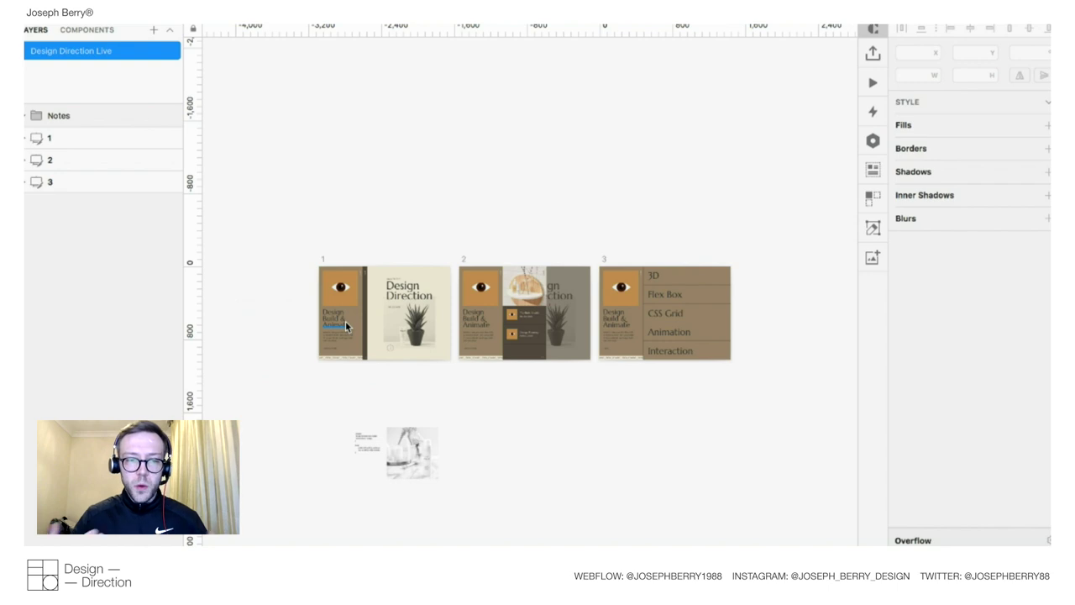
# Examine the first artboard's layout, including the eye image, the brown panel's fill colour and the Design Direction hero area.
pyautogui.scroll(5, 385, 410)
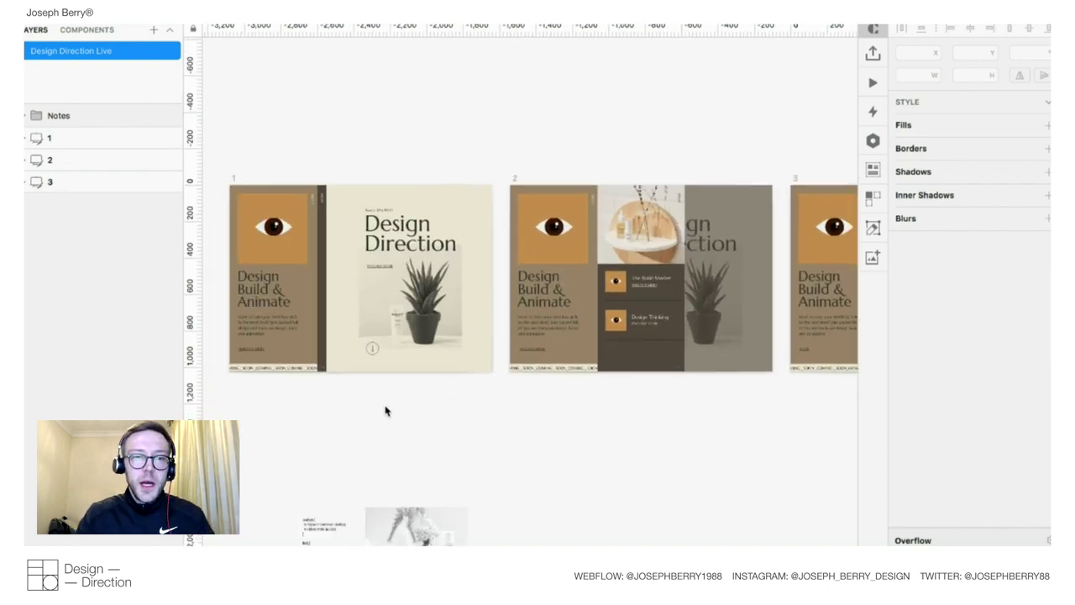
pyautogui.scroll(5, 384, 410)
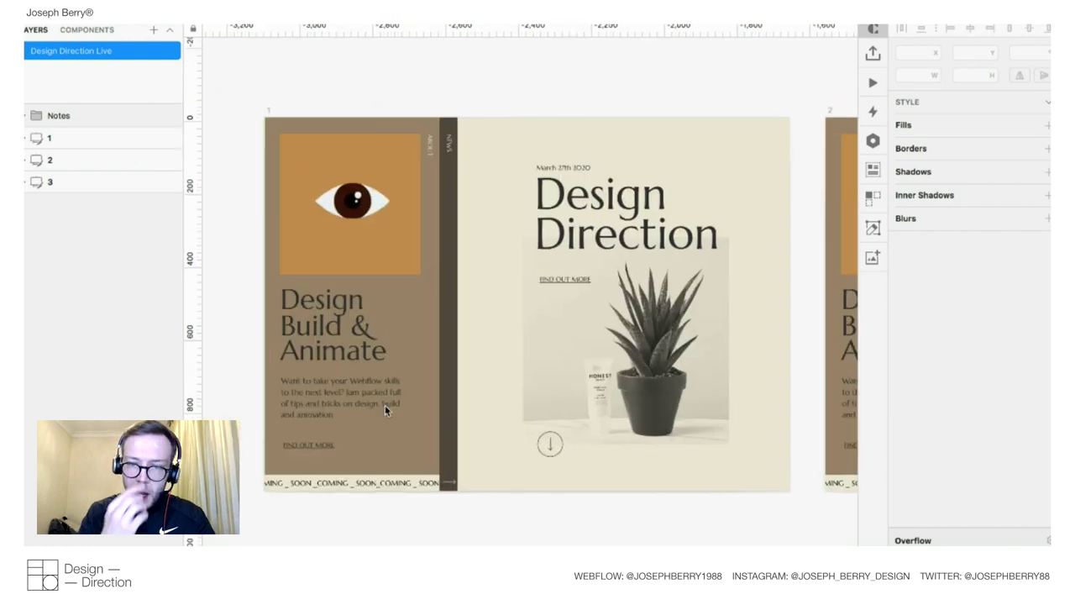
pyautogui.scroll(-5, 384, 405)
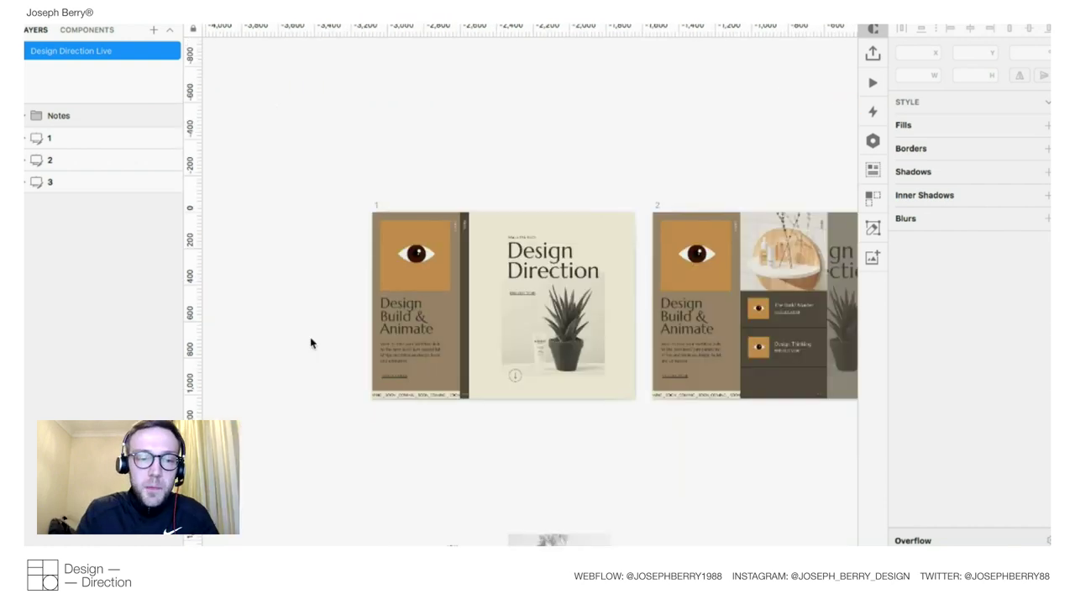
pyautogui.scroll(5, 376, 371)
pyautogui.scroll(-1, 375, 371)
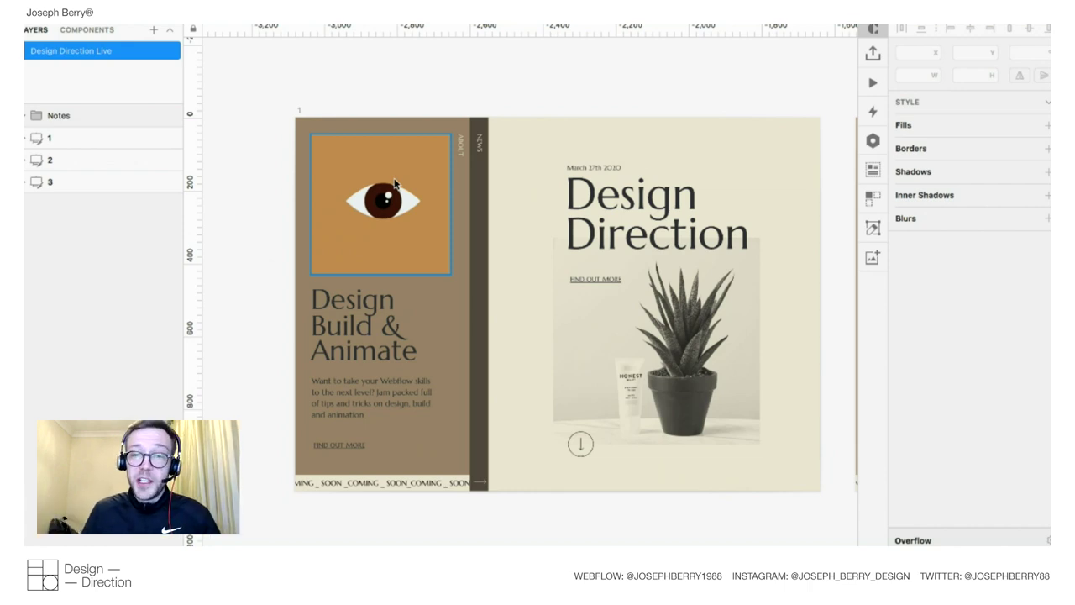
pyautogui.click(341, 171)
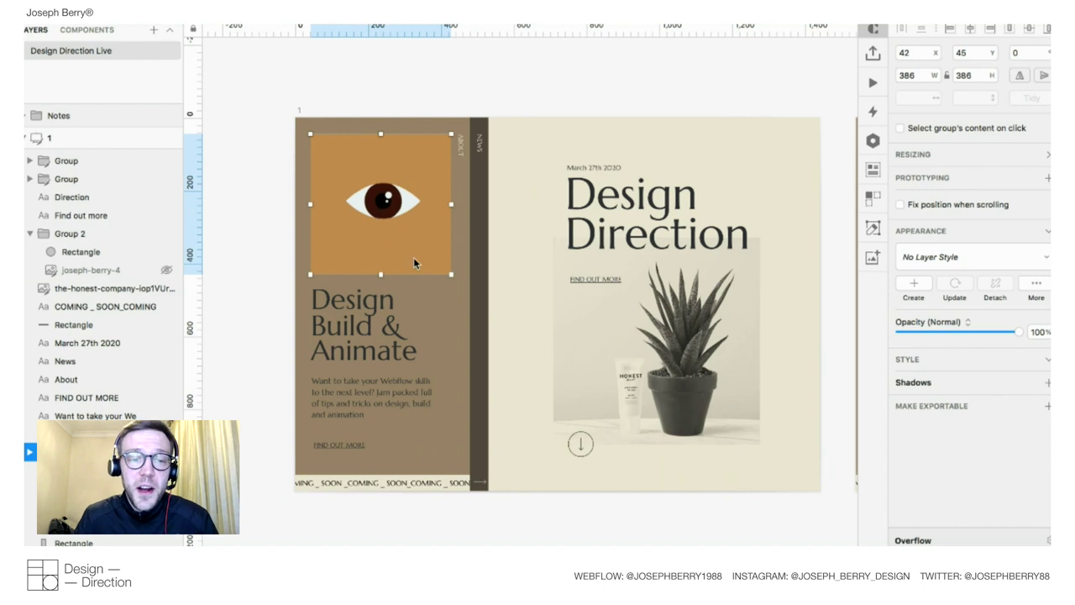
pyautogui.click(461, 227)
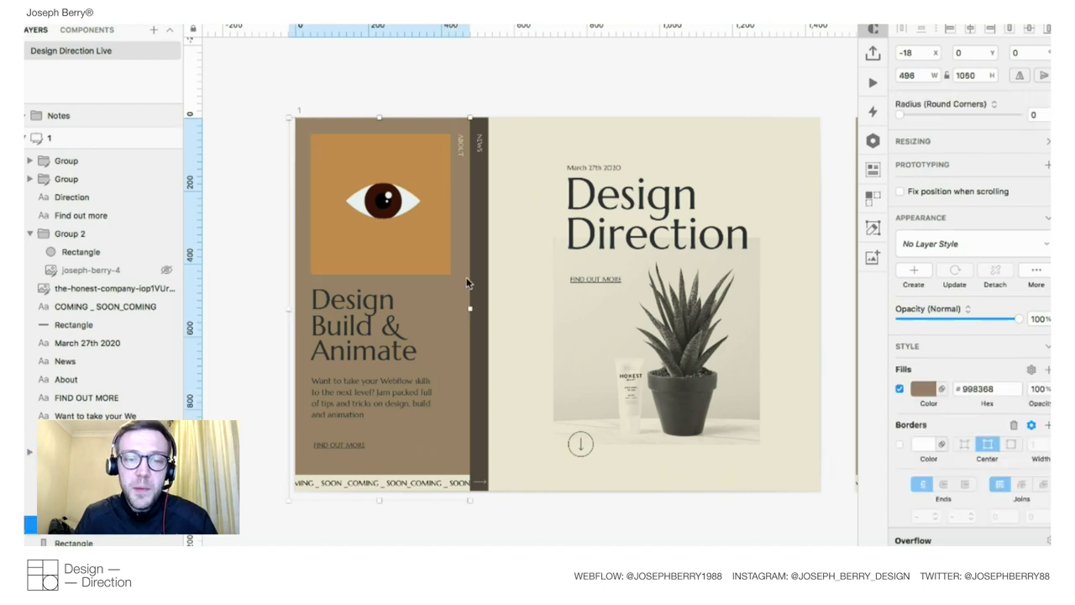
pyautogui.click(442, 263)
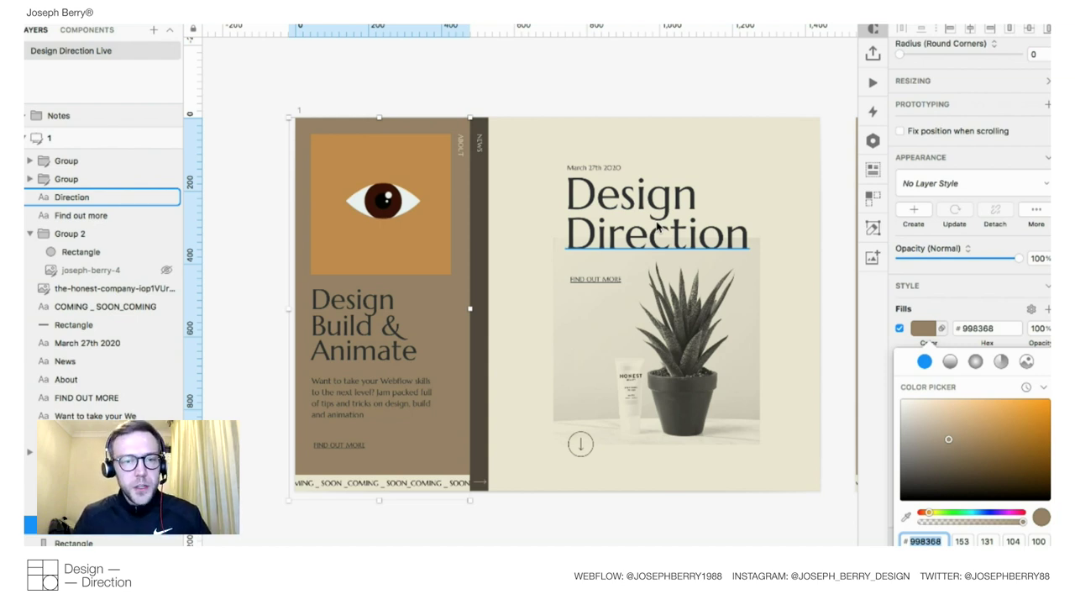
pyautogui.click(27, 138)
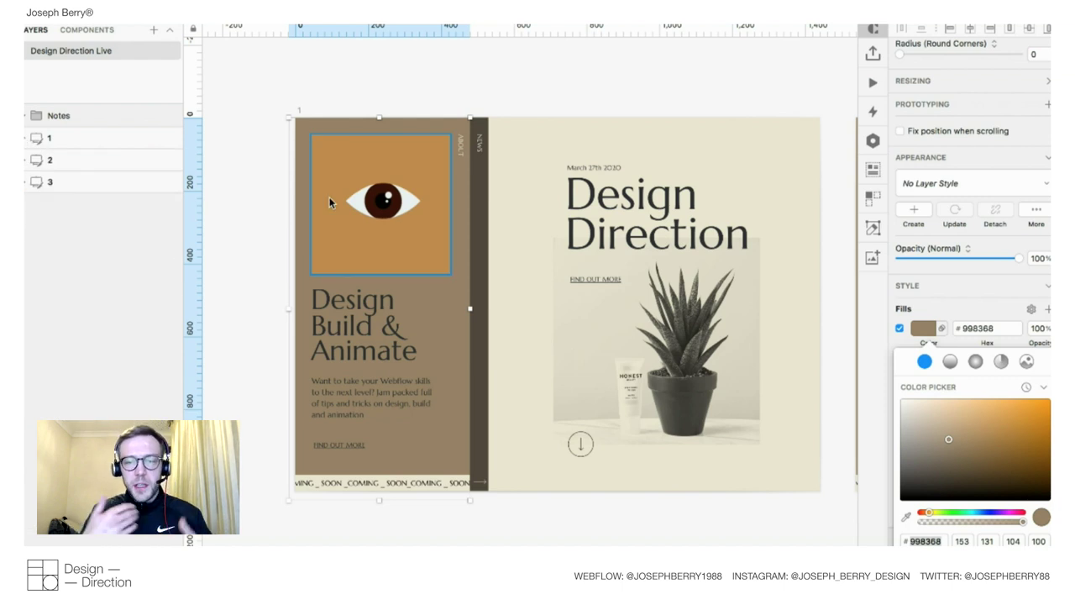
# Examine the second artboard's news panel and the third artboard's topic list to compare the three page states.
pyautogui.press('pagedown')
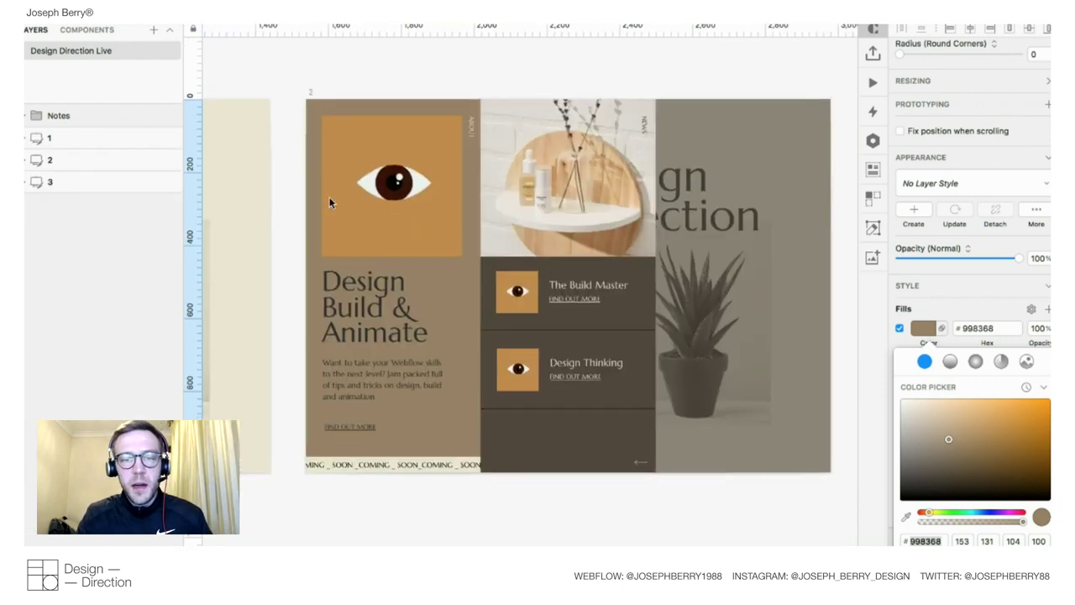
pyautogui.click(473, 328)
pyautogui.moveTo(474, 327); pyautogui.dragTo(572, 221)
pyautogui.click(576, 395)
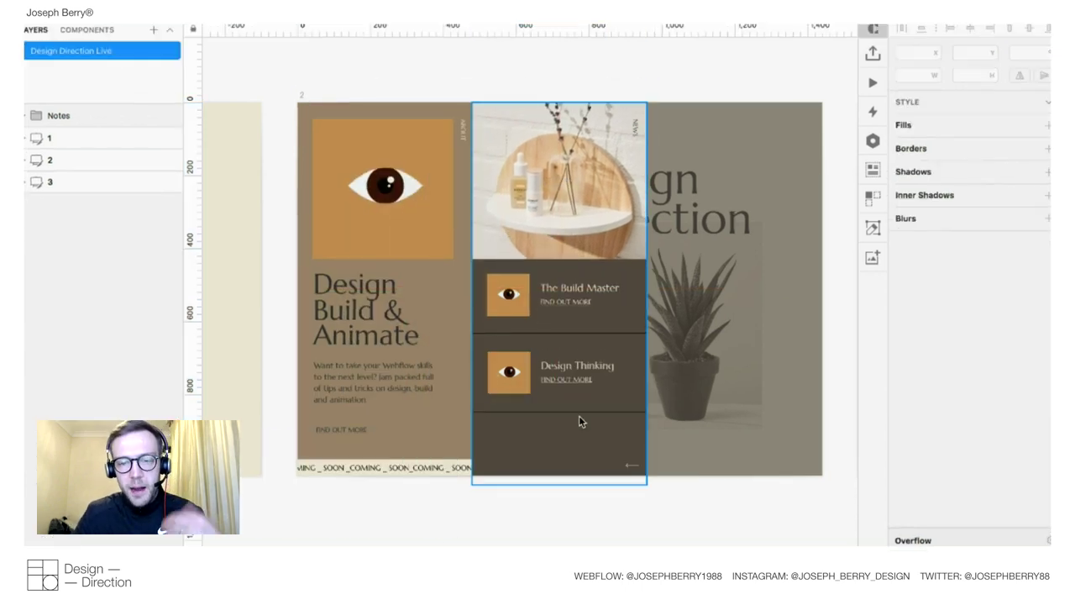
pyautogui.hscroll(3, 579, 416)
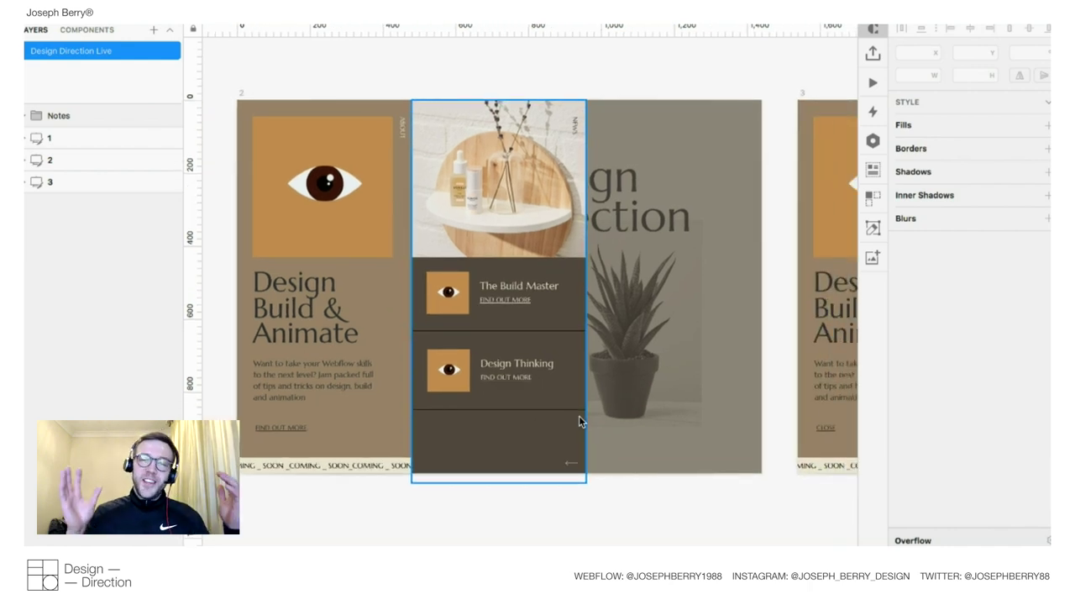
pyautogui.hscroll(18, 578, 415)
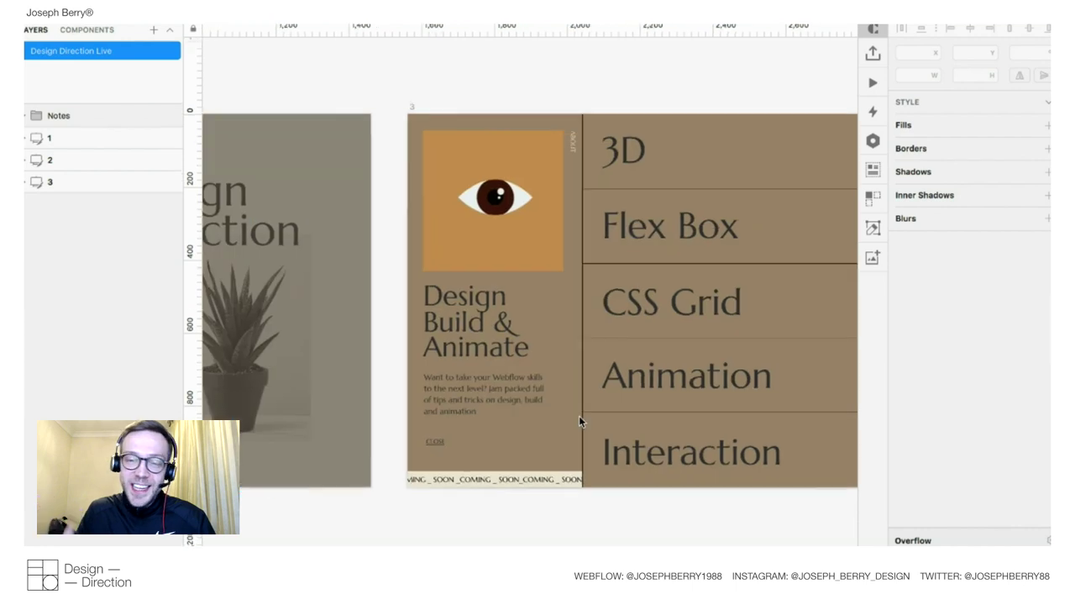
pyautogui.hscroll(6, 579, 414)
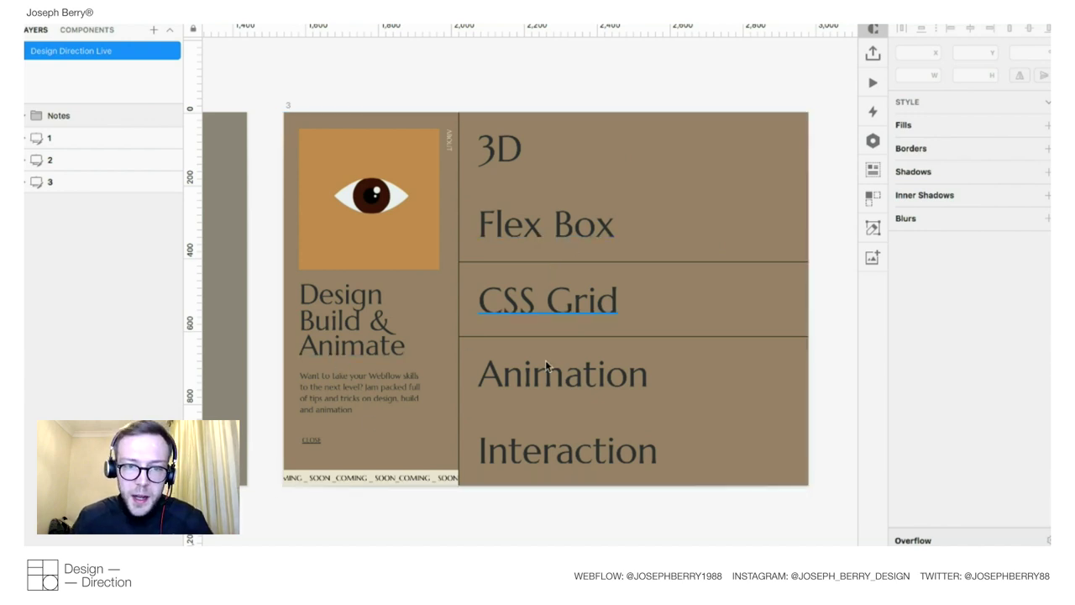
pyautogui.hscroll(-10, 481, 416)
pyautogui.hscroll(-5, 481, 417)
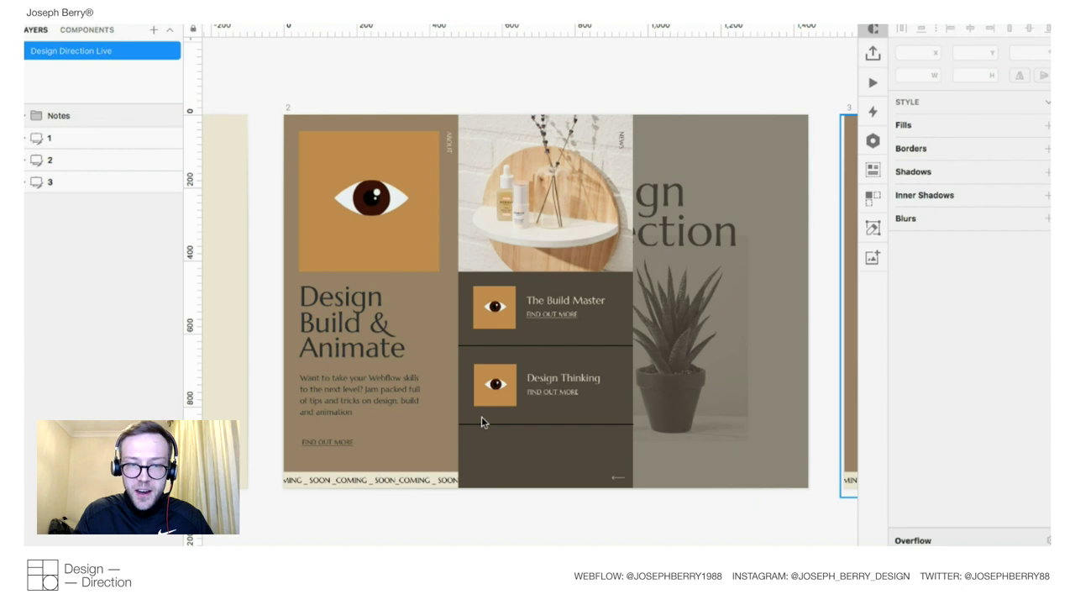
pyautogui.press('pageup')
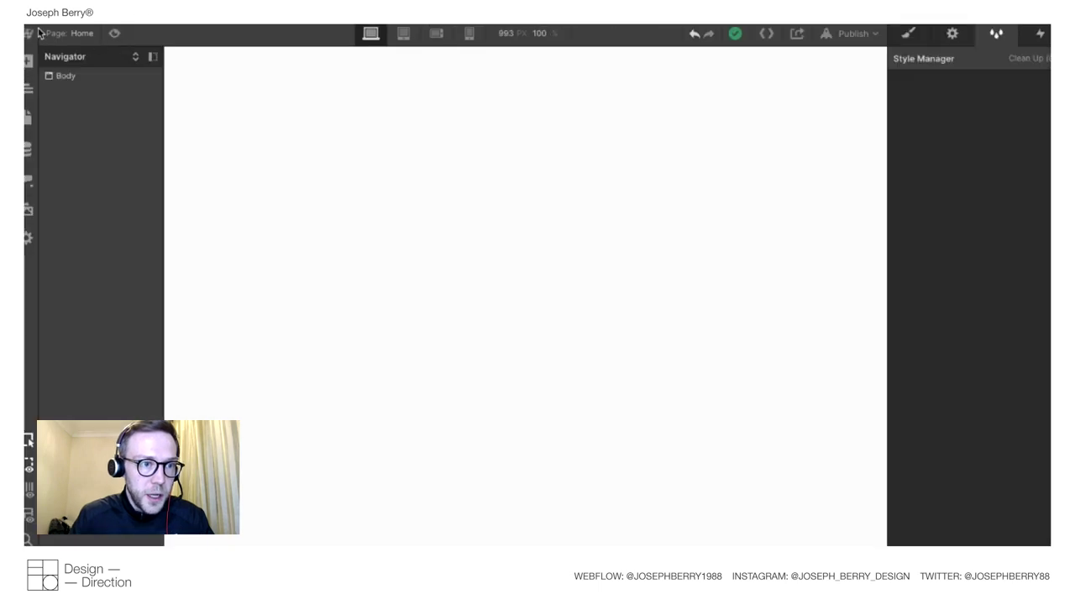
# Switch to Webflow and open the custom font section of the project's settings.
pyautogui.moveTo(35, 34)
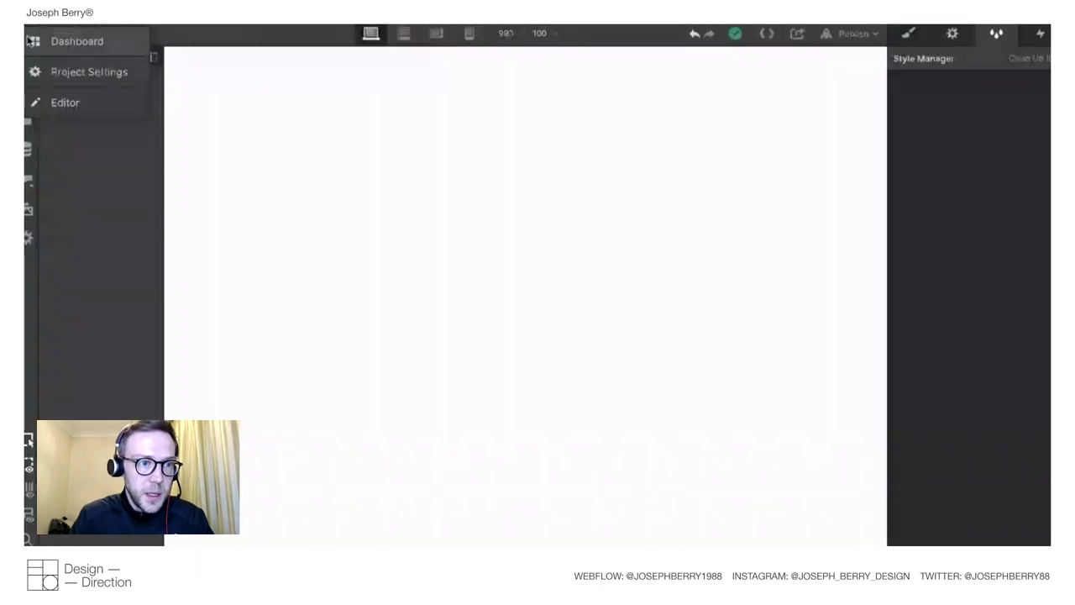
pyautogui.click(72, 77)
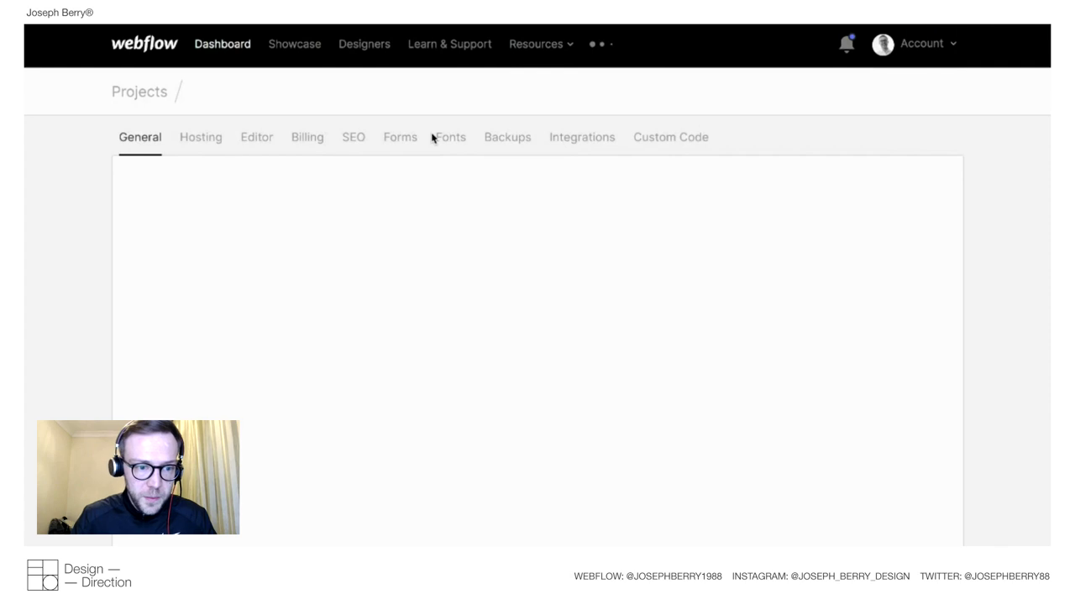
pyautogui.click(461, 143)
pyautogui.scroll(-3, 368, 252)
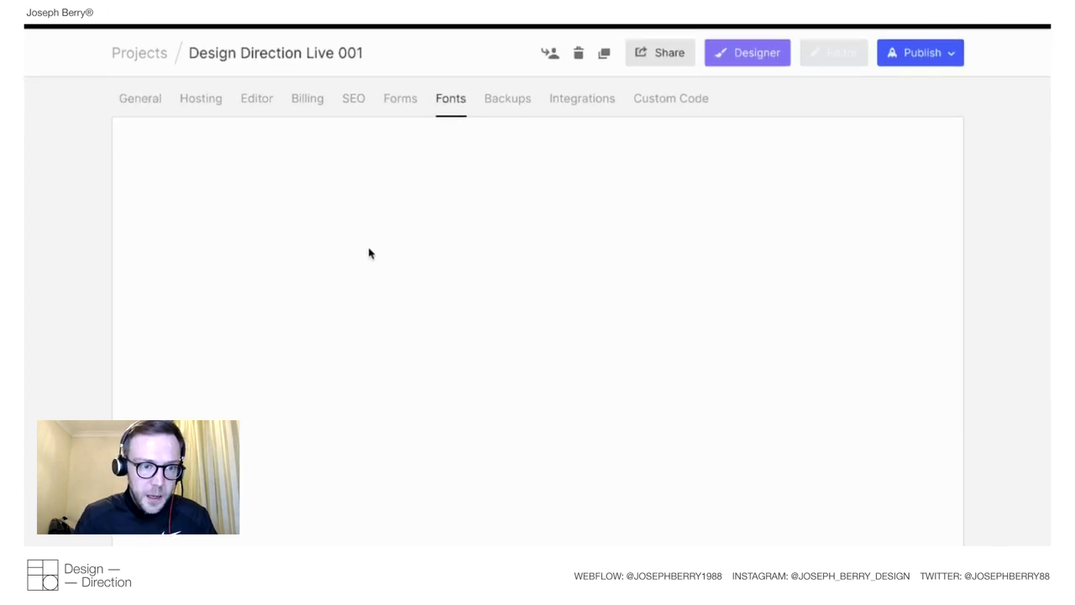
pyautogui.scroll(-3, 368, 252)
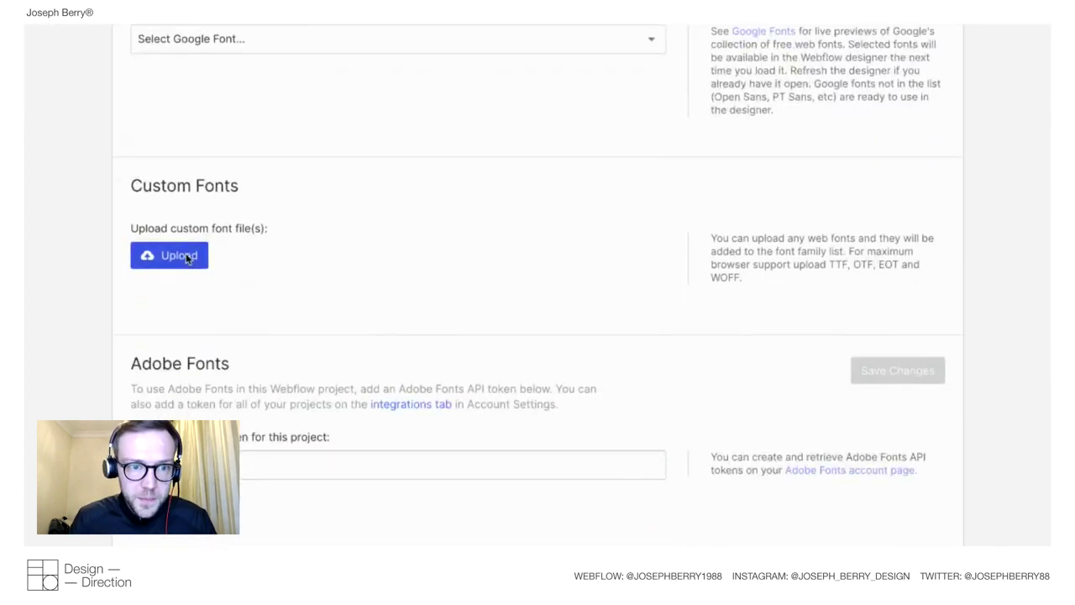
# Choose Marcellus-Regular.ttf from the Live folder on the Desktop as the custom font file.
pyautogui.click(186, 253)
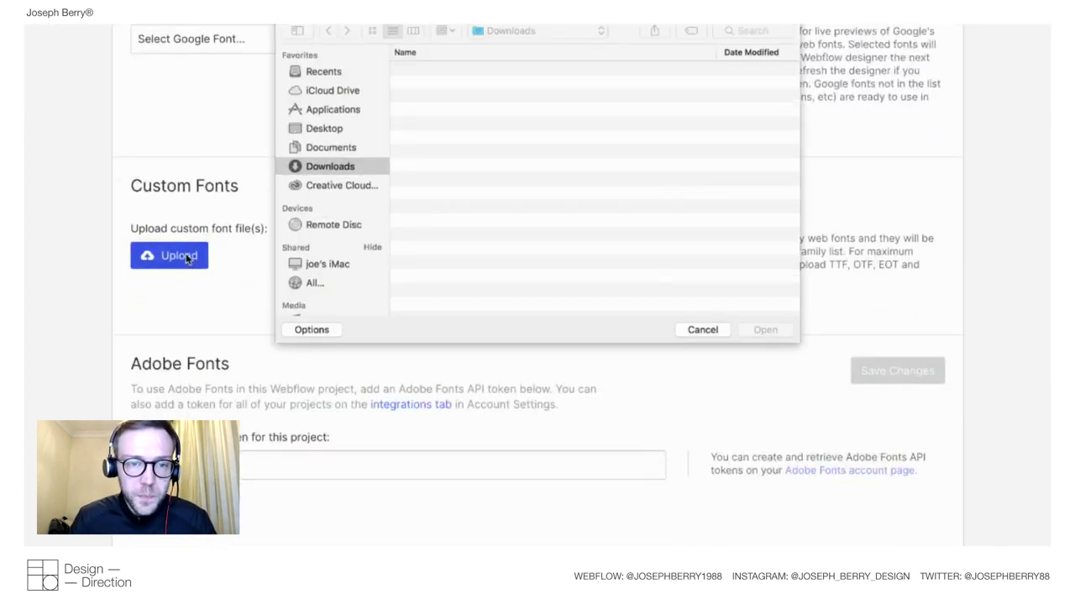
pyautogui.click(305, 133)
pyautogui.click(398, 98)
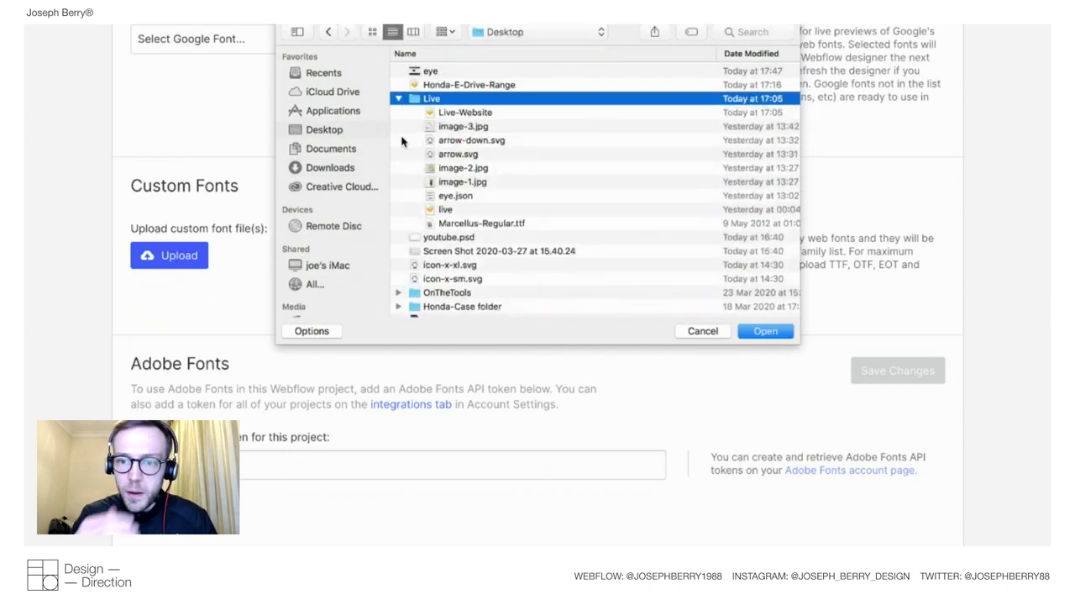
pyautogui.click(464, 223)
pyautogui.click(773, 335)
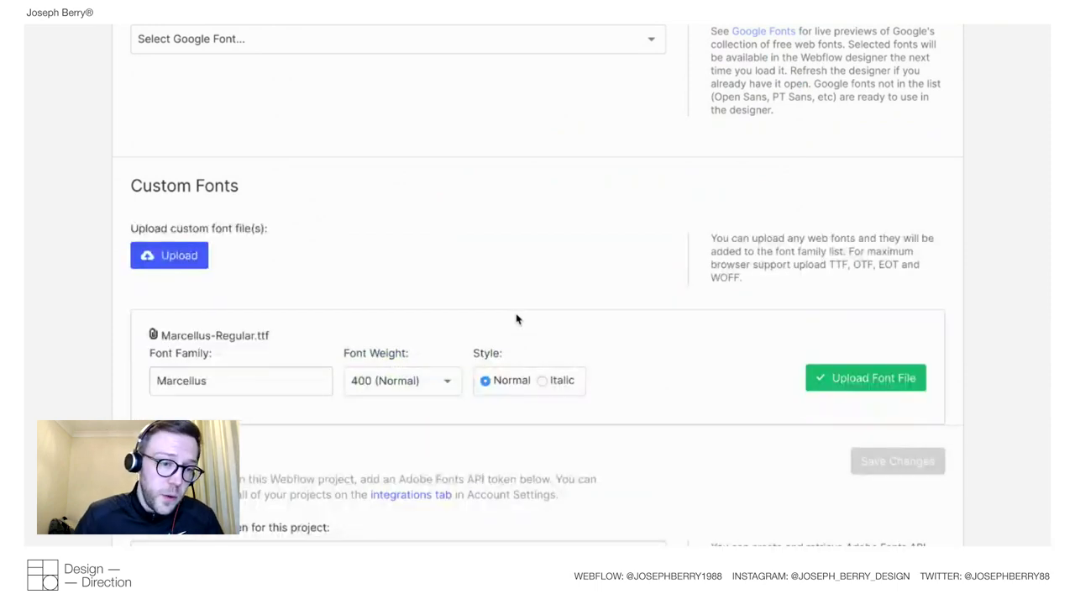
# Name the custom font family Marcellus Regular and upload the font file to the project.
pyautogui.doubleClick(233, 379)
pyautogui.click(271, 382)
pyautogui.moveTo(271, 382); pyautogui.dragTo(156, 383)
pyautogui.click(207, 380)
pyautogui.doubleClick(210, 378)
pyautogui.click(211, 378)
pyautogui.moveTo(210, 379); pyautogui.dragTo(153, 380)
pyautogui.click(197, 386)
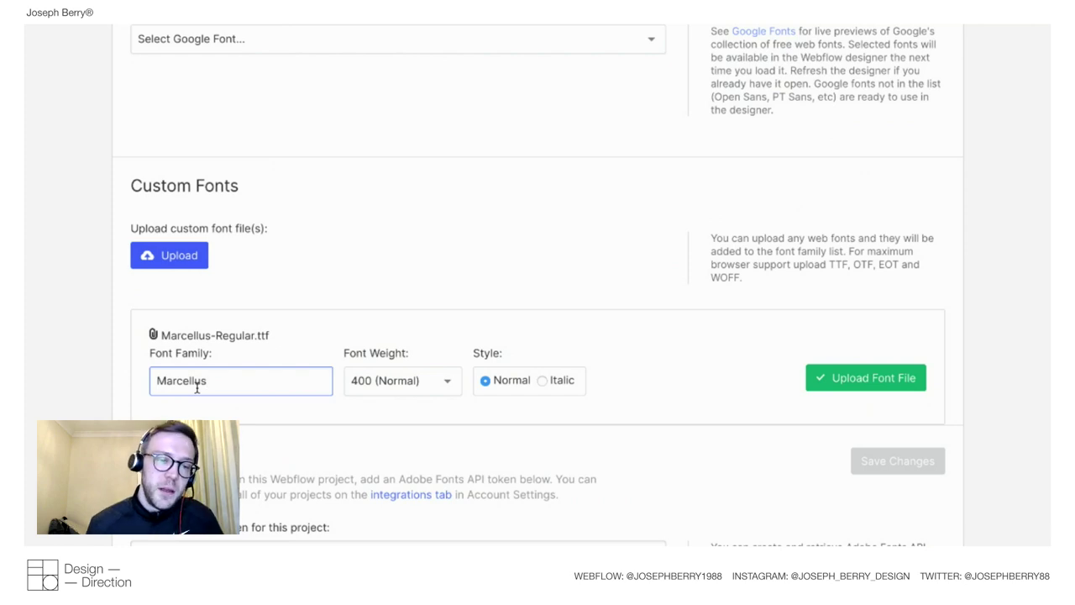
pyautogui.doubleClick(202, 385)
pyautogui.click(248, 394)
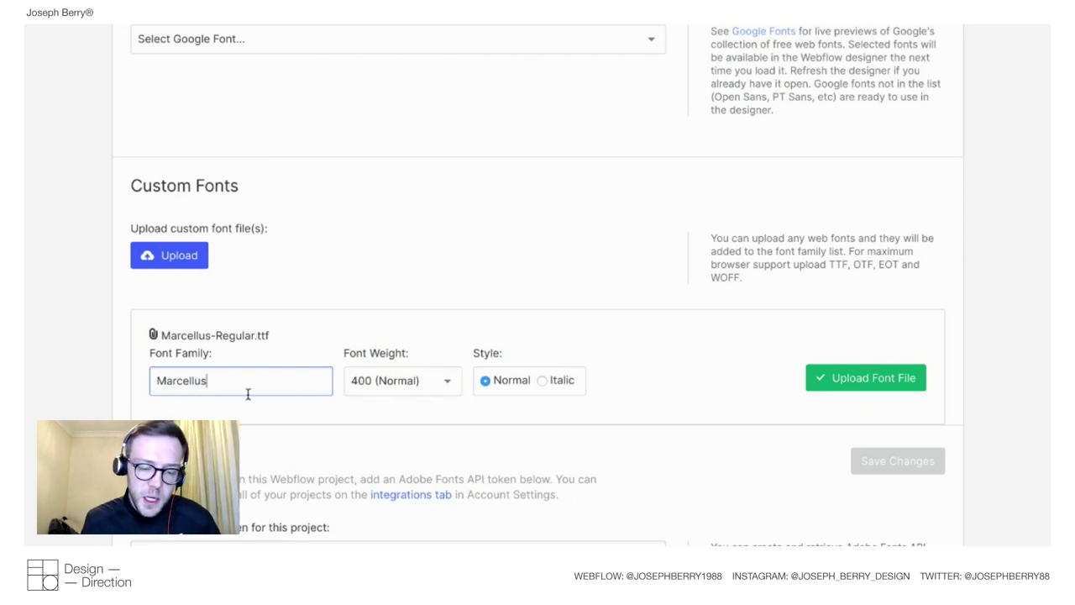
pyautogui.write('Regular')
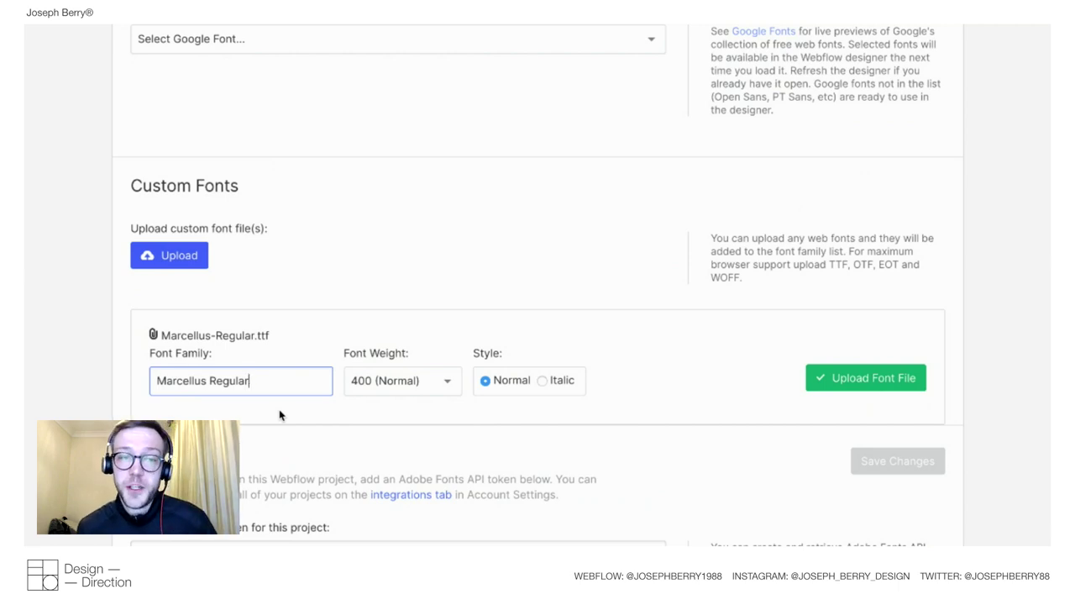
pyautogui.click(856, 378)
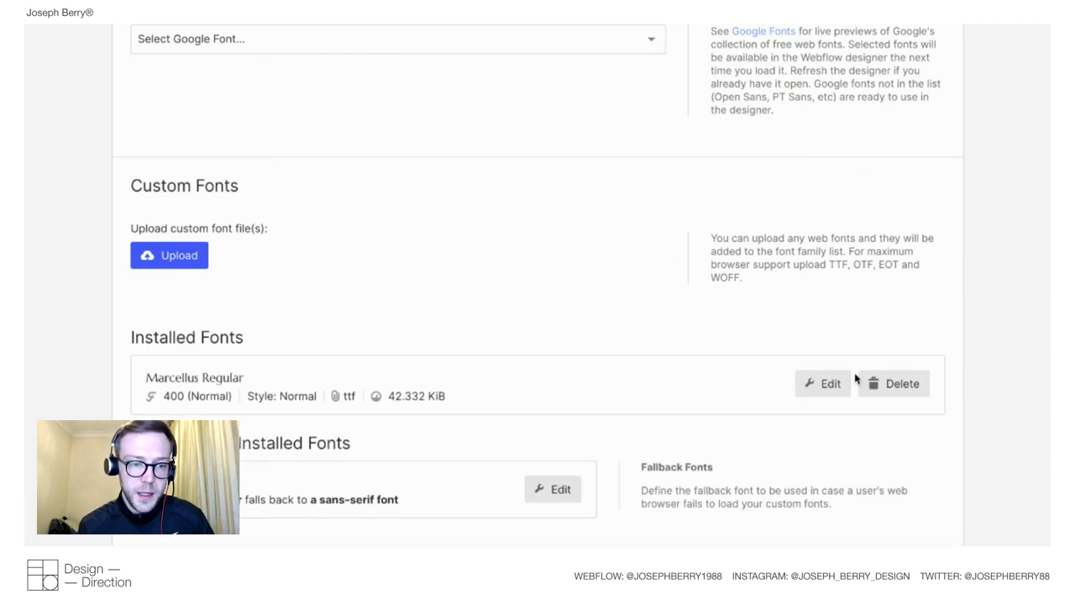
# Check the installed font entry and return to the project's Designer.
pyautogui.doubleClick(172, 377)
pyautogui.scroll(5, 375, 379)
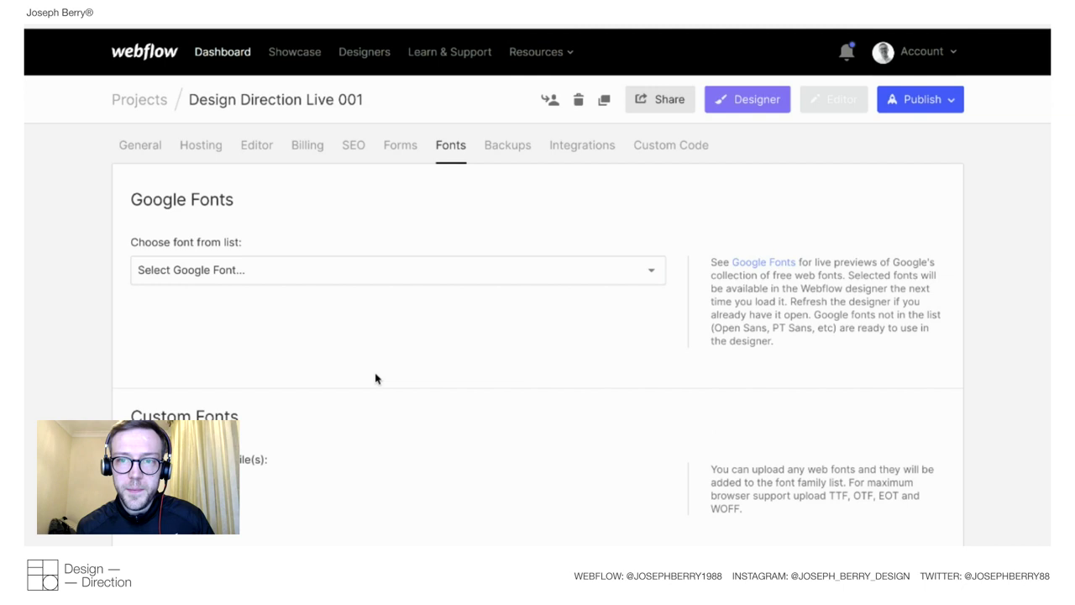
pyautogui.click(748, 99)
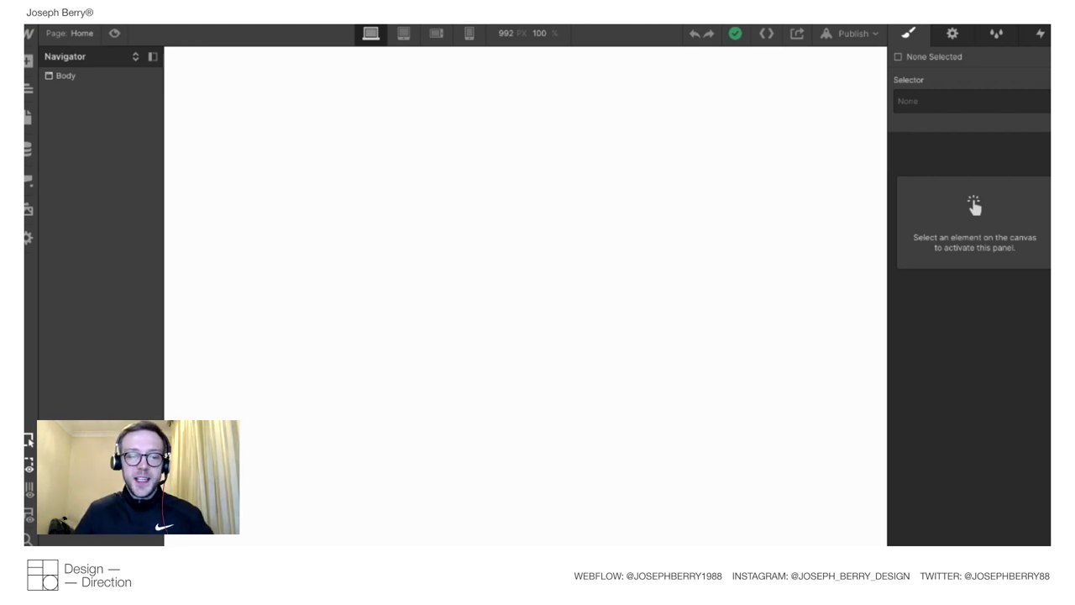
# Switch to Sketch to review the first artboard's layout and return to the Webflow Designer.
pyautogui.hotkey('ctrl', 'Up')
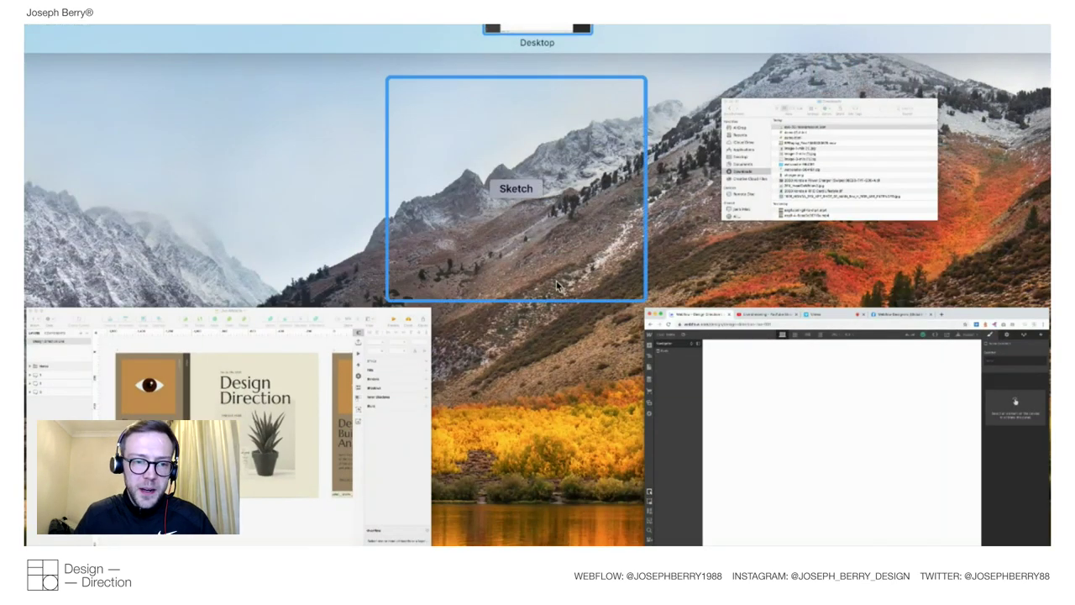
pyautogui.click(556, 285)
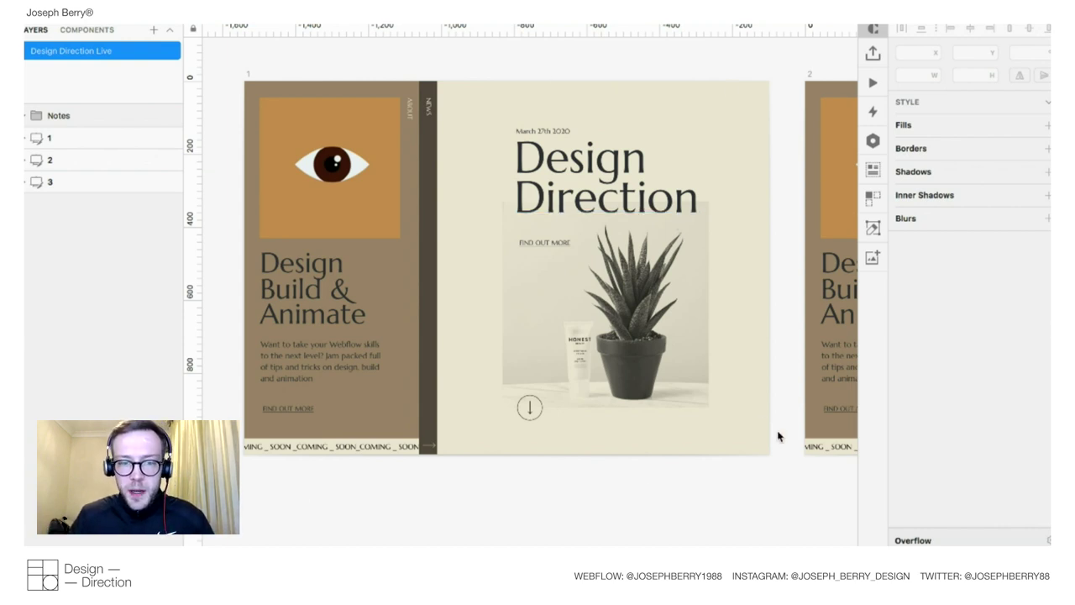
pyautogui.hotkey('ctrl', 'Up')
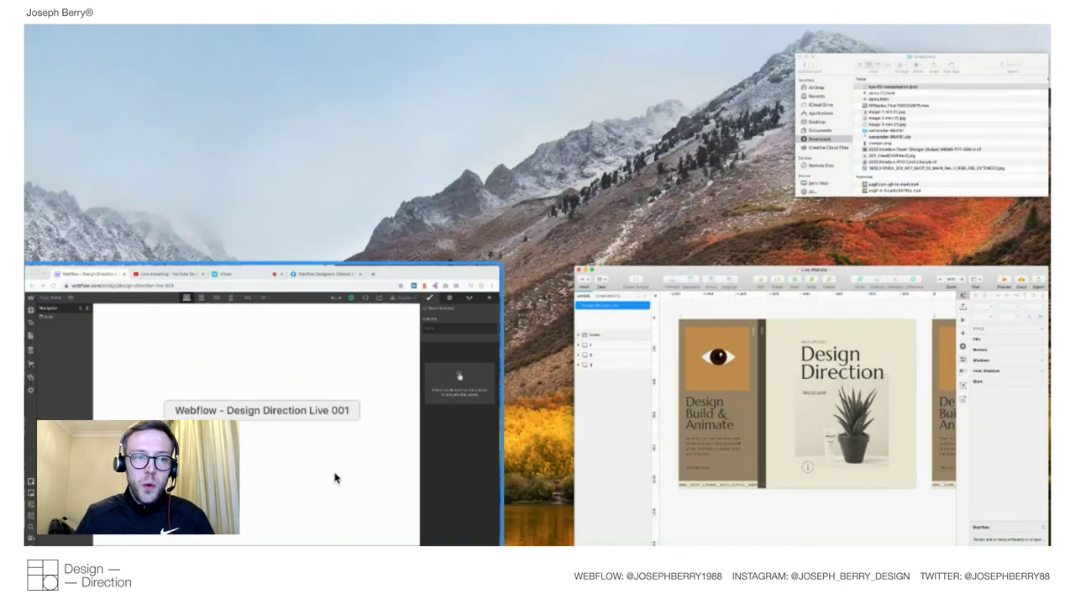
pyautogui.click(336, 475)
# Add a div block to the page body and give it the class wrapper.
pyautogui.click(28, 60)
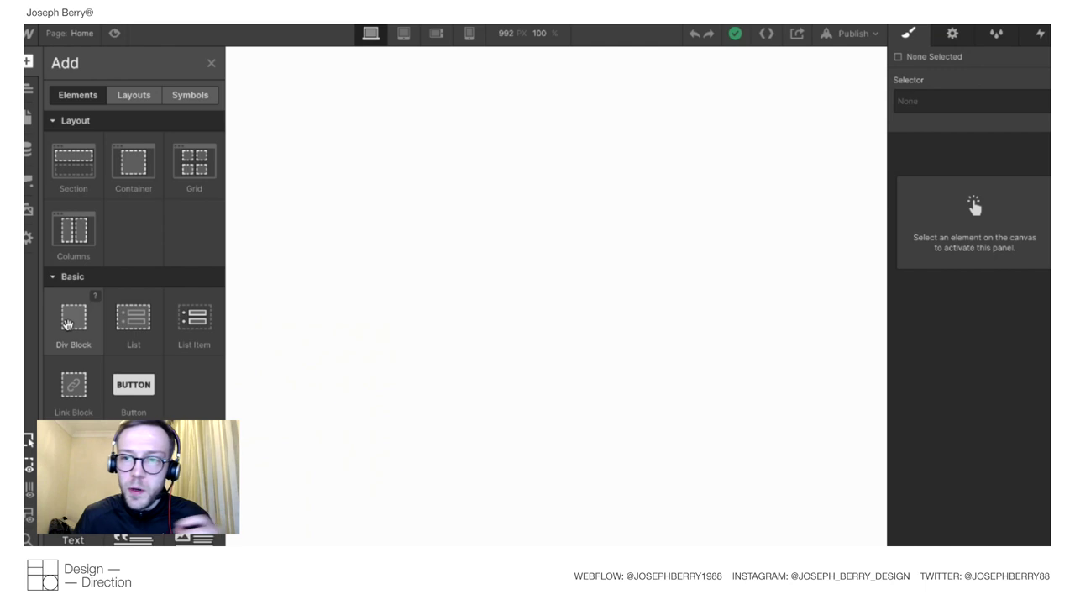
pyautogui.moveTo(67, 325); pyautogui.dragTo(443, 252)
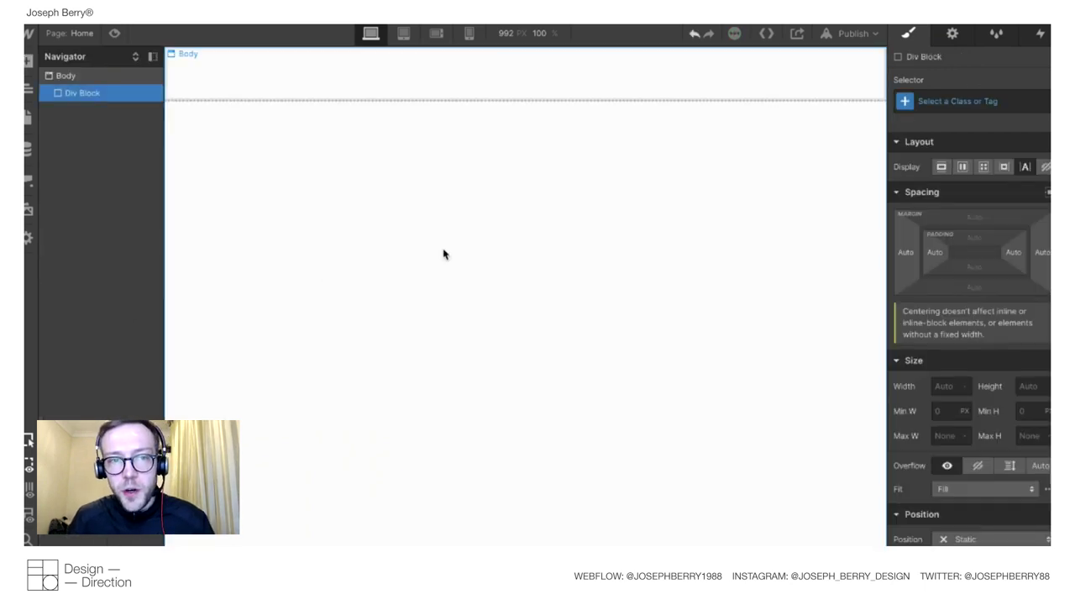
pyautogui.click(964, 99)
pyautogui.write('main')
pyautogui.press('BackSpace')
pyautogui.press('BackSpace')
pyautogui.press('BackSpace')
pyautogui.press('BackSpace')
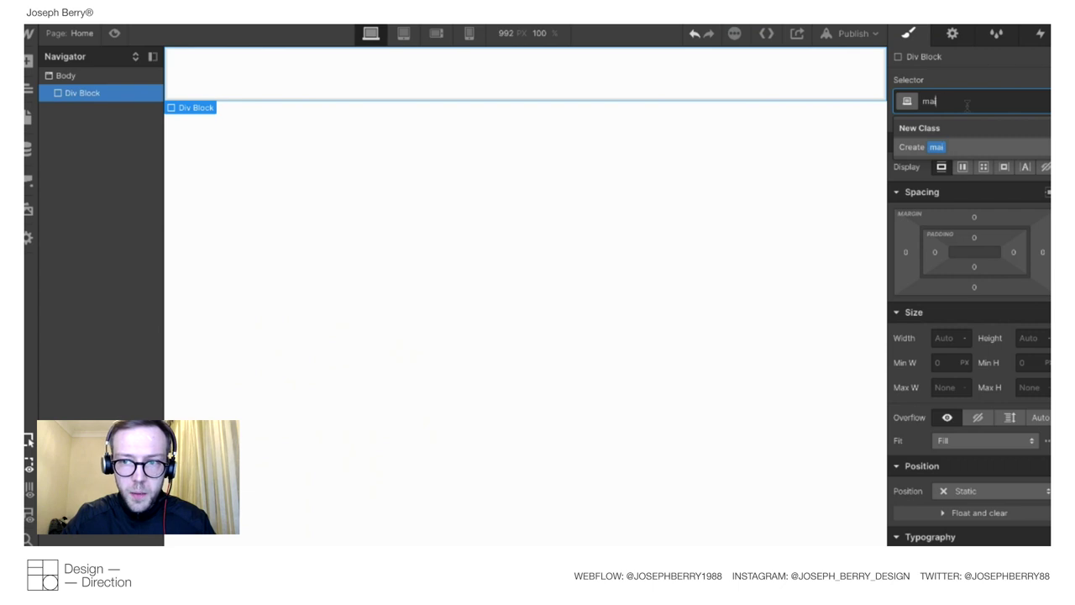
pyautogui.write('wrapper')
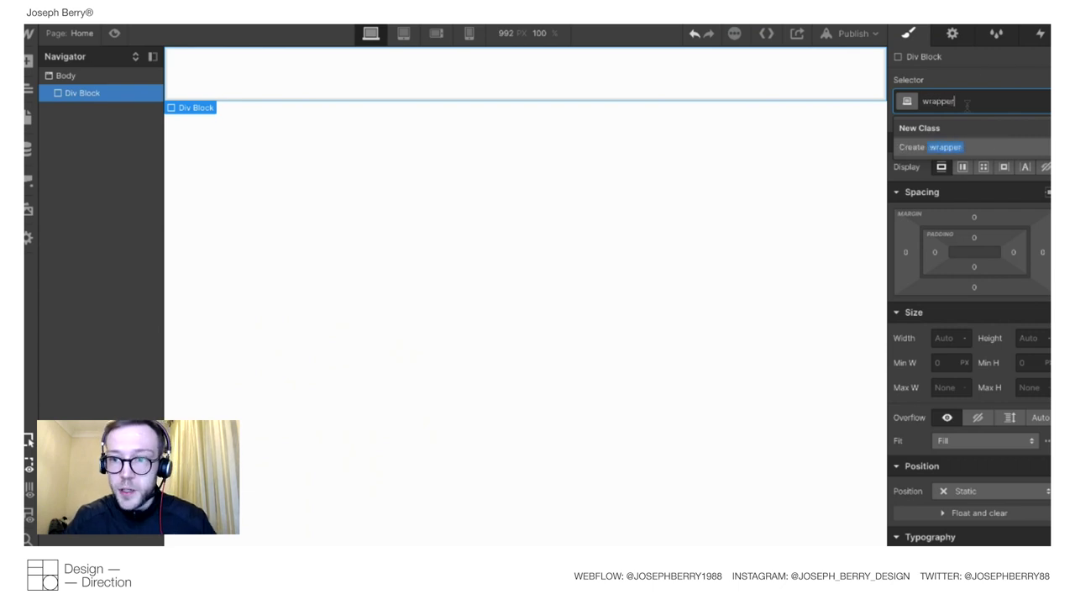
pyautogui.press('Return')
# Set the wrapper's width to 100% and its height to 100%.
pyautogui.click(942, 336)
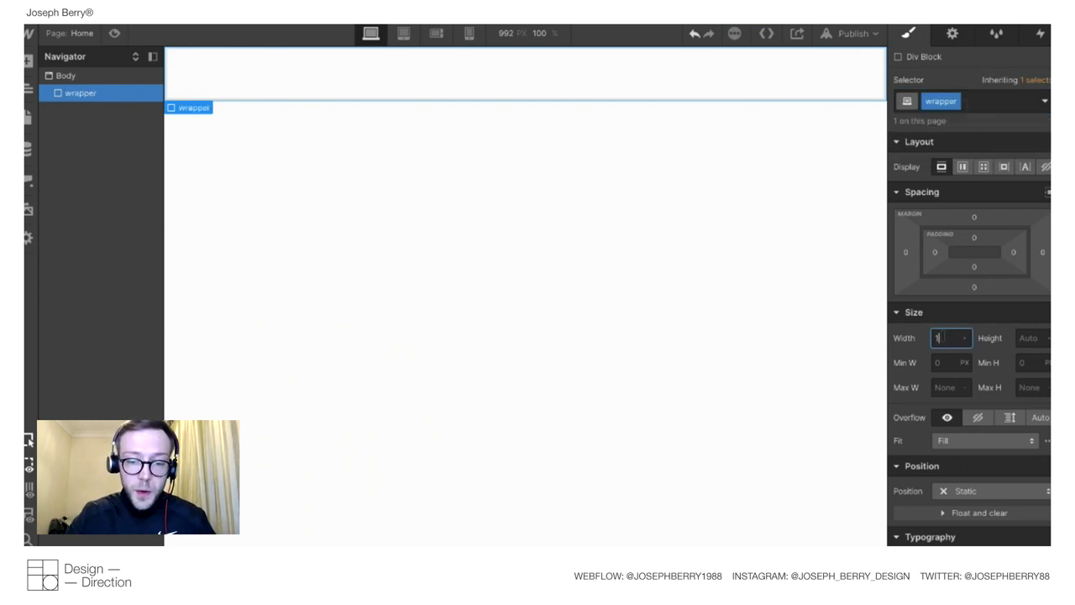
pyautogui.write('100')
pyautogui.press('Tab')
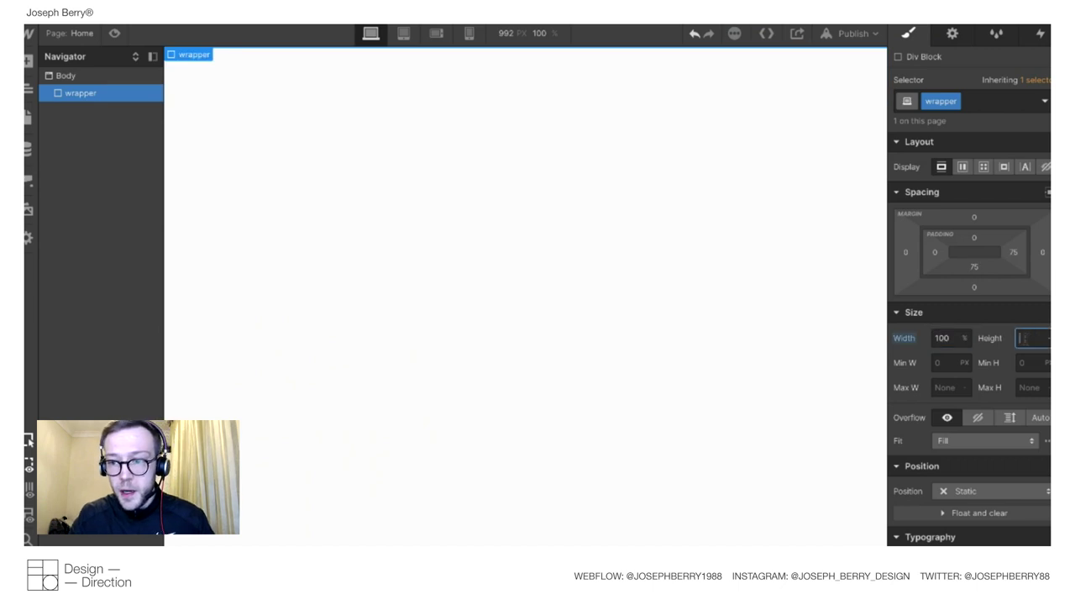
pyautogui.write('100%')
pyautogui.press('Return')
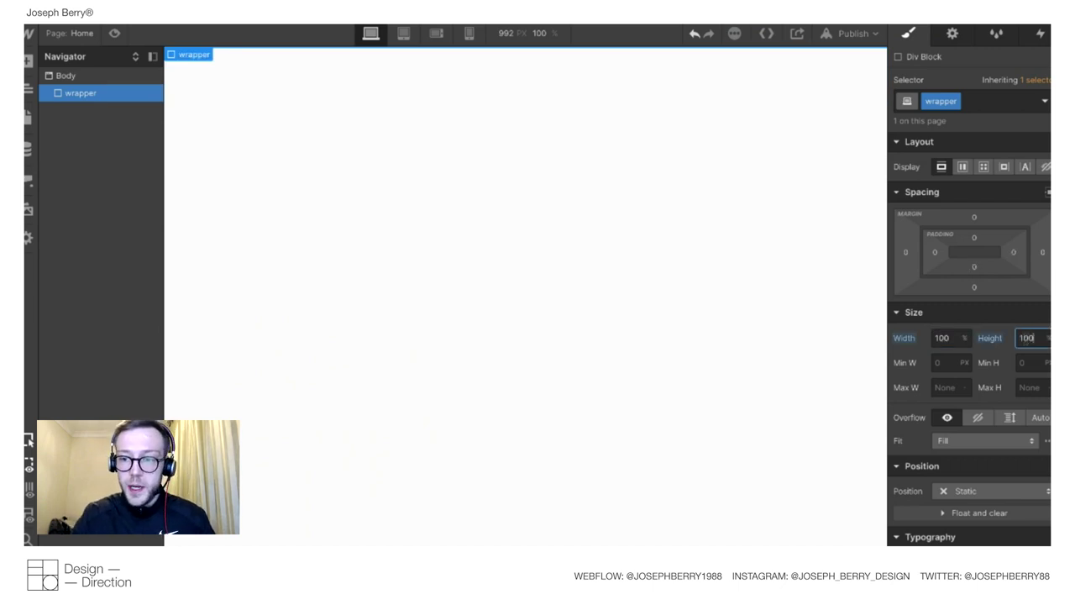
# Set the wrapper's position to Relative and its overflow to hidden.
pyautogui.click(945, 491)
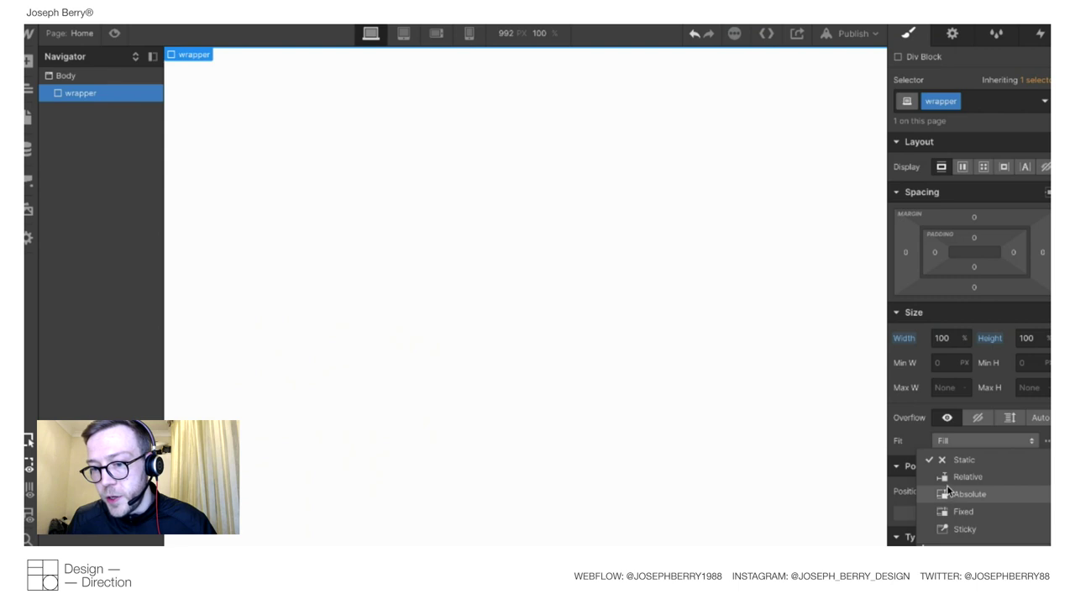
pyautogui.click(949, 477)
pyautogui.click(978, 421)
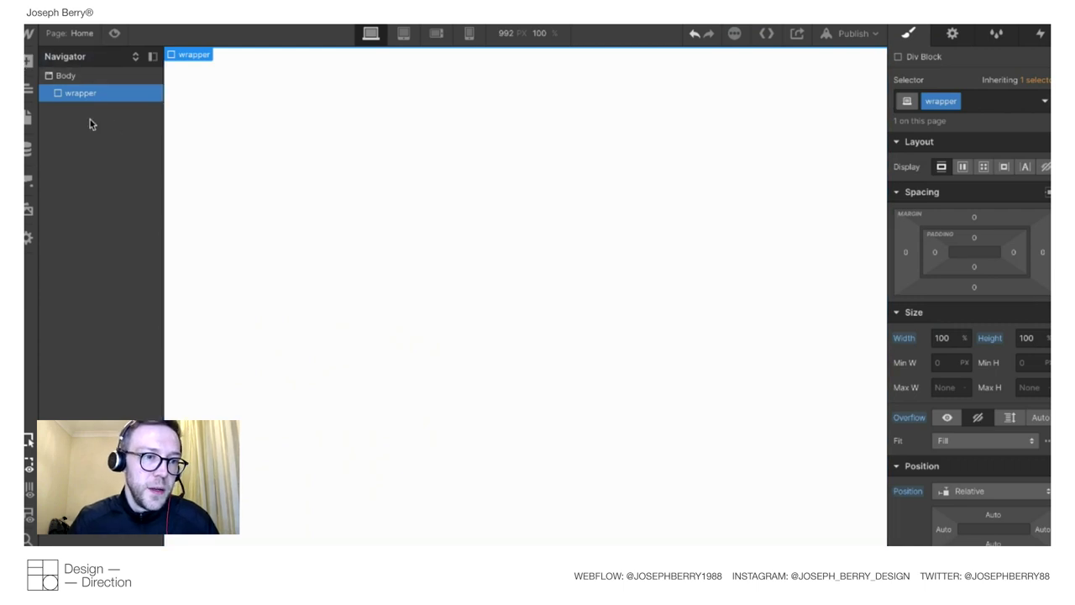
# Place two div blocks inside the wrapper and set the wrapper's display to horizontal flex.
pyautogui.click(29, 61)
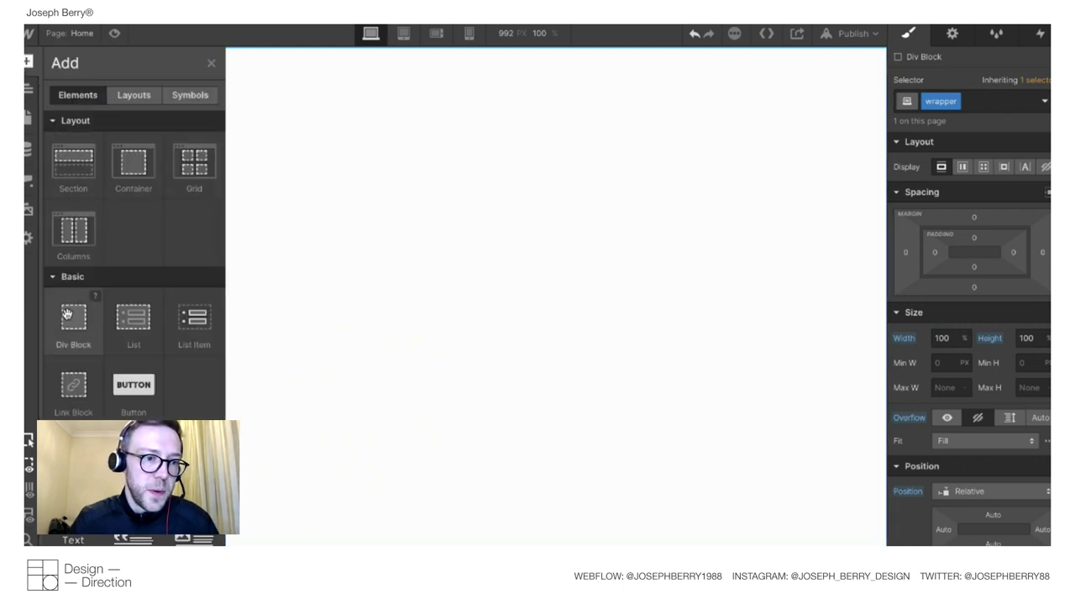
pyautogui.moveTo(67, 317); pyautogui.dragTo(94, 106)
pyautogui.hotkey('ctrl', 'v')
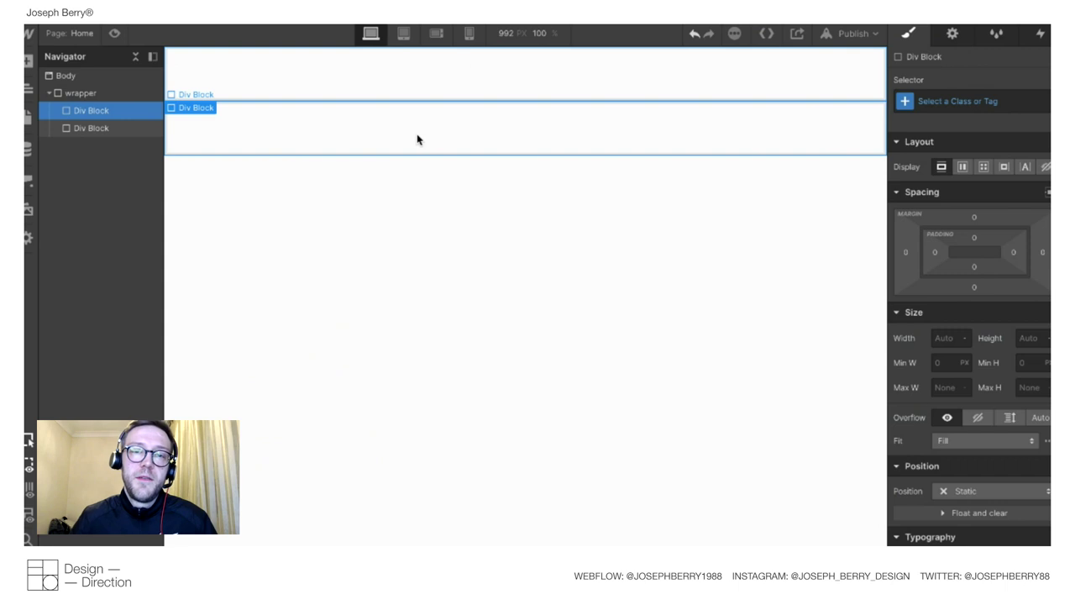
pyautogui.click(80, 95)
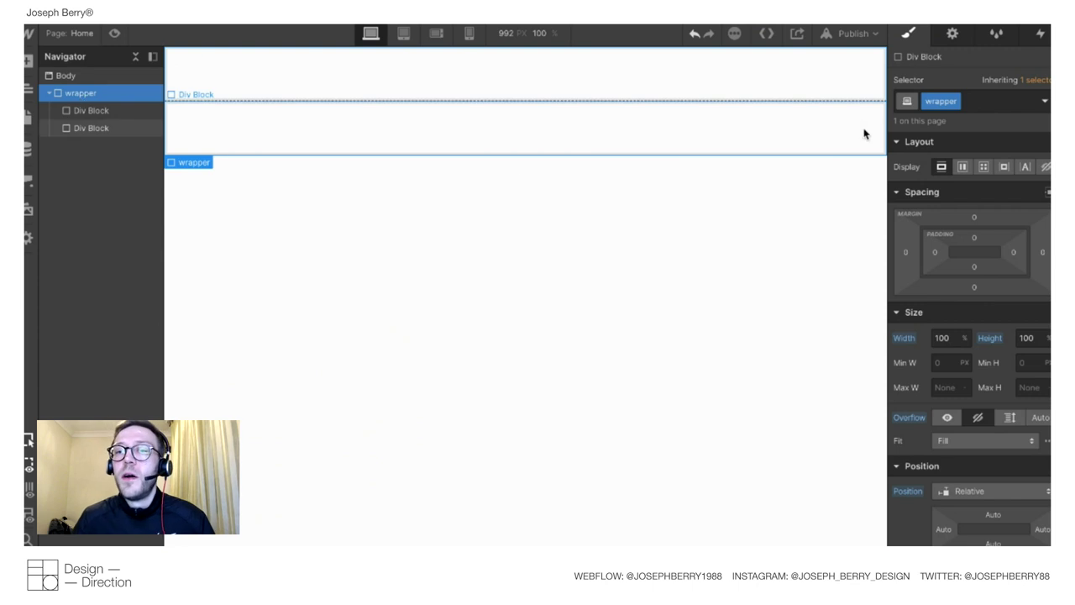
pyautogui.click(964, 167)
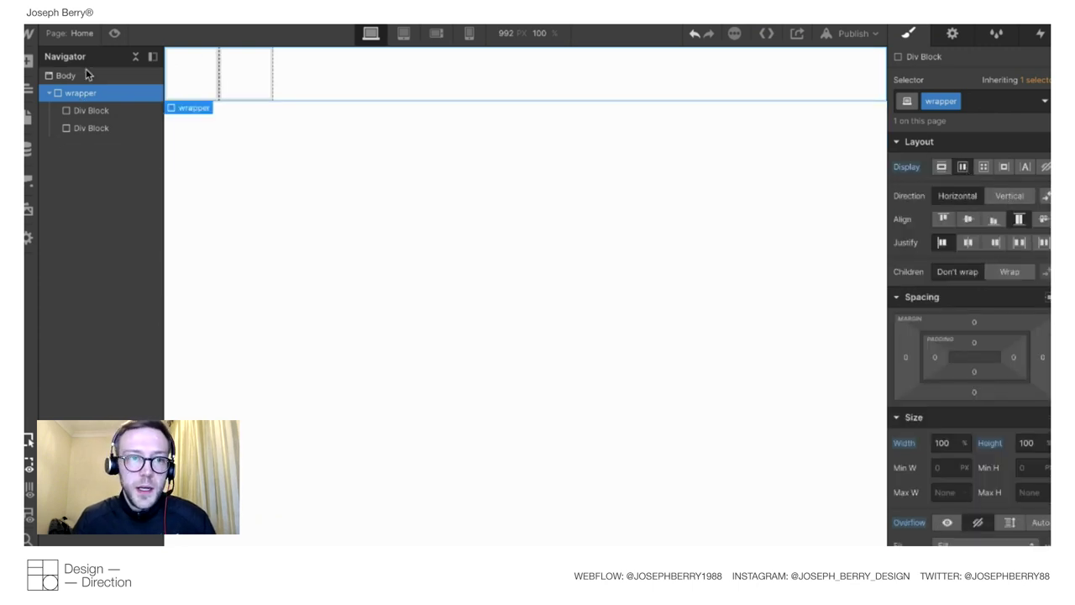
# Give the first div block inside the wrapper the class col-left.
pyautogui.click(92, 118)
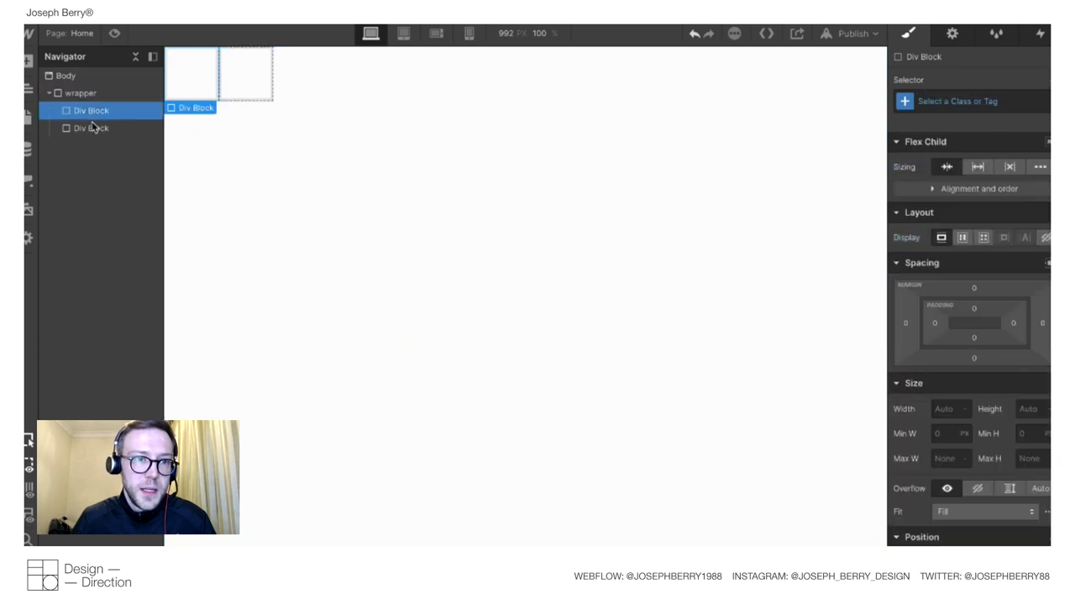
pyautogui.click(91, 127)
pyautogui.click(85, 111)
pyautogui.click(954, 101)
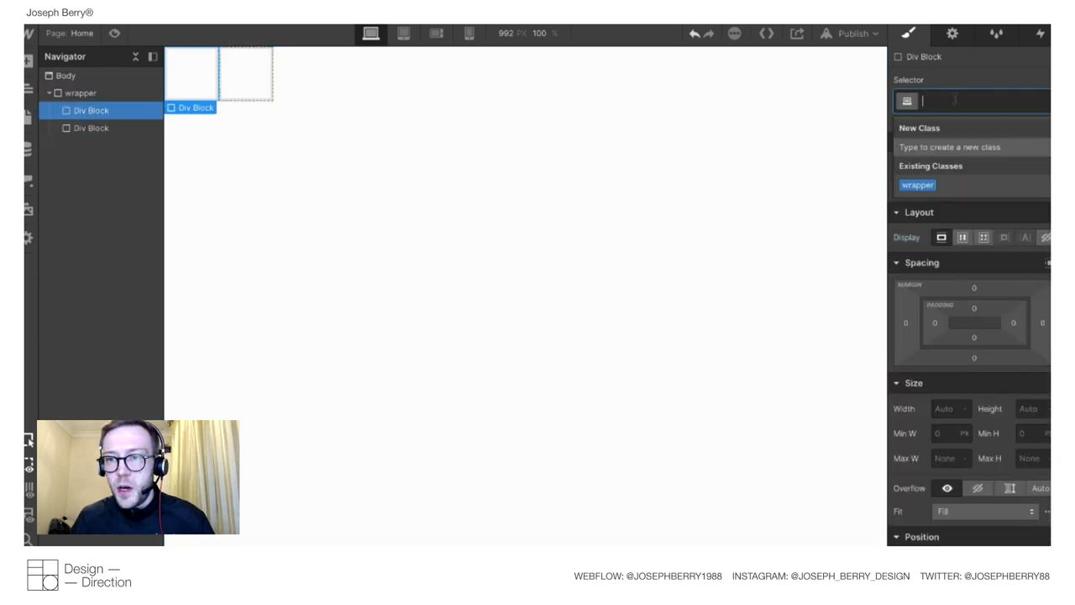
pyautogui.write('col-left')
pyautogui.press('Return')
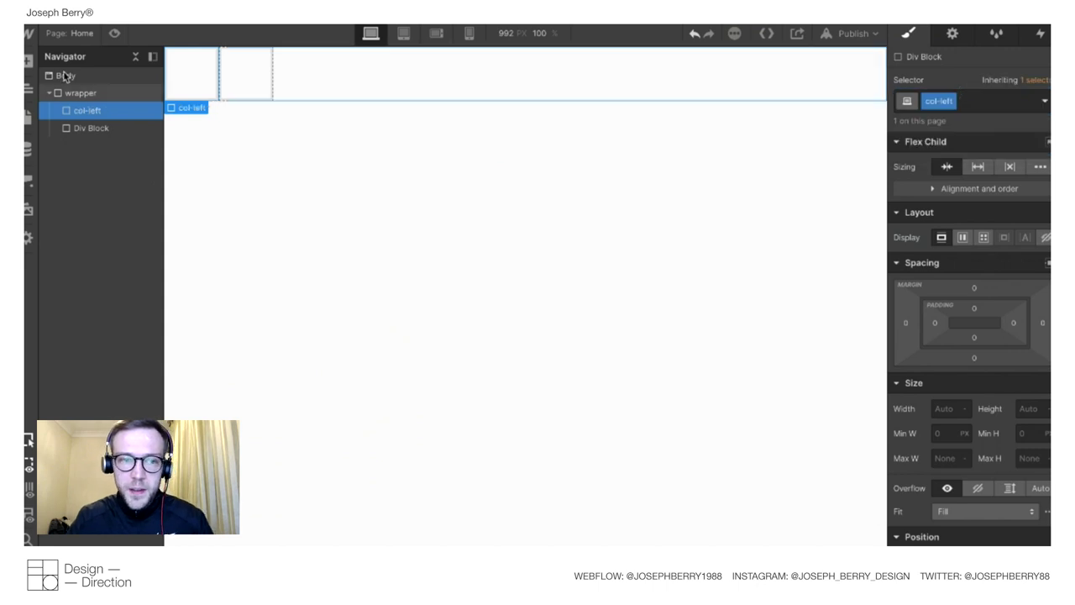
# Give the second div block inside the wrapper the class col-right.
pyautogui.click(239, 88)
pyautogui.click(954, 101)
pyautogui.write('col')
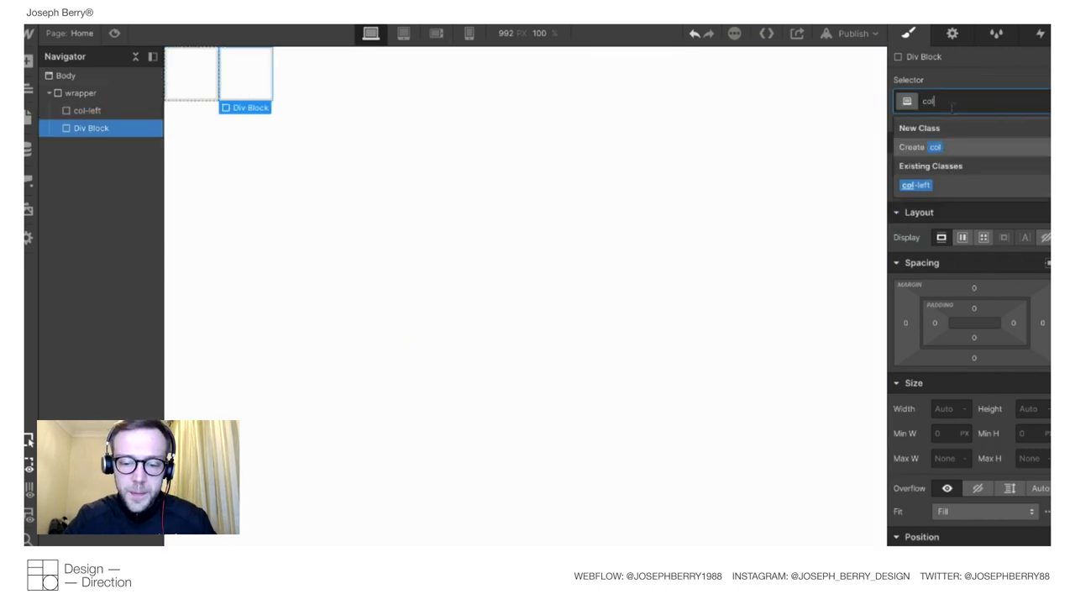
pyautogui.write('-right')
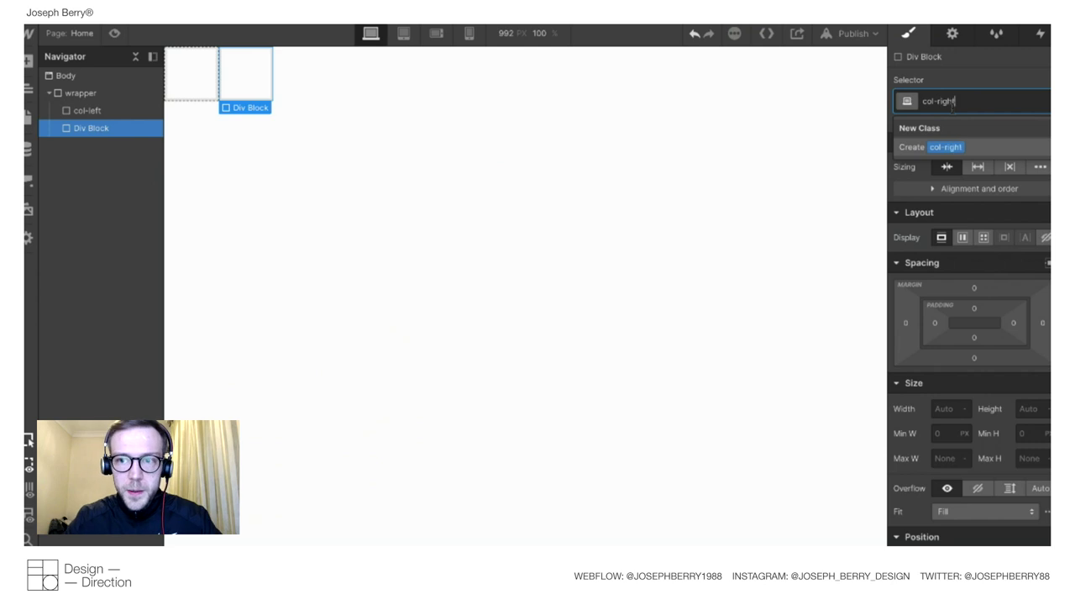
pyautogui.press('Return')
# Set the width of col-left to 30% and its height to 100%.
pyautogui.click(202, 91)
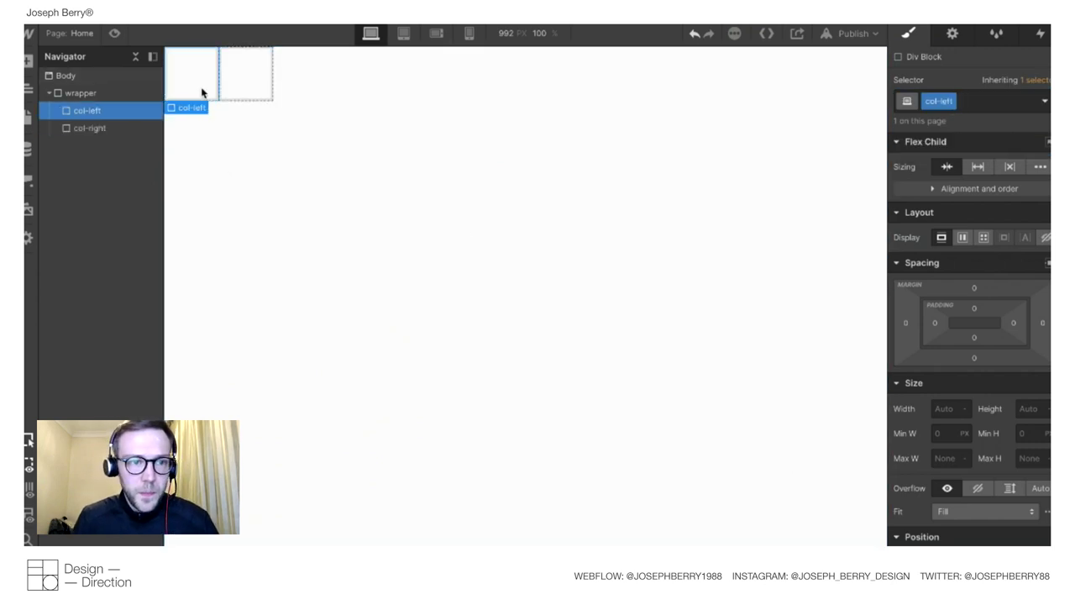
pyautogui.click(941, 415)
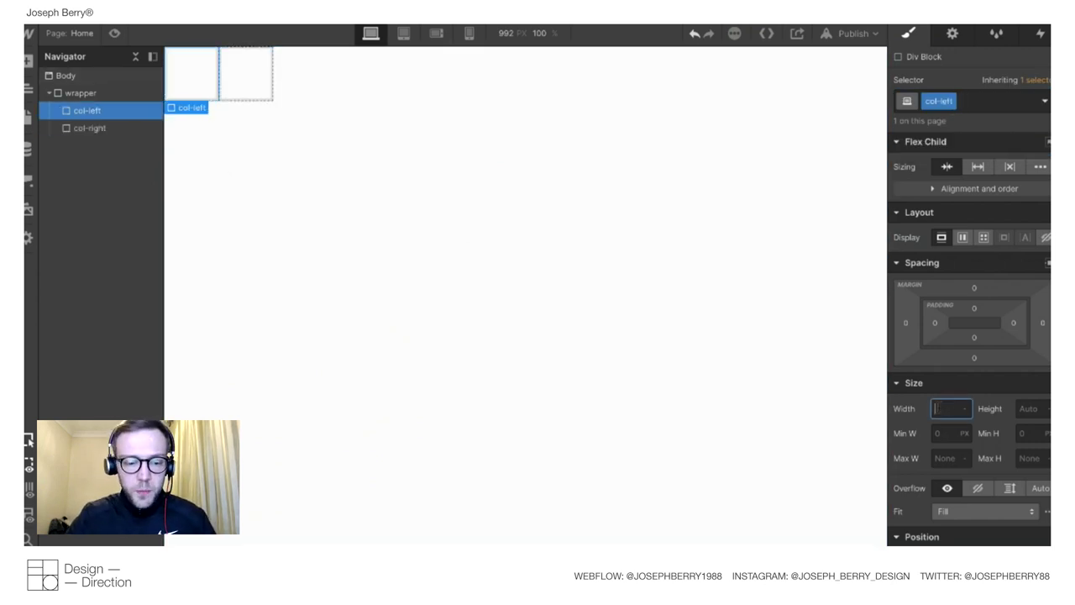
pyautogui.press('Return')
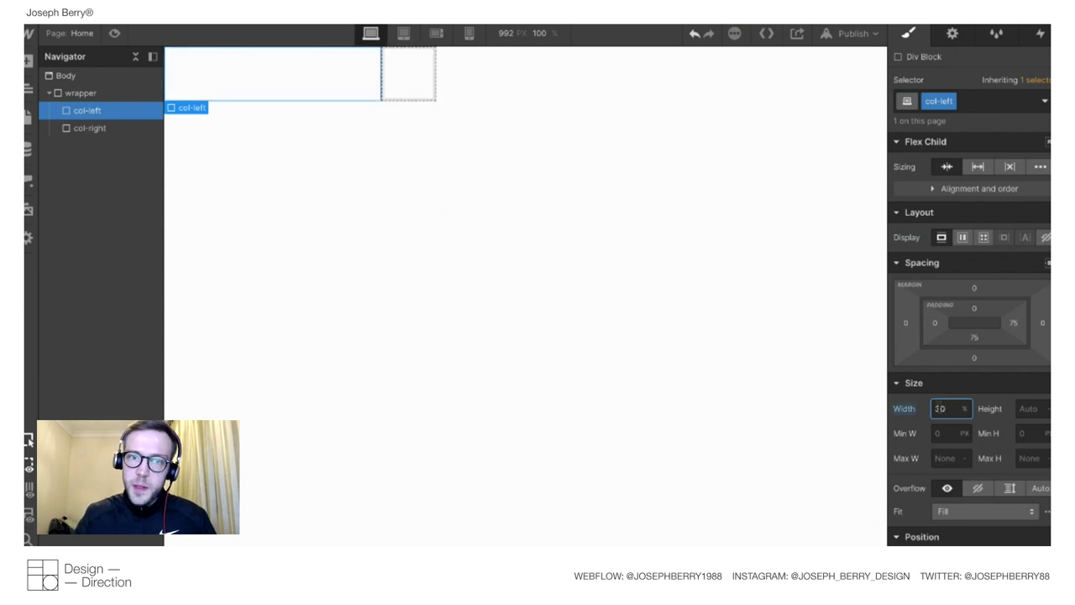
pyautogui.click(1030, 410)
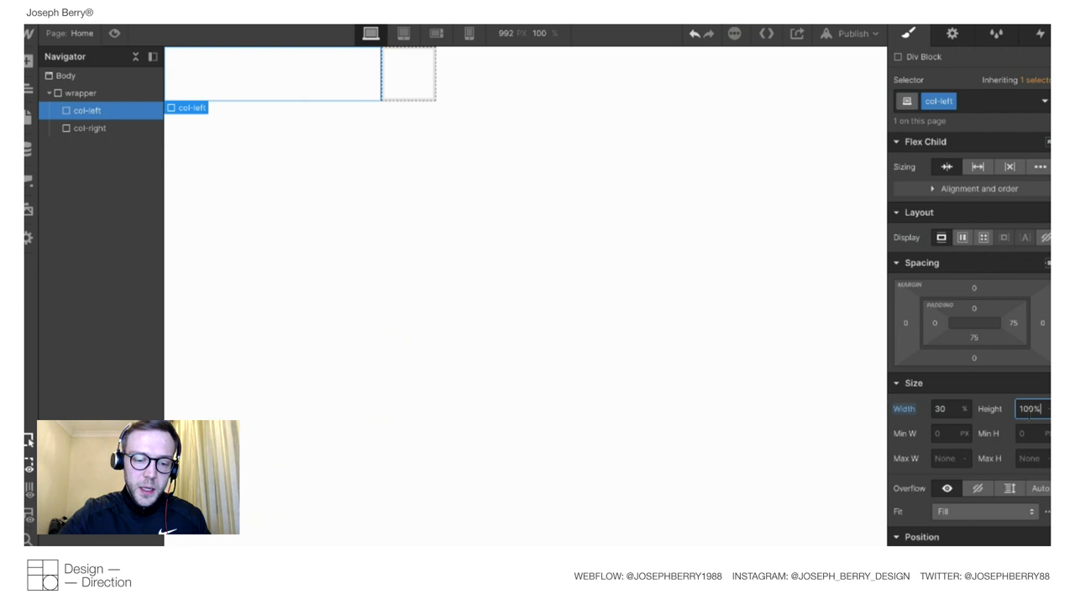
pyautogui.press('Return')
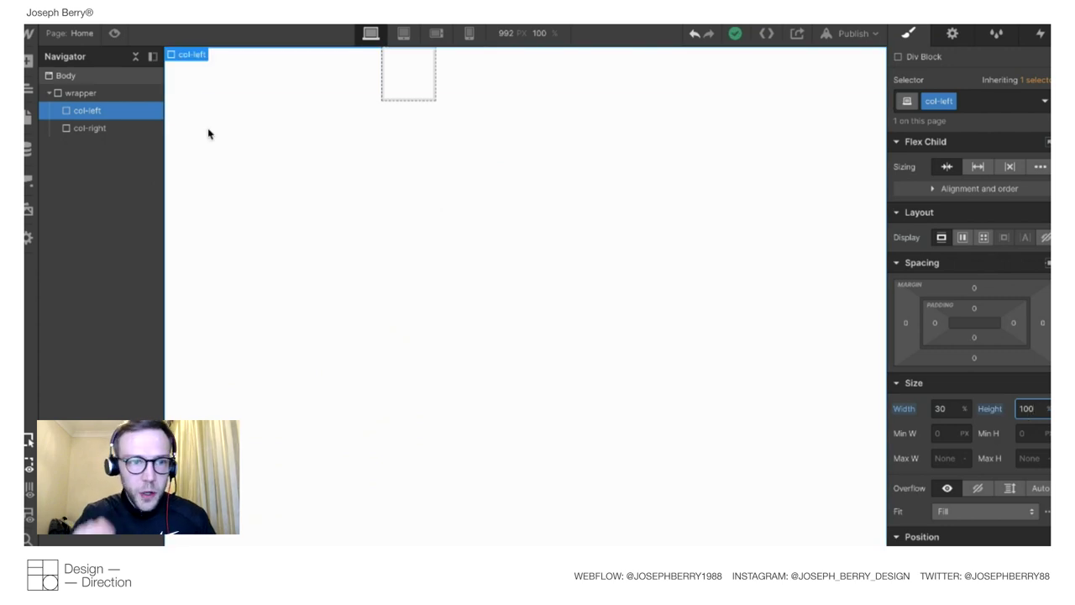
# Change the height of col-left to 100vw.
pyautogui.click(261, 312)
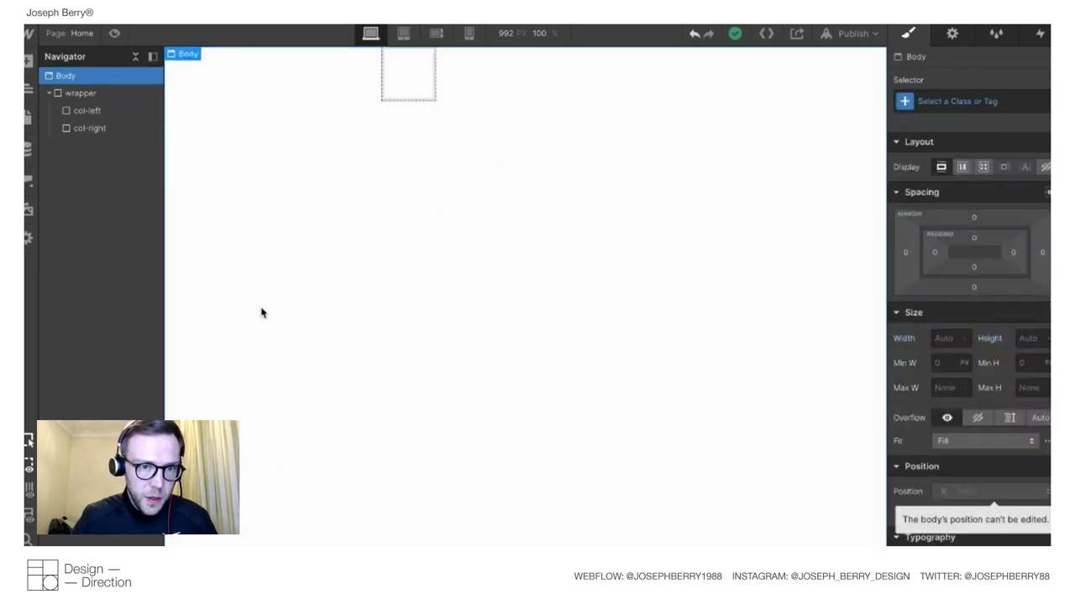
pyautogui.click(87, 111)
pyautogui.click(1026, 408)
pyautogui.write('100vw')
pyautogui.press('Return')
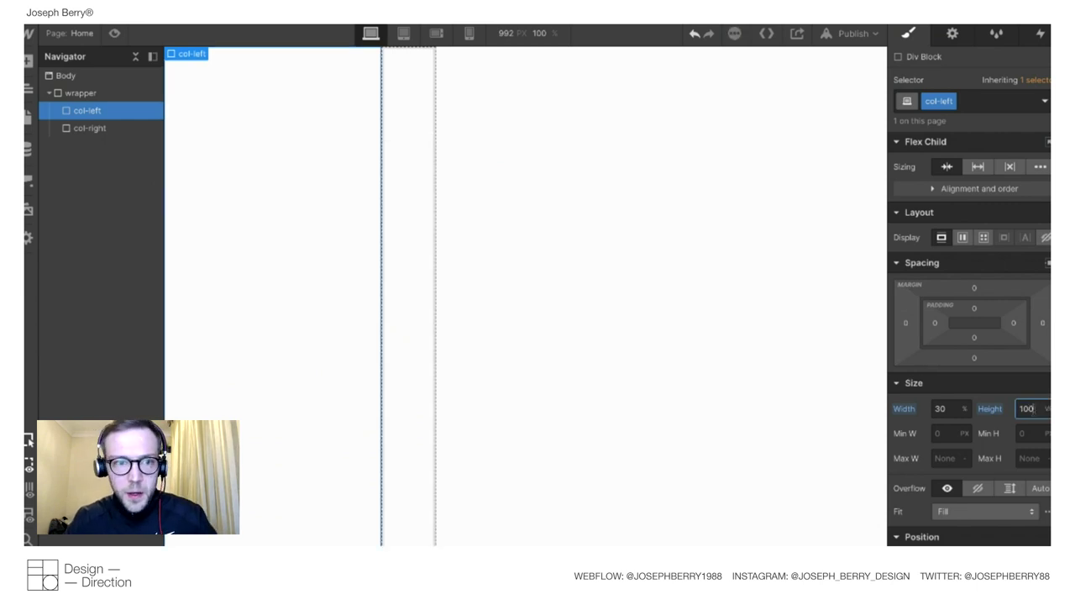
# Set the width of col-right to 60%, increase it by one larger increment, and set its height to 100vh.
pyautogui.click(90, 128)
pyautogui.click(958, 409)
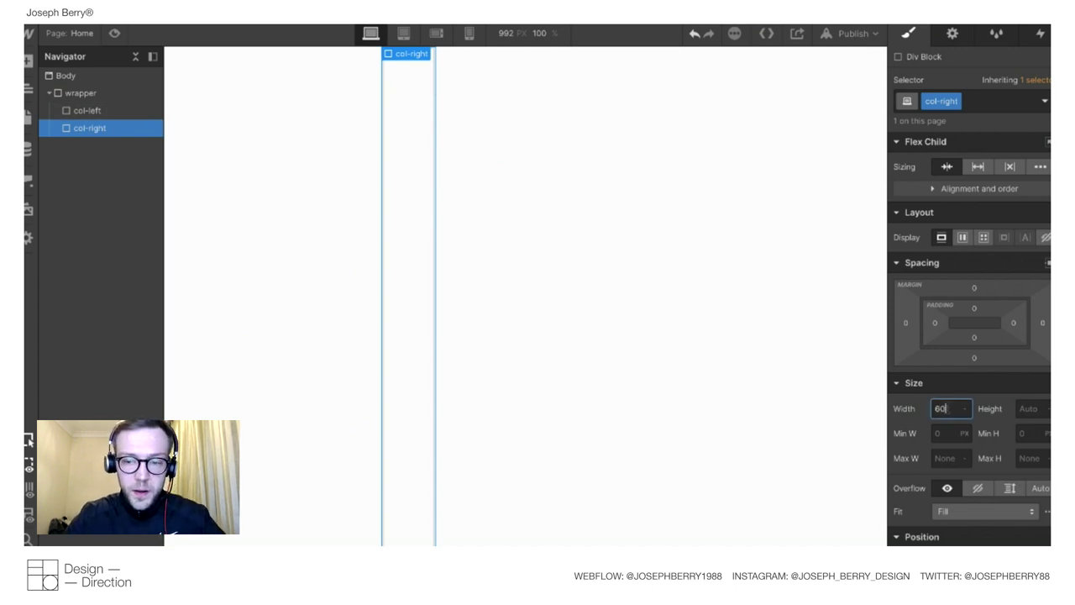
pyautogui.press('Return')
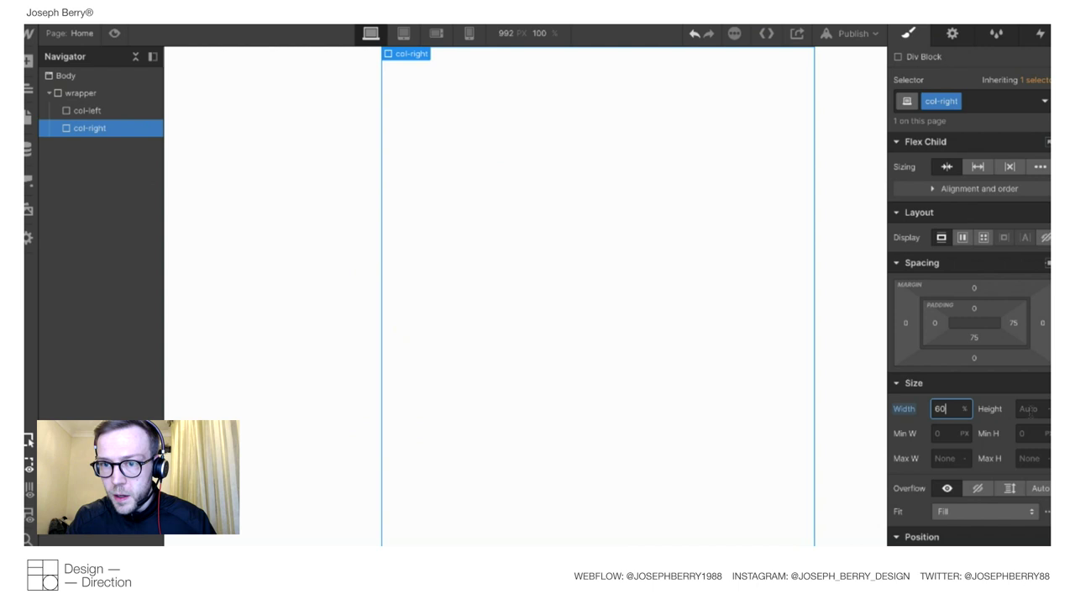
pyautogui.hotkey('shift', 'Up')
pyautogui.click(1031, 410)
pyautogui.write('100vh')
pyautogui.click(365, 211)
pyautogui.click(576, 224)
pyautogui.click(257, 176)
pyautogui.click(486, 180)
# With col-left selected, switch to Sketch and copy the hex fill color of artboard 1's brown panel.
pyautogui.click(325, 171)
pyautogui.hotkey('ctrl', 'Up')
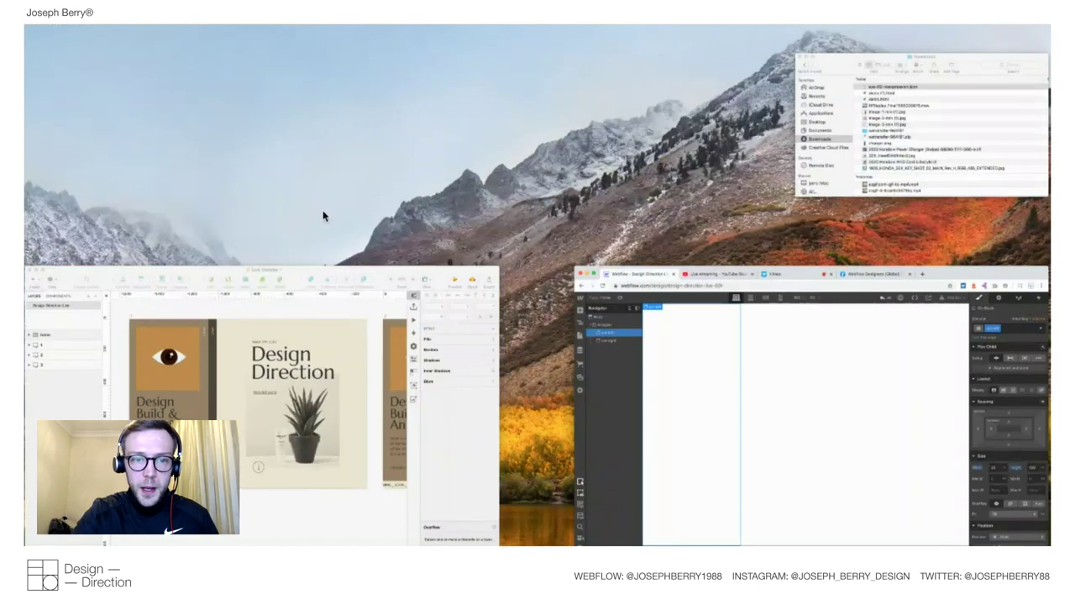
pyautogui.click(349, 338)
pyautogui.click(376, 272)
pyautogui.click(968, 386)
pyautogui.hotkey('ctrl', 'c')
# Return to the Webflow Designer and paste #998368 as the background color of col-left.
pyautogui.hotkey('ctrl', 'Up')
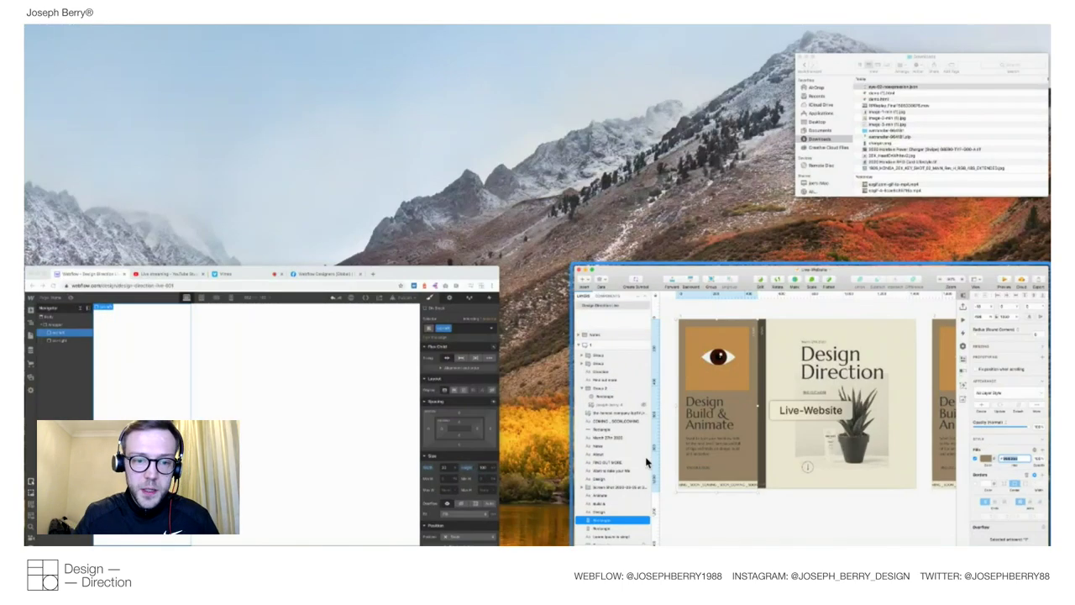
pyautogui.click(412, 389)
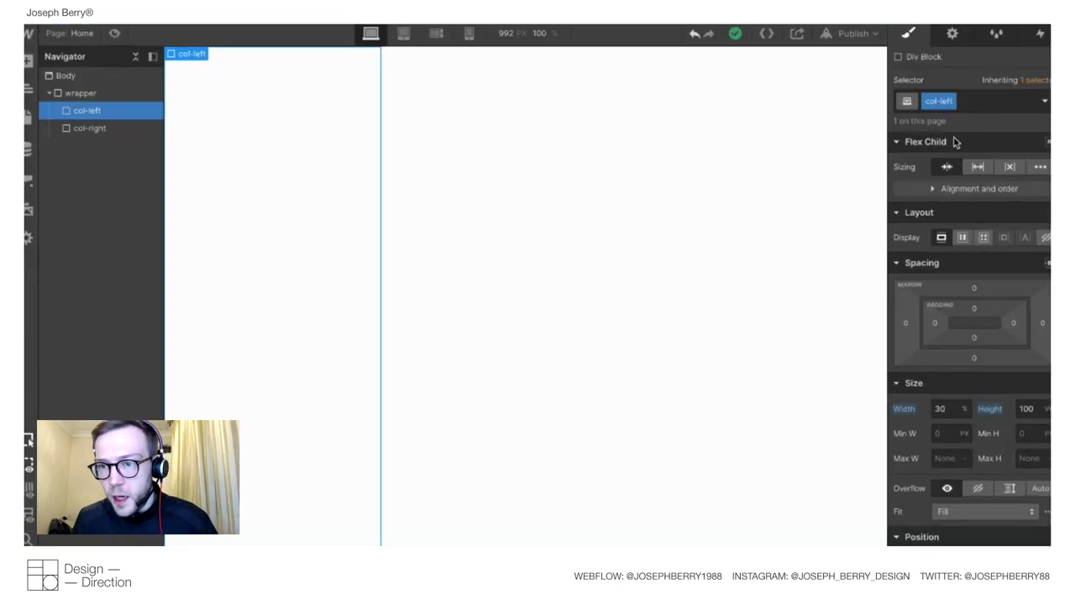
pyautogui.scroll(-5, 957, 142)
pyautogui.scroll(-3, 957, 143)
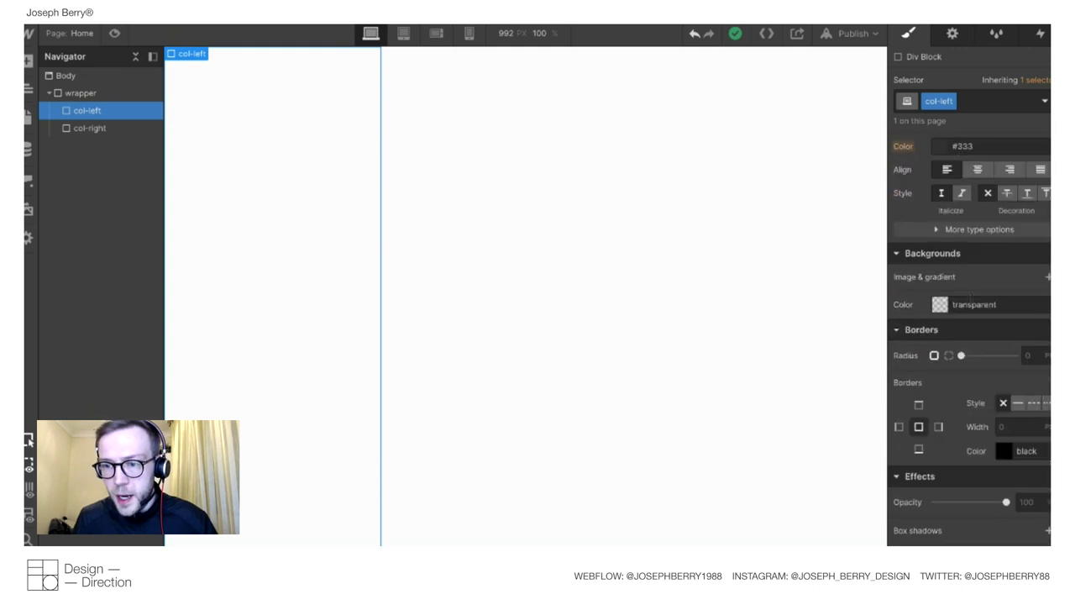
pyautogui.click(974, 304)
pyautogui.hotkey('ctrl', 'v')
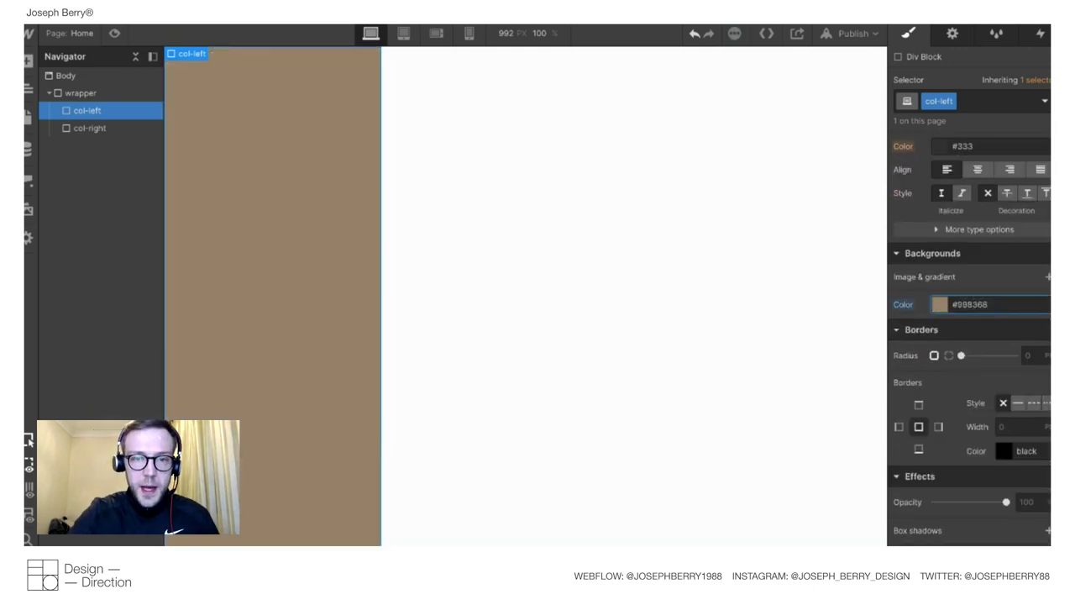
# Switch to Sketch, locate the cream background rectangle of artboard 1, and copy its hex fill color.
pyautogui.hotkey('ctrl', 'Up')
pyautogui.click(289, 377)
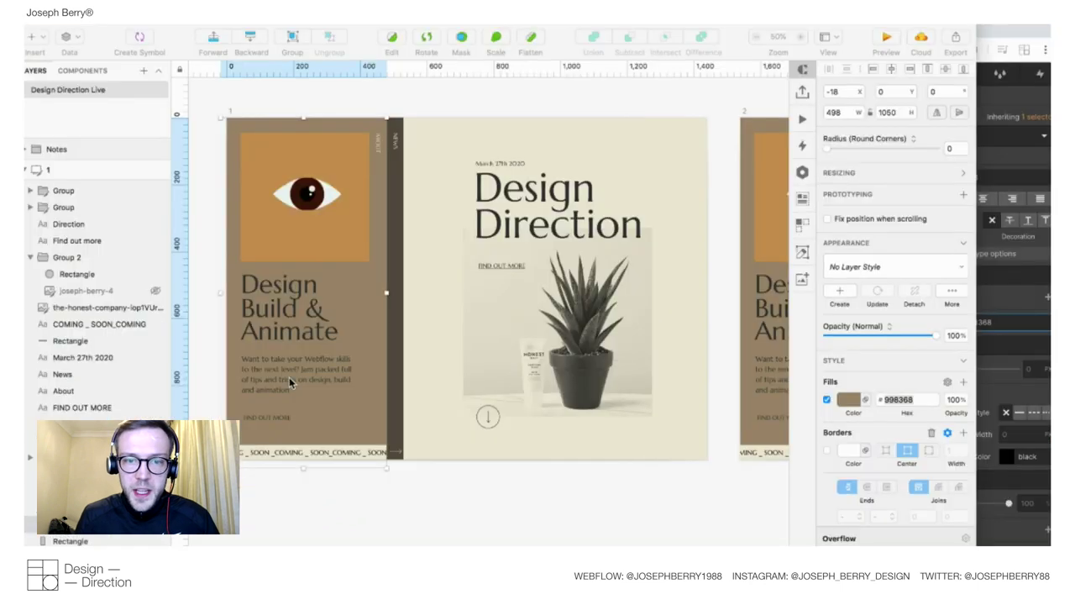
pyautogui.click(72, 50)
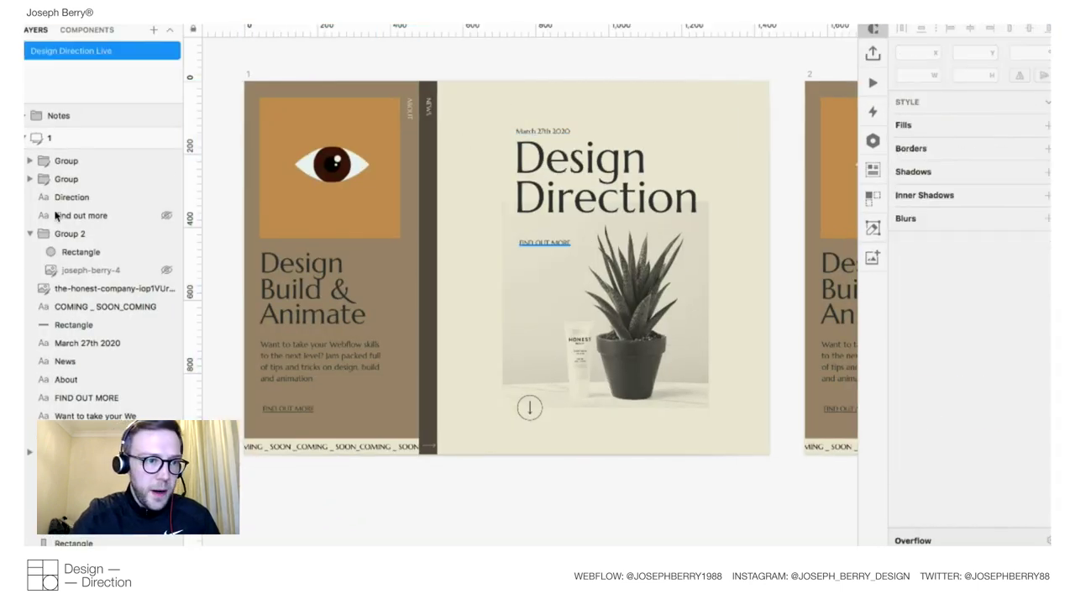
pyautogui.click(51, 138)
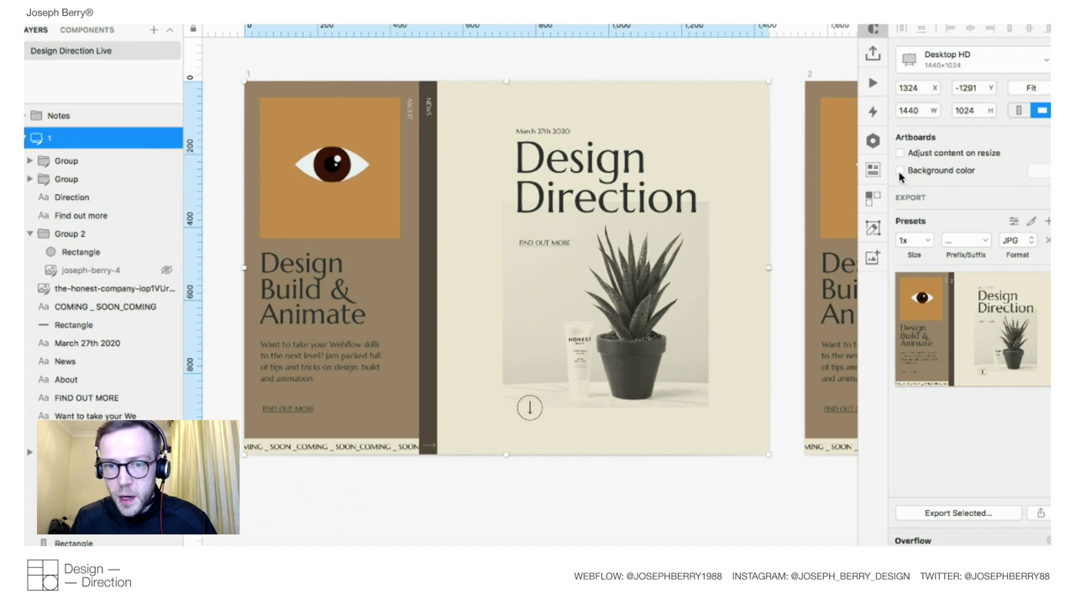
pyautogui.click(455, 477)
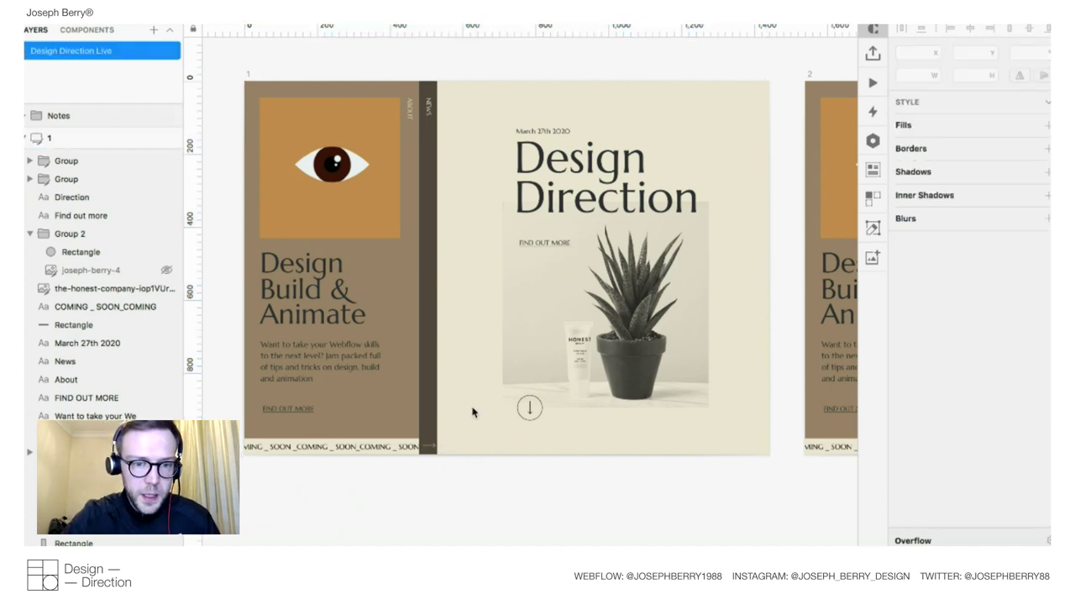
pyautogui.scroll(-5, 101, 277)
pyautogui.scroll(3, 101, 277)
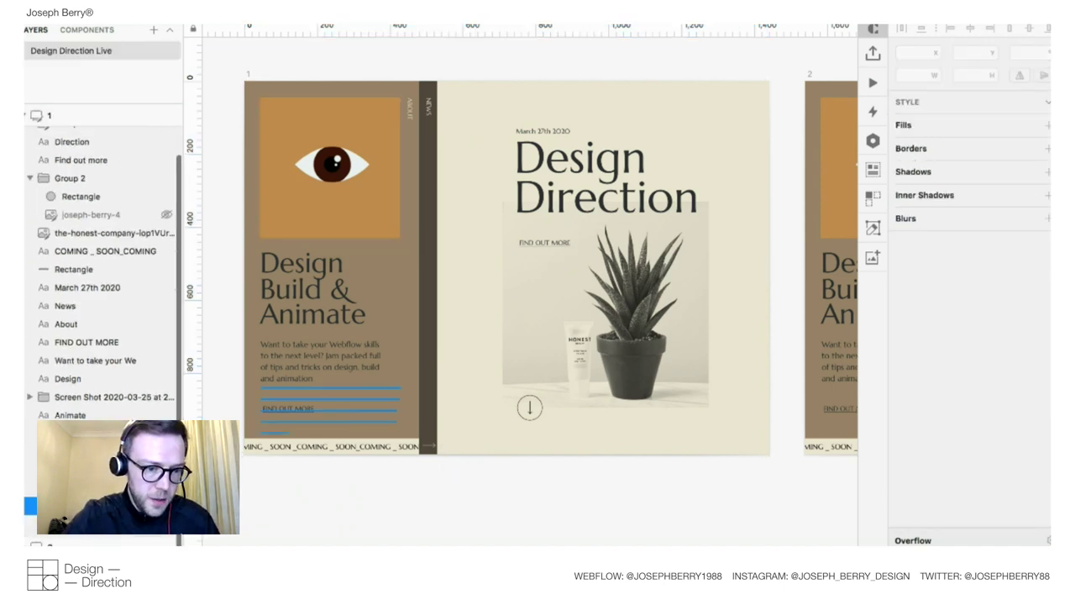
pyautogui.click(327, 370)
pyautogui.click(471, 122)
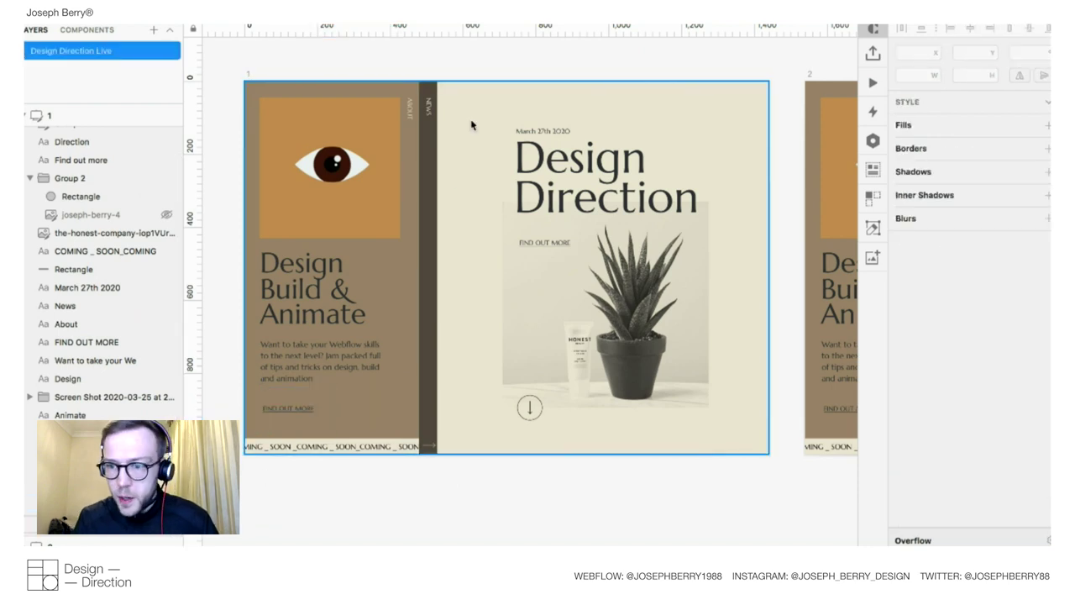
pyautogui.click(481, 114)
pyautogui.click(981, 389)
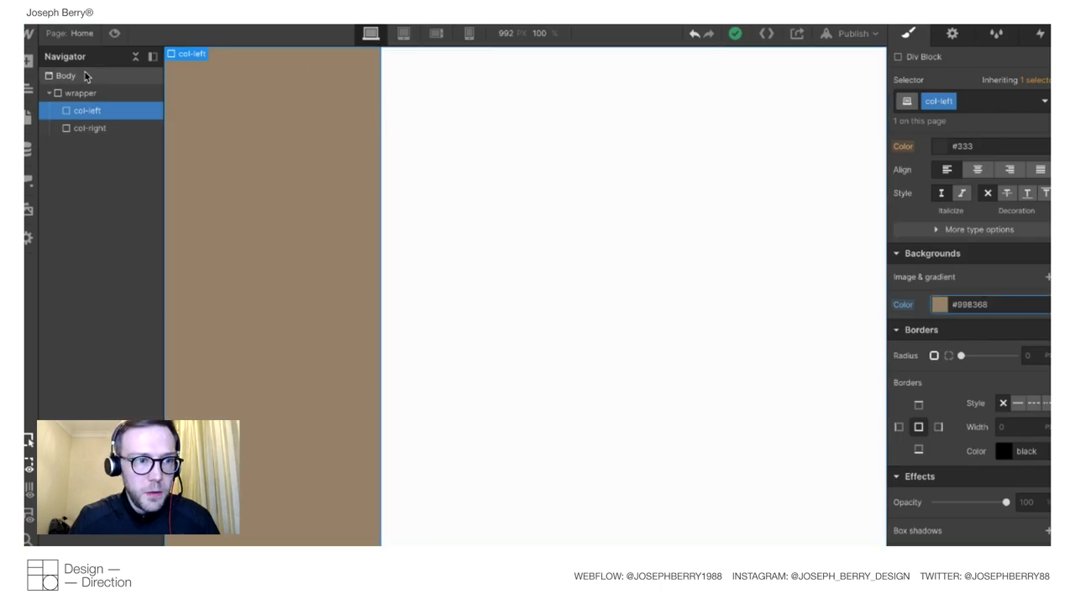
# Return to the Webflow Designer and set the background color of the Body (All Pages) tag to #ede7d4.
pyautogui.click(81, 73)
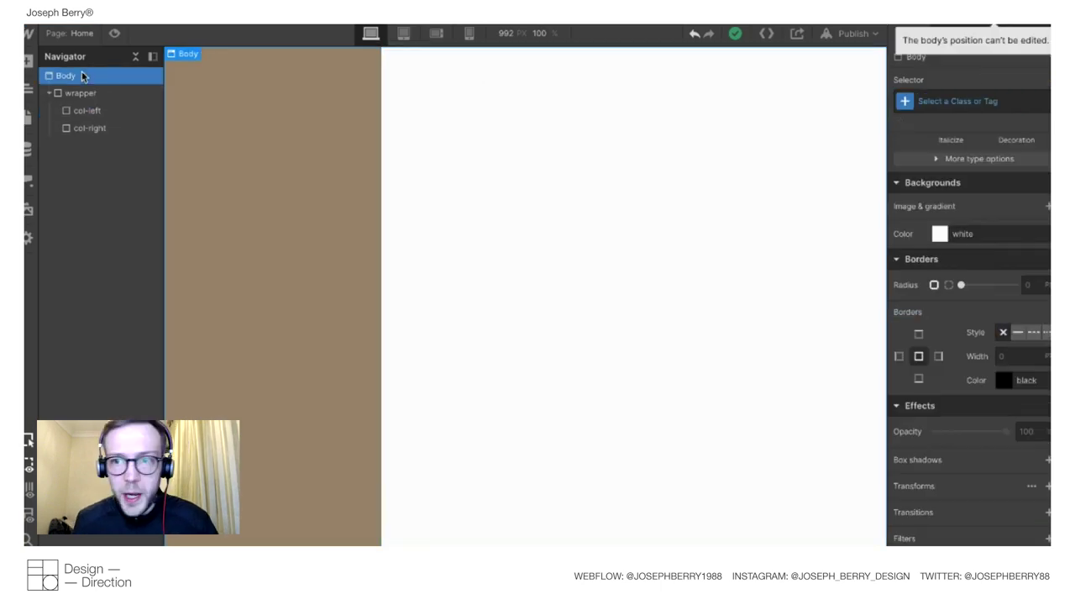
pyautogui.click(913, 99)
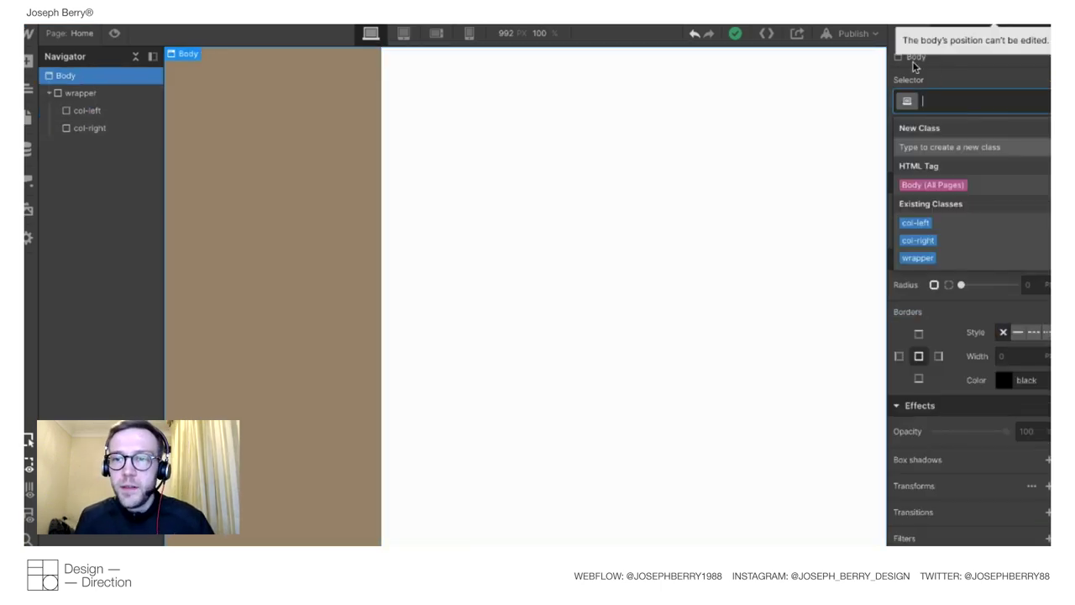
pyautogui.click(931, 184)
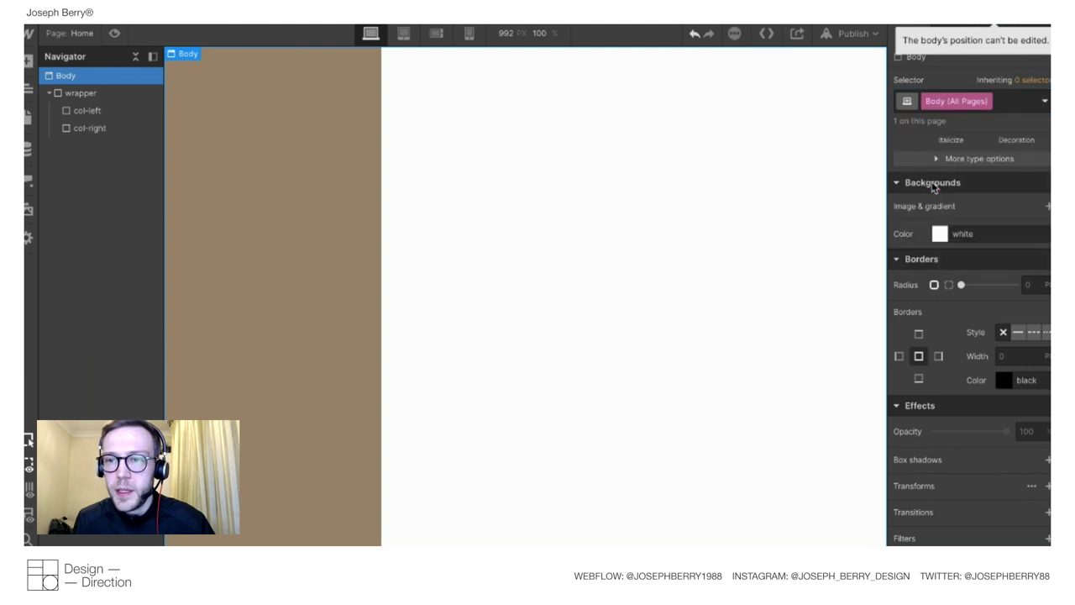
pyautogui.click(966, 233)
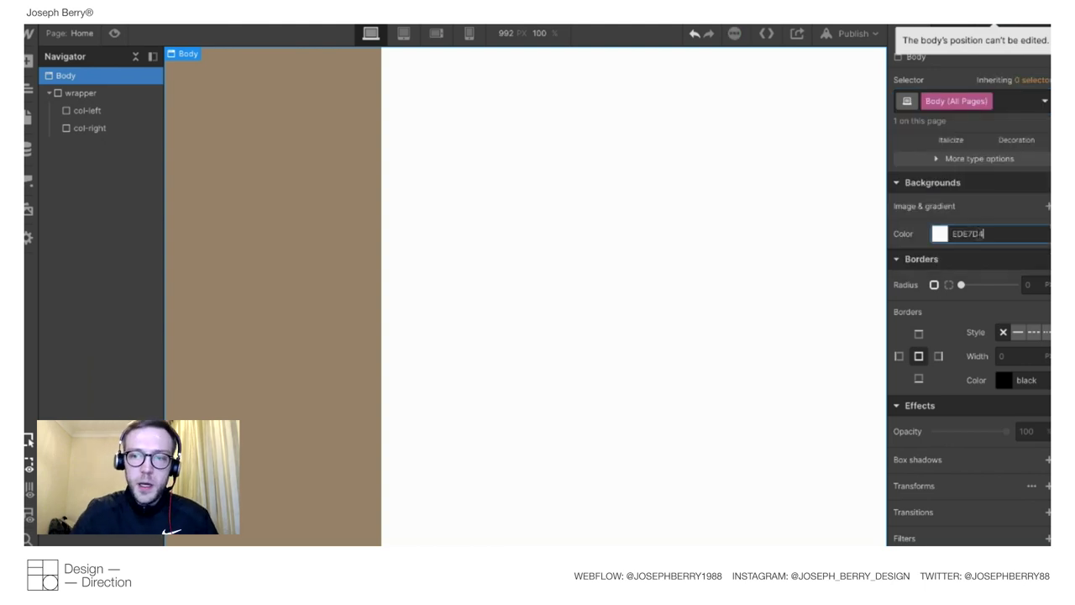
pyautogui.write('#ede7d4')
# Save the body's cream background color as a swatch.
pyautogui.click(936, 234)
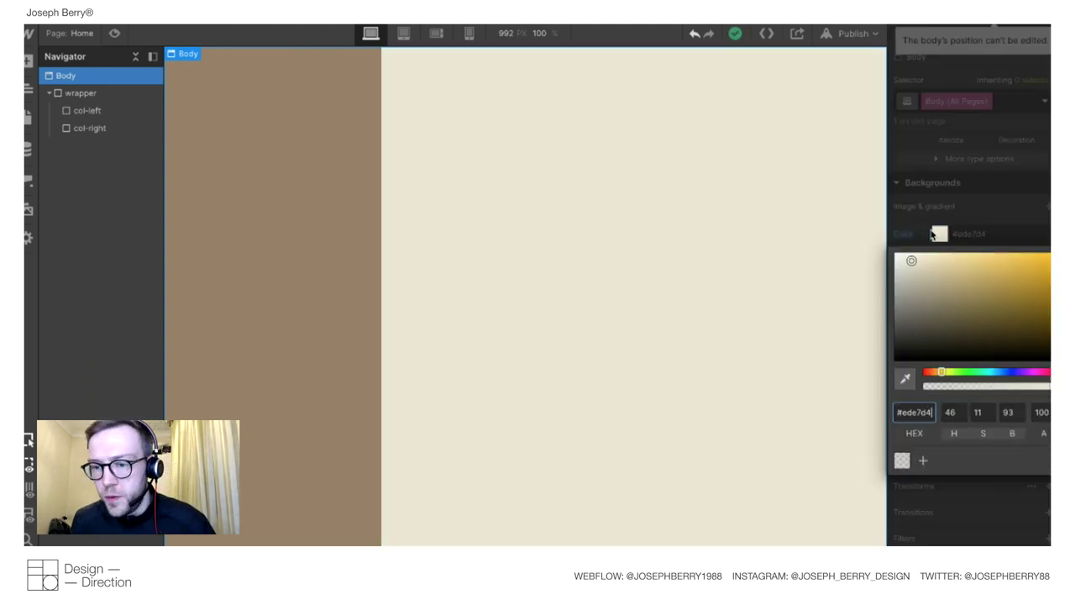
pyautogui.click(921, 459)
pyautogui.click(1036, 533)
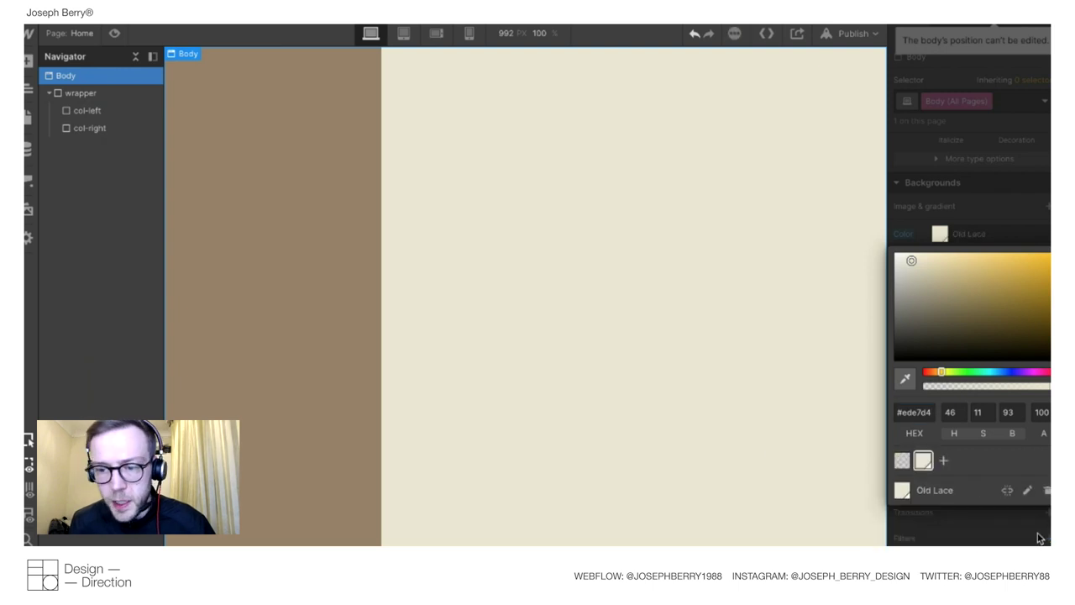
pyautogui.click(254, 130)
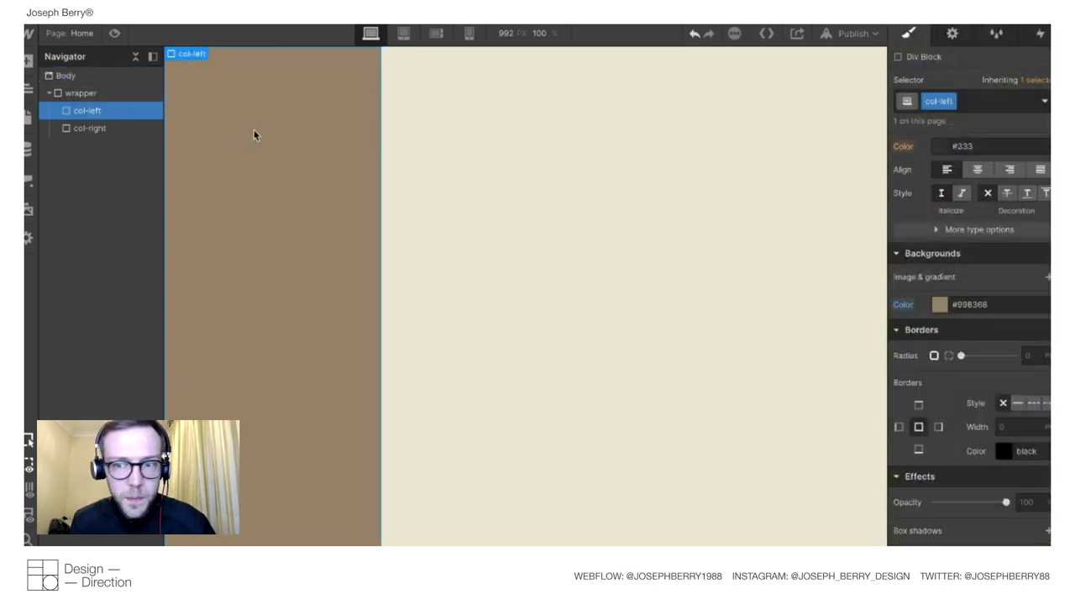
pyautogui.click(939, 304)
pyautogui.click(643, 353)
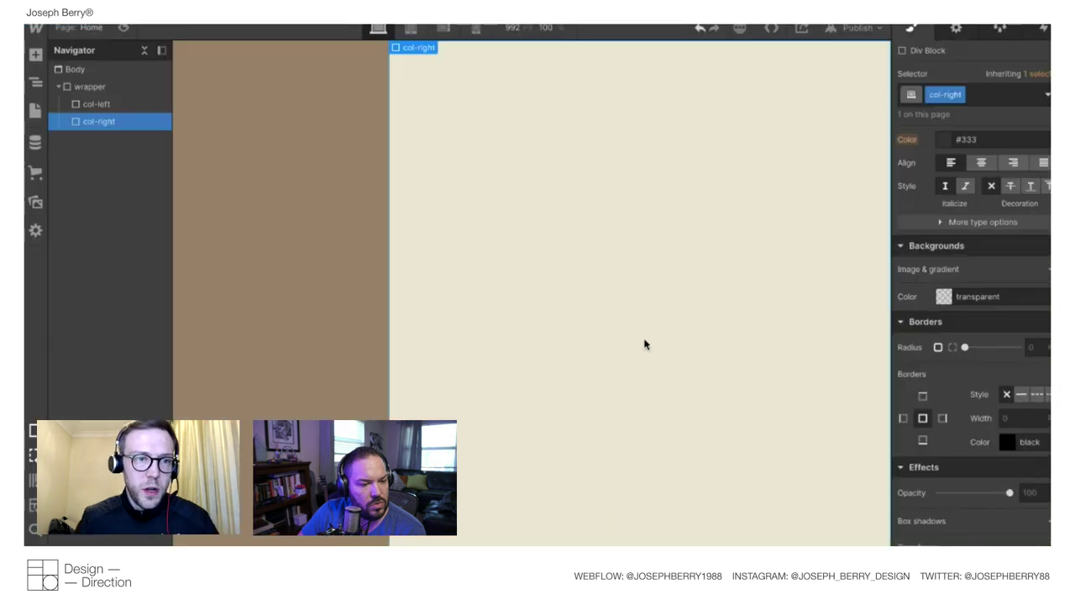
# Add a div block inside col-left and give it the class lottie-parent.
pyautogui.click(206, 122)
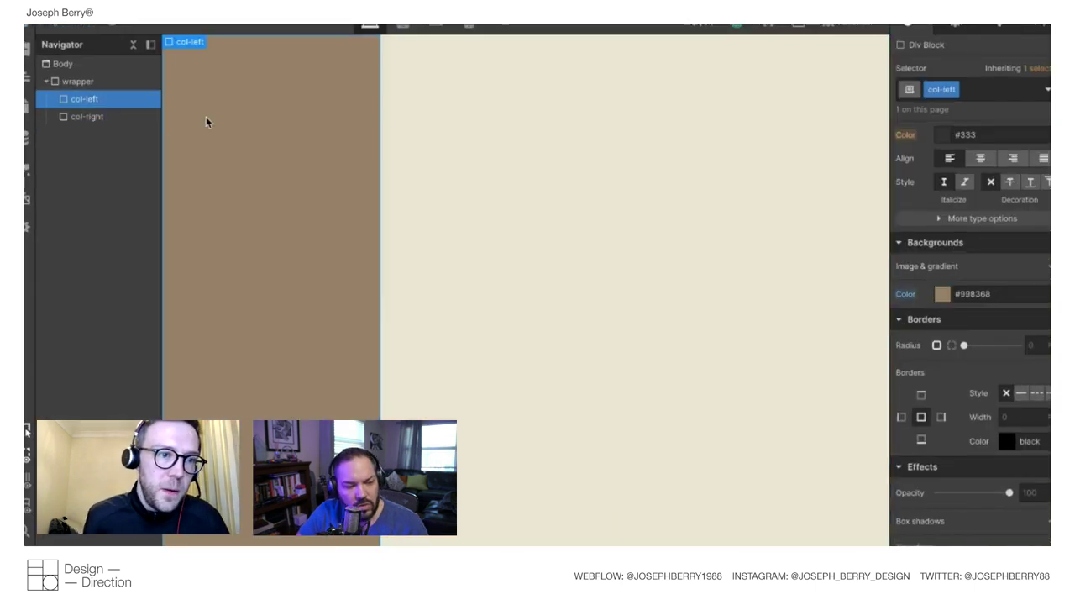
pyautogui.click(29, 50)
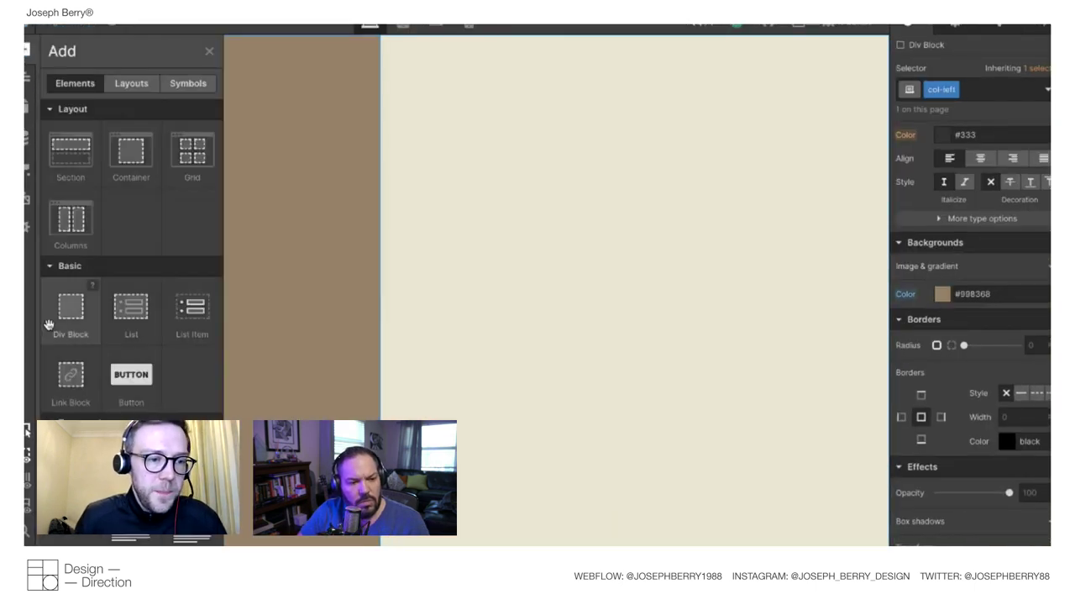
pyautogui.moveTo(65, 316); pyautogui.dragTo(341, 164)
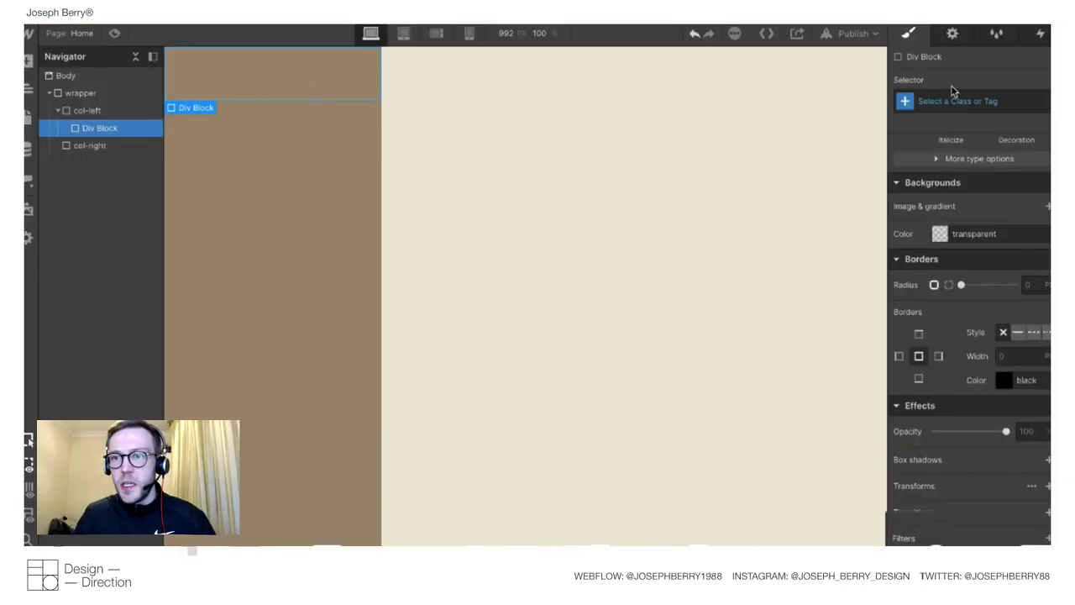
pyautogui.click(956, 99)
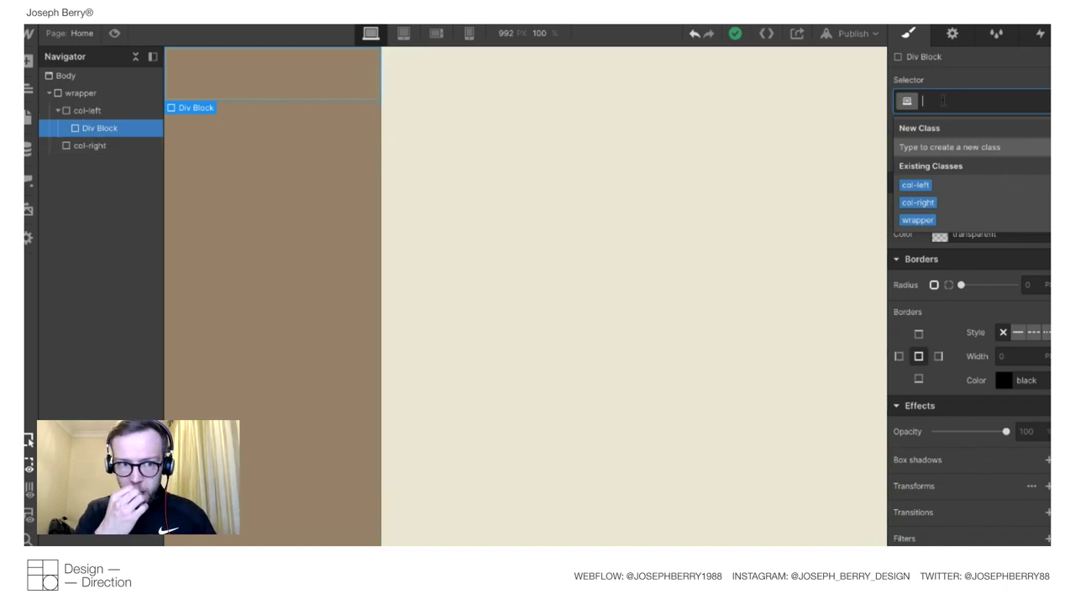
pyautogui.write('lottie pa')
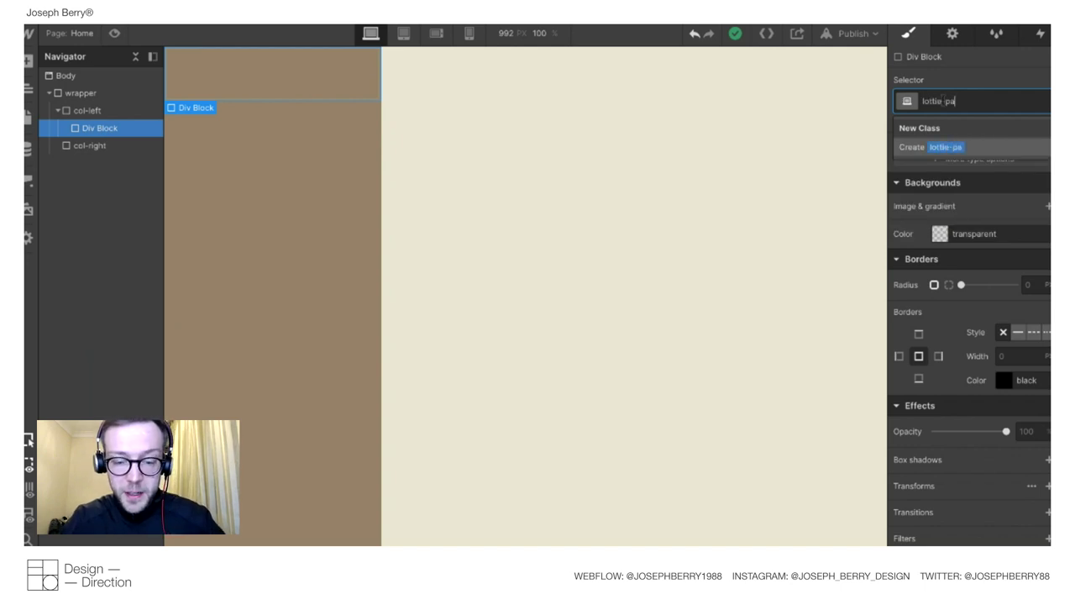
pyautogui.press('Return')
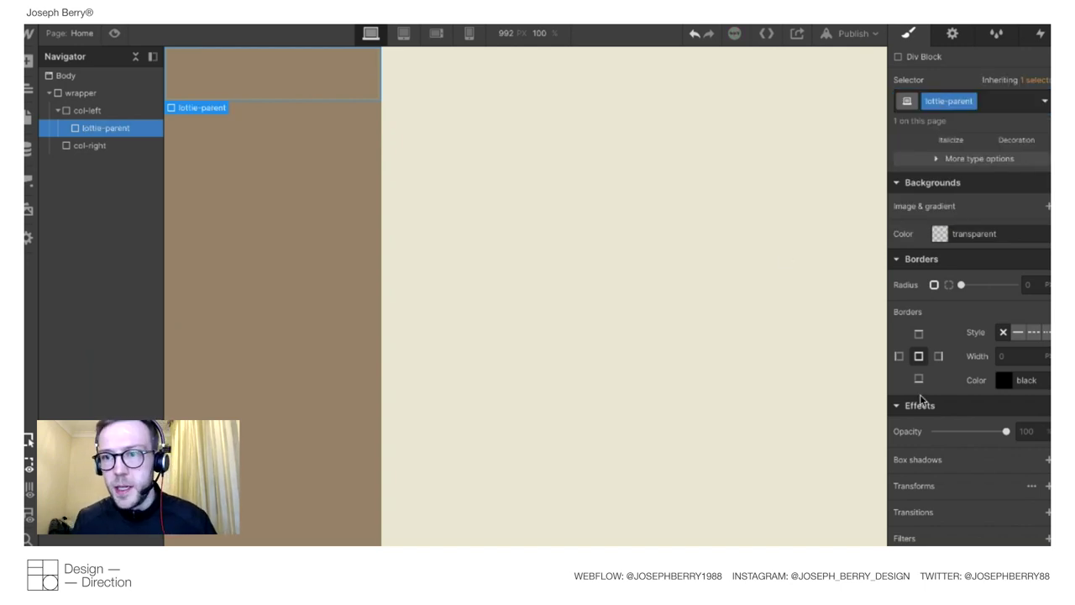
# Set the width of lottie-parent to 100%.
pyautogui.scroll(5, 920, 394)
pyautogui.scroll(3, 920, 395)
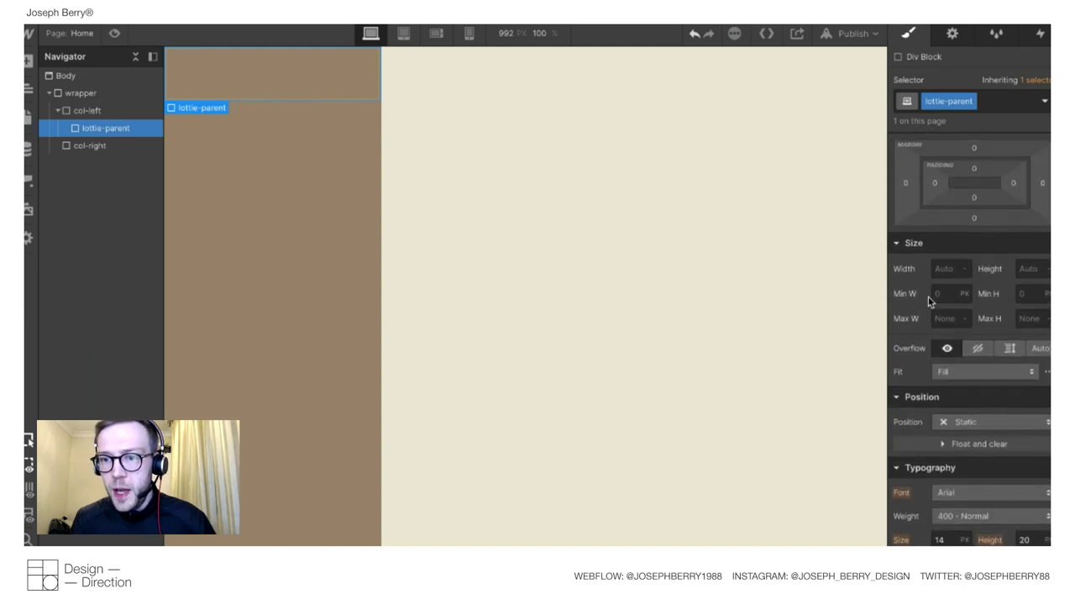
pyautogui.click(941, 267)
pyautogui.write('100%')
pyautogui.press('Return')
# Try different heights for lottie-parent and settle on 240 px.
pyautogui.click(1032, 268)
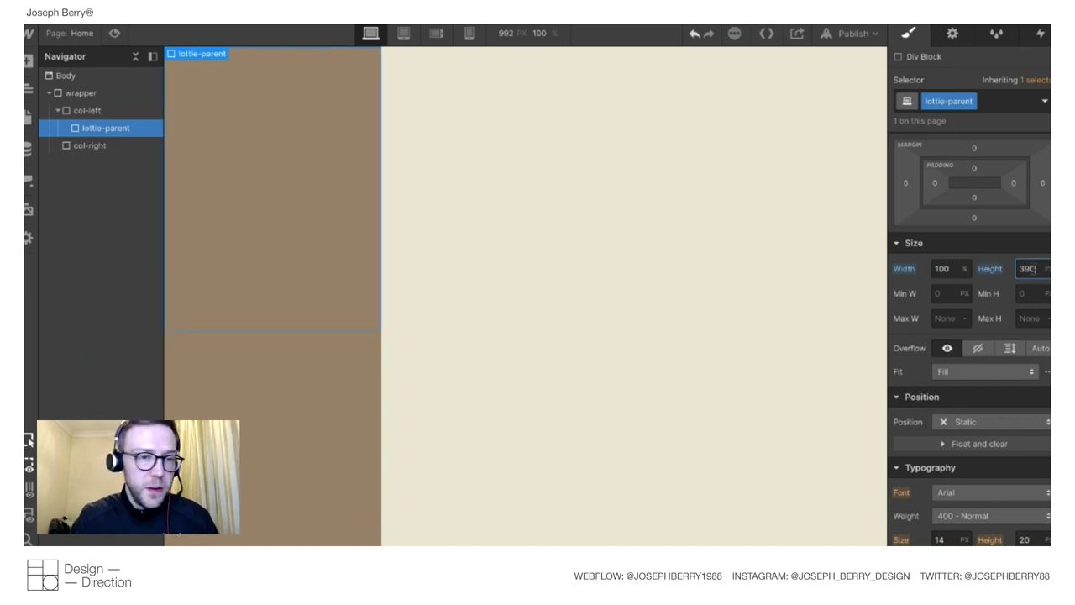
pyautogui.press('BackSpace')
pyautogui.press('BackSpace')
pyautogui.write('40')
pyautogui.press('Down')
pyautogui.press('Down')
pyautogui.press('Down')
pyautogui.press('Down')
pyautogui.press('Down')
pyautogui.press('Down')
pyautogui.press('Down')
pyautogui.press('Down')
pyautogui.press('Down')
pyautogui.press('Down')
pyautogui.press('Up')
pyautogui.press('Up')
pyautogui.press('Up')
pyautogui.press('Up')
pyautogui.press('Up')
pyautogui.press('Up')
pyautogui.press('Up')
pyautogui.press('Up')
pyautogui.press('Up')
pyautogui.press('Up')
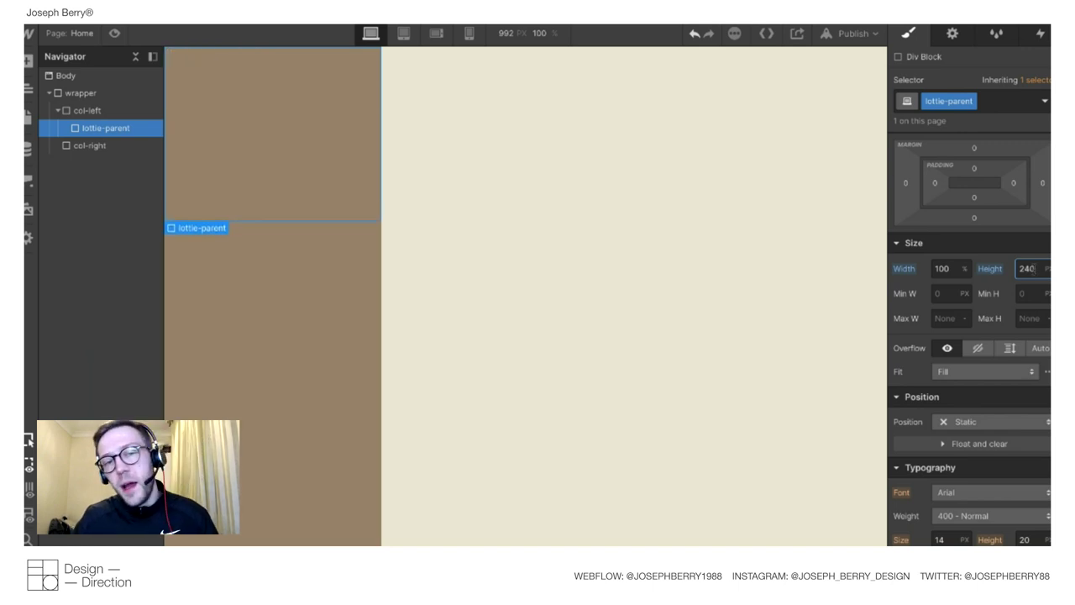
# Add a Lottie Animation element inside lottie-parent.
pyautogui.click(329, 152)
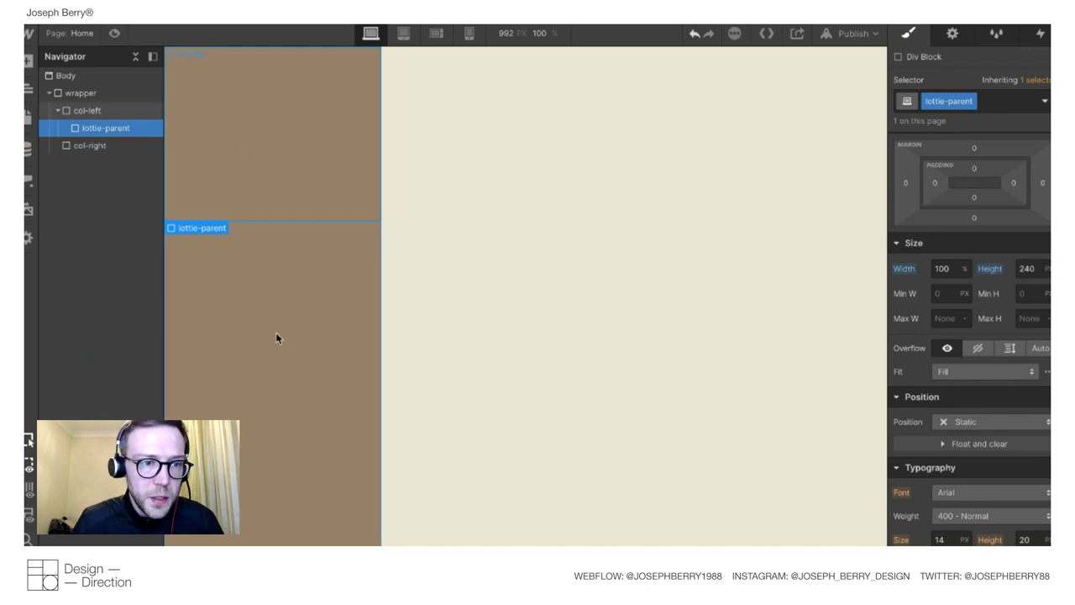
pyautogui.click(27, 62)
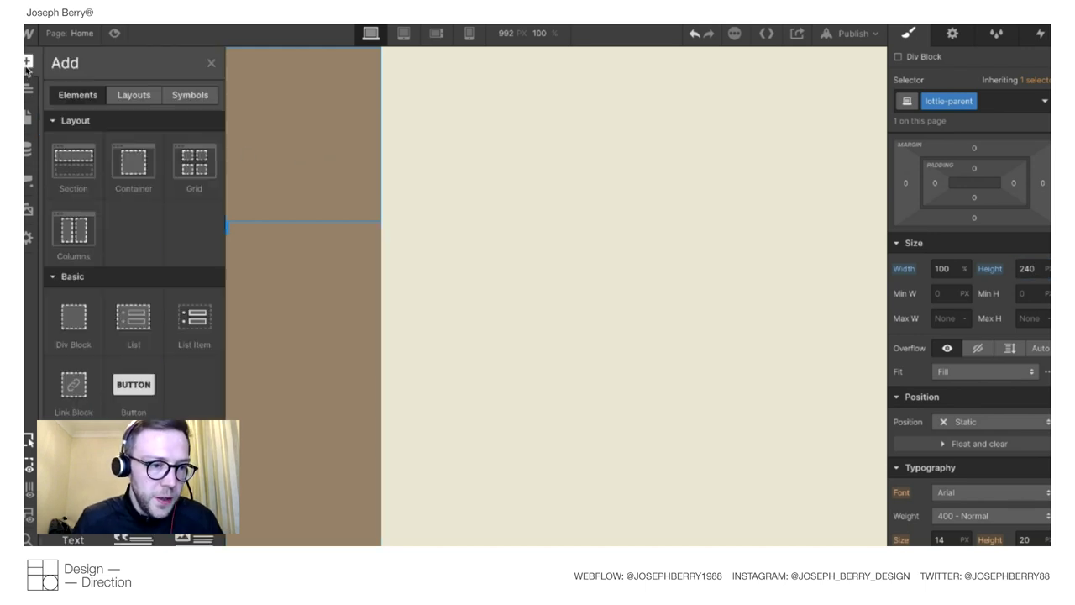
pyautogui.scroll(-5, 99, 278)
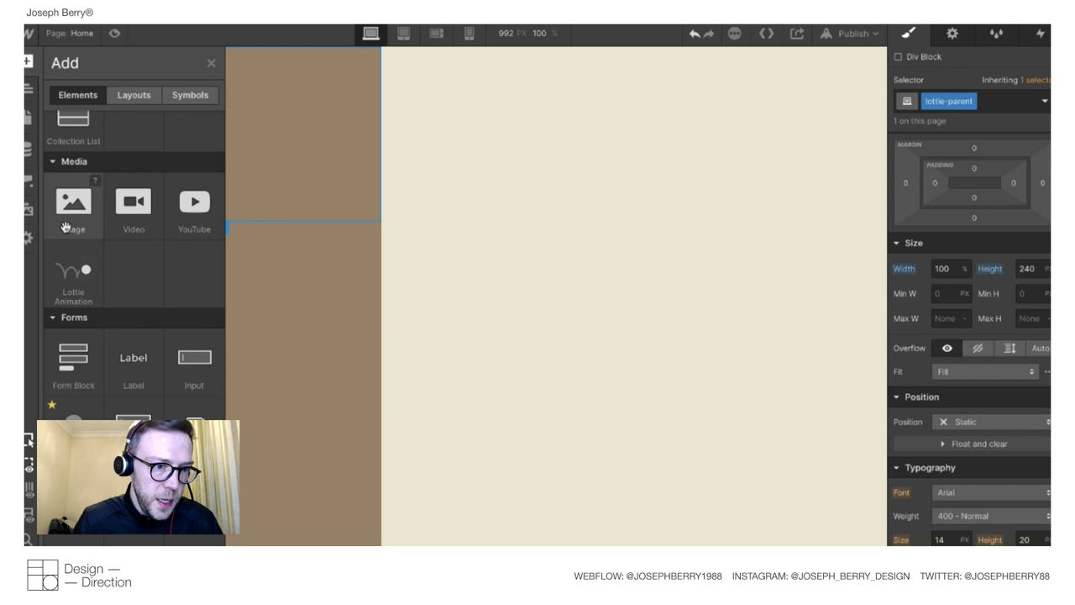
pyautogui.moveTo(73, 273); pyautogui.dragTo(276, 129)
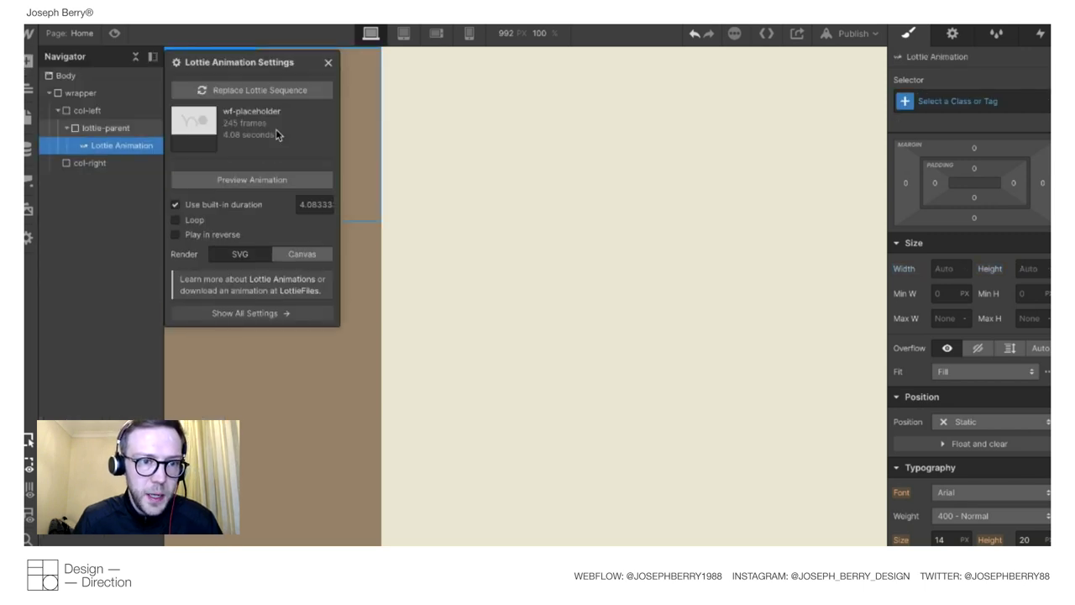
# Replace the placeholder Lottie sequence with eye-02-noexpression.json, preview the page, and return to editing.
pyautogui.click(243, 90)
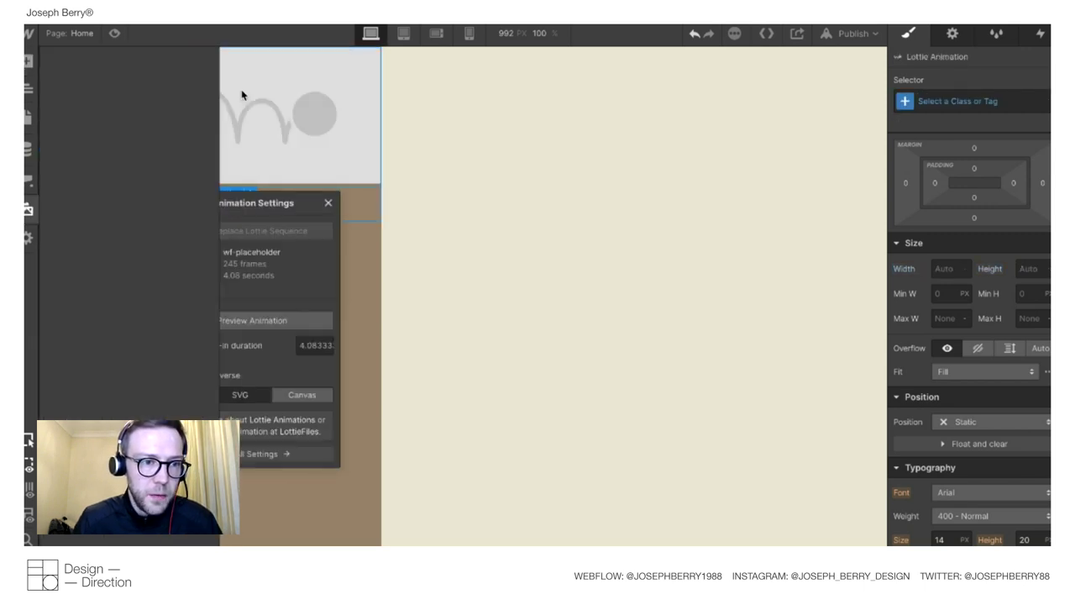
pyautogui.click(68, 174)
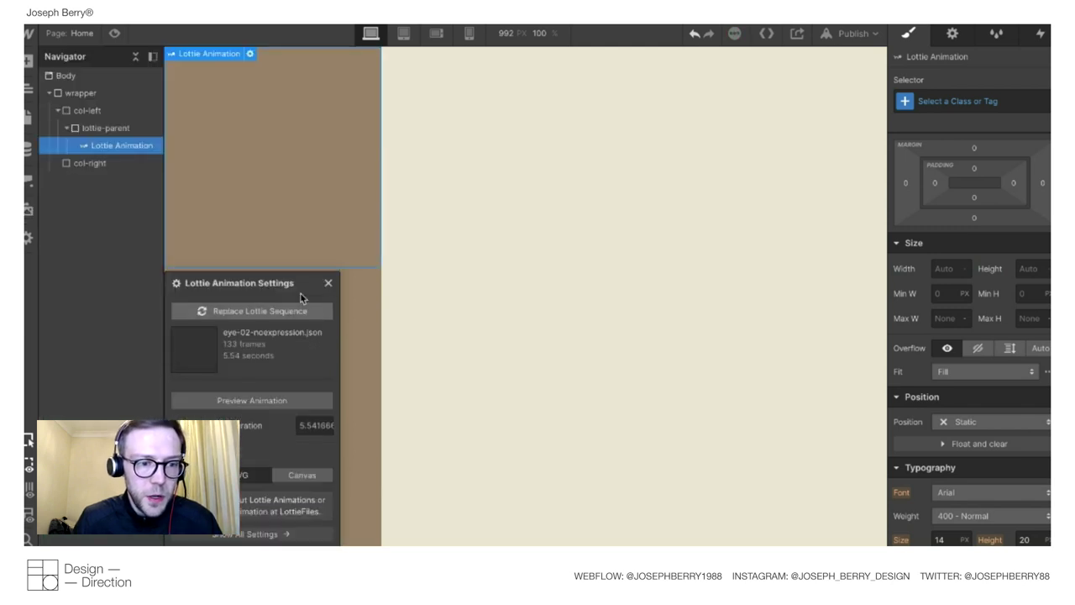
pyautogui.click(328, 283)
pyautogui.click(114, 33)
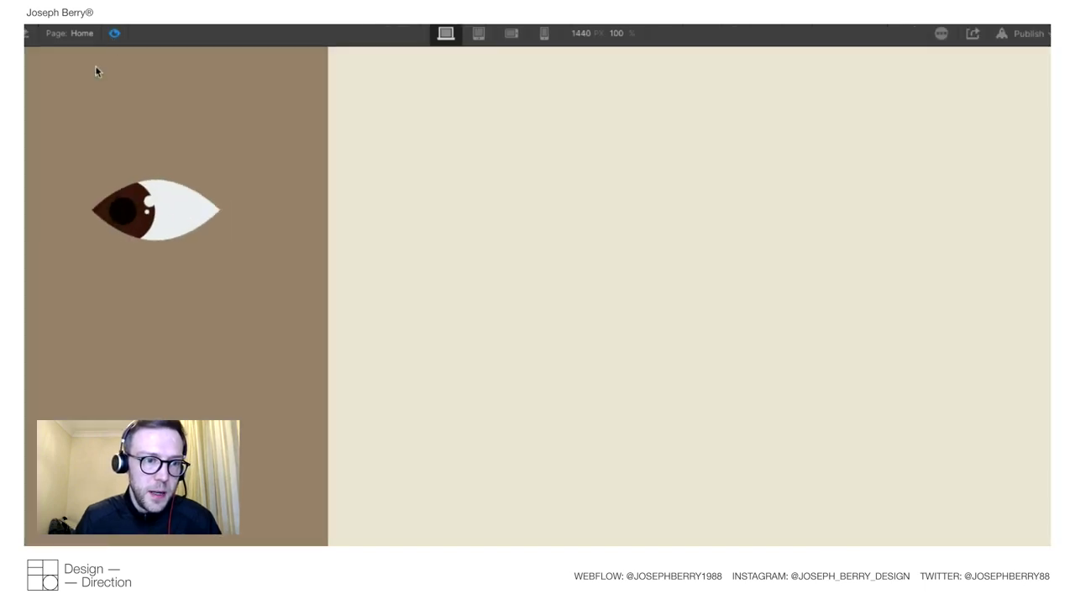
pyautogui.click(114, 32)
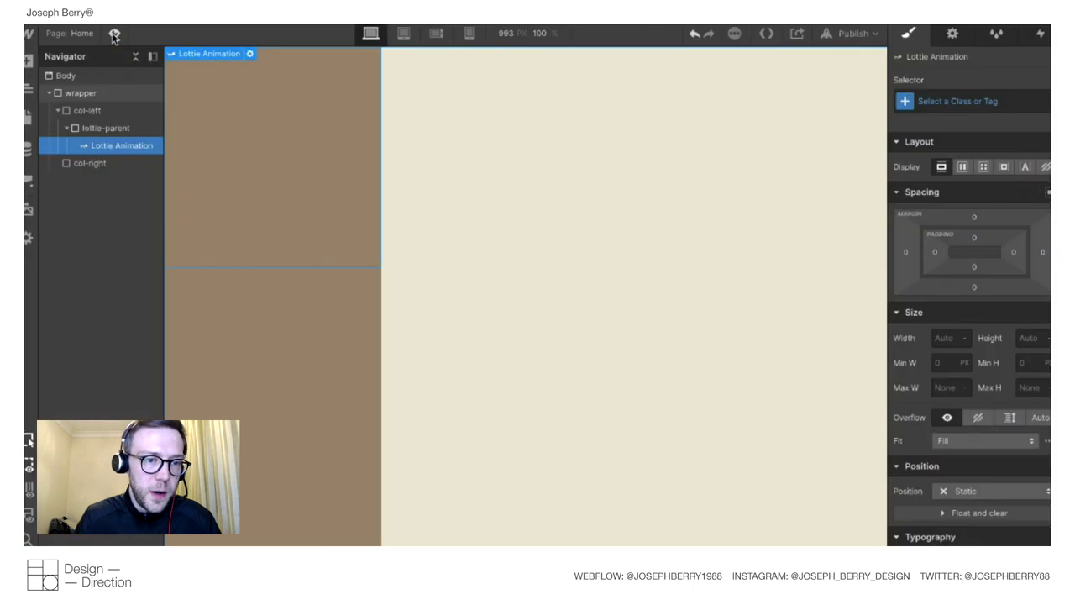
# Switch to Sketch and draw a rectangle about 240 × 200 over the lower edge of the eye block in artboard 1.
pyautogui.click(106, 127)
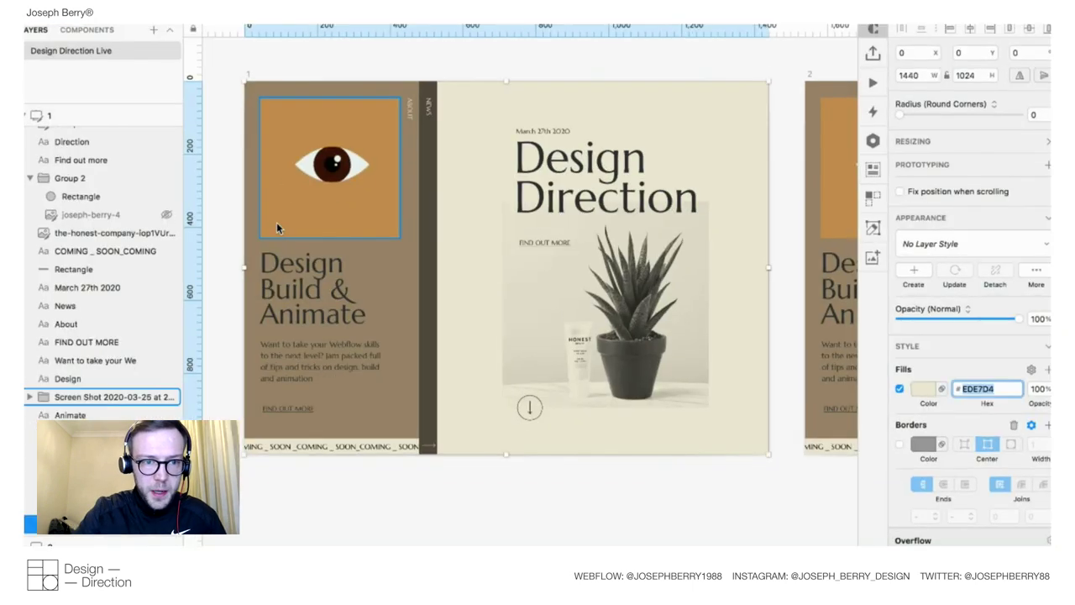
pyautogui.click(144, 380)
pyautogui.press('r')
pyautogui.moveTo(275, 183); pyautogui.dragTo(361, 256)
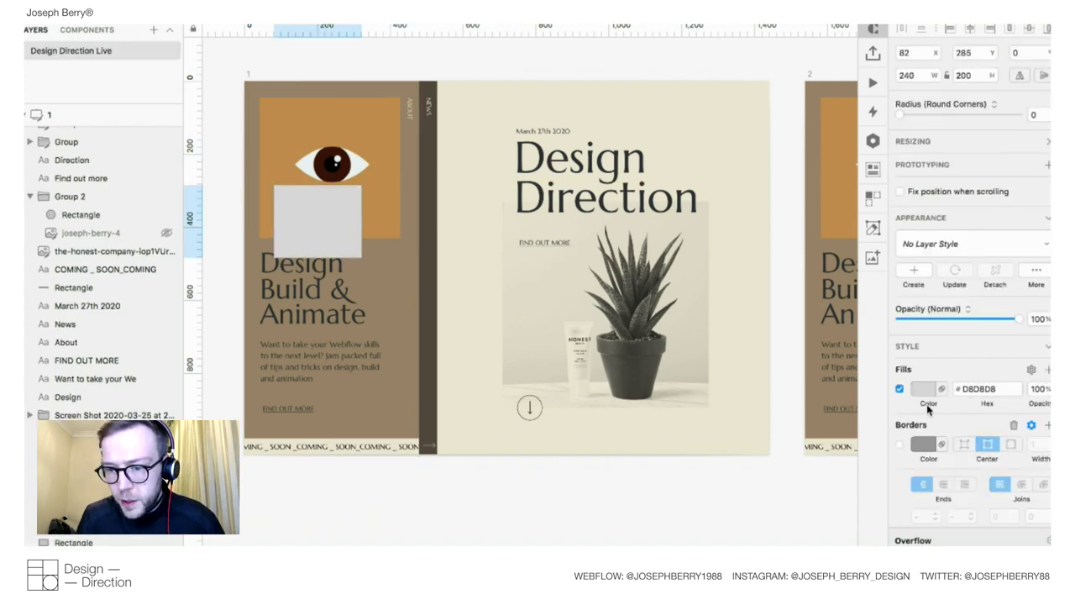
# Fill the rectangle with the orange sampled from the eye block and copy its hex value C38D48.
pyautogui.click(922, 388)
pyautogui.click(906, 515)
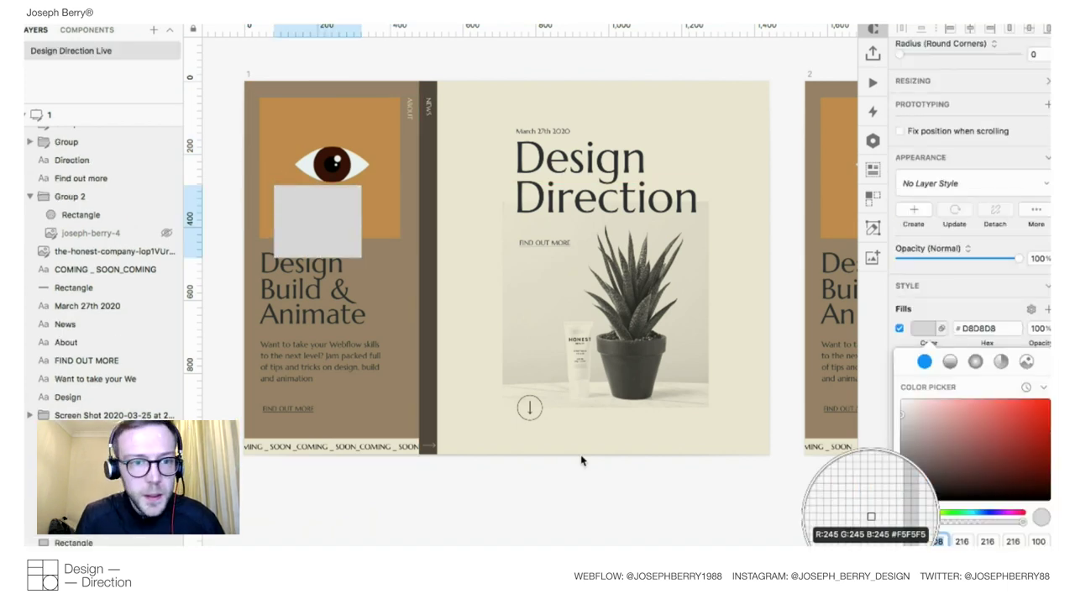
pyautogui.click(348, 122)
pyautogui.click(980, 331)
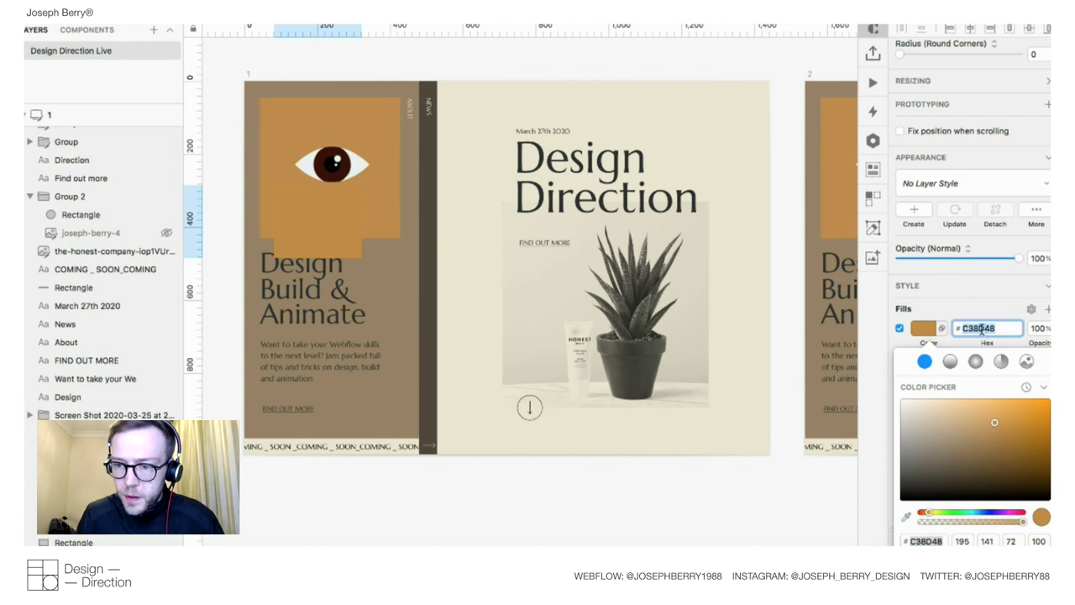
pyautogui.press('Escape')
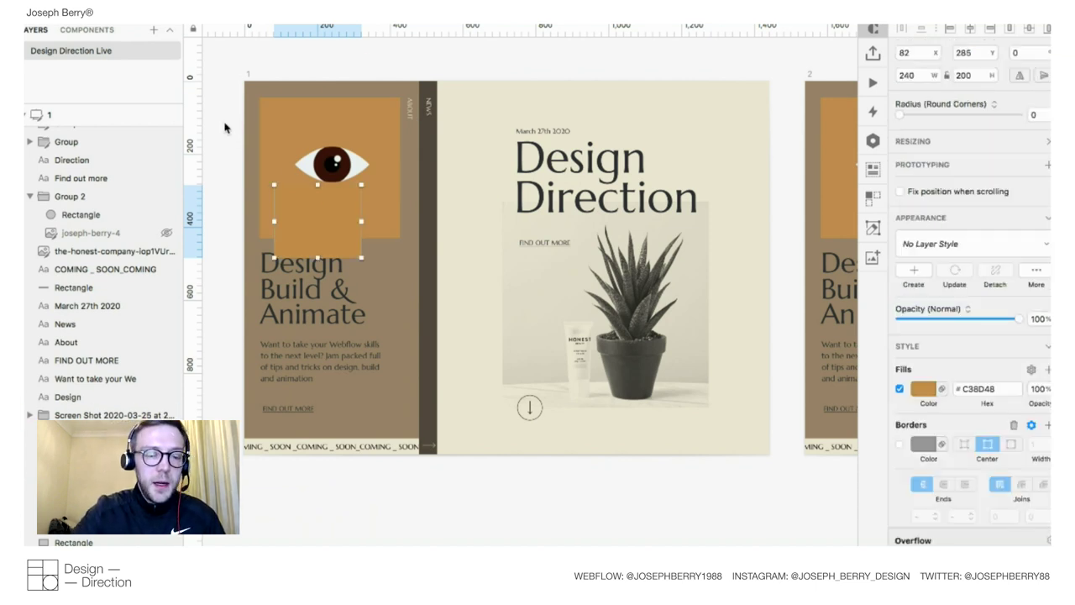
# Switch back to Webflow, set the background color of lottie-parent to #c38d48, and check the page in preview.
pyautogui.hotkey('ctrl', 'Up')
pyautogui.click(361, 400)
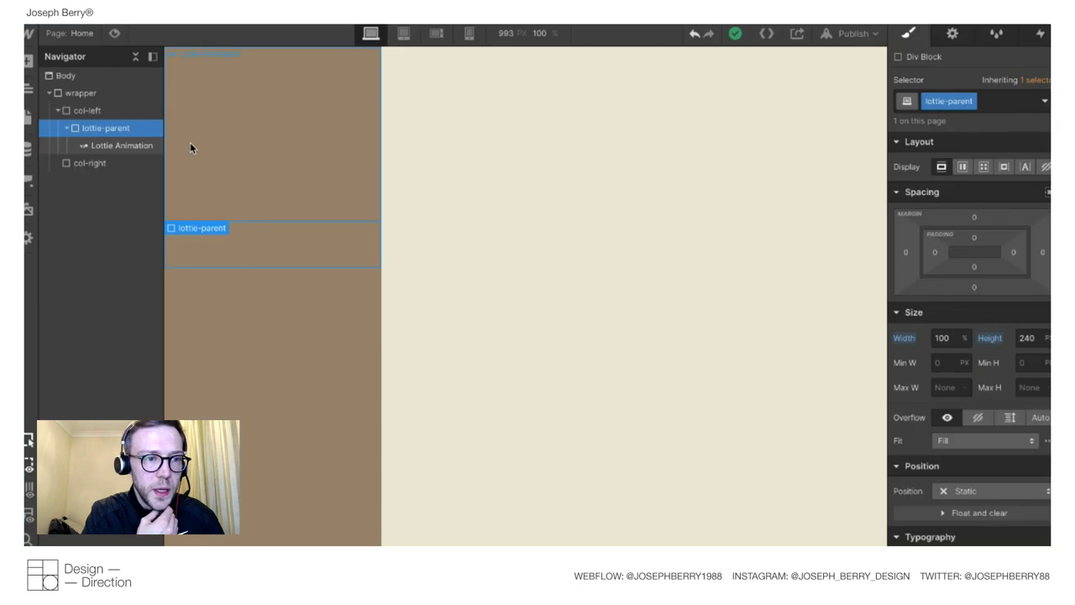
pyautogui.scroll(-8, 953, 322)
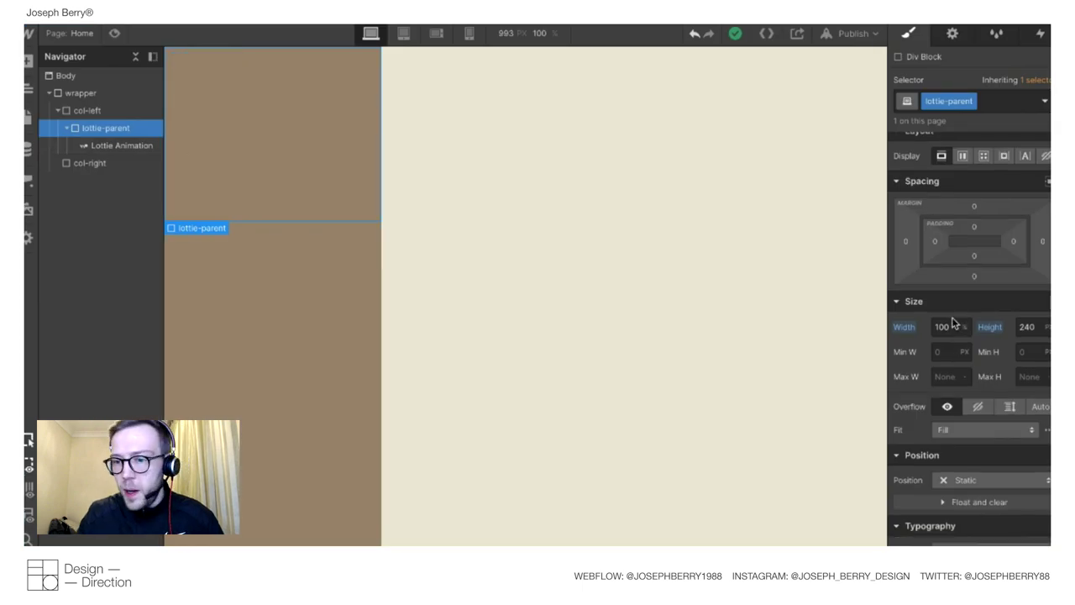
pyautogui.scroll(-2, 969, 336)
pyautogui.click(974, 417)
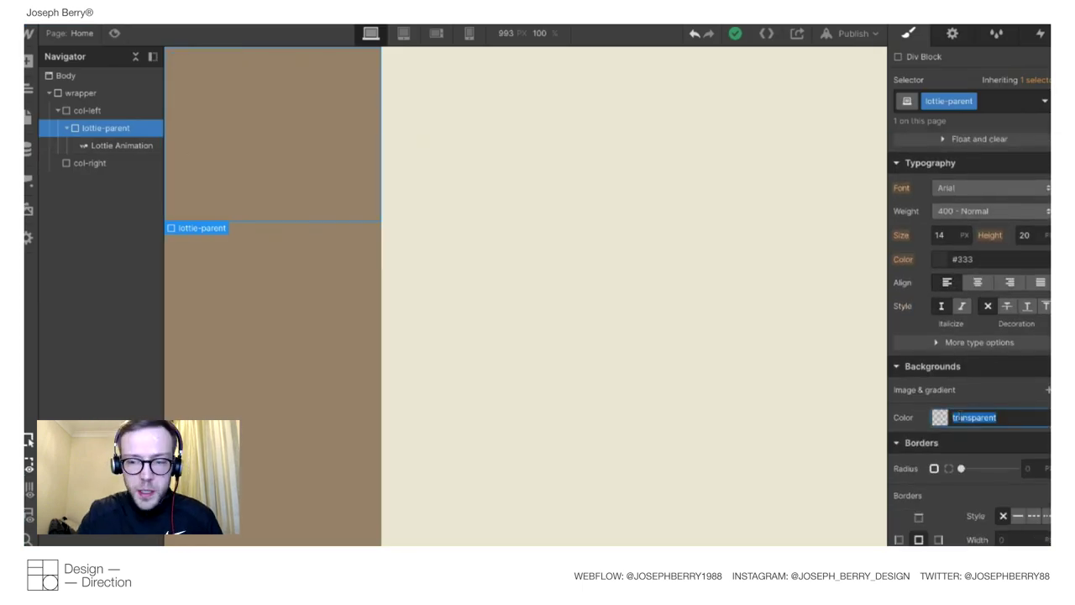
pyautogui.write('#c38d48')
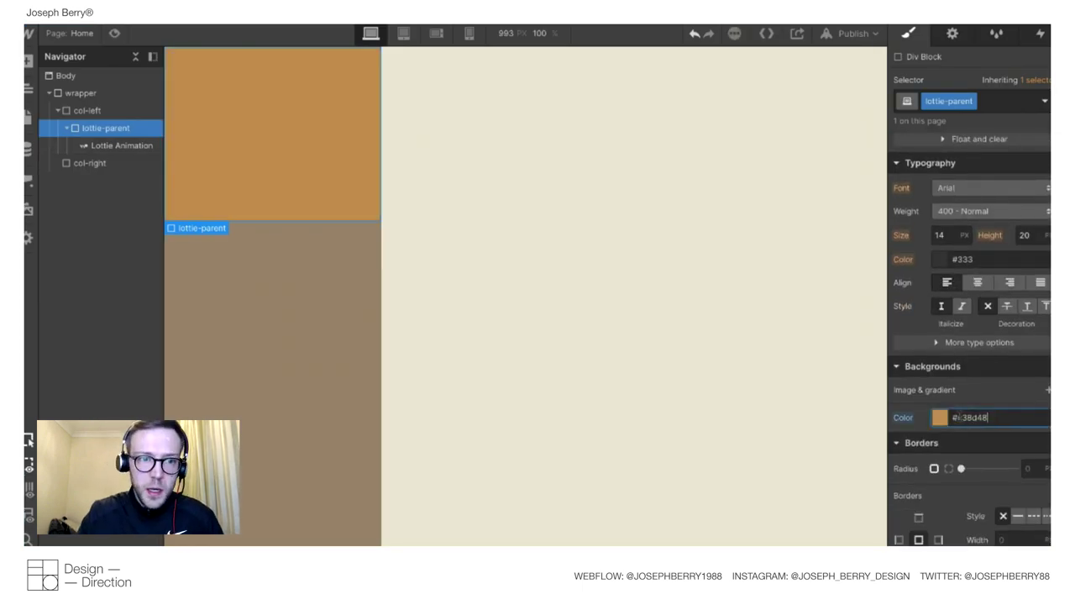
pyautogui.click(115, 33)
pyautogui.click(115, 32)
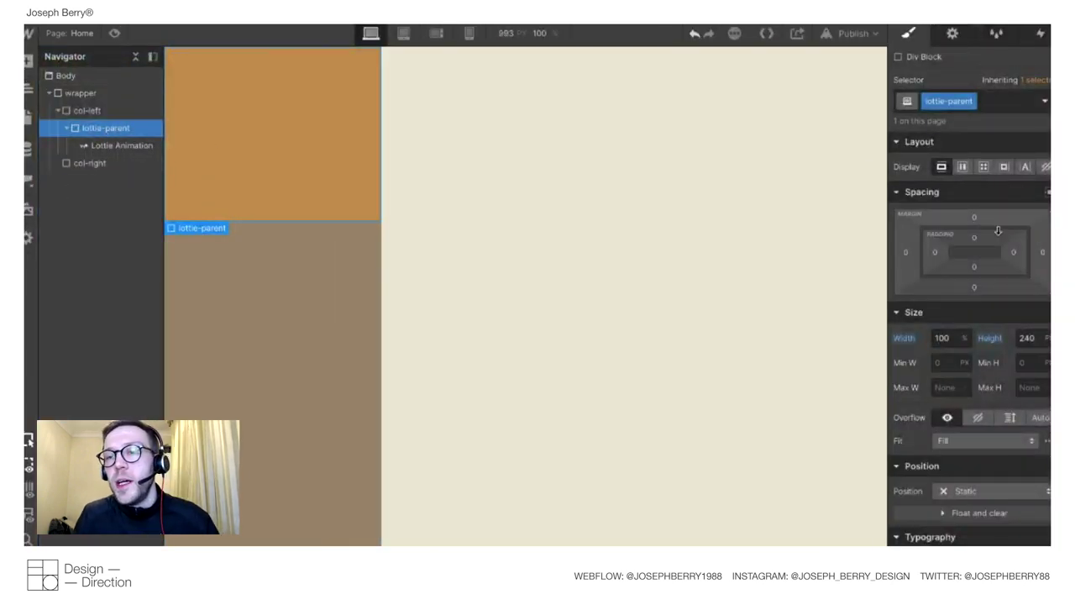
# Make lottie-parent a horizontal flex container with centered align and justify, preview the page, and return to editing.
pyautogui.click(962, 167)
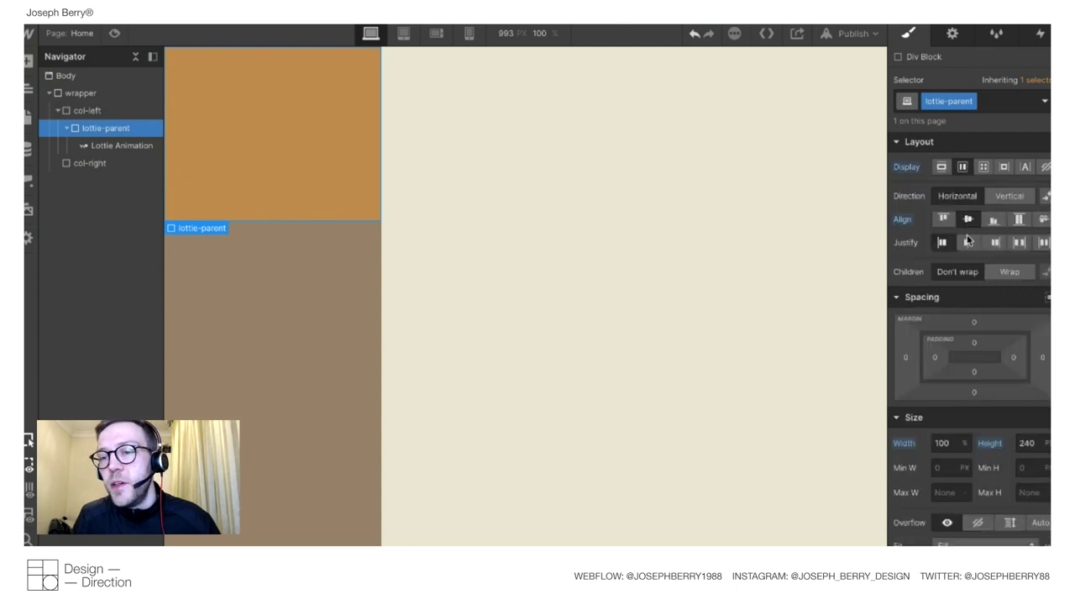
pyautogui.click(113, 34)
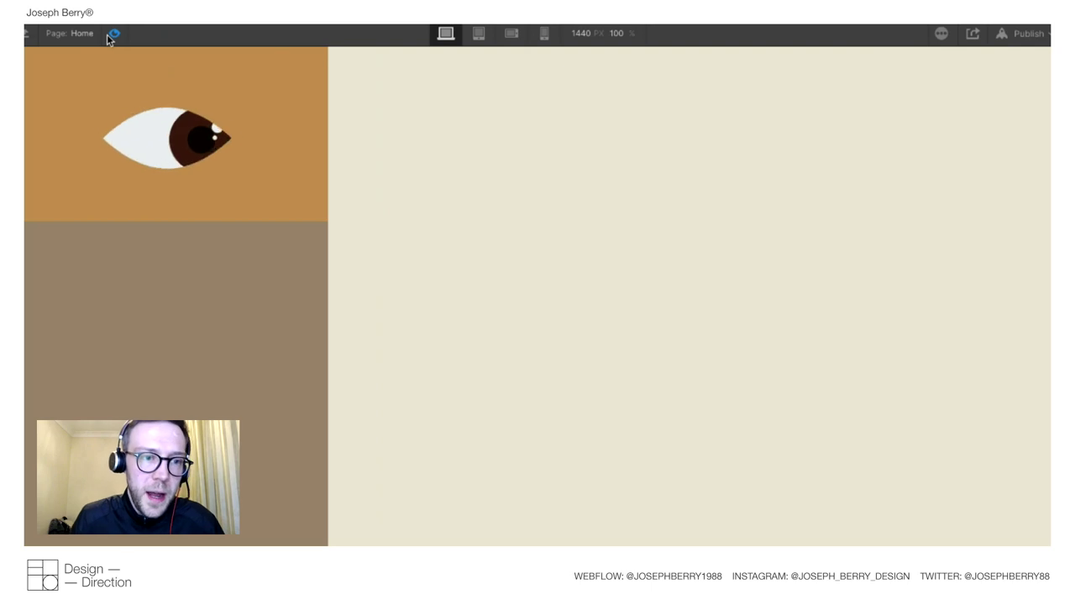
pyautogui.click(112, 34)
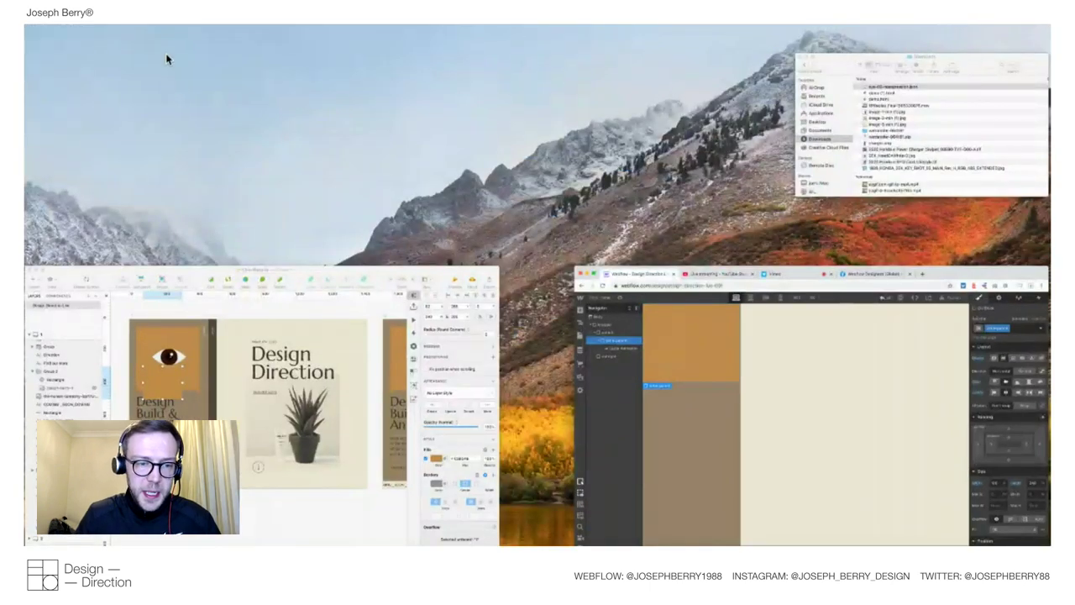
# Remove the temporary orange rectangle from the Sketch artboard and return to Webflow.
pyautogui.click(201, 383)
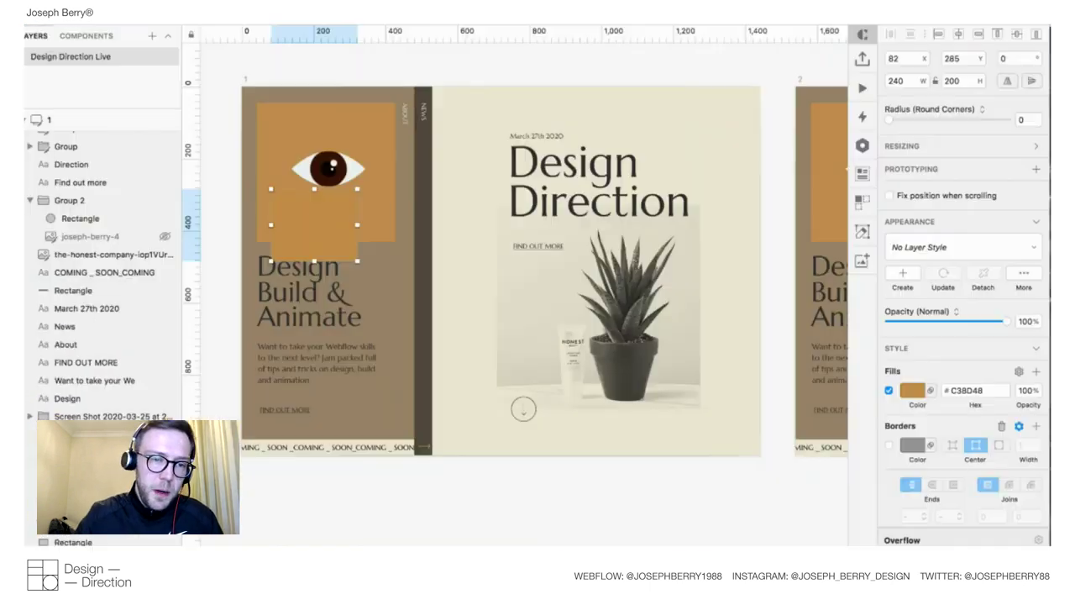
pyautogui.click(241, 83)
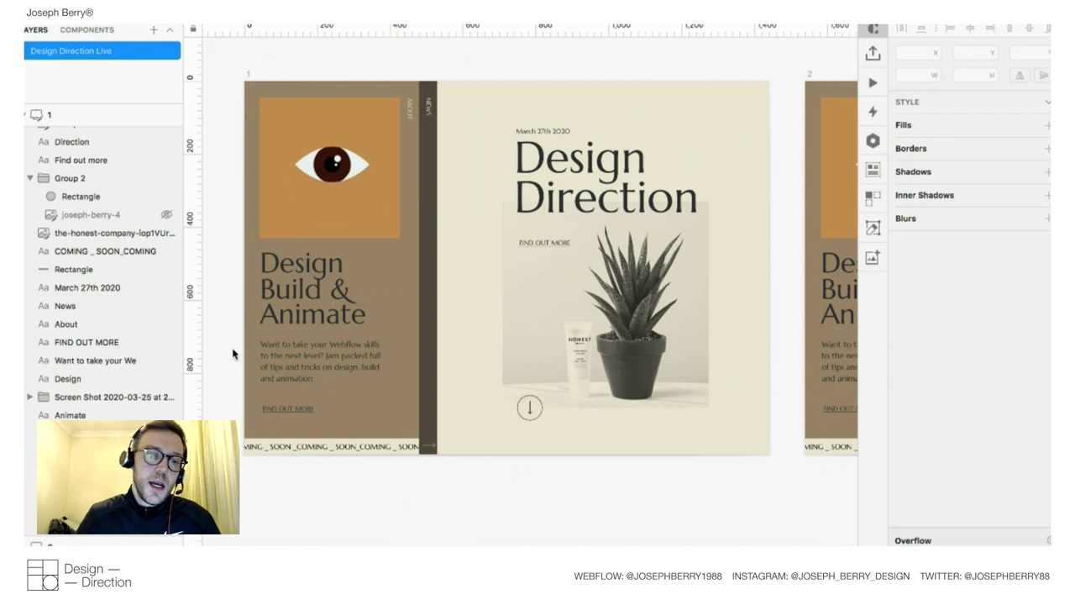
pyautogui.hotkey('ctrl', 'Up')
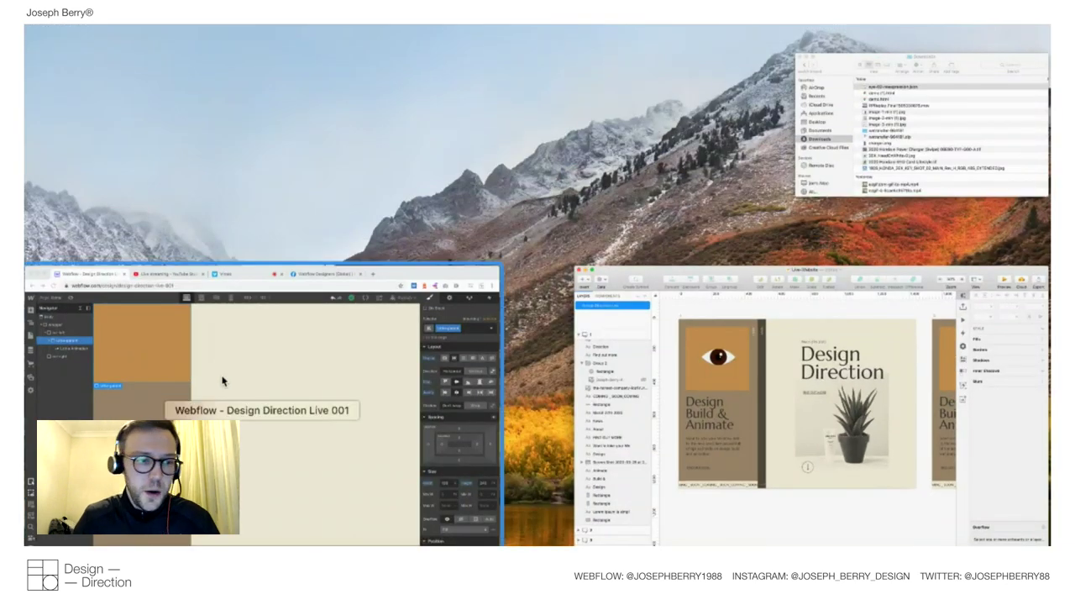
pyautogui.click(220, 385)
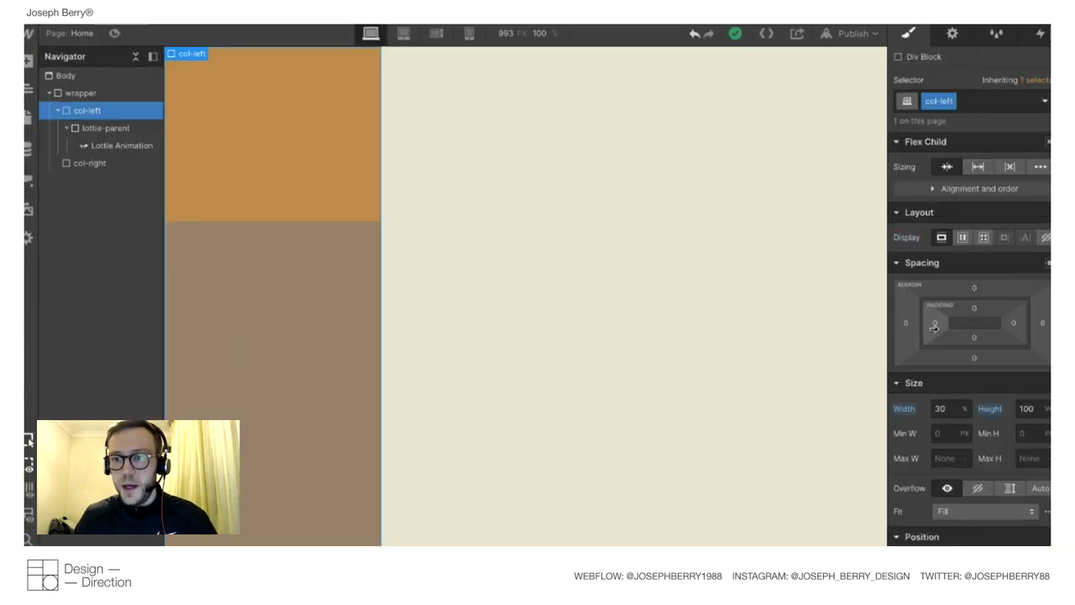
# Set the left and right padding of col-left to 40 px.
pyautogui.click(934, 323)
pyautogui.write('40')
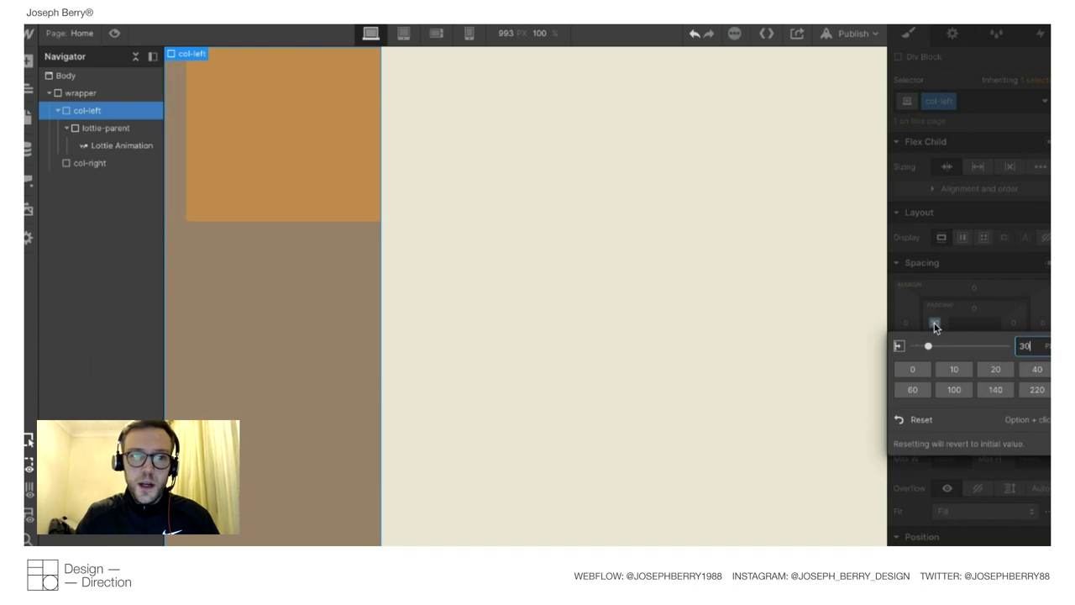
pyautogui.click(1020, 316)
pyautogui.click(1012, 325)
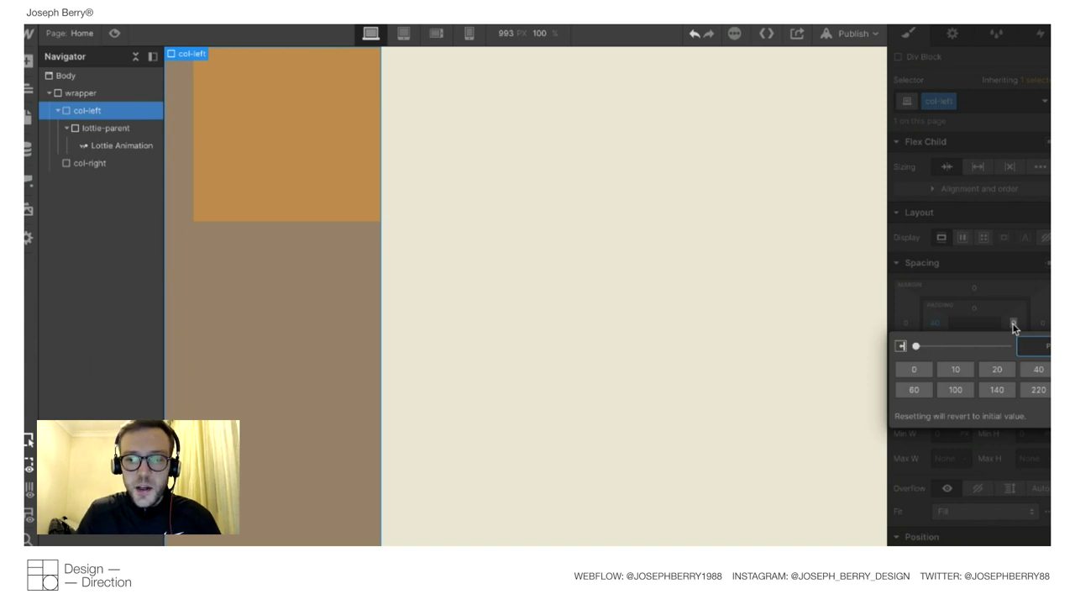
pyautogui.write('30')
pyautogui.hotkey('shift', 'Up')
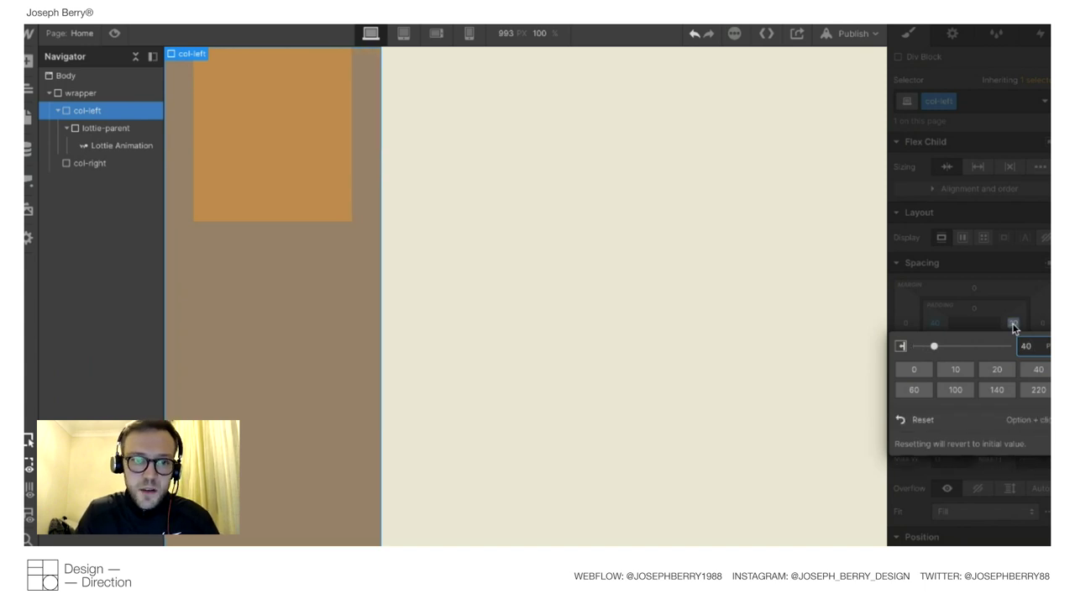
pyautogui.press('Return')
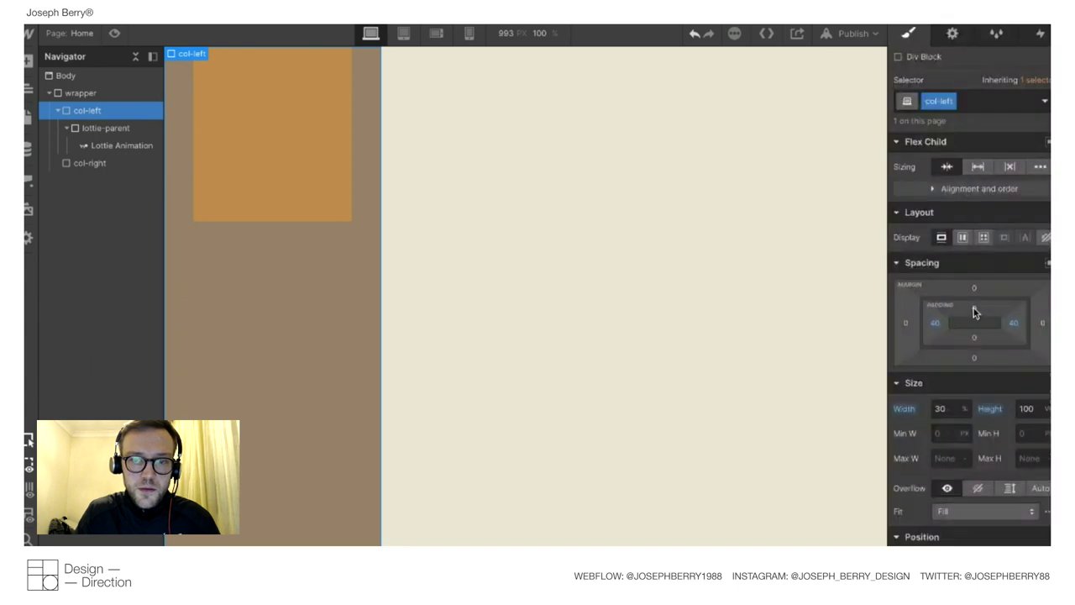
# Set the top padding of col-left to 40 px.
pyautogui.click(974, 309)
pyautogui.write('30')
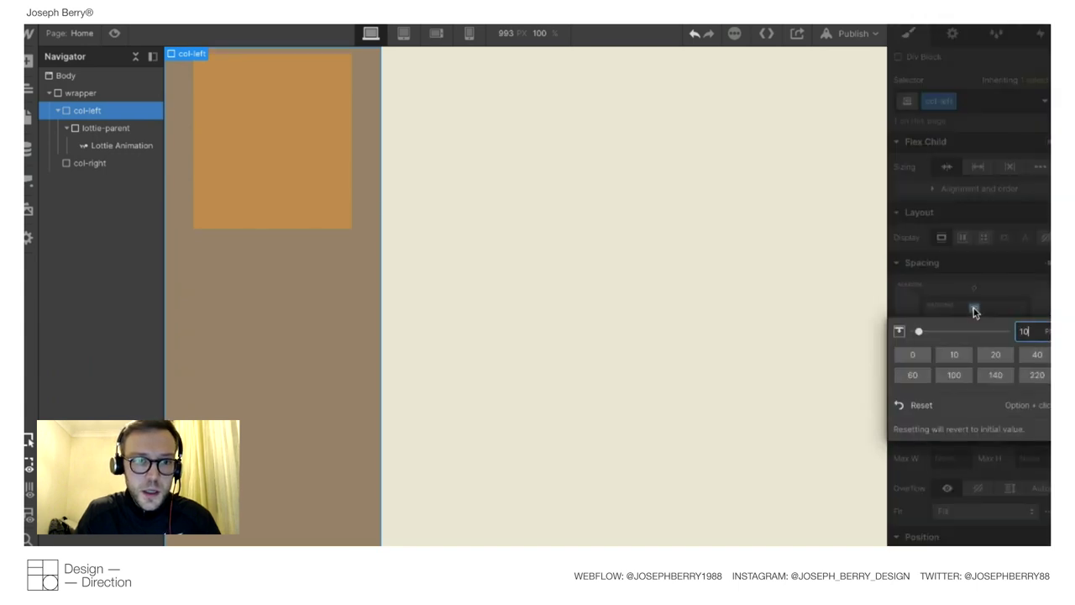
pyautogui.hotkey('shift', 'Up')
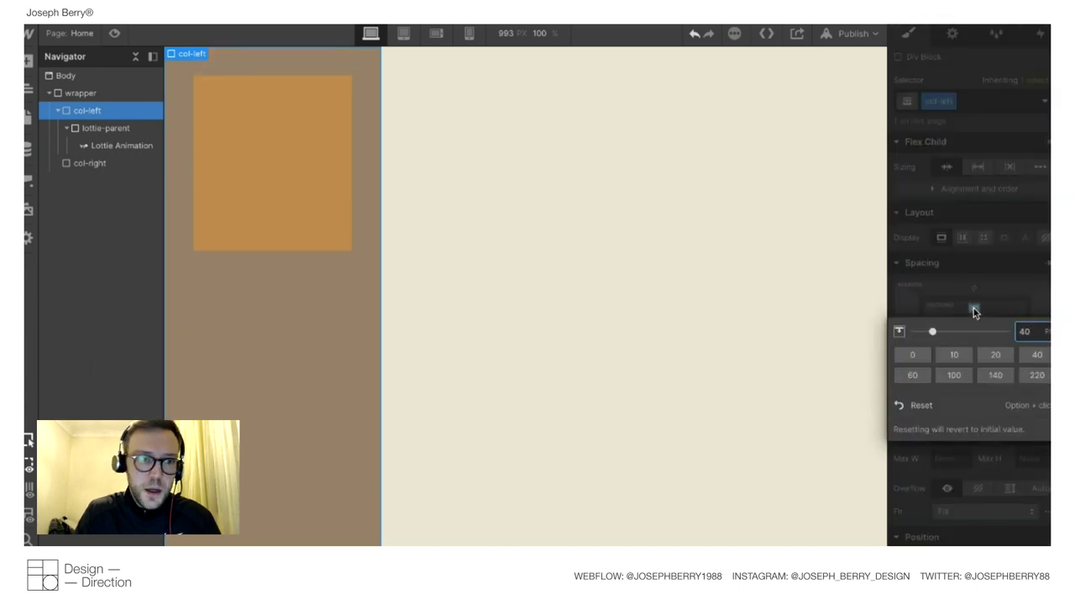
# Preview the page and compare the eye block's proportions with the Sketch artboard.
pyautogui.click(114, 33)
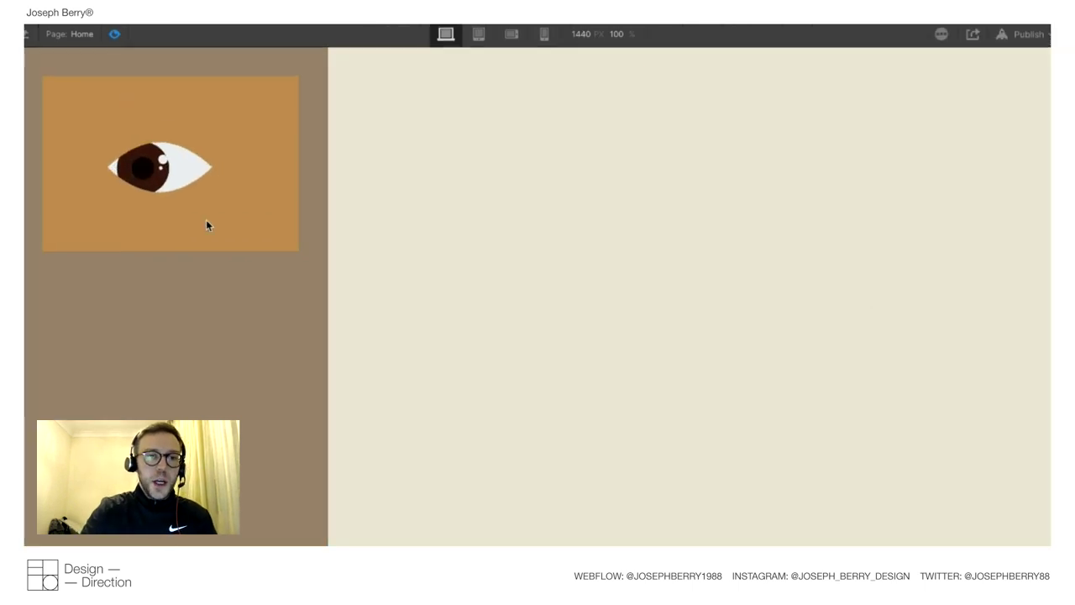
pyautogui.press('super+Tab')
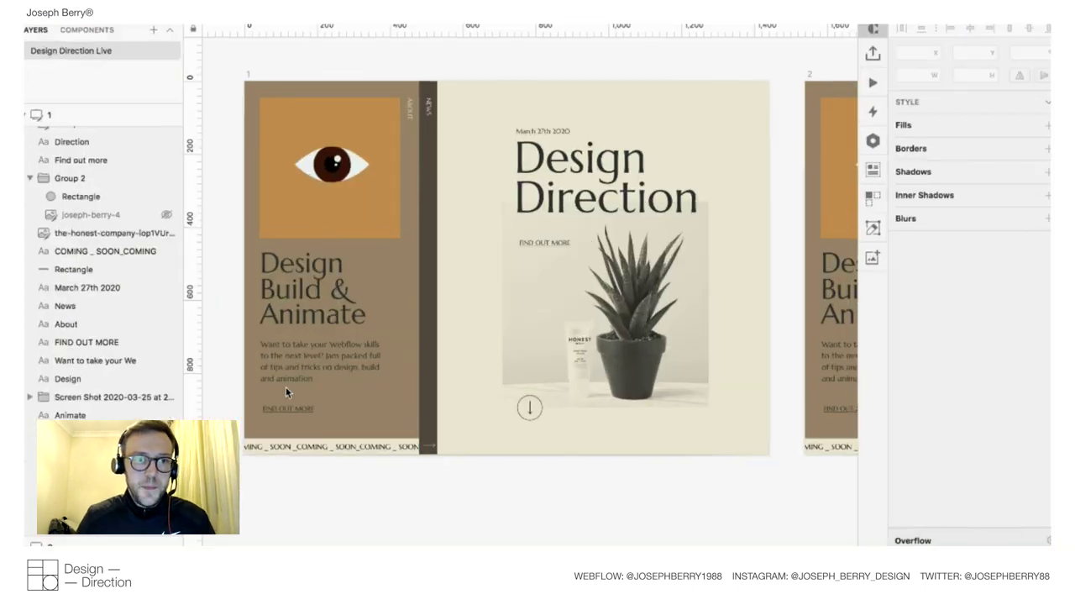
pyautogui.click(399, 152)
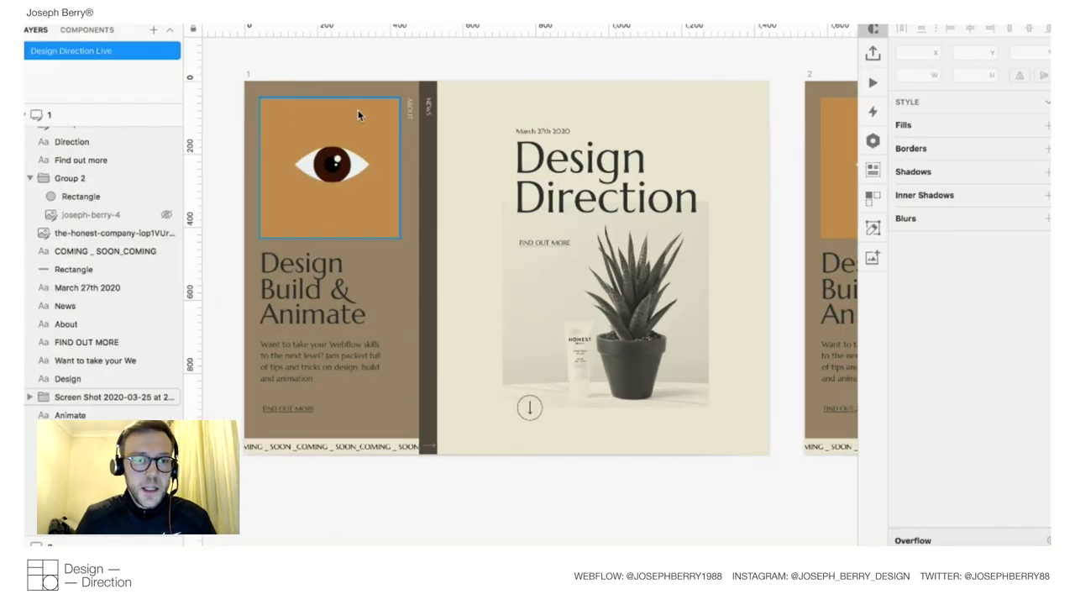
pyautogui.press('super+Tab')
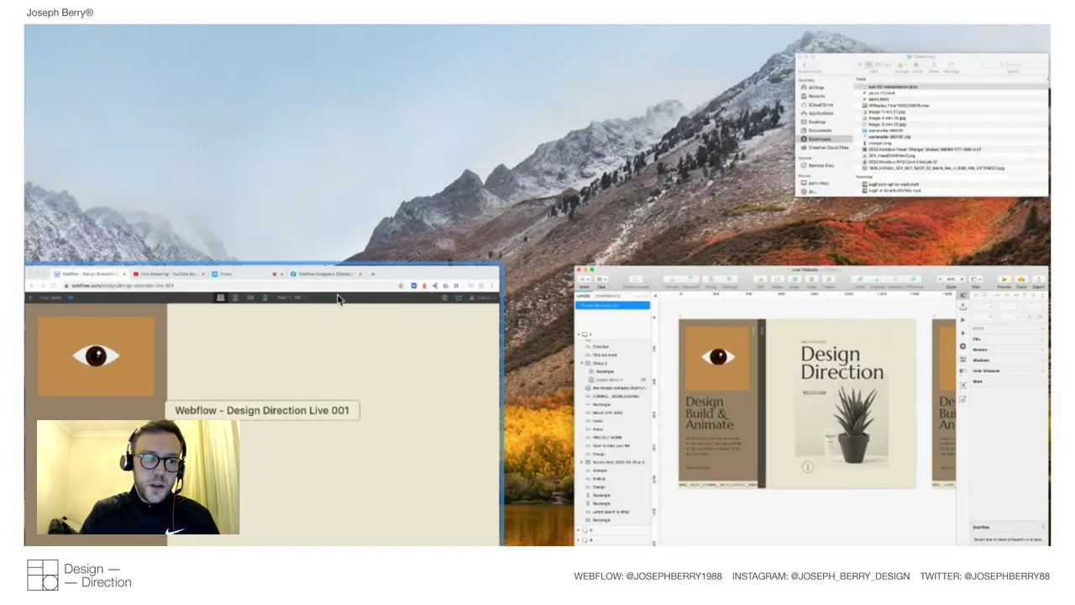
# Leave the preview, set the height of lottie-parent to 280 px, and preview the page.
pyautogui.click(115, 32)
pyautogui.click(268, 169)
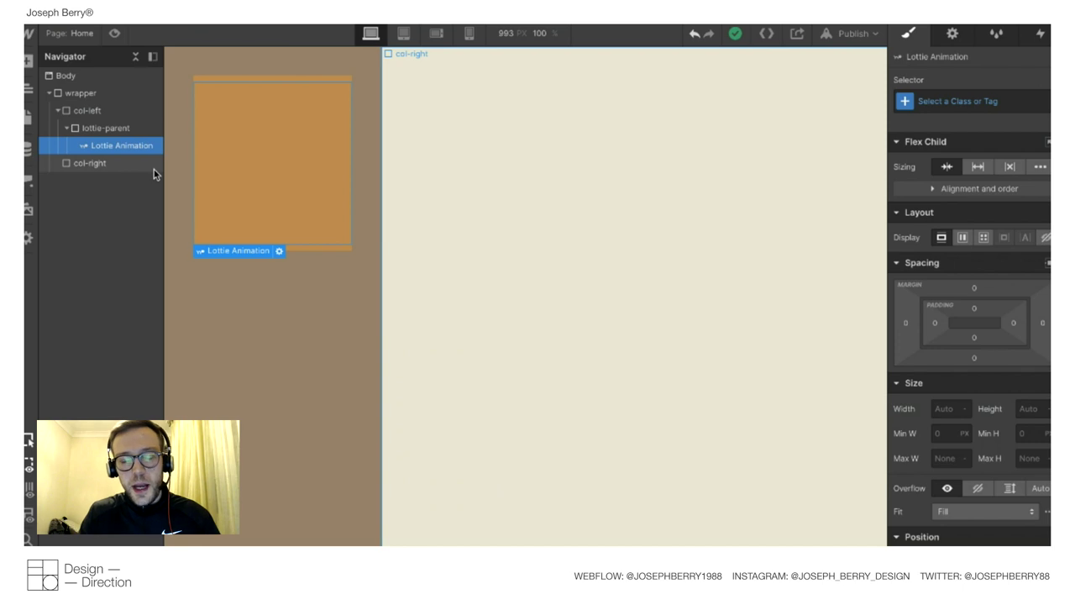
pyautogui.click(116, 128)
pyautogui.write('260')
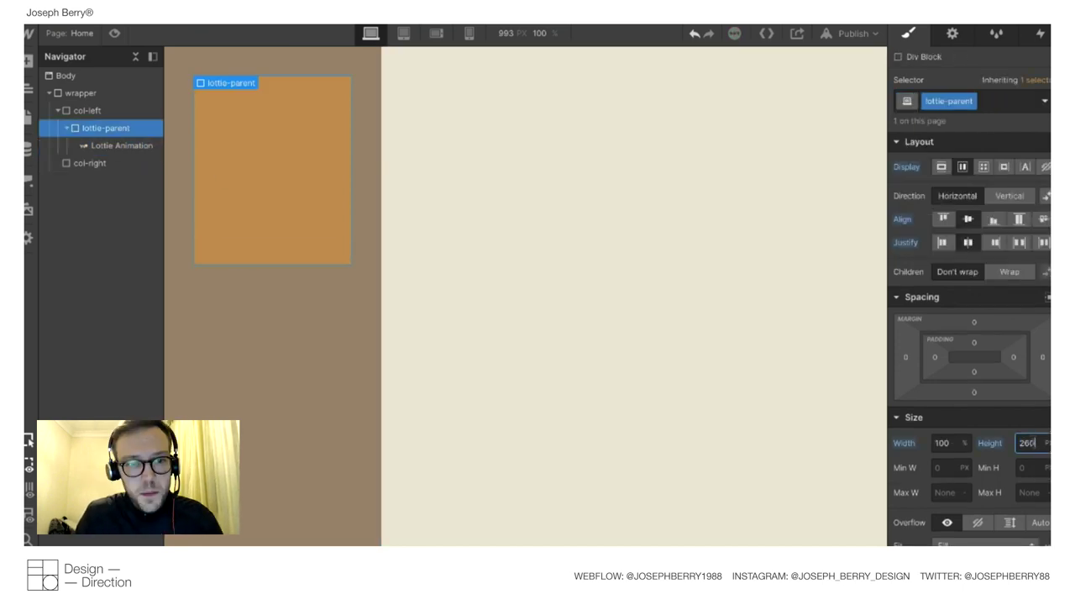
pyautogui.hotkey('shift', 'Up')
pyautogui.hotkey('shift', 'Up')
pyautogui.hotkey('shift', 'Up')
pyautogui.hotkey('shift', 'Down')
pyautogui.click(114, 33)
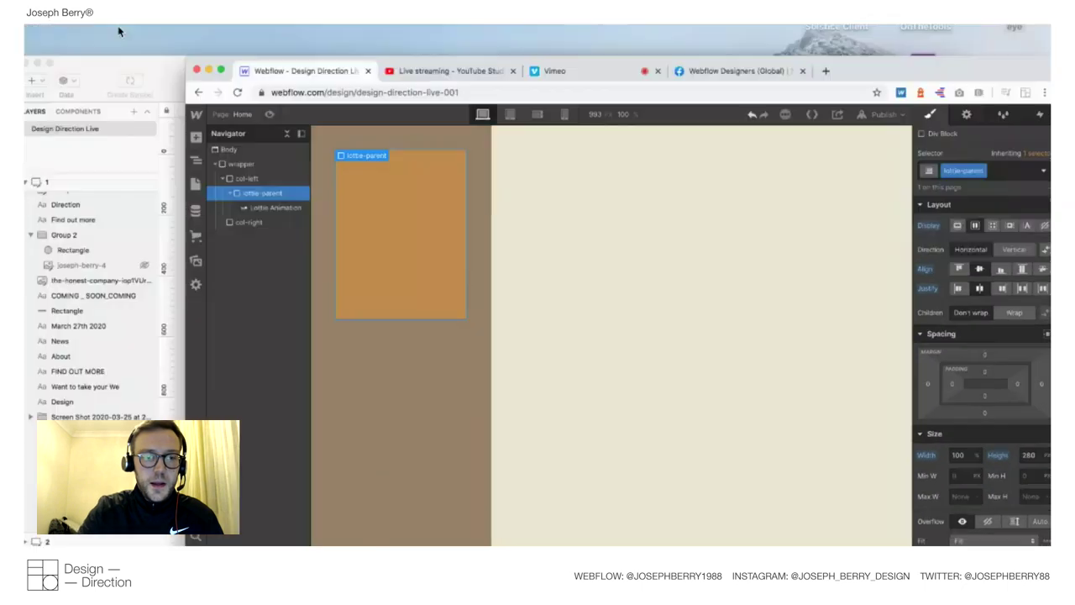
# Compare the left column's width and the eye block with the Sketch artboard, then return to Webflow.
pyautogui.hotkey('ctrl', 'Up')
pyautogui.click(296, 368)
pyautogui.click(380, 244)
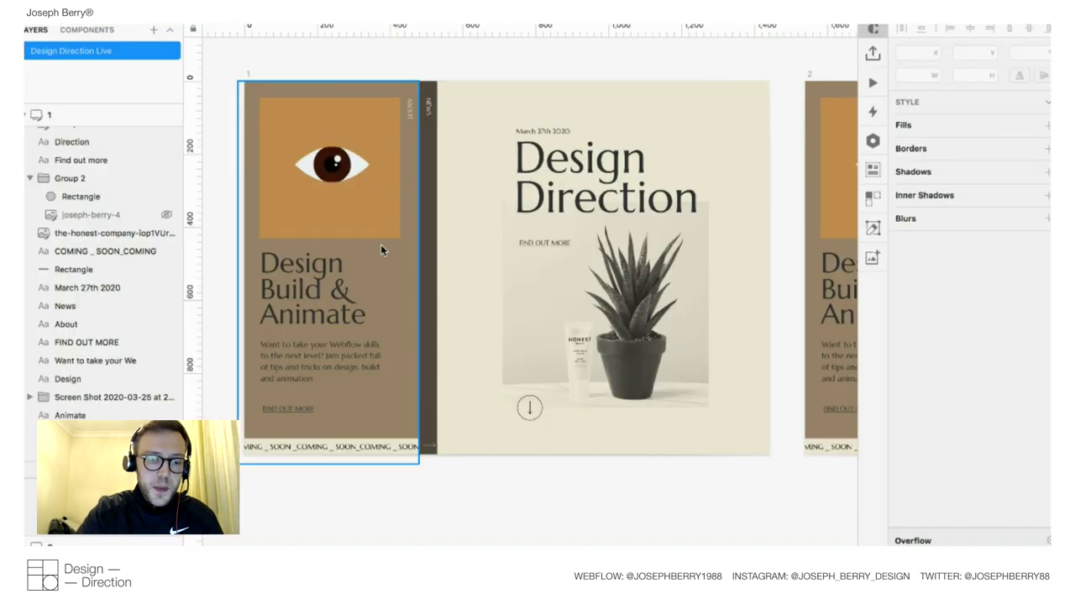
pyautogui.hotkey('ctrl', 'Up')
pyautogui.click(419, 355)
# Reduce the width of col-left to 25%.
pyautogui.click(283, 426)
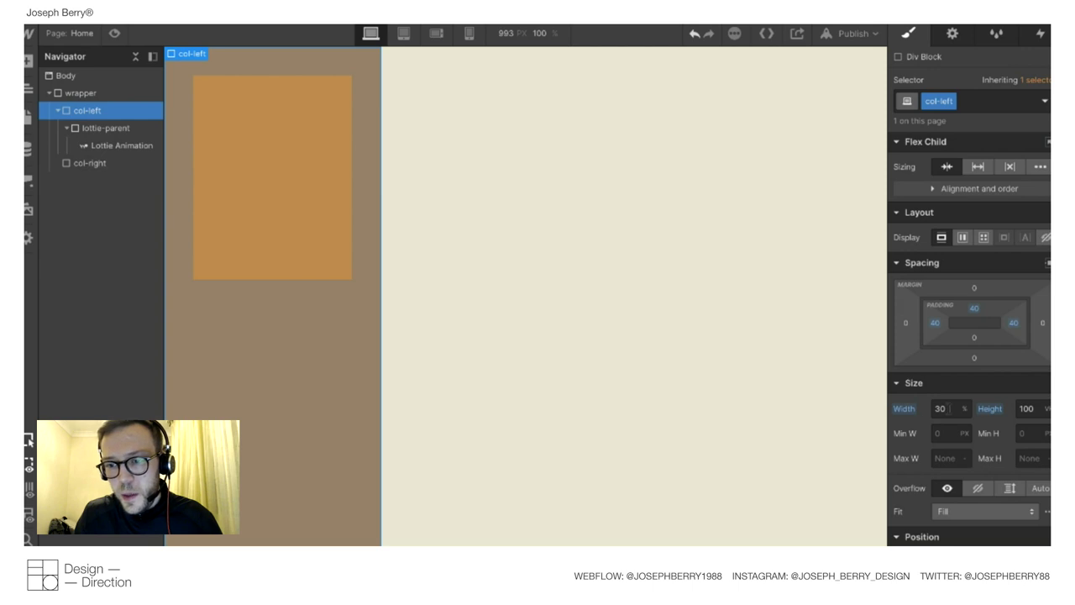
pyautogui.press('Down')
pyautogui.press('Down')
pyautogui.press('Down')
pyautogui.press('Down')
pyautogui.press('Down')
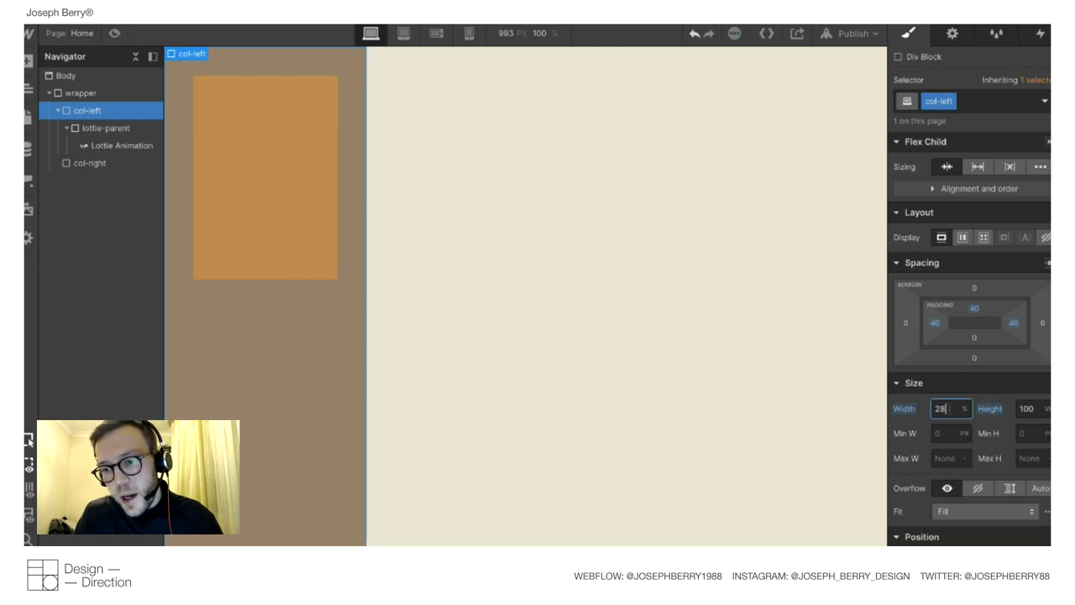
# Increase the width of col-right to 75% and preview the page.
pyautogui.click(698, 383)
pyautogui.click(953, 419)
pyautogui.press('Up')
pyautogui.press('Up')
pyautogui.press('Up')
pyautogui.press('Up')
pyautogui.press('Up')
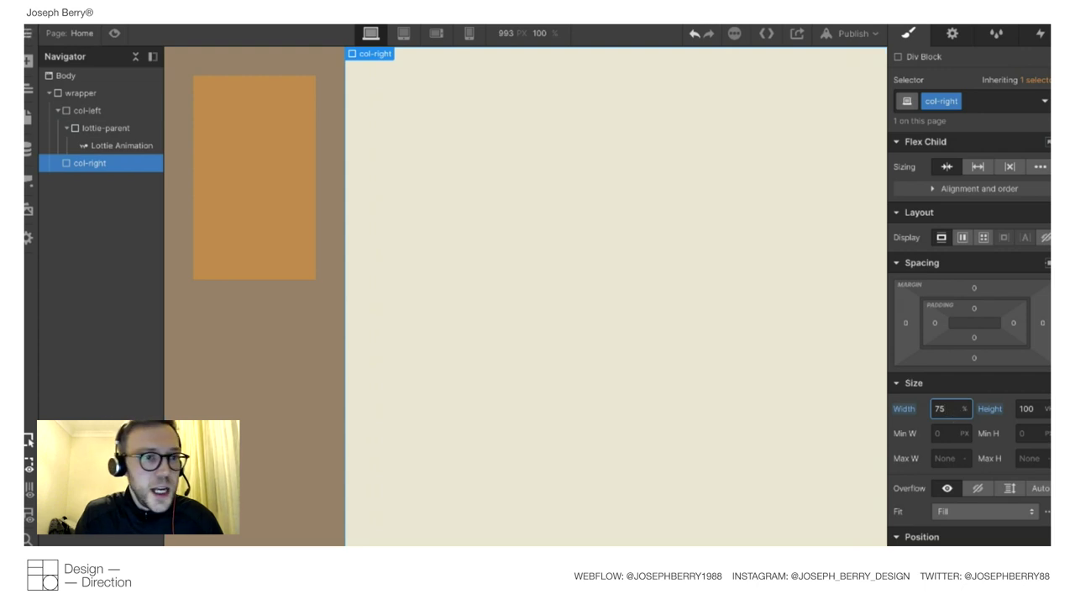
pyautogui.click(115, 34)
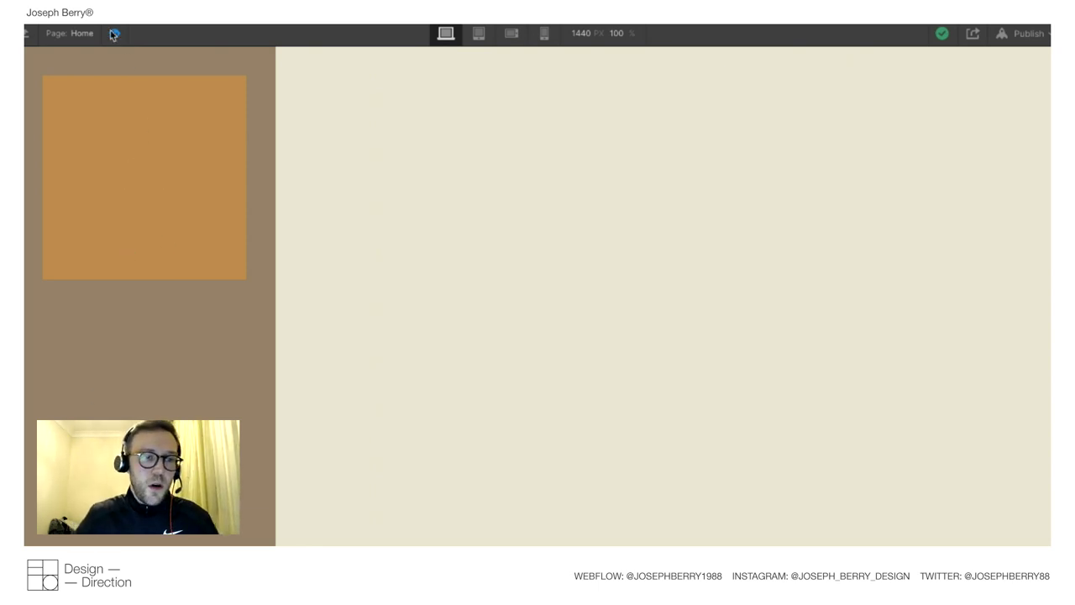
# Leave the preview, check the heading text below the eye block in the Sketch artboard, and return to Webflow.
pyautogui.click(114, 34)
pyautogui.hotkey('ctrl', 'Up')
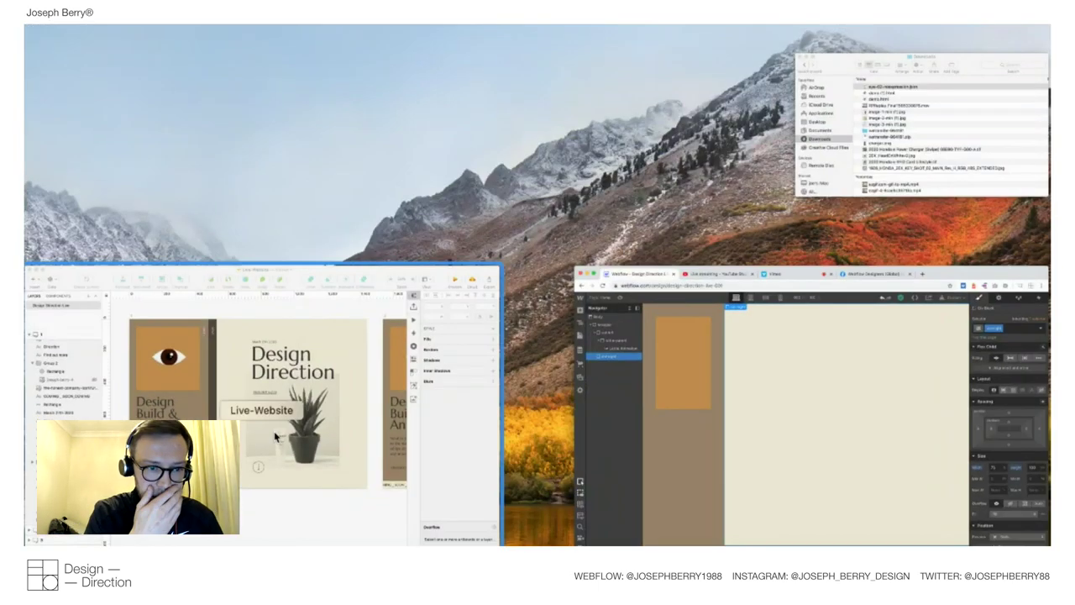
pyautogui.click(275, 436)
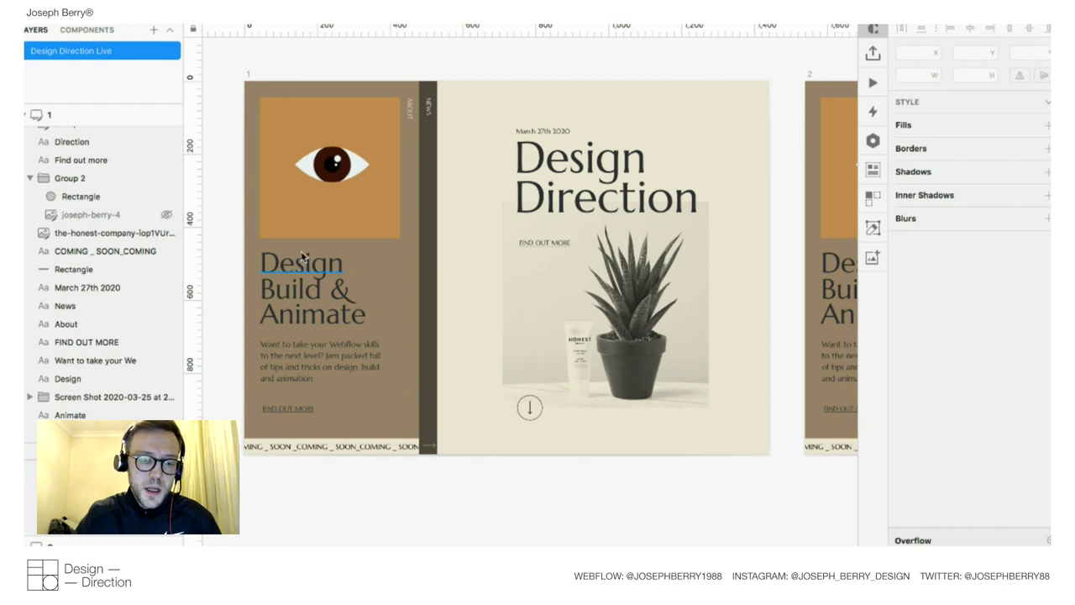
pyautogui.hotkey('ctrl', 'Up')
pyautogui.click(210, 352)
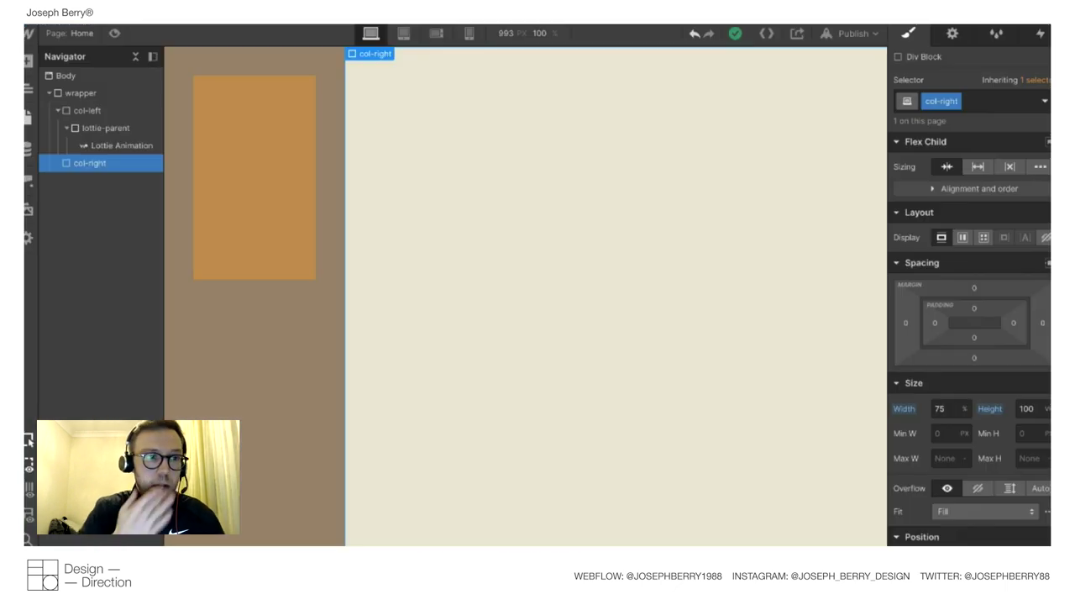
# Add a div block inside col-left below lottie-parent and give it the class about-parent.
pyautogui.click(28, 60)
pyautogui.moveTo(72, 317); pyautogui.dragTo(94, 154)
pyautogui.click(67, 145)
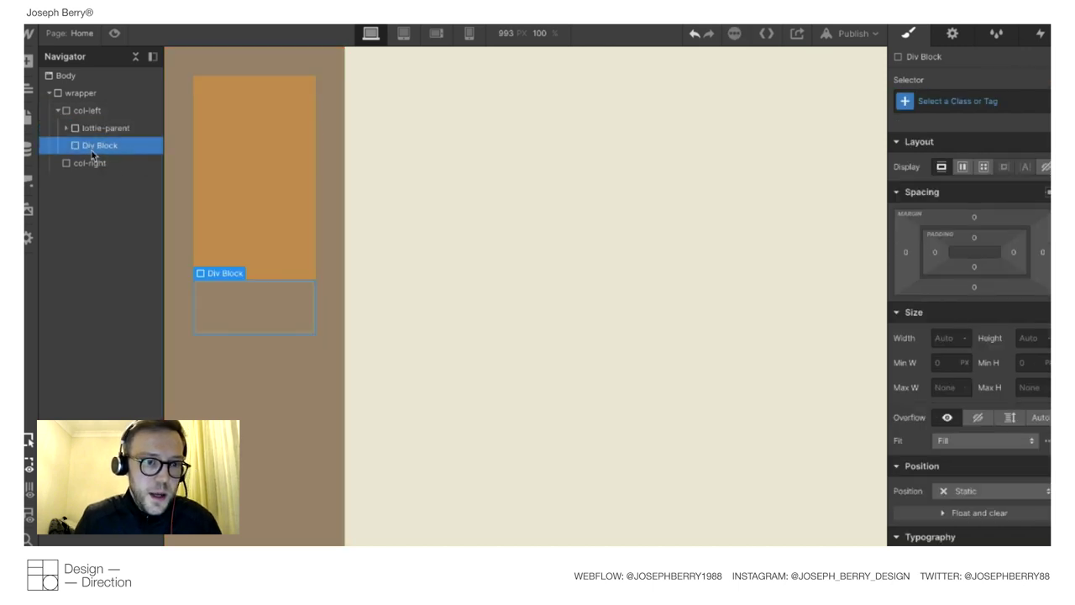
pyautogui.click(941, 102)
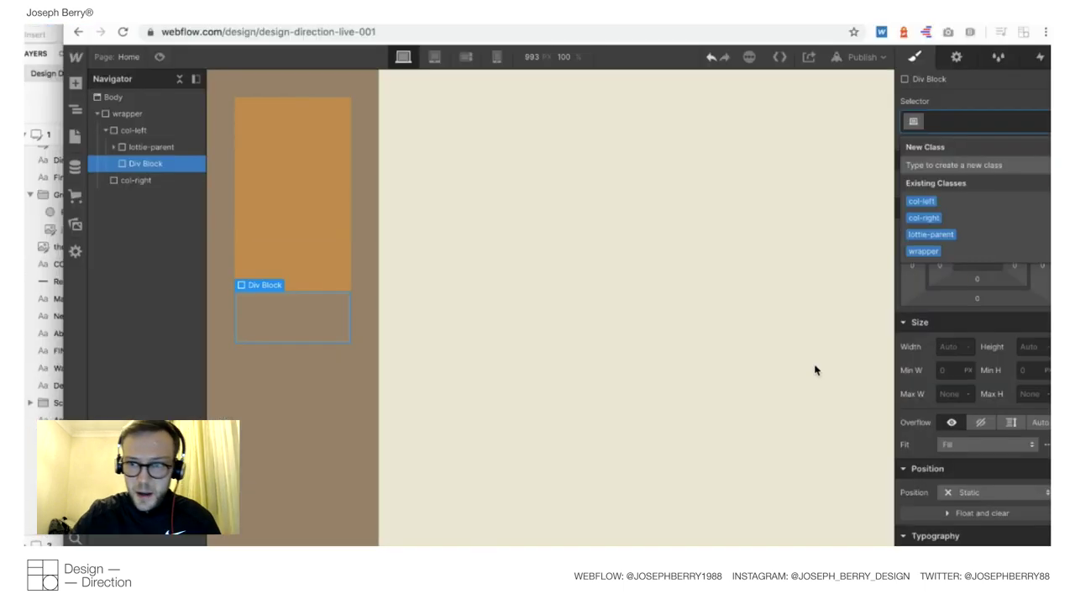
pyautogui.write('about-pa')
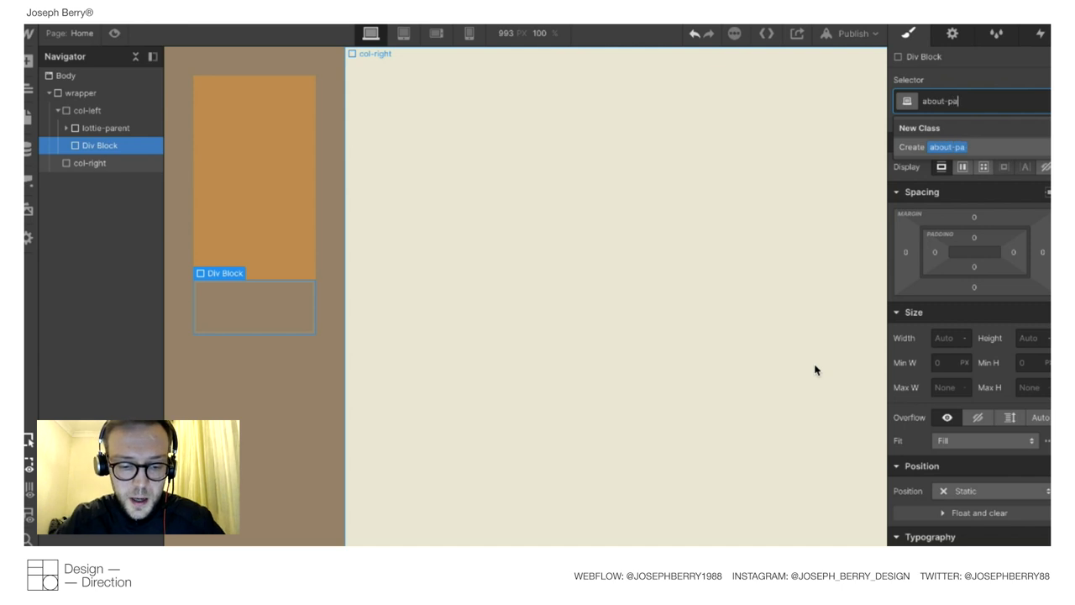
pyautogui.press('Return')
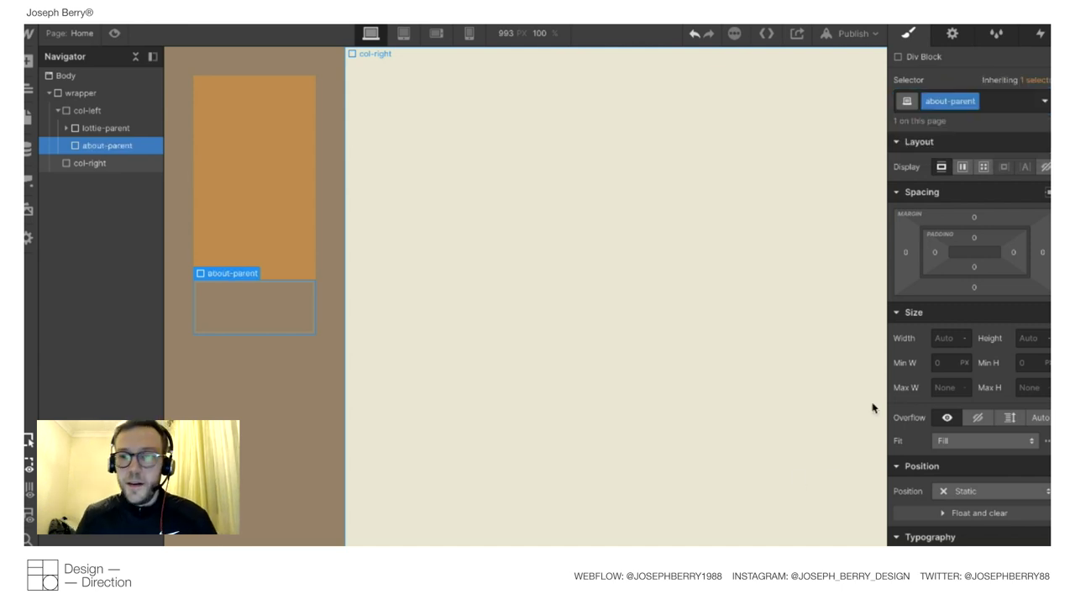
# Set the width and height of about-parent to 100%.
pyautogui.click(946, 338)
pyautogui.press('Return')
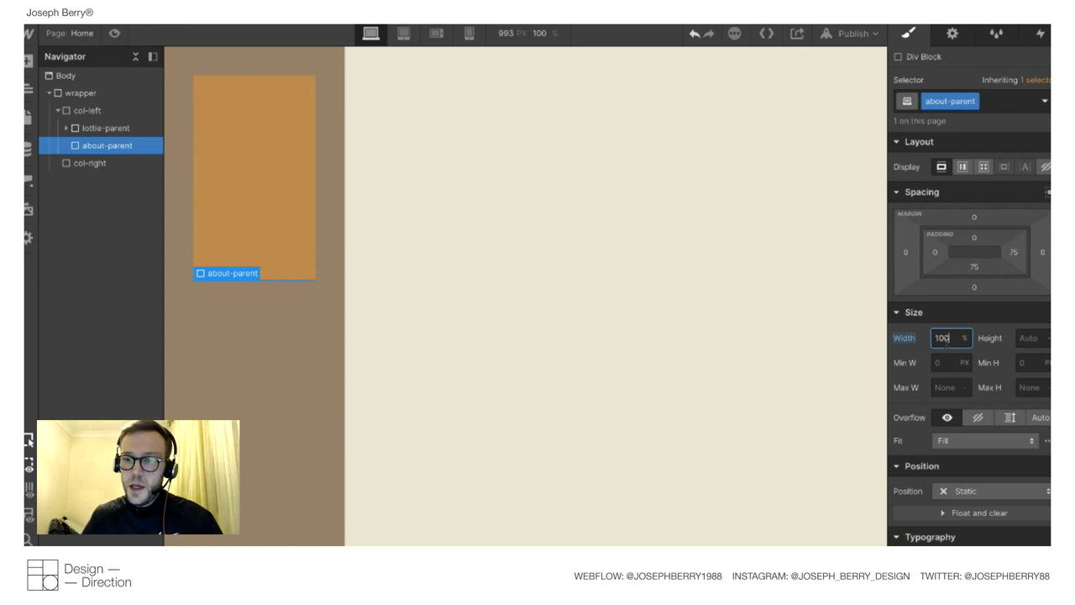
pyautogui.click(1029, 338)
pyautogui.write('100%')
pyautogui.press('Return')
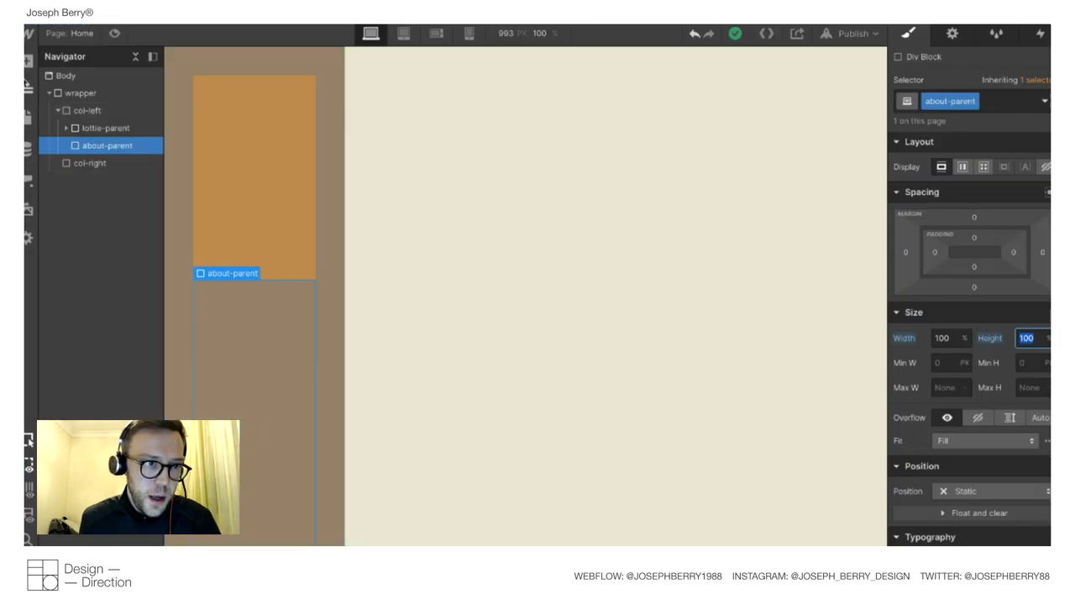
# Add a div block inside about-parent and give it the class txt-hide.
pyautogui.click(28, 181)
pyautogui.moveTo(73, 317); pyautogui.dragTo(262, 312)
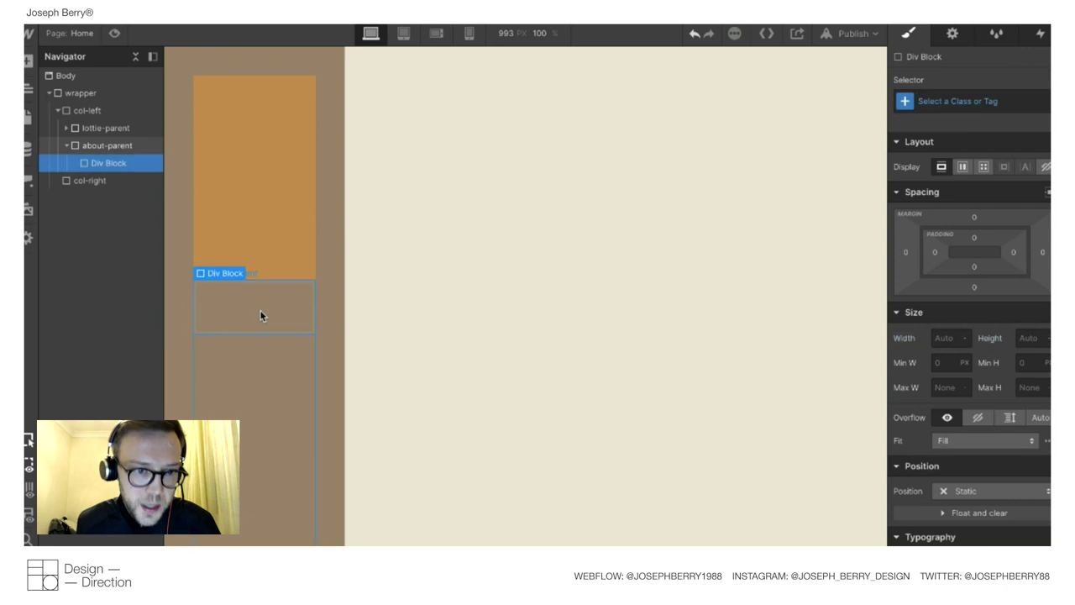
pyautogui.click(957, 108)
pyautogui.write('txt-hide')
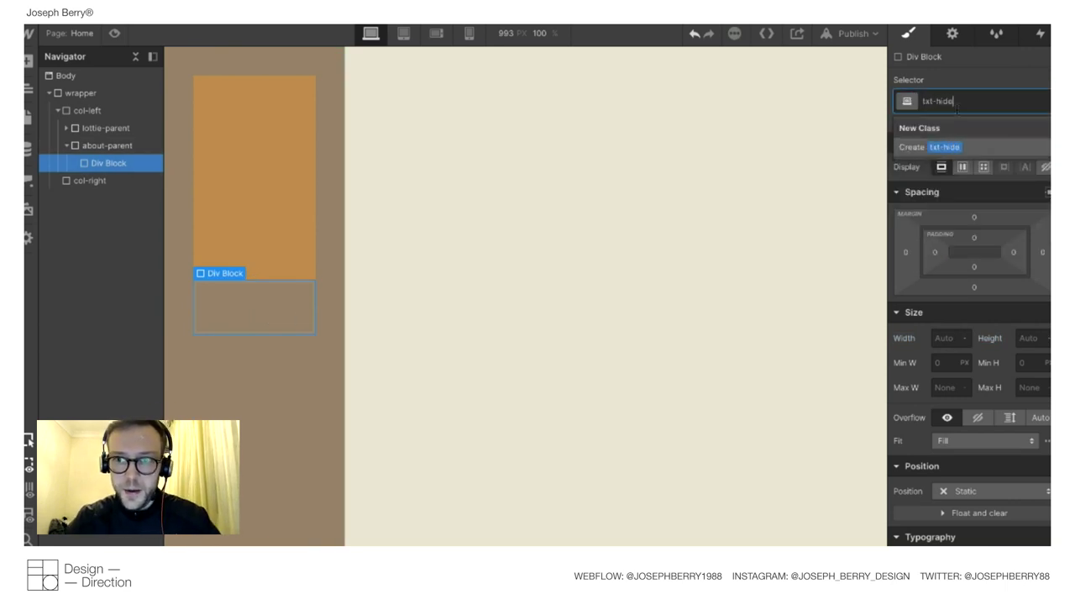
pyautogui.press('Return')
# Set the width of txt-hide to 100% and its overflow to hidden.
pyautogui.click(941, 338)
pyautogui.write('100%')
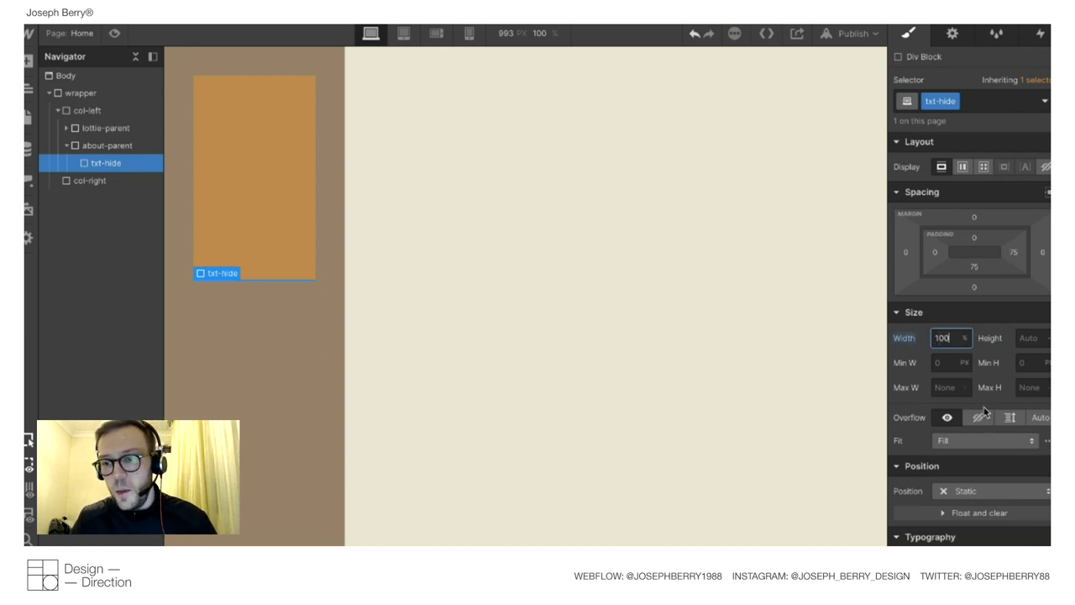
pyautogui.click(979, 420)
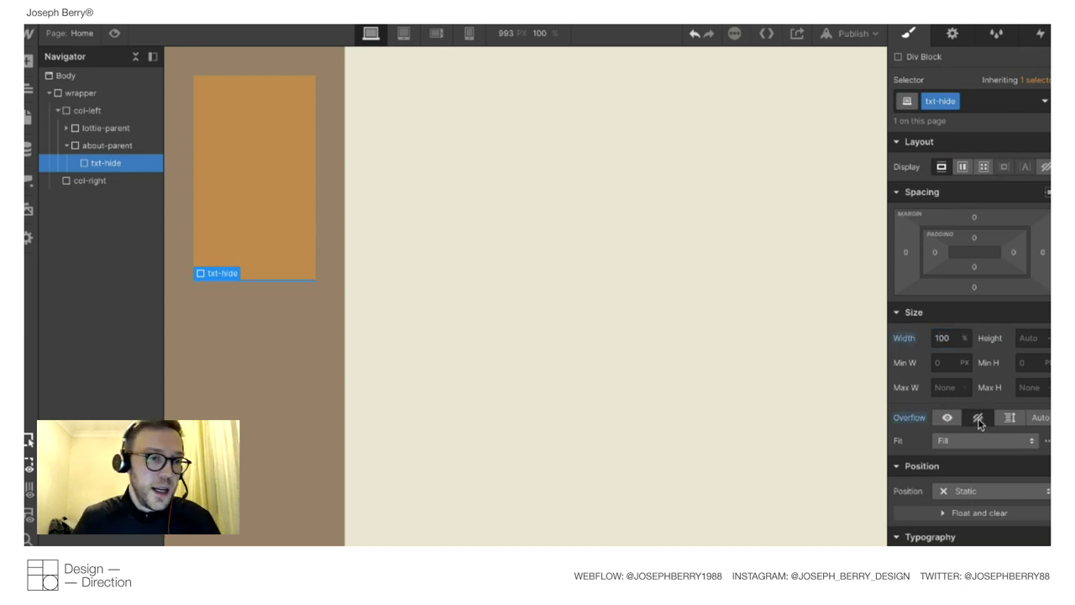
# Add an H1 heading inside txt-hide and change its text to "Design".
pyautogui.click(36, 63)
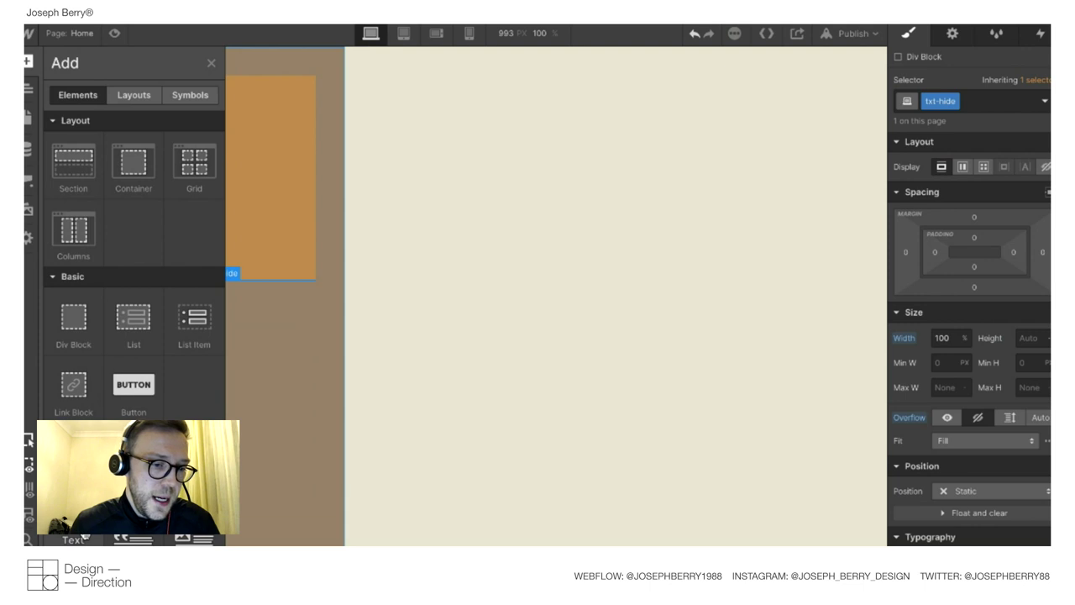
pyautogui.moveTo(73, 474); pyautogui.dragTo(102, 173)
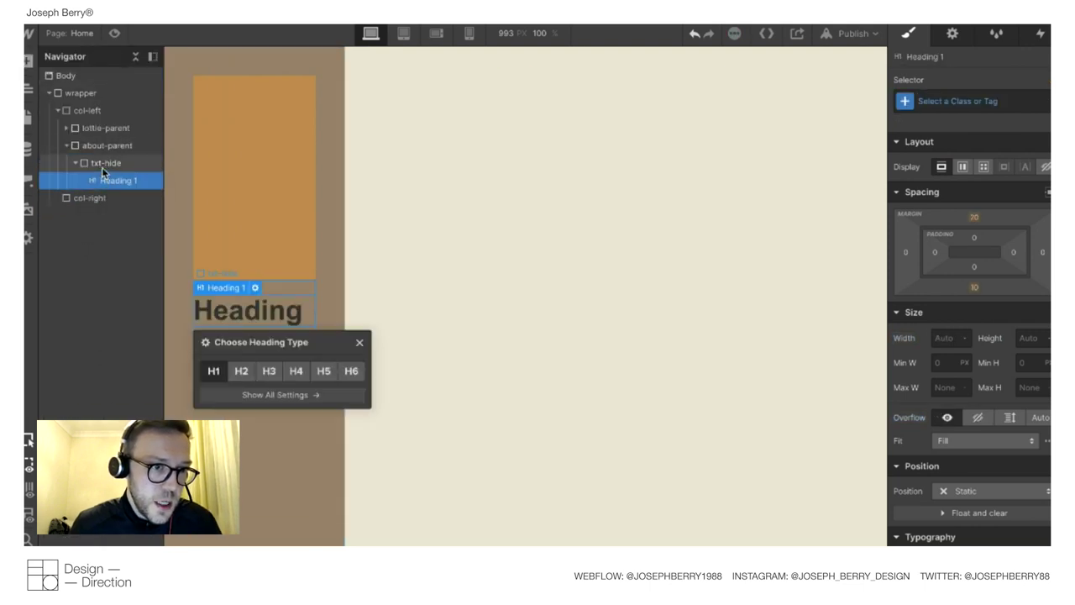
pyautogui.click(358, 344)
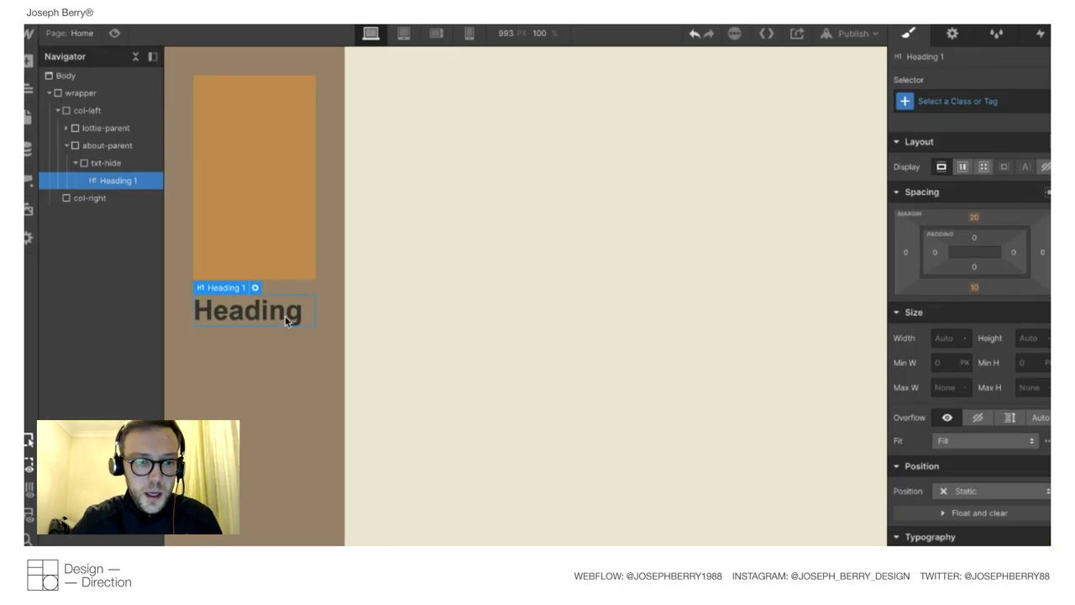
pyautogui.doubleClick(270, 313)
pyautogui.write('Design')
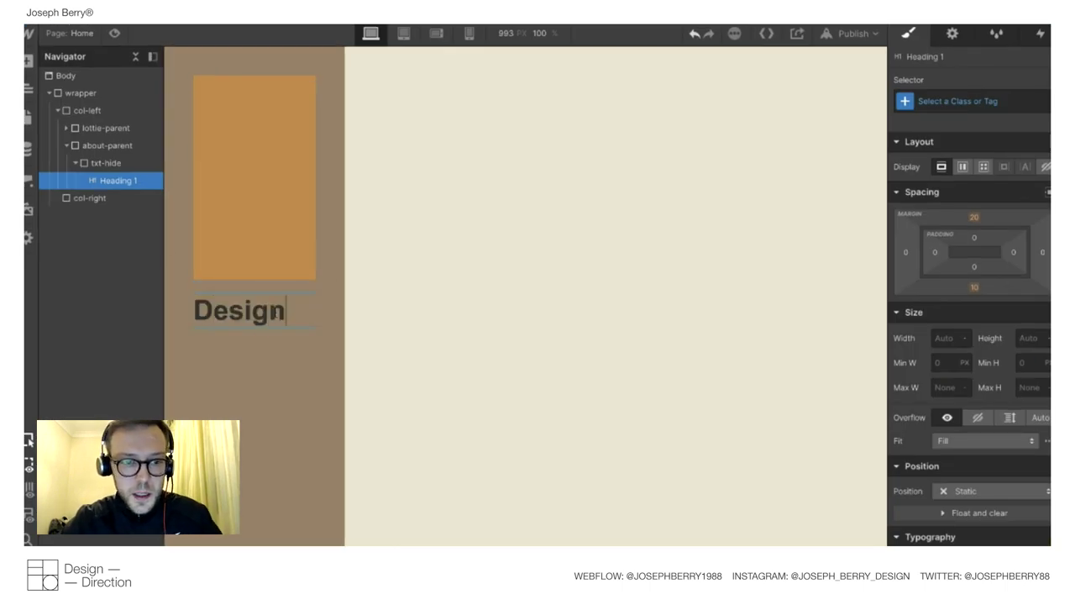
# Duplicate the txt-hide block with its heading twice inside about-parent.
pyautogui.click(105, 146)
pyautogui.click(76, 163)
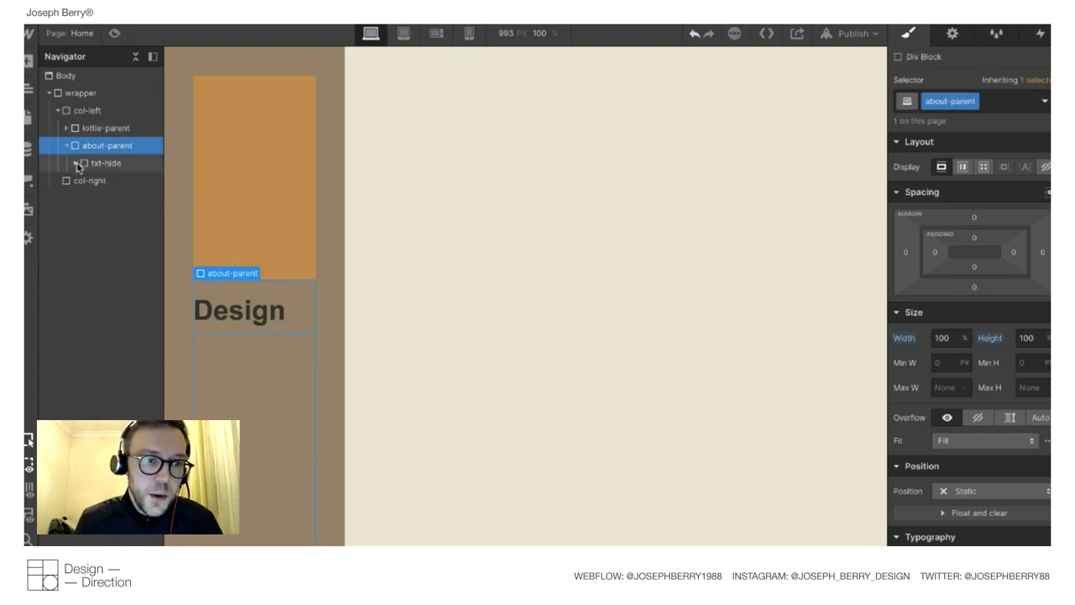
pyautogui.click(106, 164)
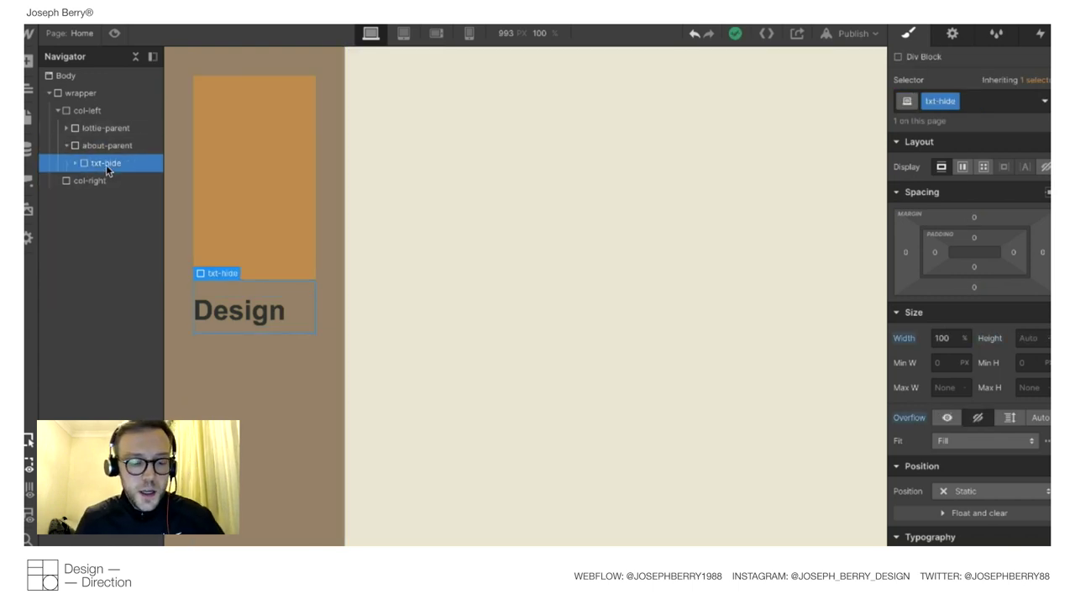
pyautogui.hotkey('ctrl', 'd')
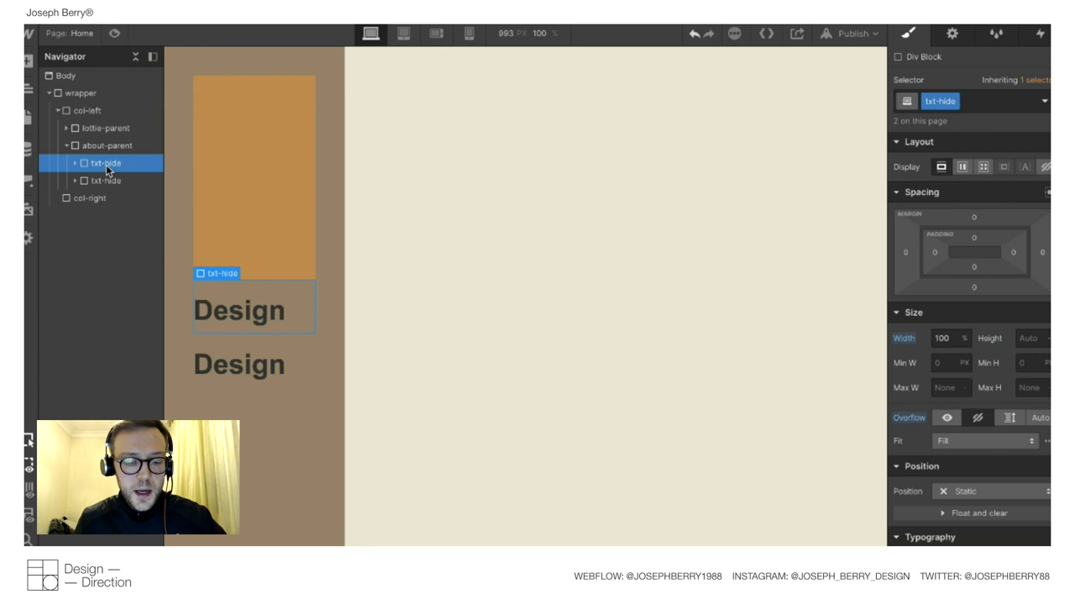
pyautogui.hotkey('ctrl', 'd')
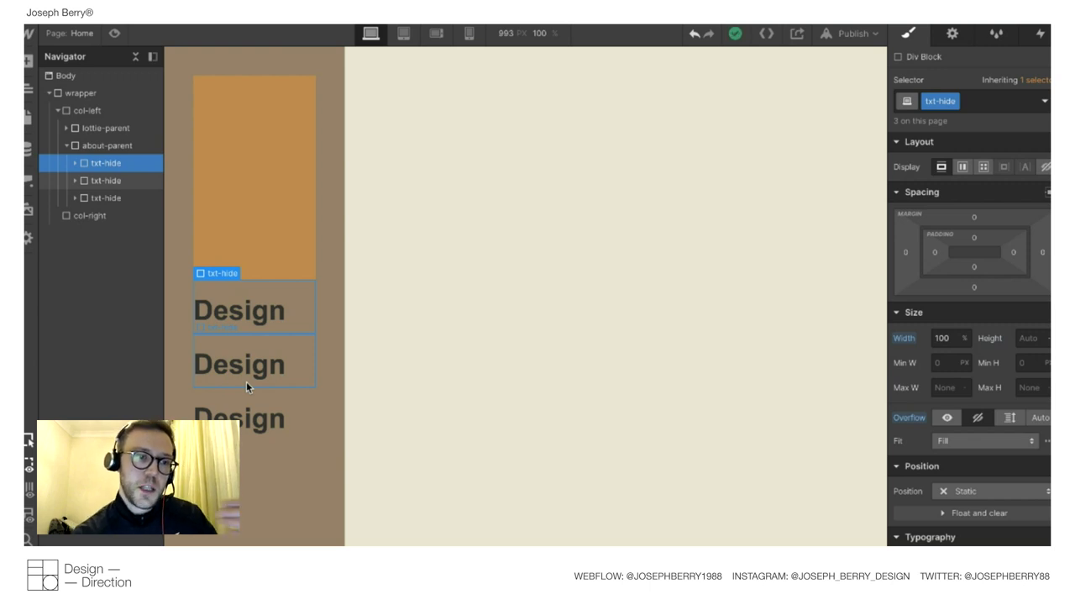
# Set the top and bottom margins of the All H1 Headings tag to 0, using the heading in the first txt-hide.
pyautogui.click(74, 160)
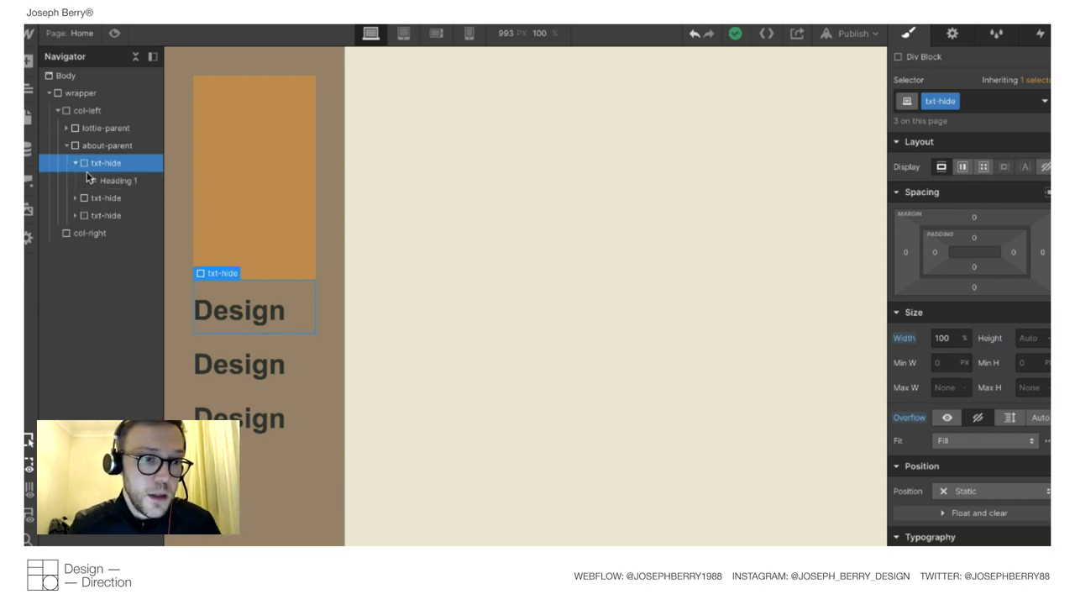
pyautogui.click(106, 179)
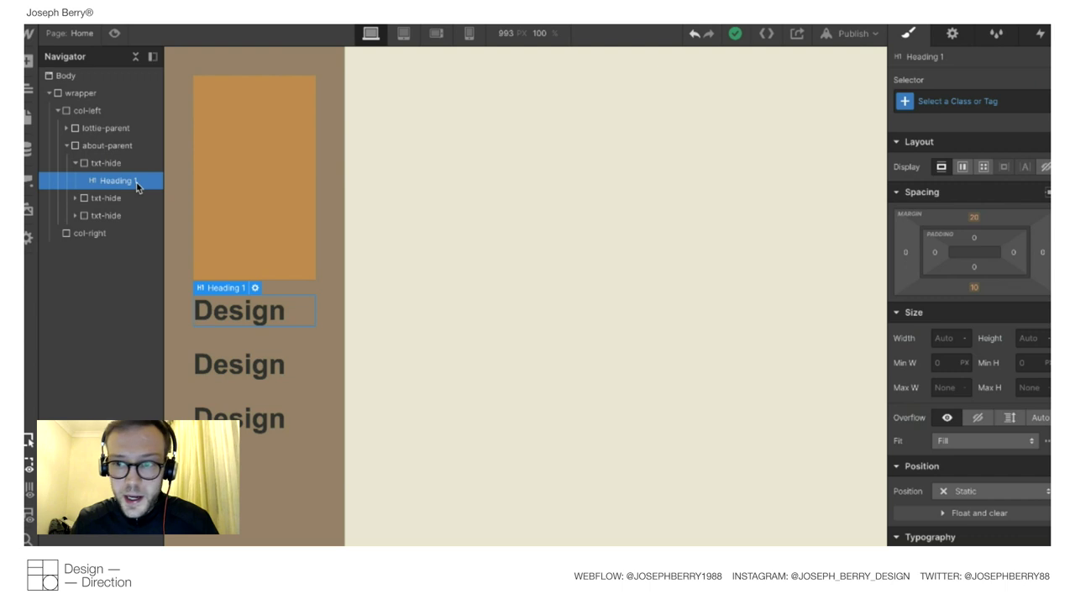
pyautogui.click(933, 101)
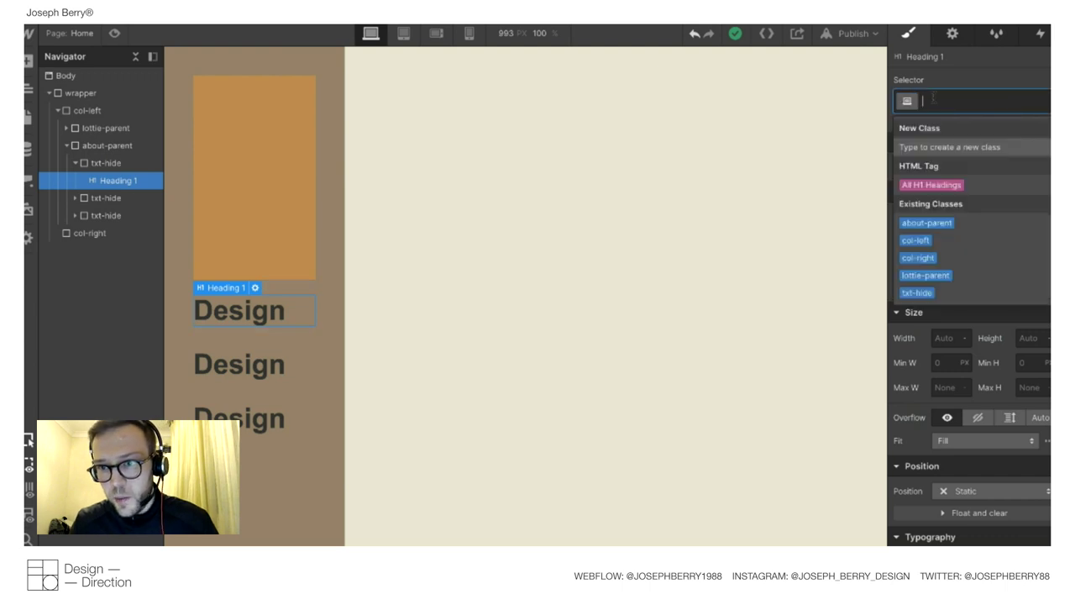
pyautogui.click(931, 185)
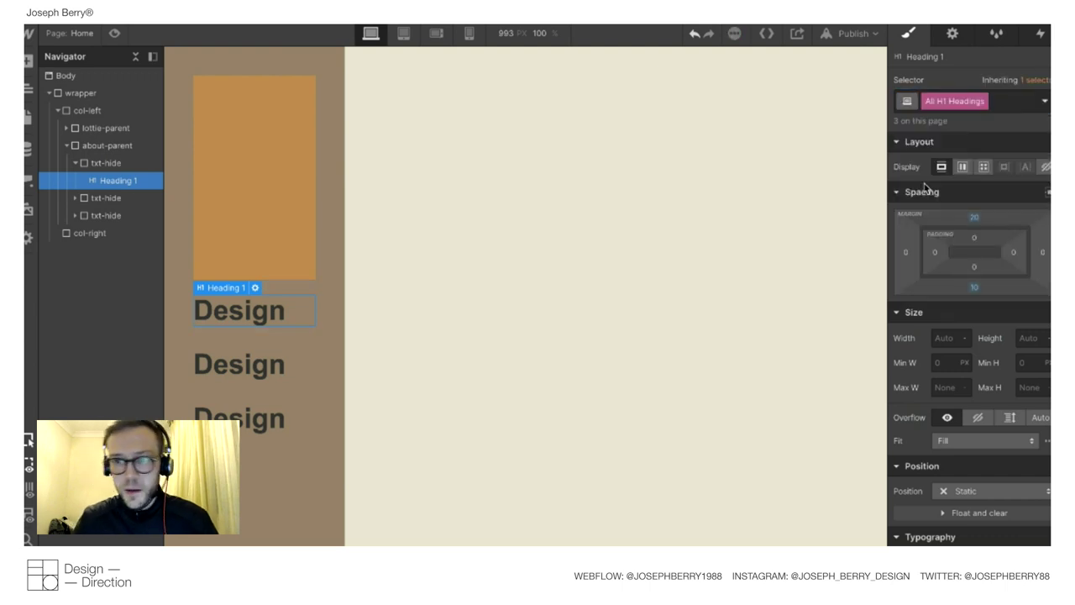
pyautogui.click(975, 217)
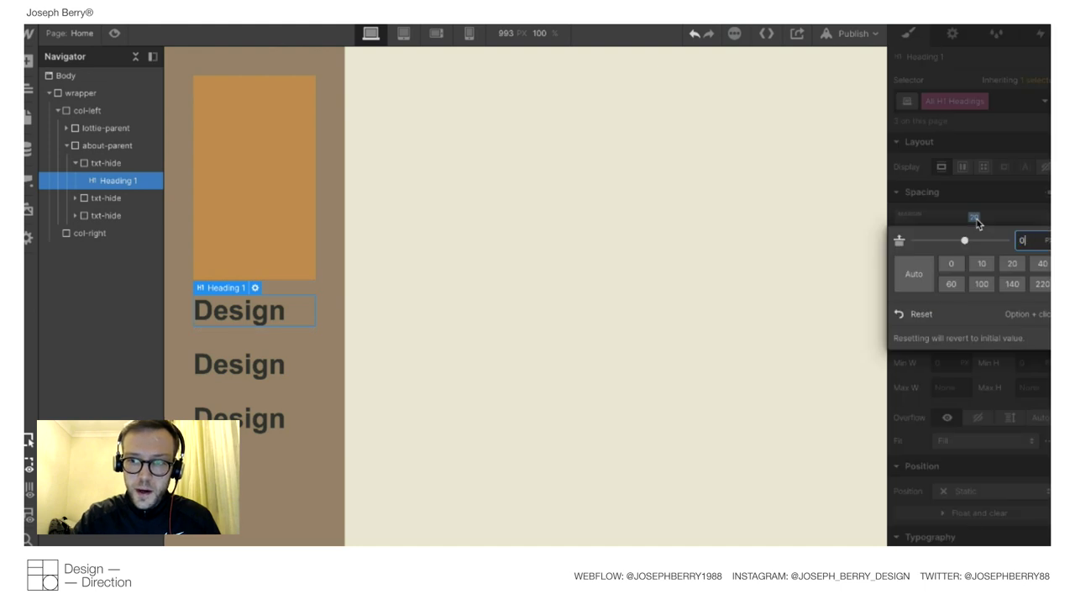
pyautogui.press('Return')
pyautogui.click(974, 288)
pyautogui.press('Return')
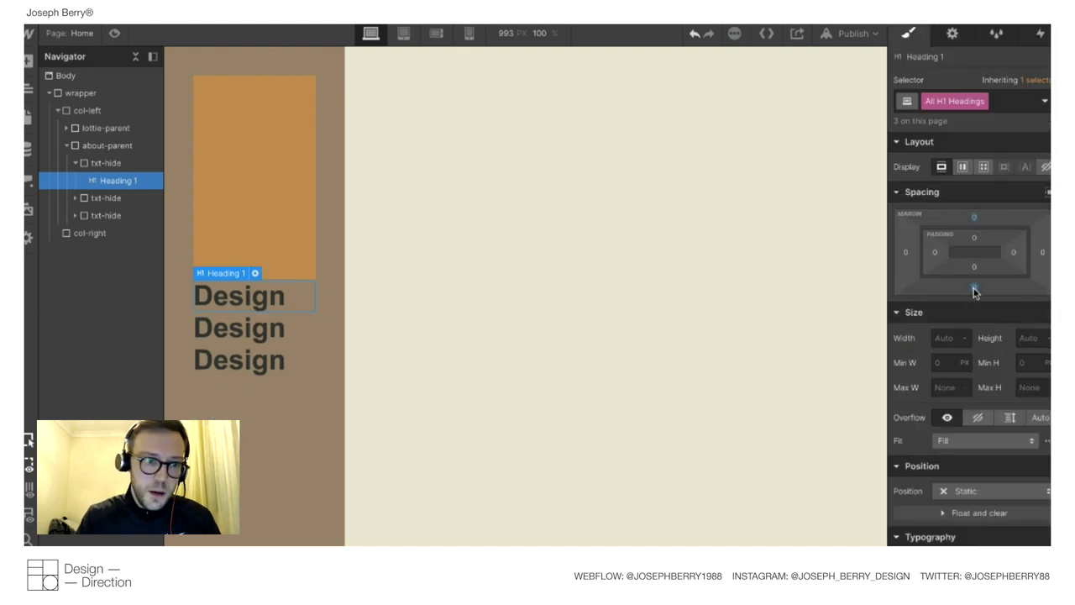
# Set the font of All H1 Headings to Marcellus Regular with weight 400 - Normal.
pyautogui.scroll(-5, 969, 426)
pyautogui.click(951, 383)
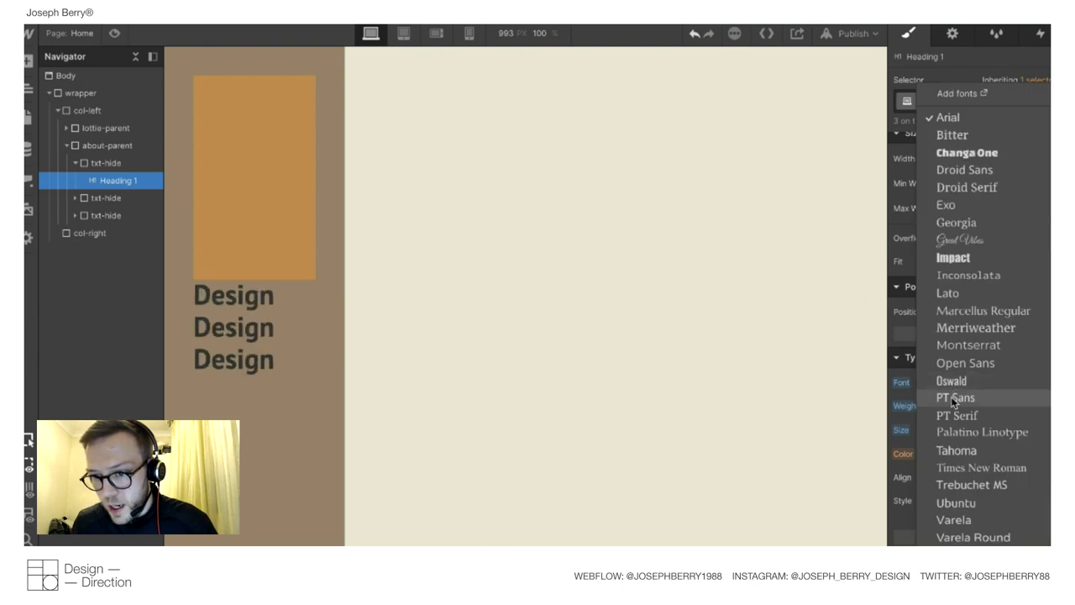
pyautogui.click(946, 312)
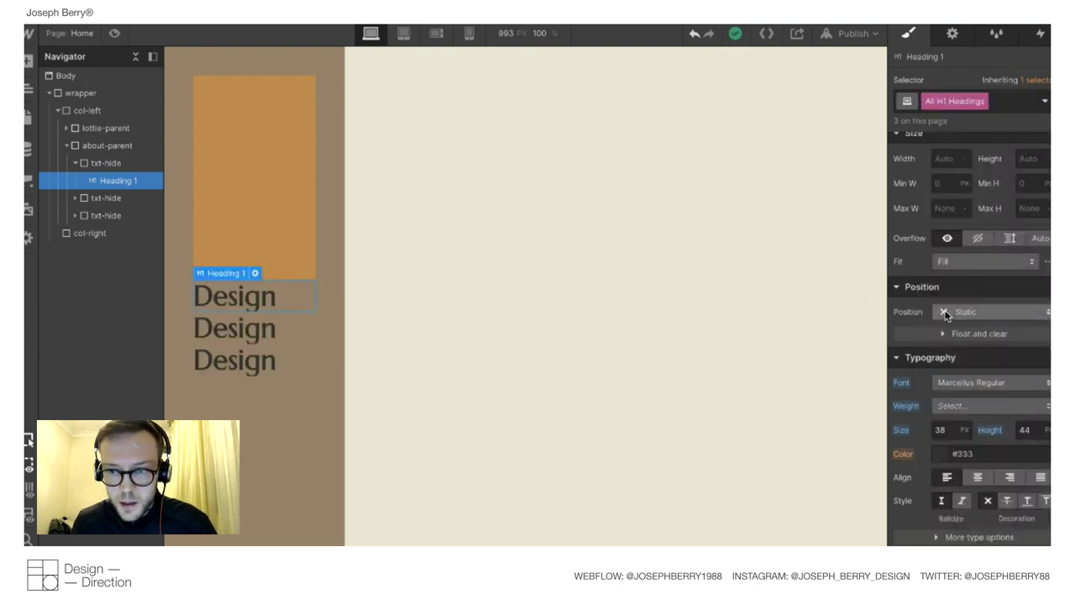
pyautogui.click(947, 406)
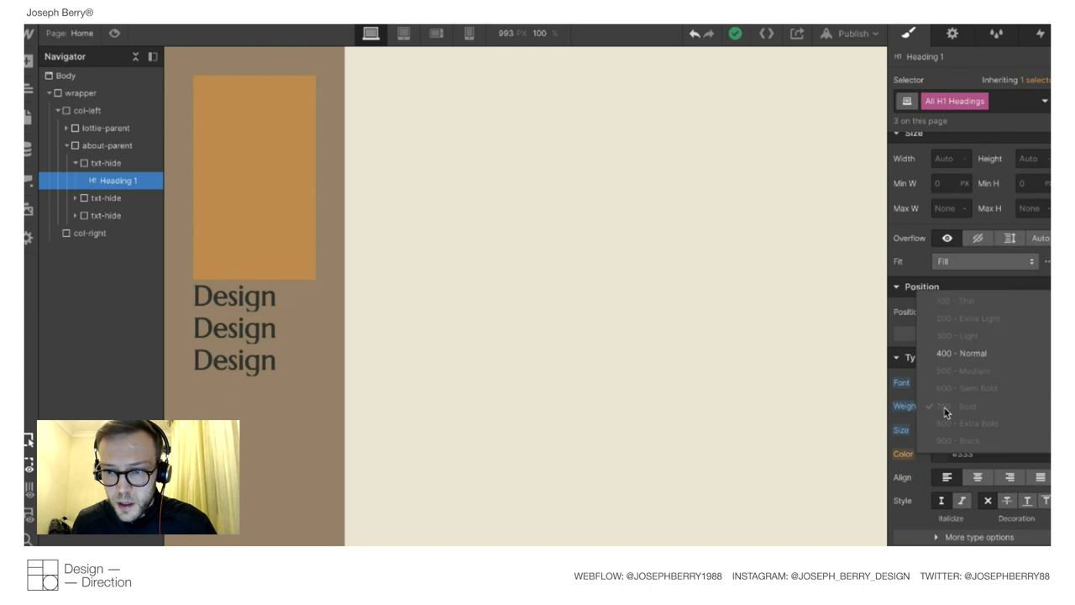
pyautogui.click(950, 353)
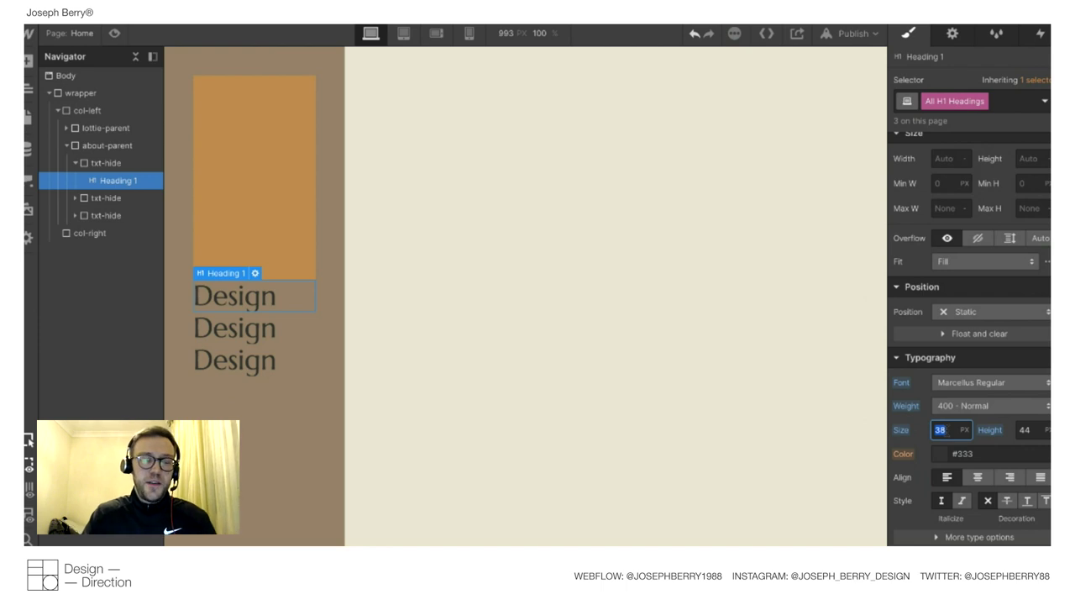
# Publish the previewed page to the webflow.io domain and view the live site in full screen.
pyautogui.click(115, 33)
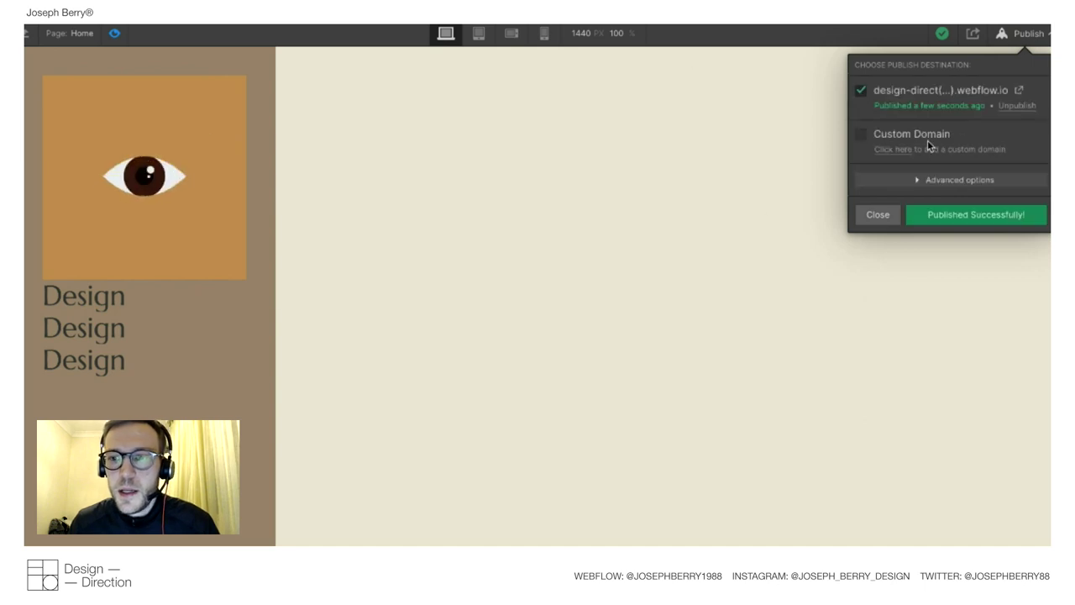
pyautogui.click(1018, 91)
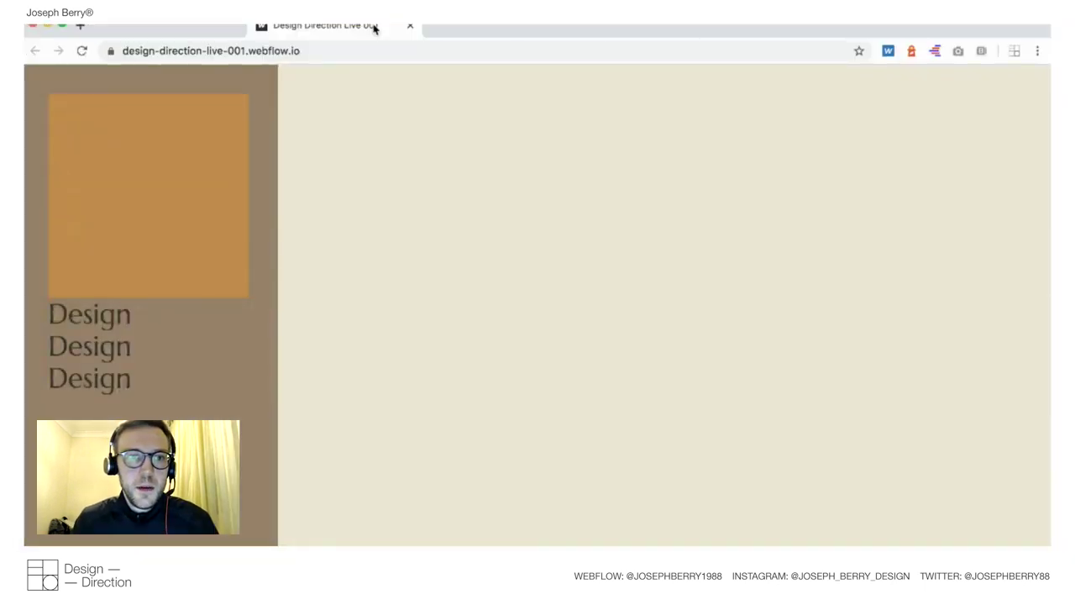
pyautogui.press('ctrl+super+f')
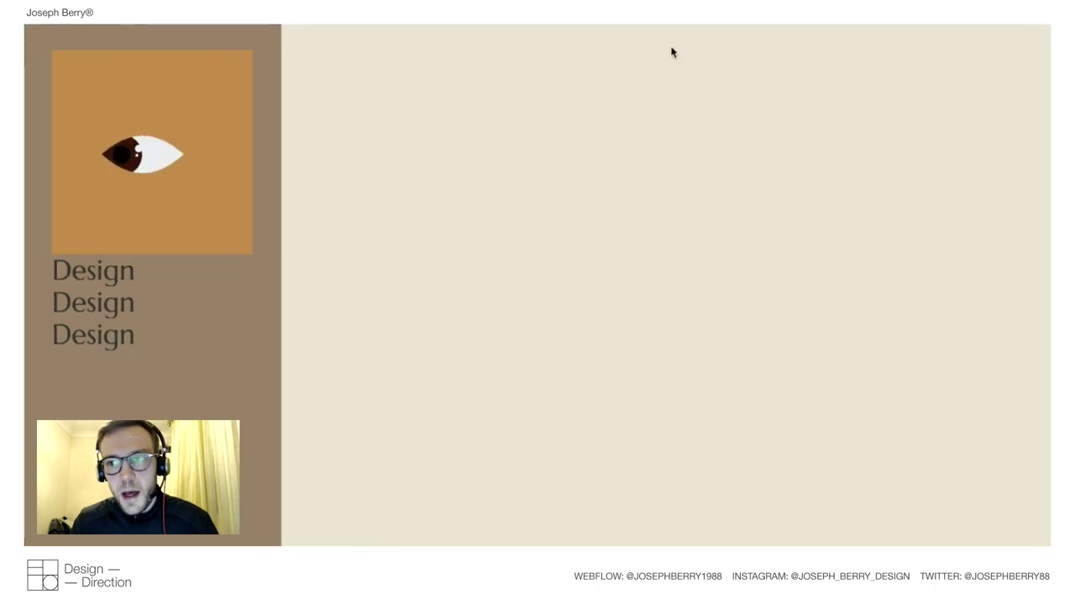
pyautogui.hotkey('ctrl', 'Right')
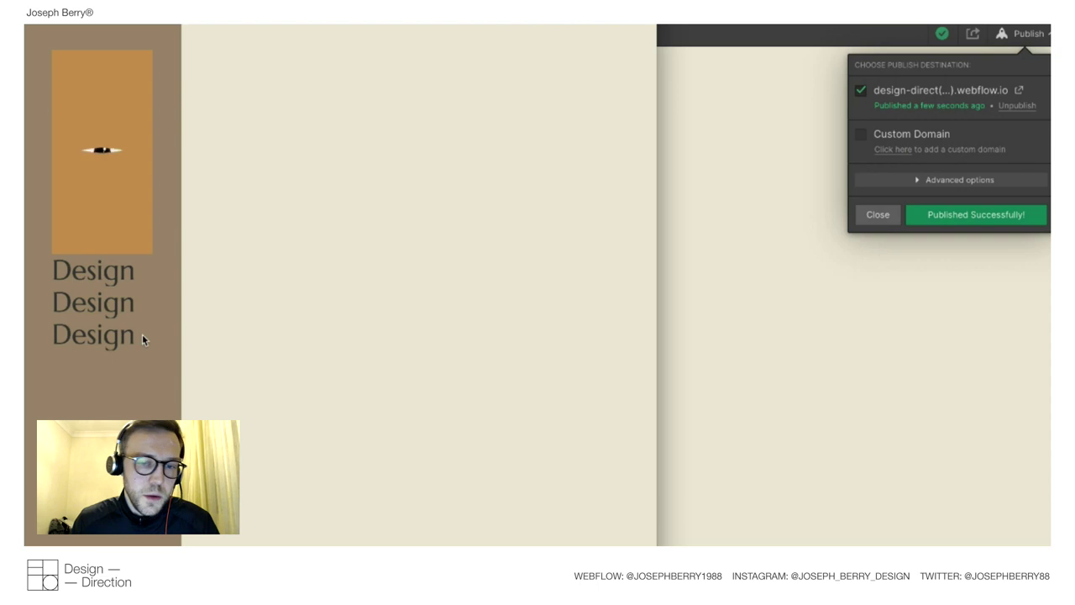
# Check the published page at narrower and wider browser widths, then return to editing the page in the Webflow Designer.
pyautogui.moveTo(662, 289); pyautogui.dragTo(1016, 445)
pyautogui.moveTo(572, 500); pyautogui.dragTo(1049, 496)
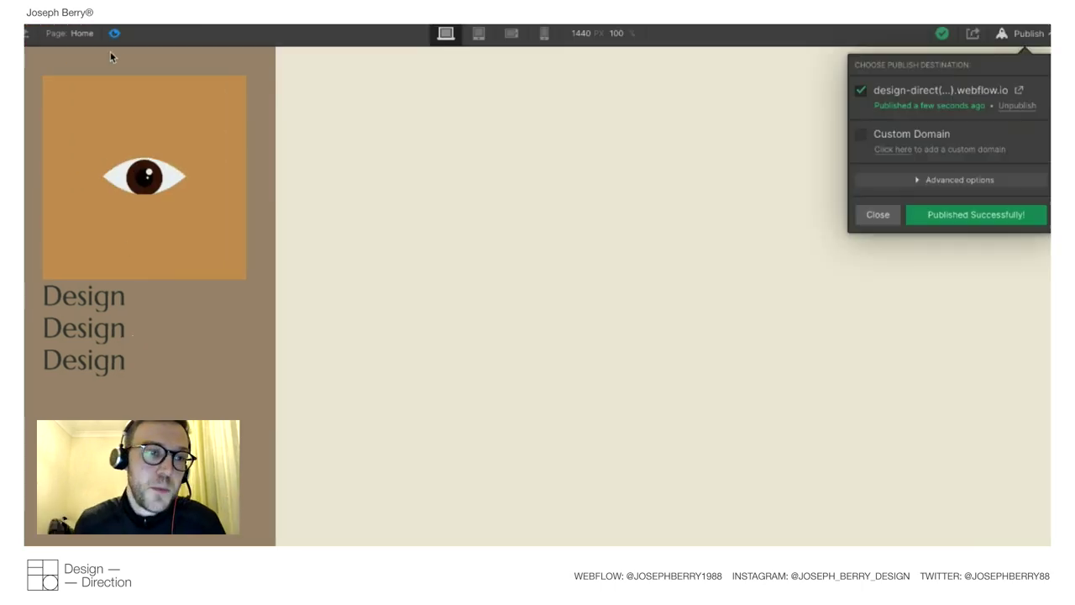
pyautogui.click(202, 354)
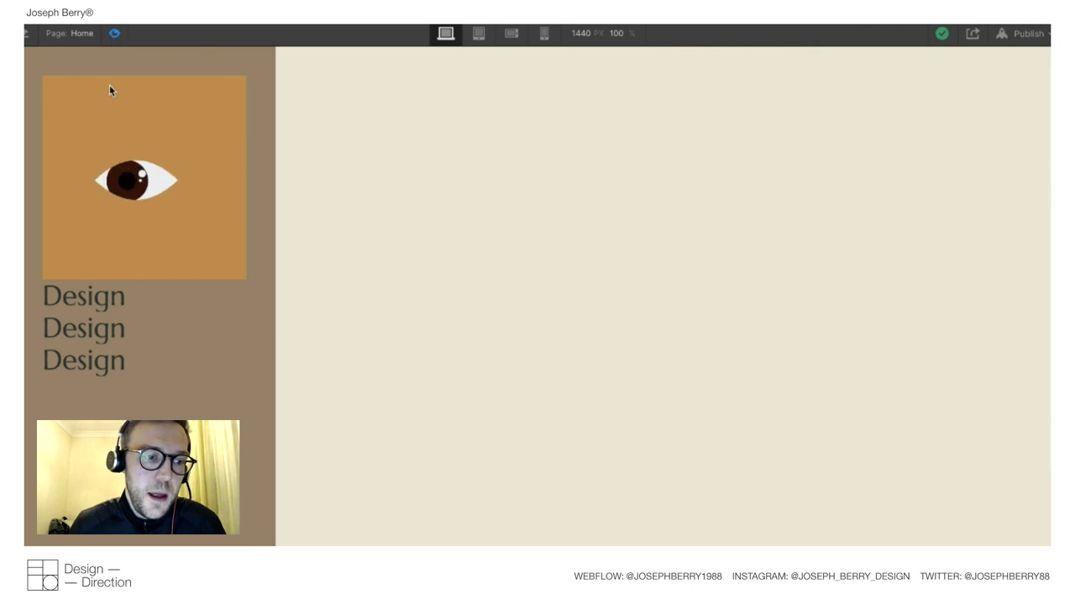
pyautogui.click(115, 34)
# Set the font size of the All H1 Headings tag to 3 VW.
pyautogui.click(949, 101)
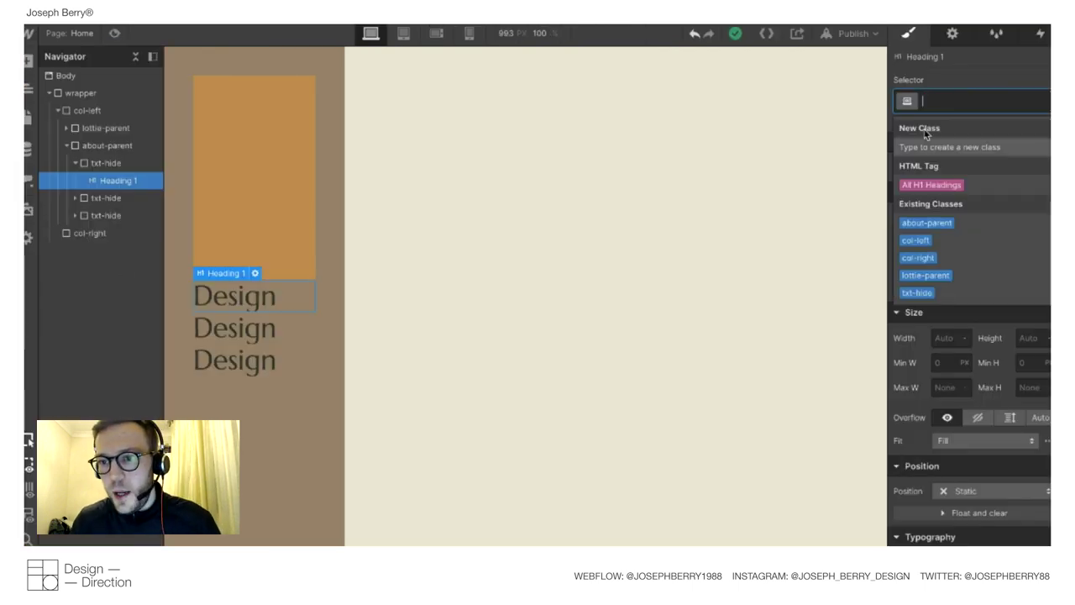
pyautogui.click(927, 183)
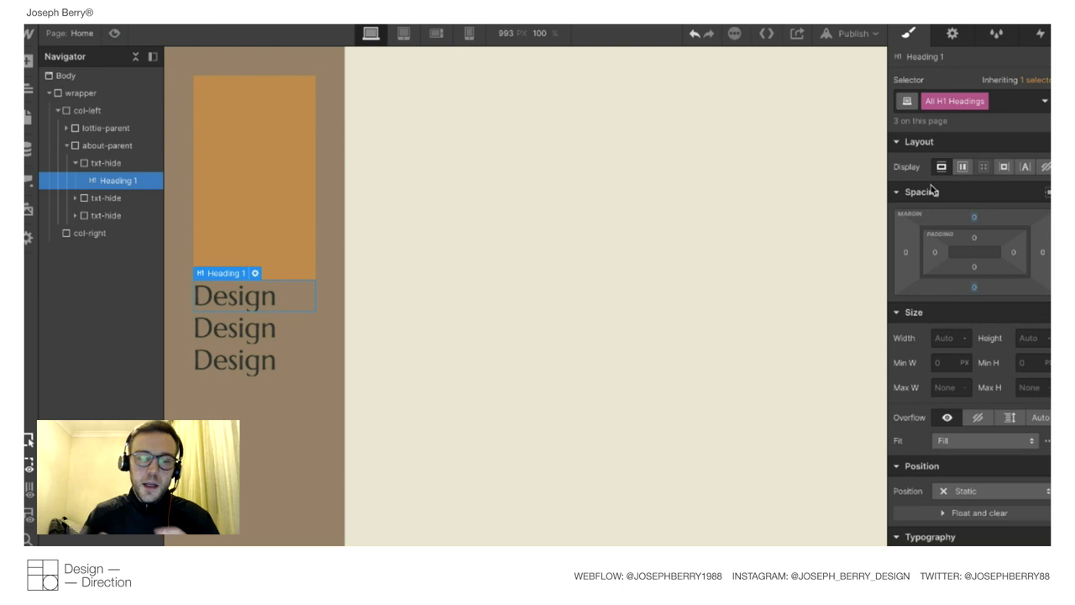
pyautogui.scroll(-6, 945, 231)
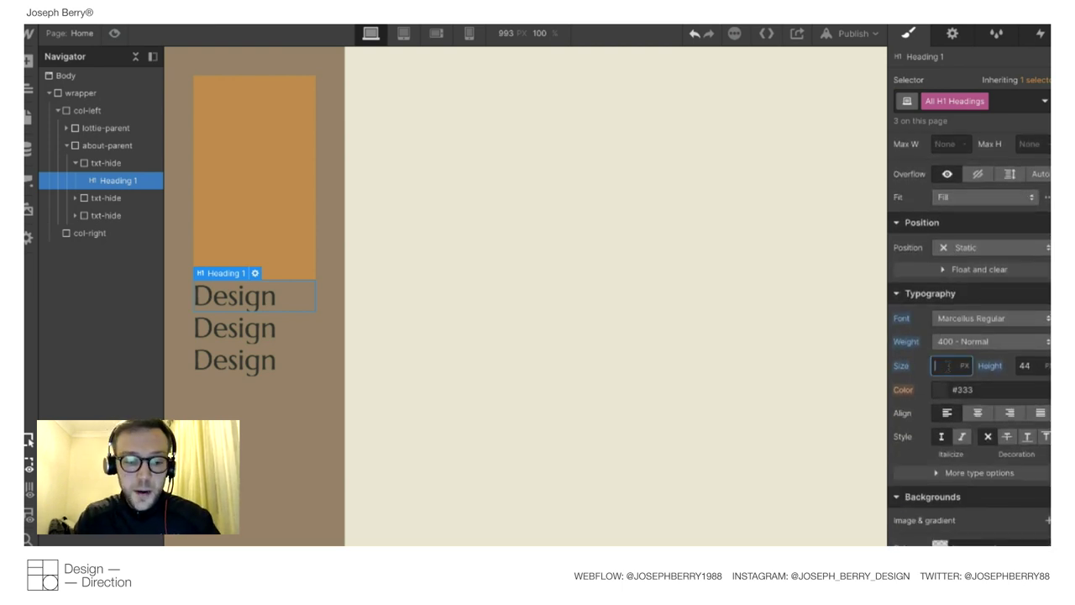
pyautogui.press('Return')
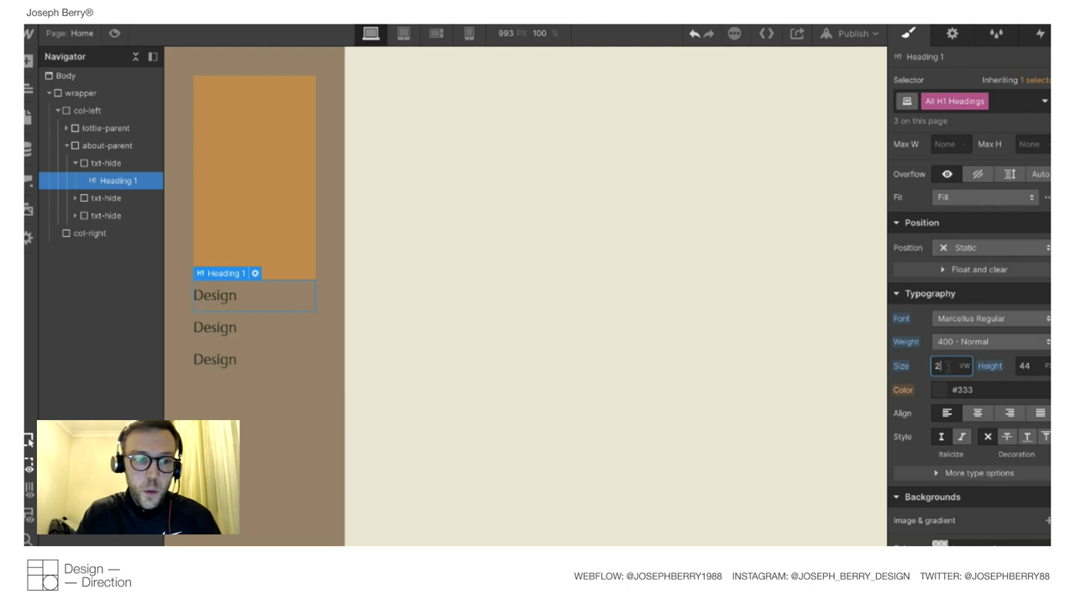
pyautogui.press('Up')
pyautogui.press('Up')
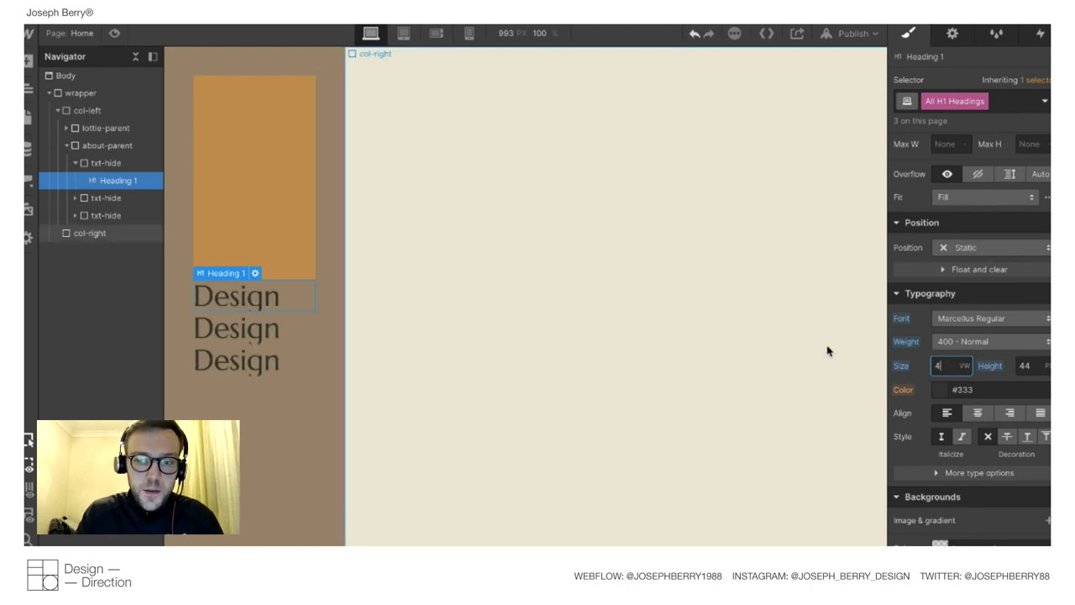
pyautogui.press('Up')
pyautogui.press('Down')
pyautogui.press('Down')
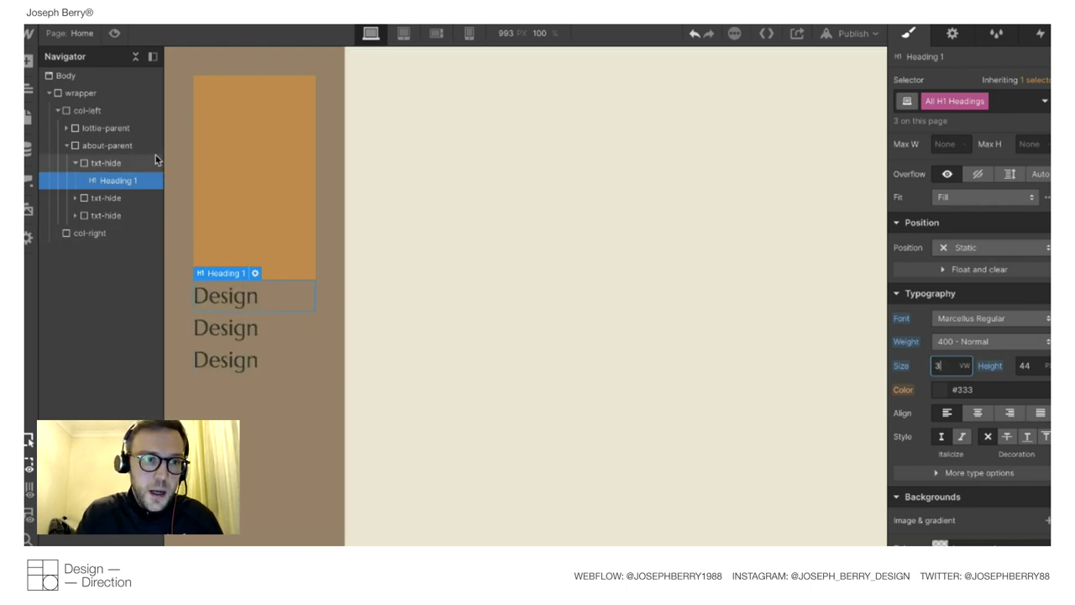
# Preview the page to check how the viewport-based headings scale, then return to editing.
pyautogui.click(115, 35)
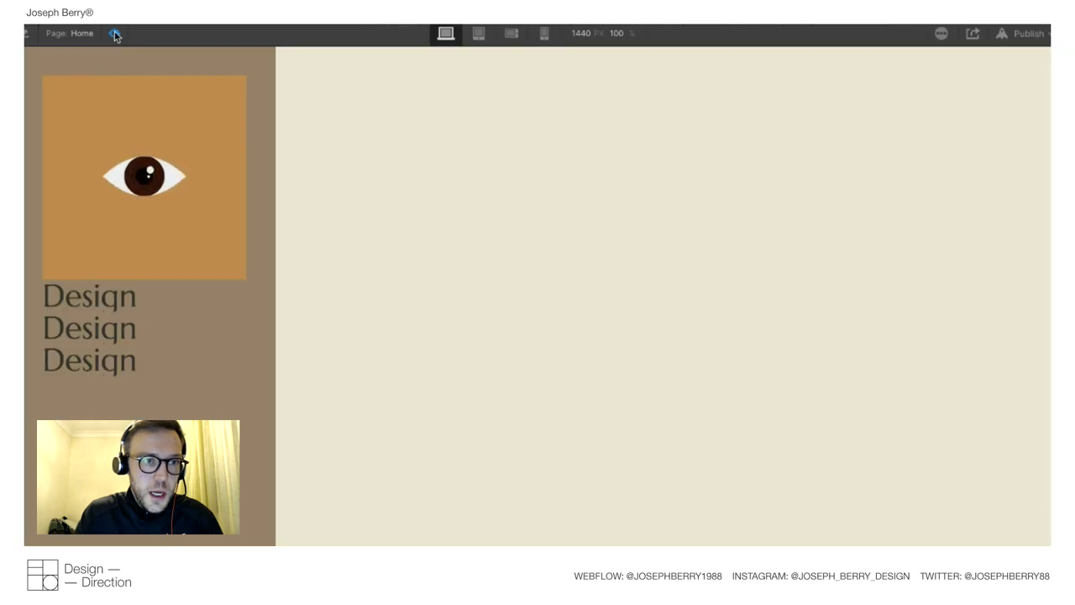
pyautogui.click(115, 34)
pyautogui.scroll(-4, 964, 442)
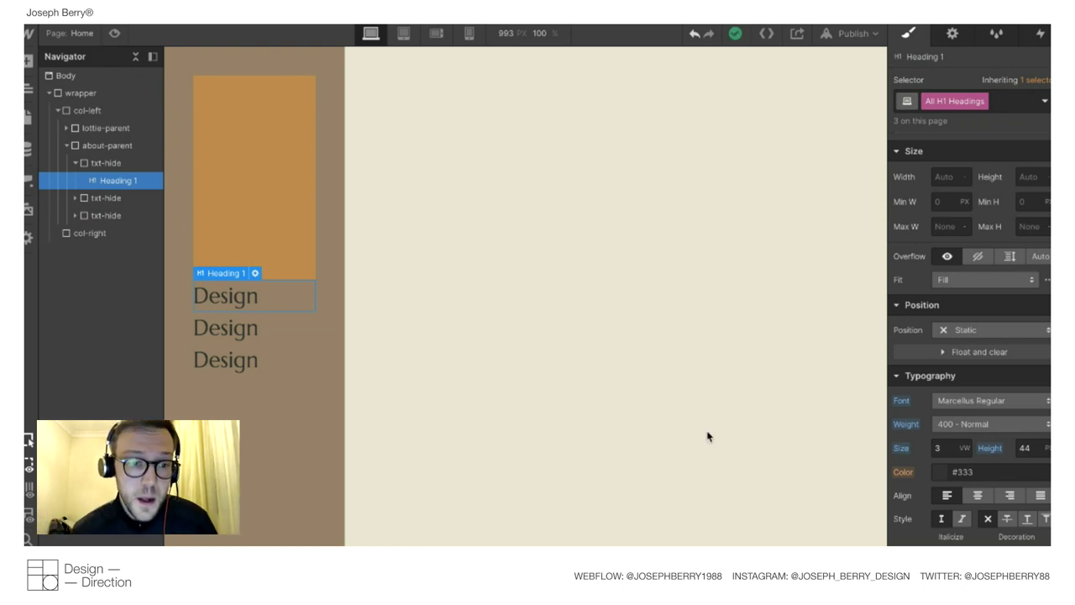
pyautogui.click(115, 38)
pyautogui.moveTo(1050, 386)
pyautogui.mouseDown()
pyautogui.moveTo(850, 389)
pyautogui.moveTo(635, 415)
pyautogui.mouseUp()
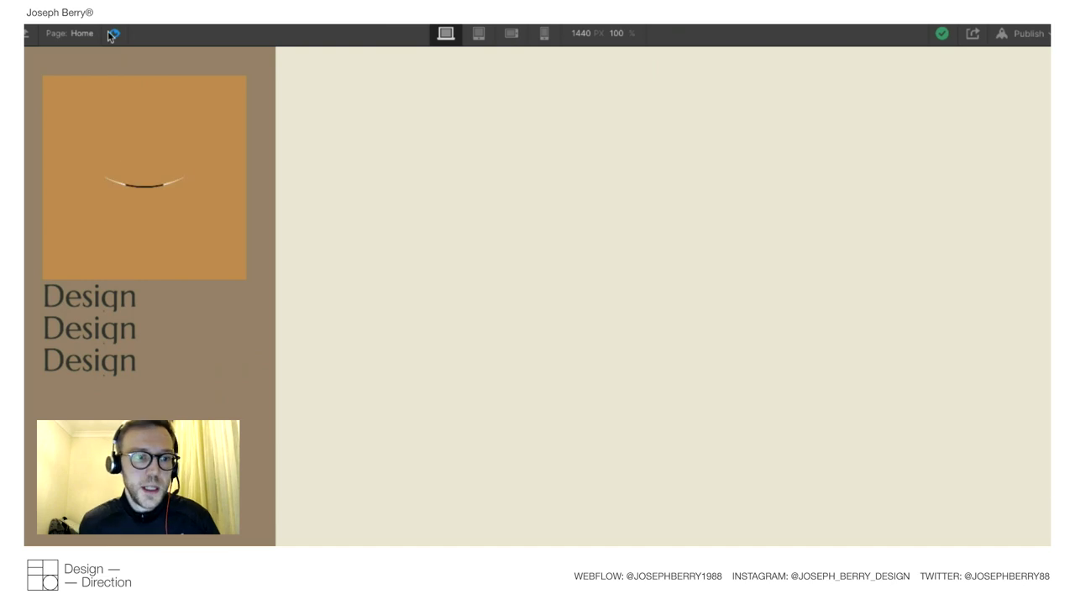
pyautogui.press('super+shift+p')
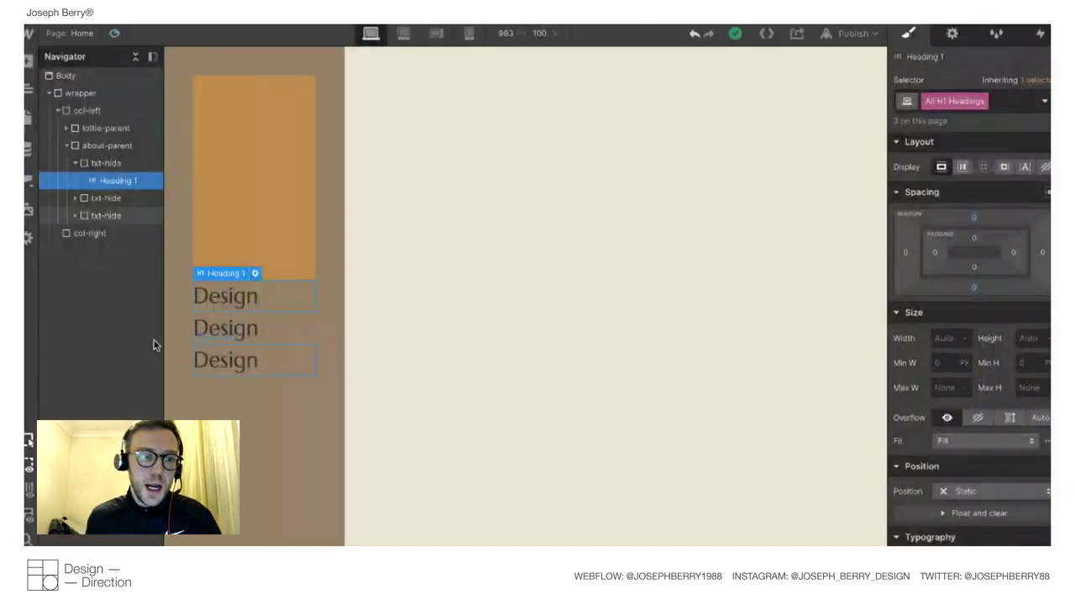
# Set the line height of All H1 Headings to 130% and preview the heading spacing.
pyautogui.scroll(-4, 966, 353)
pyautogui.click(1024, 424)
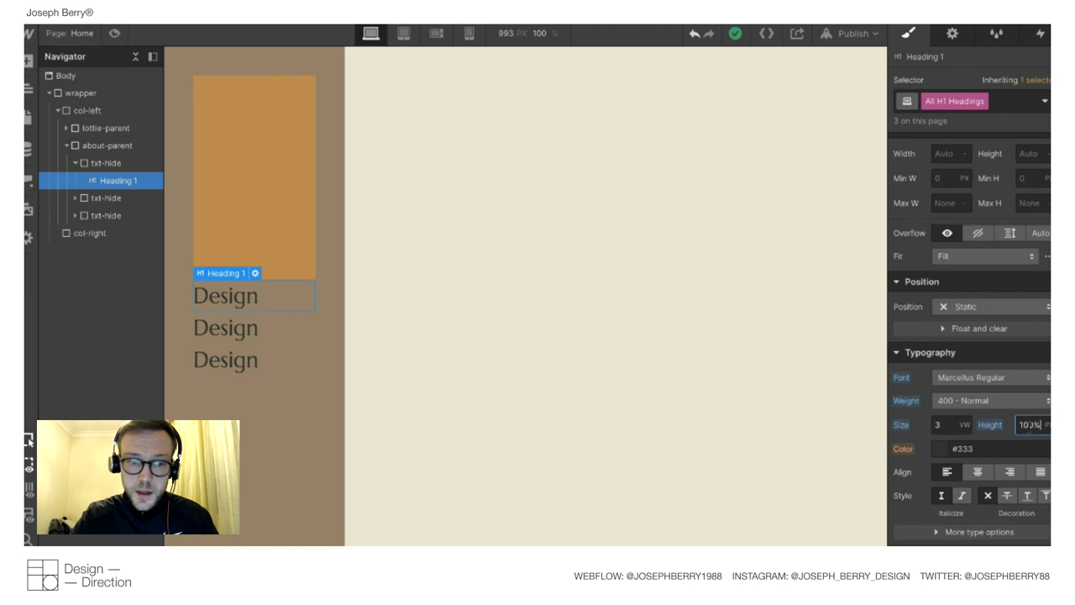
pyautogui.press('Return')
pyautogui.hotkey('shift', 'Up')
pyautogui.hotkey('shift', 'Up')
pyautogui.hotkey('shift', 'Up')
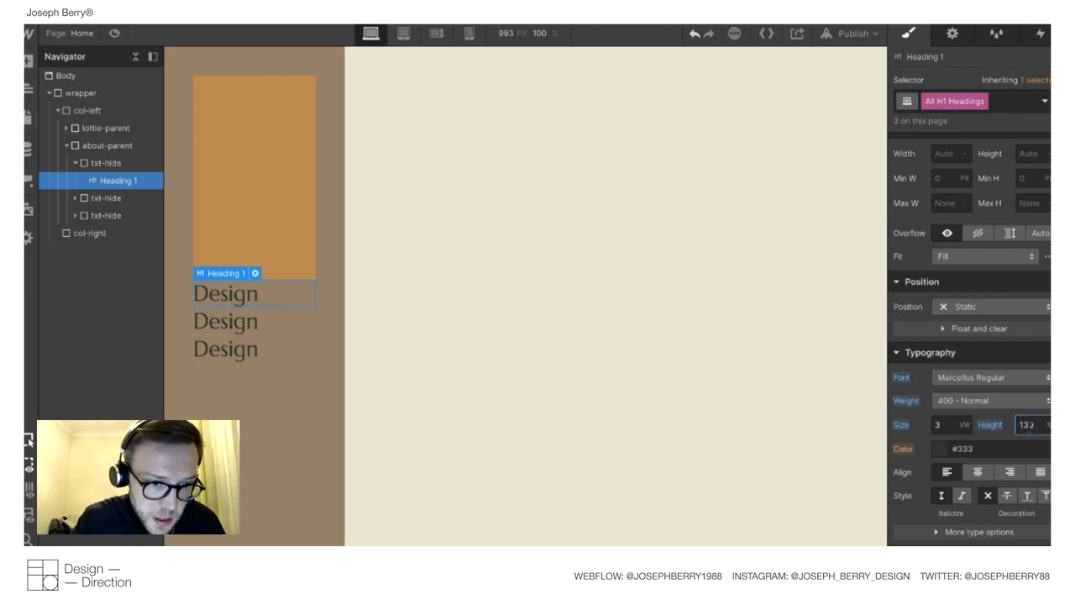
pyautogui.click(114, 33)
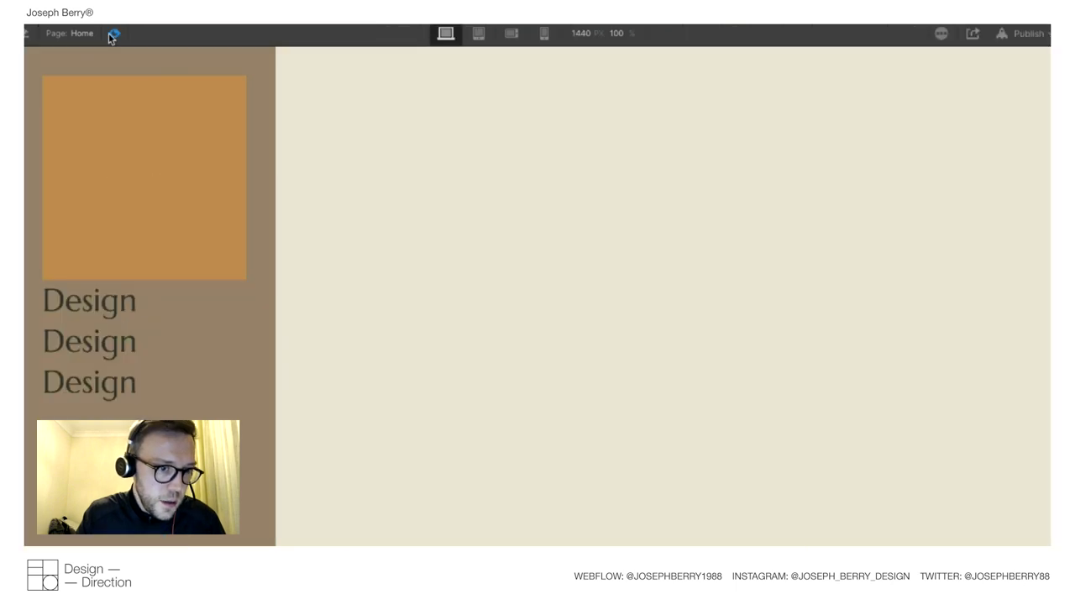
pyautogui.click(114, 33)
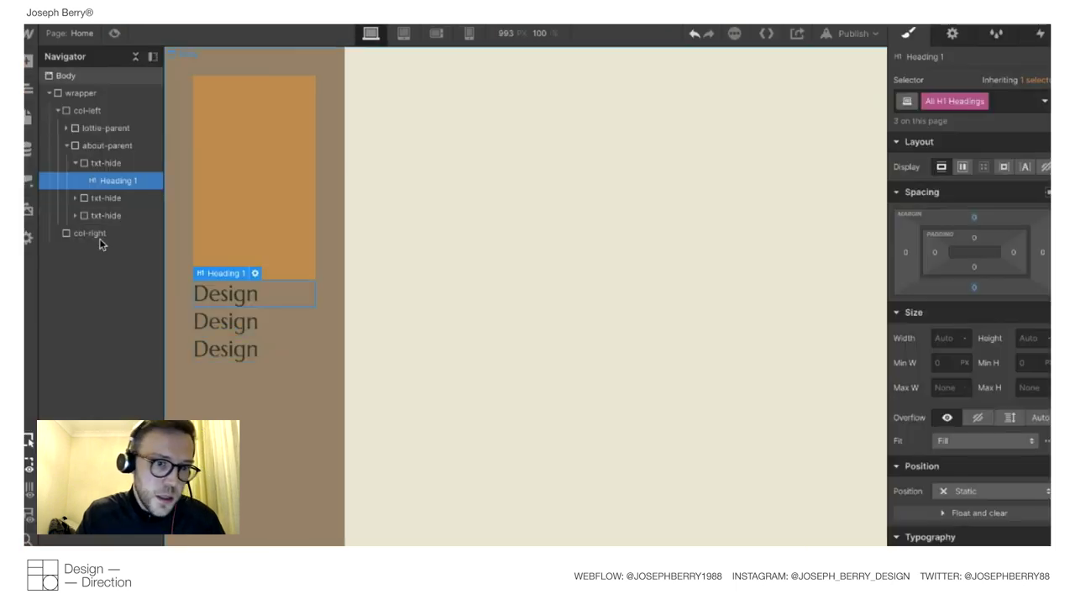
# Try a line height of 110% on All H1 Headings and compare it with the Sketch artboard.
pyautogui.scroll(-3, 1032, 378)
pyautogui.click(1026, 422)
pyautogui.hotkey('shift', 'Down')
pyautogui.hotkey('shift', 'Down')
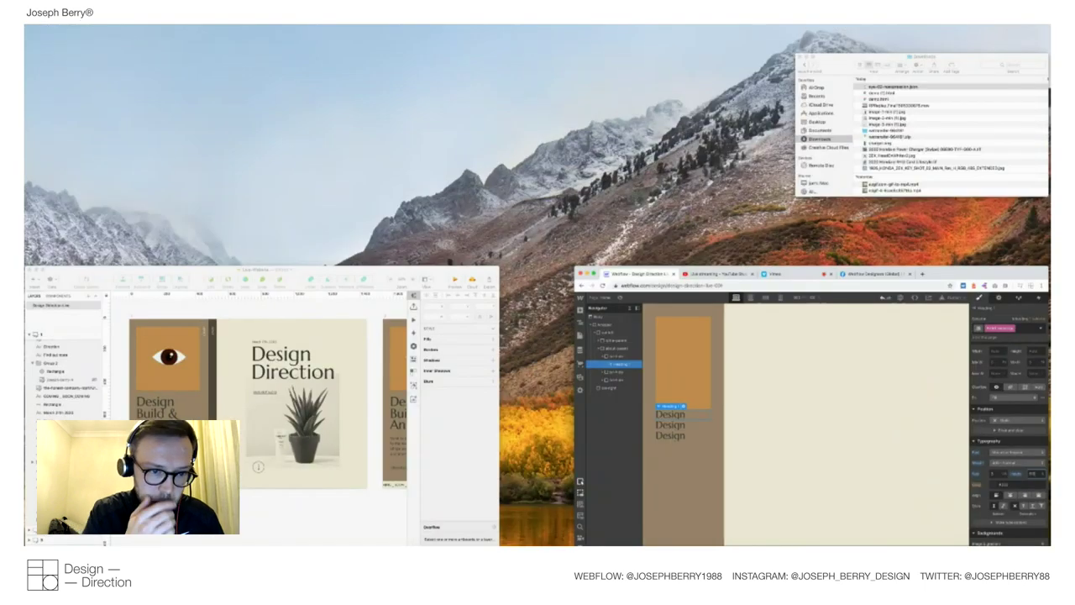
pyautogui.click(330, 498)
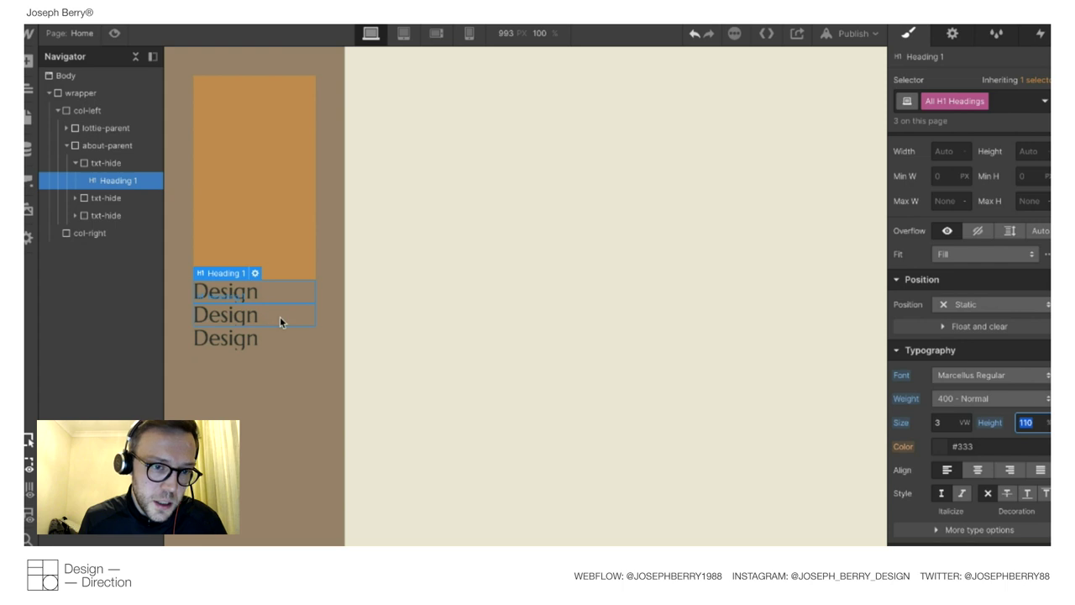
# Set the line height of All H1 Headings to 130%, using the heading in the second txt-hide.
pyautogui.click(210, 373)
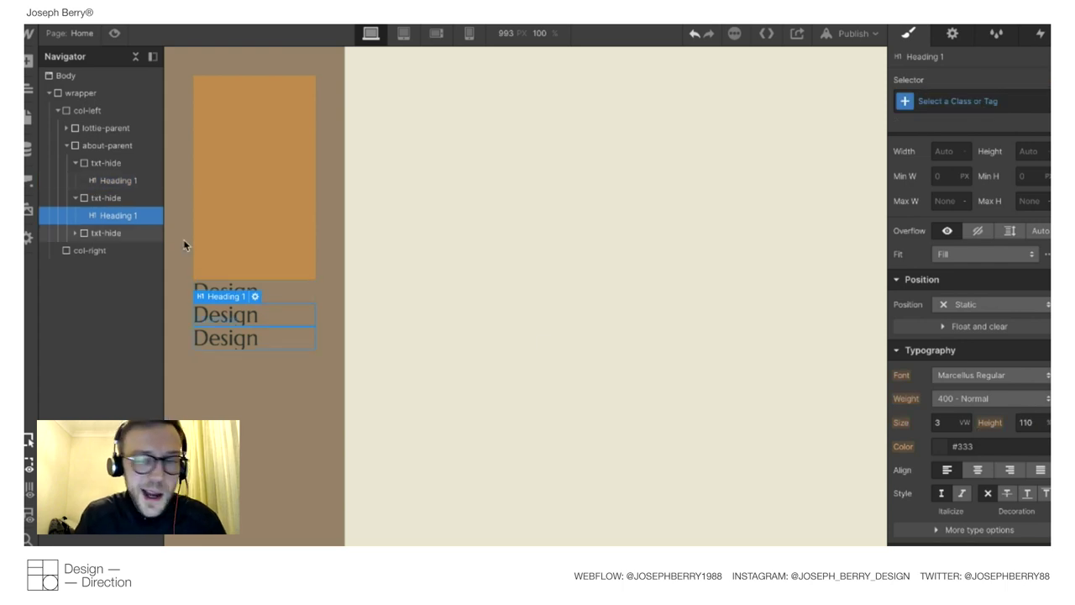
pyautogui.click(988, 103)
pyautogui.click(930, 185)
pyautogui.click(1026, 423)
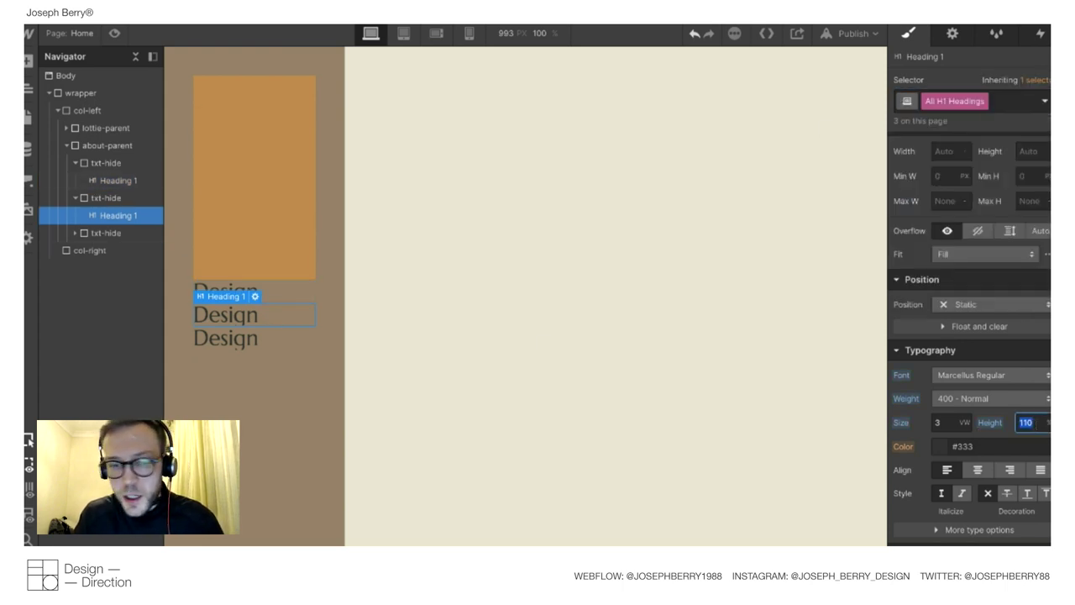
pyautogui.write('120')
pyautogui.hotkey('shift', 'Up')
# Change the second heading's text to "Build &" and the third heading's text to "Animate".
pyautogui.click(221, 319)
pyautogui.doubleClick(225, 321)
pyautogui.write('V')
pyautogui.press('BackSpace')
pyautogui.write('Buơ')
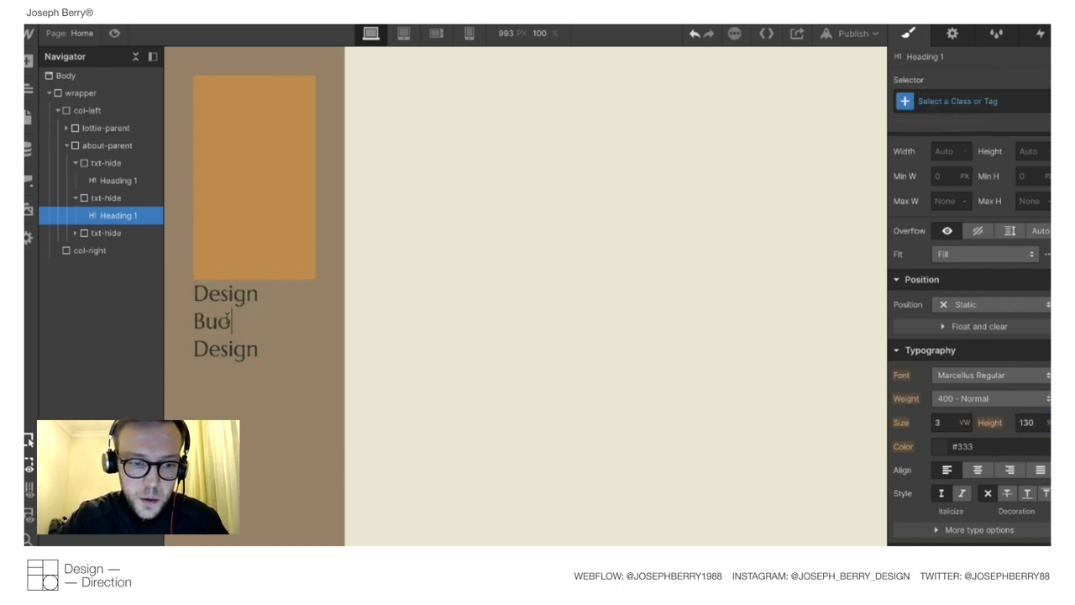
pyautogui.write('ld &')
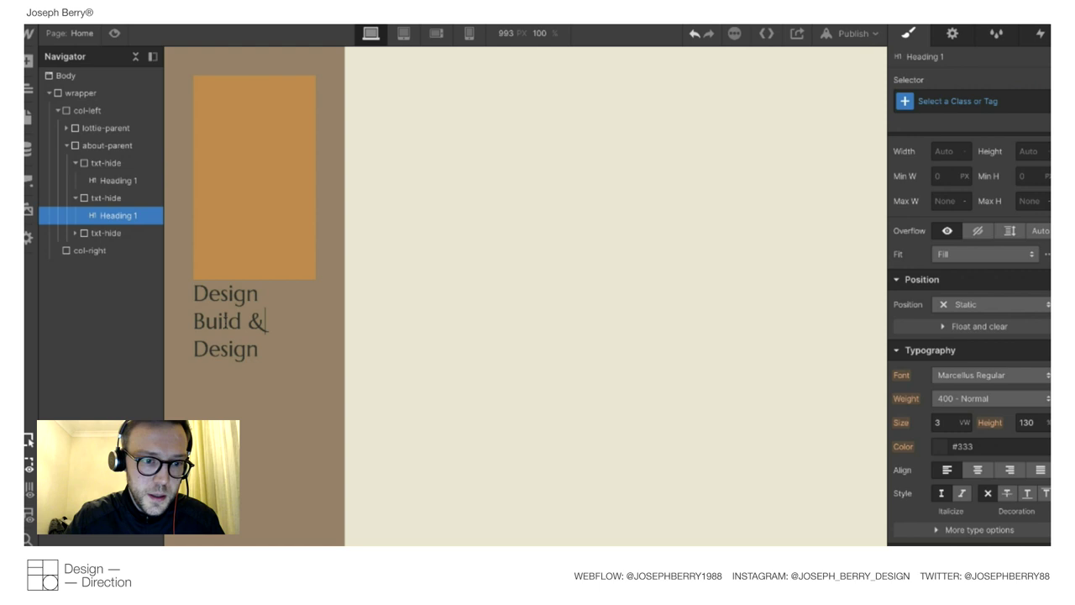
pyautogui.press('Escape')
pyautogui.click(211, 352)
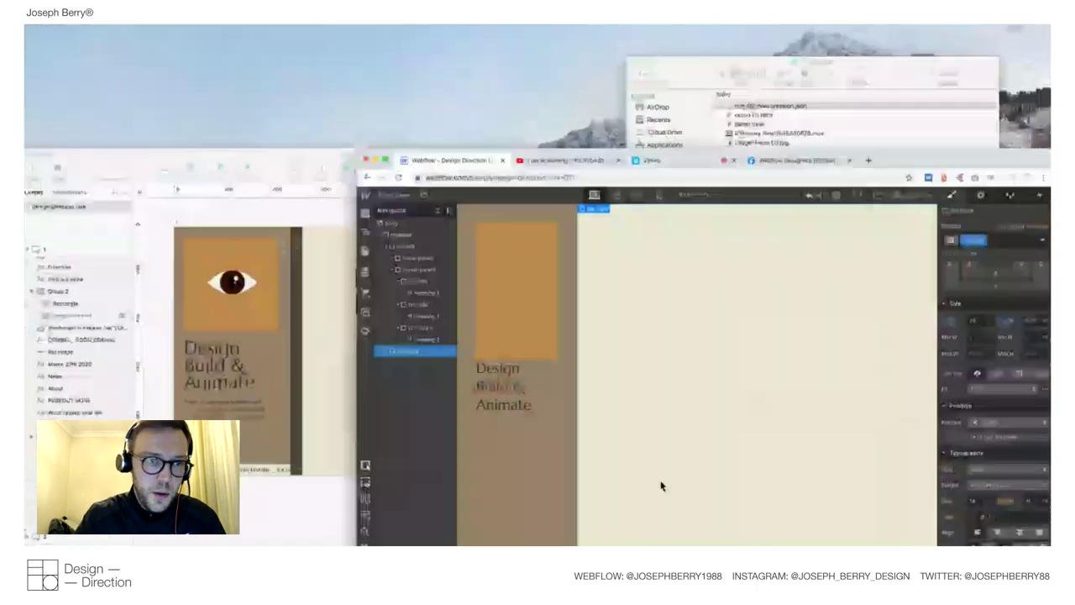
# Add a Paragraph element inside about-parent, directly below the third txt-hide block.
pyautogui.press('a')
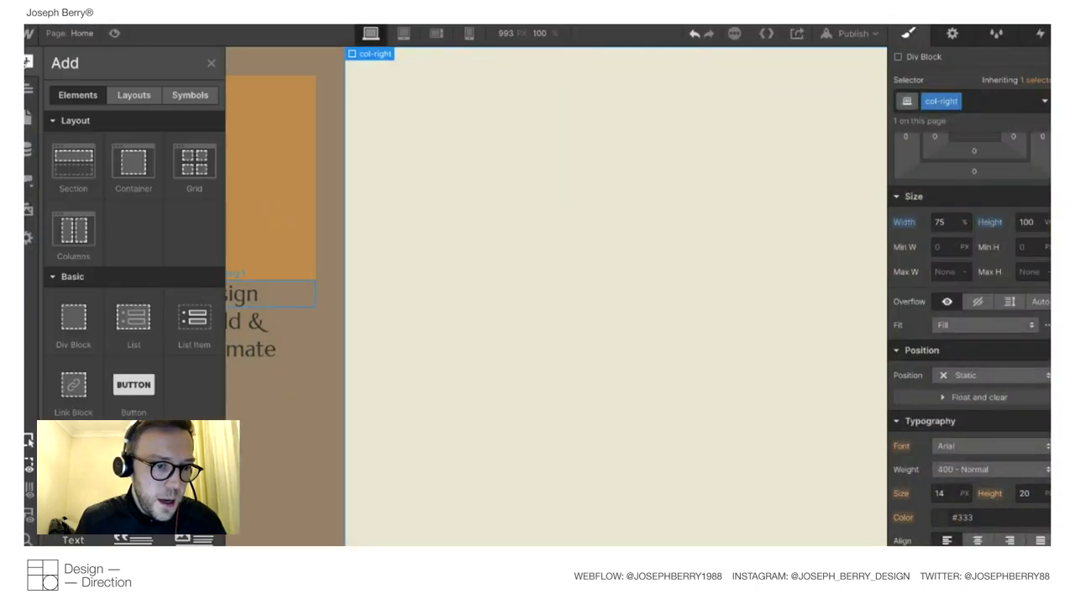
pyautogui.scroll(-3, 134, 252)
pyautogui.moveTo(116, 394); pyautogui.dragTo(257, 380)
# Set the font of the All Paragraphs tag to Marcellus Regular.
pyautogui.click(944, 103)
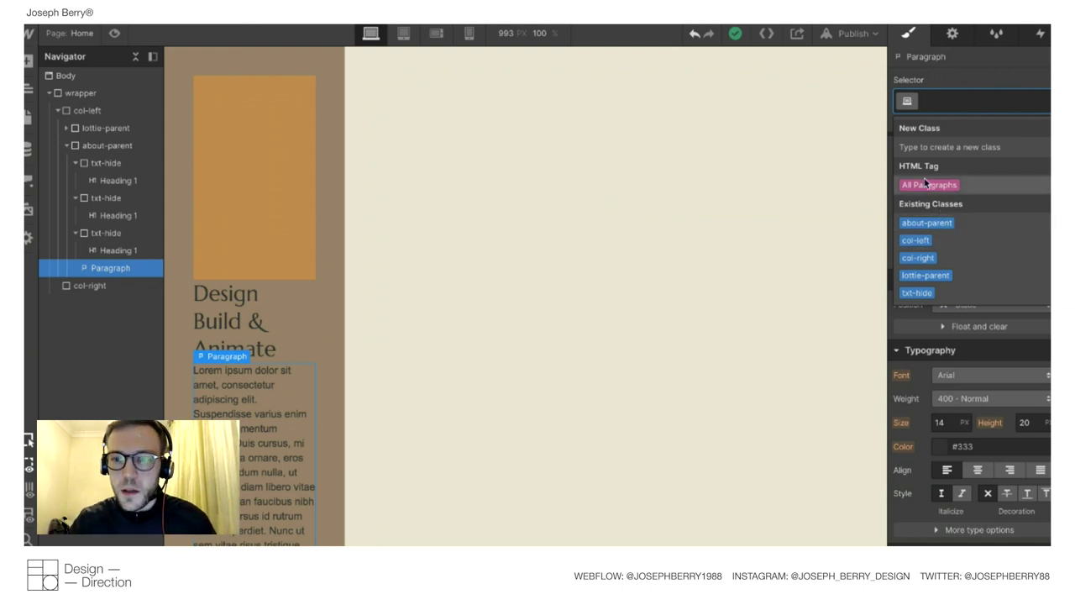
pyautogui.click(926, 185)
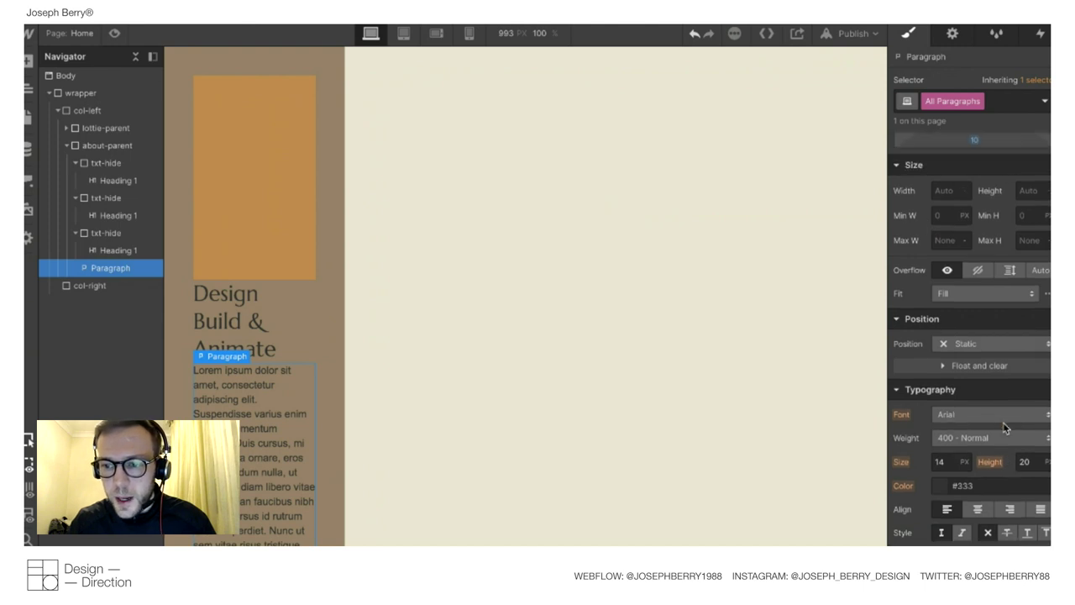
pyautogui.click(964, 351)
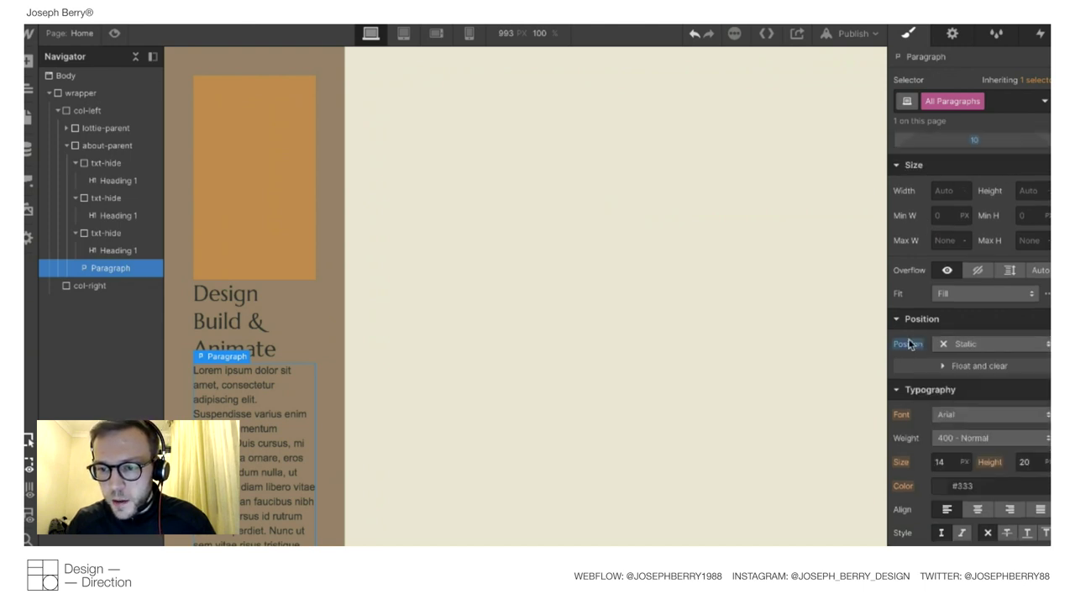
pyautogui.scroll(-1, 966, 386)
pyautogui.click(951, 375)
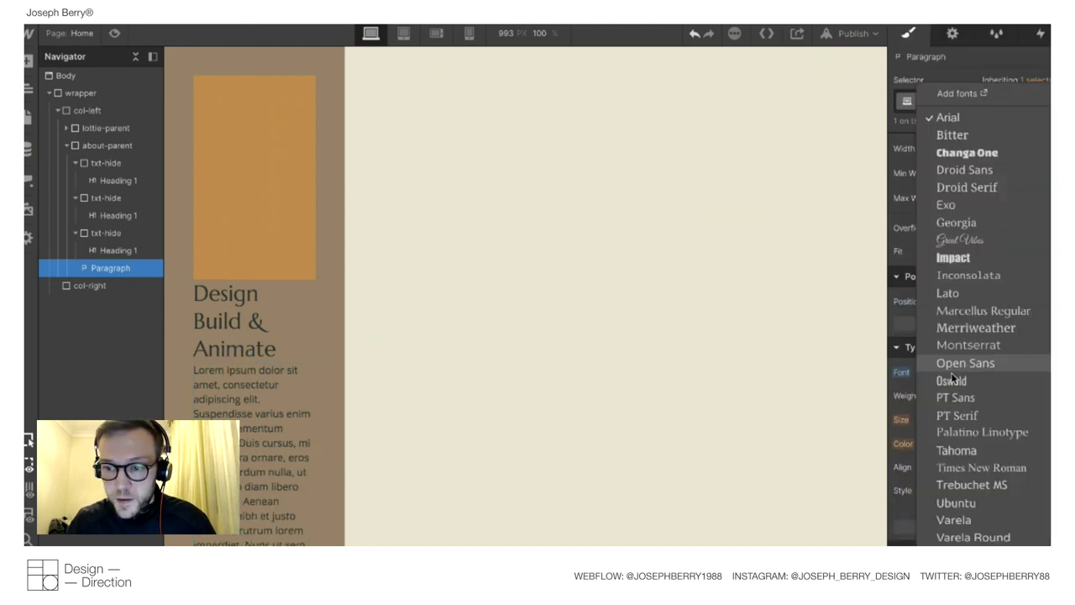
pyautogui.click(957, 310)
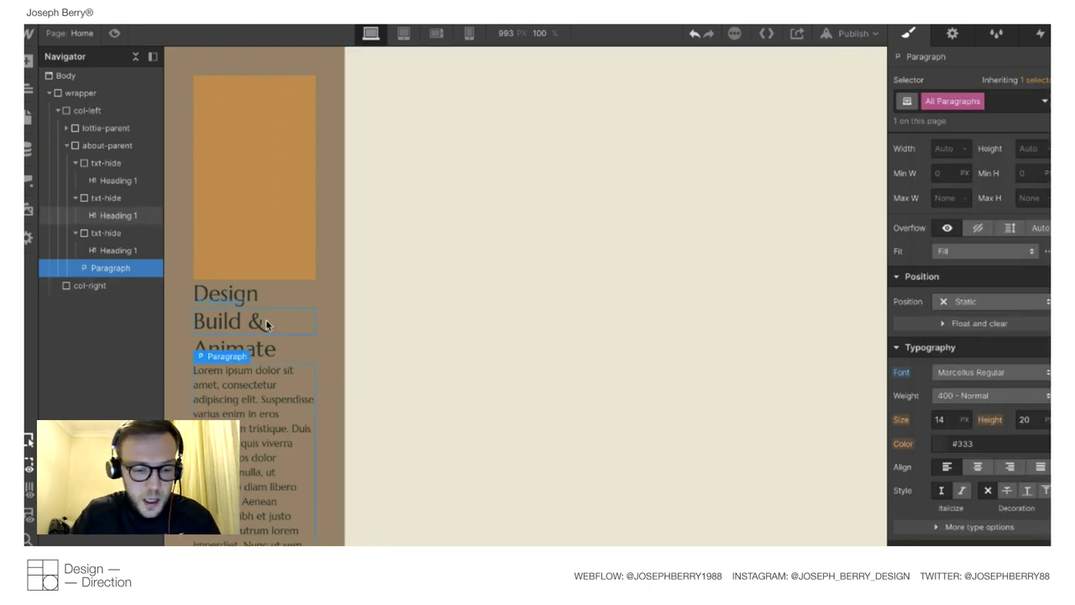
# Switch to Sketch and copy the "Want to take your Webflow skills to the next level?" text from the first artboard.
pyautogui.hotkey('ctrl', 'Up')
pyautogui.click(313, 384)
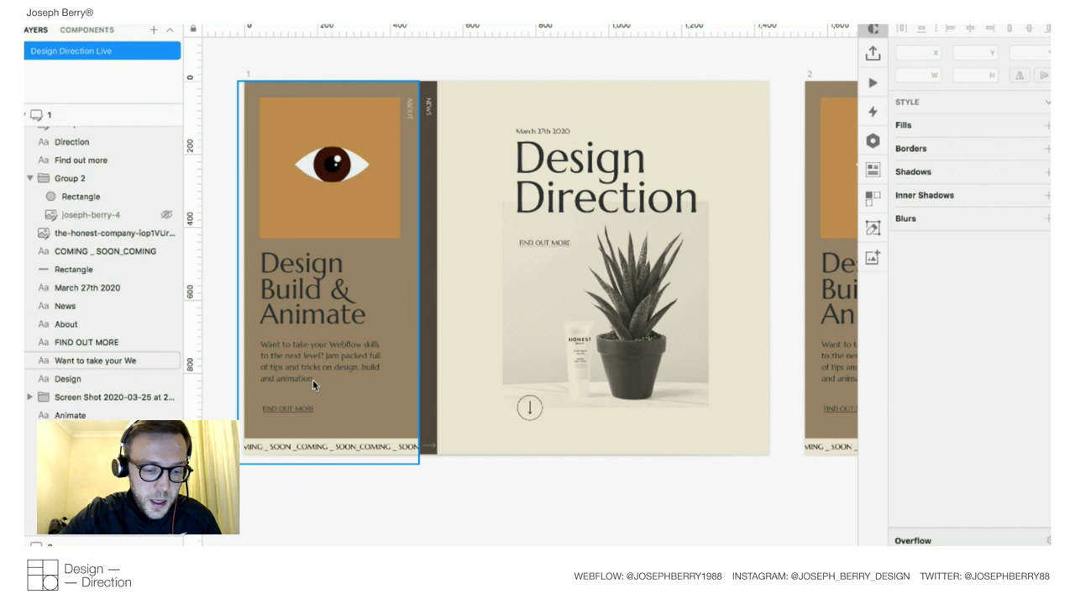
pyautogui.doubleClick(312, 379)
pyautogui.hotkey('ctrl', 'c')
pyautogui.hotkey('ctrl', 'Up')
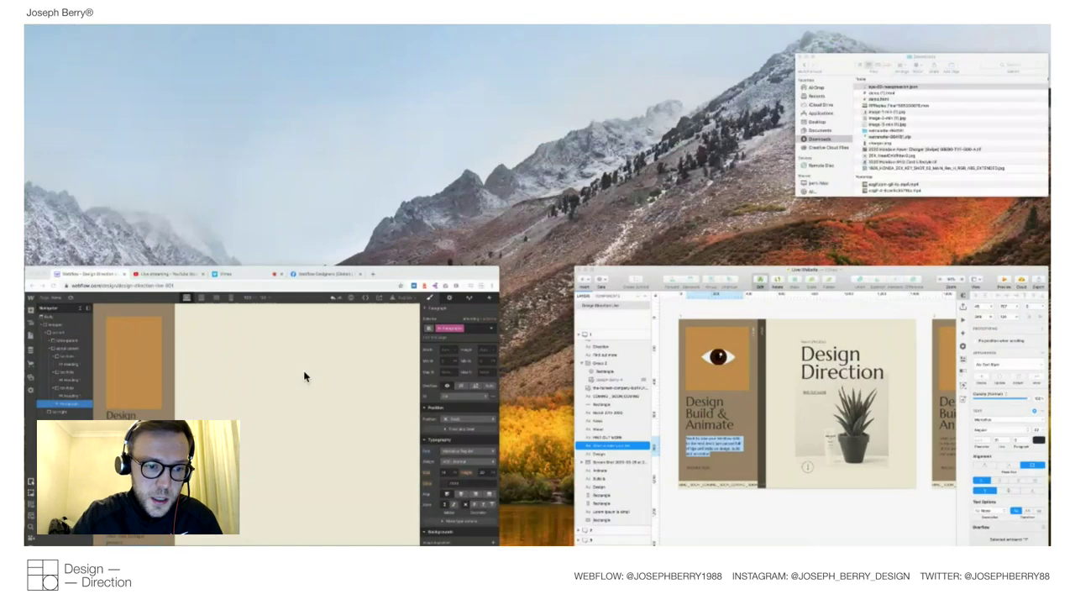
# Back in Webflow, replace the placeholder text of the about paragraph with the copied text.
pyautogui.click(293, 451)
pyautogui.doubleClick(243, 451)
pyautogui.hotkey('ctrl', 'v')
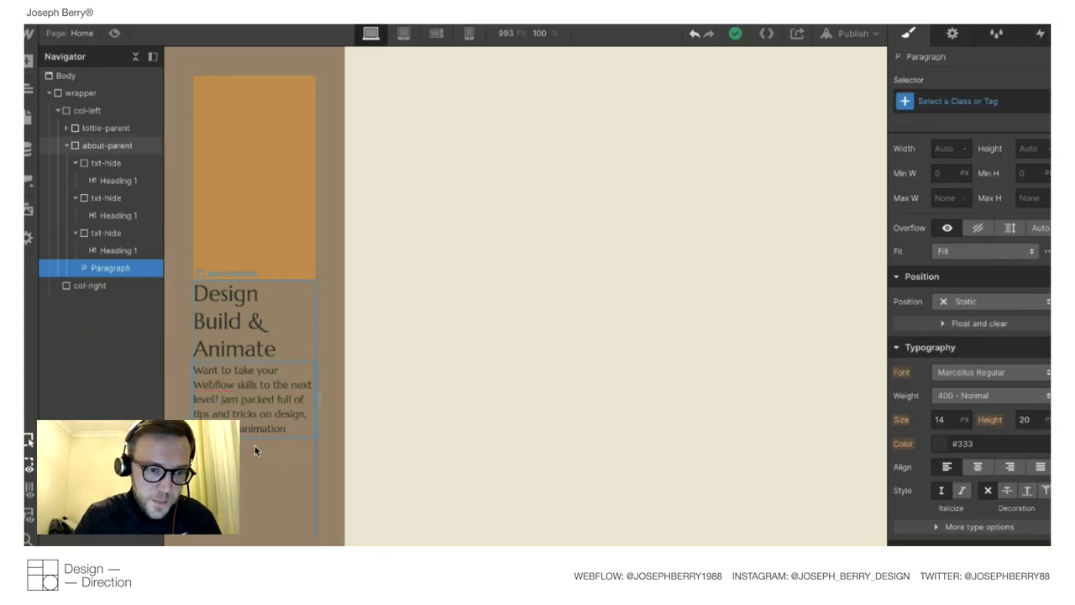
pyautogui.click(238, 370)
pyautogui.click(238, 401)
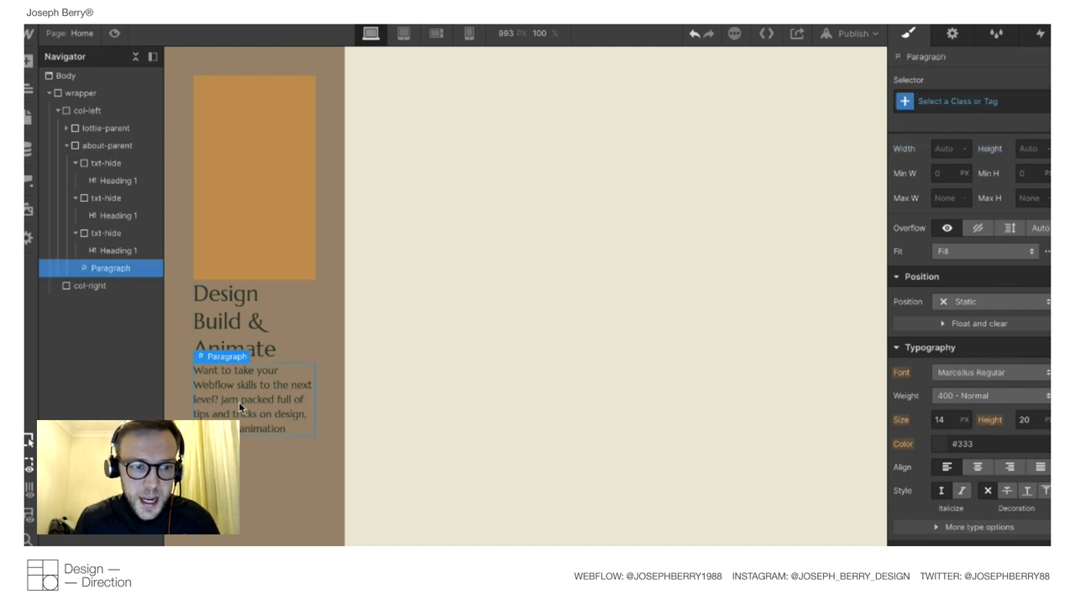
# Set the top margin of the All Paragraphs tag to 30 px.
pyautogui.click(974, 101)
pyautogui.click(922, 180)
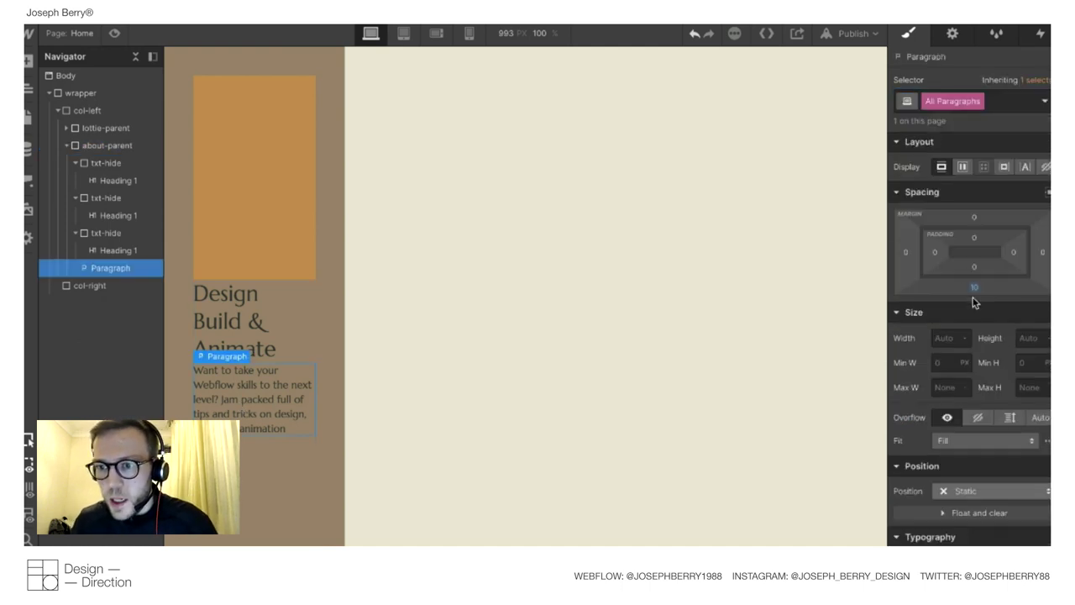
pyautogui.click(973, 217)
pyautogui.write('20')
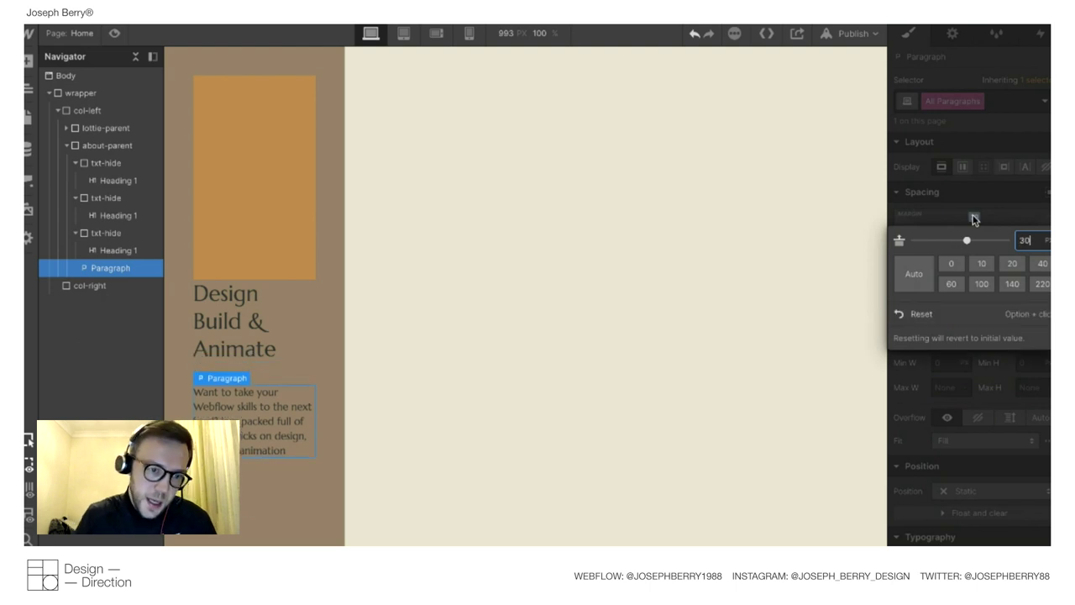
# Preview the page and compare the spacing of the about heading and paragraph with the first artboard in Sketch.
pyautogui.click(115, 34)
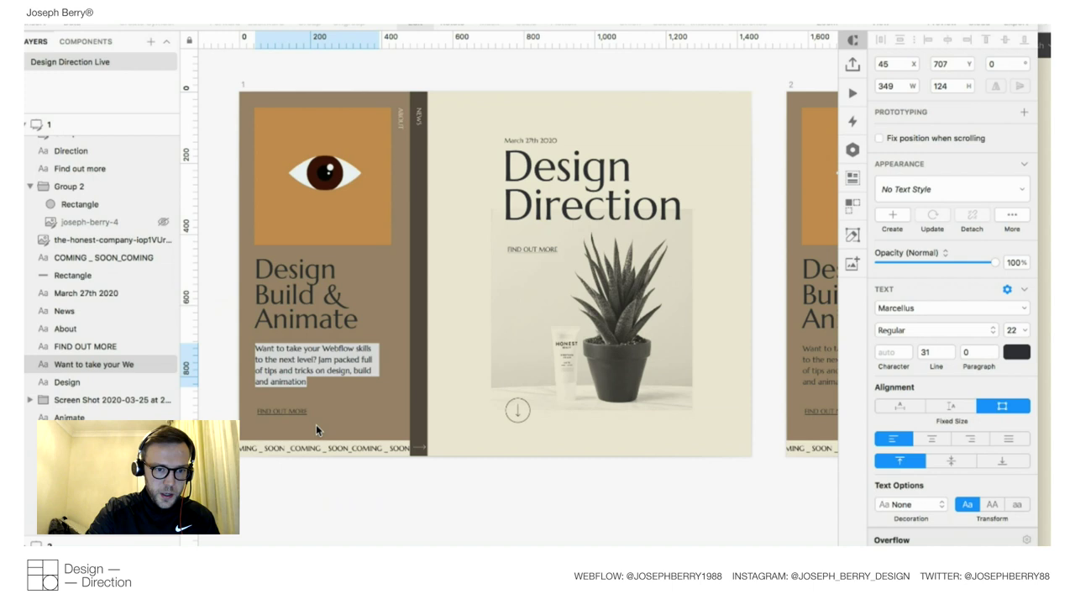
pyautogui.click(154, 445)
pyautogui.hotkey('shift', 'Up')
pyautogui.hotkey('shift', 'Up')
pyautogui.hotkey('shift', 'Up')
pyautogui.moveTo(299, 357); pyautogui.dragTo(299, 357)
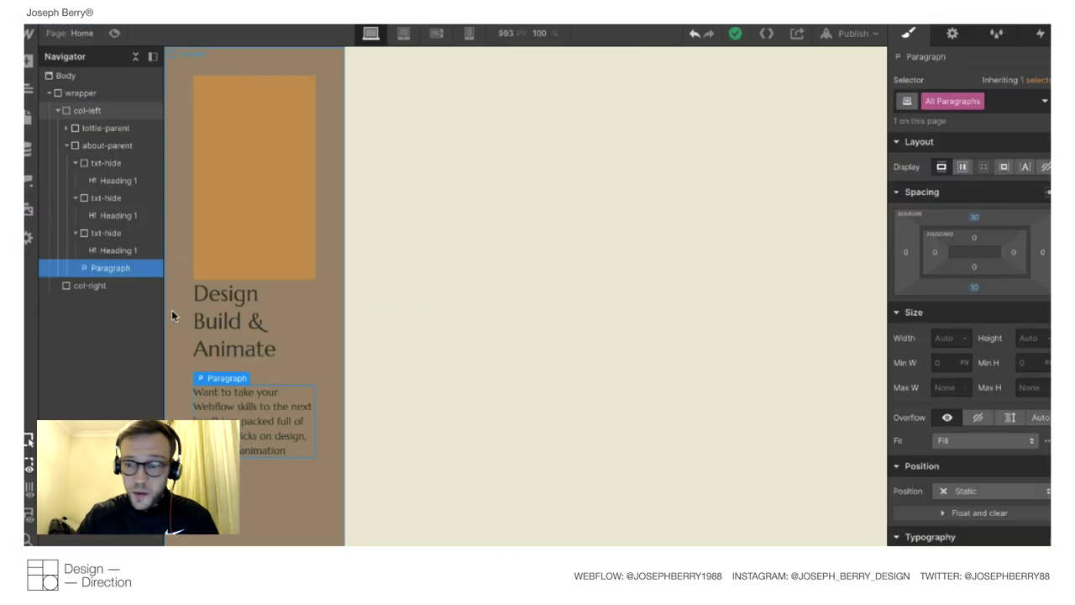
# Back in Webflow, set the top margin of the All Paragraphs tag to 20 px and preview the page.
pyautogui.click(974, 218)
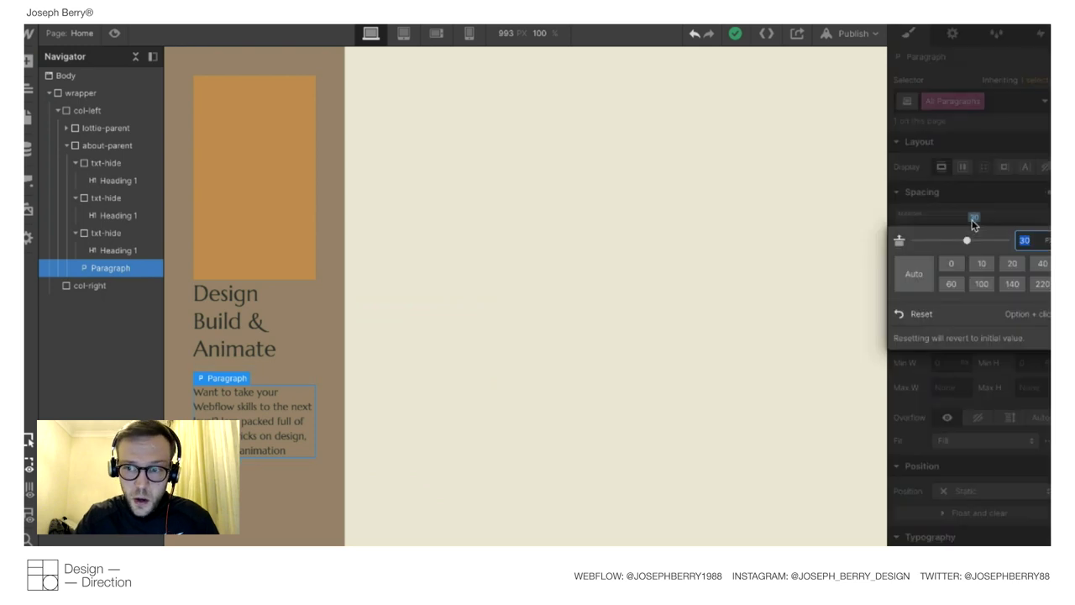
pyautogui.write('20')
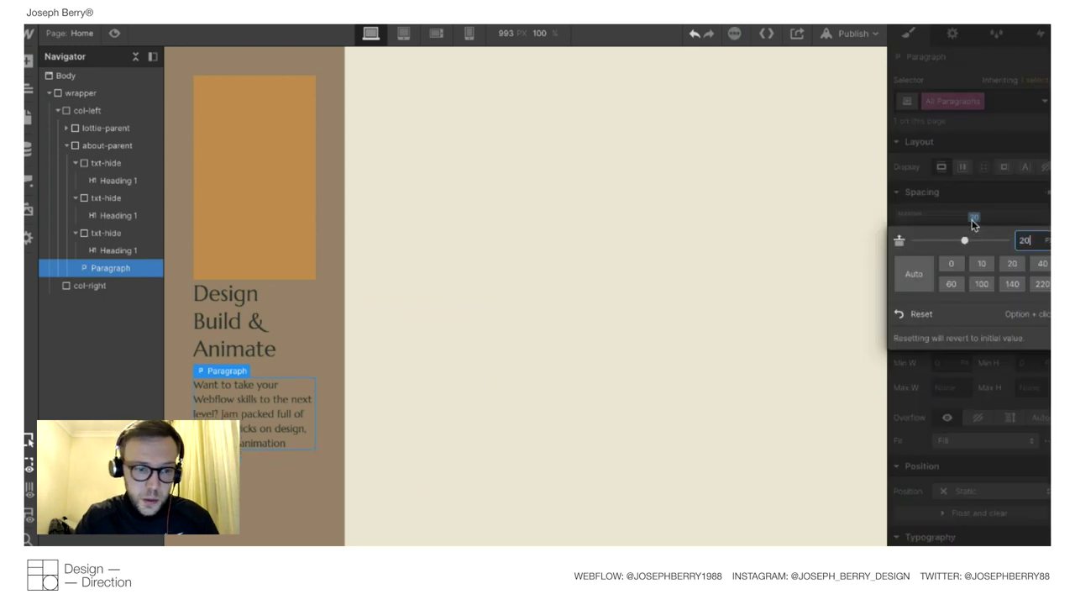
pyautogui.click(118, 34)
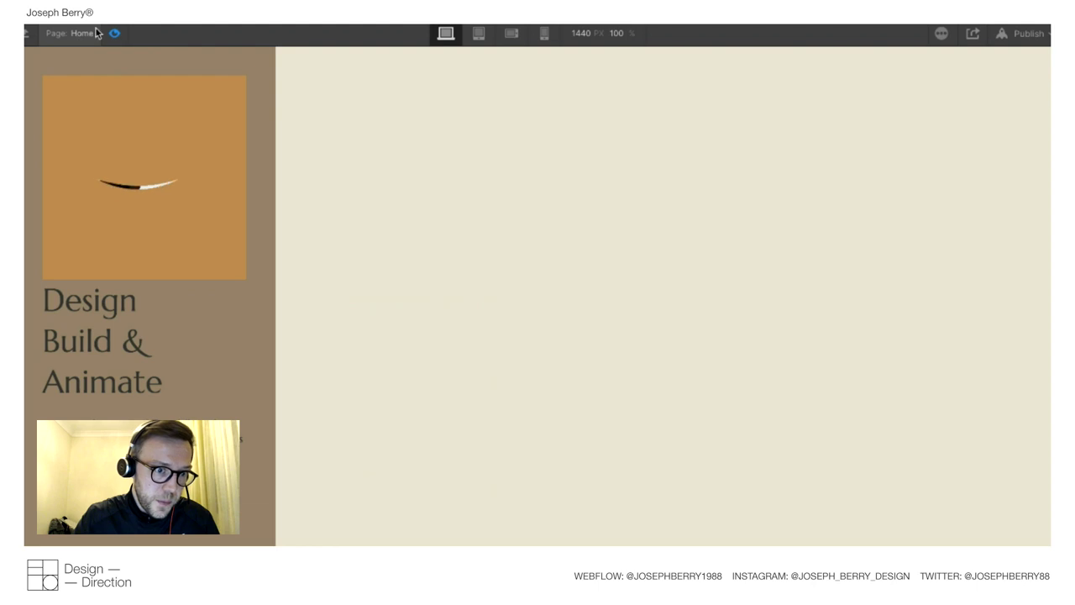
pyautogui.click(116, 33)
pyautogui.click(246, 331)
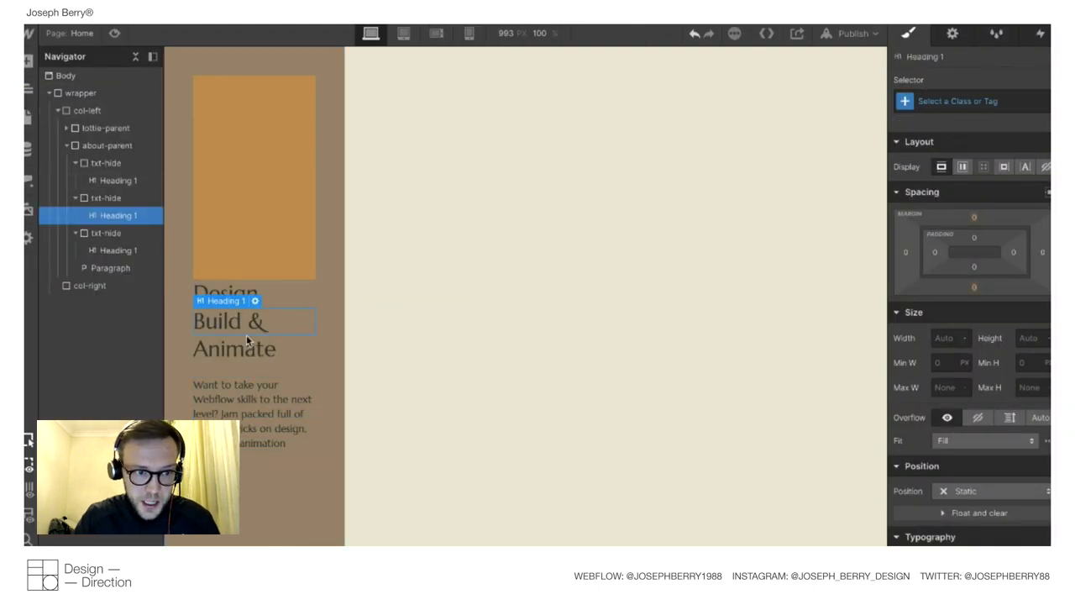
pyautogui.click(958, 100)
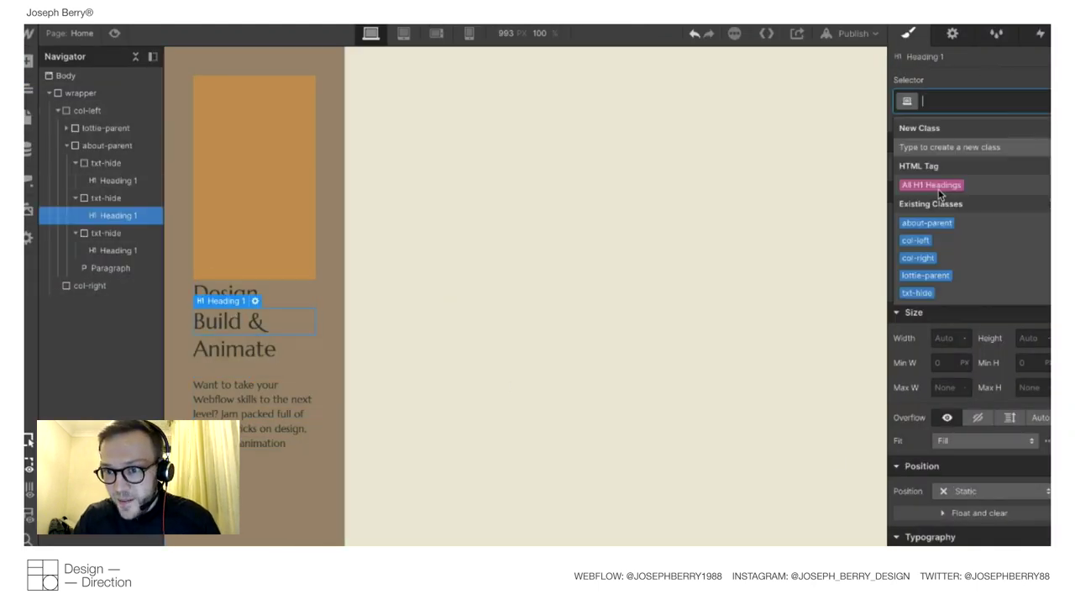
pyautogui.click(930, 224)
pyautogui.press('BackSpace')
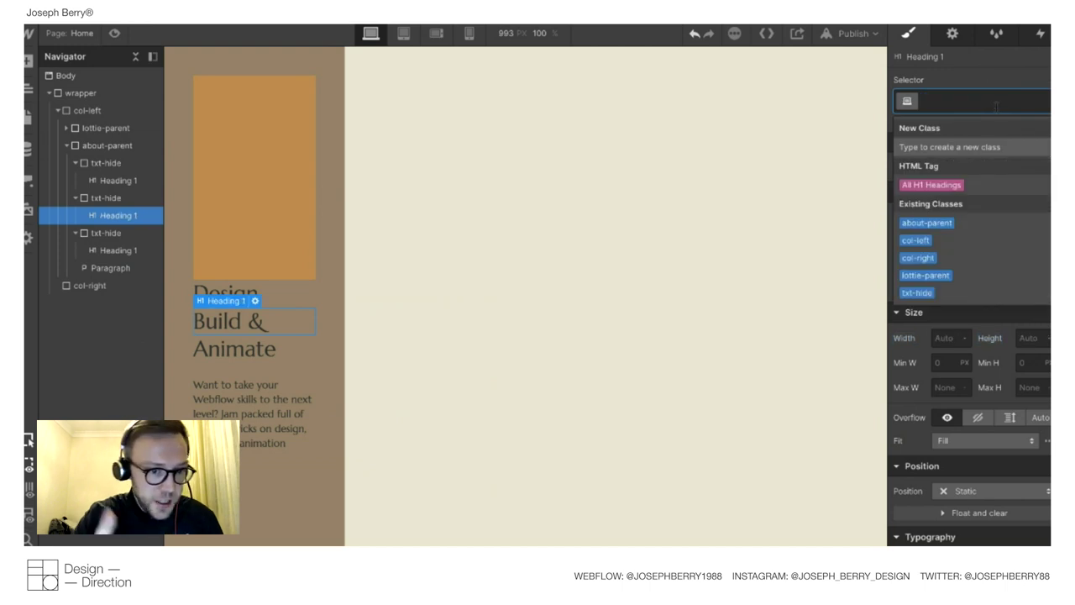
pyautogui.press('Escape')
# Add a text link below the paragraph in the about-parent block, taking its wording from the FIND OUT MORE text in Sketch.
pyautogui.click(106, 145)
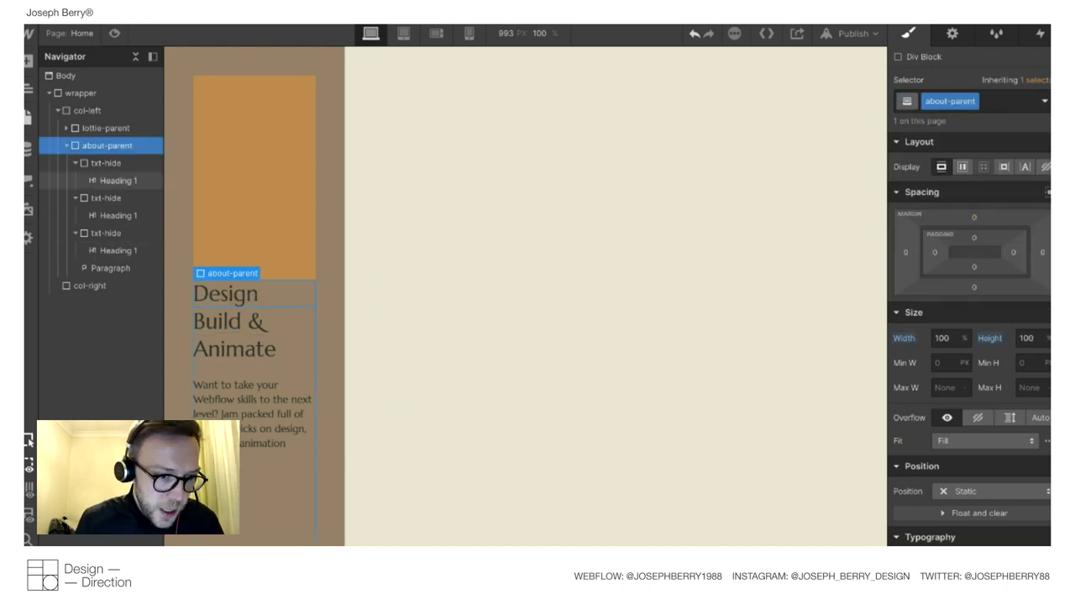
pyautogui.press('a')
pyautogui.moveTo(73, 383); pyautogui.dragTo(261, 453)
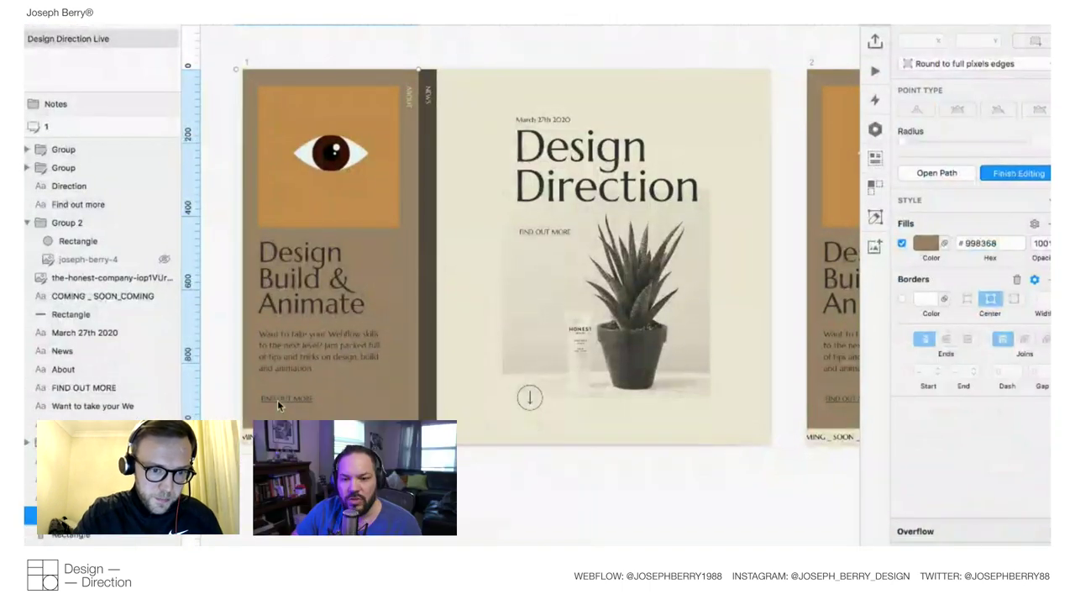
pyautogui.press('Escape')
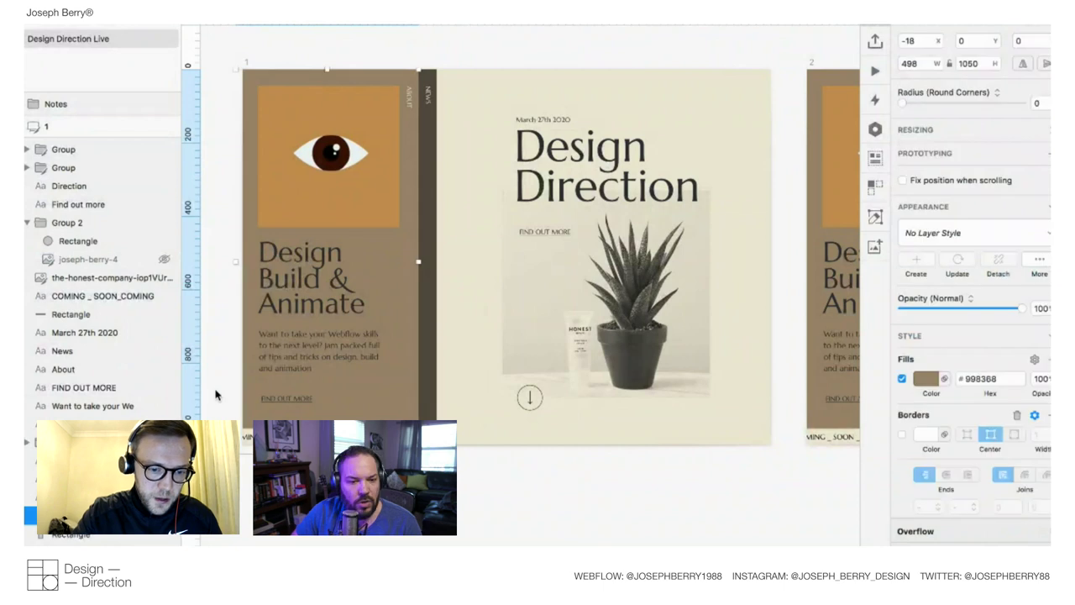
pyautogui.click(284, 399)
pyautogui.hotkey('ctrl', 'Up')
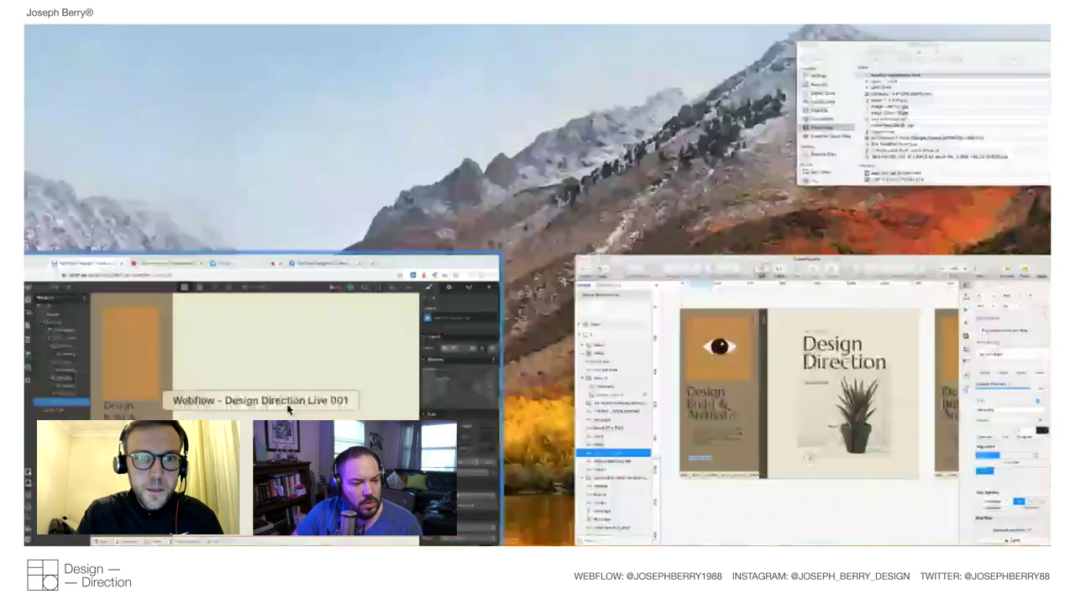
pyautogui.click(303, 353)
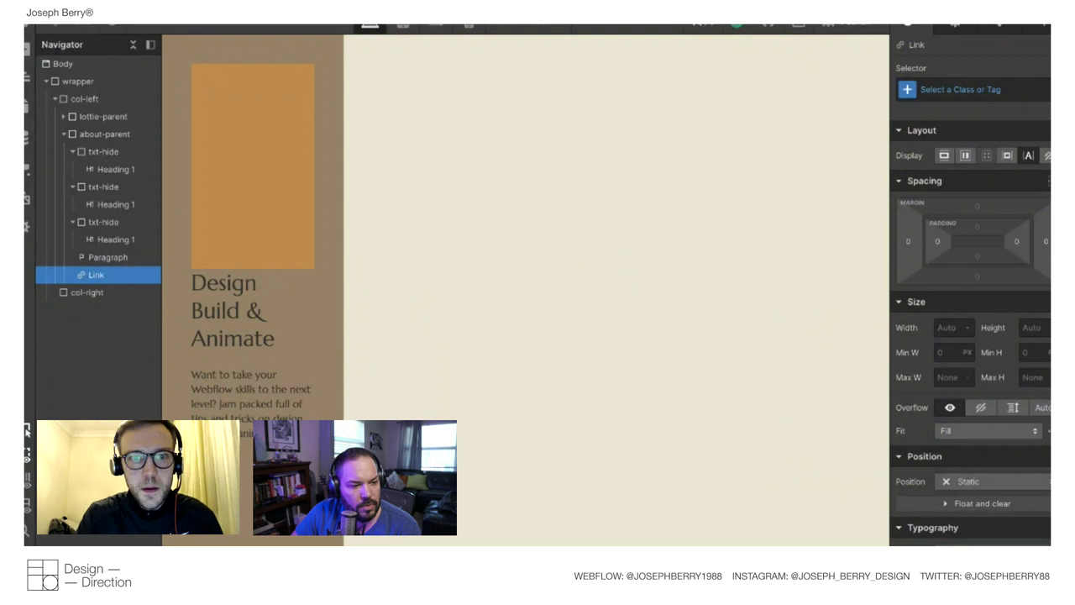
# Check the Vimeo live stream page and return to Webflow, selecting the new link below the about paragraph.
pyautogui.press('super+Tab')
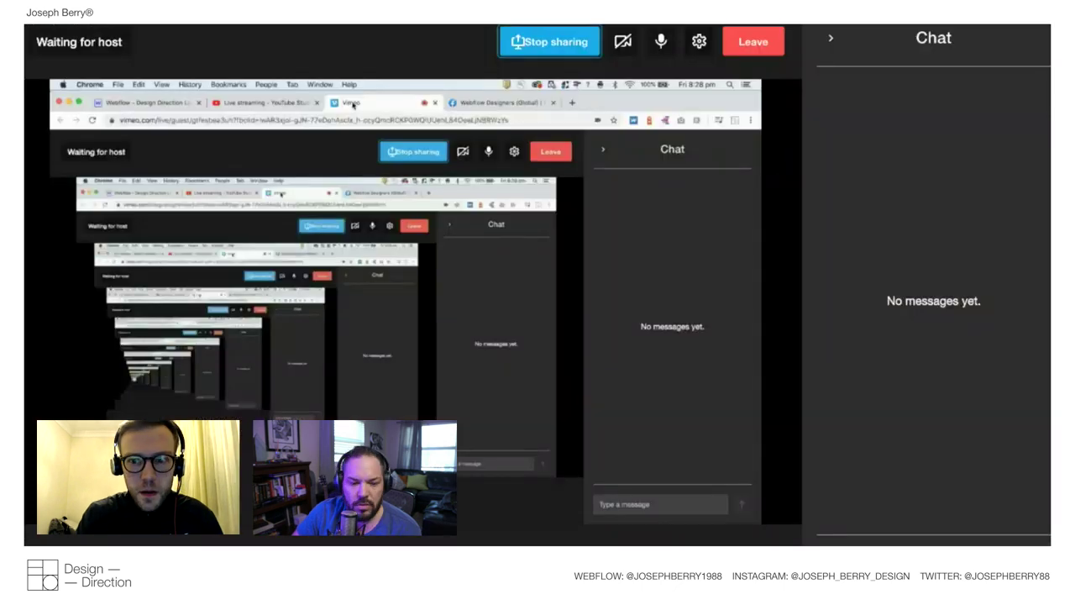
pyautogui.press('super+Tab')
pyautogui.press('super+Tab')
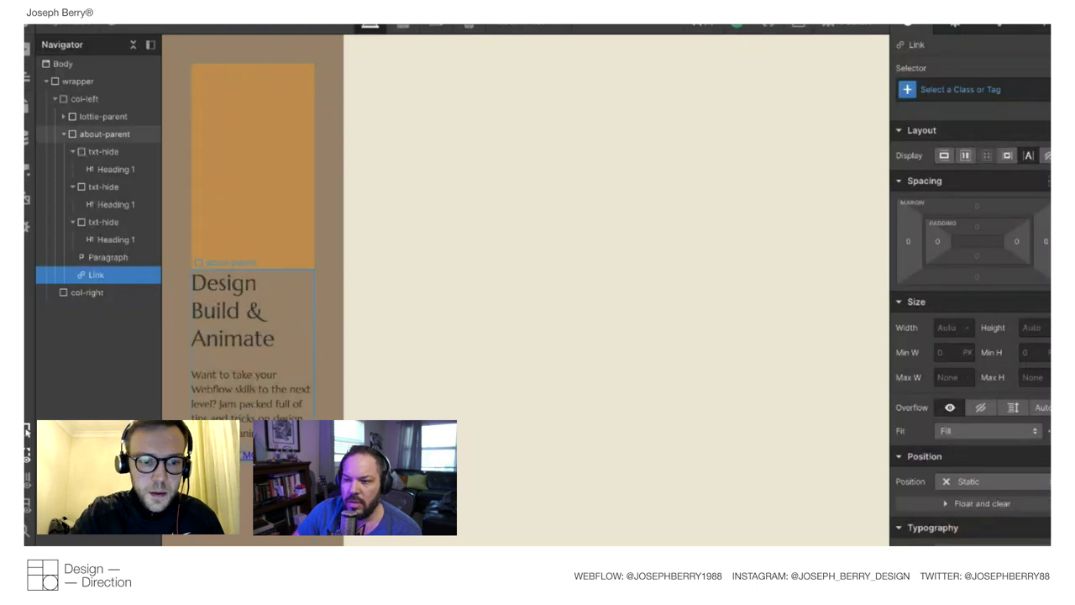
pyautogui.click(228, 345)
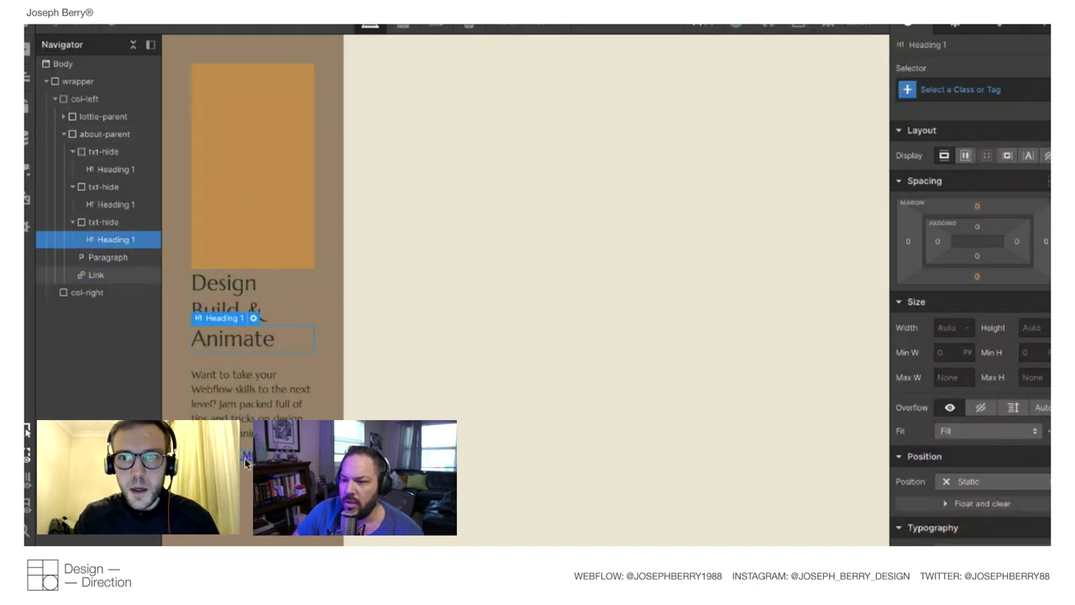
pyautogui.click(246, 459)
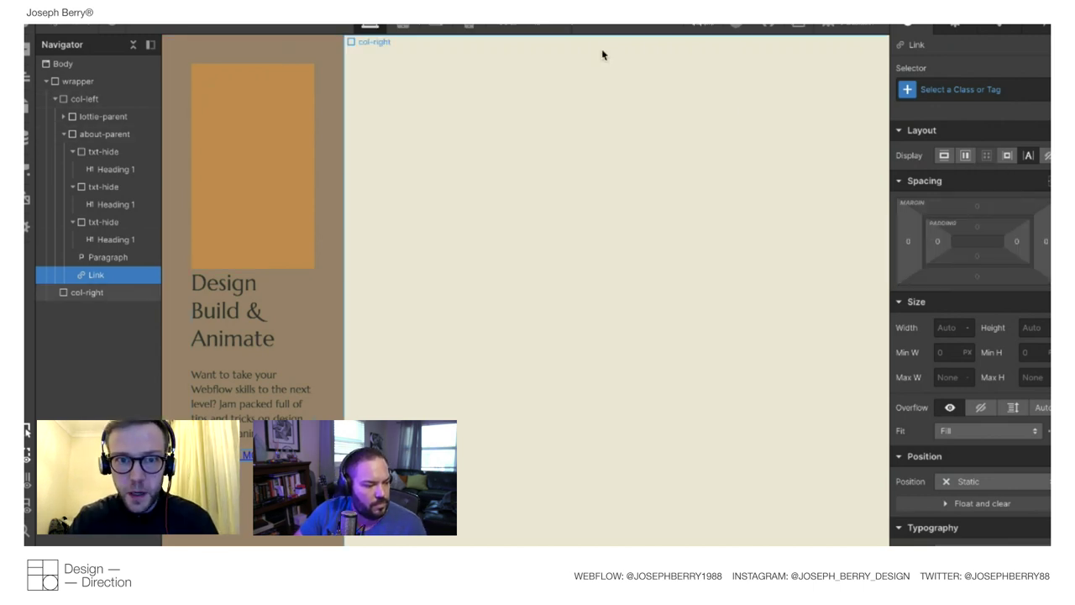
# Switch to the Webflow Designers (Global) group on Facebook and look through the chat messages and notifications.
pyautogui.hotkey('alt', 'Tab')
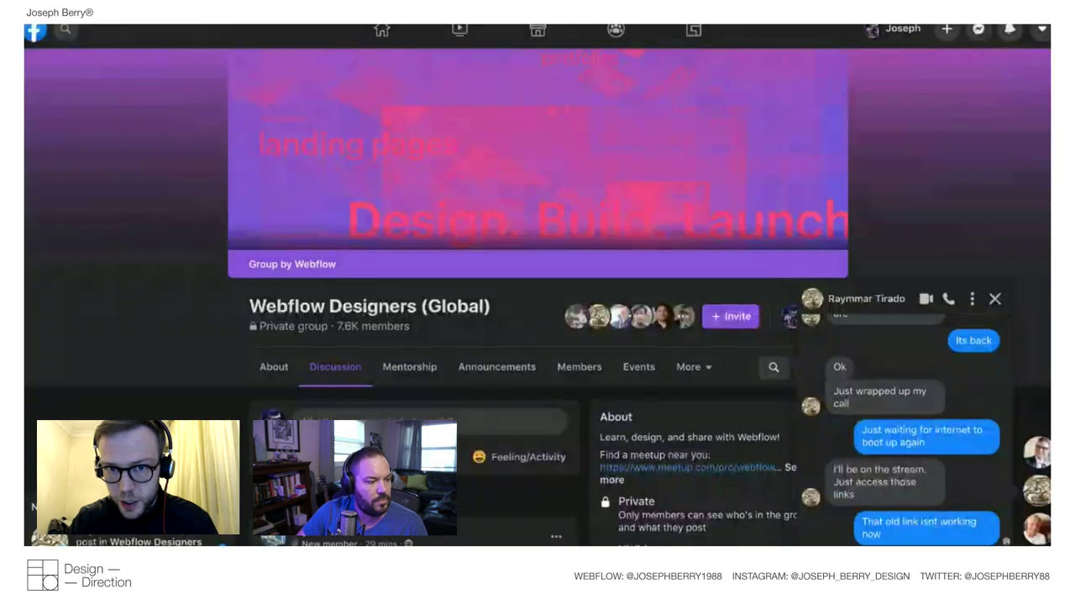
pyautogui.click(420, 102)
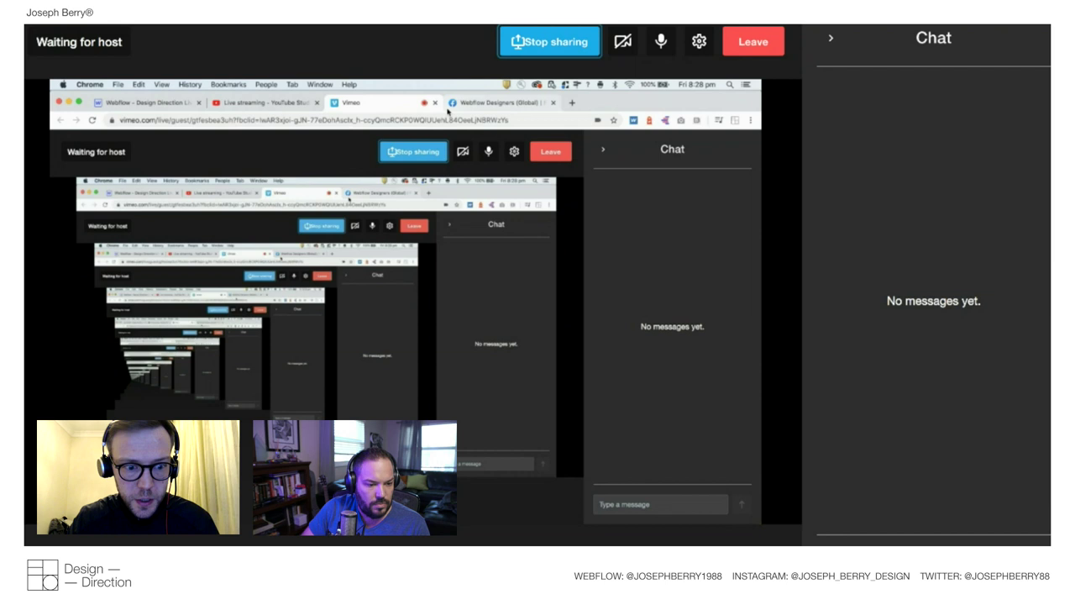
pyautogui.click(450, 103)
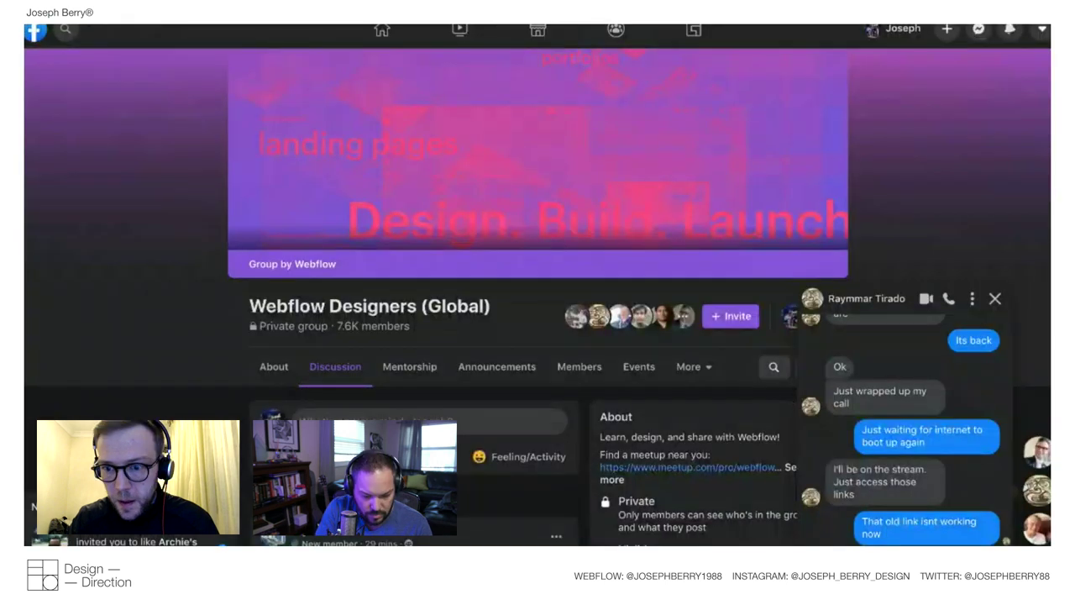
pyautogui.scroll(2, 918, 513)
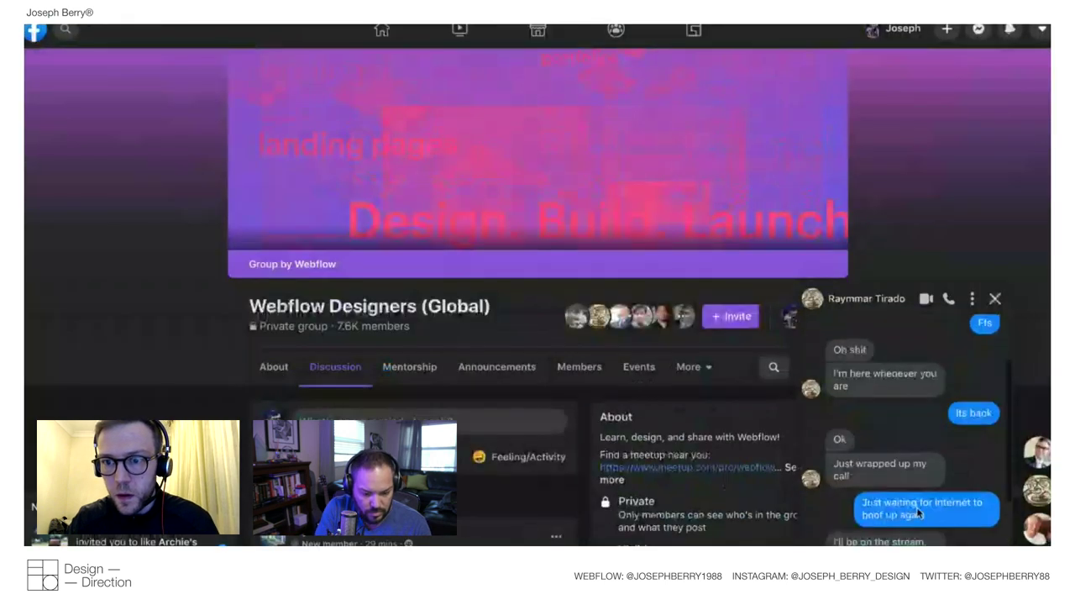
pyautogui.scroll(1, 918, 512)
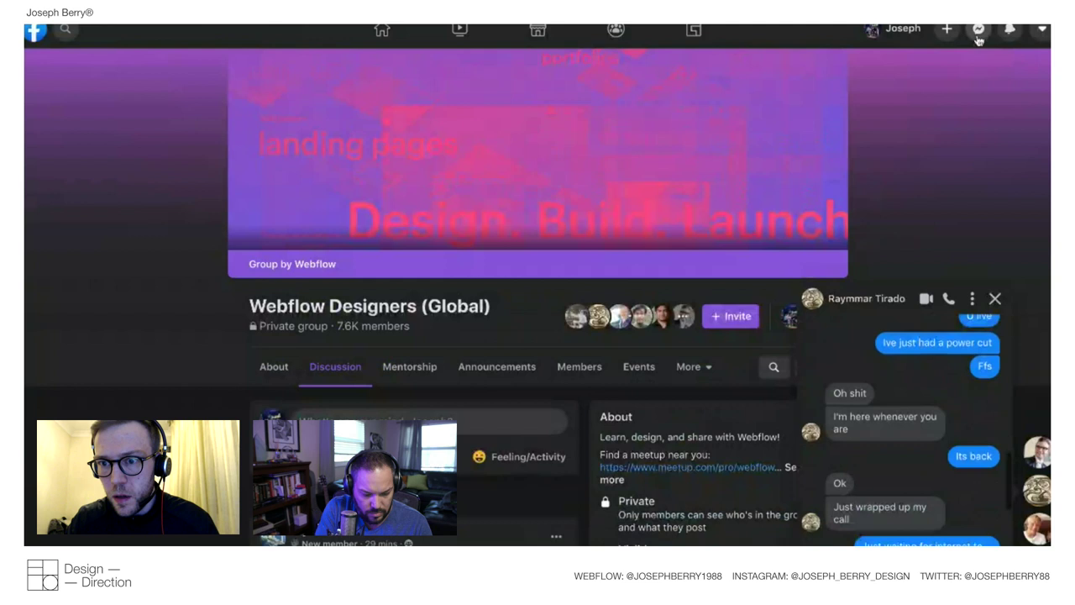
pyautogui.click(1009, 28)
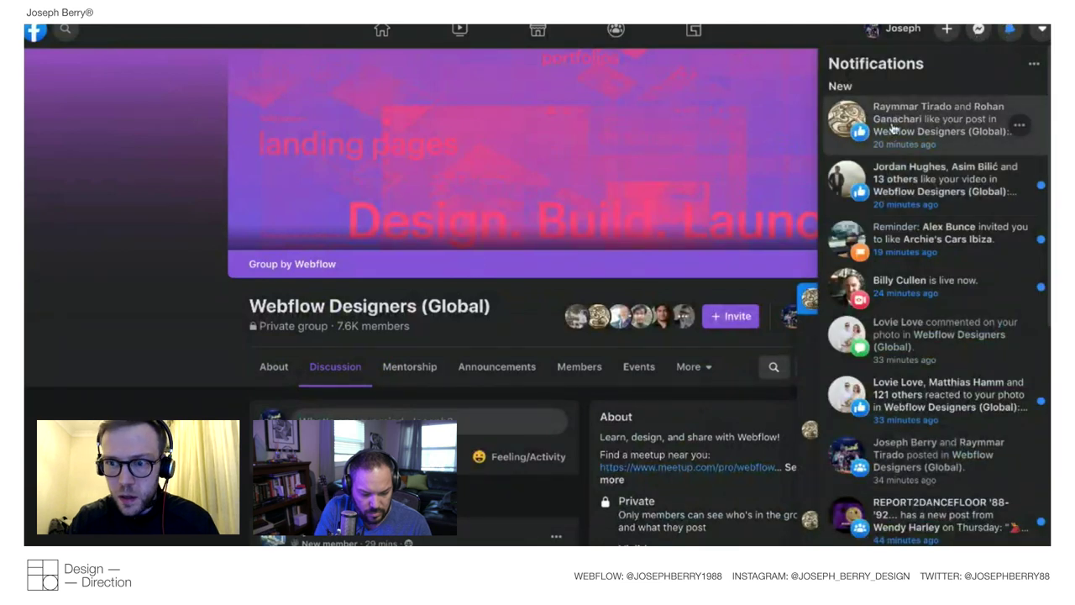
pyautogui.click(893, 126)
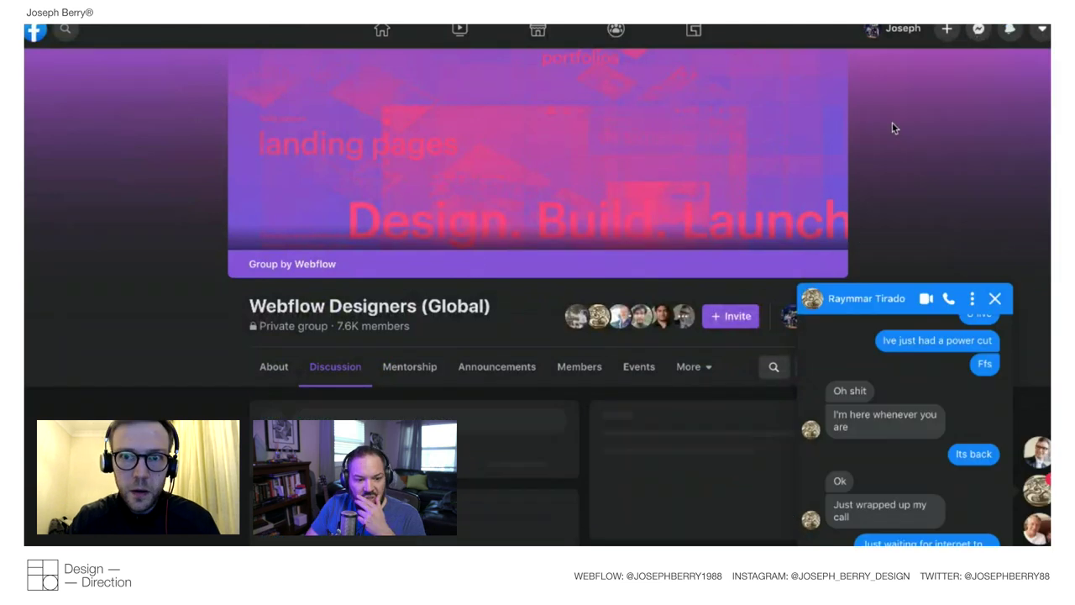
pyautogui.click(978, 29)
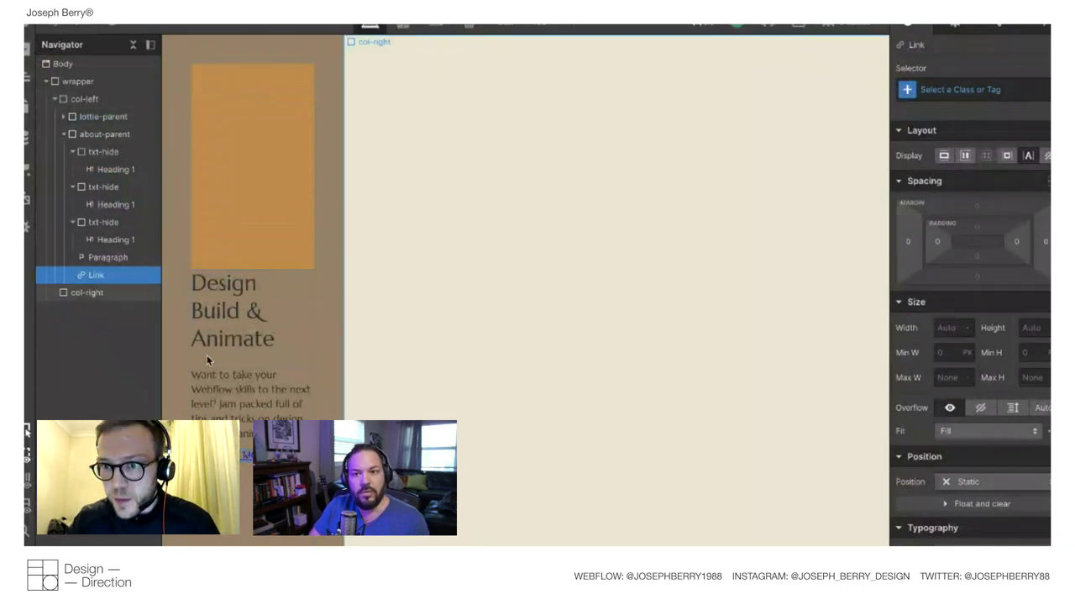
# In Webflow, set the All Links tag to block display with a 40 px top margin and preview the page.
pyautogui.click(943, 89)
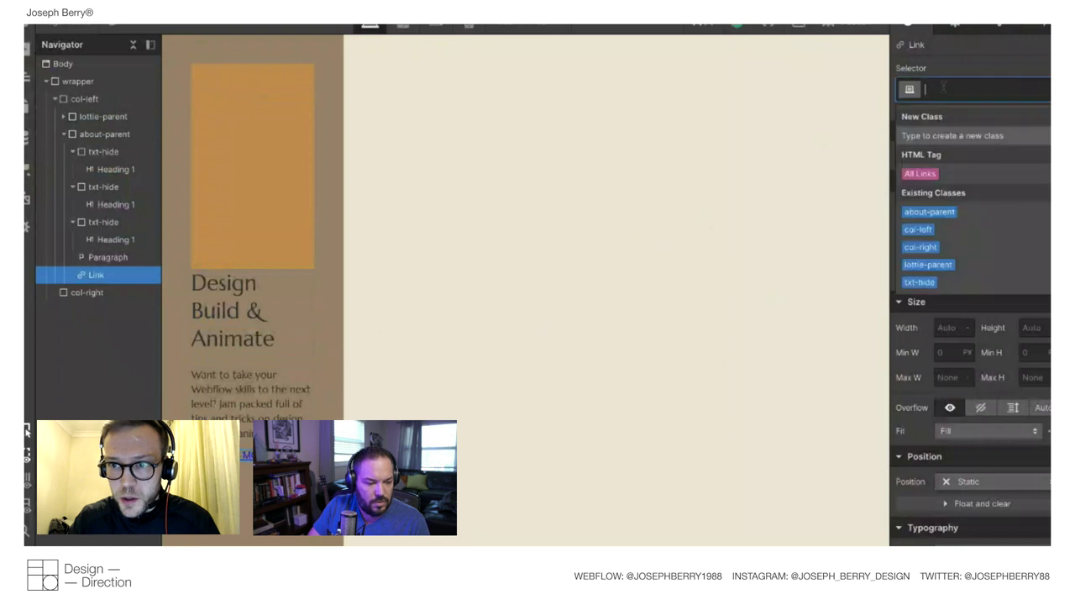
pyautogui.click(921, 173)
pyautogui.click(943, 155)
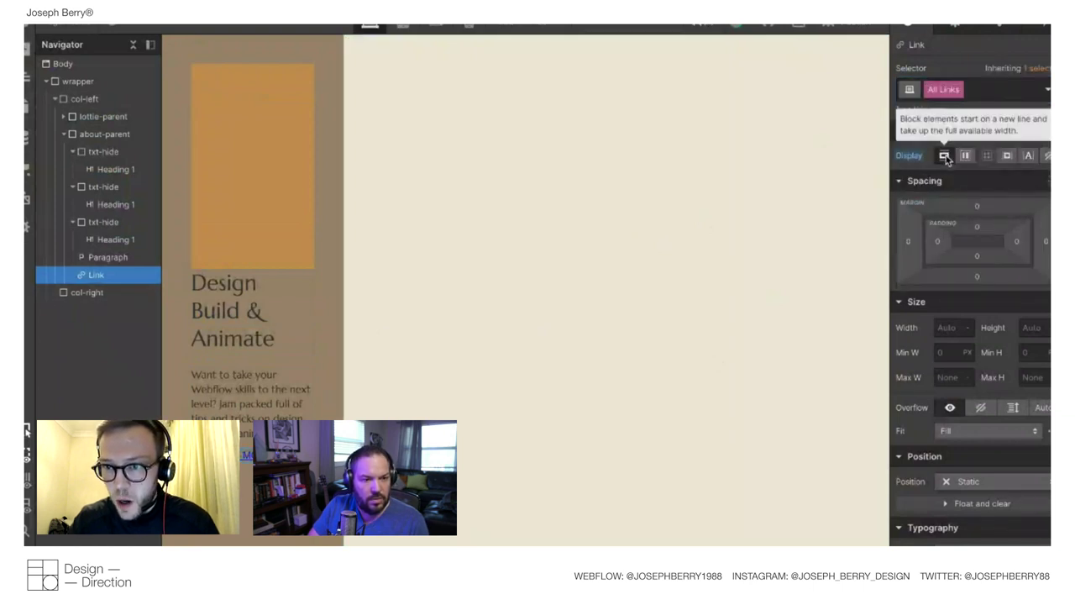
pyautogui.click(977, 205)
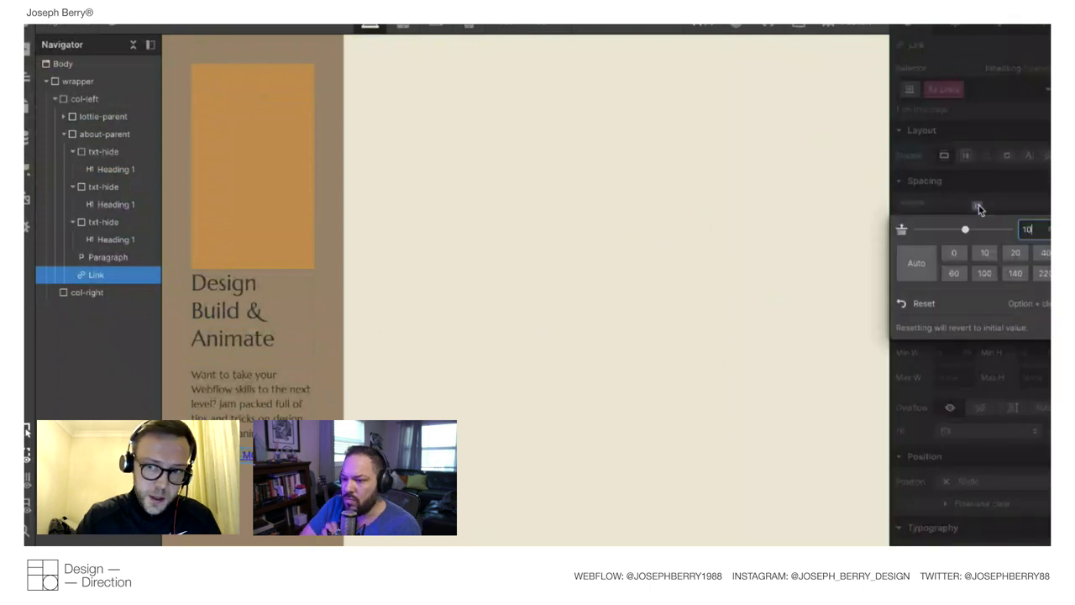
pyautogui.write('40')
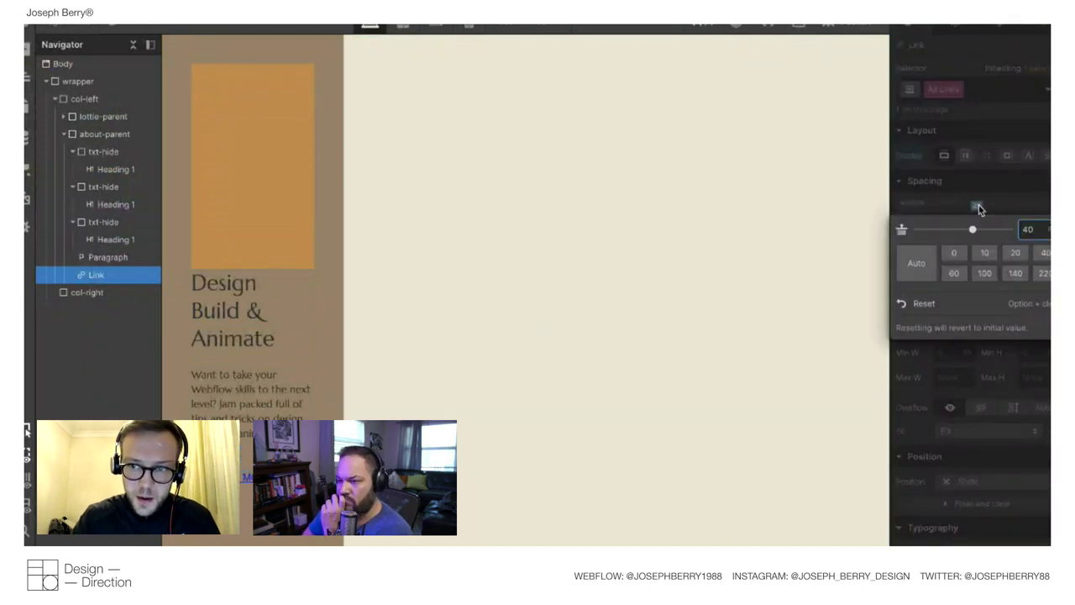
pyautogui.click(199, 347)
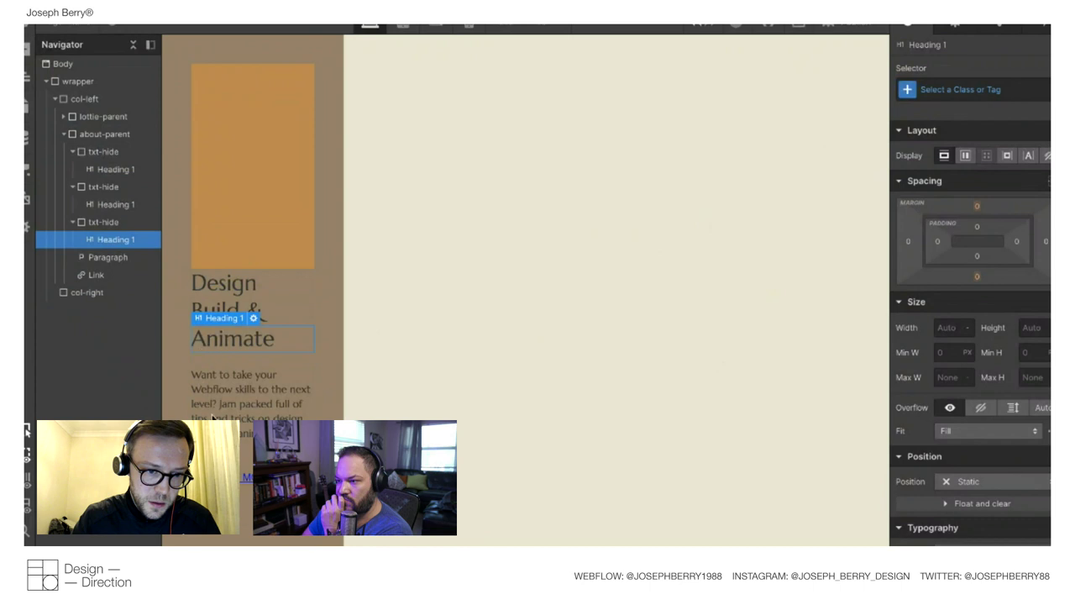
pyautogui.click(115, 27)
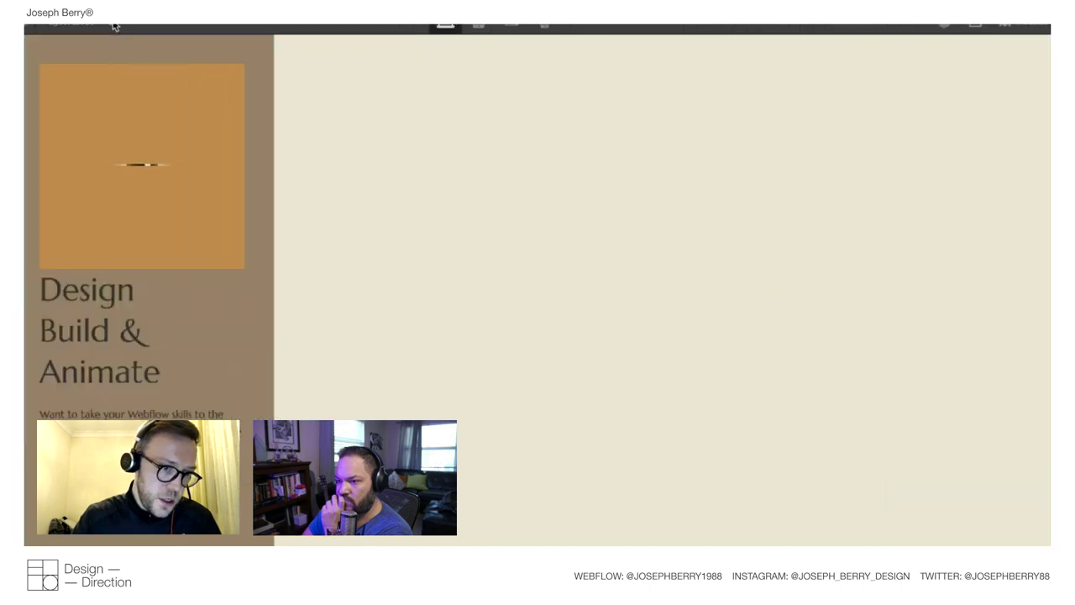
pyautogui.click(115, 27)
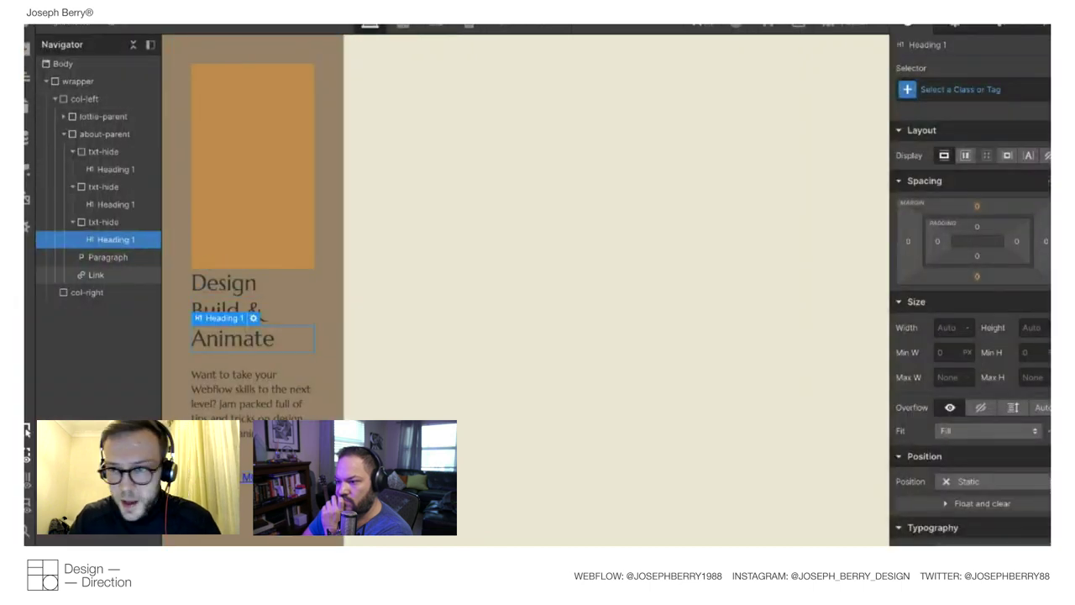
# Style the All Links tag of the link below the paragraph with the text colour #333333.
pyautogui.click(96, 275)
pyautogui.click(958, 89)
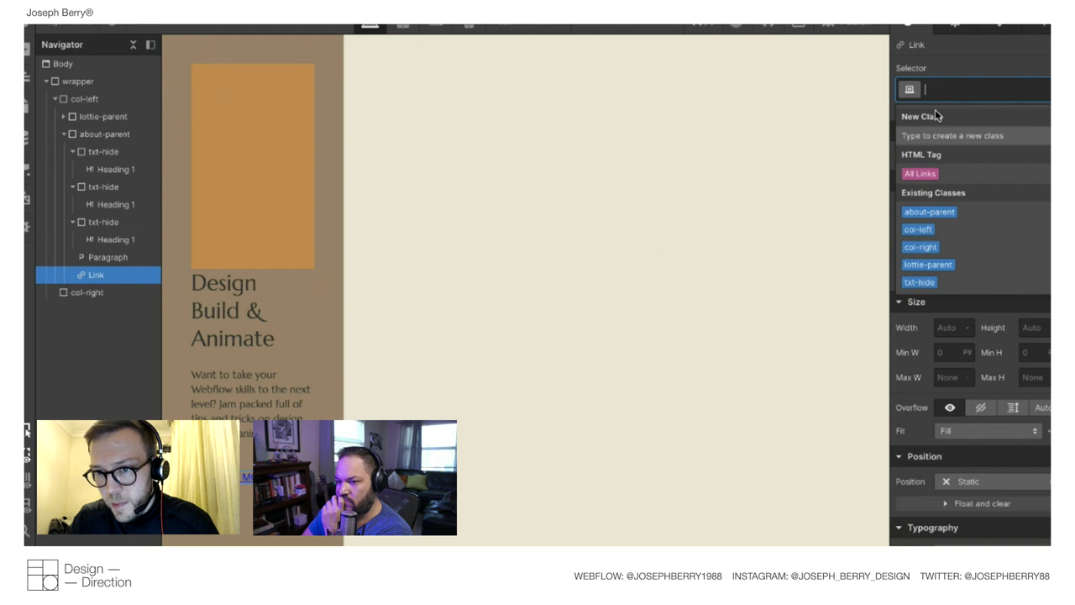
pyautogui.click(933, 168)
pyautogui.scroll(-5, 990, 304)
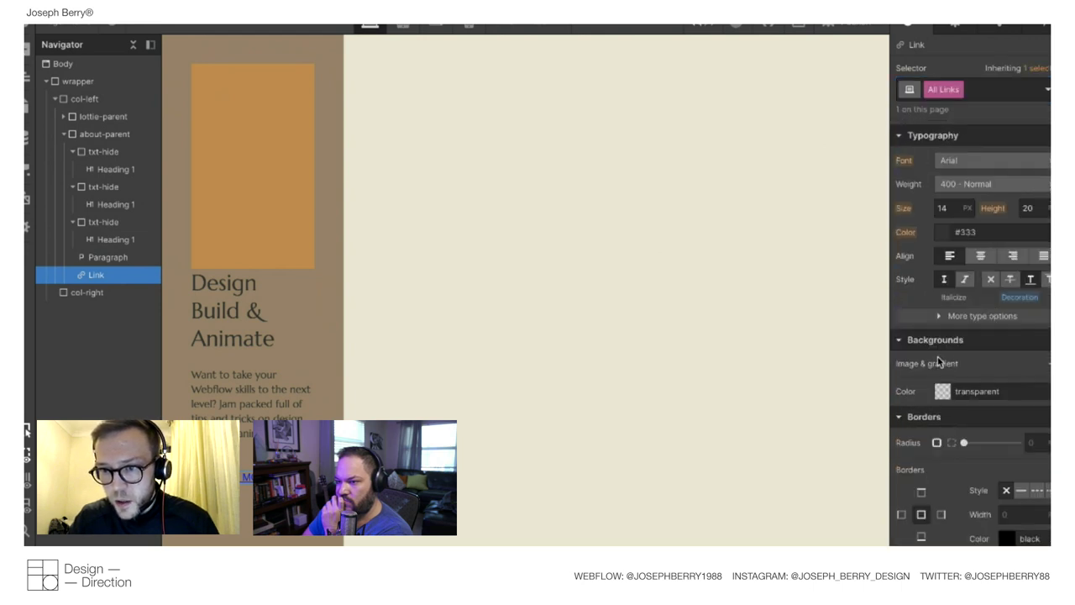
pyautogui.click(941, 233)
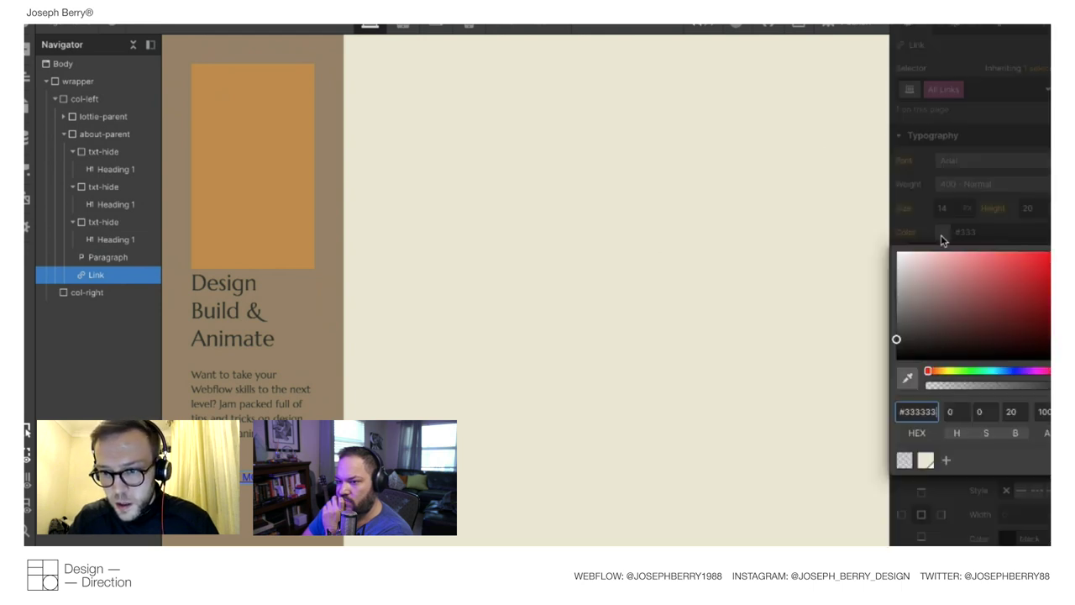
pyautogui.click(894, 338)
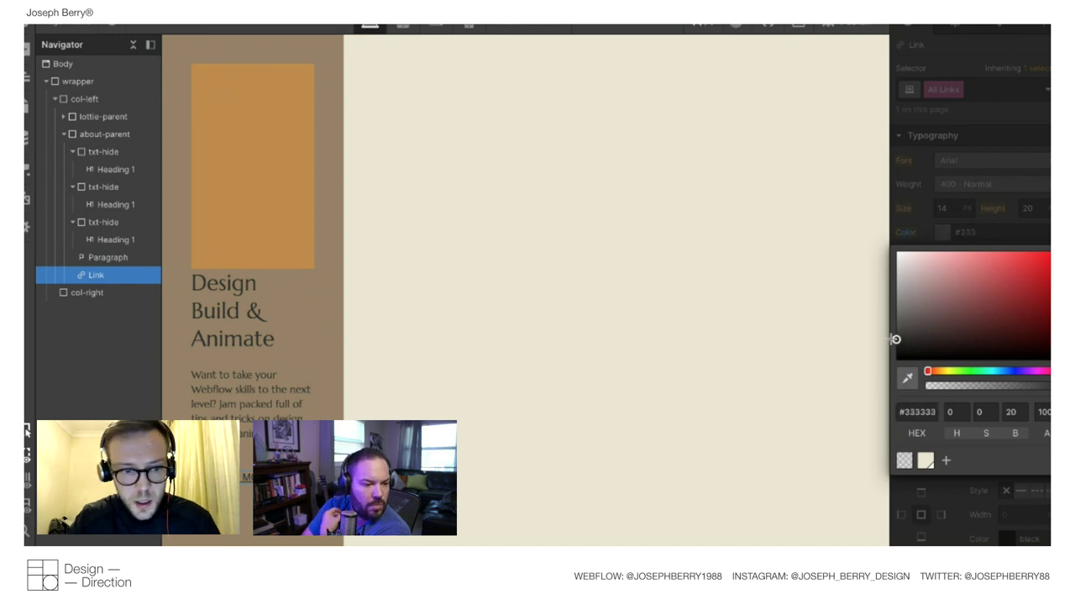
pyautogui.click(938, 232)
# Set the All Links font to Marcellus Regular with a 400 - Normal weight.
pyautogui.click(932, 161)
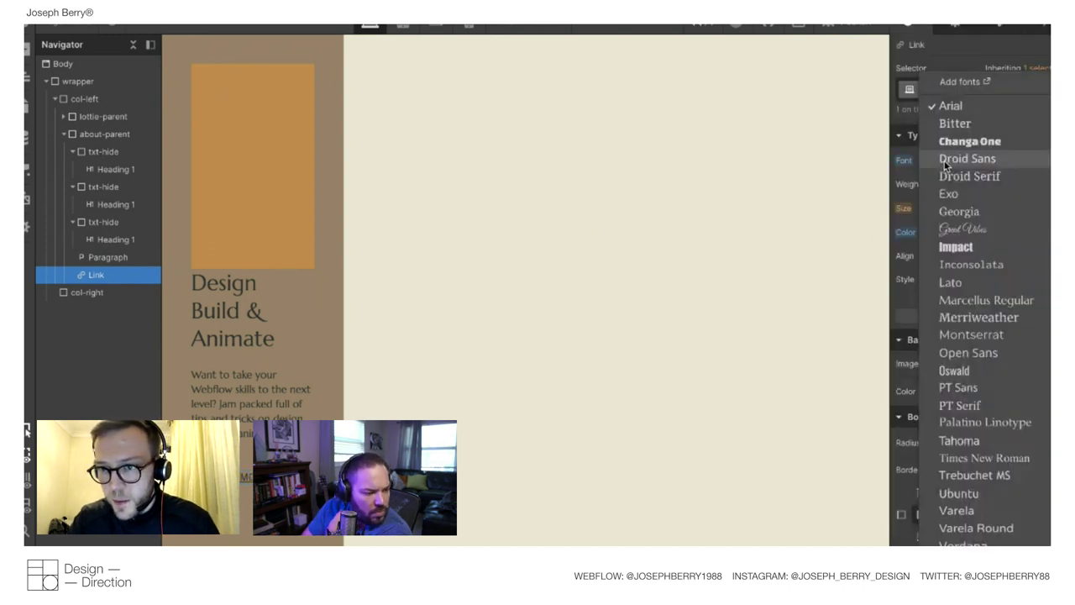
pyautogui.click(976, 316)
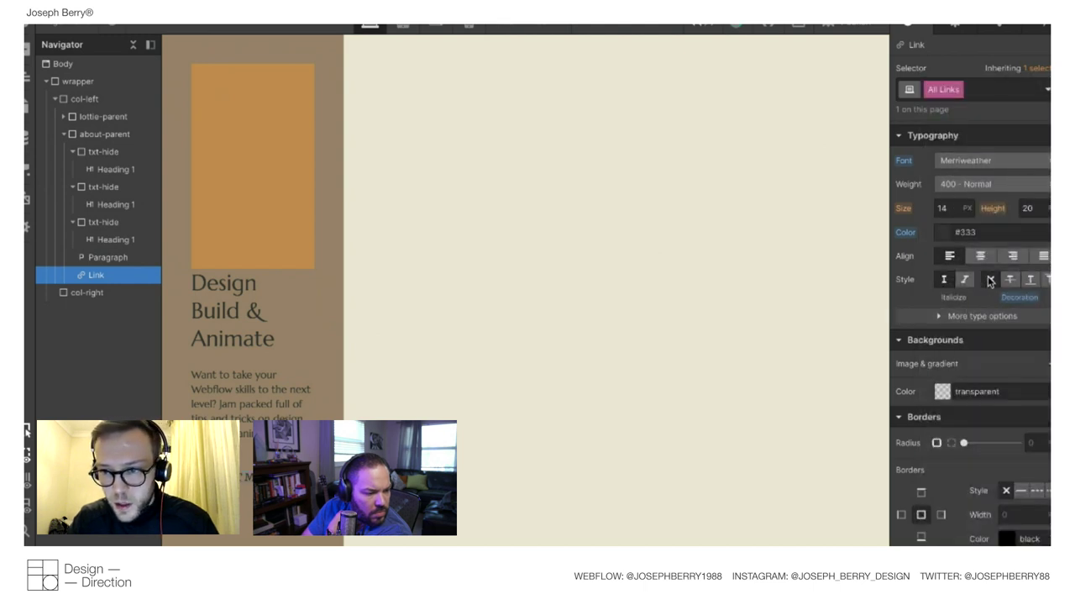
pyautogui.click(949, 322)
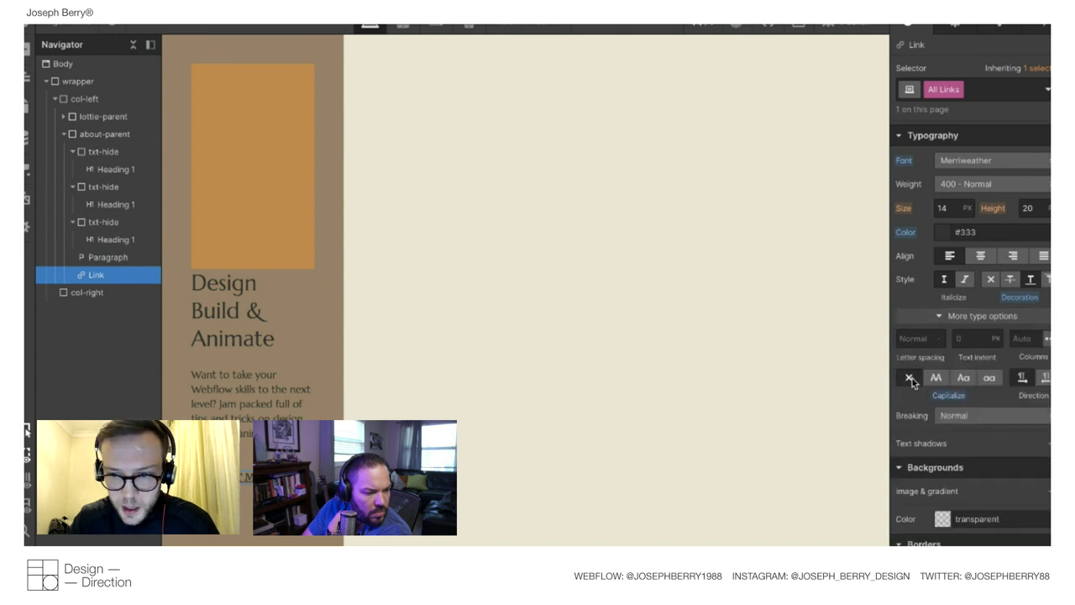
pyautogui.click(959, 186)
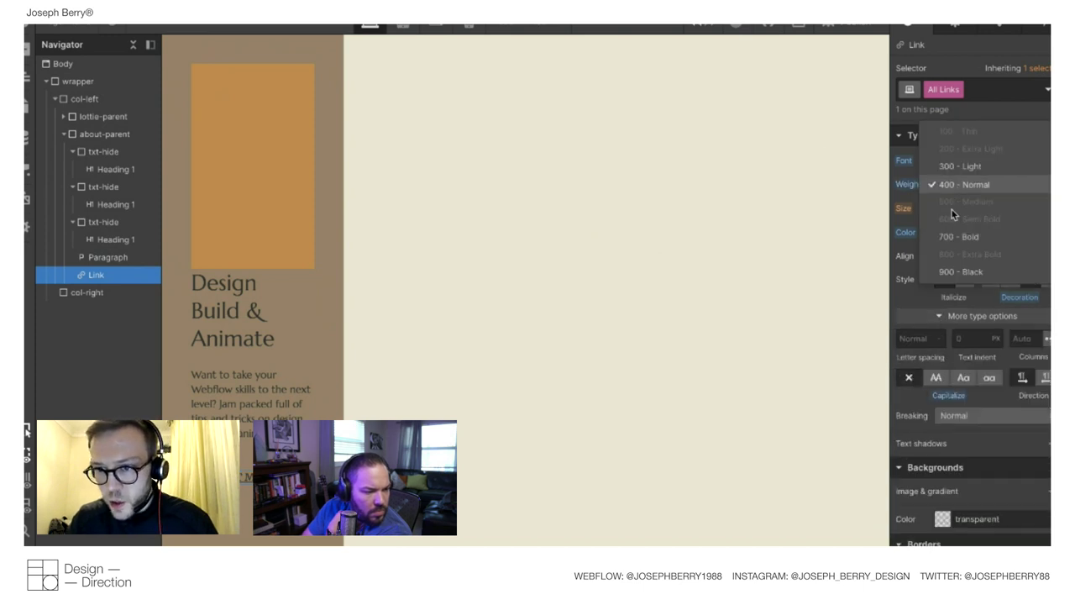
pyautogui.click(947, 183)
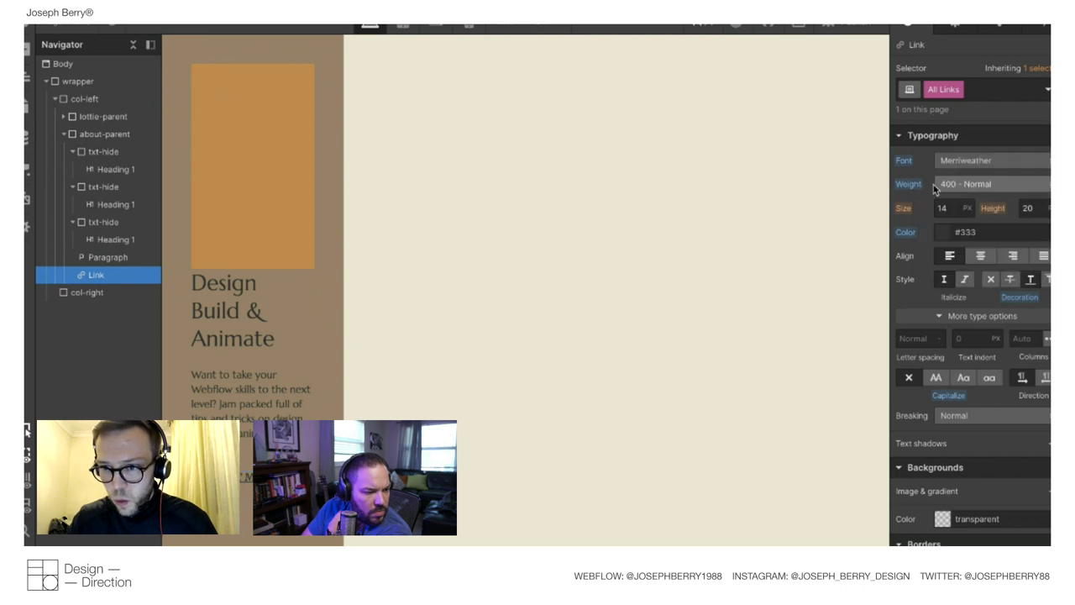
pyautogui.click(966, 160)
pyautogui.click(964, 237)
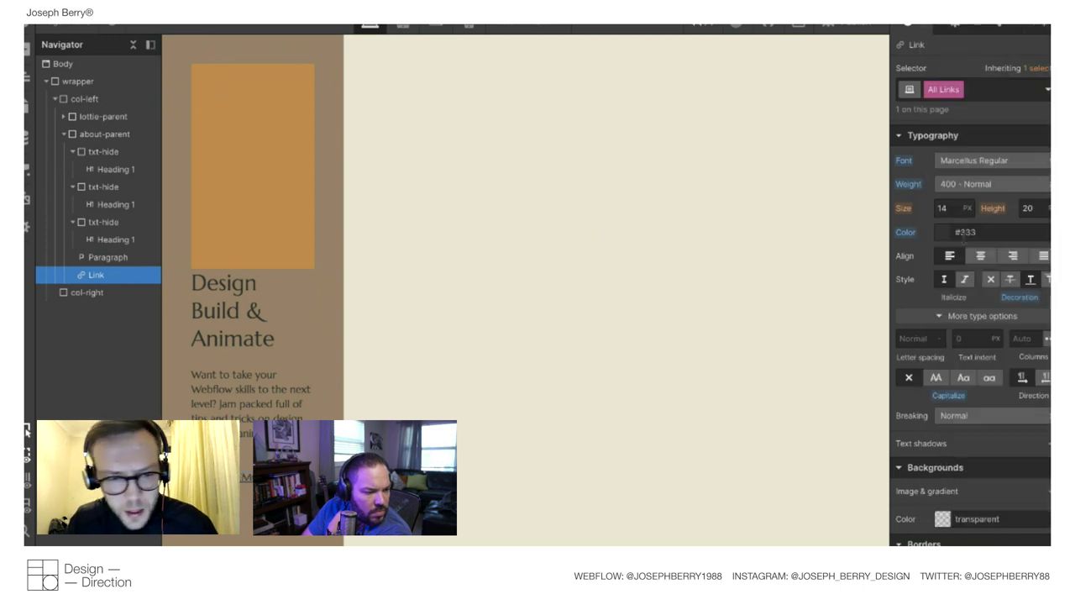
pyautogui.click(953, 183)
pyautogui.click(915, 183)
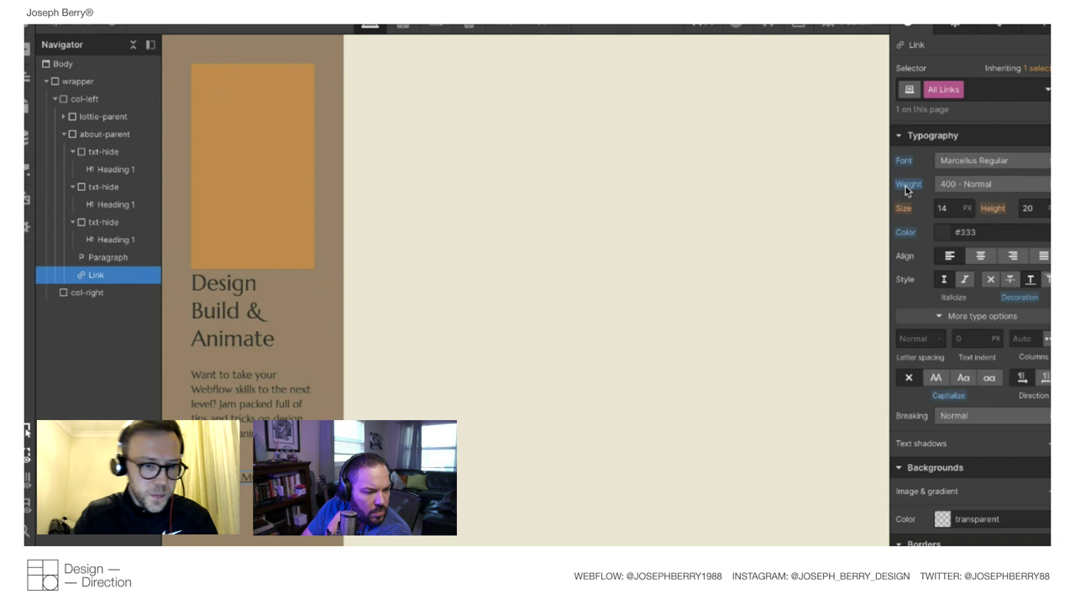
# Set the about-parent block's top padding to 40 px to match col-left's padding, and preview the page.
pyautogui.click(283, 363)
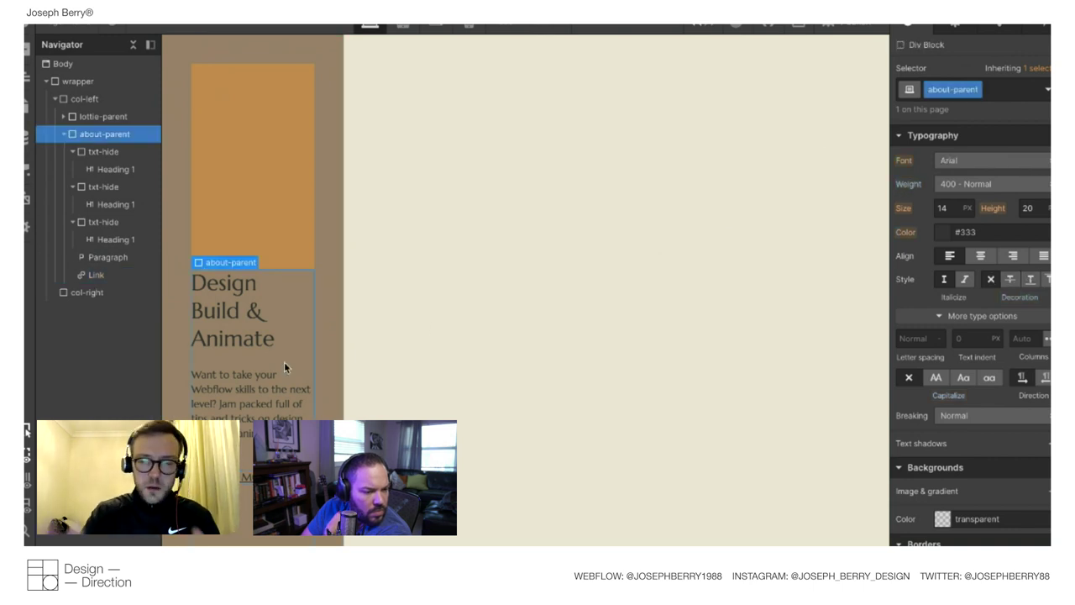
pyautogui.scroll(5, 966, 168)
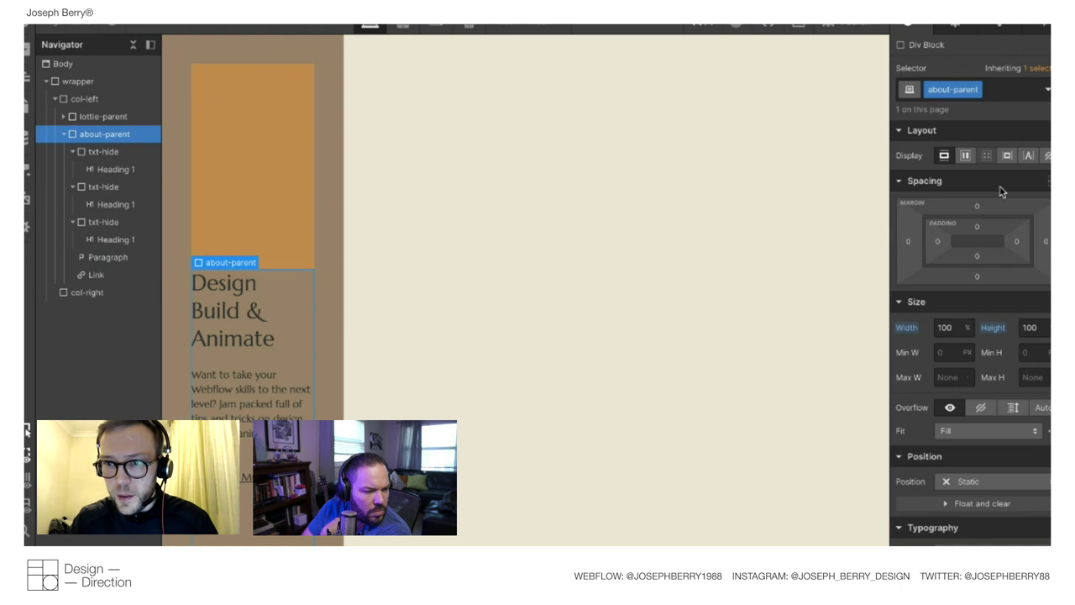
pyautogui.click(976, 231)
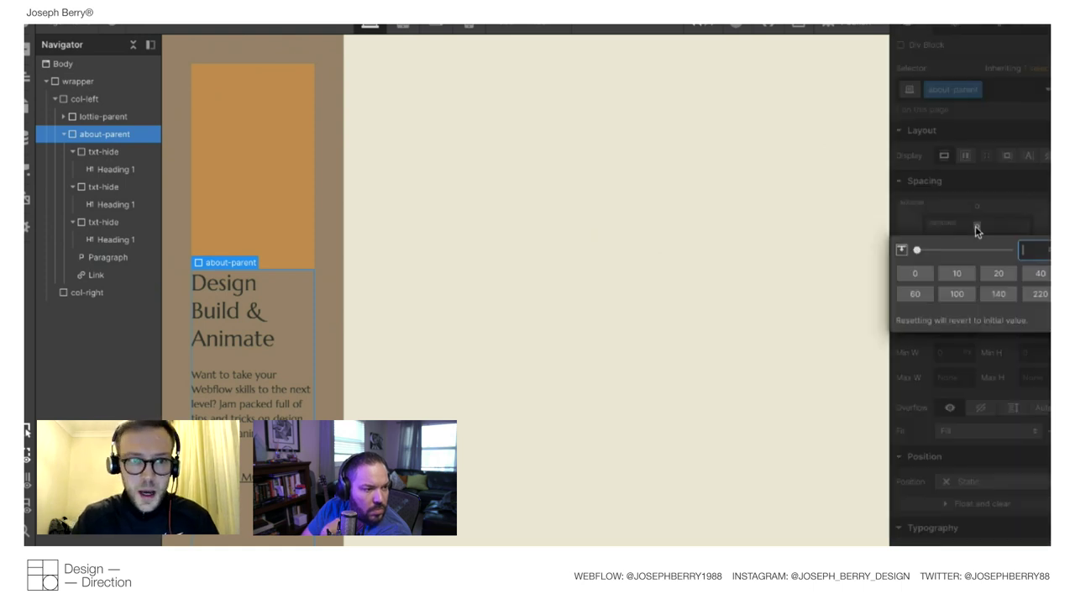
pyautogui.write('30')
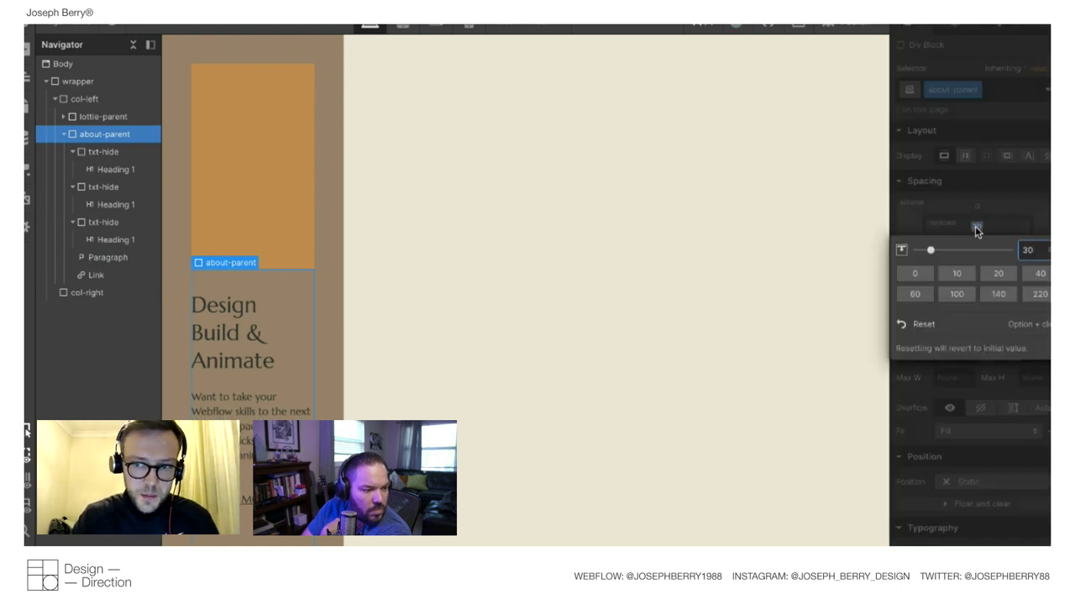
pyautogui.click(174, 77)
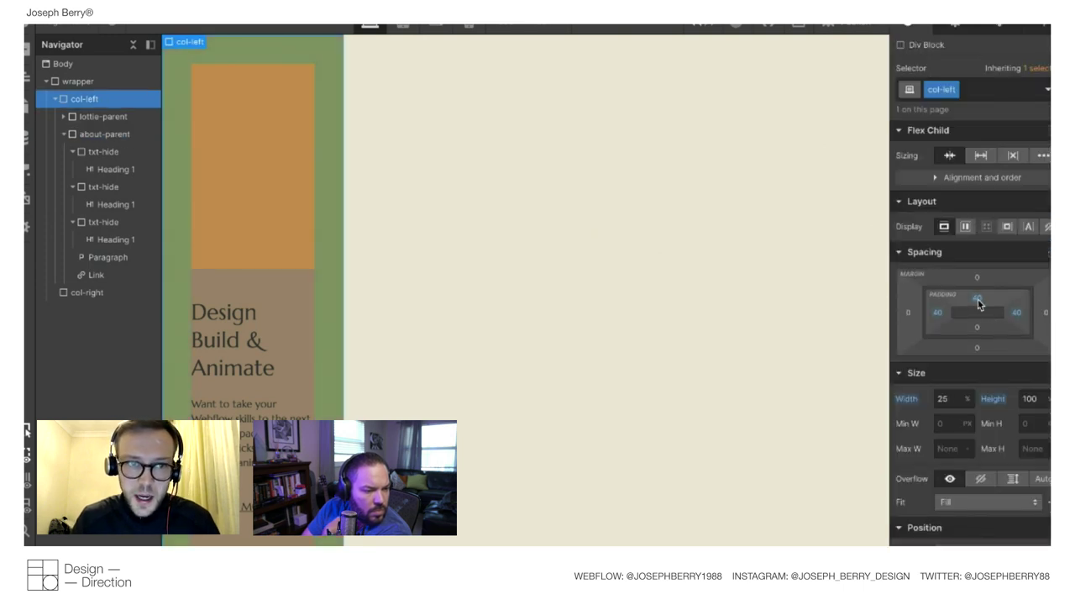
pyautogui.click(260, 283)
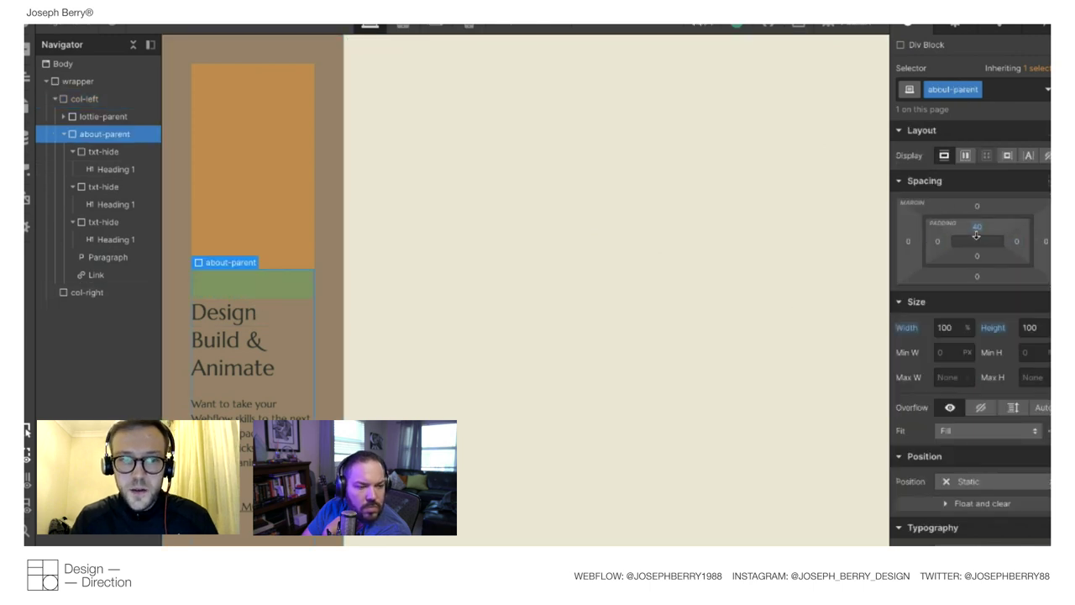
pyautogui.click(176, 56)
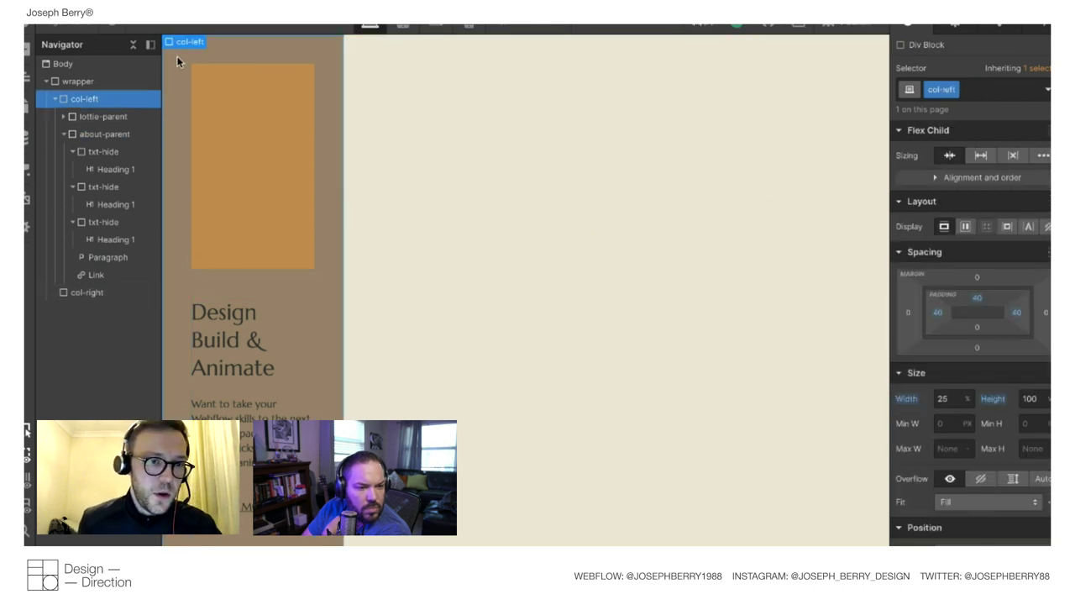
pyautogui.click(110, 28)
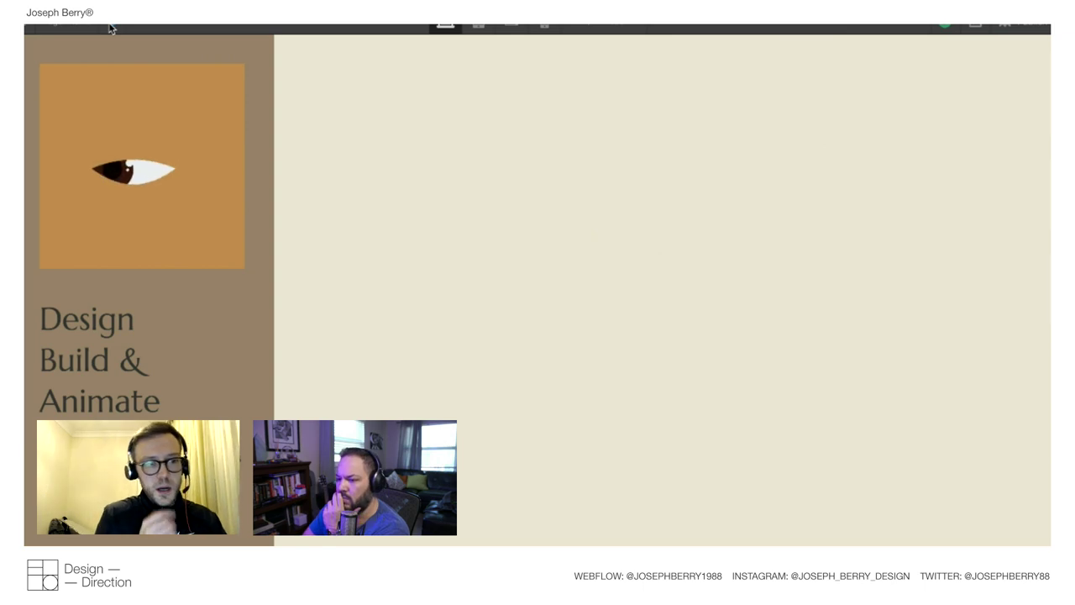
pyautogui.click(111, 27)
# Delete the two txt-hide blocks that hold the separate "Build &" and "Animate" headings.
pyautogui.click(254, 340)
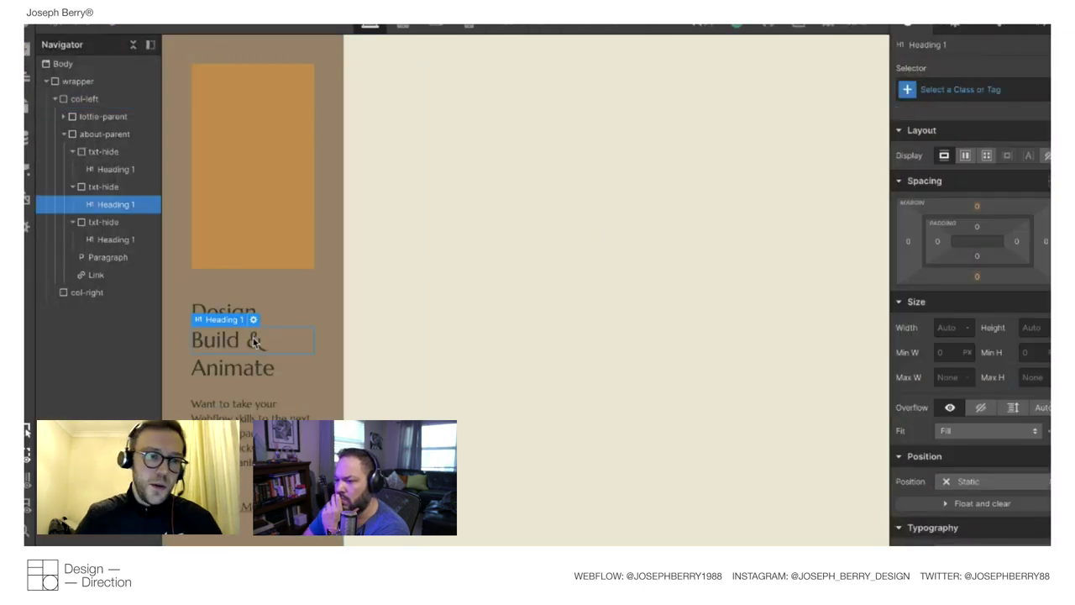
pyautogui.click(72, 185)
pyautogui.click(113, 192)
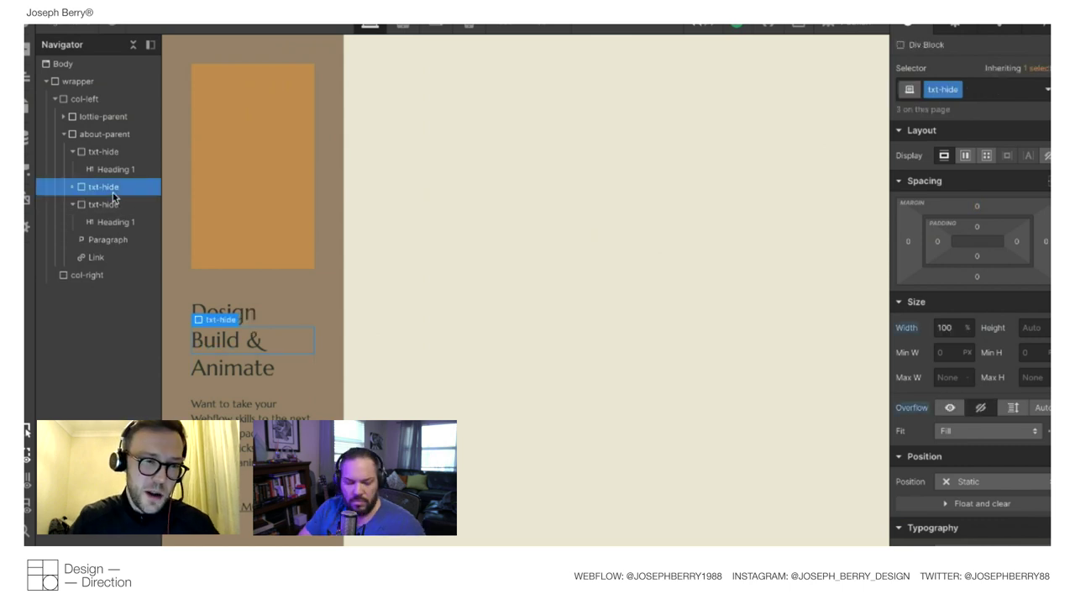
pyautogui.press('Delete')
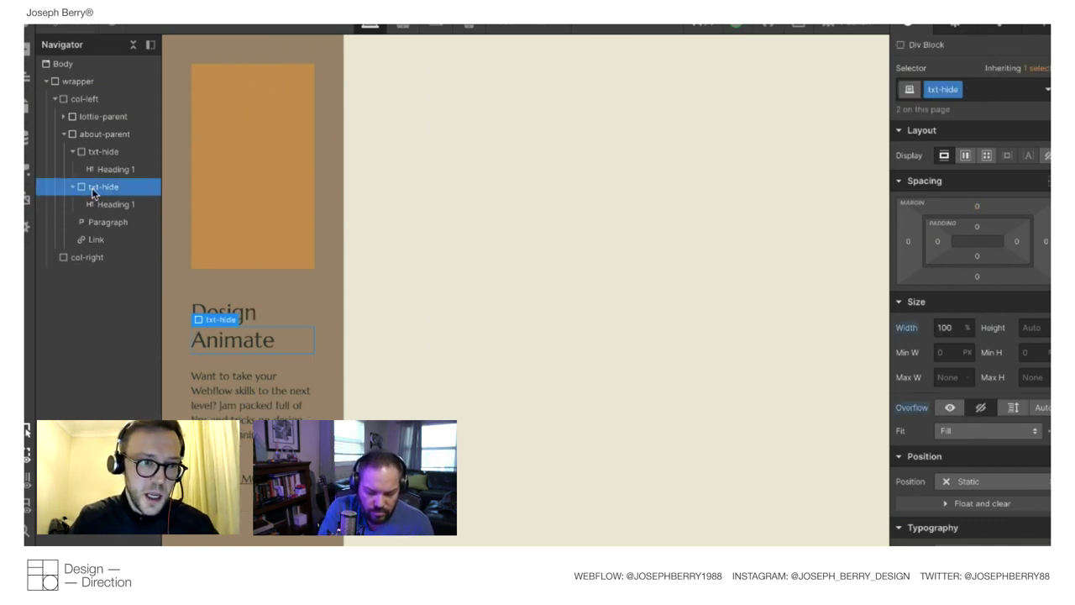
pyautogui.press('Delete')
# Extend the remaining "Design" heading with line breaks to read "Design / Build & / Animate" and preview the page.
pyautogui.doubleClick(245, 314)
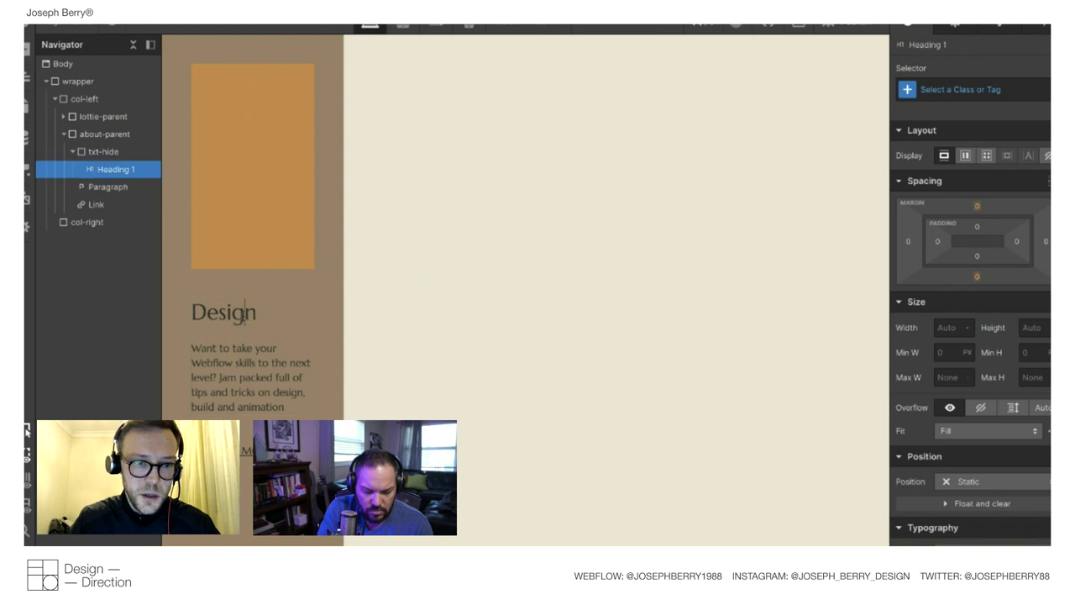
pyautogui.hotkey('shift', 'Return')
pyautogui.write('Build ')
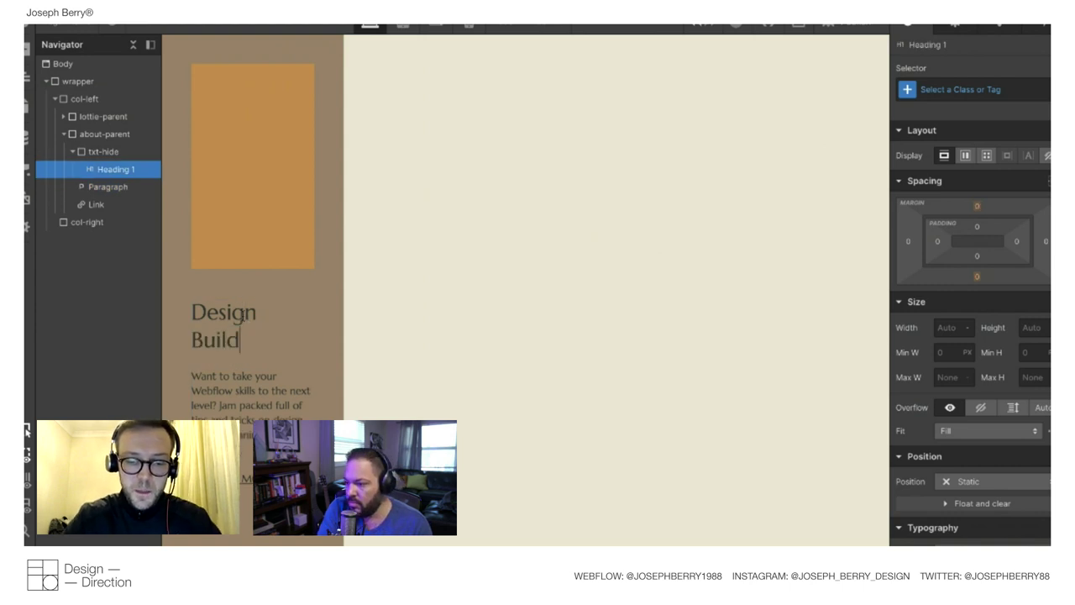
pyautogui.write('&')
pyautogui.hotkey('shift', 'Return')
pyautogui.write('Animate')
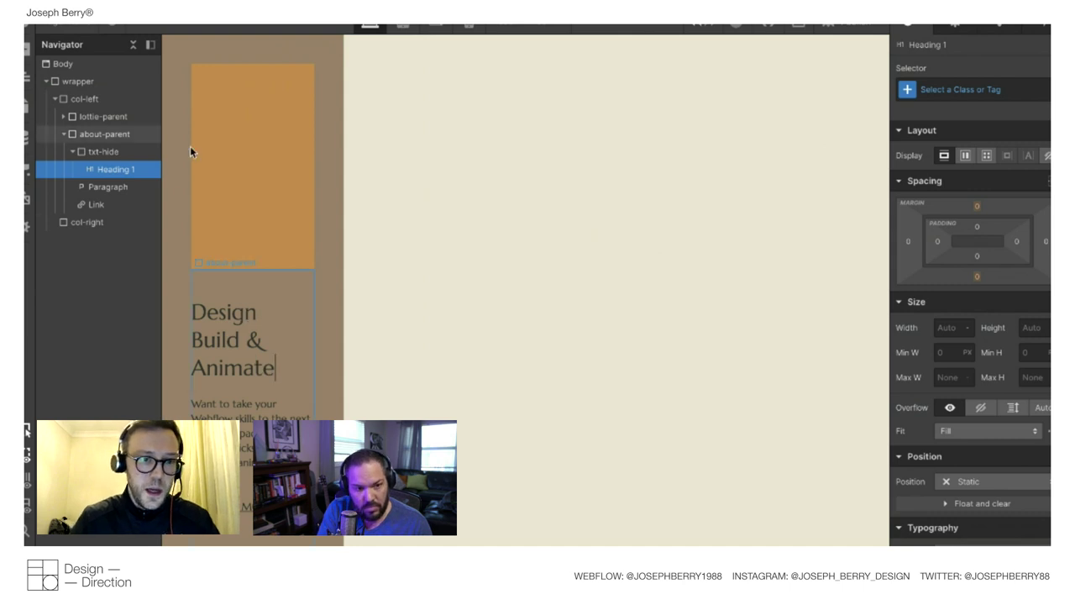
pyautogui.click(109, 27)
pyautogui.click(109, 26)
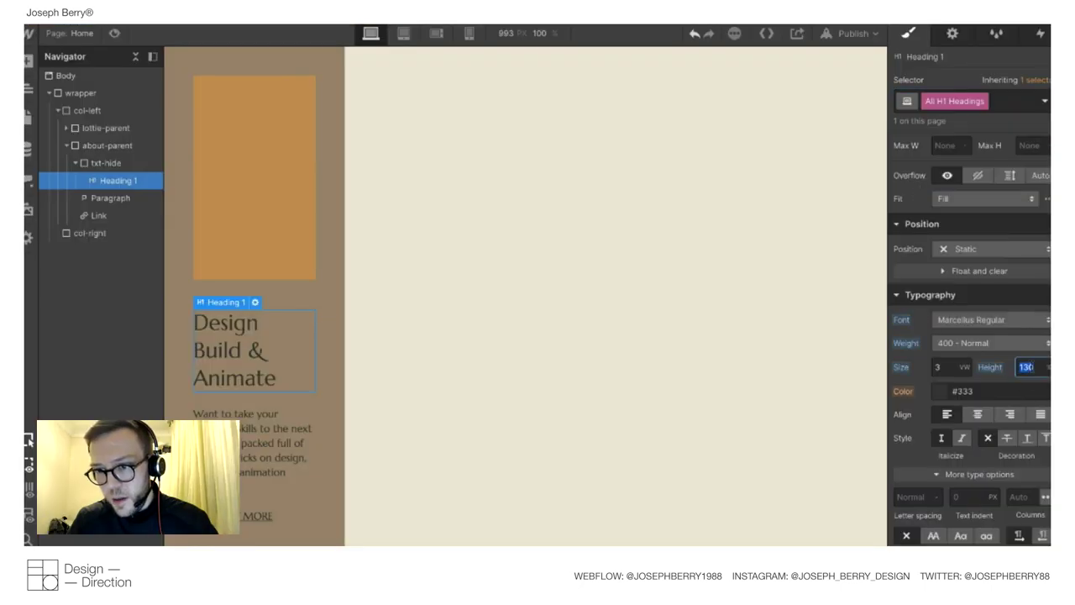
# Try a line height of 110% on All H1 Headings and preview the page.
pyautogui.click(1028, 367)
pyautogui.write('125')
pyautogui.press('BackSpace')
pyautogui.press('BackSpace')
pyautogui.press('BackSpace')
pyautogui.write('110')
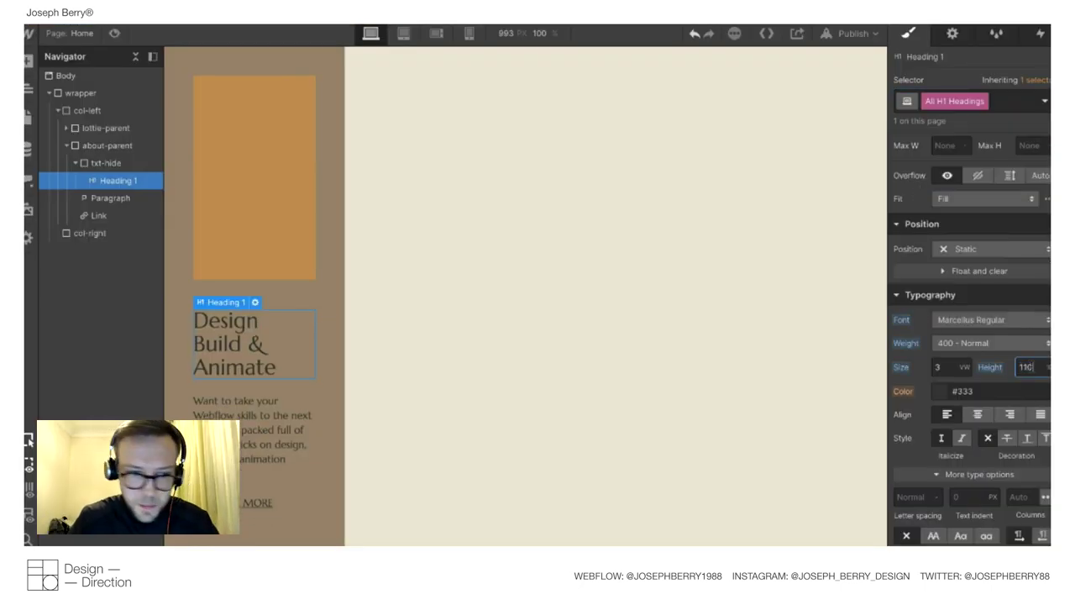
pyautogui.click(113, 33)
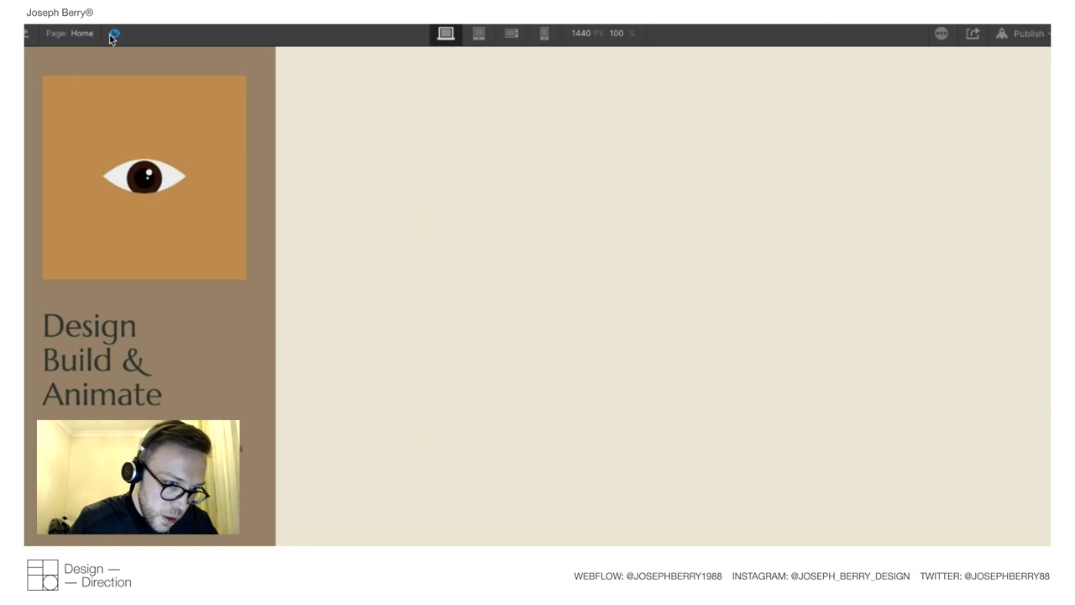
pyautogui.click(113, 33)
# Set the All H1 Headings line height to 100% and preview the tighter heading.
pyautogui.scroll(-5, 974, 378)
pyautogui.click(1031, 382)
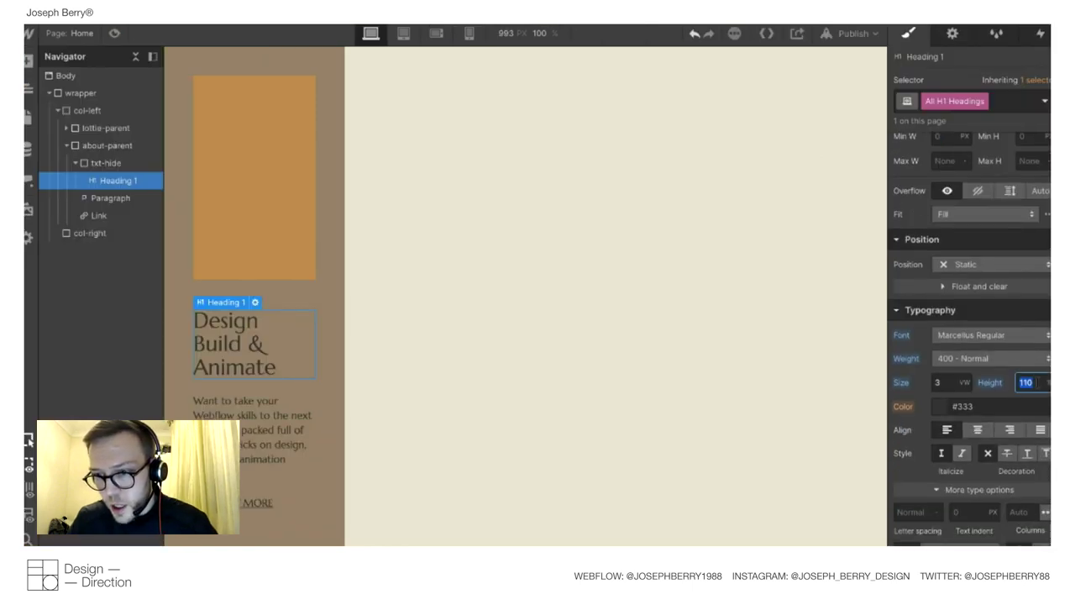
pyautogui.write('100')
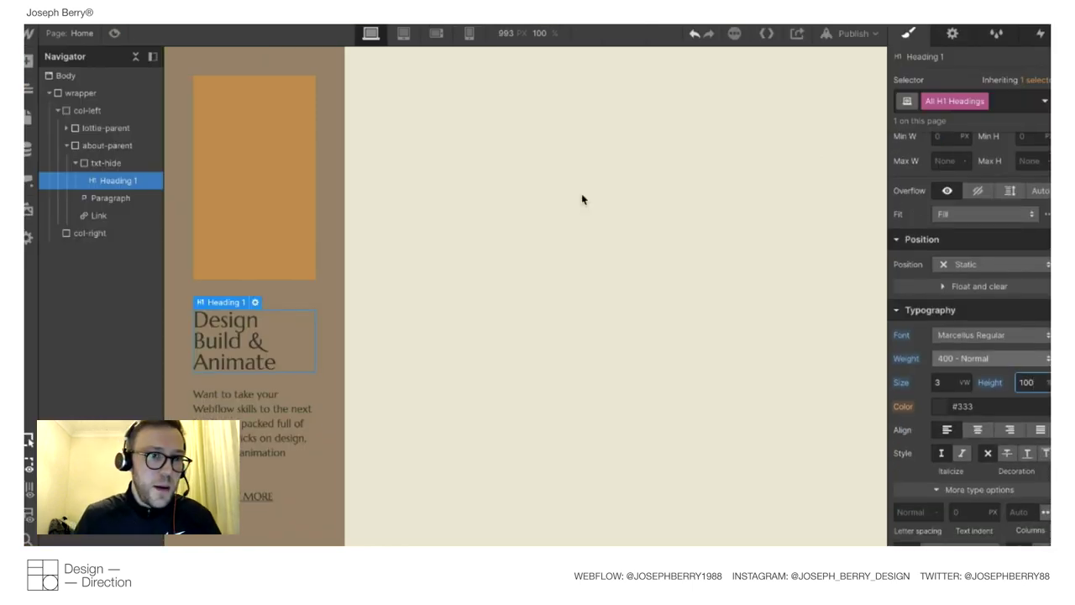
pyautogui.click(115, 34)
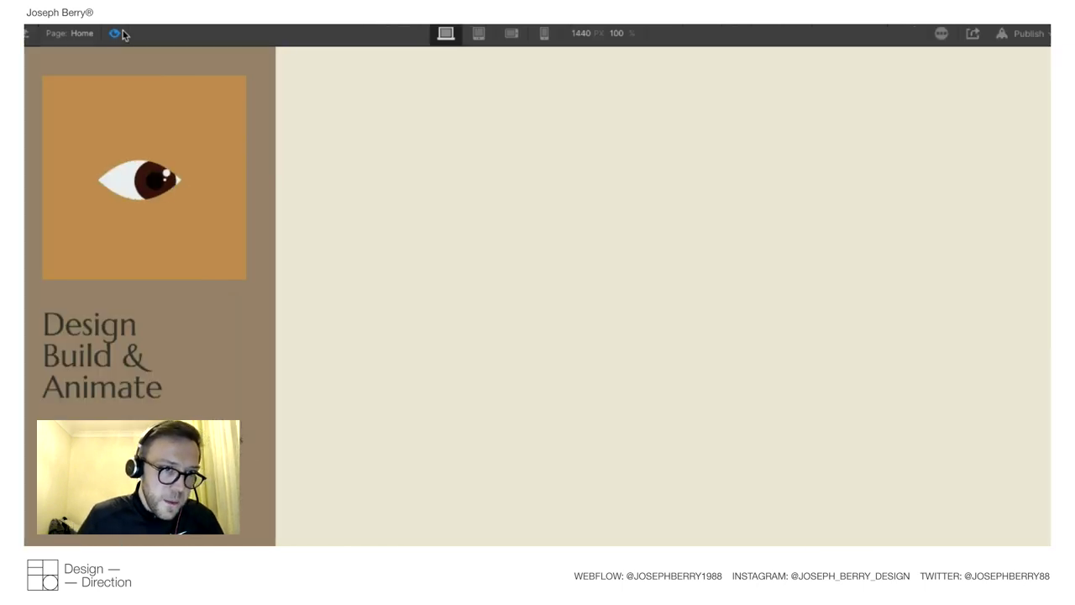
pyautogui.click(121, 32)
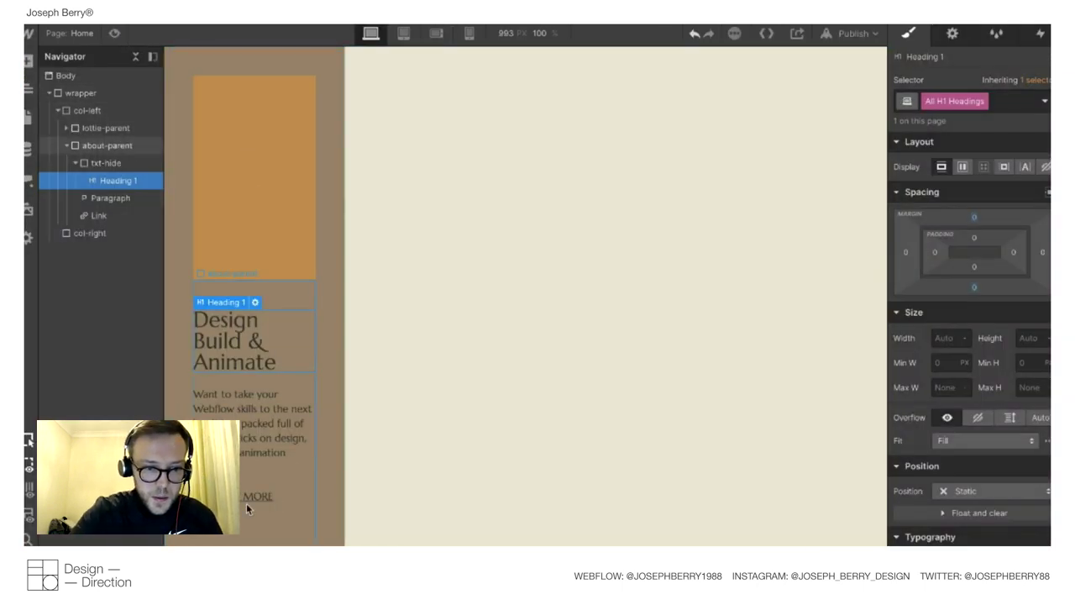
# Collapse the about-parent block's contents in the element tree, select col-left, and compare the column with the Sketch design.
pyautogui.click(76, 163)
pyautogui.click(66, 145)
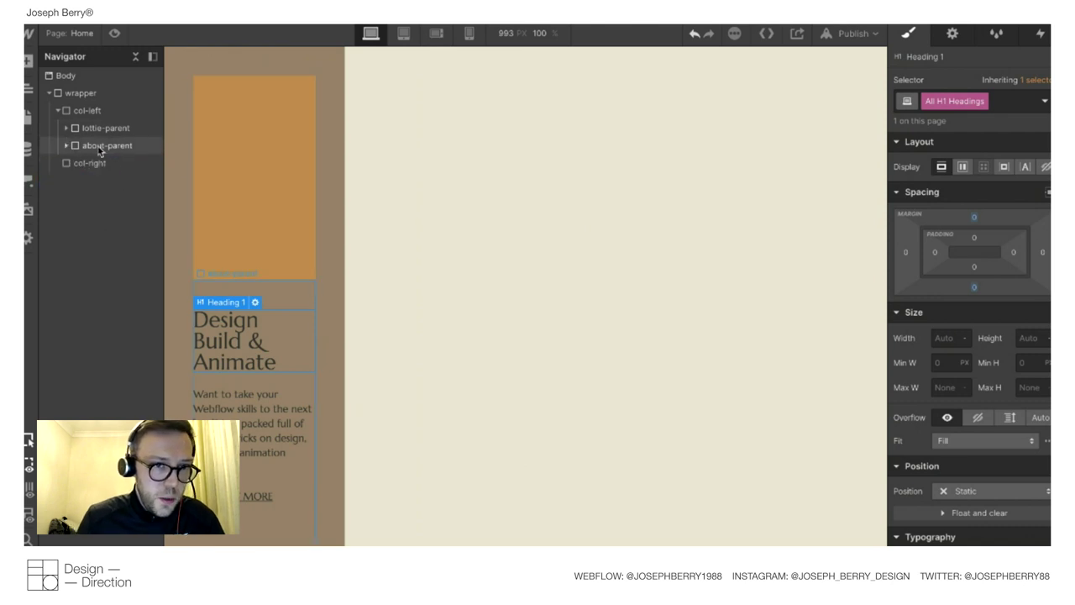
pyautogui.click(189, 56)
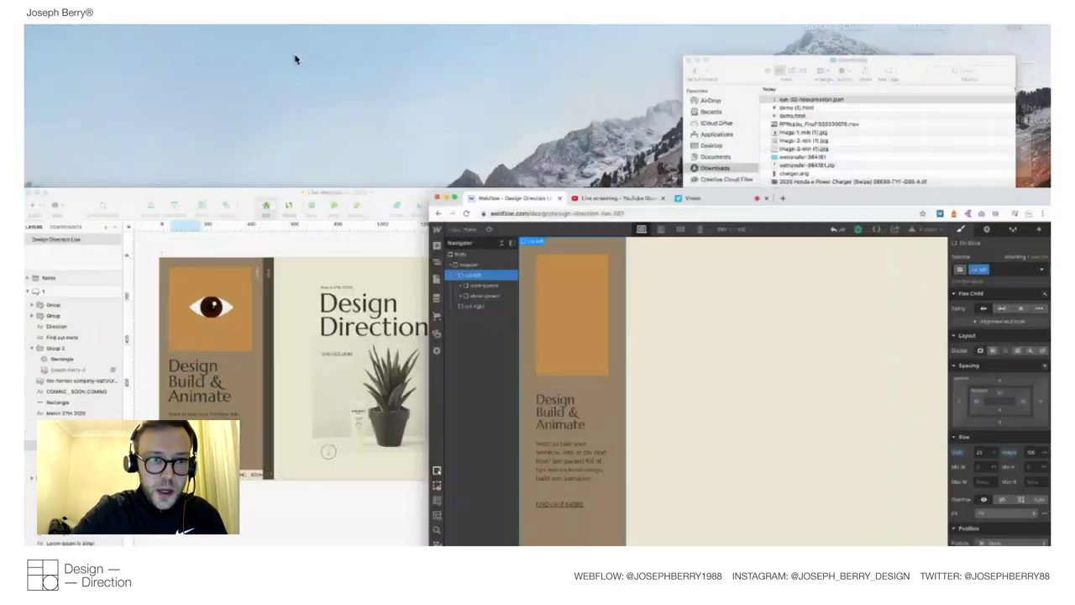
pyautogui.click(270, 381)
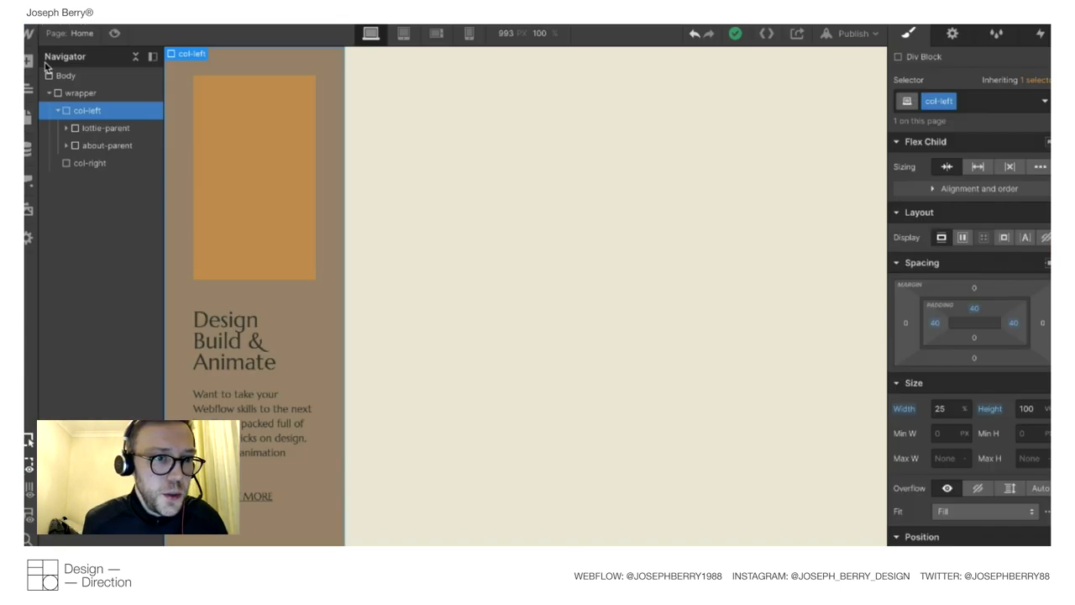
# Add a div block inside col-left below about-parent and give it the class ticker-parent.
pyautogui.click(27, 60)
pyautogui.moveTo(73, 319); pyautogui.dragTo(97, 172)
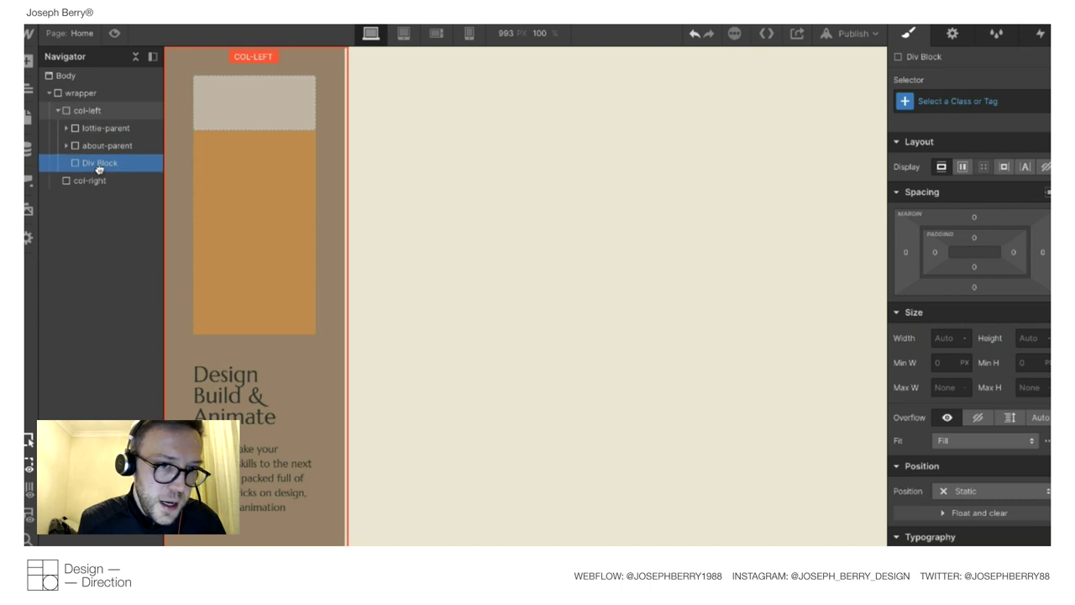
pyautogui.click(951, 99)
pyautogui.write('ticker-parent')
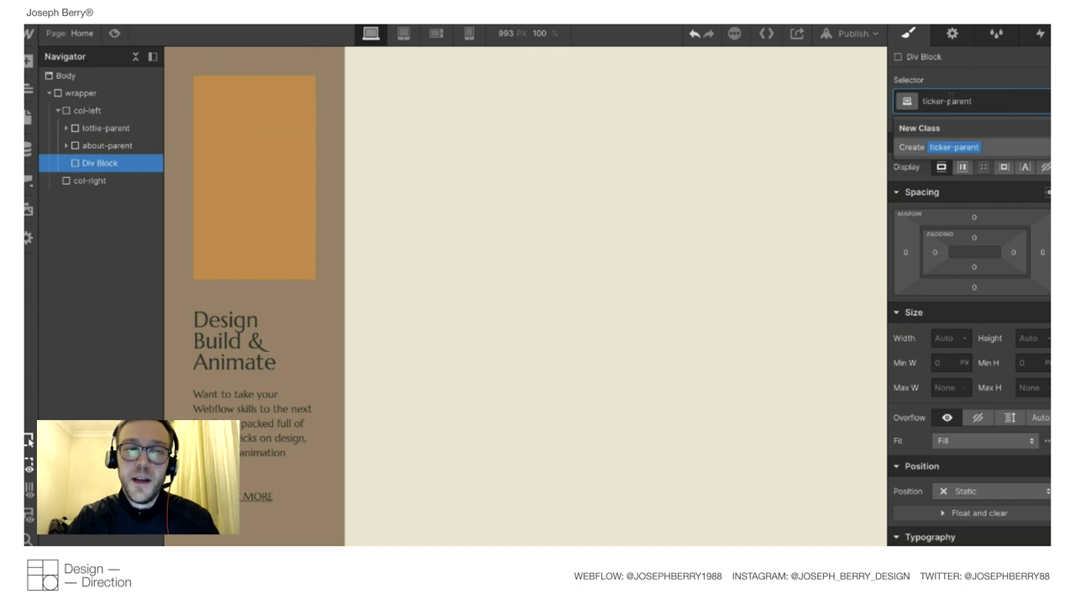
pyautogui.press('Return')
# Set the ticker-parent block's width to 100% and its height to 50 px.
pyautogui.click(944, 339)
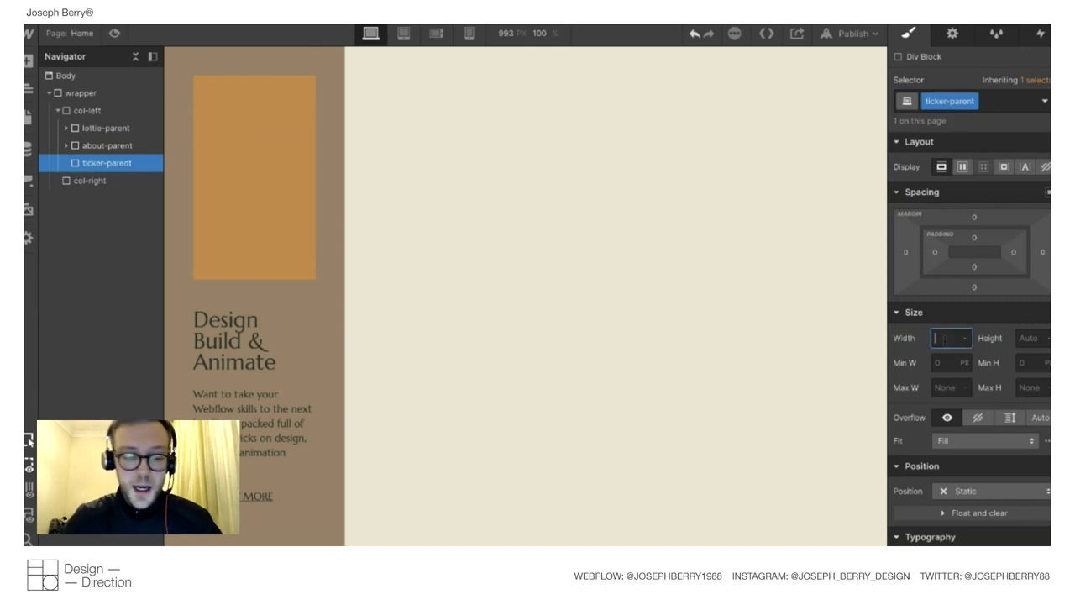
pyautogui.click(1031, 337)
pyautogui.write('50')
pyautogui.press('Return')
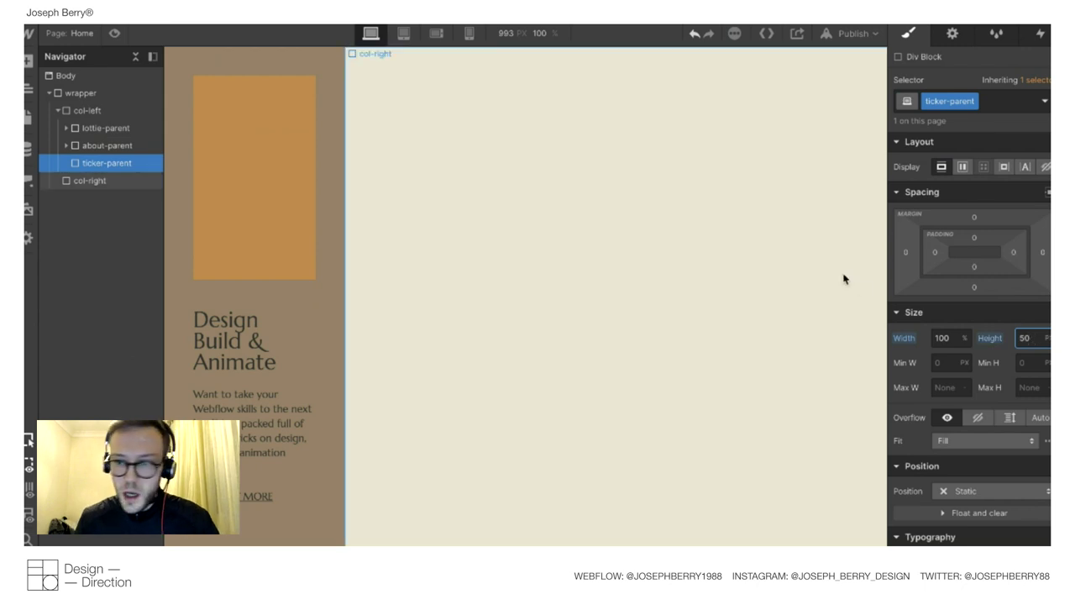
# Give ticker-parent an absolute position with the bottom preset so it spans the lower edge.
pyautogui.click(964, 492)
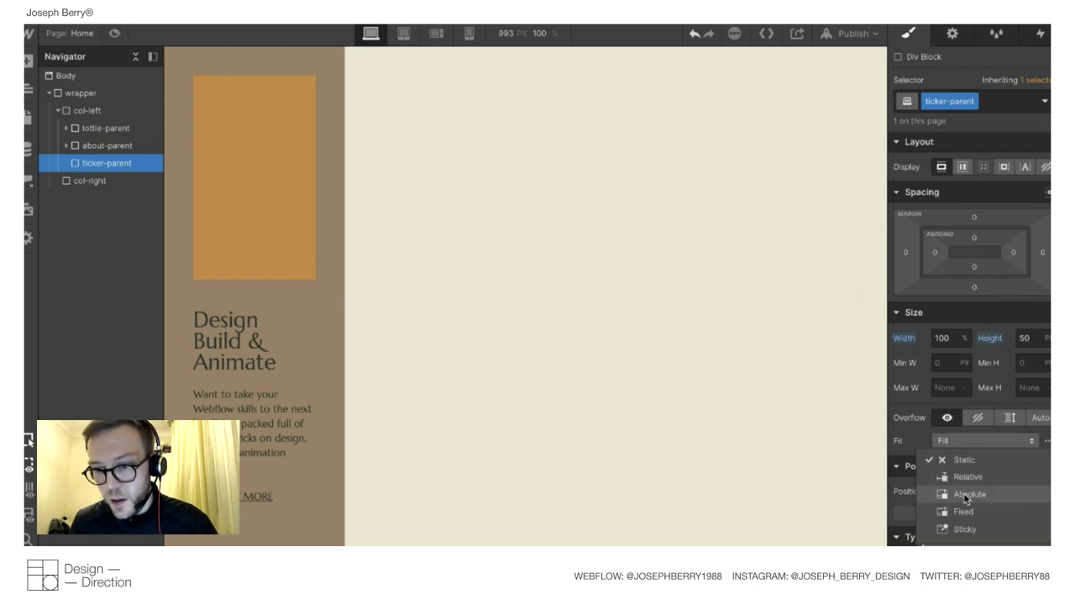
pyautogui.click(964, 494)
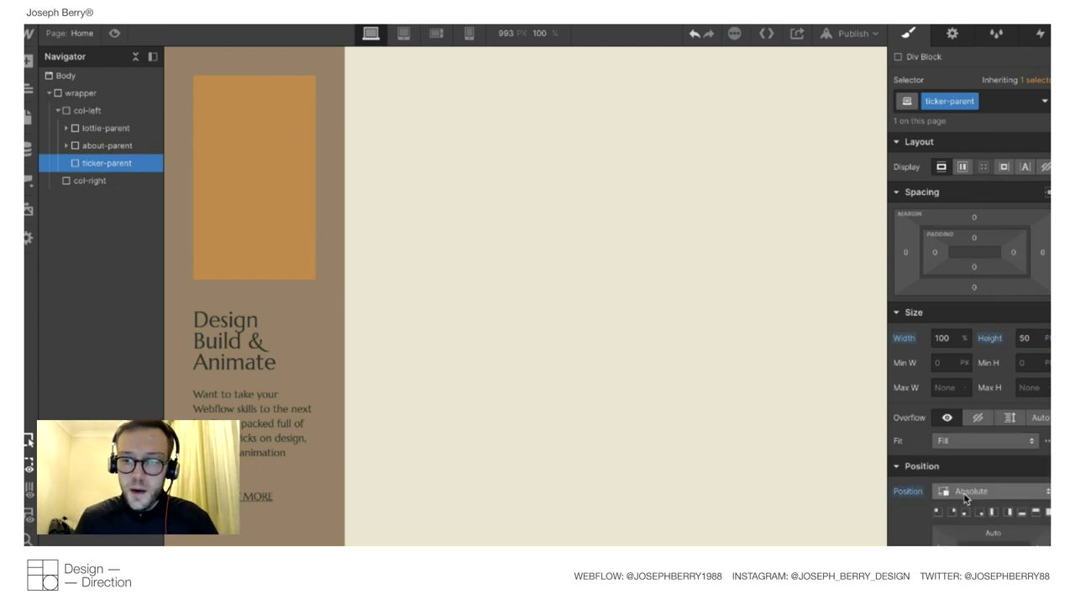
pyautogui.click(1021, 512)
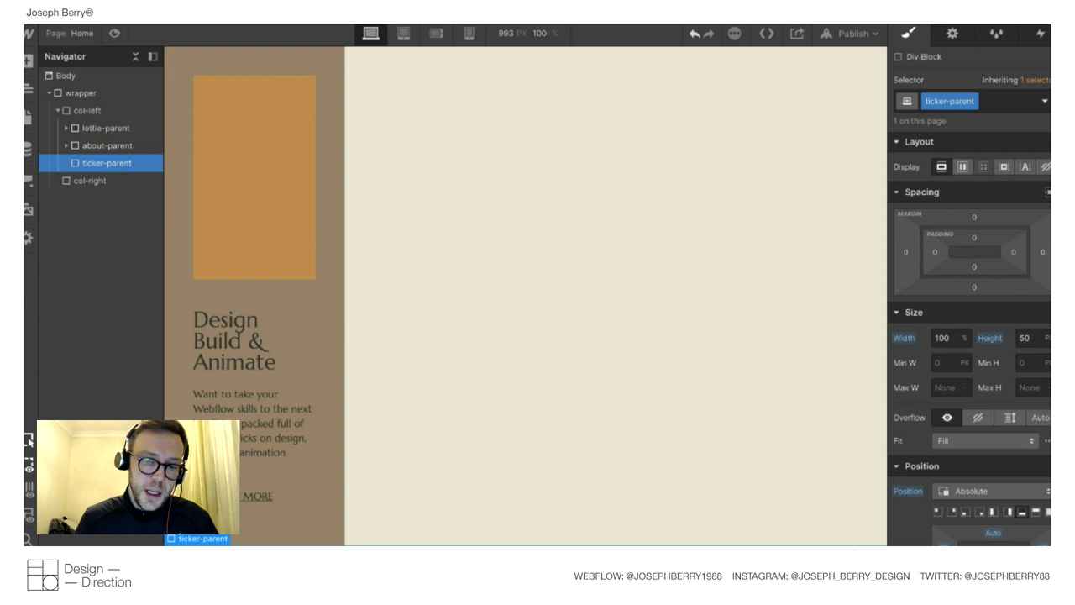
# Set the col-left block's position to relative so that it contains the absolutely positioned ticker.
pyautogui.click(85, 111)
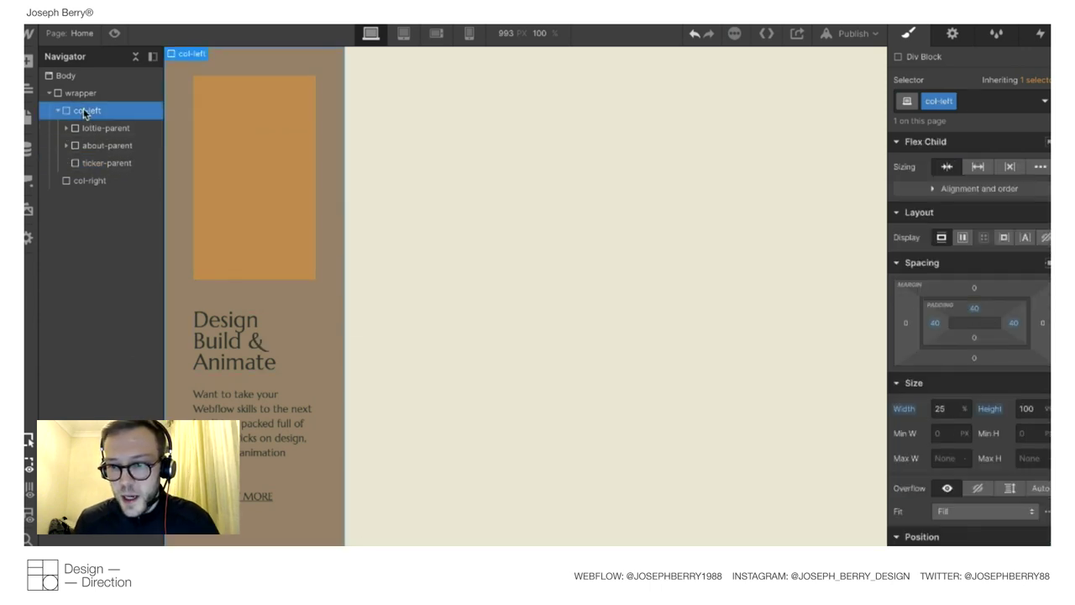
pyautogui.scroll(-1, 953, 485)
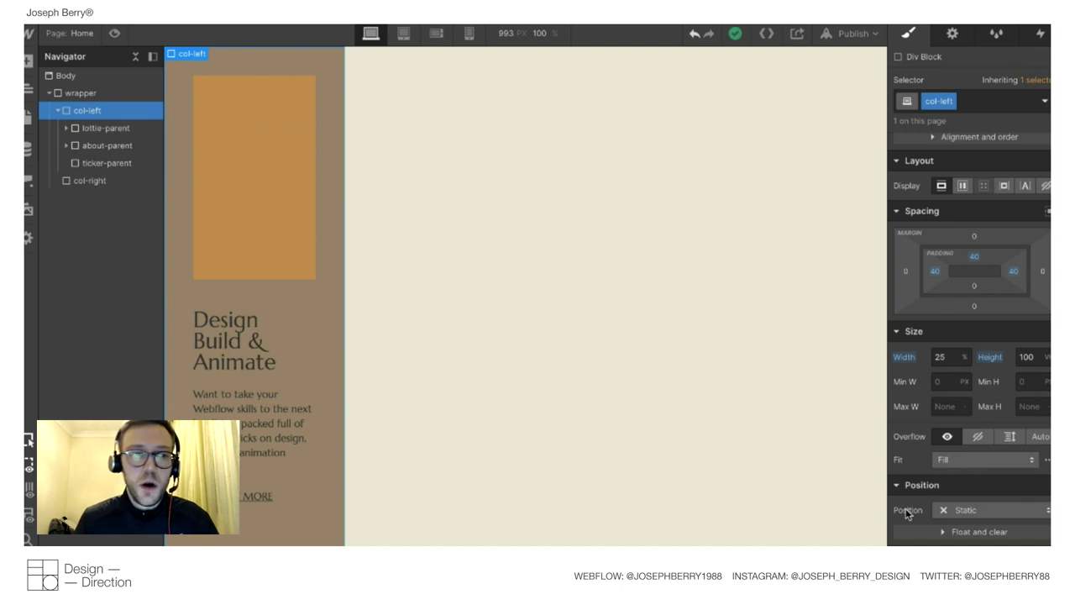
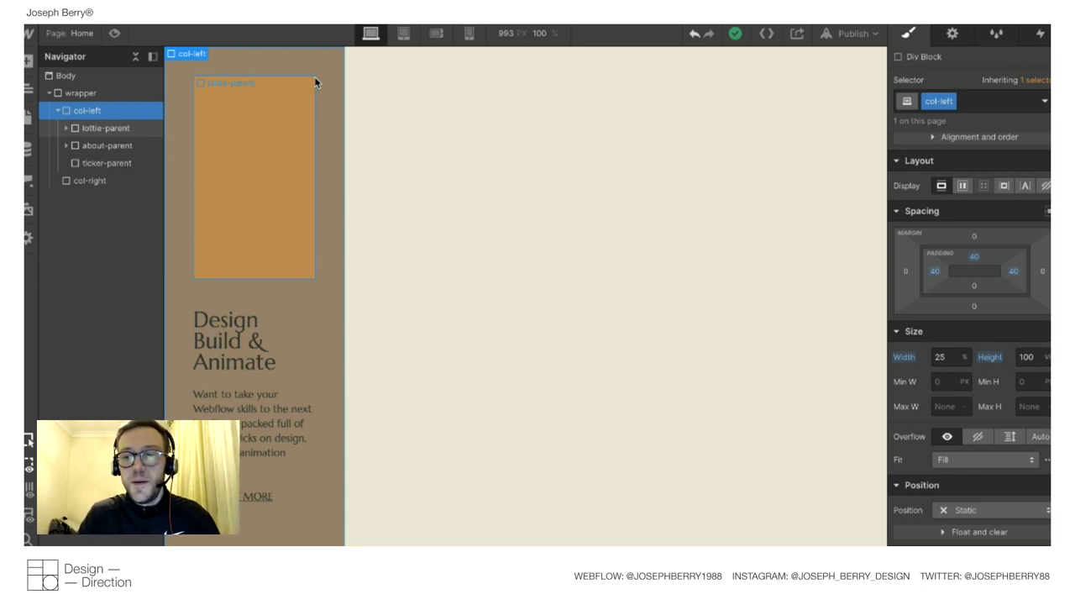
pyautogui.click(941, 511)
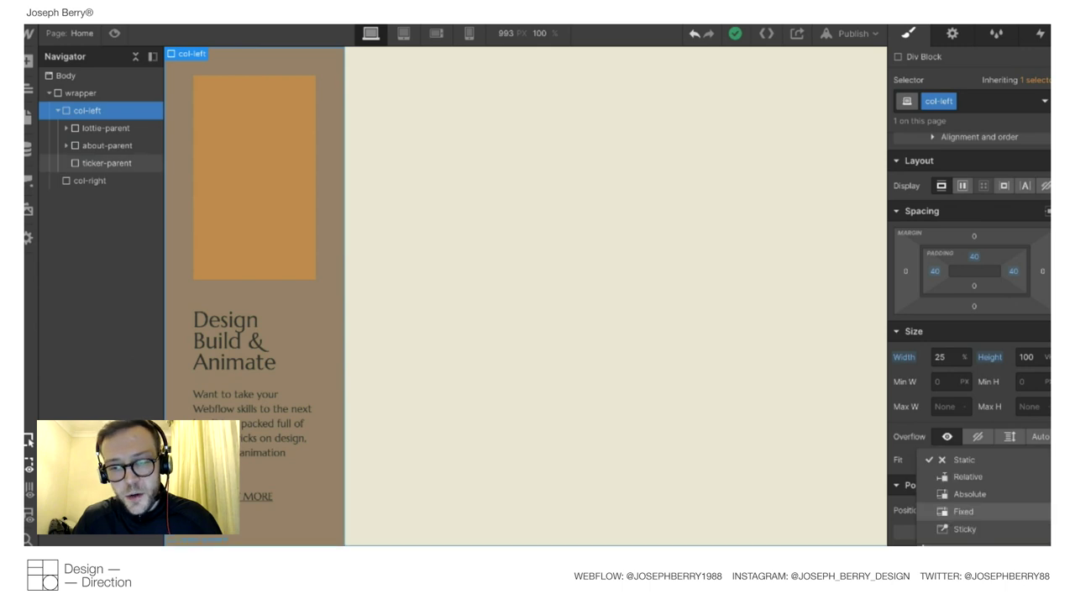
pyautogui.click(959, 477)
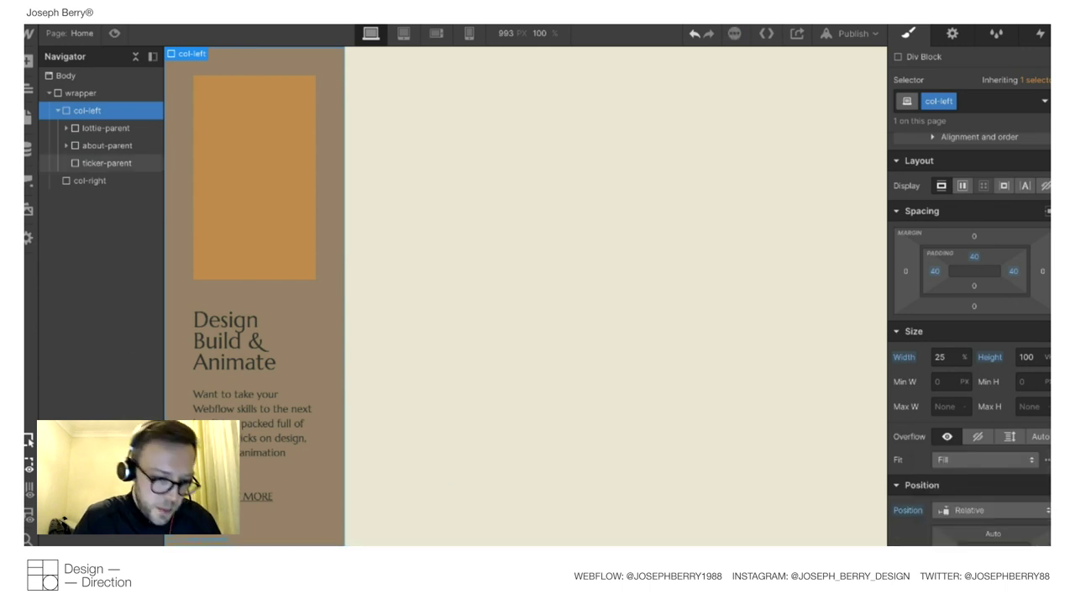
# Set ticker-parent's height to 30 px and its background to #ede7d4, taken from the first Sketch artboard's fill.
pyautogui.click(107, 163)
pyautogui.click(1024, 285)
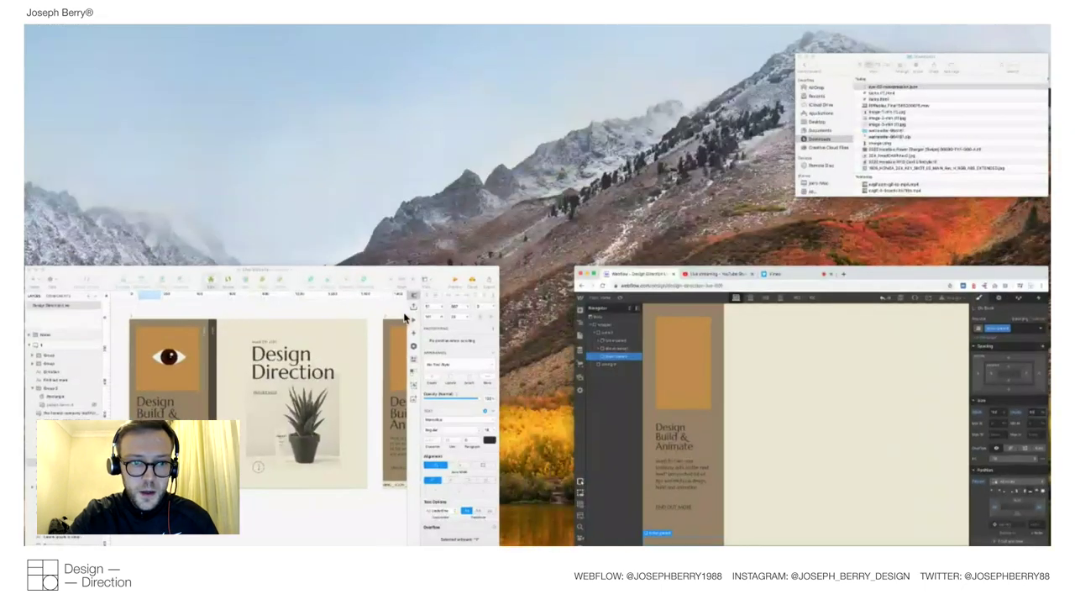
pyautogui.click(406, 318)
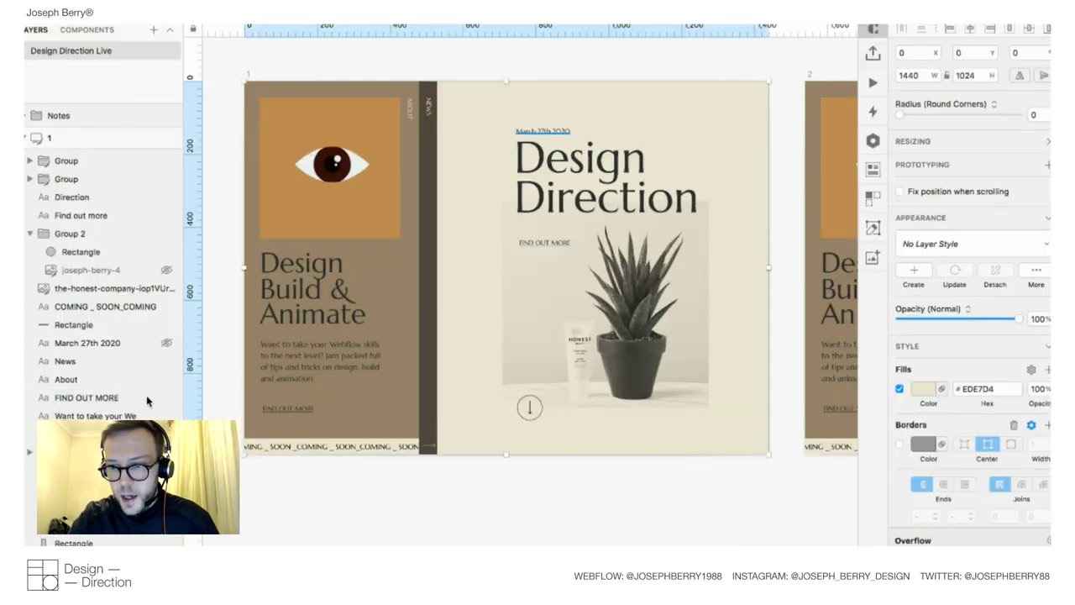
pyautogui.click(984, 389)
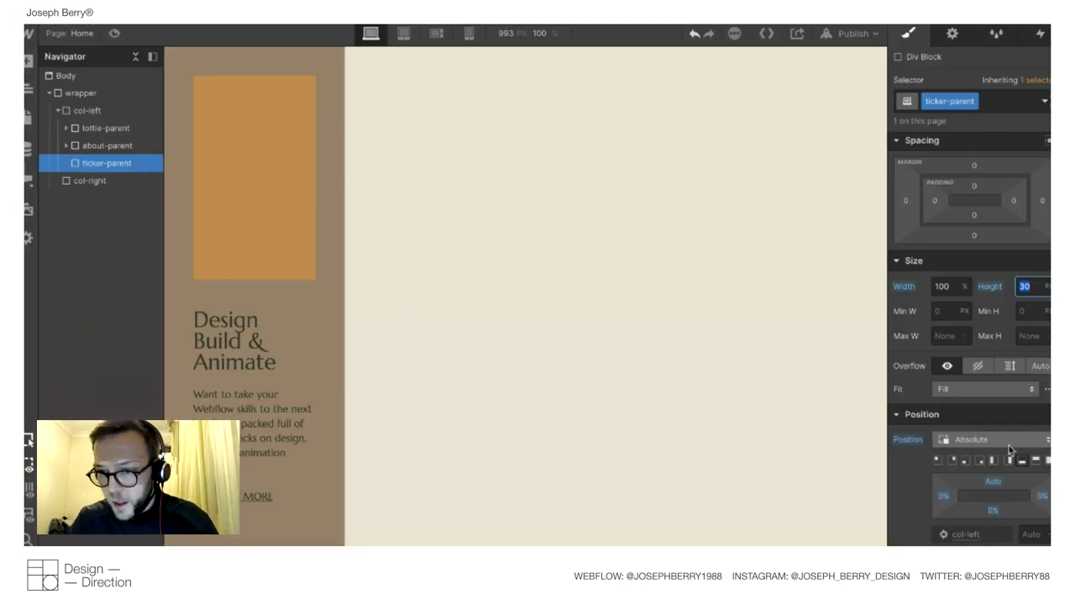
pyautogui.scroll(-5, 479, 487)
pyautogui.click(970, 530)
pyautogui.write('ede7d4')
pyautogui.press('Return')
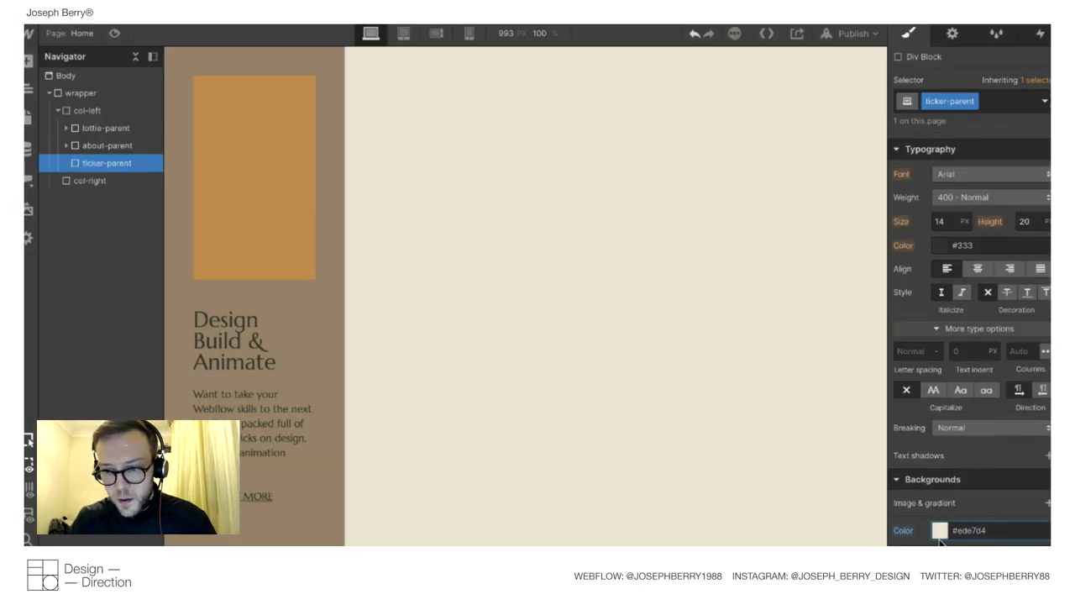
pyautogui.click(939, 531)
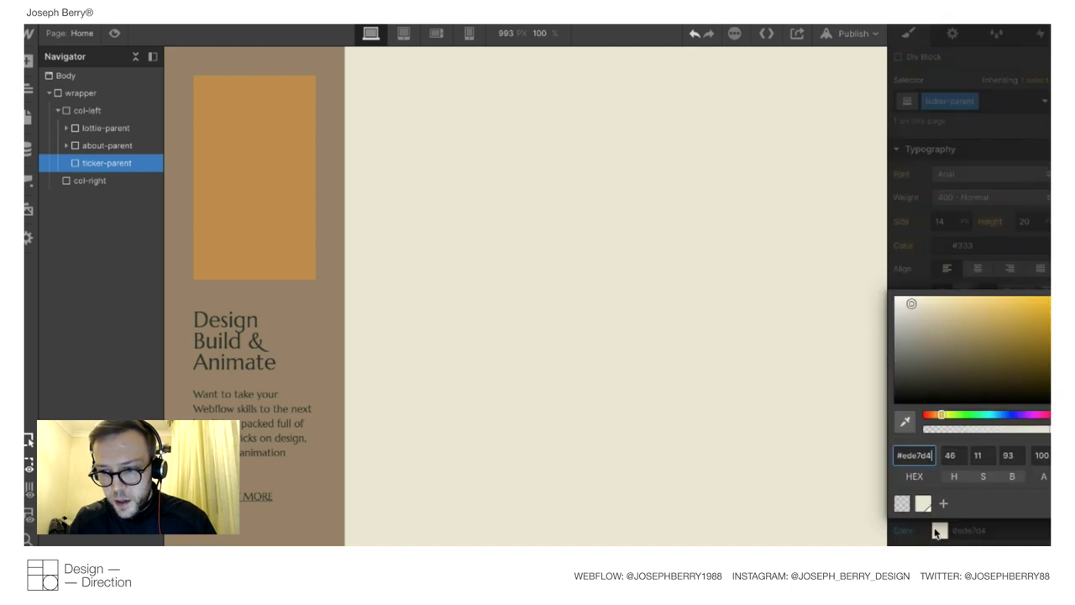
pyautogui.click(938, 529)
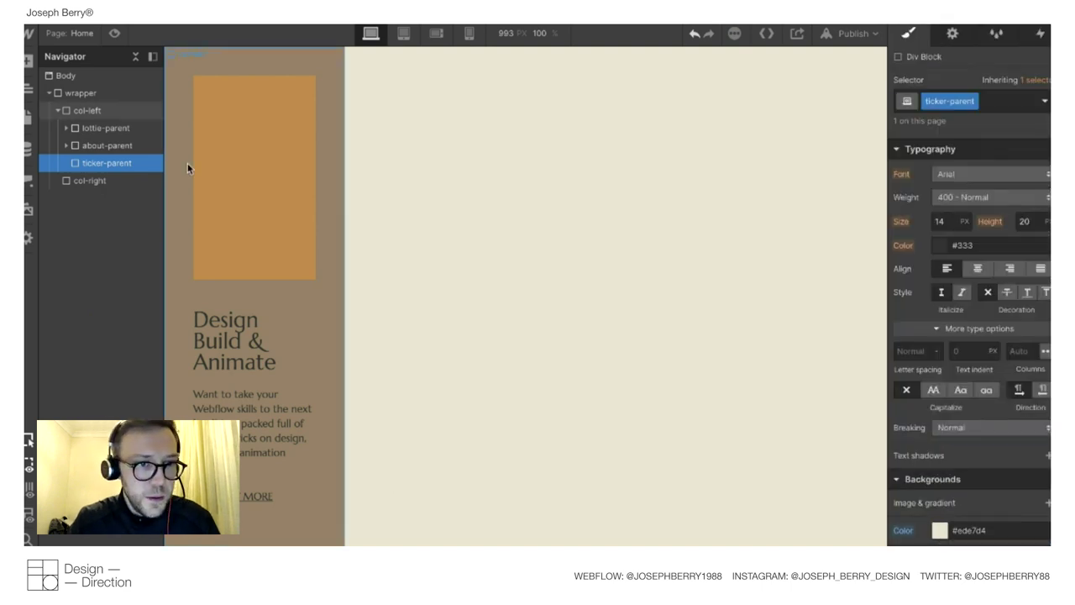
# Save col-left's brown background colour #998368 as a global swatch named Grey.
pyautogui.click(172, 80)
pyautogui.scroll(-3, 966, 504)
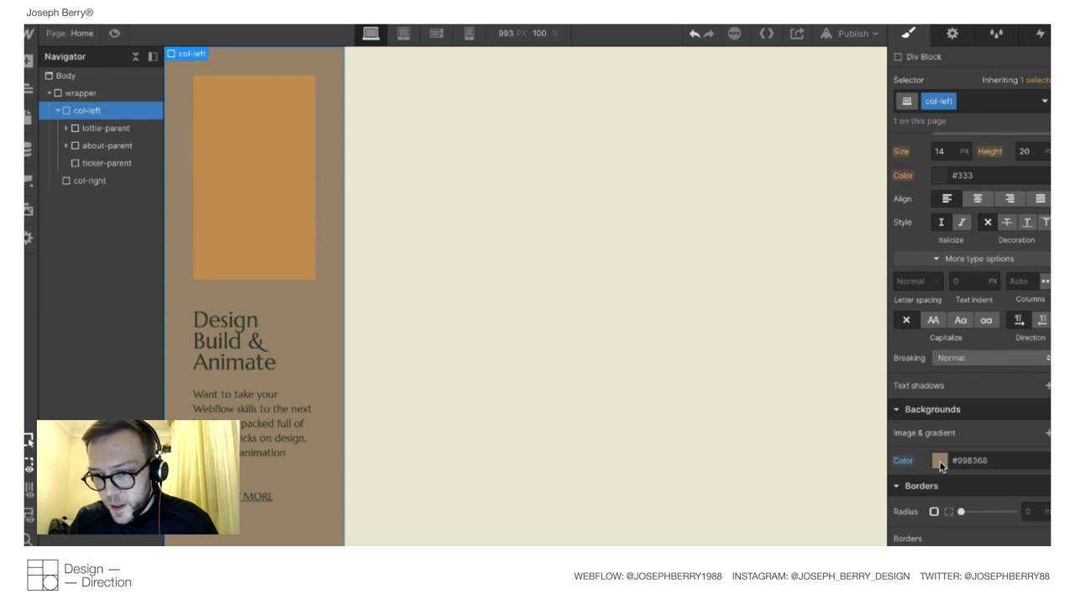
pyautogui.click(939, 460)
pyautogui.click(943, 434)
pyautogui.write('Grey')
pyautogui.click(1036, 433)
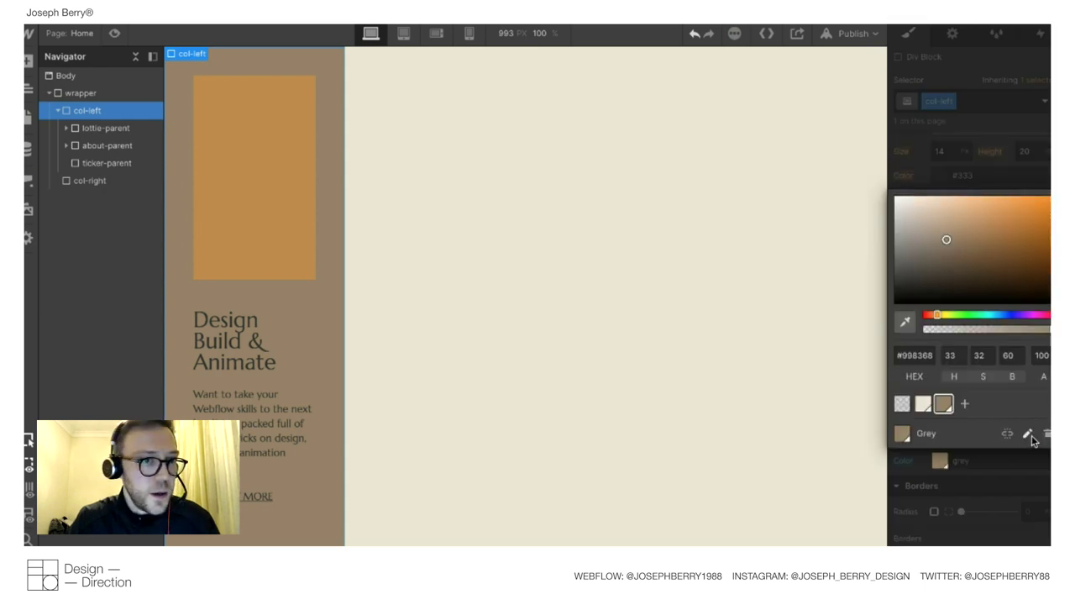
pyautogui.click(82, 32)
pyautogui.click(82, 33)
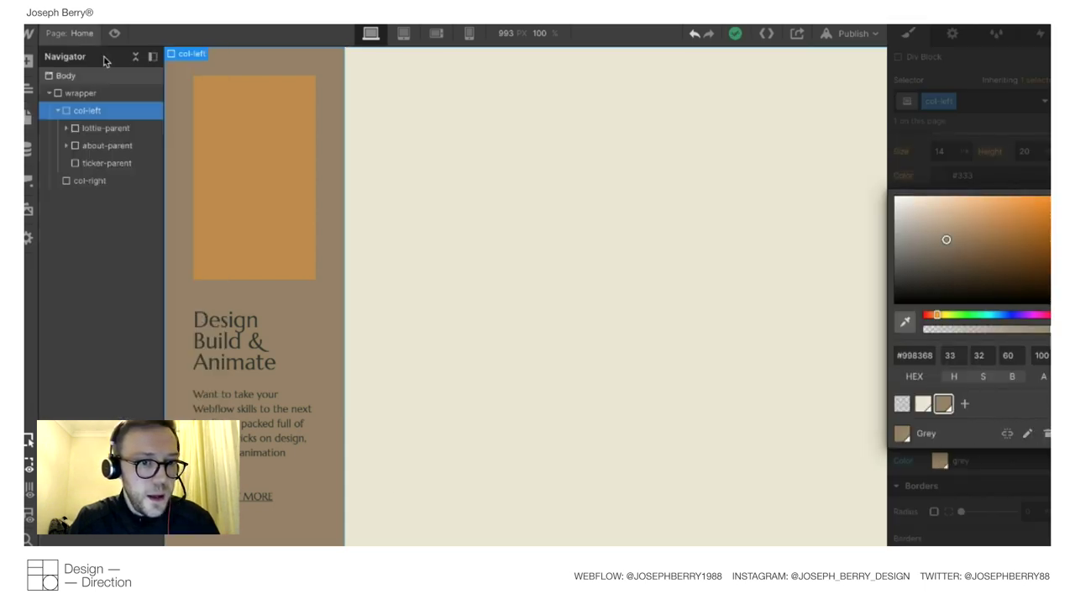
# Save lottie-parent's orange background colour #c38d48 as a global swatch named Peru.
pyautogui.click(245, 253)
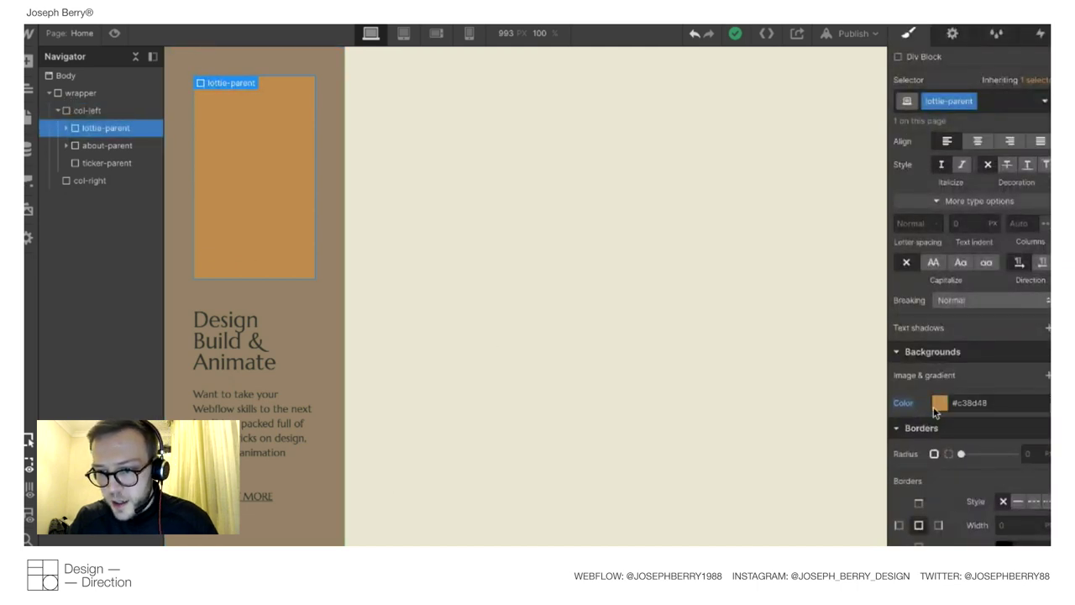
pyautogui.click(939, 402)
pyautogui.click(965, 378)
pyautogui.click(1036, 375)
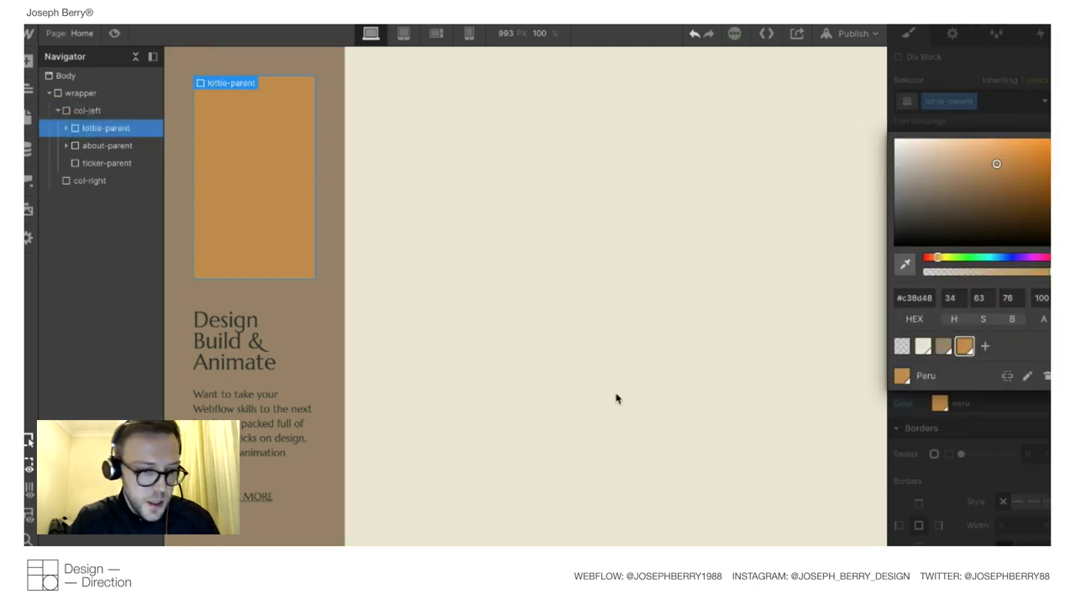
# Add a text block inside ticker-parent and open its text for editing.
pyautogui.click(107, 163)
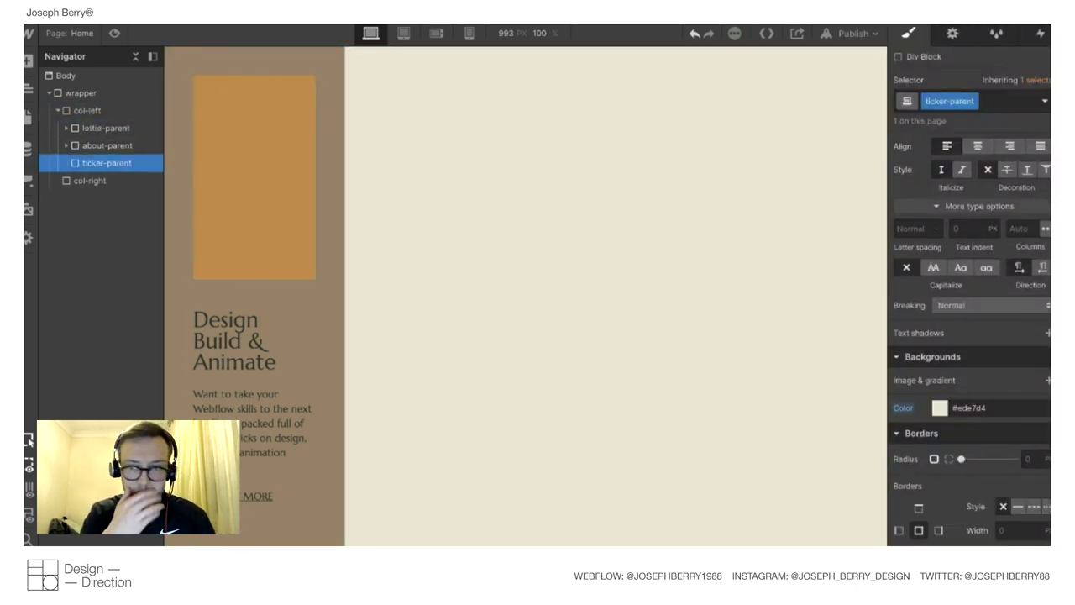
pyautogui.click(29, 61)
pyautogui.scroll(-3, 111, 372)
pyautogui.click(73, 440)
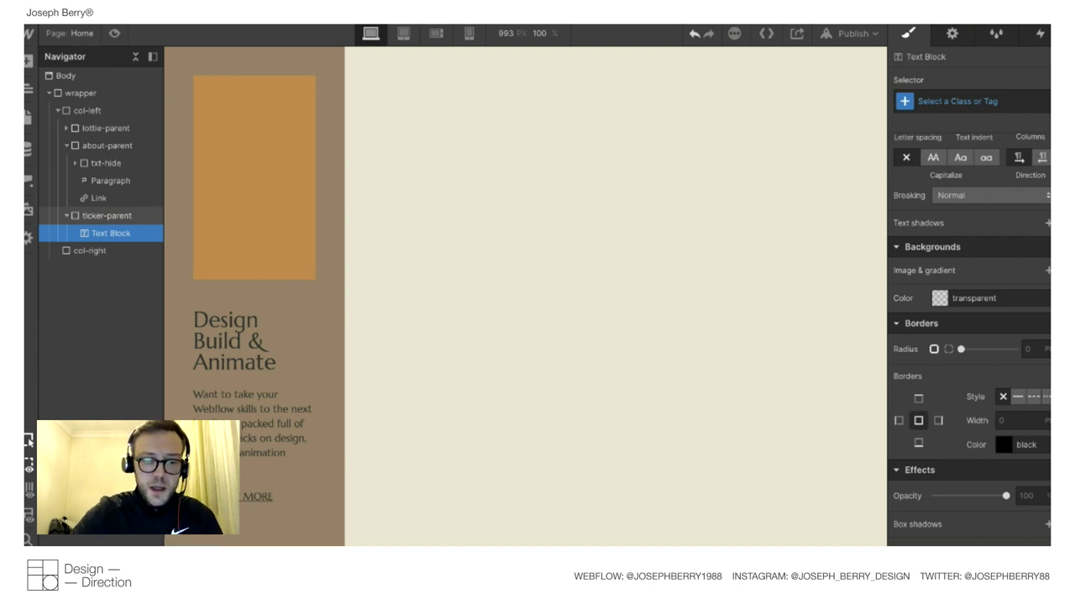
pyautogui.press('Return')
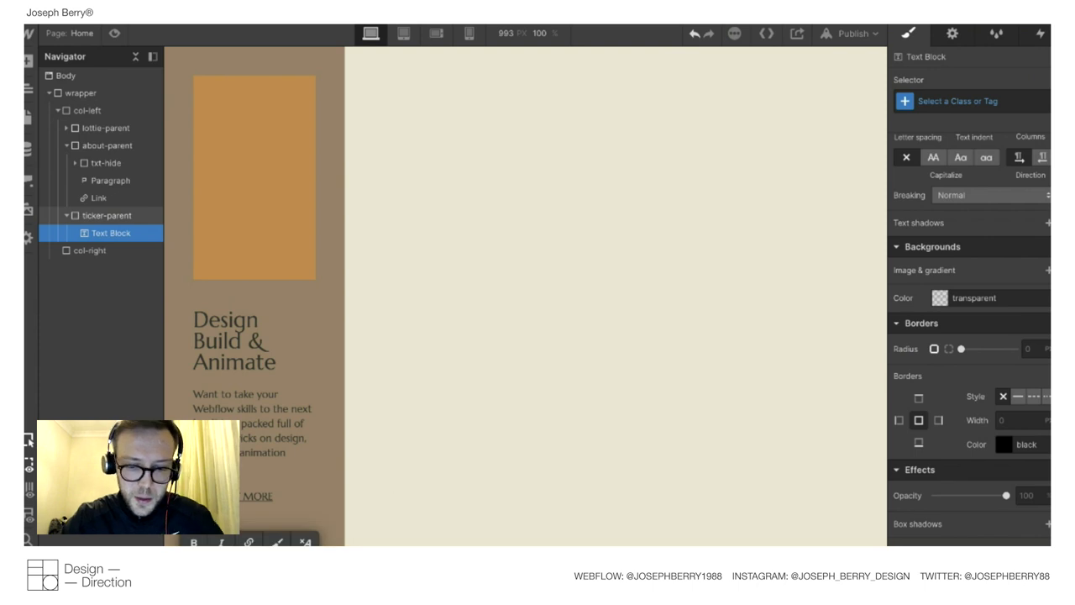
pyautogui.press('Escape')
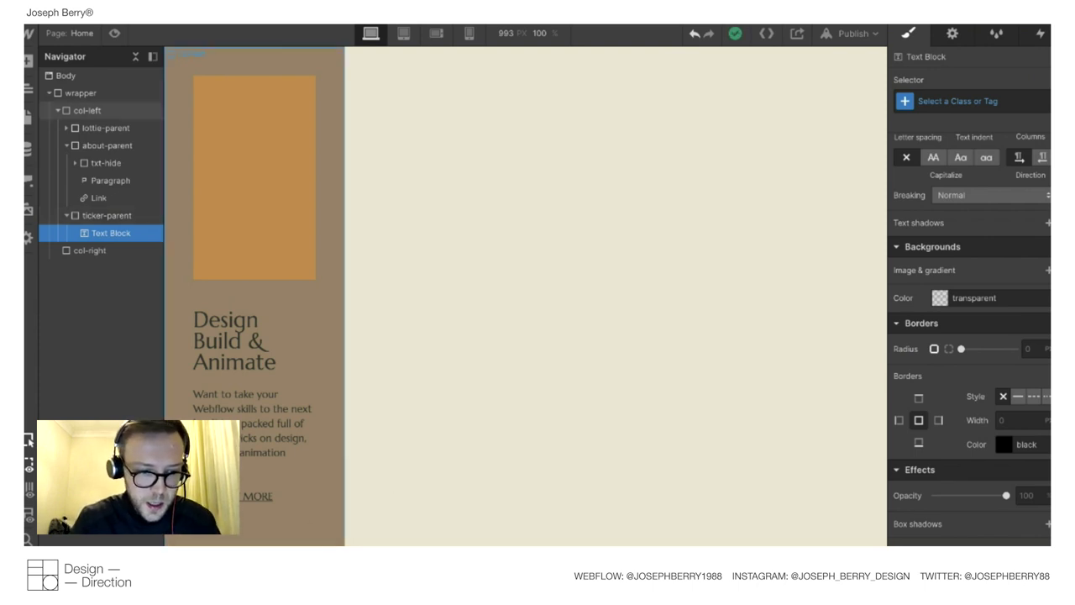
pyautogui.press('Return')
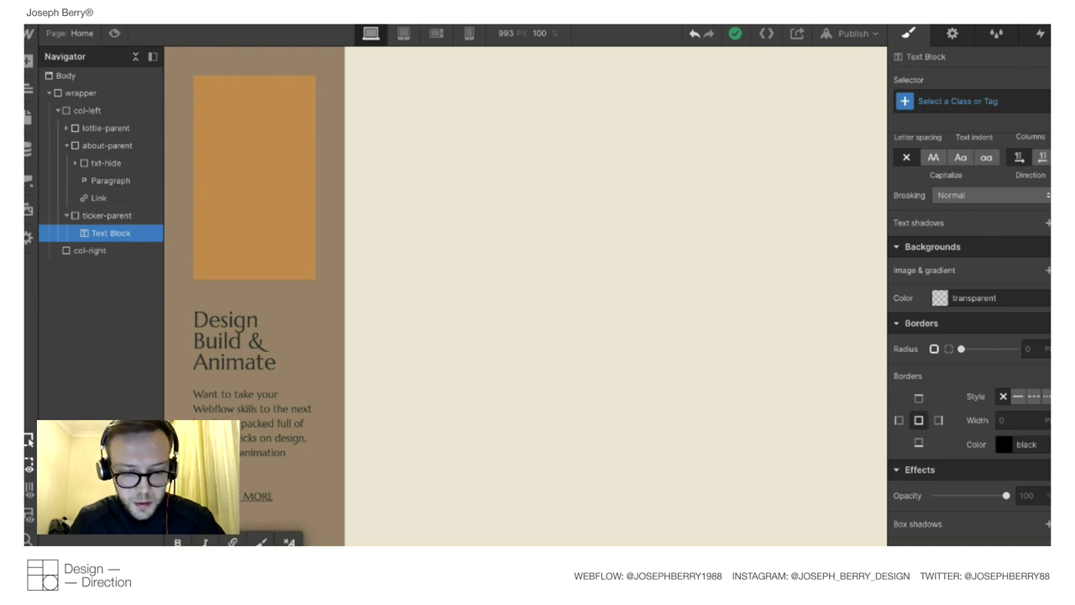
pyautogui.press('Escape')
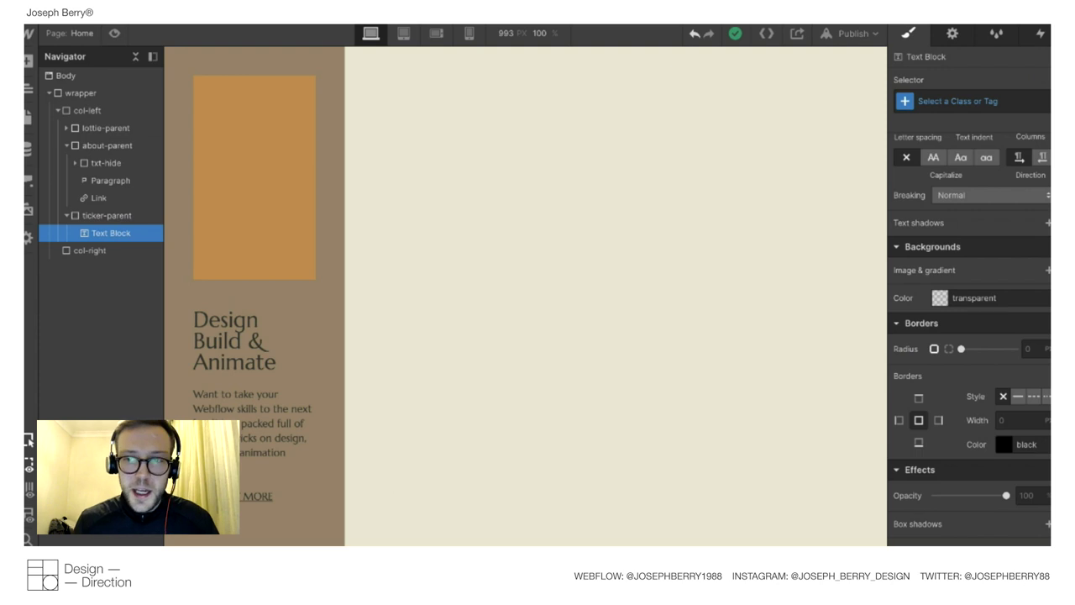
# Give the text block inside ticker-parent the class ticker-txt.
pyautogui.click(107, 215)
pyautogui.click(108, 234)
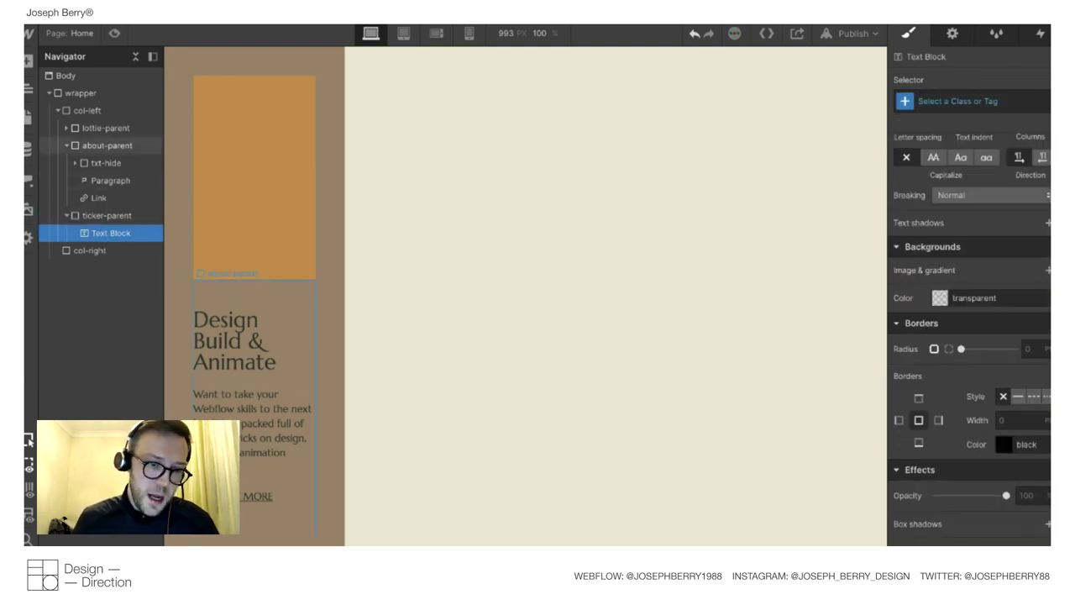
pyautogui.click(946, 100)
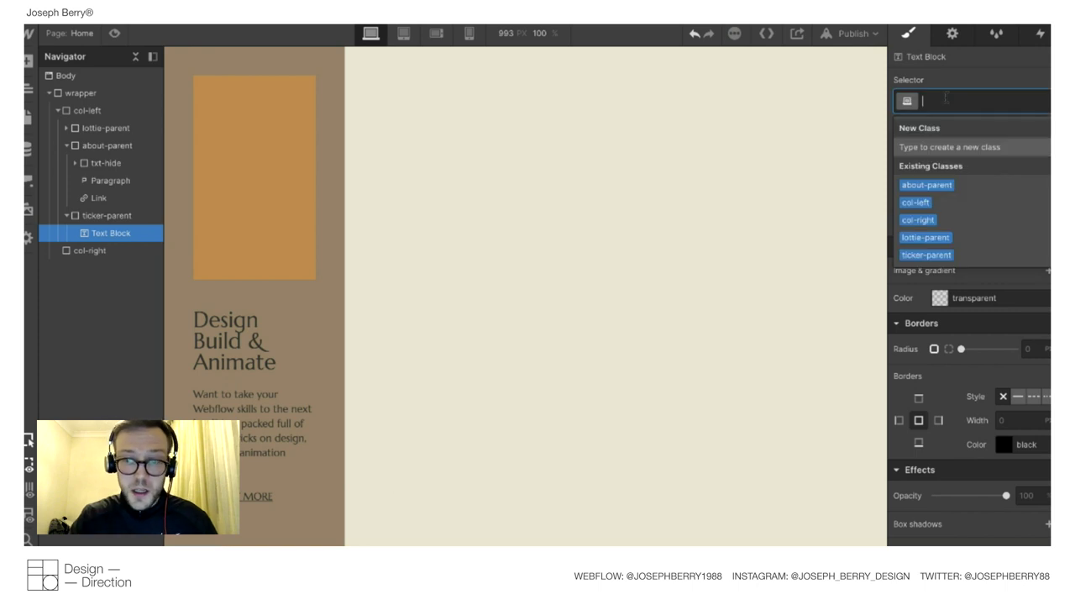
pyautogui.write('ticker-txt')
pyautogui.press('Return')
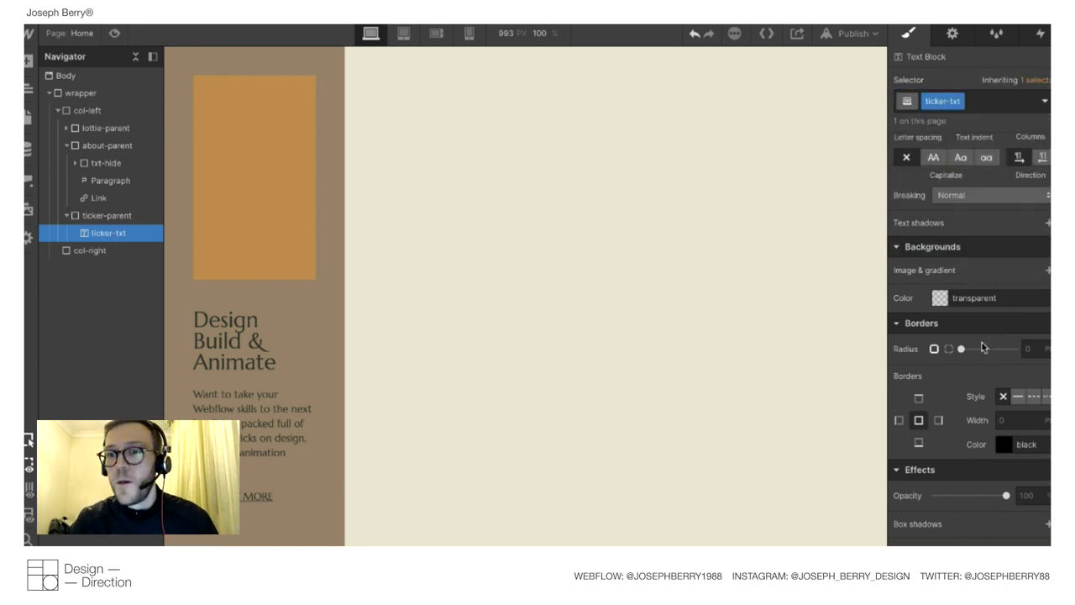
# Set the ticker-txt text's breaking option to No Wrap.
pyautogui.scroll(3, 981, 348)
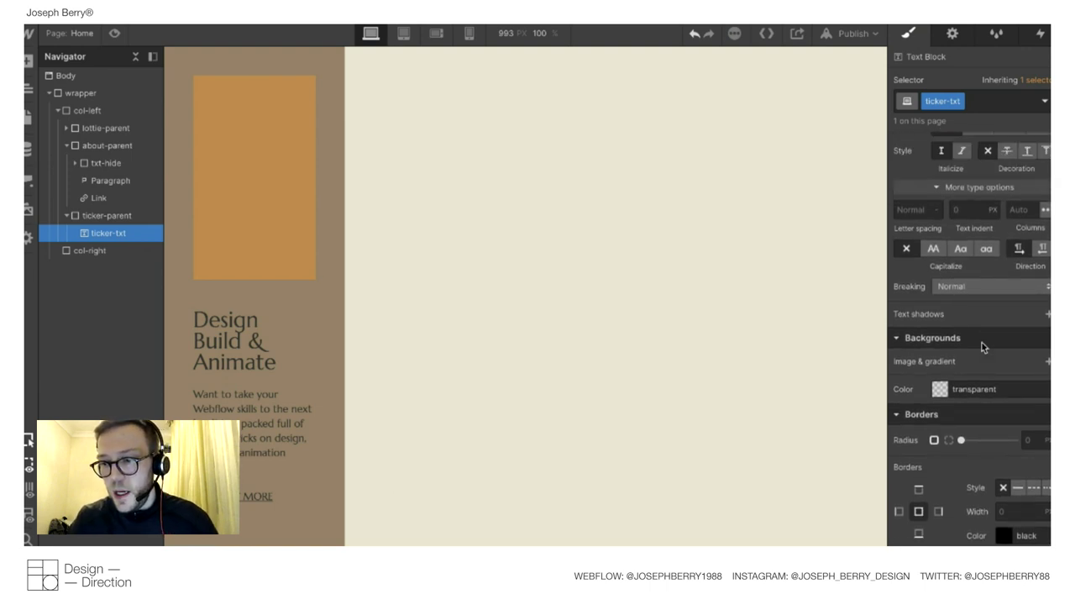
pyautogui.click(951, 288)
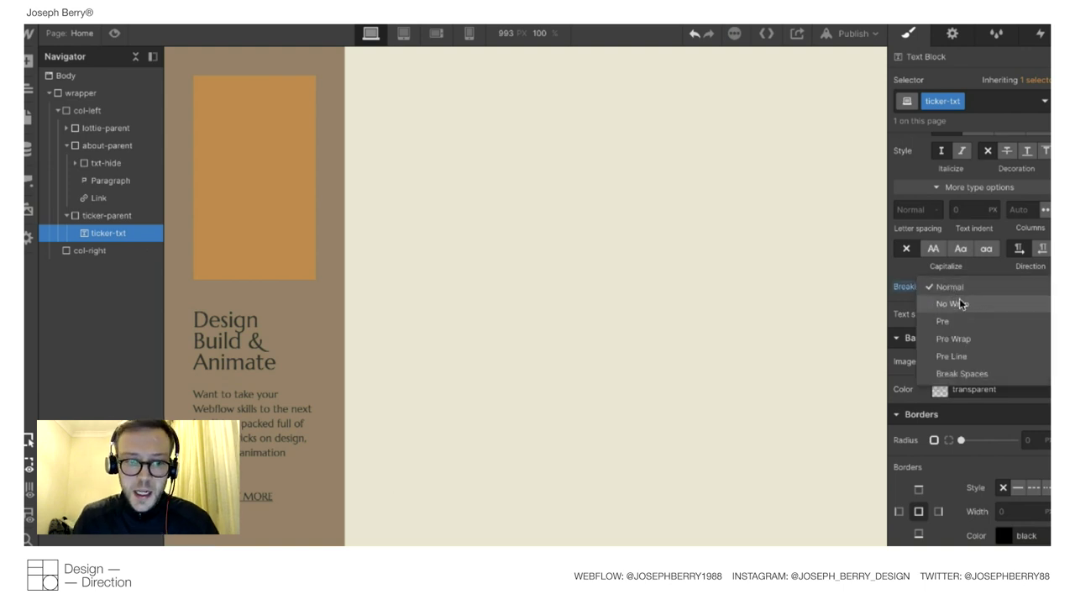
pyautogui.click(961, 303)
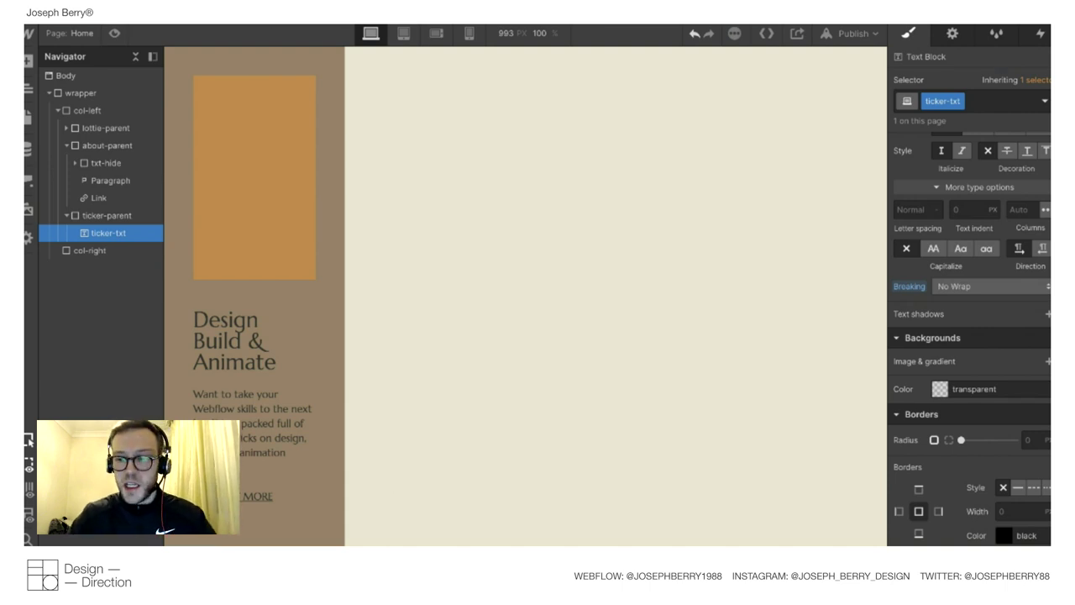
# Make ticker-parent a horizontal flex container with its children vertically centred.
pyautogui.click(98, 218)
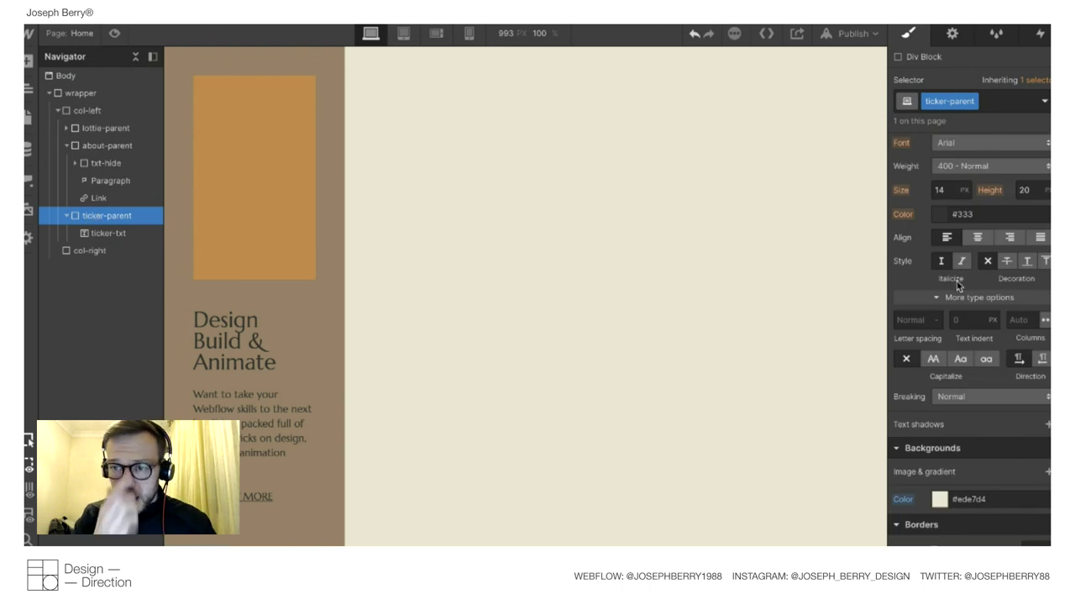
pyautogui.scroll(5, 957, 286)
pyautogui.click(962, 166)
pyautogui.click(966, 219)
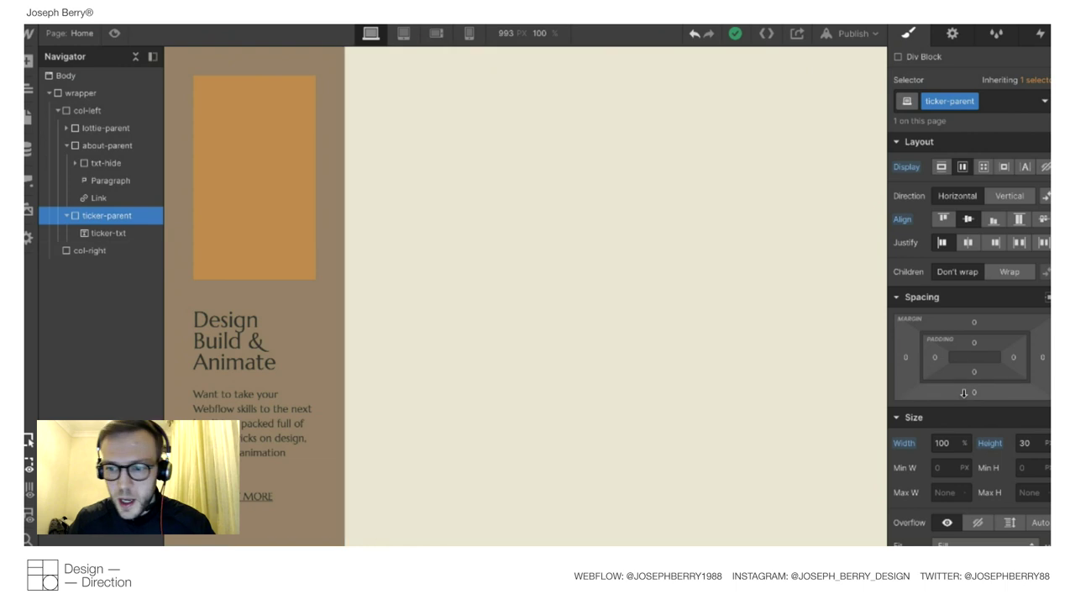
# Set ticker-parent's overflow to Hidden and check the Coming Soon text in a page preview.
pyautogui.scroll(-1, 966, 414)
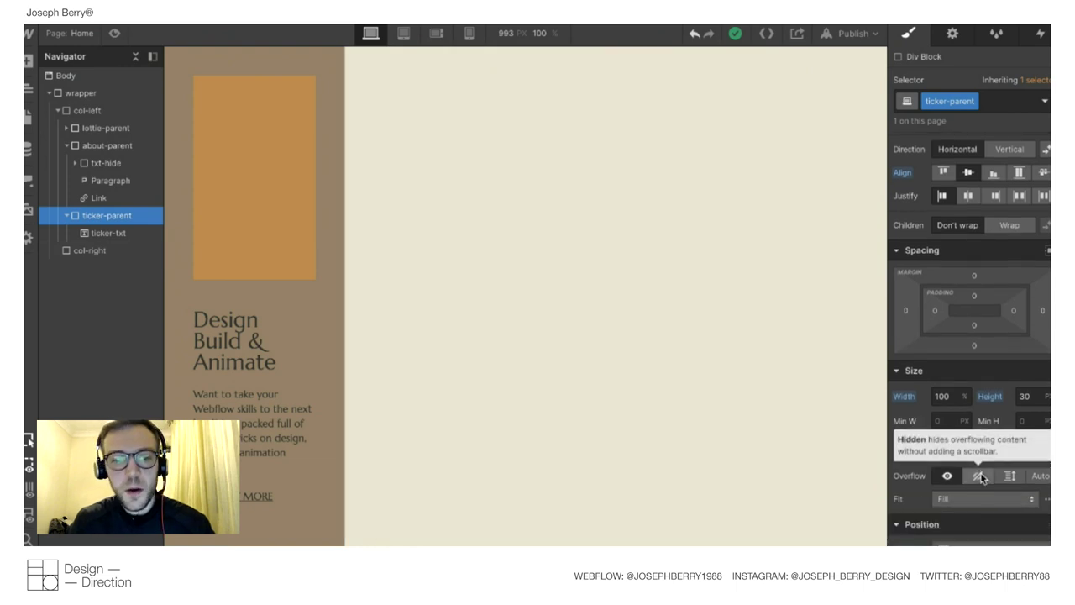
pyautogui.click(980, 476)
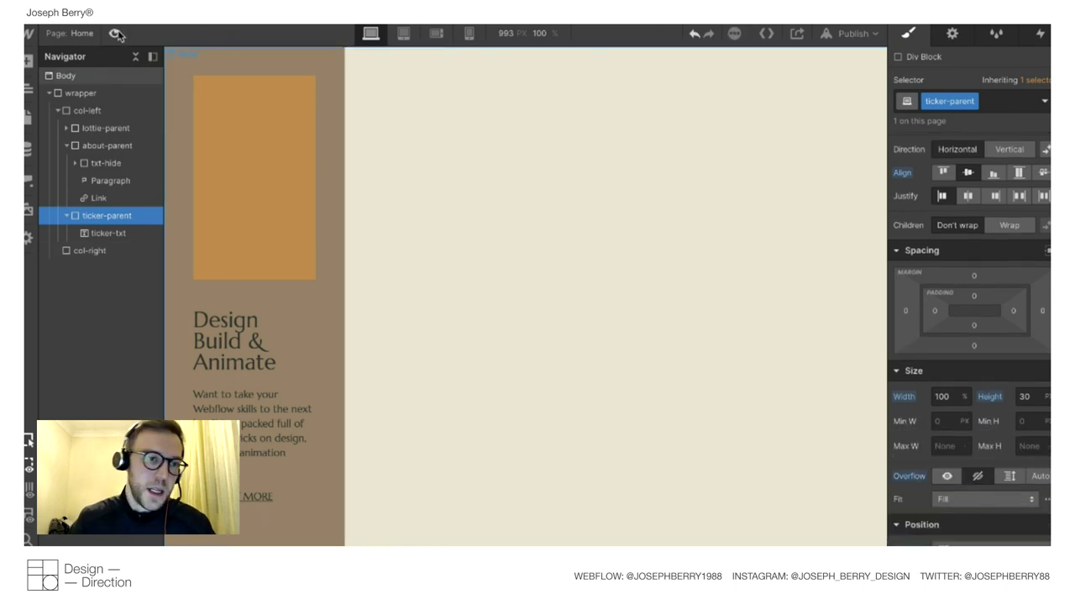
pyautogui.click(115, 34)
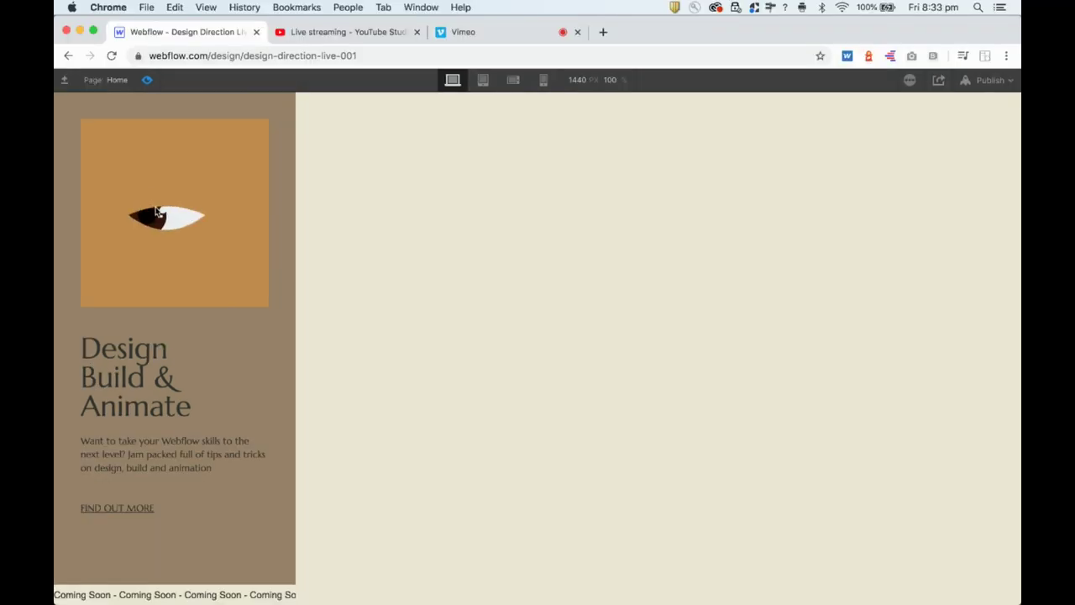
pyautogui.click(114, 33)
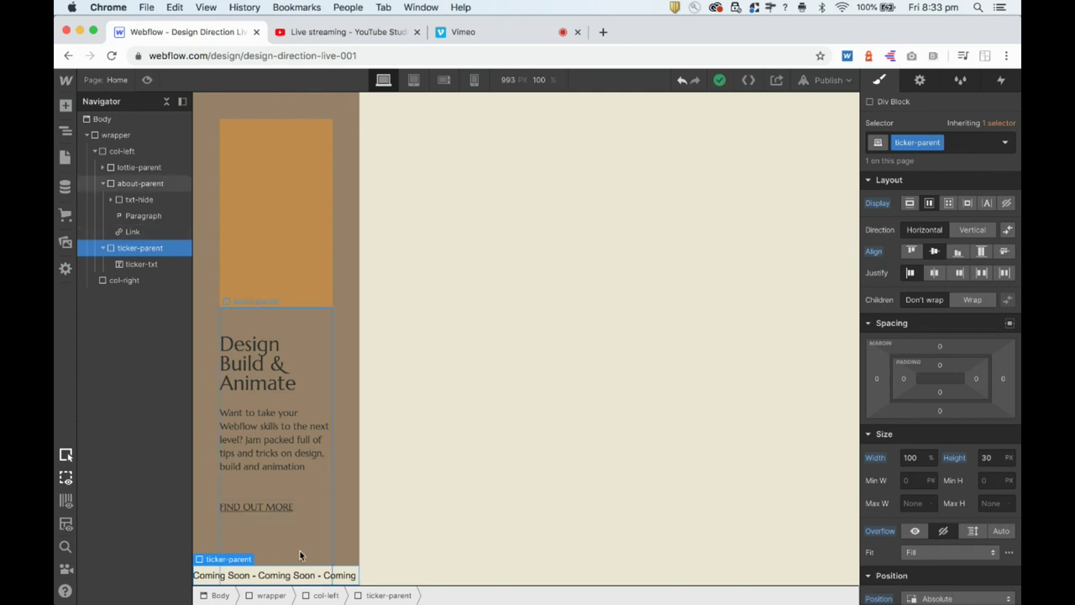
# Set the font of the ticker-txt text block to Marcellus Regular.
pyautogui.click(312, 576)
pyautogui.scroll(-5, 949, 303)
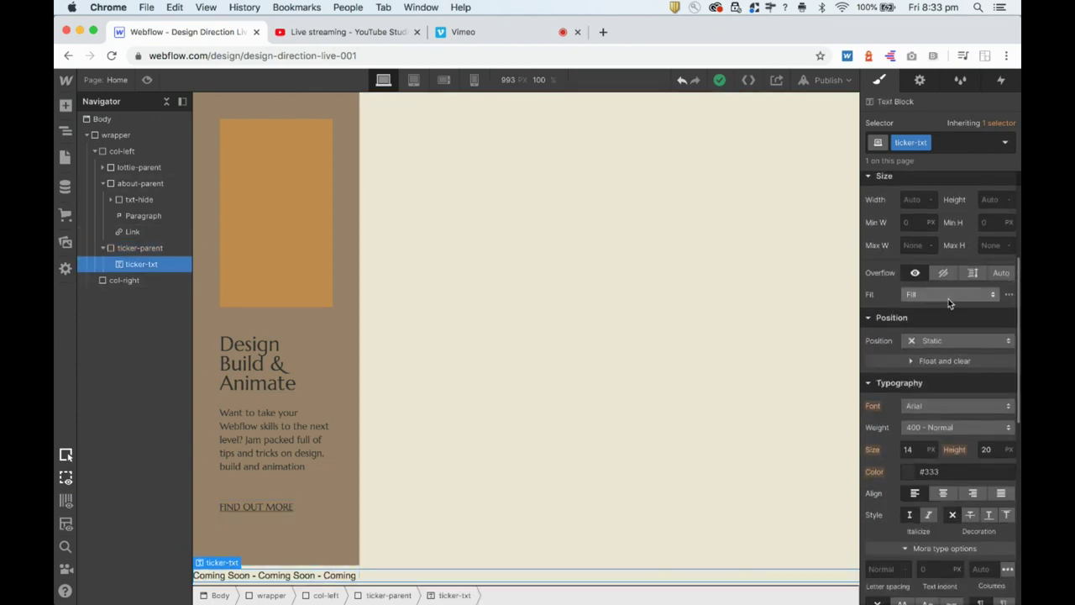
pyautogui.click(932, 406)
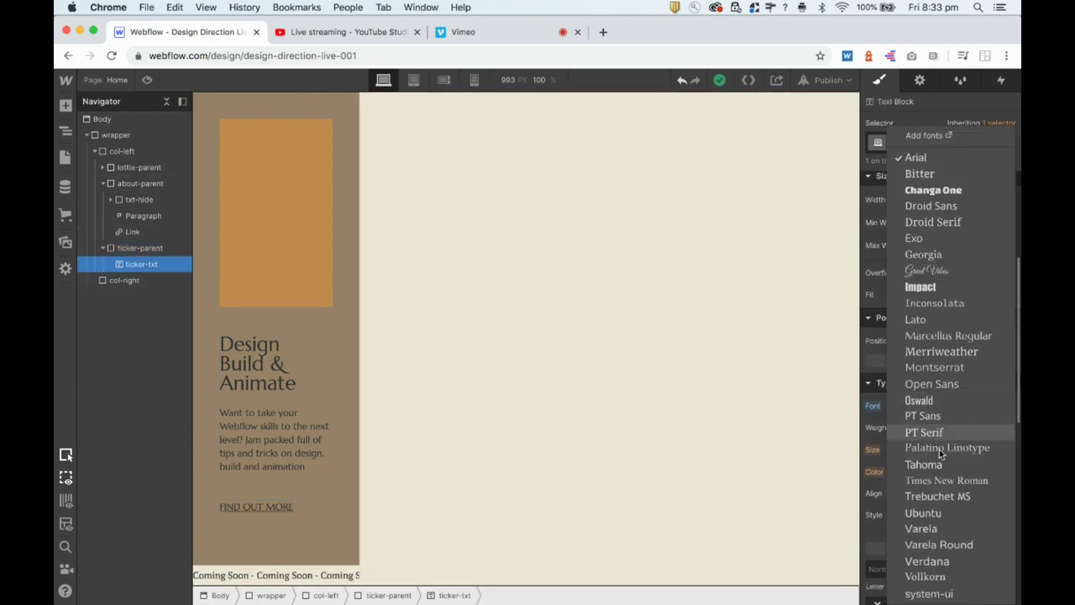
pyautogui.click(926, 337)
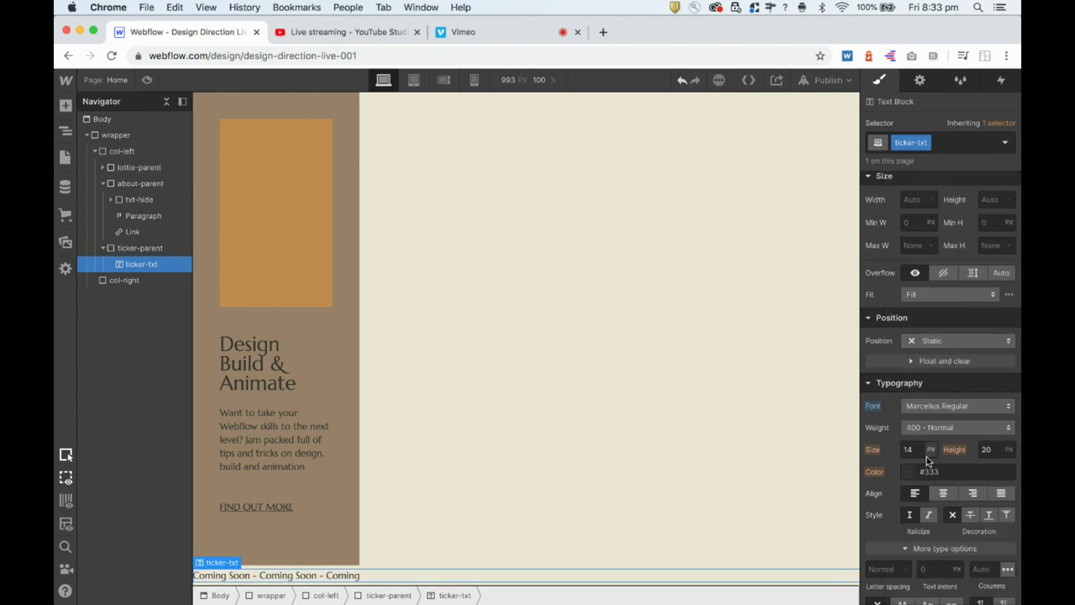
# Set the ticker-txt text to all caps at a size of 12 px and preview the page.
pyautogui.hotkey('ctrl', 'Up')
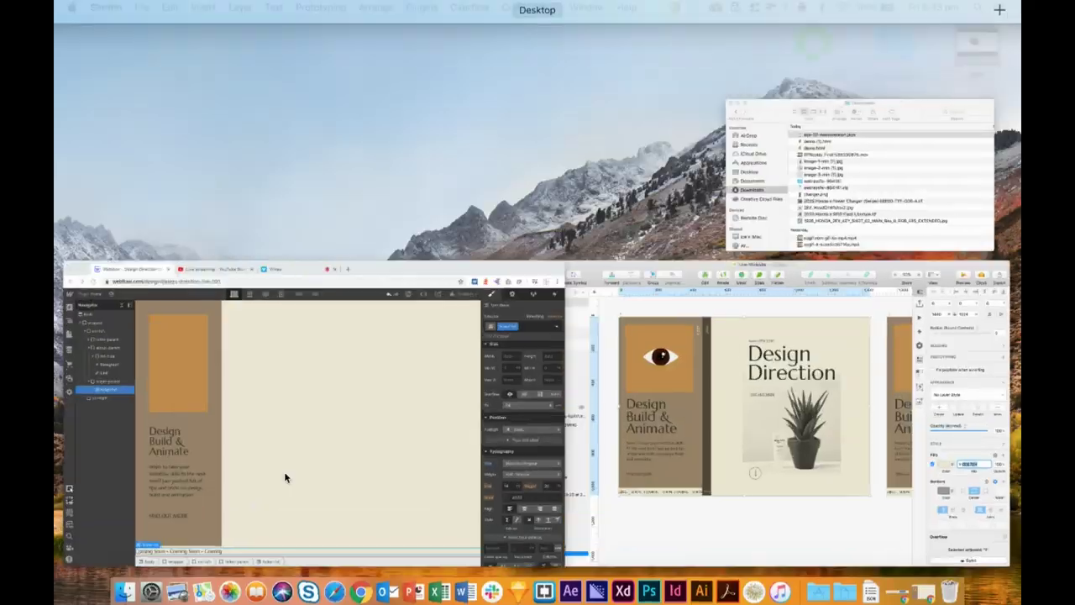
pyautogui.click(284, 471)
pyautogui.scroll(-4, 940, 377)
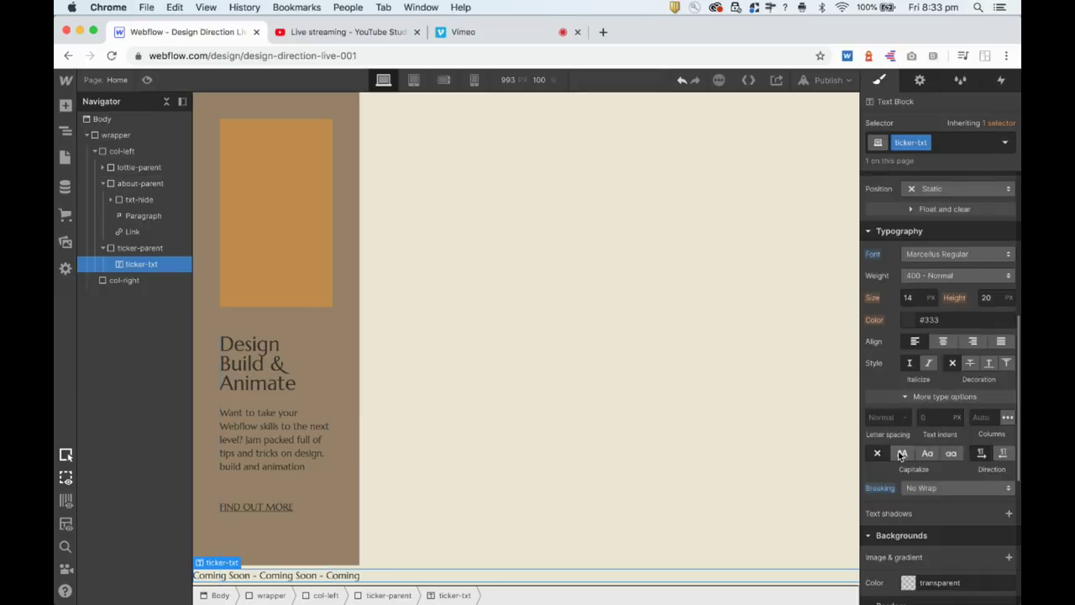
pyautogui.click(902, 452)
pyautogui.click(909, 297)
pyautogui.write('12')
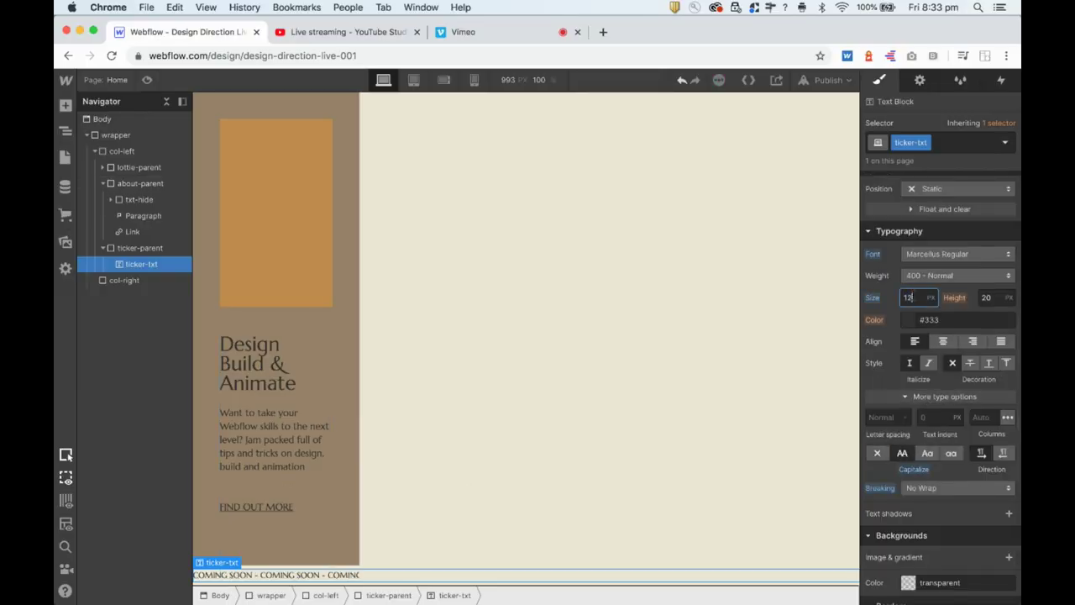
pyautogui.click(550, 401)
pyautogui.click(147, 79)
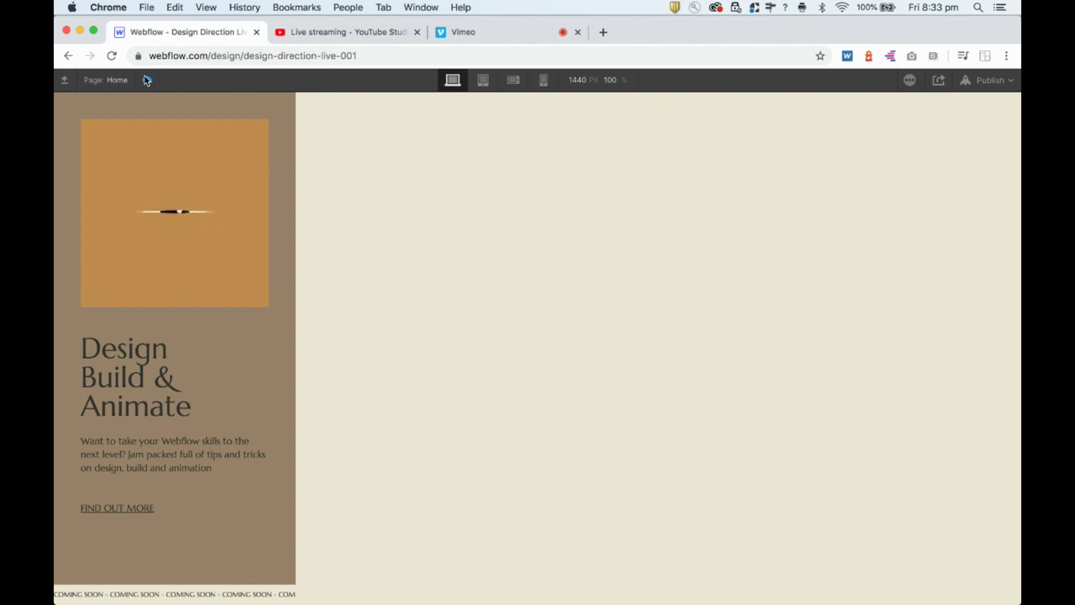
pyautogui.click(146, 80)
# Examine the dark News strip beside the left column of artboard 1 in Sketch and return to Webflow.
pyautogui.hotkey('ctrl', 'Up')
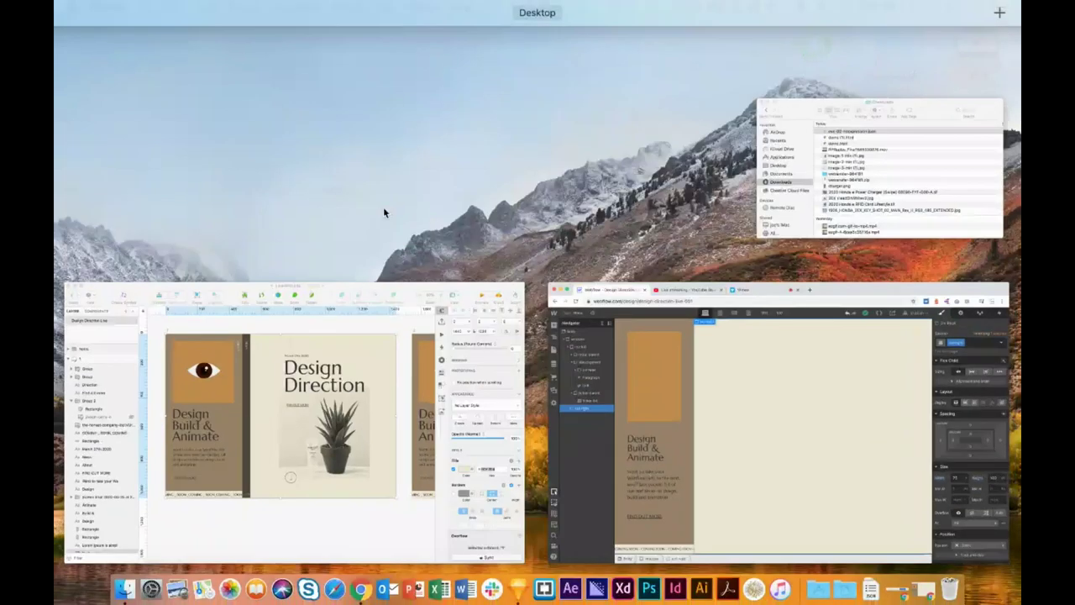
pyautogui.click(420, 361)
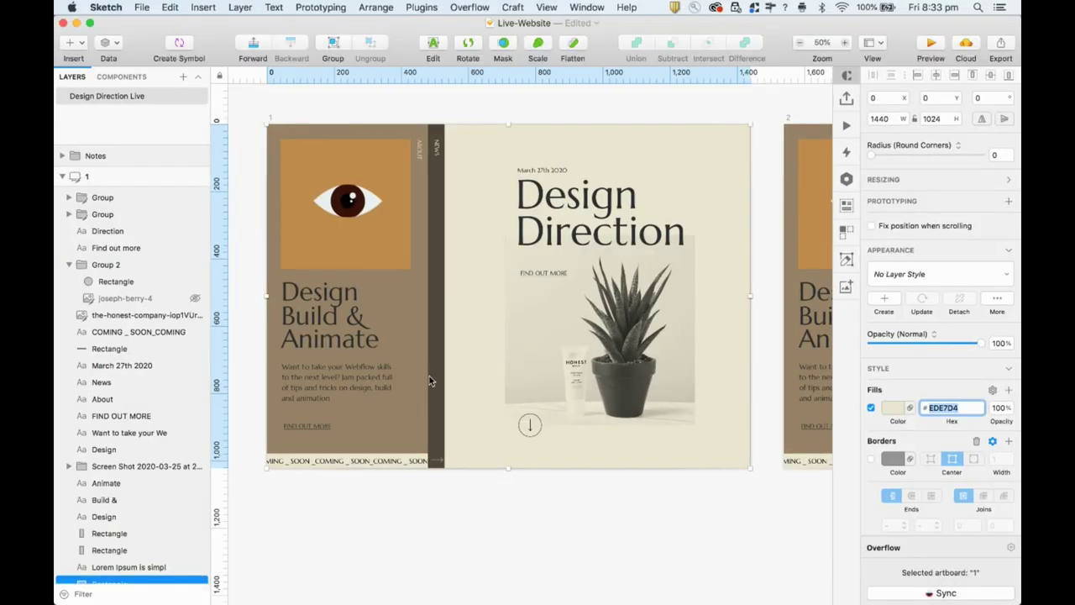
pyautogui.click(435, 171)
pyautogui.click(435, 147)
pyautogui.hotkey('ctrl', 'Up')
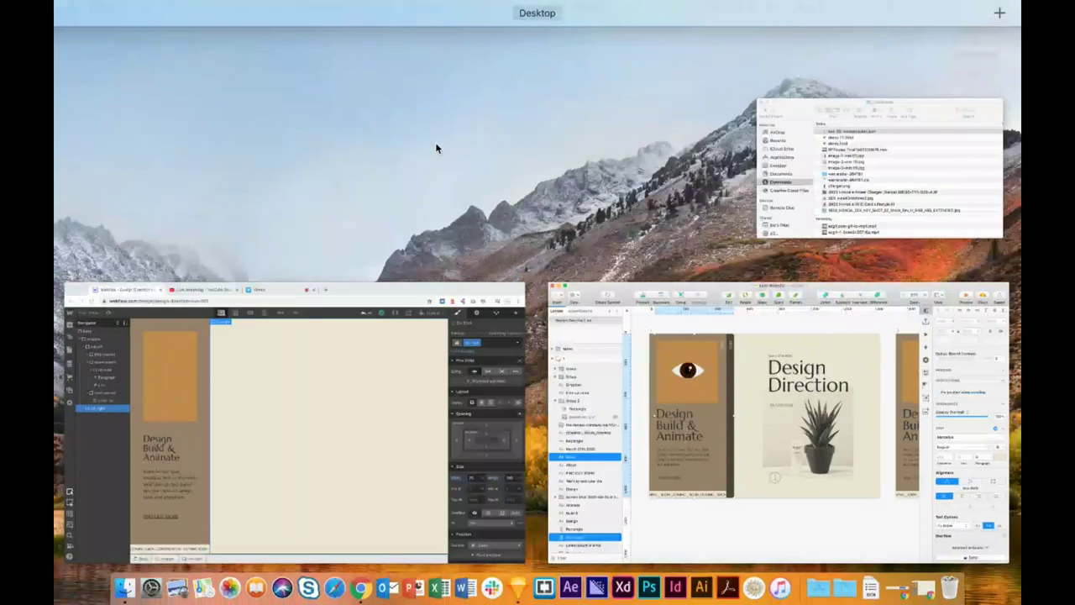
pyautogui.click(420, 422)
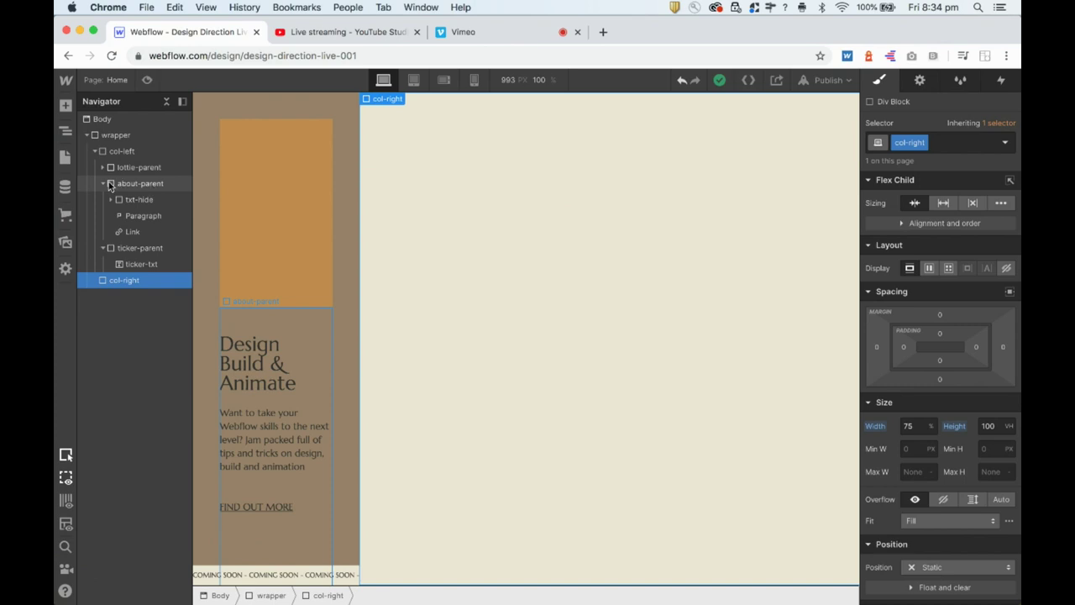
pyautogui.hotkey('ctrl', 'Up')
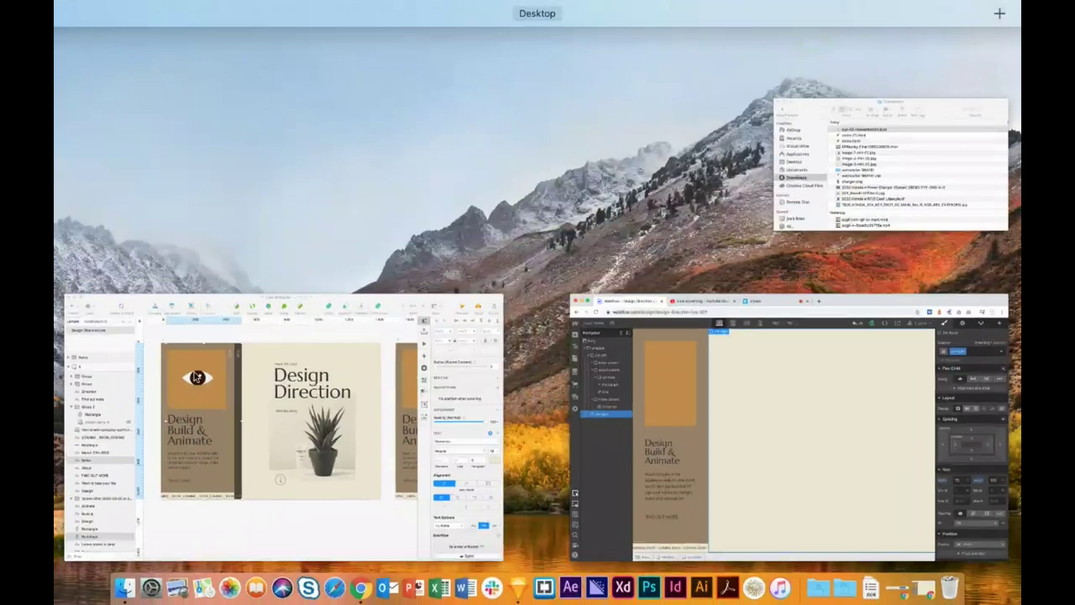
pyautogui.click(327, 528)
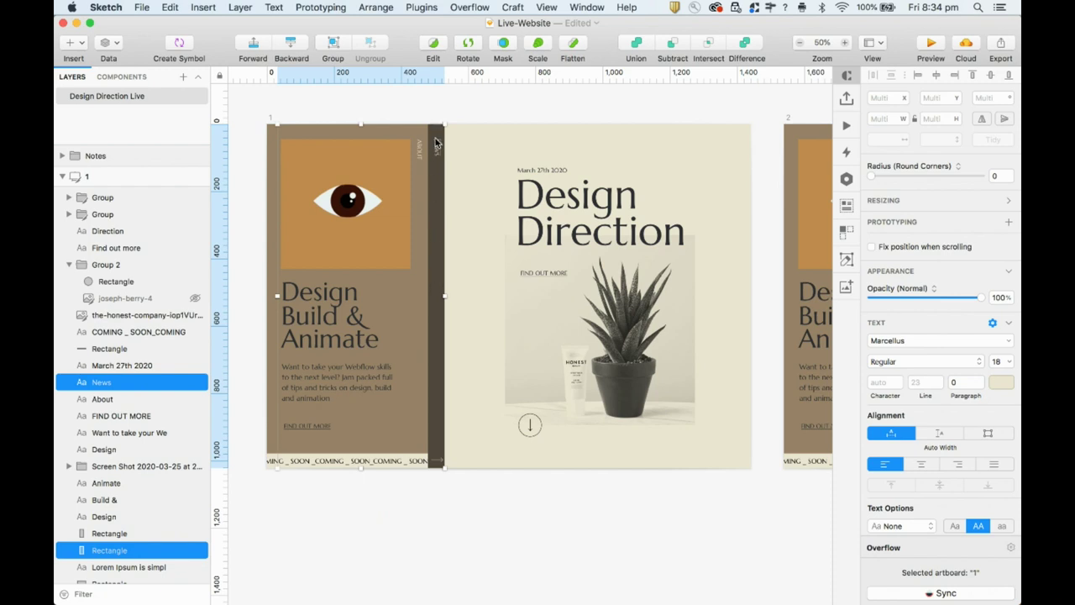
pyautogui.hotkey('ctrl', 'Up')
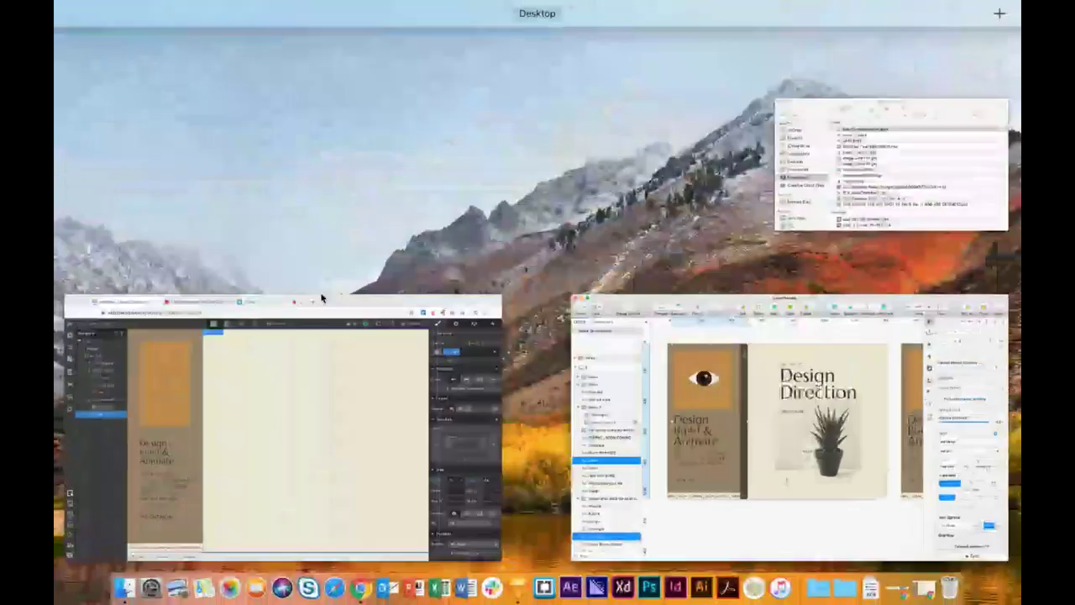
pyautogui.click(340, 373)
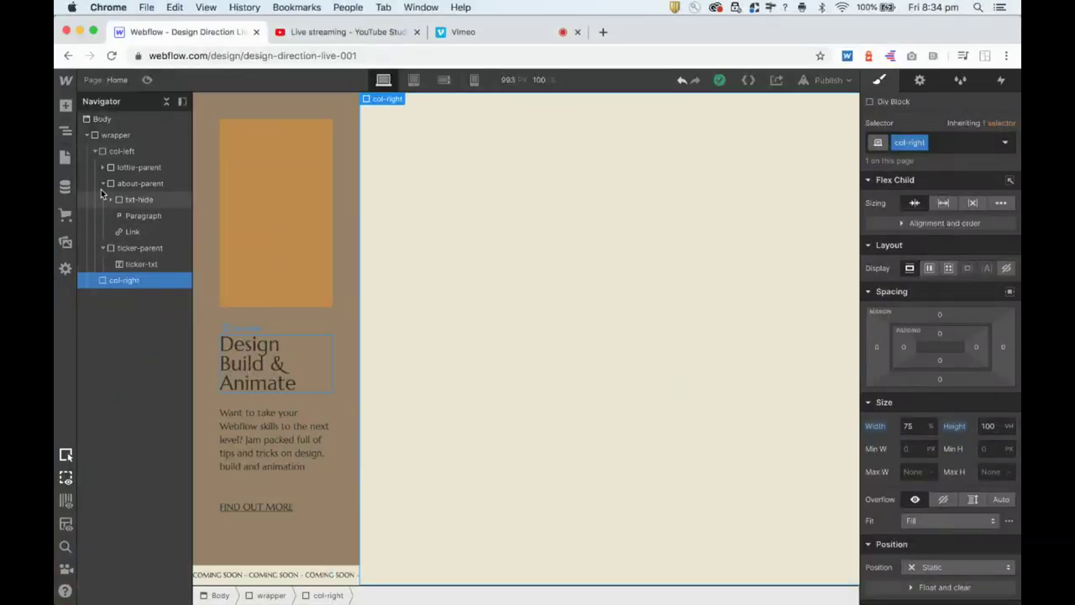
# Collapse the contents of col-left's nested elements in the page structure.
pyautogui.click(94, 151)
pyautogui.click(122, 152)
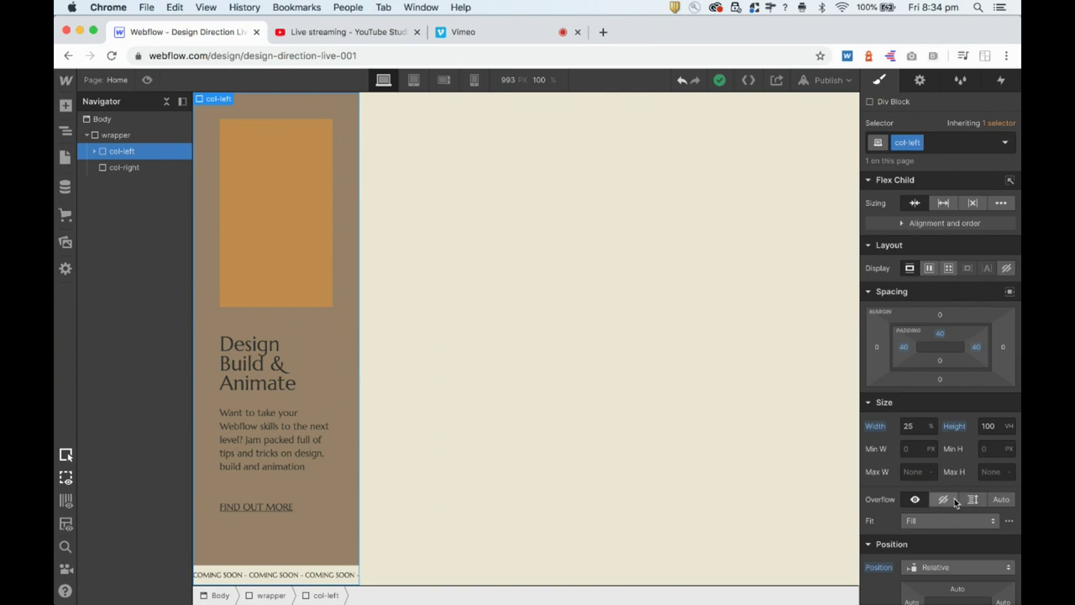
pyautogui.click(95, 151)
pyautogui.click(103, 199)
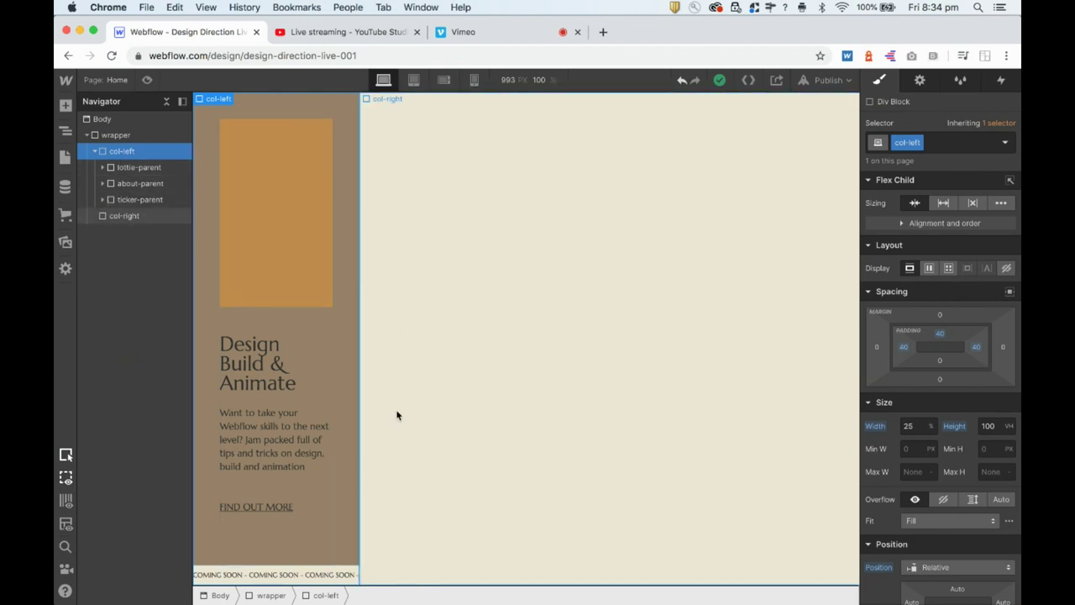
# Add a new div block and nest it inside col-right.
pyautogui.click(66, 108)
pyautogui.moveTo(109, 357); pyautogui.dragTo(143, 167)
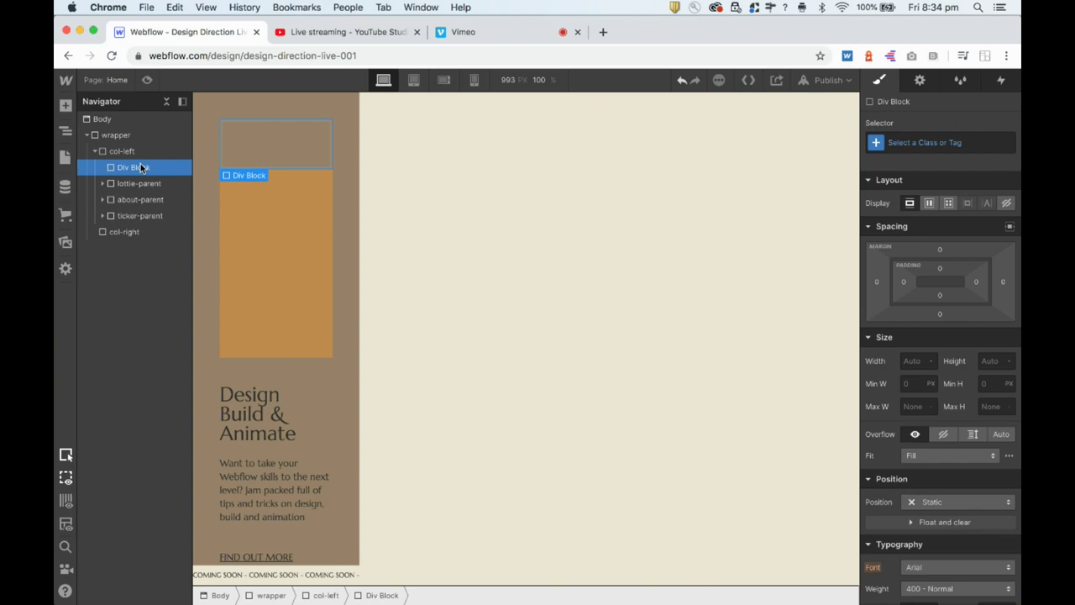
pyautogui.moveTo(140, 167); pyautogui.dragTo(124, 128)
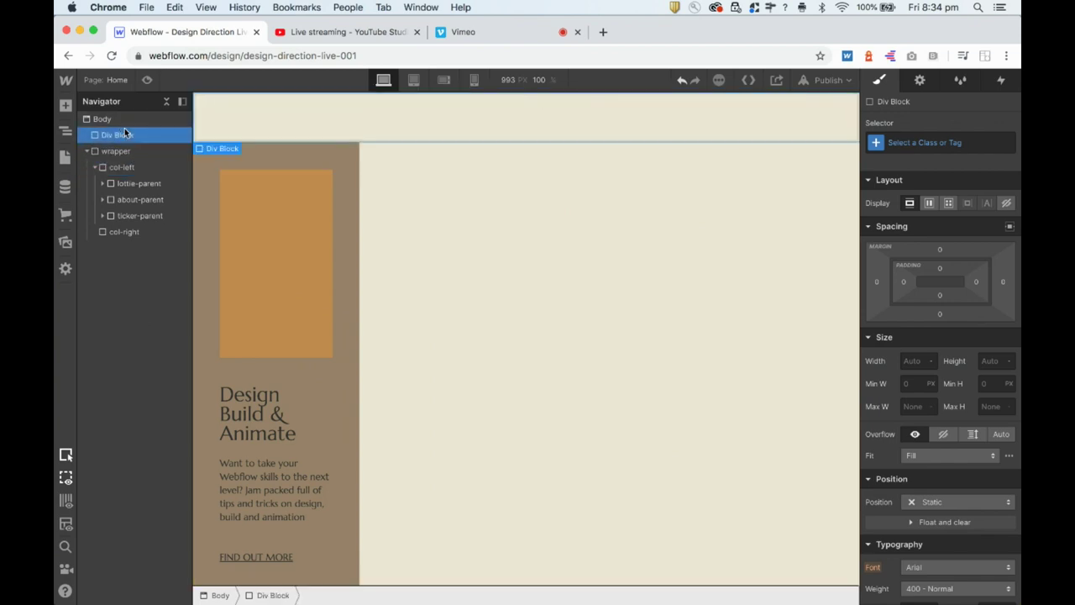
pyautogui.click(86, 151)
pyautogui.moveTo(118, 135); pyautogui.dragTo(129, 219)
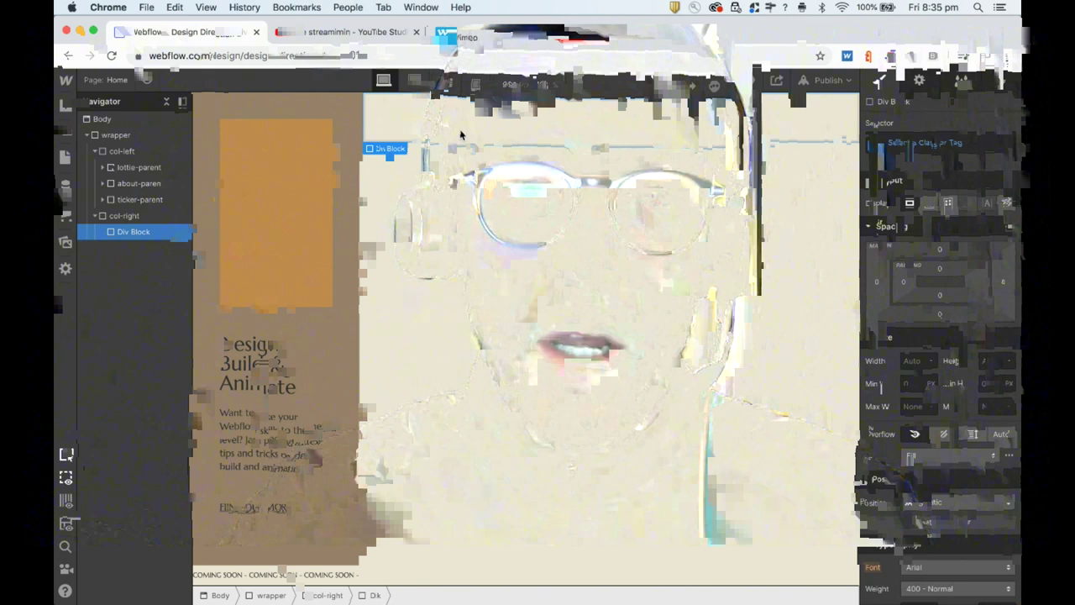
# Give the new div block inside col-right the class col-new.
pyautogui.click(940, 143)
pyautogui.write('col')
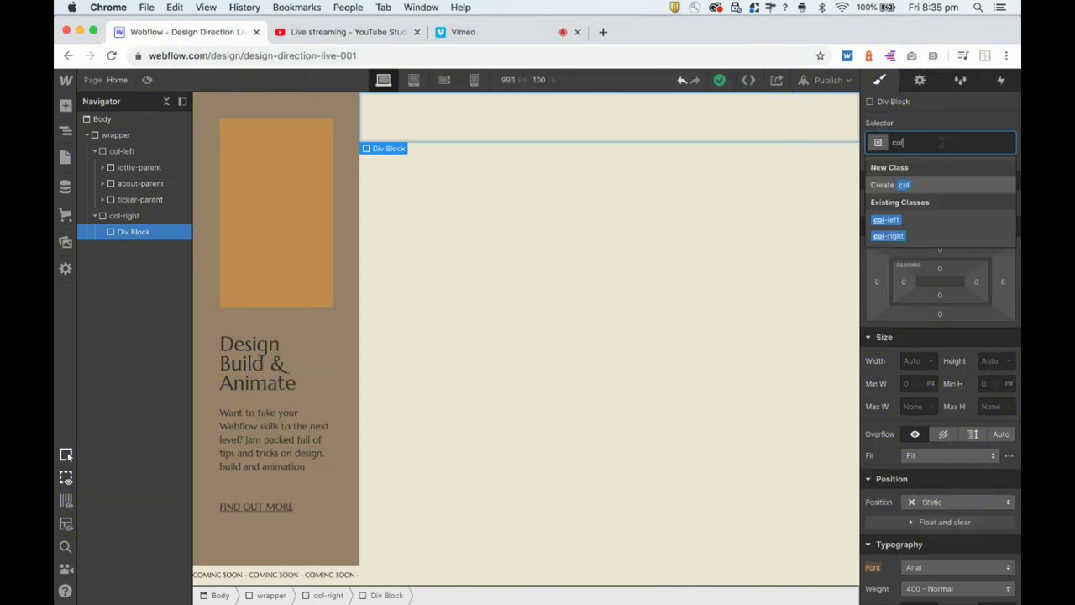
pyautogui.write('-new')
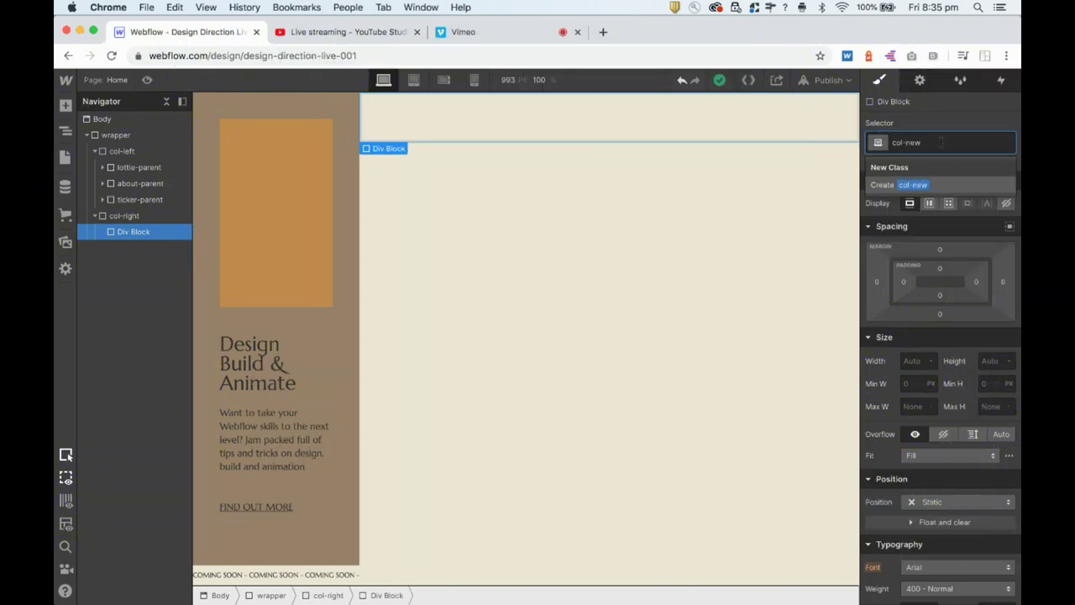
pyautogui.press('Return')
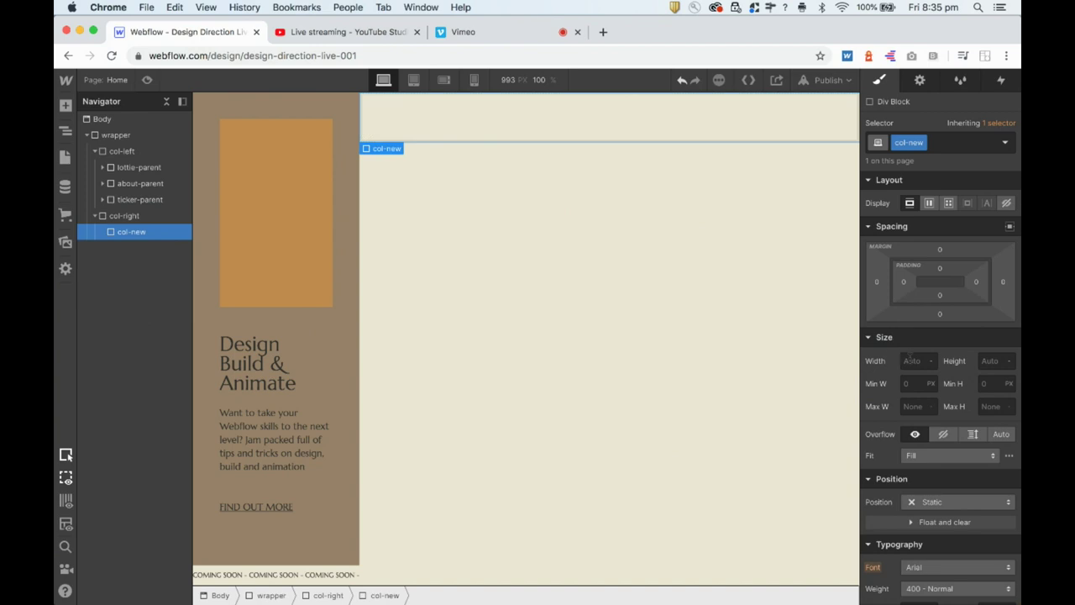
# Set col-new's width to 25% and its height to 100vh, and compare it with col-left.
pyautogui.click(922, 361)
pyautogui.write('25%')
pyautogui.press('Return')
pyautogui.click(991, 360)
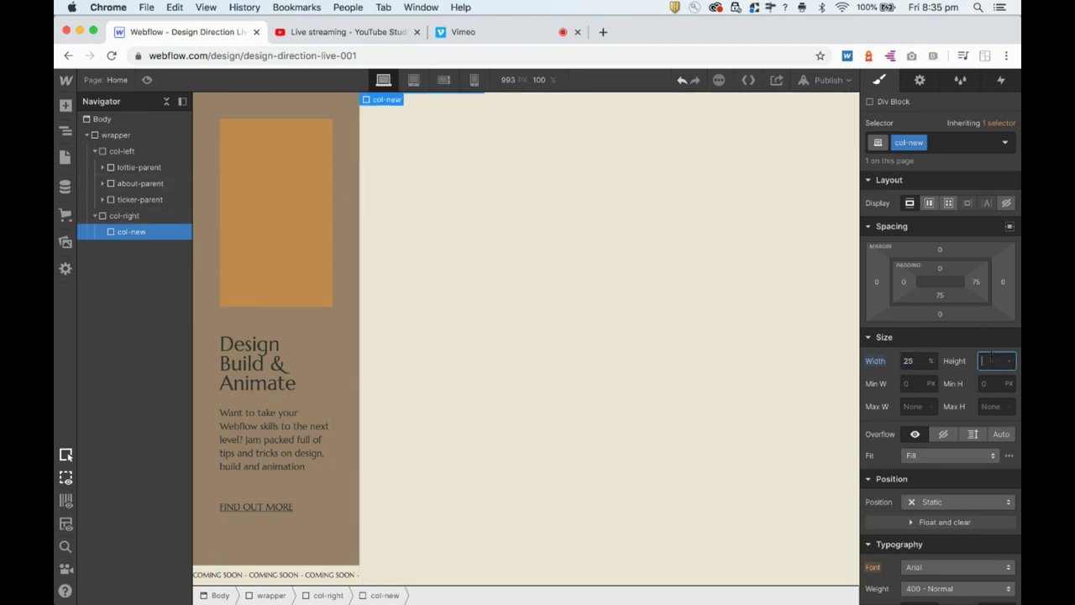
pyautogui.write('100vh')
pyautogui.press('Return')
pyautogui.click(271, 103)
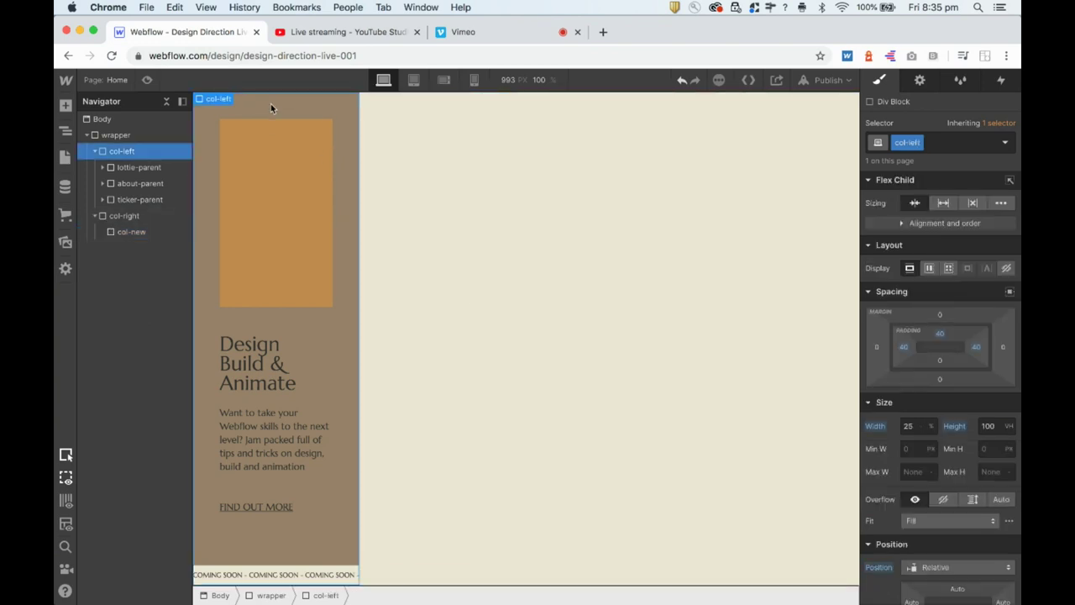
pyautogui.click(405, 135)
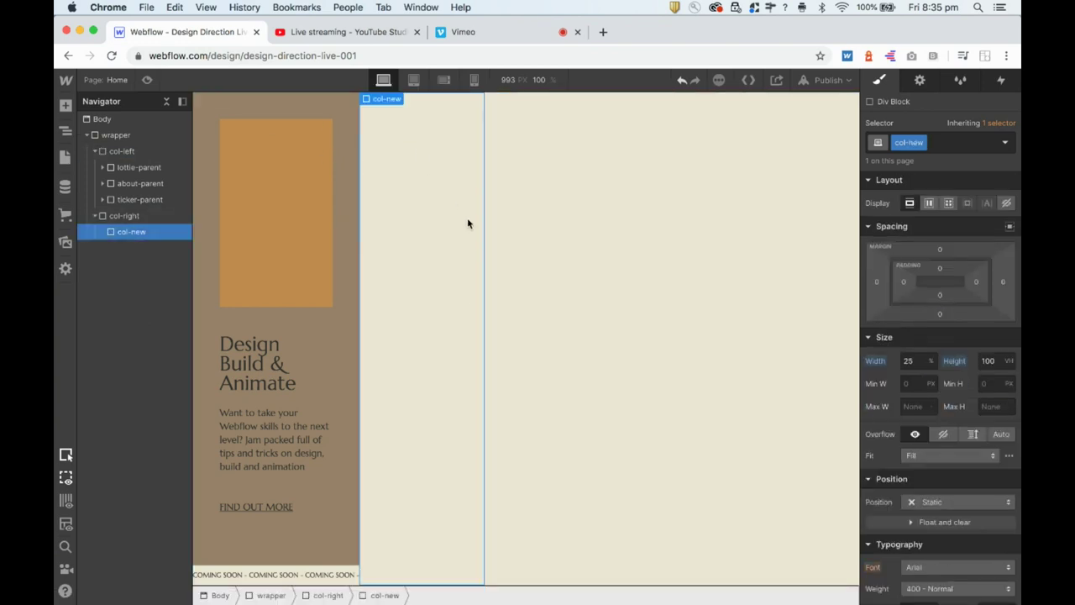
# Switch to Sketch and examine the expanded News column in artboard 2.
pyautogui.hotkey('ctrl', 'Up')
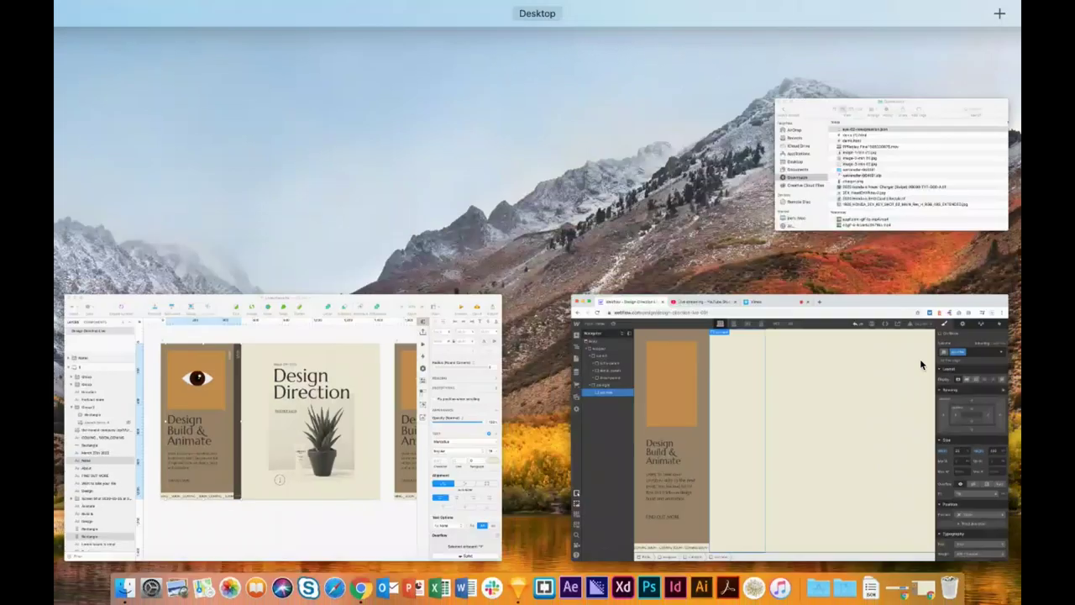
pyautogui.click(338, 480)
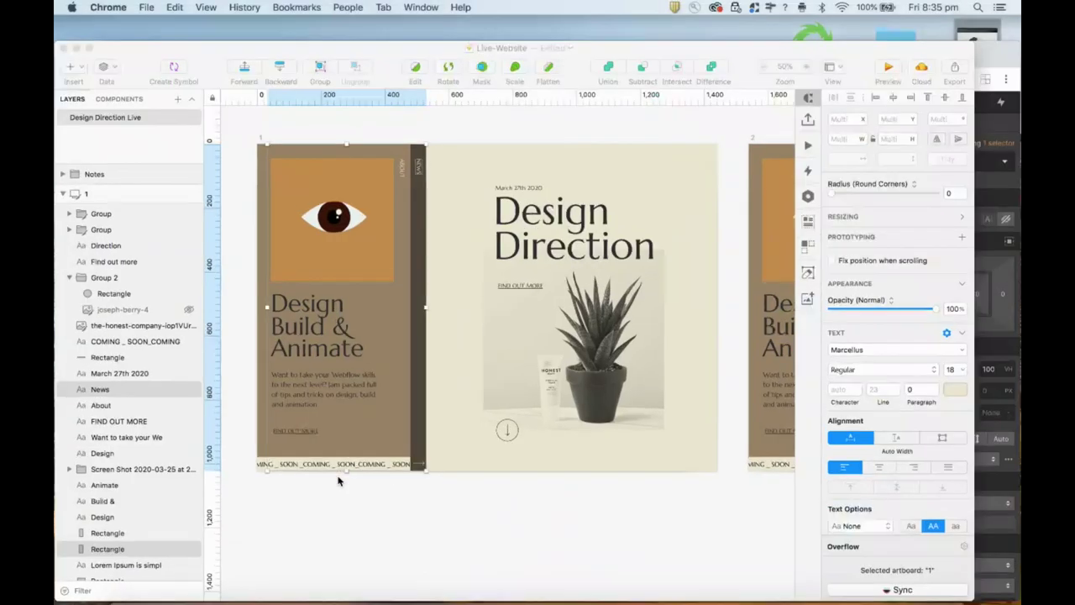
pyautogui.hscroll(5, 336, 480)
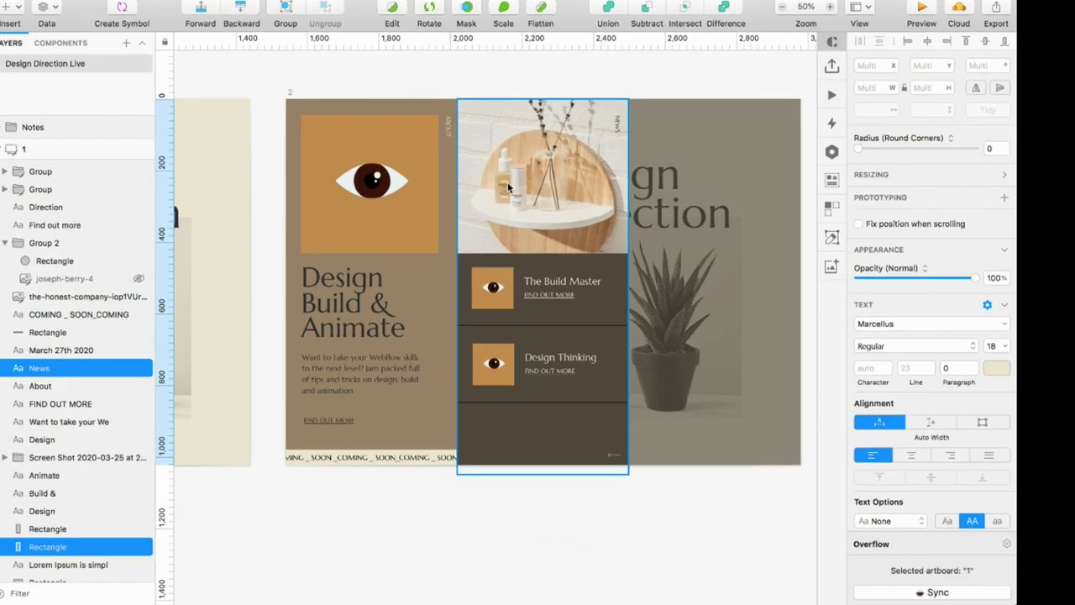
# Check the vertical About label in artboard 2 and switch from Sketch back to Webflow.
pyautogui.click(451, 127)
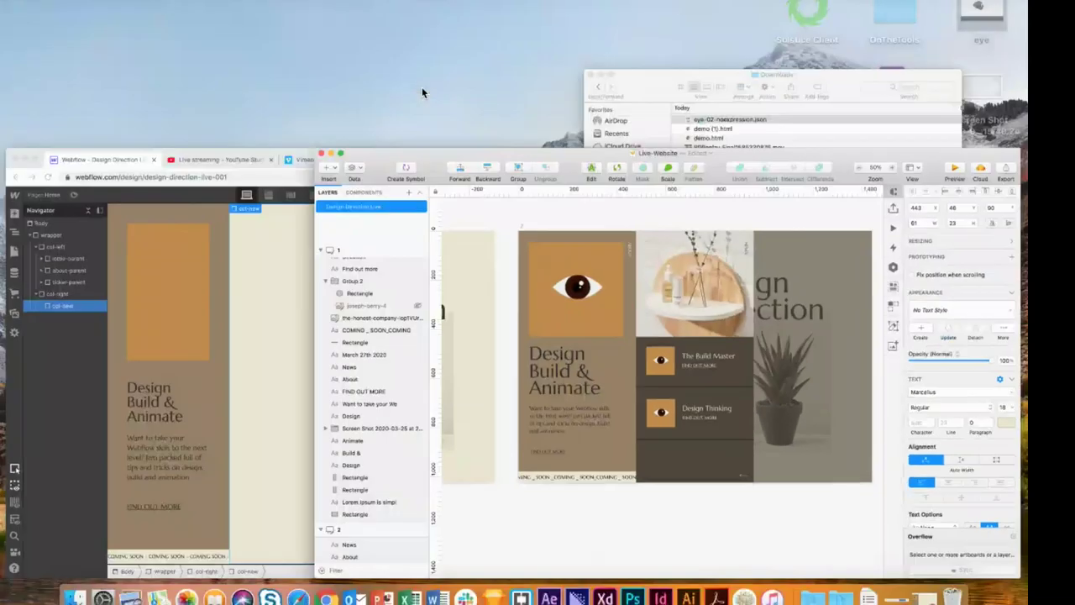
pyautogui.hotkey('ctrl', 'Up')
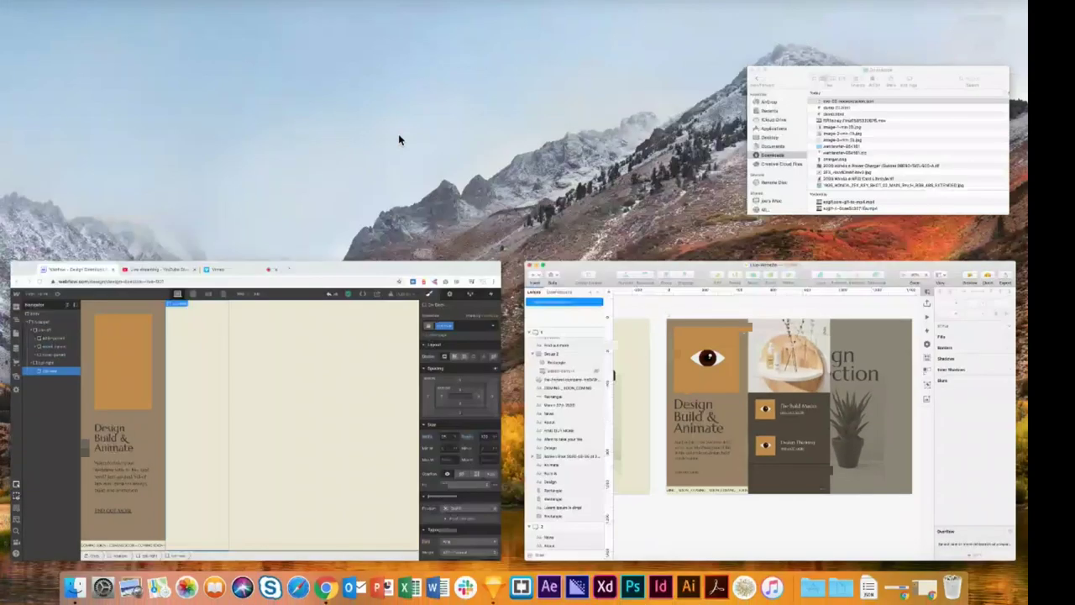
pyautogui.click(259, 430)
# Add a text block as the first element inside col-left, above lottie-parent, and replace its placeholder text with "About".
pyautogui.click(157, 107)
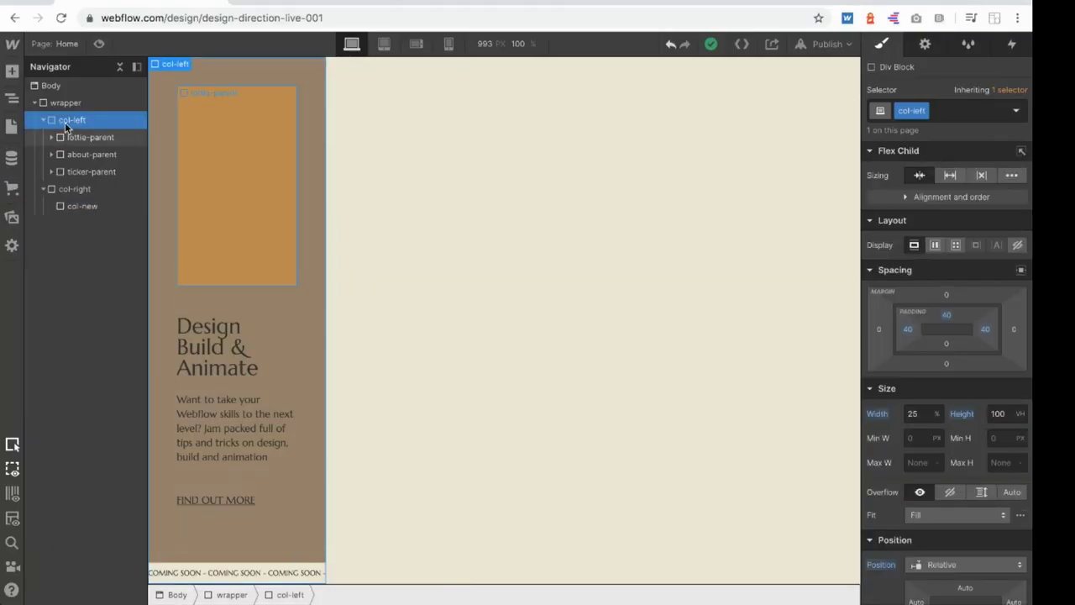
pyautogui.click(11, 73)
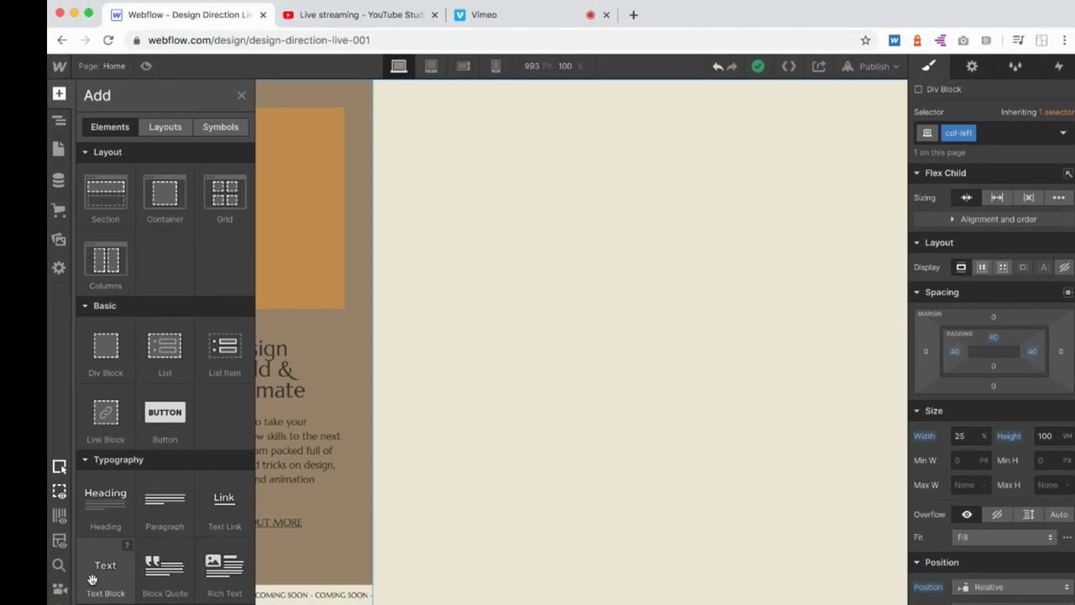
pyautogui.click(12, 98)
pyautogui.moveTo(113, 147); pyautogui.dragTo(113, 153)
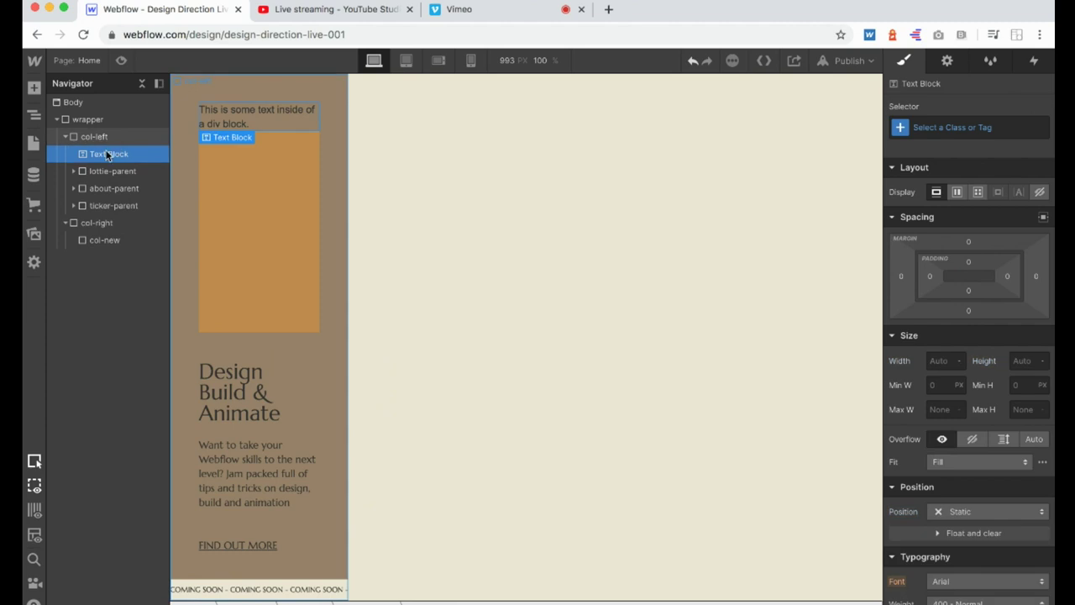
pyautogui.doubleClick(233, 118)
pyautogui.write('About')
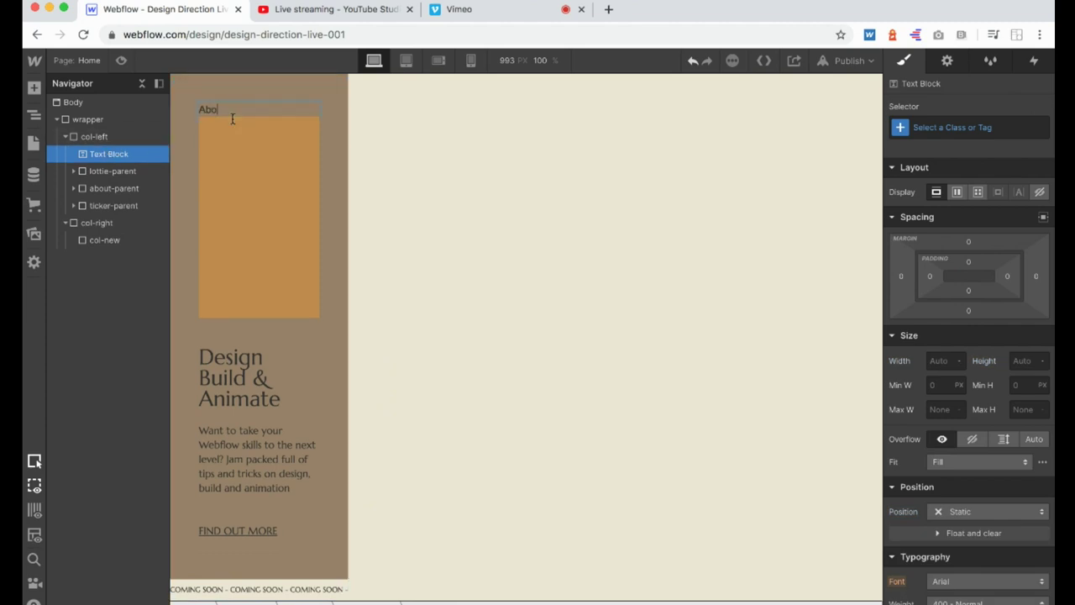
# Set the text of the new text block in col-left to "About".
pyautogui.click(513, 235)
pyautogui.click(214, 118)
pyautogui.click(209, 109)
pyautogui.click(209, 98)
pyautogui.click(228, 111)
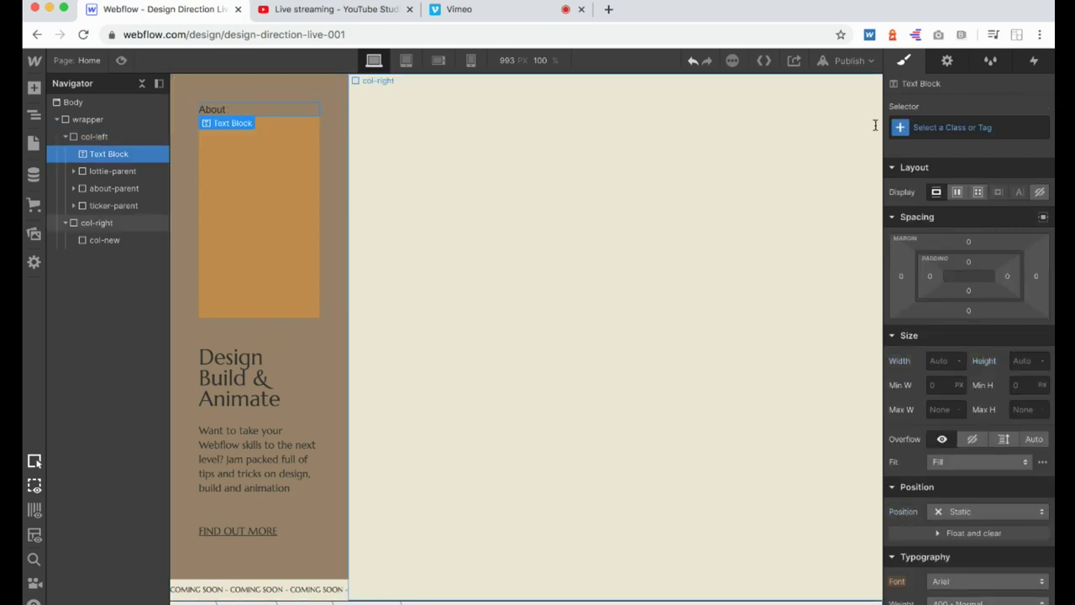
# Give the About text block a new class named txt-turn.
pyautogui.click(951, 126)
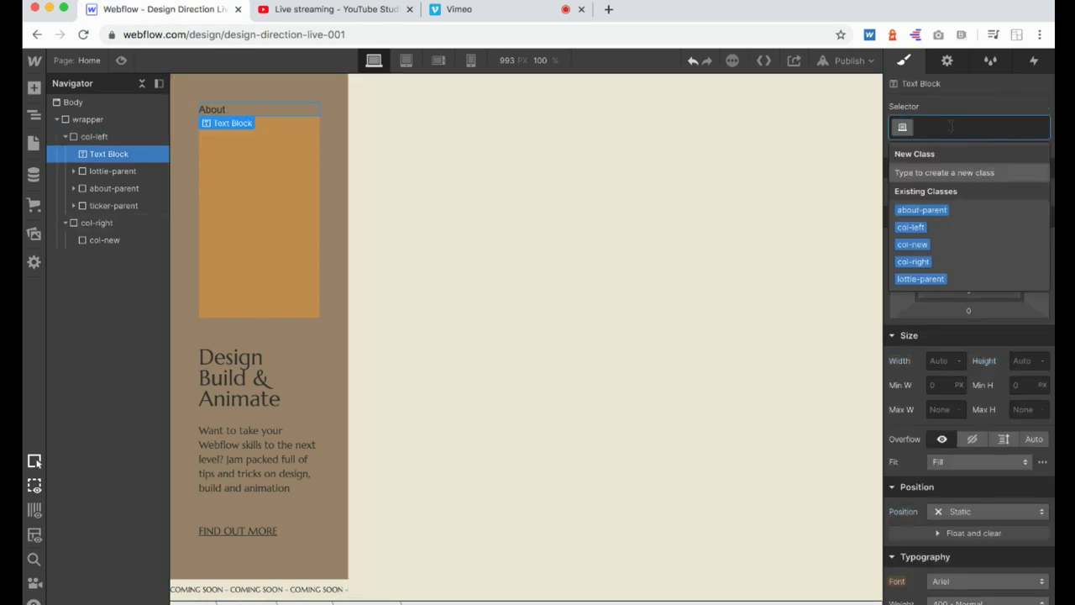
pyautogui.write('txt-turn')
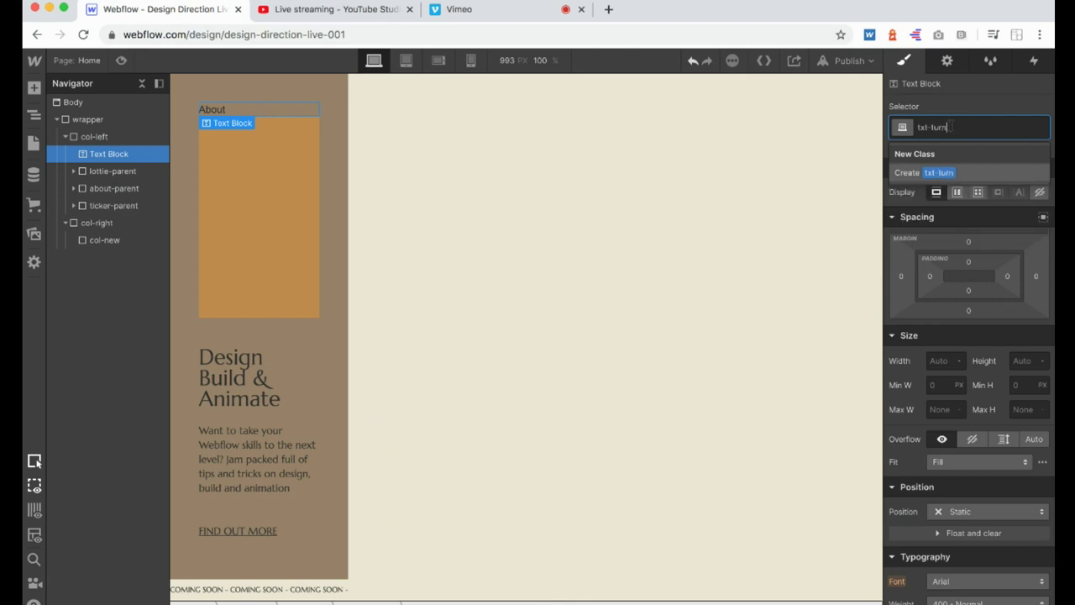
pyautogui.press('Return')
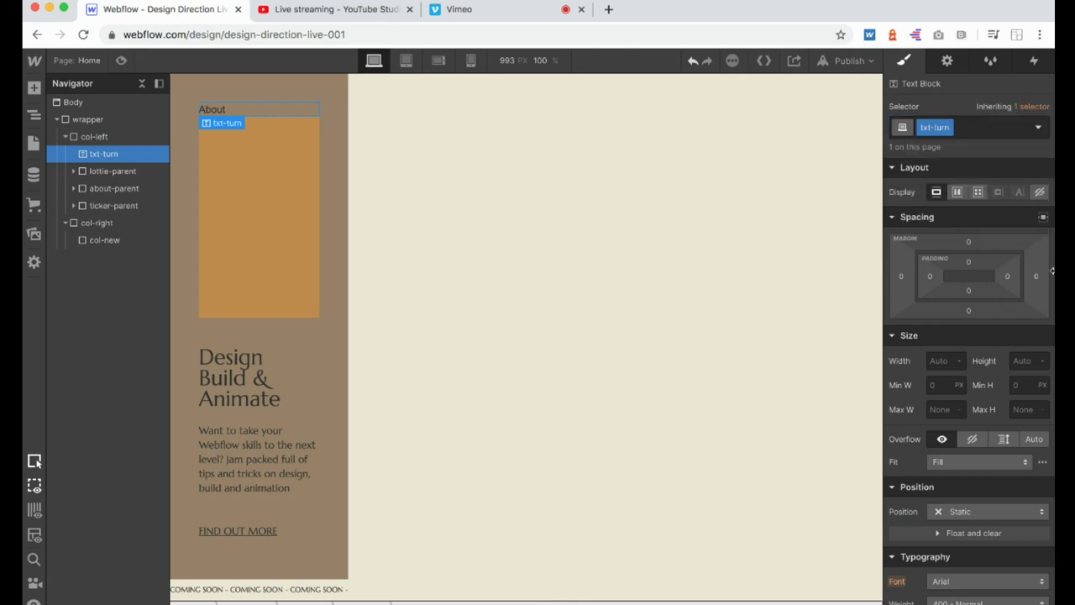
# Set the positioning of the About text block to Absolute.
pyautogui.scroll(-3, 1052, 269)
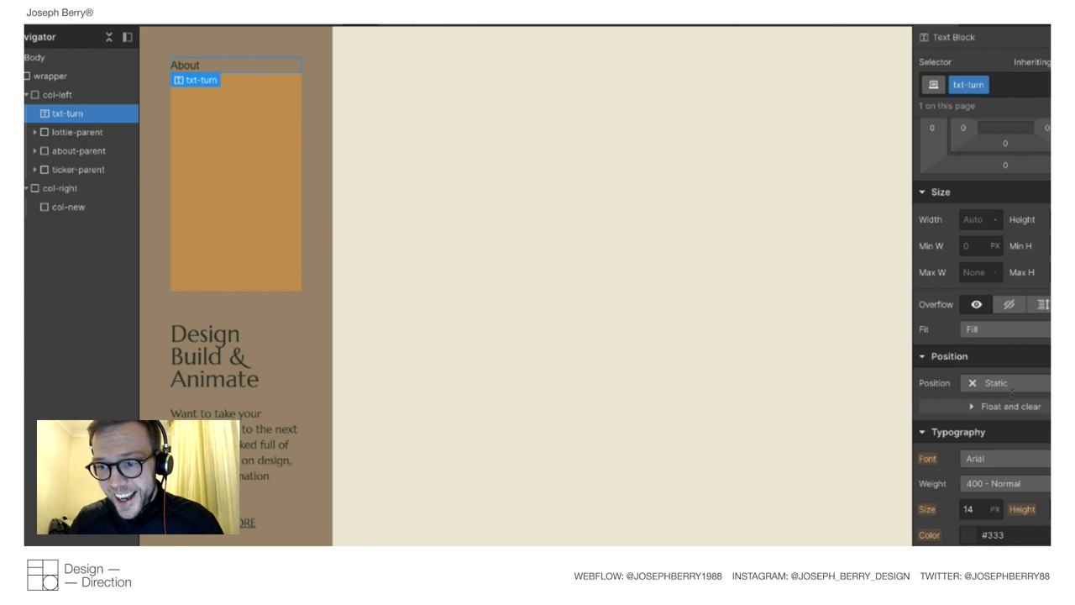
pyautogui.click(1007, 383)
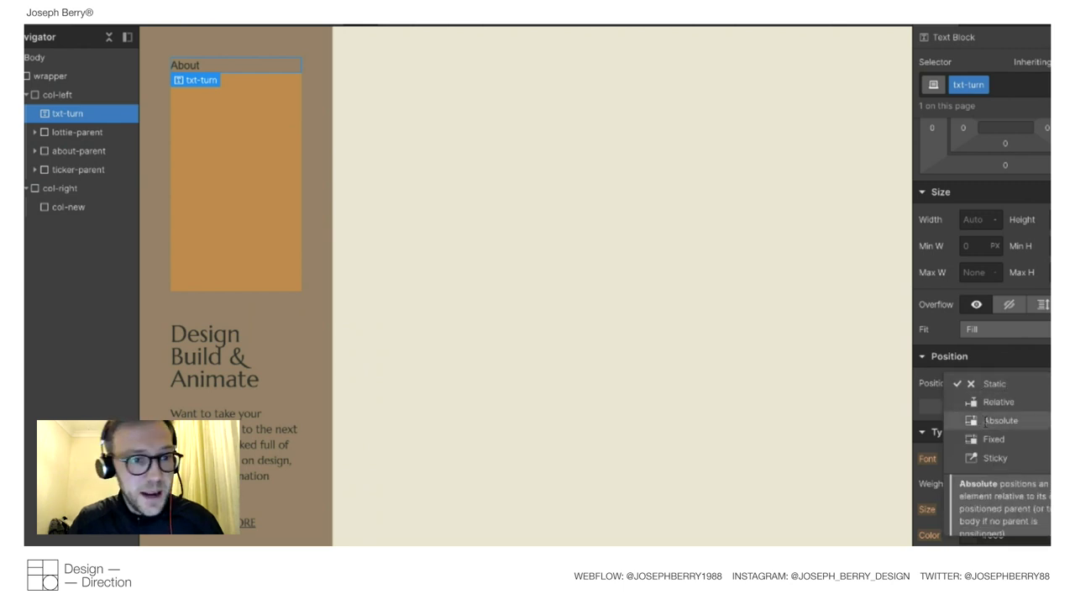
pyautogui.click(986, 418)
# Add a Rotate transform of 90 degrees around the Z axis to the About text block.
pyautogui.scroll(-1, 986, 422)
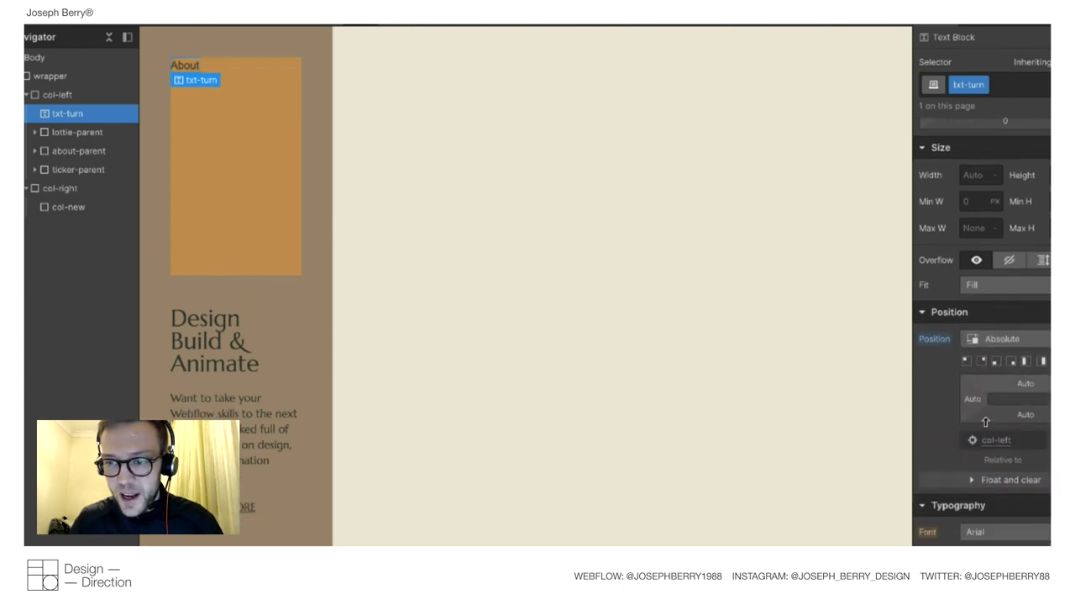
pyautogui.scroll(-4, 993, 424)
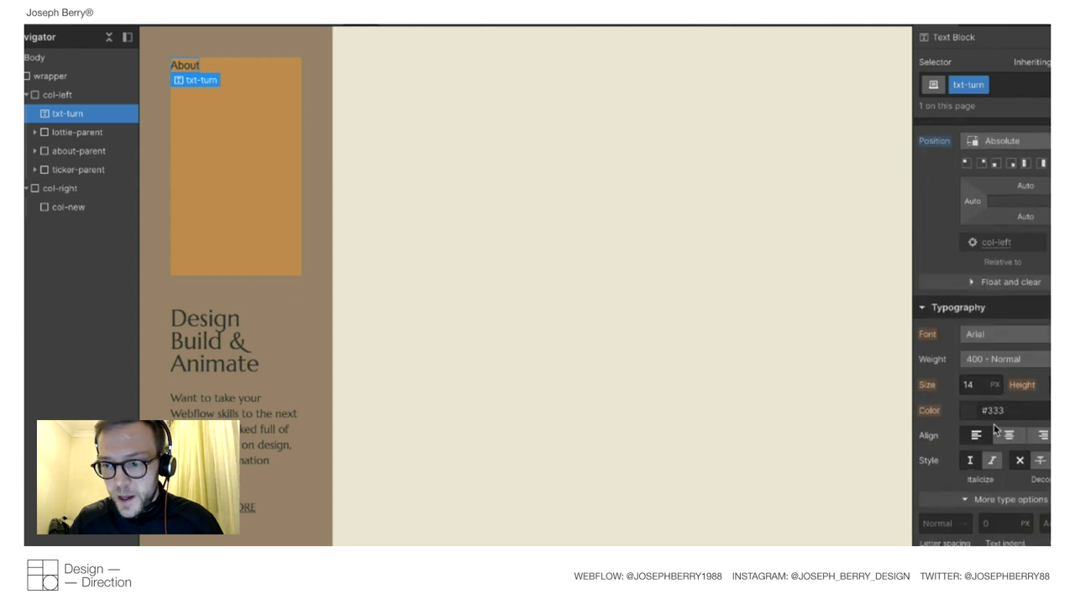
pyautogui.scroll(-4, 994, 425)
pyautogui.scroll(-6, 994, 423)
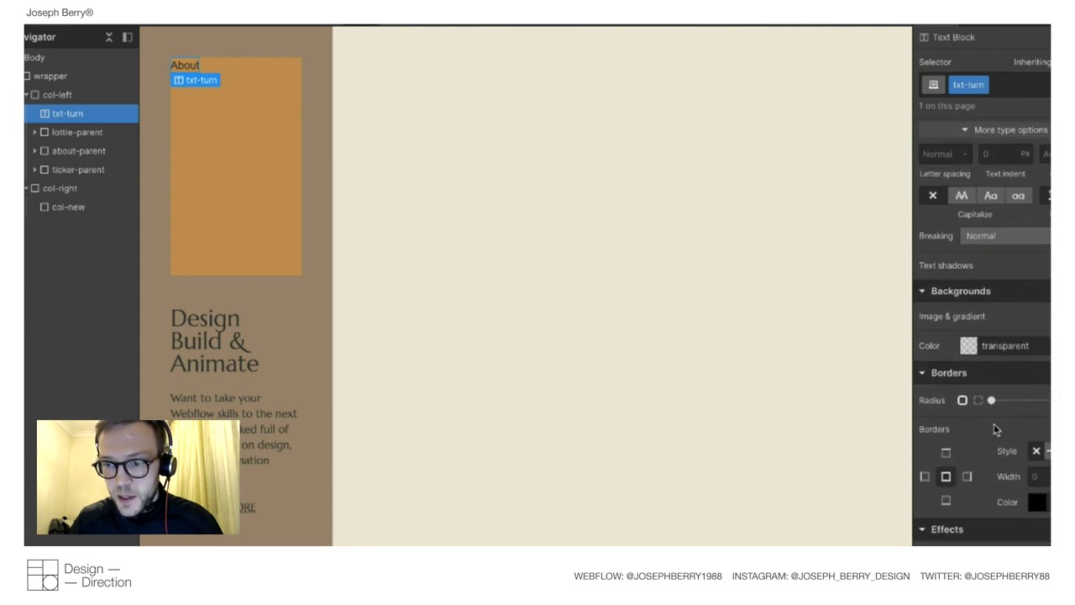
pyautogui.scroll(-2, 993, 424)
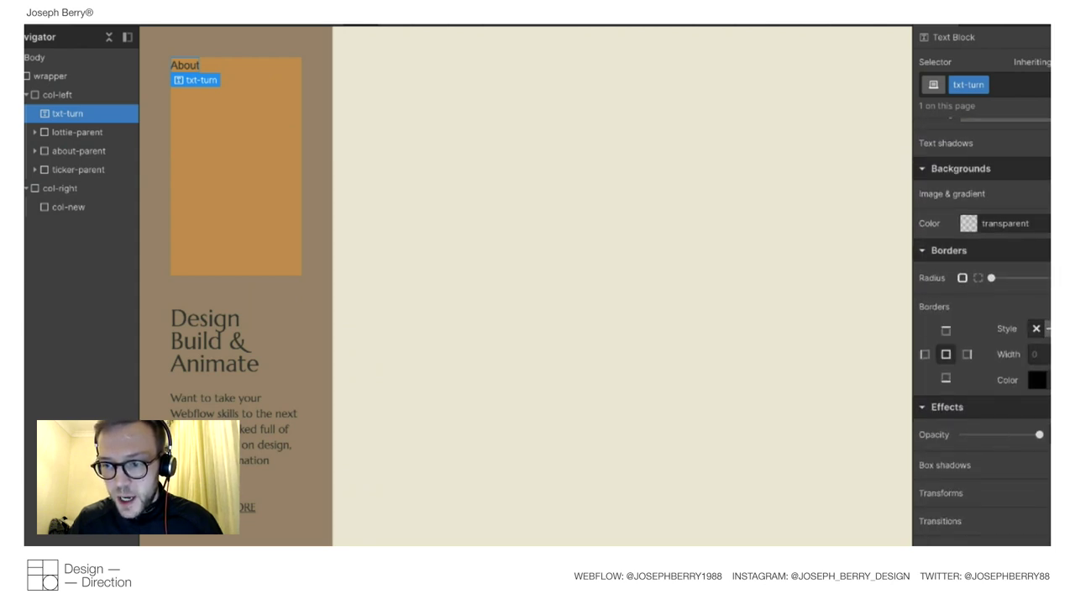
pyautogui.click(1041, 493)
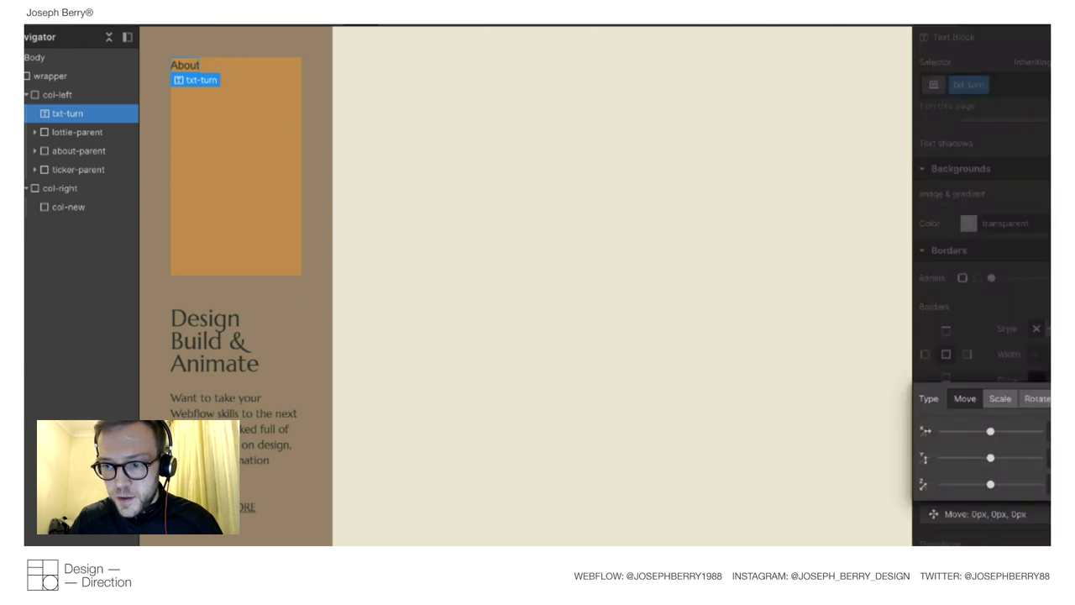
pyautogui.click(1036, 398)
pyautogui.click(1046, 485)
pyautogui.write('40')
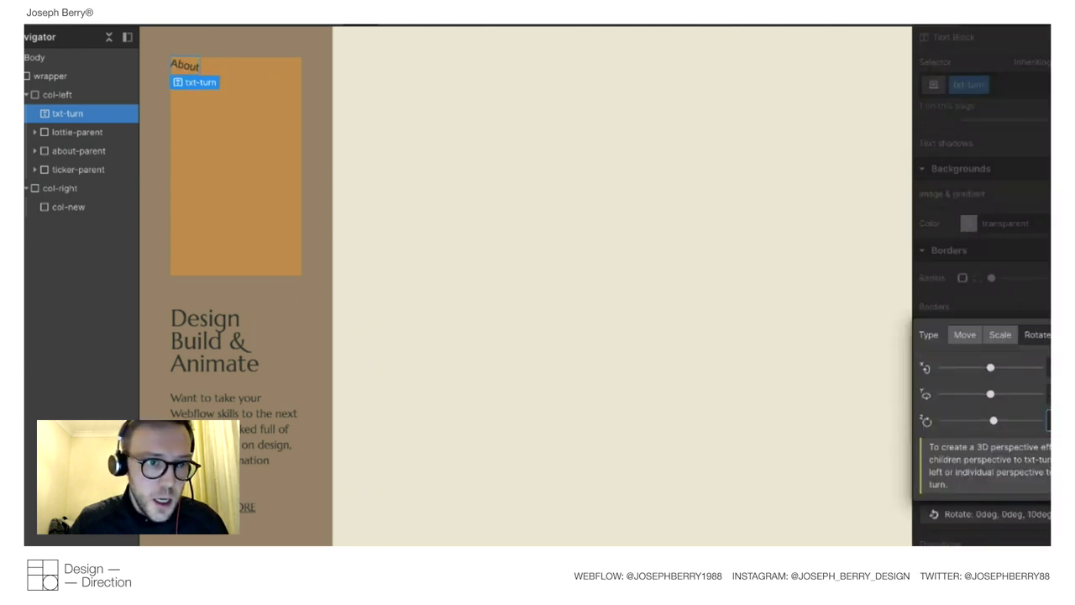
pyautogui.hotkey('shift', 'Up')
pyautogui.hotkey('shift', 'Up')
pyautogui.hotkey('shift', 'Up')
pyautogui.hotkey('shift', 'Up')
pyautogui.hotkey('shift', 'Up')
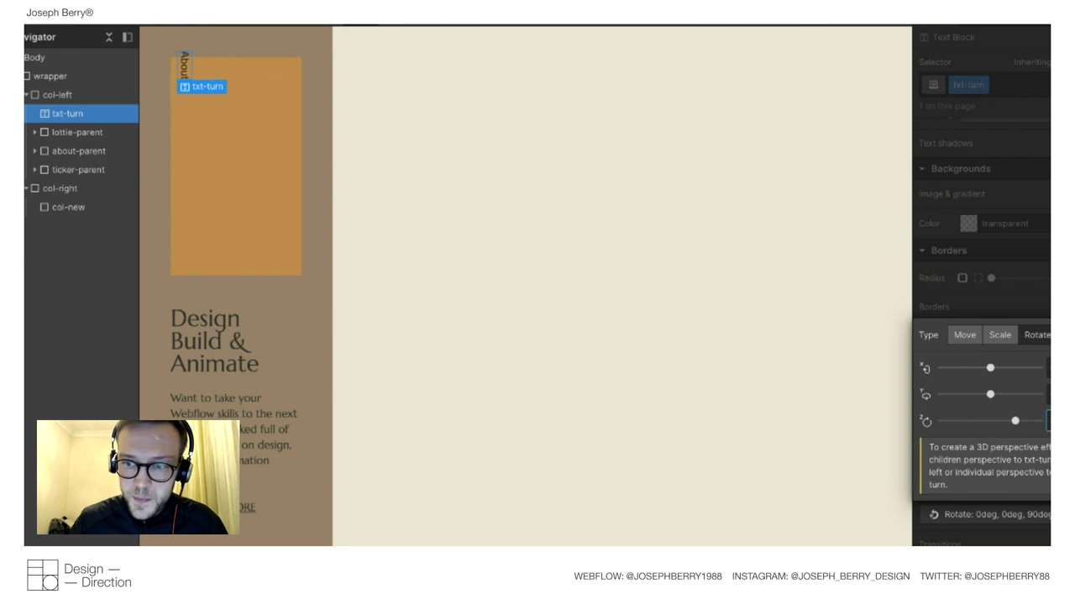
pyautogui.click(1017, 293)
# Anchor the About text to the top-right corner of col-left with a 40 px top offset, and preview the page.
pyautogui.scroll(5, 1009, 432)
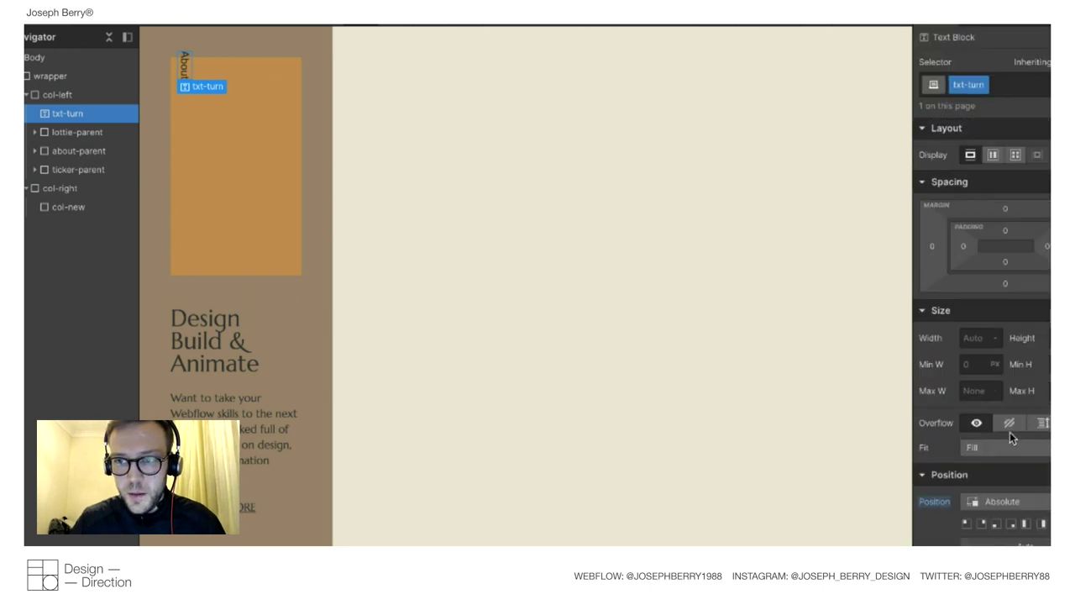
pyautogui.click(980, 523)
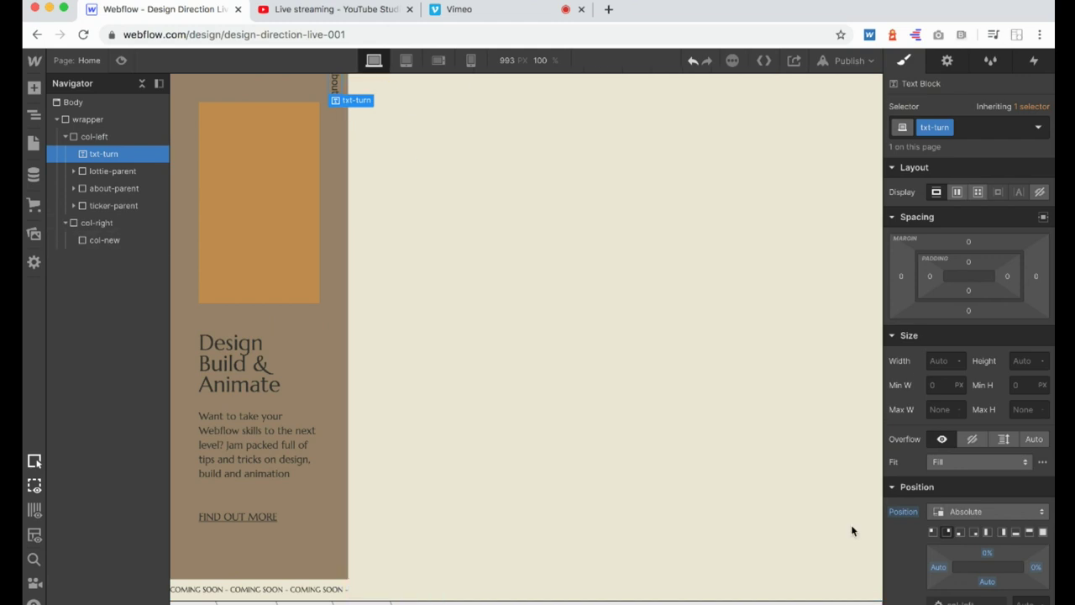
pyautogui.click(986, 552)
pyautogui.write('40')
pyautogui.press('Return')
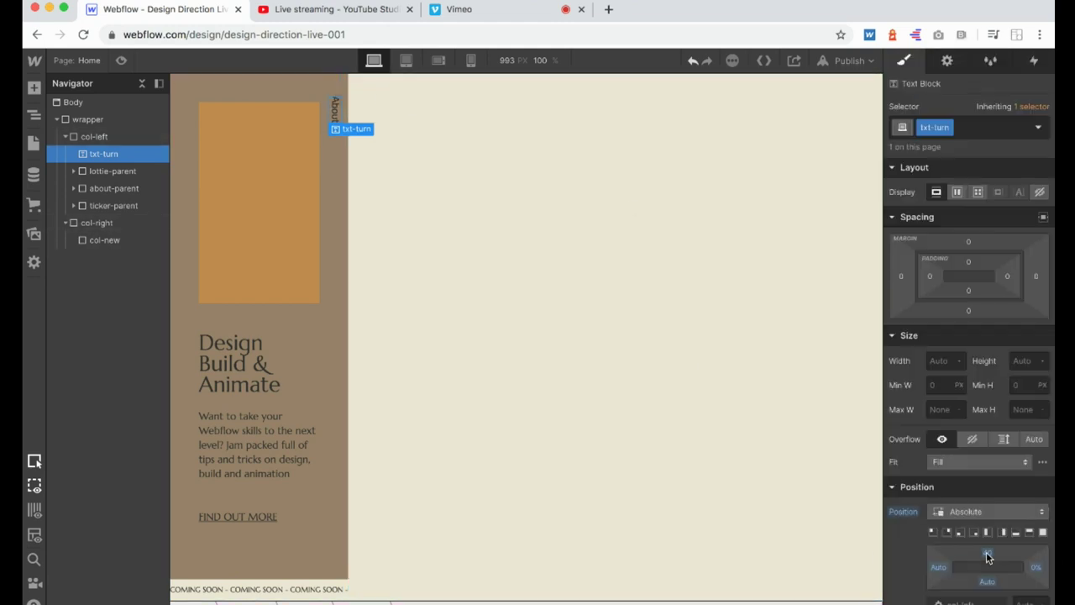
pyautogui.click(121, 61)
pyautogui.click(121, 60)
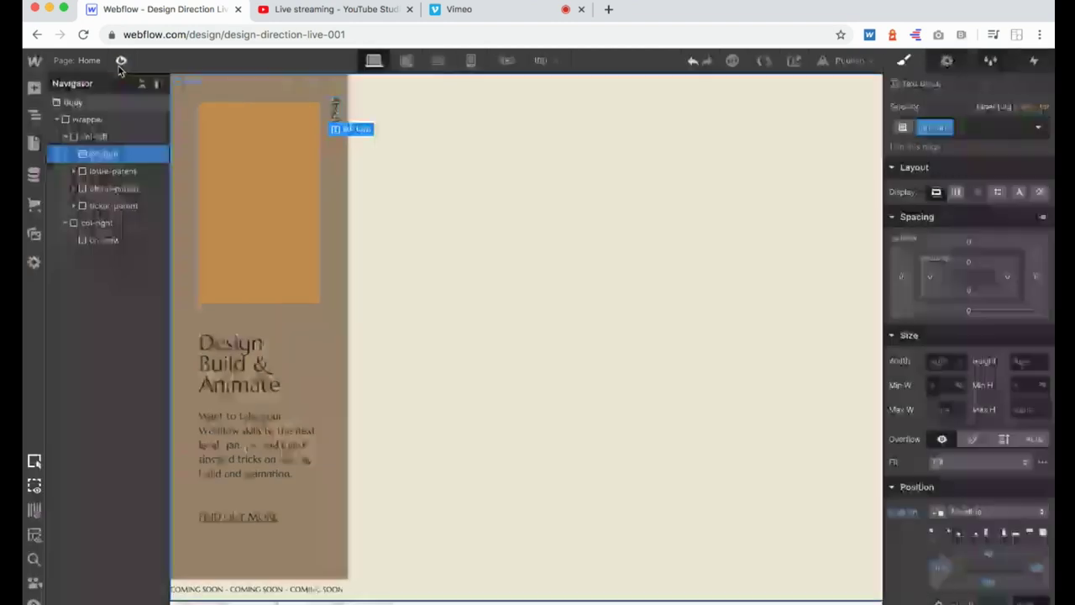
# Change the About text's top offset to 48 px and check its alignment in the page preview.
pyautogui.click(987, 552)
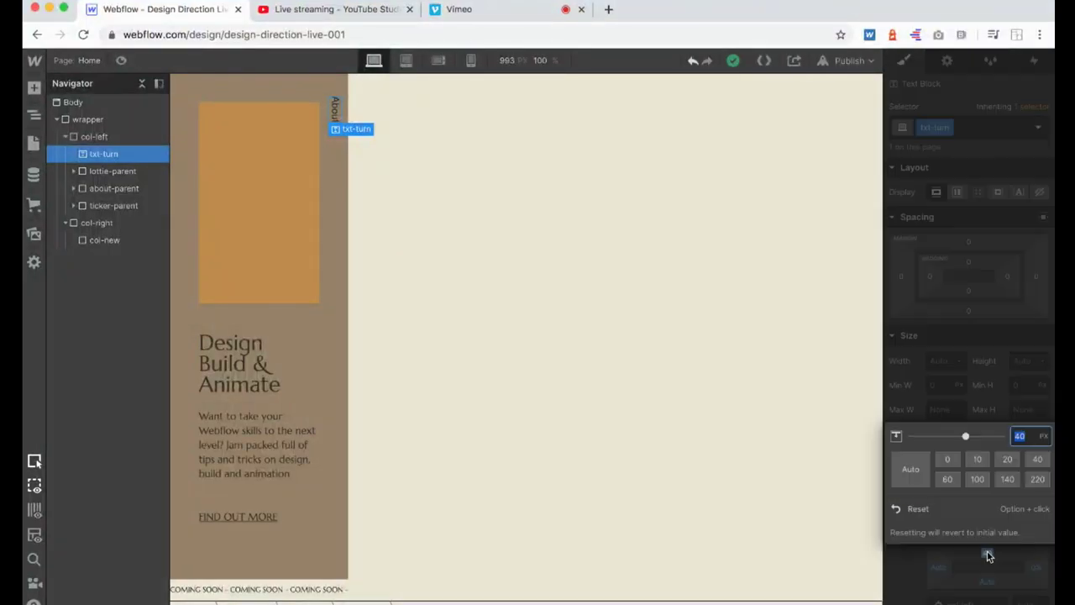
pyautogui.write('50')
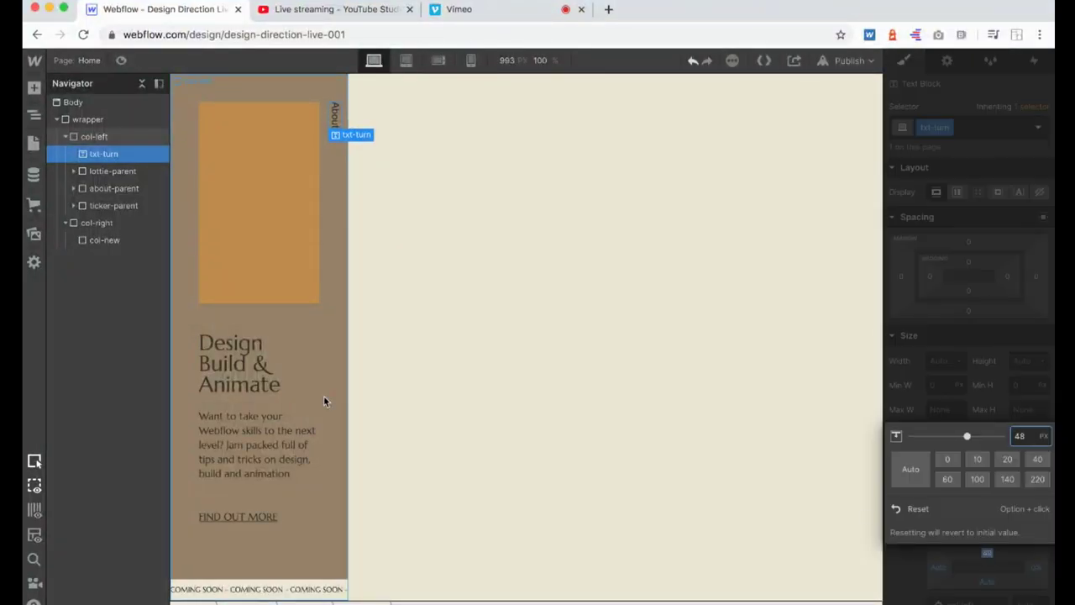
pyautogui.click(120, 61)
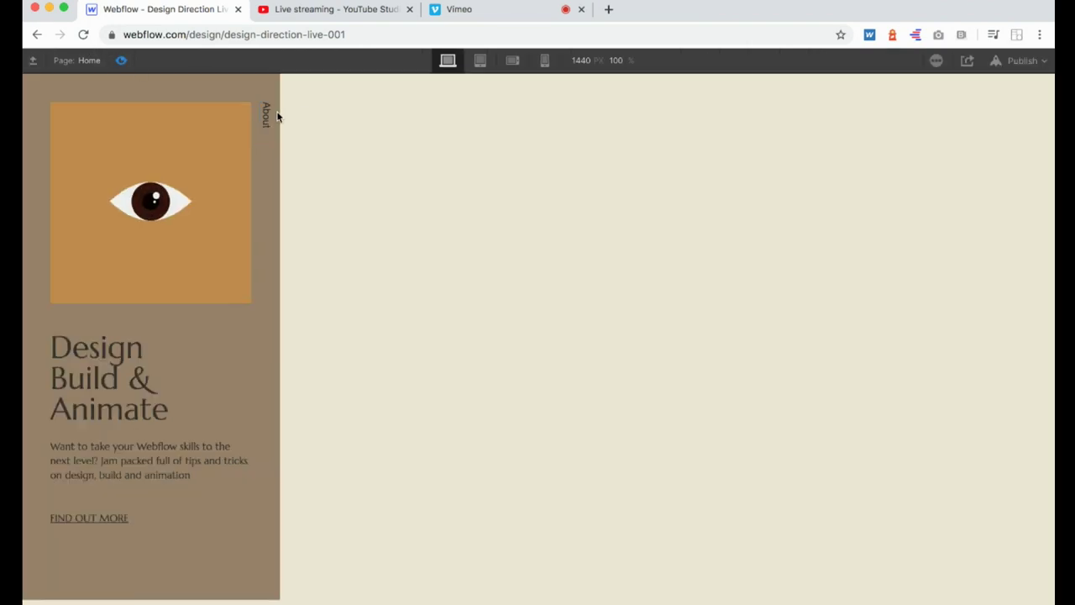
pyautogui.click(121, 60)
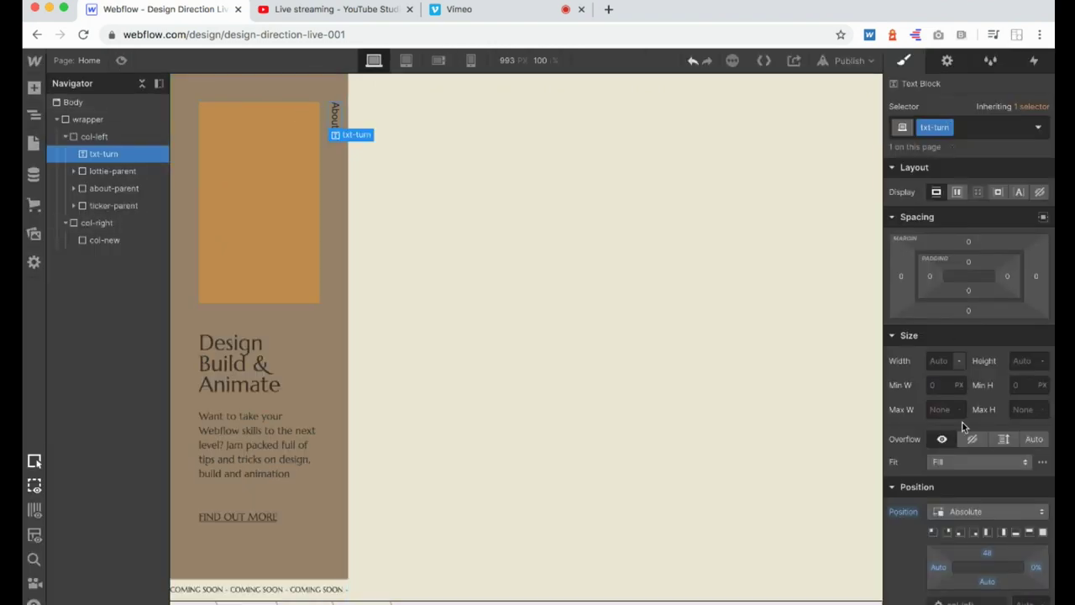
# Style the About text with the Old Lace colour swatch and the Marcellus Regular font.
pyautogui.scroll(-4, 962, 424)
pyautogui.scroll(-4, 961, 424)
pyautogui.click(934, 370)
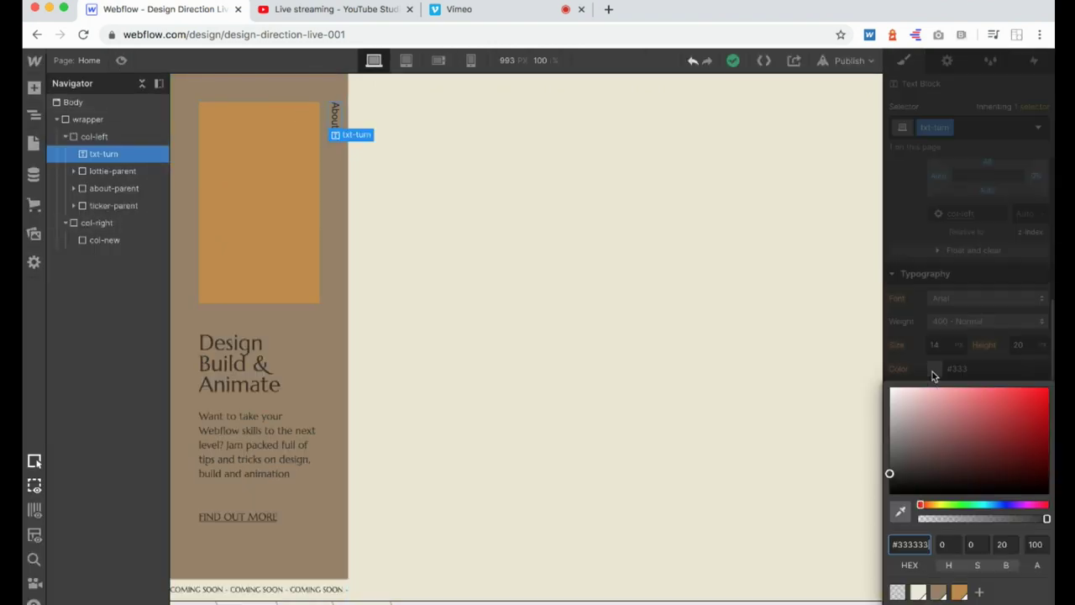
pyautogui.click(920, 593)
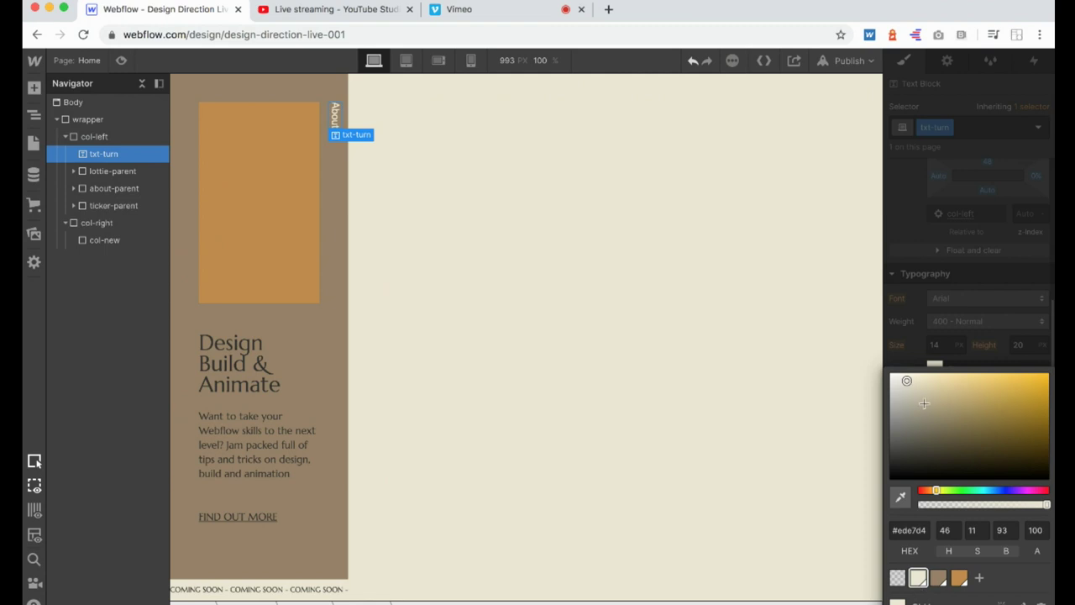
pyautogui.click(955, 296)
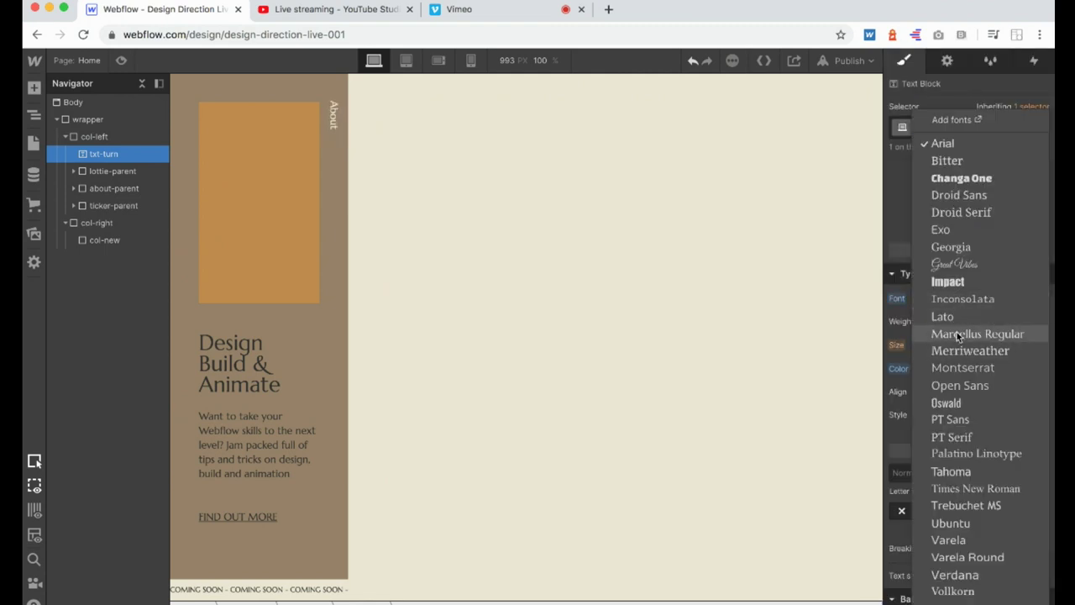
pyautogui.click(958, 334)
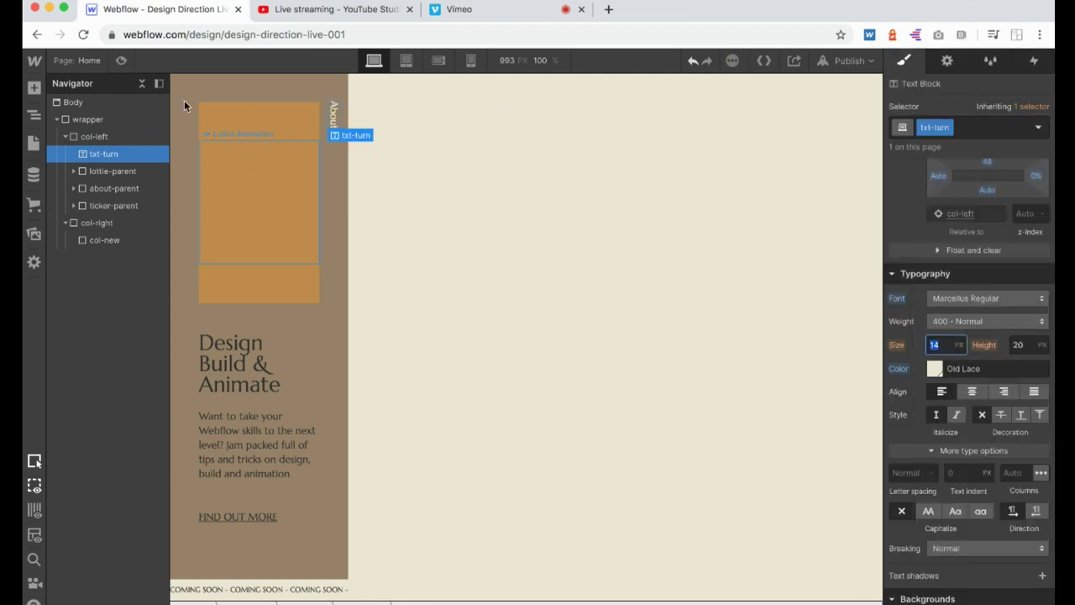
# Preview the page and compare the About label with the Live-Website design mockup.
pyautogui.click(120, 60)
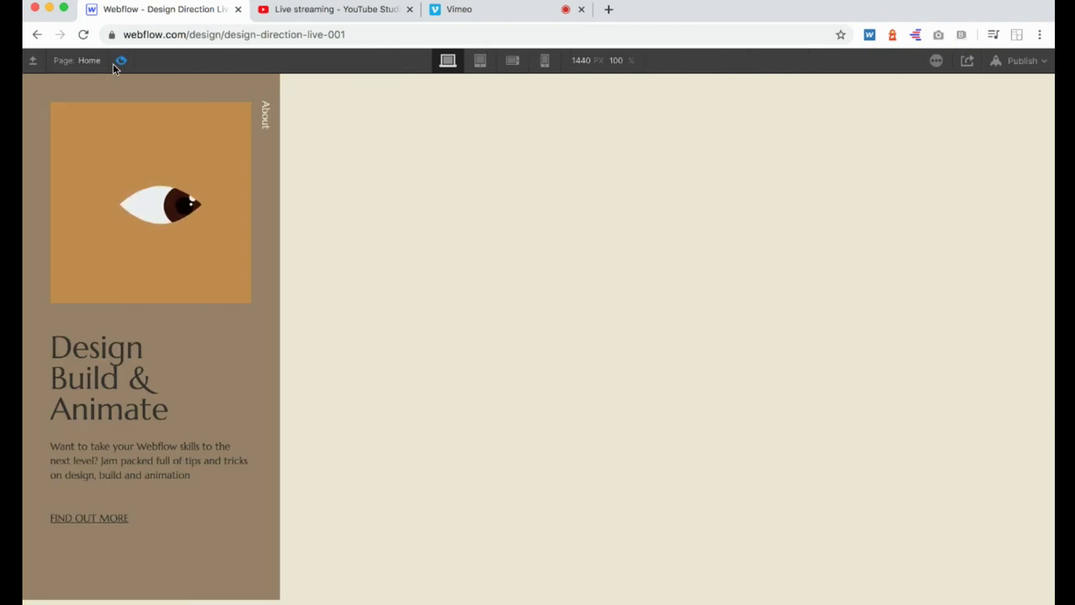
pyautogui.press('super+Tab')
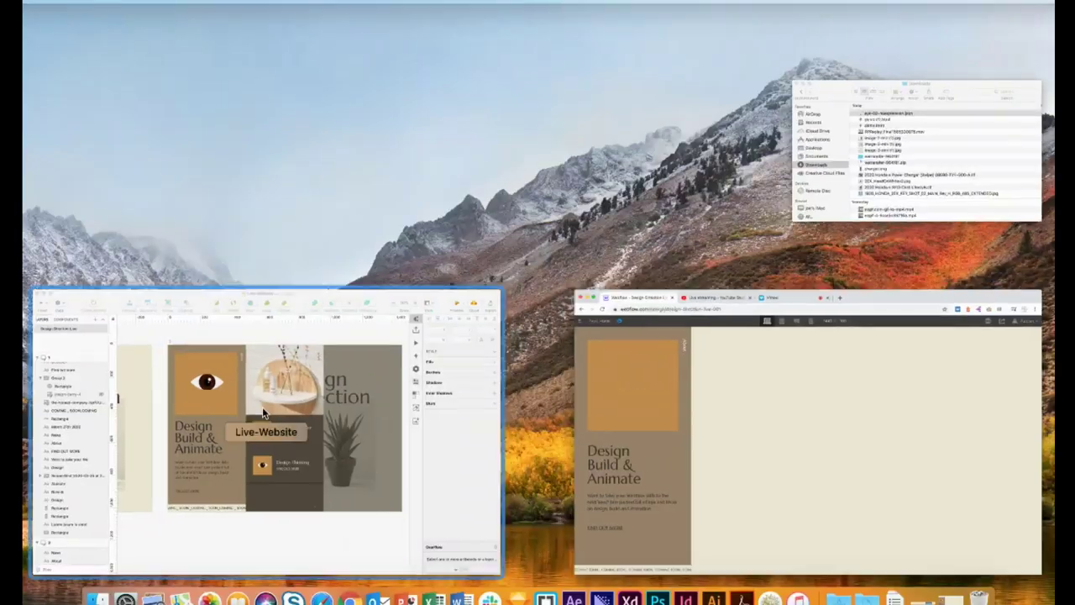
pyautogui.press('super+Tab')
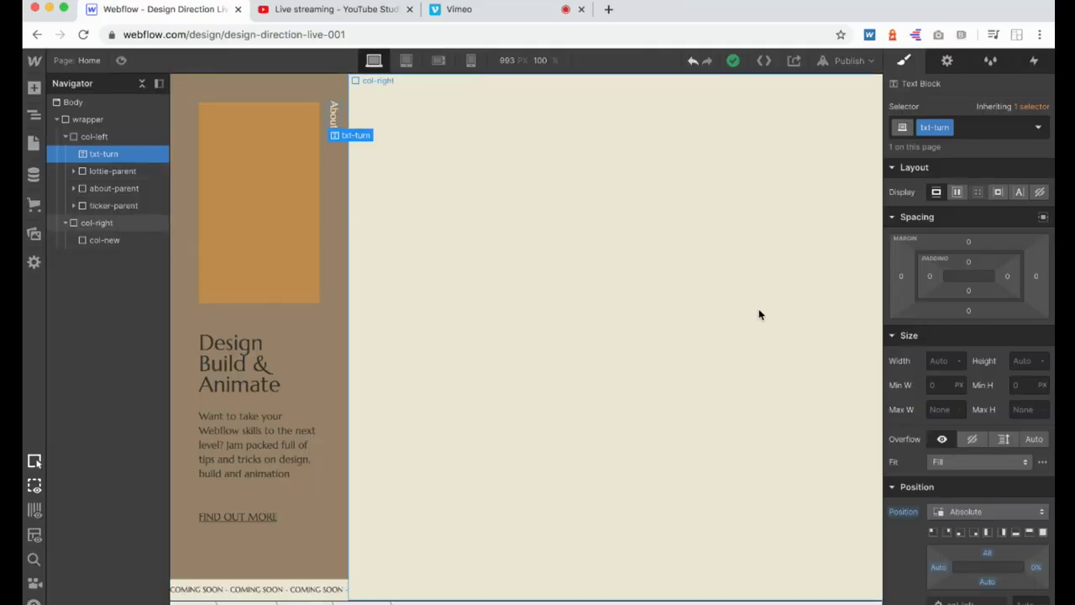
# Set the About label to all caps and check it in the page preview.
pyautogui.scroll(-10, 987, 362)
pyautogui.scroll(-8, 988, 362)
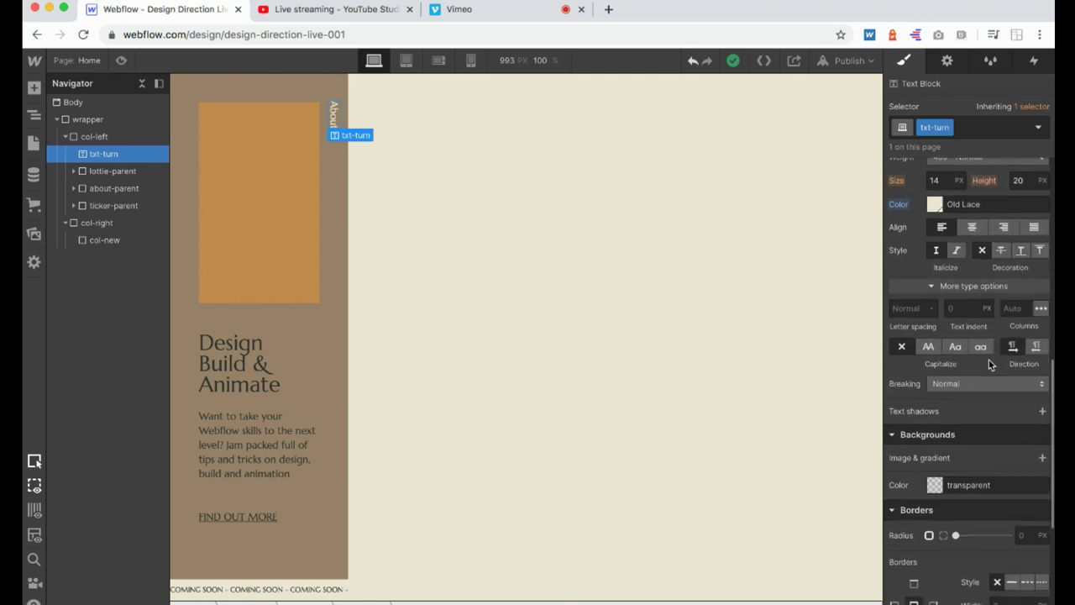
pyautogui.scroll(-4, 989, 359)
pyautogui.scroll(5, 991, 365)
pyautogui.scroll(2, 989, 366)
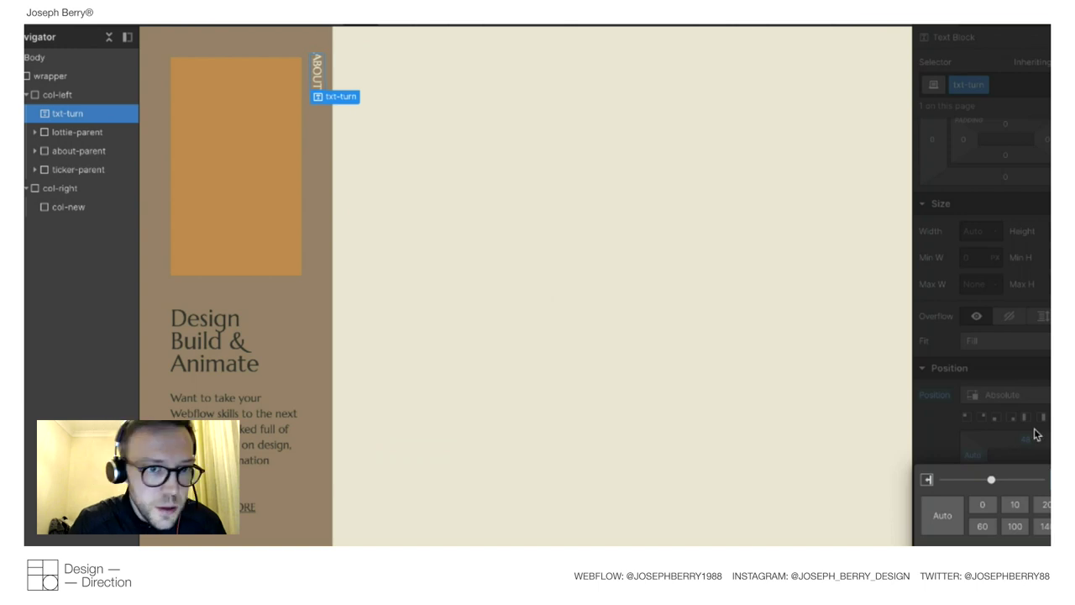
pyautogui.hotkey('ctrl', 'shift', 'p')
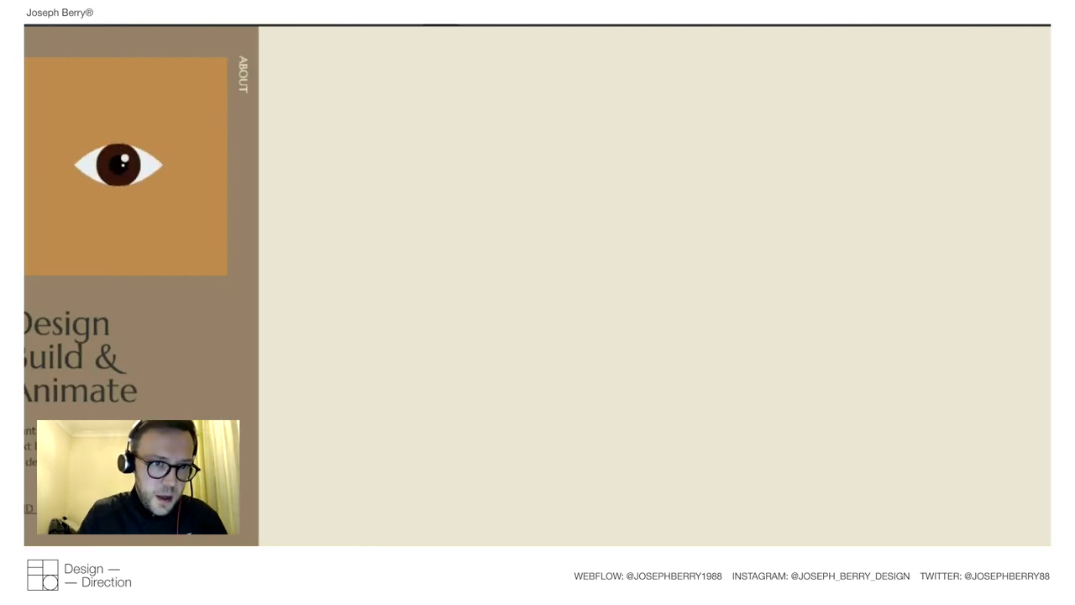
pyautogui.hotkey('ctrl', 'shift', 'p')
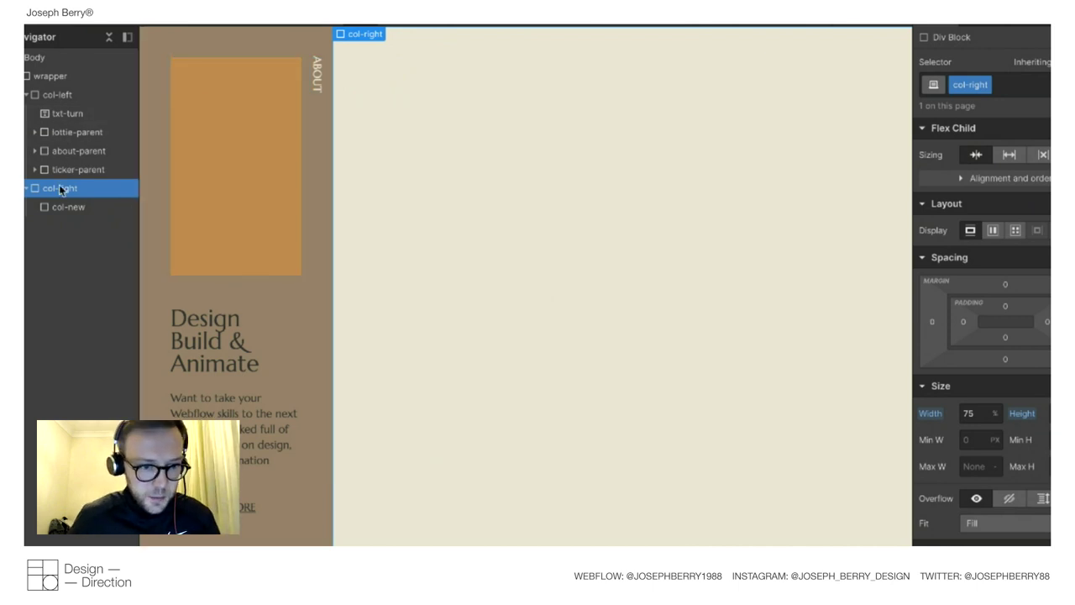
# Switch to the Live-Website mockup in Sketch and copy the body font-smoothing CSS from the Notes text.
pyautogui.hotkey('ctrl', 'Up')
pyautogui.click(143, 319)
pyautogui.scroll(-8, 320, 487)
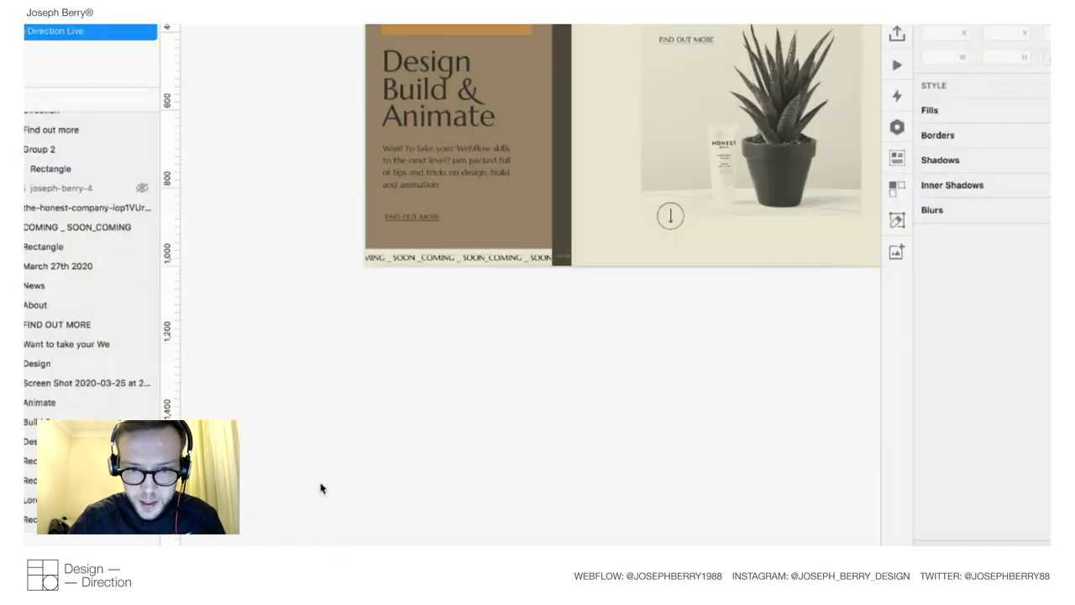
pyautogui.scroll(-5, 319, 487)
pyautogui.scroll(5, 529, 319)
pyautogui.click(446, 235)
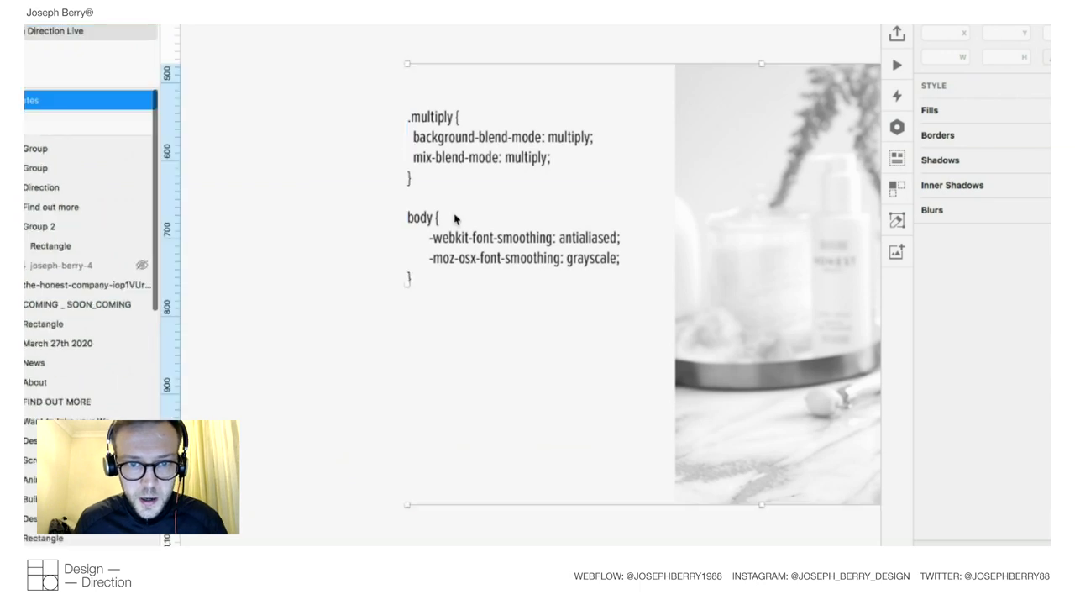
pyautogui.doubleClick(425, 280)
pyautogui.press('super+shift+Up')
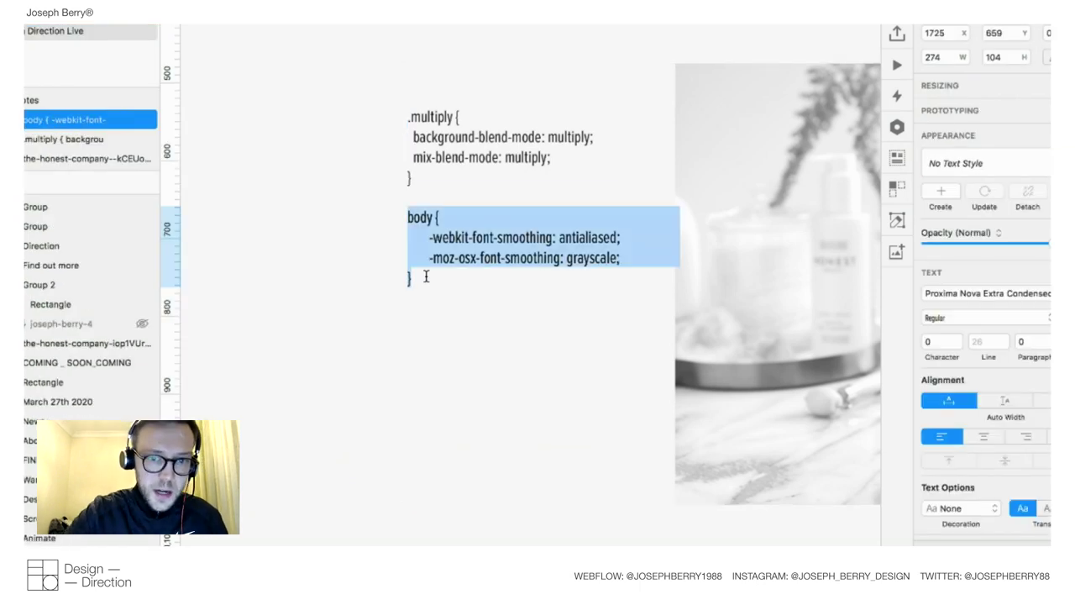
# Switch back to Webflow and add an HTML Embed element to the Body above the wrapper.
pyautogui.hotkey('ctrl', 'Up')
pyautogui.click(583, 271)
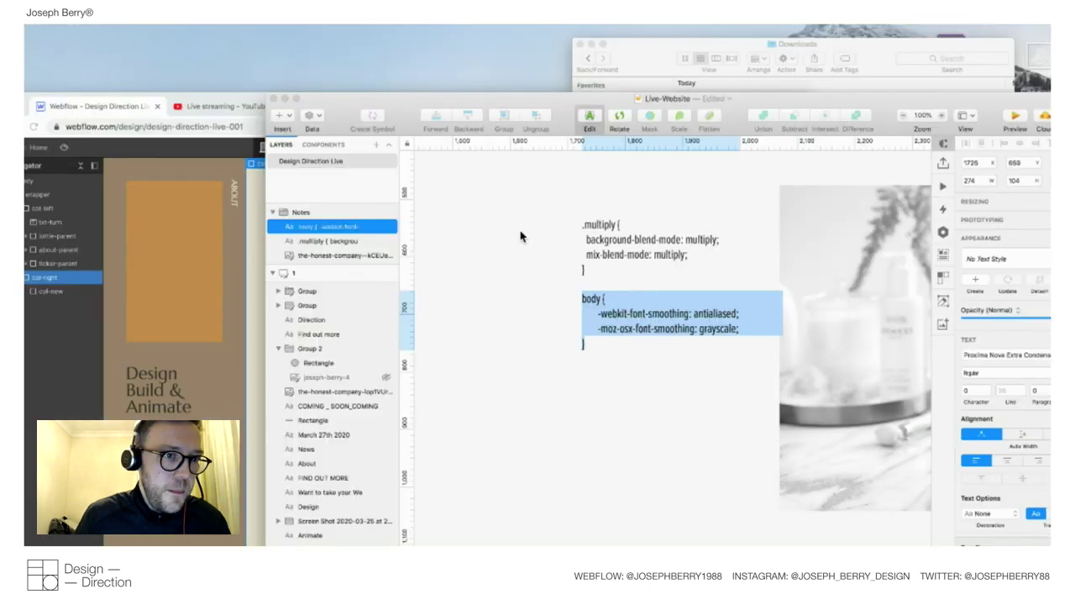
pyautogui.press('super+Tab')
pyautogui.press('a')
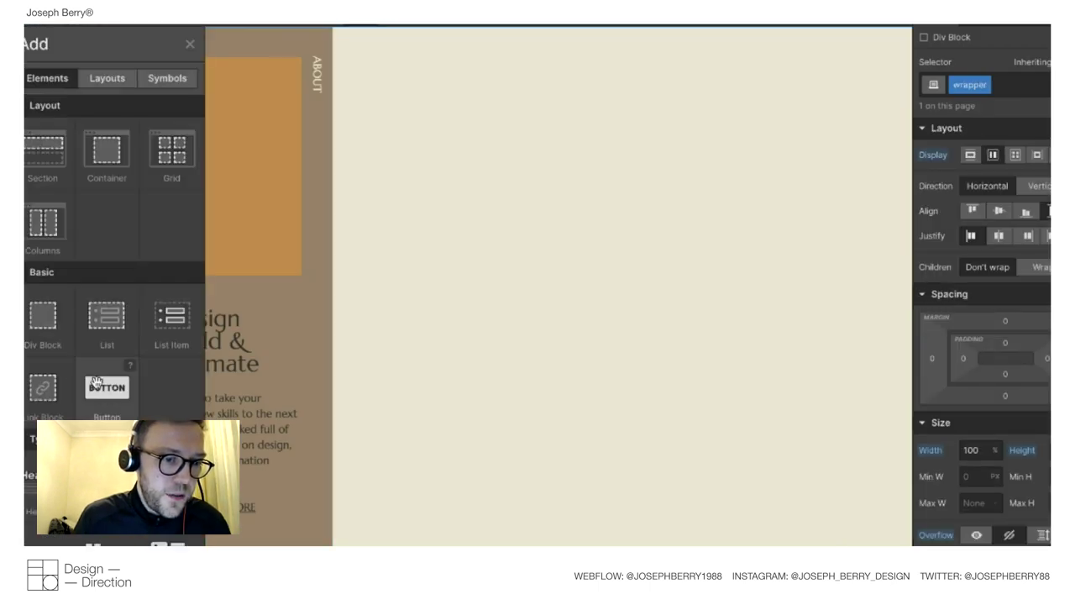
pyautogui.scroll(-5, 96, 382)
pyautogui.moveTo(173, 356); pyautogui.dragTo(72, 64)
# Write a style block in the embed setting body -webkit-font-smoothing to antialiased and -moz-osx-font-smoothing to grayscale, and save it.
pyautogui.write('<style>')
pyautogui.press('Return')
pyautogui.write('<')
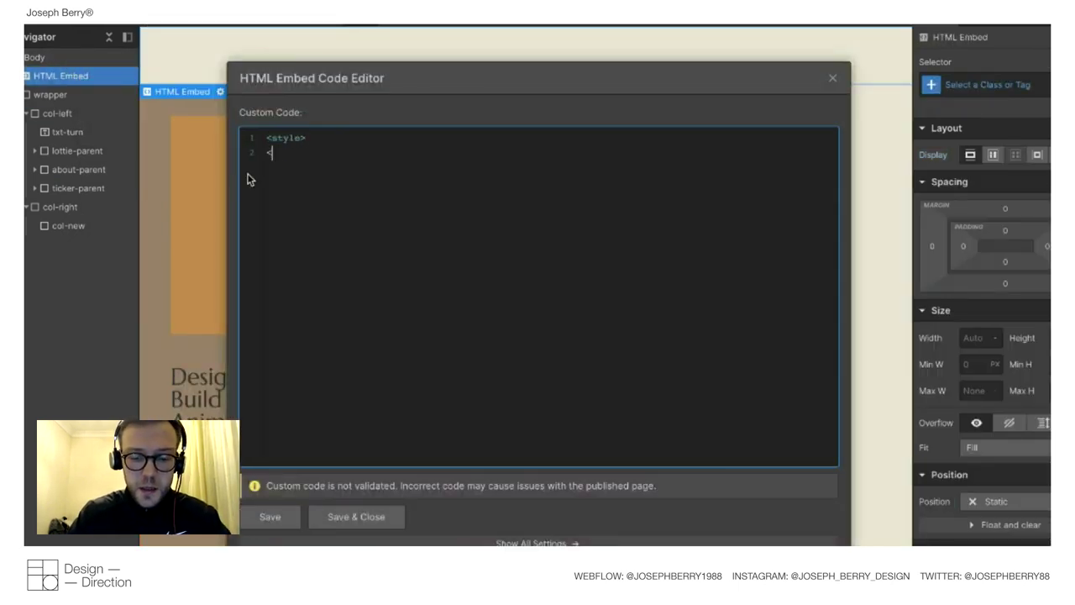
pyautogui.write('/style>')
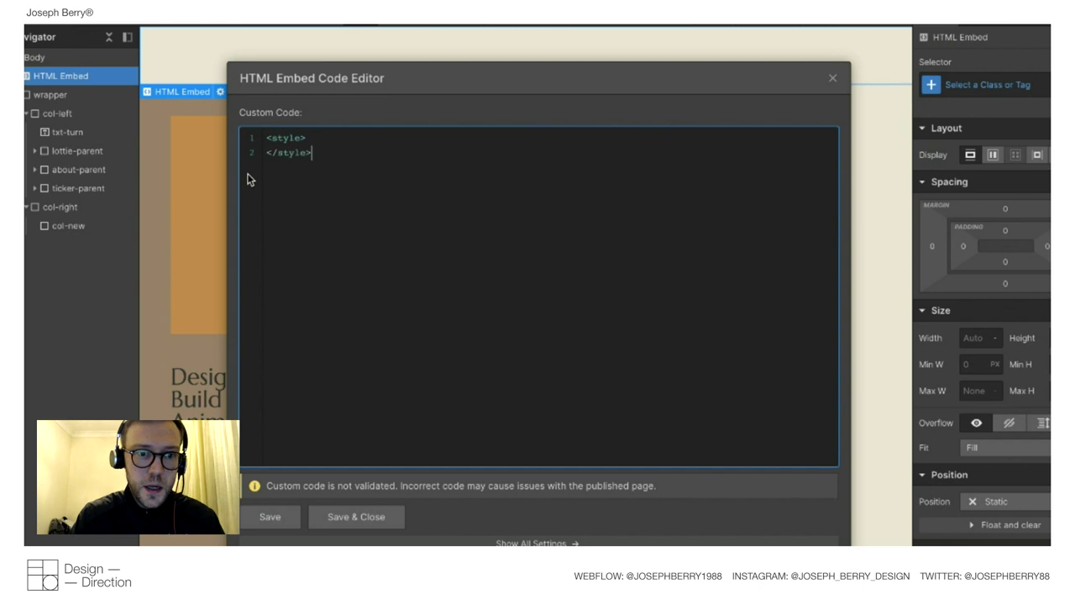
pyautogui.click(312, 137)
pyautogui.press('Return')
pyautogui.write('body {   -webkit-font-smoothing: antialiased;   -moz-osx-font-smoothing: grayscale; }')
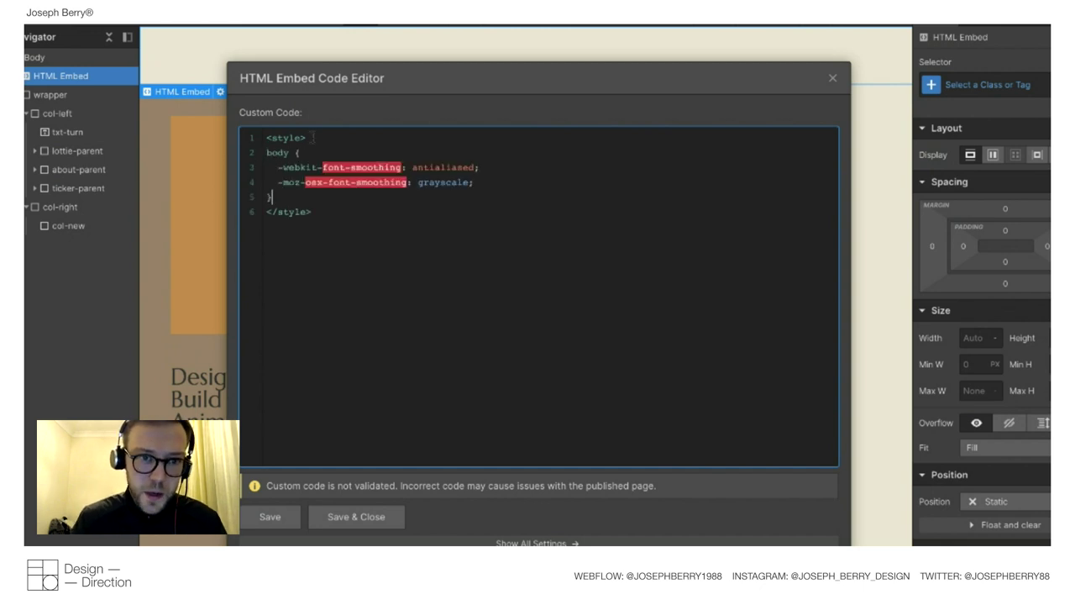
pyautogui.click(354, 514)
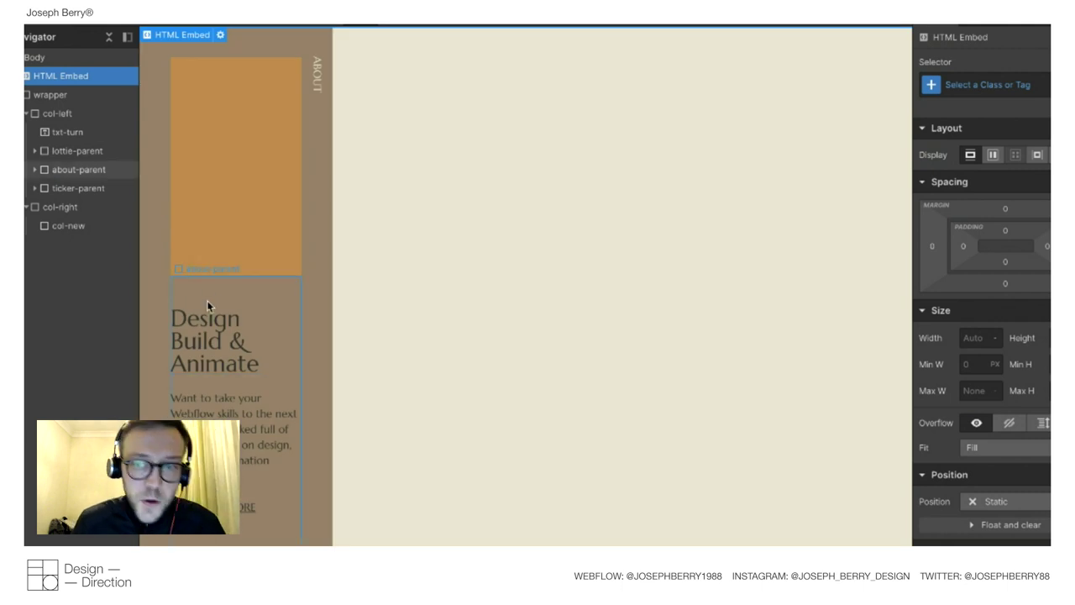
# Publish the site to its webflow.io domain, view the live page and return to the Designer.
pyautogui.click(883, 26)
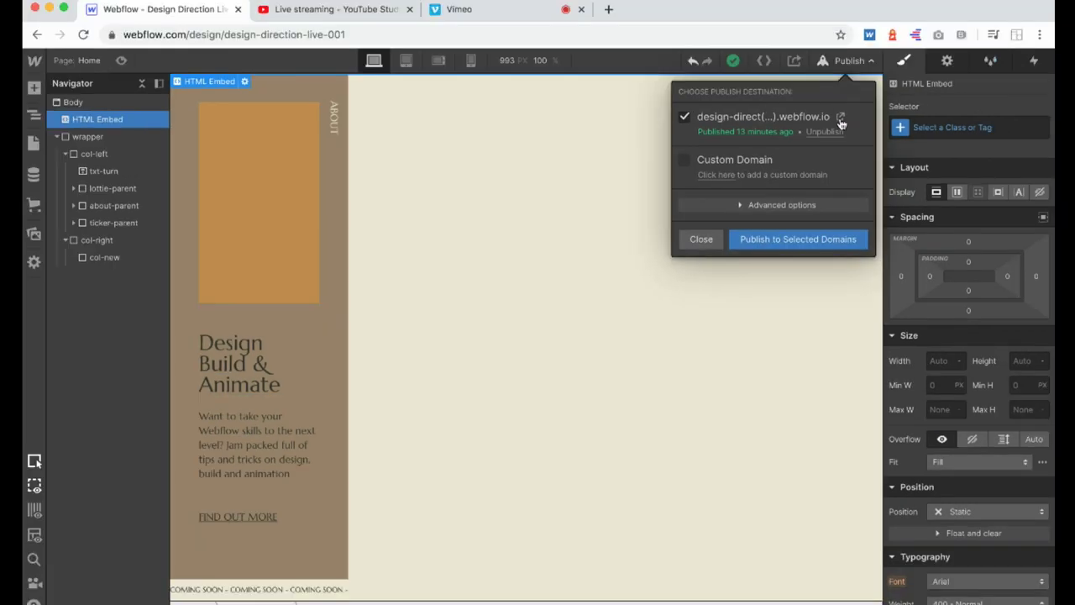
pyautogui.click(866, 72)
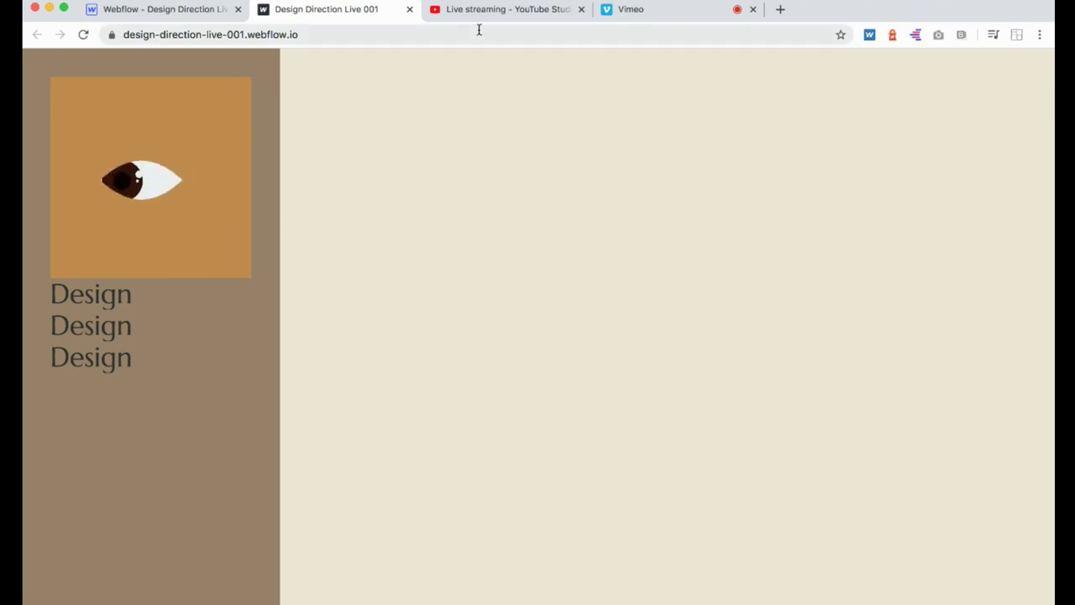
pyautogui.click(168, 15)
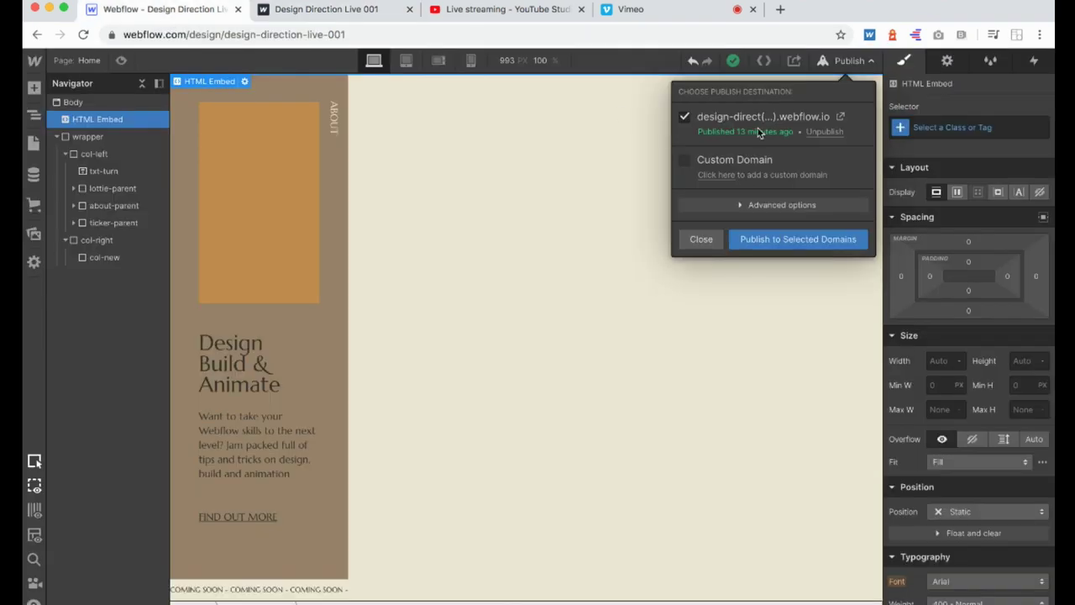
pyautogui.click(810, 241)
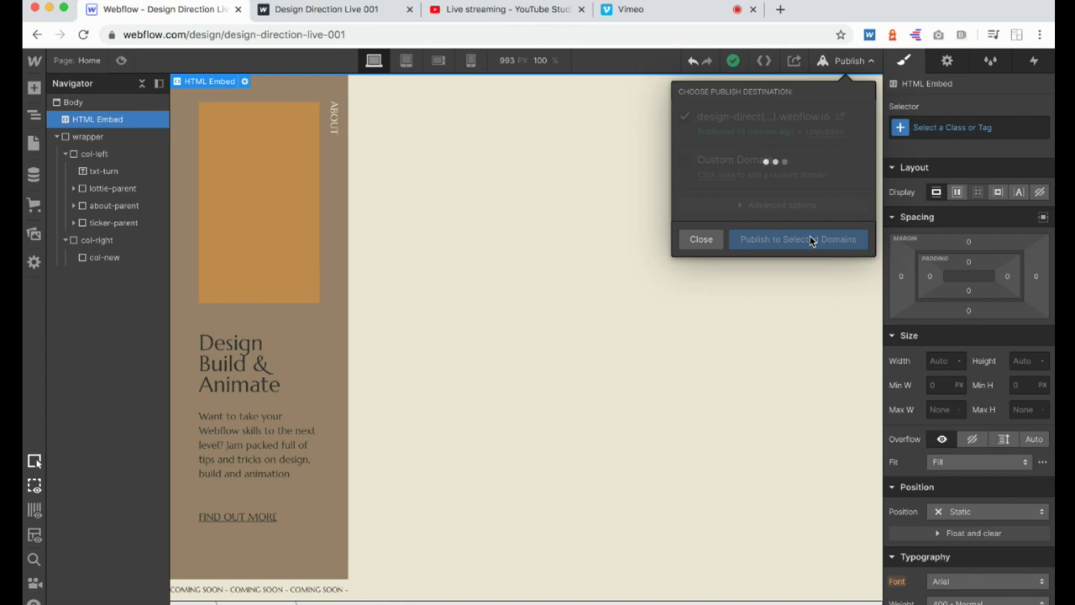
pyautogui.click(842, 118)
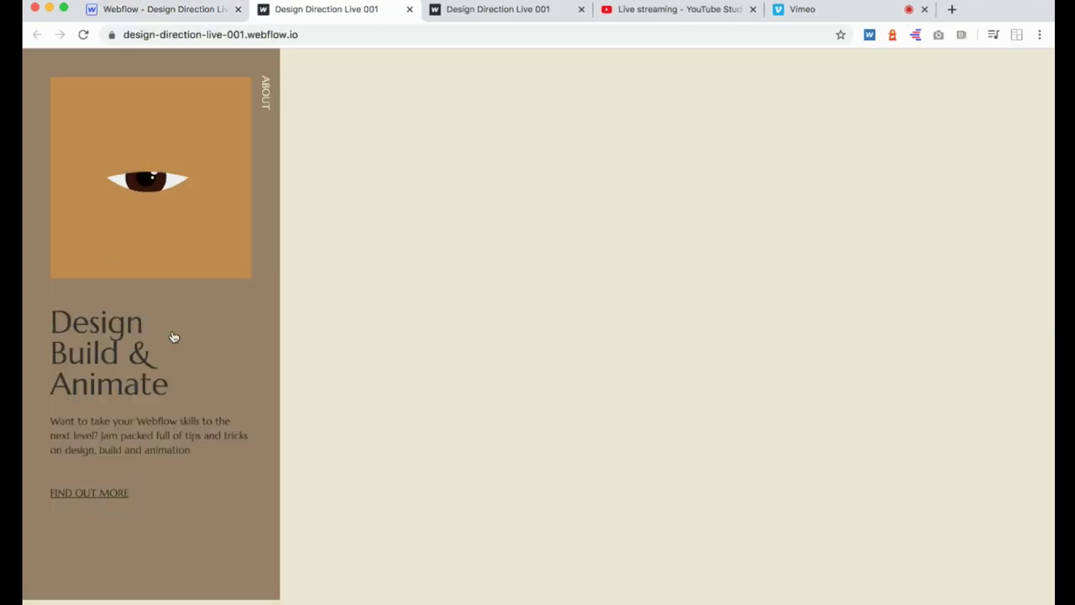
pyautogui.click(163, 9)
pyautogui.click(841, 62)
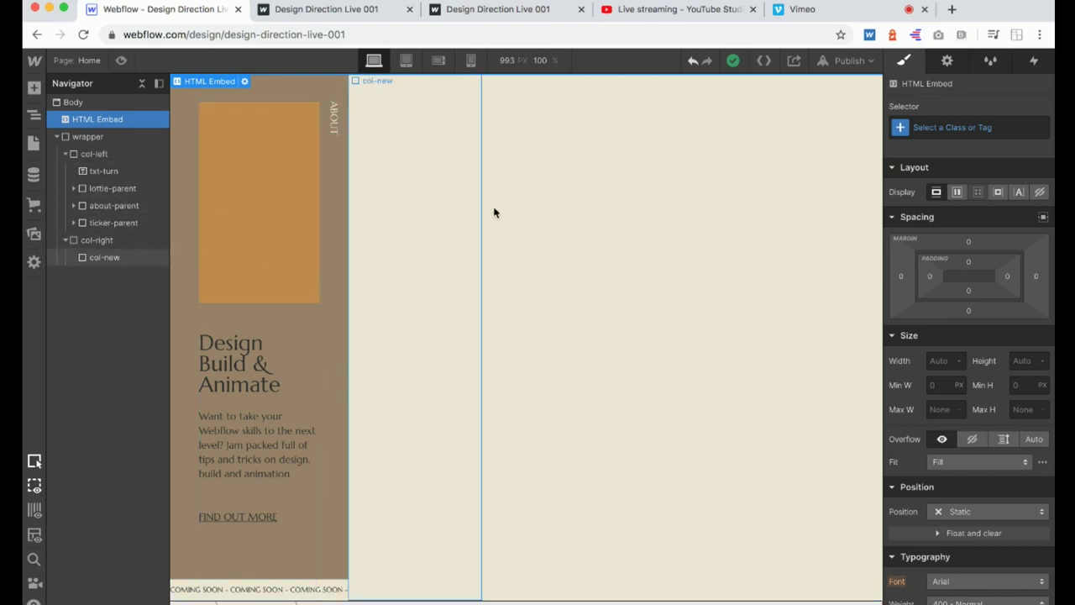
# Select the col-new div, switch to the Live-Website mockup in Sketch and copy the News column's fill hex 50483D from artboard 2.
pyautogui.click(419, 185)
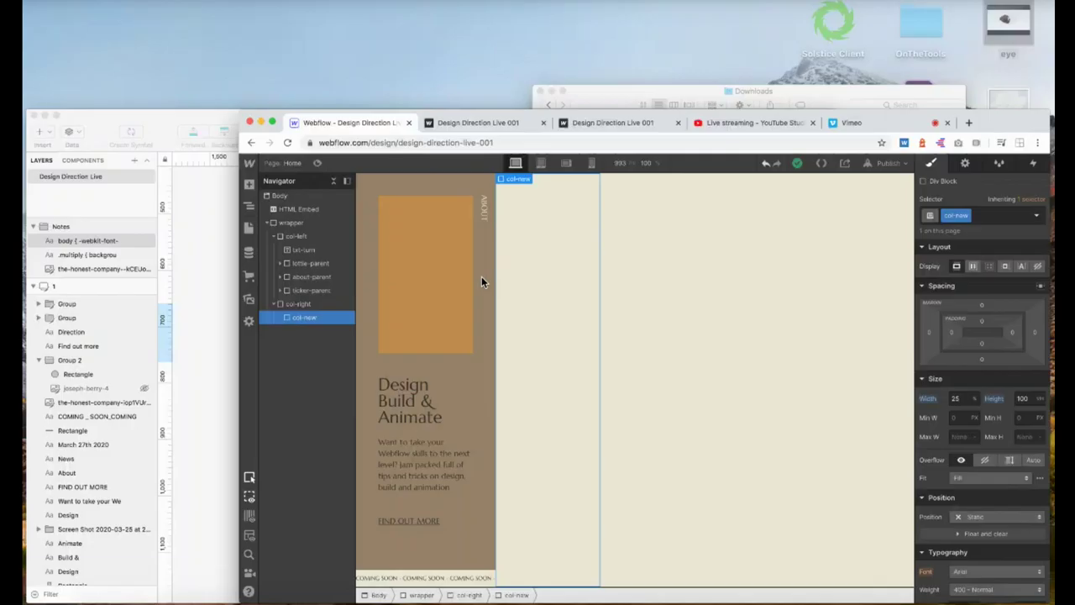
pyautogui.hotkey('ctrl', 'Up')
pyautogui.click(365, 391)
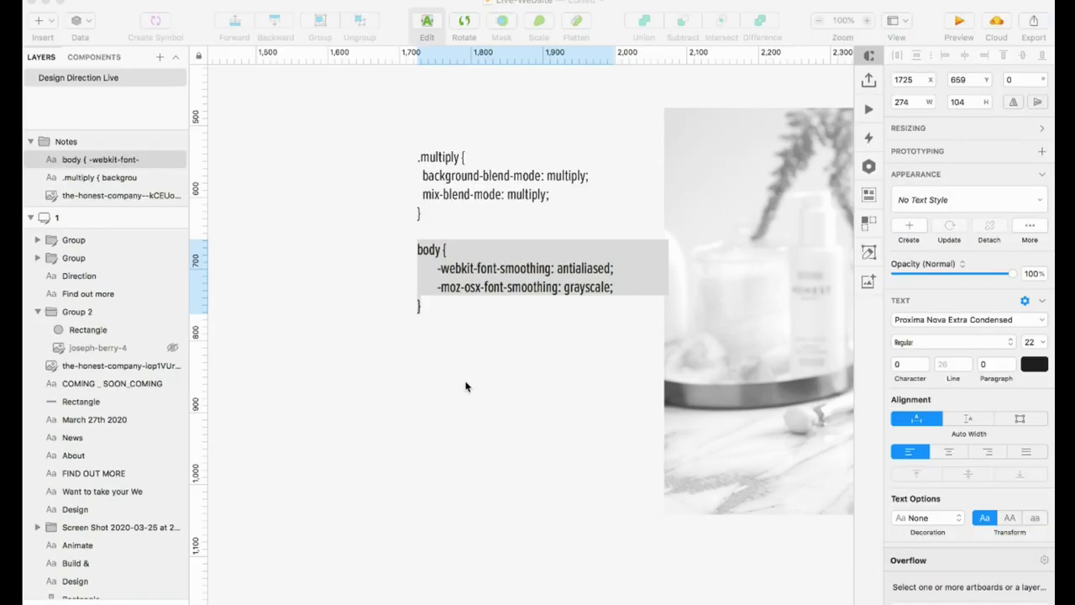
pyautogui.hscroll(10, 405, 403)
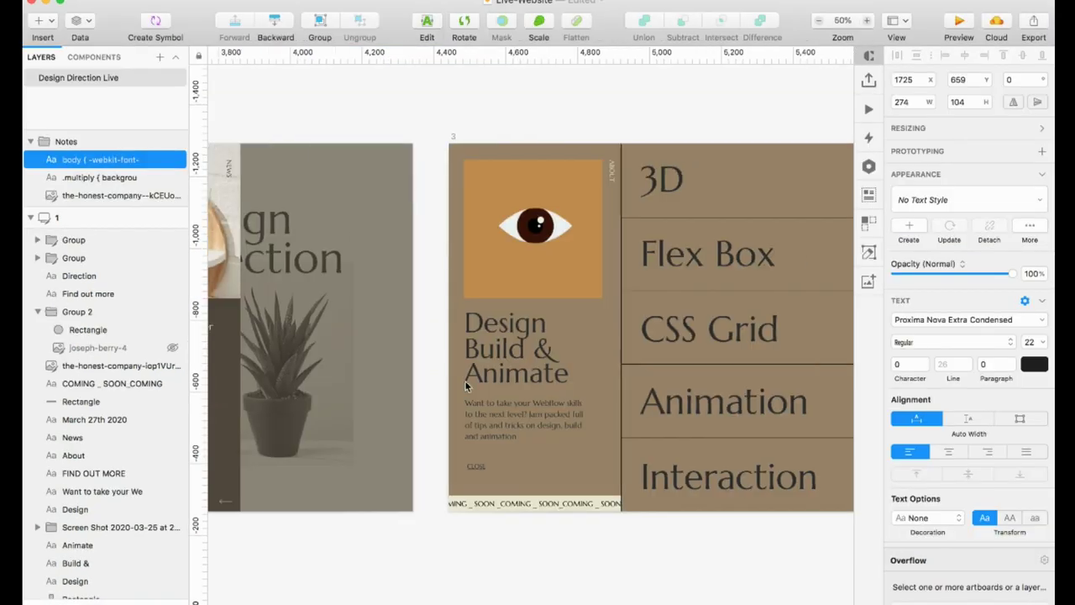
pyautogui.hscroll(-5, 405, 403)
pyautogui.hscroll(-3, 465, 381)
pyautogui.click(496, 501)
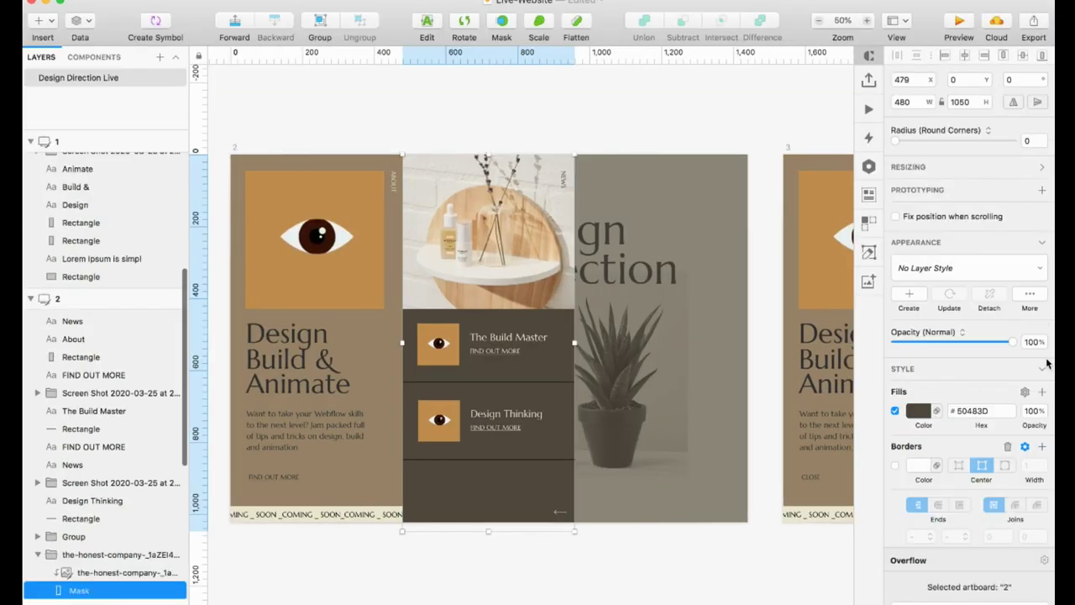
pyautogui.click(978, 410)
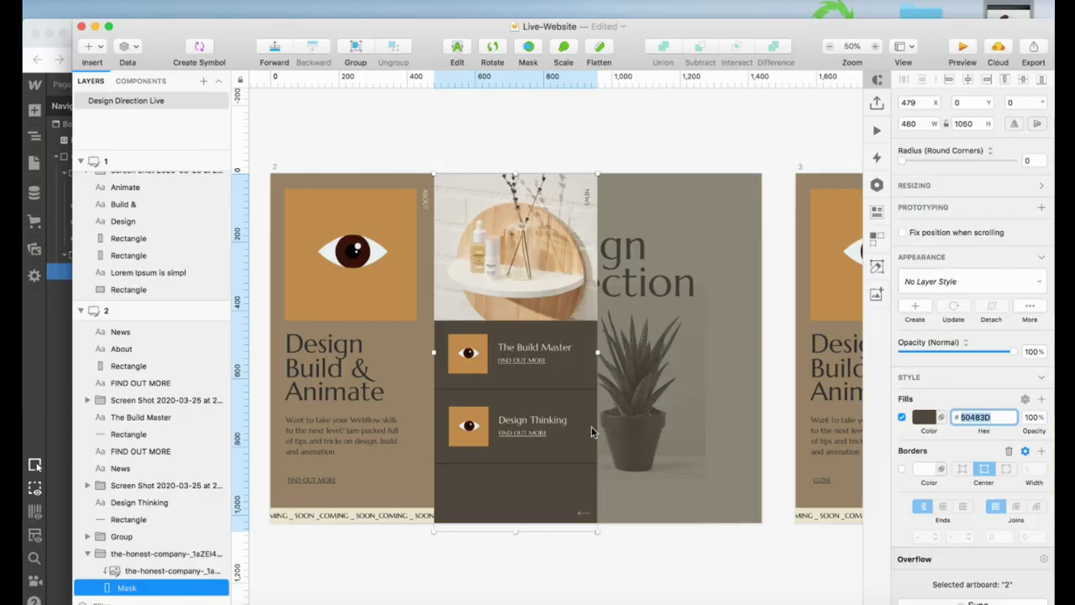
# Switch back to Webflow and set the background color of col-new to #50483D.
pyautogui.click(592, 426)
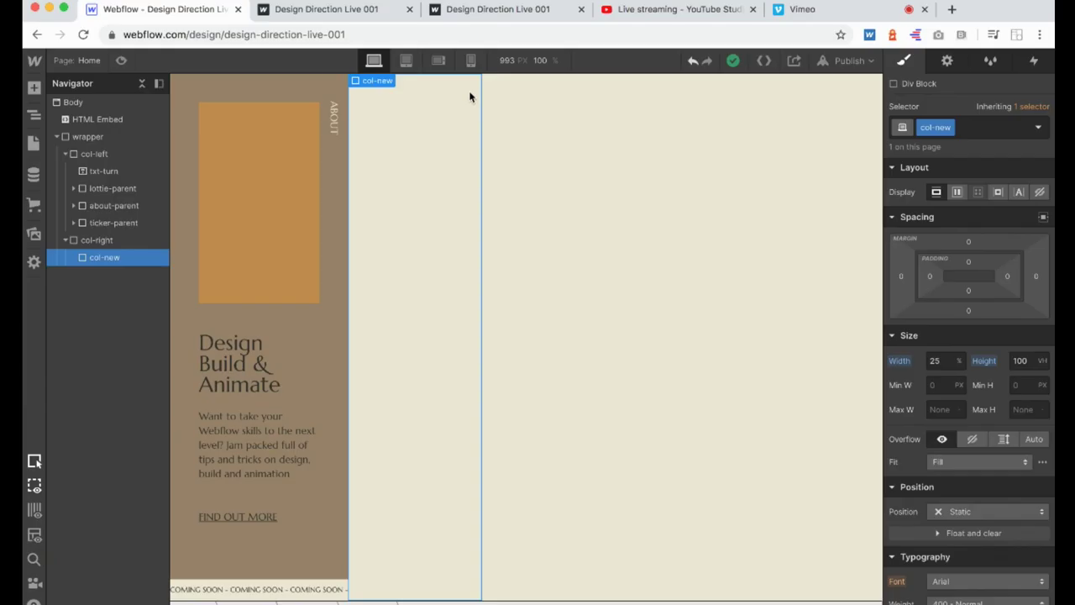
pyautogui.scroll(-5, 969, 380)
pyautogui.scroll(-3, 935, 377)
pyautogui.click(958, 457)
pyautogui.write('50483D')
pyautogui.press('Return')
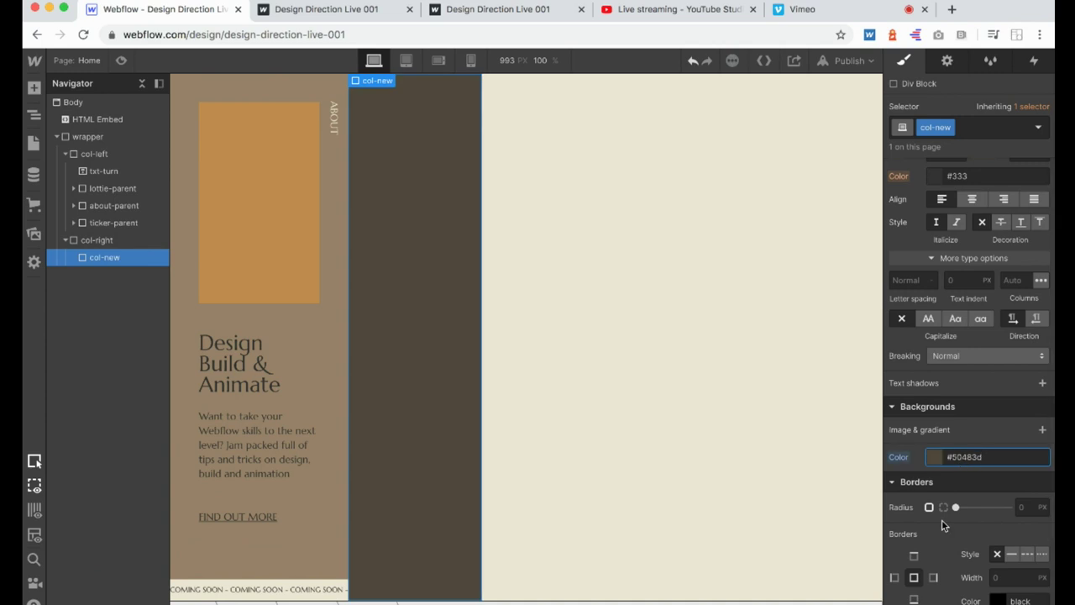
# Save the col-new background color as a new color swatch.
pyautogui.click(935, 458)
pyautogui.click(977, 431)
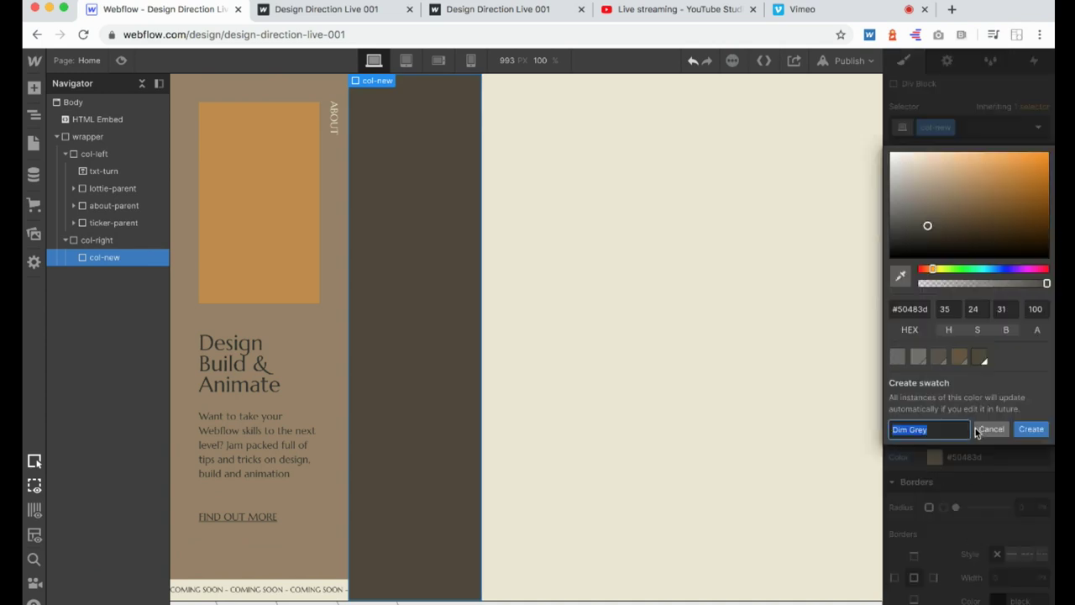
pyautogui.click(1028, 427)
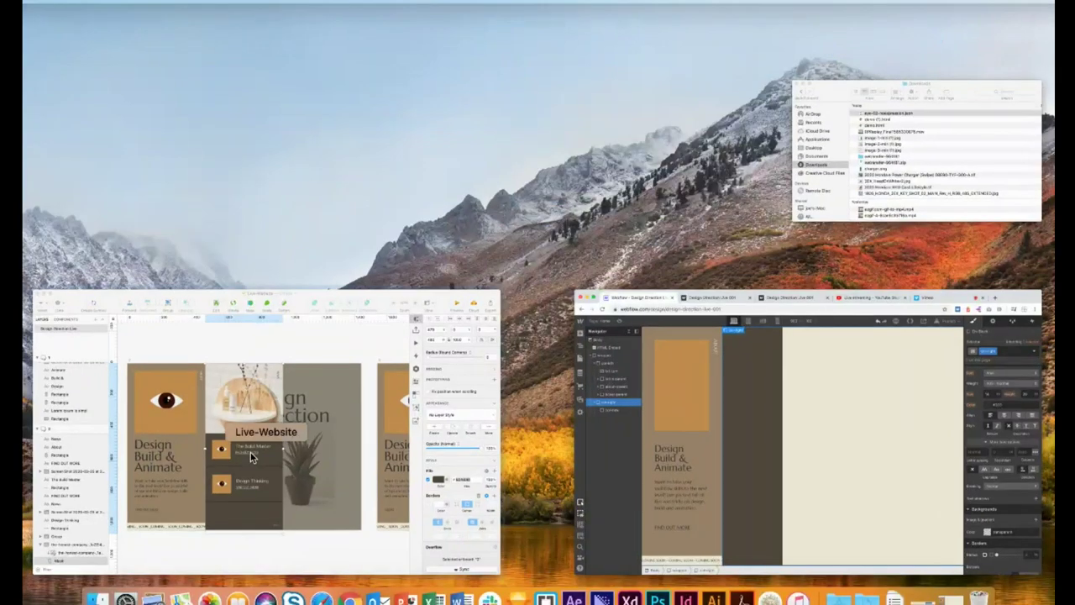
# Set the position of the col-right div to Relative.
pyautogui.press('Escape')
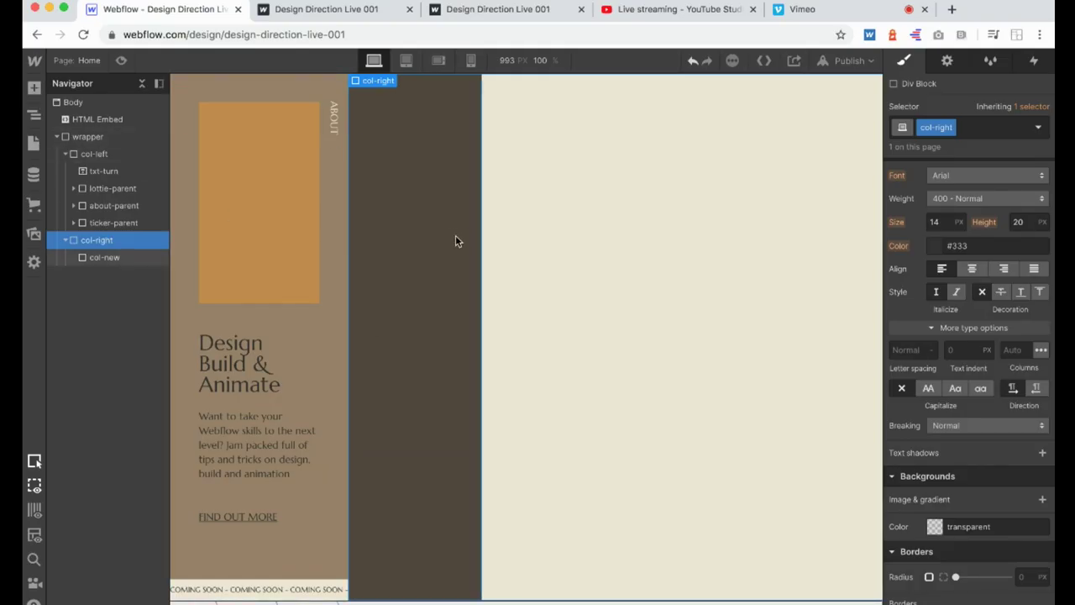
pyautogui.scroll(5, 986, 389)
pyautogui.click(965, 356)
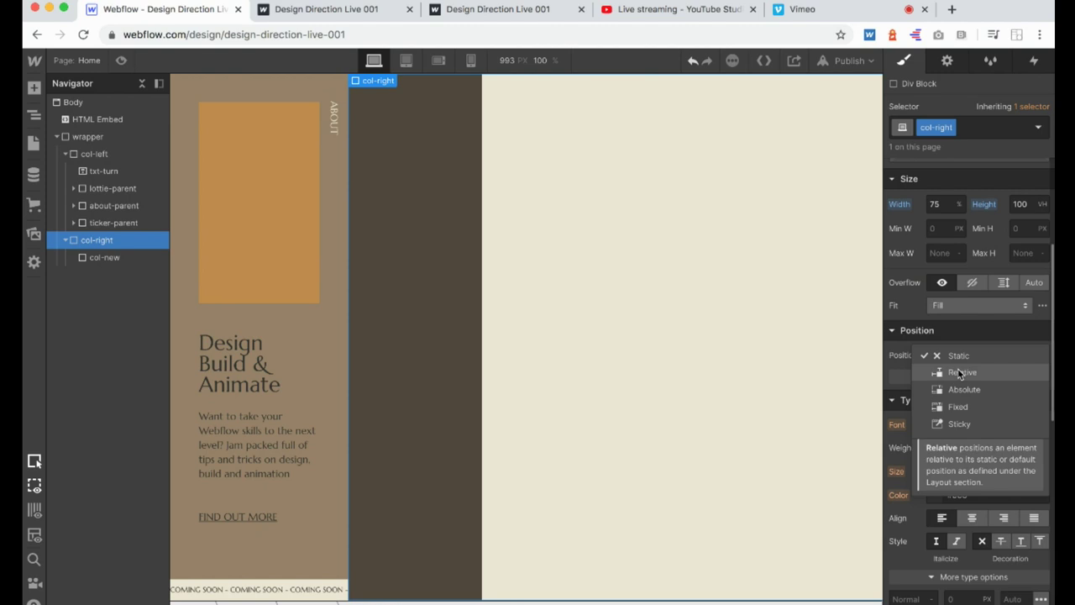
pyautogui.click(960, 372)
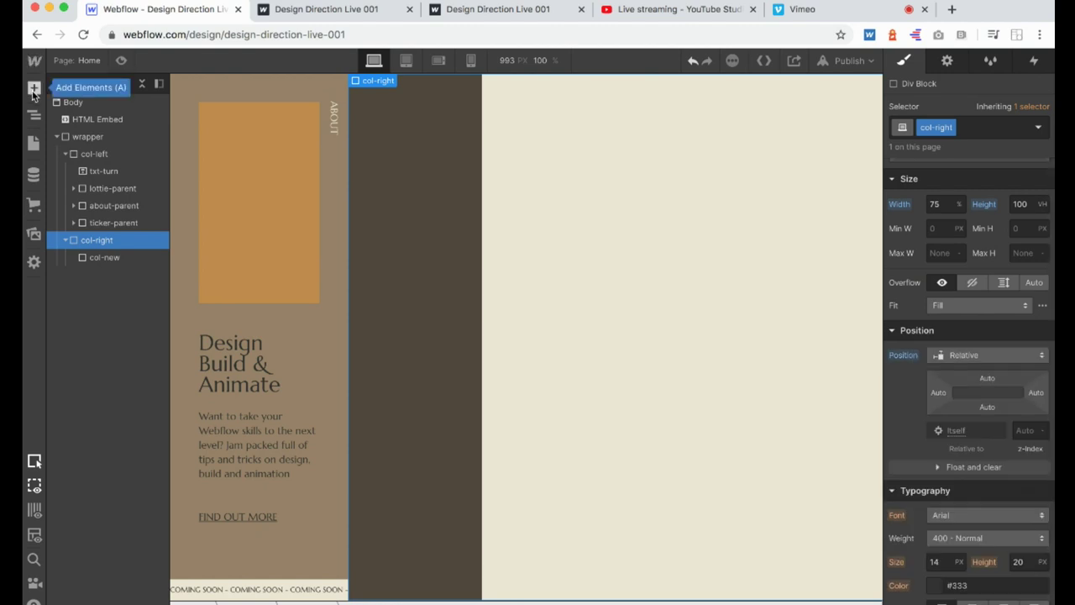
# Add a Div Block inside col-new and give it the class img-parent.
pyautogui.click(34, 89)
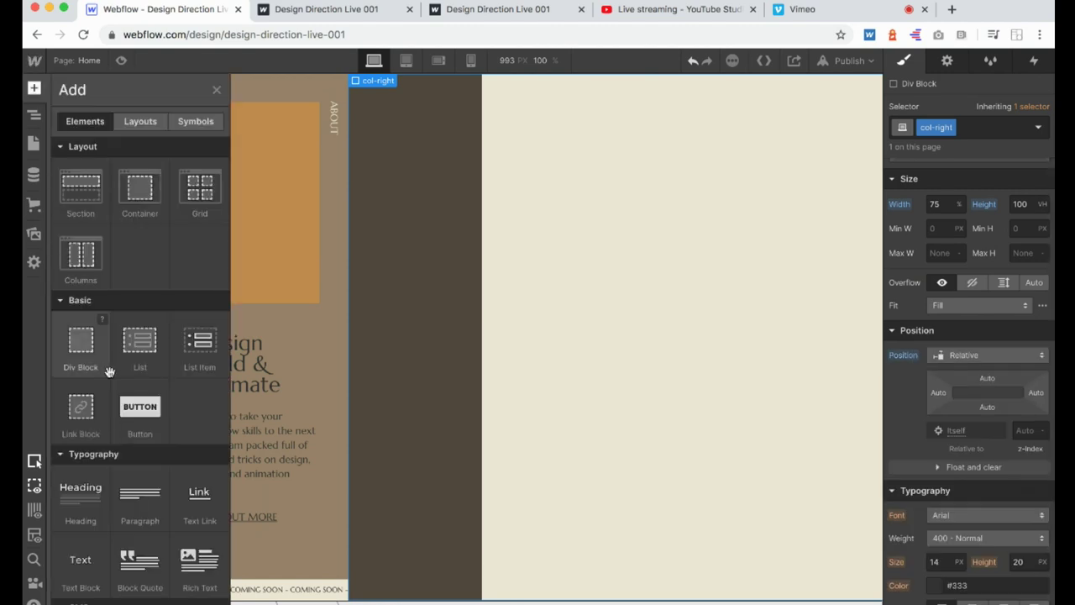
pyautogui.moveTo(149, 310); pyautogui.dragTo(390, 182)
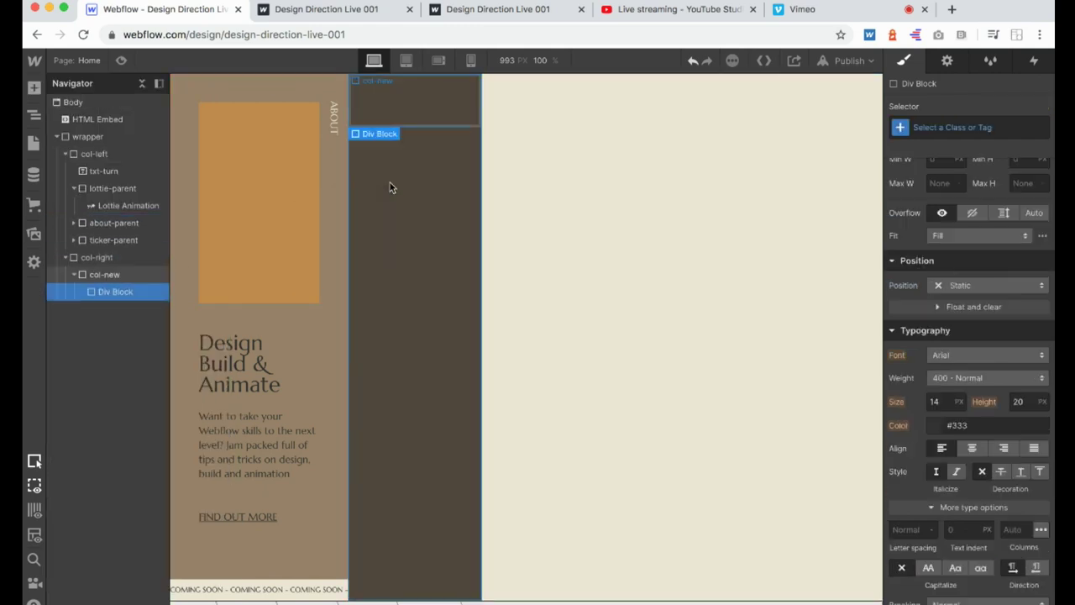
pyautogui.click(985, 126)
pyautogui.write('img')
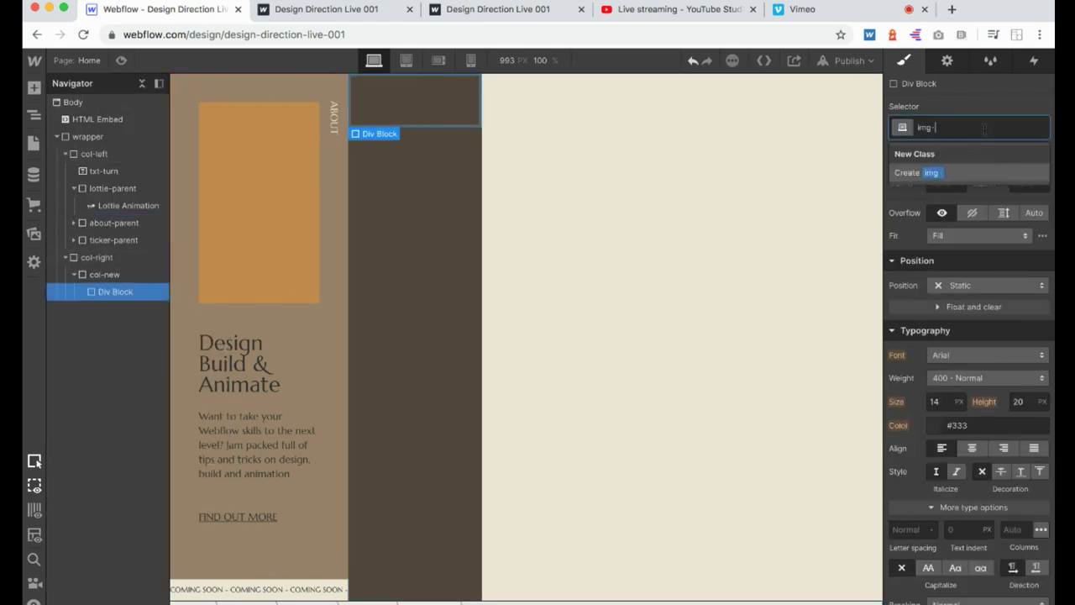
pyautogui.press('Return')
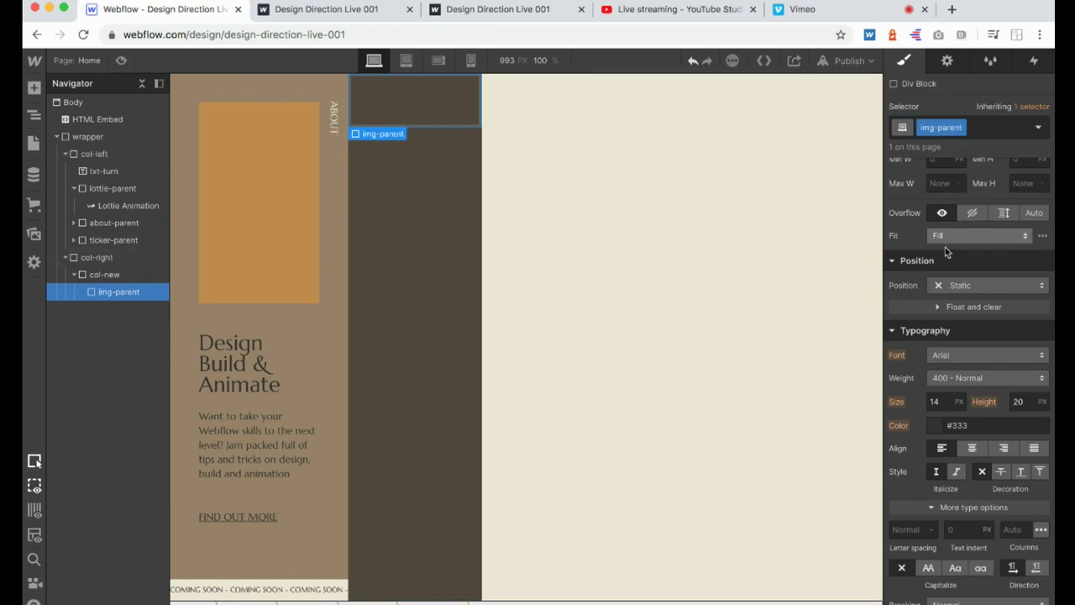
# Set the img-parent div's width to 100% and its height to 200 px.
pyautogui.scroll(3, 947, 244)
pyautogui.write('10')
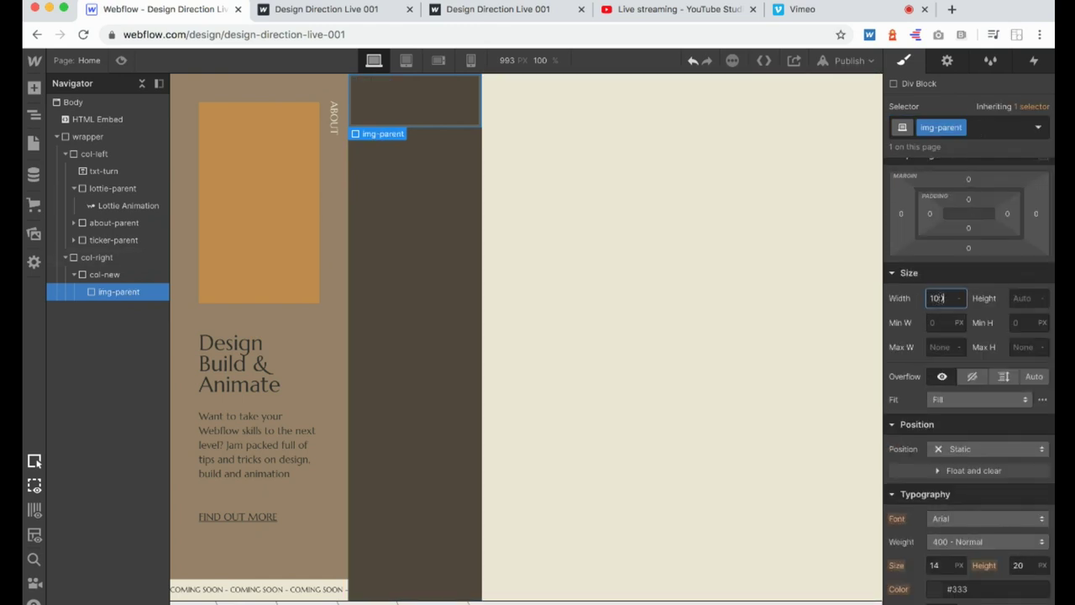
pyautogui.write('0')
pyautogui.click(1024, 296)
pyautogui.write('200px')
pyautogui.press('Return')
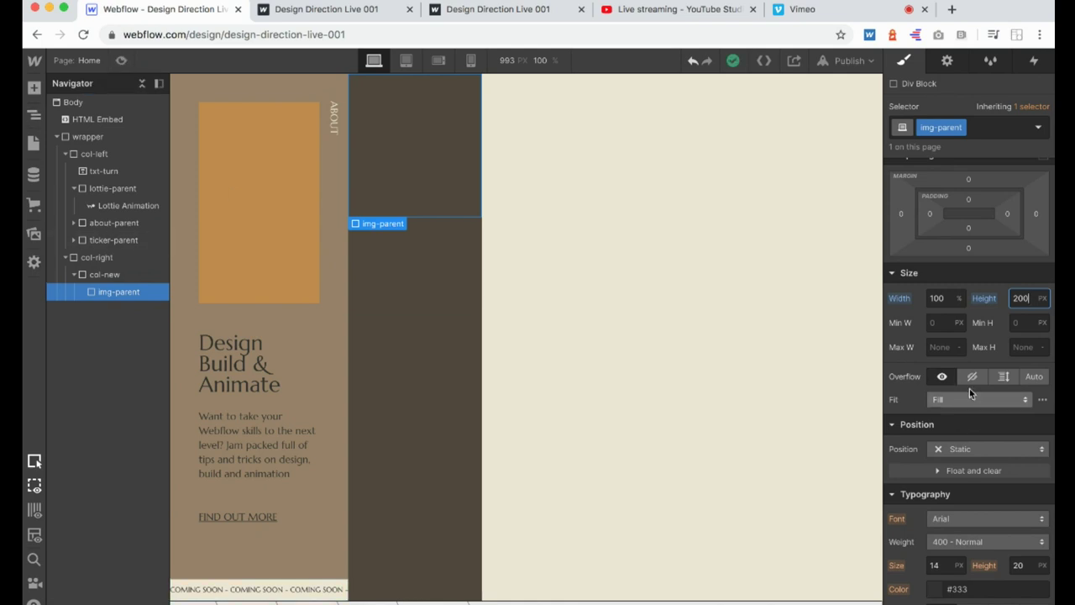
# Set img-parent's overflow to hidden and its position to Relative.
pyautogui.click(972, 377)
pyautogui.click(966, 449)
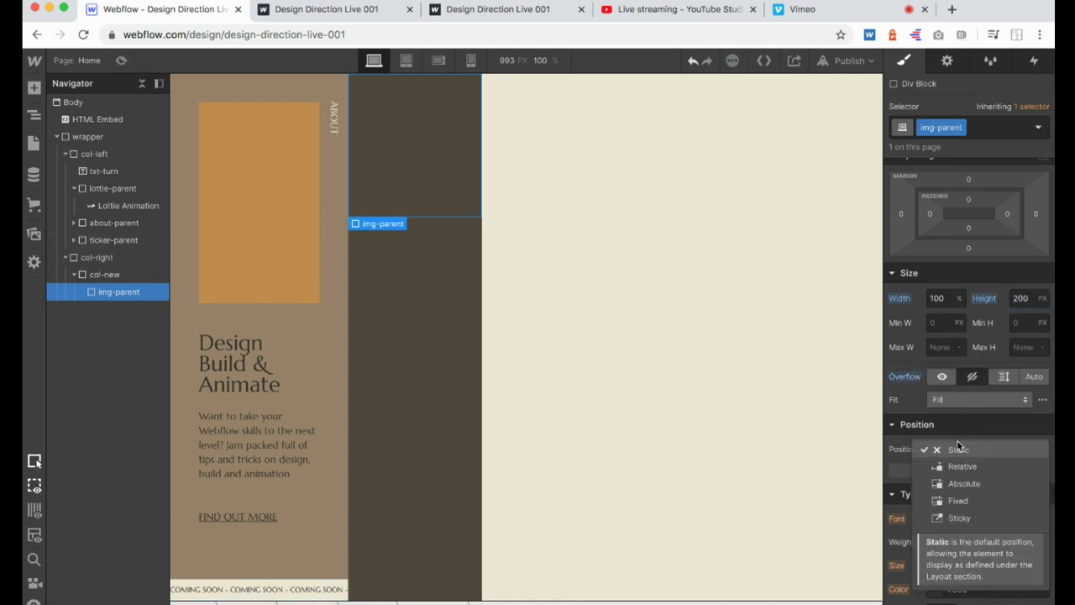
pyautogui.click(959, 464)
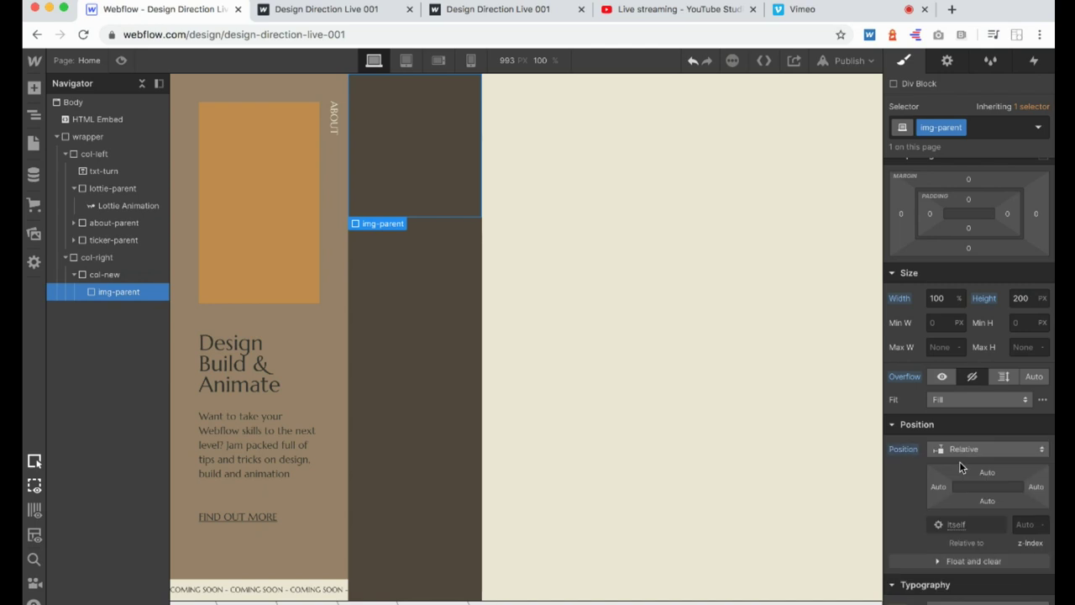
# Add a Div Block inside img-parent and give it the class img.
pyautogui.click(32, 91)
pyautogui.moveTo(108, 344); pyautogui.dragTo(129, 294)
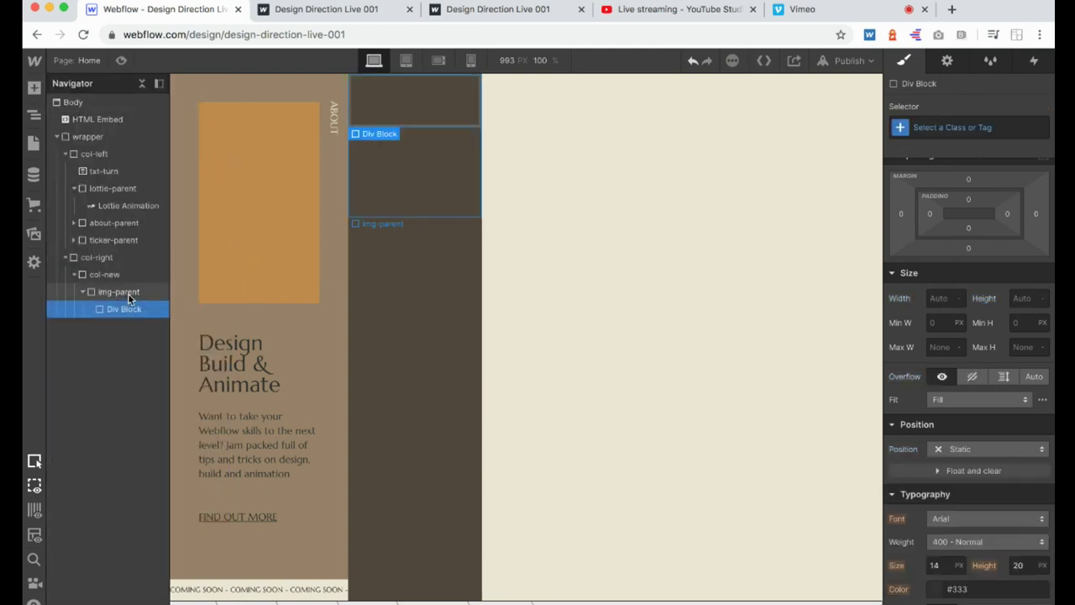
pyautogui.click(936, 128)
pyautogui.write('img')
pyautogui.press('Return')
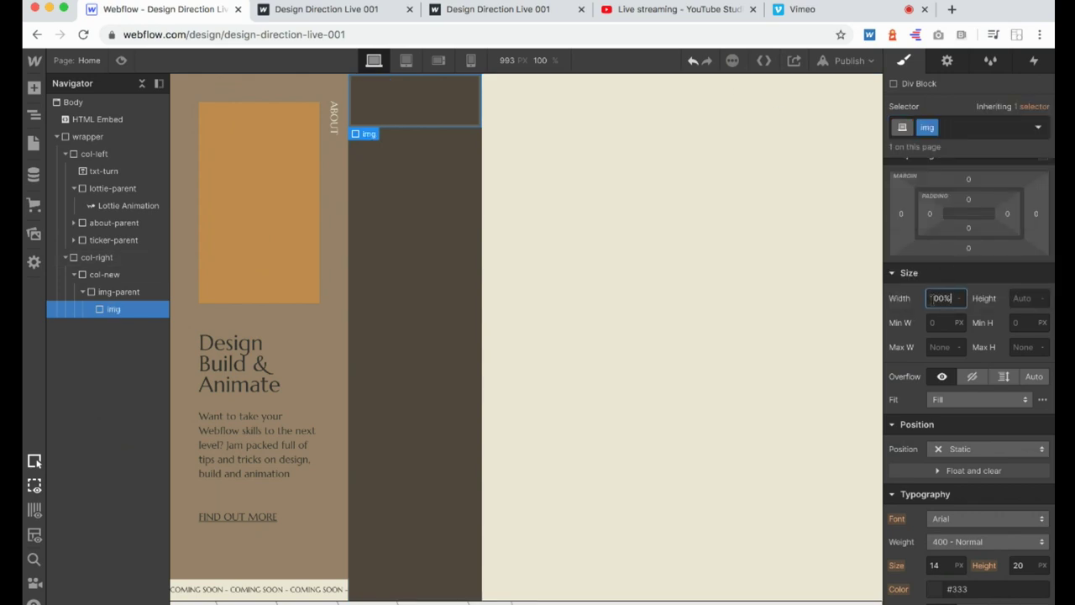
# Set the img div's width and height to 100%.
pyautogui.press('Return')
pyautogui.click(1013, 298)
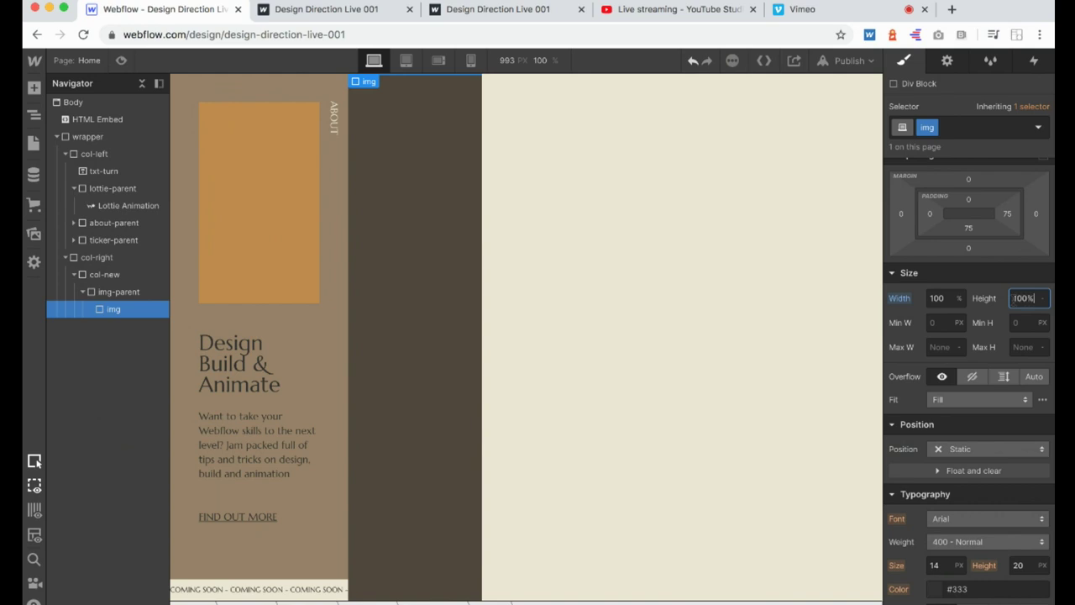
pyautogui.write('100')
pyautogui.press('Return')
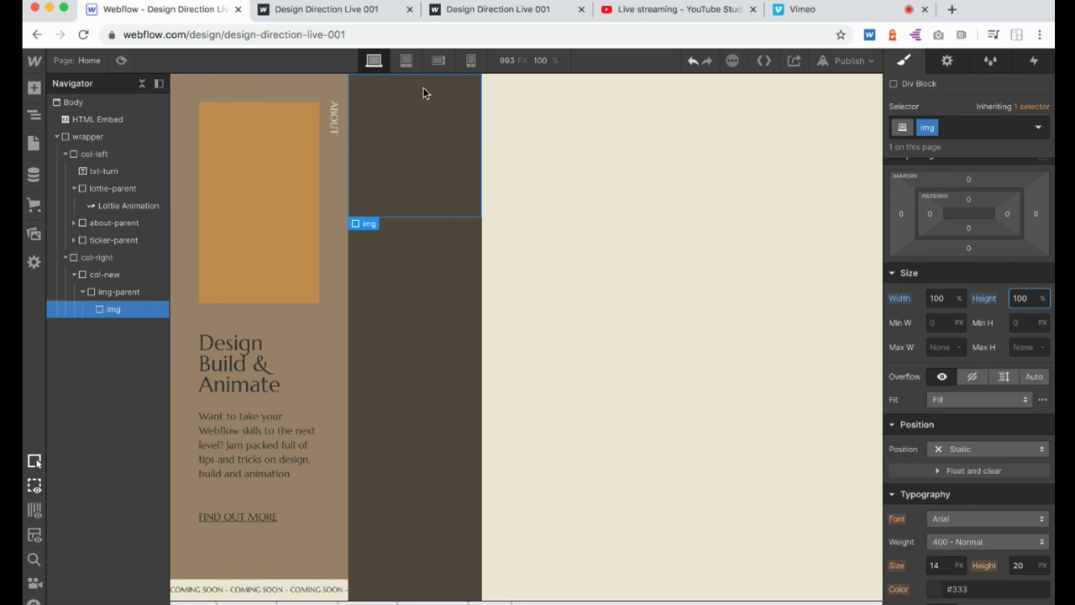
# Add a background image to the img div using image-2-min (1).jpg.
pyautogui.scroll(-4, 945, 369)
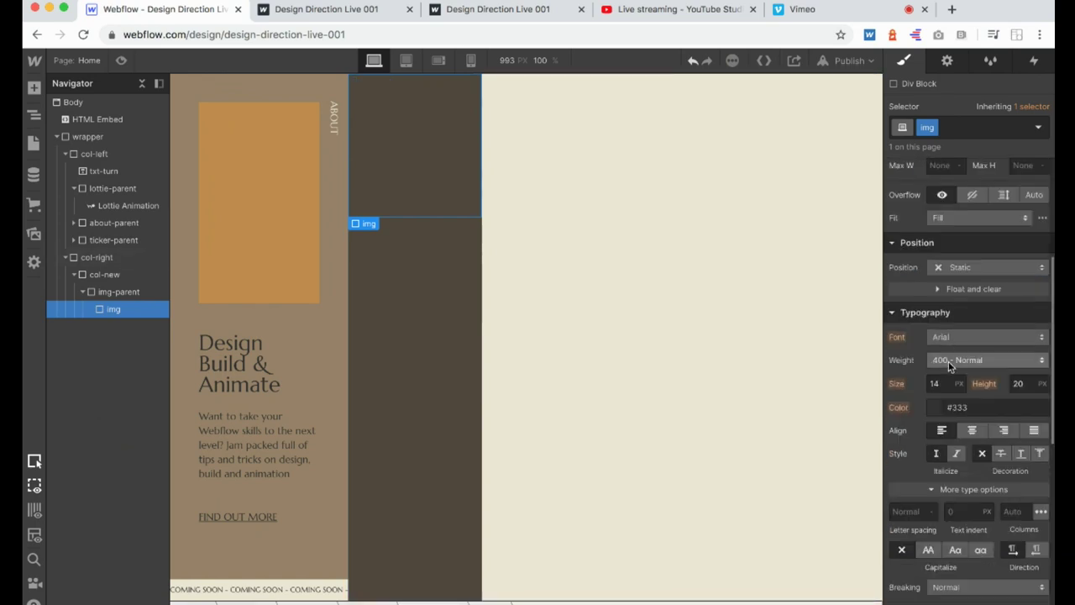
pyautogui.scroll(-10, 948, 361)
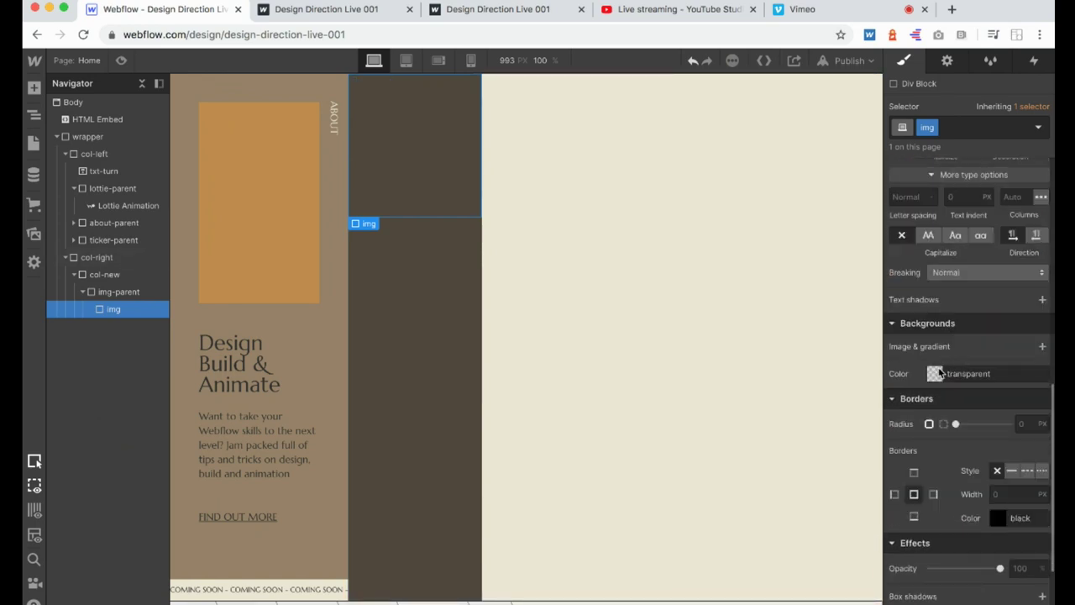
pyautogui.click(1042, 347)
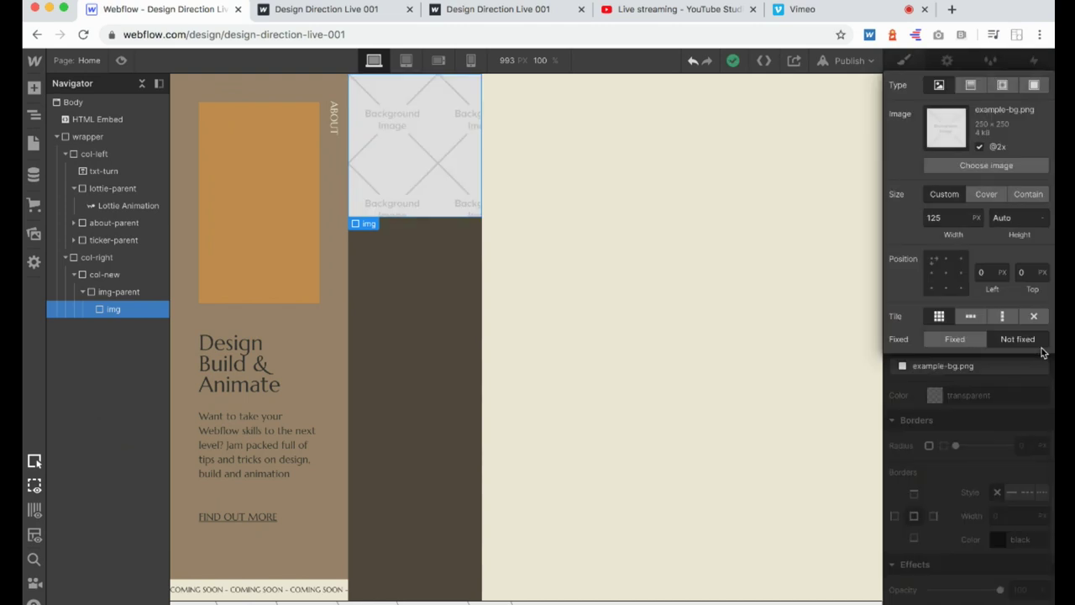
pyautogui.click(975, 165)
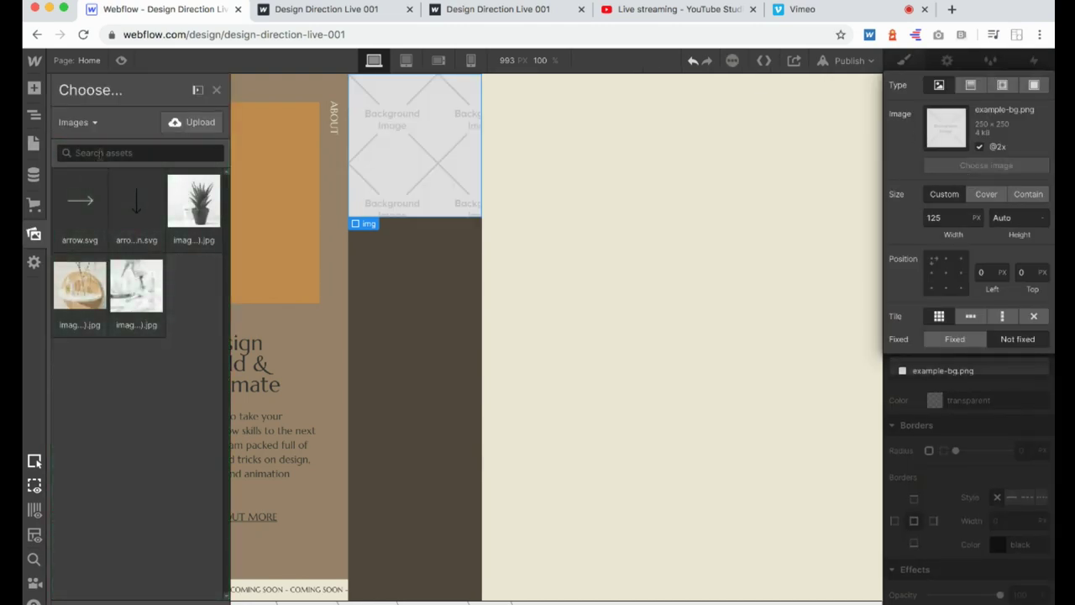
pyautogui.click(80, 202)
pyautogui.click(69, 284)
pyautogui.press('Escape')
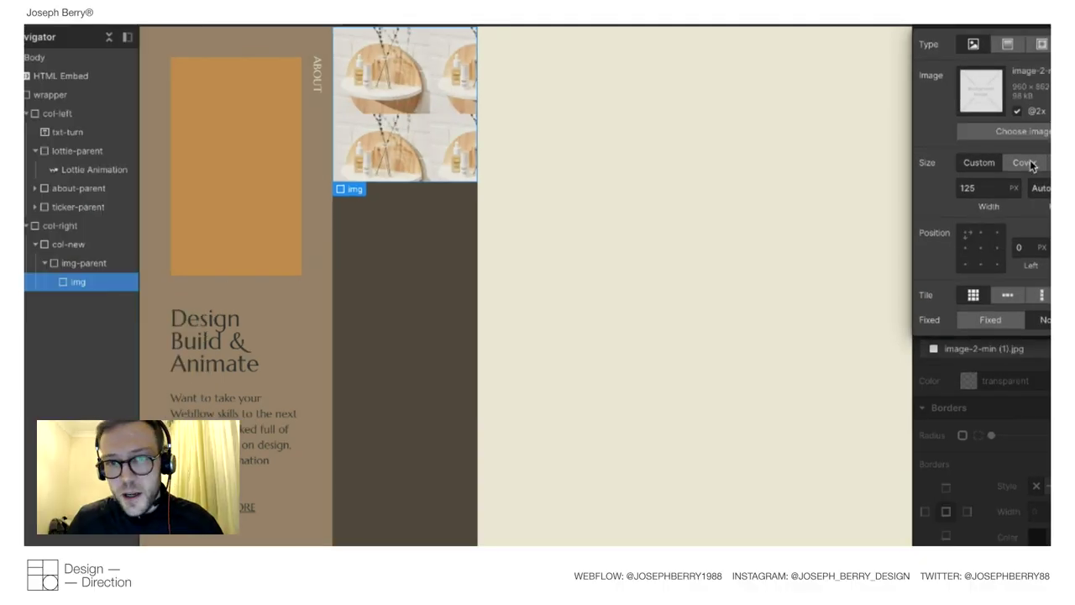
# Set the background image's size to Cover with a centred position, and preview the page.
pyautogui.click(991, 198)
pyautogui.click(981, 248)
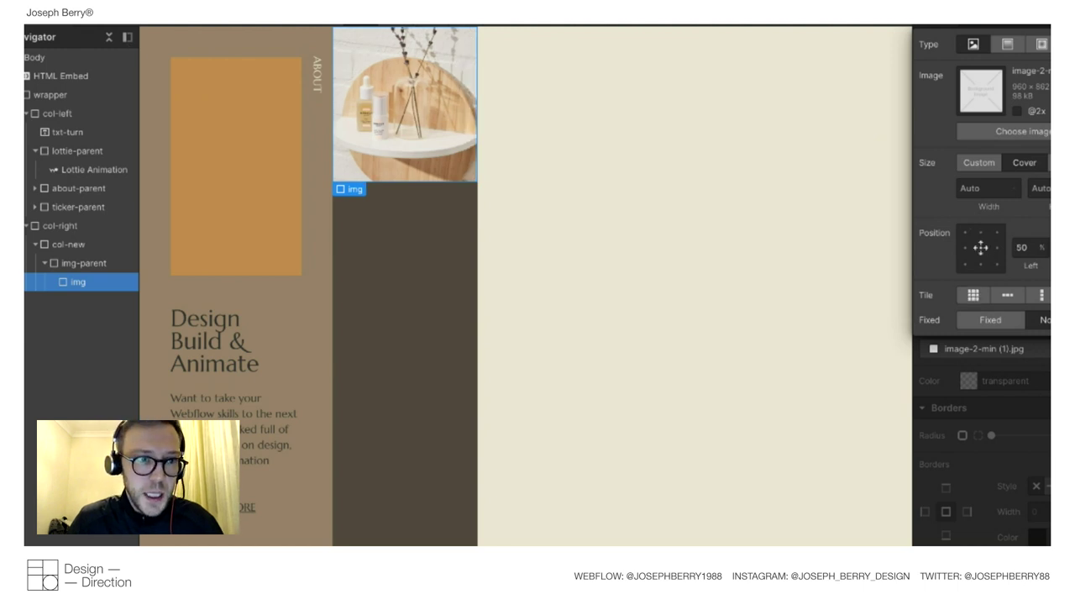
pyautogui.hotkey('ctrl', 'shift', 'p')
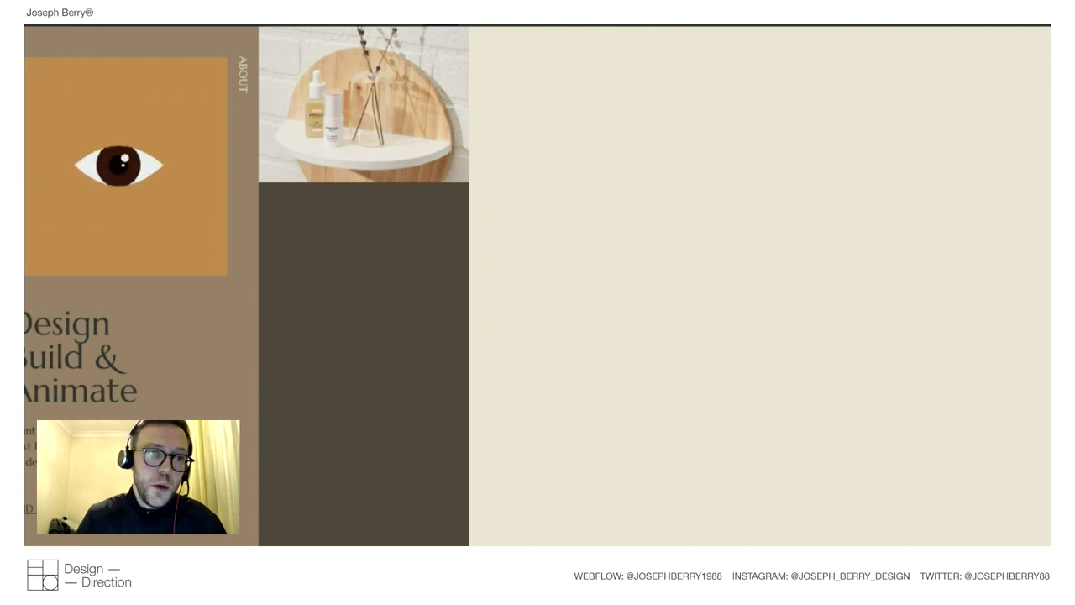
pyautogui.hotkey('shift', 'p')
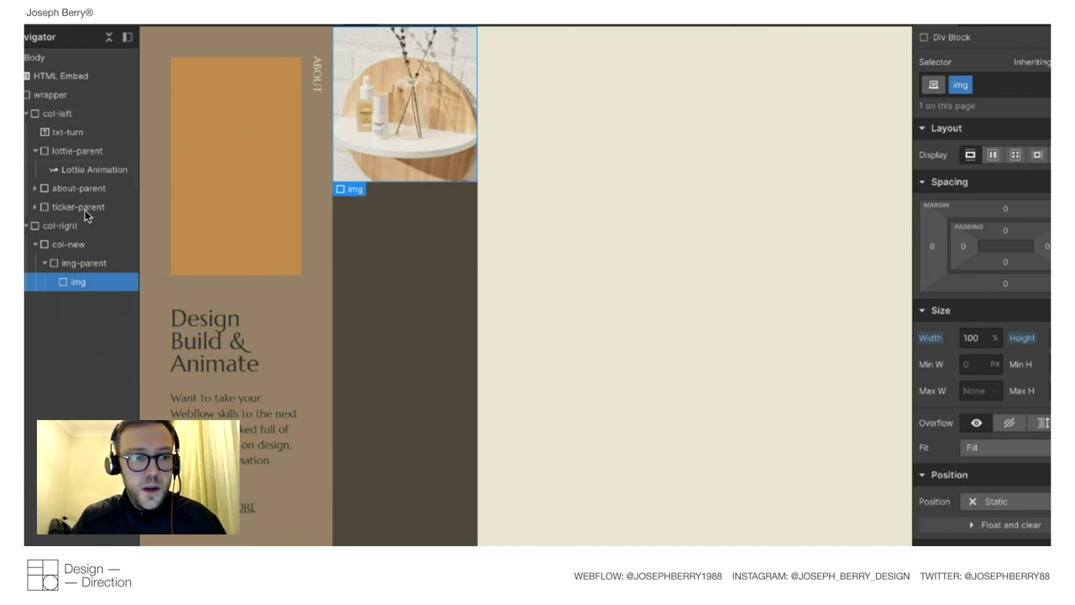
# Increase the height of img-parent until the image fills more of the News column, checking it in preview.
pyautogui.press('Up')
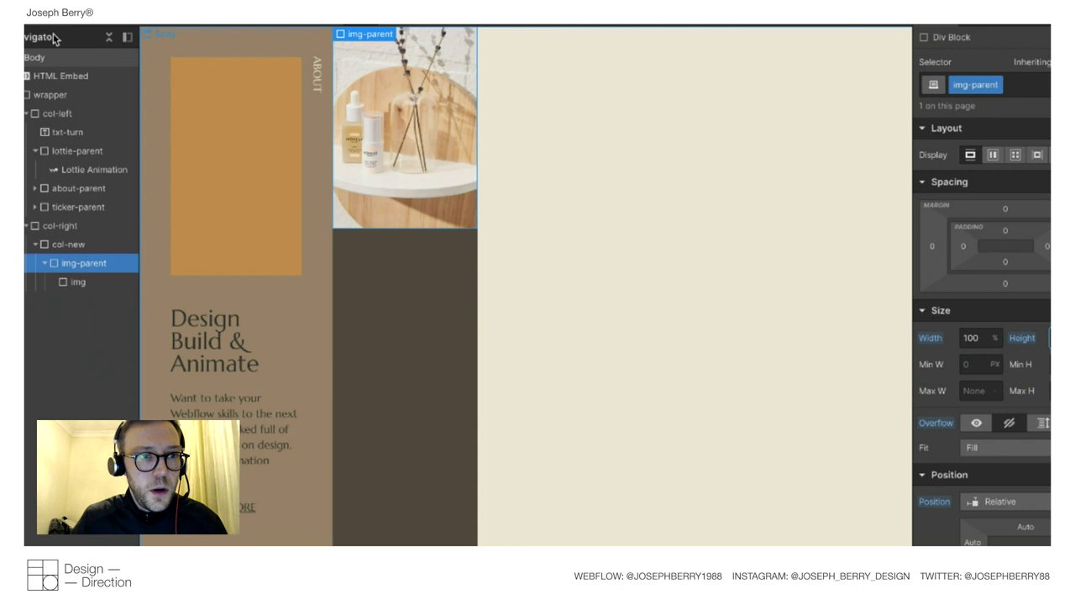
pyautogui.hotkey('ctrl', 'shift', 'p')
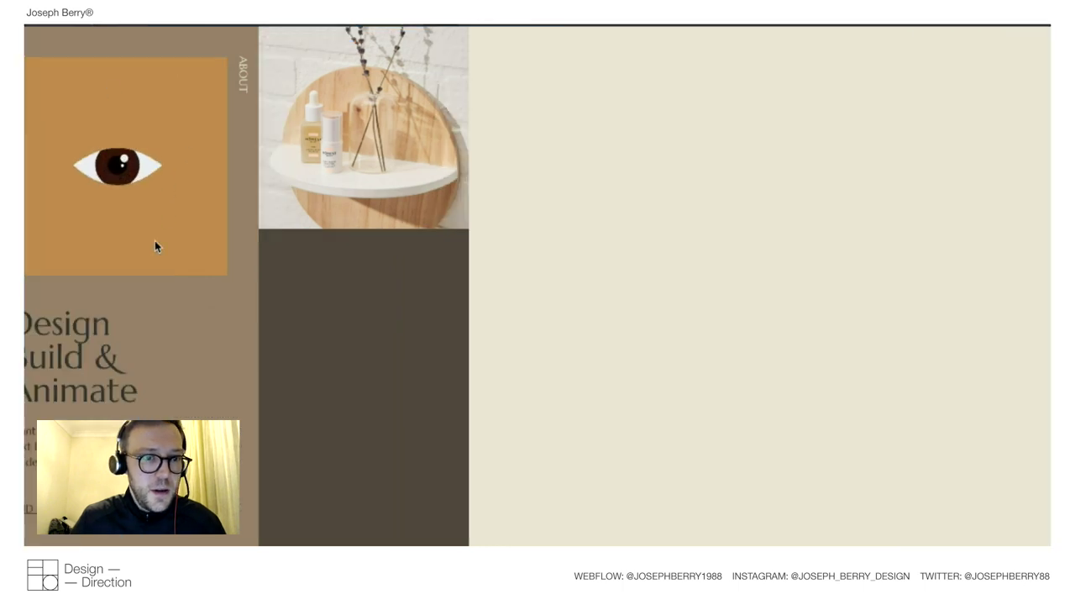
pyautogui.hotkey('ctrl', 'shift', 'p')
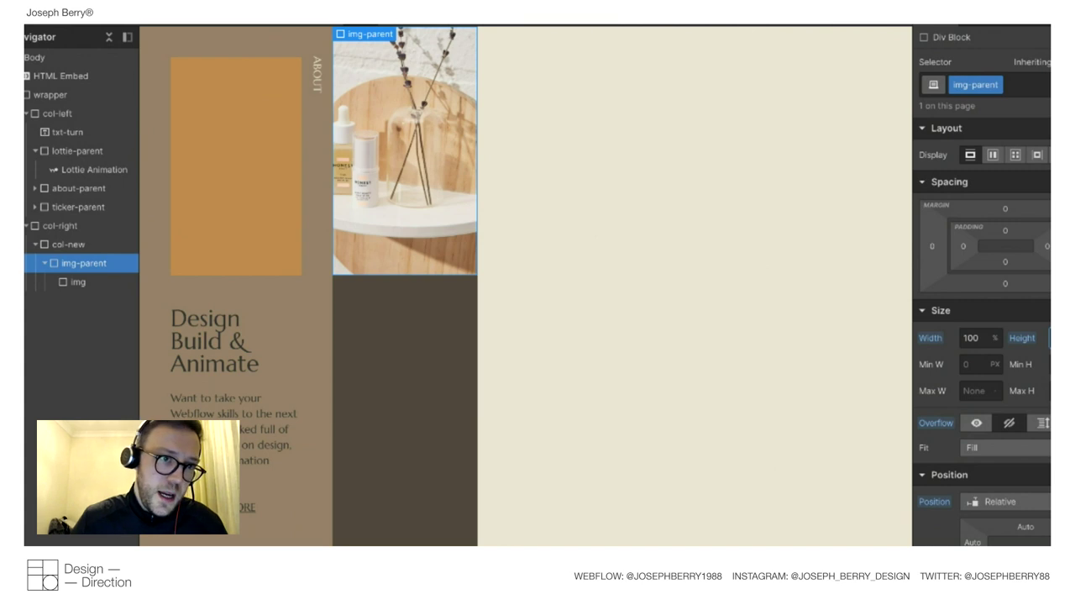
pyautogui.hotkey('ctrl', 'shift', 'p')
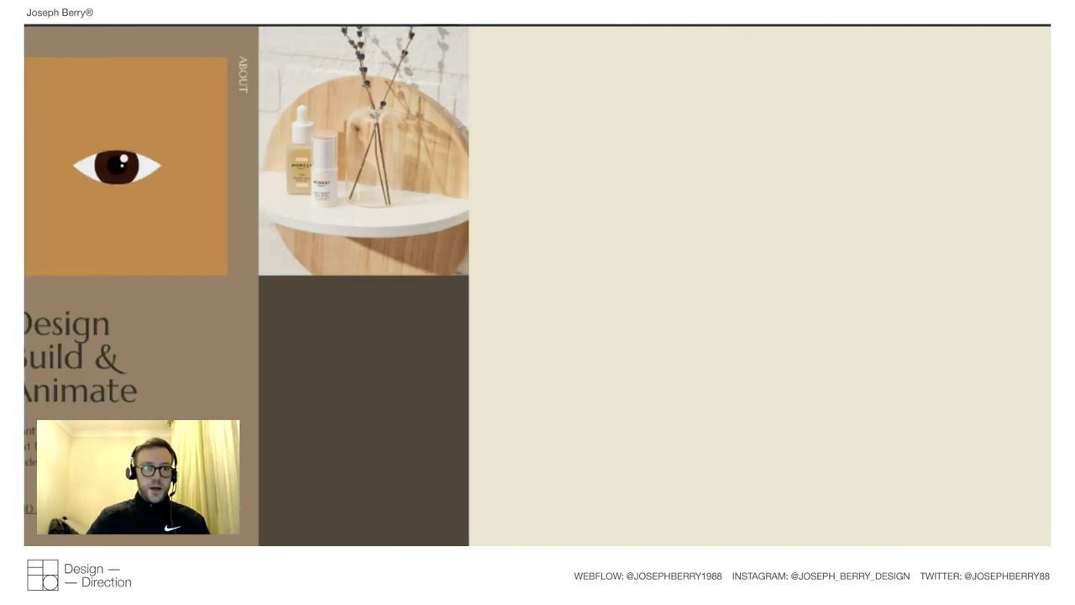
pyautogui.hotkey('ctrl', 'shift', 'p')
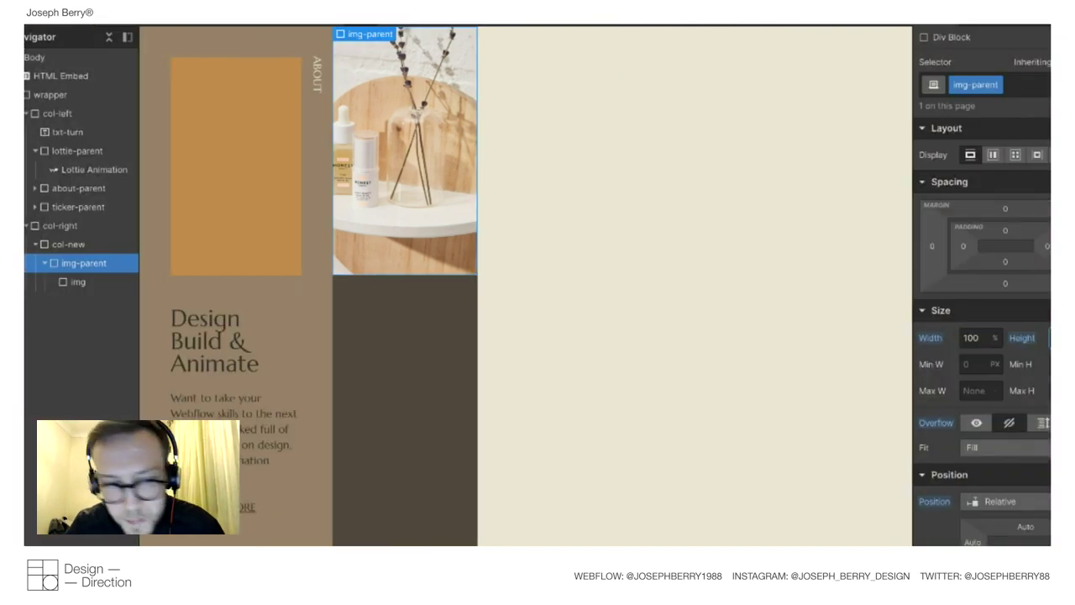
pyautogui.hotkey('ctrl', 'shift', 'p')
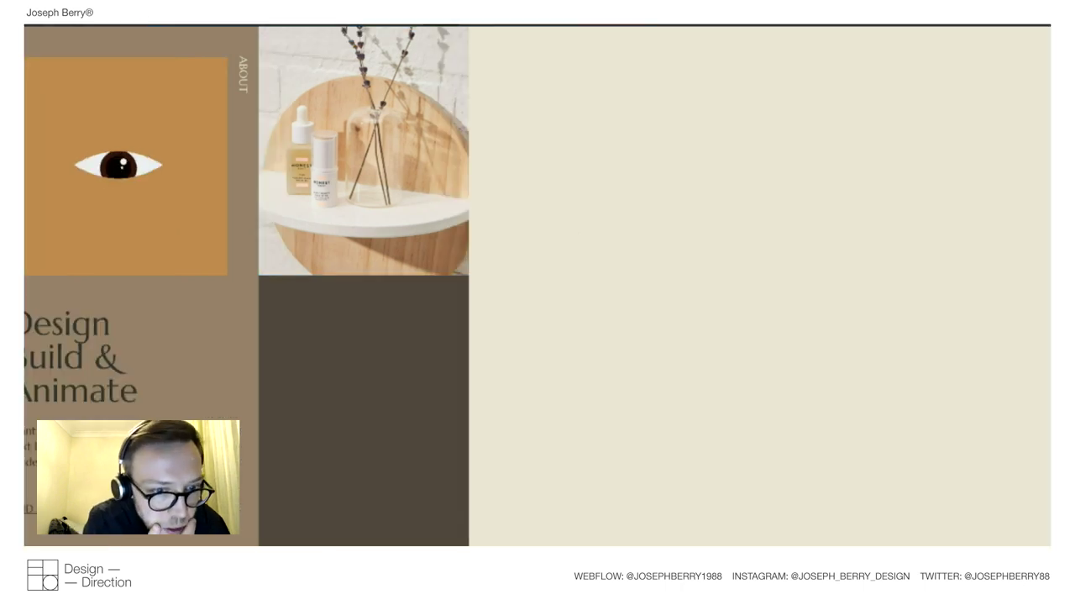
# Switch to the Live-Website mockup to check the News column layout, and return to the Webflow window.
pyautogui.hotkey('ctrl', 'shift', 'p')
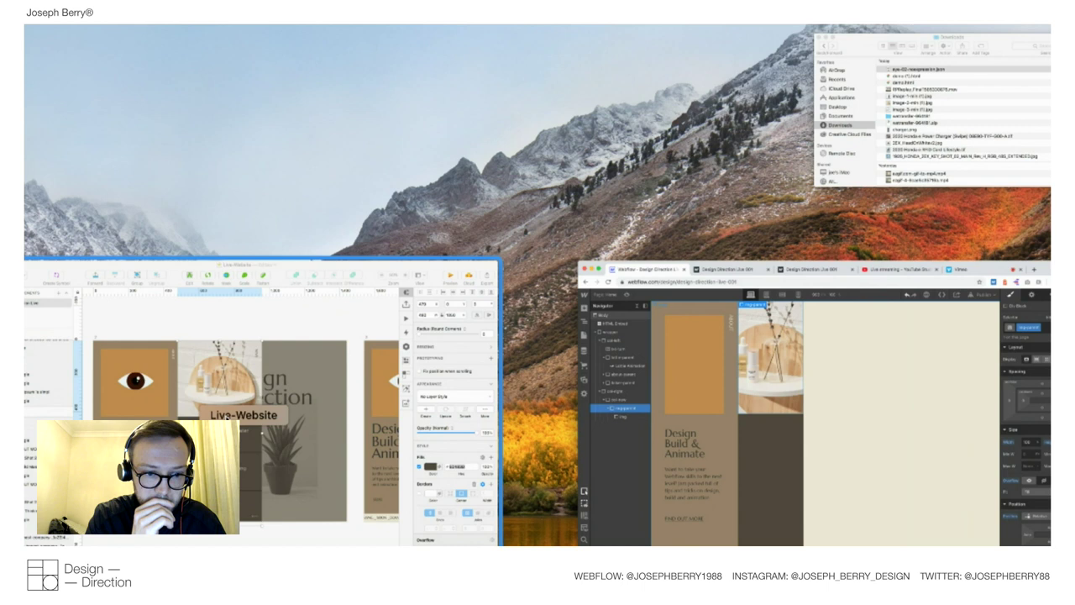
pyautogui.click(244, 395)
pyautogui.click(441, 332)
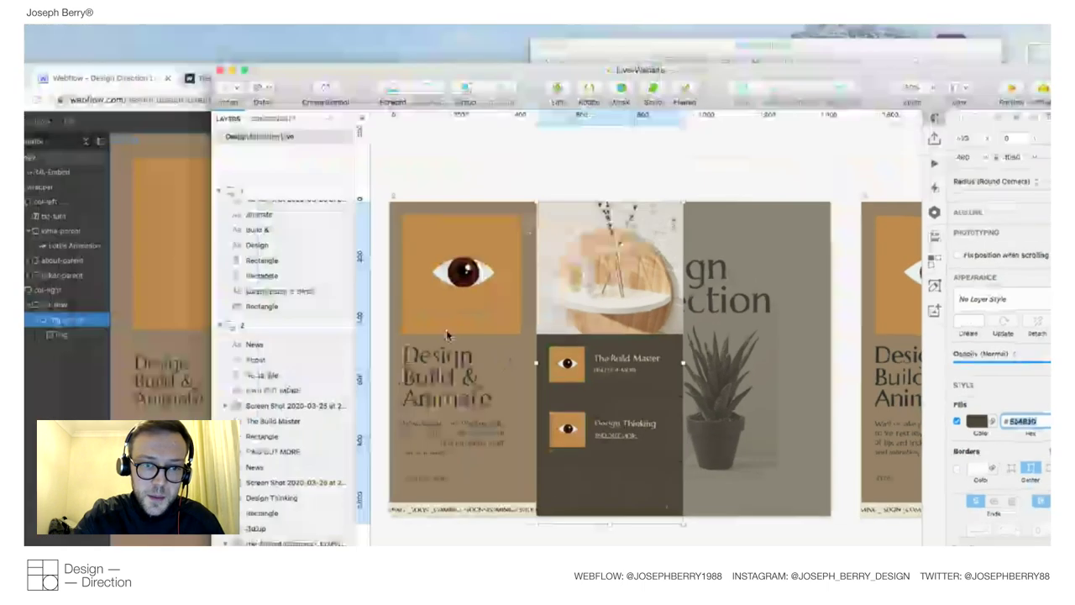
pyautogui.hotkey('ctrl', 'Up')
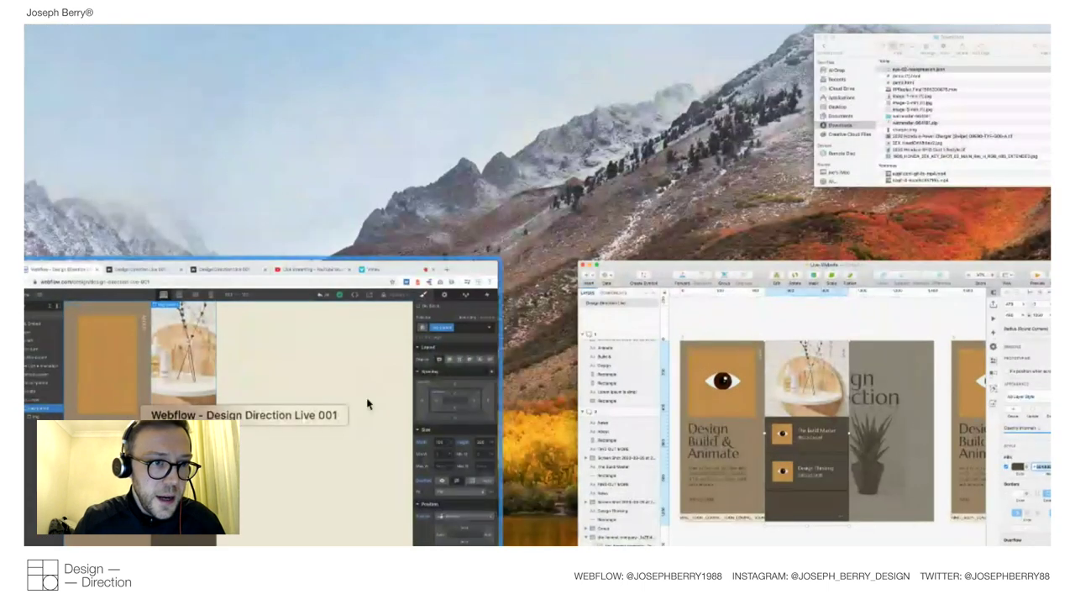
pyautogui.click(384, 425)
# Add a Div Block below img-parent in col-new with the class new-parent and a width of 100%.
pyautogui.click(373, 310)
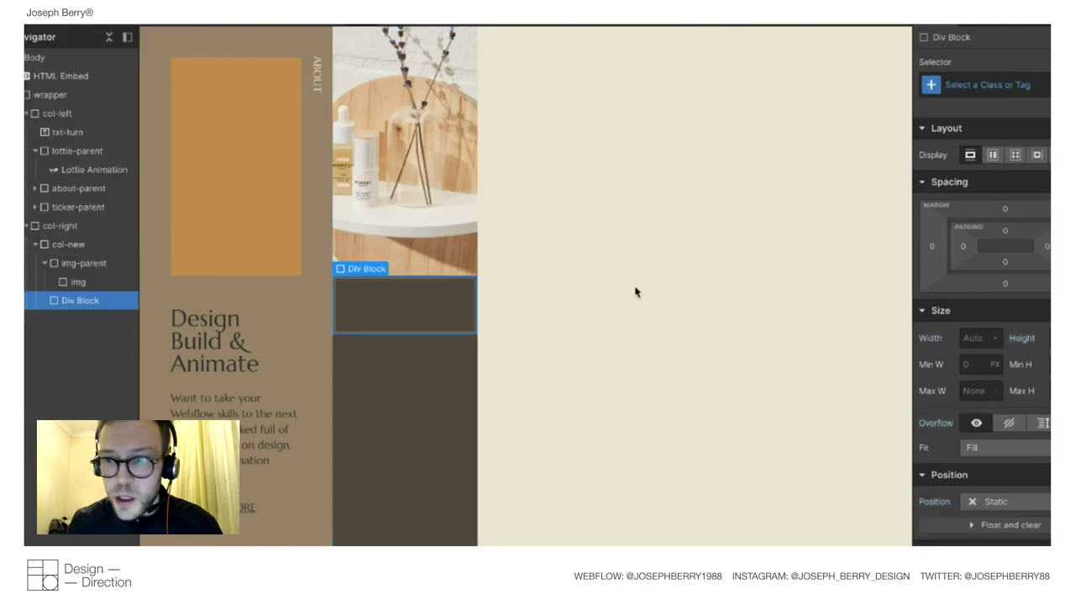
pyautogui.click(1012, 84)
pyautogui.write('new-parent')
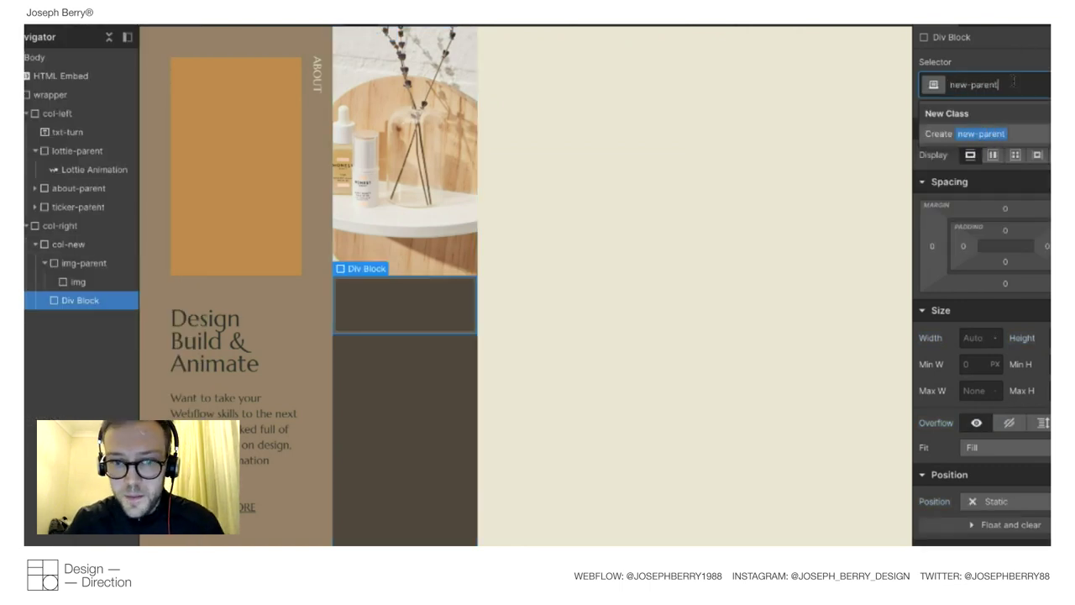
pyautogui.press('Return')
pyautogui.click(980, 338)
pyautogui.press('Return')
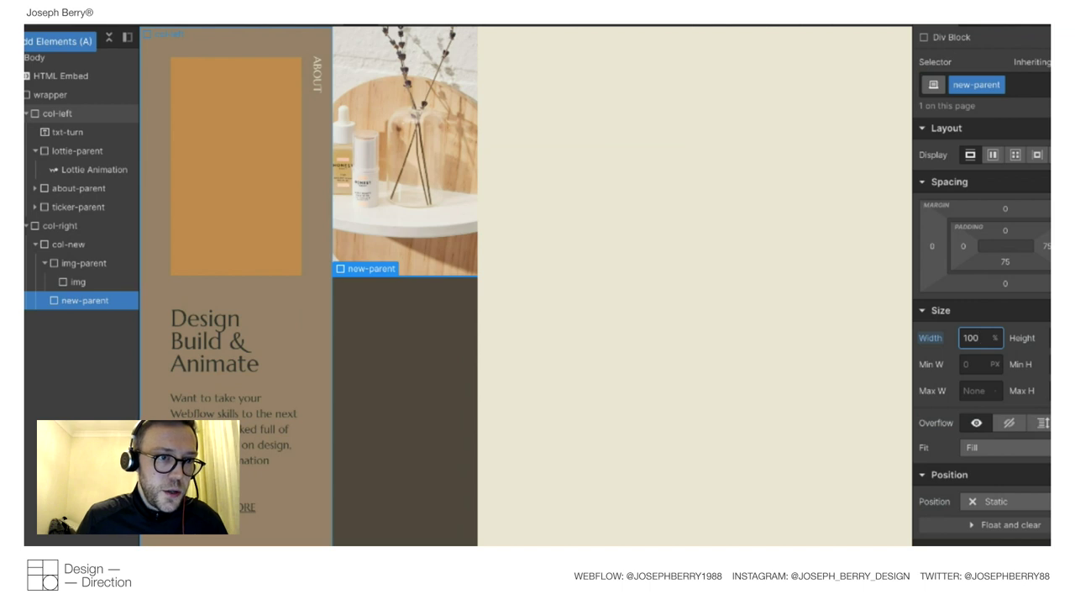
# Add a Lottie Animation element inside new-parent.
pyautogui.press('a')
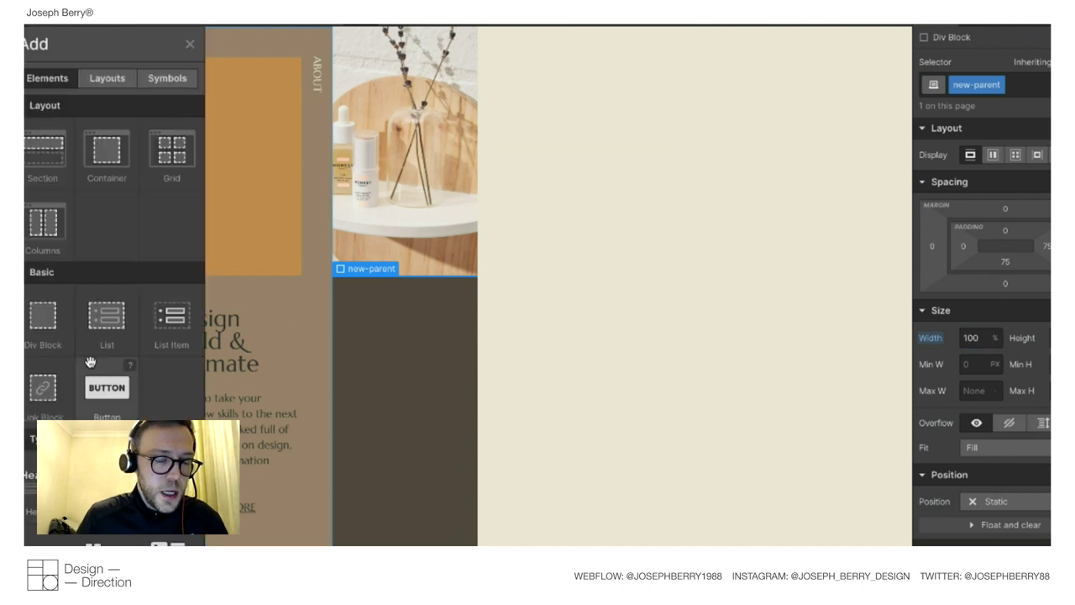
pyautogui.scroll(-6, 91, 332)
pyautogui.scroll(-5, 91, 332)
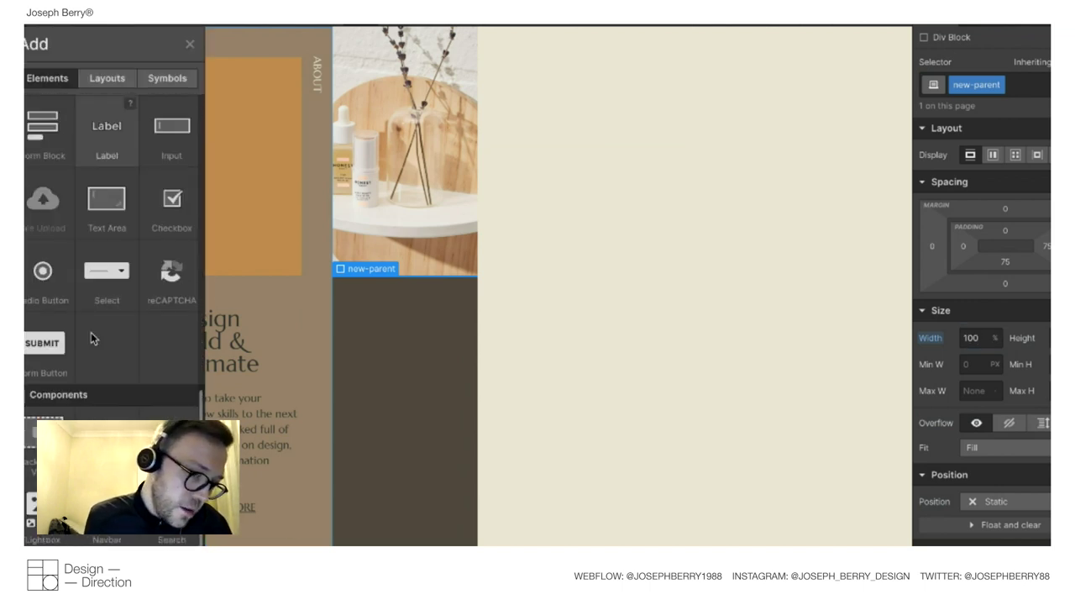
pyautogui.scroll(5, 128, 399)
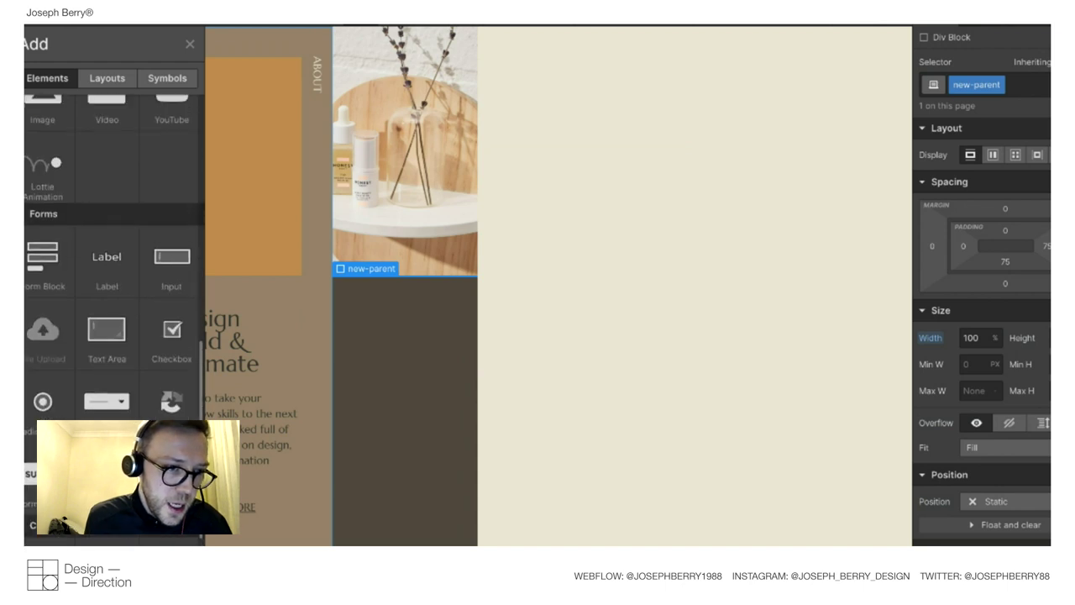
pyautogui.moveTo(43, 300); pyautogui.dragTo(93, 308)
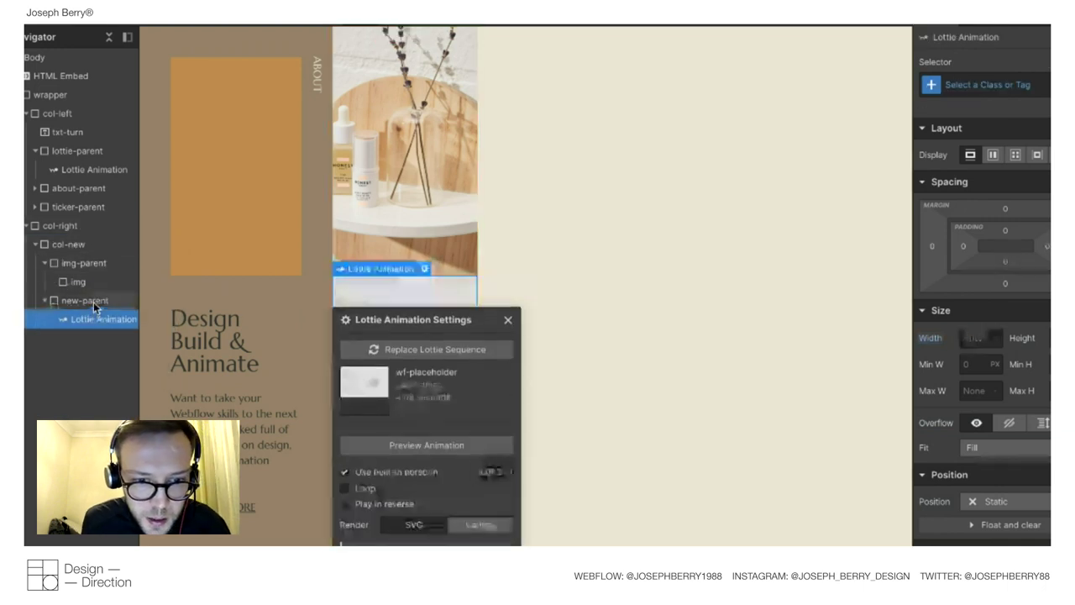
# Replace the placeholder Lottie sequence with the first eye JSON asset and preview the page.
pyautogui.click(391, 354)
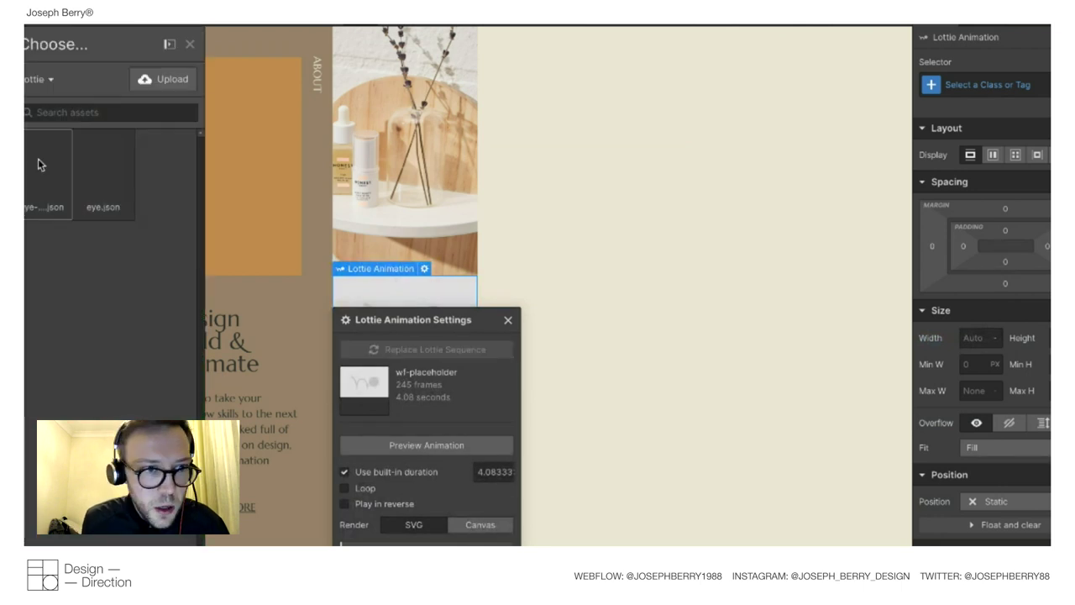
pyautogui.click(38, 160)
pyautogui.click(95, 26)
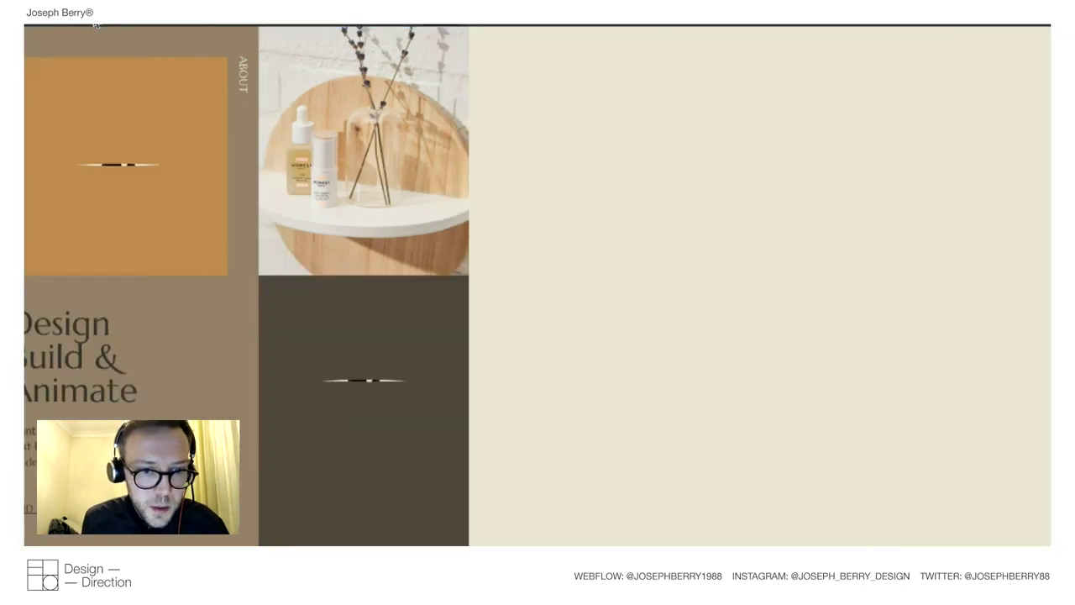
pyautogui.hotkey('ctrl', 'shift', 'p')
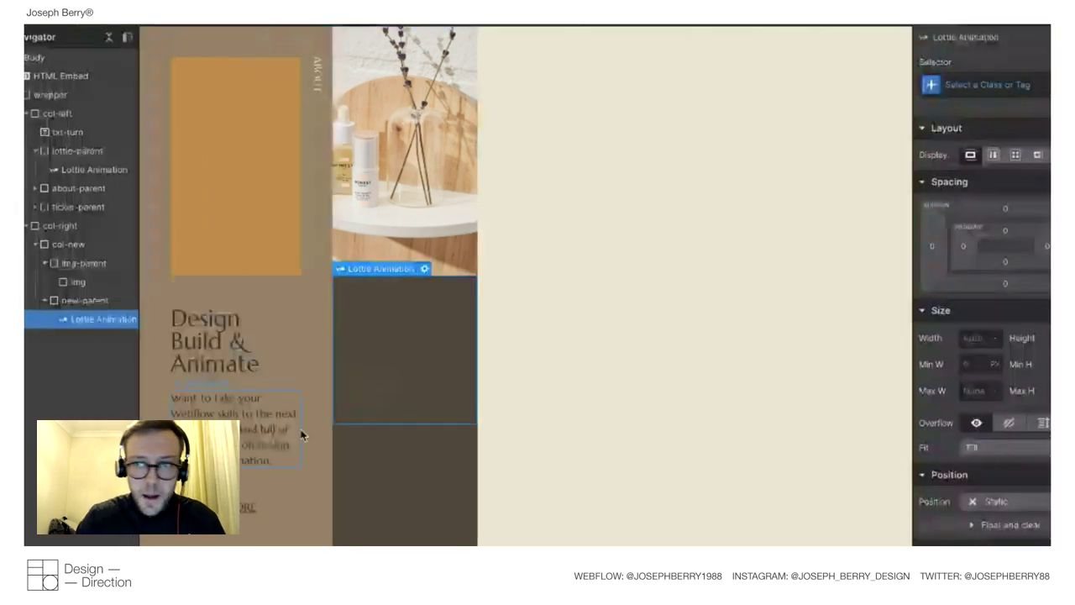
# Give the new Lottie animation the class lottie-size and set its width to 40 px.
pyautogui.click(960, 85)
pyautogui.write('lottie')
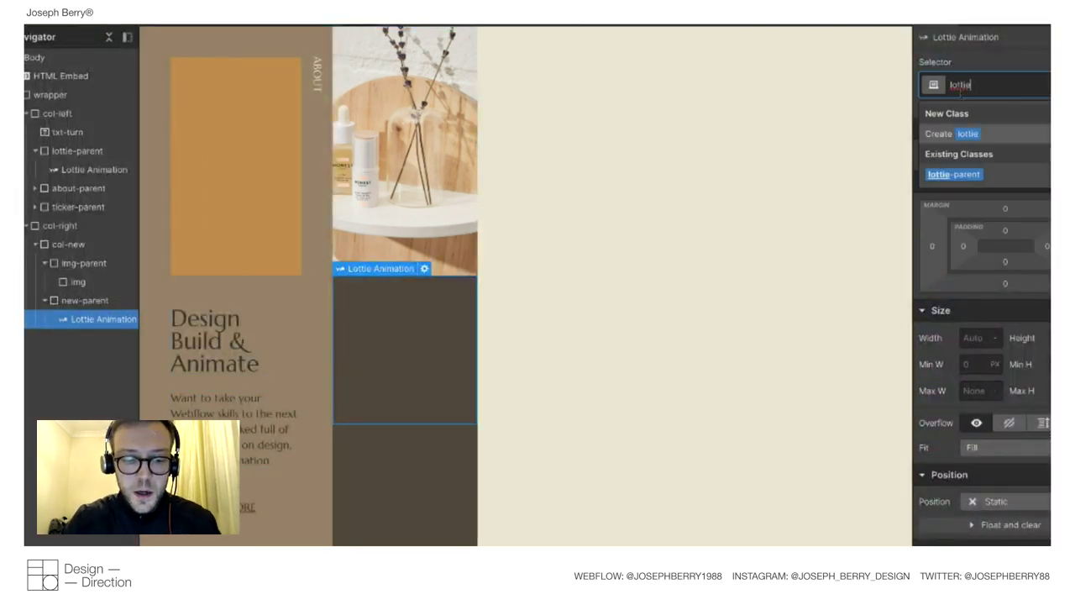
pyautogui.write('-size')
pyautogui.press('Return')
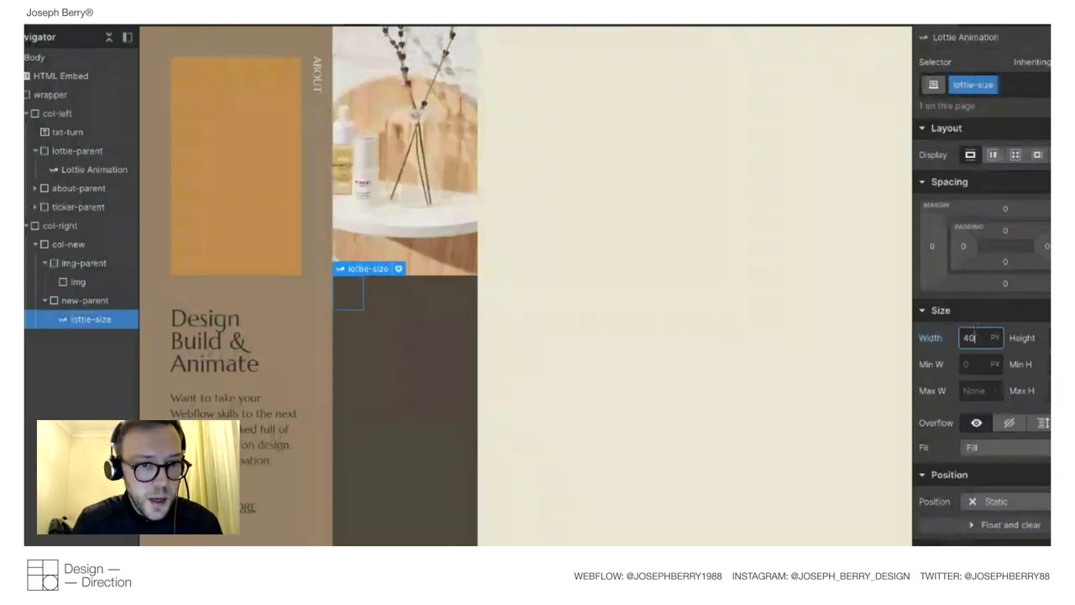
# Preview the small Lottie animation and set the lottie-size width to 80 px.
pyautogui.hotkey('ctrl', 'shift', 'p')
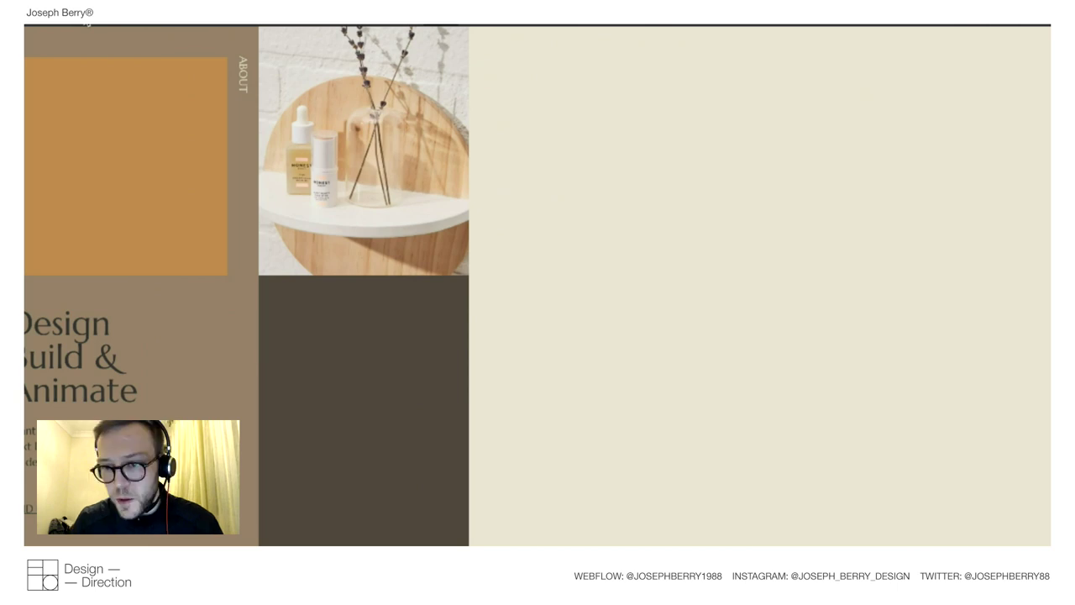
pyautogui.hotkey('ctrl', 'shift', 'p')
pyautogui.click(978, 337)
pyautogui.write('60')
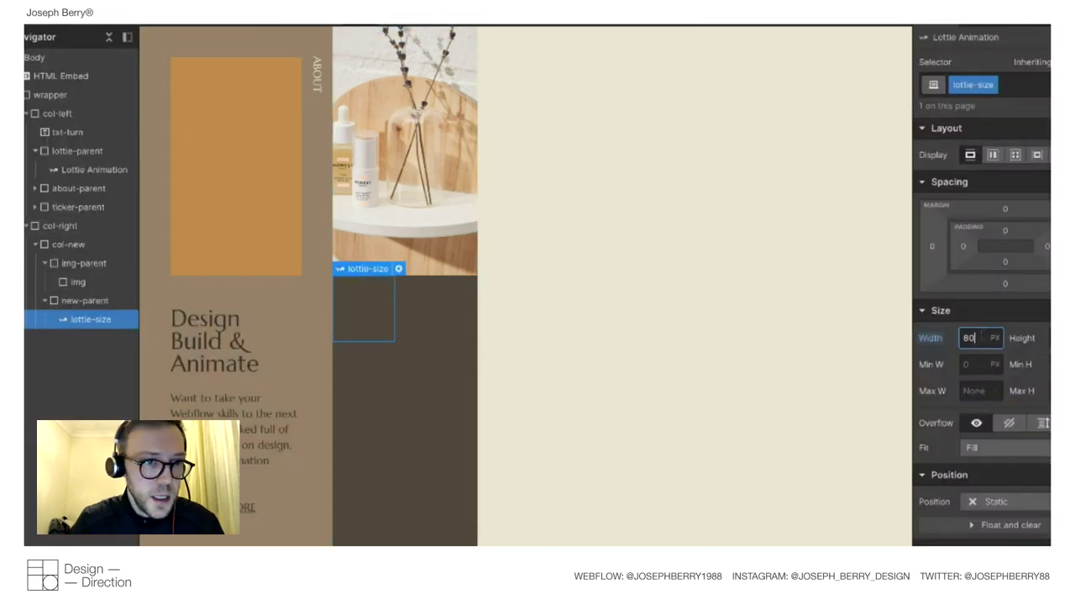
# Set the lottie-size width to 100 px and preview the small eye animation.
pyautogui.press('Return')
pyautogui.hotkey('ctrl', 'shift', 'p')
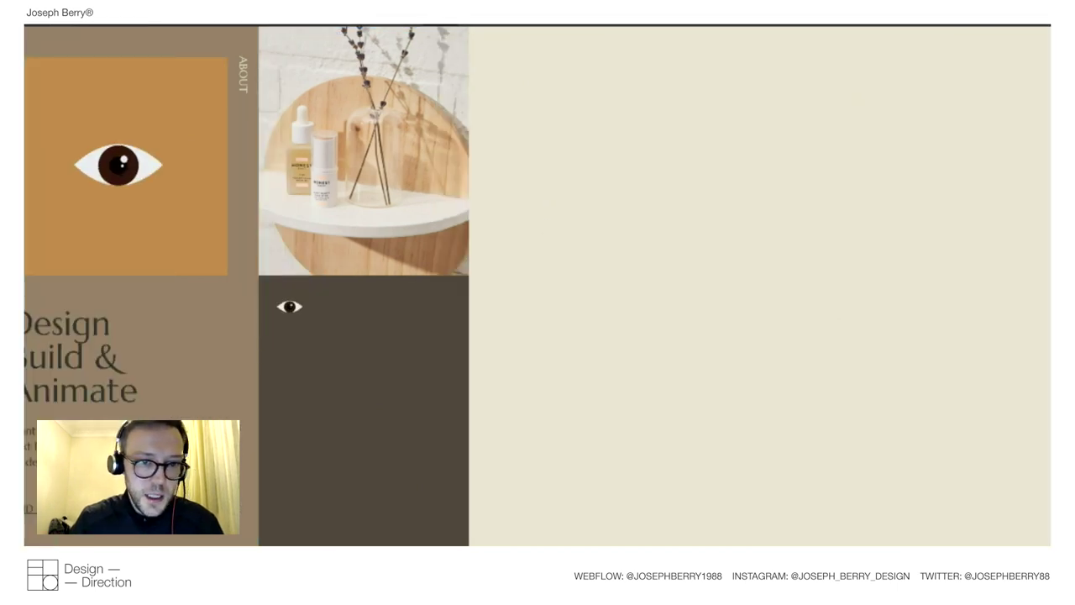
pyautogui.hotkey('ctrl', 'shift', 'p')
pyautogui.write('100')
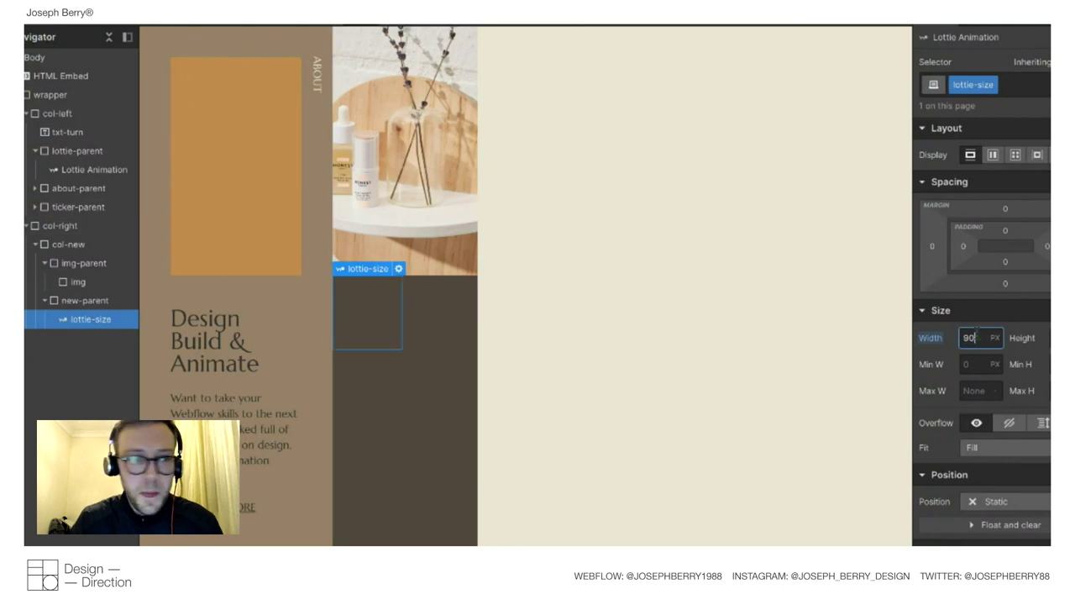
pyautogui.hotkey('ctrl', 'shift', 'p')
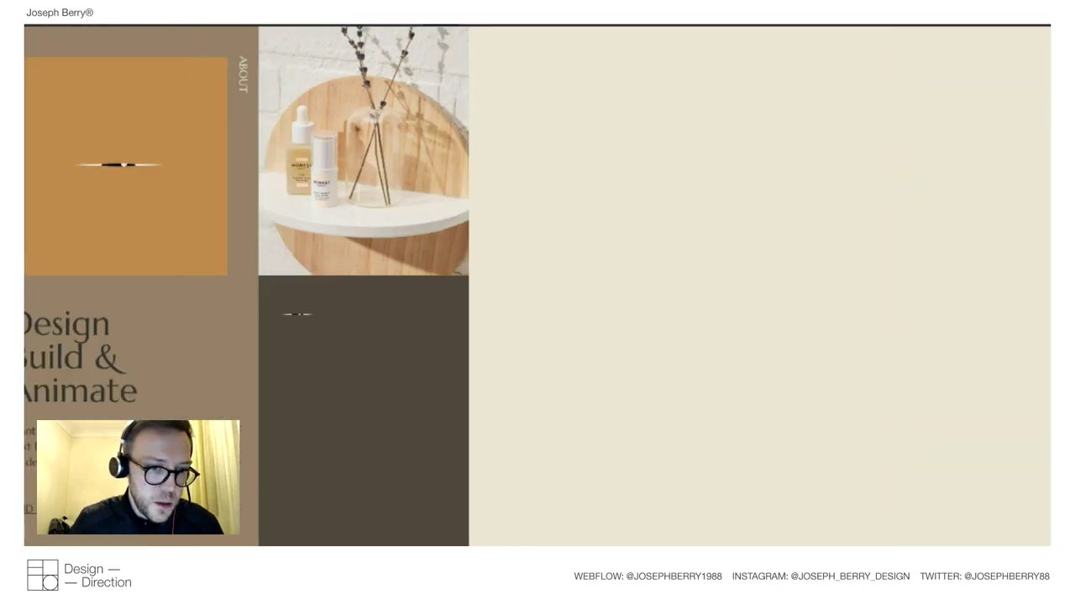
pyautogui.hotkey('ctrl', 'shift', 'p')
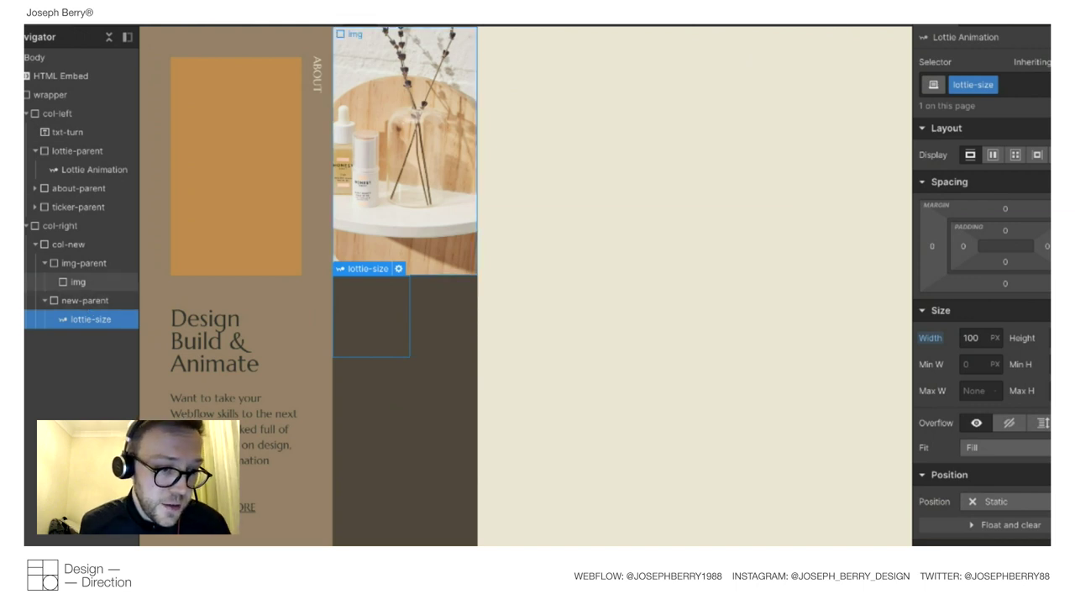
# Add a Div Block inside new-parent and nest the lottie-size animation within it.
pyautogui.press('a')
pyautogui.moveTo(44, 382); pyautogui.dragTo(77, 316)
pyautogui.press('Escape')
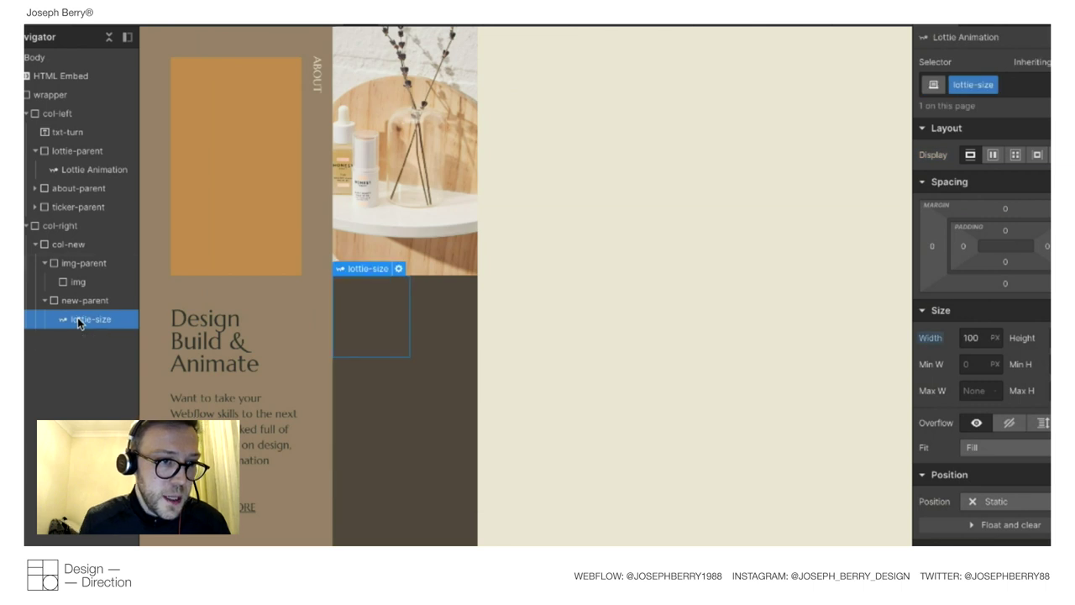
pyautogui.press('Delete')
pyautogui.press('a')
pyautogui.moveTo(44, 346); pyautogui.dragTo(86, 321)
pyautogui.click(86, 321)
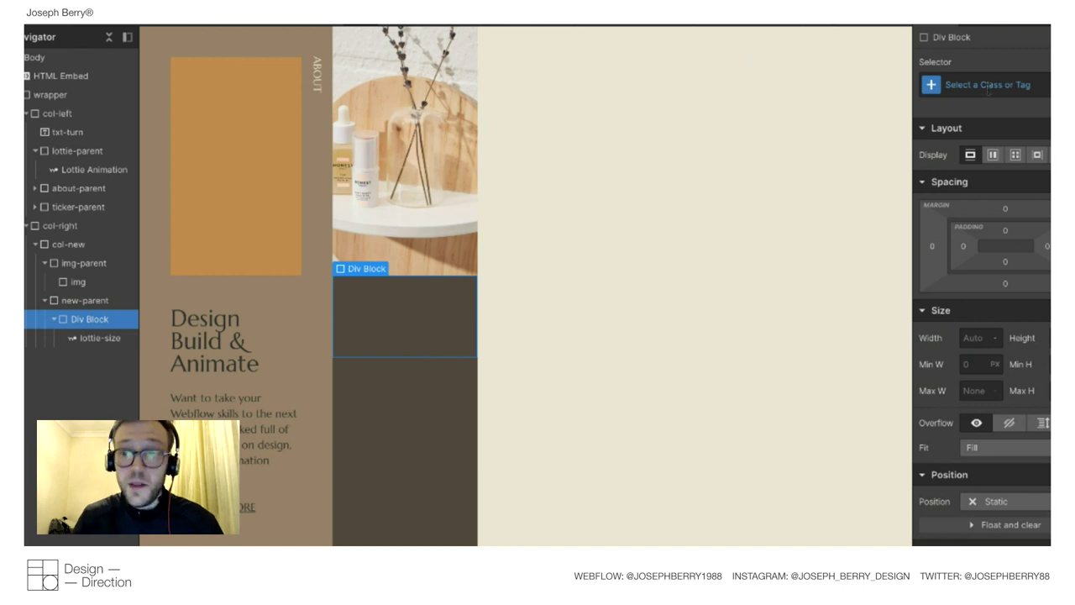
# Give the new Div Block the class lottie-bg.
pyautogui.click(989, 88)
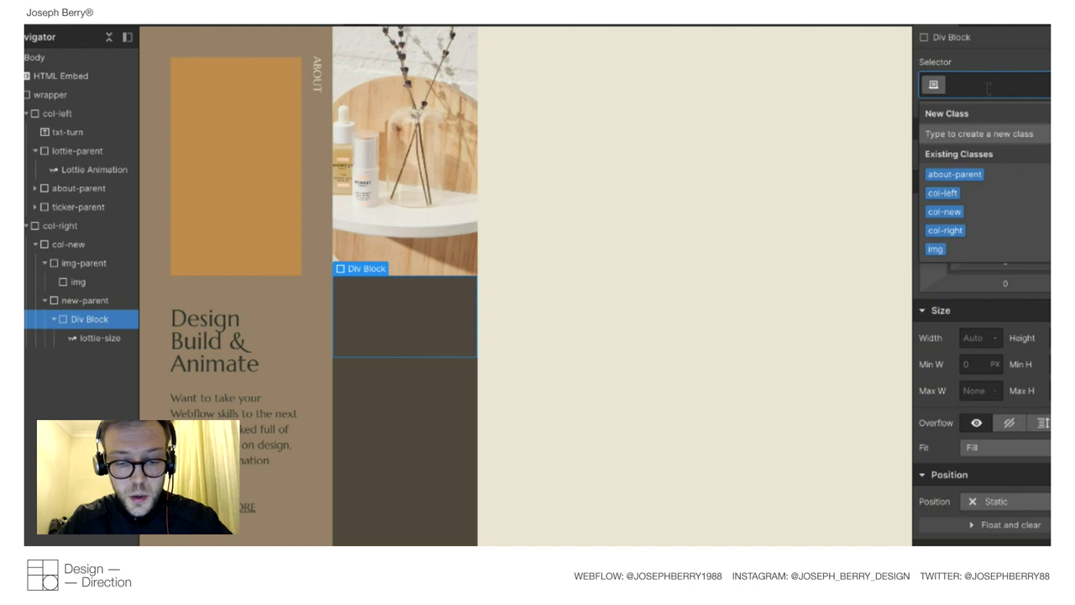
pyautogui.write('lottie-bg')
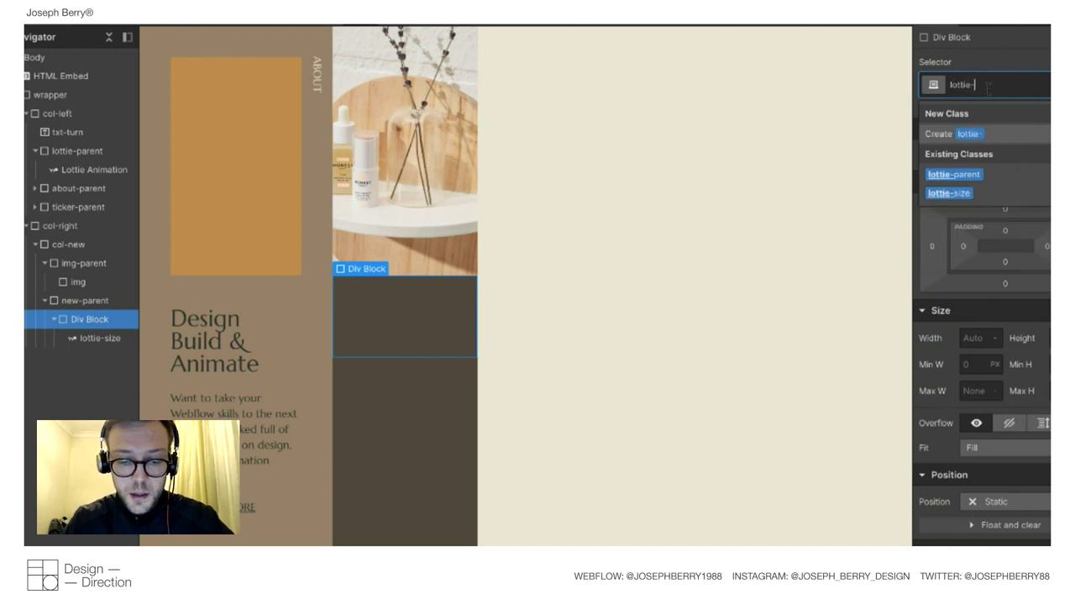
pyautogui.press('Return')
# Set the lottie-bg background colour to the orange #c38d48 and preview the page.
pyautogui.scroll(-10, 997, 128)
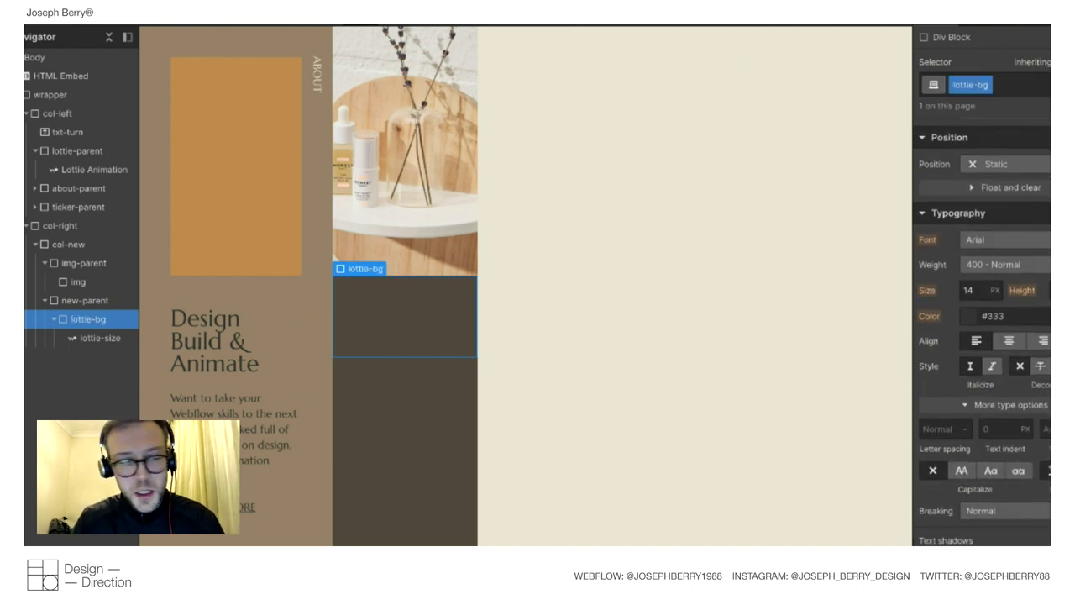
pyautogui.scroll(-5, 967, 338)
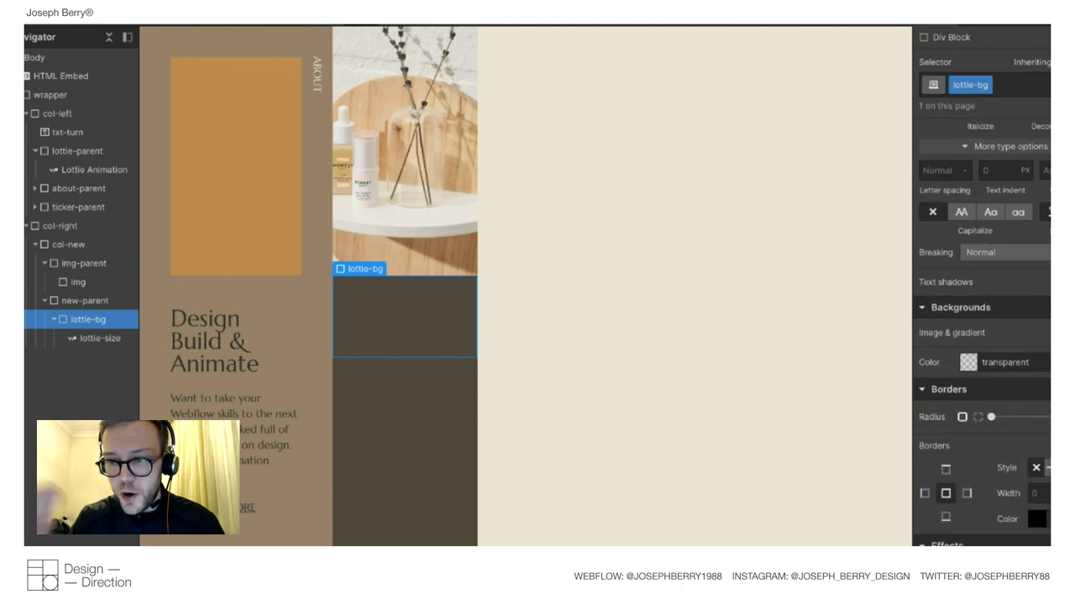
pyautogui.click(967, 337)
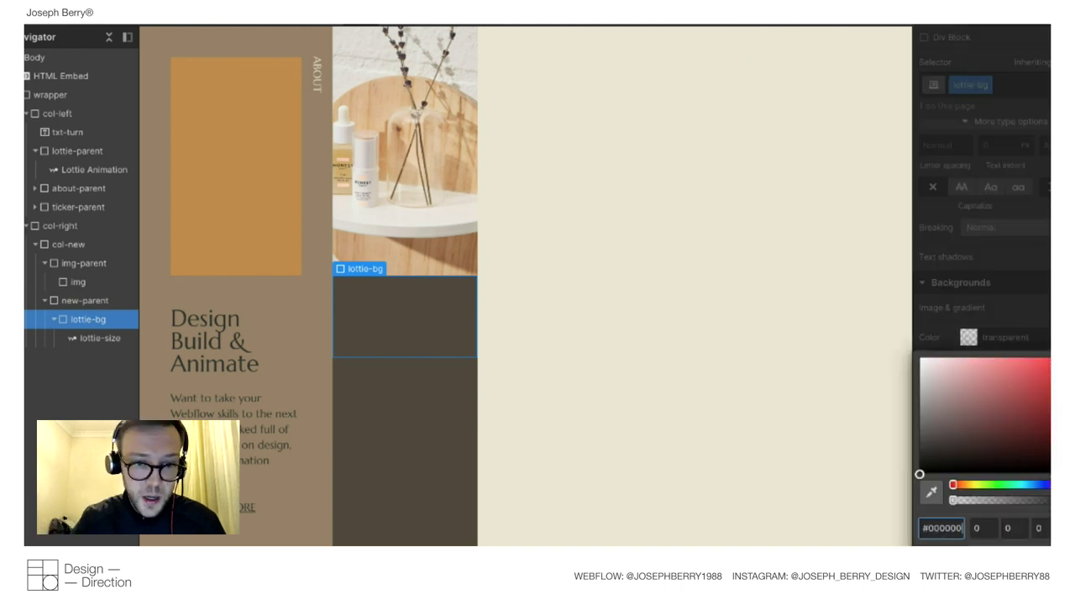
pyautogui.hotkey('ctrl', 'Up')
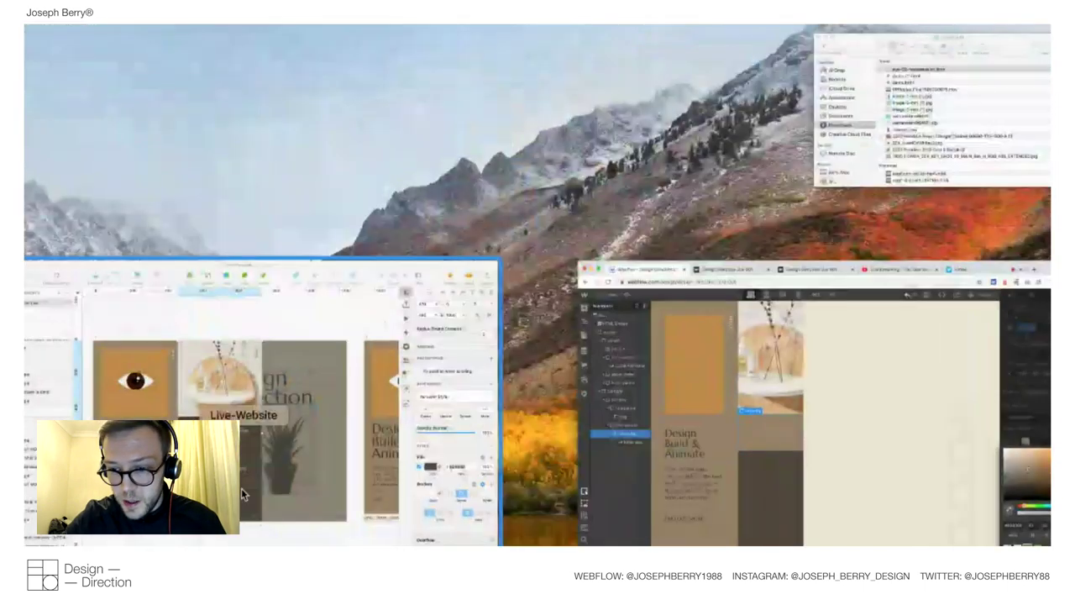
pyautogui.hotkey('ctrl', 'Up')
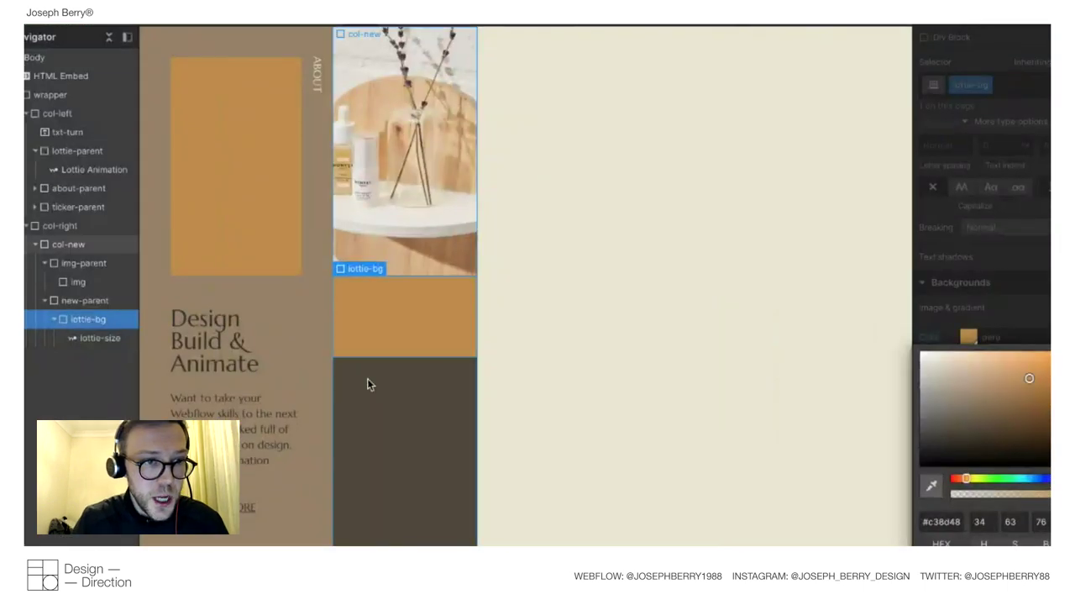
pyautogui.press('p')
pyautogui.hotkey('shift', 'p')
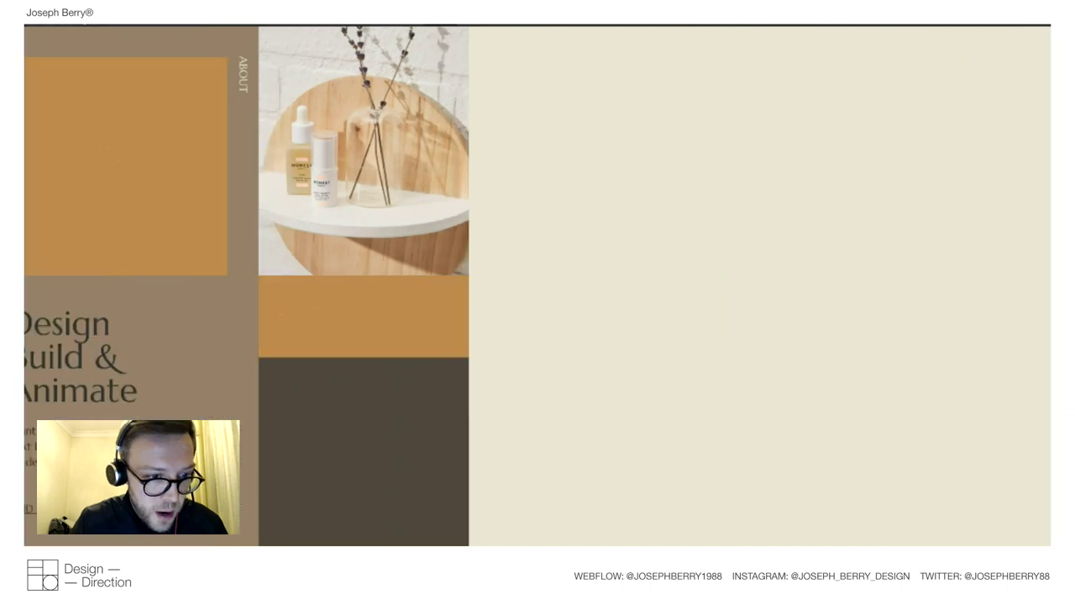
pyautogui.press('super+shift+p')
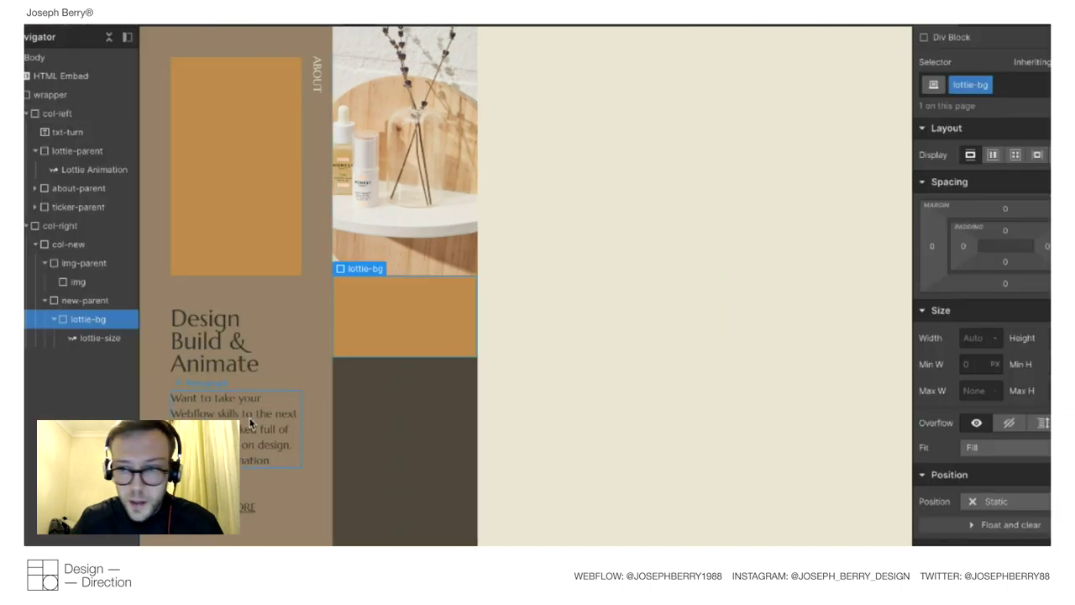
# Set the lottie-bg width to 100 px to match its animation and preview the page.
pyautogui.click(979, 337)
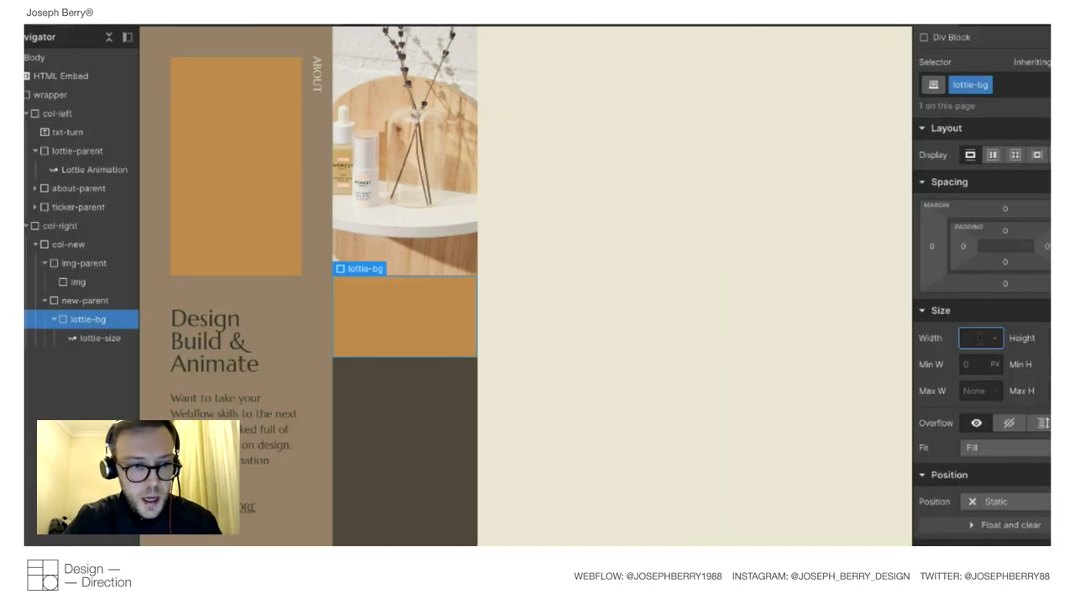
pyautogui.click(74, 340)
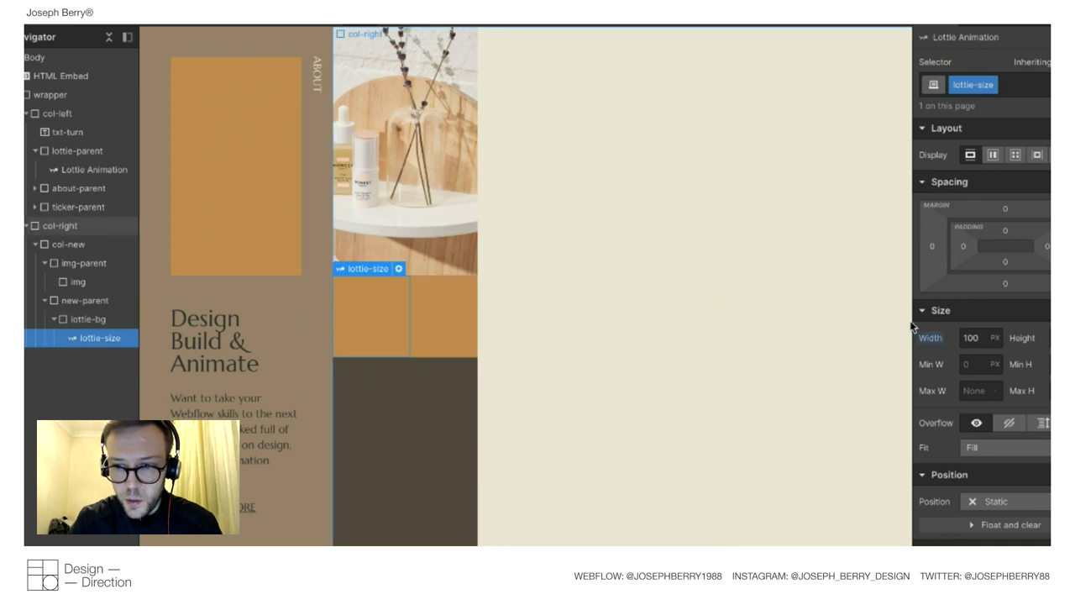
pyautogui.click(93, 320)
pyautogui.click(977, 337)
pyautogui.write('100%')
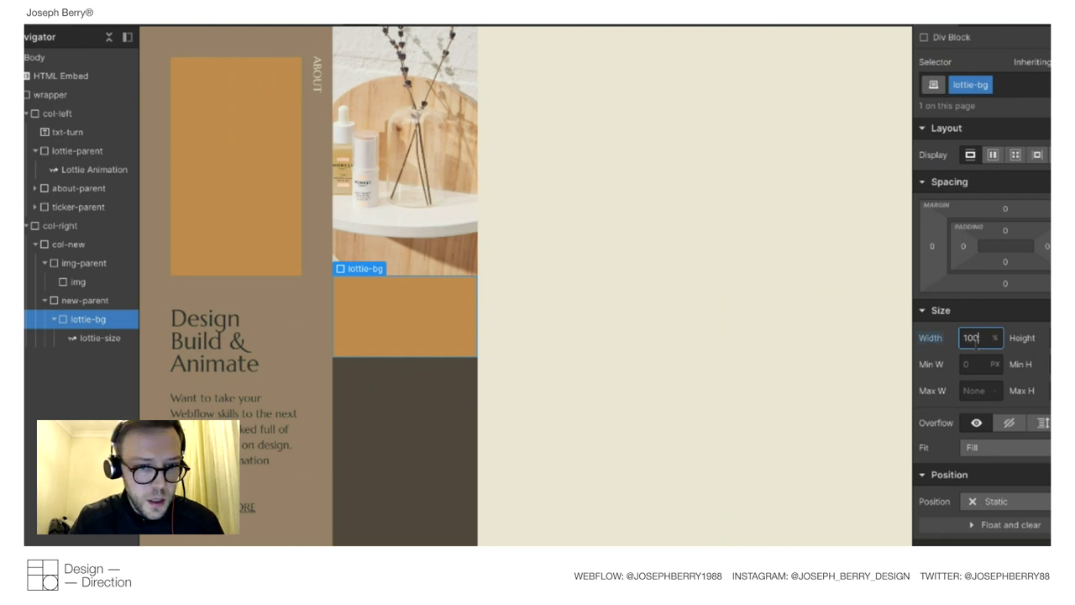
pyautogui.press('BackSpace')
pyautogui.write('0px')
pyautogui.press('Return')
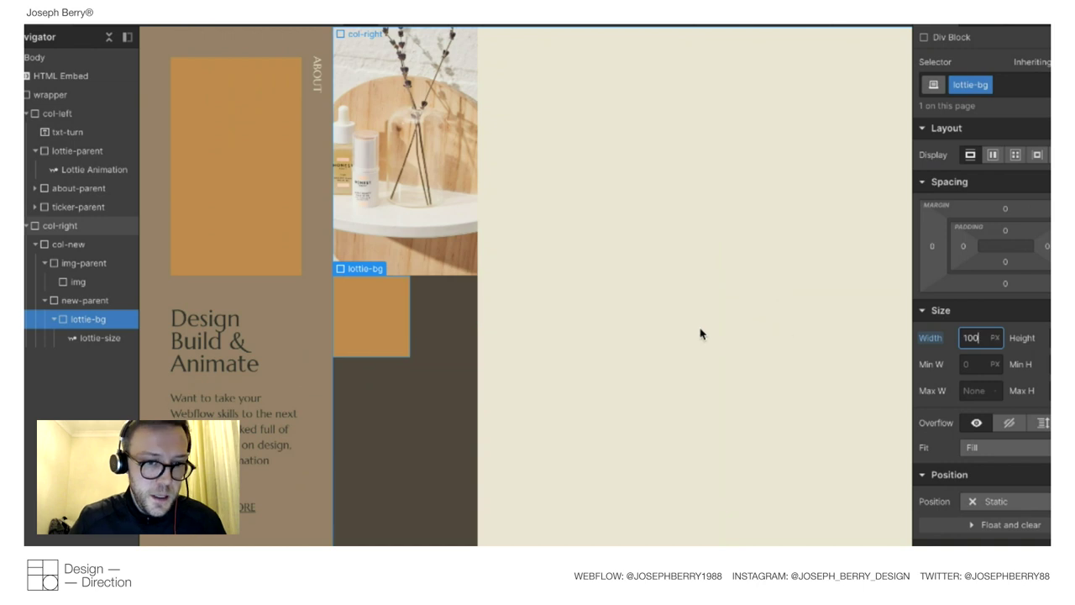
pyautogui.hotkey('ctrl', 'shift', 'p')
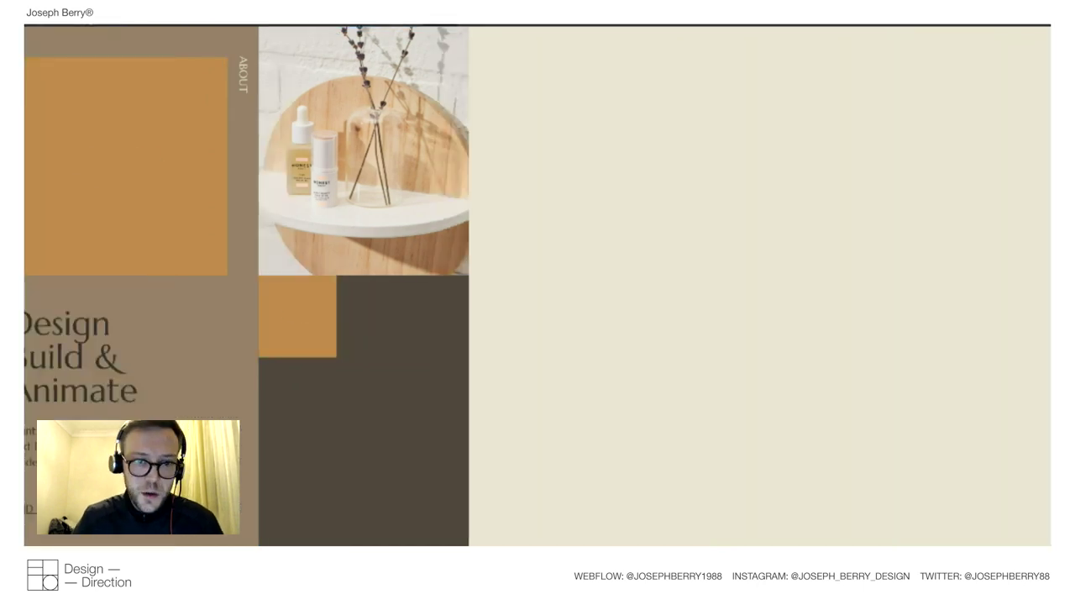
pyautogui.hotkey('ctrl', 'shift', 'p')
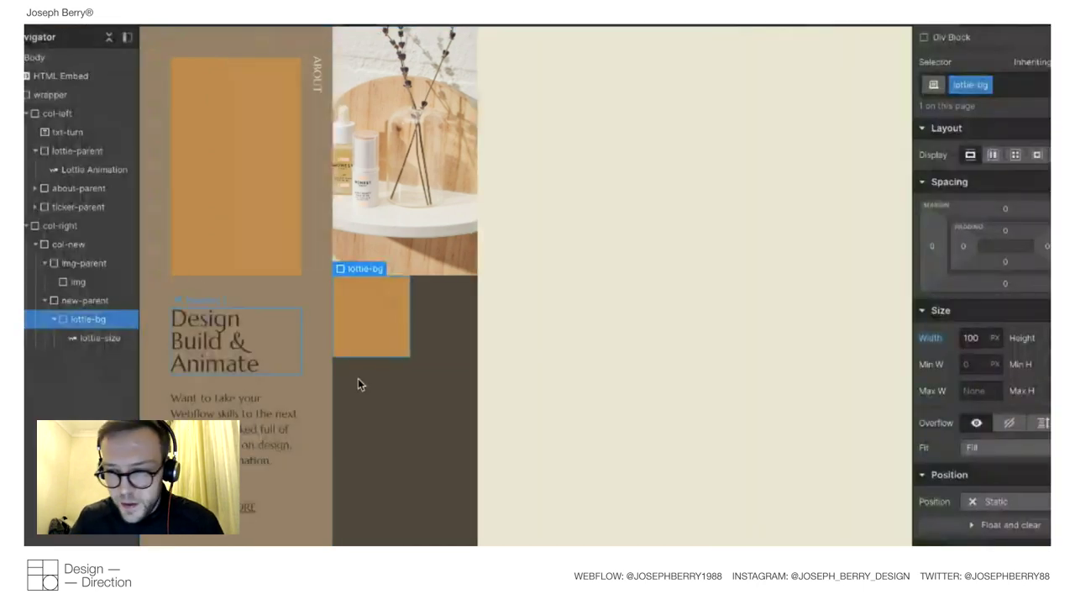
# Try a width of 80 px on both lottie-bg and lottie-size and preview the page.
pyautogui.click(971, 337)
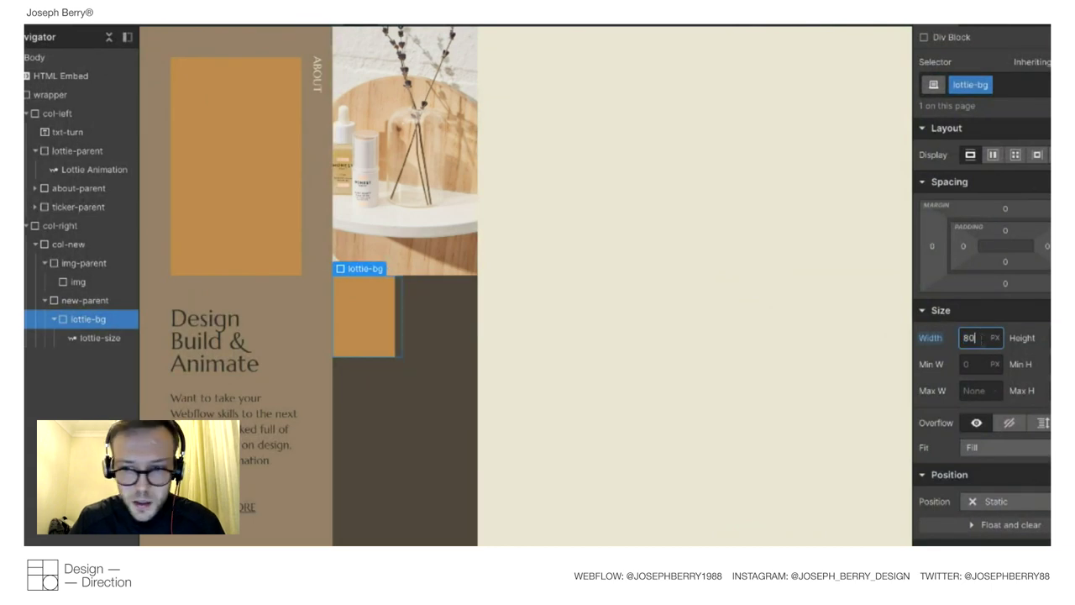
pyautogui.click(100, 338)
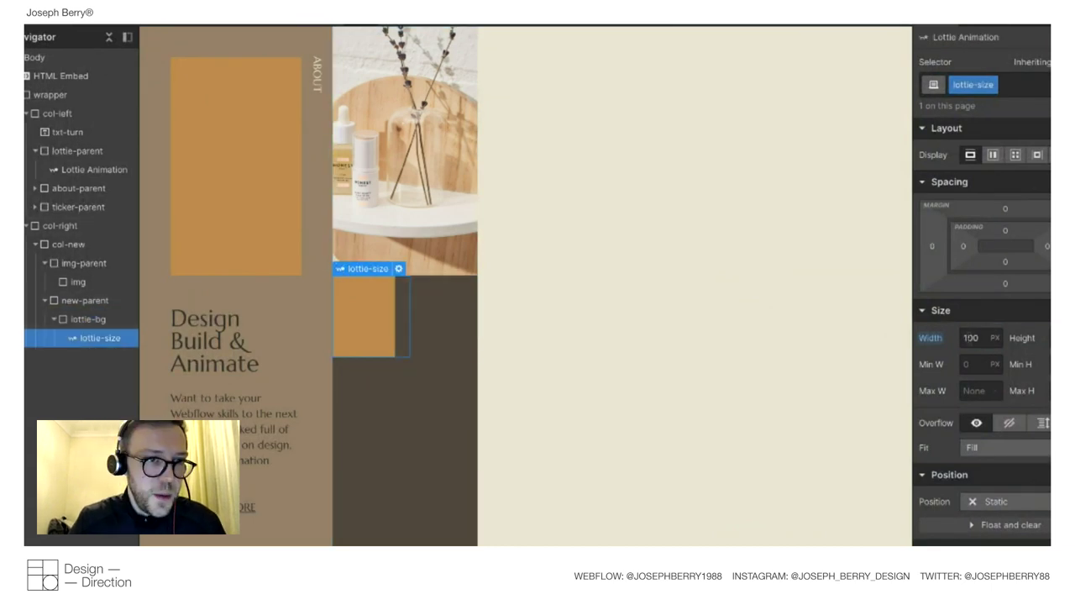
pyautogui.click(982, 338)
pyautogui.write('80')
pyautogui.hotkey('ctrl', 'shift', 'p')
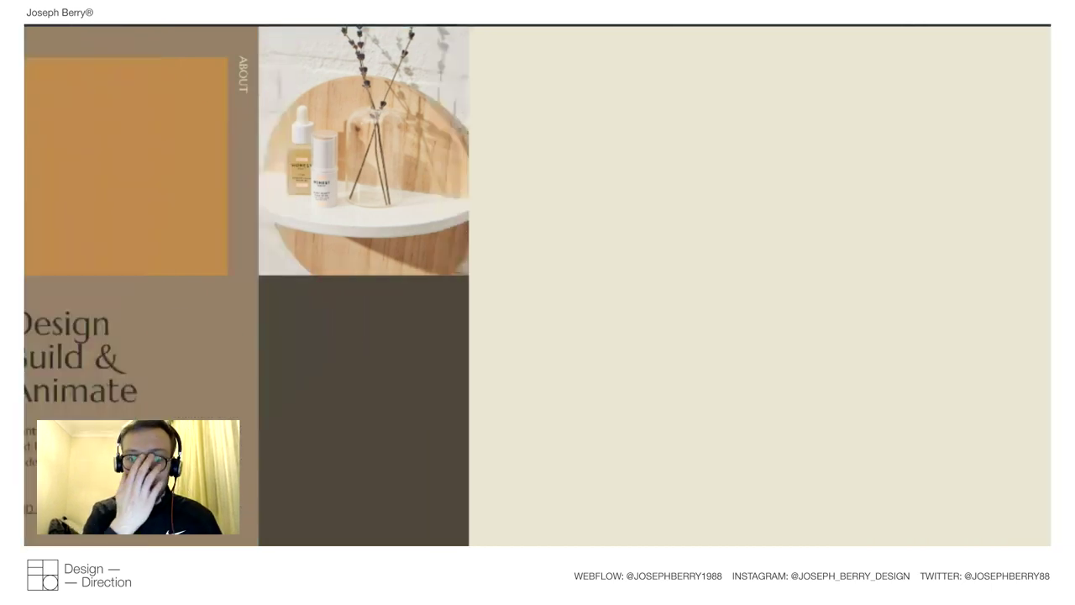
pyautogui.hotkey('ctrl', 'shift', 'p')
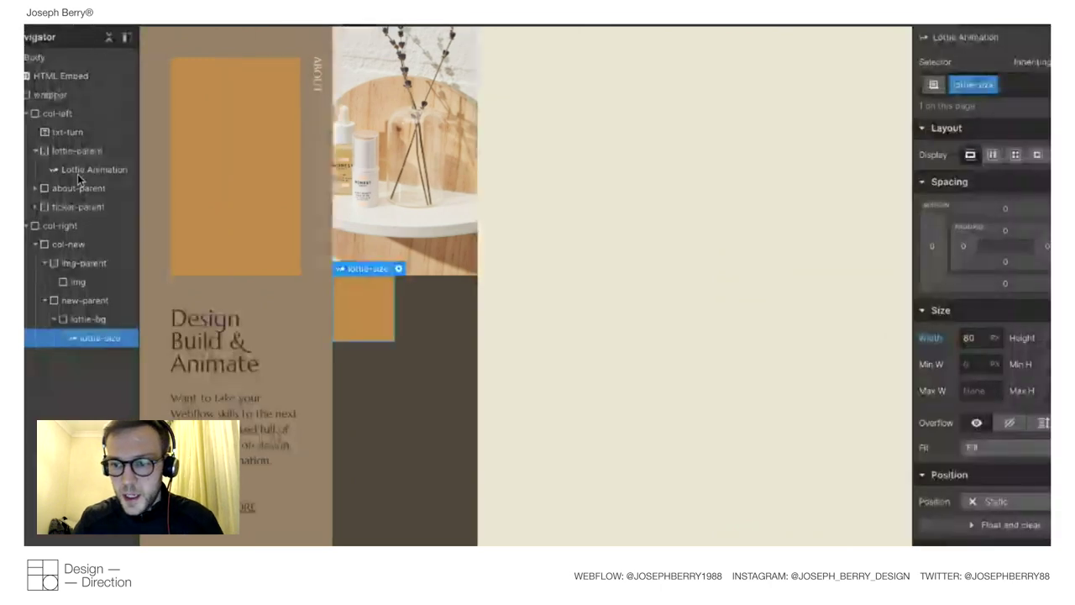
# Set the widths of both lottie-bg and lottie-size to 100 px.
pyautogui.click(77, 319)
pyautogui.click(983, 337)
pyautogui.write('100')
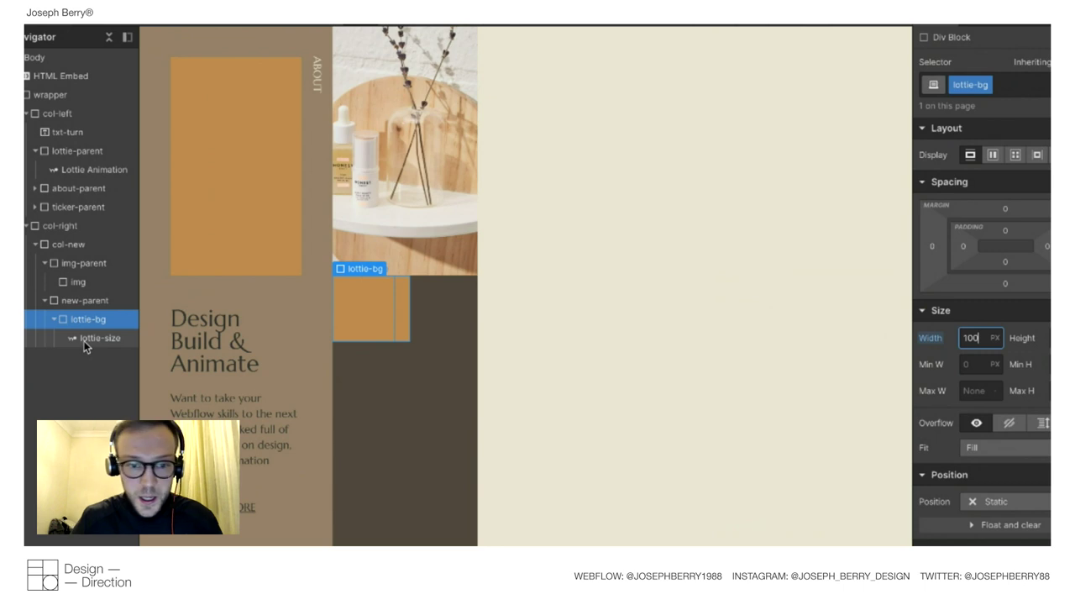
pyautogui.click(84, 339)
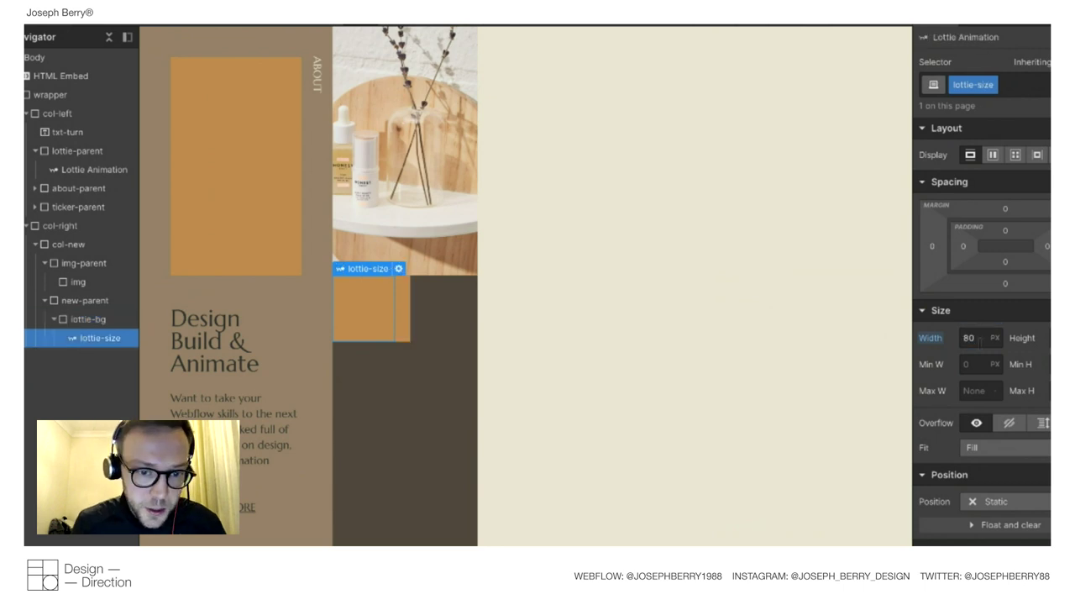
pyautogui.click(979, 337)
pyautogui.write('100')
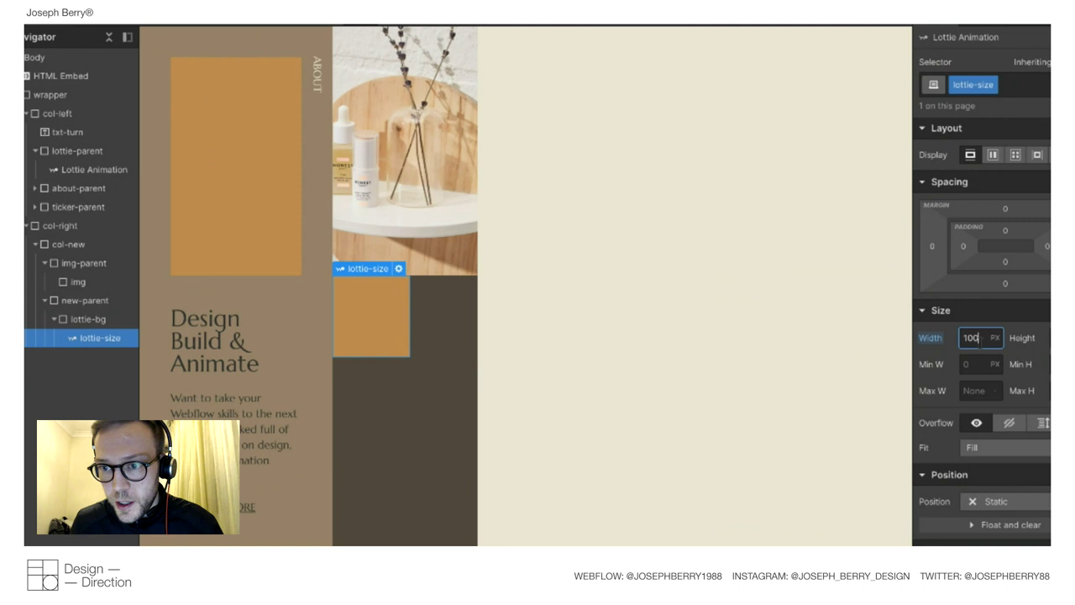
# Switch to the Sketch mockup and examine the size and spacing of the eye thumbnail beside The Build Master.
pyautogui.hotkey('ctrl', 'Up')
pyautogui.click(325, 384)
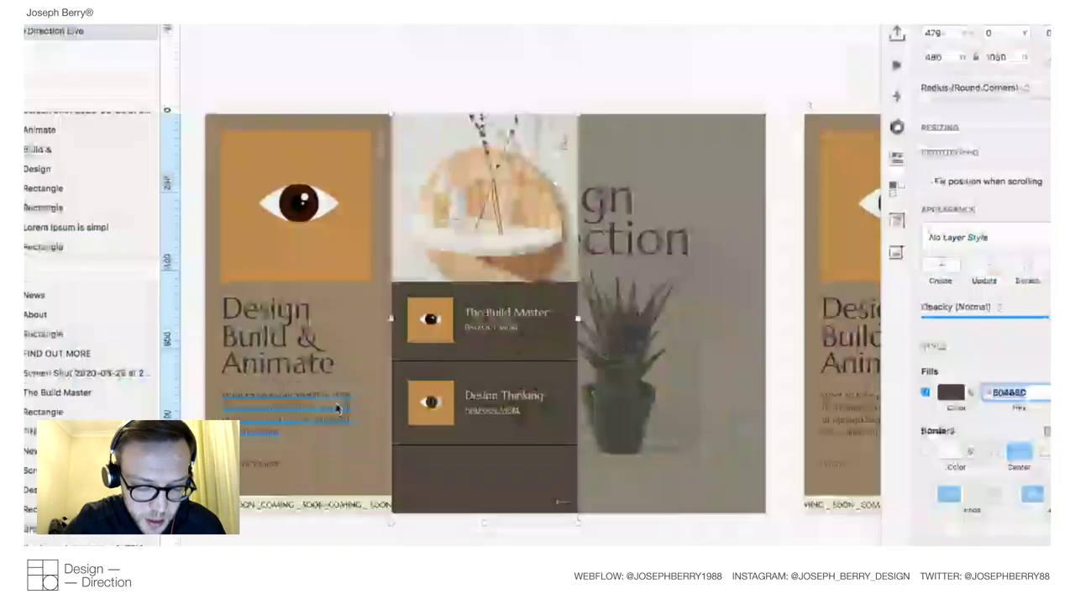
pyautogui.click(414, 320)
pyautogui.click(419, 318)
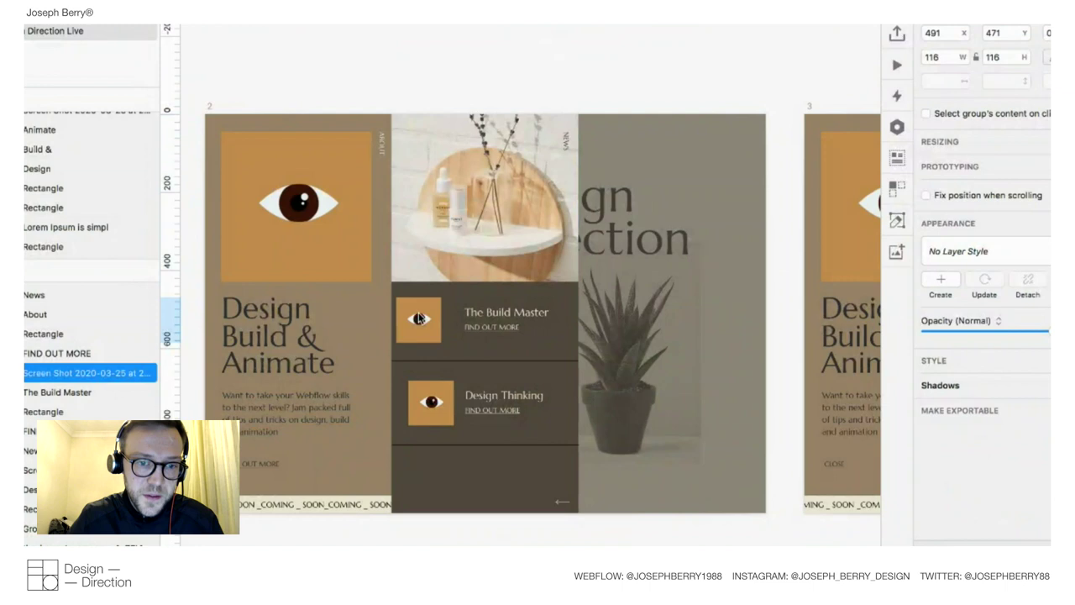
pyautogui.click(418, 318)
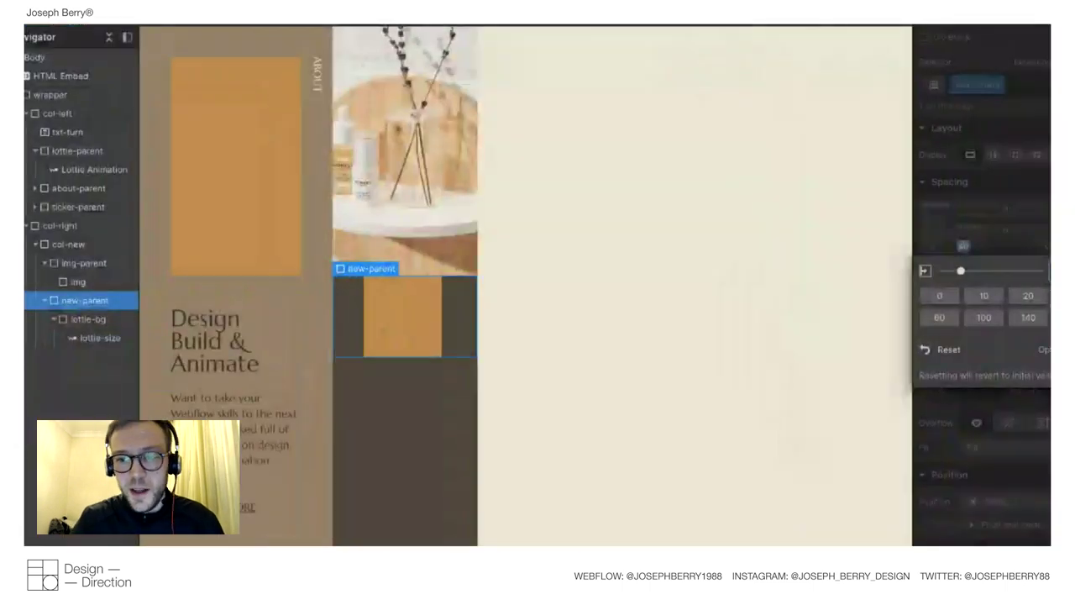
# Set the left and right padding of new-parent to 20 px and preview the page.
pyautogui.hotkey('shift', 'Down')
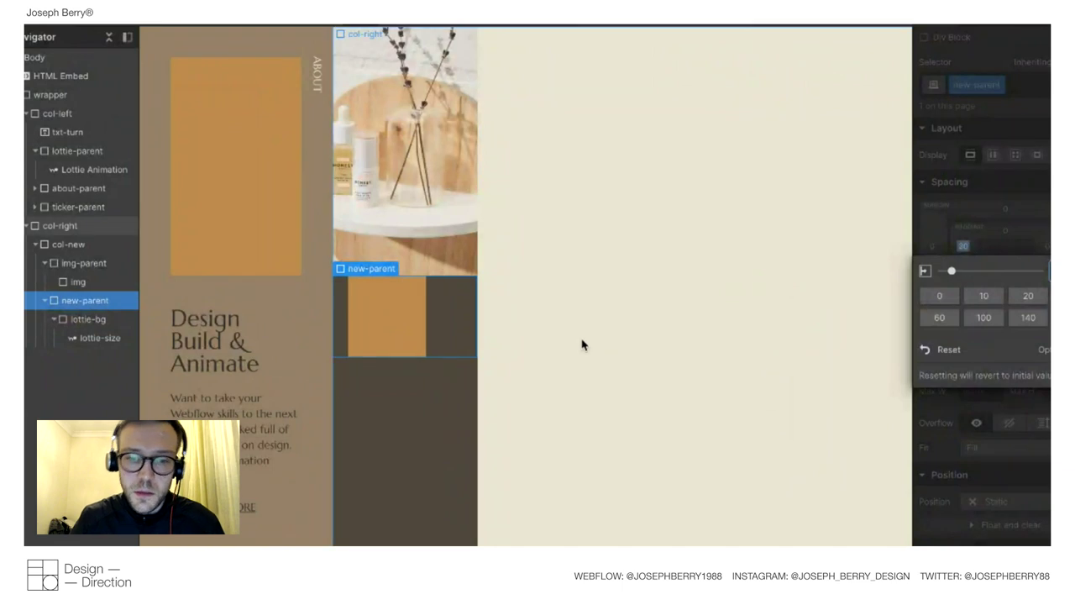
pyautogui.click(460, 300)
pyautogui.click(1047, 246)
pyautogui.write('20')
pyautogui.click(422, 328)
pyautogui.hotkey('ctrl', 'shift', 'p')
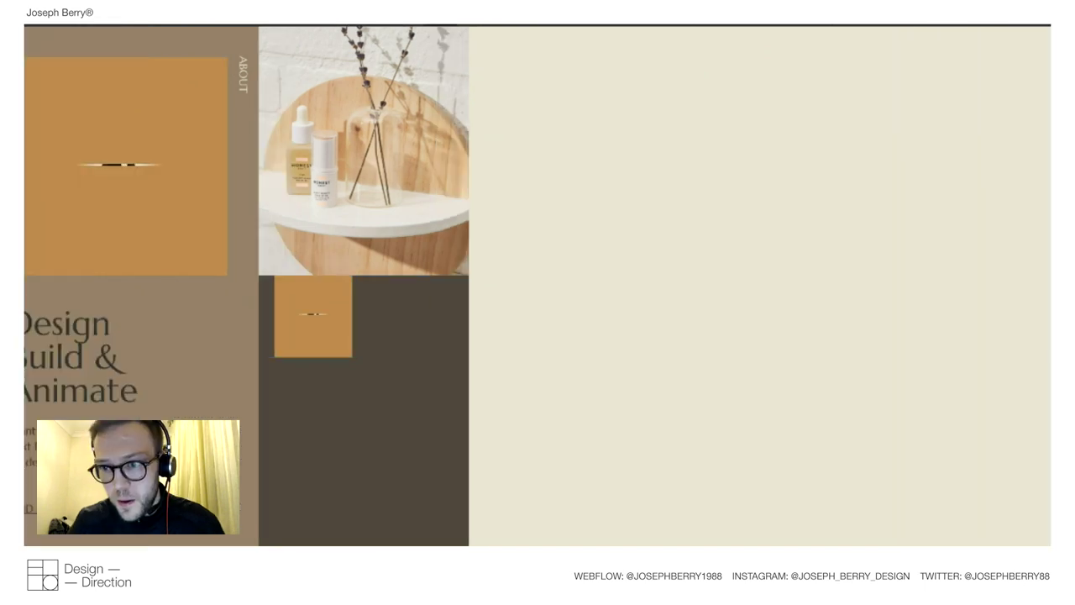
pyautogui.hotkey('ctrl', 'shift', 'p')
# Set the top padding of new-parent to 20 px, add bottom padding, and preview the page.
pyautogui.click(1006, 230)
pyautogui.click(986, 276)
pyautogui.click(1008, 263)
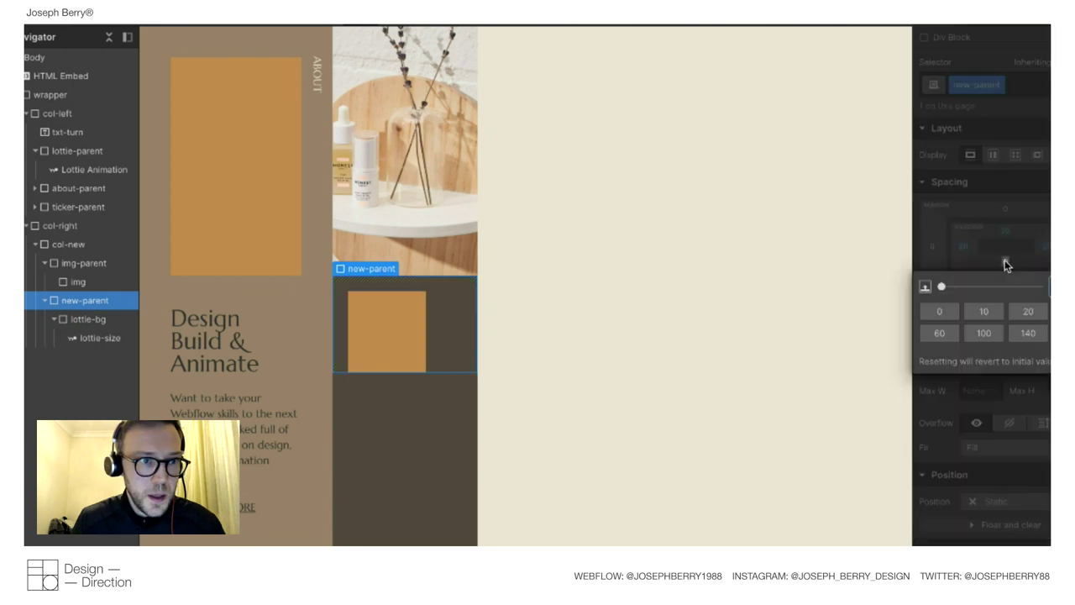
pyautogui.click(986, 309)
pyautogui.click(93, 25)
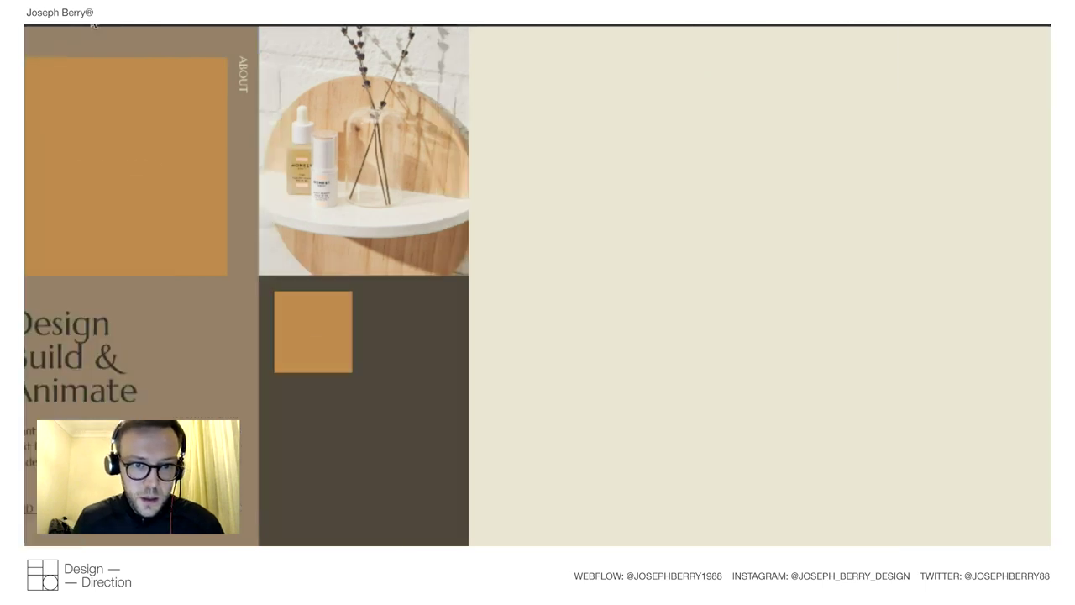
# Give new-parent a 1 px solid black bottom border and preview the page.
pyautogui.click(93, 25)
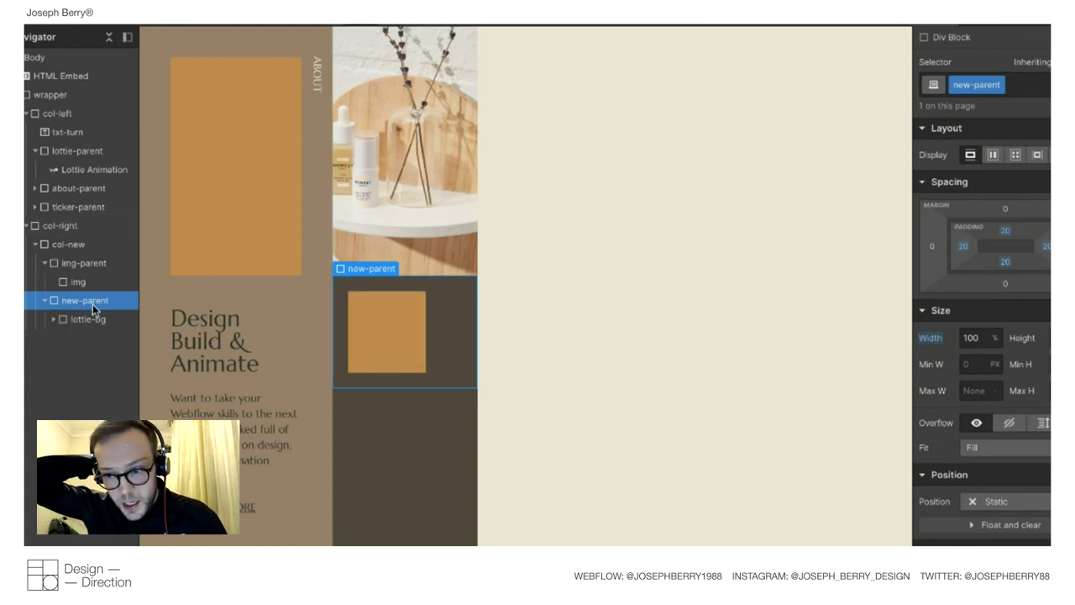
pyautogui.scroll(-10, 981, 336)
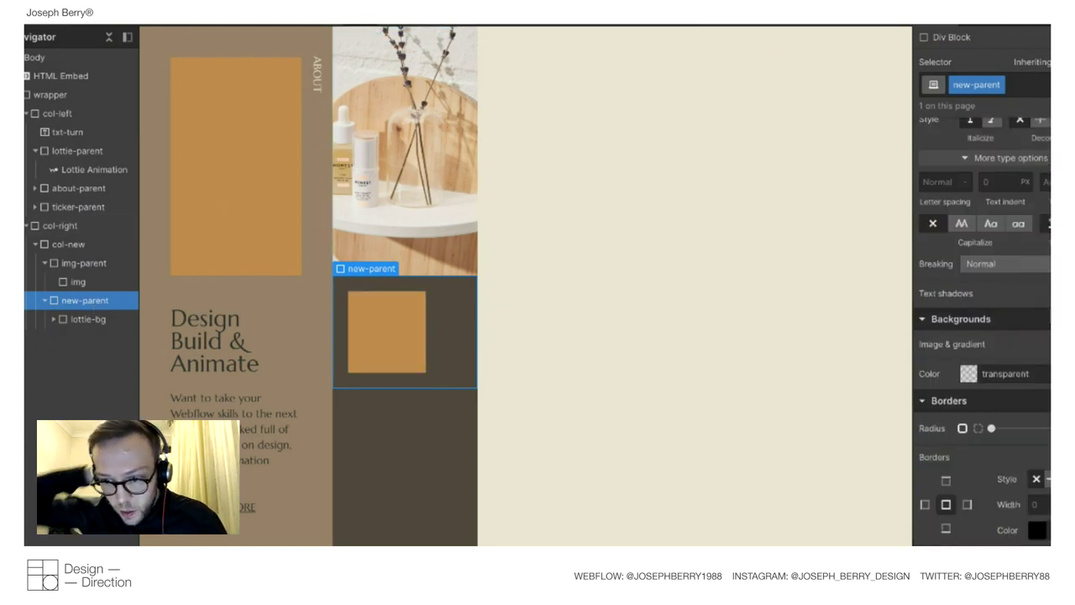
pyautogui.click(1046, 473)
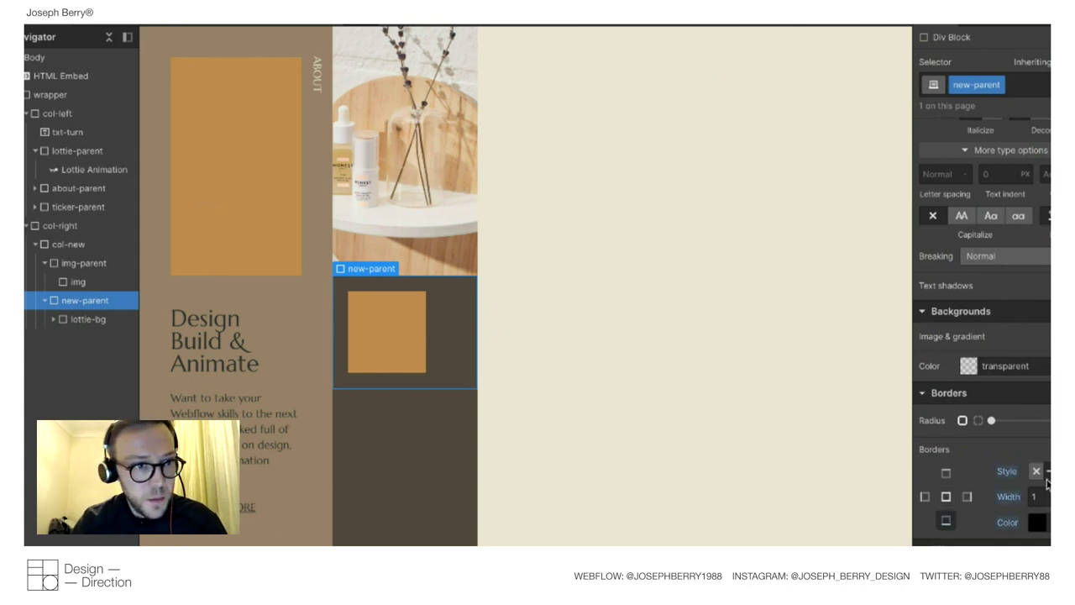
pyautogui.hotkey('ctrl', 'shift', 'p')
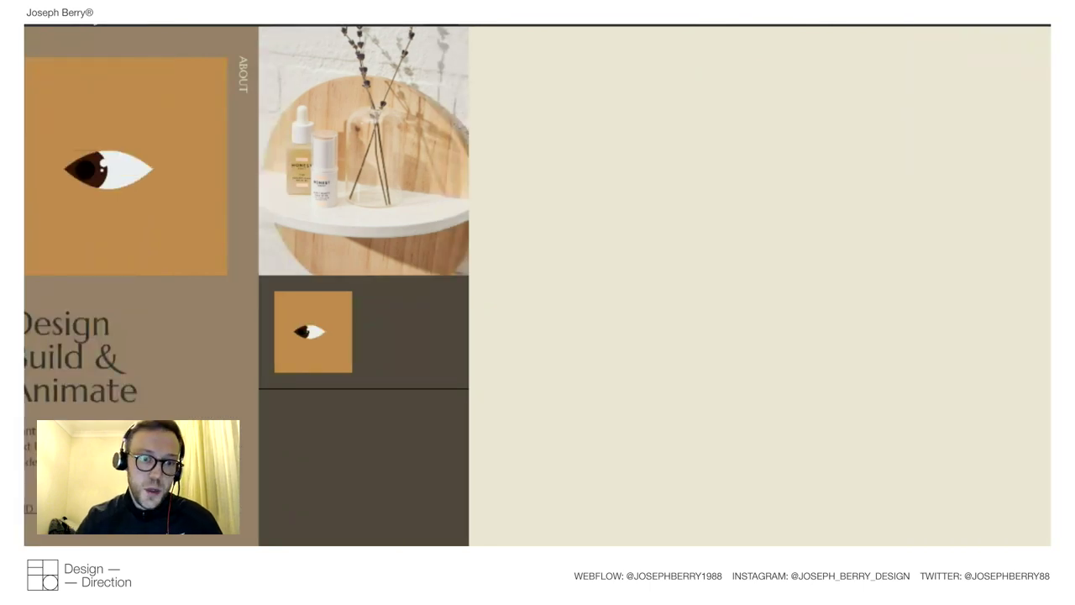
pyautogui.hotkey('ctrl', 'shift', 'p')
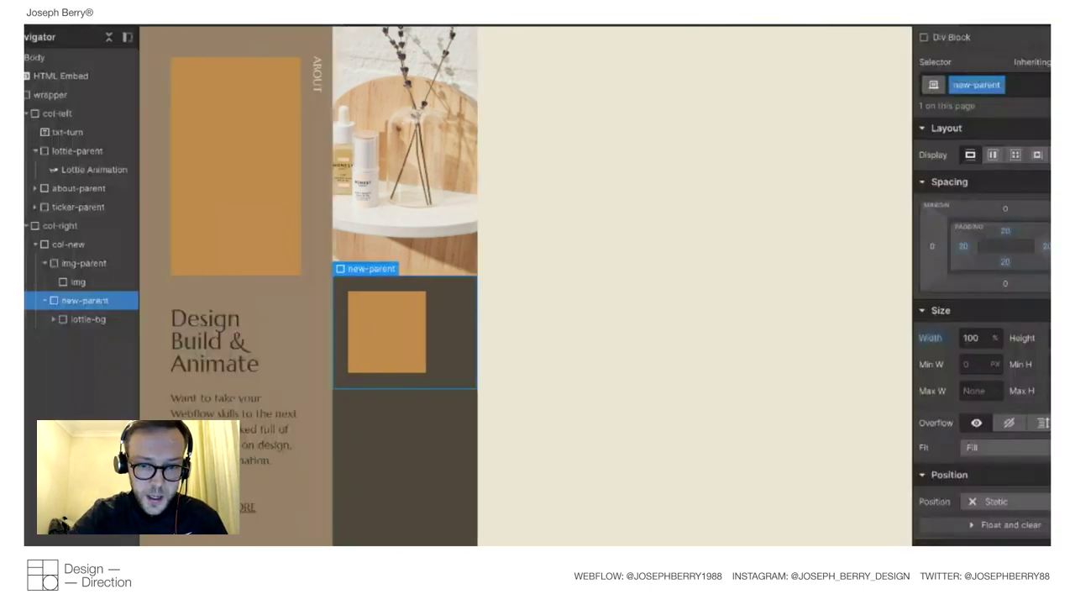
# Check the text beside the eye thumbnail in the Sketch mockup and add a Text Block inside new-parent in Webflow, placed after lottie-bg.
pyautogui.hotkey('ctrl', 'Up')
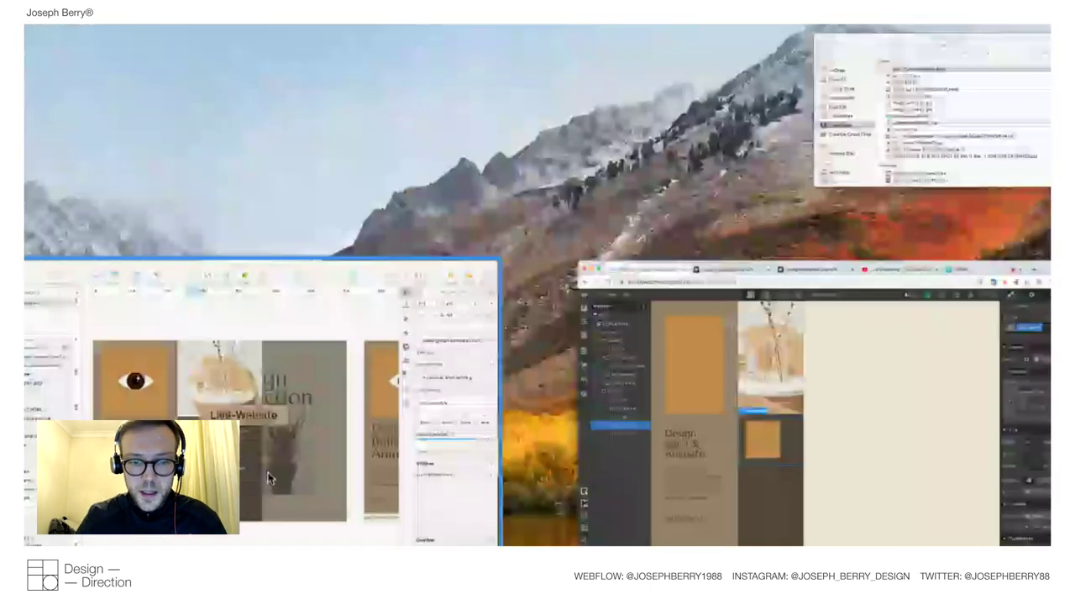
pyautogui.click(268, 479)
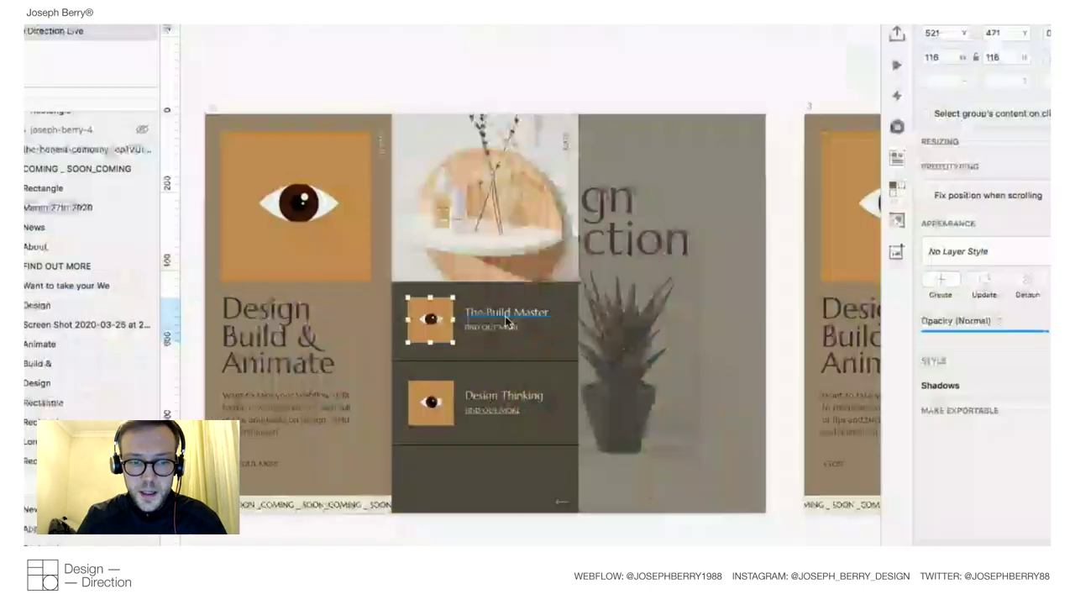
pyautogui.press('XF86MonBrightnessUp')
pyautogui.hotkey('ctrl', 'Up')
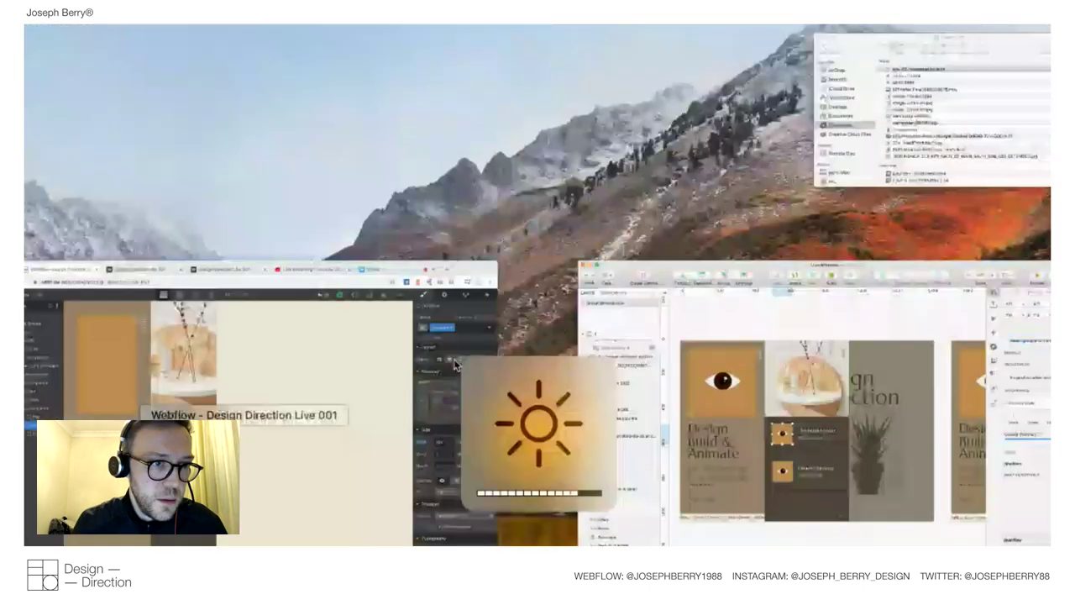
pyautogui.click(454, 364)
pyautogui.press('a')
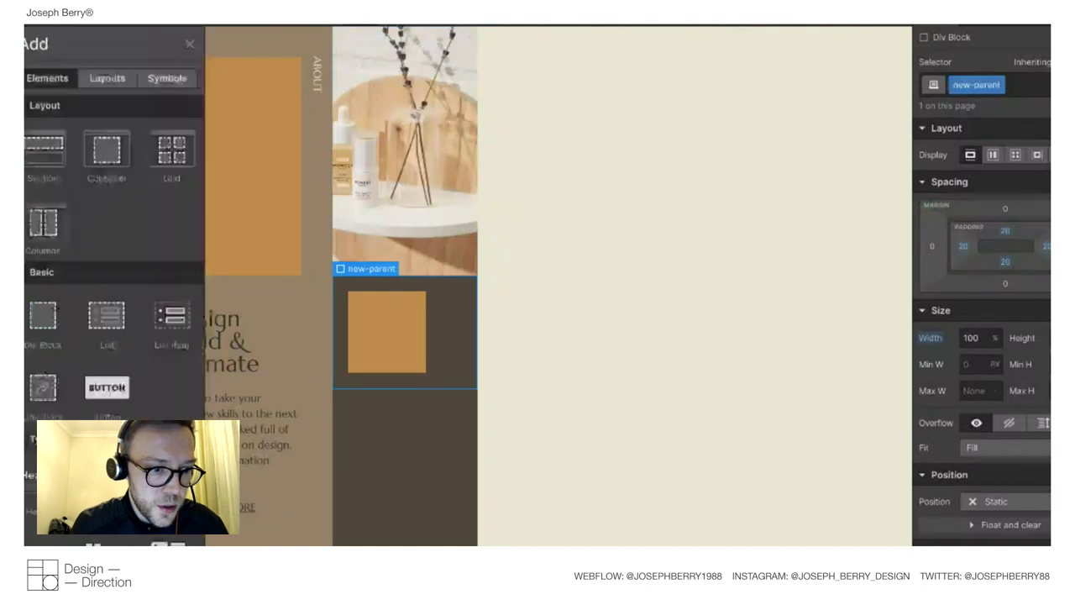
pyautogui.moveTo(43, 538); pyautogui.dragTo(394, 321)
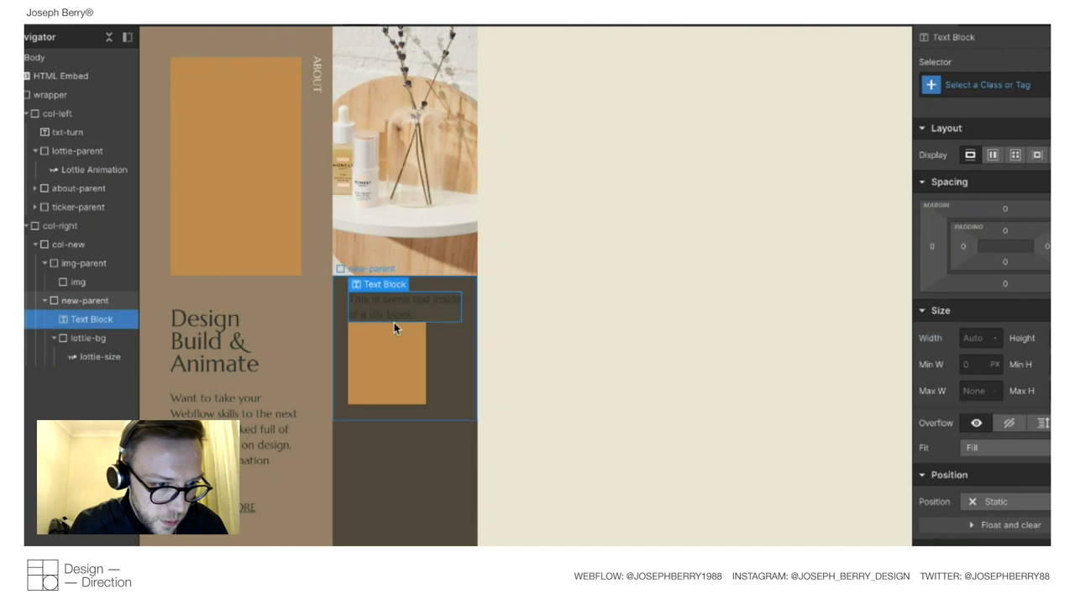
pyautogui.moveTo(84, 337); pyautogui.dragTo(80, 309)
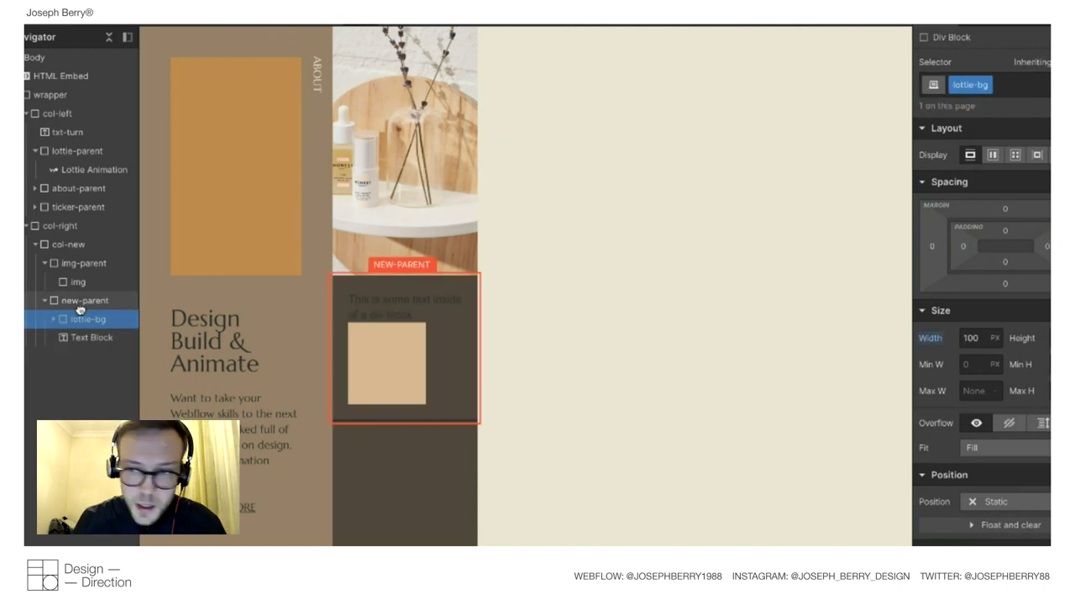
# Set new-parent to a horizontal flex layout with centred vertical alignment, and preview the page.
pyautogui.click(78, 302)
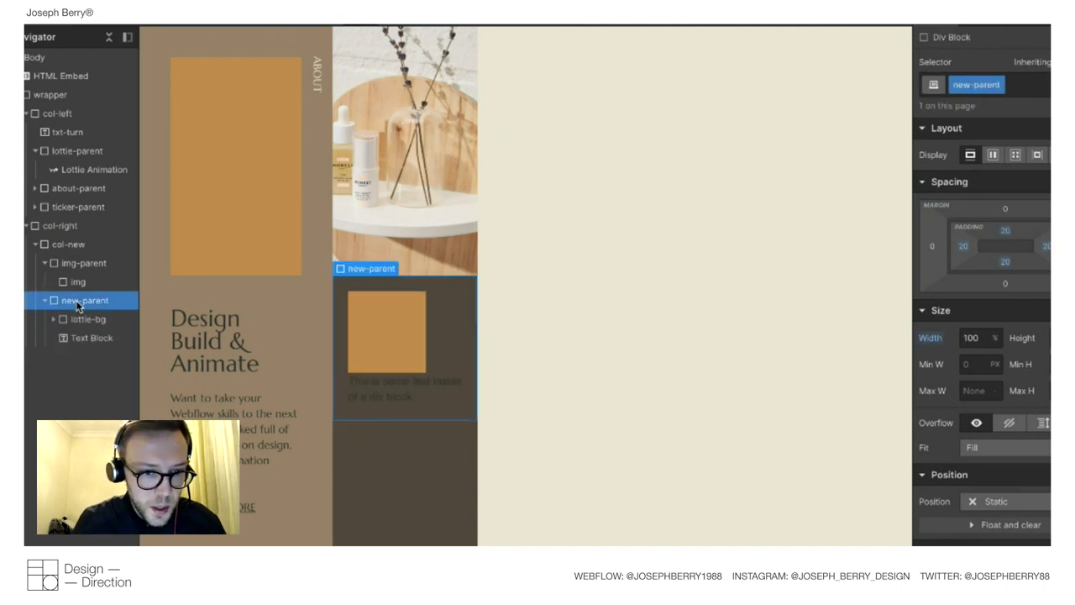
pyautogui.click(991, 156)
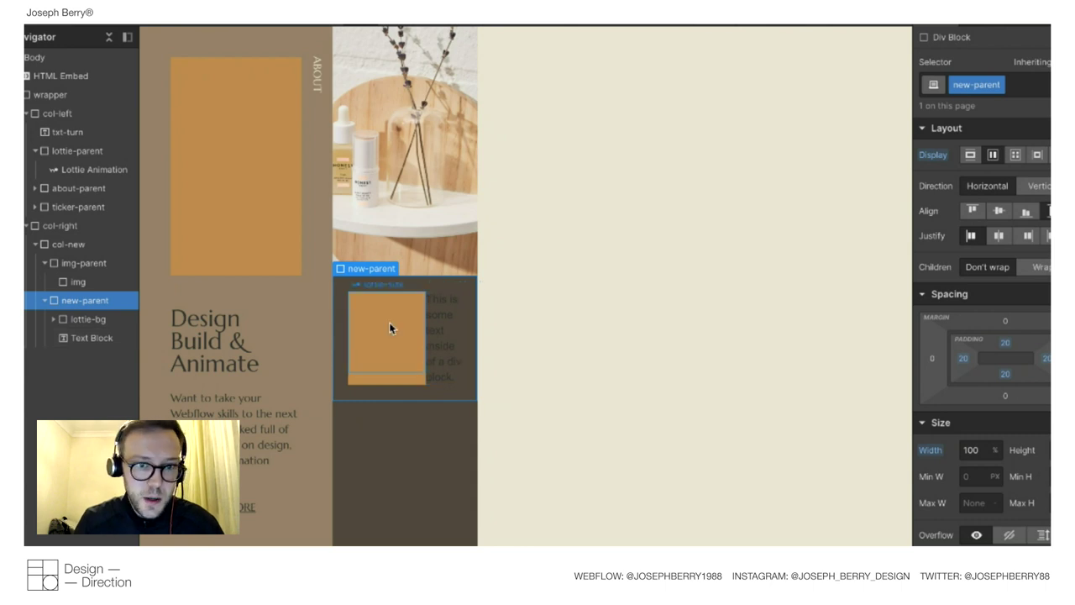
pyautogui.hotkey('ctrl', 'shift', 'p')
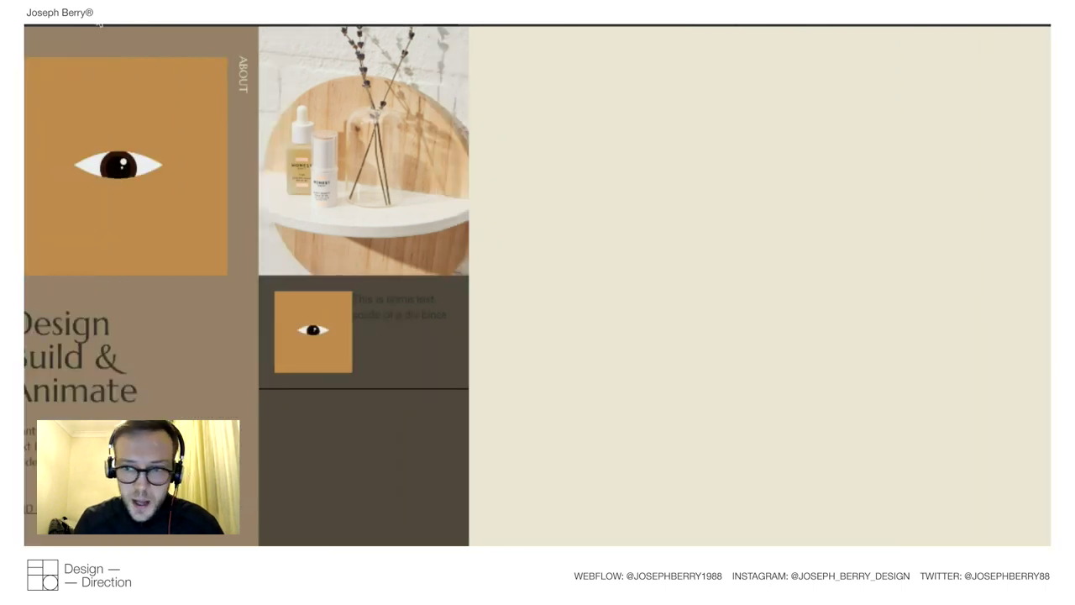
pyautogui.hotkey('ctrl', 'shift', 'p')
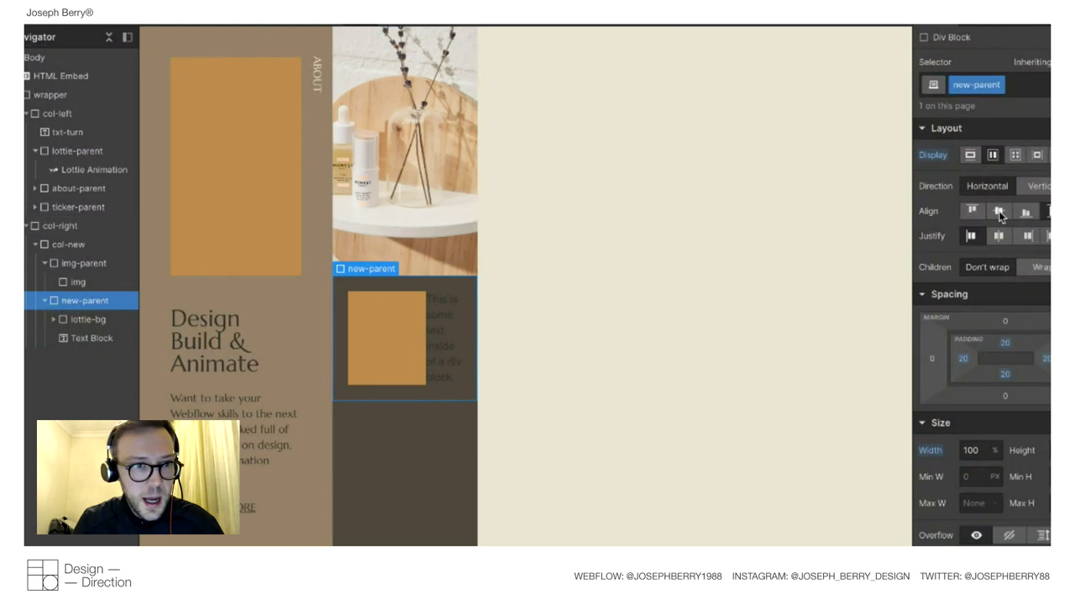
pyautogui.hotkey('ctrl', 'shift', 'p')
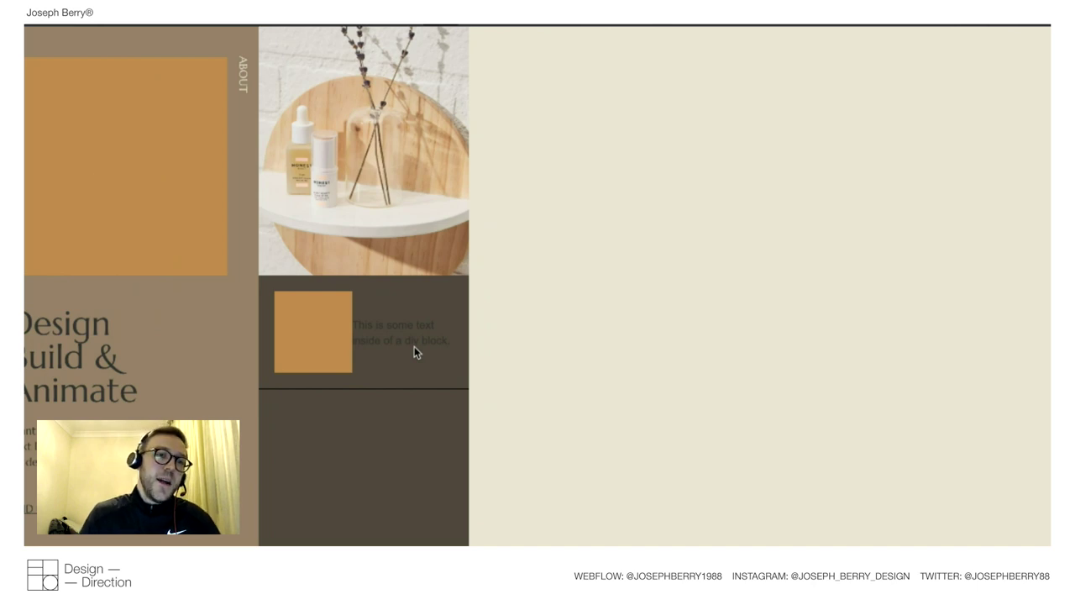
pyautogui.hotkey('ctrl', 'shift', 'p')
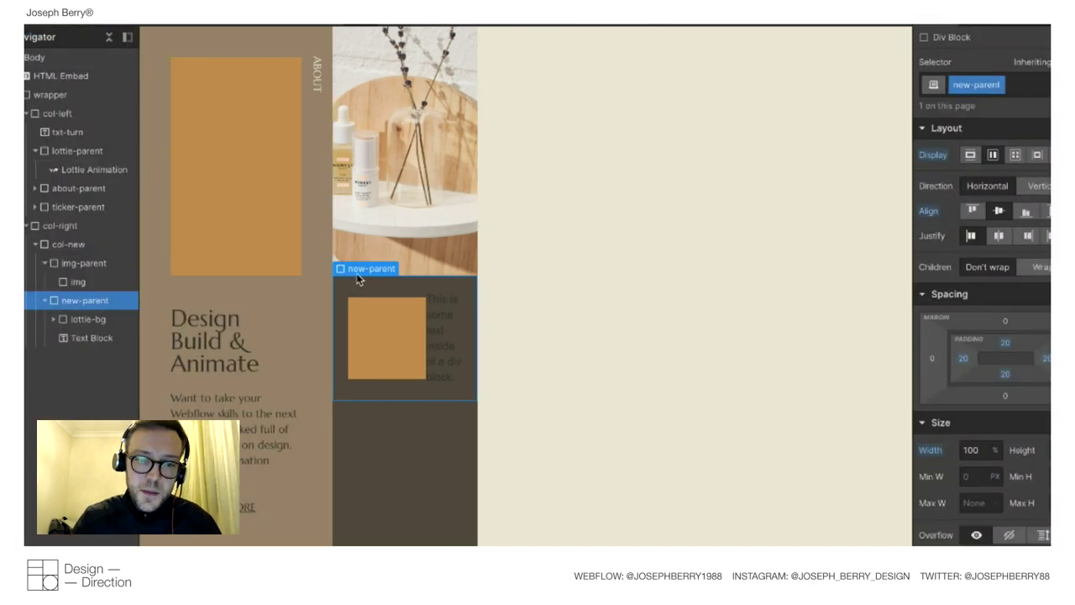
# Replace the new text block's placeholder with The Build Master, checking the wording against the mockup.
pyautogui.click(447, 319)
pyautogui.doubleClick(447, 319)
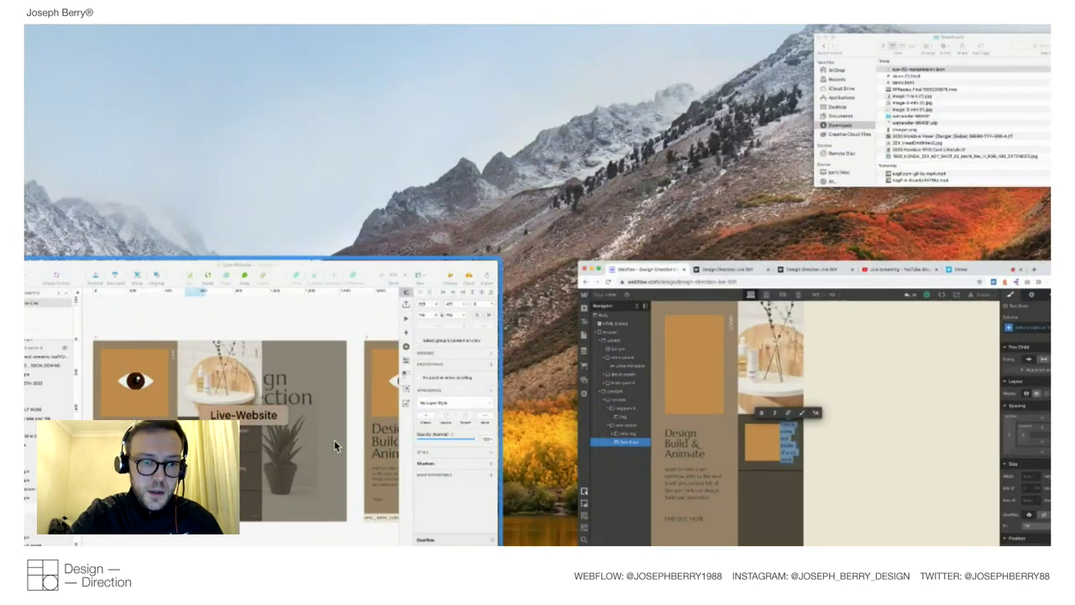
pyautogui.click(751, 456)
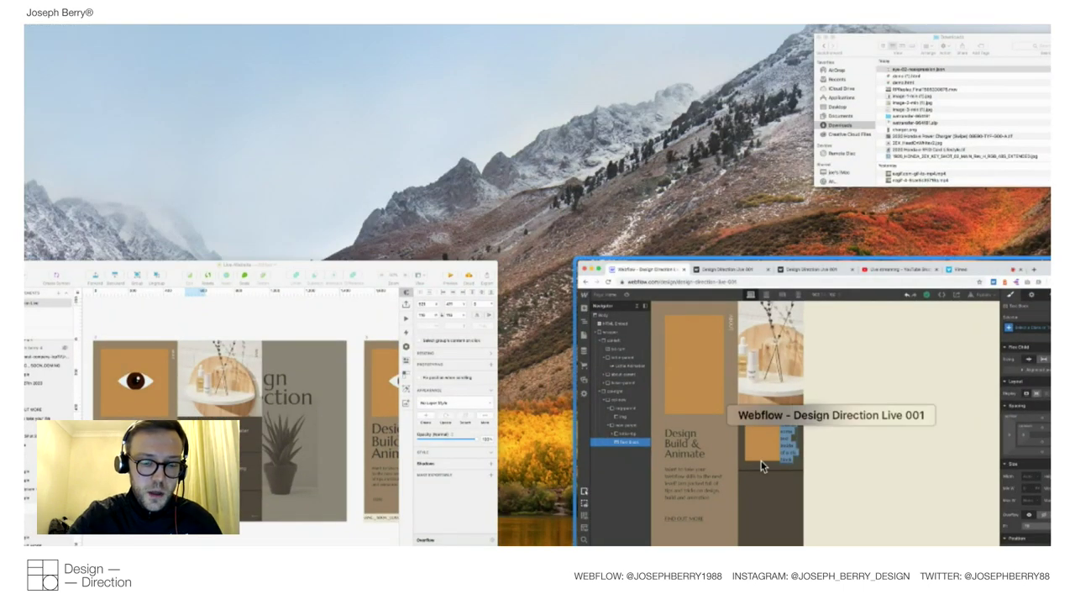
pyautogui.press('Escape')
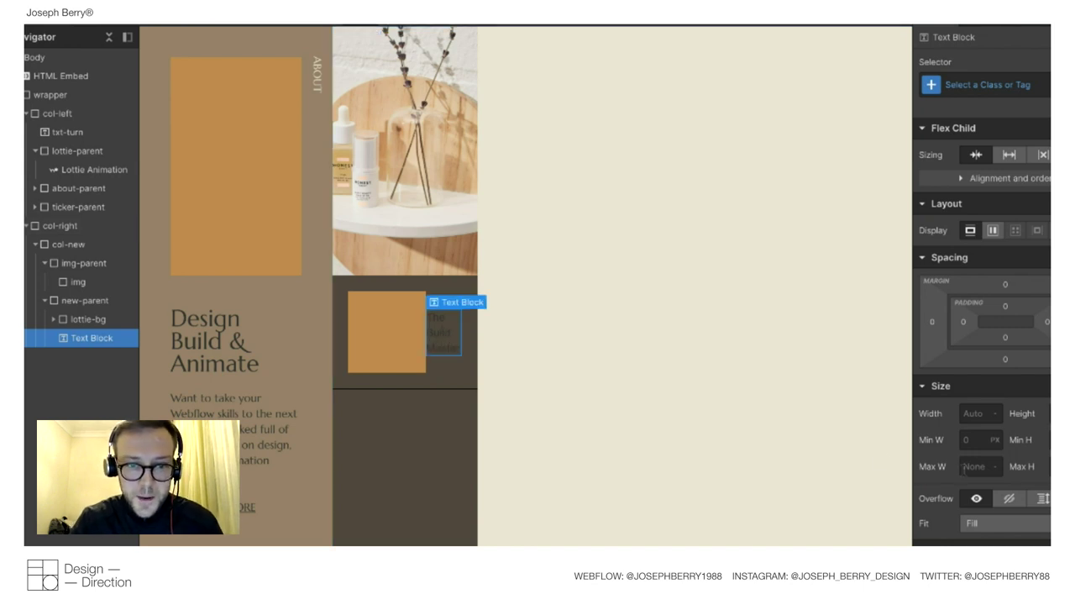
# Create the class news-txt on The Build Master text block.
pyautogui.click(504, 377)
pyautogui.click(441, 330)
pyautogui.click(996, 87)
pyautogui.write('news-txt')
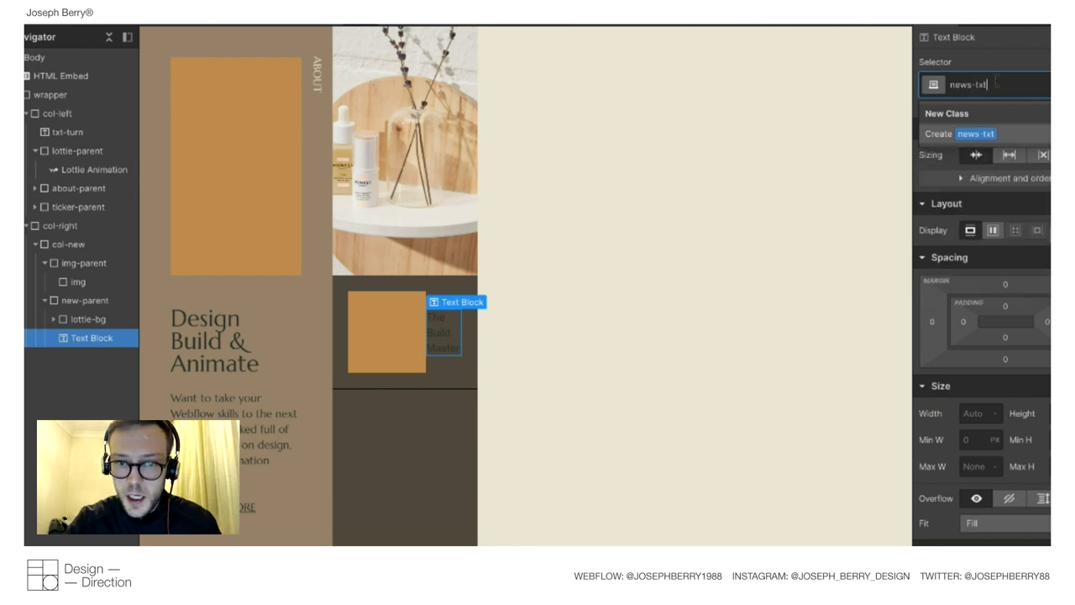
pyautogui.press('Return')
# Set the news-txt font to Merriweather and its colour to oldlace, and preview the page.
pyautogui.scroll(-3, 1012, 403)
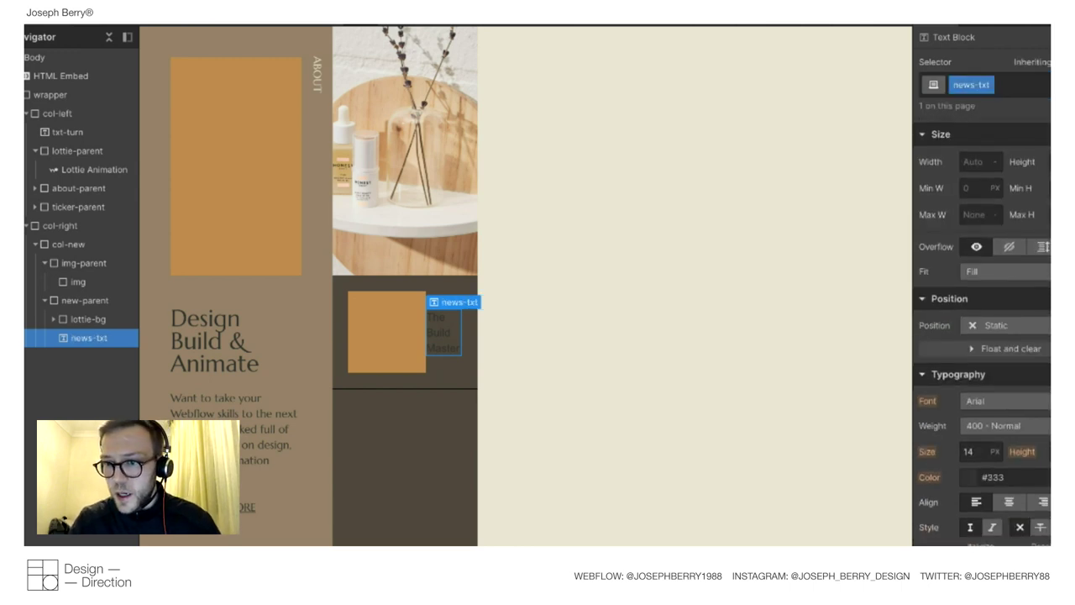
pyautogui.click(986, 401)
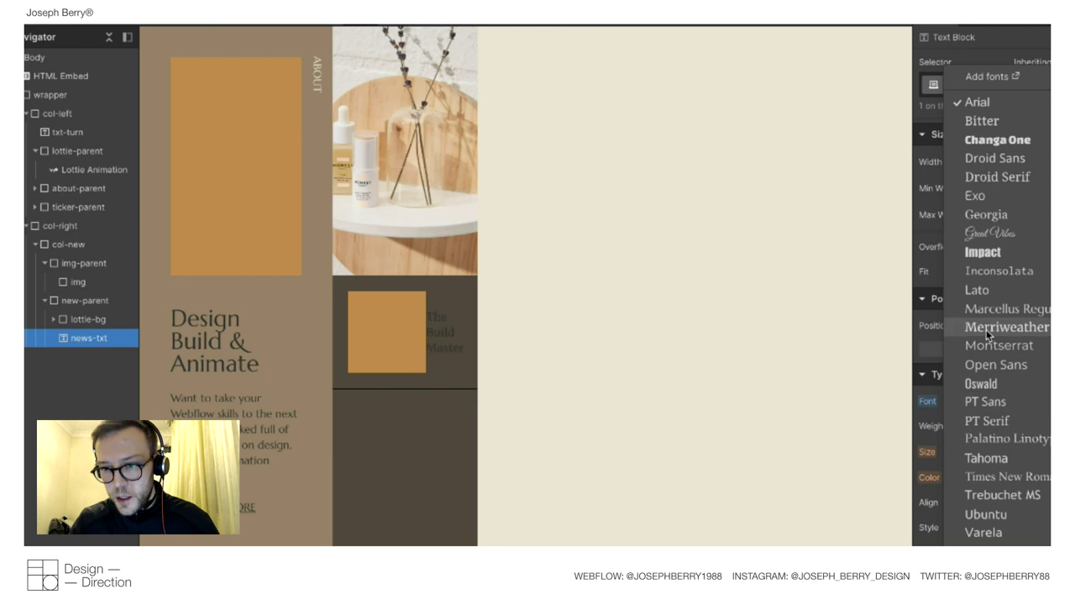
pyautogui.click(986, 326)
pyautogui.scroll(-2, 1011, 427)
pyautogui.click(971, 365)
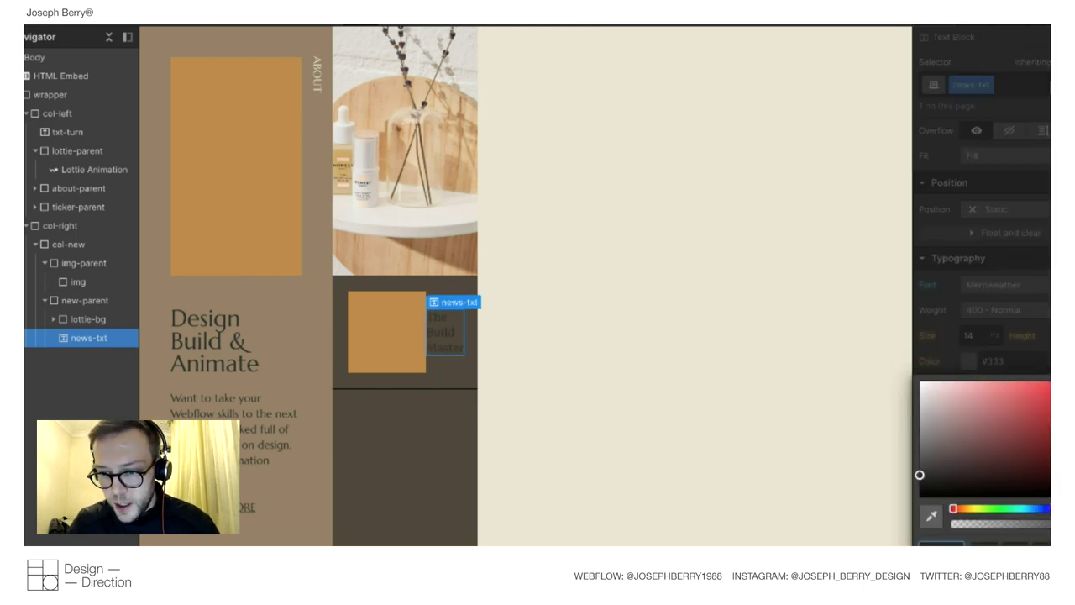
pyautogui.write('oldlace')
pyautogui.press('Return')
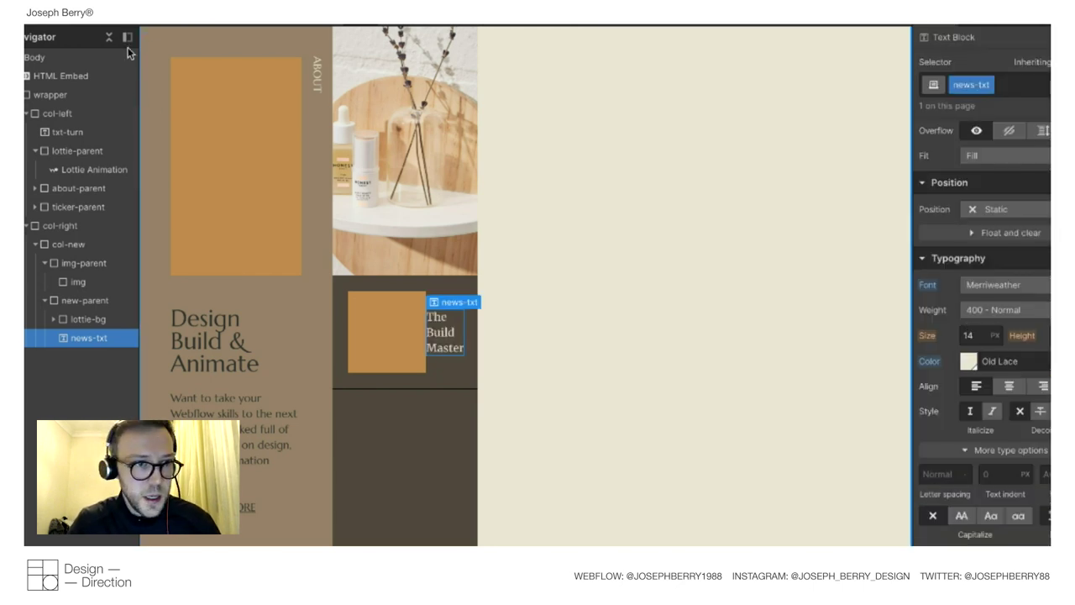
pyautogui.hotkey('ctrl', 'shift', 'p')
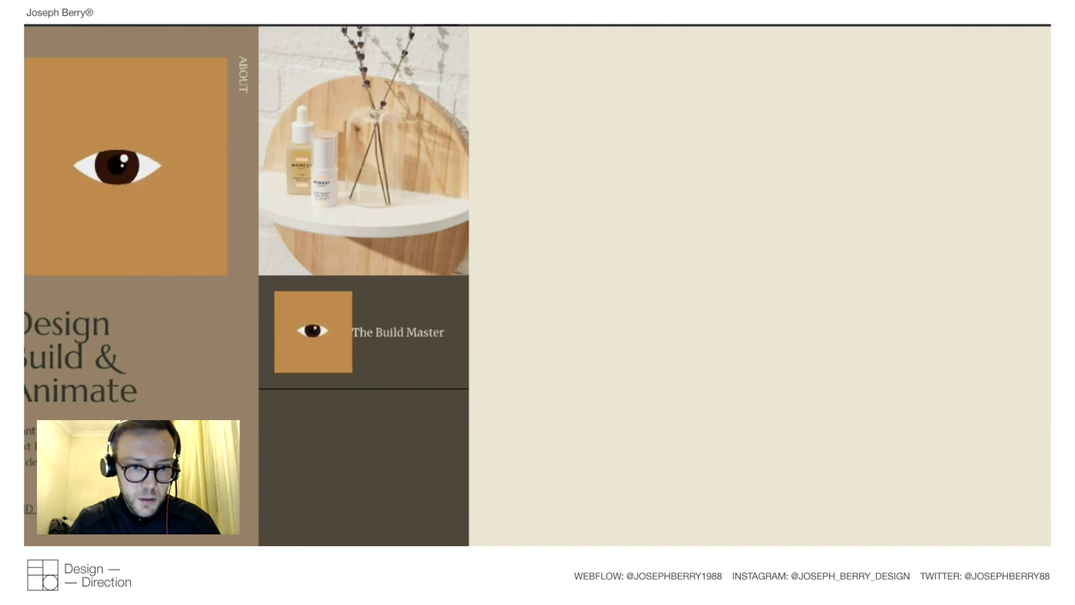
pyautogui.hotkey('ctrl', 'shift', 'p')
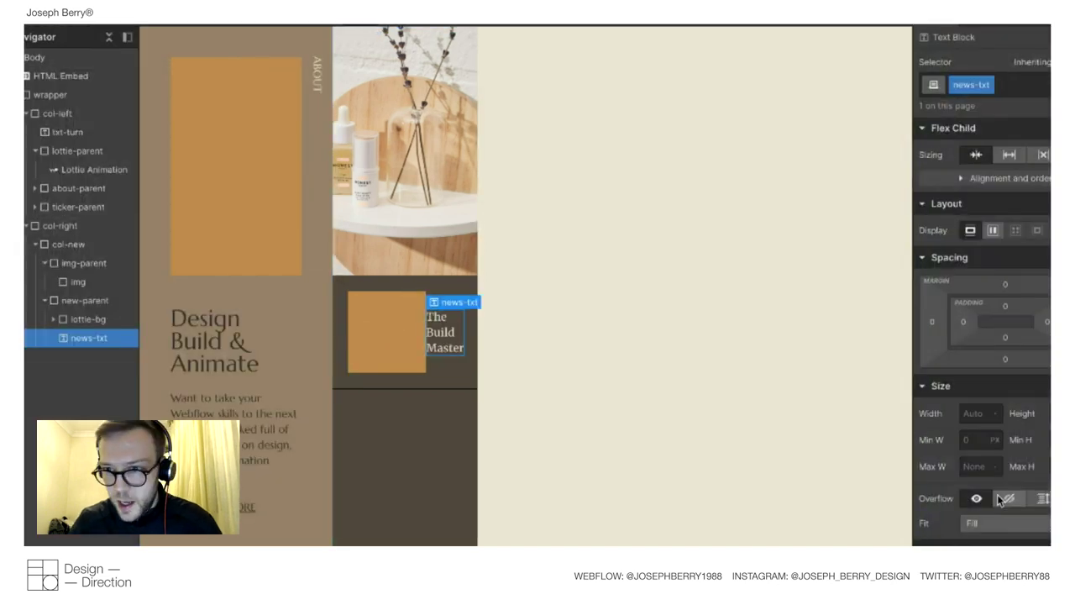
# Increase the news-txt font size and change its font to Marcellus Regular.
pyautogui.scroll(-5, 999, 500)
pyautogui.write('15')
pyautogui.press('Up')
pyautogui.scroll(-2, 968, 493)
pyautogui.click(983, 379)
pyautogui.click(981, 382)
pyautogui.click(979, 364)
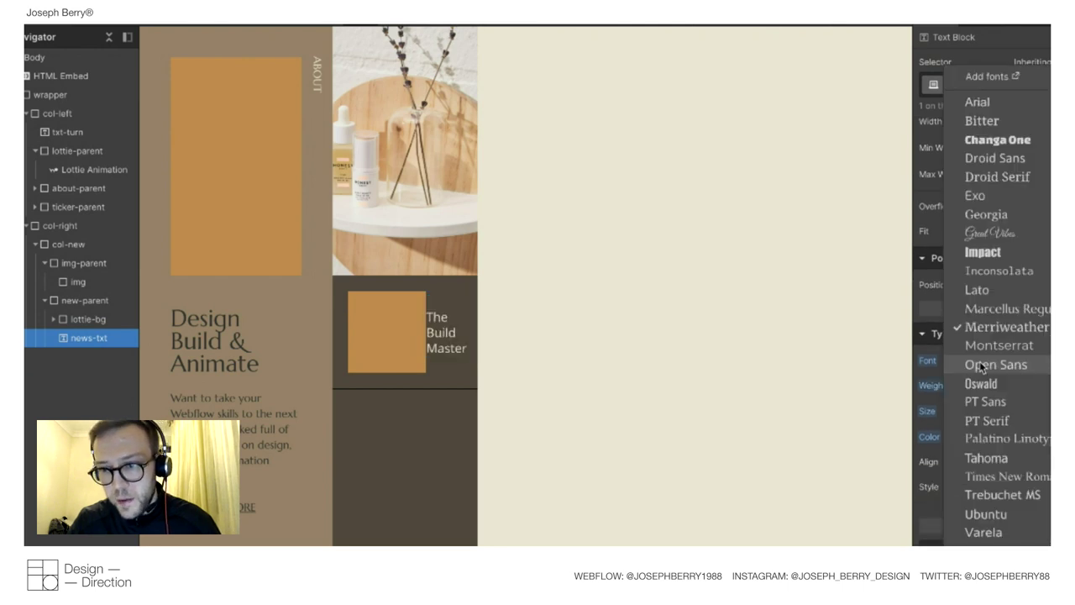
pyautogui.click(984, 310)
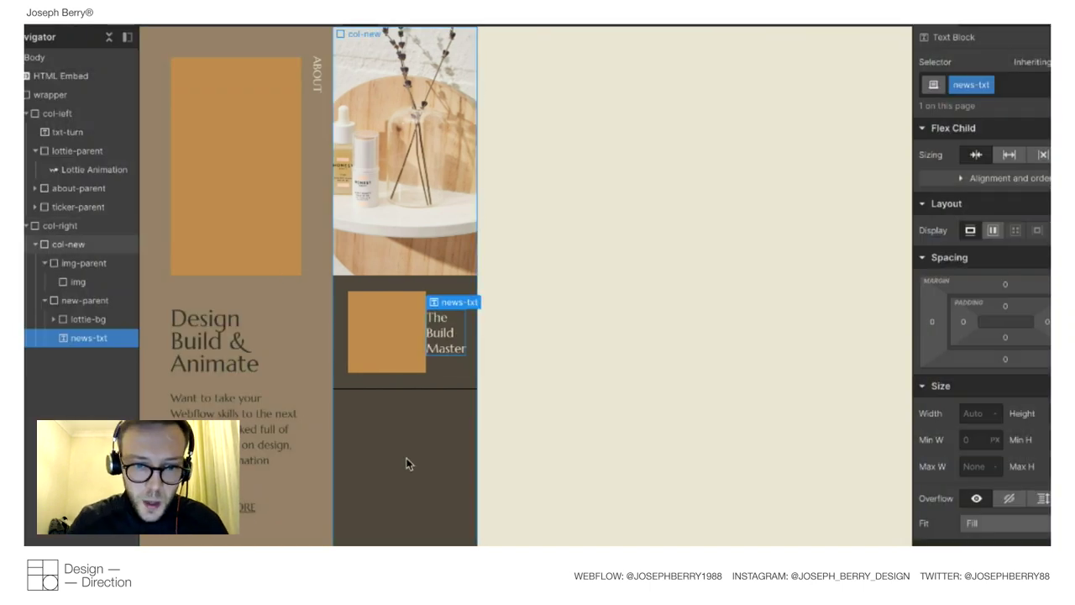
# Add a small right margin to lottie-bg so the thumbnail is spaced from The Build Master text, and preview the page.
pyautogui.click(403, 325)
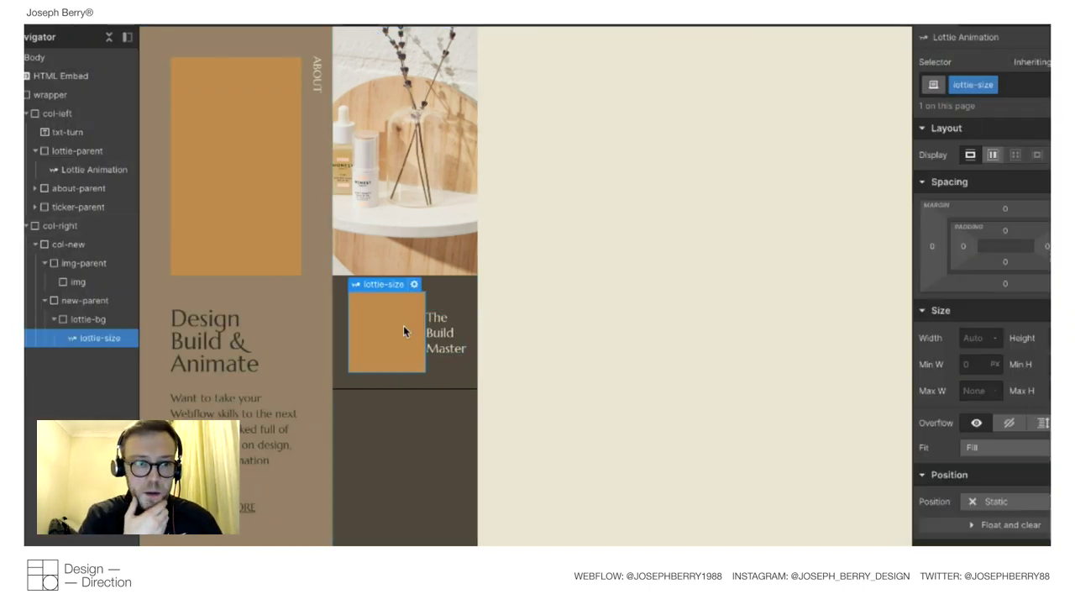
pyautogui.click(77, 319)
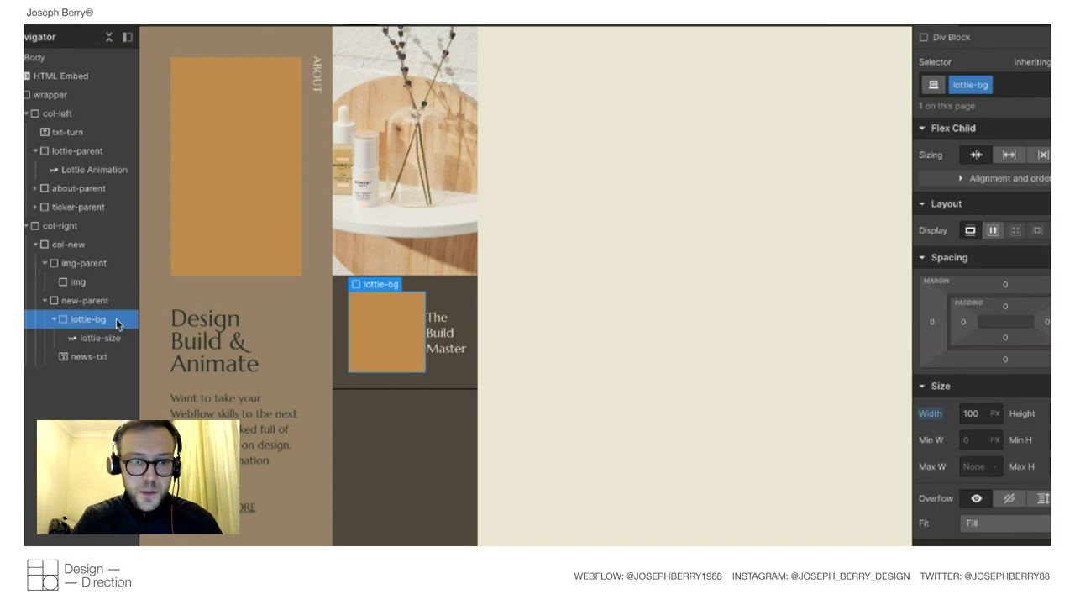
pyautogui.click(443, 340)
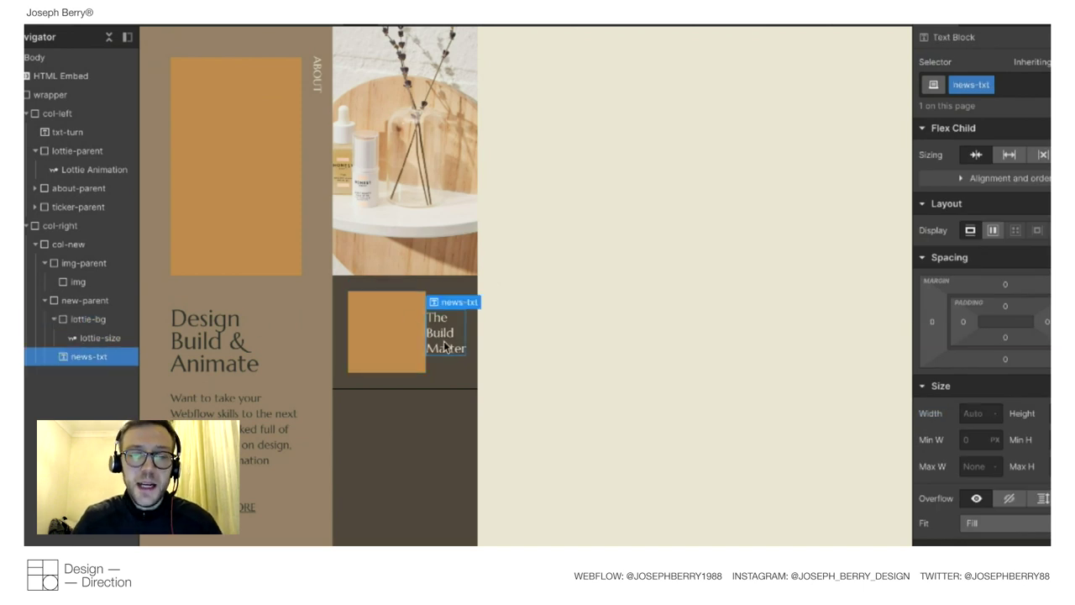
pyautogui.click(90, 320)
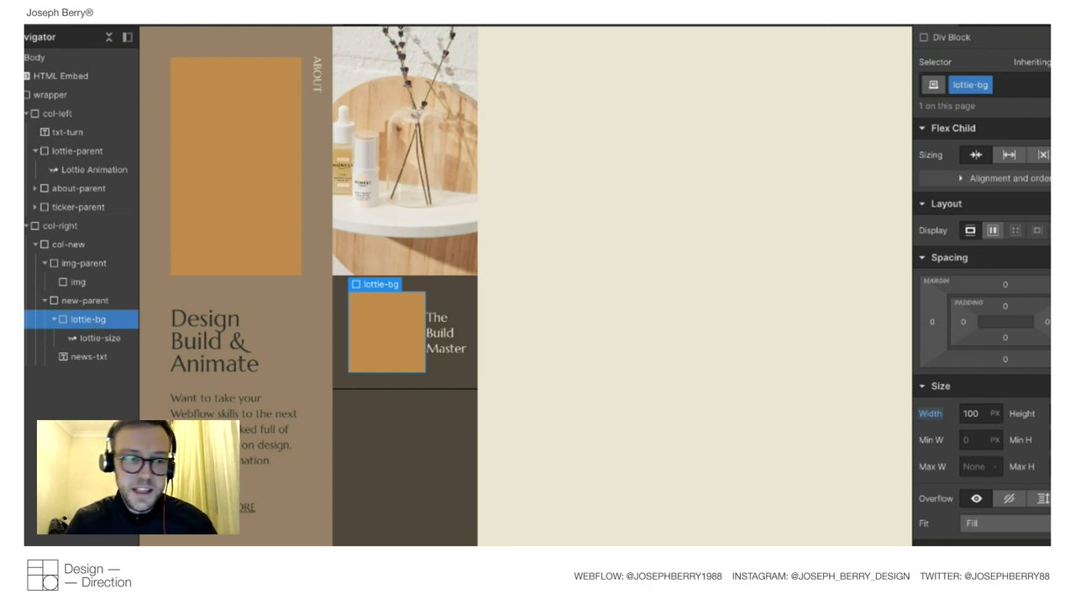
pyautogui.click(930, 413)
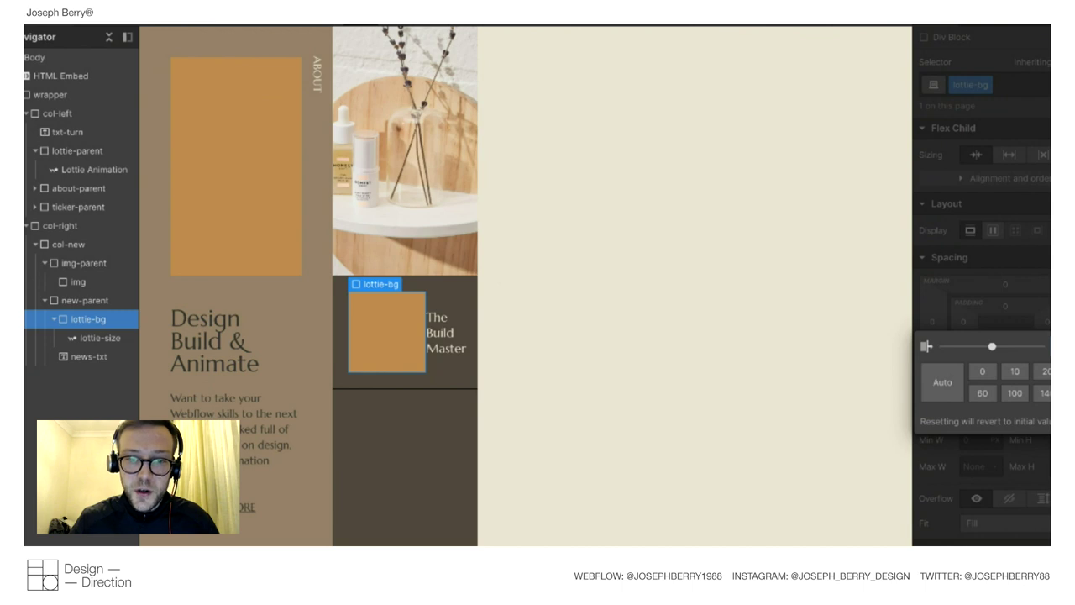
pyautogui.moveTo(992, 346); pyautogui.dragTo(994, 346)
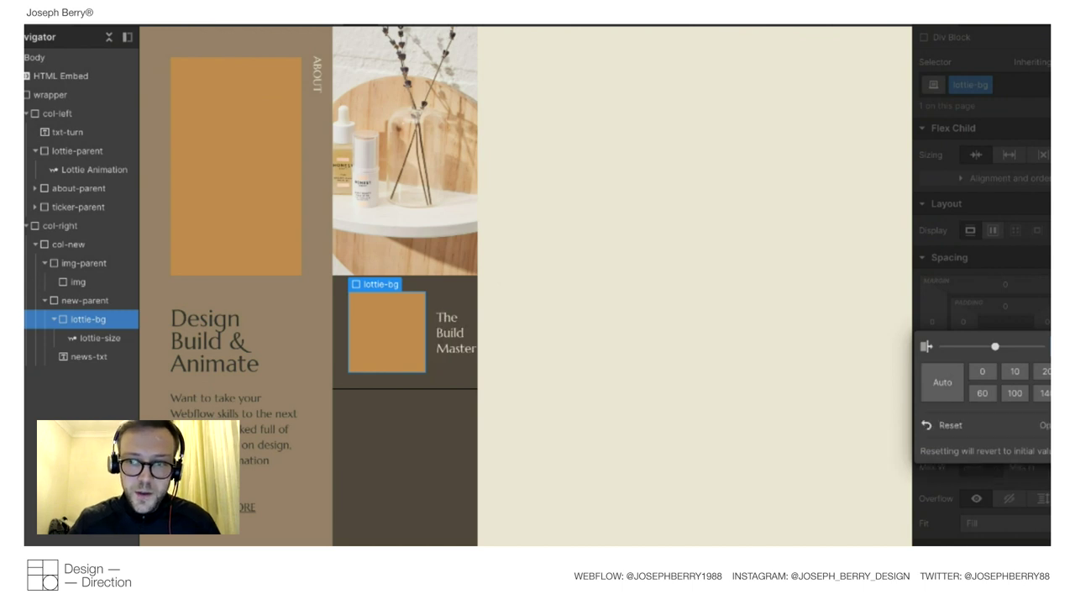
pyautogui.click(94, 25)
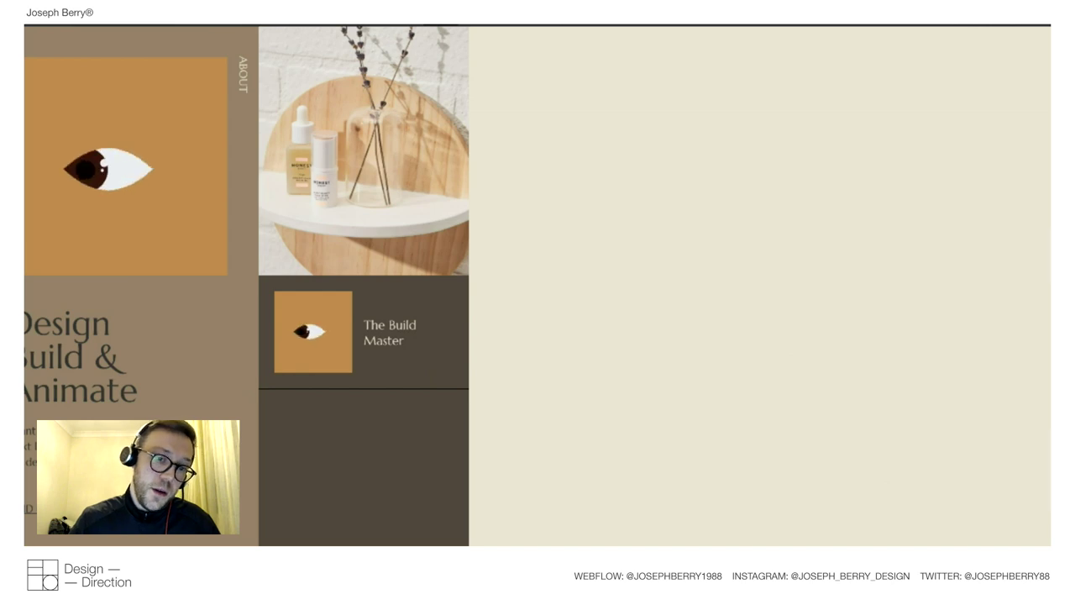
pyautogui.hotkey('ctrl', 'shift', 'p')
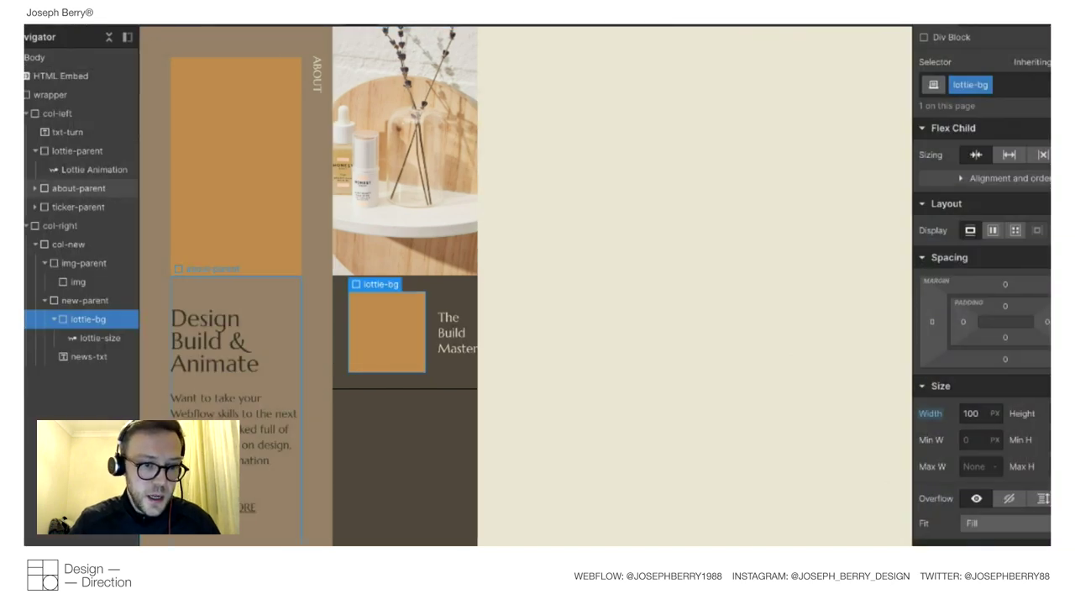
# Copy the Find Out More link from the about section into new-parent after the news-txt block.
pyautogui.click(457, 344)
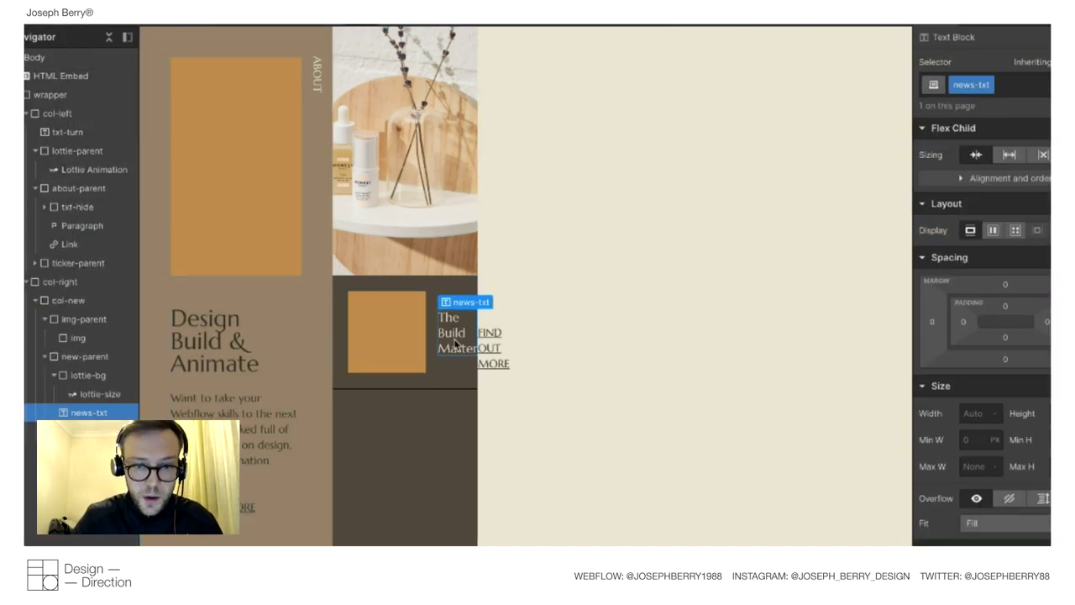
pyautogui.click(490, 362)
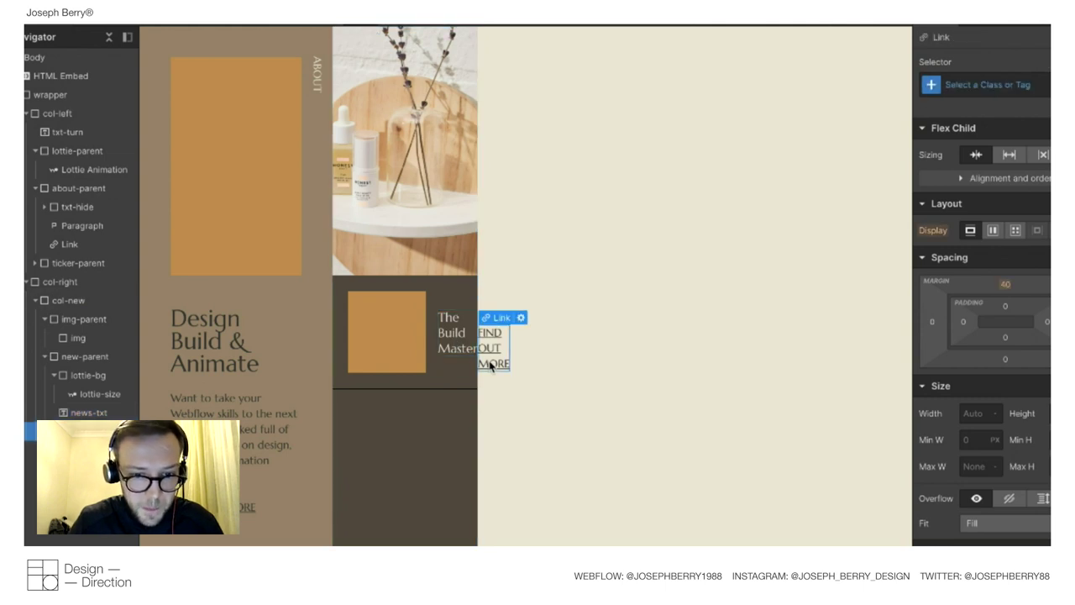
pyautogui.moveTo(493, 364)
pyautogui.mouseDown()
pyautogui.moveTo(454, 361)
pyautogui.moveTo(491, 363)
pyautogui.mouseUp()
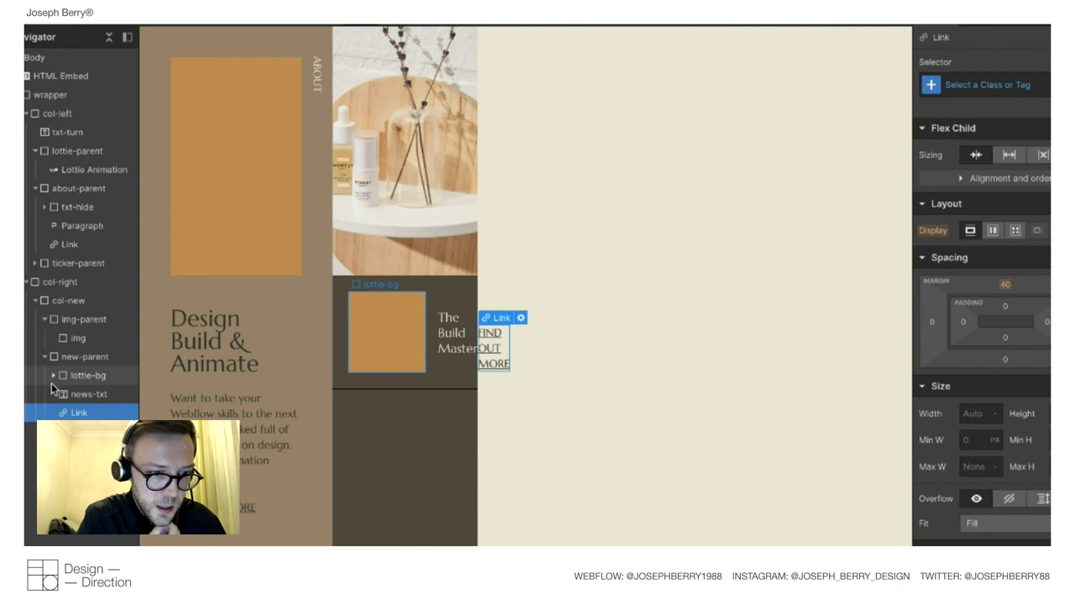
# Try a vertical layout direction on new-parent and restore the horizontal one.
pyautogui.click(464, 287)
pyautogui.click(1036, 186)
pyautogui.click(987, 186)
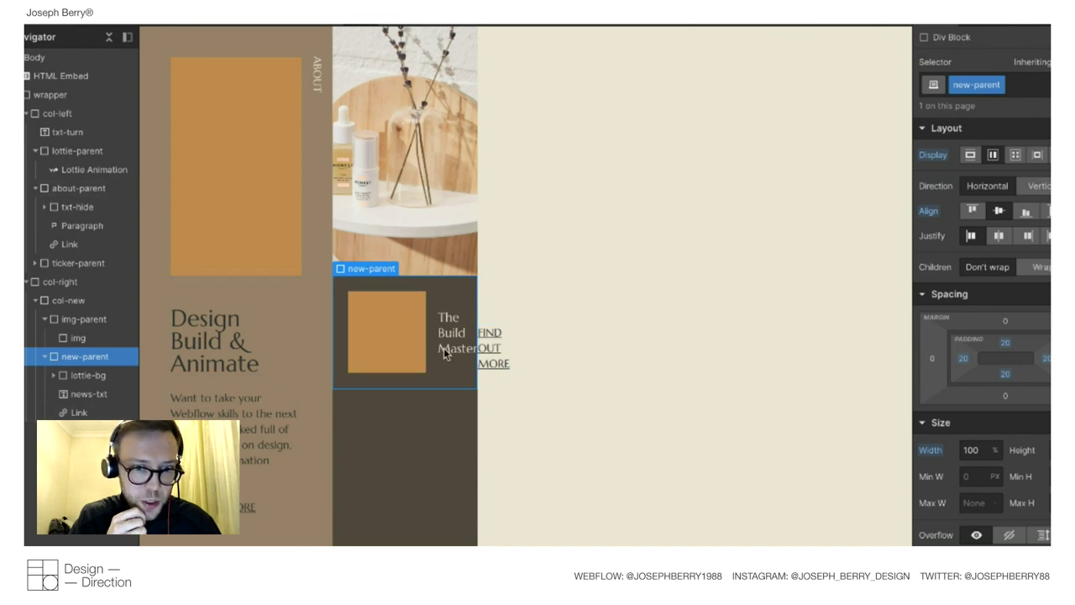
# Add a div block inside new-parent, nest news-txt and the Find Out More link in it, and preview the page.
pyautogui.click(441, 344)
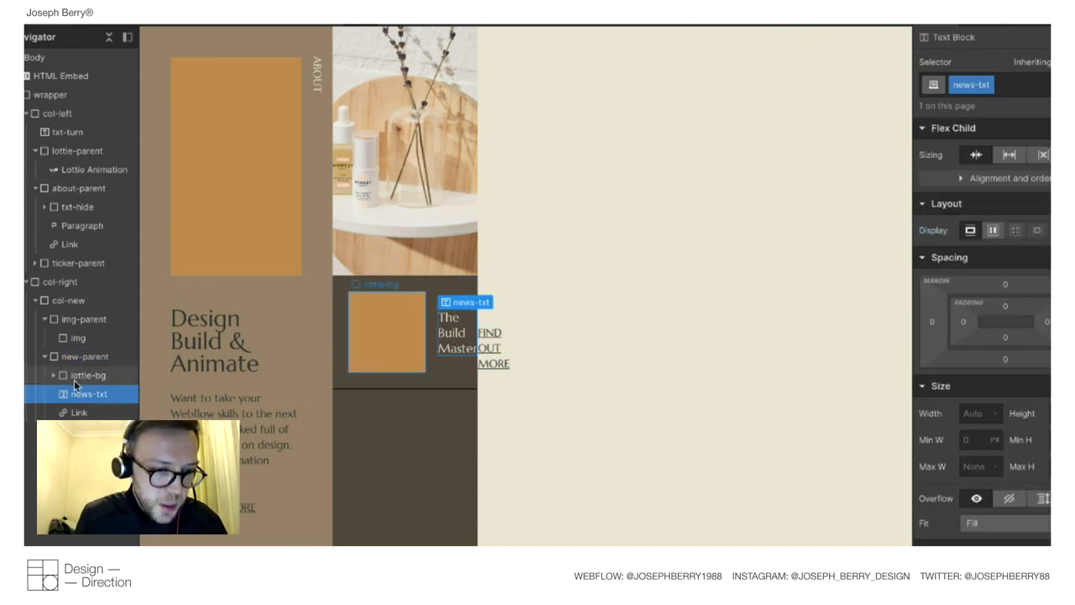
pyautogui.press('a')
pyautogui.moveTo(42, 312); pyautogui.dragTo(85, 432)
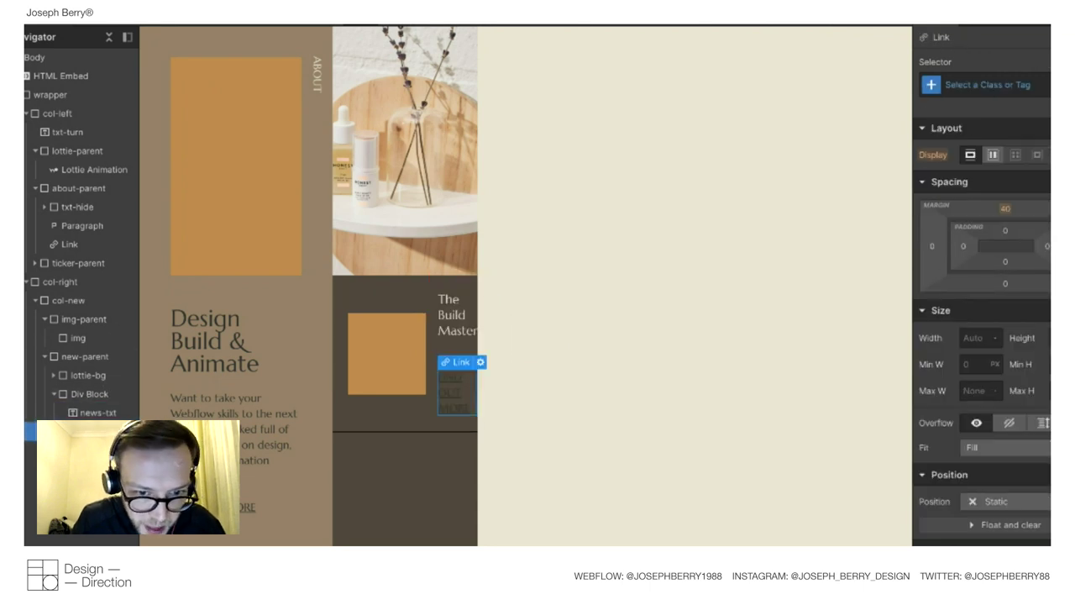
pyautogui.click(78, 394)
pyautogui.hotkey('ctrl', 'shift', 'p')
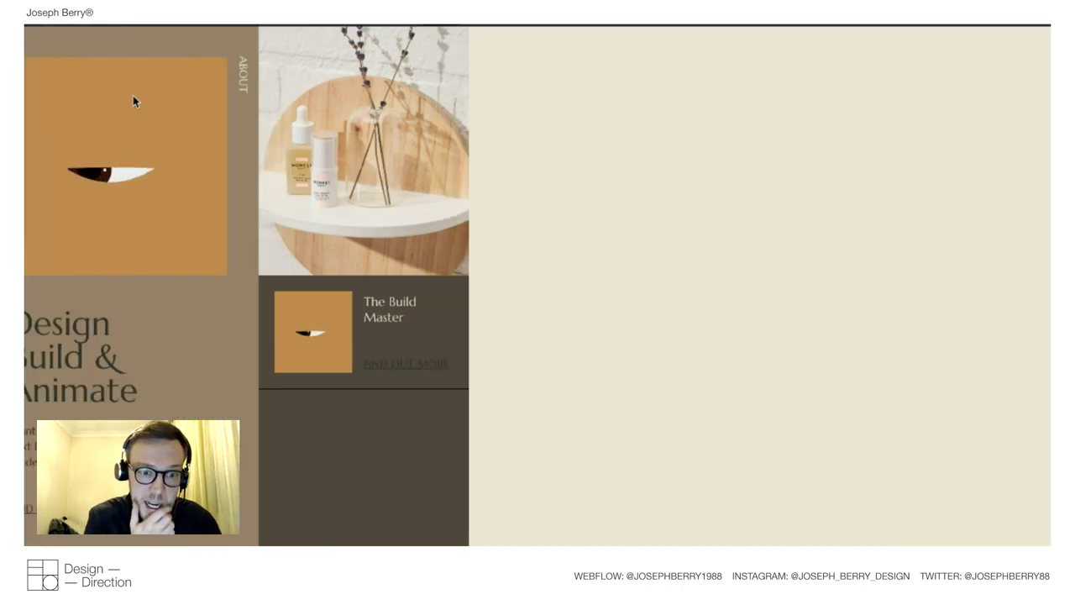
pyautogui.hotkey('ctrl', 'shift', 'p')
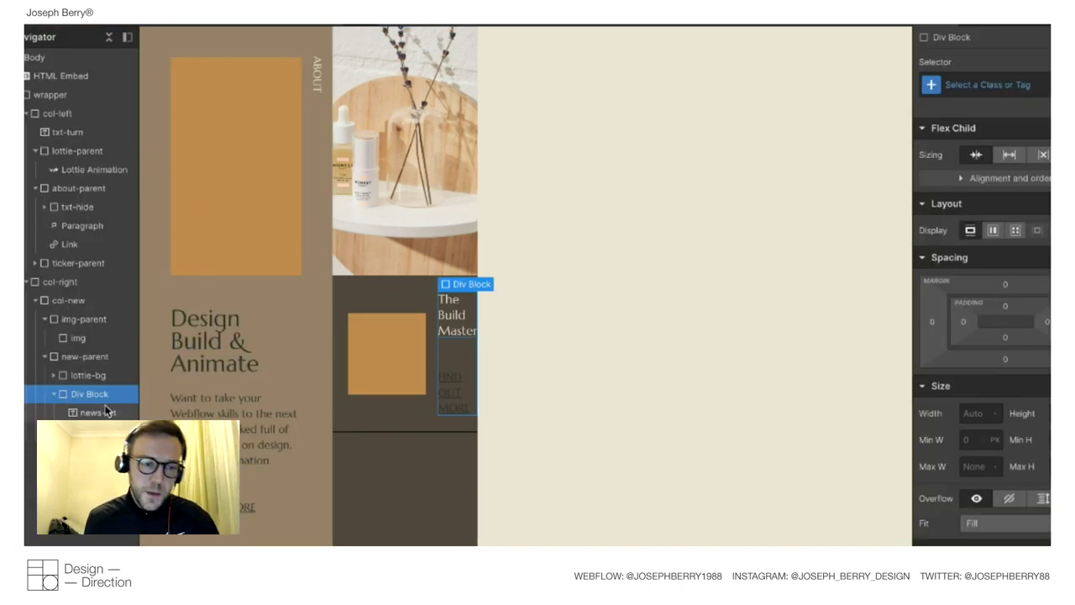
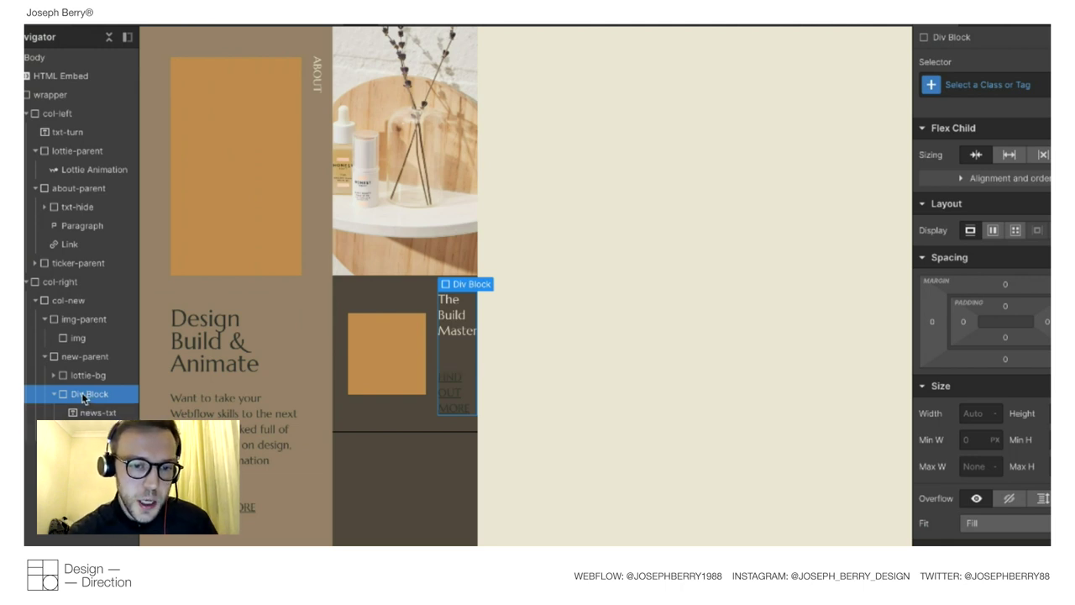
# Give the new div block the class content-parent and rename that class news-content-parent.
pyautogui.hotkey('ctrl', 'shift', 'p')
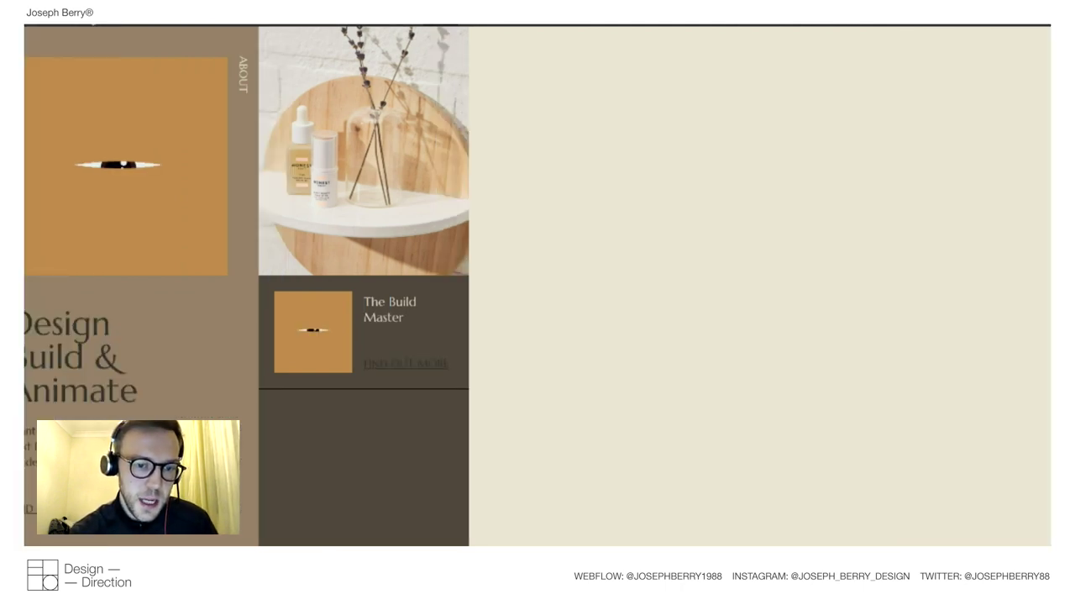
pyautogui.hotkey('ctrl', 'shift', 'p')
pyautogui.click(980, 85)
pyautogui.write('content-parent')
pyautogui.press('Return')
pyautogui.click(1012, 85)
pyautogui.click(1006, 105)
pyautogui.write('news')
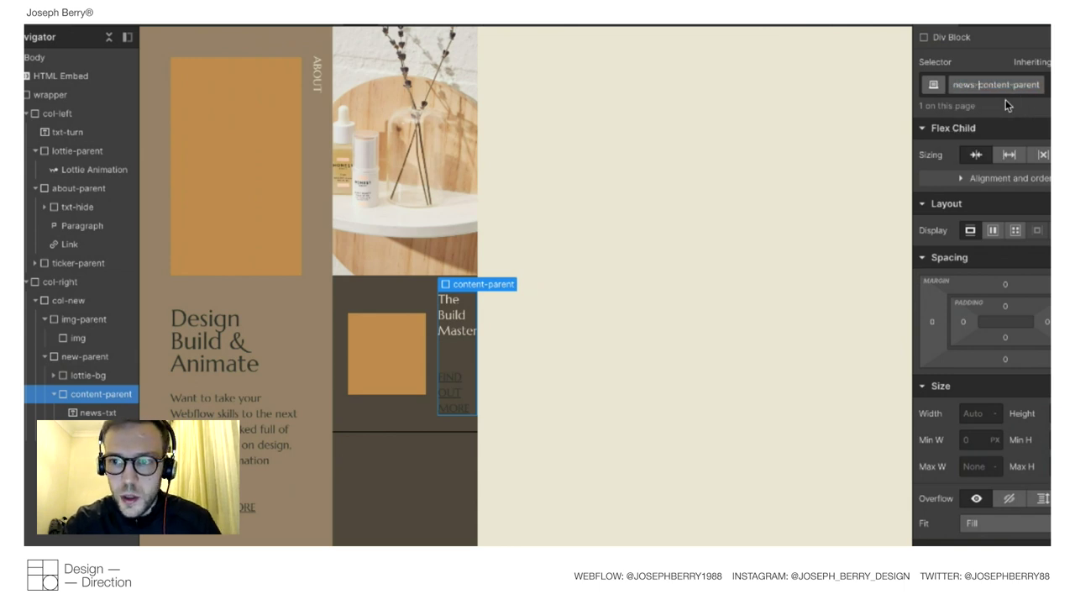
pyautogui.write('-')
pyautogui.press('Return')
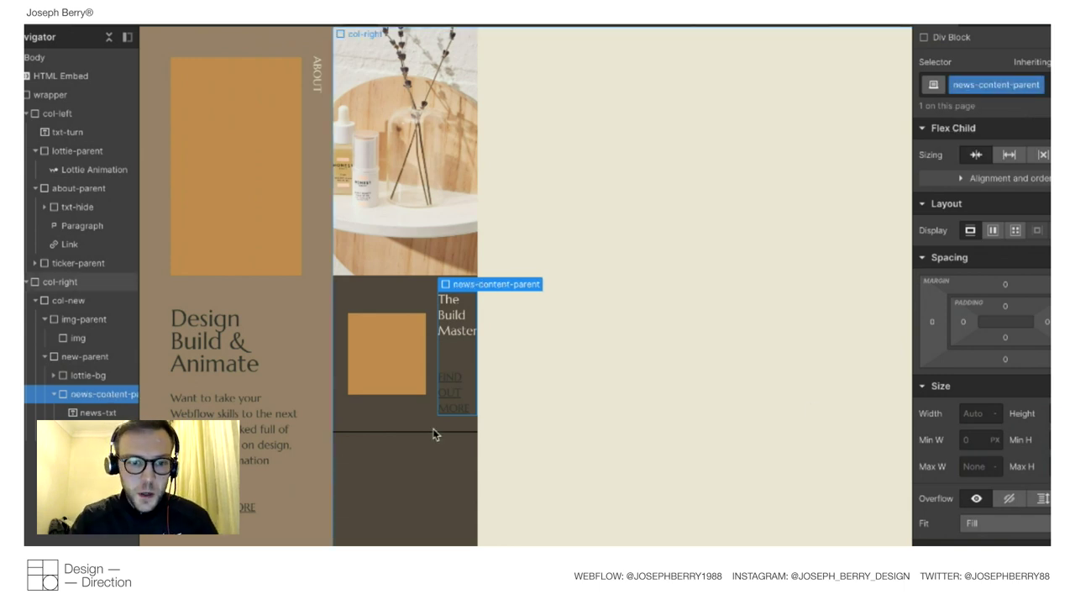
# Set news-content-parent to a vertical flex layout with centred justification, and preview the page.
pyautogui.click(82, 23)
pyautogui.click(81, 24)
pyautogui.click(992, 230)
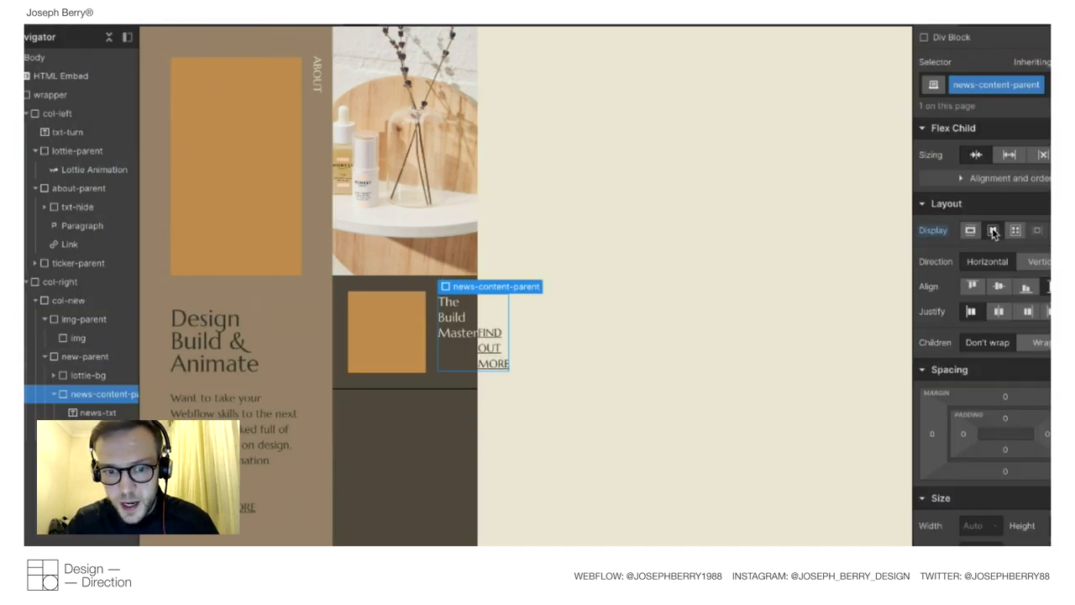
pyautogui.click(1034, 262)
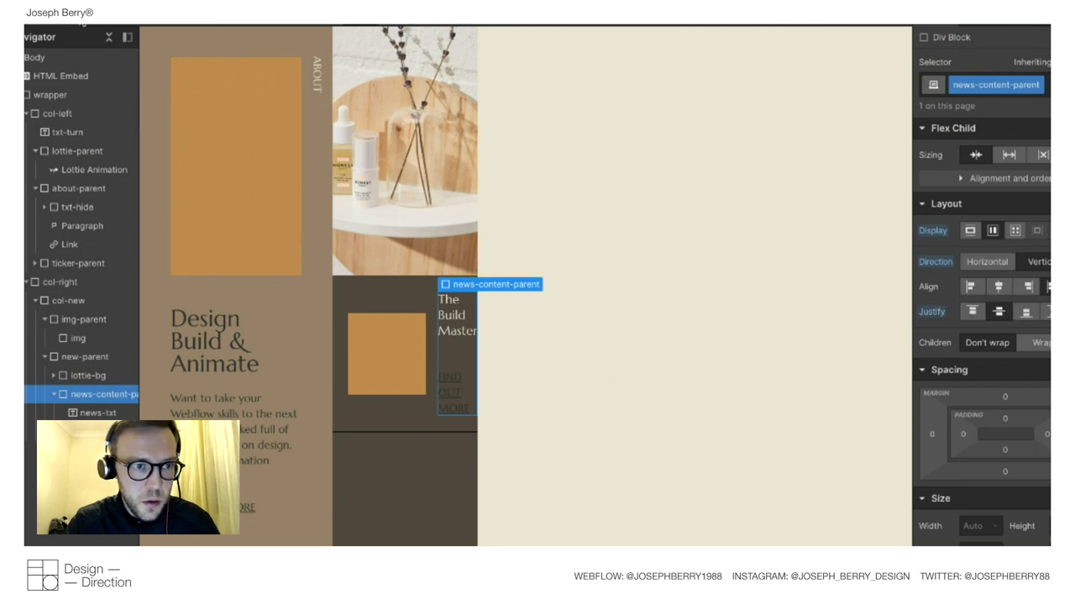
pyautogui.click(82, 23)
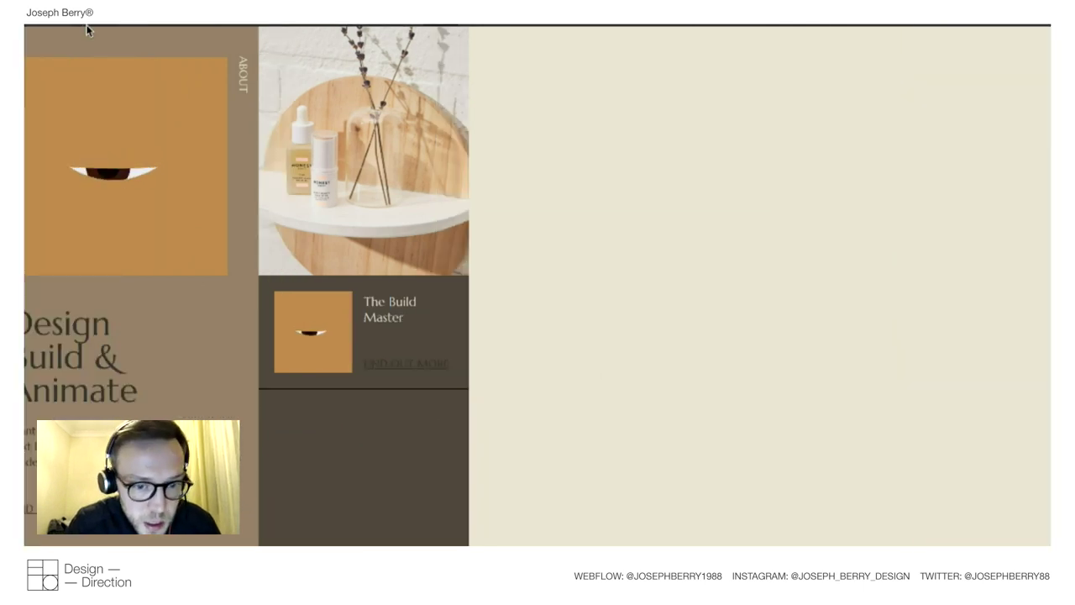
pyautogui.click(81, 23)
# Create the class new-link on the Find Out More link in the news item.
pyautogui.click(455, 383)
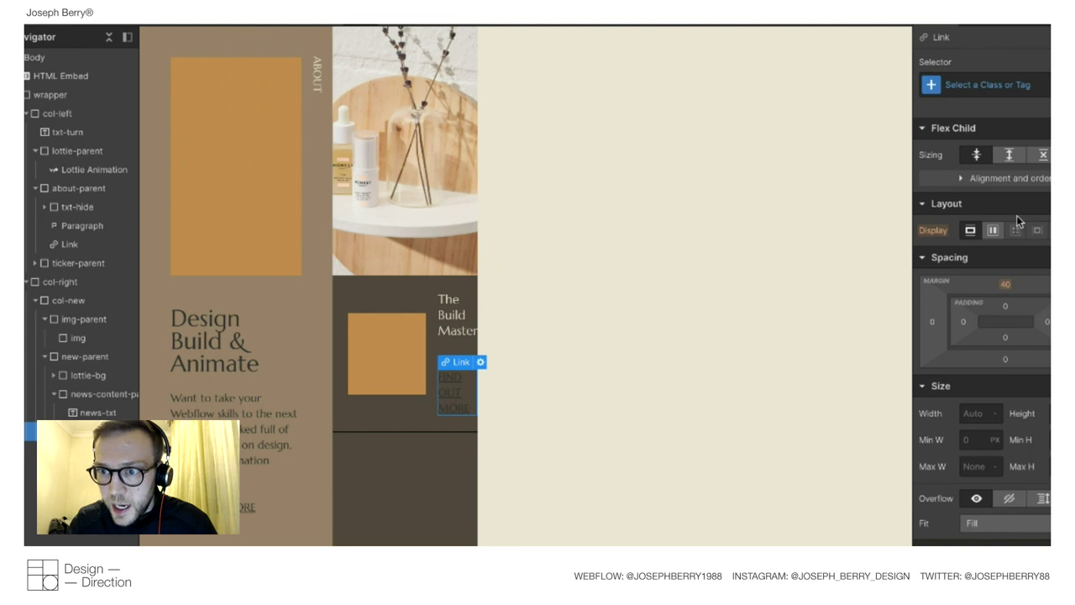
pyautogui.click(973, 84)
pyautogui.write('new-li')
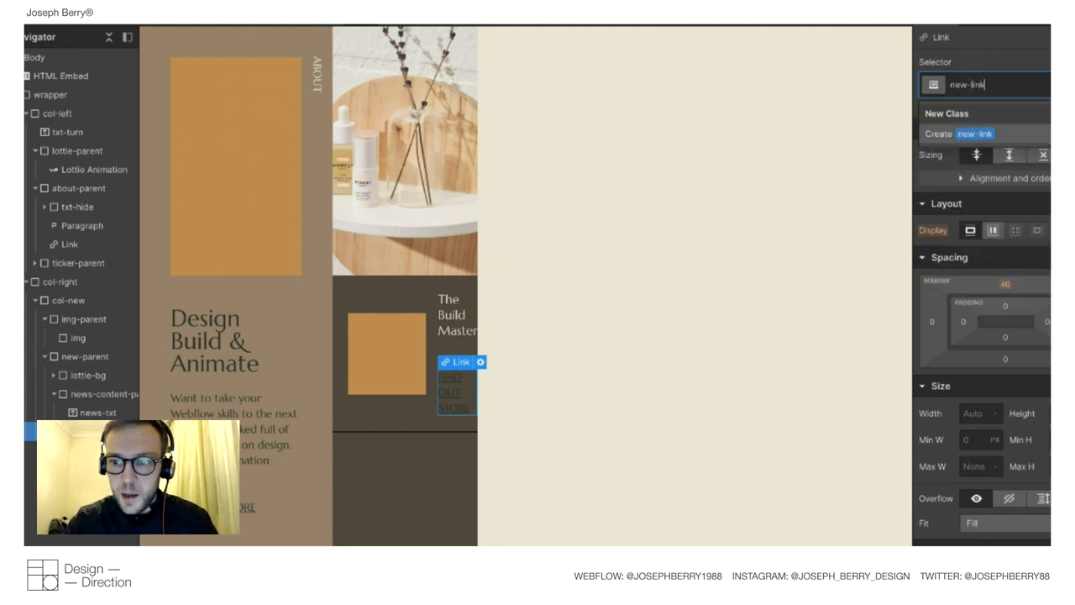
pyautogui.write('nk')
pyautogui.press('Return')
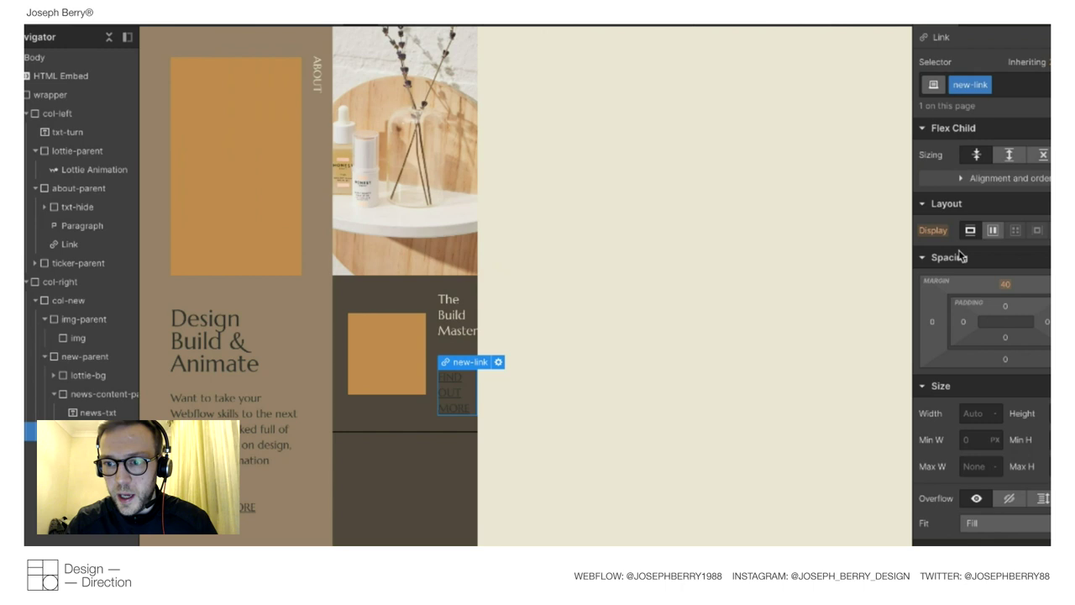
# Reset the new-link top margin to 0 and set its text colour to Old Lace.
pyautogui.keyDown('alt'); pyautogui.click(1005, 284); pyautogui.keyUp('alt')
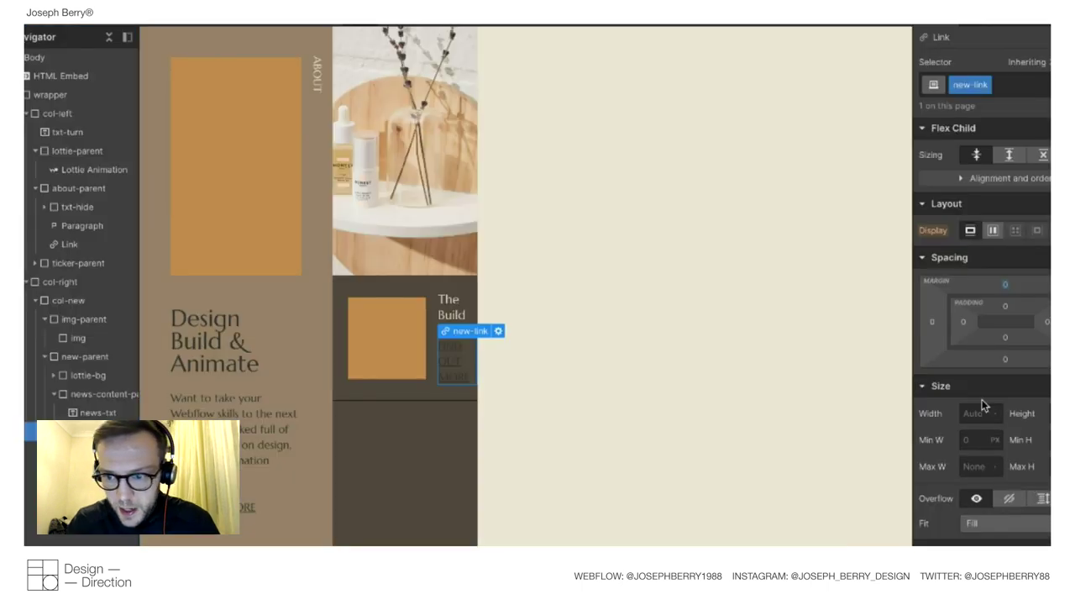
pyautogui.scroll(-10, 994, 309)
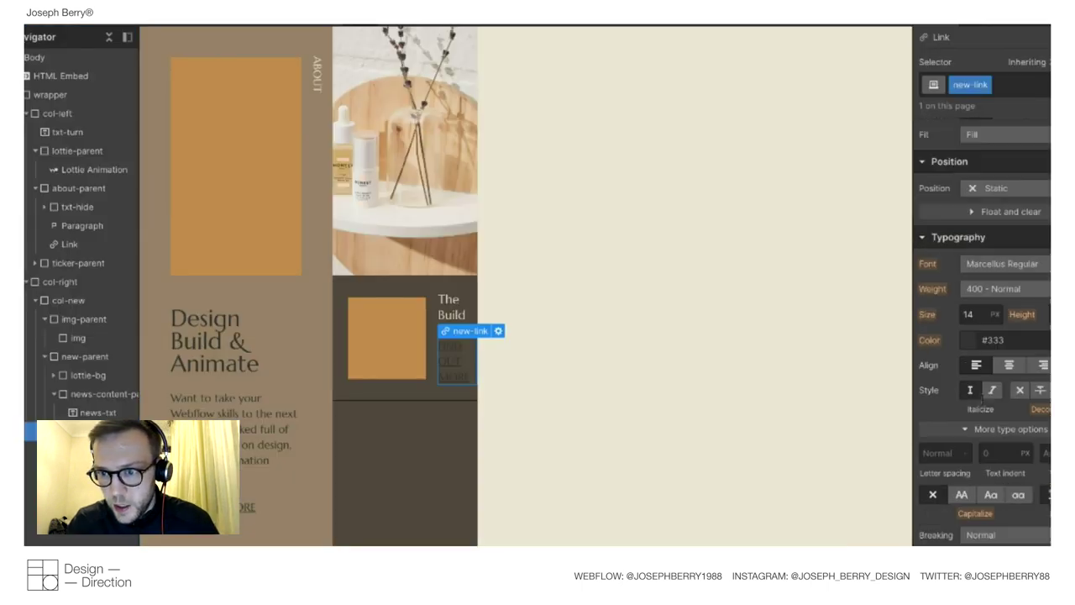
pyautogui.click(966, 243)
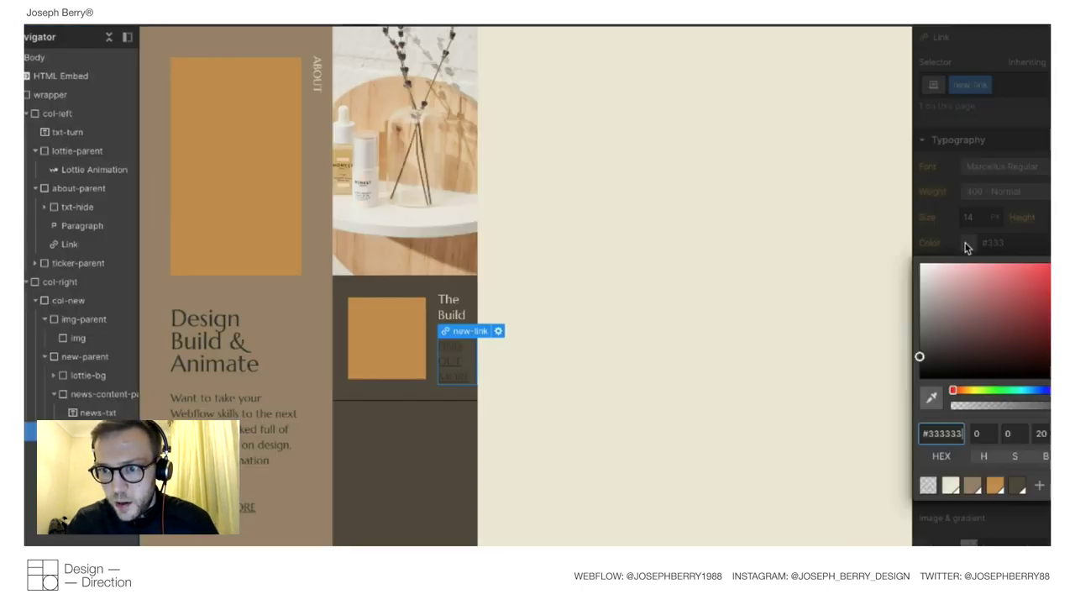
pyautogui.click(950, 486)
pyautogui.click(526, 403)
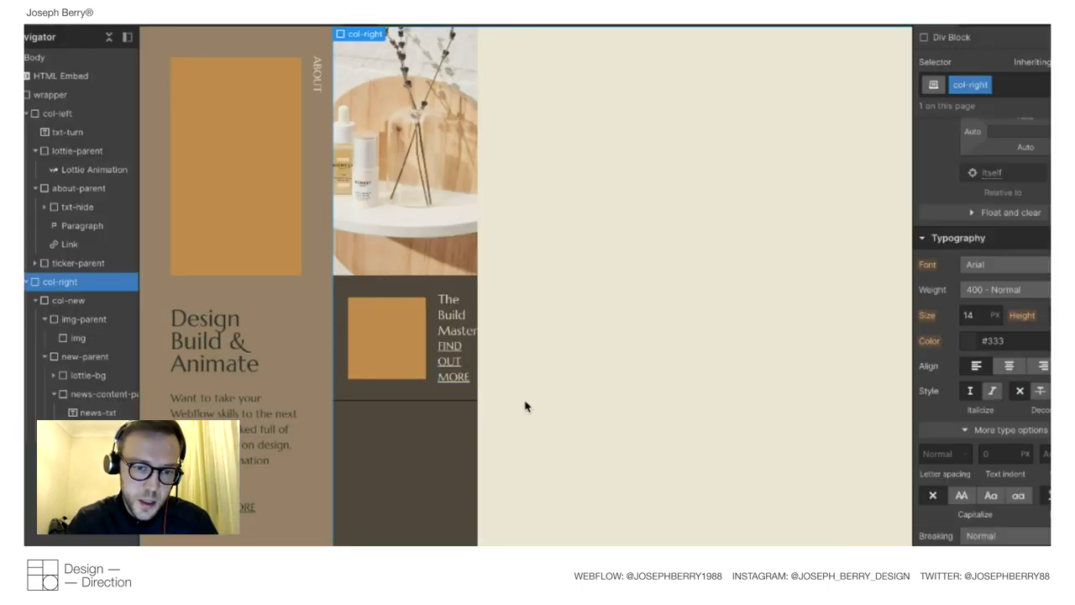
# Set the new-link font size to 10 px and preview the page.
pyautogui.click(454, 361)
pyautogui.scroll(-3, 970, 367)
pyautogui.click(970, 217)
pyautogui.press('Down')
pyautogui.press('Down')
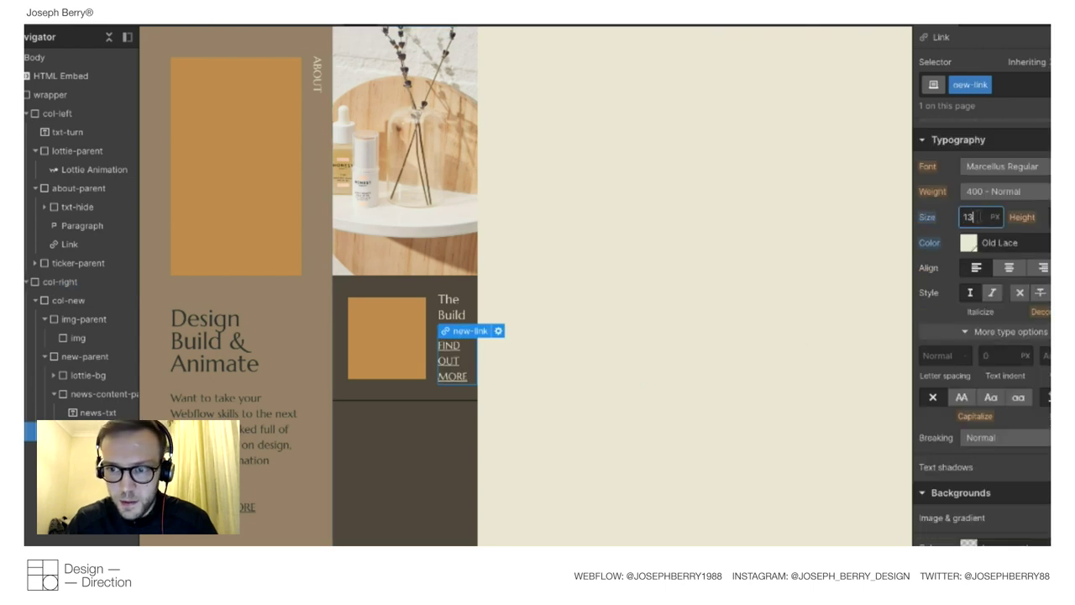
pyautogui.press('Down')
pyautogui.press('Down')
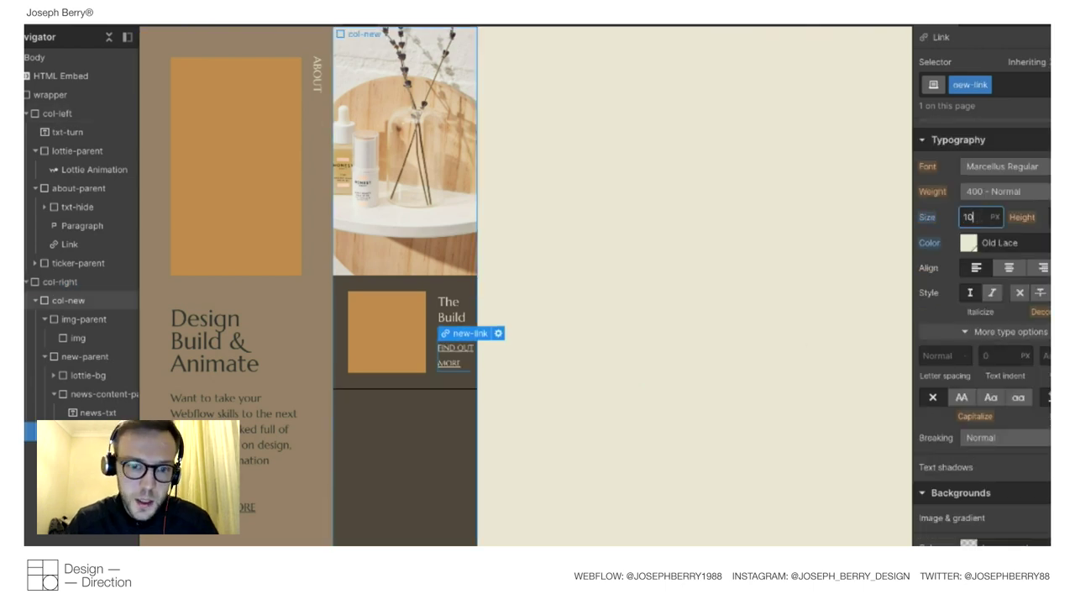
pyautogui.hotkey('ctrl', 'shift', 'p')
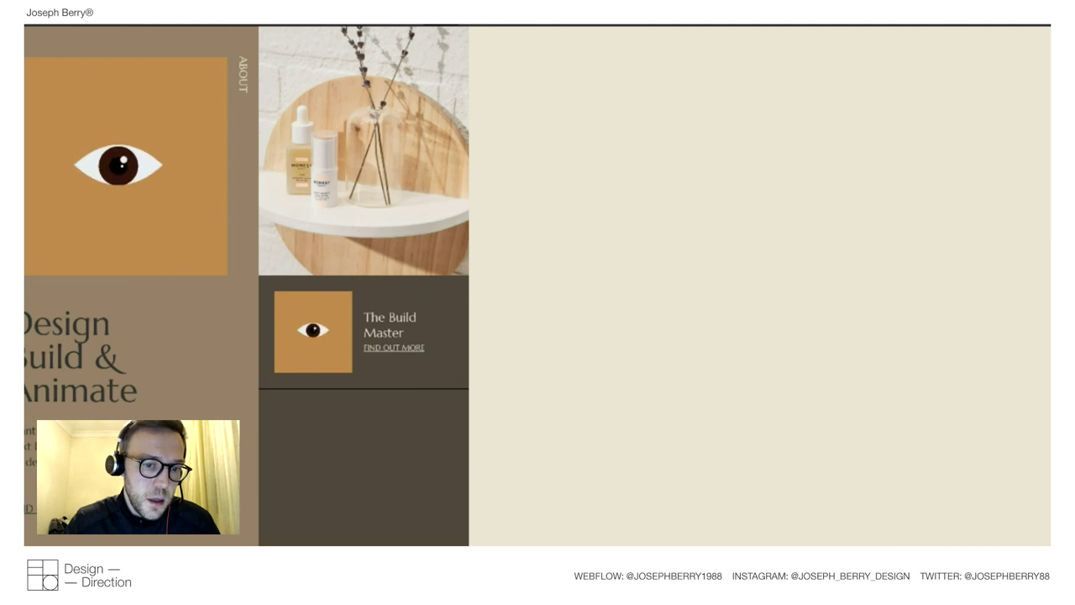
pyautogui.hotkey('ctrl', 'shift', 'p')
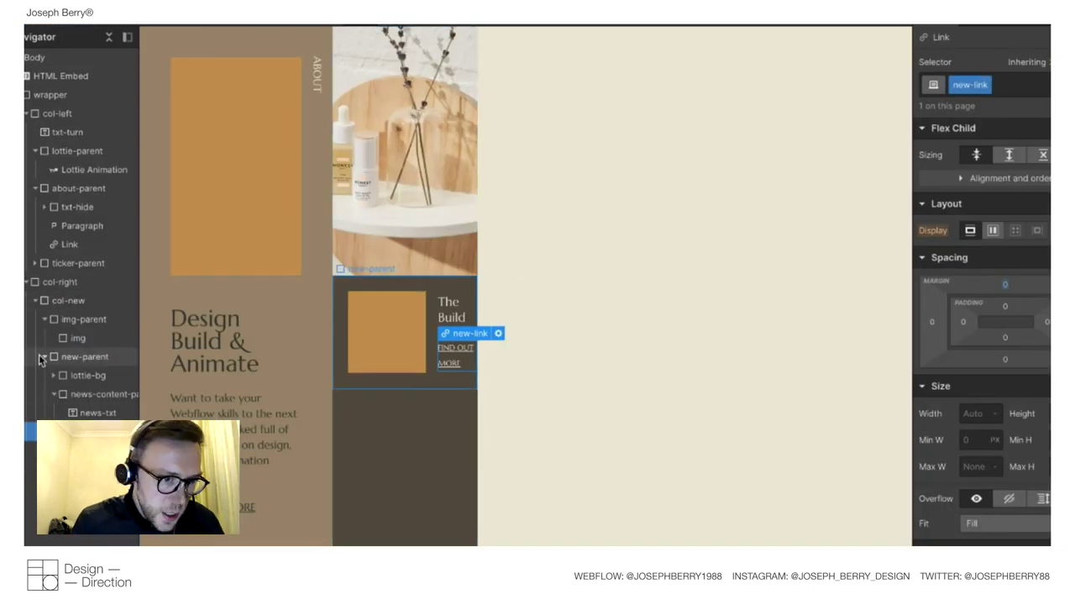
# Collapse the img-parent, new-parent and col-new branches in the page's element tree.
pyautogui.click(44, 338)
pyautogui.click(44, 319)
pyautogui.click(35, 300)
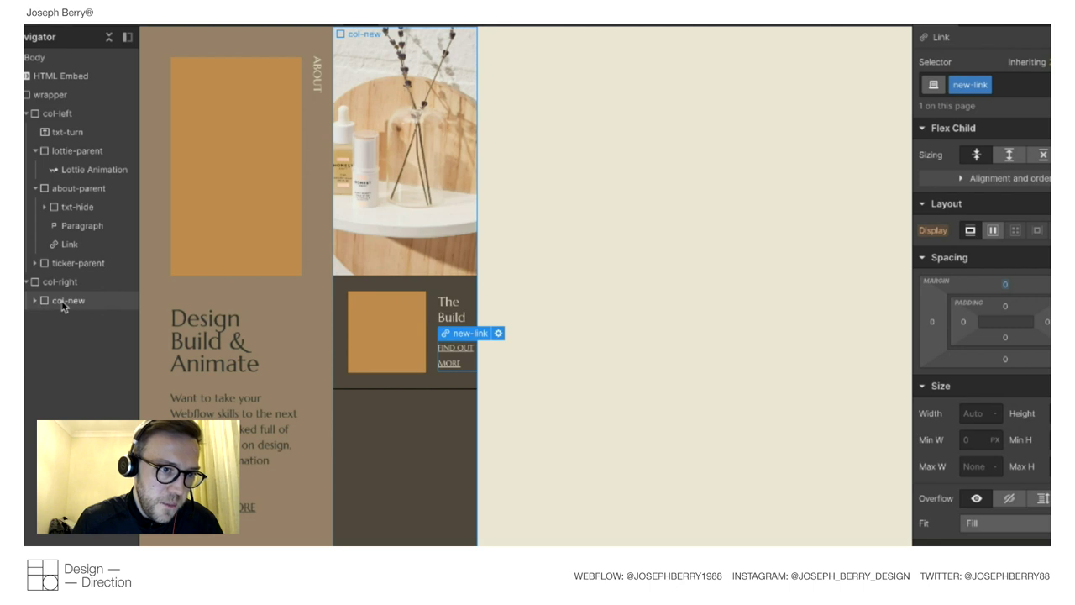
# Collapse the lottie-parent and about-parent branches and move col-new to the first position inside col-left.
pyautogui.click(61, 304)
pyautogui.click(35, 151)
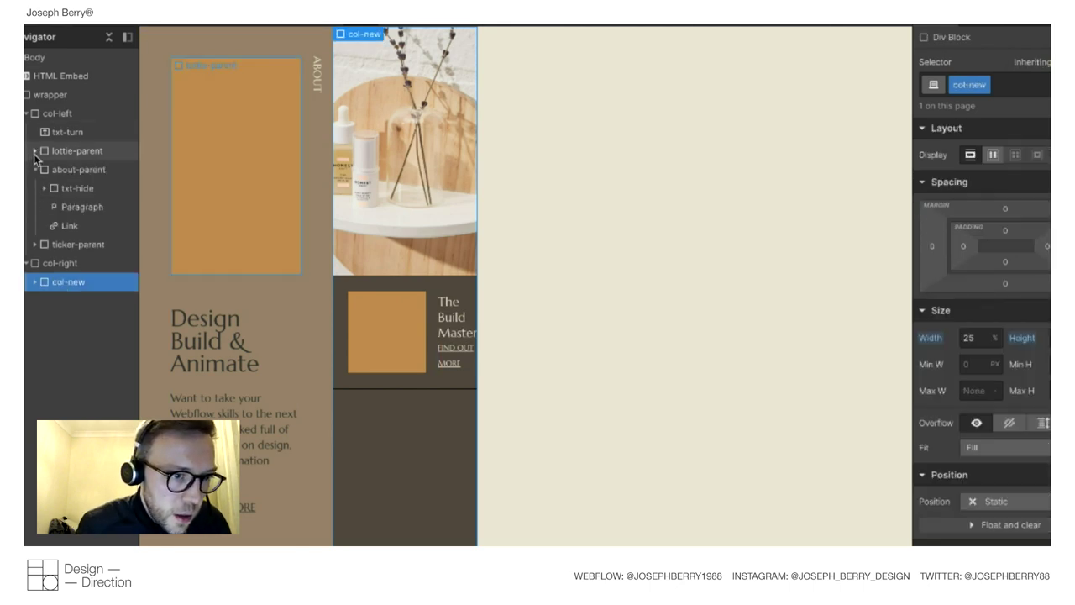
pyautogui.click(36, 169)
pyautogui.click(28, 114)
pyautogui.click(28, 114)
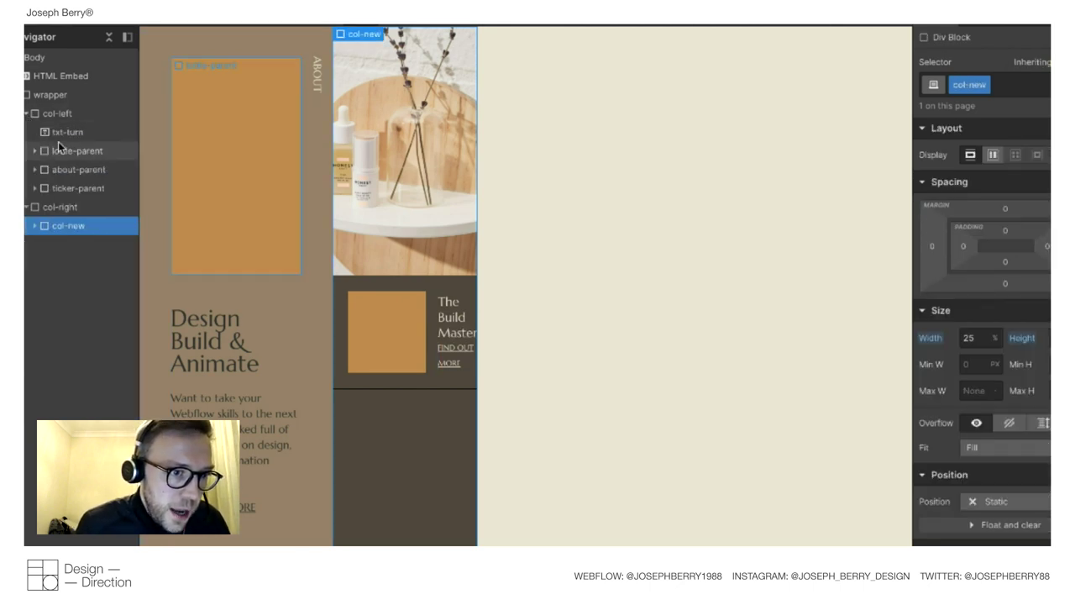
pyautogui.moveTo(60, 229); pyautogui.dragTo(67, 132)
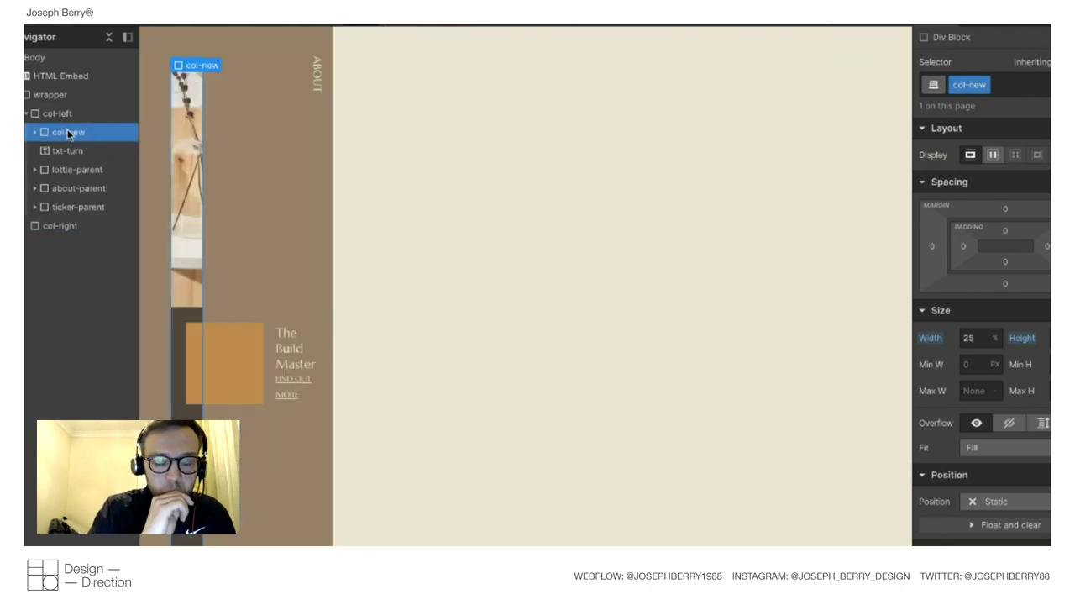
# Give col-new an absolute position anchored top-left and set its width to 100%.
pyautogui.click(1008, 500)
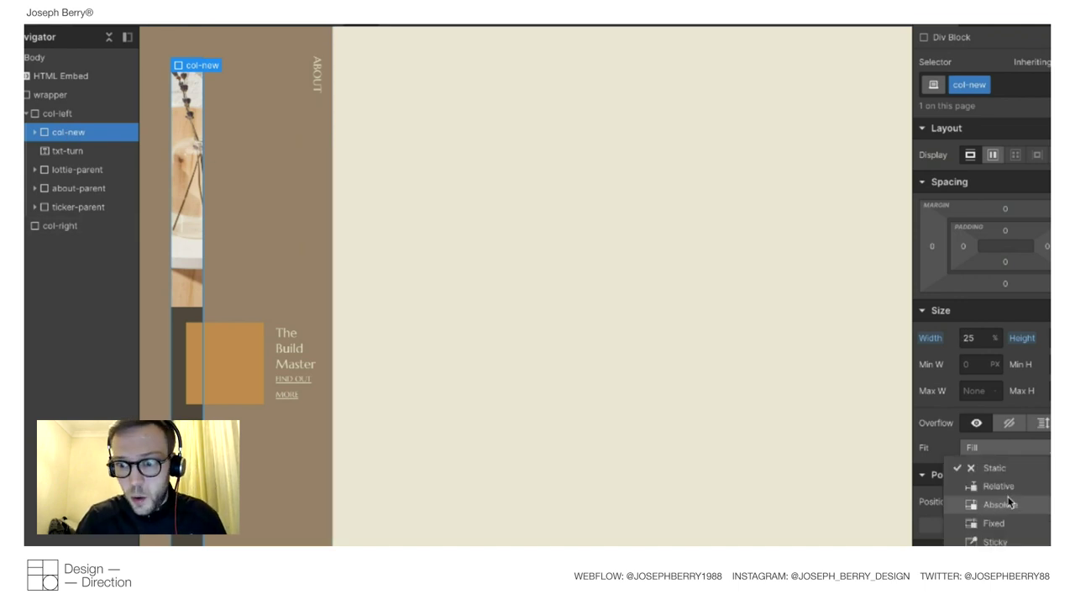
pyautogui.click(1009, 503)
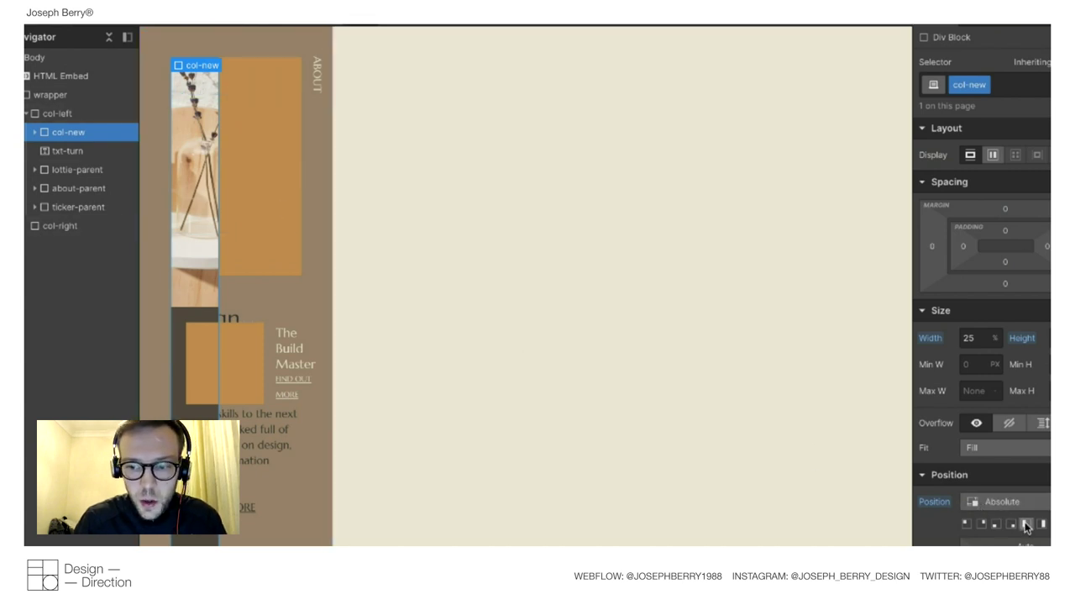
pyautogui.click(966, 522)
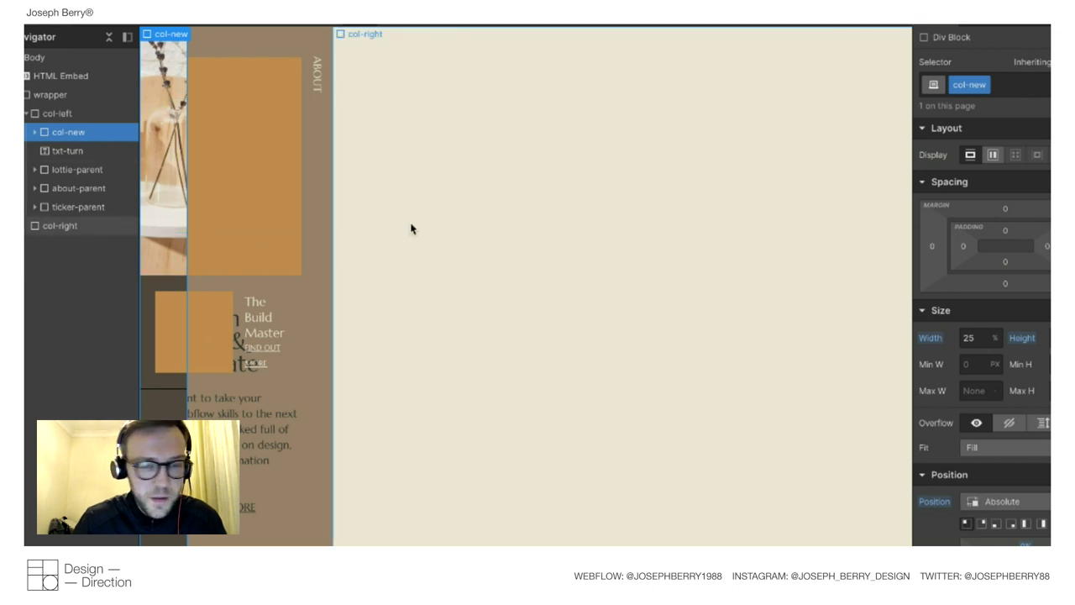
pyautogui.click(972, 337)
pyautogui.write('100')
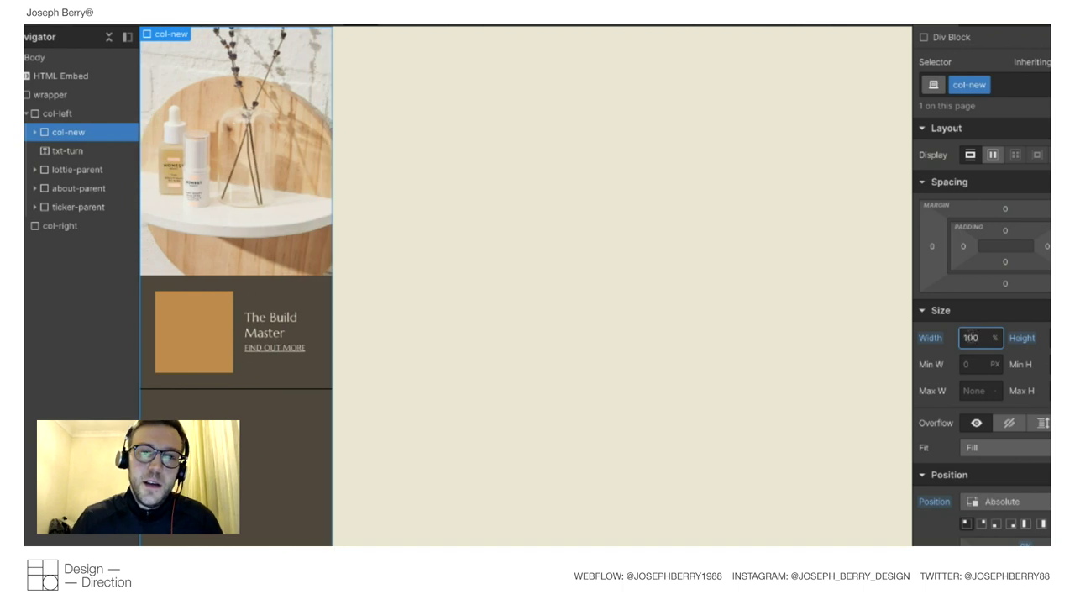
# Set the z-index of col-new to 2 and preview how it overlays the About column.
pyautogui.hotkey('ctrl', 'shift', 'p')
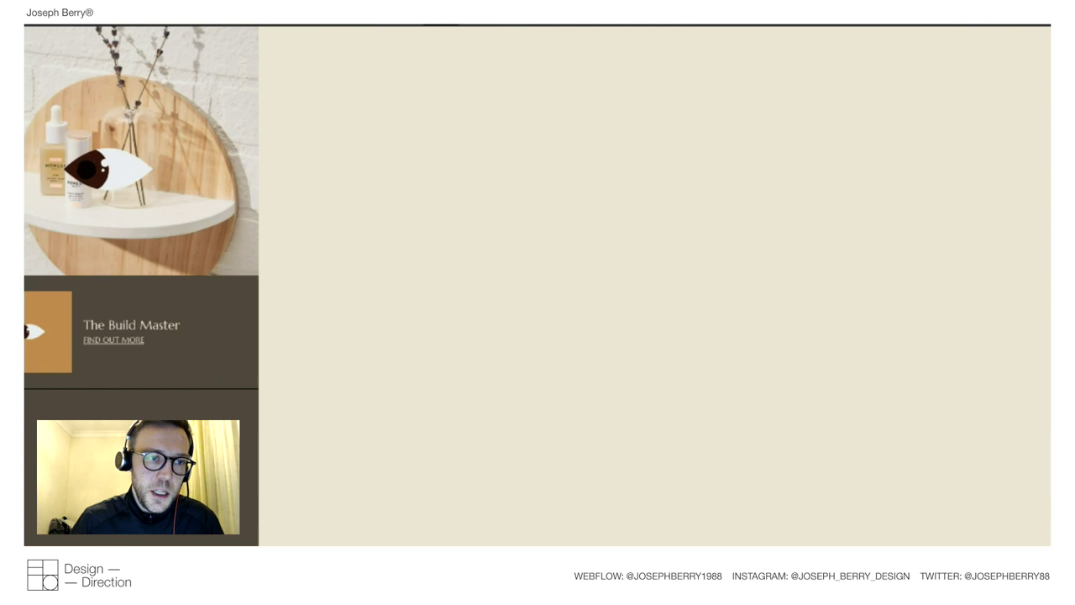
pyautogui.hotkey('ctrl', 'shift', 'p')
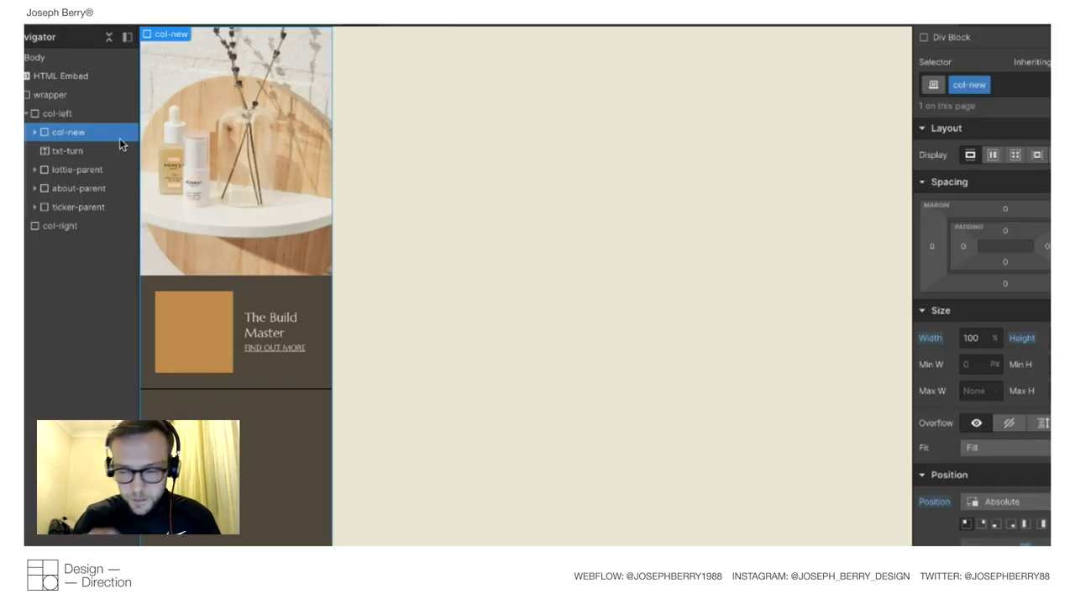
pyautogui.scroll(-1, 1003, 502)
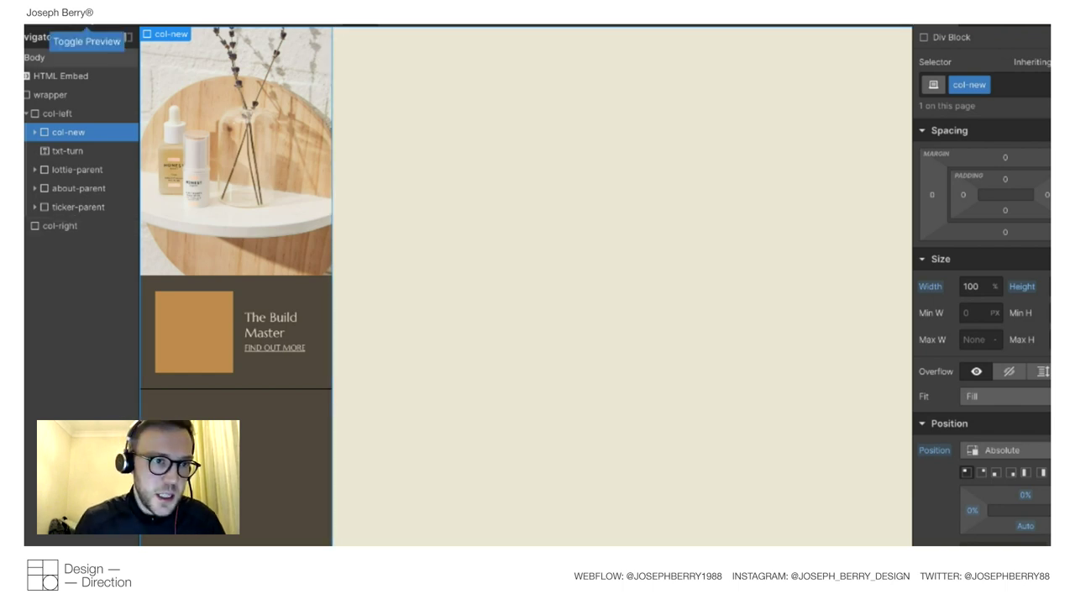
pyautogui.click(88, 25)
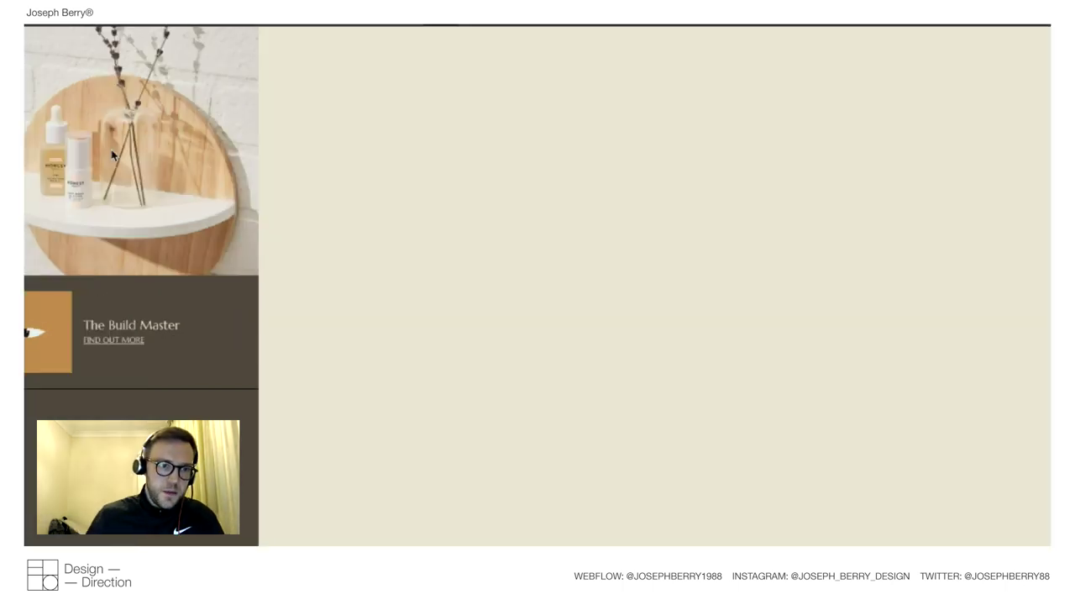
pyautogui.hotkey('ctrl', 'shift', 'p')
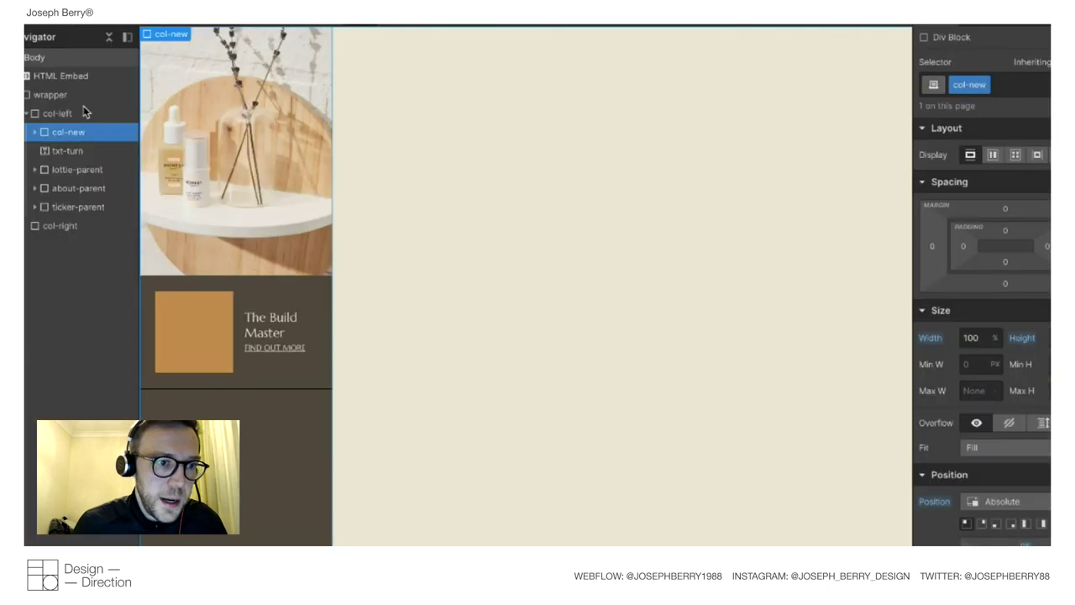
# Place a copy of the txt-turn label inside col-new, below new-parent.
pyautogui.click(67, 154)
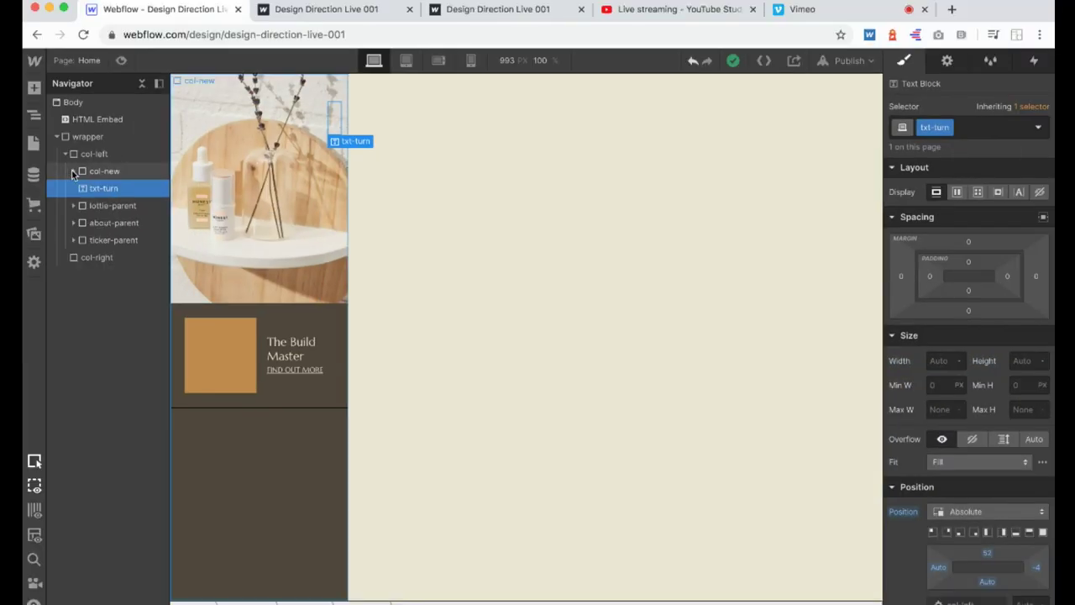
pyautogui.click(34, 132)
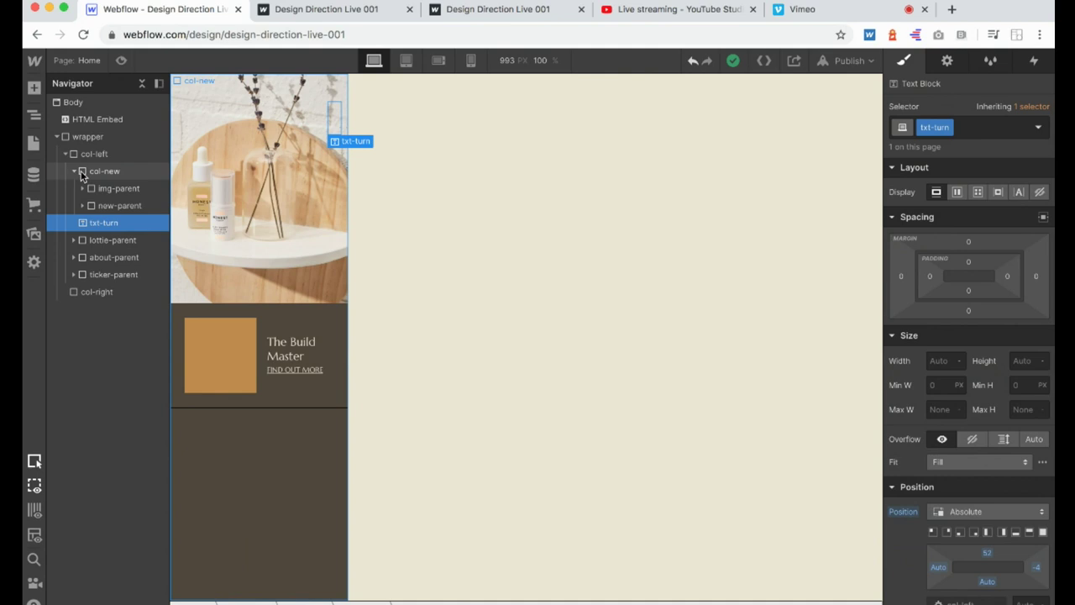
pyautogui.click(48, 133)
pyautogui.moveTo(103, 223); pyautogui.dragTo(337, 113)
# Change the text of the copied txt-turn label to NEWS.
pyautogui.doubleClick(337, 113)
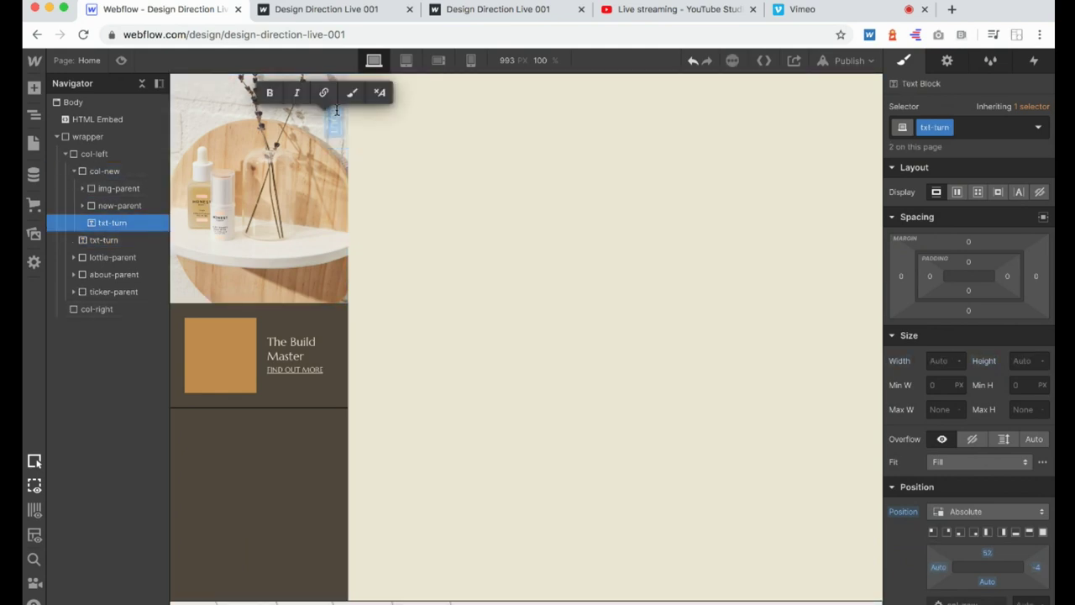
pyautogui.press('Escape')
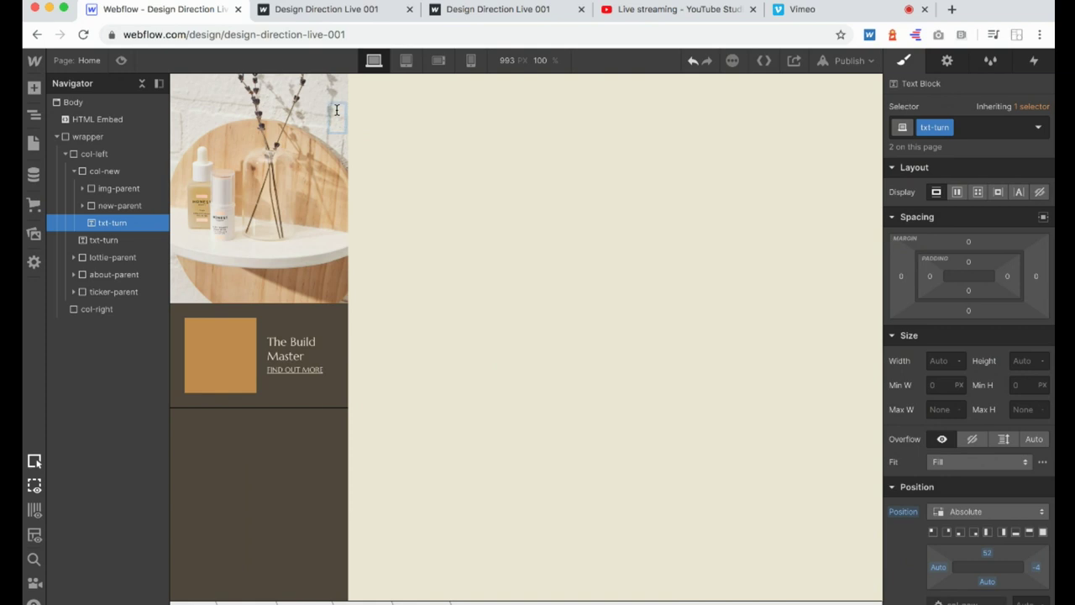
pyautogui.click(391, 160)
pyautogui.click(339, 115)
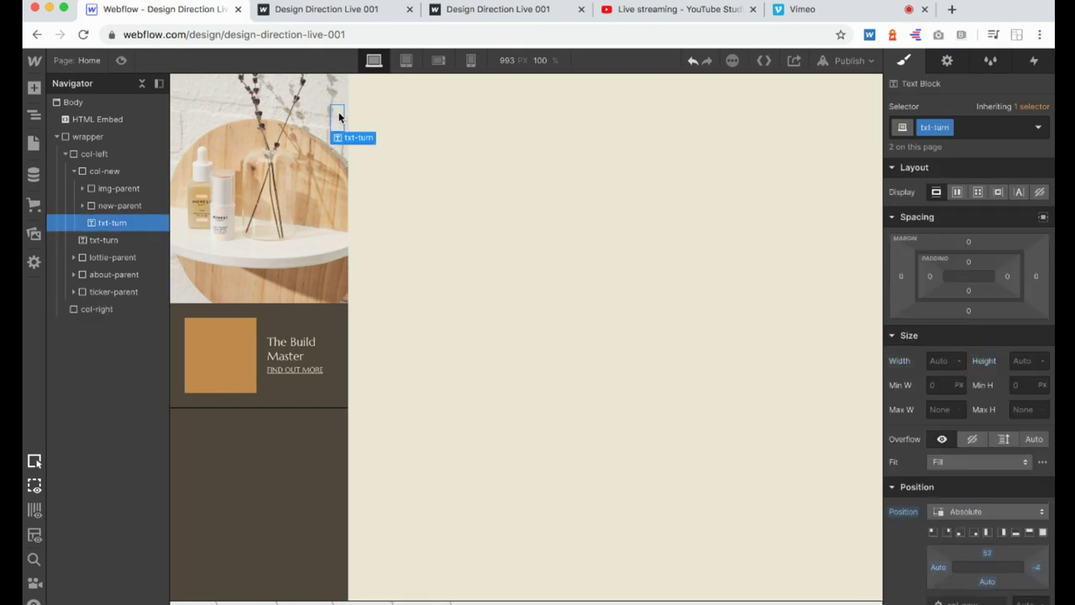
pyautogui.press('super+z')
pyautogui.click(441, 211)
pyautogui.press('super+shift+z')
# Add the combo class brown to the NEWS label and set its text colour to Dim Grey.
pyautogui.click(966, 128)
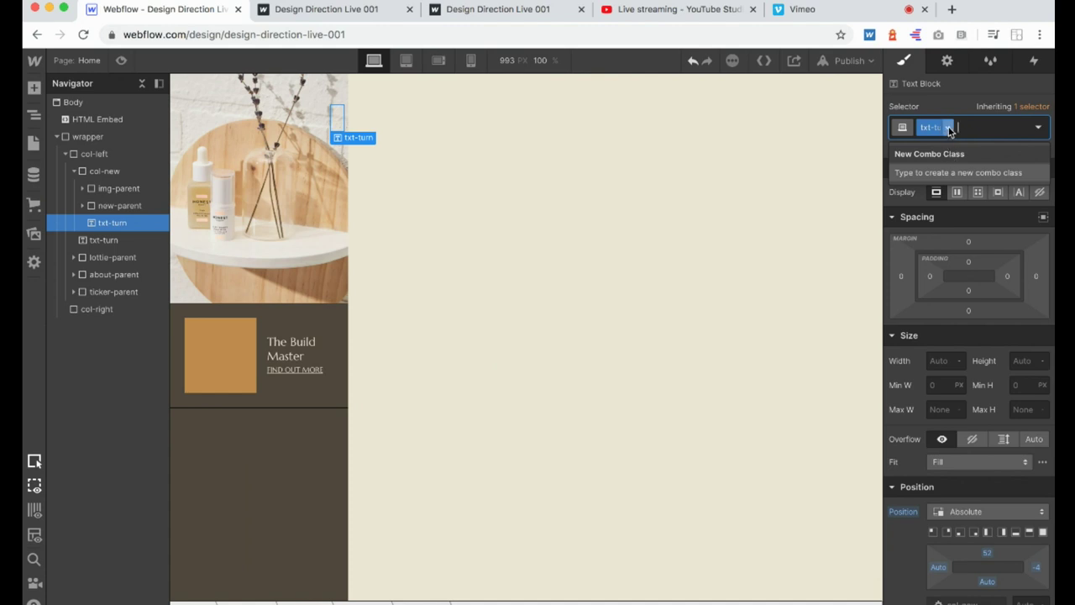
pyautogui.write('brown')
pyautogui.press('Return')
pyautogui.scroll(-8, 979, 116)
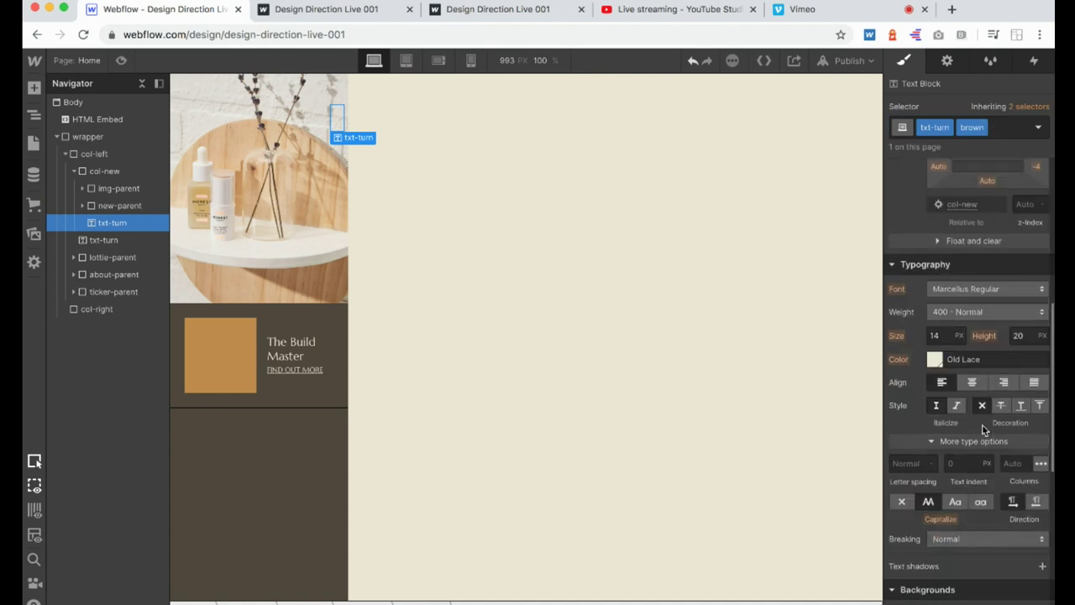
pyautogui.click(934, 353)
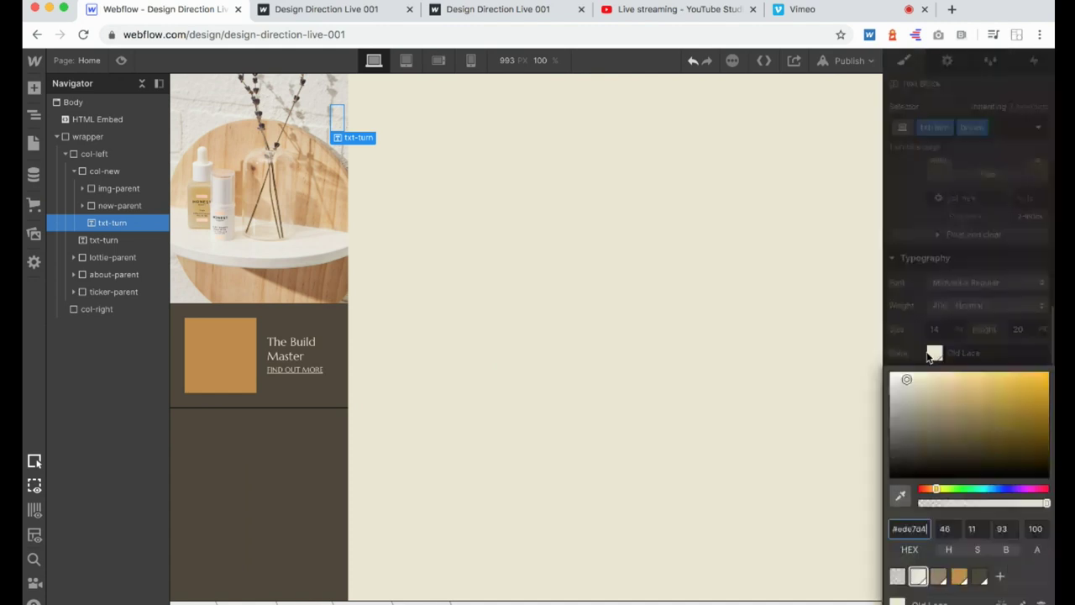
pyautogui.click(980, 577)
pyautogui.click(121, 60)
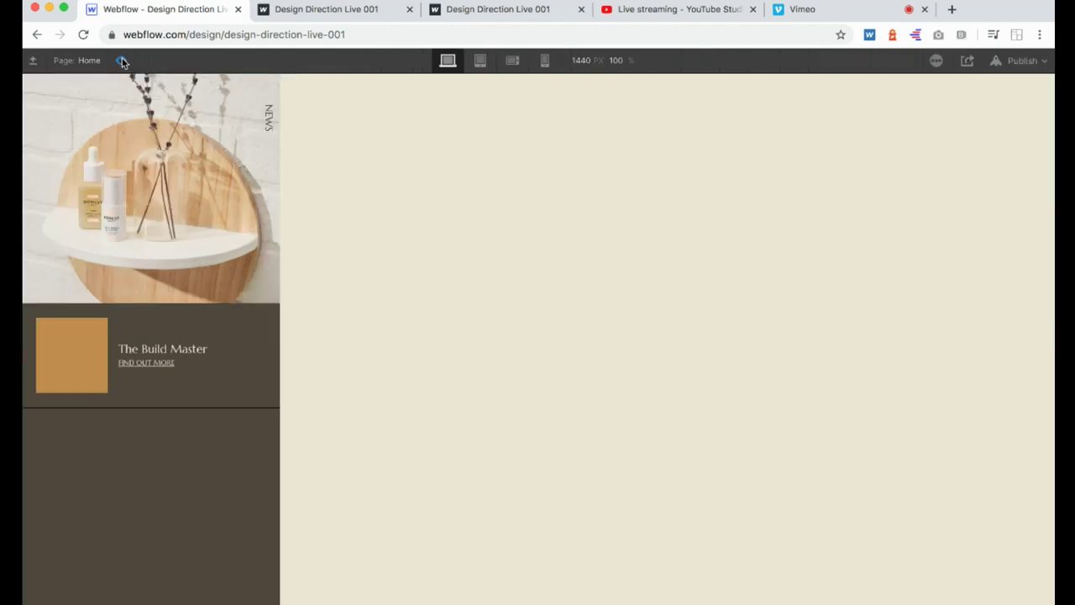
pyautogui.click(122, 58)
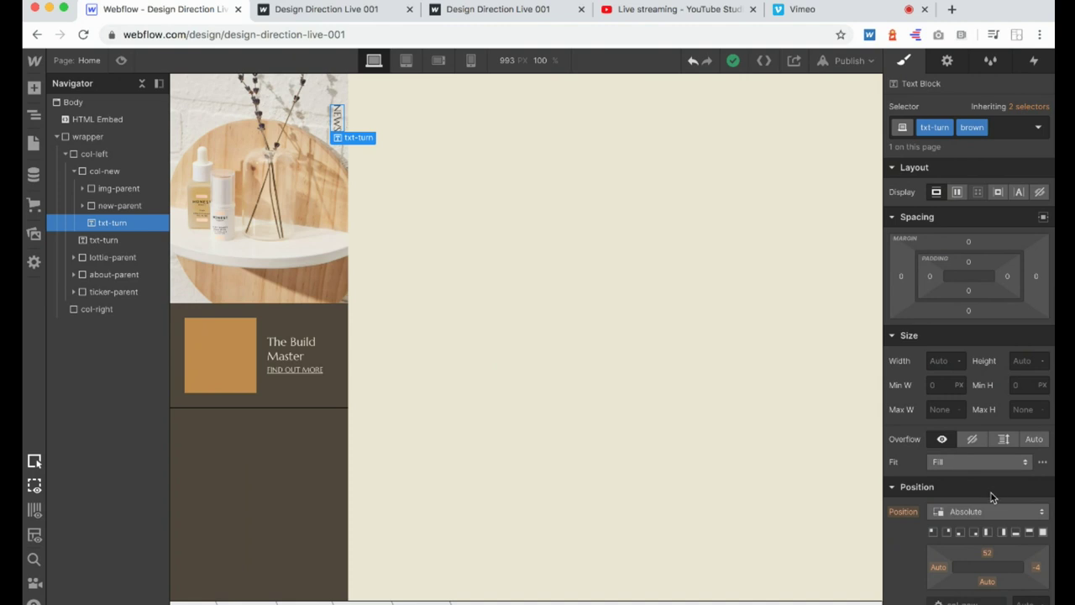
# Set the NEWS label's right offset to 0 and lower col-new's opacity to 50% for comparing against the About label.
pyautogui.click(1037, 568)
pyautogui.write('0')
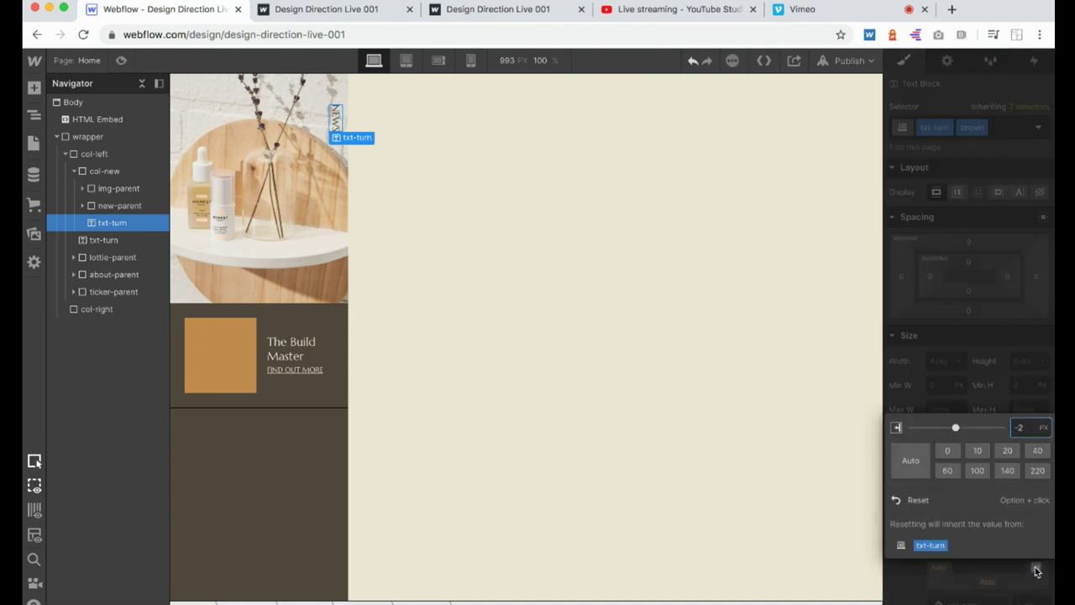
pyautogui.click(102, 169)
pyautogui.scroll(-15, 984, 413)
pyautogui.scroll(-5, 984, 413)
pyautogui.click(1020, 444)
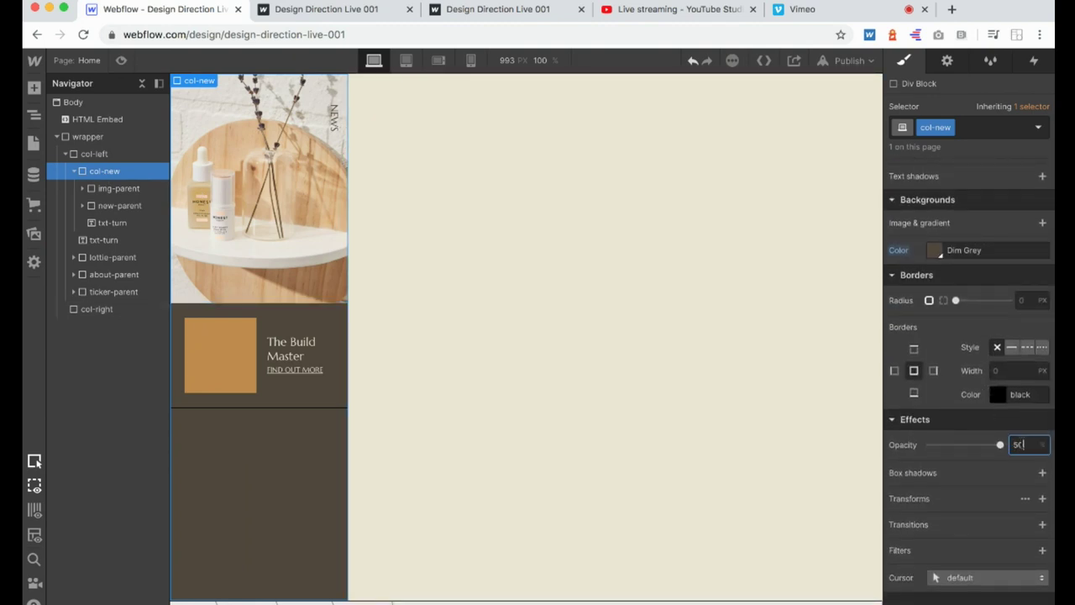
pyautogui.write('50')
pyautogui.press('Return')
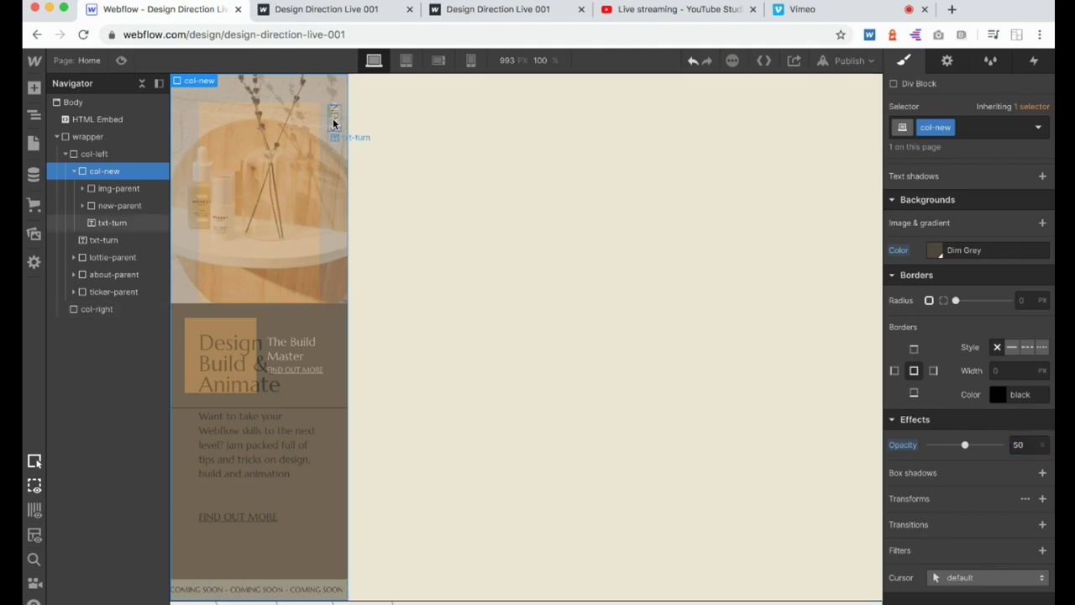
# Set the NEWS label's top offset to 48 px, keeping its right offset at 0.
pyautogui.click(333, 123)
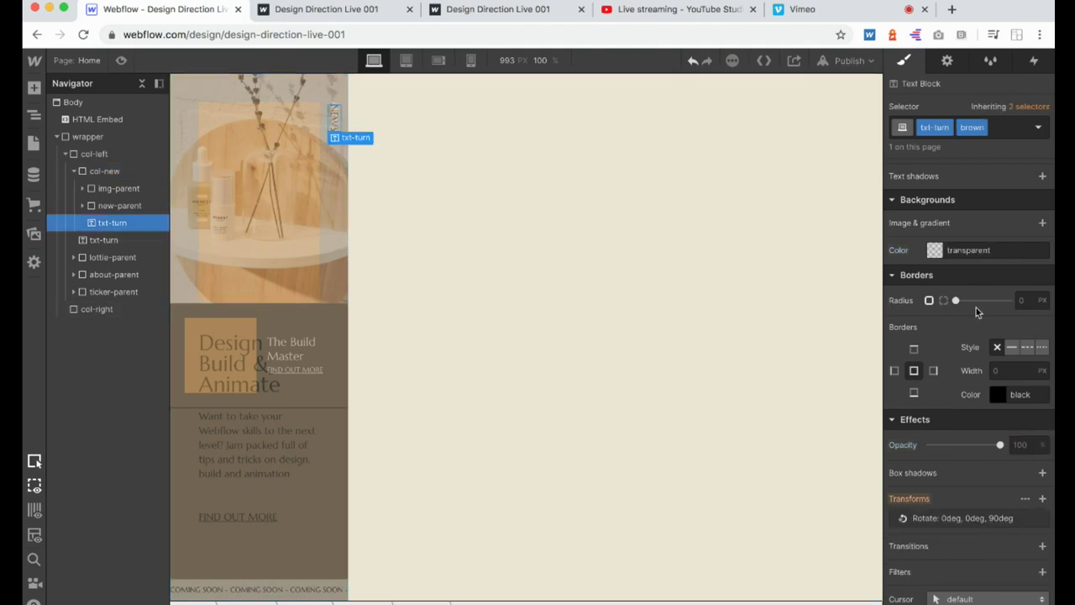
pyautogui.scroll(10, 977, 311)
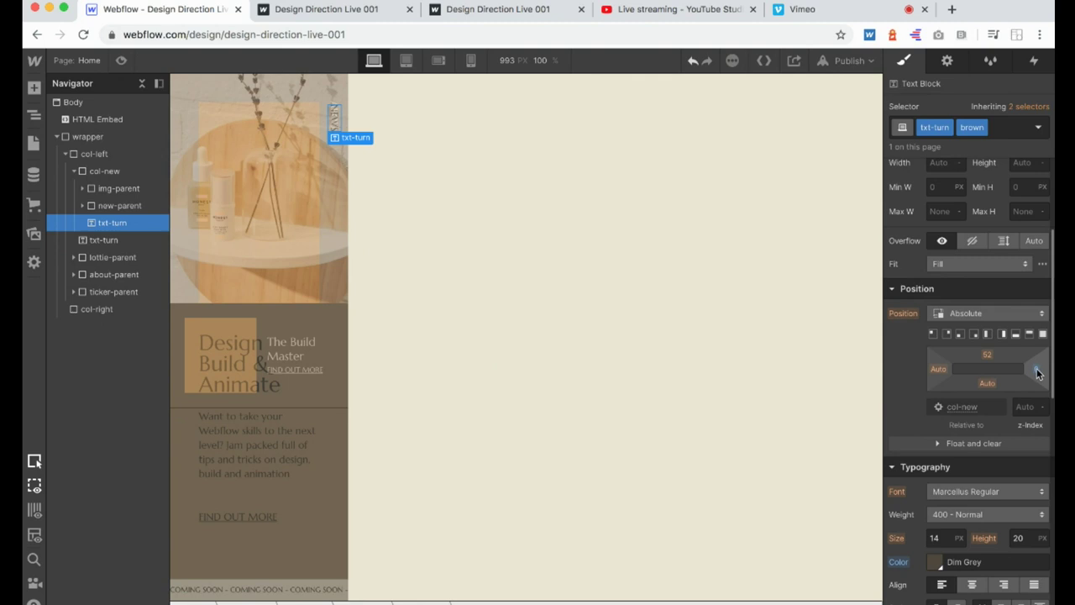
pyautogui.click(1038, 373)
pyautogui.write('-')
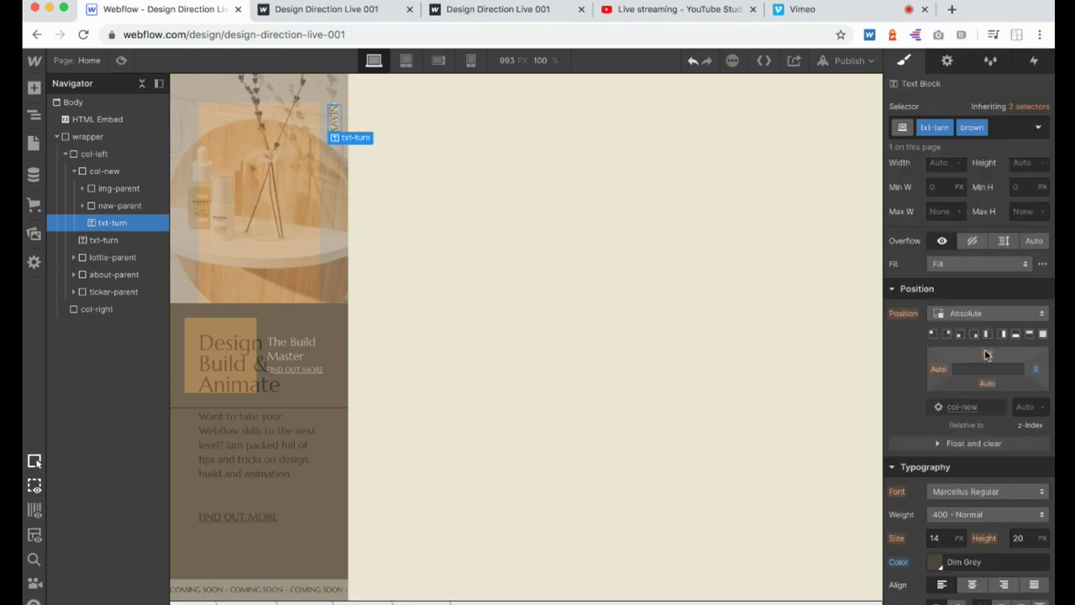
pyautogui.click(986, 353)
pyautogui.write('48')
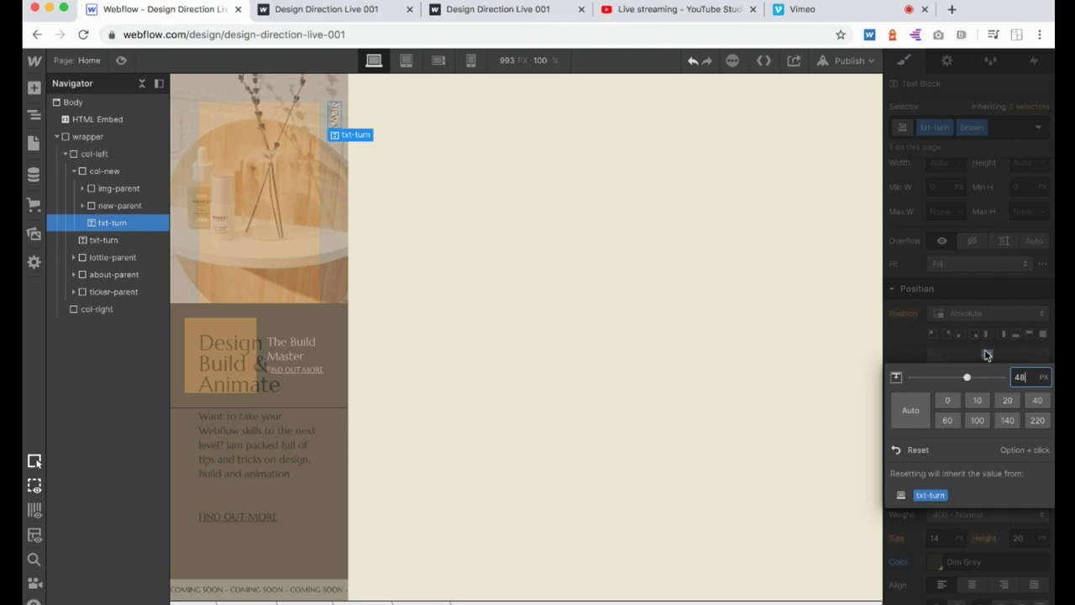
# Reset the opacity of col-new to its default.
pyautogui.click(102, 186)
pyautogui.click(92, 172)
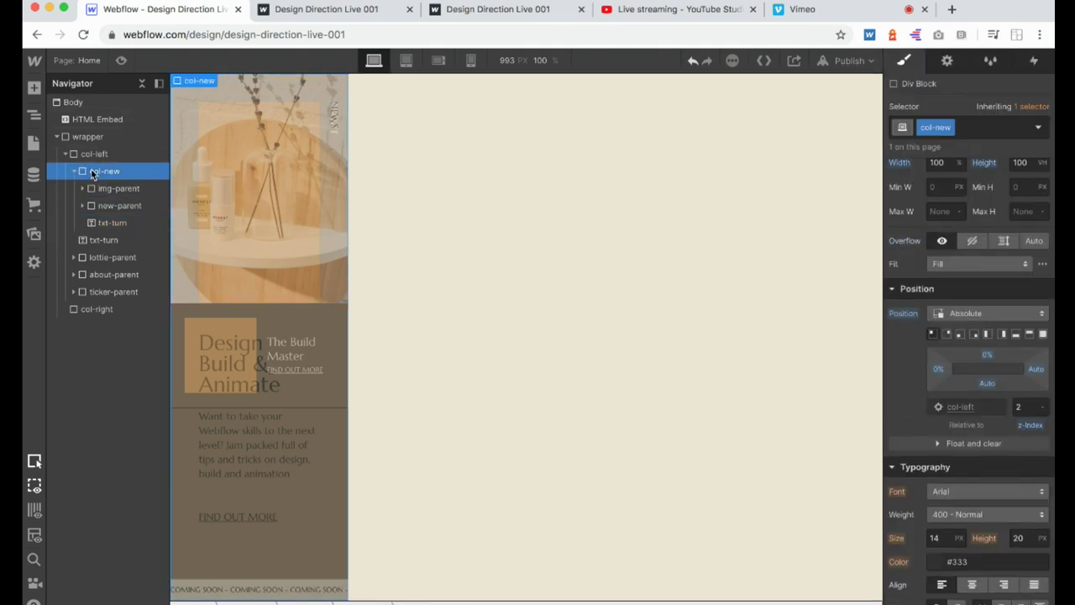
pyautogui.scroll(-10, 1039, 545)
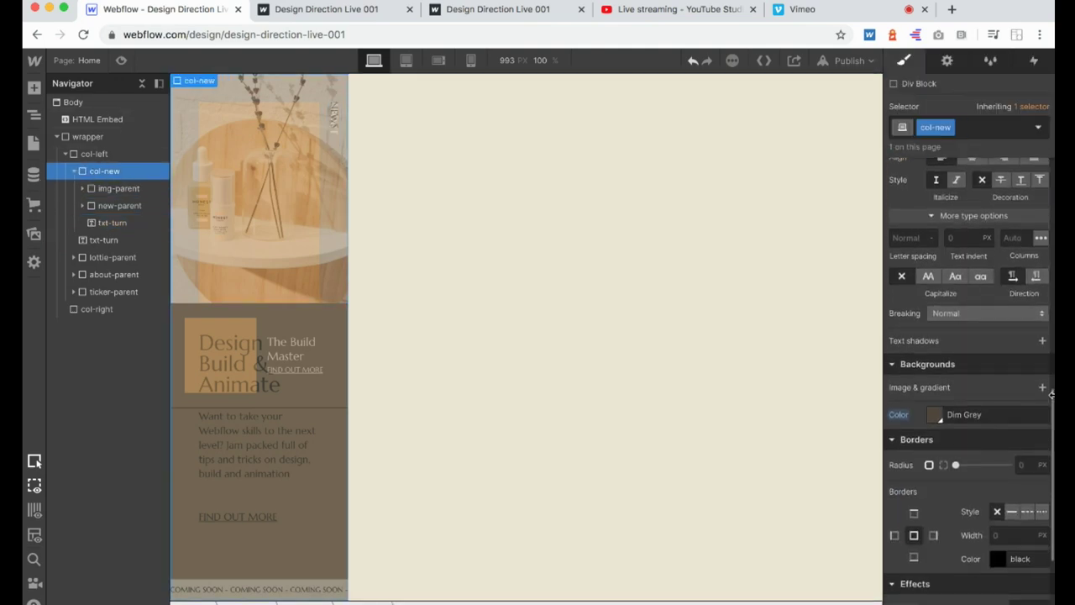
pyautogui.scroll(-3, 1039, 545)
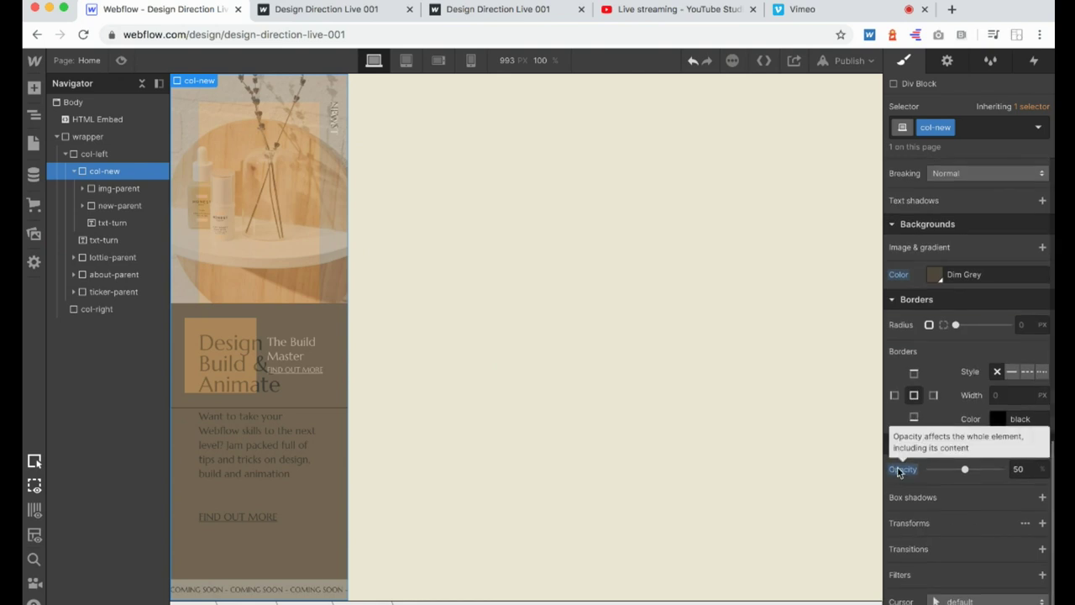
pyautogui.click(897, 470)
pyautogui.click(907, 483)
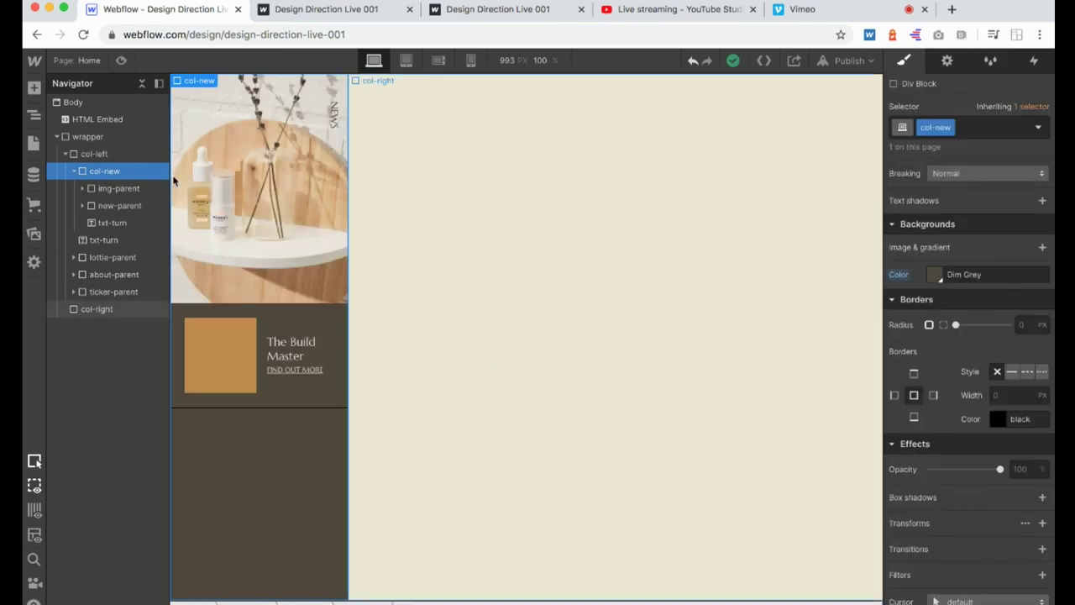
# Duplicate the new-parent news item within col-new and preview the page.
pyautogui.click(262, 313)
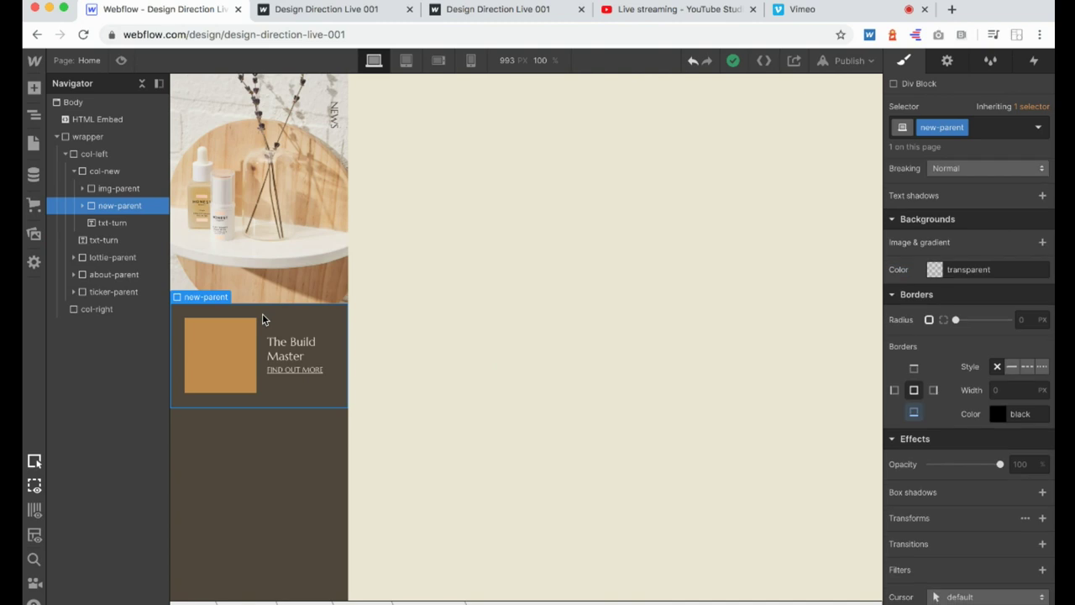
pyautogui.press('super+d')
pyautogui.click(120, 60)
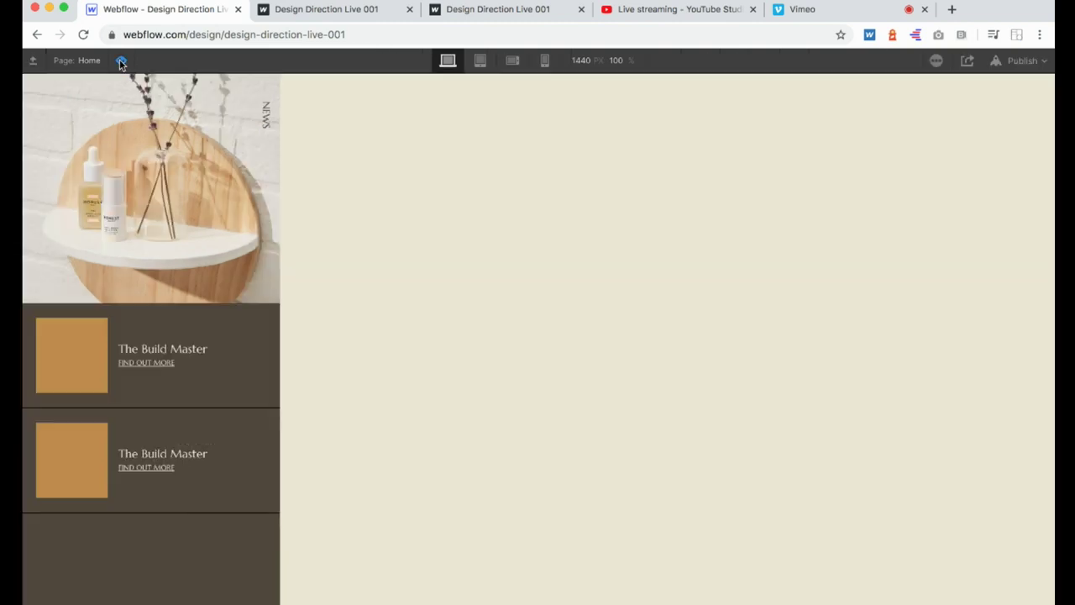
# Set the font size of the news-txt headings to 18 and preview the page.
pyautogui.press('super+shift+p')
pyautogui.click(290, 346)
pyautogui.scroll(-5, 984, 434)
pyautogui.scroll(-2, 984, 435)
pyautogui.click(937, 437)
pyautogui.write('18')
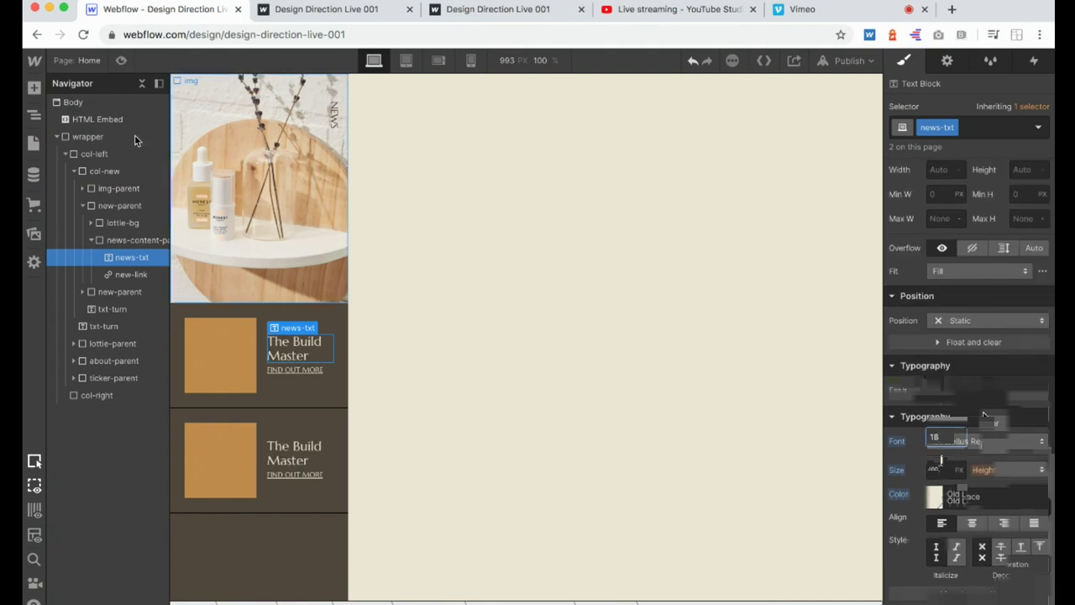
pyautogui.click(121, 61)
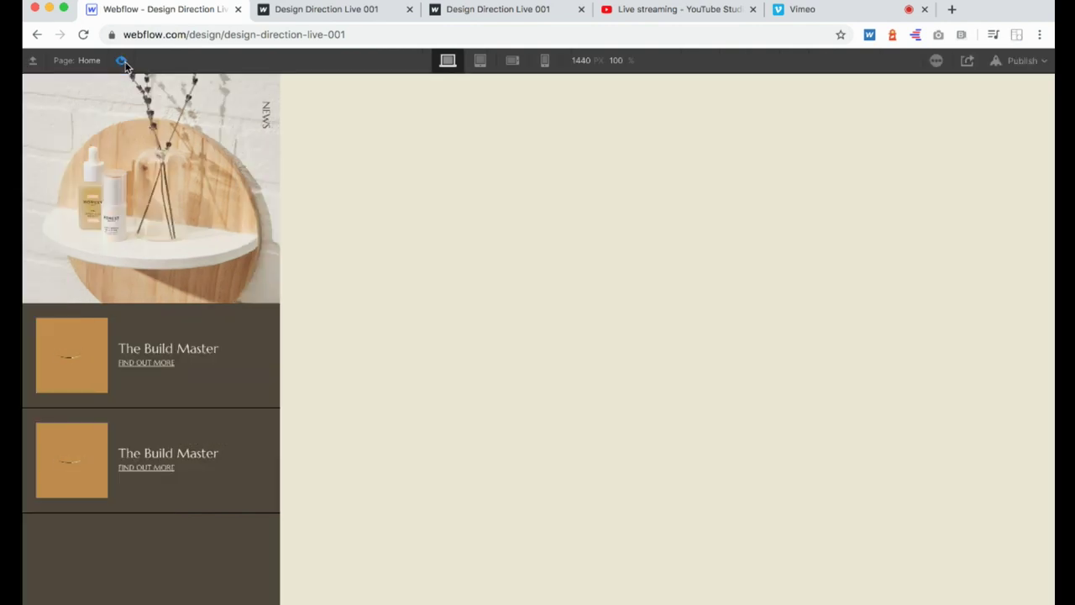
pyautogui.click(122, 60)
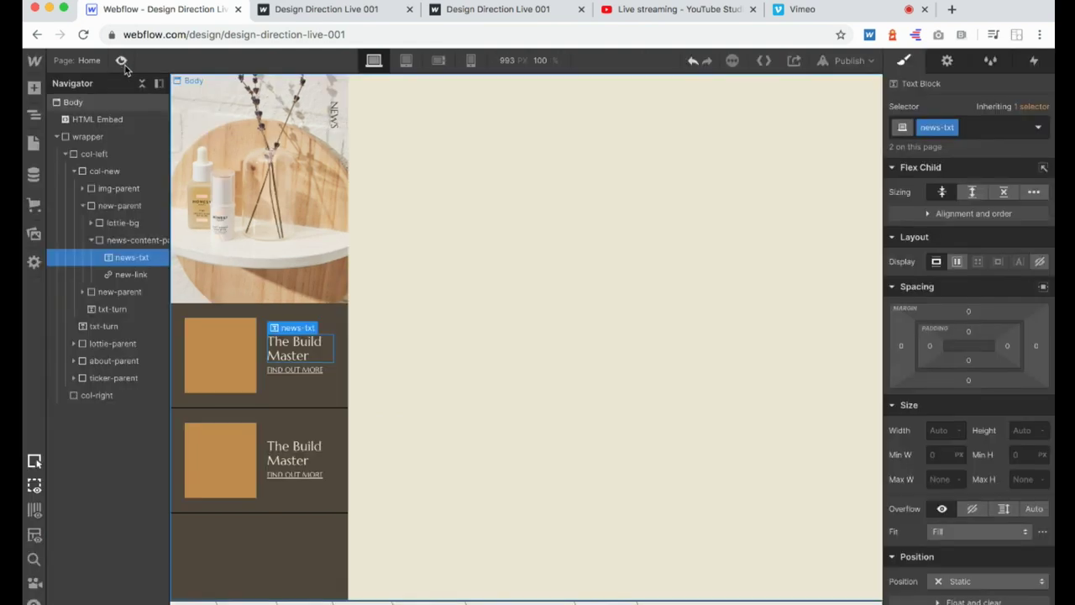
# Set the z-index of the col-new block to 0.
pyautogui.click(82, 206)
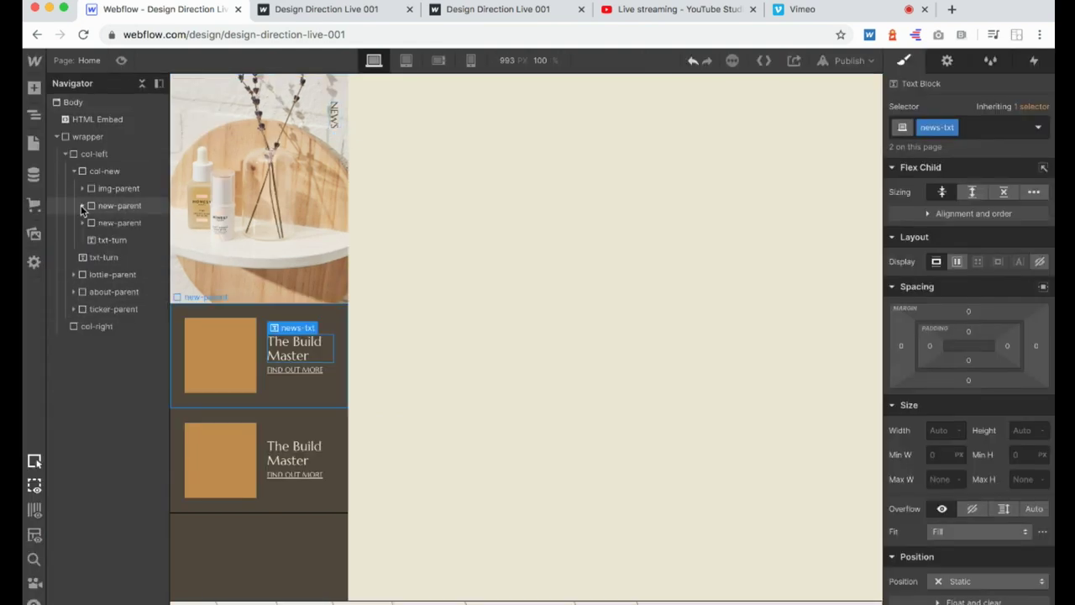
pyautogui.click(73, 172)
pyautogui.click(81, 174)
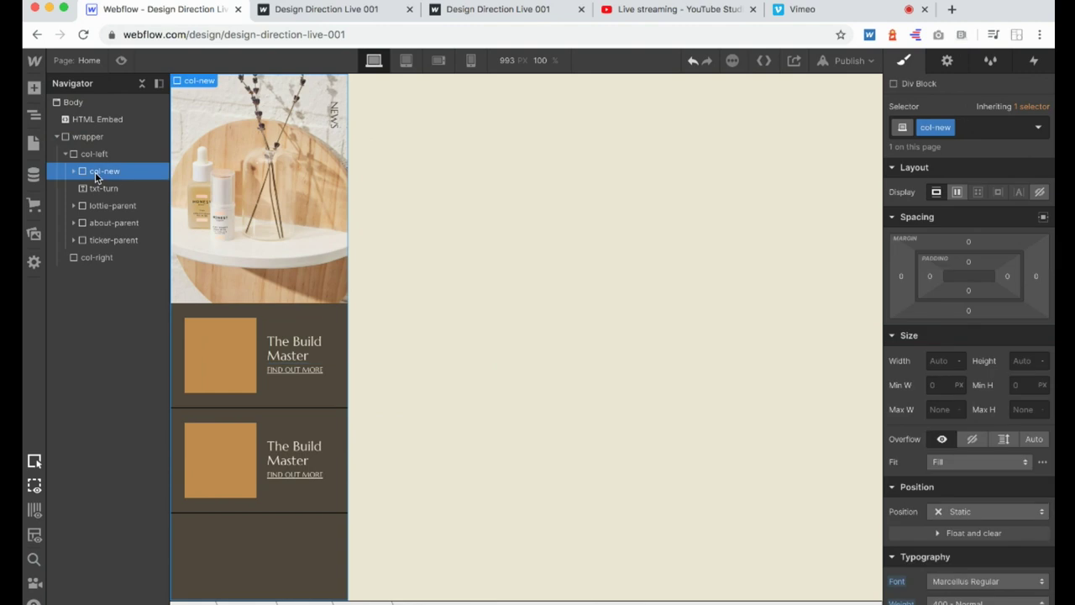
pyautogui.scroll(-4, 997, 382)
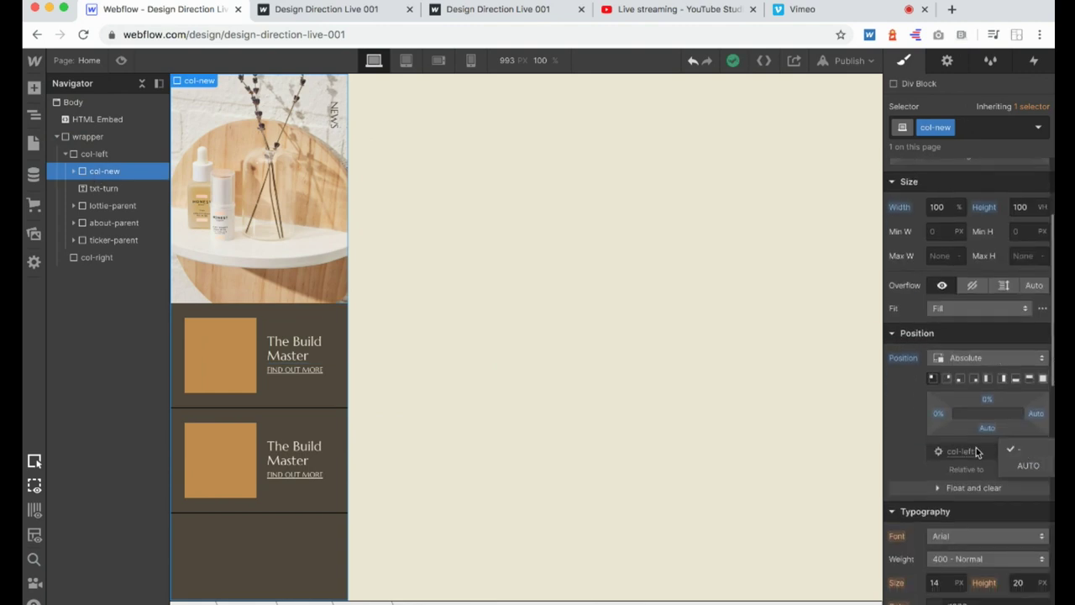
pyautogui.press('BackSpace')
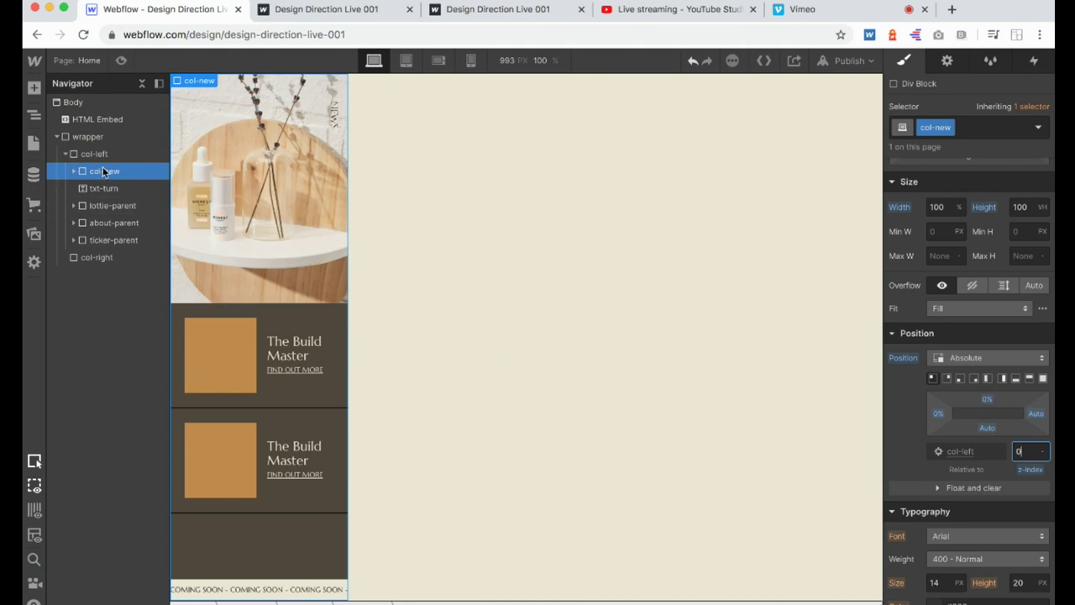
# Move col-new out of col-left so it sits directly inside wrapper, above col-left.
pyautogui.moveTo(104, 171); pyautogui.dragTo(99, 152)
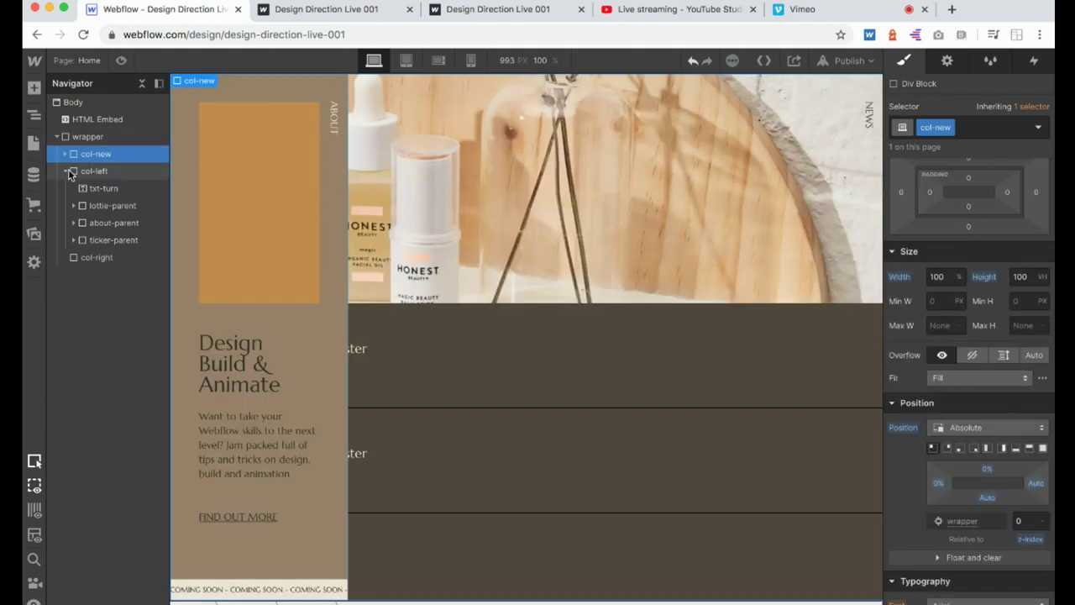
pyautogui.click(71, 174)
pyautogui.click(66, 170)
pyautogui.click(96, 154)
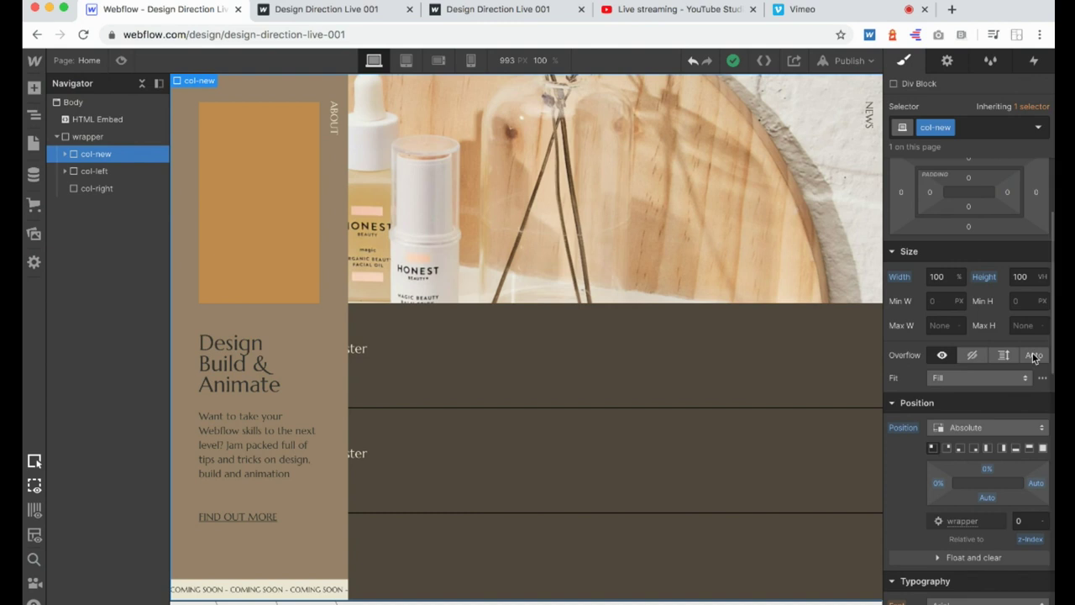
# Set the width of col-new to 25% and preview the page.
pyautogui.click(938, 277)
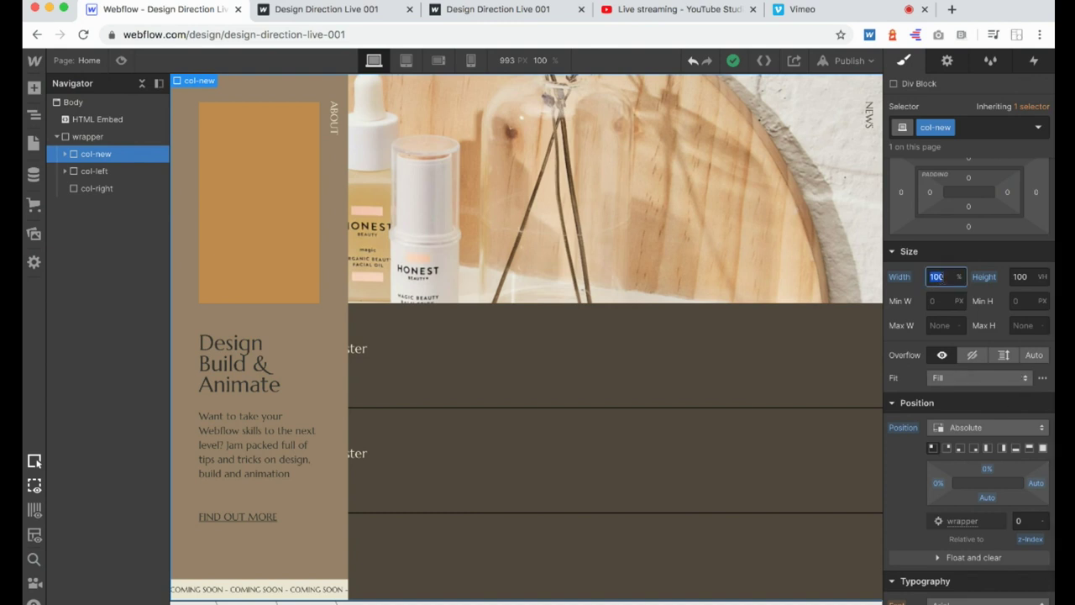
pyautogui.press('Return')
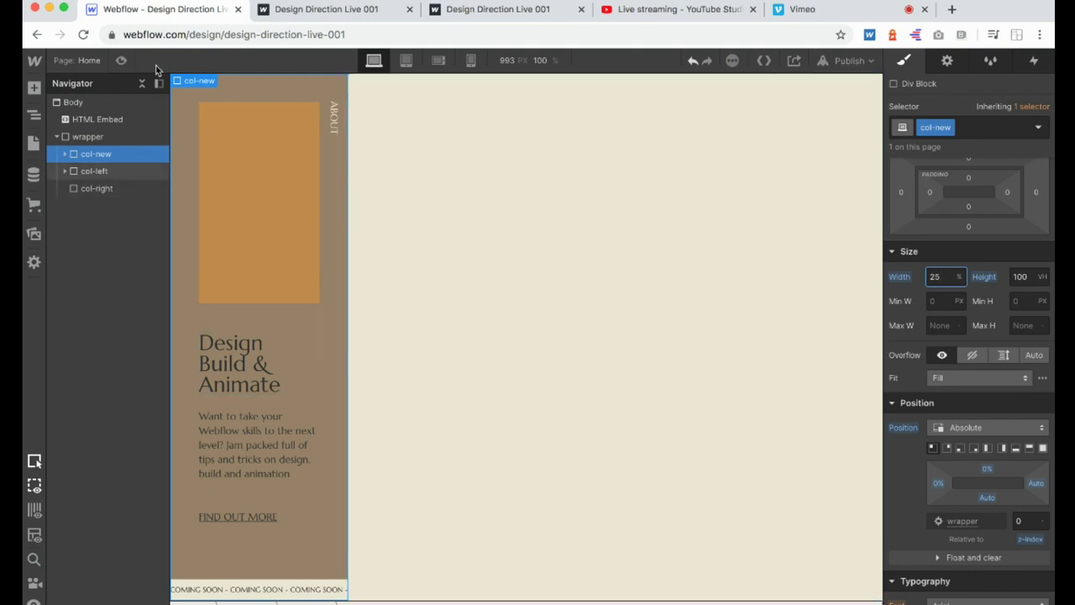
pyautogui.click(119, 59)
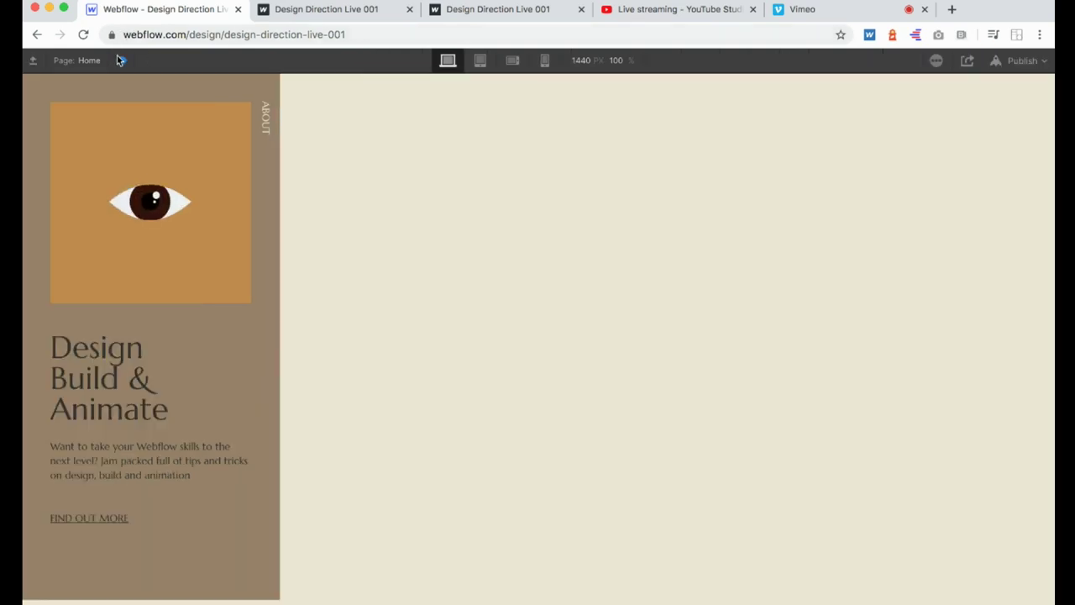
pyautogui.click(118, 59)
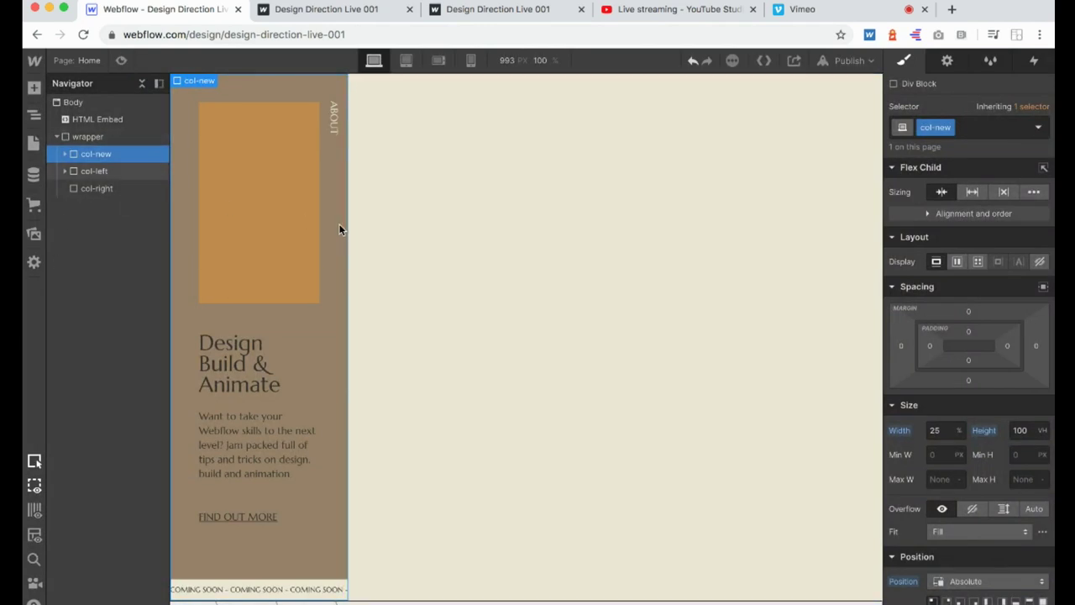
# Give col-new a left margin of 40 px so its edge shows beside the About column.
pyautogui.click(901, 350)
pyautogui.write('30')
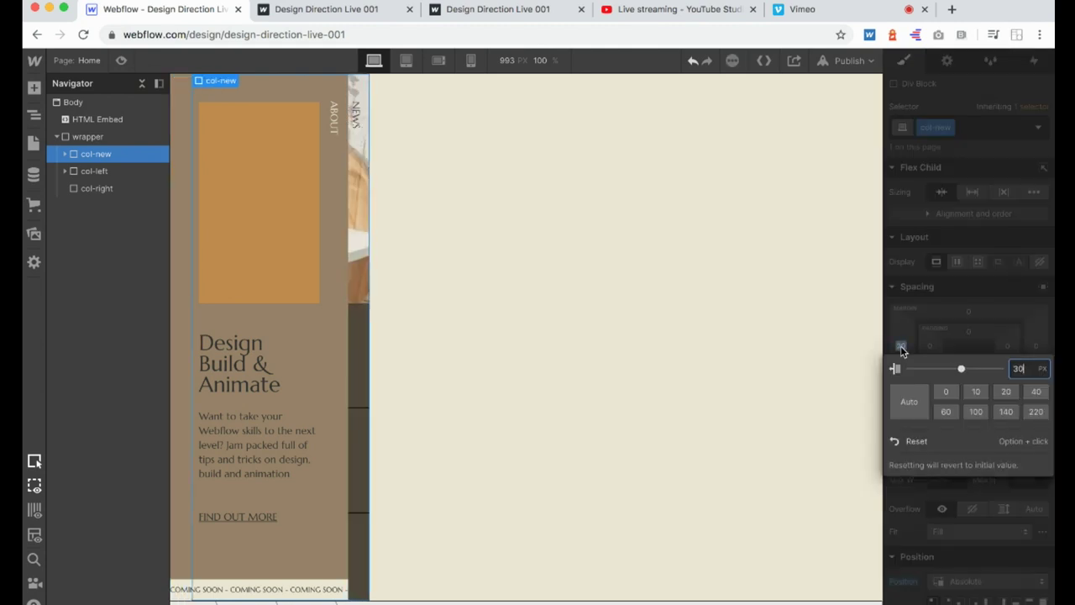
pyautogui.hotkey('shift', 'Up')
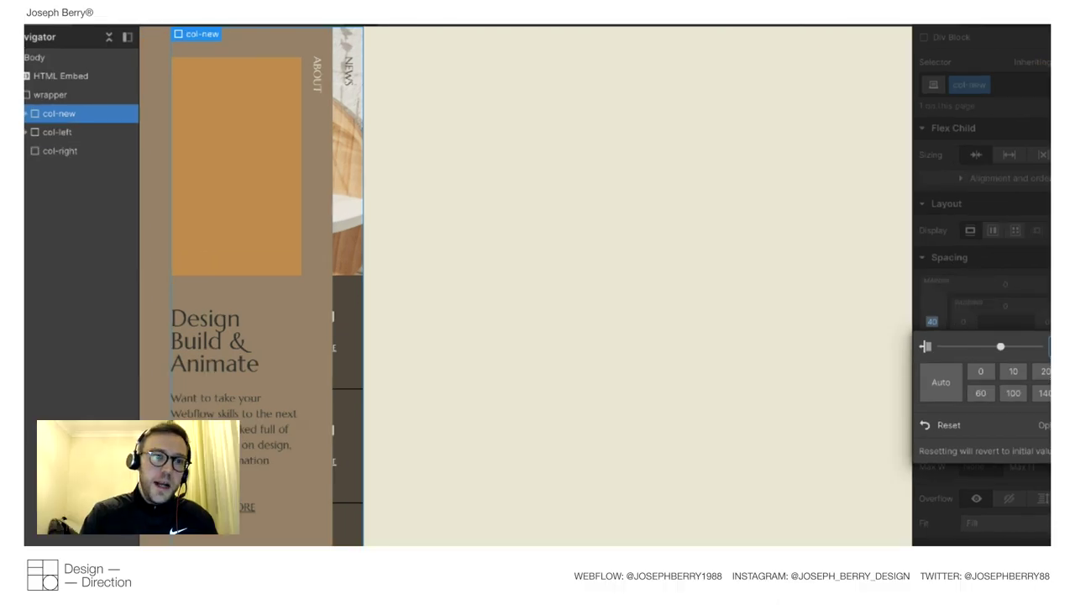
pyautogui.press('super+shift+p')
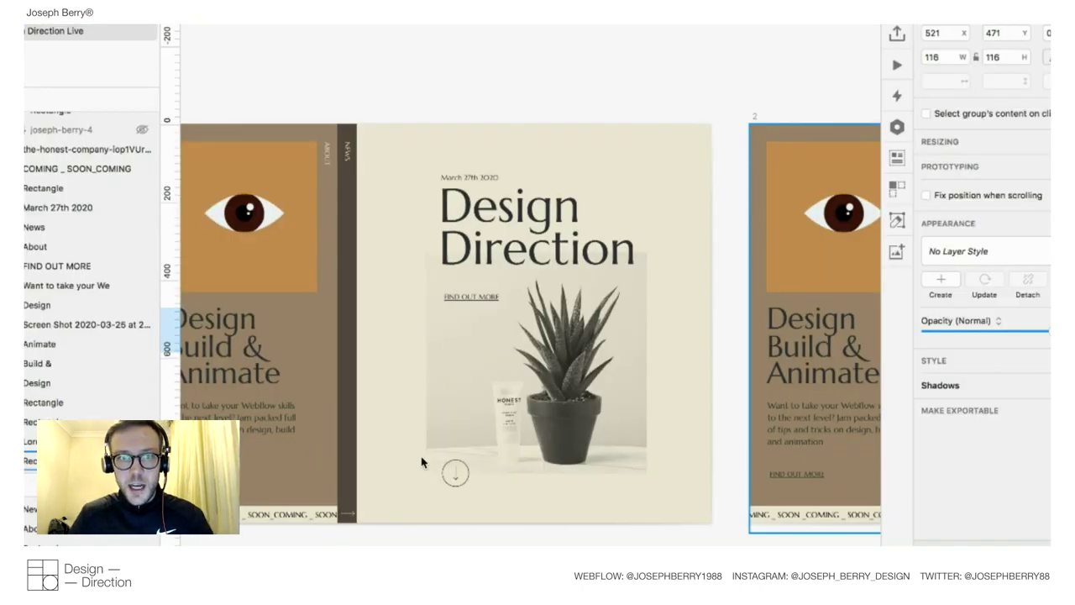
# Examine the News column and the Design Direction hero layout on artboards 1 and 2 of the Sketch mockup.
pyautogui.hscroll(5, 648, 278)
pyautogui.hscroll(6, 647, 273)
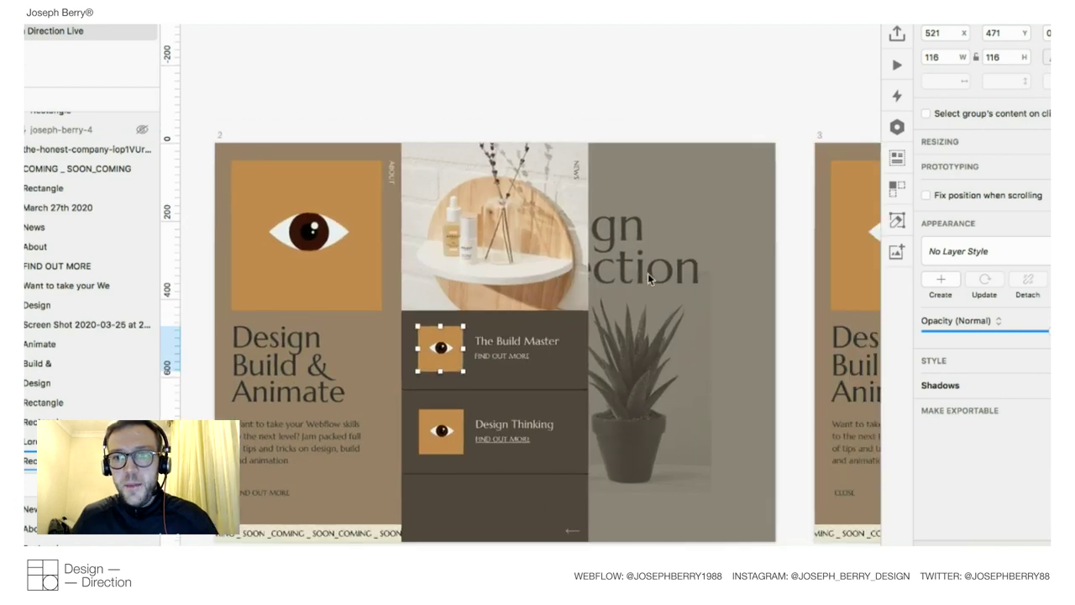
pyautogui.hscroll(-6, 610, 300)
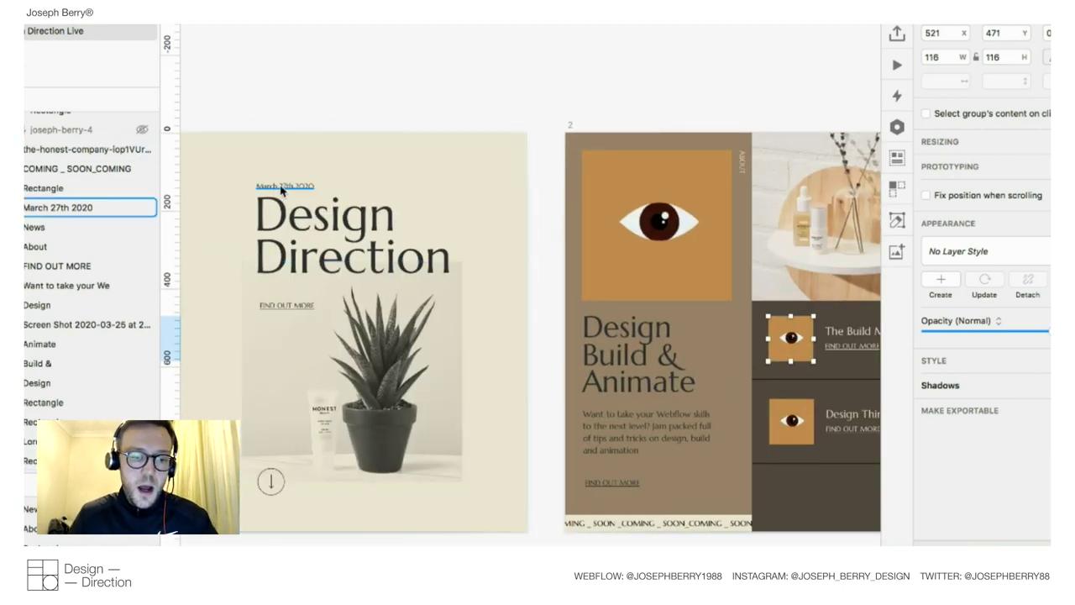
pyautogui.hotkey('ctrl', 'Up')
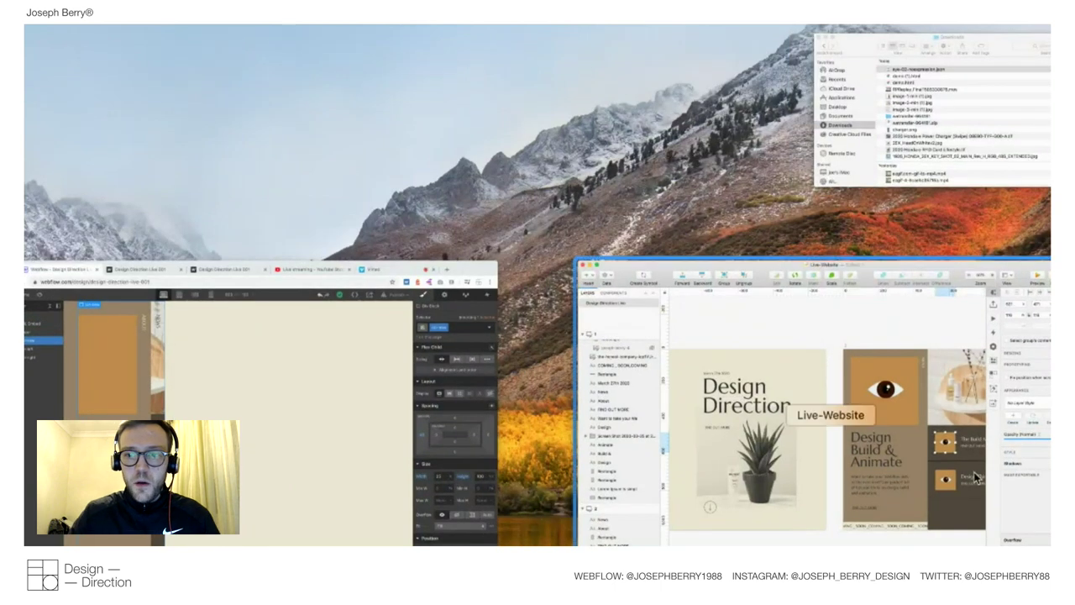
pyautogui.click(912, 445)
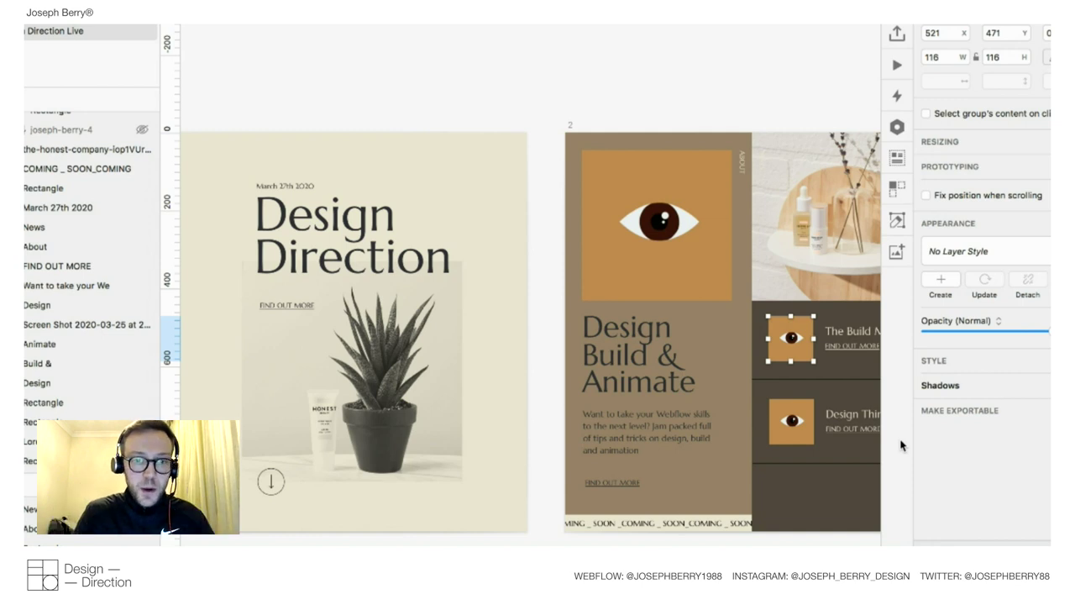
pyautogui.click(482, 428)
pyautogui.hscroll(-5, 420, 403)
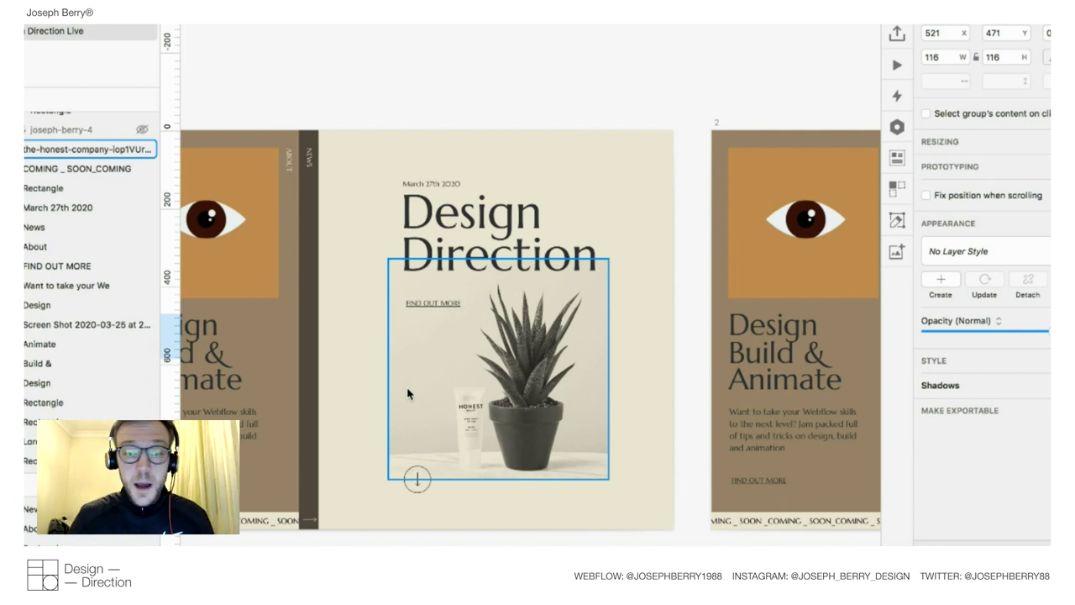
pyautogui.press('Escape')
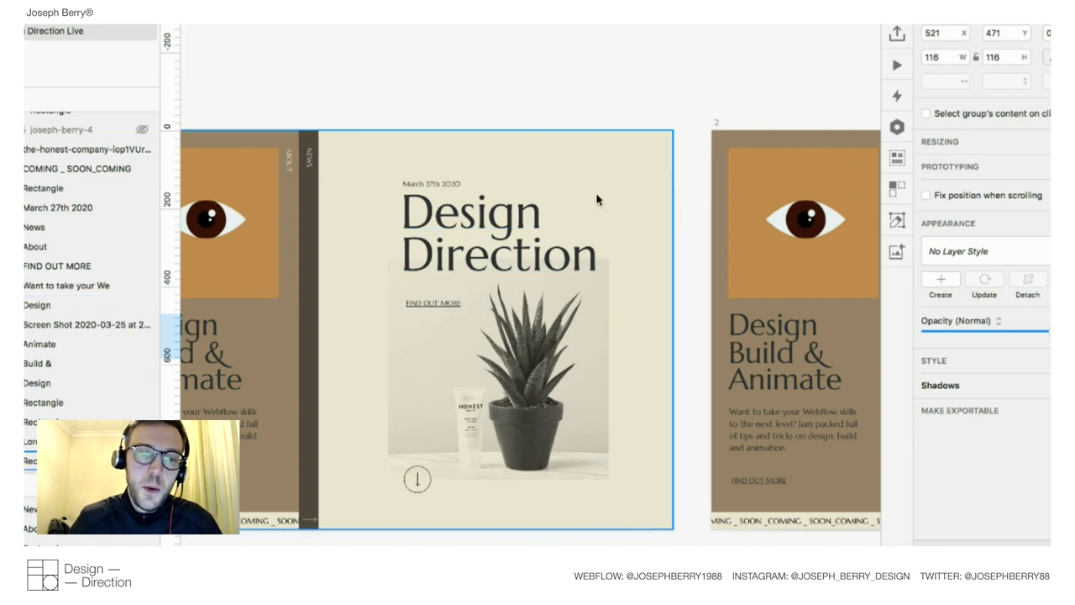
# Nudge the date, Design Direction heading and link up over the plant image on artboard 1, and back down.
pyautogui.click(415, 183)
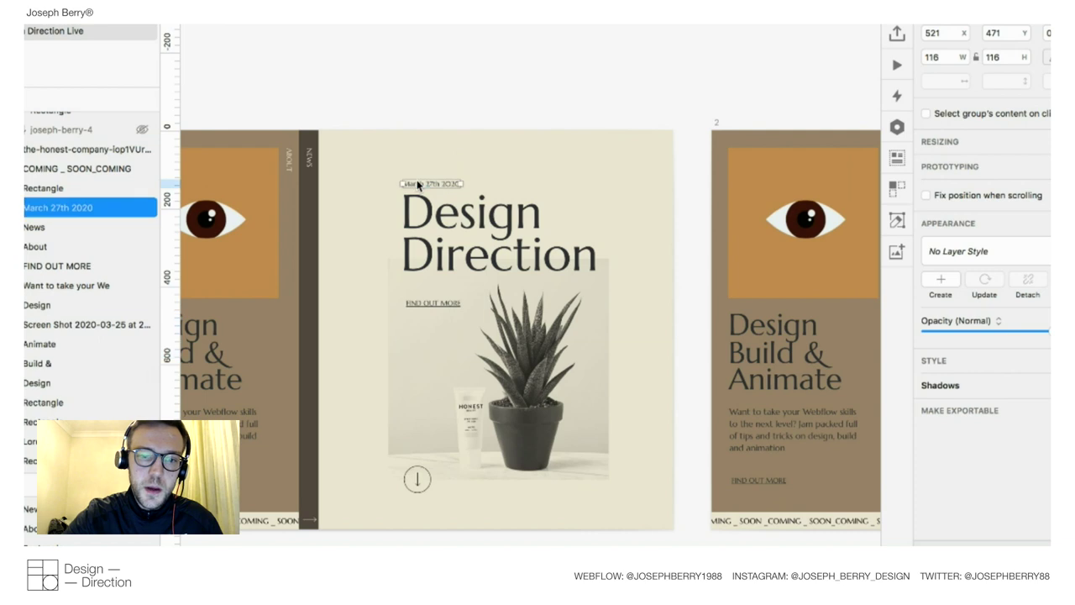
pyautogui.keyDown('shift'); pyautogui.click(445, 244); pyautogui.keyUp('shift')
pyautogui.hotkey('shift', 'Up')
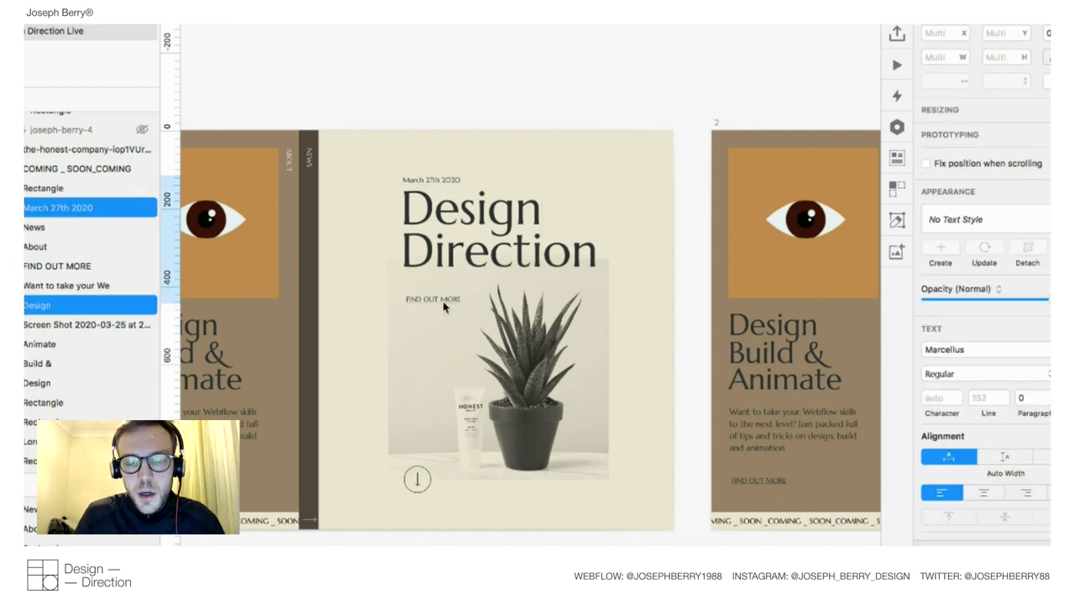
pyautogui.hotkey('shift', 'Down')
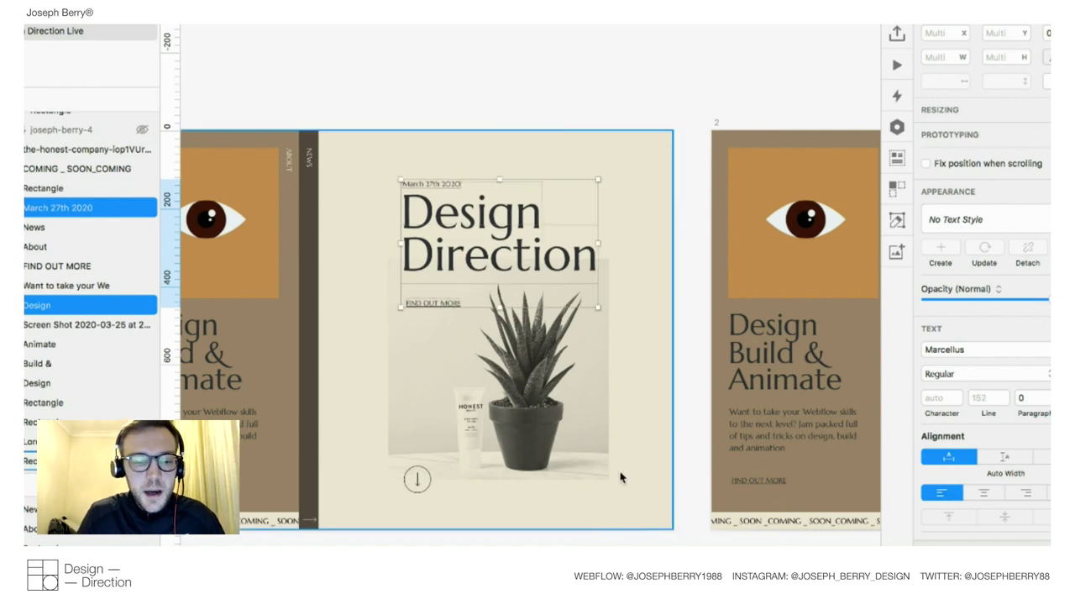
# Switch back to Webflow and add a Div Block inside col-right.
pyautogui.hotkey('ctrl', 'Up')
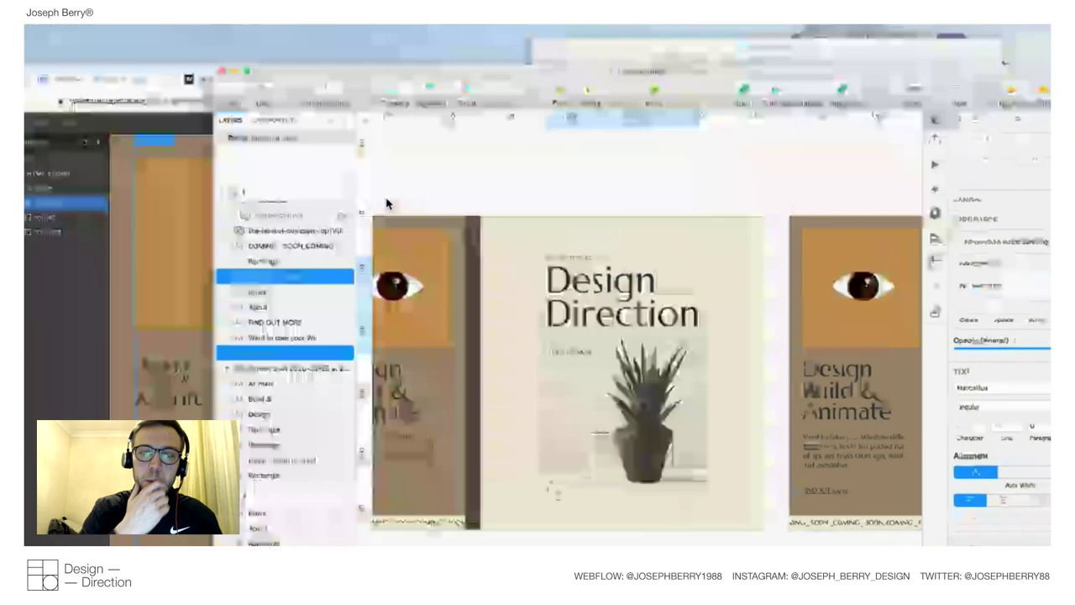
pyautogui.click(336, 403)
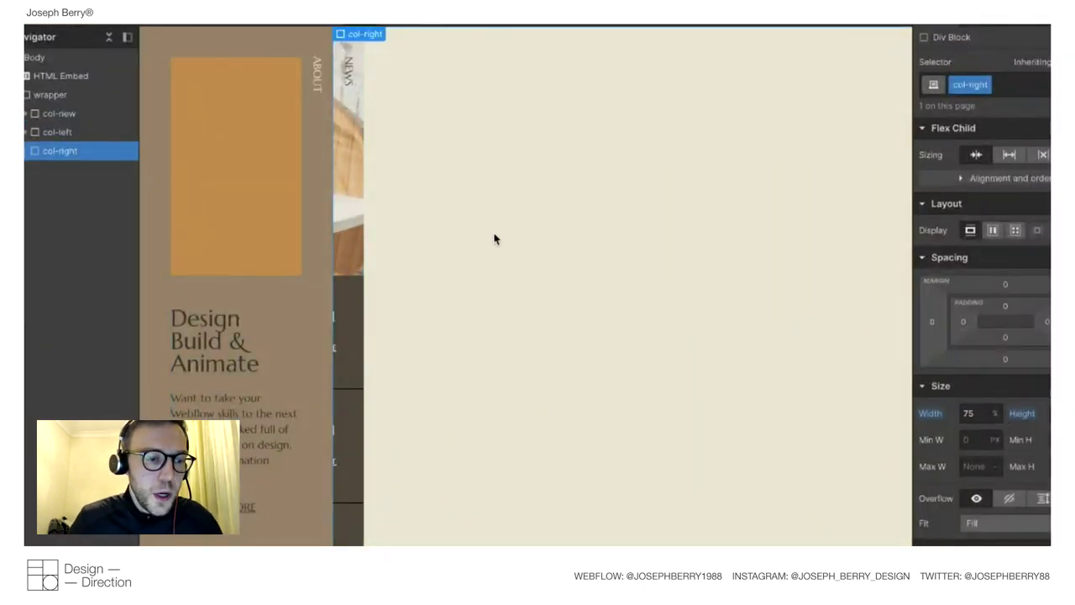
pyautogui.press('a')
pyautogui.moveTo(43, 309); pyautogui.dragTo(597, 267)
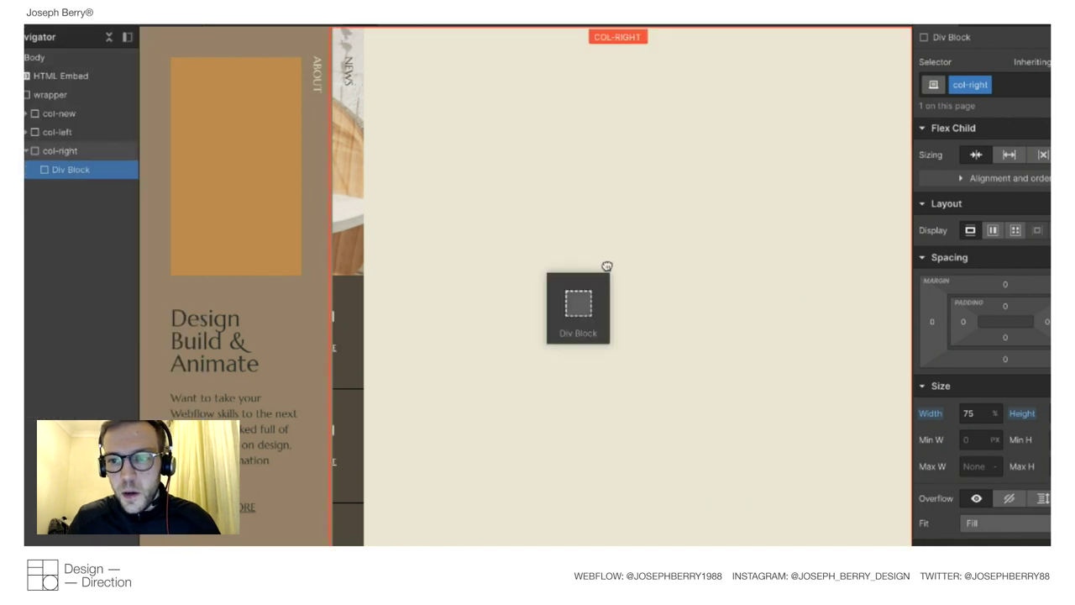
# Make col-right a horizontal flex container with its children centred in both directions.
pyautogui.click(592, 327)
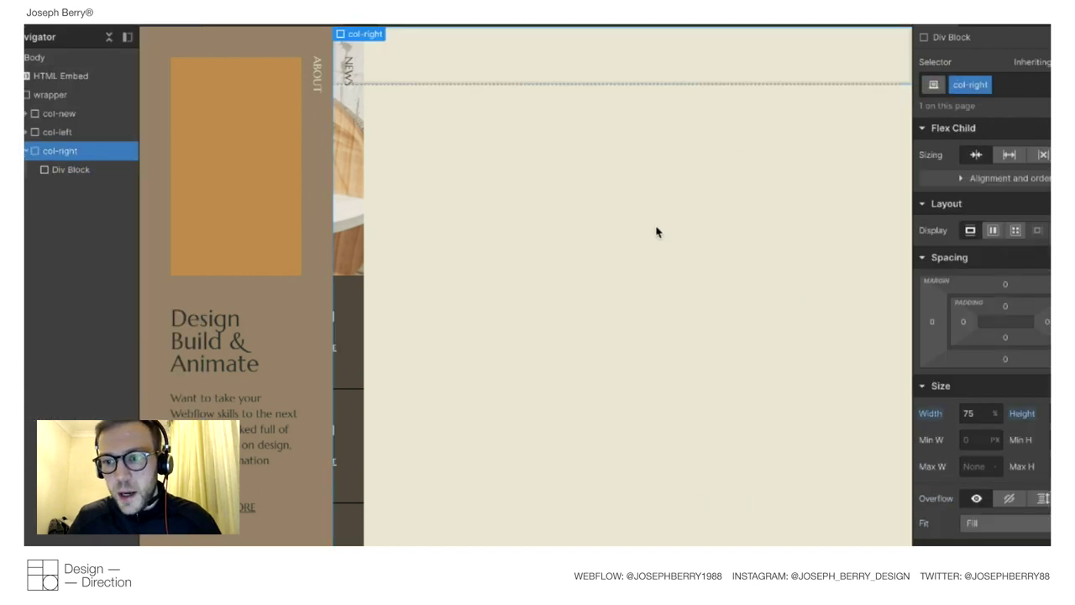
pyautogui.click(994, 234)
pyautogui.click(999, 287)
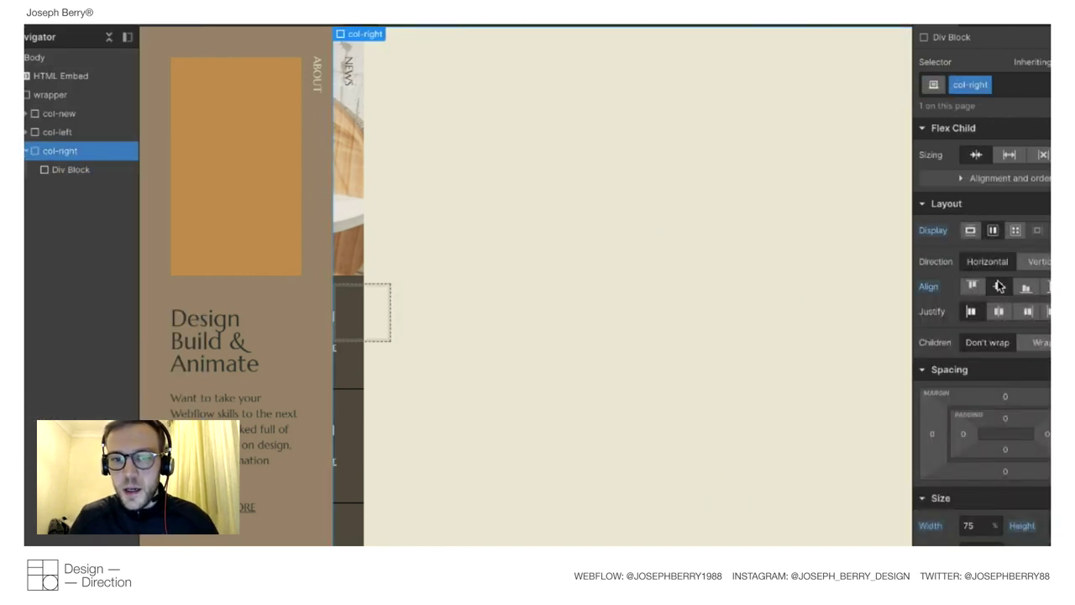
pyautogui.click(999, 311)
# Give the new Div Block inside col-right the class content-parent.
pyautogui.click(625, 333)
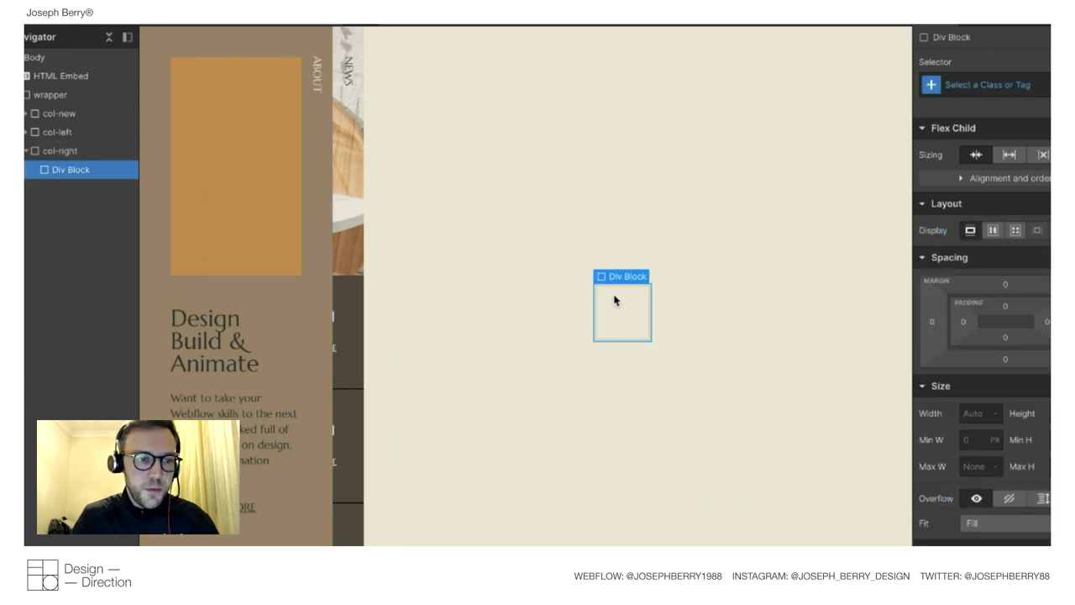
pyautogui.click(991, 81)
pyautogui.write('content-parent')
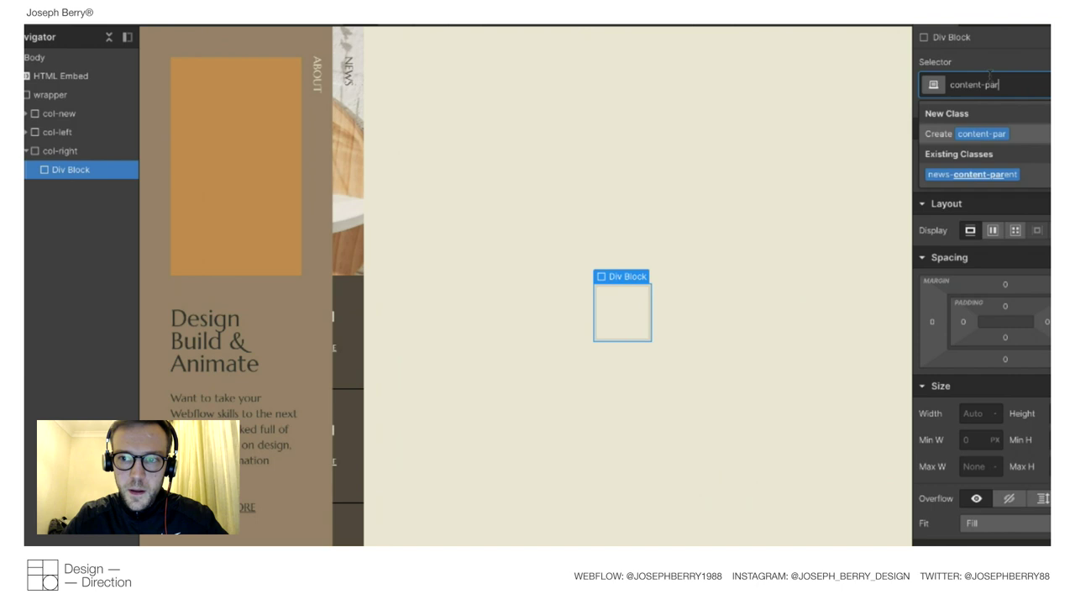
pyautogui.press('Return')
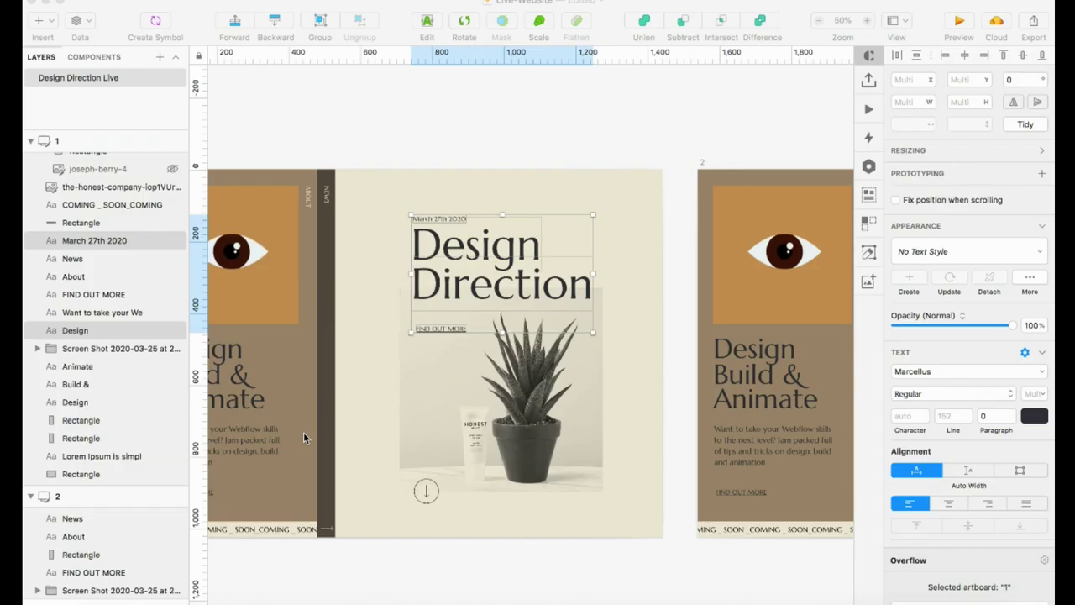
# Switch back to Webflow and copy the left column's about paragraph into content-parent.
pyautogui.click(303, 432)
pyautogui.hscroll(-3, 304, 431)
pyautogui.click(535, 174)
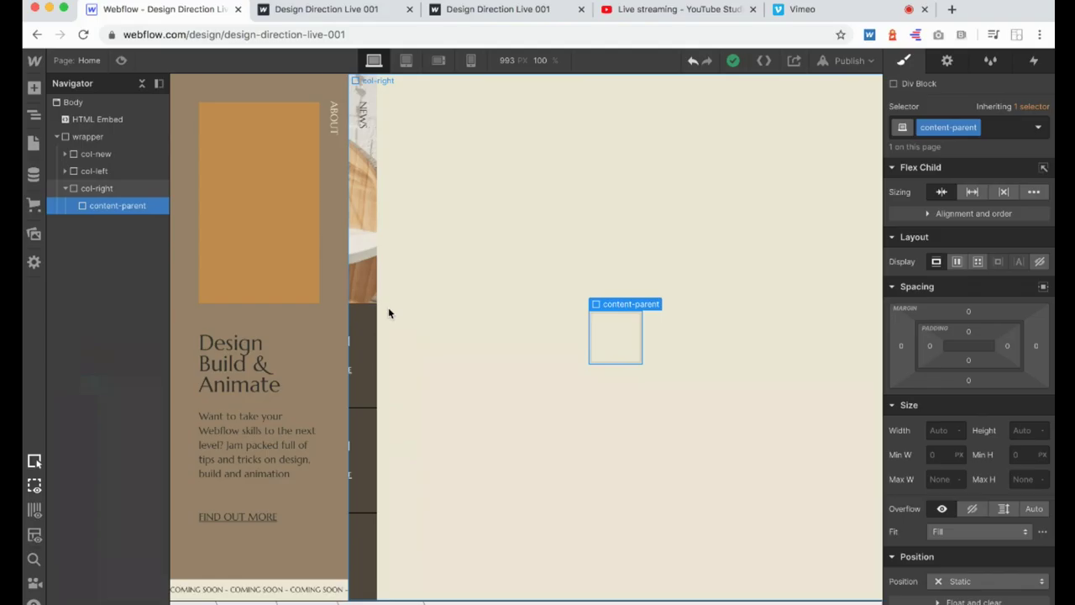
pyautogui.click(256, 432)
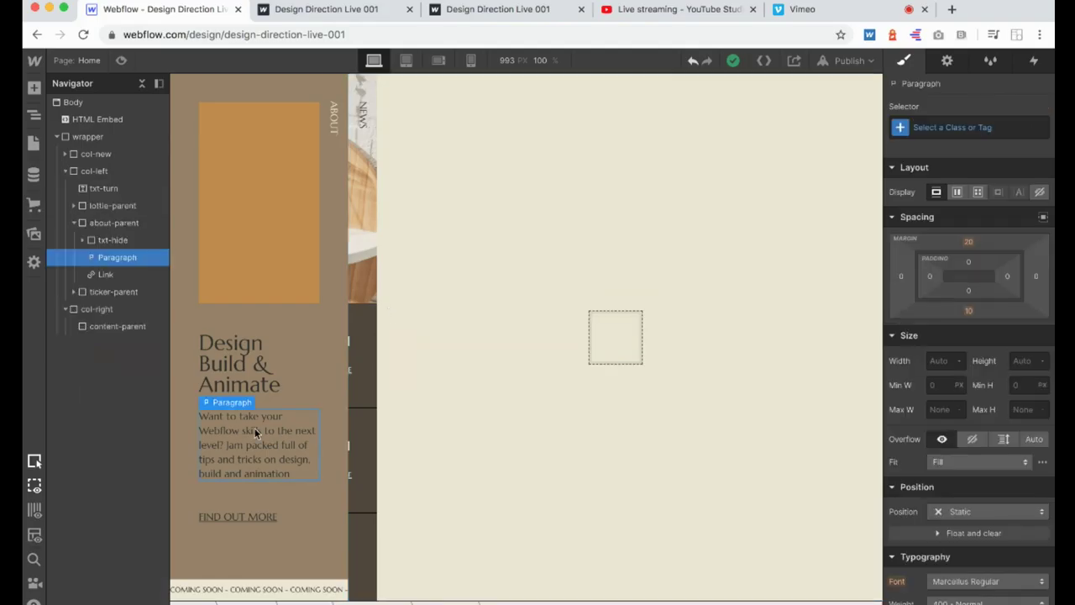
pyautogui.click(616, 338)
pyautogui.write('Want to take your Webflow skills to the next level? Jam packed full of tips and tricks on design, build and animation')
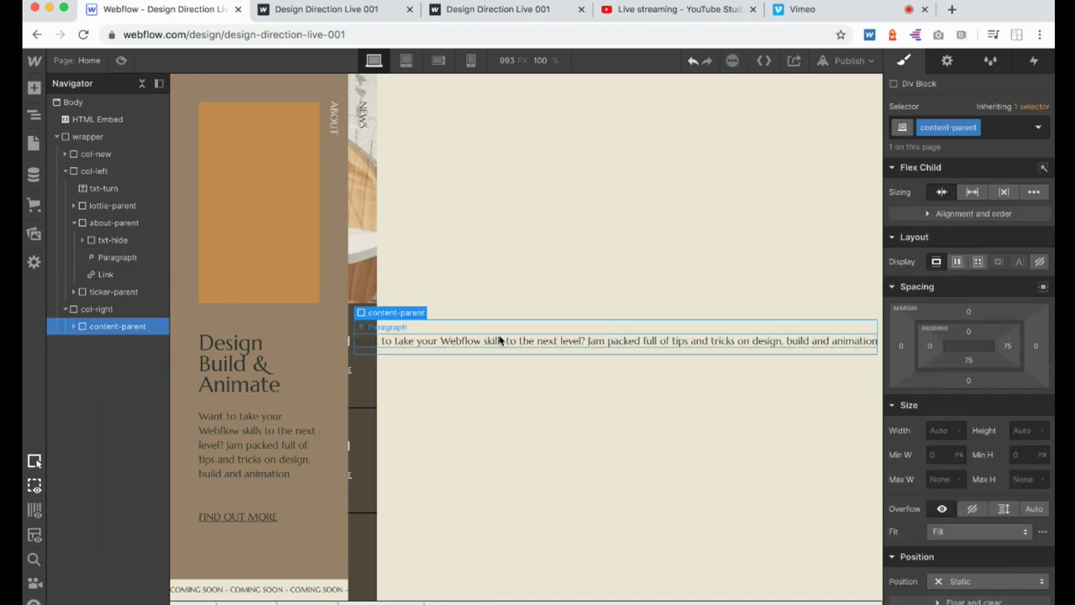
# Check the mockup's date line and replace the pasted paragraph's text with "March 27th 2020".
pyautogui.hotkey('ctrl', 'Up')
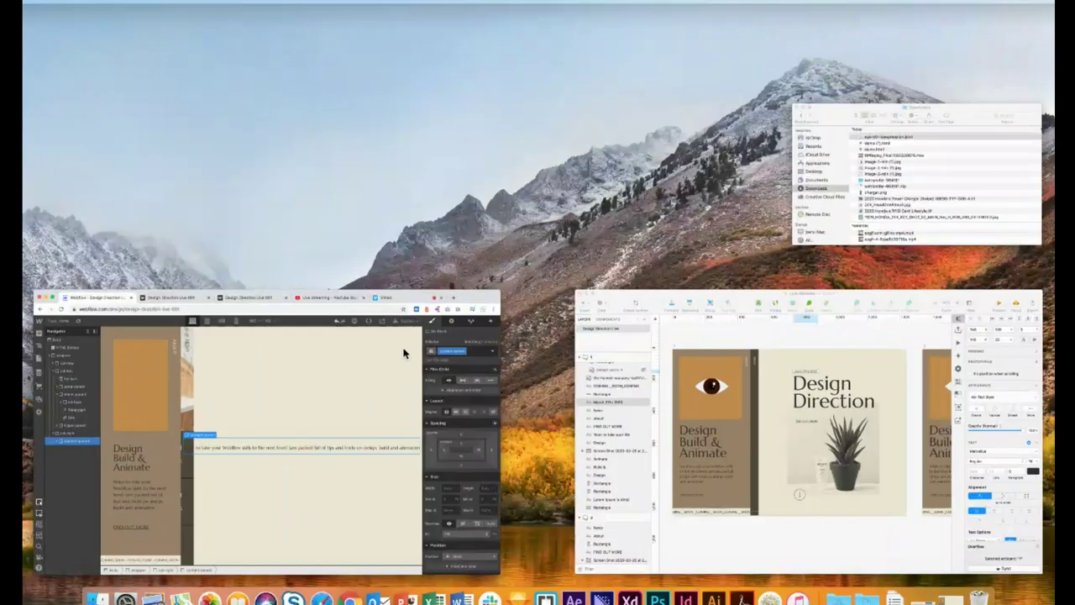
pyautogui.hotkey('ctrl', 'Up')
pyautogui.hotkey('ctrl', 'Up')
pyautogui.click(378, 382)
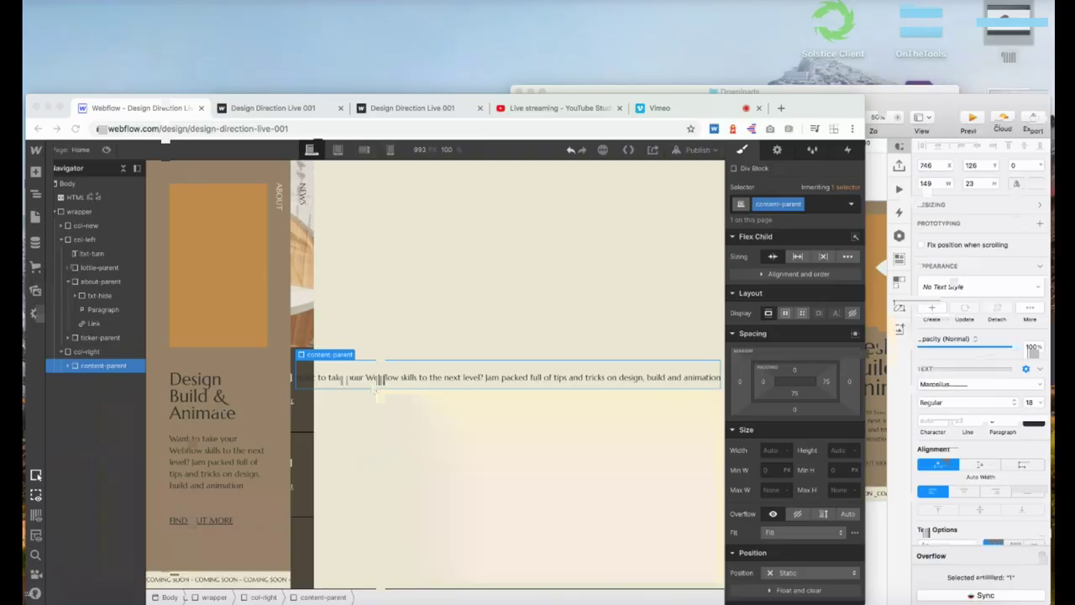
pyautogui.tripleClick(463, 339)
pyautogui.write('March 27th 2020')
pyautogui.click(507, 343)
pyautogui.click(616, 340)
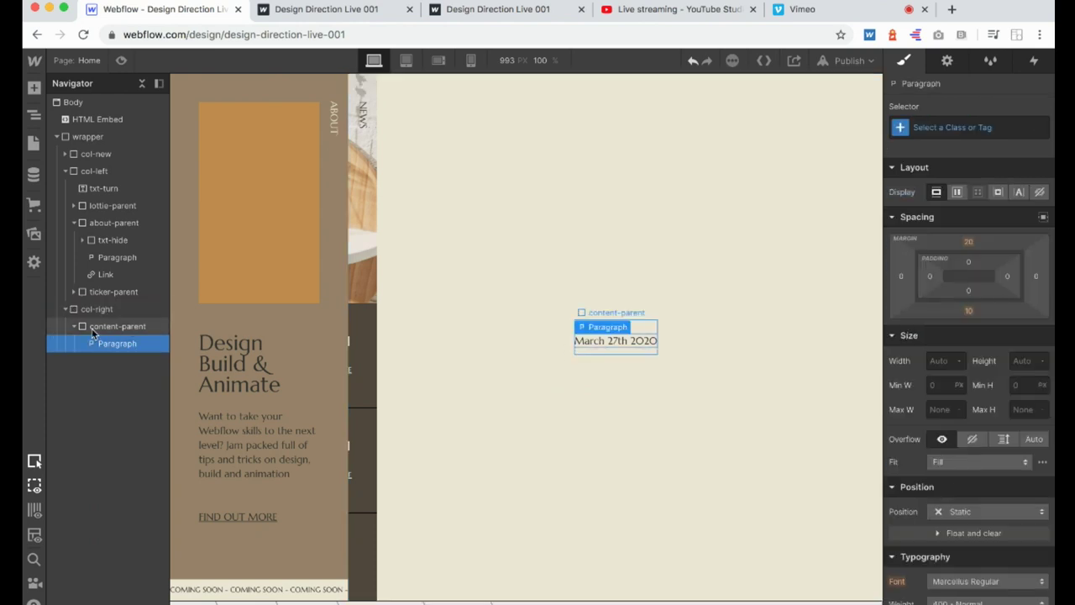
# Set the content-parent block's width to 50%.
pyautogui.click(108, 326)
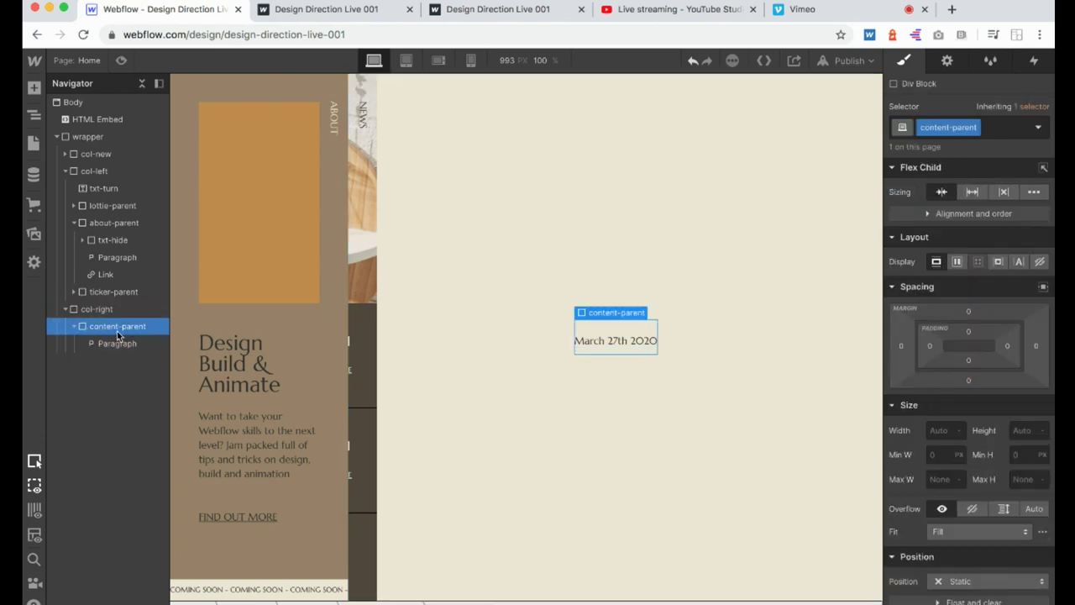
pyautogui.click(941, 429)
pyautogui.write('50%')
pyautogui.press('Return')
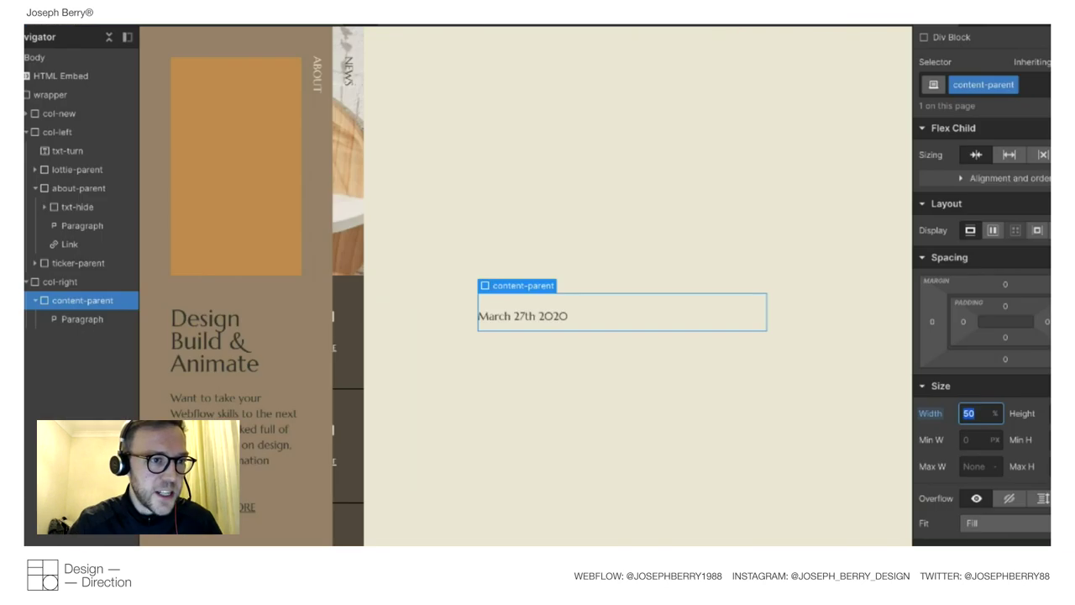
# Add a Div Block below the date inside content-parent and give it the existing class txt-hide.
pyautogui.press('a')
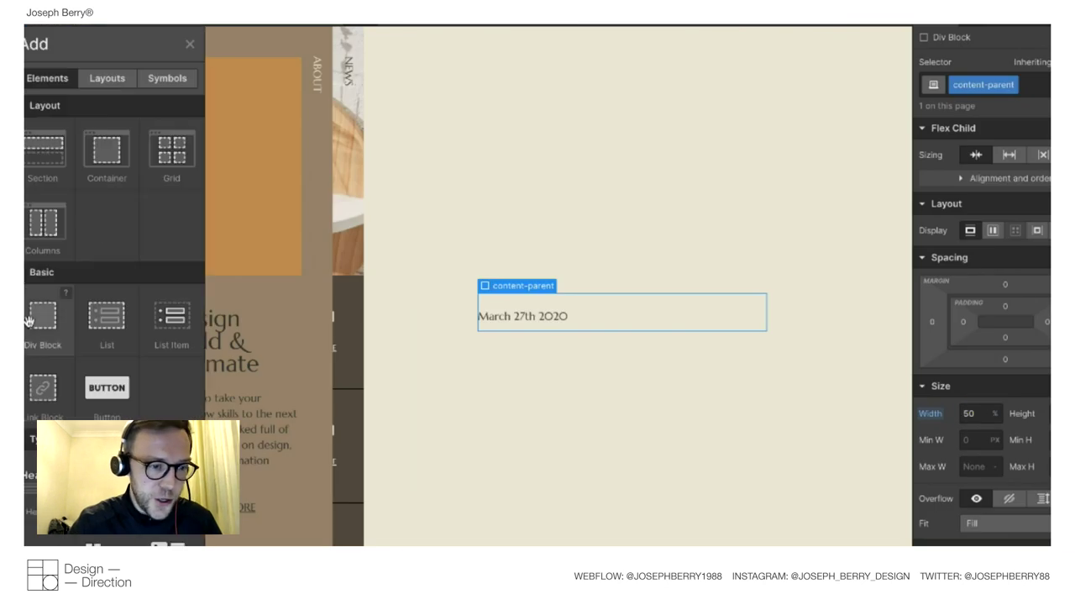
pyautogui.moveTo(21, 420); pyautogui.dragTo(305, 426)
pyautogui.moveTo(569, 338); pyautogui.dragTo(601, 330)
pyautogui.click(1015, 80)
pyautogui.write('txt')
pyautogui.click(944, 193)
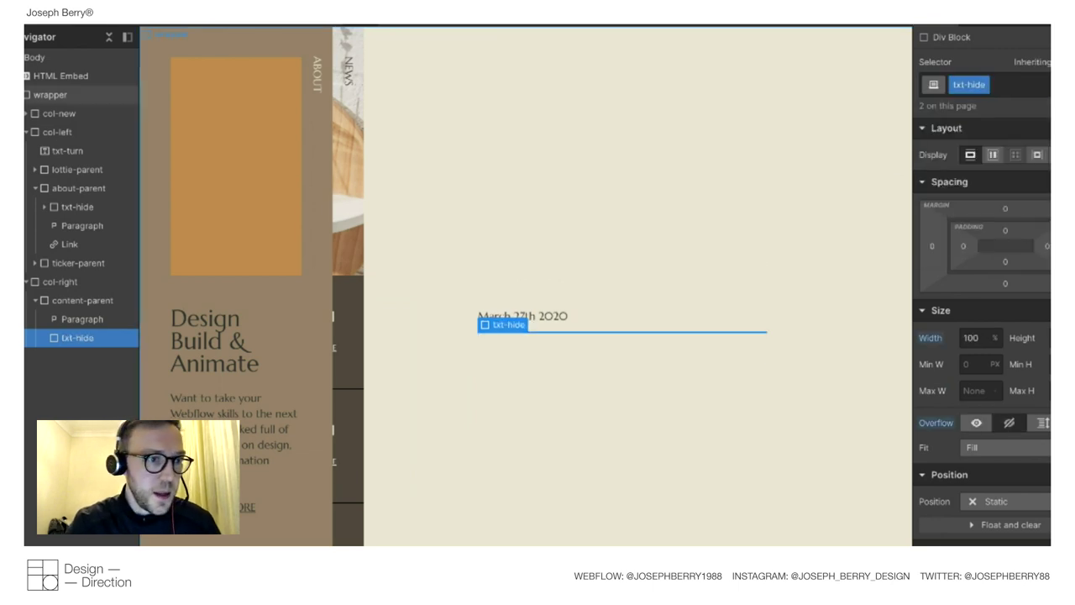
# Add an H1 heading inside the new txt-hide block and give it the class h1-lg.
pyautogui.press('a')
pyautogui.scroll(-3, 97, 252)
pyautogui.moveTo(36, 377); pyautogui.dragTo(81, 341)
pyautogui.click(957, 84)
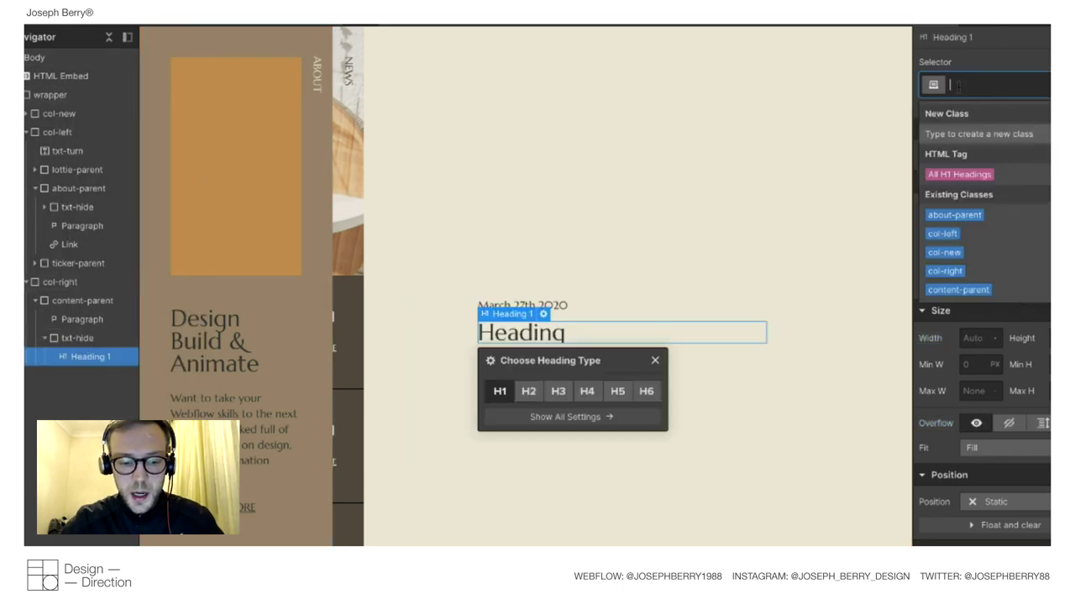
pyautogui.write('h1')
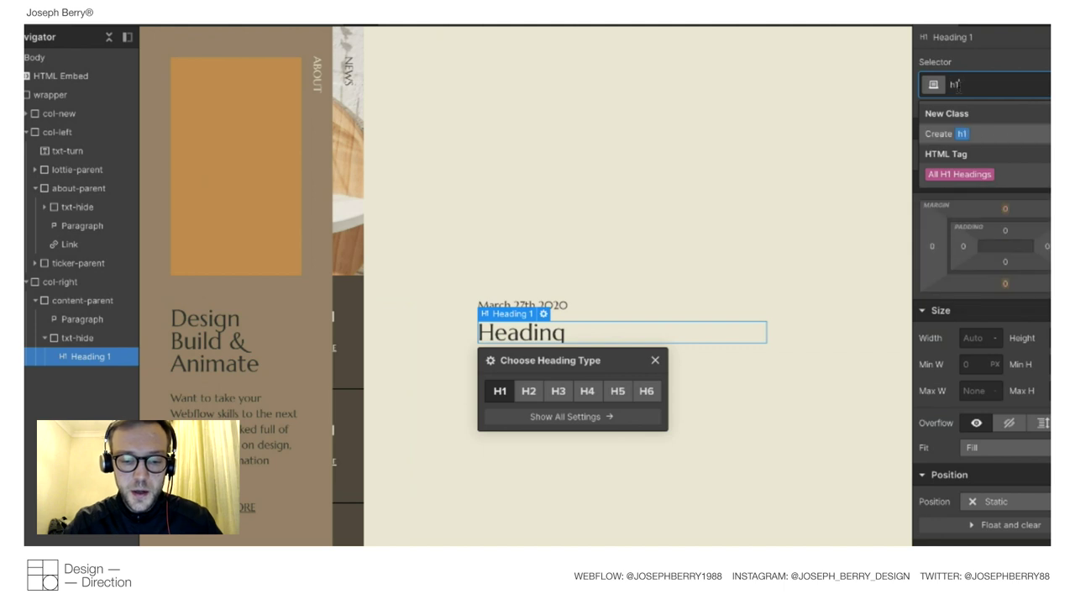
pyautogui.write('-lg')
pyautogui.press('Return')
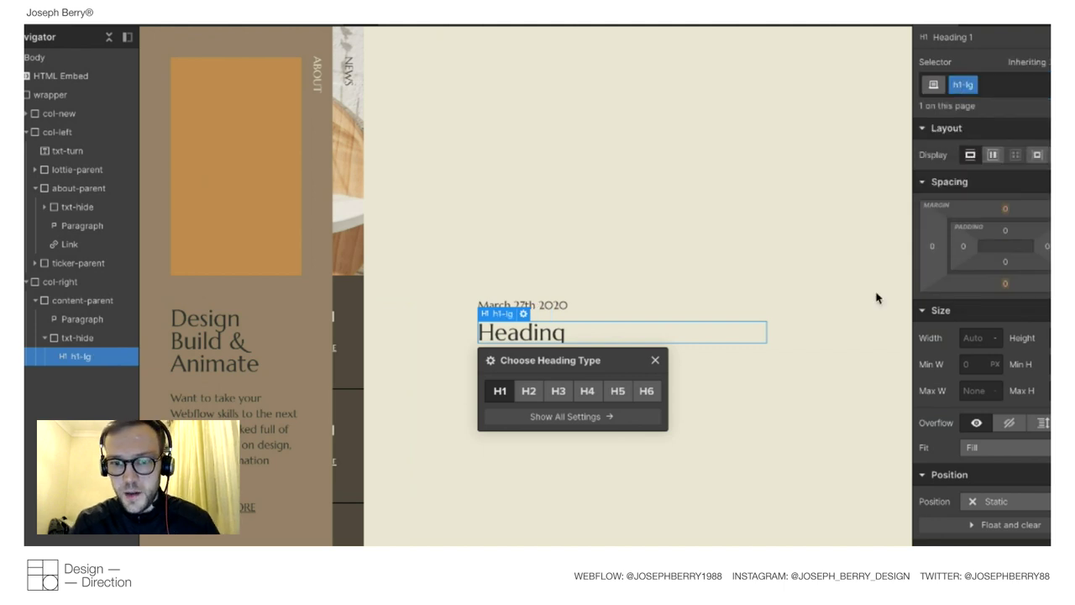
# Set the h1-lg heading's font size to 5 VW and change its text to "Design".
pyautogui.click(968, 320)
pyautogui.write('5')
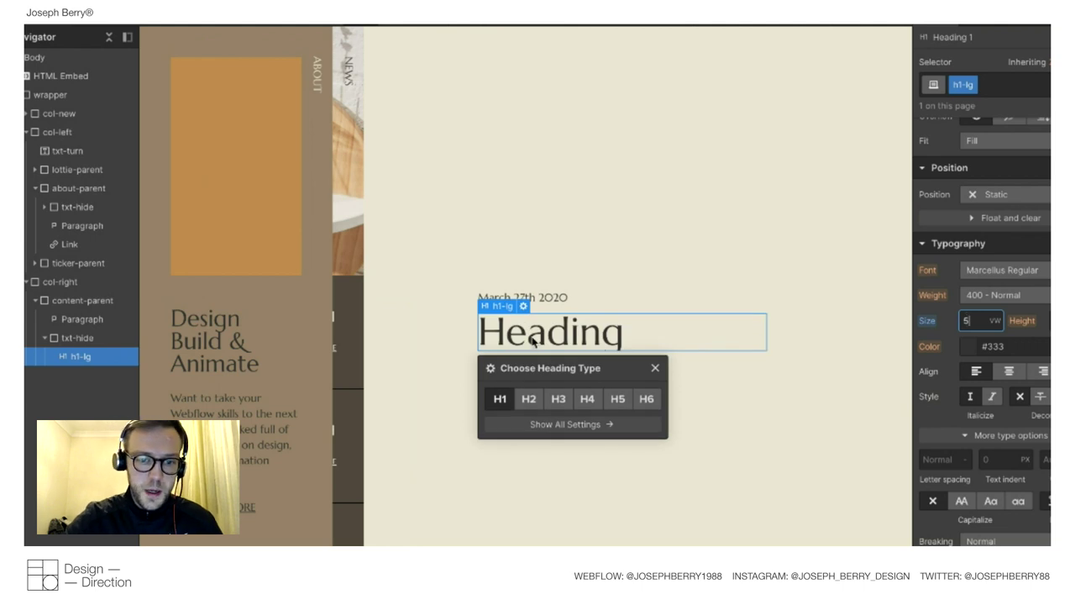
pyautogui.doubleClick(528, 334)
pyautogui.doubleClick(529, 334)
pyautogui.write('Design')
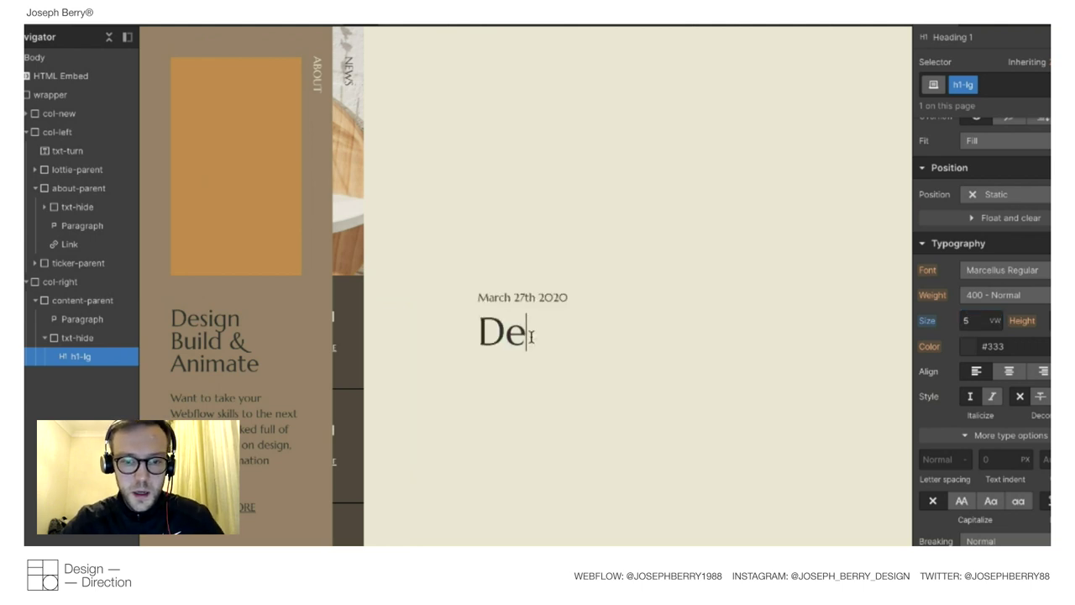
pyautogui.click(541, 356)
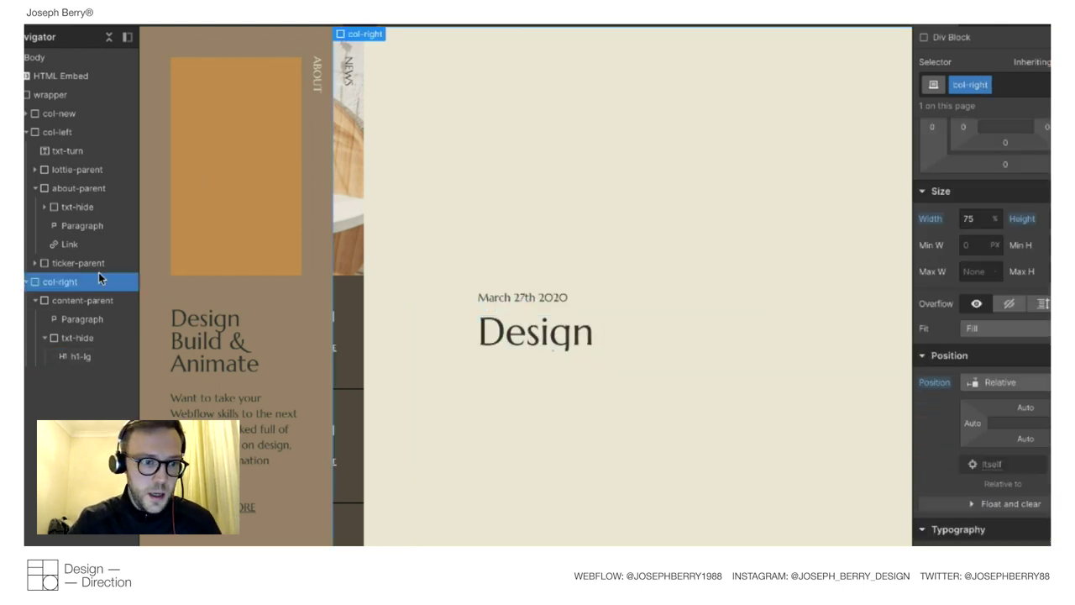
# Duplicate the txt-hide block, change the copy's heading to "Direction" and preview the page.
pyautogui.click(562, 340)
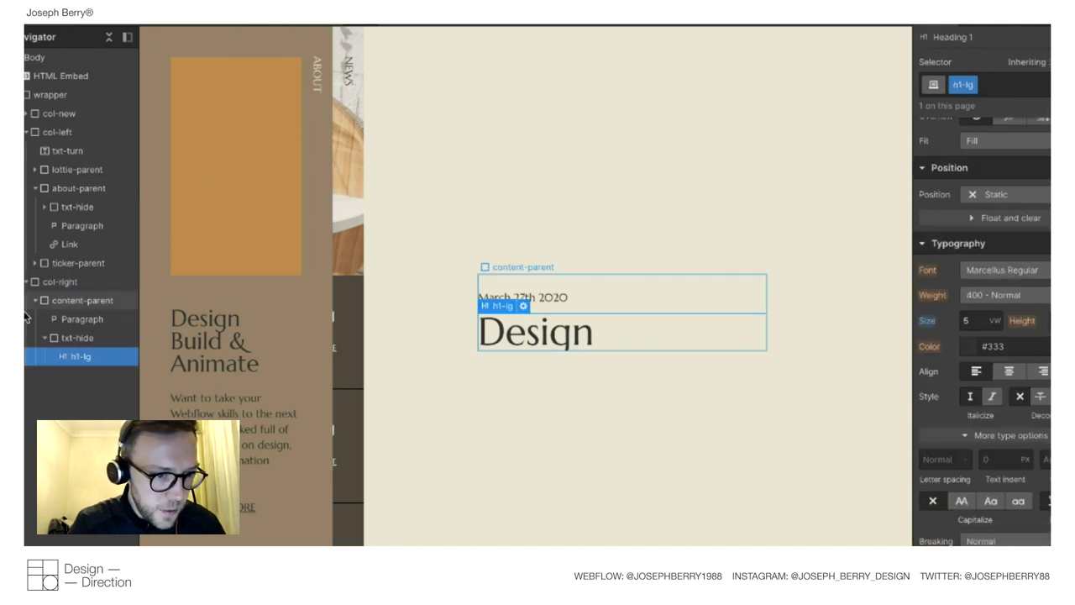
pyautogui.click(92, 338)
pyautogui.hotkey('ctrl', 'd')
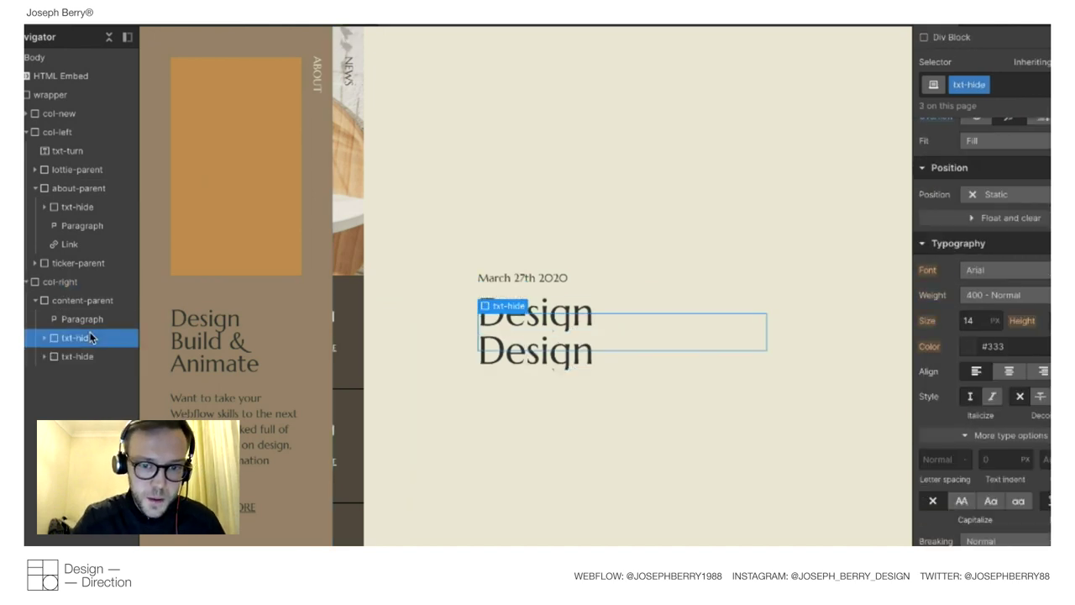
pyautogui.doubleClick(531, 353)
pyautogui.write('Direction')
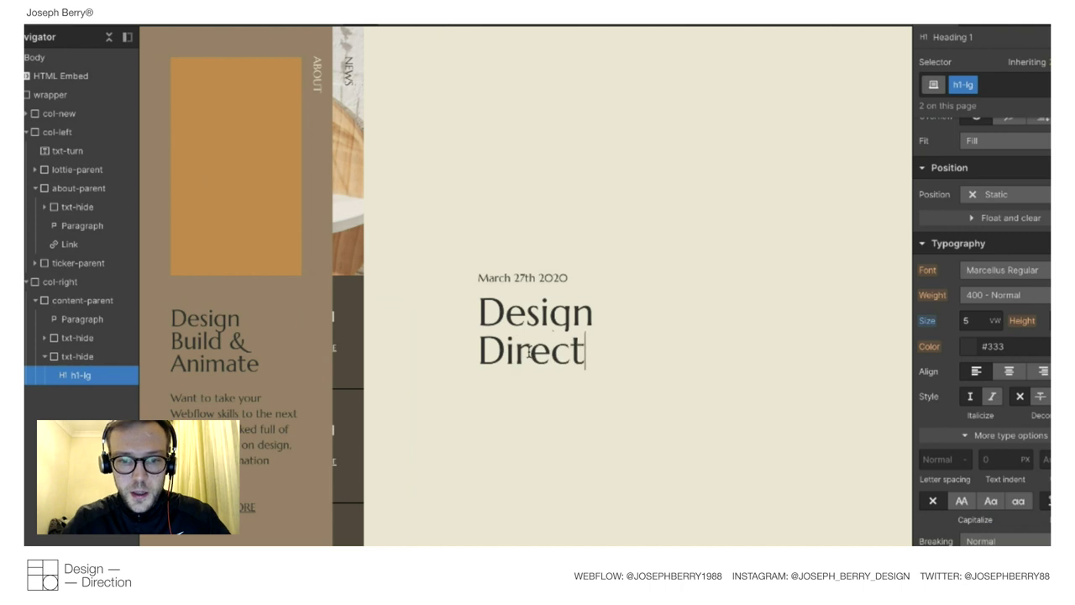
pyautogui.click(511, 206)
pyautogui.hotkey('ctrl', 'shift', 'p')
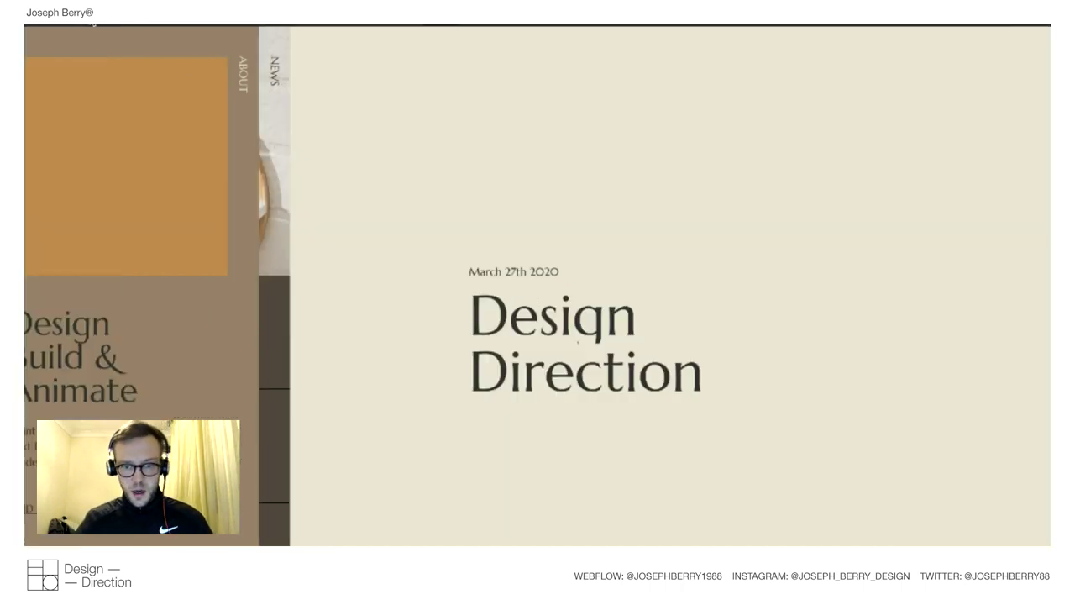
pyautogui.hotkey('ctrl', 'shift', 'p')
pyautogui.click(660, 348)
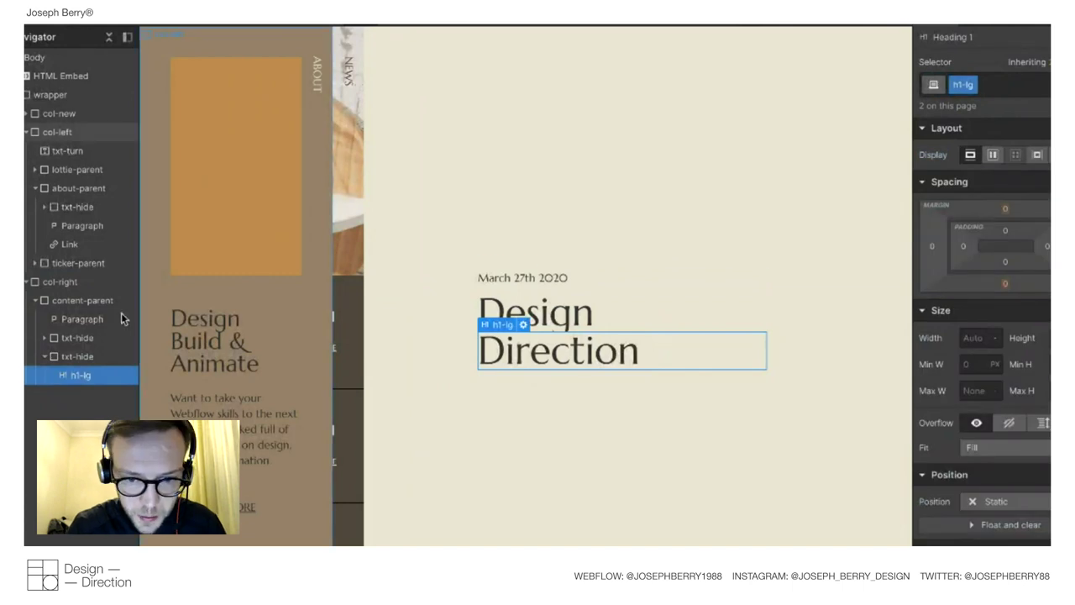
# Put "Design" and "Direction" on two lines of the first h1-lg heading and delete the duplicate txt-hide block.
pyautogui.doubleClick(565, 315)
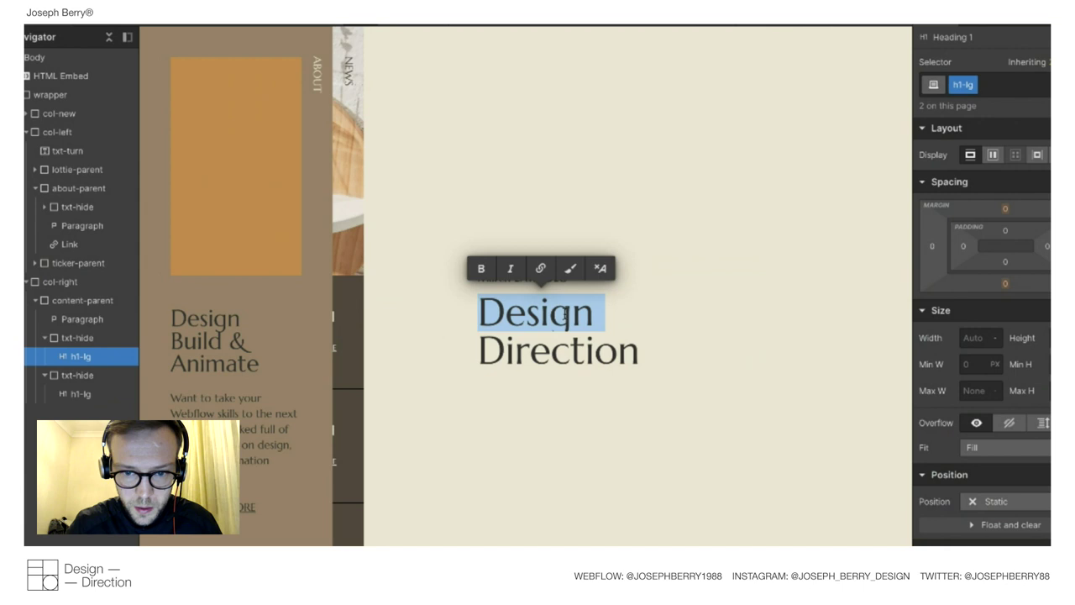
pyautogui.press('Escape')
pyautogui.click(588, 369)
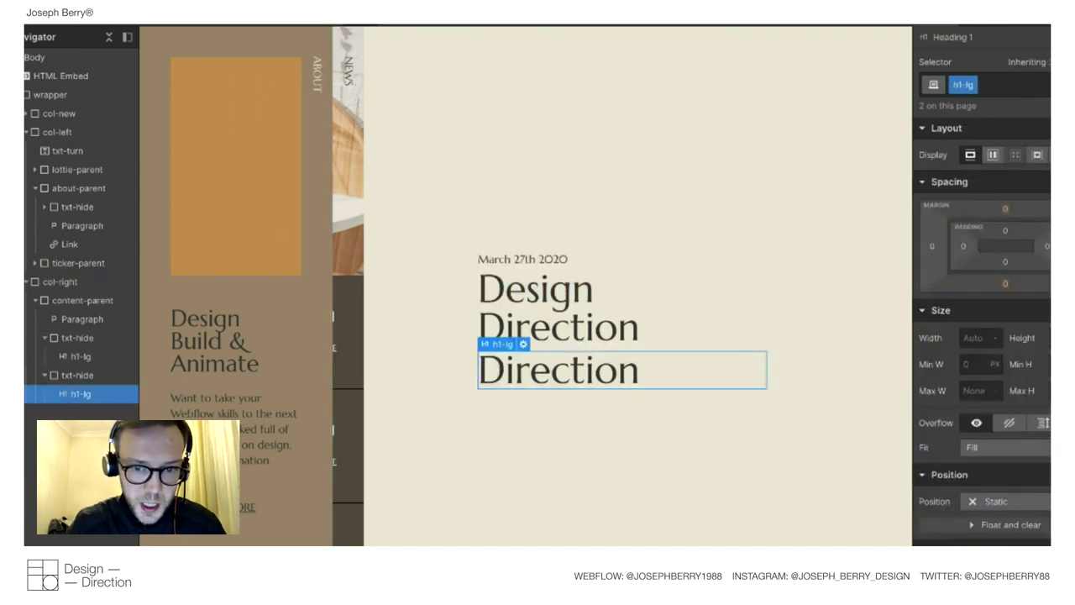
pyautogui.click(64, 373)
pyautogui.press('Delete')
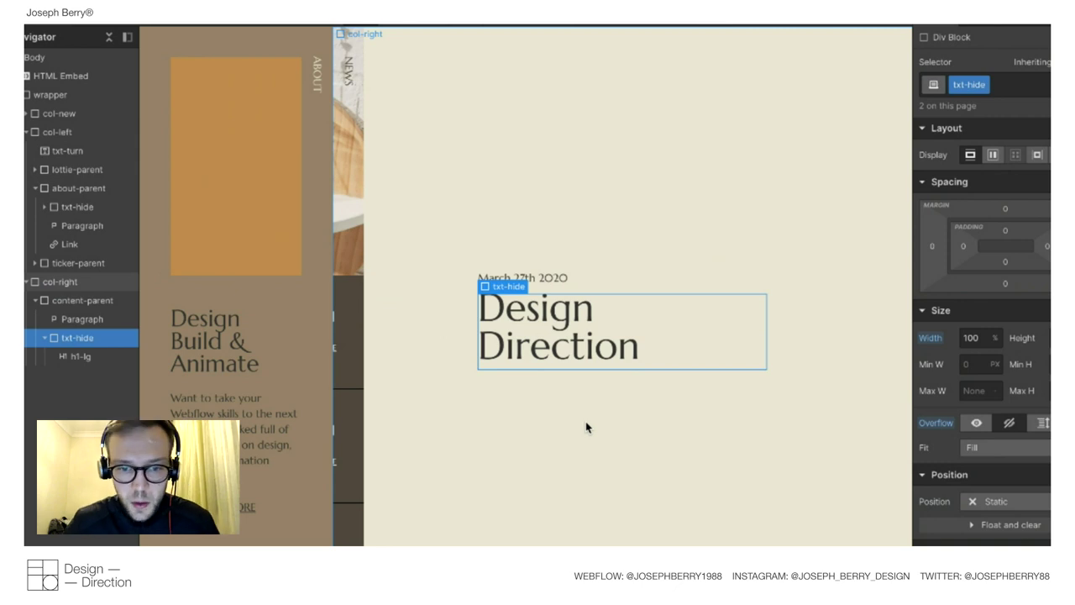
# Increase the Design Direction heading's font size and preview the page.
pyautogui.click(628, 352)
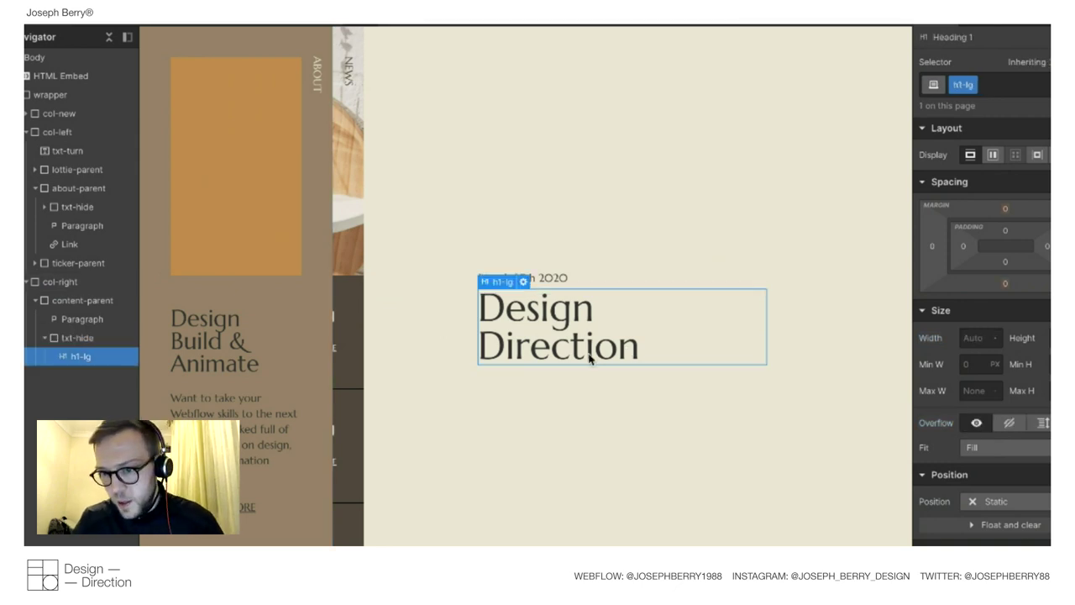
pyautogui.scroll(-5, 1039, 523)
pyautogui.click(975, 429)
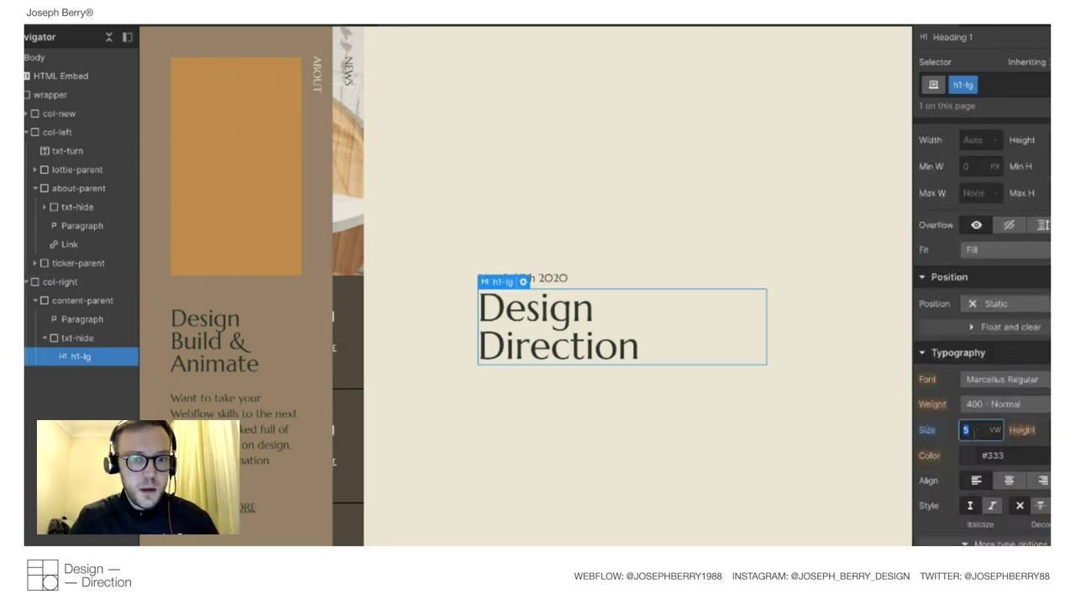
pyautogui.hotkey('ctrl', 'shift', 'p')
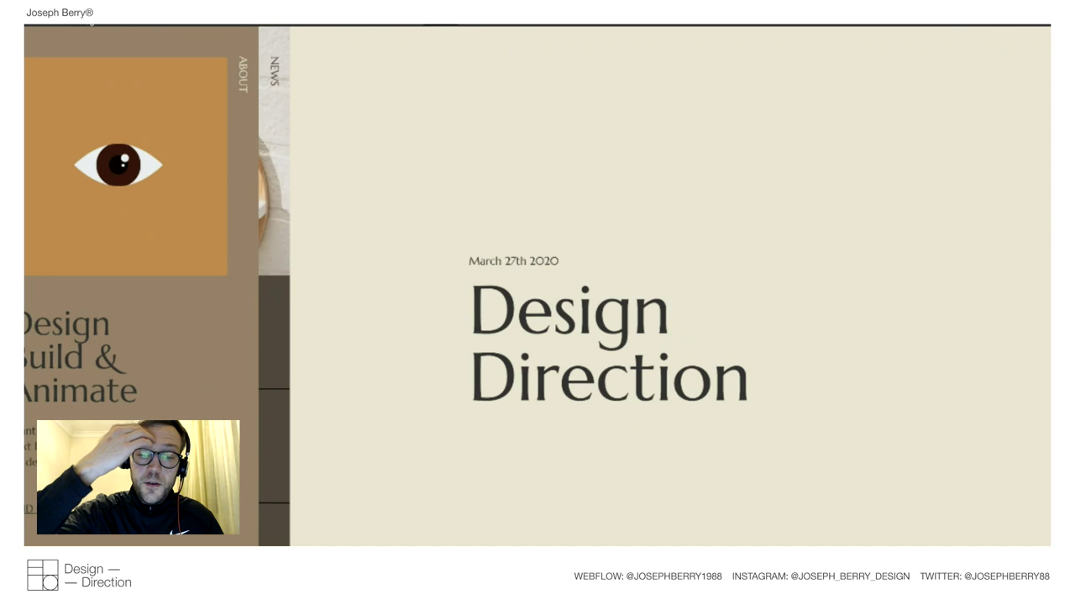
pyautogui.hotkey('shift', 'p')
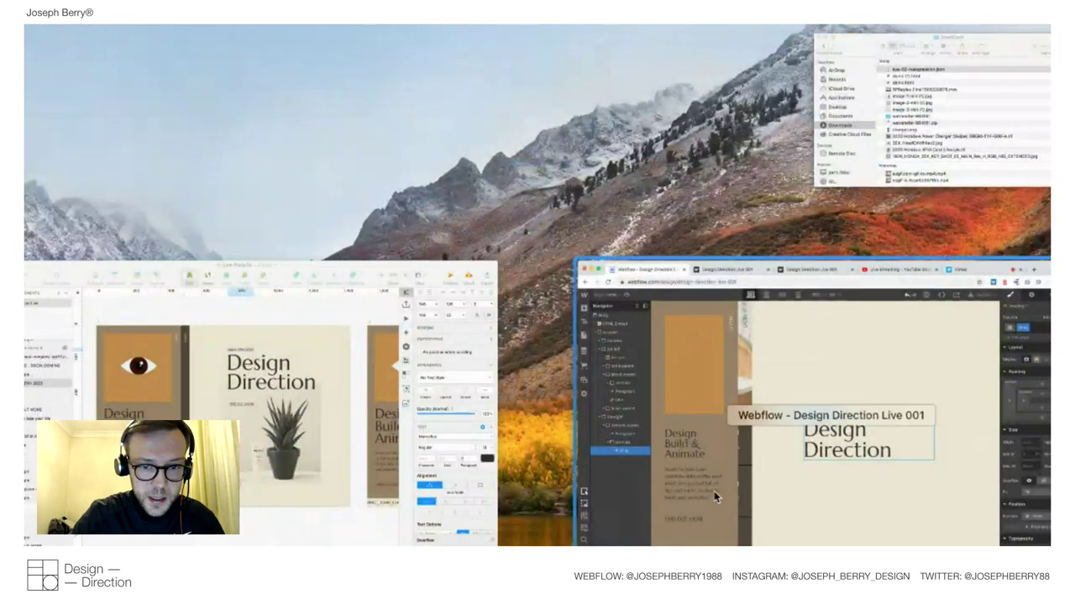
# Copy the left column's FIND OUT MORE link into content-parent below the heading and preview the page.
pyautogui.click(714, 491)
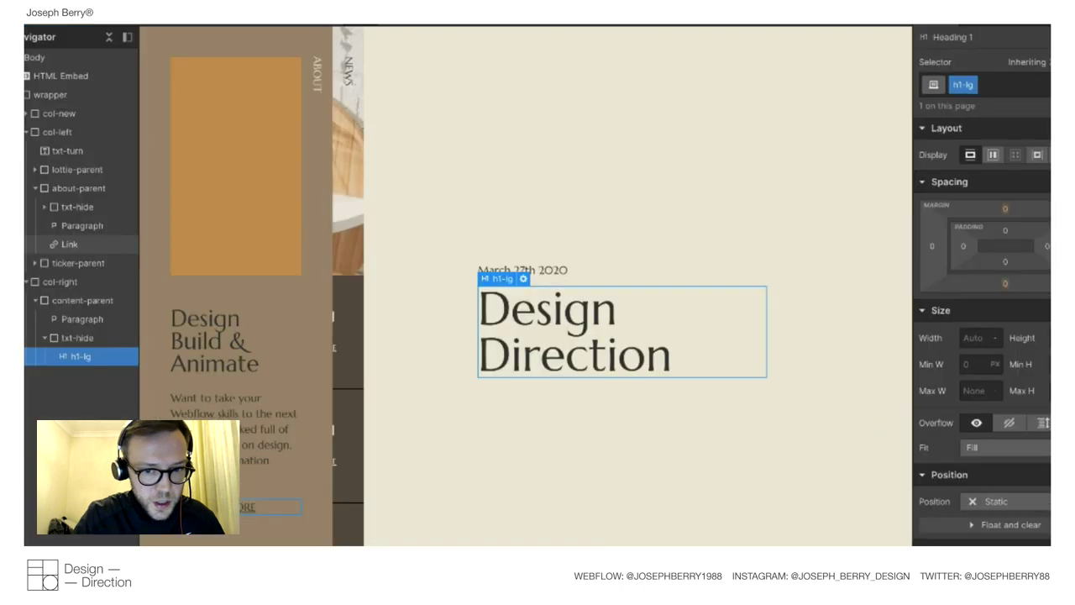
pyautogui.click(407, 382)
pyautogui.click(38, 337)
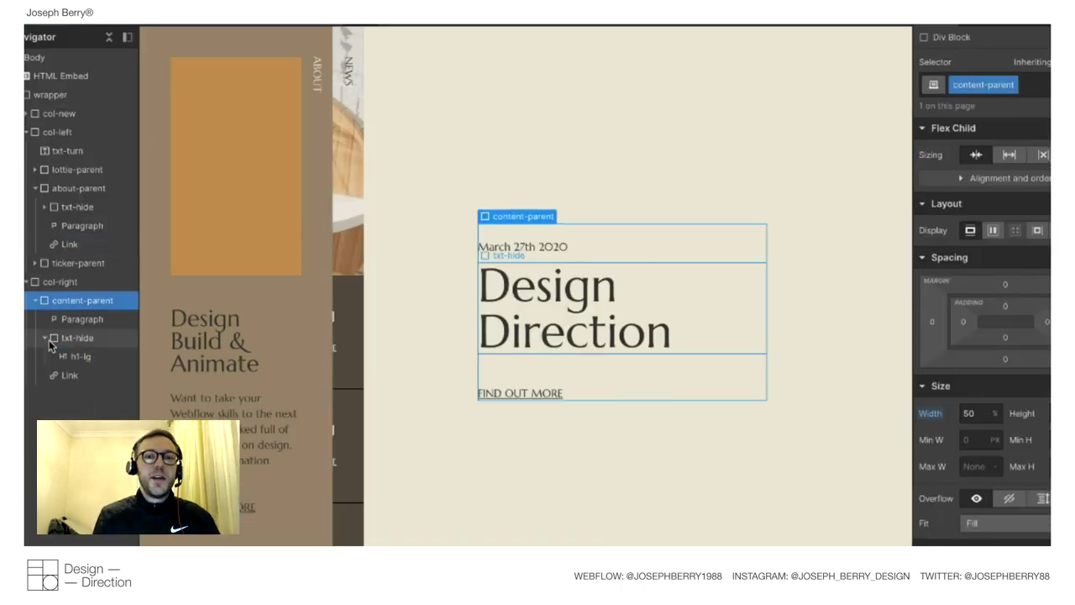
pyautogui.click(43, 337)
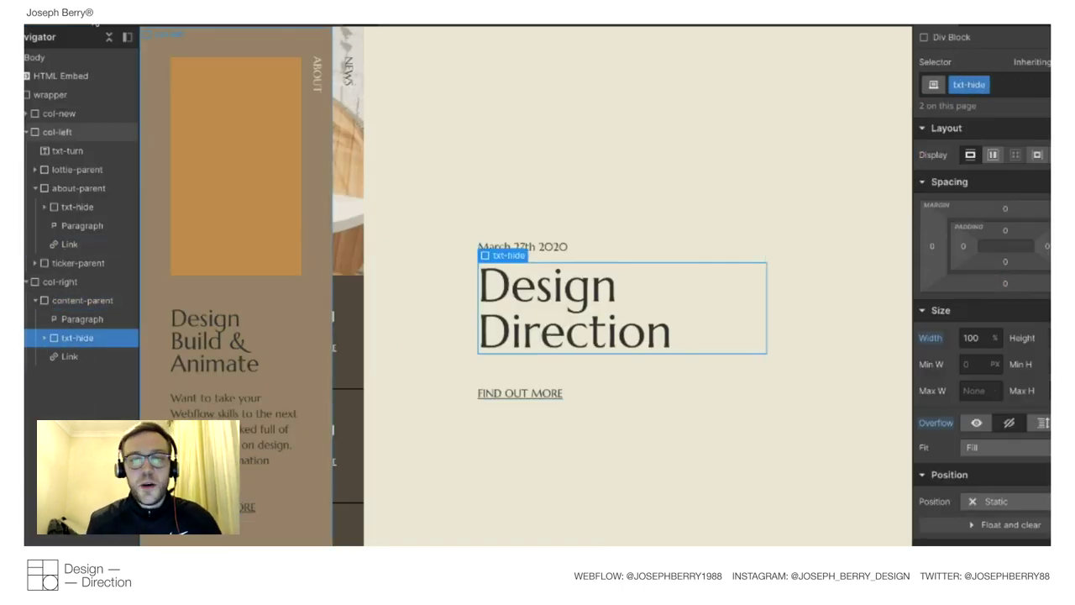
pyautogui.press('super+shift+p')
pyautogui.press('super+shift+p')
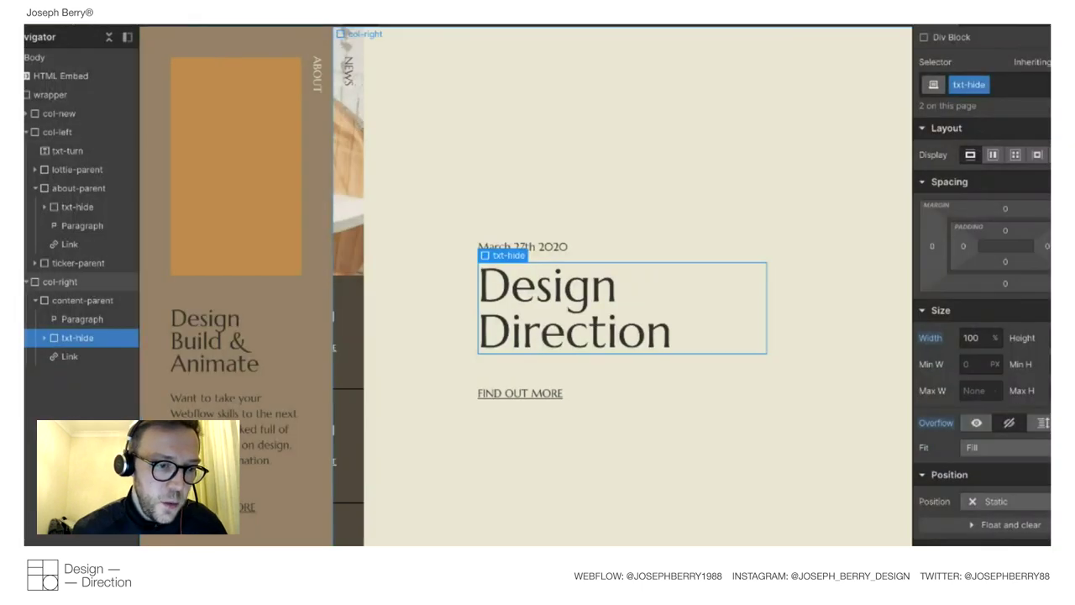
# Add a Div Block after content-parent inside col-right and set col-right's flex direction to vertical.
pyautogui.click(34, 301)
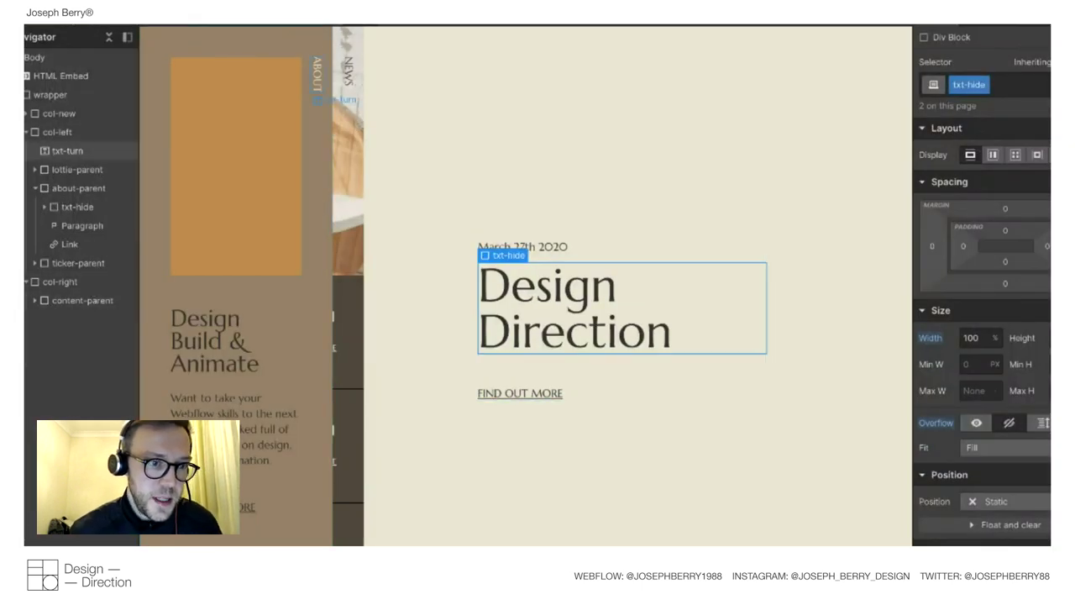
pyautogui.press('a')
pyautogui.moveTo(42, 318); pyautogui.dragTo(72, 322)
pyautogui.click(54, 277)
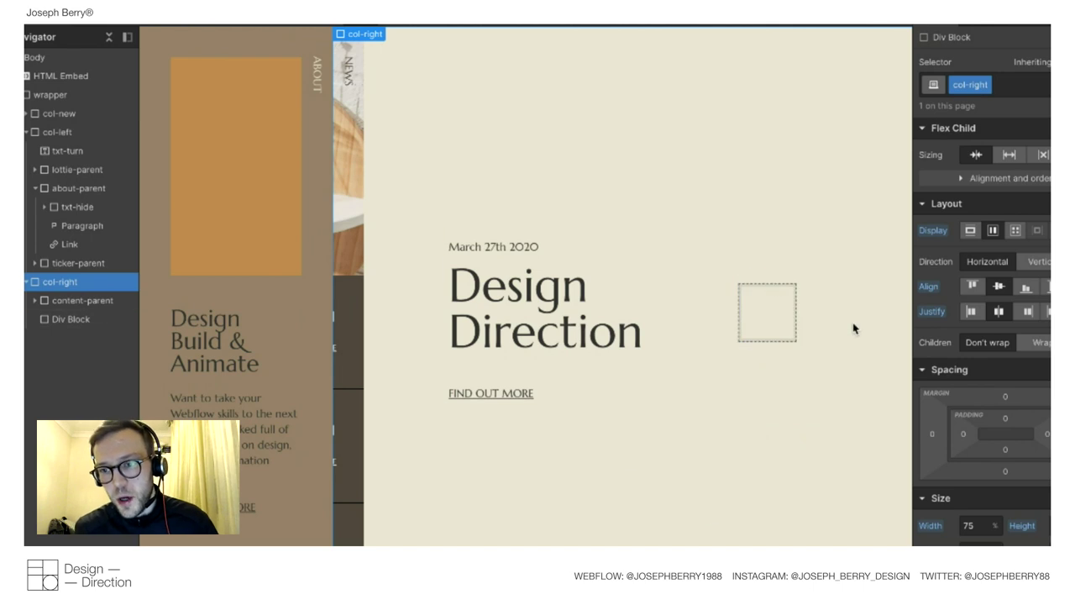
pyautogui.click(1030, 263)
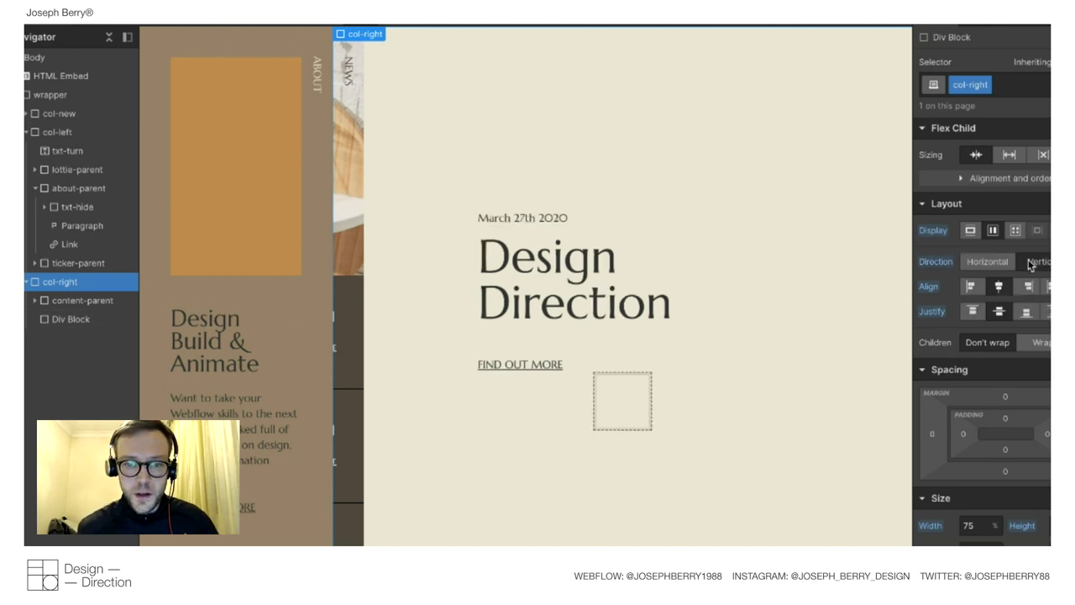
# Apply the existing img-parent class to the new Div Block below content-parent in col-right.
pyautogui.click(618, 402)
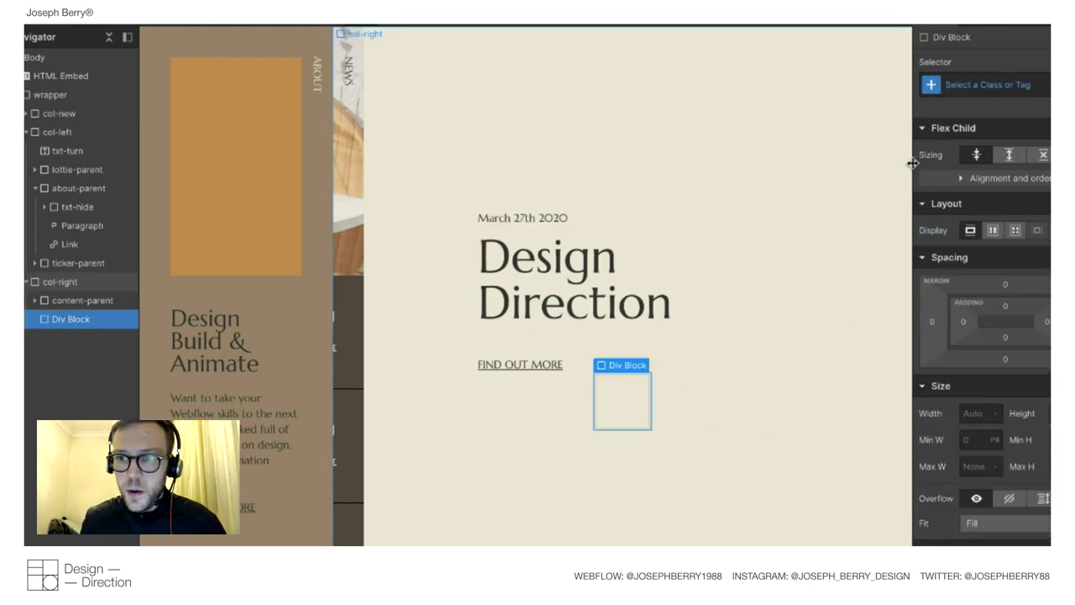
pyautogui.click(976, 84)
pyautogui.write('img')
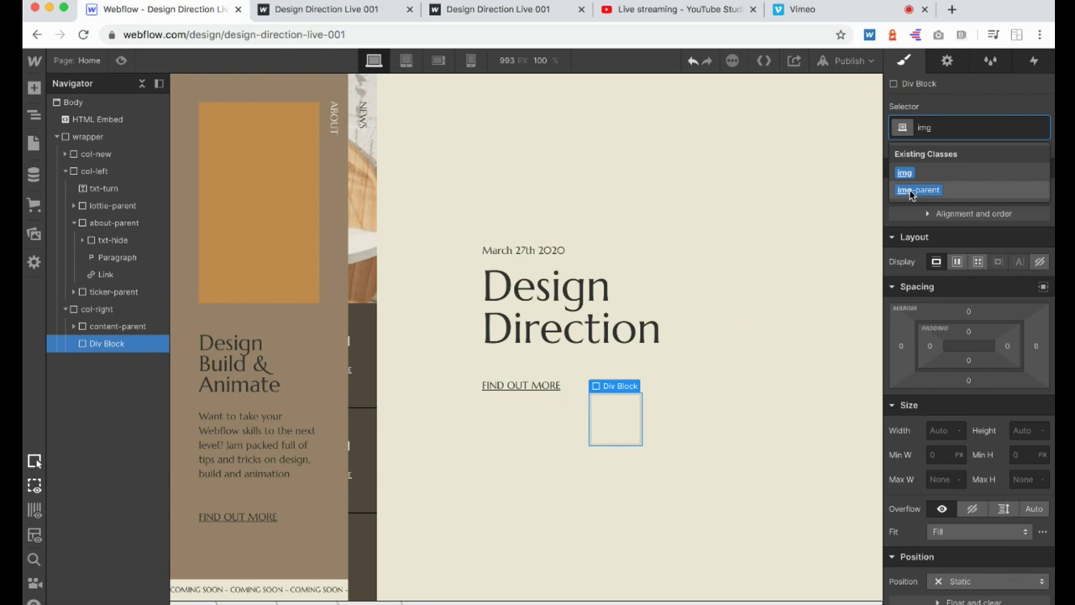
pyautogui.click(918, 190)
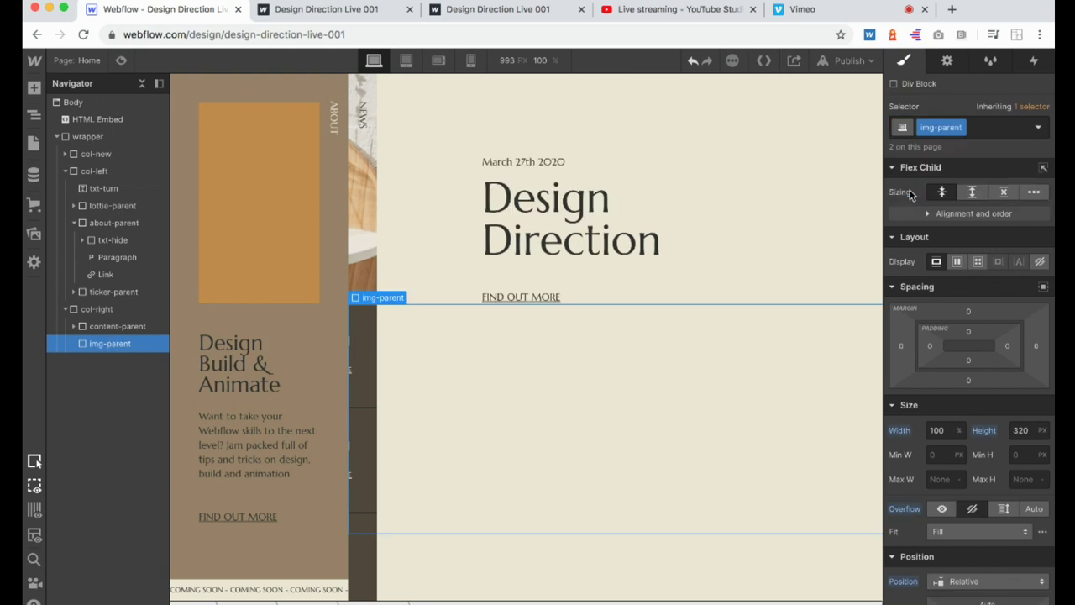
# Duplicate the block's img-parent class and rename the copy img-parent-lg.
pyautogui.click(956, 127)
pyautogui.click(948, 161)
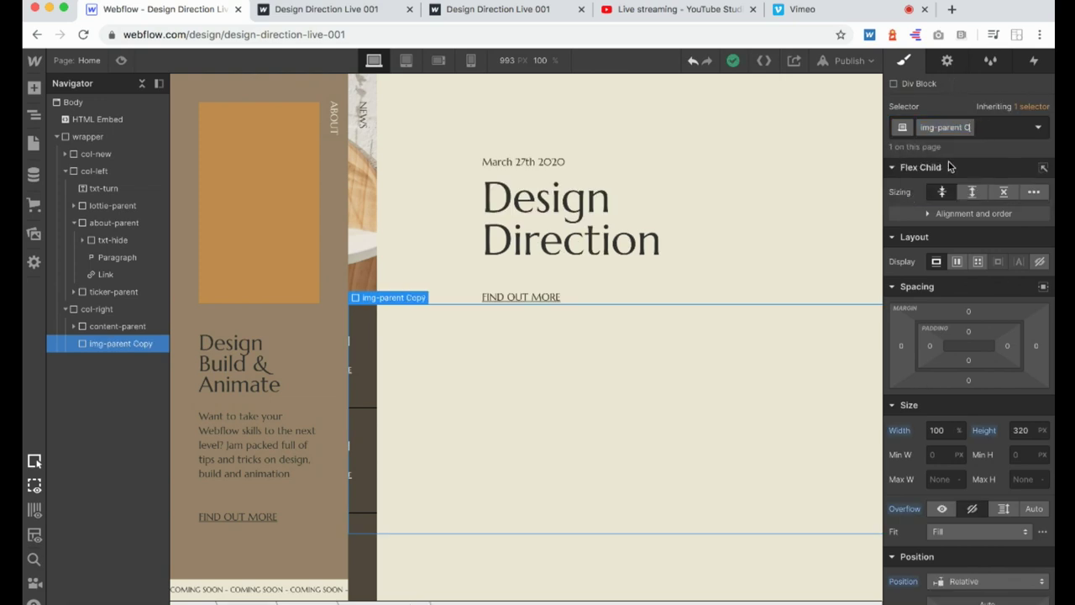
pyautogui.press('BackSpace')
pyautogui.press('BackSpace')
pyautogui.press('BackSpace')
pyautogui.press('BackSpace')
pyautogui.press('BackSpace')
pyautogui.write('-lg')
pyautogui.press('Return')
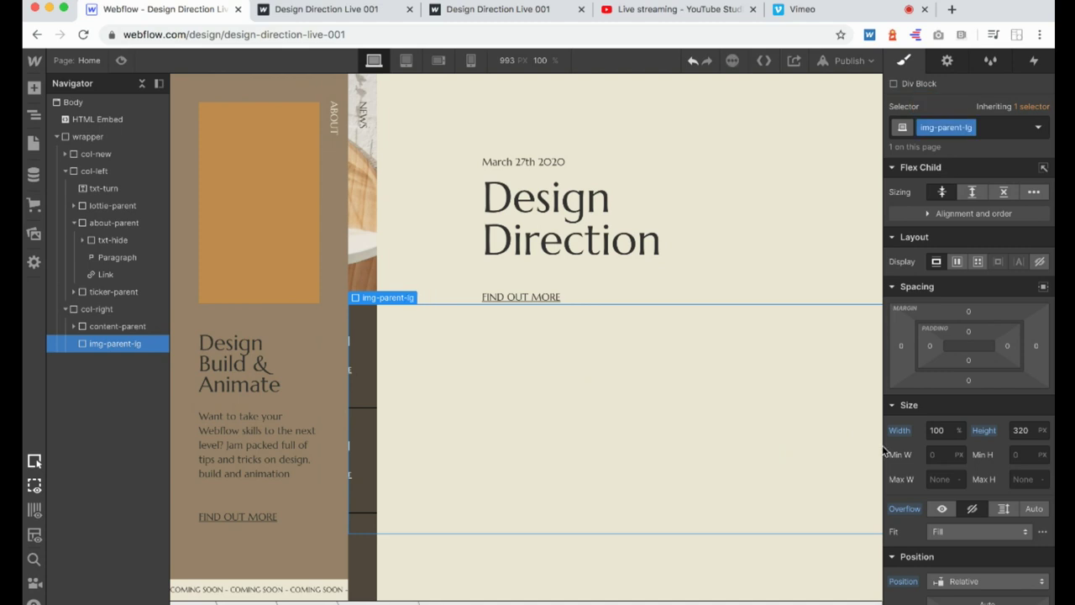
# Reset img-parent-lg's height to Auto and set its width to 100%.
pyautogui.click(99, 309)
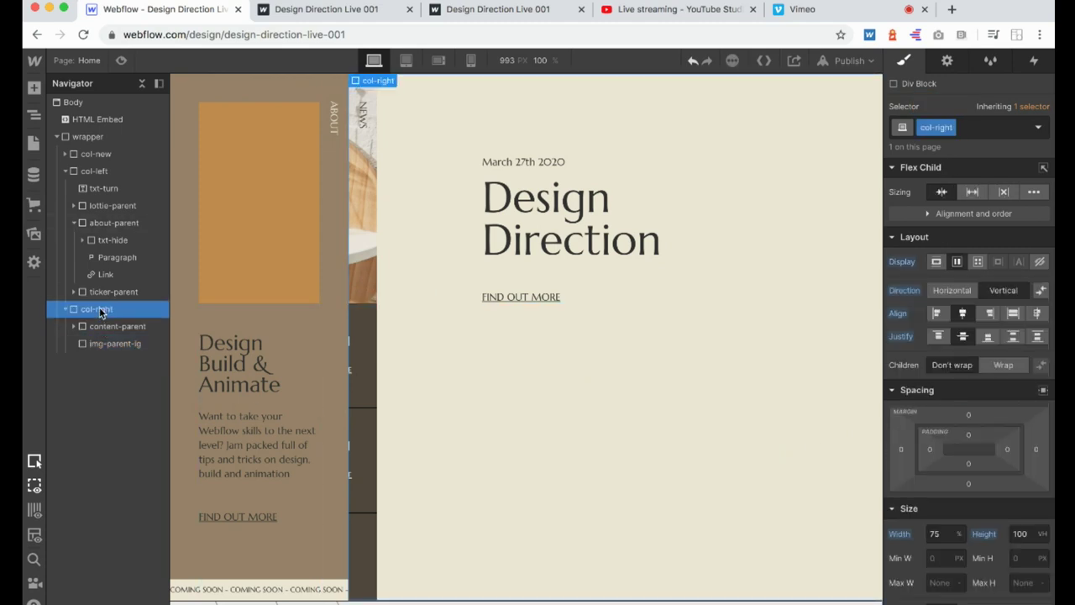
pyautogui.scroll(-5, 950, 399)
pyautogui.click(113, 347)
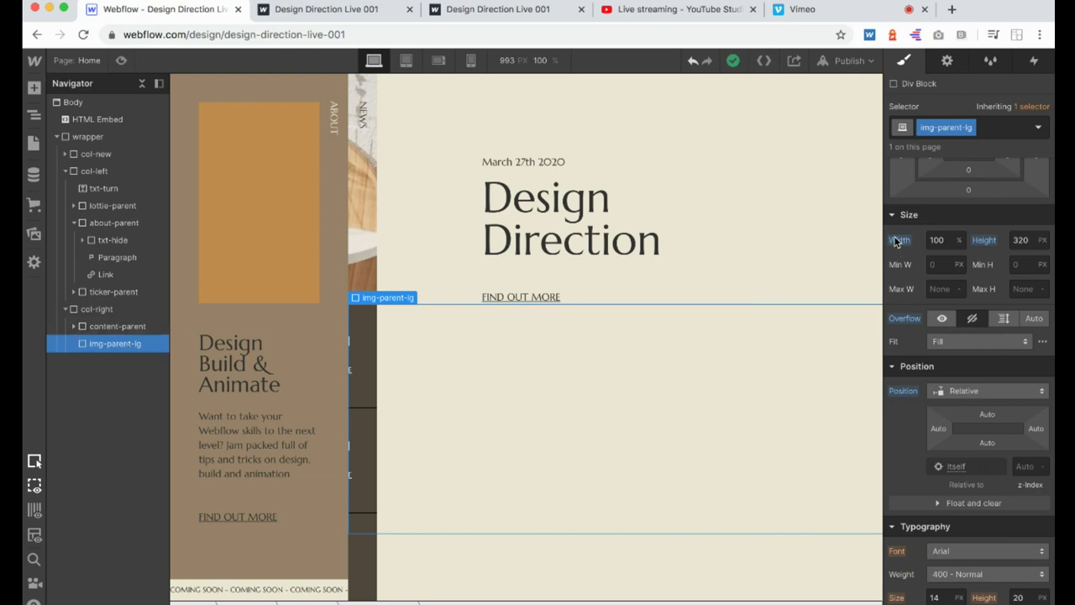
pyautogui.click(984, 240)
pyautogui.click(956, 261)
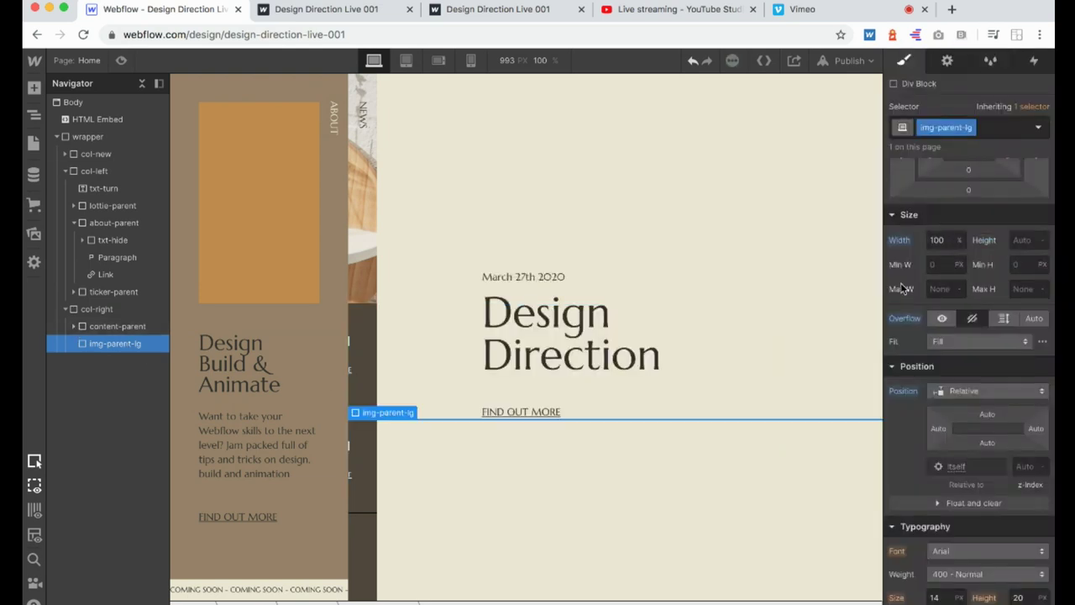
pyautogui.click(898, 240)
pyautogui.click(914, 259)
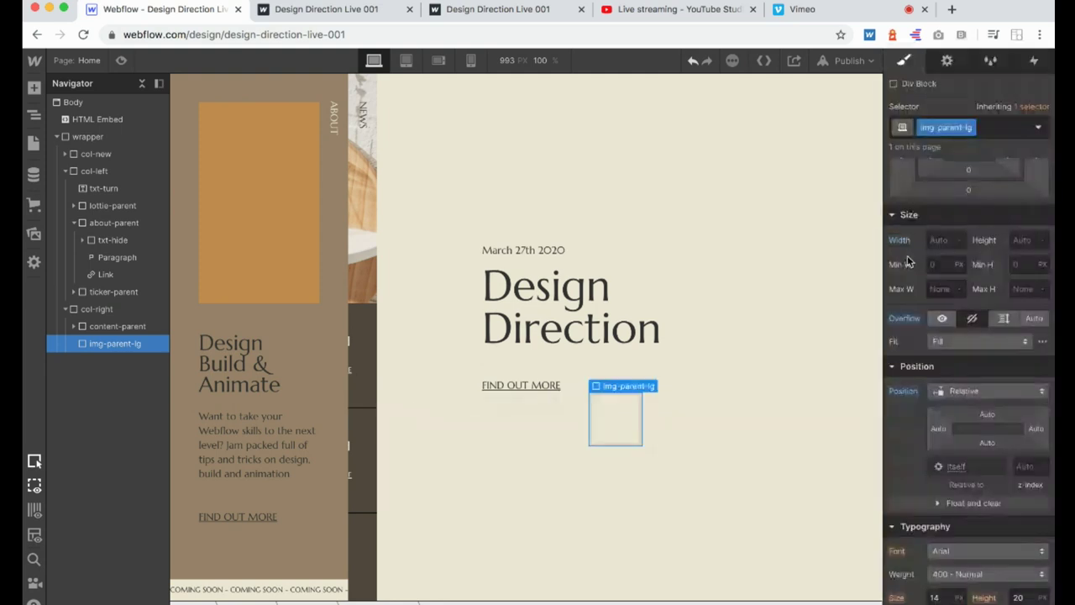
pyautogui.click(932, 240)
pyautogui.write('100%')
pyautogui.press('Return')
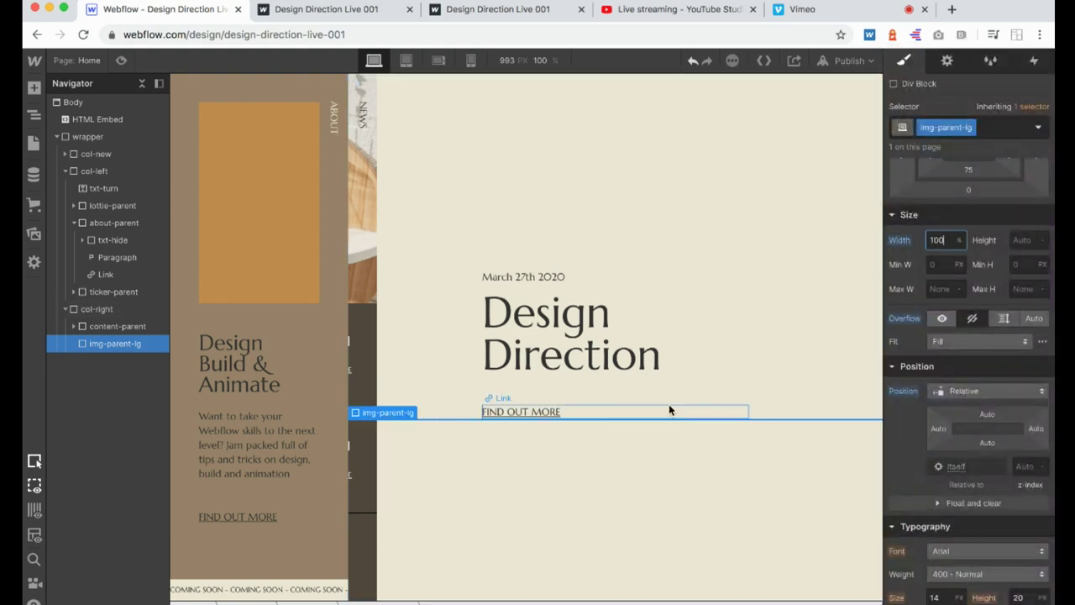
# Move img-parent-lg inside content-parent, directly after the FIND OUT MORE link.
pyautogui.click(98, 326)
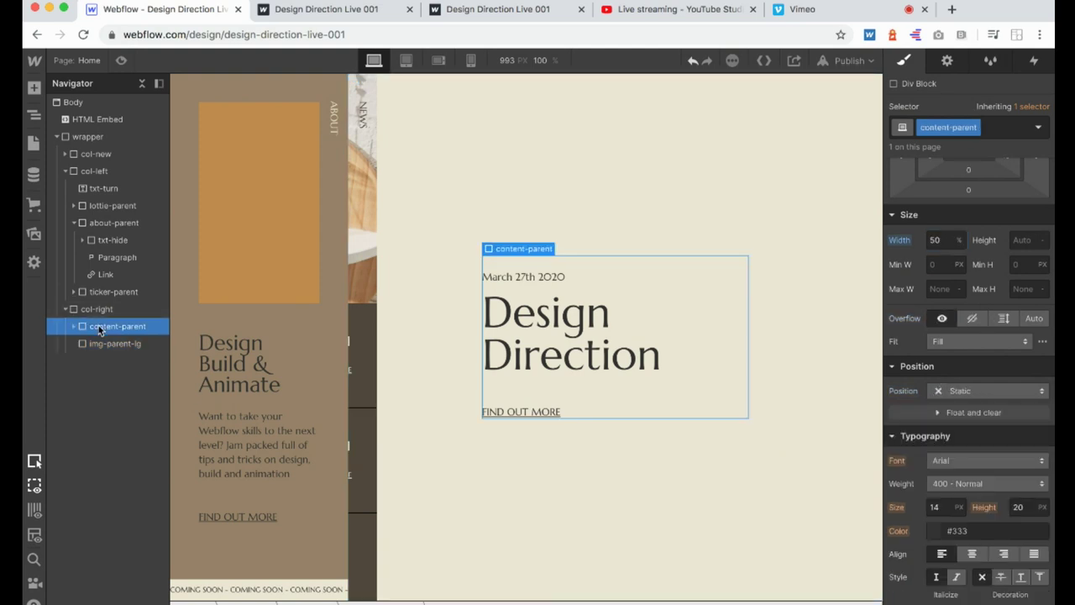
pyautogui.click(73, 326)
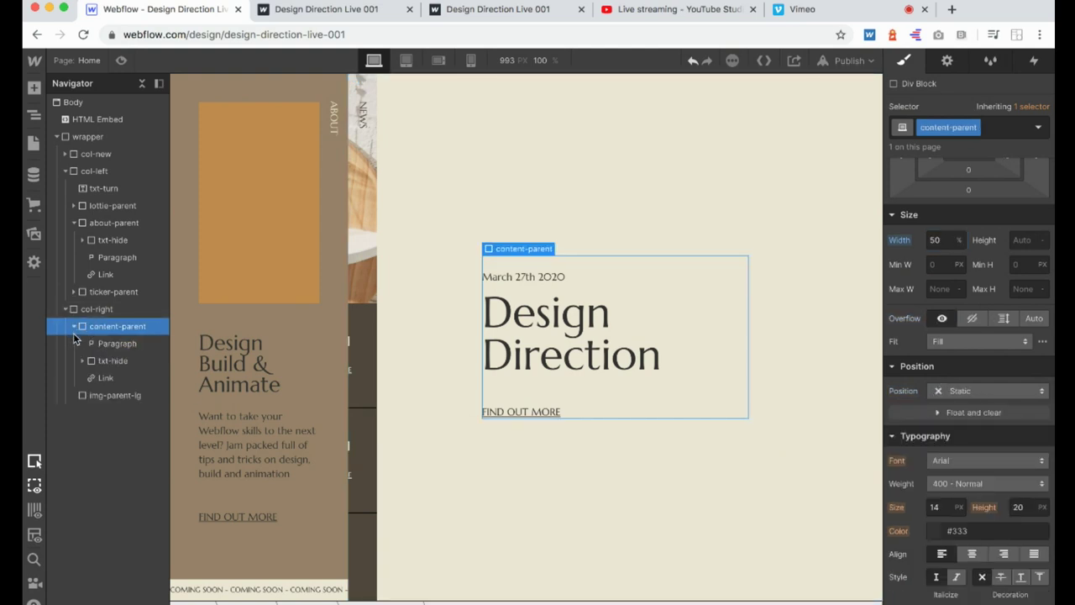
pyautogui.moveTo(99, 398)
pyautogui.mouseDown()
pyautogui.moveTo(105, 338)
pyautogui.moveTo(105, 398)
pyautogui.mouseUp()
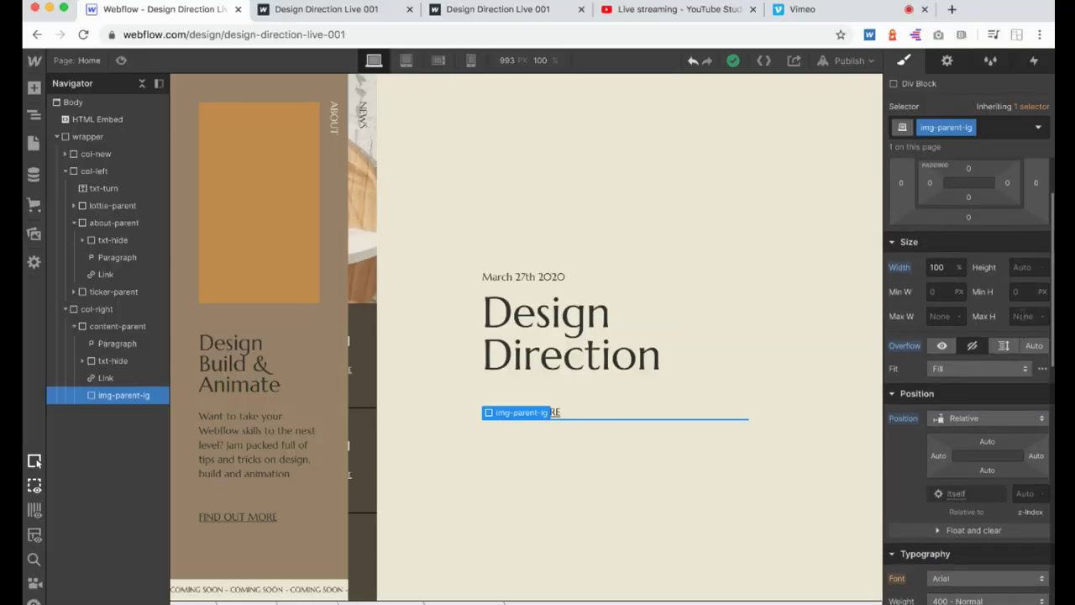
# Set img-parent-lg's height to 350 px.
pyautogui.click(1031, 264)
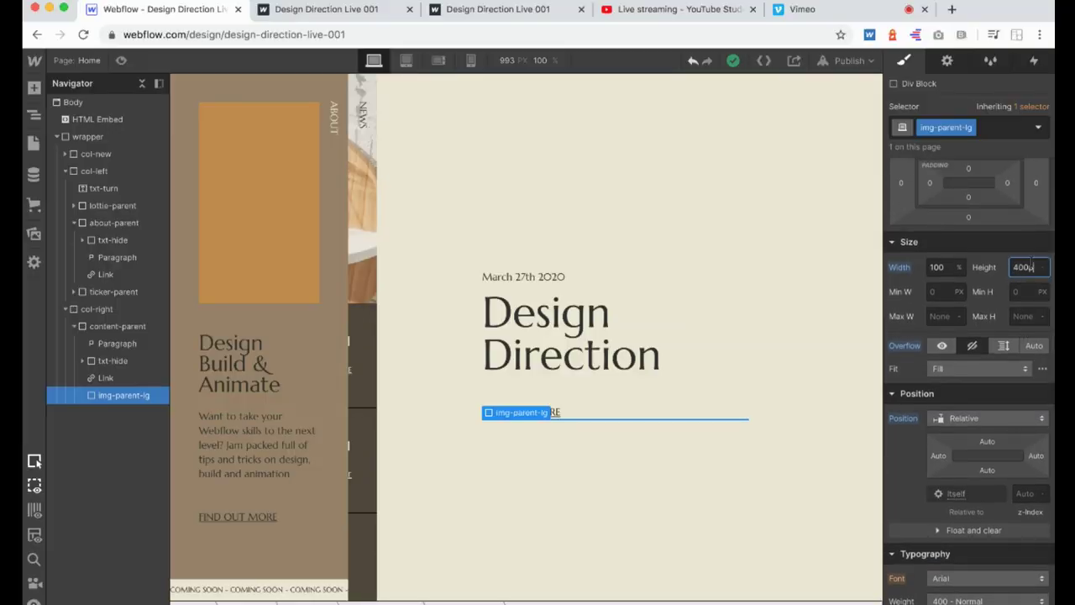
pyautogui.write('400')
pyautogui.hotkey('shift', 'Down')
pyautogui.hotkey('shift', 'Down')
pyautogui.hotkey('shift', 'Down')
pyautogui.hotkey('shift', 'Down')
pyautogui.hotkey('shift', 'Down')
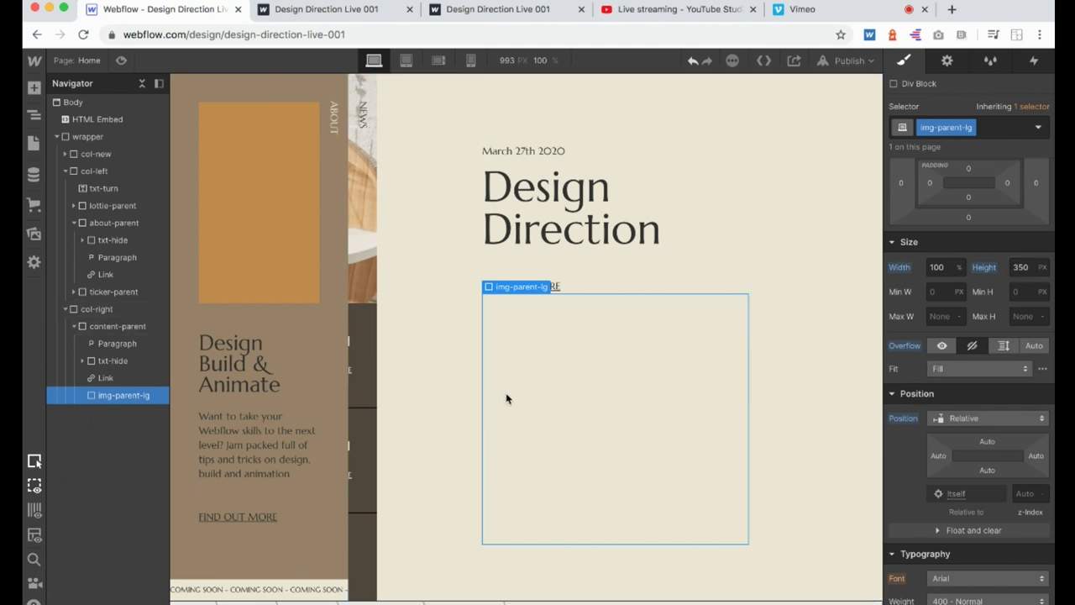
# Add a Div Block inside img-parent-lg and give it the new class img-1.
pyautogui.click(34, 87)
pyautogui.moveTo(421, 319); pyautogui.dragTo(550, 319)
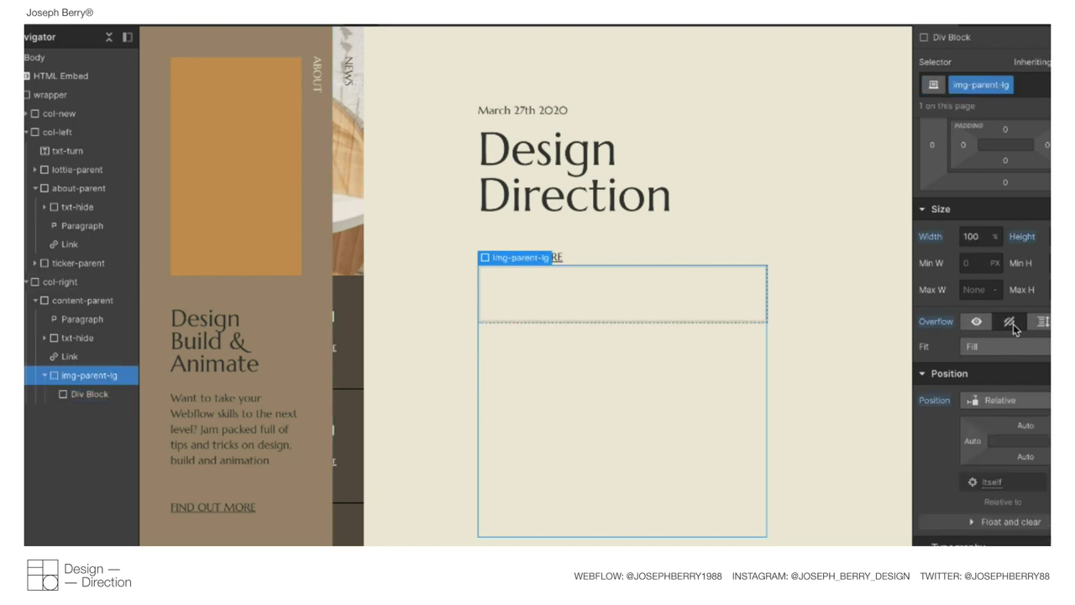
pyautogui.click(599, 309)
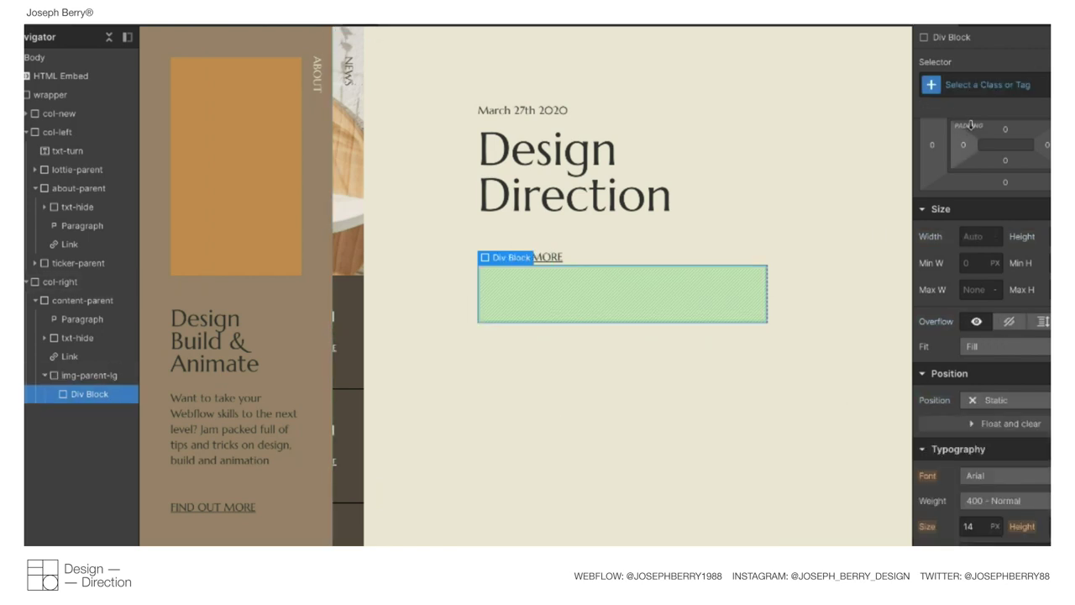
pyautogui.click(974, 84)
pyautogui.write('img')
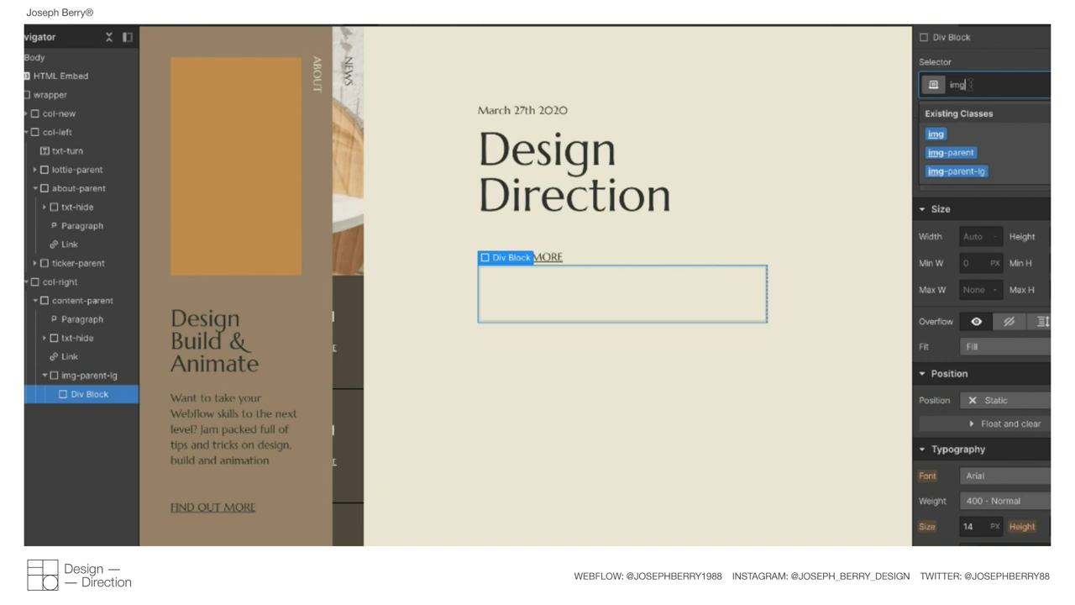
pyautogui.write('-1')
pyautogui.press('Return')
# Set img-1's width and height to 100% so it fills img-parent-lg.
pyautogui.click(972, 236)
pyautogui.press('Return')
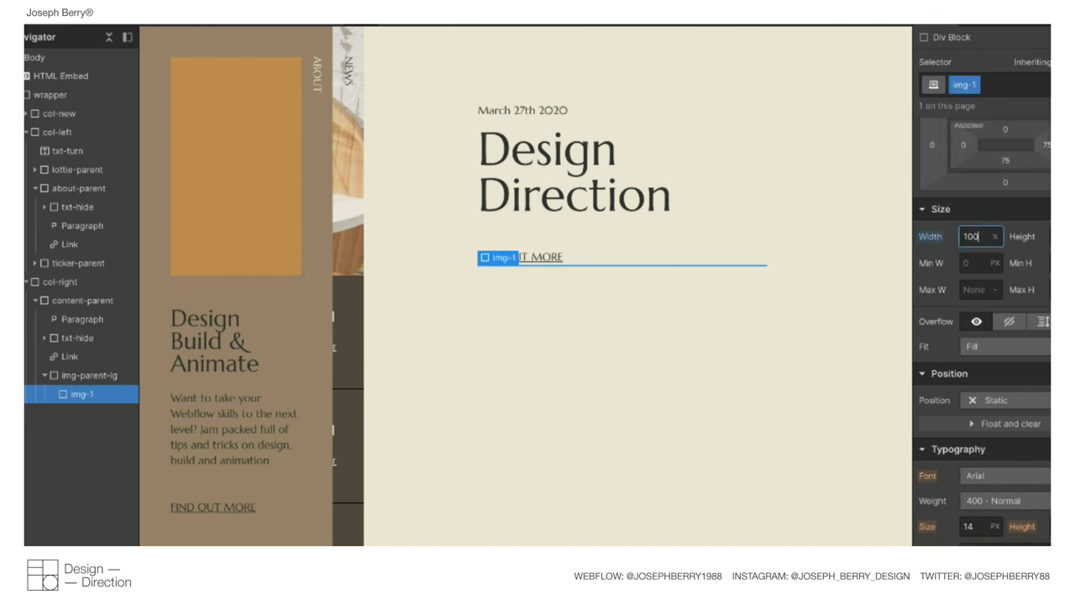
pyautogui.press('Return')
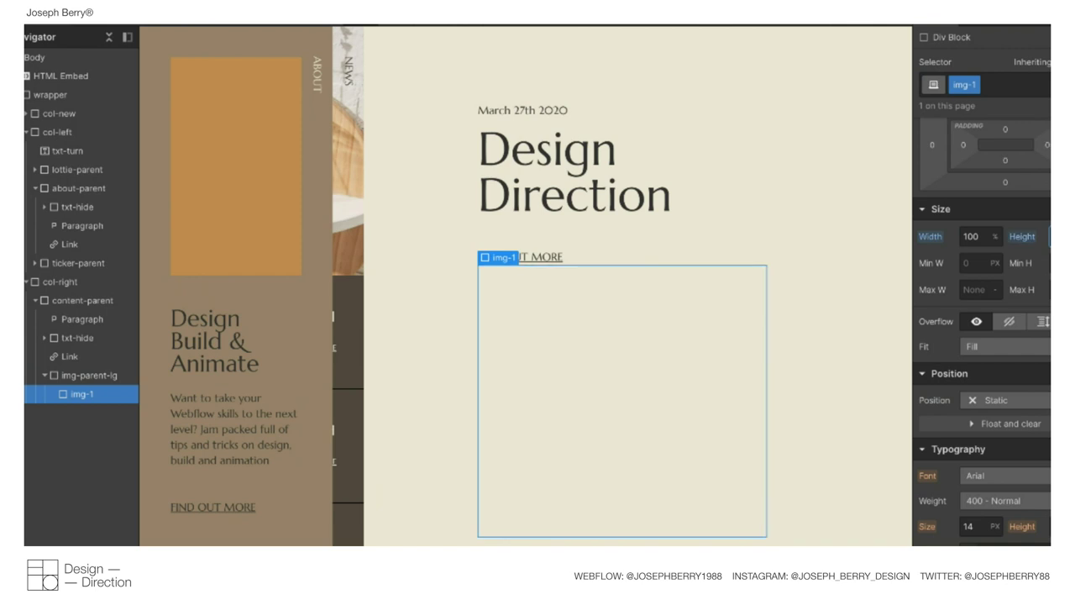
# Give img-1 a background image using the potted plant picture image-1-min (1).jpg.
pyautogui.scroll(-3, 1011, 340)
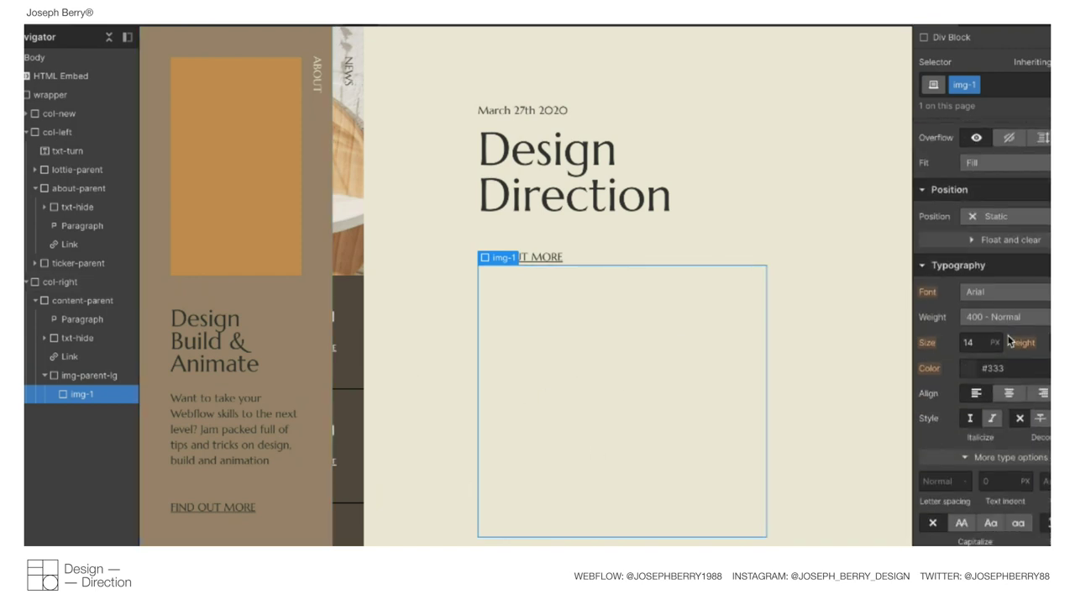
pyautogui.scroll(-5, 1017, 320)
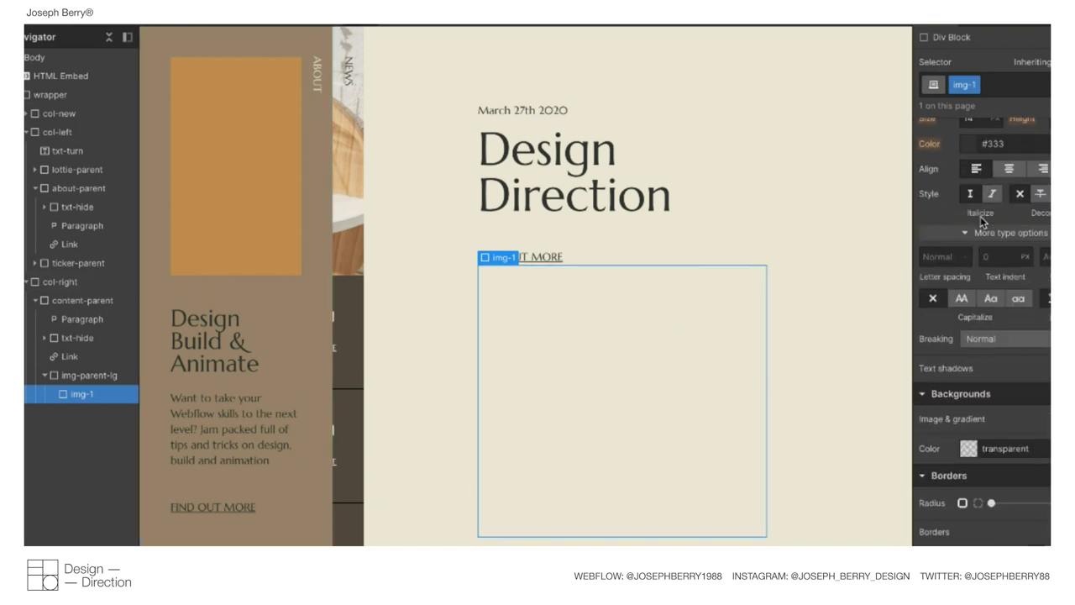
pyautogui.click(1042, 356)
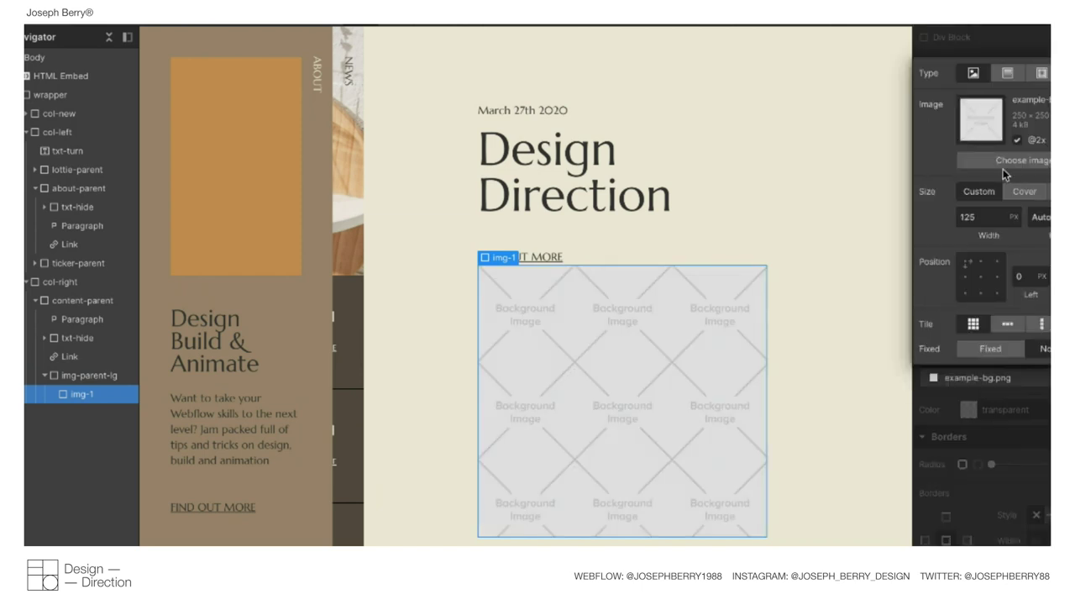
pyautogui.click(1003, 159)
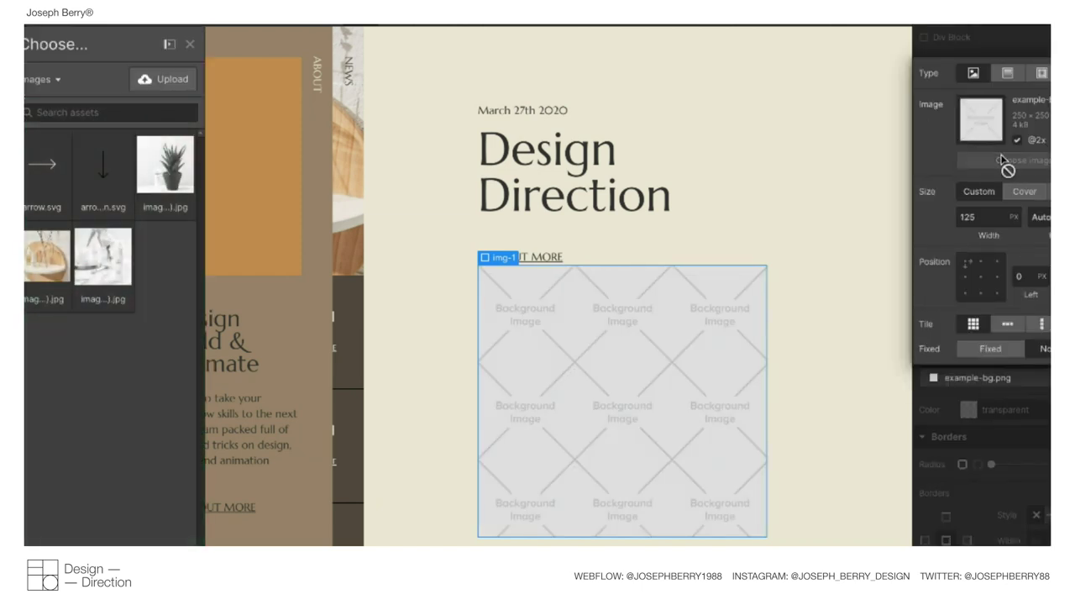
pyautogui.click(155, 176)
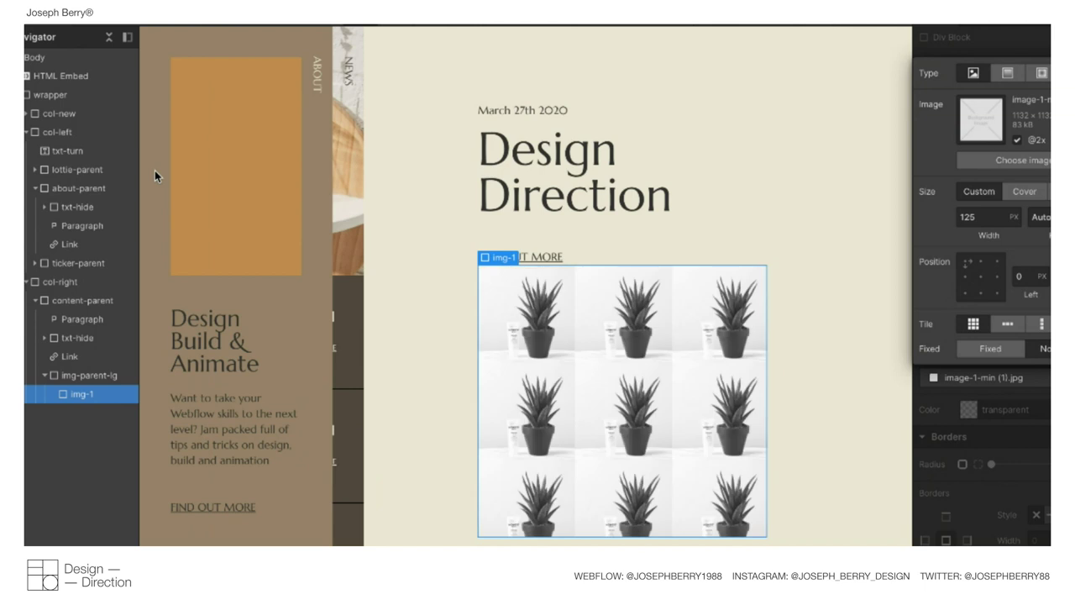
# Size img-1's background image as Cover, centre its position and preview the page.
pyautogui.click(1014, 217)
pyautogui.click(1025, 194)
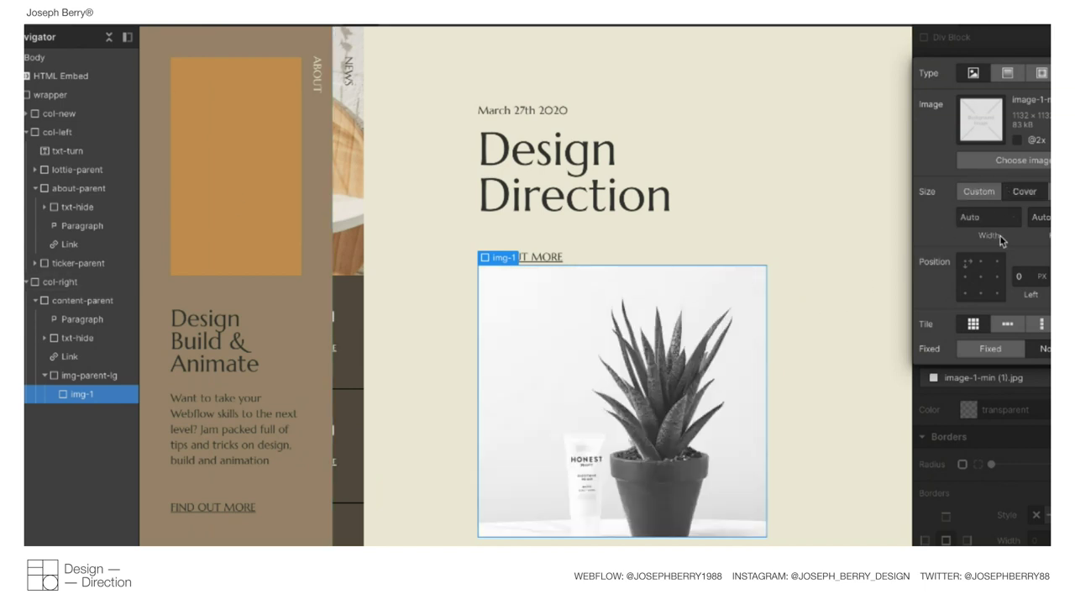
pyautogui.click(981, 276)
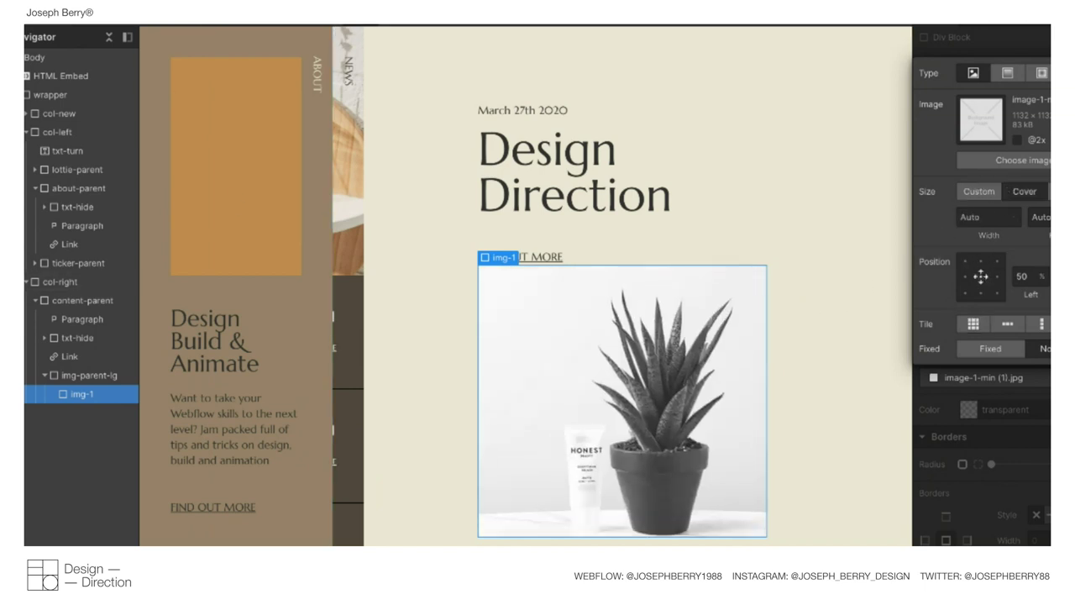
pyautogui.click(95, 28)
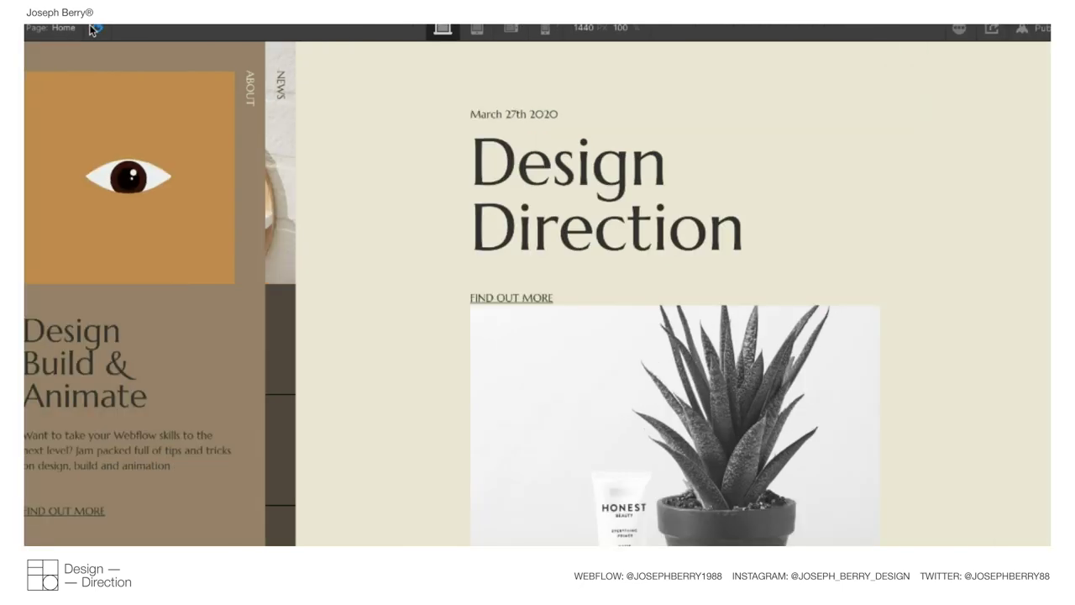
pyautogui.click(95, 28)
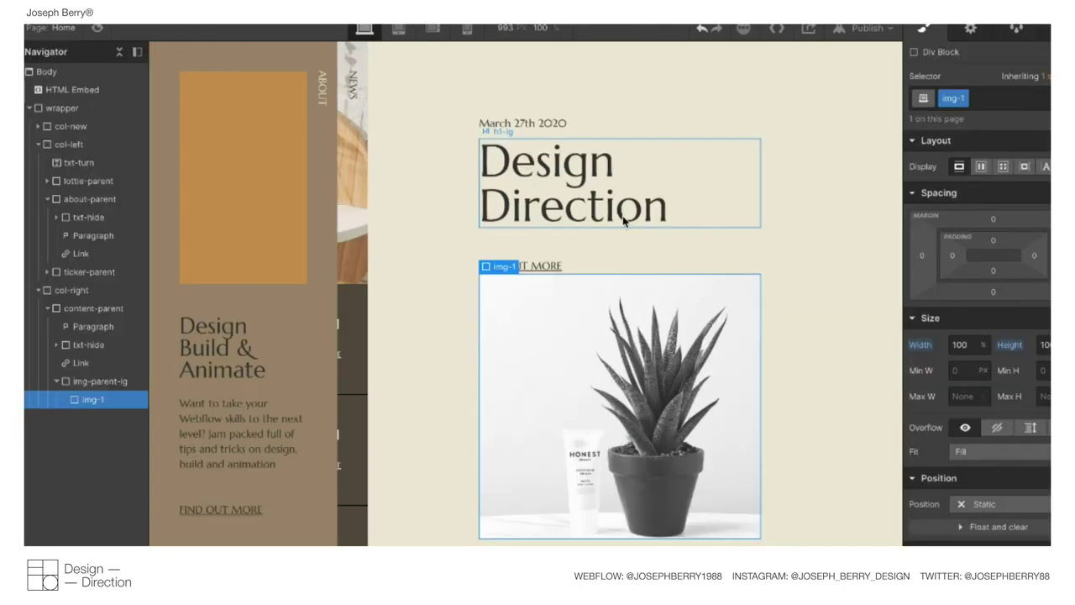
# Give img-parent-lg a top position offset of -80 px so it overlaps the heading, and preview the page.
pyautogui.click(57, 380)
pyautogui.click(99, 384)
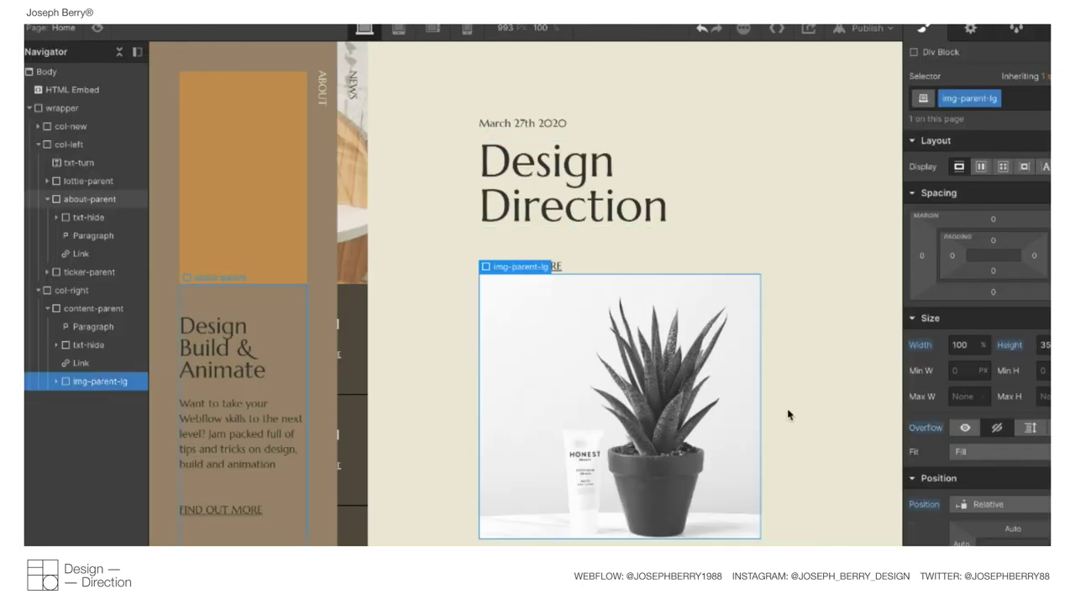
pyautogui.click(1012, 527)
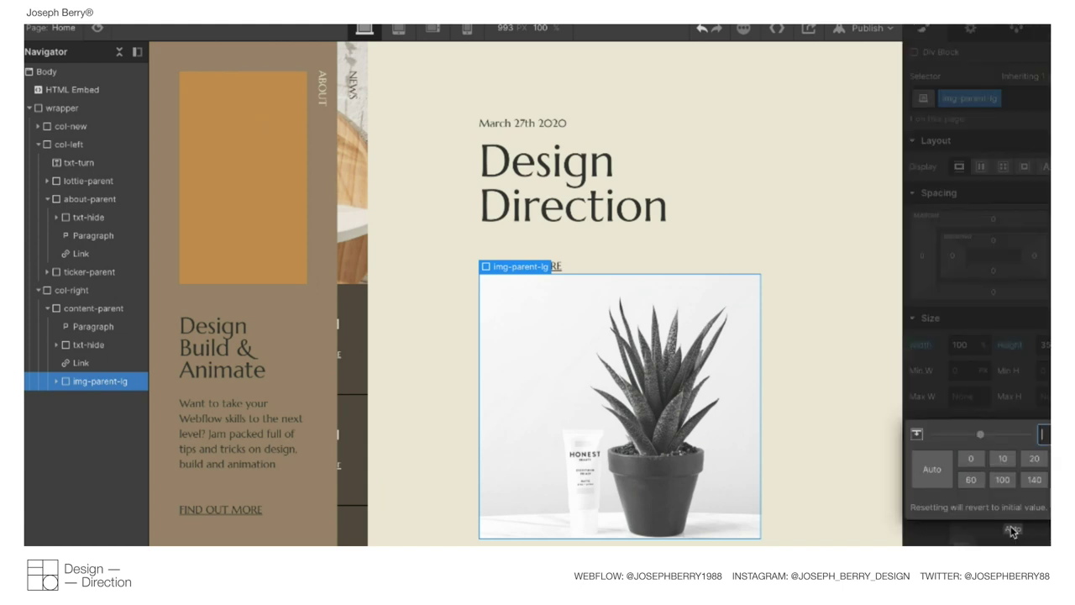
pyautogui.hotkey('shift', 'Down')
pyautogui.hotkey('shift', 'Down')
pyautogui.hotkey('shift', 'Down')
pyautogui.hotkey('shift', 'Down')
pyautogui.hotkey('shift', 'Down')
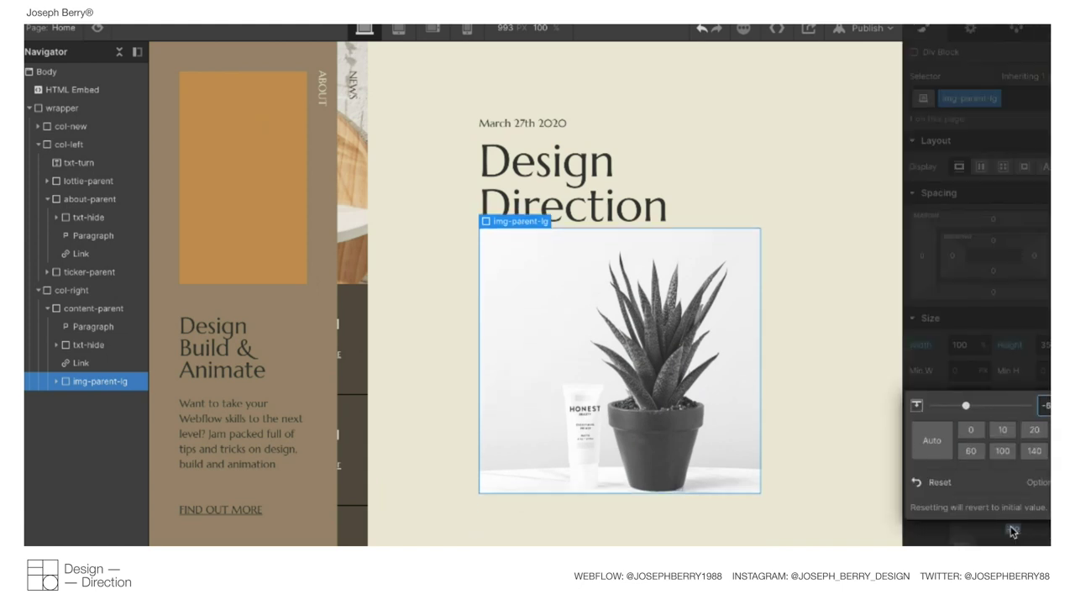
pyautogui.hotkey('shift', 'Down')
pyautogui.hotkey('shift', 'Down')
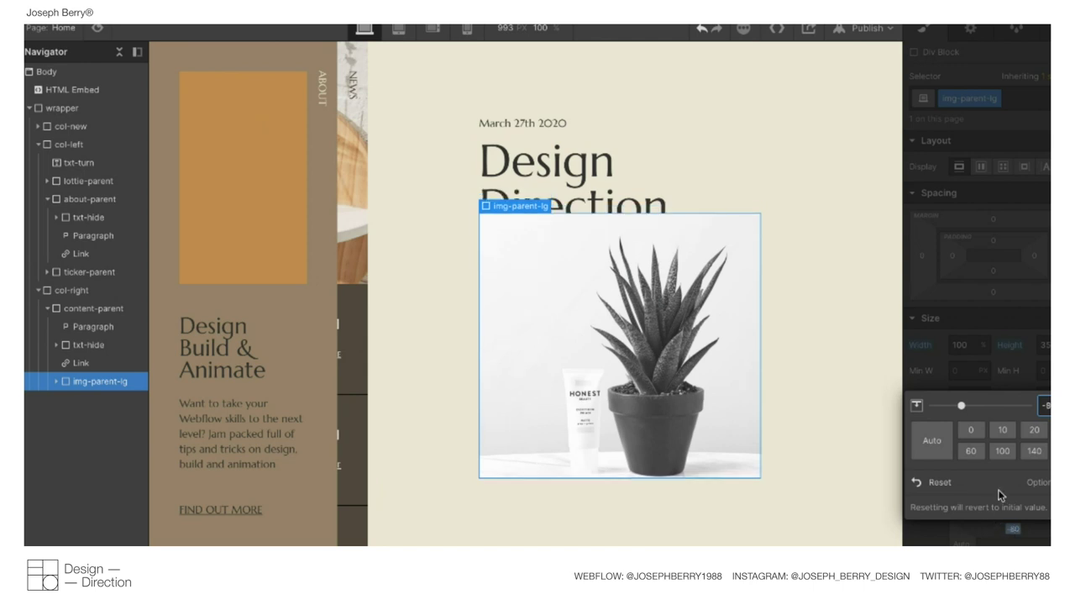
pyautogui.press('Escape')
pyautogui.press('super+shift+p')
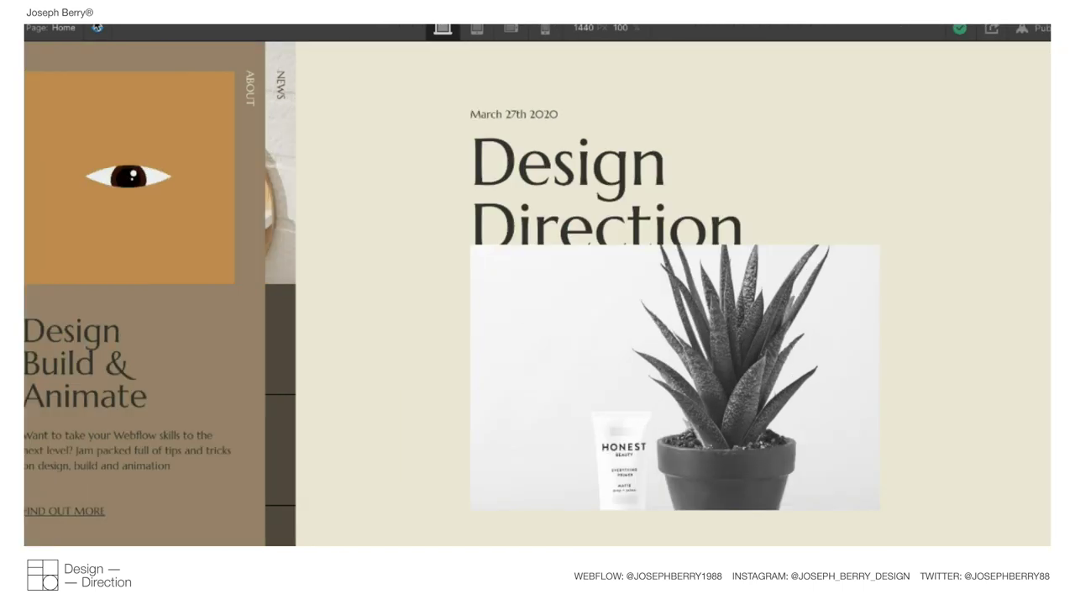
pyautogui.press('super+shift+p')
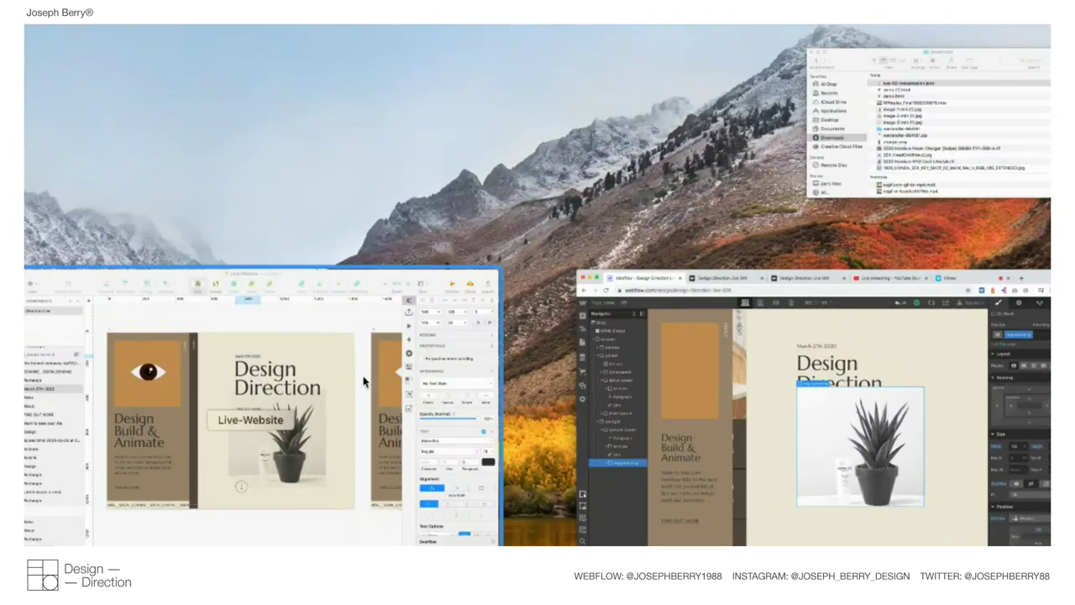
# Compare the page with the Live-Website mockup and nudge img-parent-lg slightly further up with its top offset.
pyautogui.click(363, 382)
pyautogui.hotkey('ctrl', 'Up')
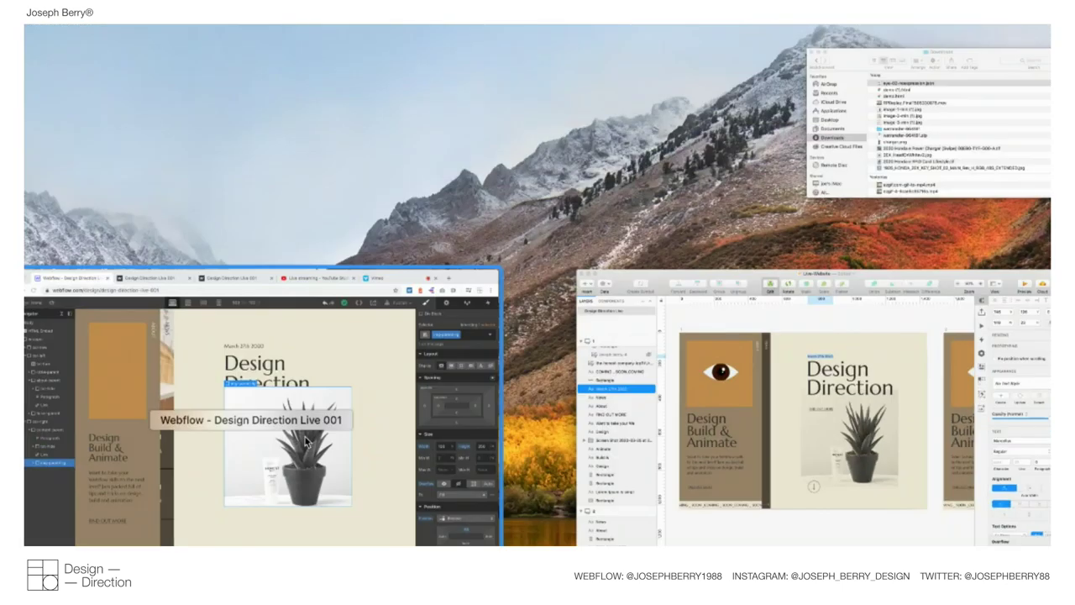
pyautogui.click(305, 442)
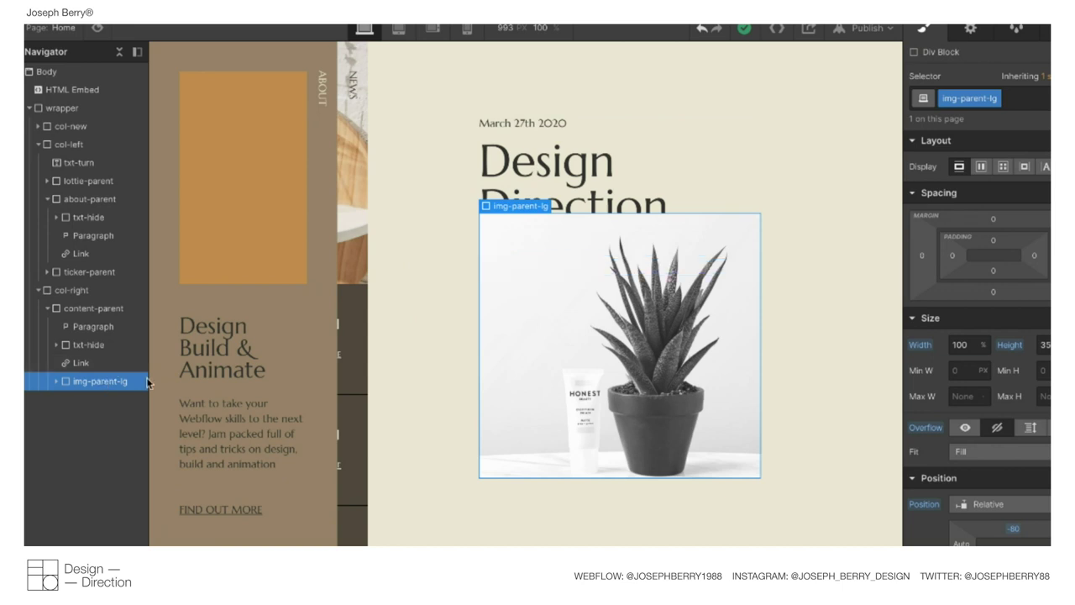
pyautogui.scroll(-2, 1017, 430)
pyautogui.click(1015, 489)
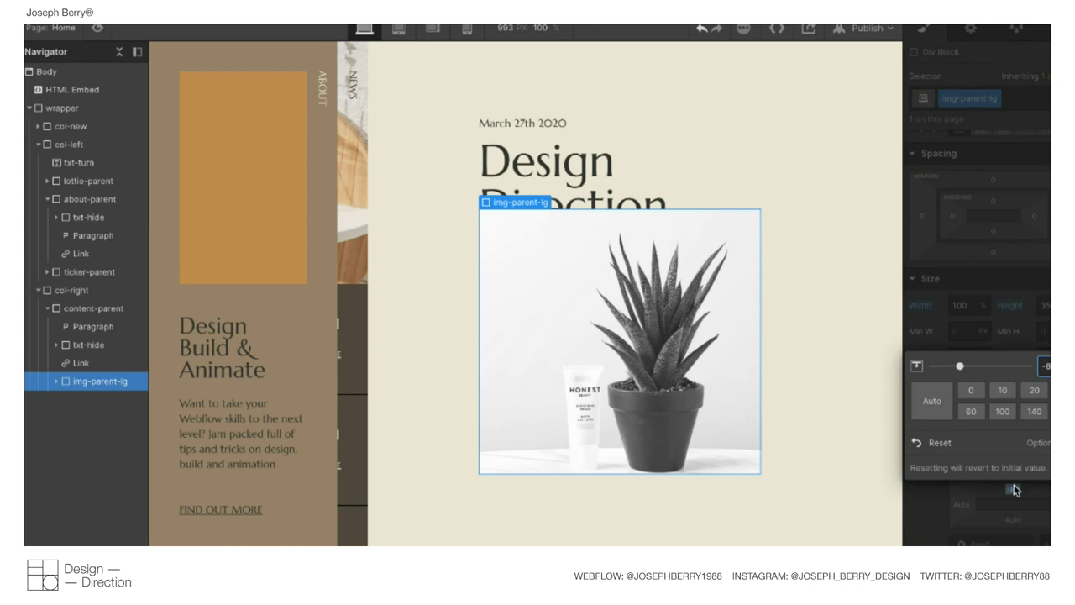
# Select the FIND OUT MORE link inside content-parent and find its position setting.
pyautogui.click(81, 363)
pyautogui.scroll(-3, 1011, 482)
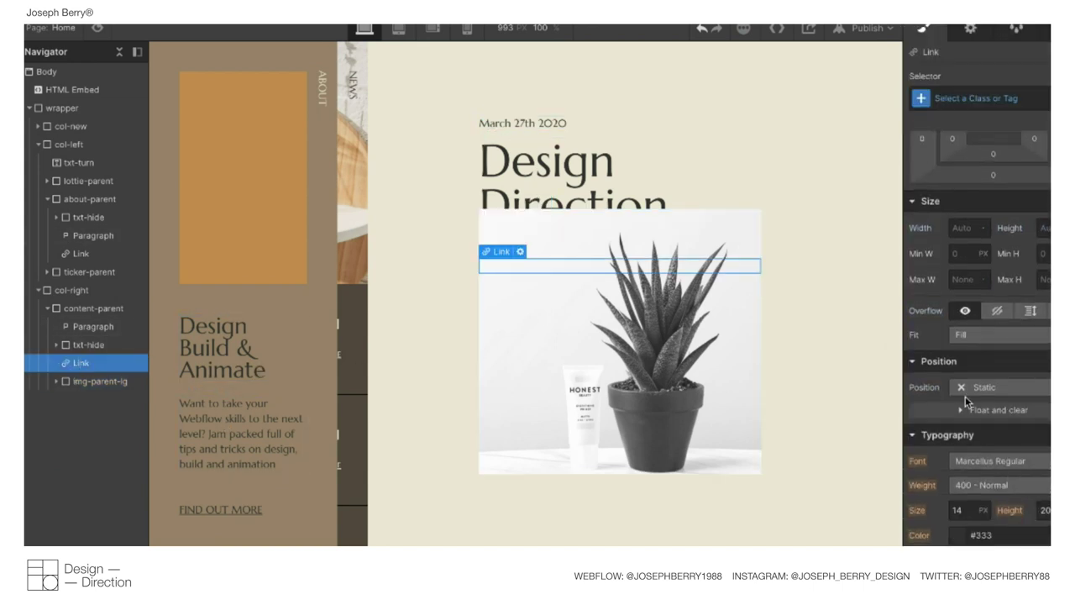
# Style the FIND OUT MORE link in content-parent through the All Links tag, setting its position to Relative with z-index 1.
pyautogui.click(962, 388)
pyautogui.click(960, 94)
pyautogui.click(926, 186)
pyautogui.click(973, 384)
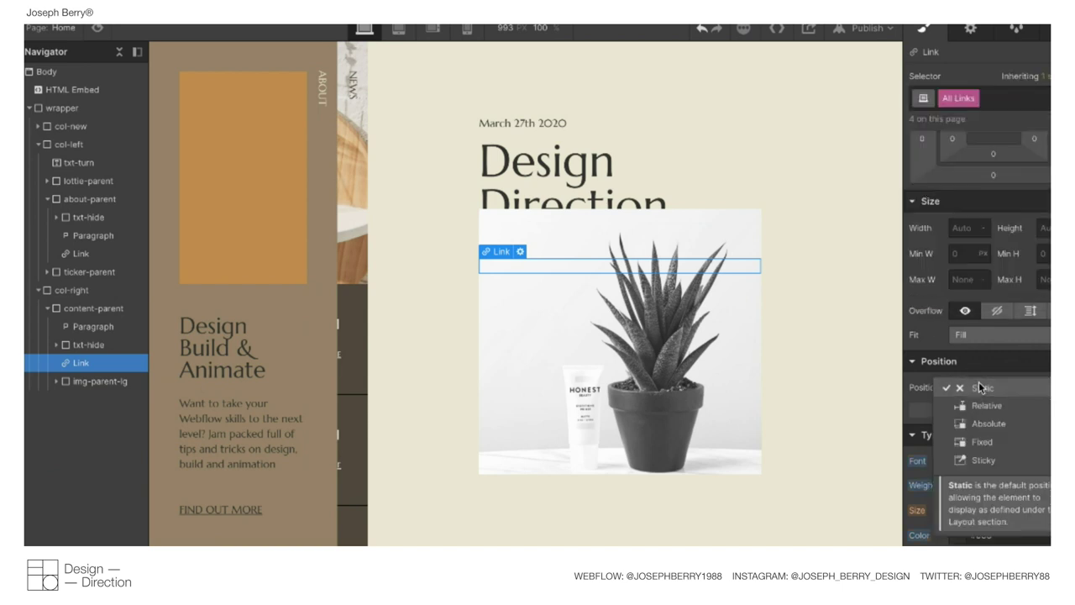
pyautogui.click(976, 402)
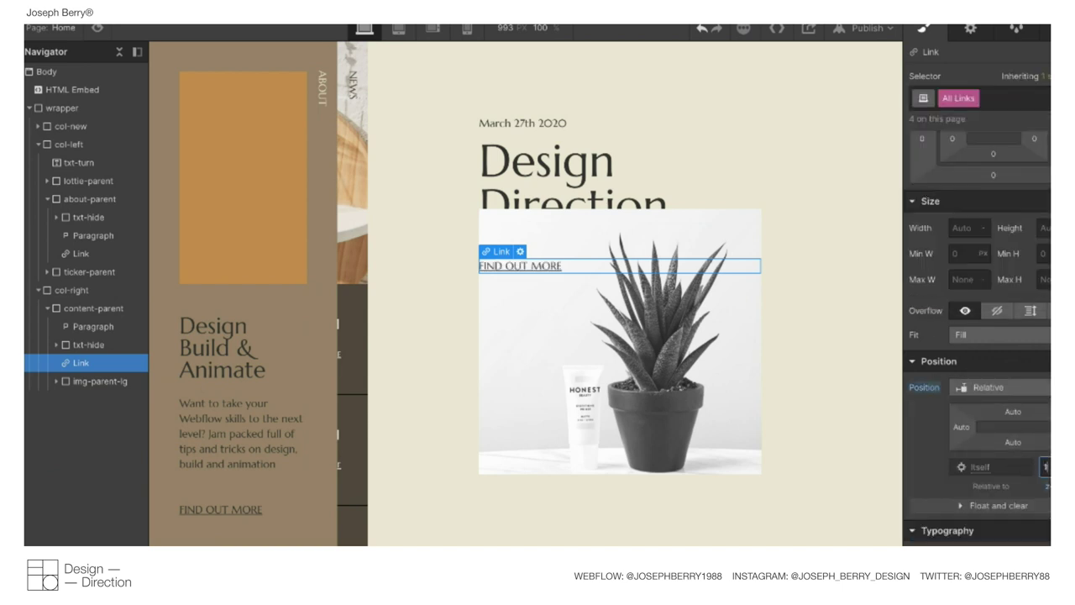
# Set content-parent's txt-hide block to Relative position with z-index 1, and check the heading over the image in preview.
pyautogui.click(85, 344)
pyautogui.click(991, 386)
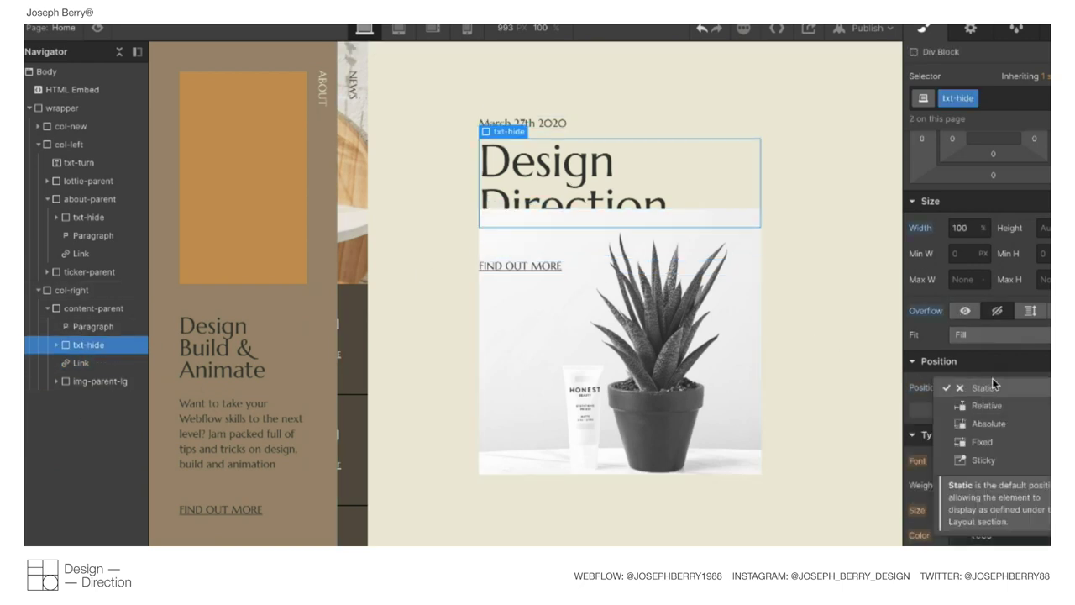
pyautogui.click(975, 405)
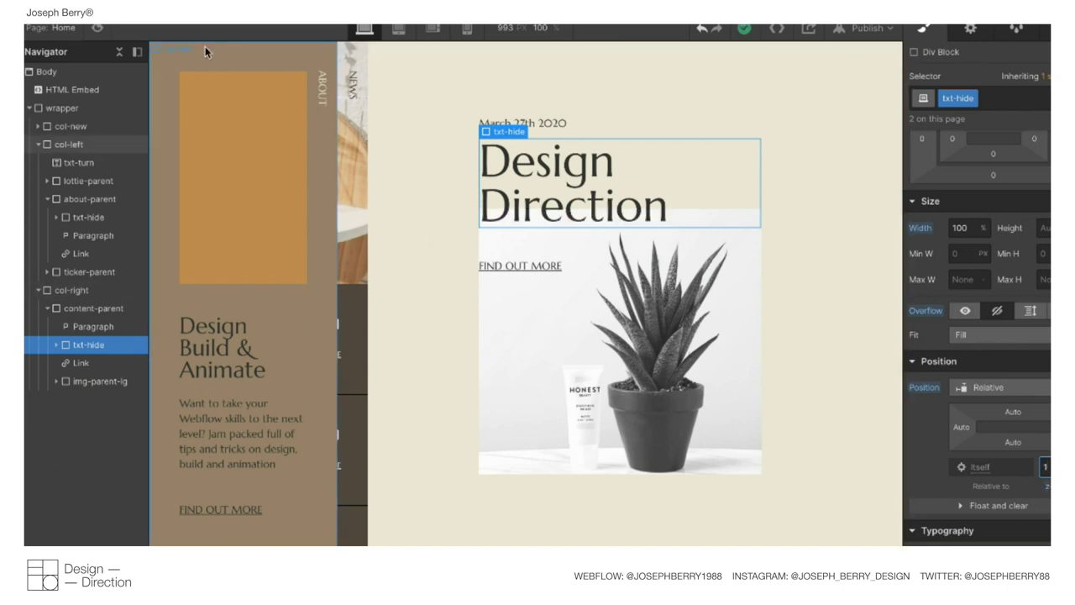
pyautogui.click(99, 31)
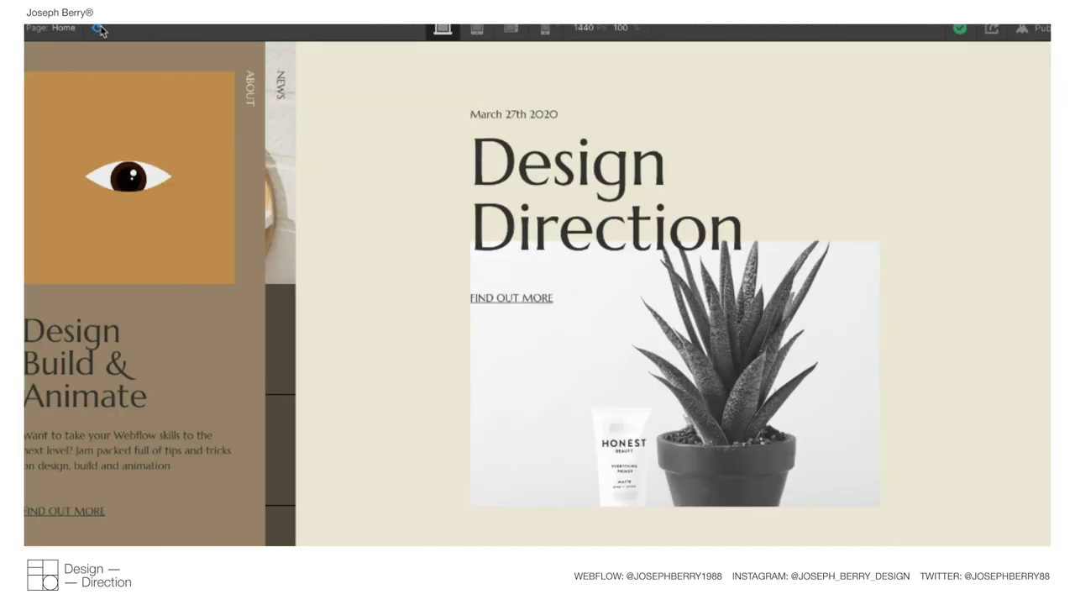
pyautogui.click(99, 31)
# Increase the height of the plant image's parent, img-parent-lg, to about 400 px and preview the page against the design.
pyautogui.click(639, 361)
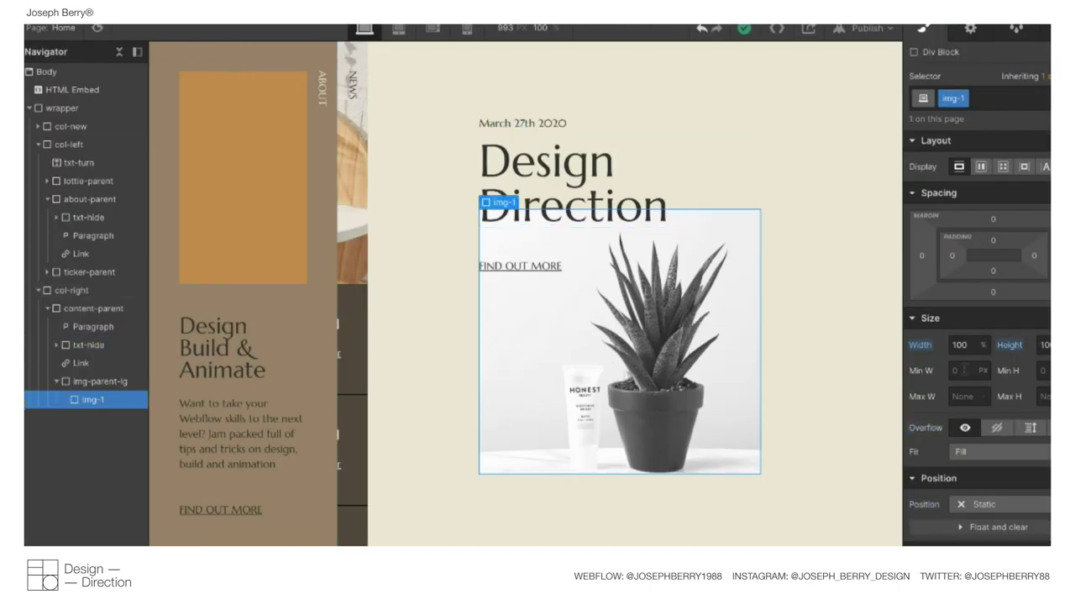
pyautogui.click(101, 381)
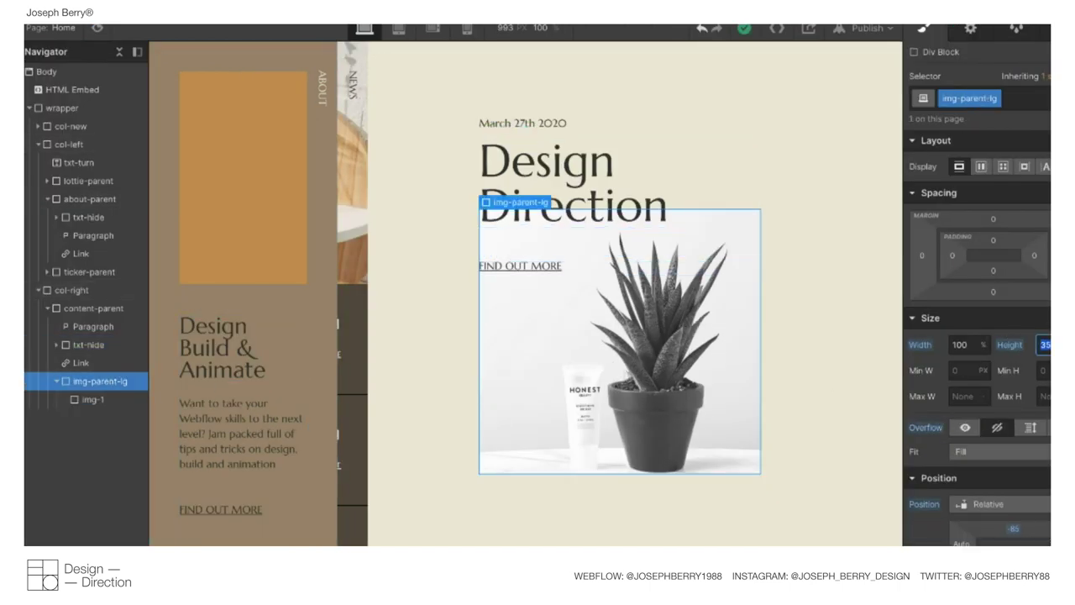
pyautogui.press('Up')
pyautogui.press('Up')
pyautogui.press('Up')
pyautogui.press('Up')
pyautogui.press('Up')
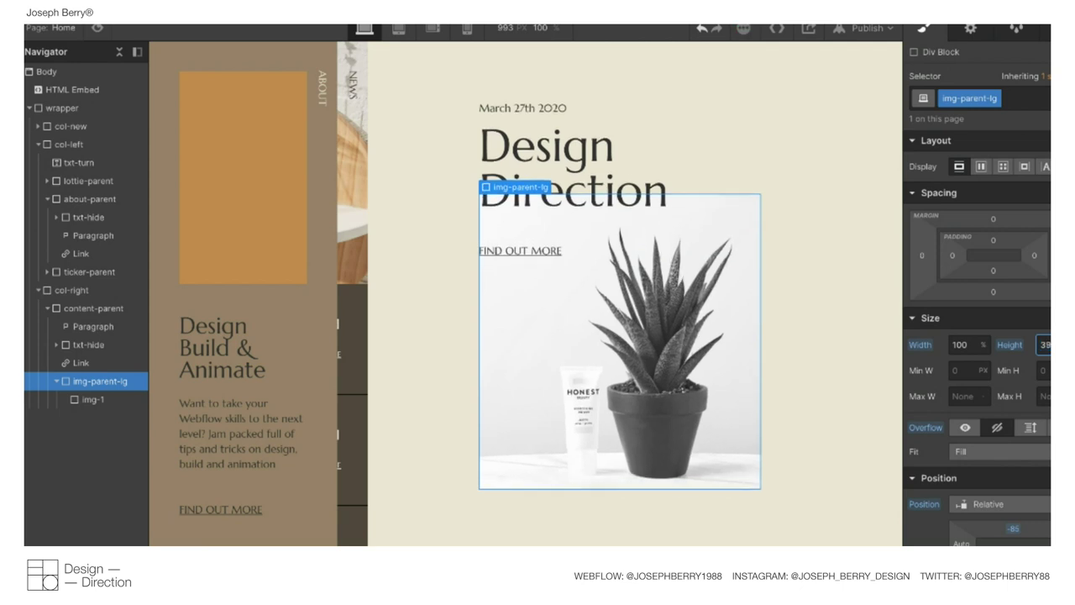
pyautogui.click(98, 30)
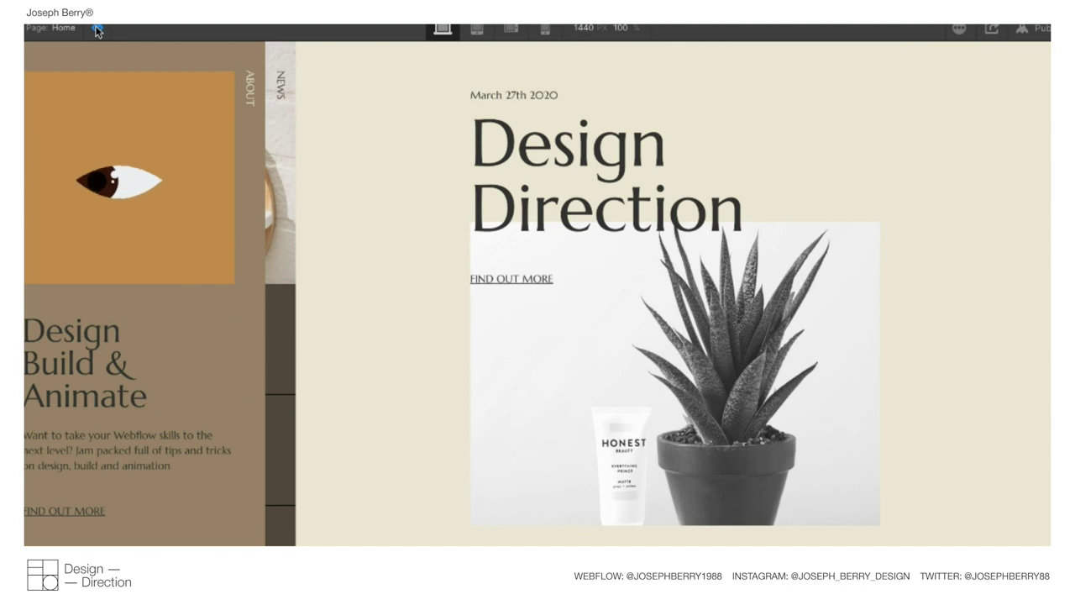
pyautogui.hotkey('ctrl', 'Up')
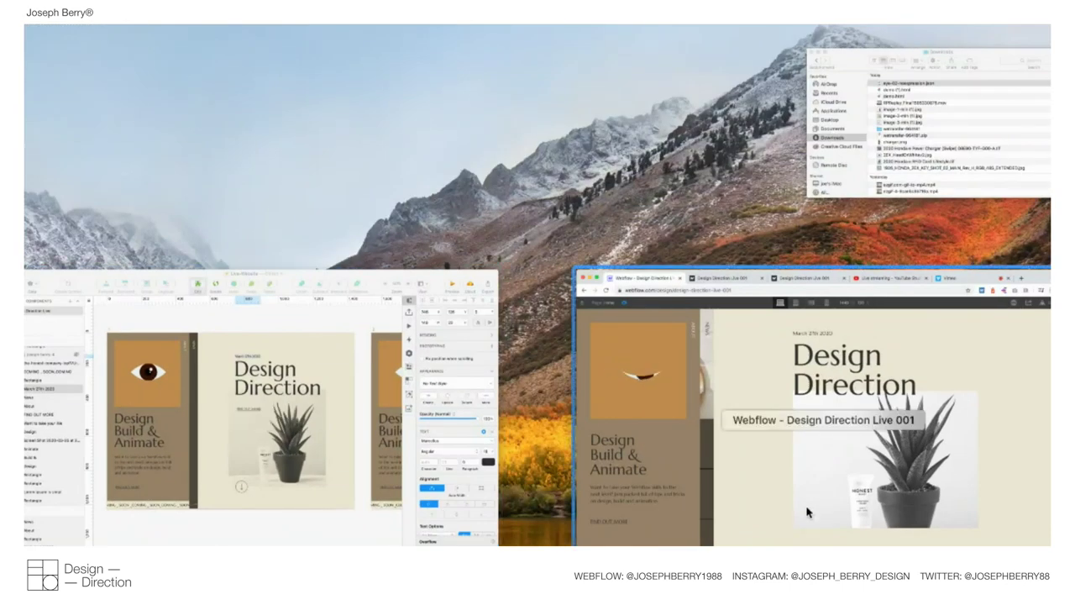
pyautogui.press('Escape')
pyautogui.click(98, 30)
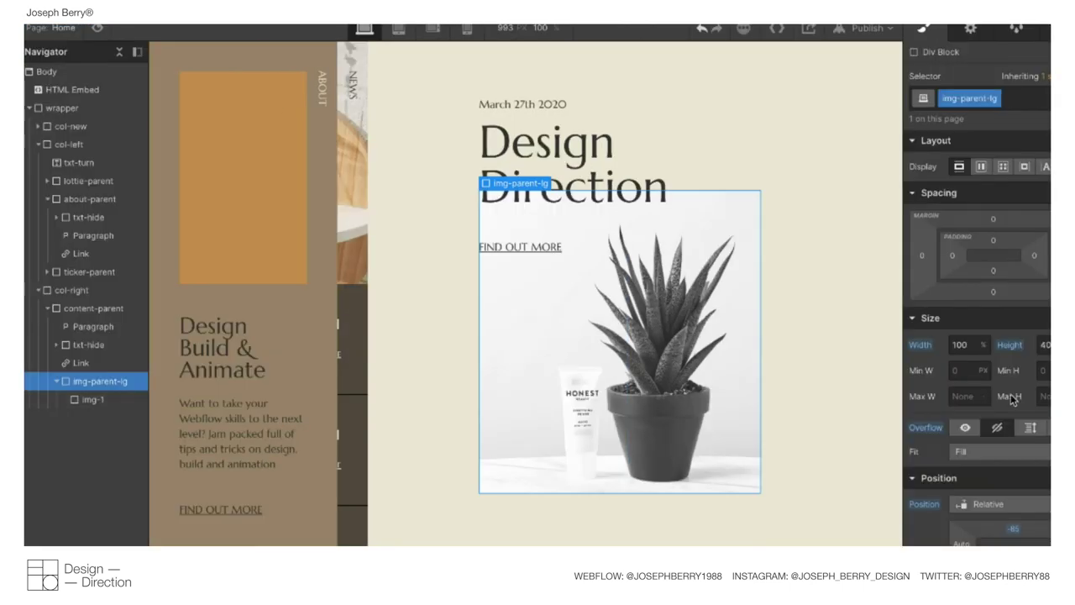
# Increase the height of img-parent-lg to about 440 px and check the taller image in preview.
pyautogui.press('Up')
pyautogui.press('Up')
pyautogui.press('Up')
pyautogui.press('Up')
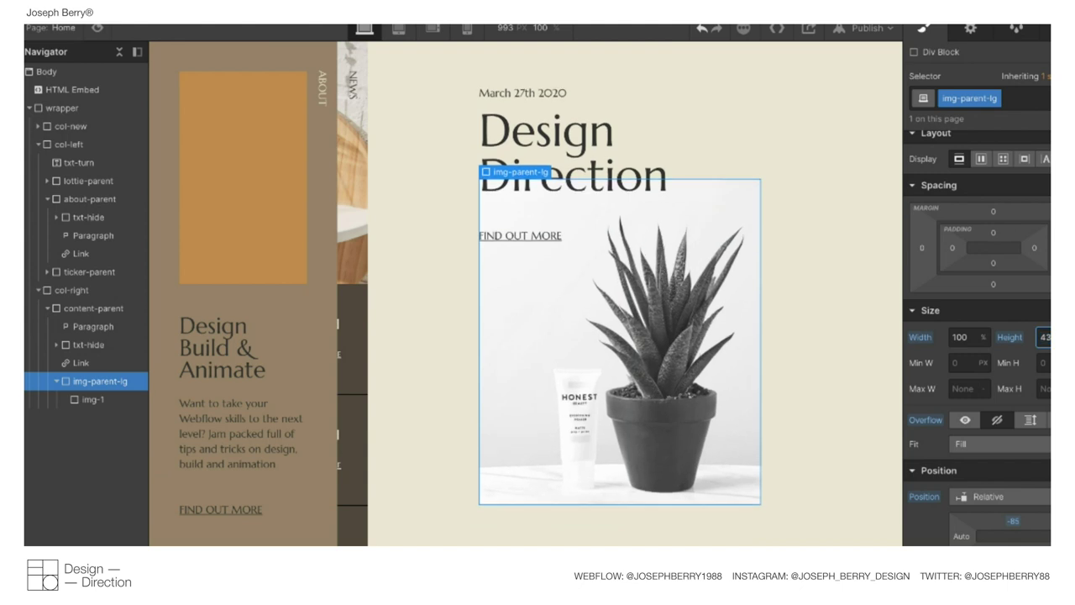
pyautogui.click(99, 31)
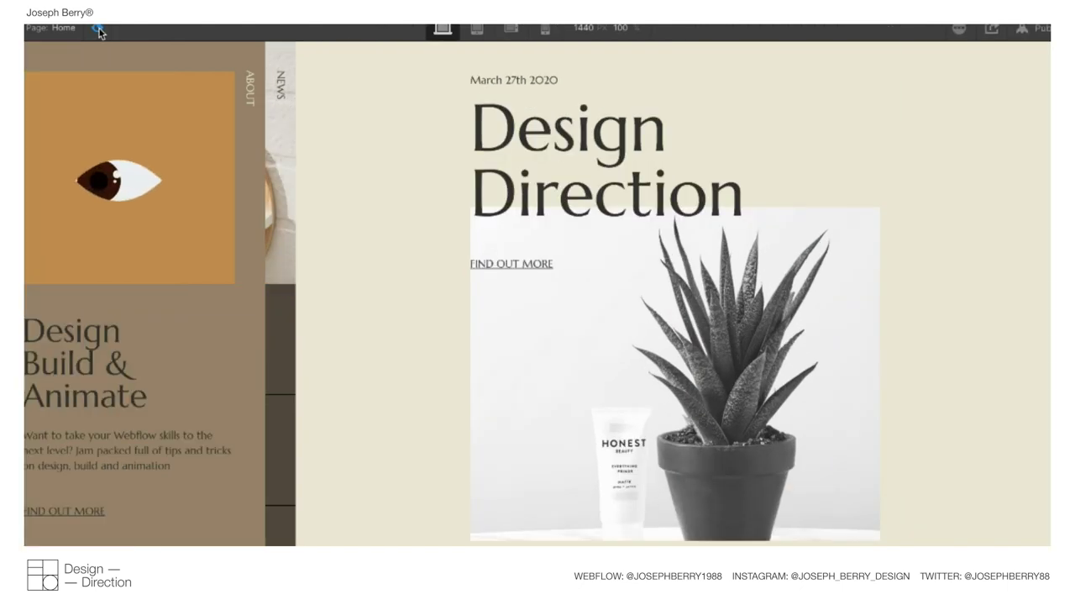
pyautogui.click(98, 31)
pyautogui.click(98, 30)
pyautogui.click(98, 30)
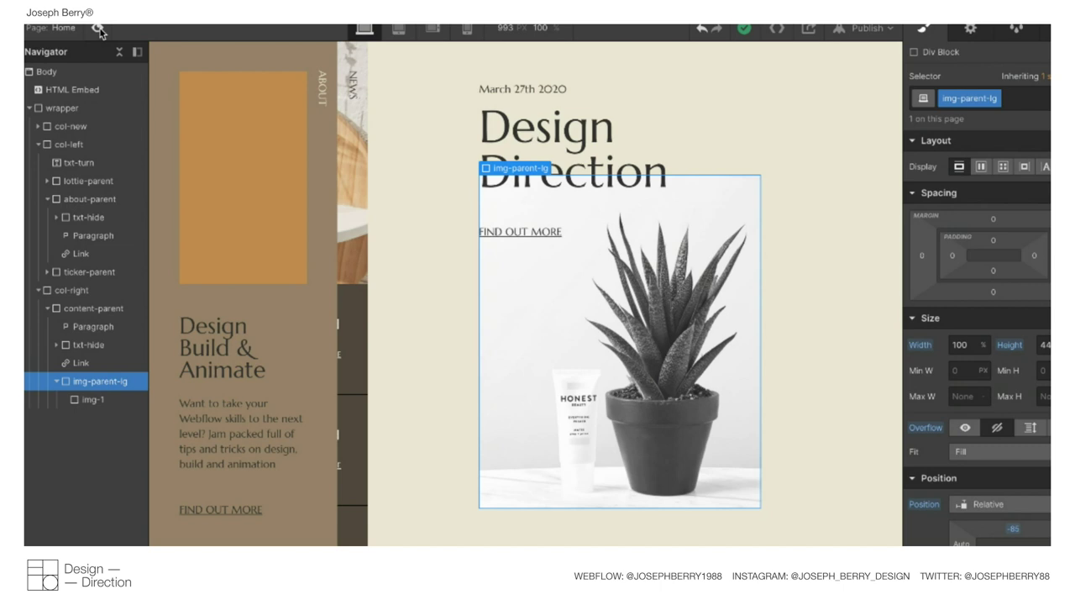
# Switch to the Sketch design and check the blend mode of the plant image on the first artboard.
pyautogui.hotkey('ctrl', 'Up')
pyautogui.click(295, 444)
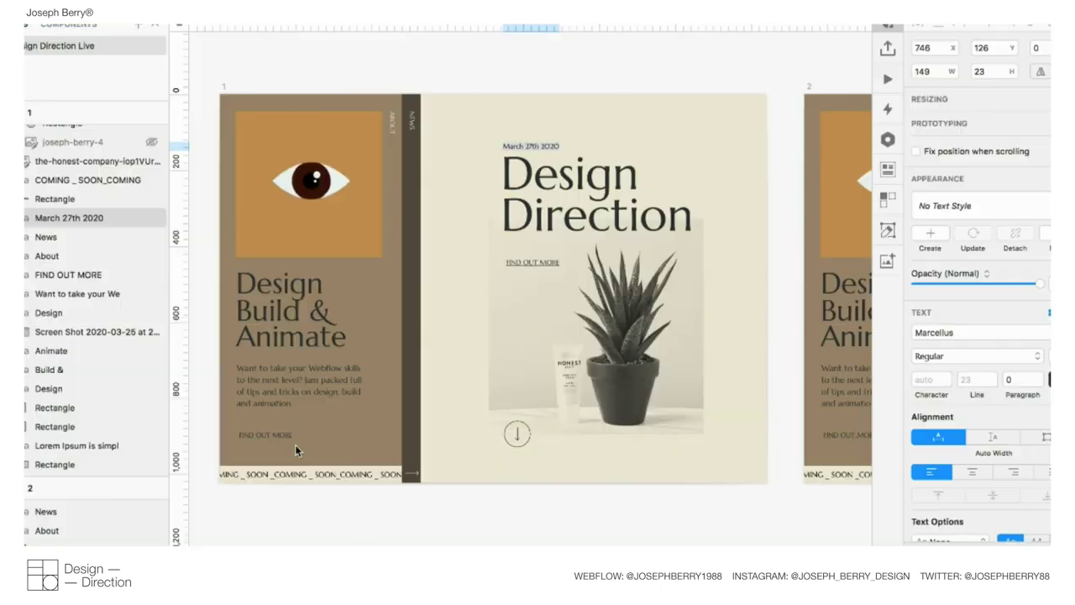
pyautogui.click(588, 405)
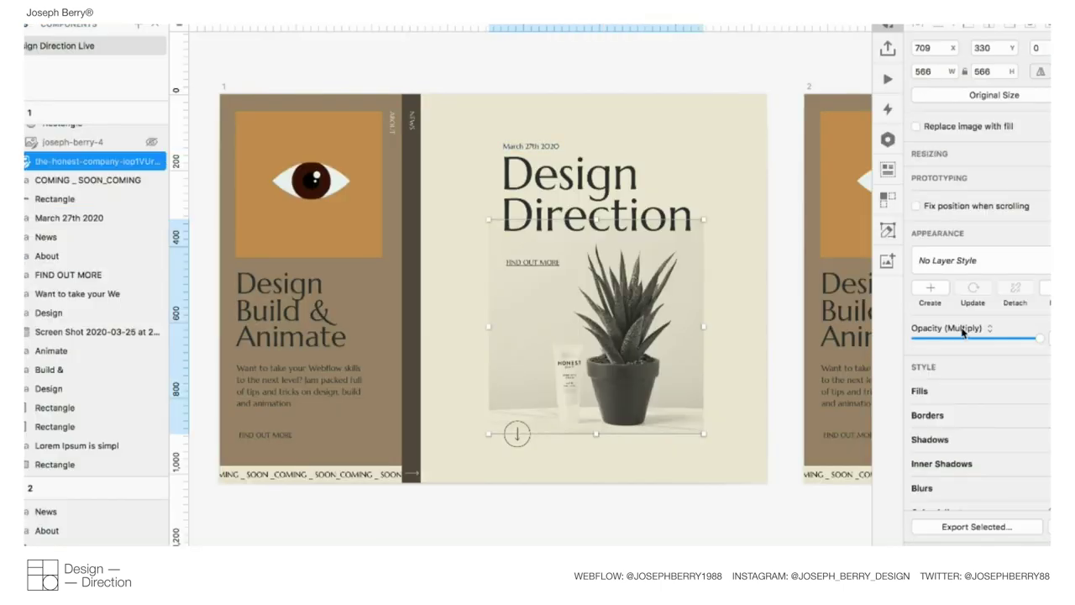
# Find the CSS notes below the artboards and copy the .multiply blend-mode rule.
pyautogui.scroll(-10, 603, 514)
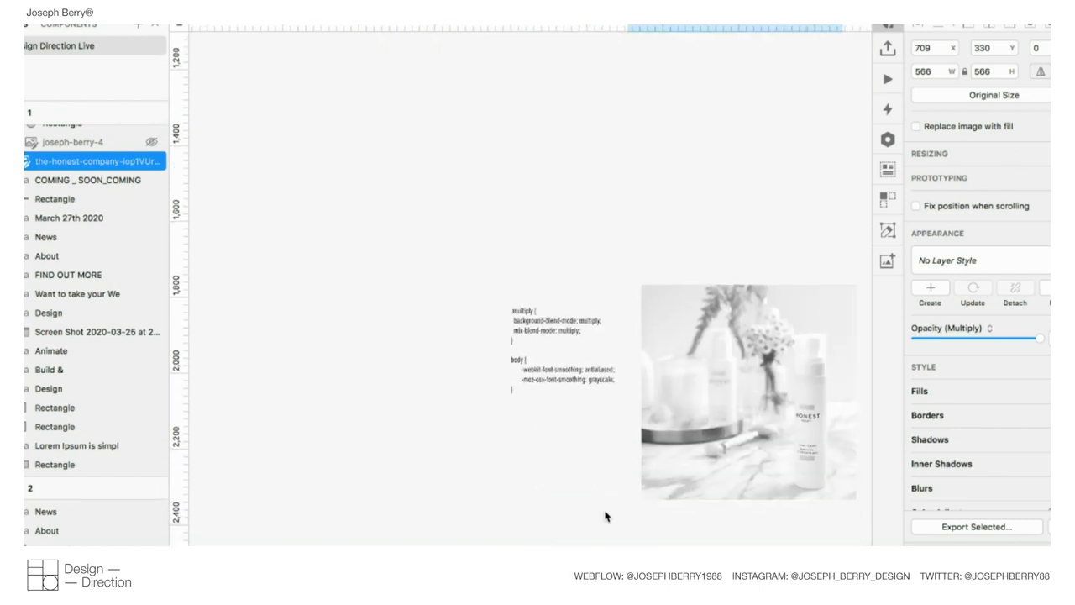
pyautogui.click(493, 348)
pyautogui.doubleClick(494, 353)
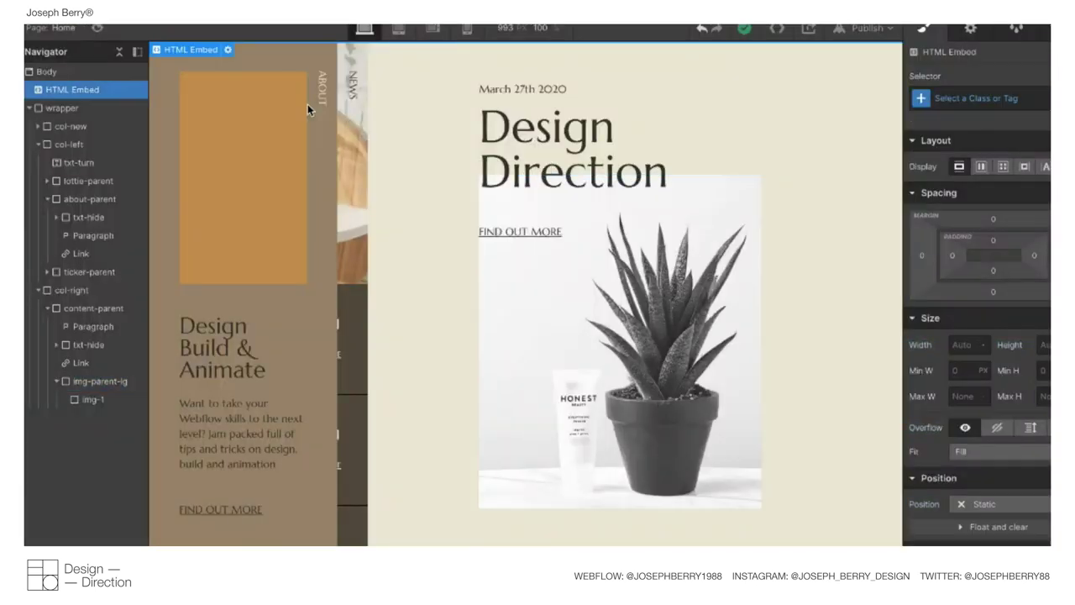
# Back in Webflow, add the .multiply rule with background-blend-mode and mix-blend-mode set to multiply below the body rule in the HTML Embed.
pyautogui.click(970, 27)
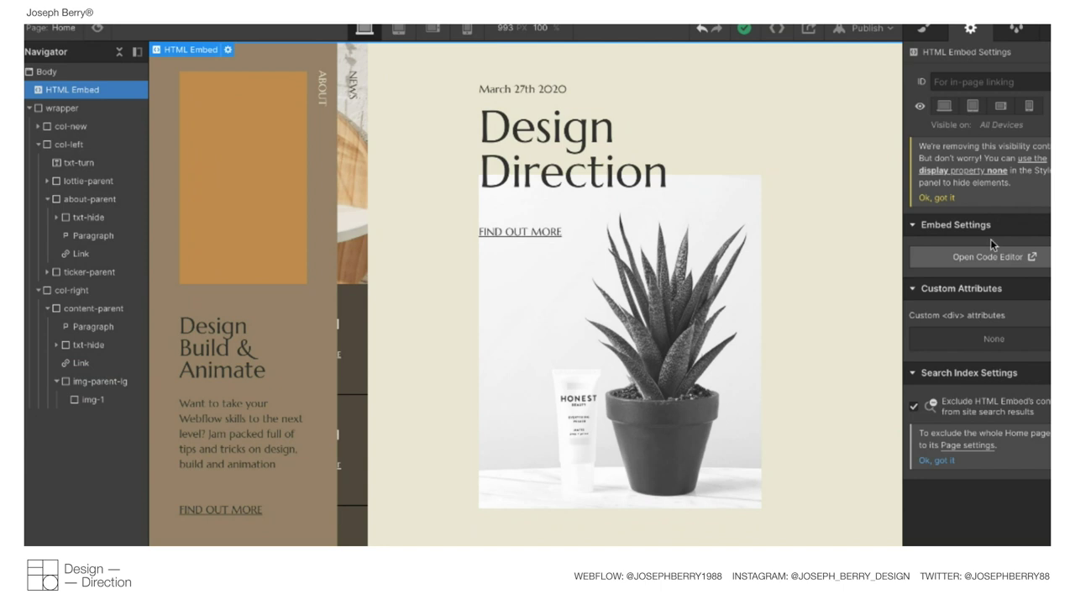
pyautogui.click(978, 257)
pyautogui.click(303, 207)
pyautogui.press('Return')
pyautogui.press('Return')
pyautogui.write('.multiply {   background-blend-mode: multiply;   mix-blend-mode: multiply; }')
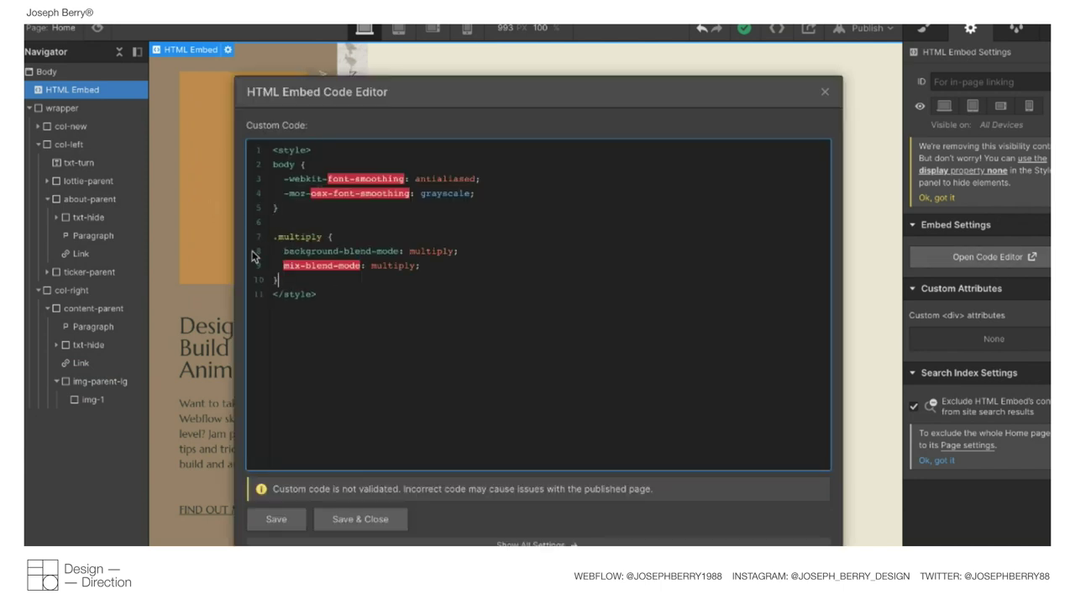
pyautogui.moveTo(293, 251); pyautogui.dragTo(411, 253)
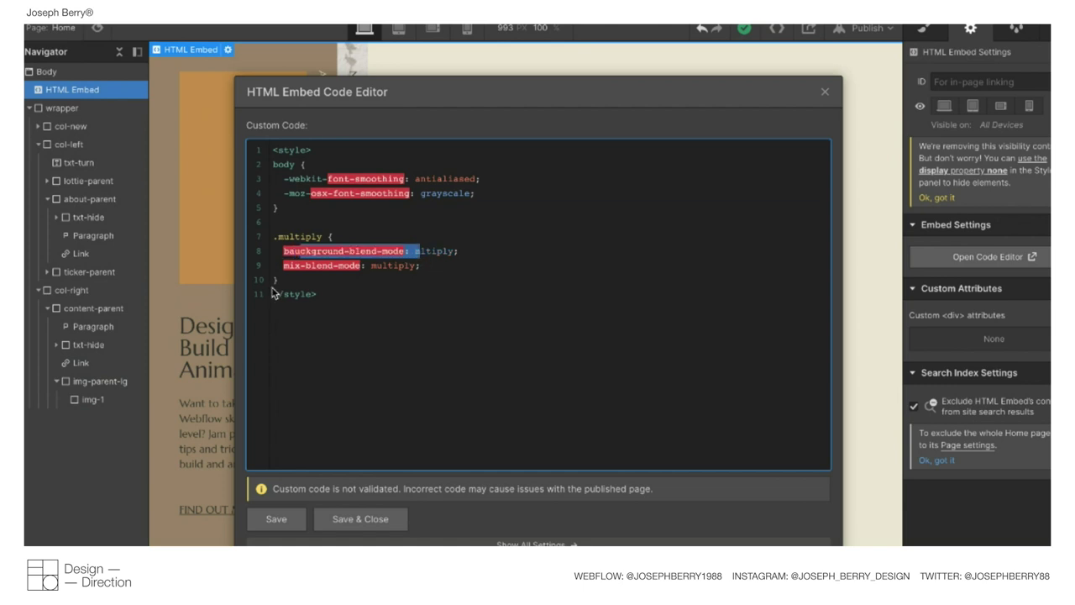
pyautogui.click(309, 285)
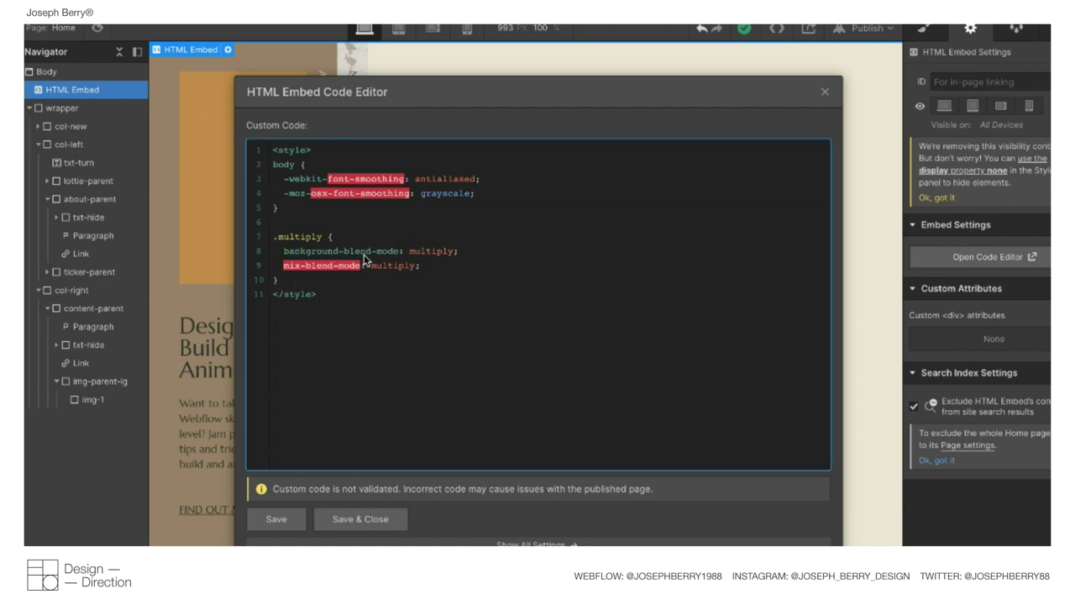
# Rename the blend-mode rule's selector to .img-parent-lg in the embed code and save it.
pyautogui.moveTo(323, 239); pyautogui.dragTo(302, 241)
pyautogui.moveTo(316, 106); pyautogui.dragTo(366, 167)
pyautogui.moveTo(375, 299); pyautogui.dragTo(330, 299)
pyautogui.press('BackSpace')
pyautogui.write('img-pare')
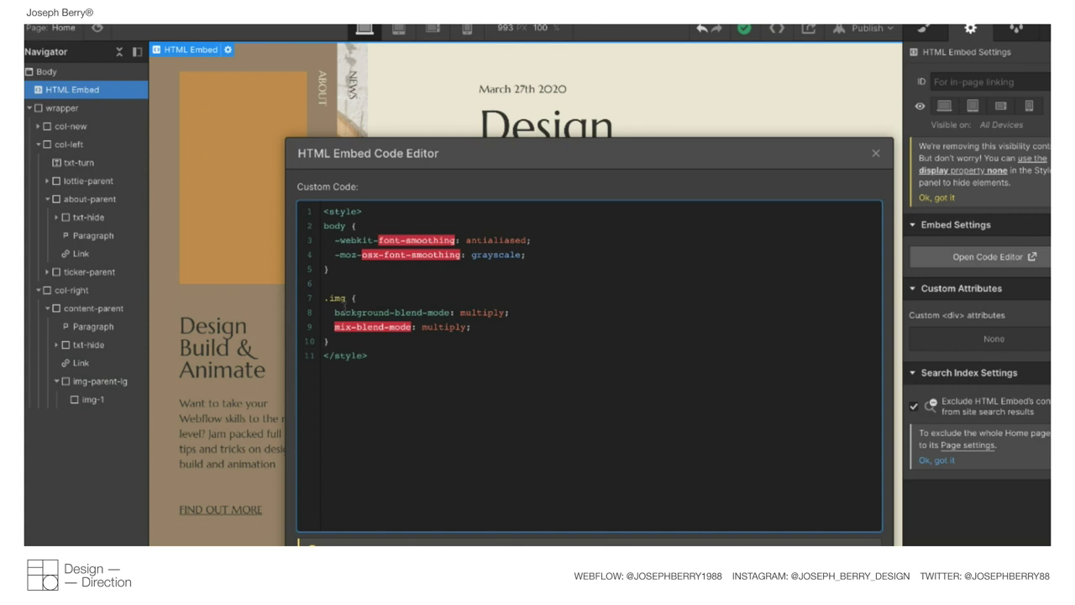
pyautogui.write('nt-lg')
pyautogui.hotkey('ctrl', 's')
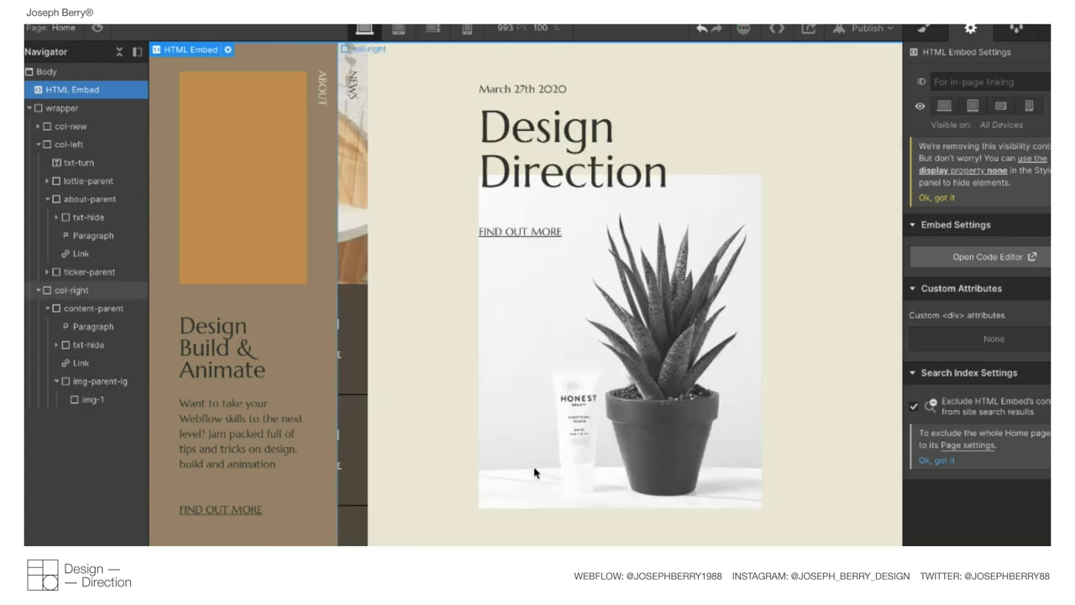
# Try the blend-mode rule on the image itself by changing its selector to .img-1 and saving the embed code.
pyautogui.click(986, 257)
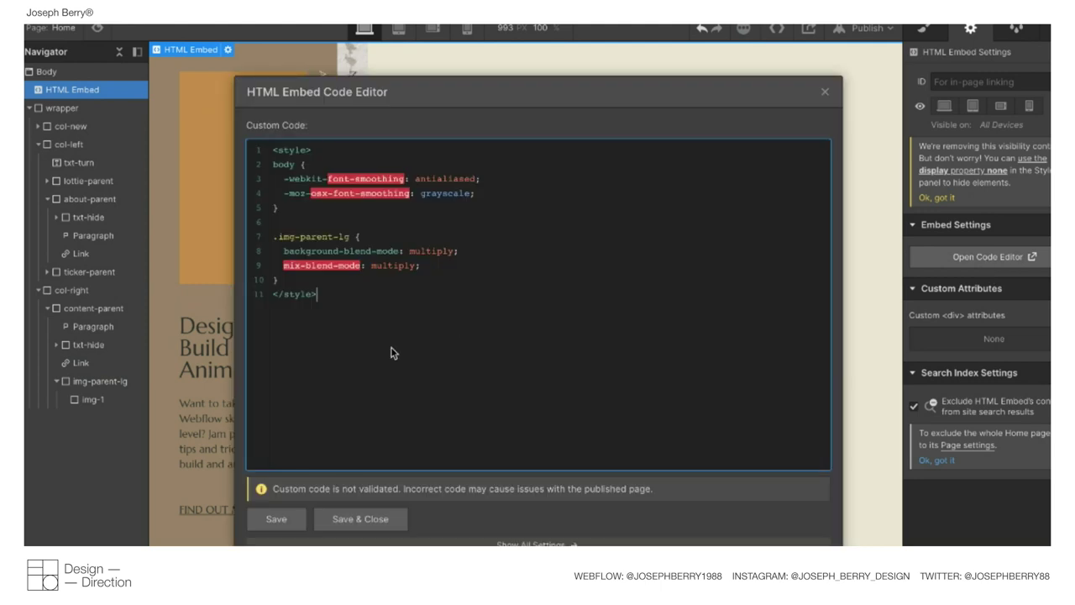
pyautogui.moveTo(351, 239); pyautogui.dragTo(297, 239)
pyautogui.press('BackSpace')
pyautogui.write('-1')
pyautogui.click(357, 516)
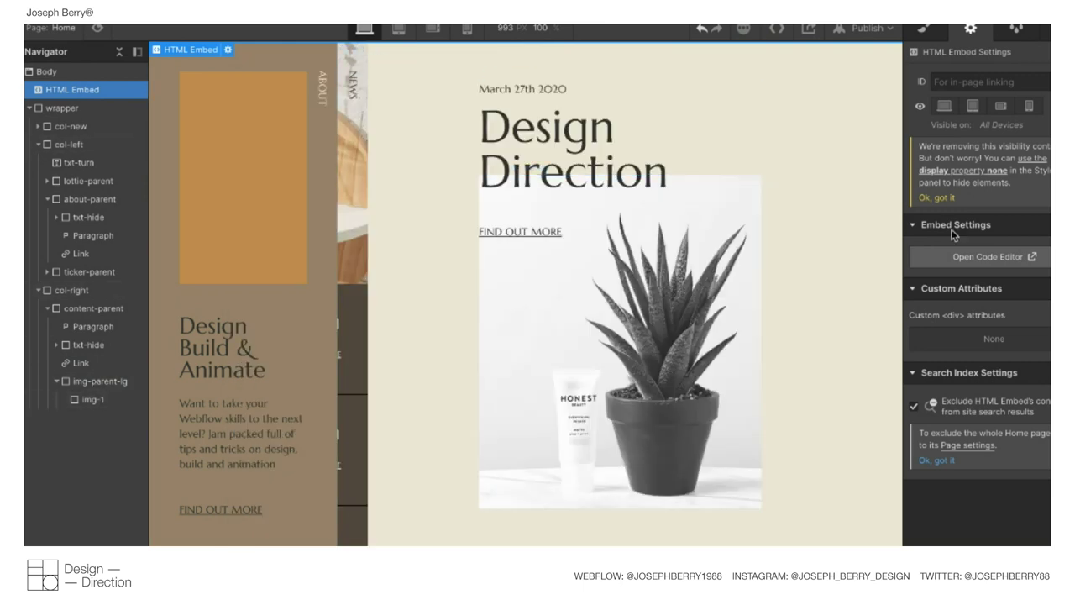
# Try the blend-mode rule on the column by changing its selector to .col-right and saving the embed code.
pyautogui.click(979, 259)
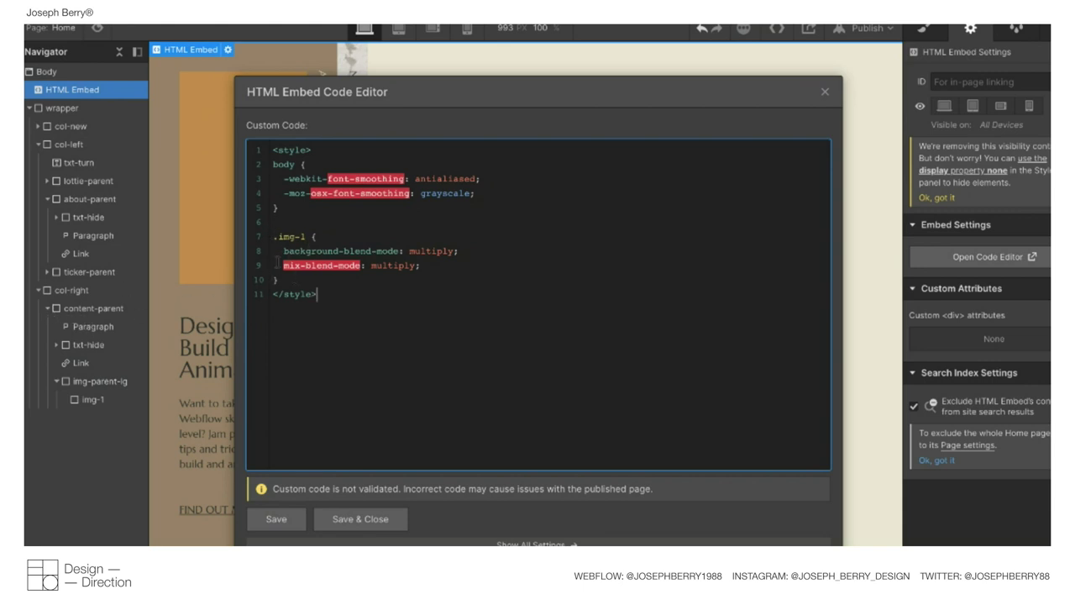
pyautogui.doubleClick(296, 236)
pyautogui.write('col-right')
pyautogui.click(344, 522)
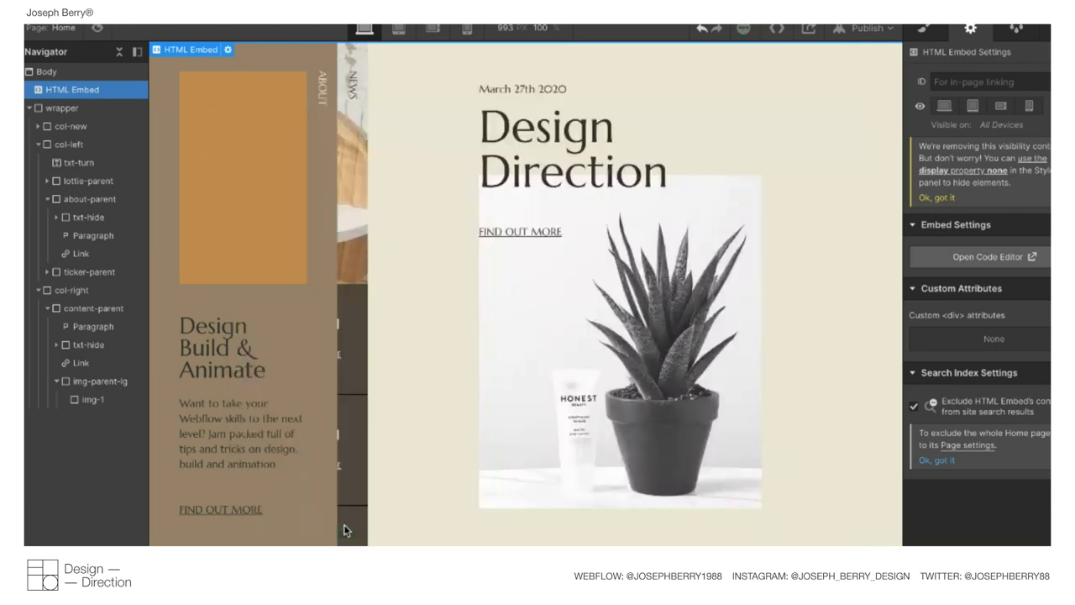
# Check the image's place in the element hierarchy, change the rule's selector back to .img-parent-lg, and save and close the embed code.
pyautogui.click(593, 297)
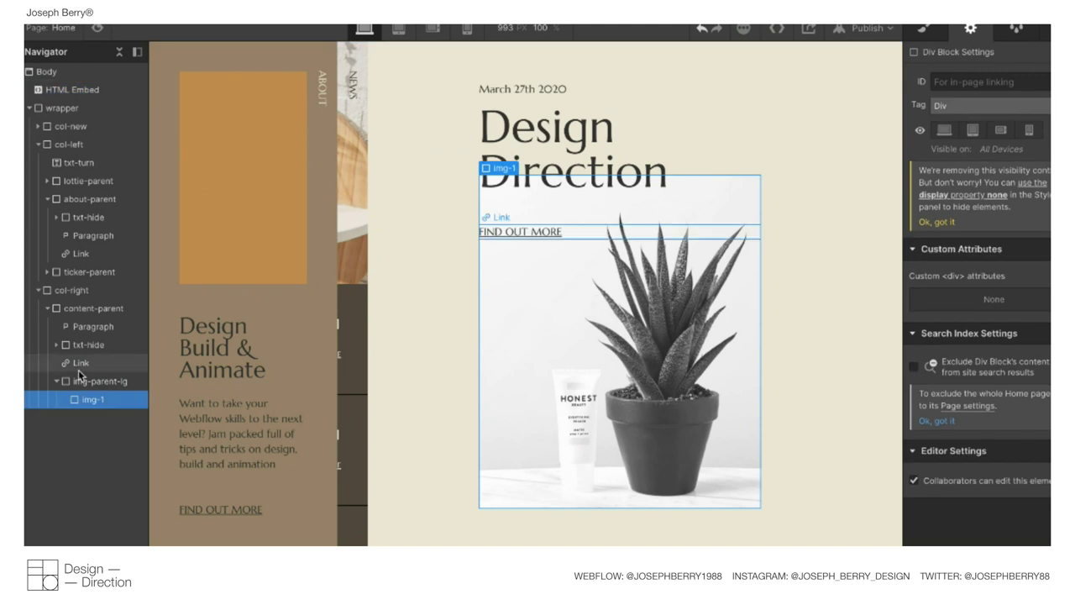
pyautogui.doubleClick(67, 89)
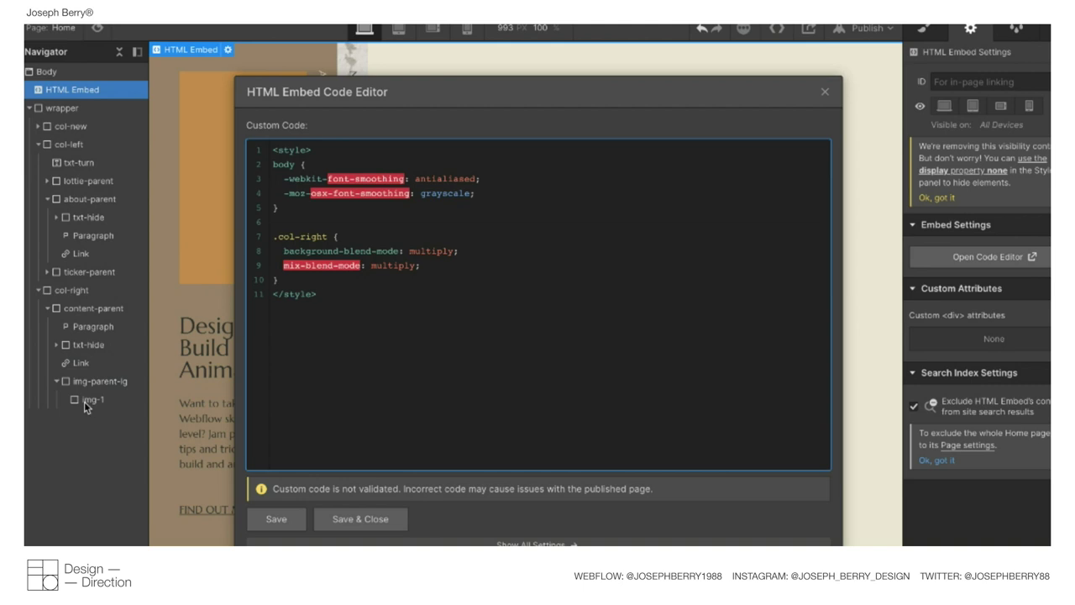
pyautogui.moveTo(328, 237); pyautogui.dragTo(274, 237)
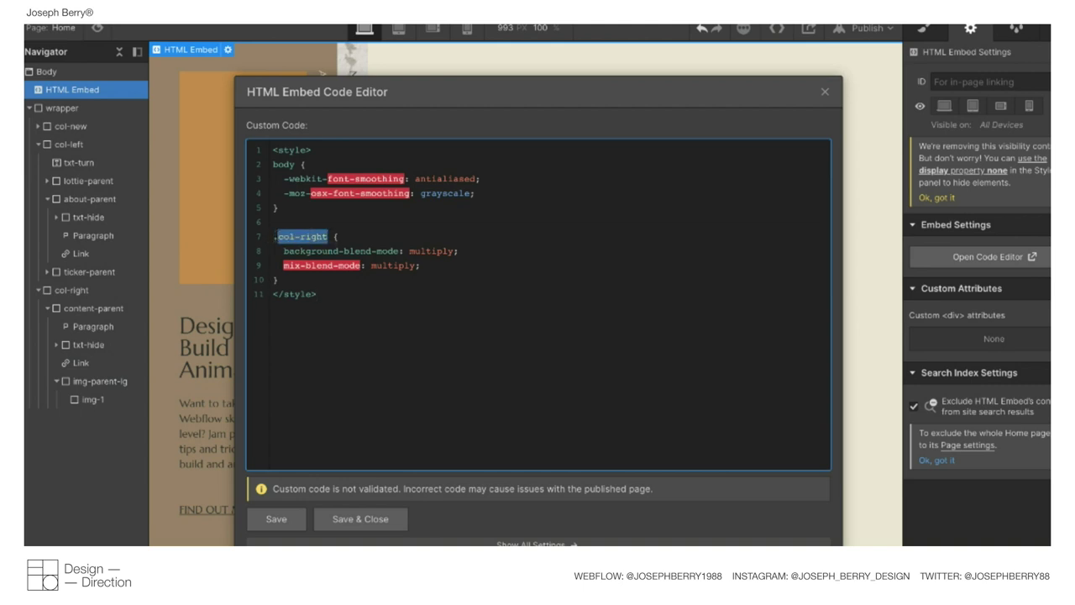
pyautogui.press('BackSpace')
pyautogui.write('img-parent')
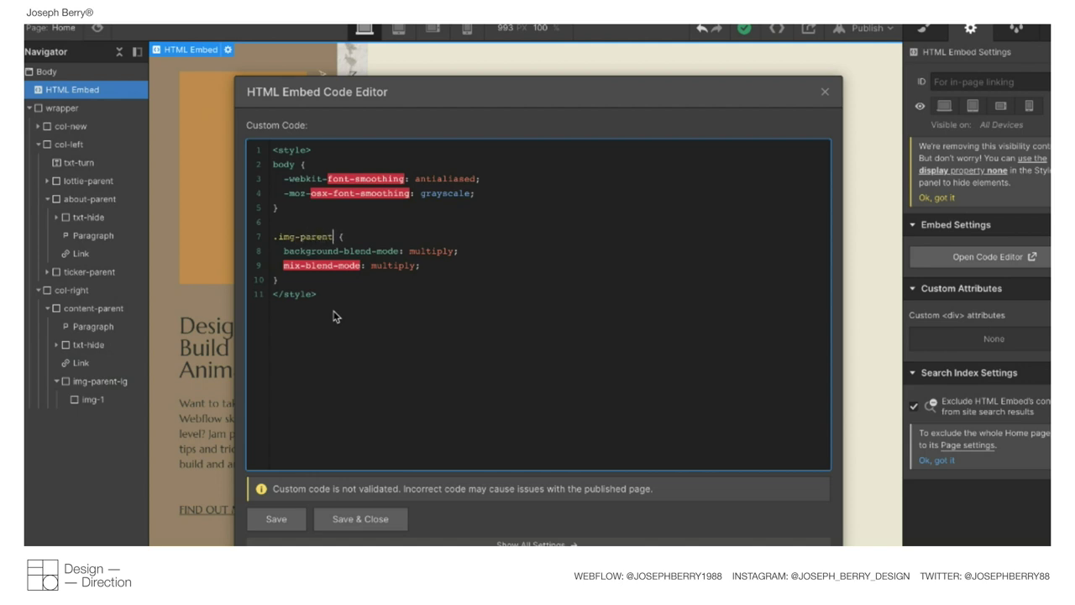
pyautogui.write('-lg')
pyautogui.click(265, 526)
pyautogui.moveTo(459, 116); pyautogui.dragTo(604, 133)
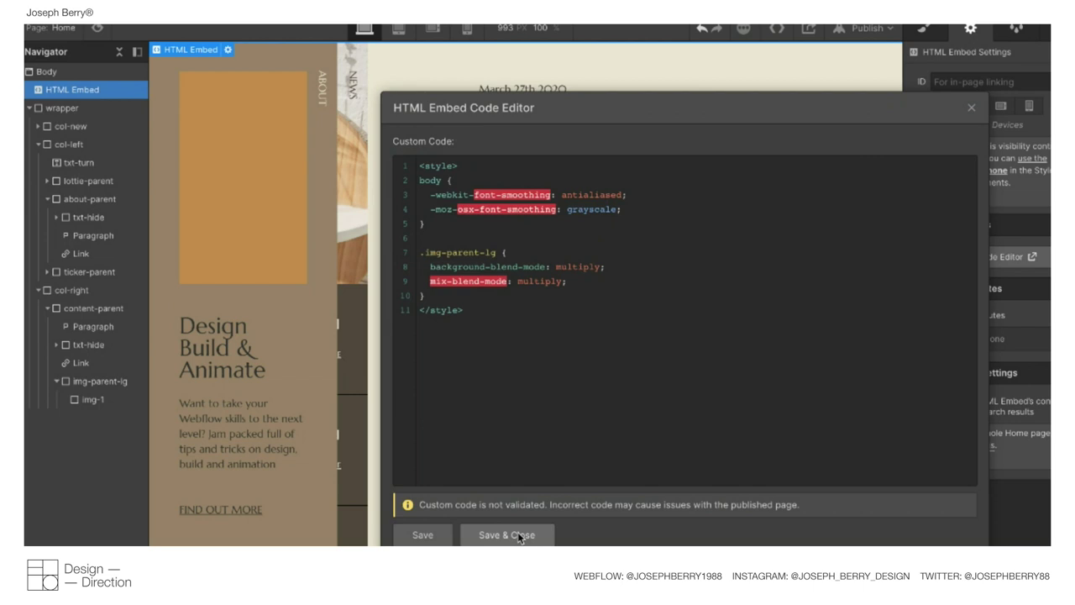
pyautogui.click(517, 536)
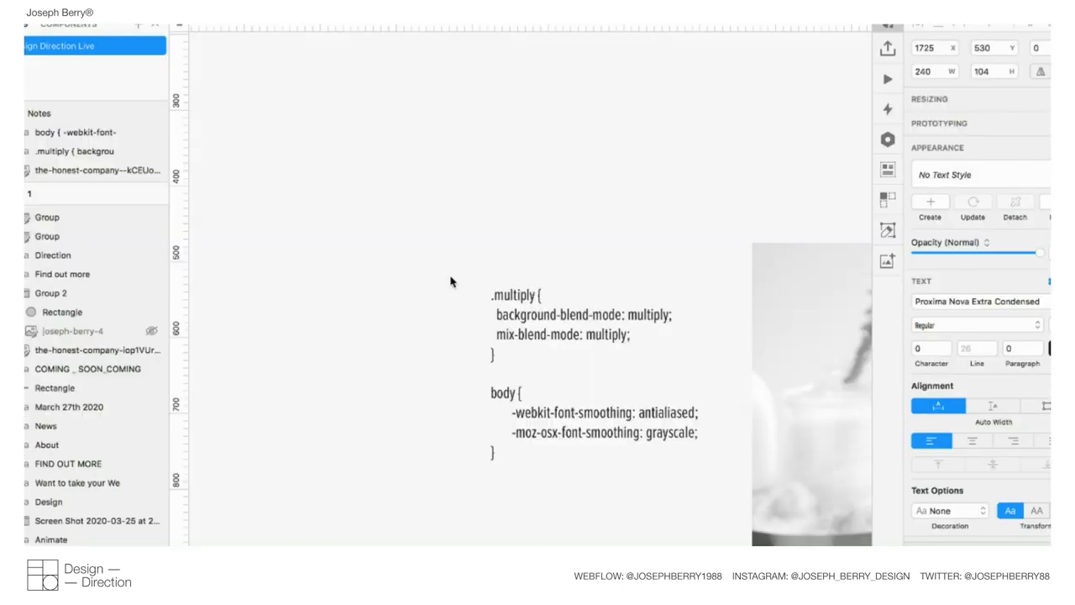
# Switch to the Sketch file and review the CSS notes and the multiplied plant image in the design.
pyautogui.click(450, 281)
pyautogui.scroll(-5, 450, 281)
pyautogui.scroll(5, 450, 281)
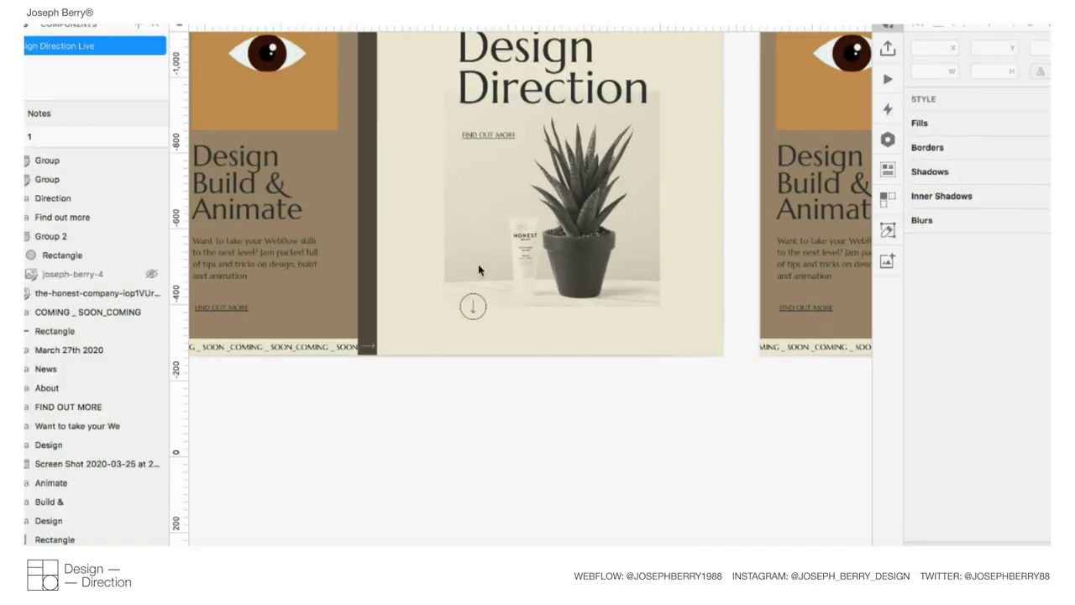
# Move the date, the Design and Direction heading lines and the Find Out More link up together until they clear the plant image.
pyautogui.scroll(-2, 482, 249)
pyautogui.scroll(5, 482, 249)
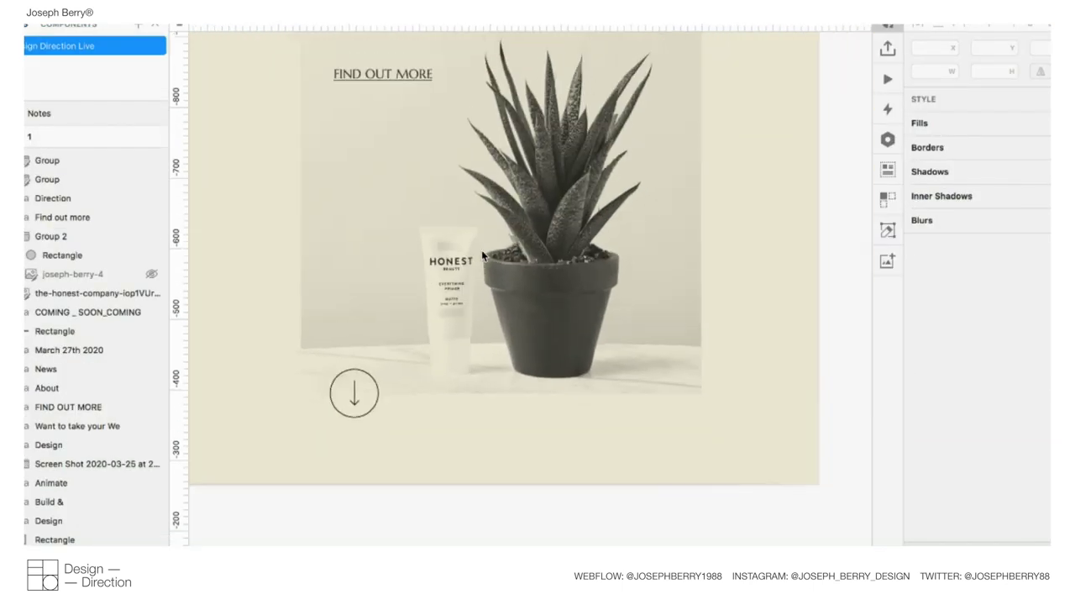
pyautogui.scroll(-5, 481, 249)
pyautogui.click(424, 210)
pyautogui.click(456, 200)
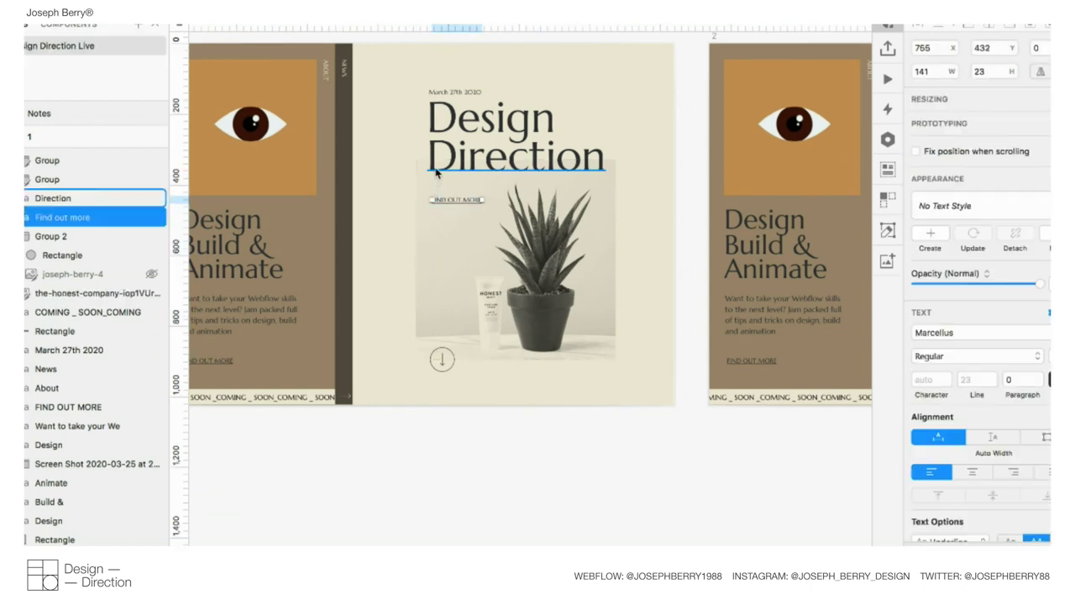
pyautogui.keyDown('shift'); pyautogui.click(436, 150); pyautogui.keyUp('shift')
pyautogui.keyDown('shift'); pyautogui.click(436, 92); pyautogui.keyUp('shift')
pyautogui.keyDown('shift'); pyautogui.click(436, 118); pyautogui.keyUp('shift')
pyautogui.moveTo(436, 118); pyautogui.dragTo(436, 44)
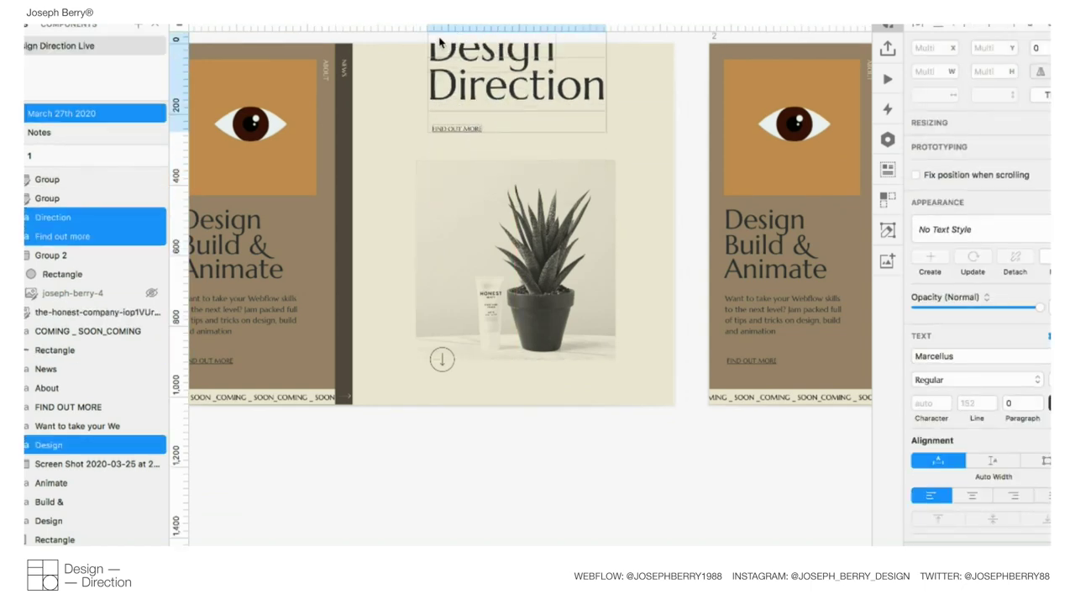
# Move the circled down-arrow button off the plant image to the empty canvas below the artboard.
pyautogui.click(456, 247)
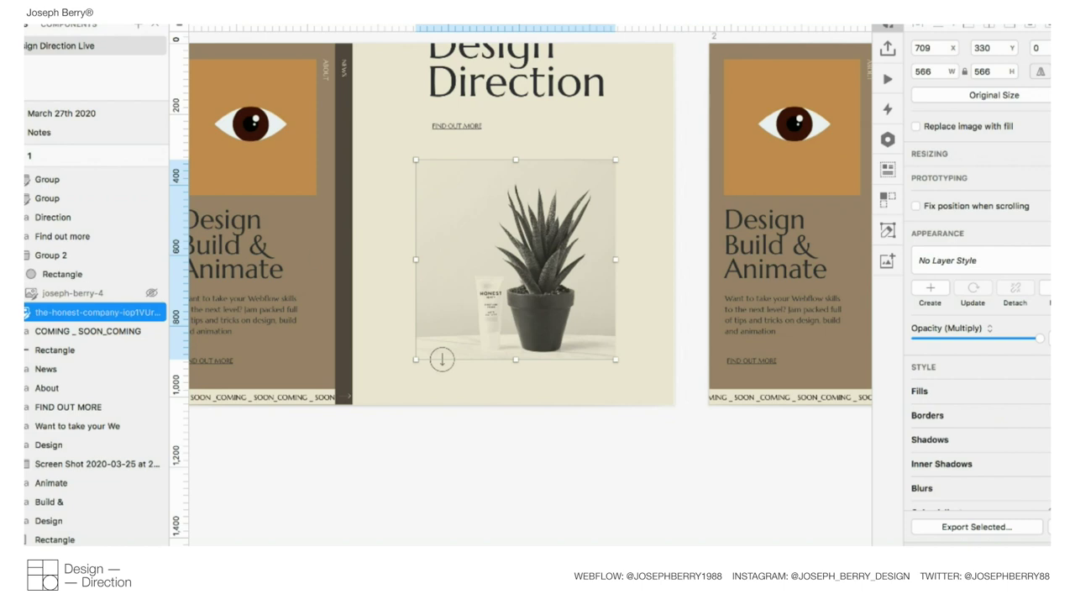
pyautogui.click(392, 240)
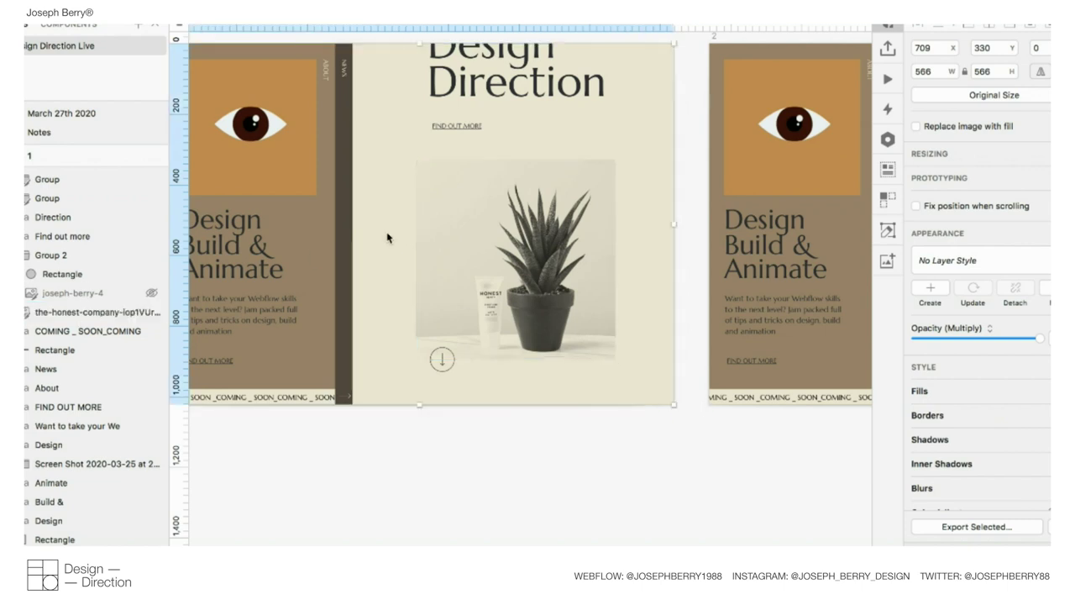
pyautogui.click(441, 363)
pyautogui.click(449, 367)
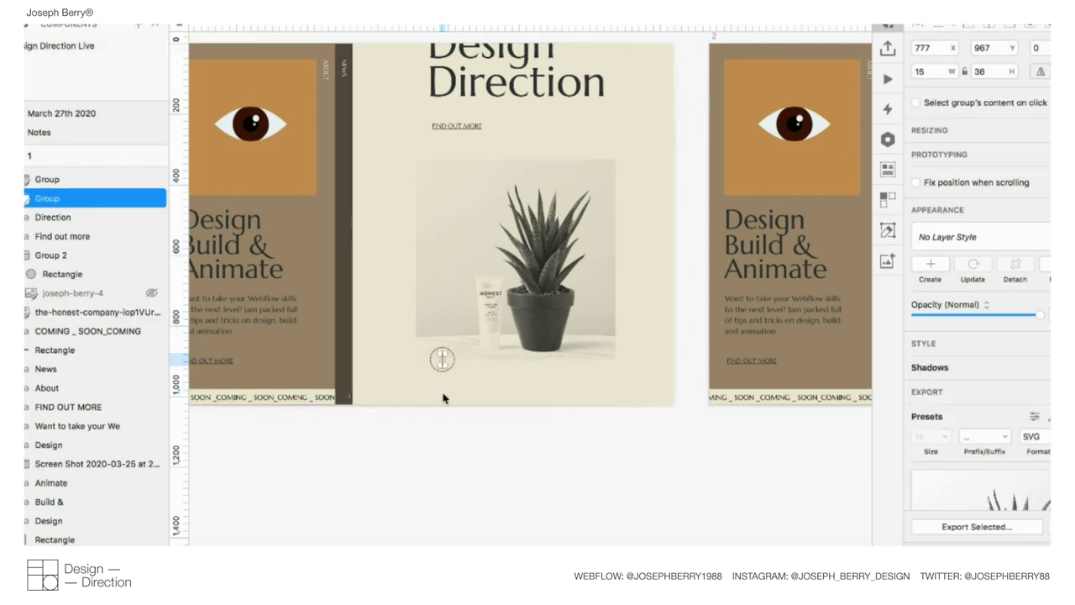
pyautogui.keyDown('shift'); pyautogui.click(430, 366); pyautogui.keyUp('shift')
pyautogui.moveTo(431, 365); pyautogui.dragTo(435, 491)
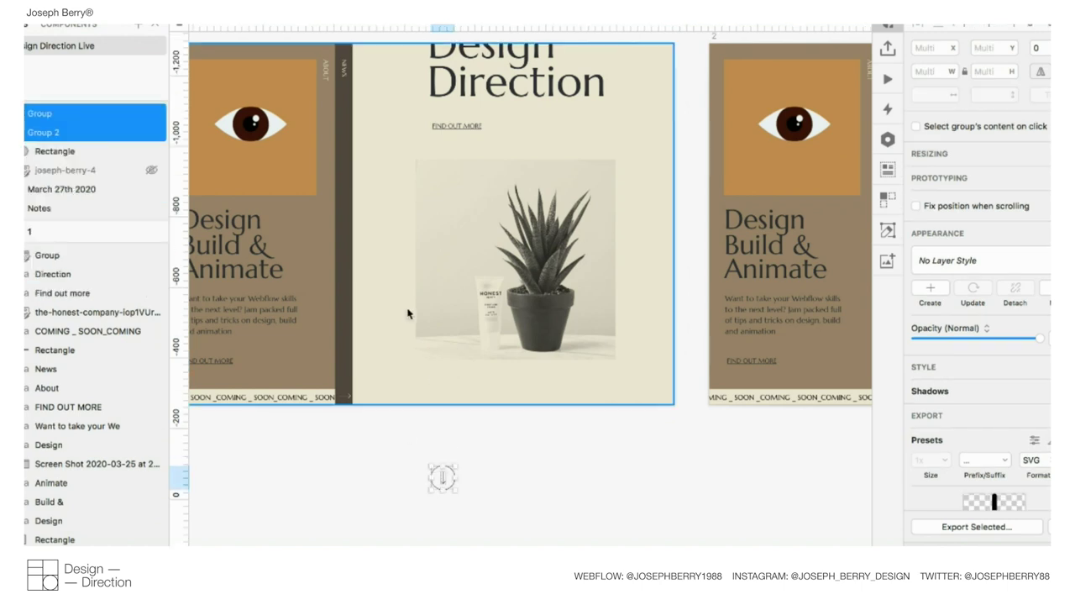
# Enlarge the plant image with the interface hidden, take a screenshot cropped exactly to its edges, and restore the interface.
pyautogui.scroll(5, 407, 314)
pyautogui.scroll(3, 408, 312)
pyautogui.click(258, 171)
pyautogui.press('super+period')
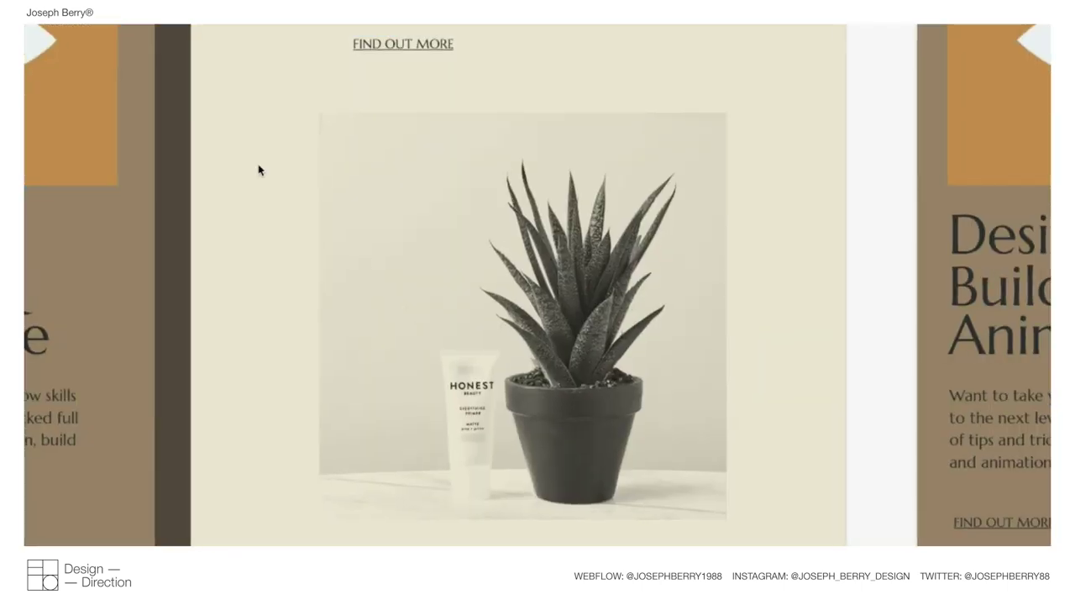
pyautogui.scroll(-2, 258, 171)
pyautogui.scroll(5, 258, 170)
pyautogui.scroll(-5, 258, 171)
pyautogui.press('r')
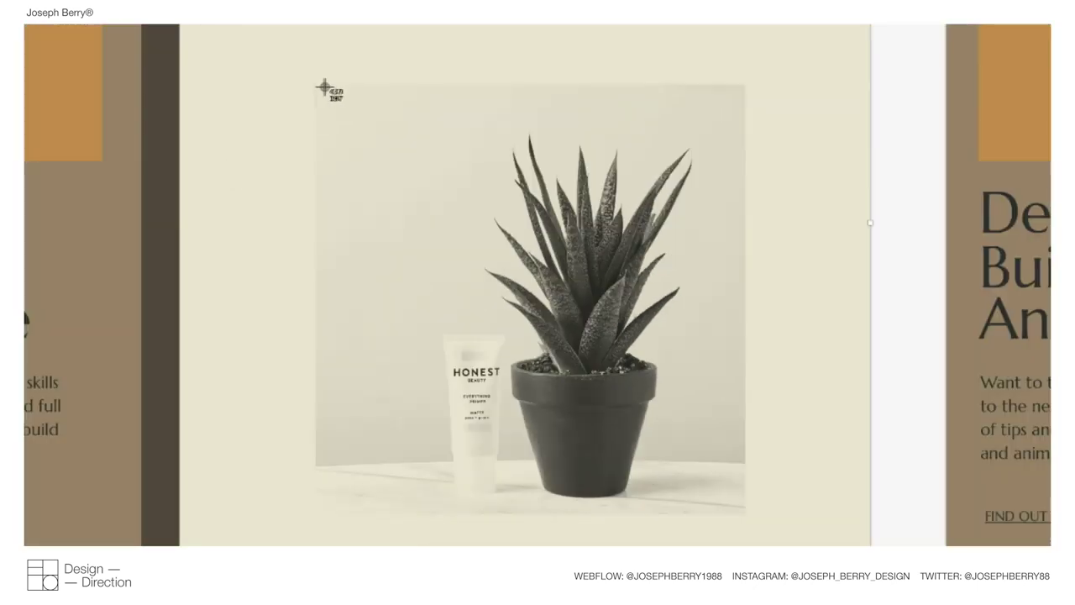
pyautogui.moveTo(317, 87); pyautogui.dragTo(744, 514)
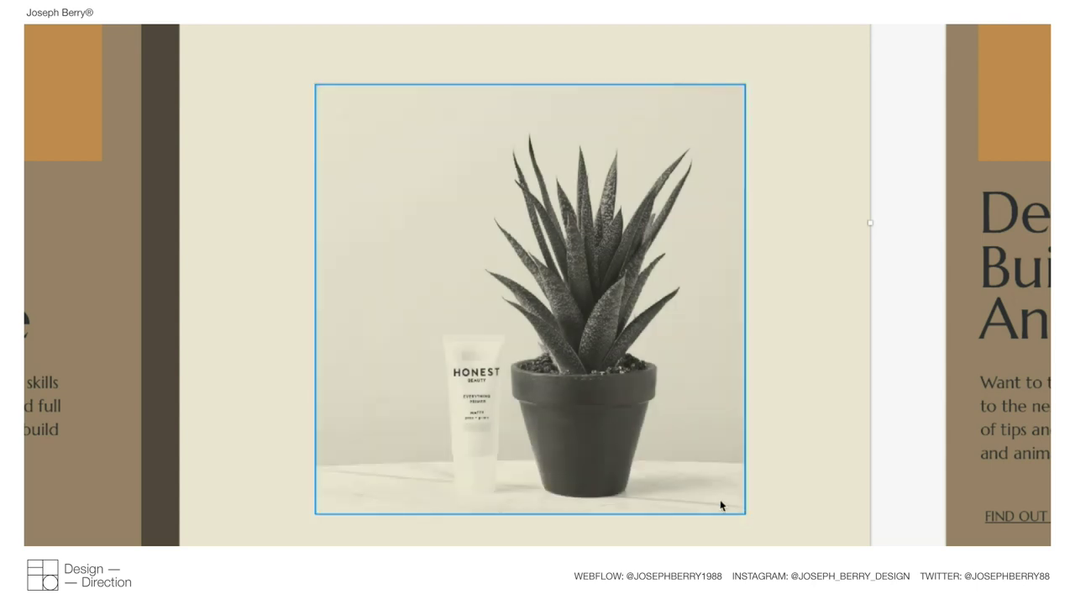
pyautogui.press('super+period')
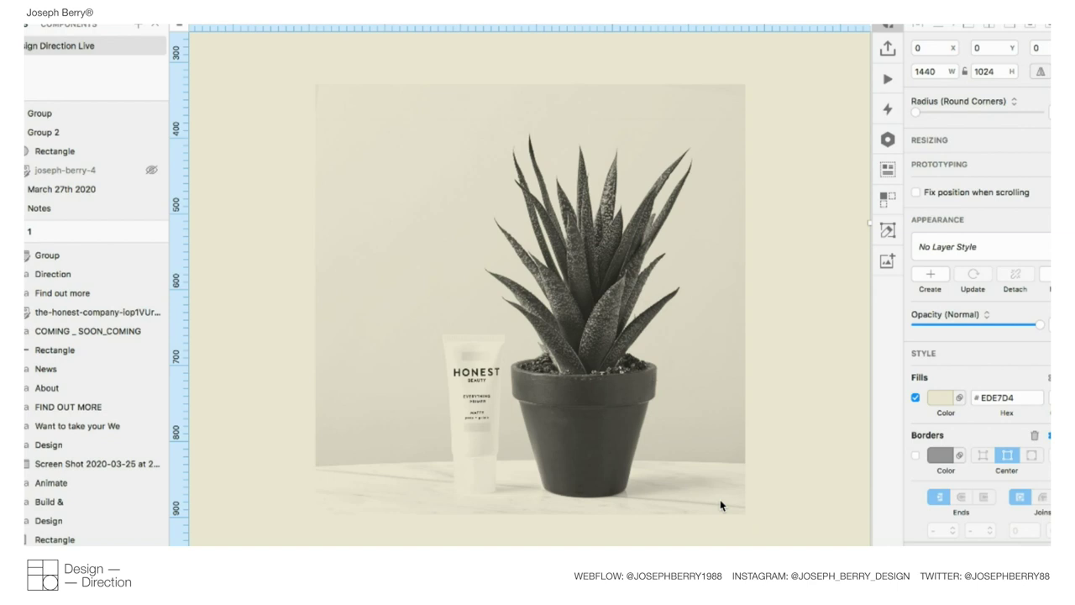
# Switch to a browser, search the web for "png compression" and open the Compress PNG Images Online site.
pyautogui.press('super+minus')
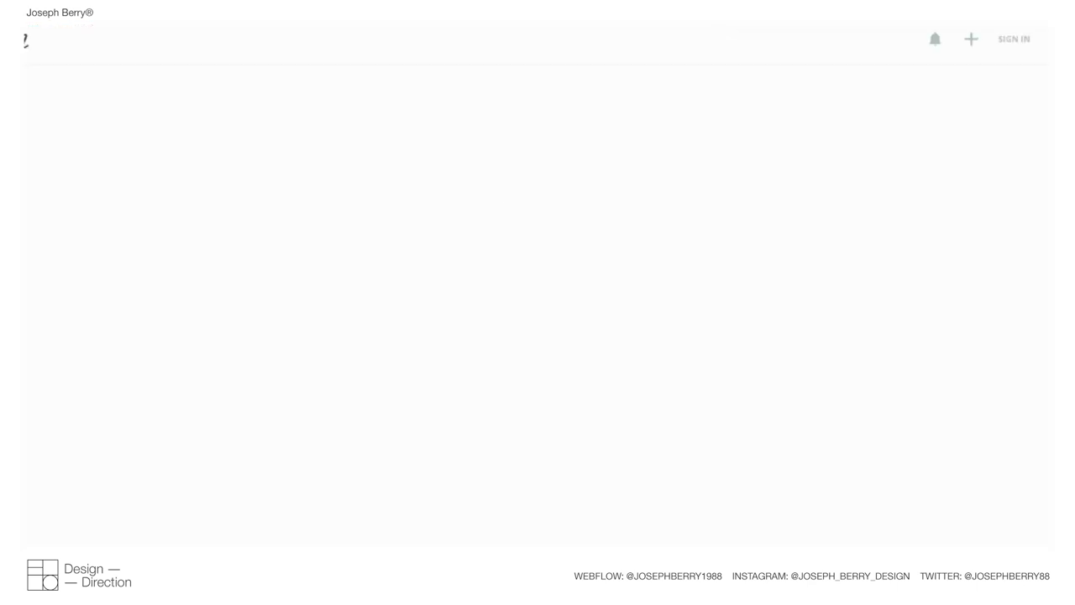
pyautogui.write('png')
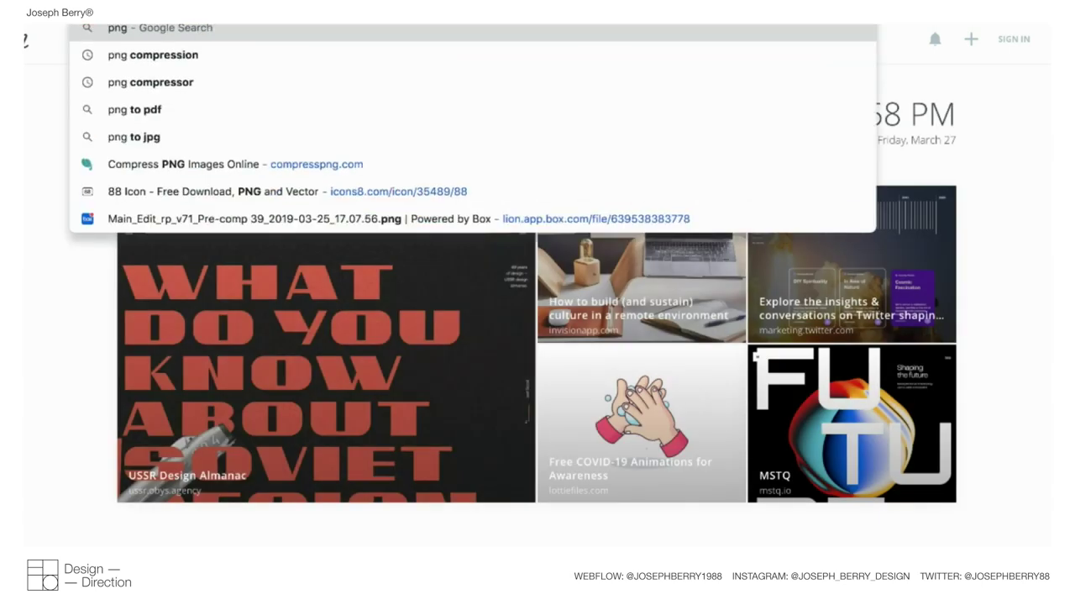
pyautogui.press('Down')
pyautogui.press('Return')
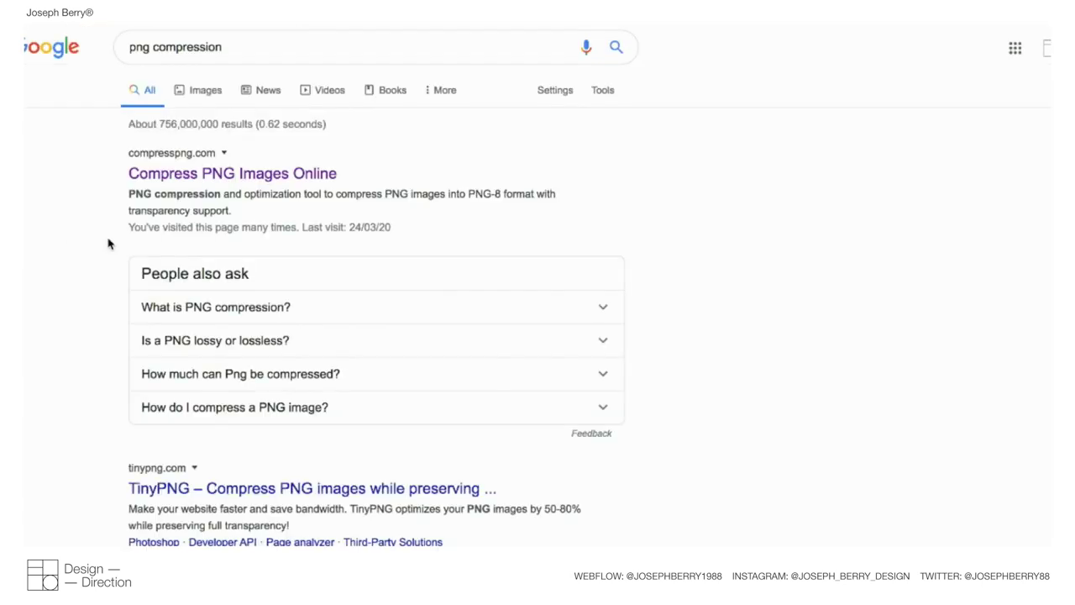
pyautogui.click(226, 176)
# Upload the file Screen Shot 2020-03-27 at 20.58.23 from the Desktop for compression and download the compressed copy.
pyautogui.click(518, 405)
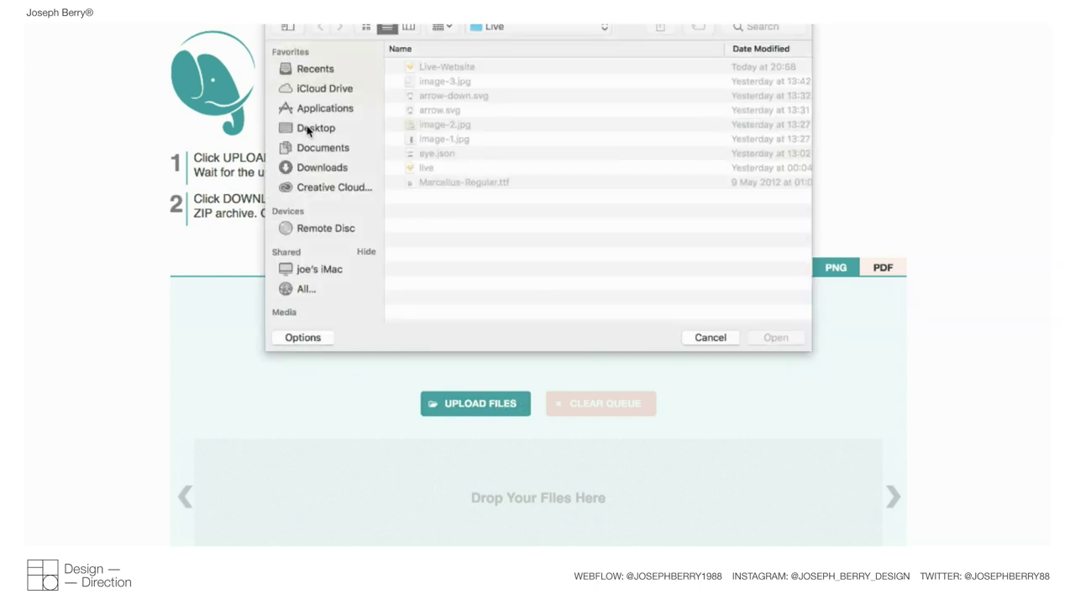
pyautogui.click(325, 160)
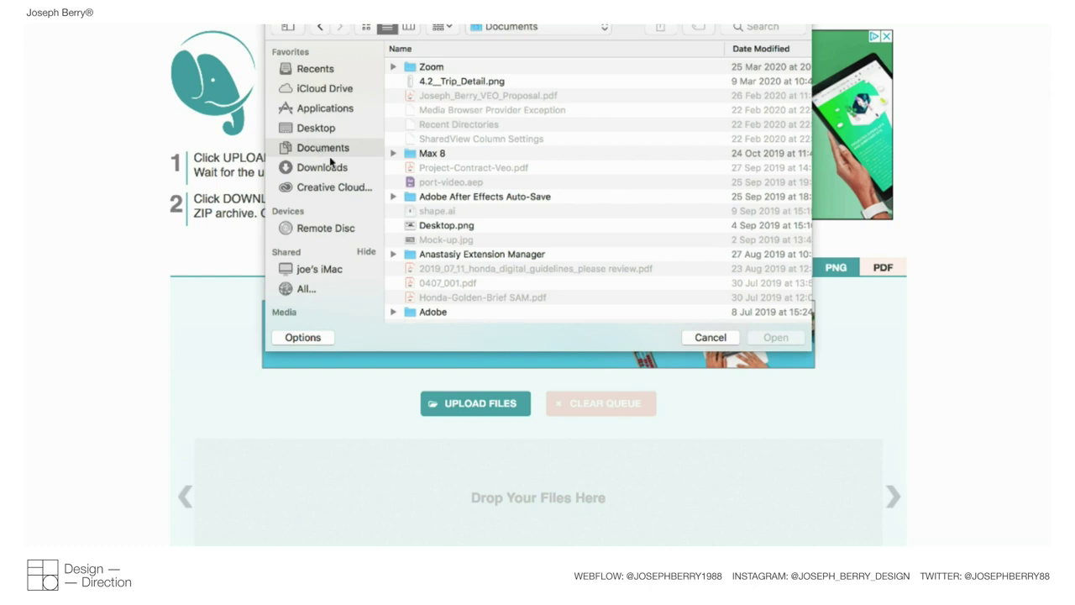
pyautogui.click(327, 130)
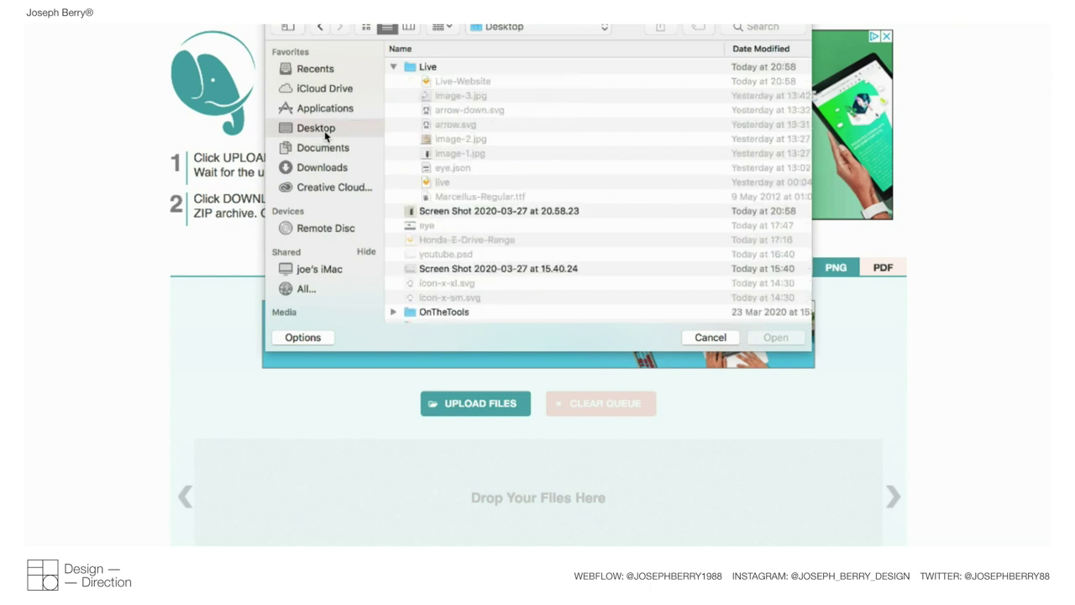
pyautogui.hscroll(3, 621, 206)
pyautogui.click(699, 212)
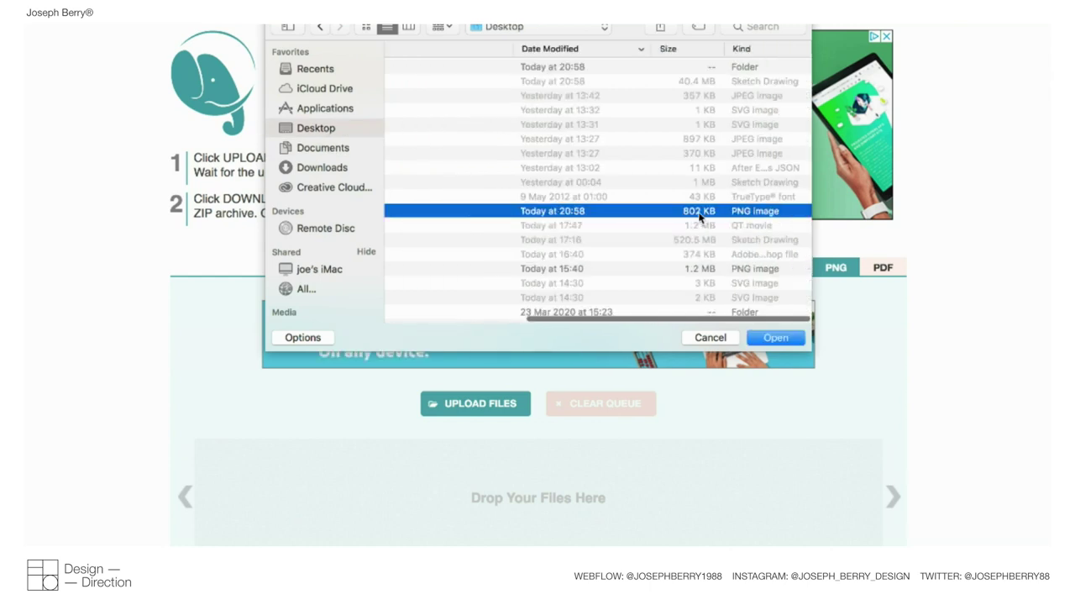
pyautogui.hscroll(-3, 699, 217)
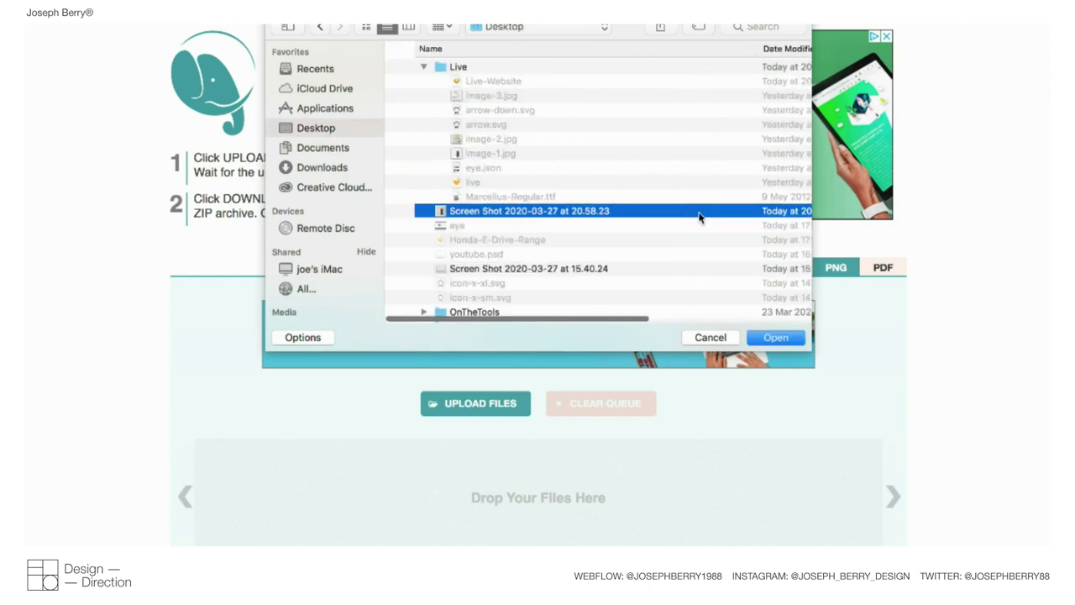
pyautogui.doubleClick(478, 212)
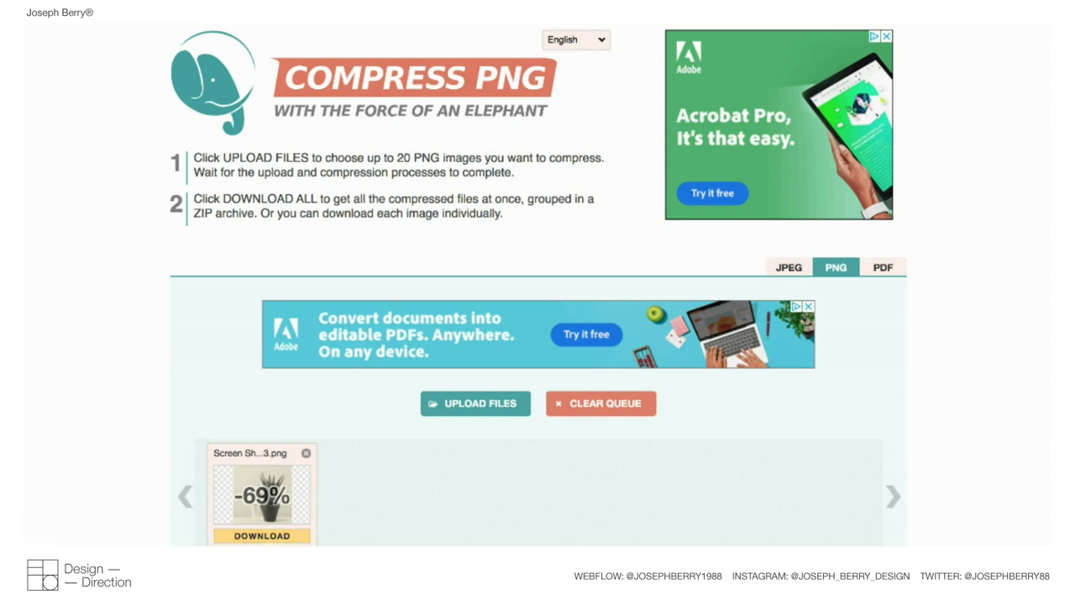
pyautogui.click(180, 540)
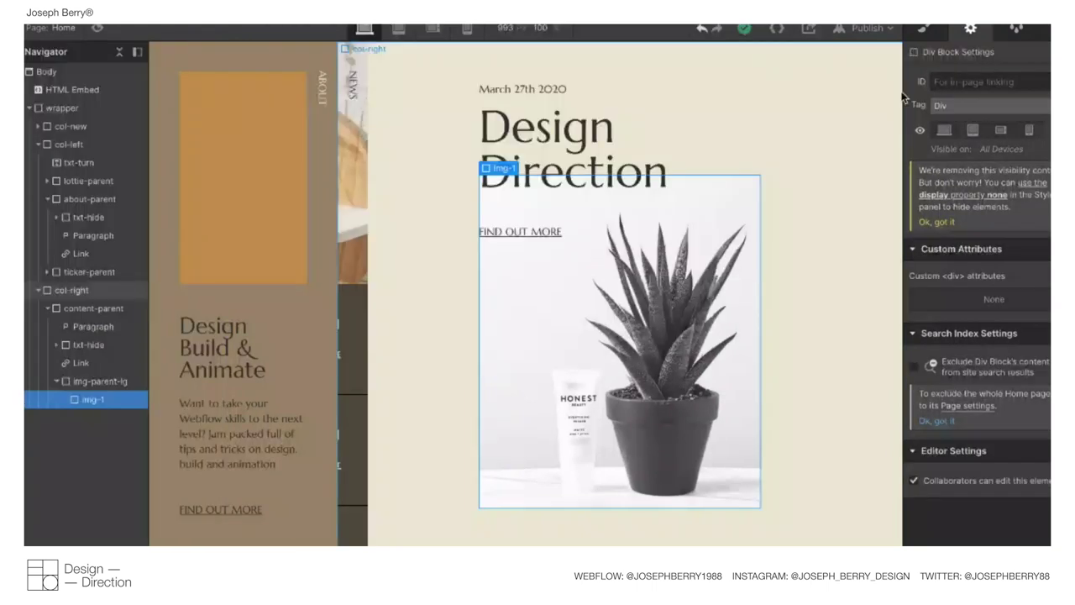
# In Webflow, replace img-1's background image with the uploaded plant screenshot and check the page in preview.
pyautogui.press('s')
pyautogui.scroll(-2, 976, 336)
pyautogui.click(977, 408)
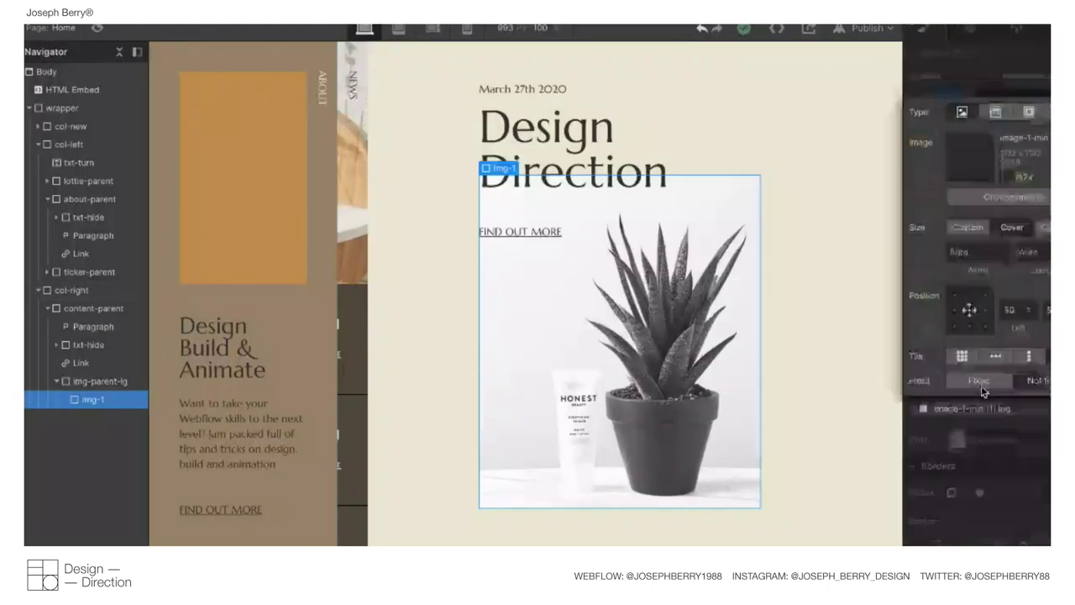
pyautogui.click(990, 198)
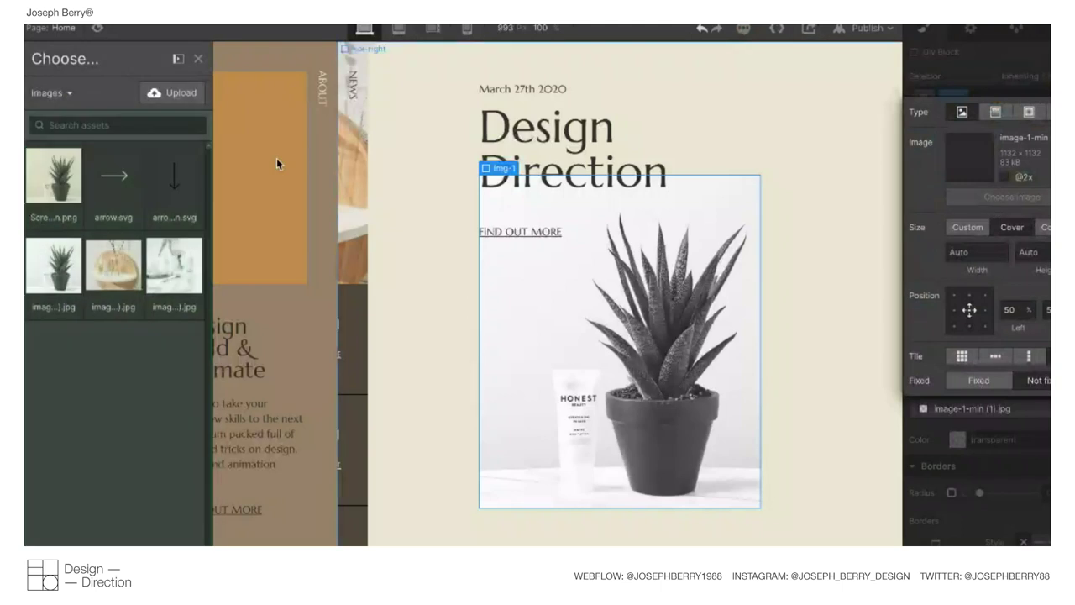
pyautogui.click(33, 178)
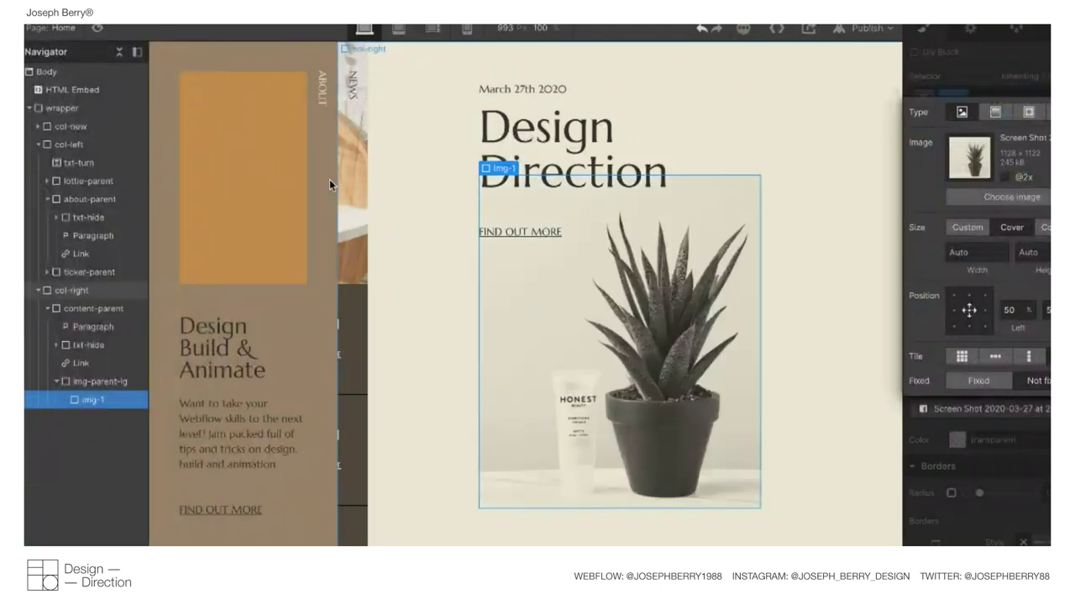
pyautogui.click(97, 30)
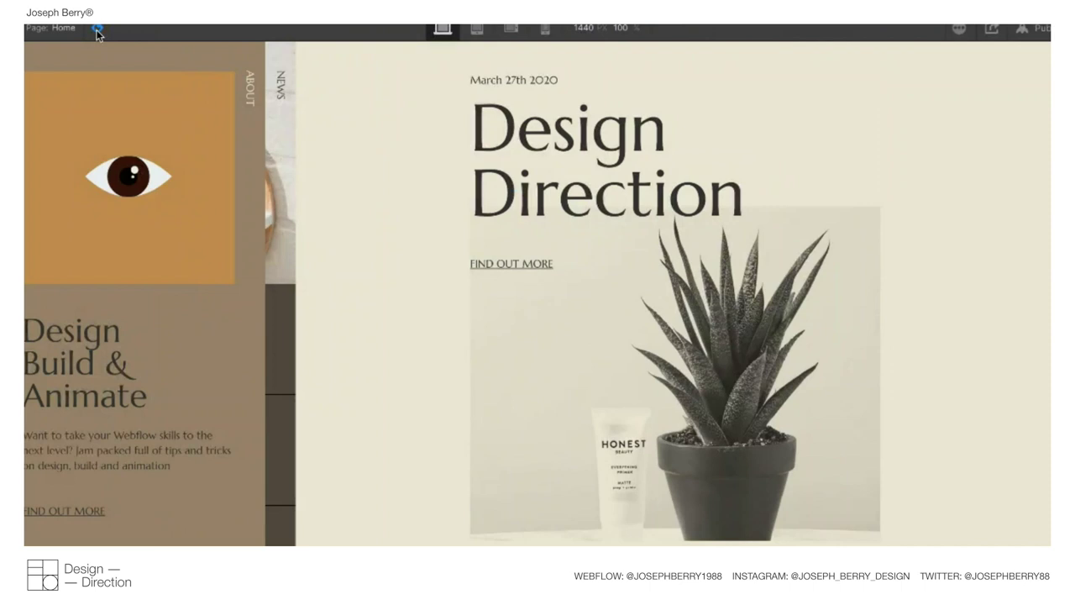
pyautogui.click(97, 32)
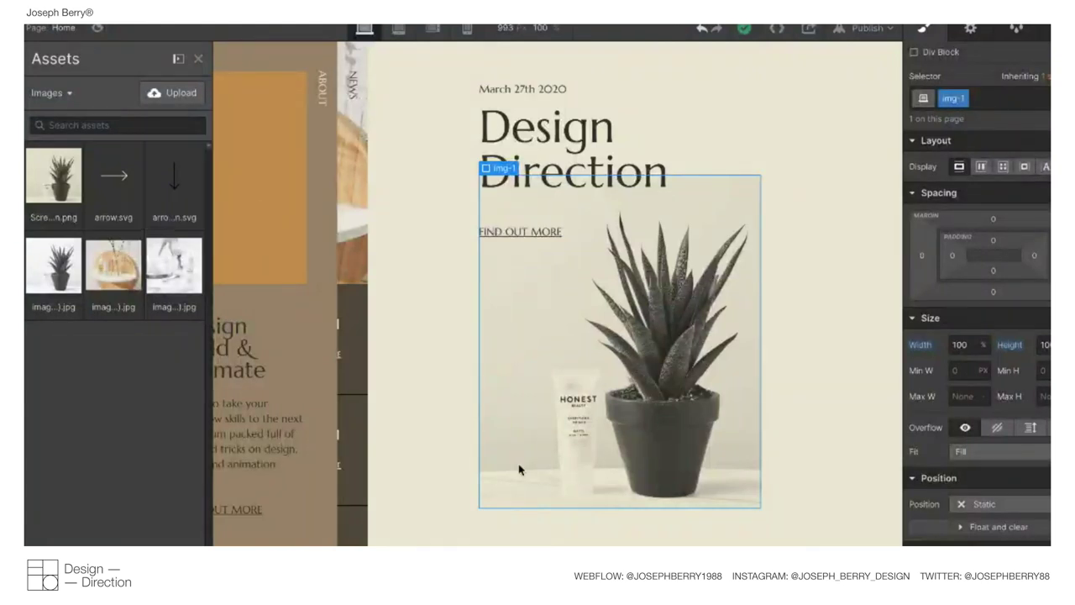
# Add a div block after img-parent-lg inside content-parent and give it the class btn-parent.
pyautogui.press('z')
pyautogui.click(57, 381)
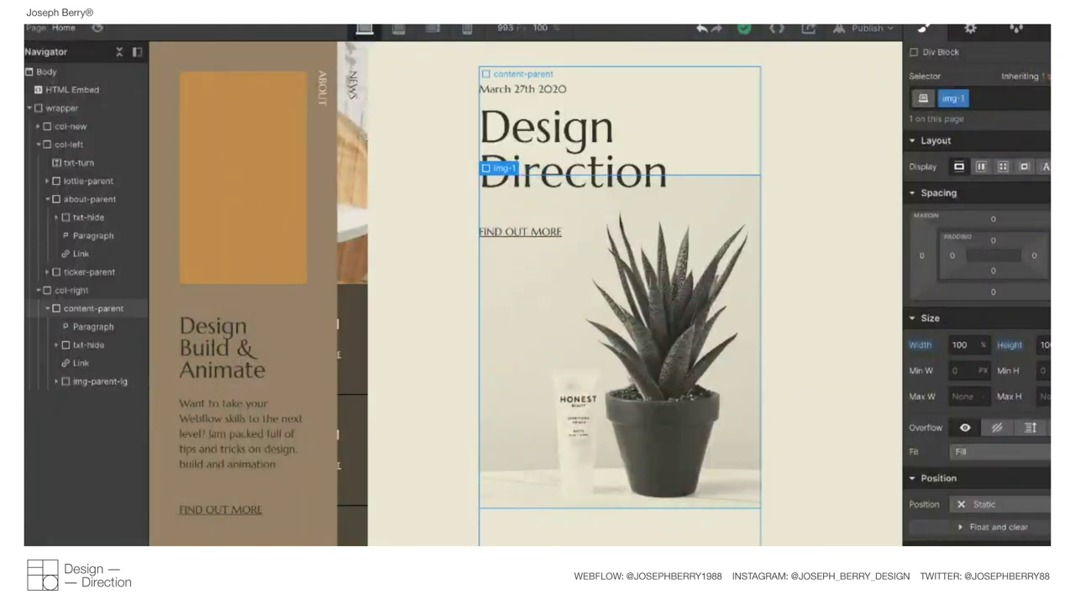
pyautogui.press('a')
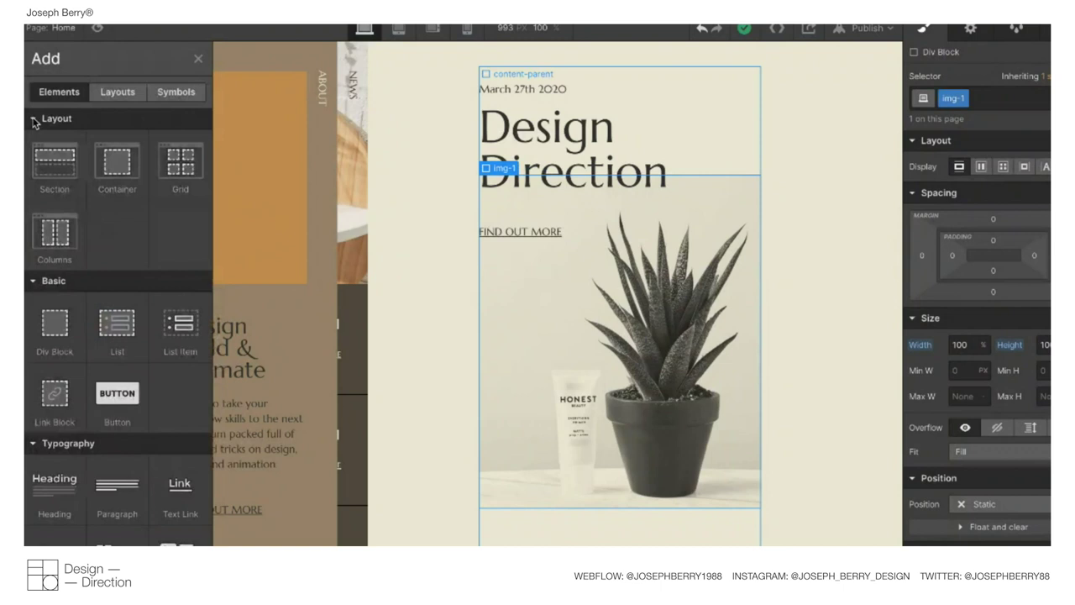
pyautogui.click(98, 157)
pyautogui.hotkey('ctrl', 'z')
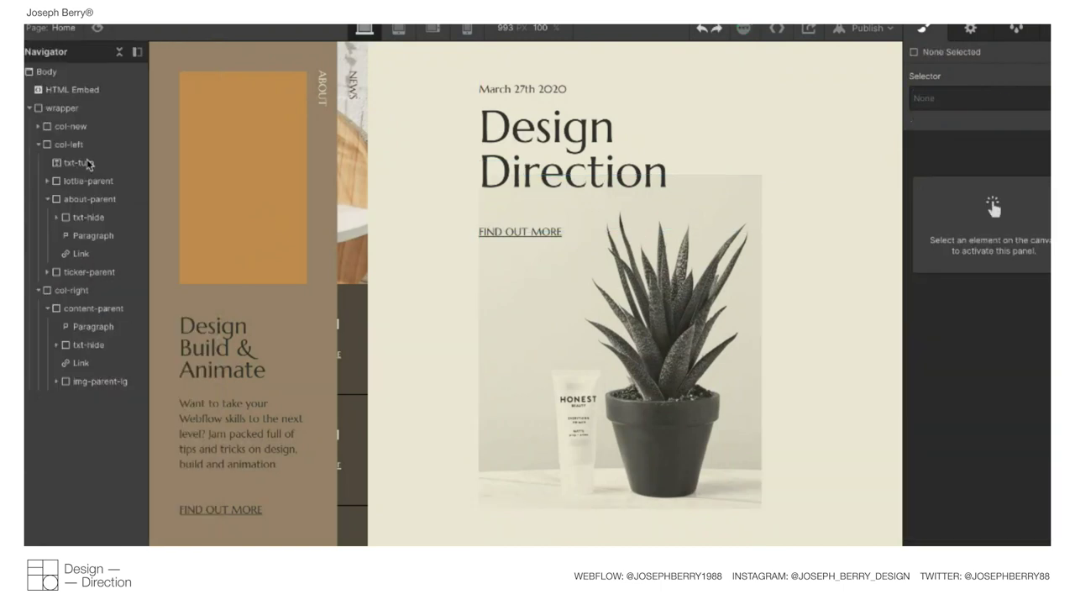
pyautogui.press('a')
pyautogui.moveTo(106, 375); pyautogui.dragTo(91, 408)
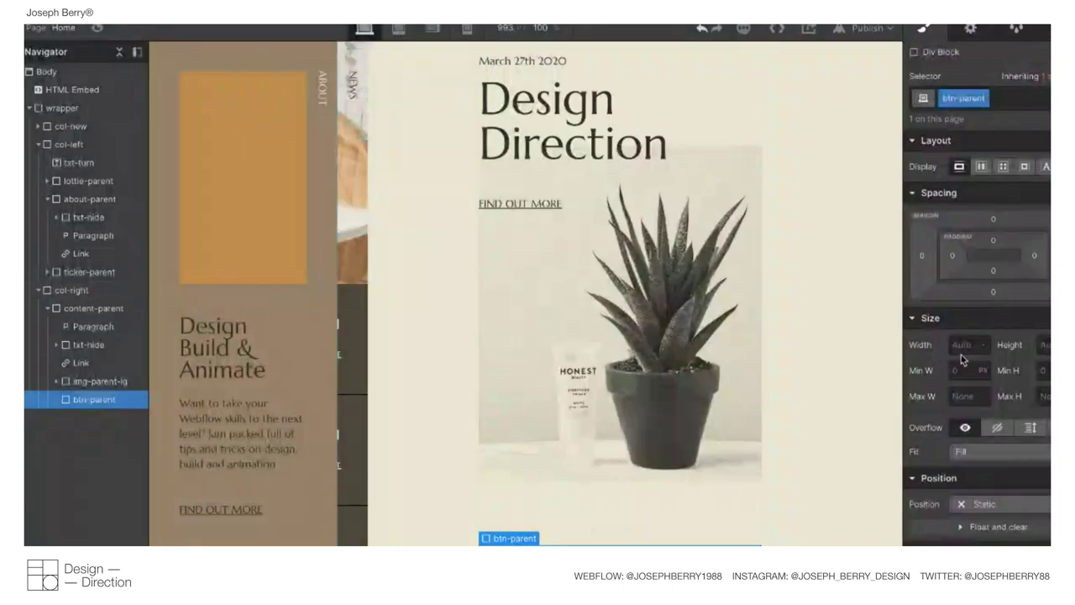
# Set btn-parent's width and height to 50 px each and its overflow to hidden.
pyautogui.click(953, 345)
pyautogui.write('50')
pyautogui.press('Tab')
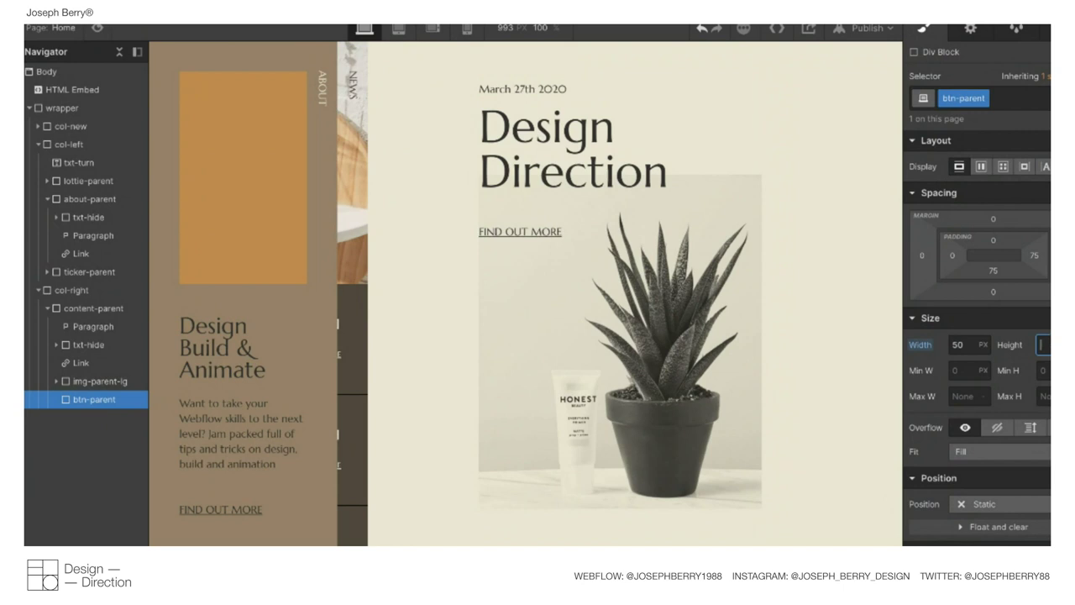
pyautogui.write('50')
pyautogui.scroll(-1, 1000, 393)
pyautogui.click(997, 394)
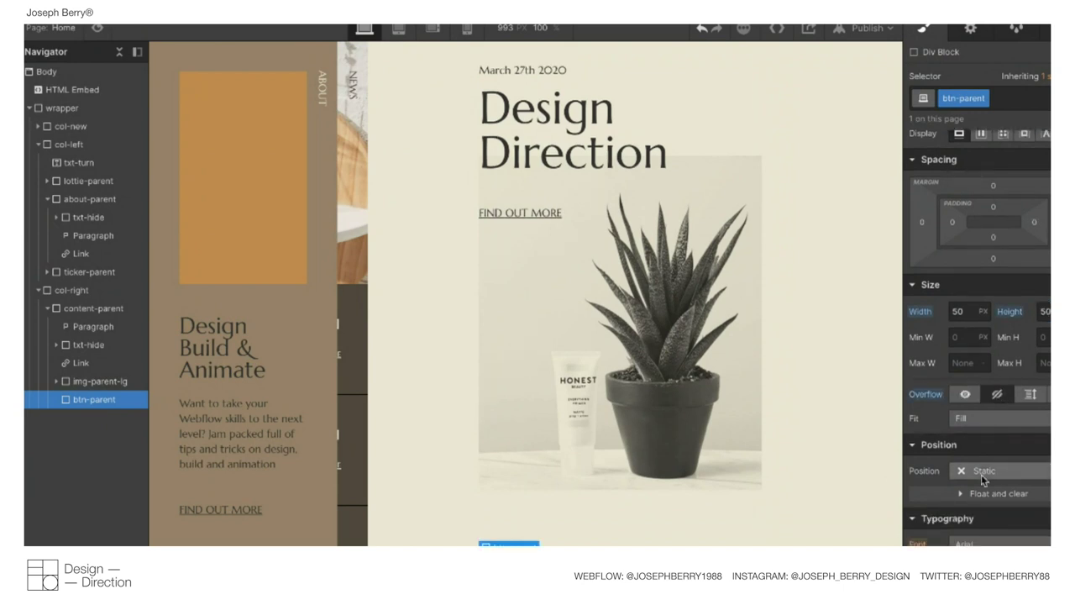
# Set btn-parent's position to Absolute after trying Relative.
pyautogui.click(981, 474)
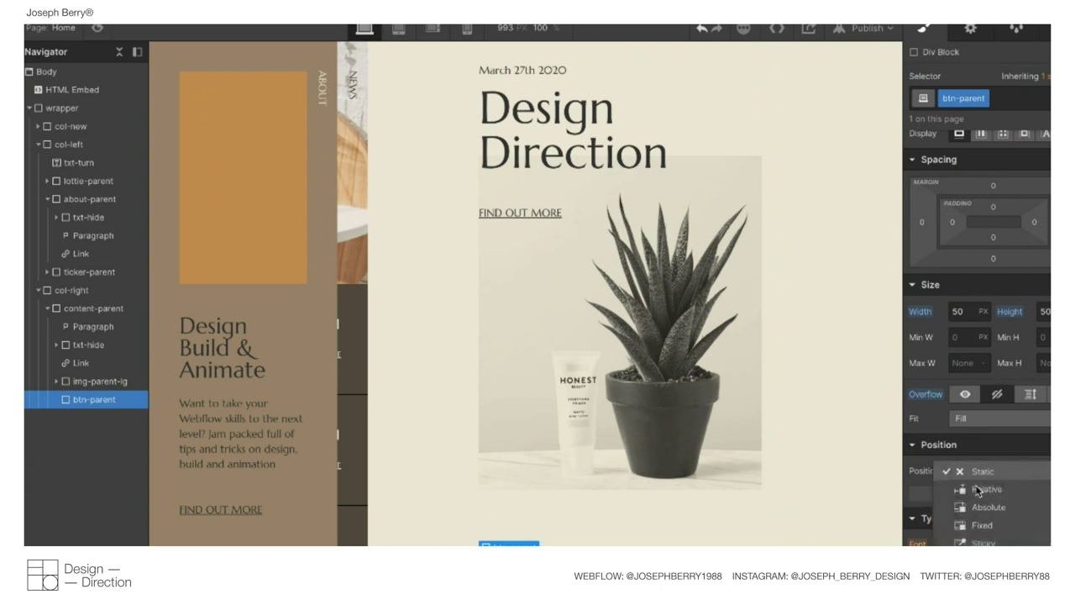
pyautogui.click(975, 492)
pyautogui.scroll(-3, 975, 494)
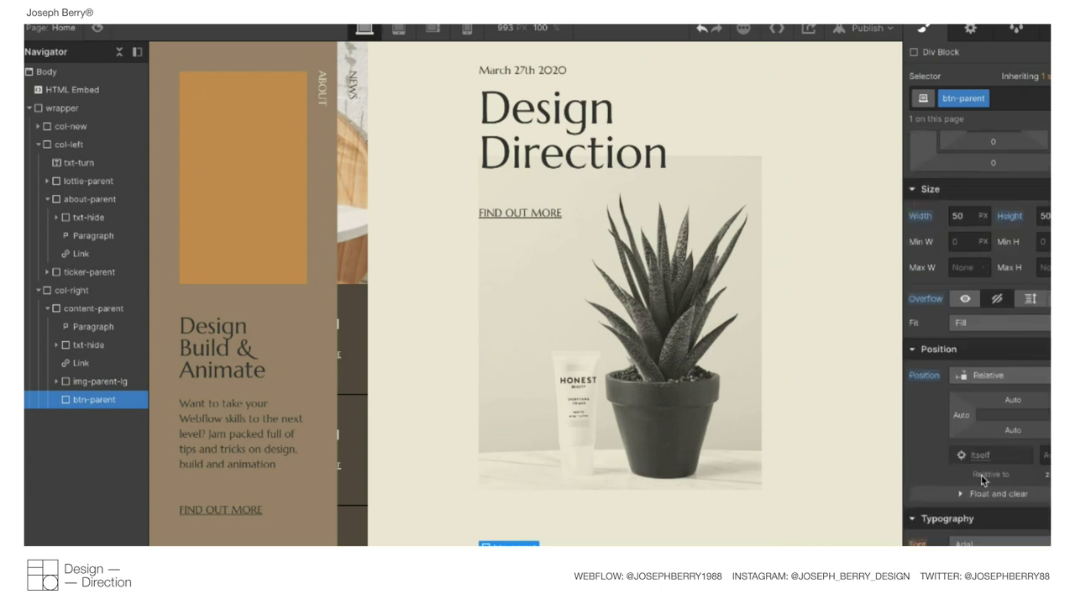
pyautogui.click(972, 375)
pyautogui.click(984, 393)
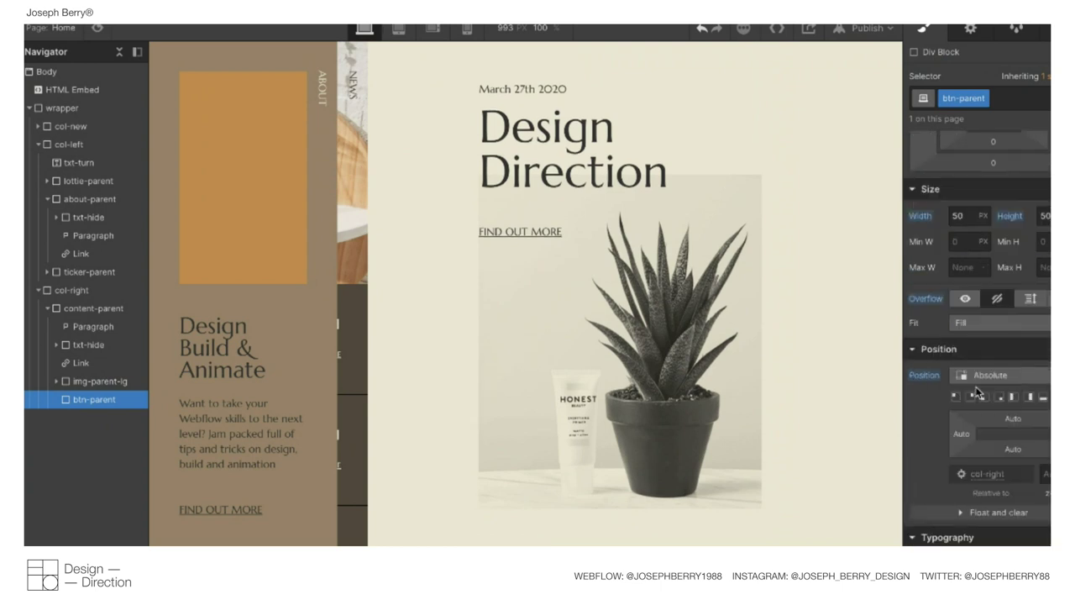
# Set btn-parent's bottom offset to 95 px so it overlaps the lower edge of the plant image.
pyautogui.click(1010, 419)
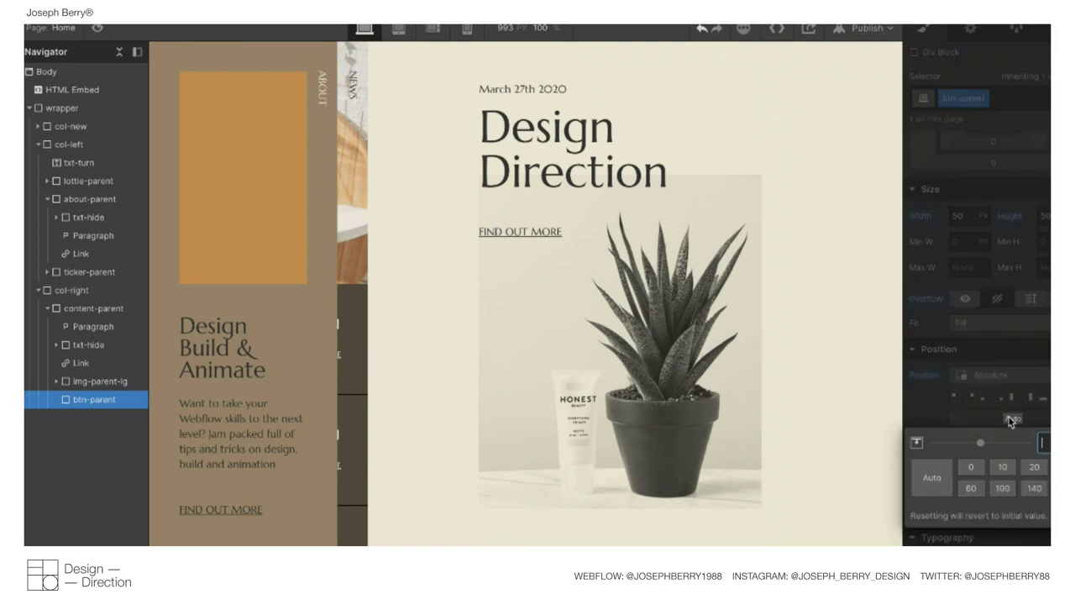
pyautogui.write('-2')
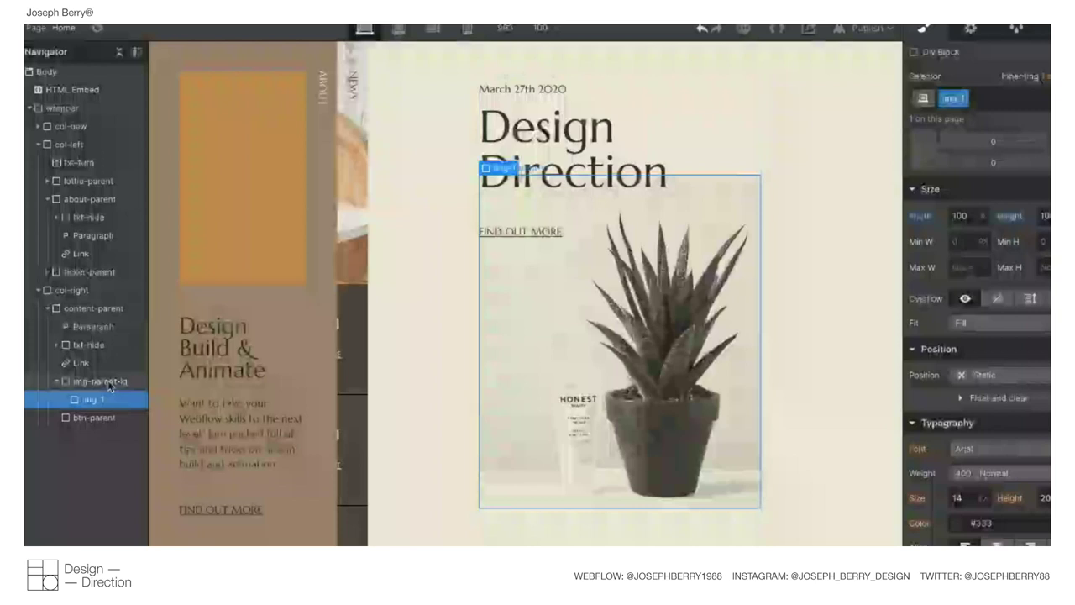
pyautogui.click(109, 385)
pyautogui.click(94, 417)
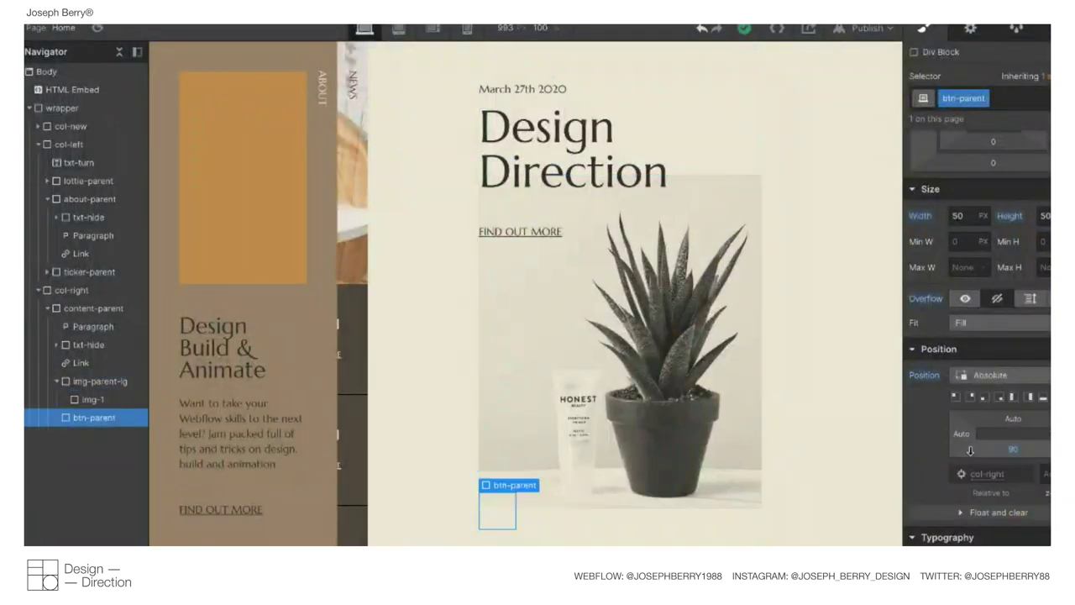
pyautogui.click(1014, 451)
pyautogui.press('Up')
pyautogui.press('Return')
pyautogui.scroll(-2, 929, 418)
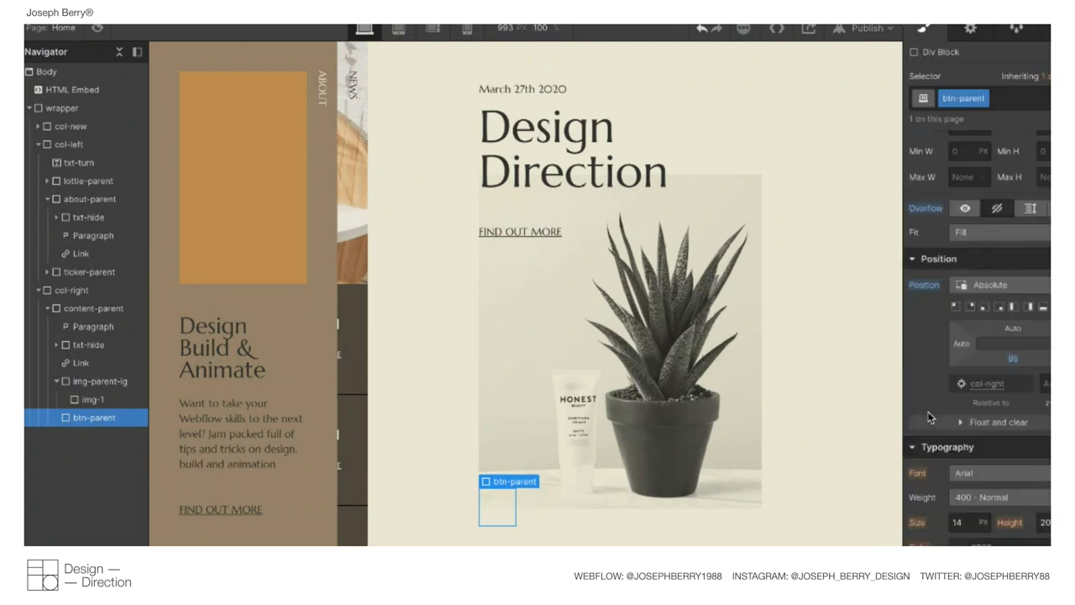
# Give btn-parent a solid black border 1 px wide and raise its corner radius until it forms a circle.
pyautogui.scroll(-5, 930, 418)
pyautogui.click(1040, 330)
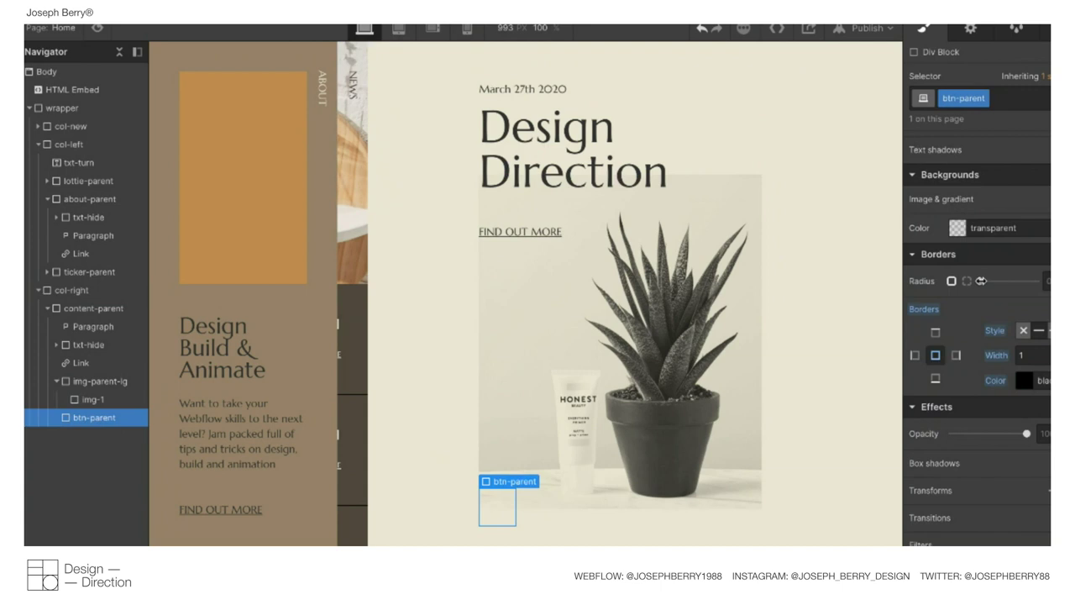
pyautogui.moveTo(980, 281); pyautogui.dragTo(1036, 281)
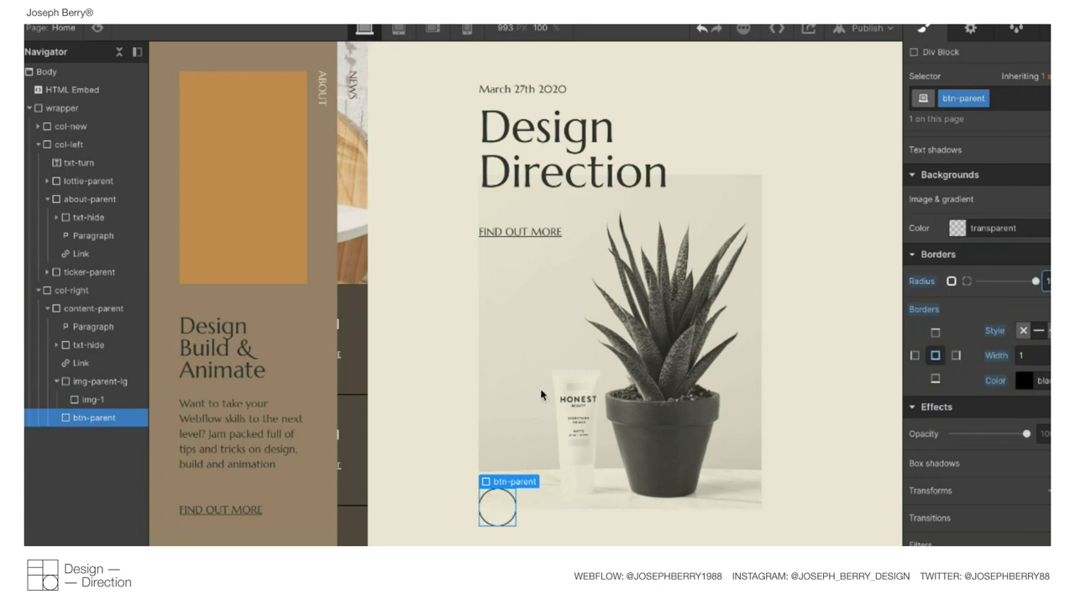
# Set btn-parent's display to Flex and centre its children with both align and justify.
pyautogui.scroll(10, 974, 252)
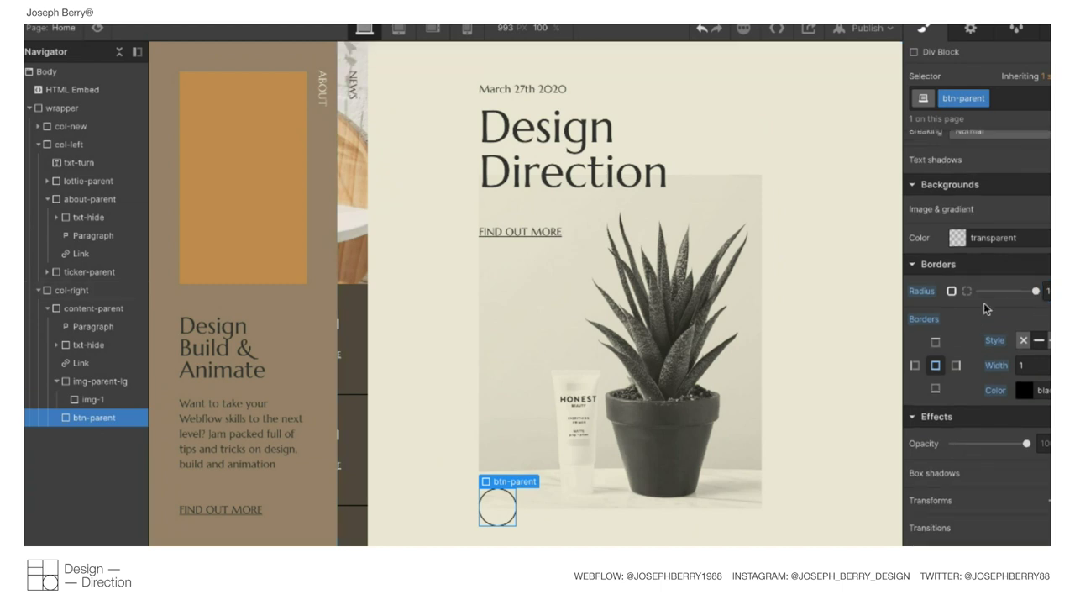
pyautogui.click(982, 168)
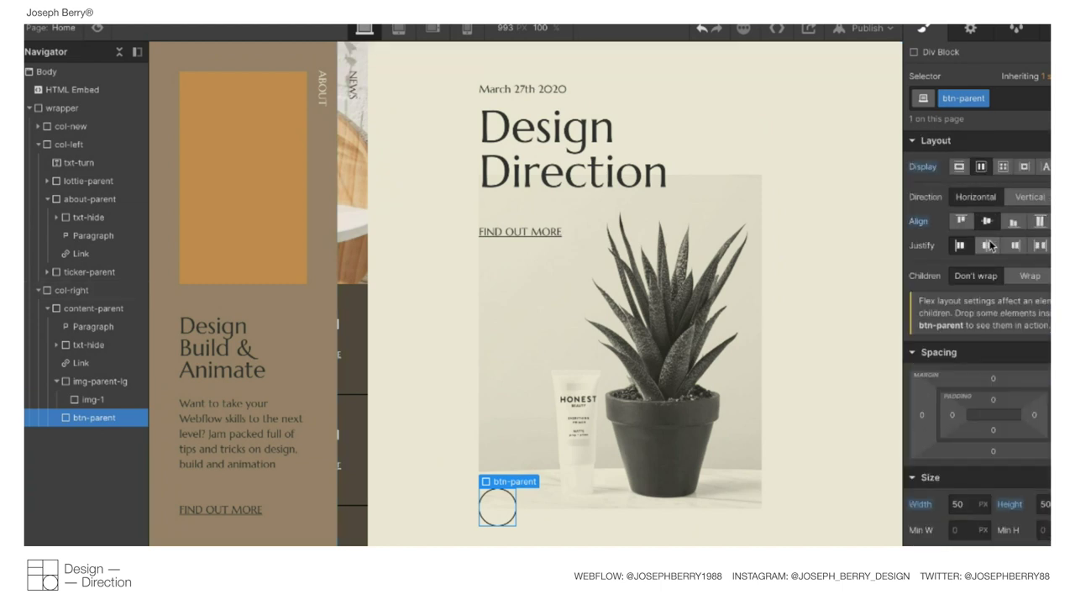
pyautogui.click(988, 244)
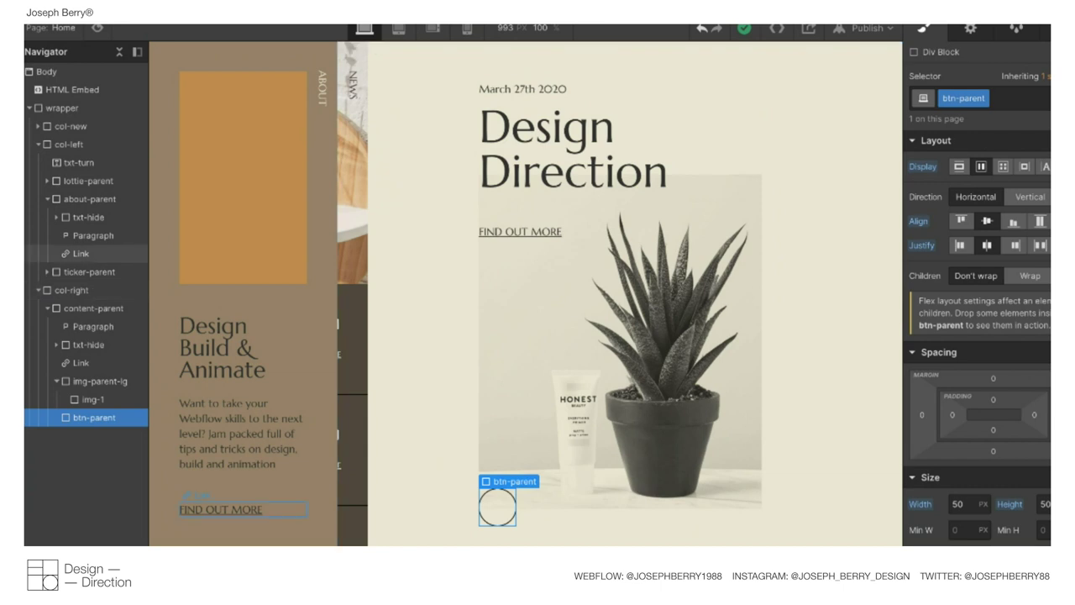
# Place the down-arrow image from the assets inside btn-parent.
pyautogui.press('a')
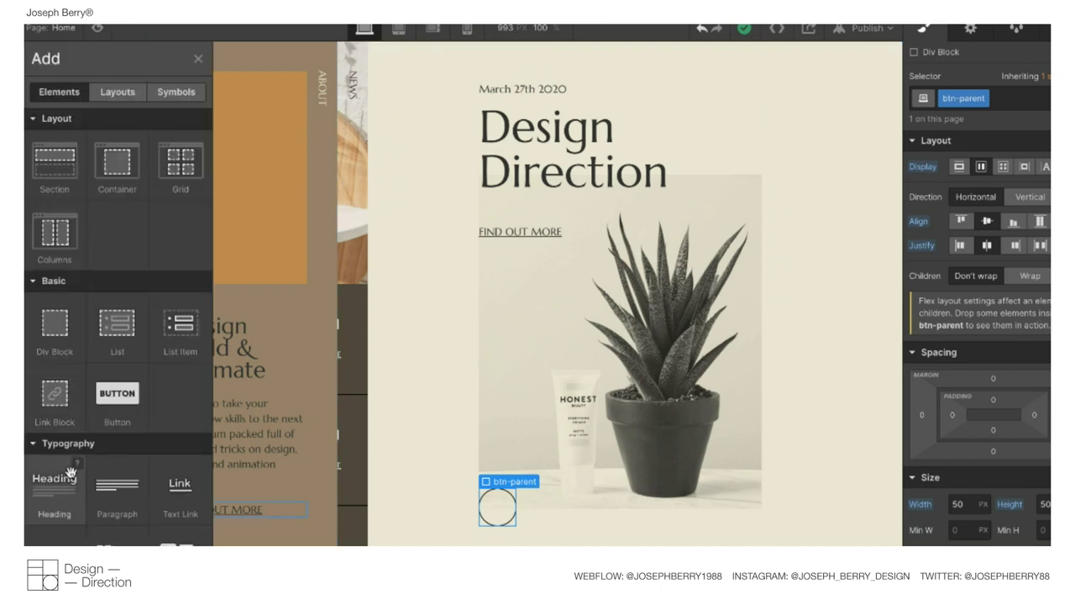
pyautogui.press('j')
pyautogui.moveTo(179, 179); pyautogui.dragTo(493, 504)
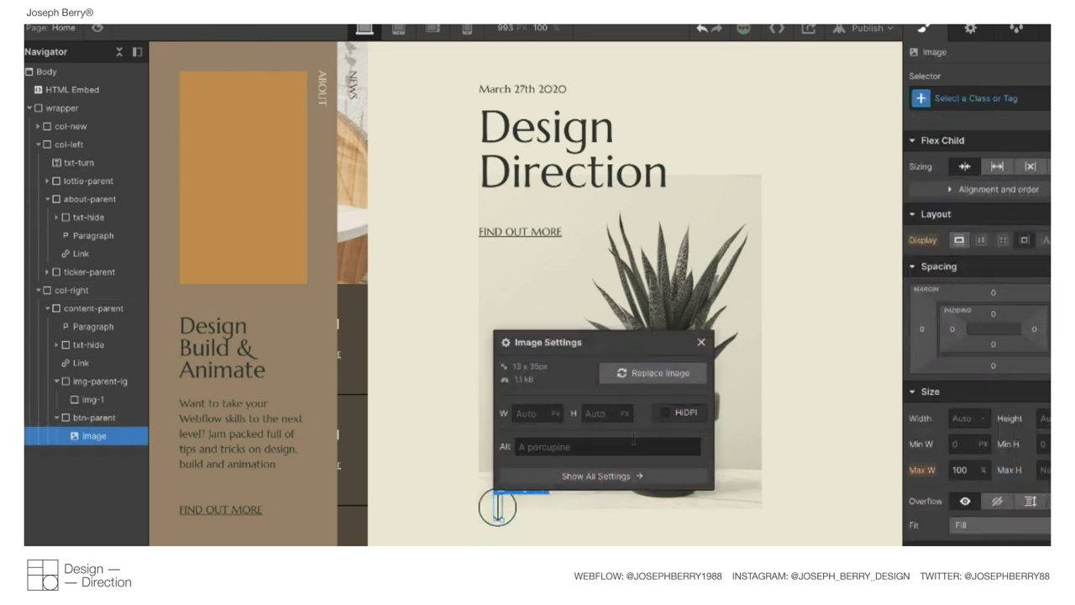
pyautogui.click(667, 418)
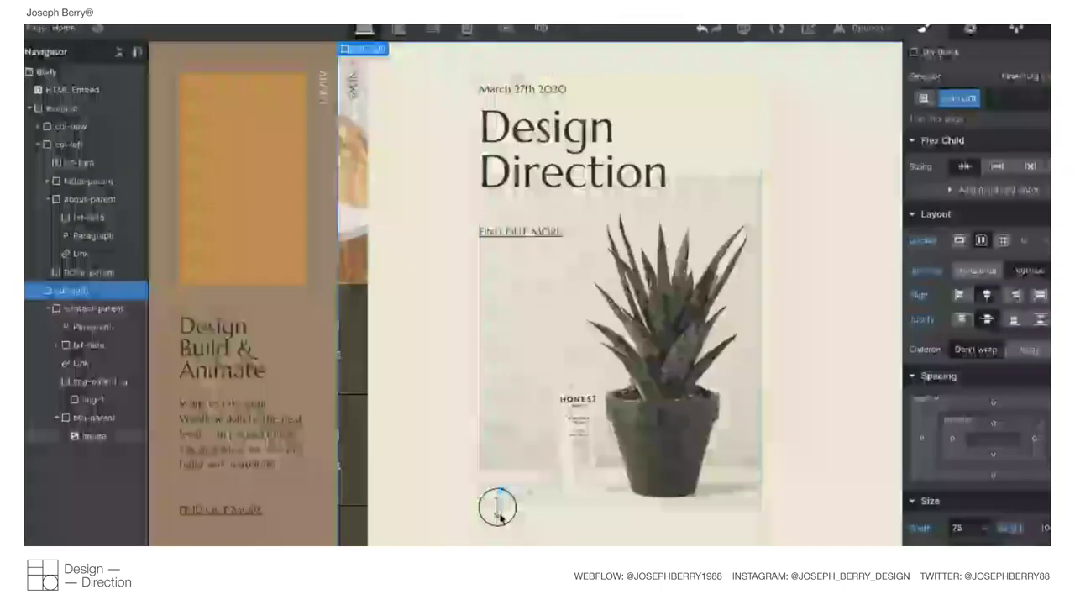
# Give the arrow image the class arrow and open its position options.
pyautogui.click(978, 97)
pyautogui.write('arrow')
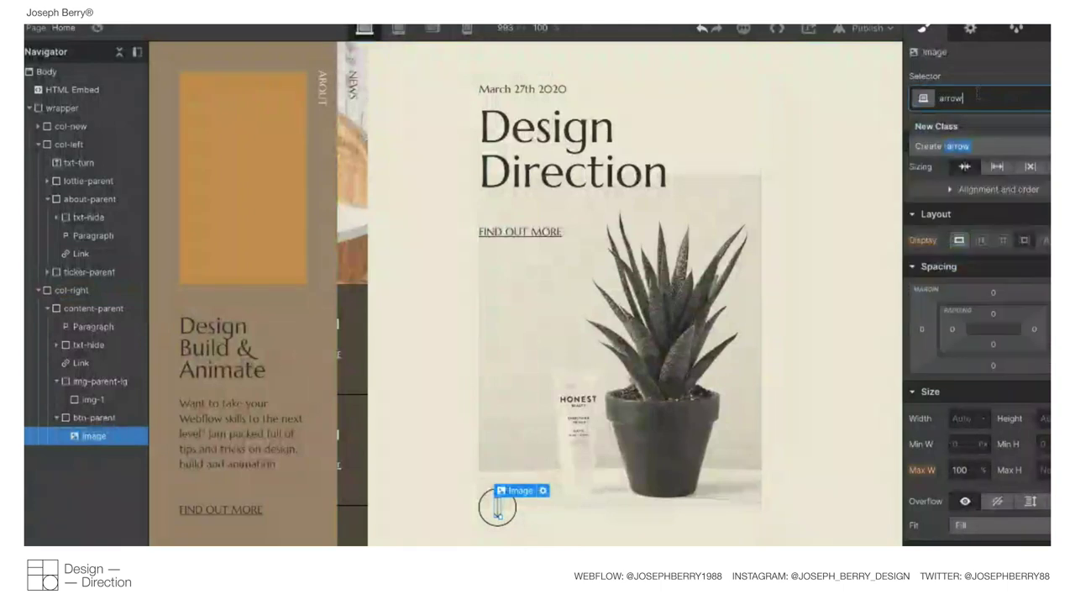
pyautogui.press('Return')
pyautogui.click(981, 469)
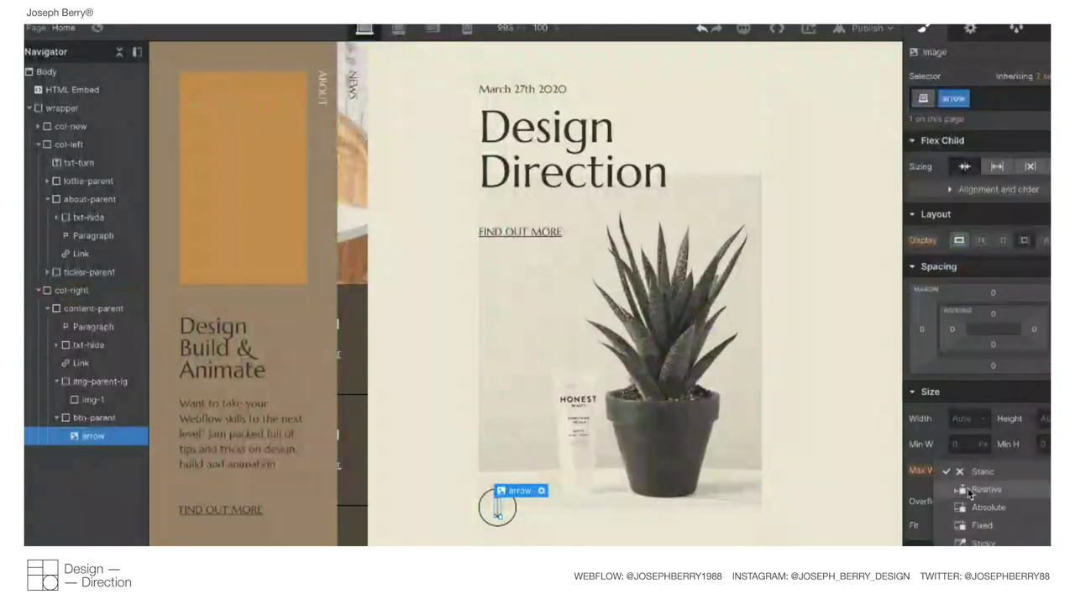
# Preview the page, publish it to the webflow.io domain, and return to the designer.
pyautogui.click(96, 29)
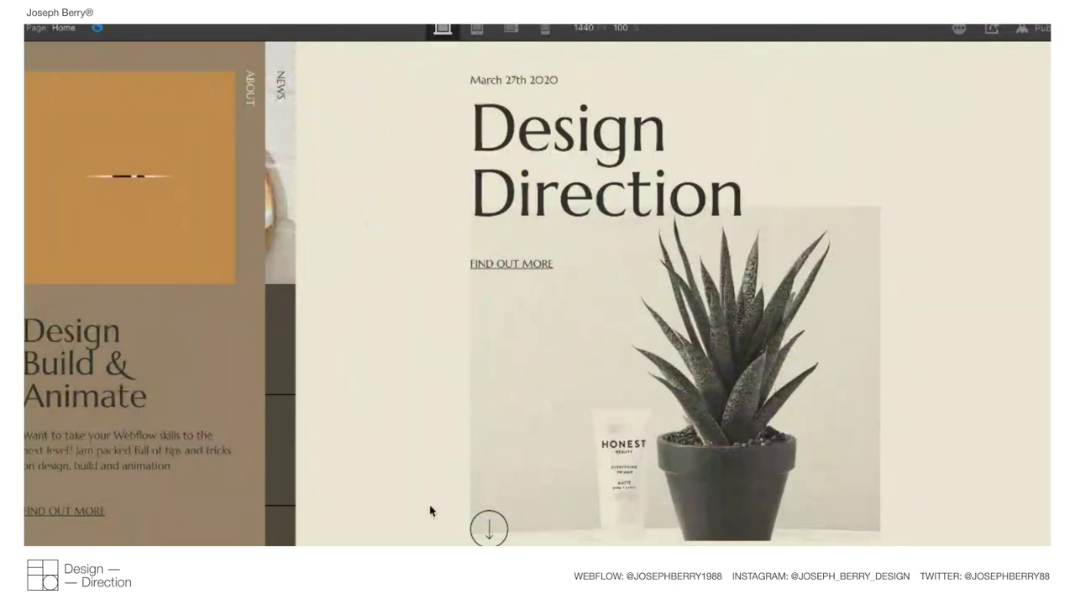
pyautogui.click(1029, 28)
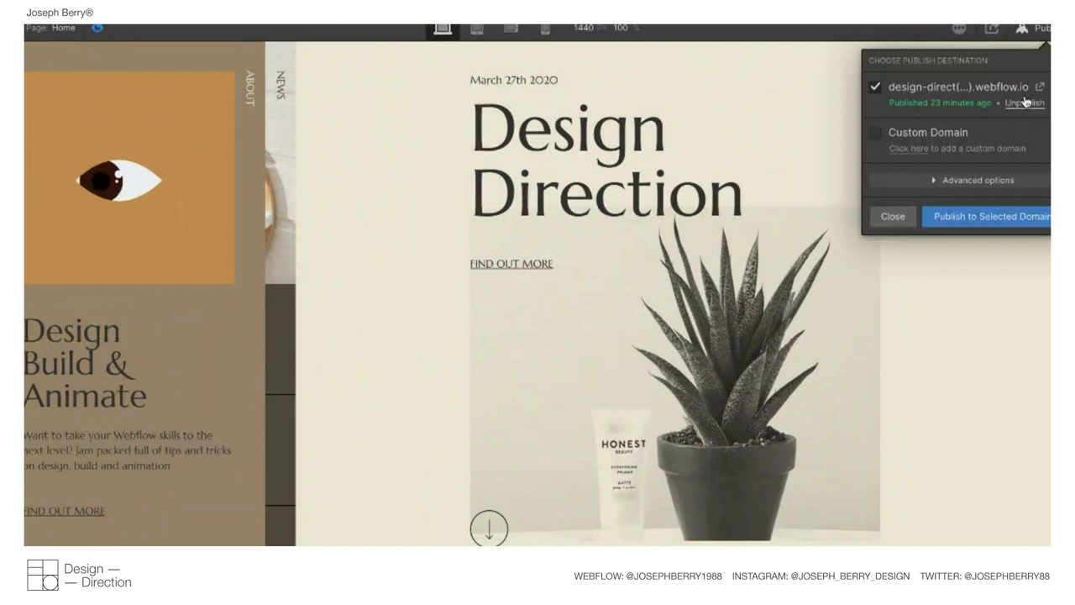
pyautogui.click(984, 205)
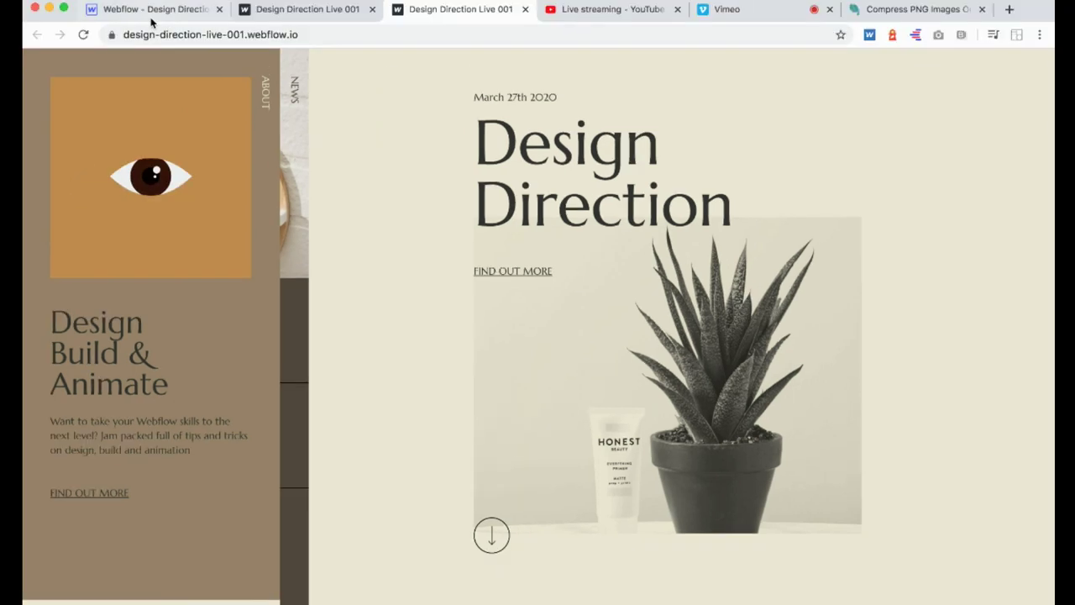
pyautogui.click(150, 12)
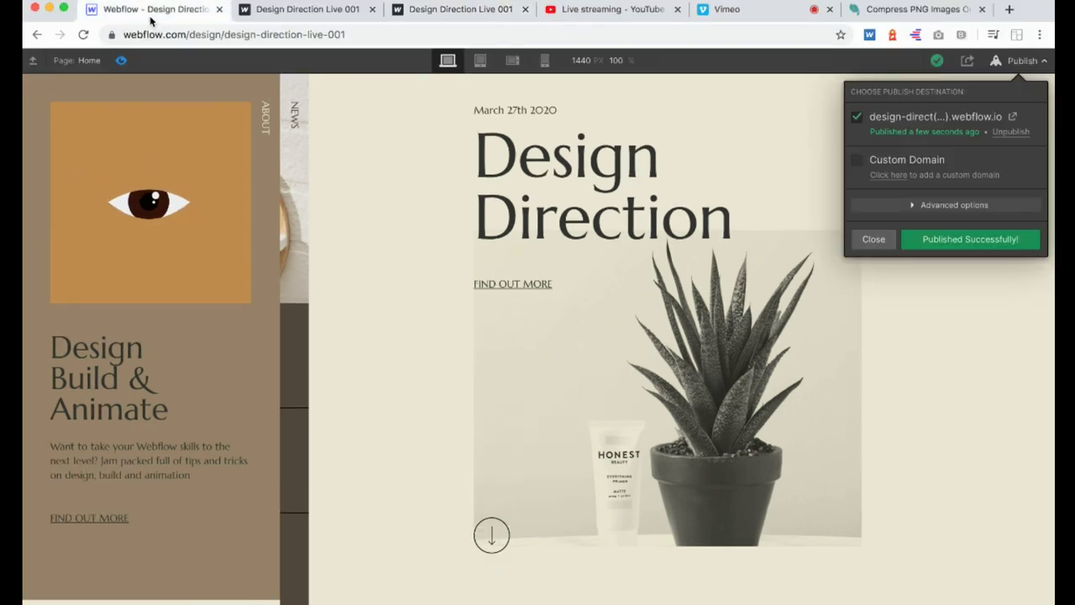
pyautogui.click(1025, 60)
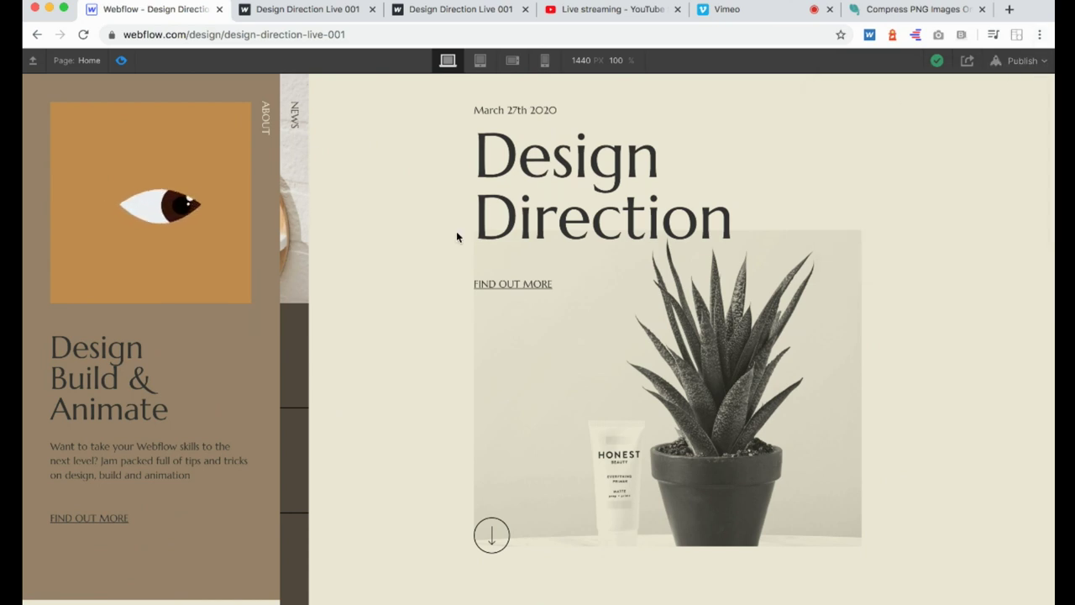
# Leave the preview and set the h1-lg heading's font size to 5 VW.
pyautogui.click(121, 60)
pyautogui.click(571, 176)
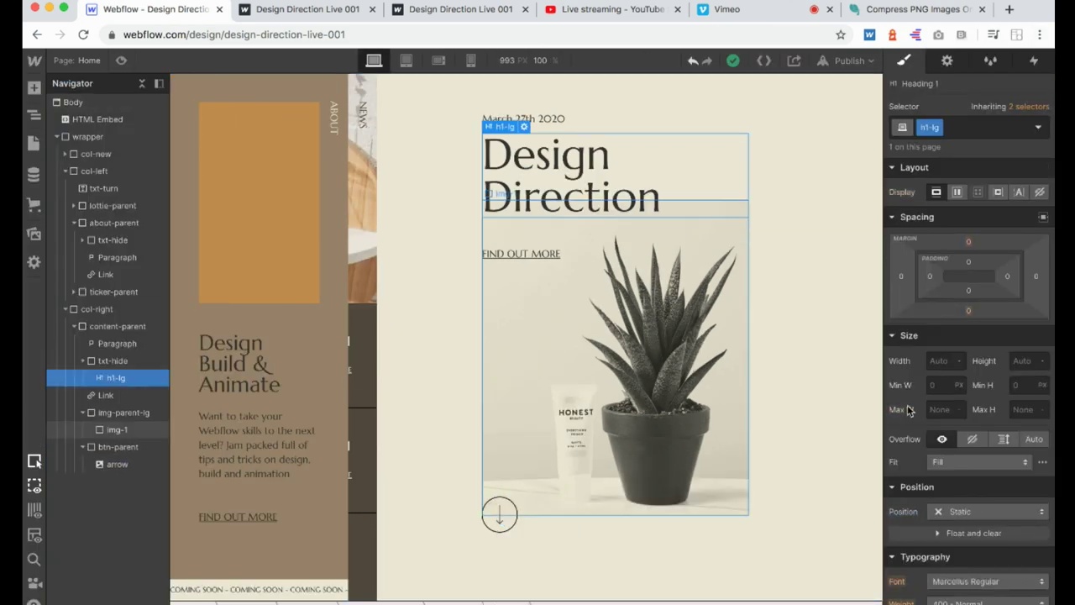
pyautogui.scroll(-5, 940, 427)
pyautogui.click(934, 393)
pyautogui.write('5')
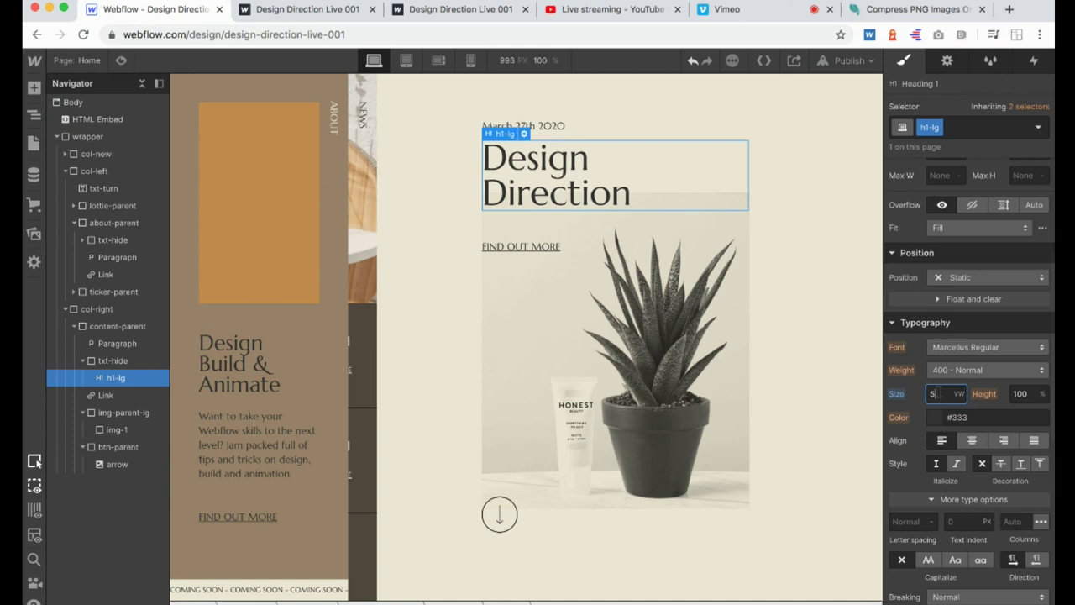
# Set content-parent's width to 400 px after trying 48%.
pyautogui.click(649, 331)
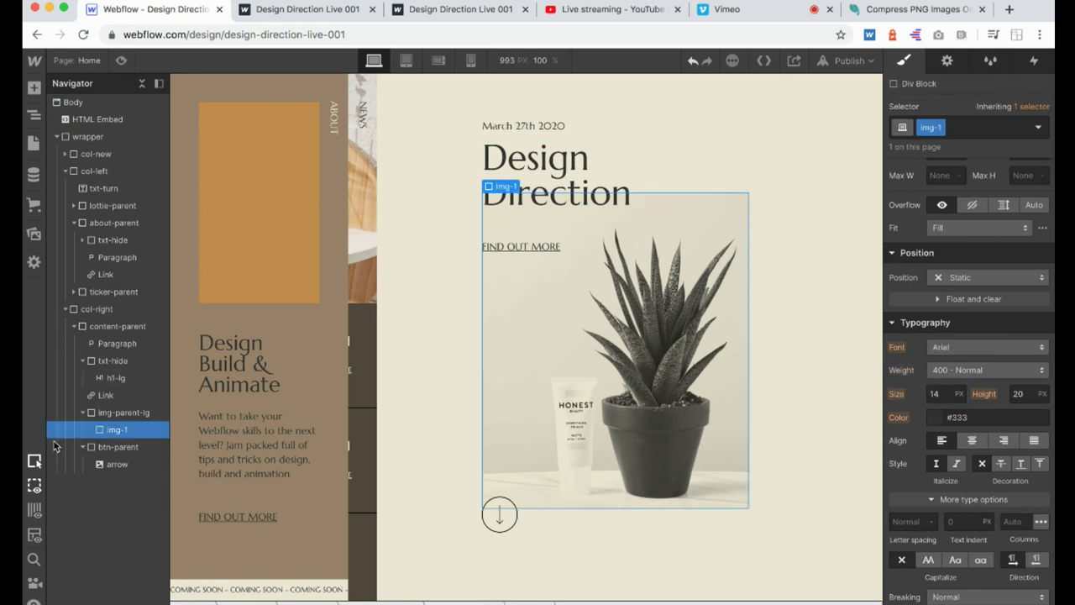
pyautogui.click(102, 412)
pyautogui.click(105, 326)
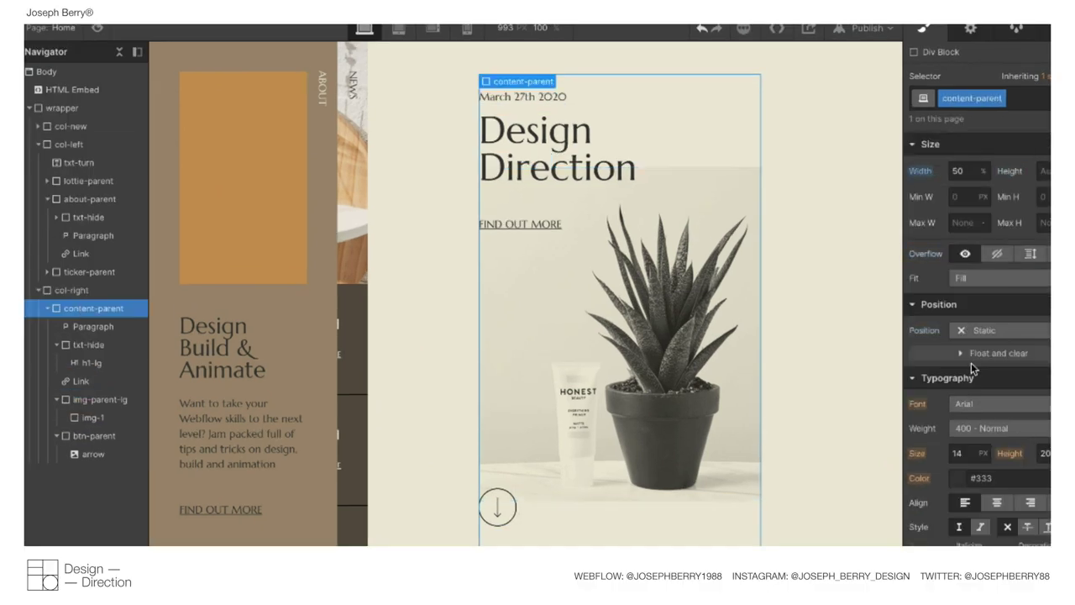
pyautogui.click(965, 178)
pyautogui.write('48')
pyautogui.press('BackSpace')
pyautogui.press('BackSpace')
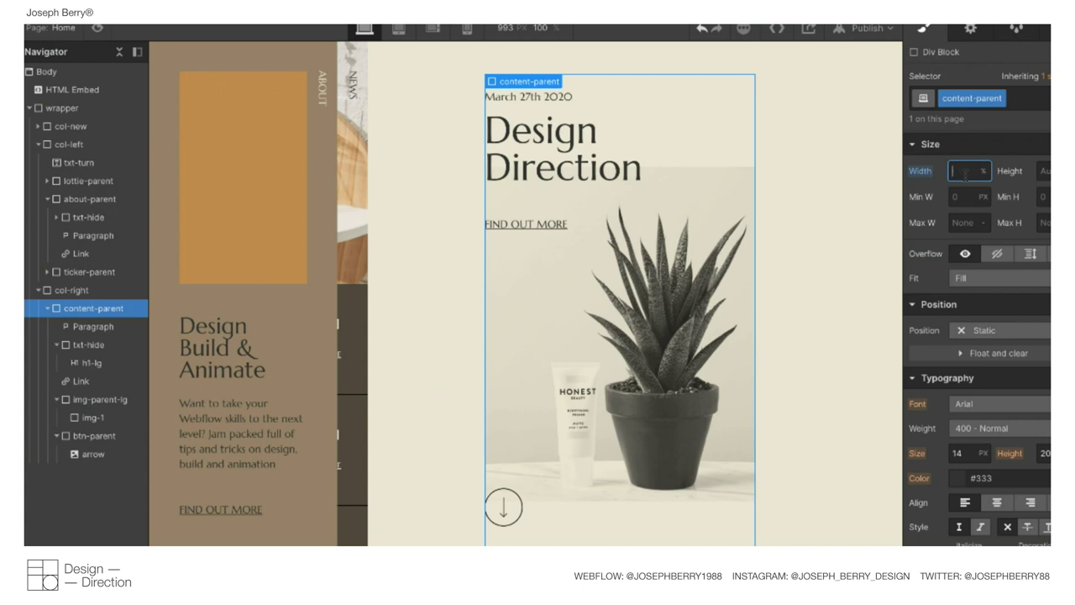
pyautogui.write('400px')
pyautogui.press('Return')
# Try reducing content-parent's width to 350 px and check the layout in preview.
pyautogui.hotkey('shift', 'Down')
pyautogui.hotkey('shift', 'Down')
pyautogui.hotkey('shift', 'Down')
pyautogui.hotkey('shift', 'Down')
pyautogui.hotkey('shift', 'Down')
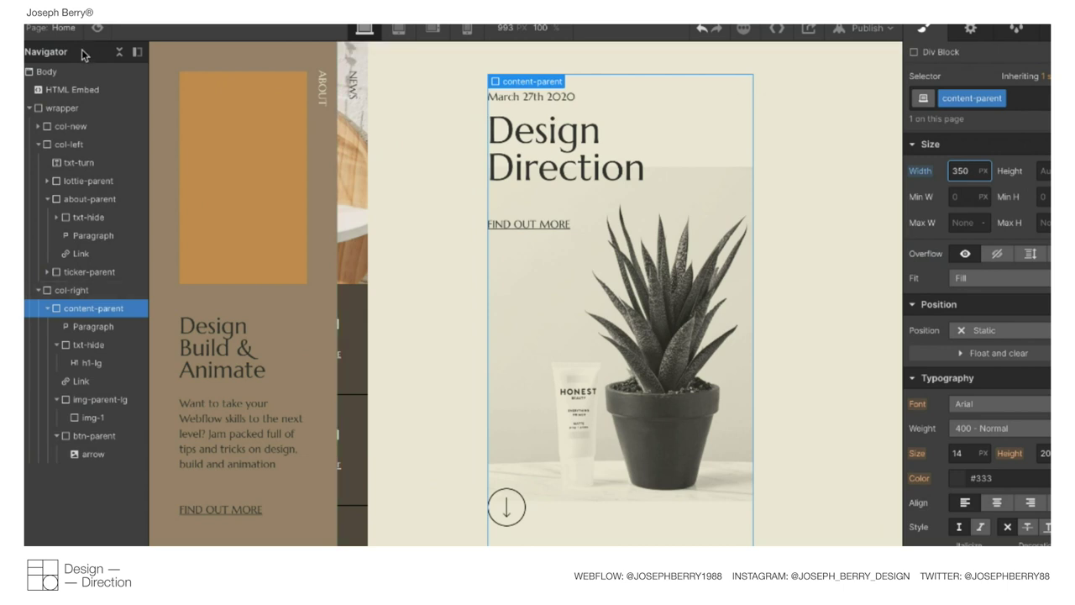
pyautogui.click(97, 29)
pyautogui.click(98, 29)
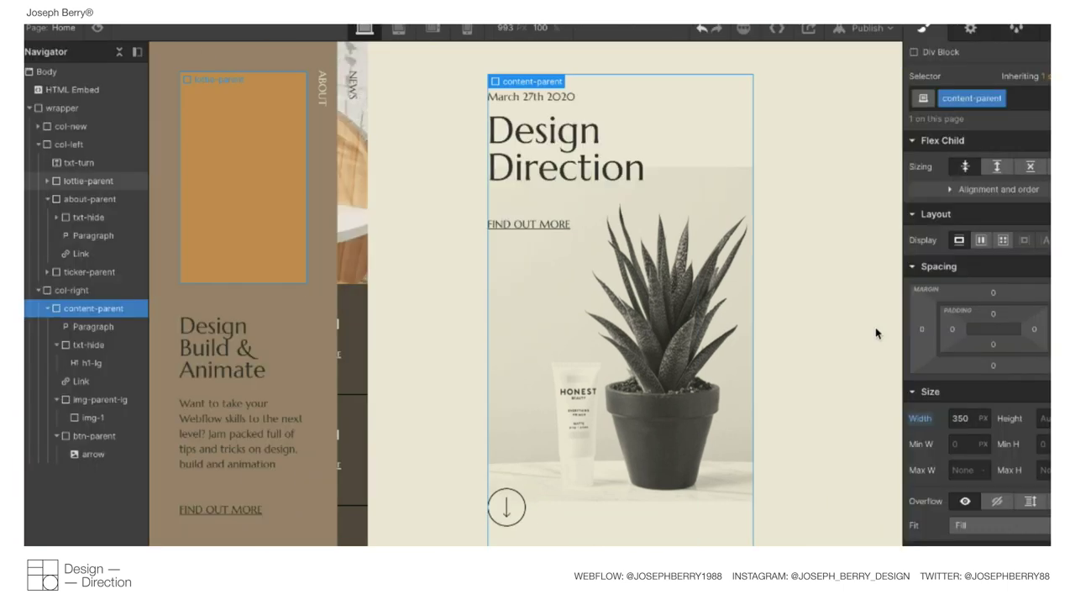
# Increase content-parent's width to 400 px and check the layout in preview.
pyautogui.hotkey('shift', 'Up')
pyautogui.hotkey('shift', 'Up')
pyautogui.hotkey('shift', 'Up')
pyautogui.hotkey('shift', 'Up')
pyautogui.hotkey('shift', 'Up')
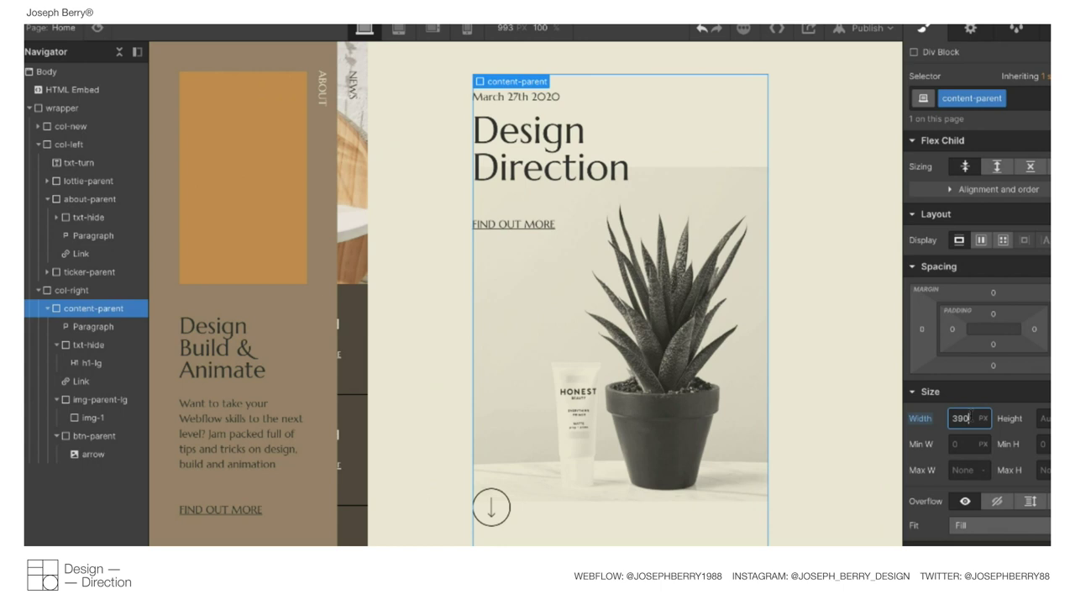
pyautogui.click(98, 29)
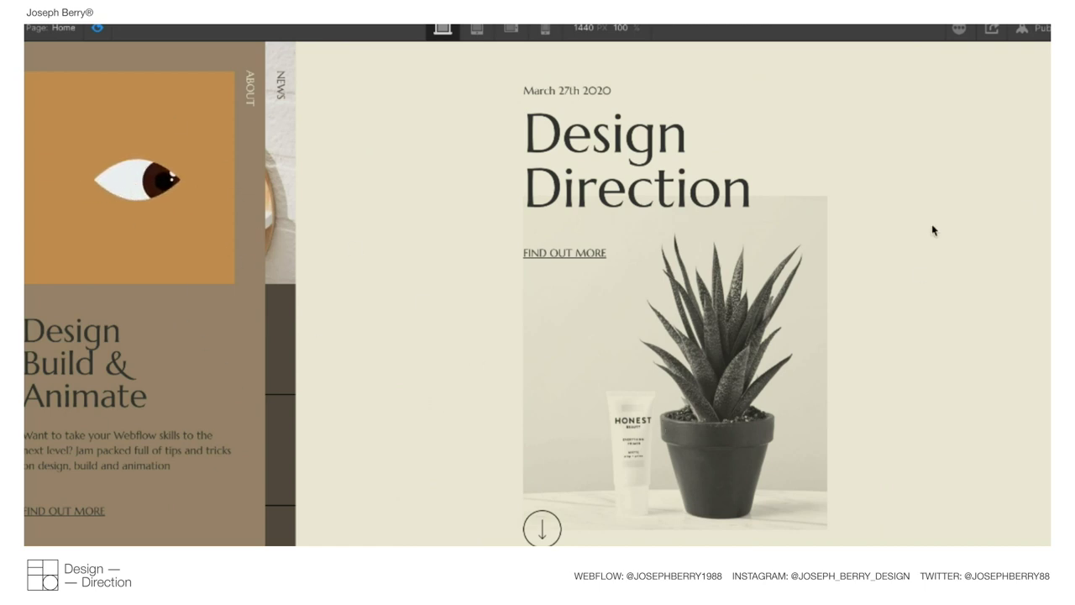
pyautogui.click(97, 27)
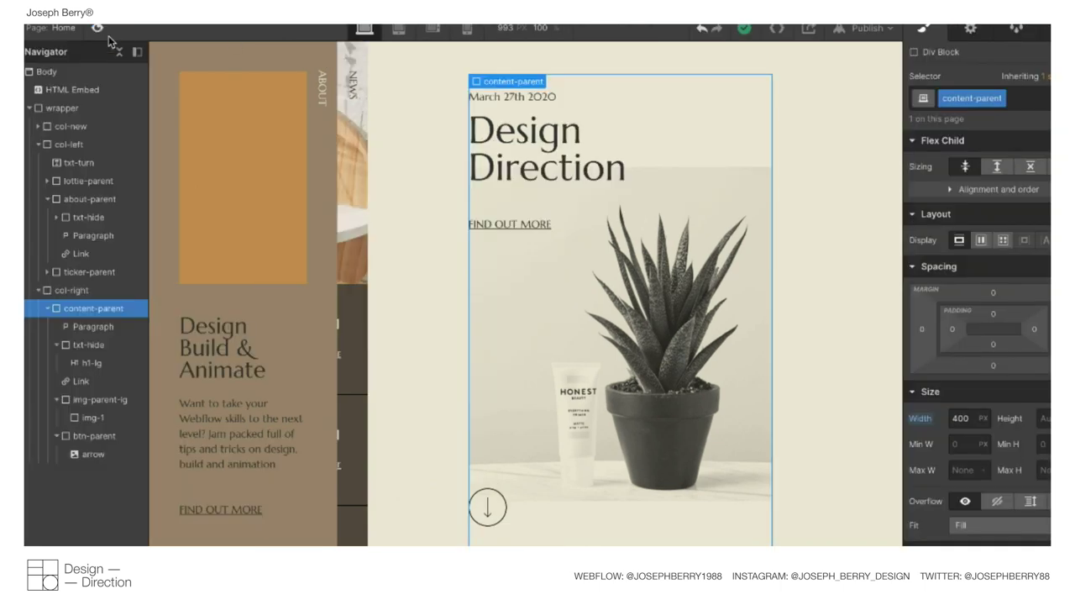
# Collapse col-left in the element tree and set its width to 30%.
pyautogui.click(160, 88)
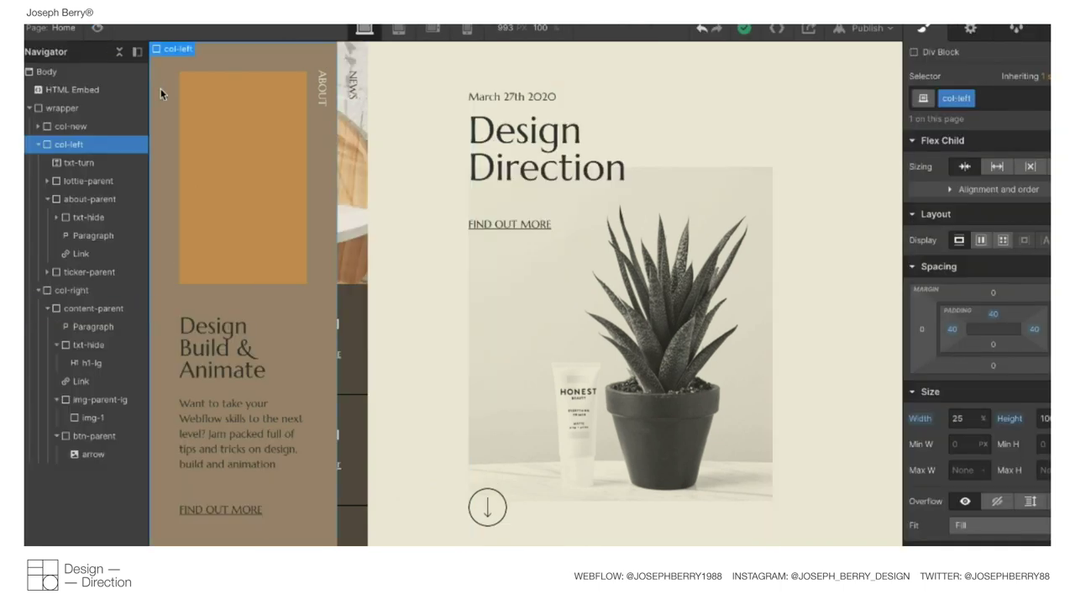
pyautogui.click(38, 144)
pyautogui.click(966, 418)
pyautogui.press('Up')
pyautogui.press('Up')
pyautogui.press('Up')
pyautogui.press('Up')
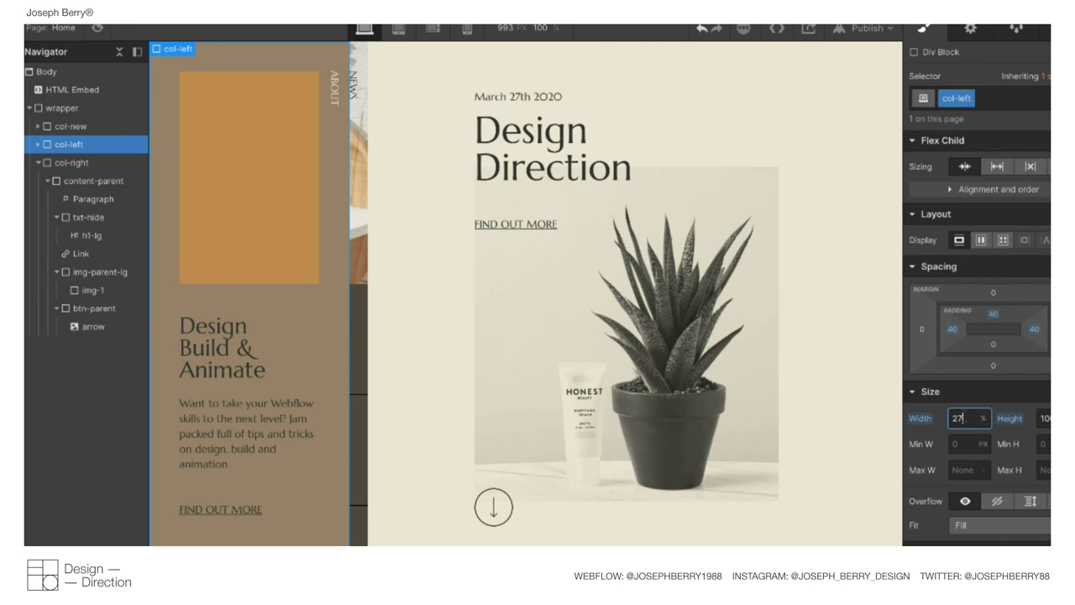
pyautogui.press('Up')
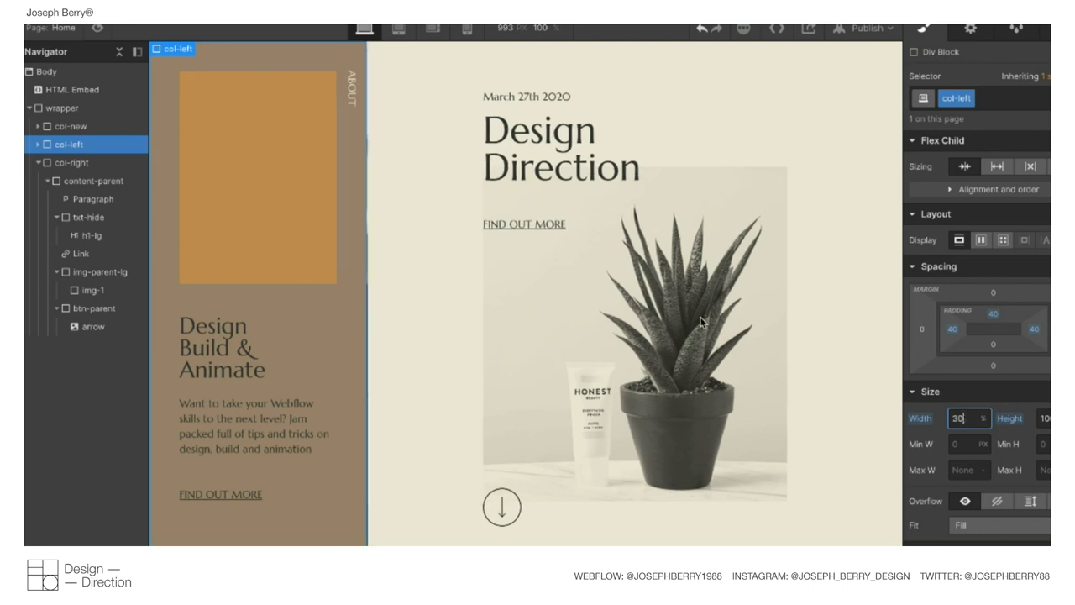
# Set col-right's width to 70%.
pyautogui.click(446, 137)
pyautogui.click(966, 526)
pyautogui.press('Down')
pyautogui.press('Down')
pyautogui.press('Down')
pyautogui.press('Down')
pyautogui.press('Down')
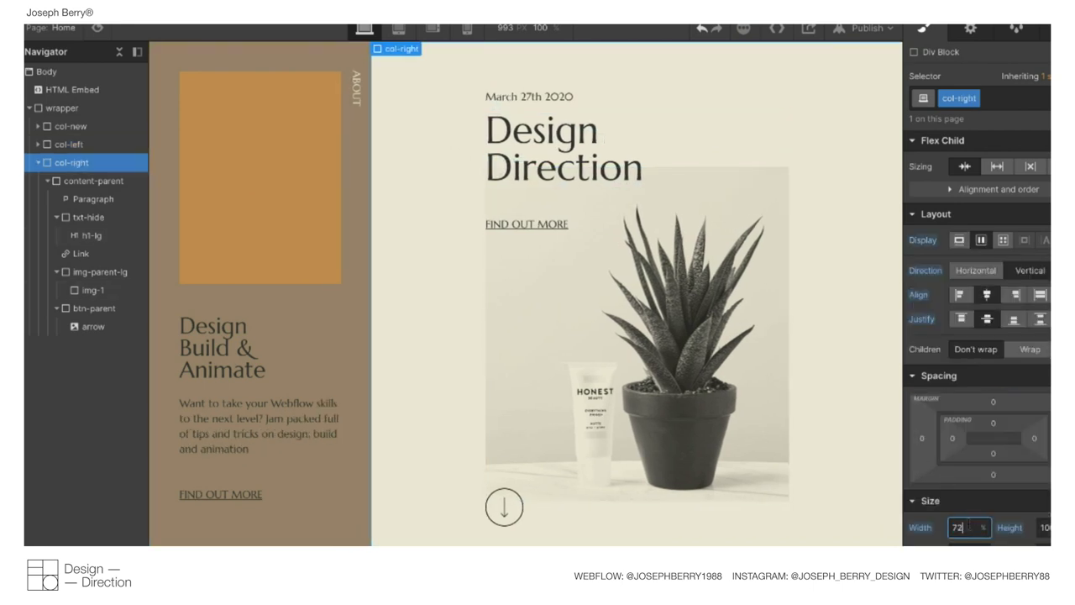
# Set col-new's width to 30% and check the page in preview.
pyautogui.click(67, 125)
pyautogui.click(965, 418)
pyautogui.press('Up')
pyautogui.press('Up')
pyautogui.press('Up')
pyautogui.press('Up')
pyautogui.press('Up')
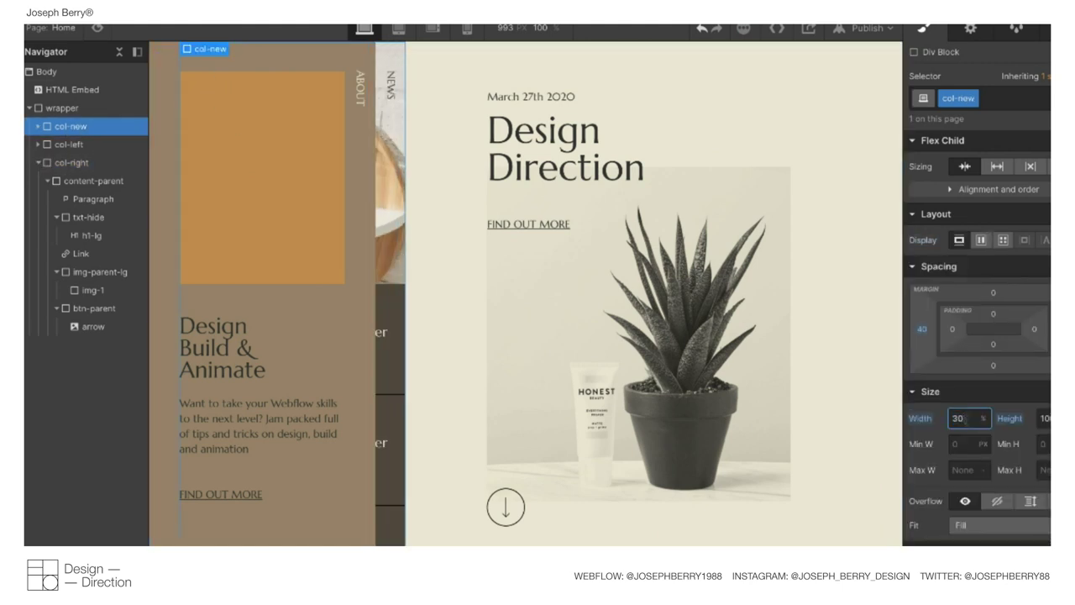
pyautogui.click(95, 28)
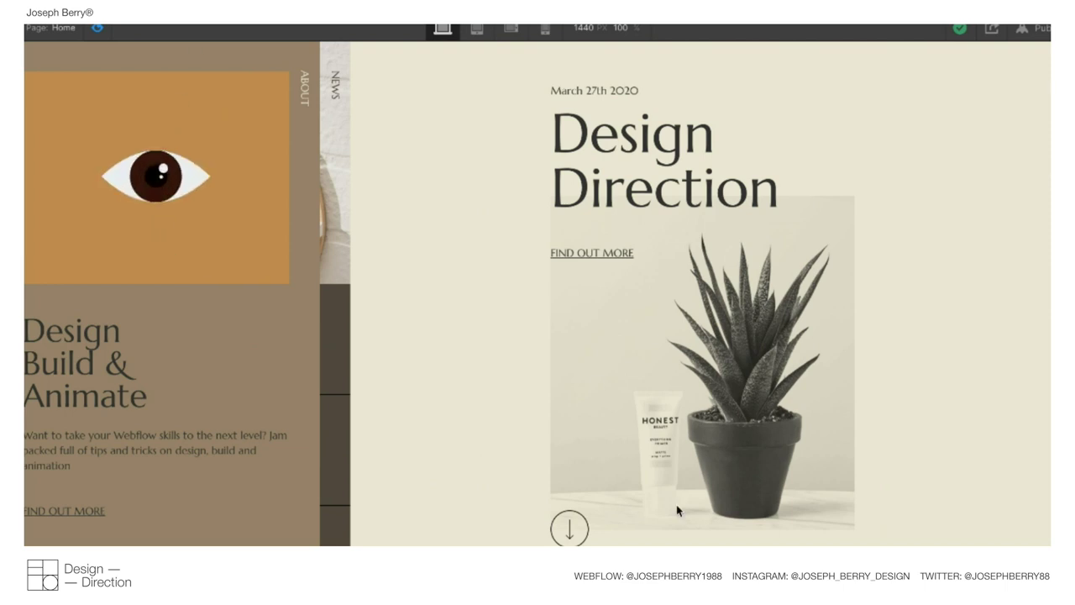
# Select content-parent in col-right, increase its width to 450 px and check the layout in preview.
pyautogui.press('super+shift+p')
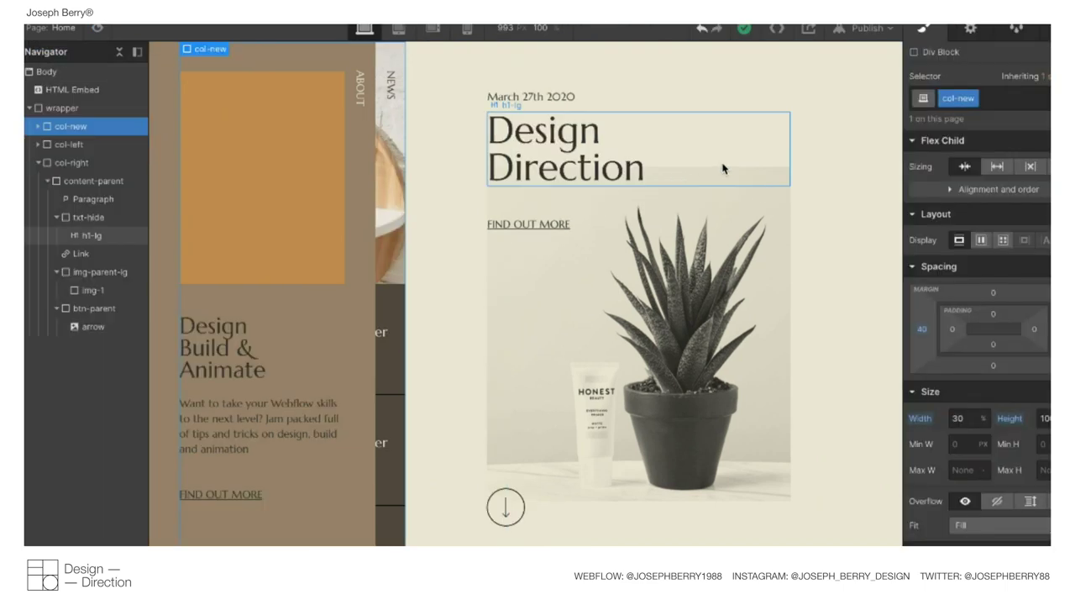
pyautogui.click(89, 181)
pyautogui.click(966, 417)
pyautogui.hotkey('shift', 'Up')
pyautogui.hotkey('shift', 'Up')
pyautogui.hotkey('shift', 'Up')
pyautogui.hotkey('shift', 'Up')
pyautogui.hotkey('shift', 'Up')
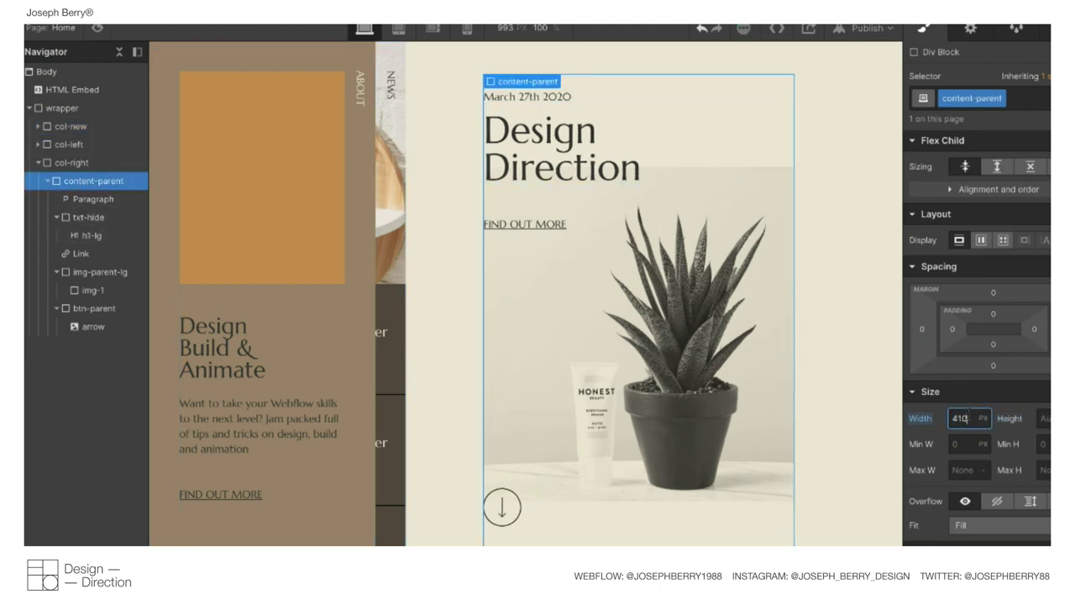
pyautogui.click(97, 29)
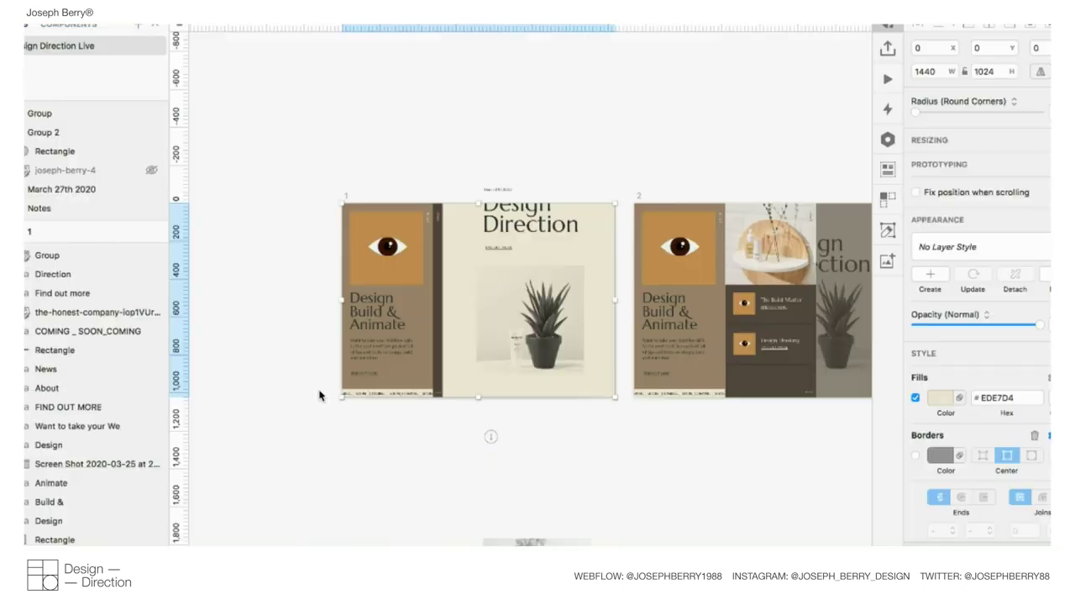
# Switch to Sketch to compare artboards 1, 2 and 3 with the build, and return to the Webflow preview.
pyautogui.hscroll(10, 320, 392)
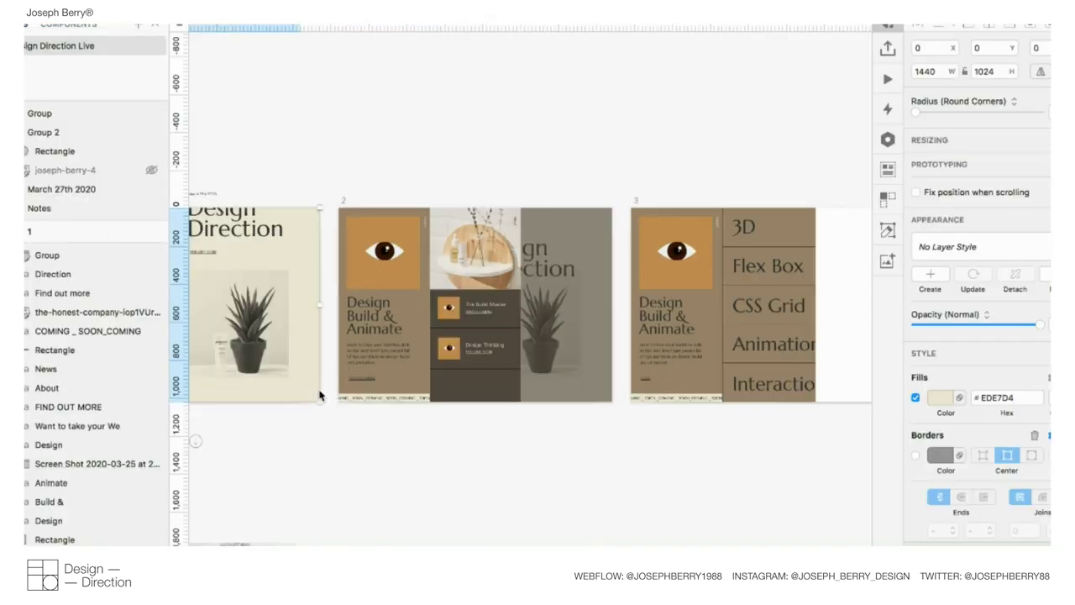
pyautogui.scroll(-3, 478, 276)
pyautogui.hscroll(-8, 544, 345)
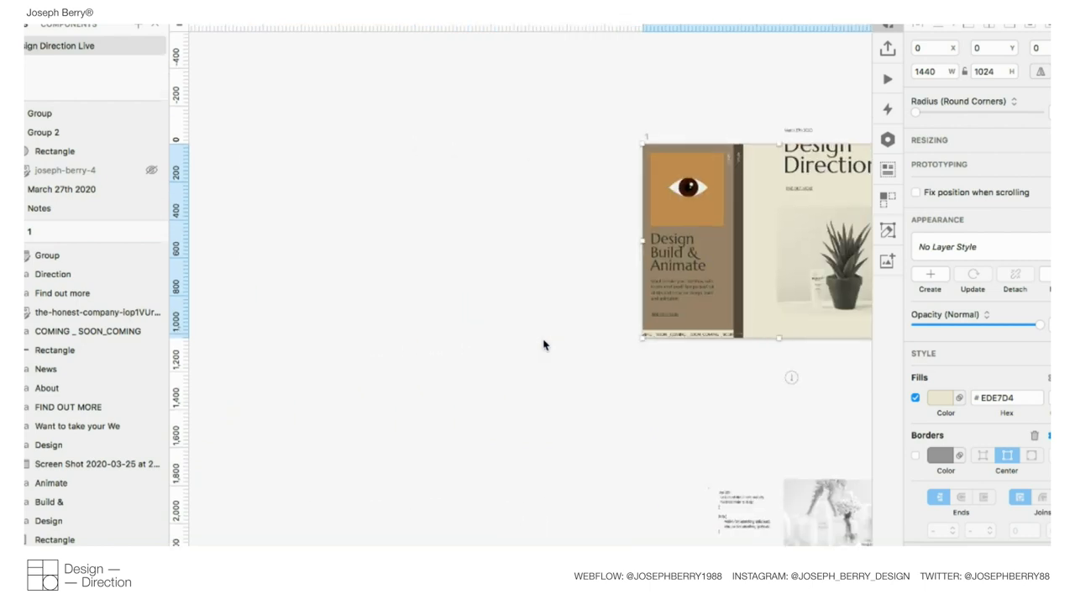
pyautogui.hscroll(8, 543, 345)
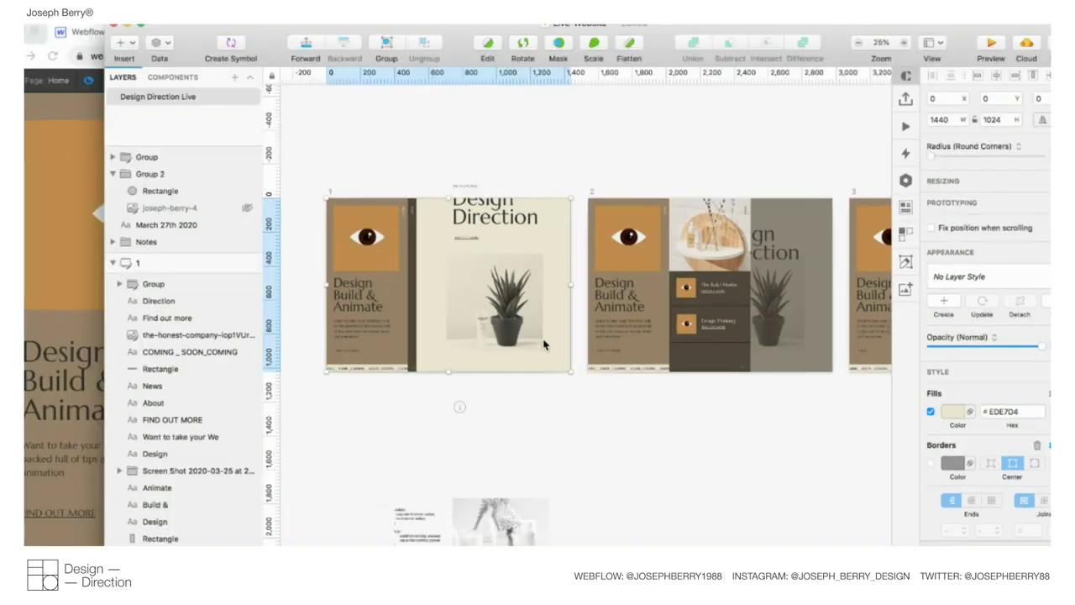
pyautogui.hotkey('ctrl', 'Up')
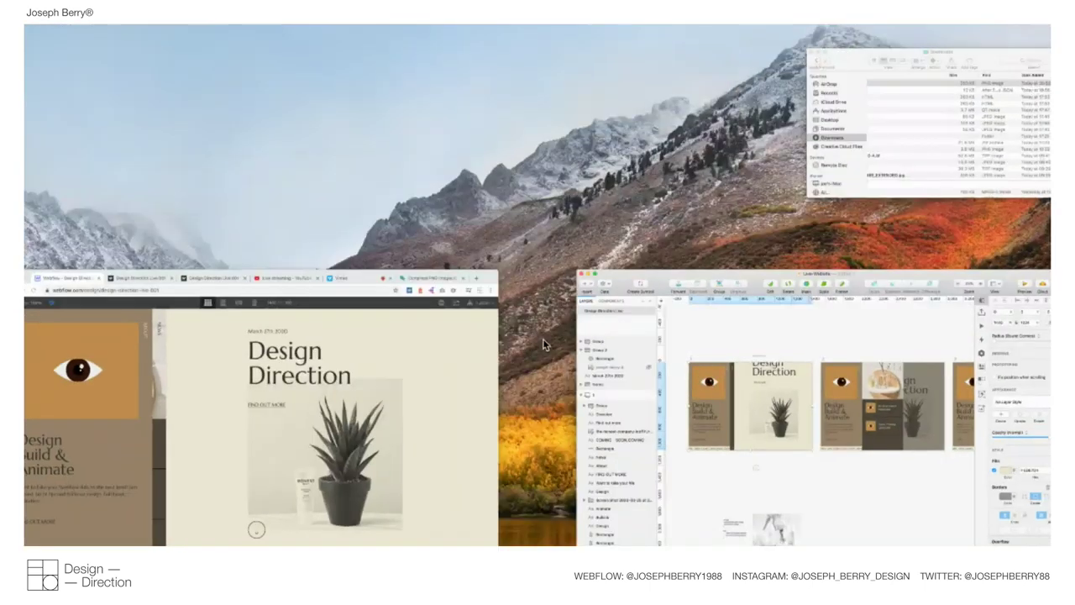
pyautogui.click(414, 372)
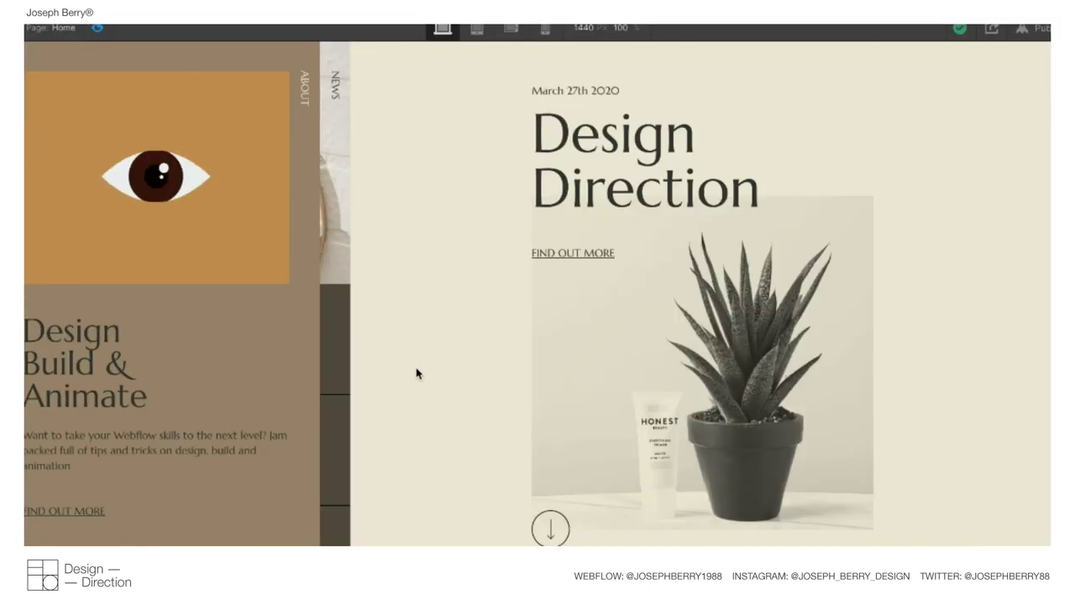
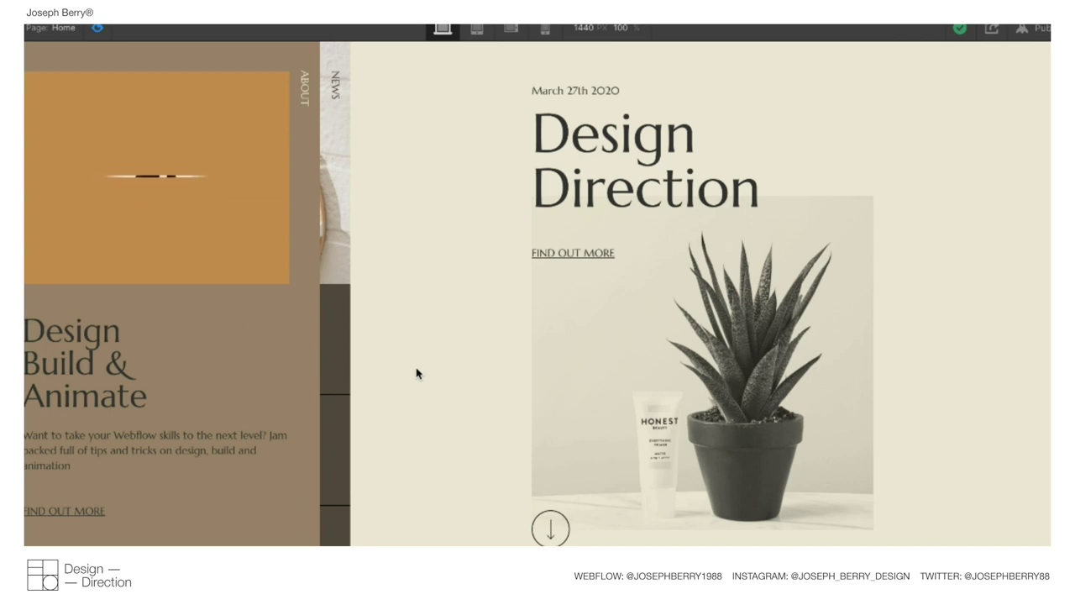
# Publish the site to its webflow.io subdomain, check the live page and return to the Webflow designer.
pyautogui.moveTo(195, 170)
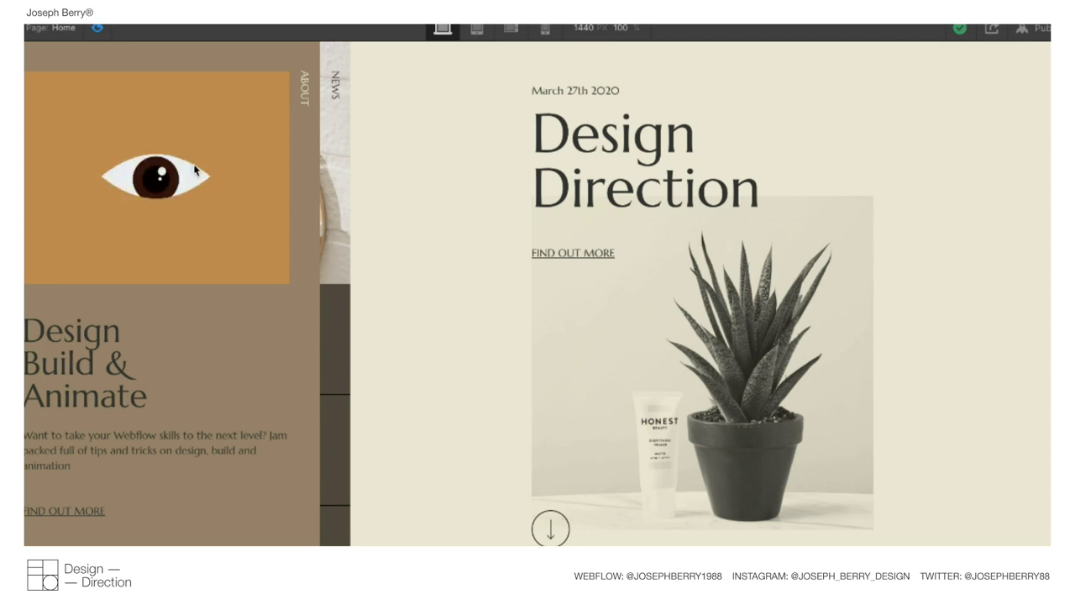
pyautogui.click(98, 28)
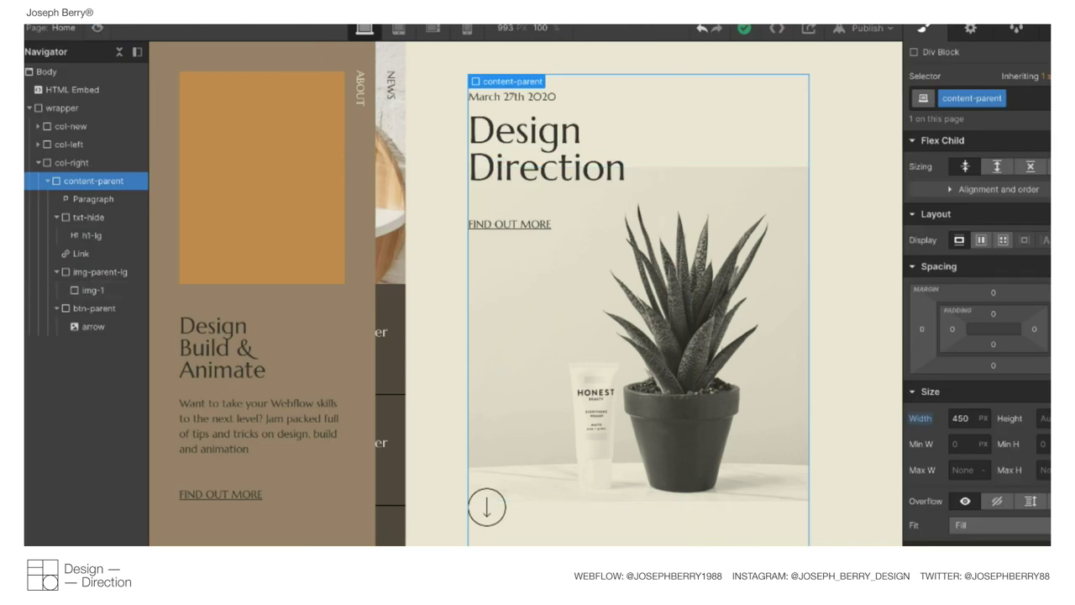
pyautogui.click(869, 28)
pyautogui.click(796, 220)
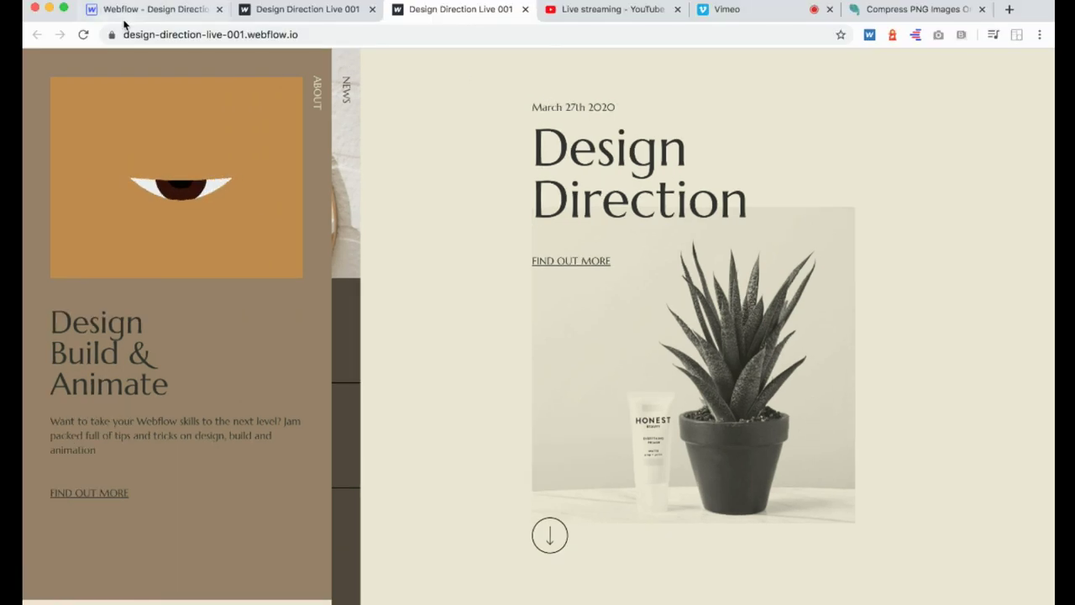
pyautogui.click(126, 11)
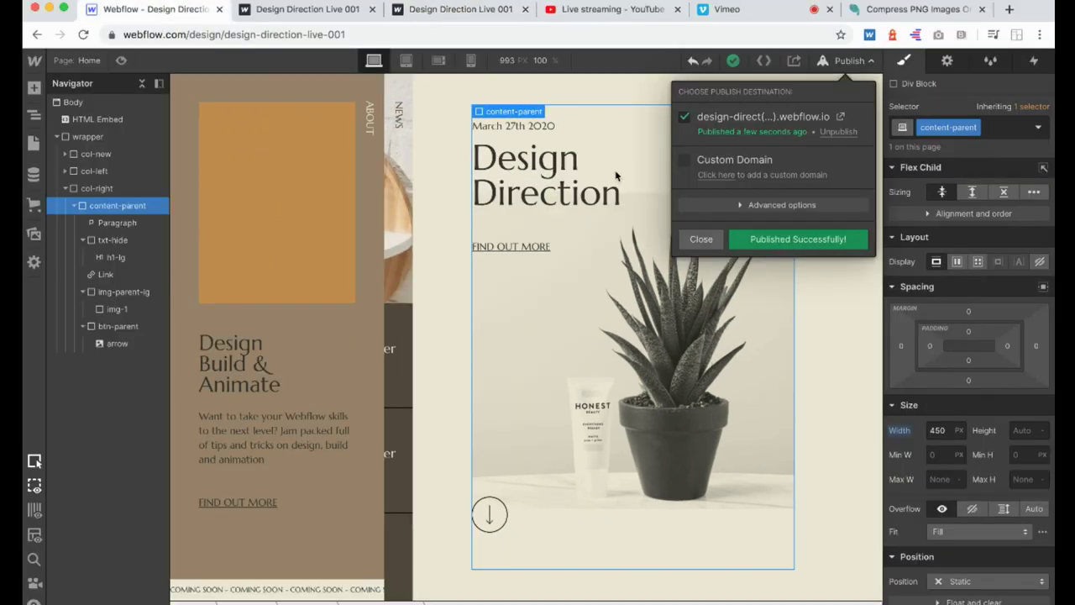
pyautogui.click(837, 62)
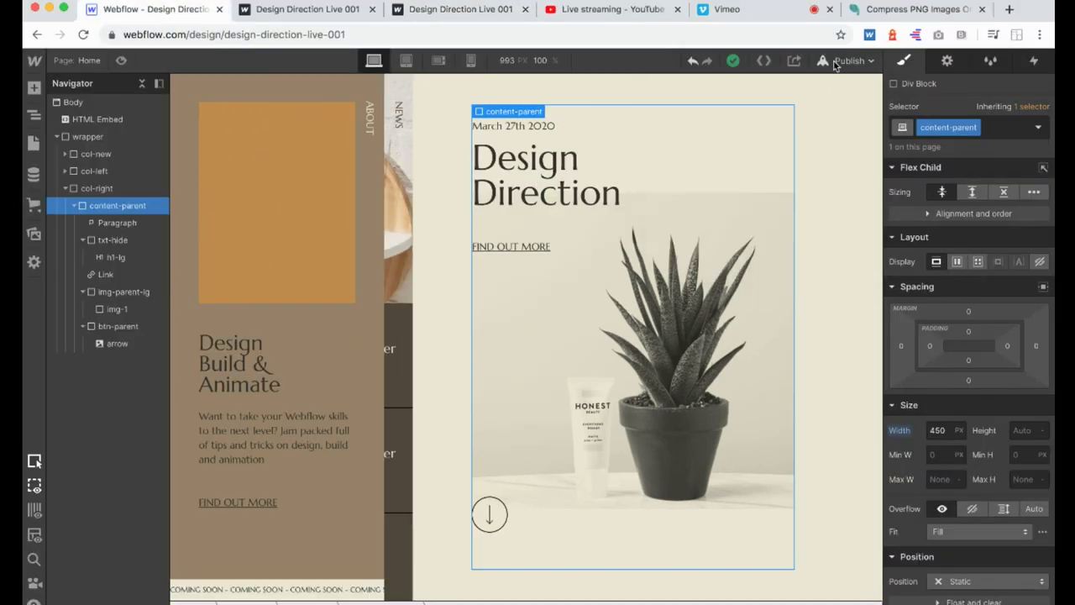
# Set content-parent's top padding to 40 px and check the page in preview.
pyautogui.click(969, 334)
pyautogui.hotkey('shift', 'Up')
pyautogui.hotkey('shift', 'Up')
pyautogui.hotkey('shift', 'Up')
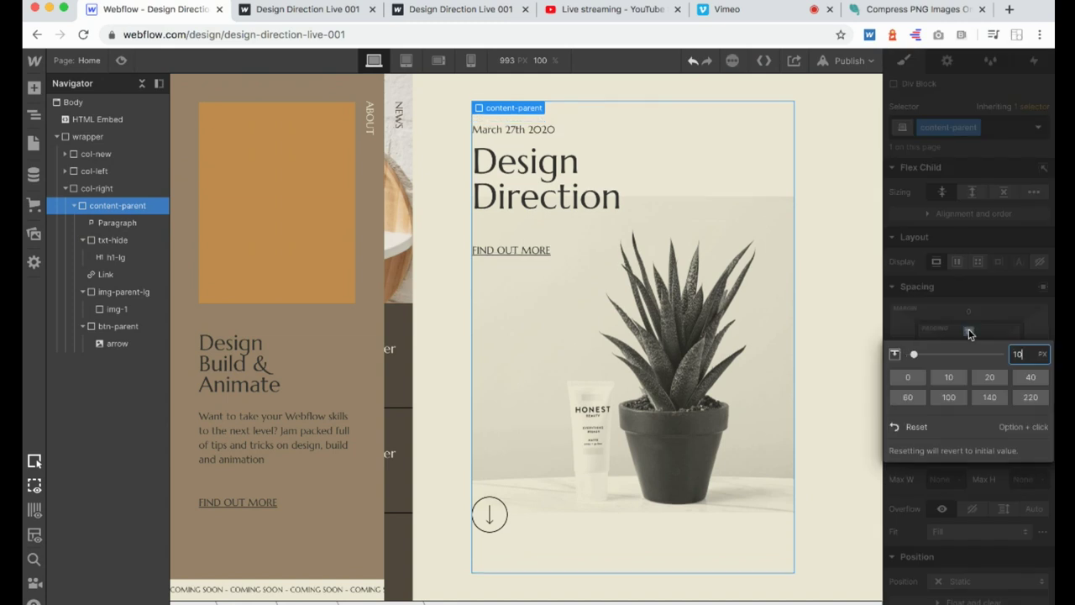
pyautogui.hotkey('shift', 'Up')
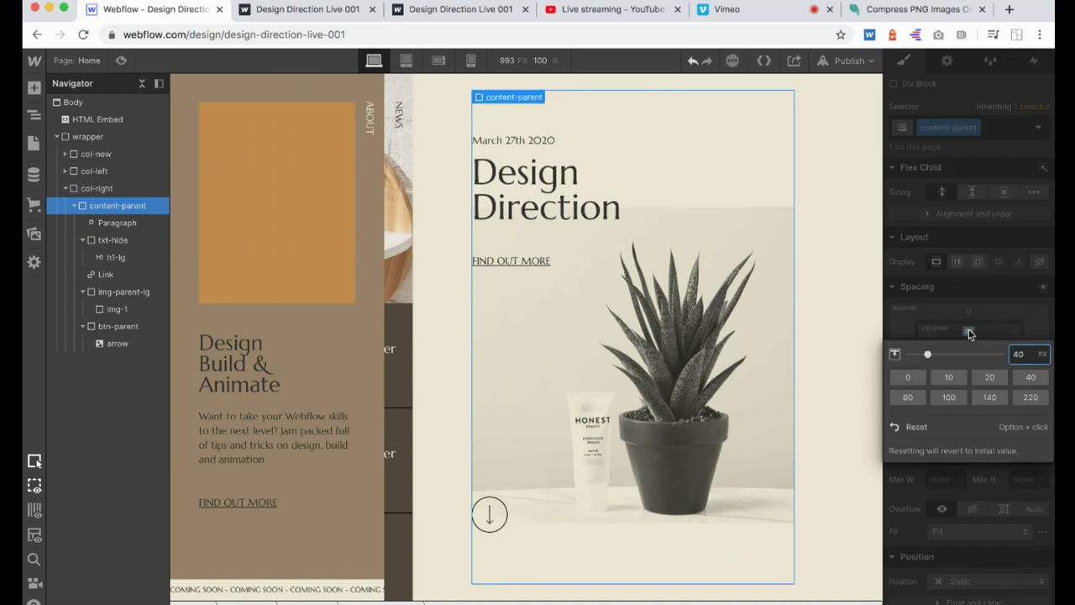
pyautogui.click(123, 61)
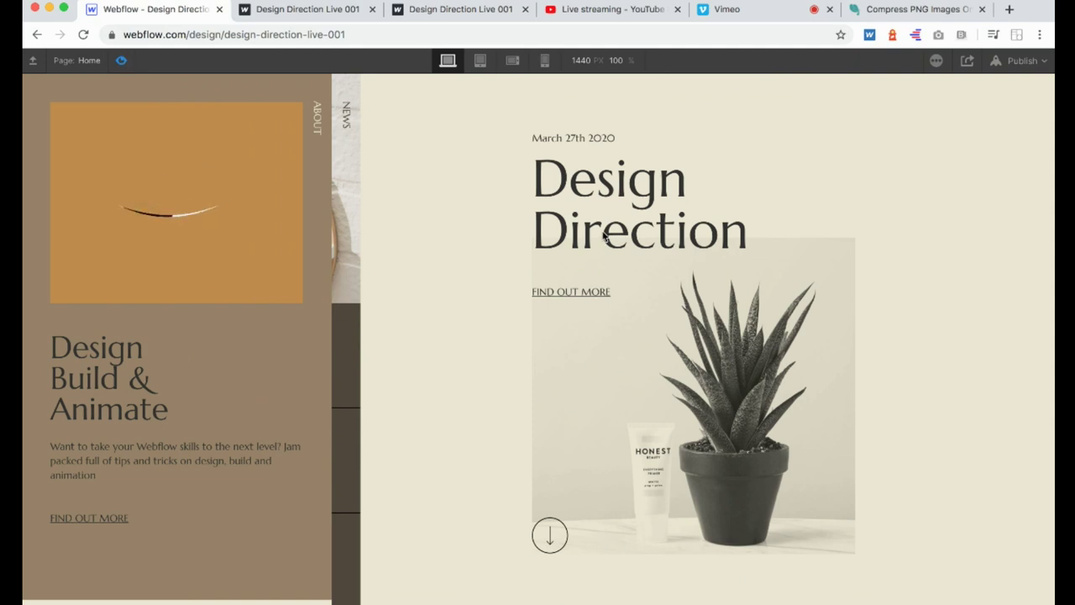
# Reduce content-parent's top padding to 30 px.
pyautogui.click(122, 62)
pyautogui.click(968, 331)
pyautogui.write('30')
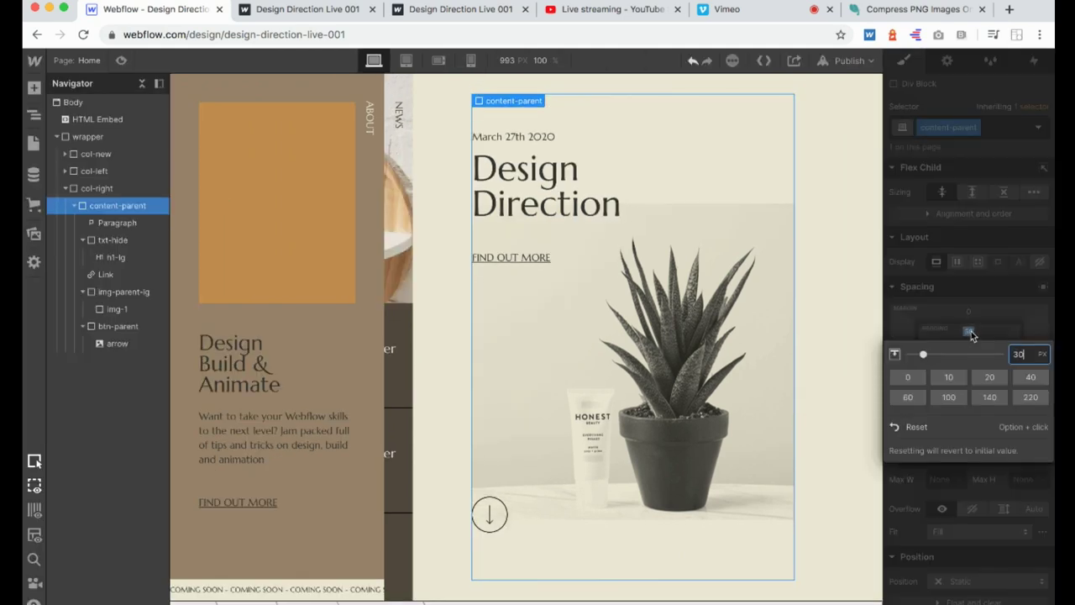
# Set the bottom offset of the absolutely positioned btn-parent to 90 px and check it in preview.
pyautogui.click(490, 515)
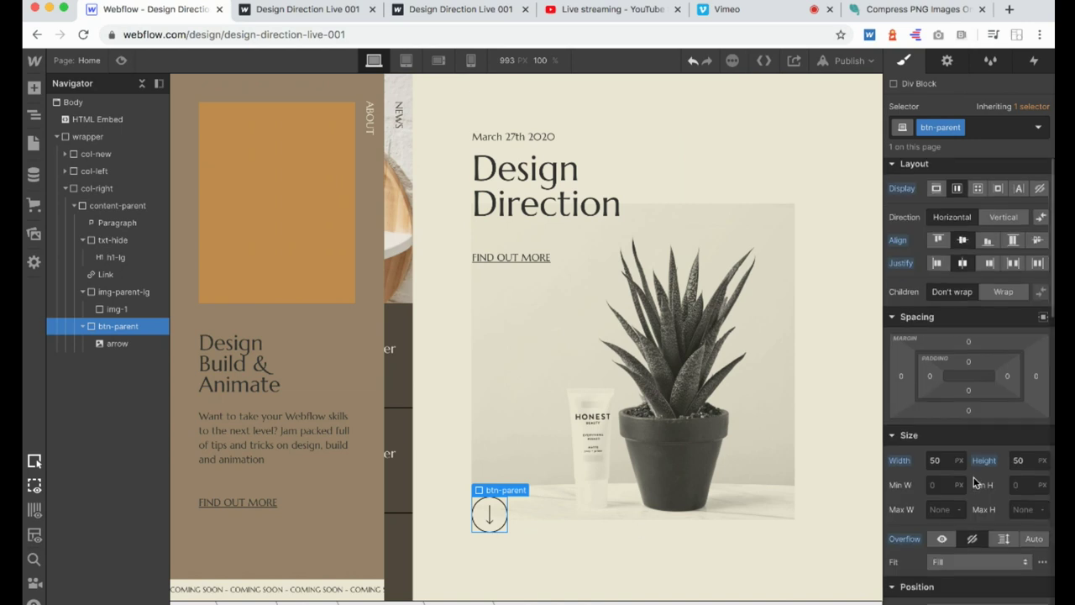
pyautogui.scroll(-5, 994, 451)
pyautogui.click(986, 435)
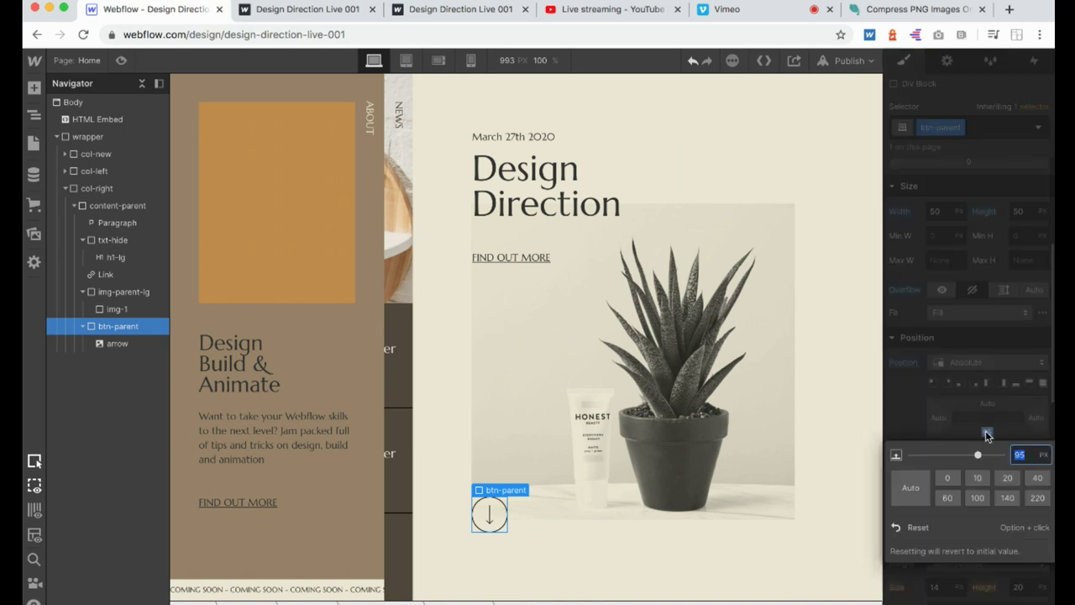
pyautogui.write('90')
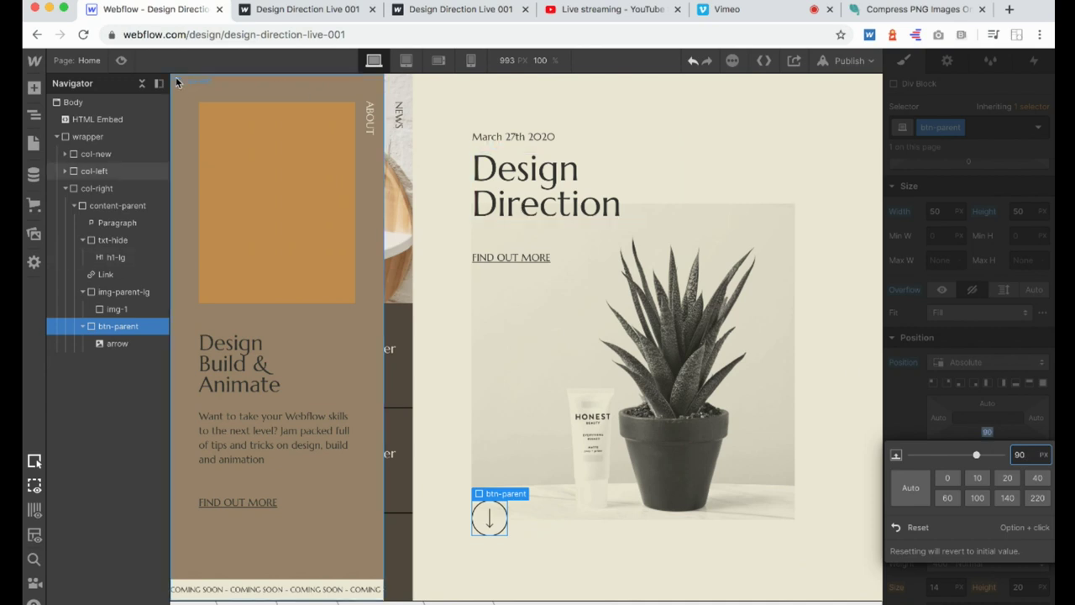
pyautogui.click(121, 61)
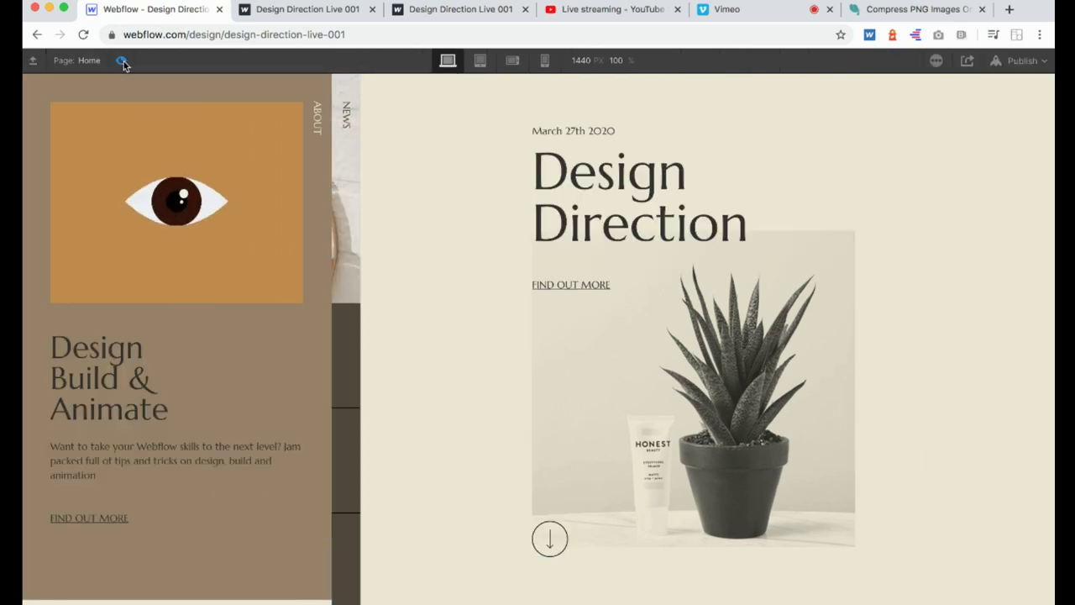
# Lower the circular arrow button by setting btn-parent's bottom offset to 80 px, and check it in preview.
pyautogui.press('super+shift+p')
pyautogui.scroll(-3, 986, 483)
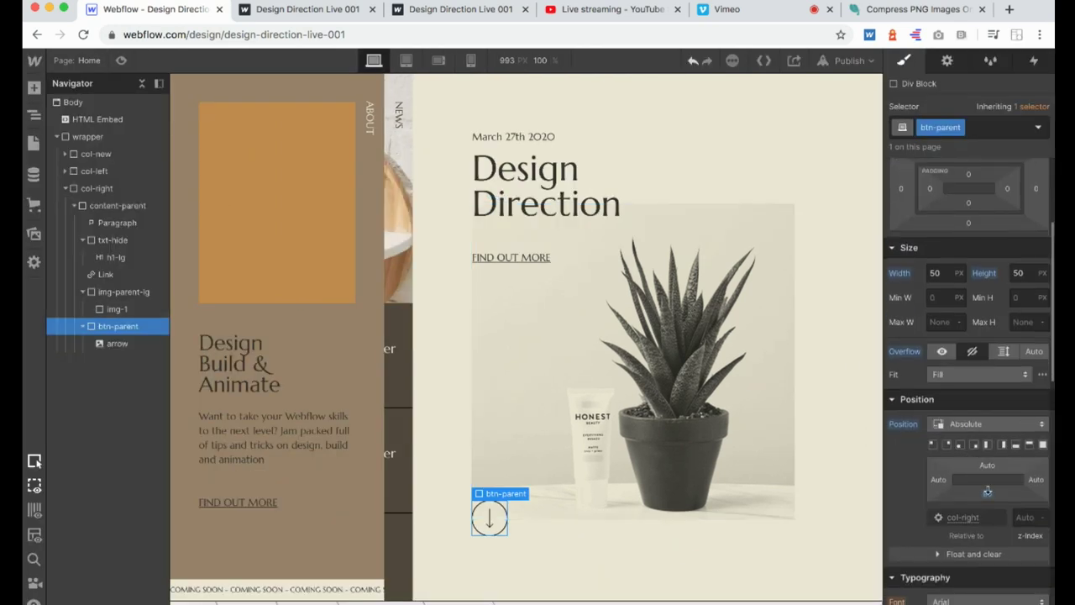
pyautogui.click(987, 495)
pyautogui.write('100')
pyautogui.hotkey('shift', 'Down')
pyautogui.hotkey('shift', 'Down')
pyautogui.hotkey('shift', 'Down')
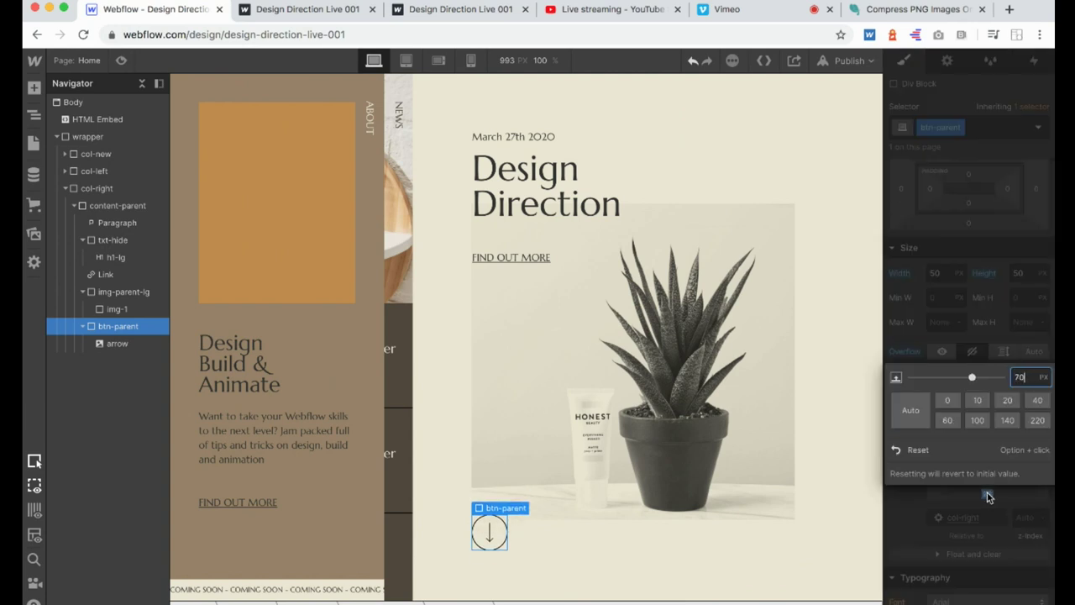
pyautogui.hotkey('shift', 'Up')
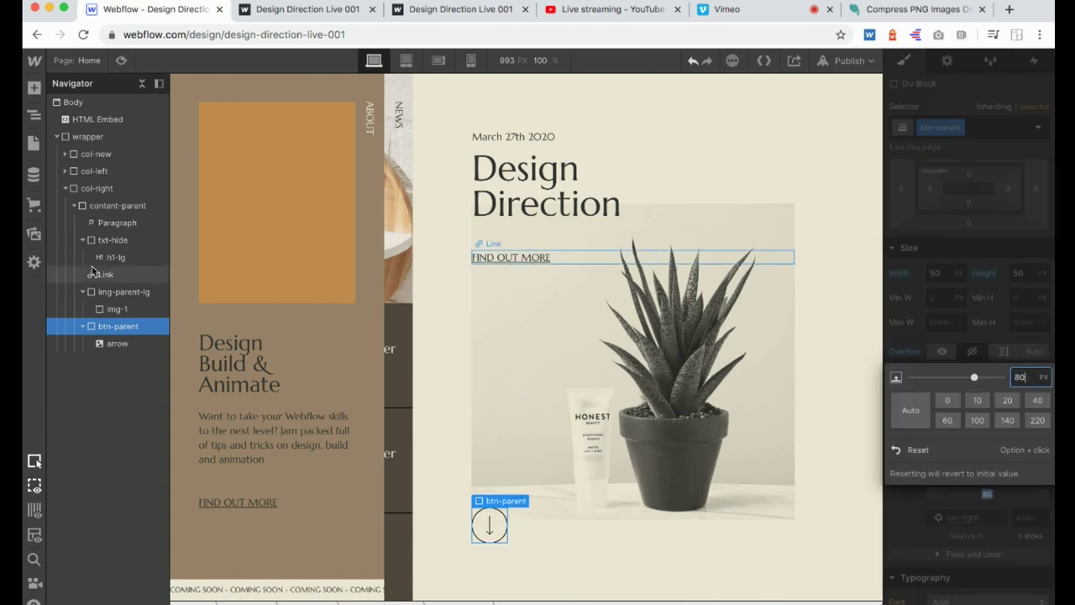
pyautogui.click(120, 61)
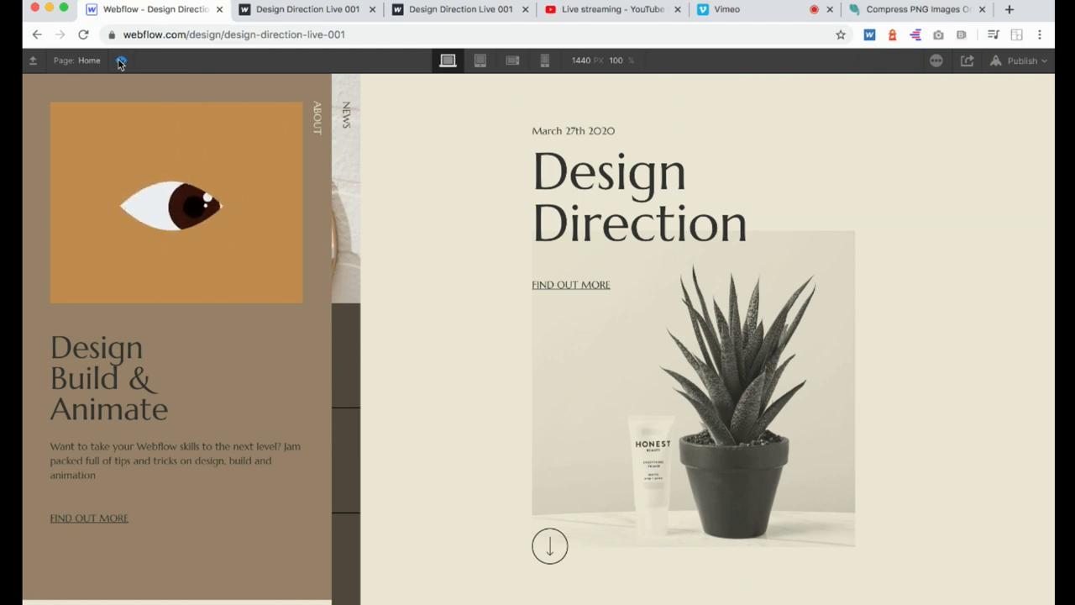
# Set content-parent's top padding to 40 px, check the page in preview and return to editing.
pyautogui.click(120, 62)
pyautogui.click(559, 130)
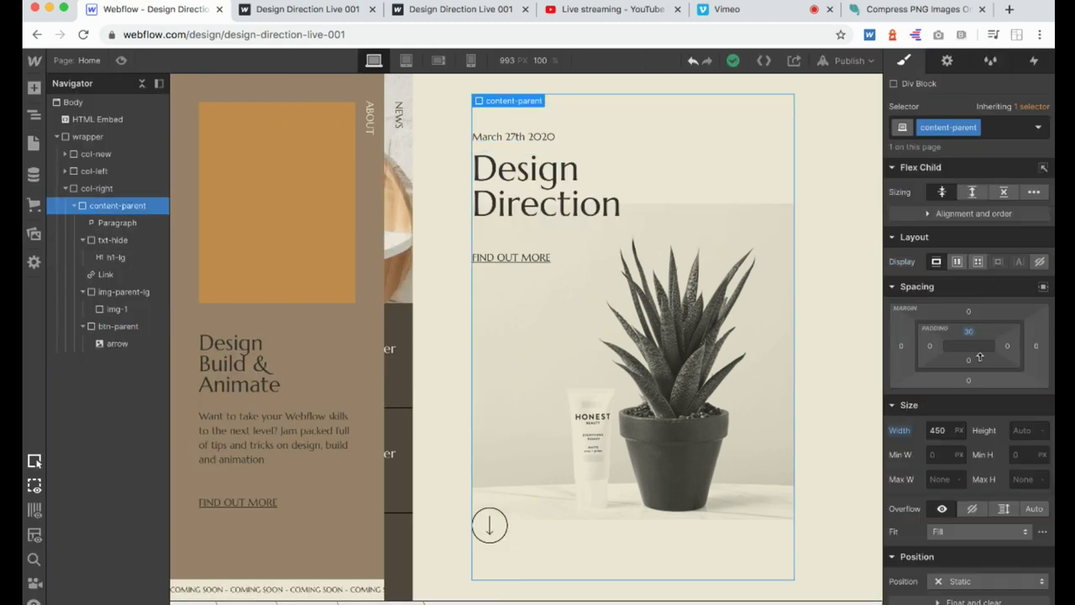
pyautogui.click(970, 331)
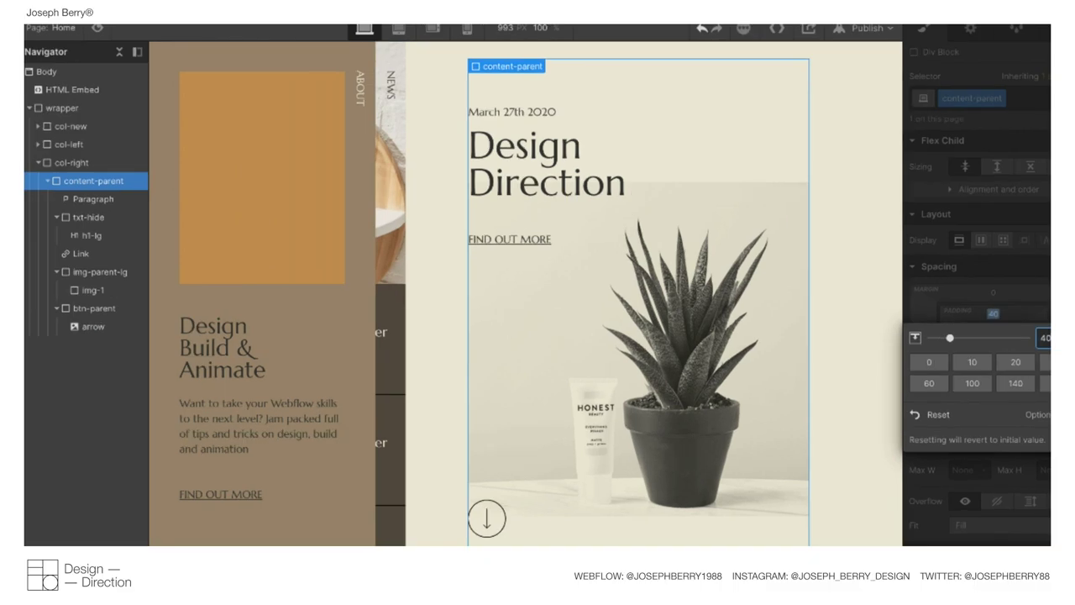
pyautogui.click(97, 28)
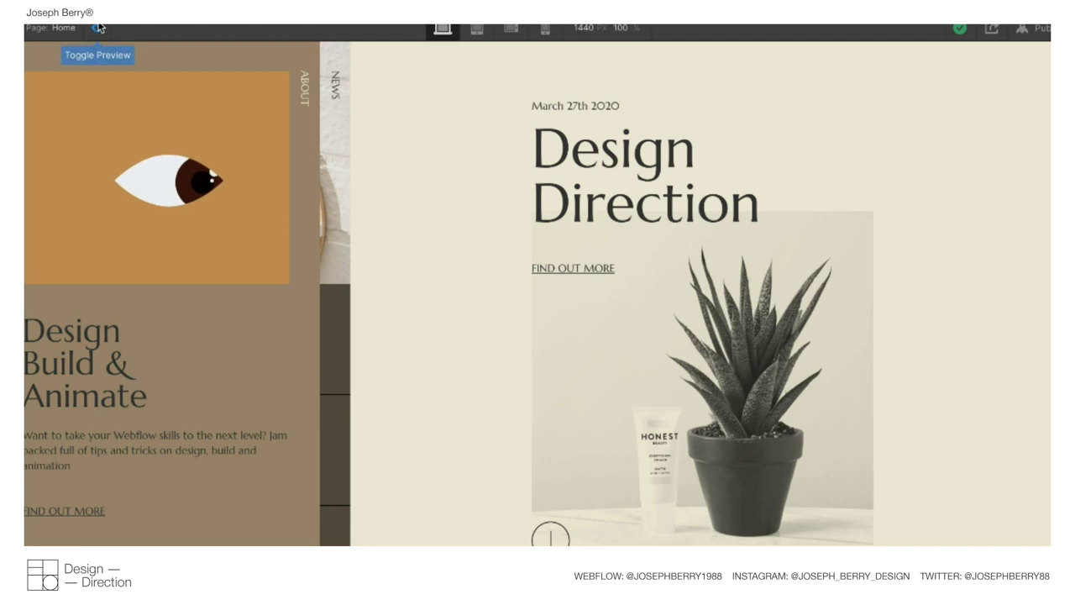
pyautogui.click(98, 27)
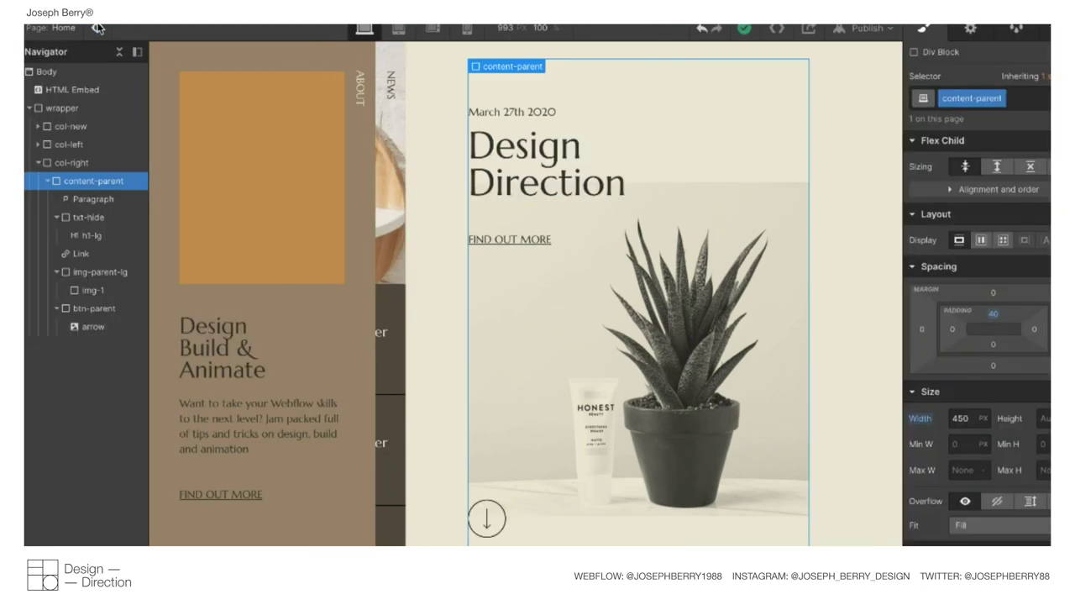
# Collapse content-parent and wrapper in the element tree and select wrapper.
pyautogui.click(48, 182)
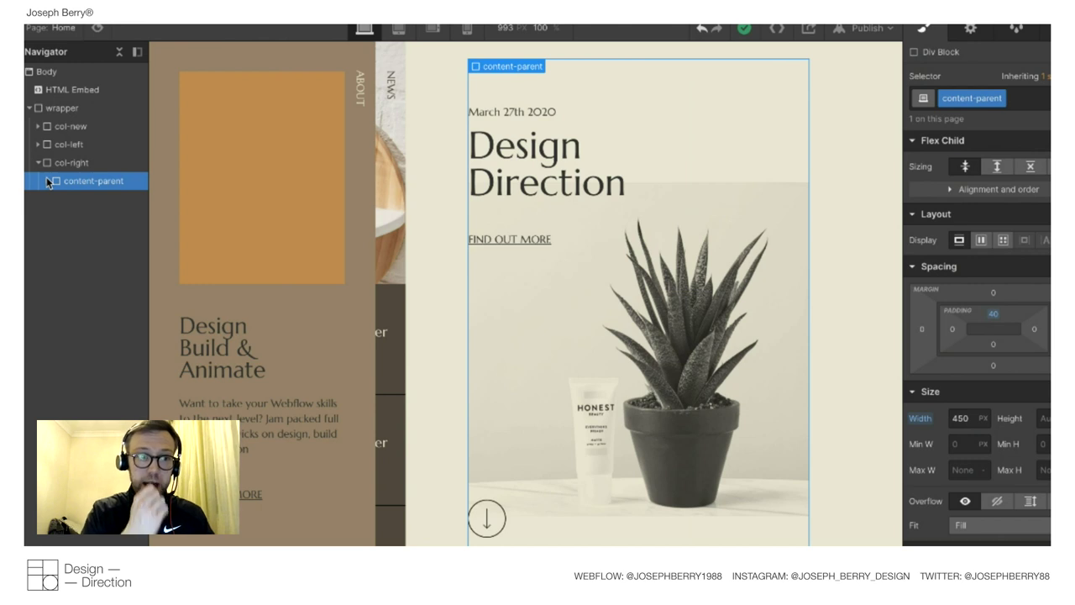
pyautogui.click(28, 108)
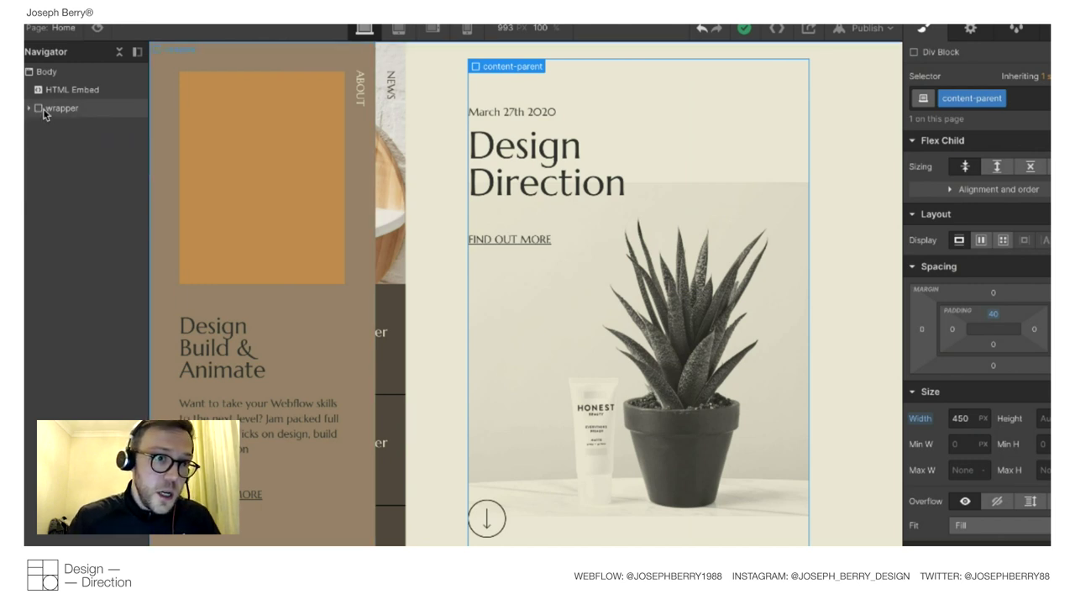
pyautogui.click(52, 108)
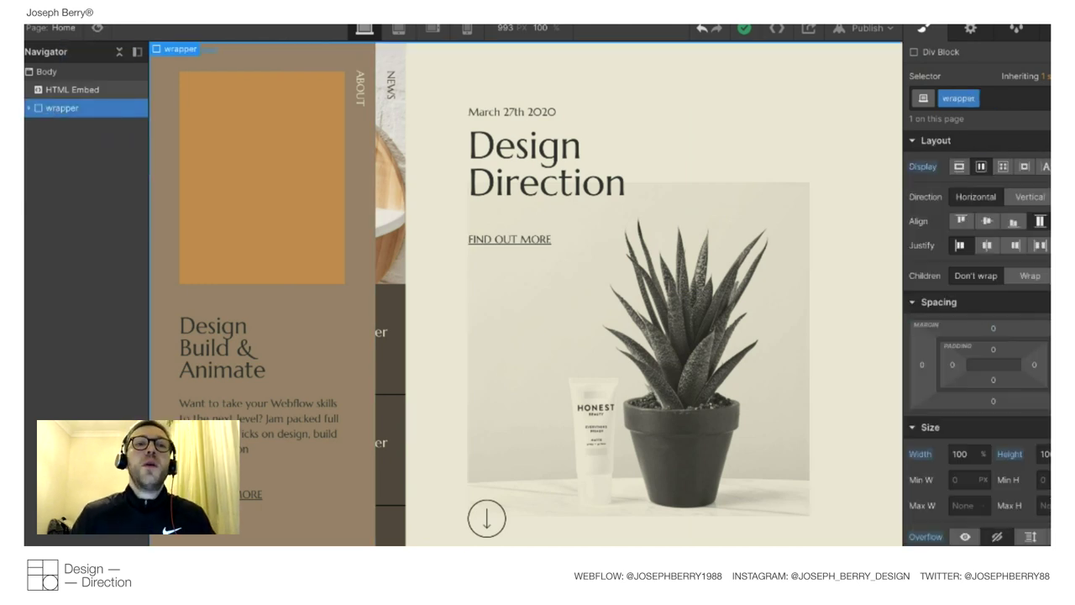
# Add a page load trigger that starts an animation when the page starts loading.
pyautogui.click(98, 27)
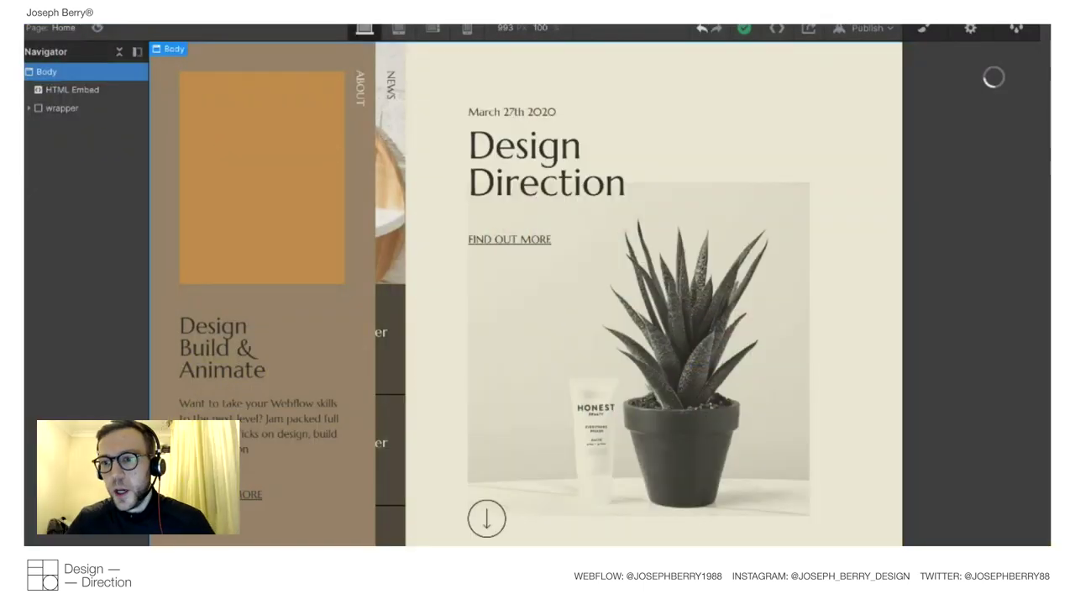
pyautogui.click(1047, 238)
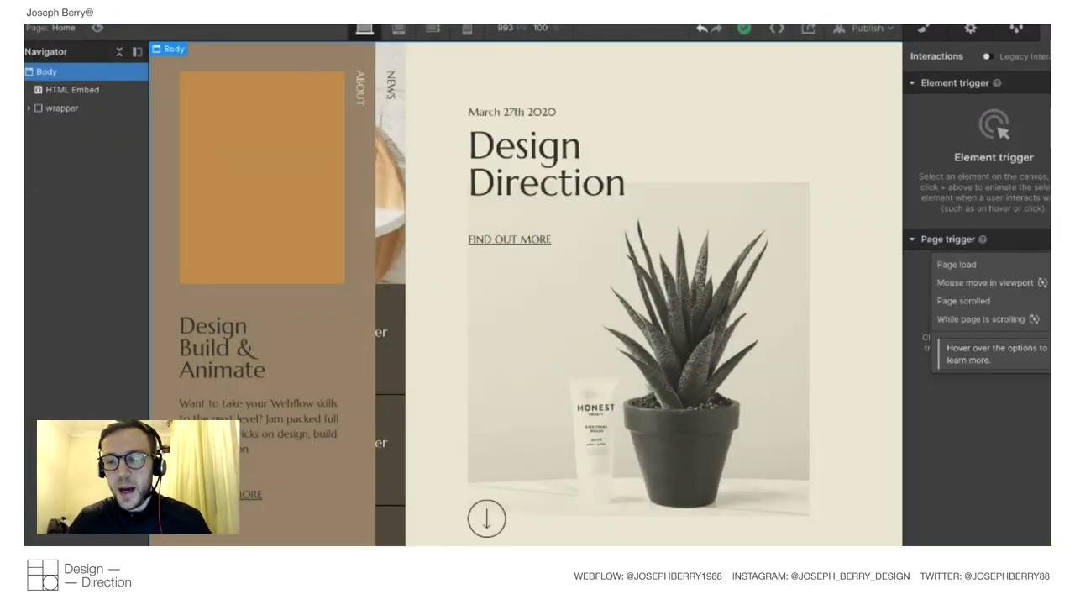
pyautogui.click(1006, 264)
pyautogui.click(978, 164)
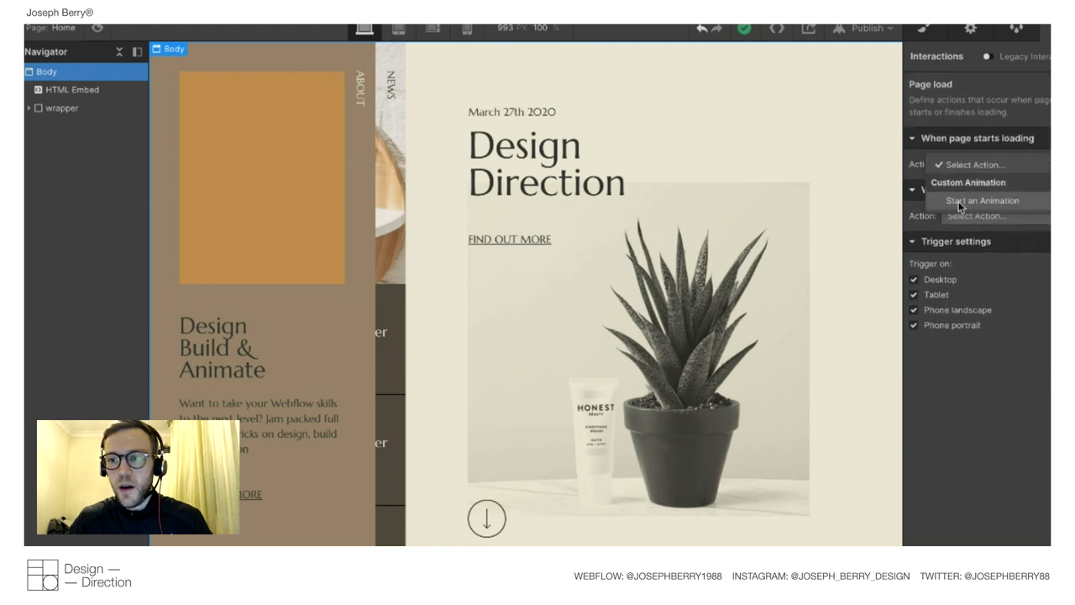
pyautogui.click(959, 202)
# Create a timed animation named Intro-hero-load for the page load trigger.
pyautogui.click(1041, 210)
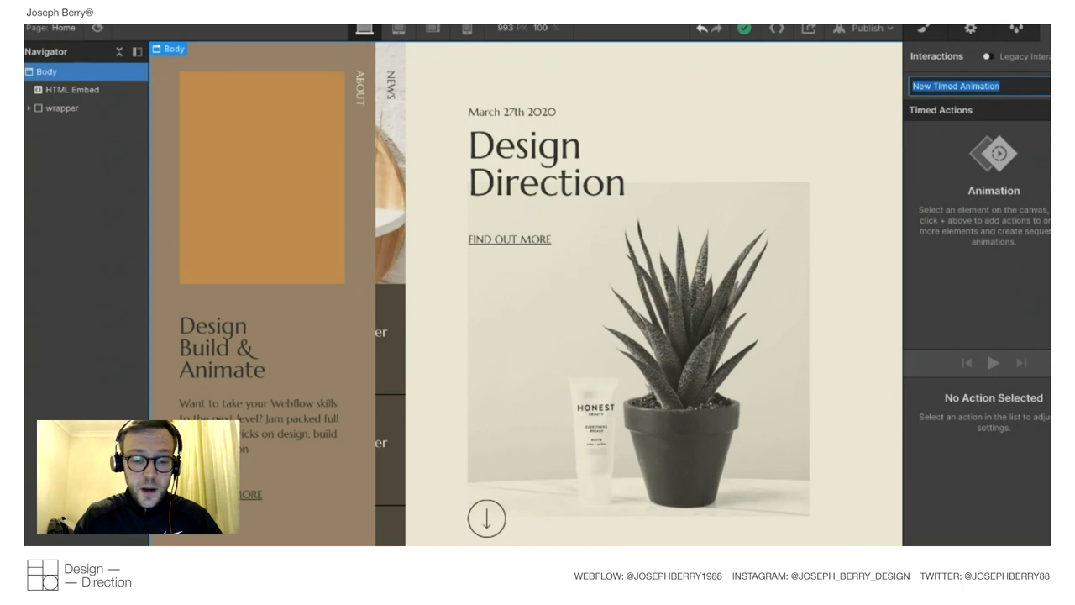
pyautogui.write('In')
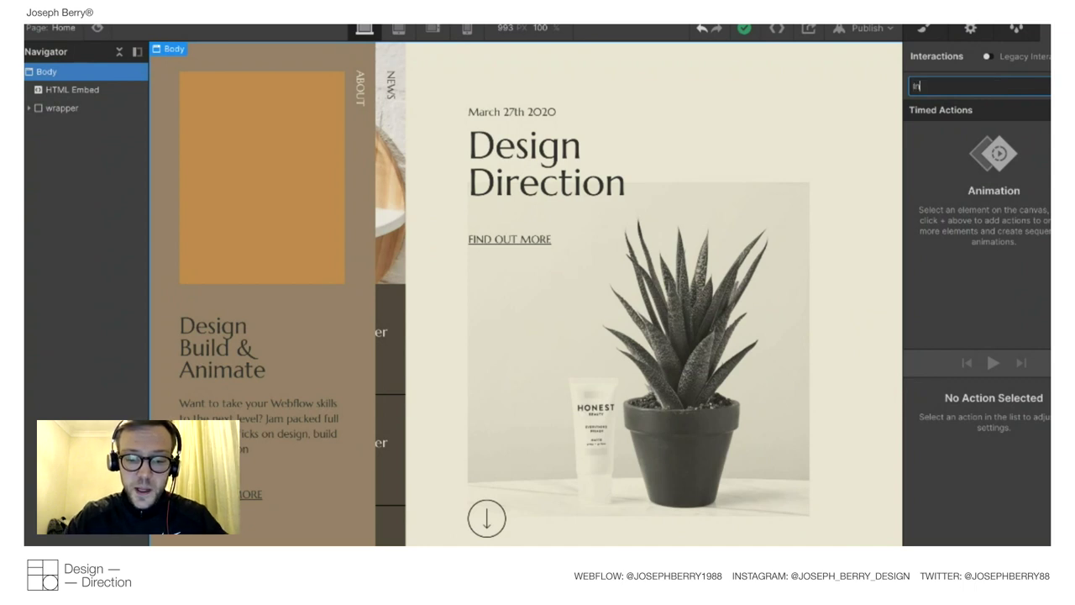
pyautogui.write('tro-hero-laod')
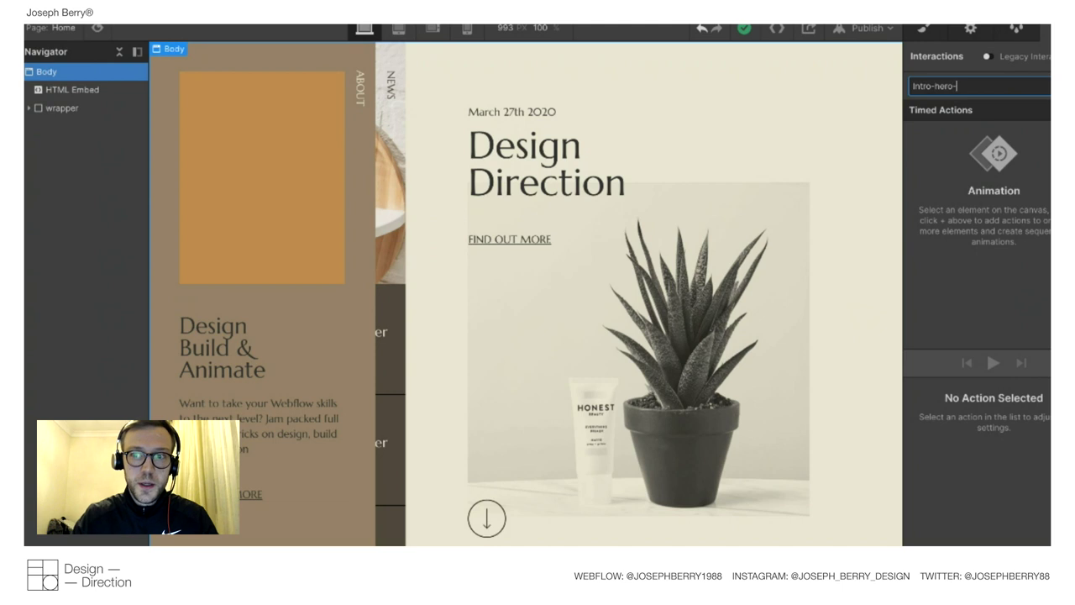
pyautogui.press('Return')
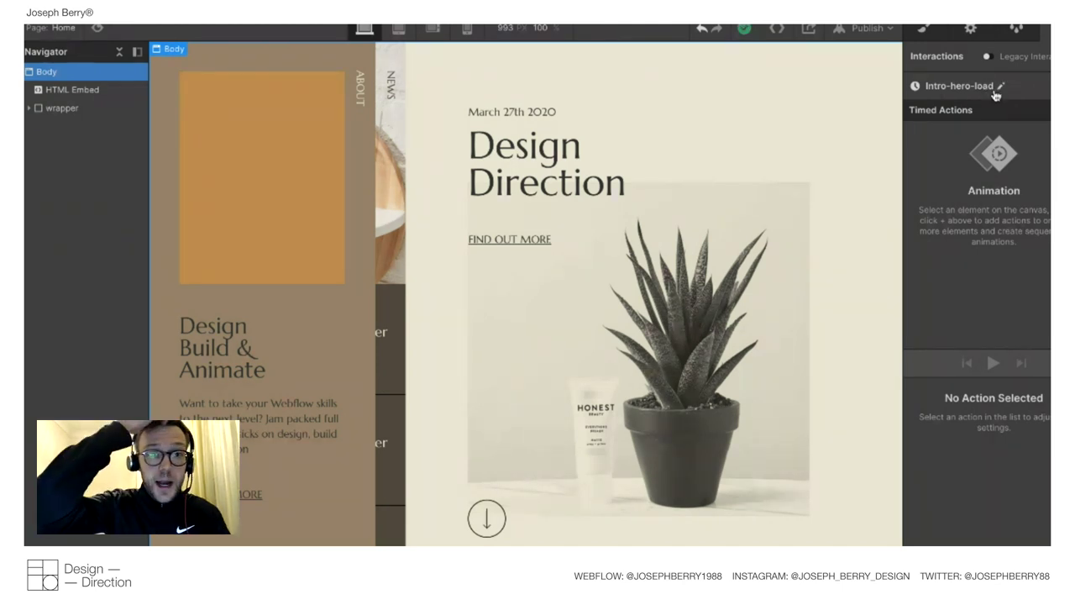
# Add a Move action for col-new to the Intro-hero-load animation with its horizontal offset at -100.
pyautogui.click(341, 63)
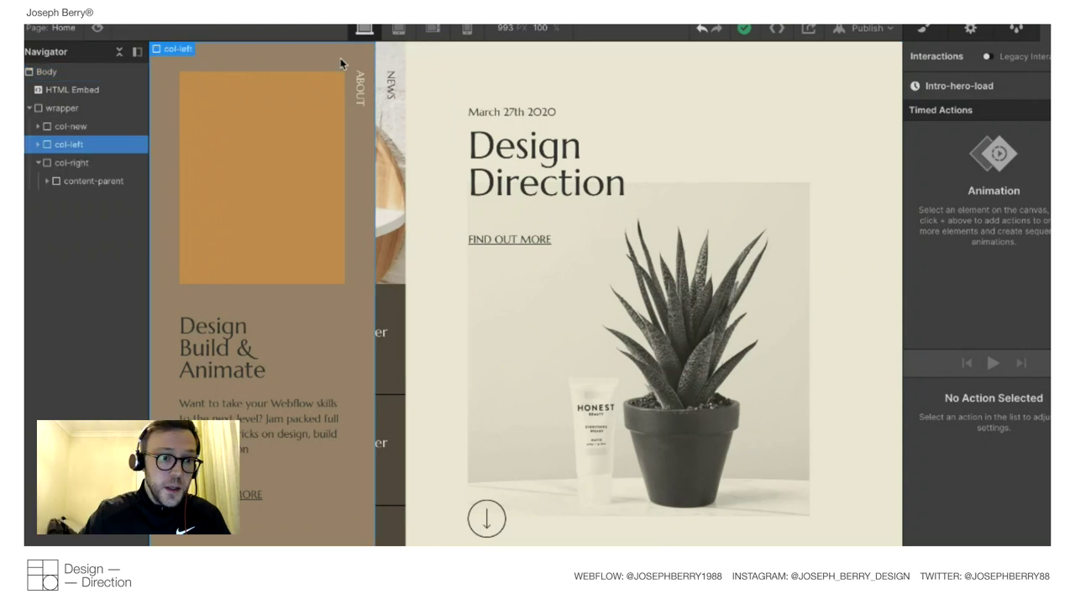
pyautogui.click(388, 62)
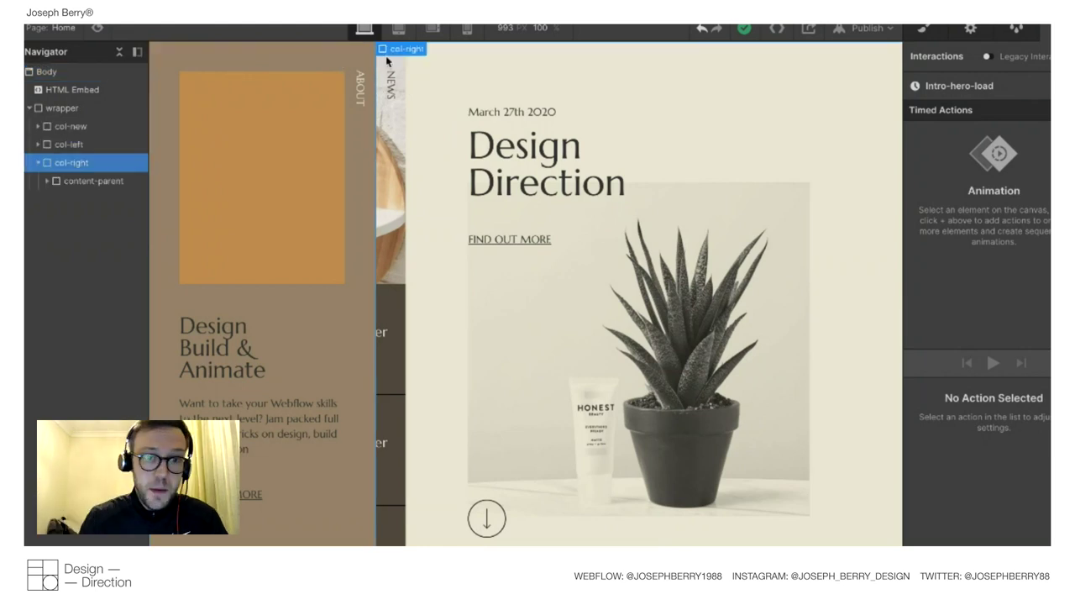
pyautogui.click(74, 126)
pyautogui.click(946, 113)
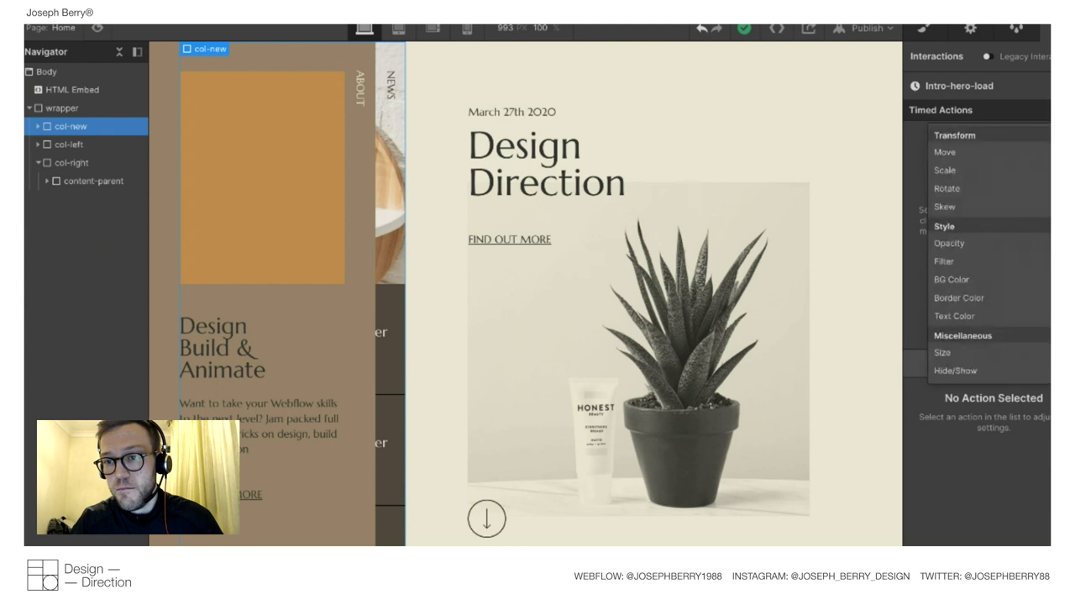
pyautogui.click(993, 148)
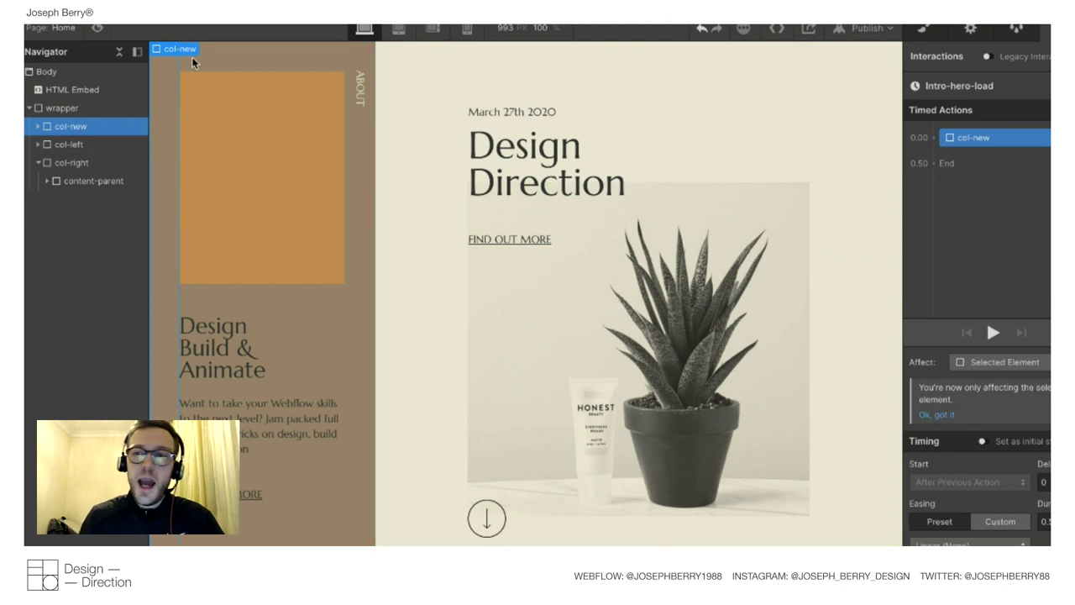
# Reset col-new's left margin and set its left padding to 40 px.
pyautogui.click(924, 27)
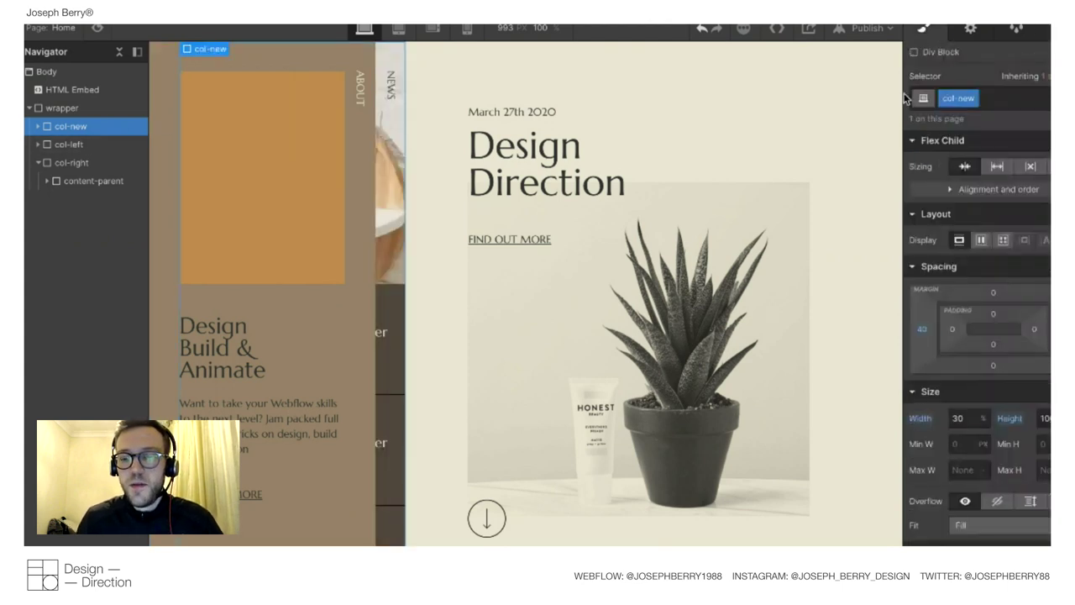
pyautogui.click(924, 334)
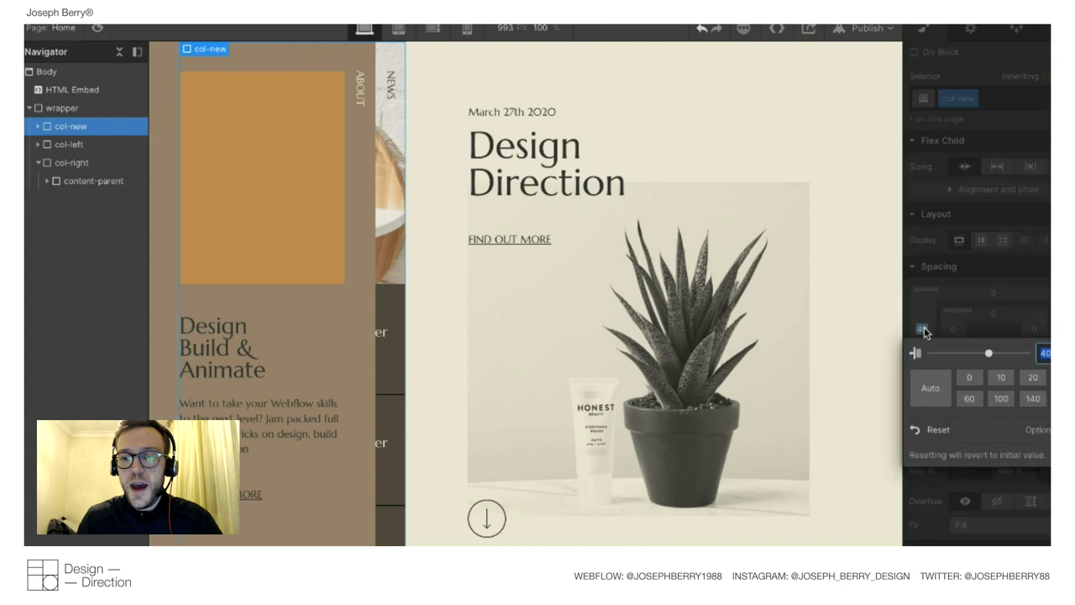
pyautogui.click(932, 430)
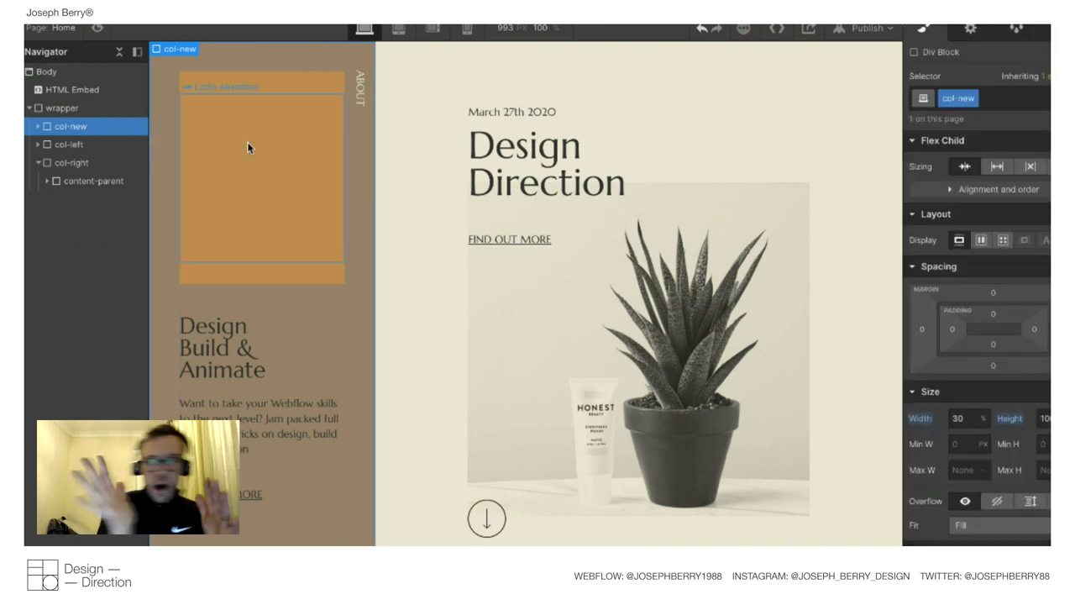
pyautogui.click(952, 330)
pyautogui.write('40')
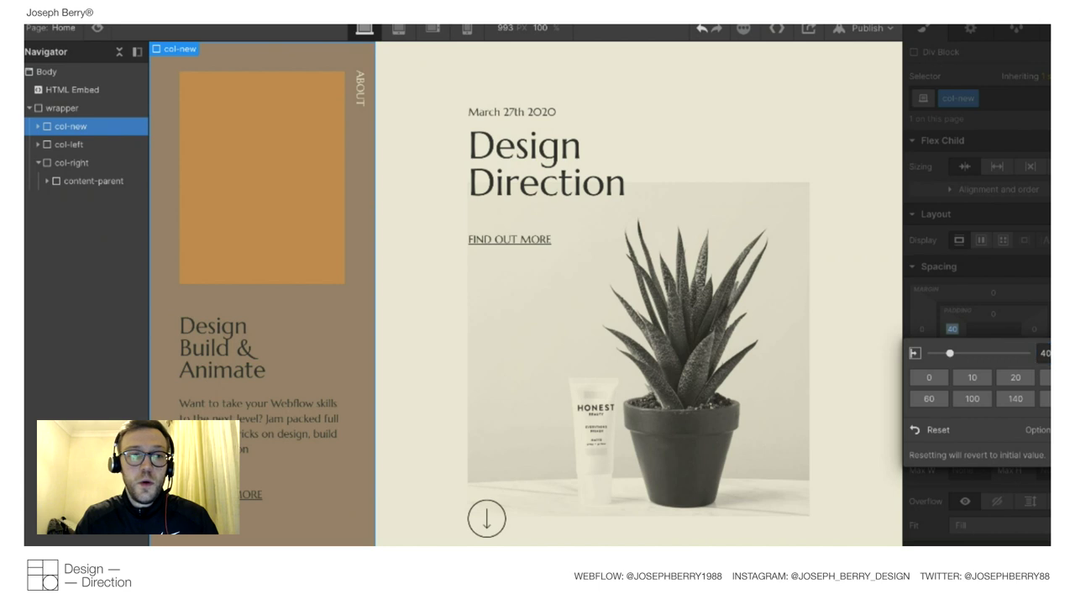
pyautogui.press('Escape')
# Reopen Intro-hero-load from the page load trigger and make col-new's Move action the initial state.
pyautogui.click(27, 72)
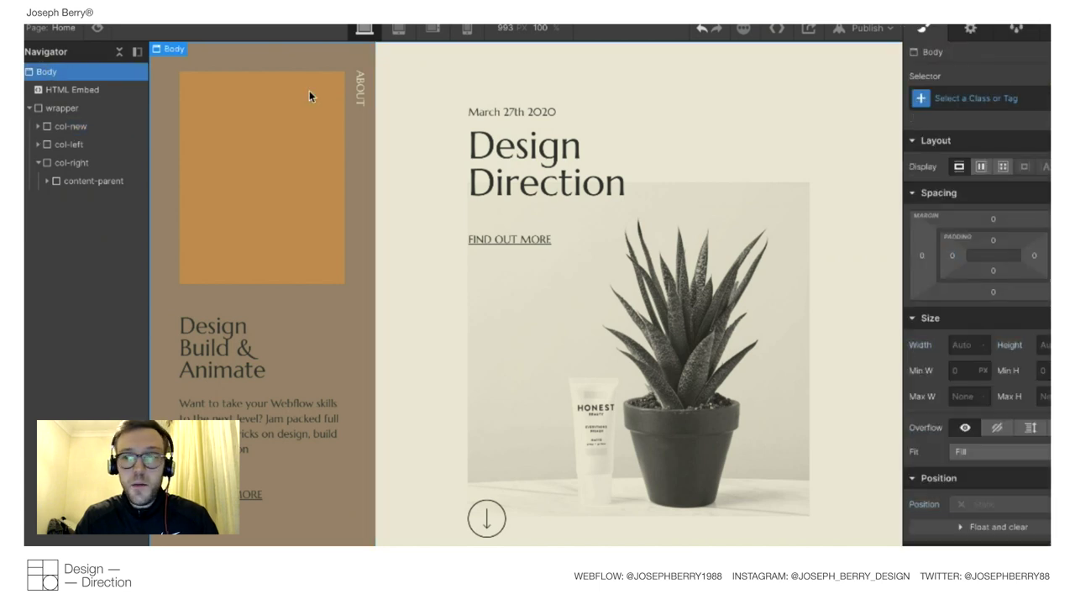
pyautogui.click(1016, 28)
pyautogui.click(950, 269)
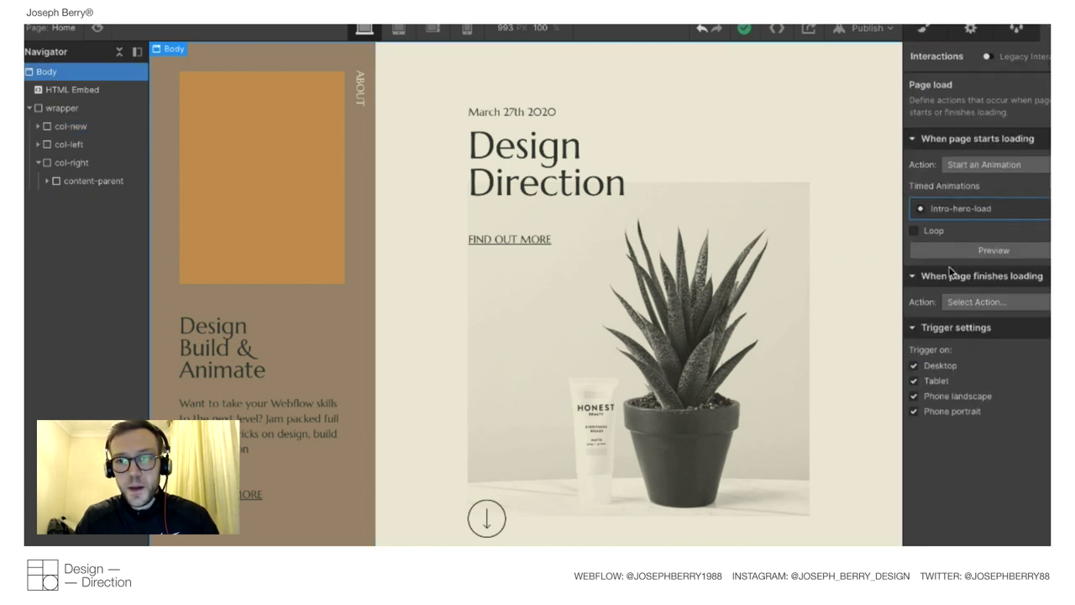
pyautogui.click(932, 207)
pyautogui.click(965, 139)
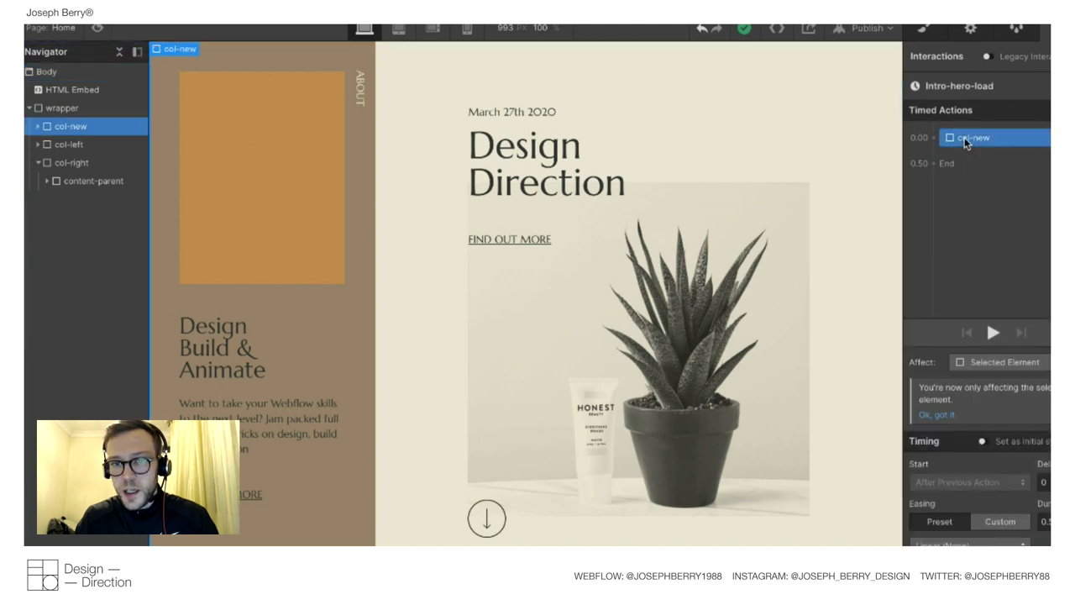
pyautogui.click(982, 442)
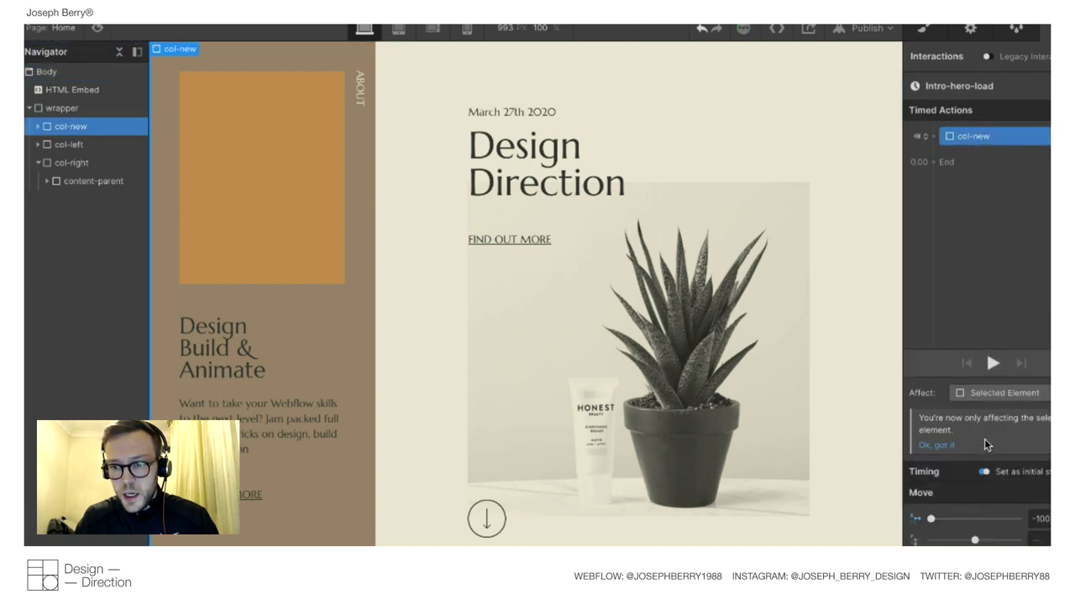
# Add a second Move action for col-new at 0.00 s, following the initial state.
pyautogui.moveTo(1044, 157); pyautogui.dragTo(986, 143)
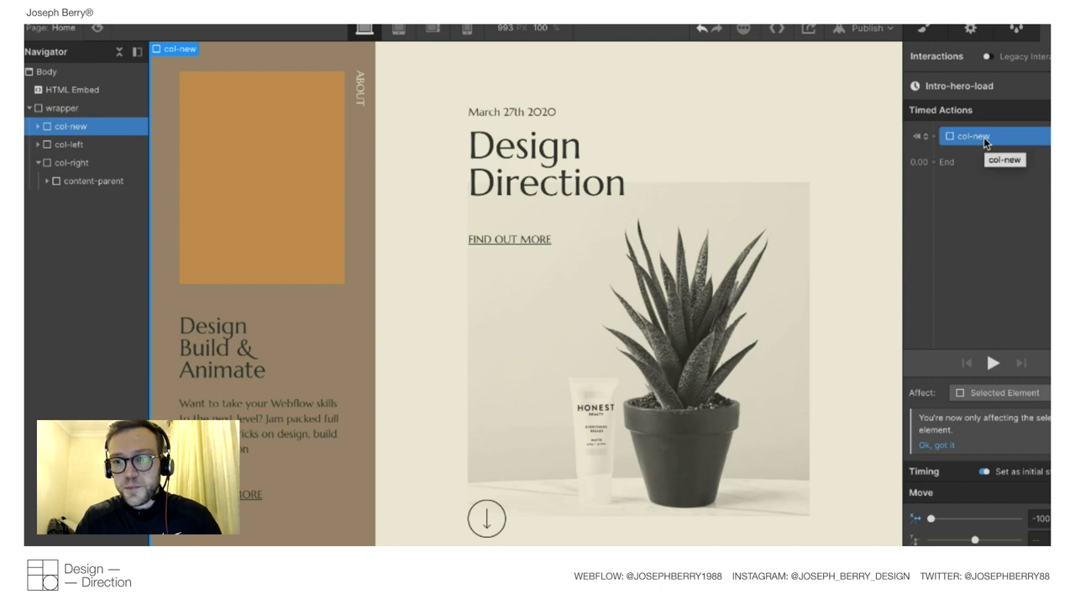
pyautogui.click(925, 162)
pyautogui.click(917, 215)
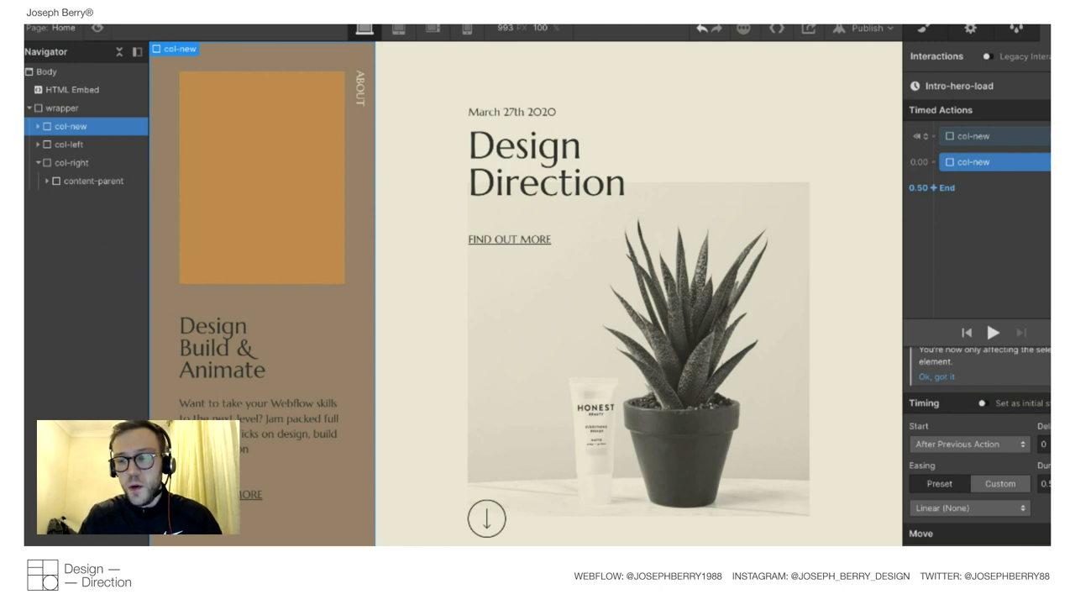
# Reset col-new's left padding and set its left margin back to 40 px.
pyautogui.click(925, 30)
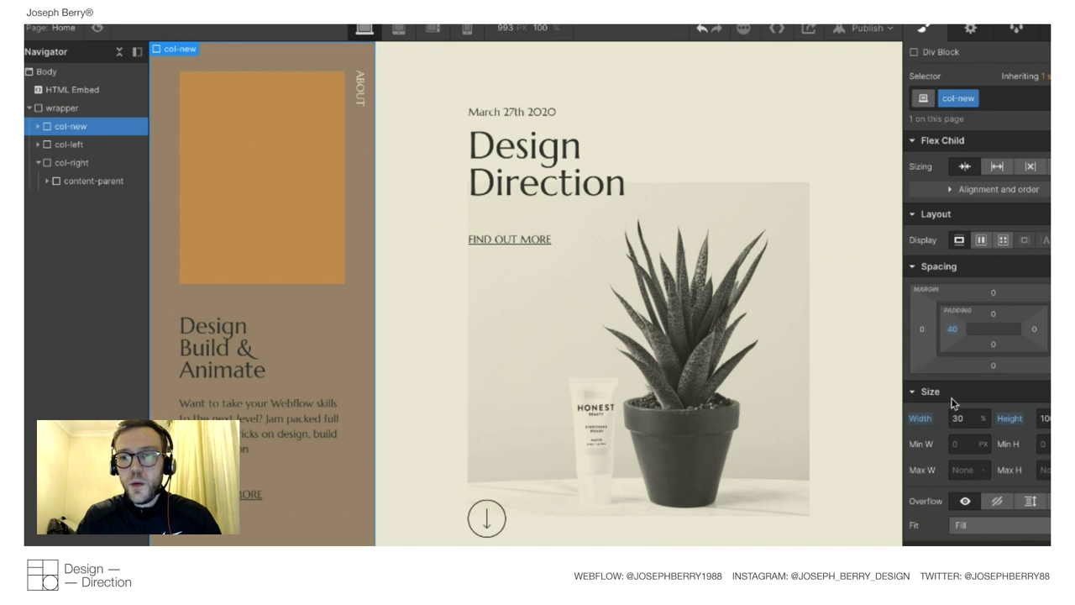
pyautogui.click(954, 332)
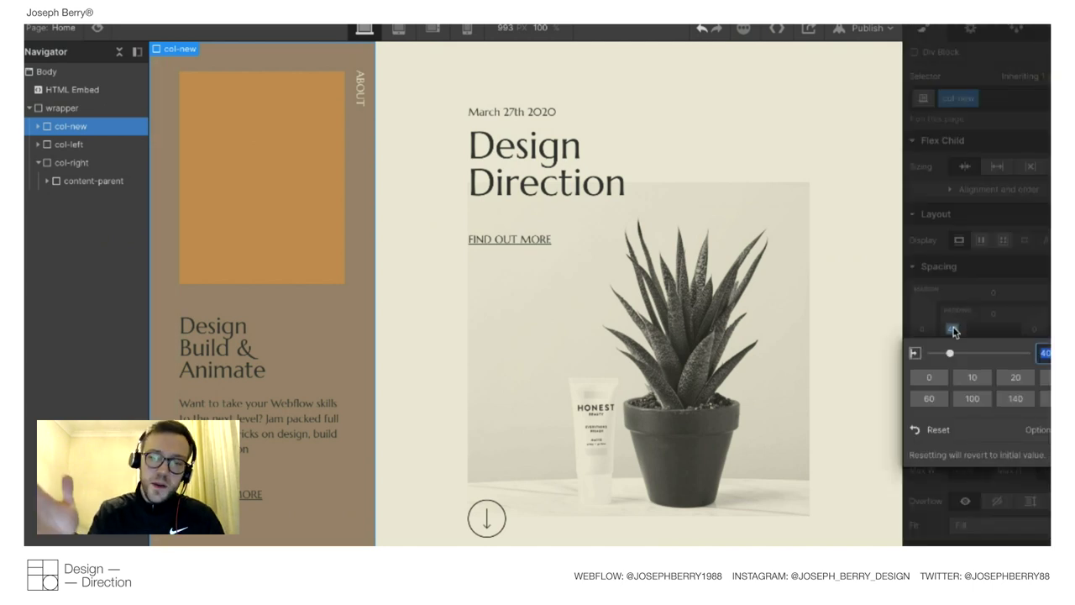
pyautogui.click(923, 429)
pyautogui.click(924, 329)
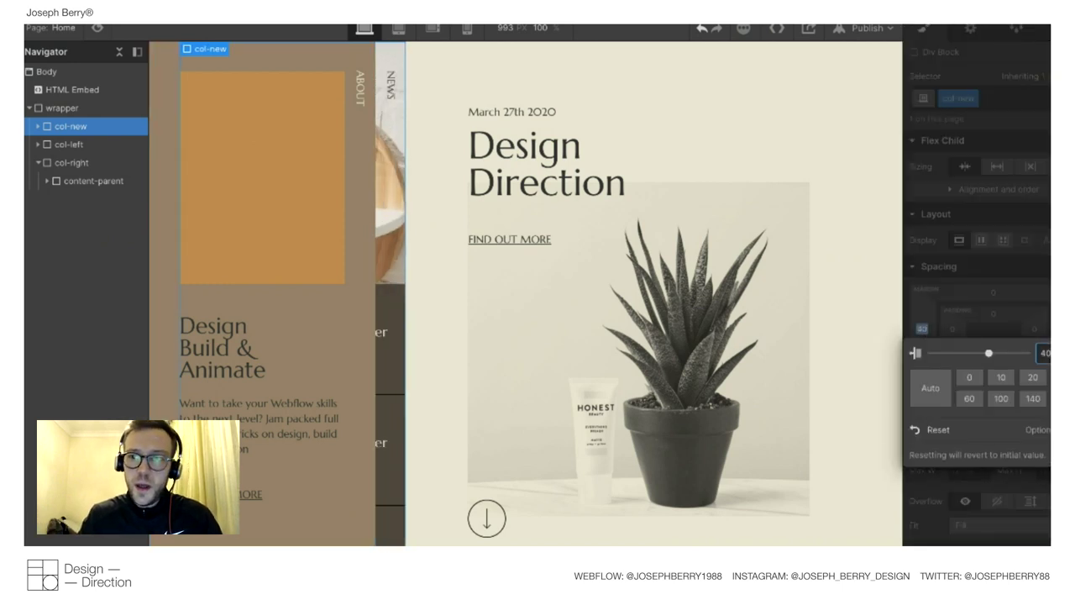
pyautogui.press('Escape')
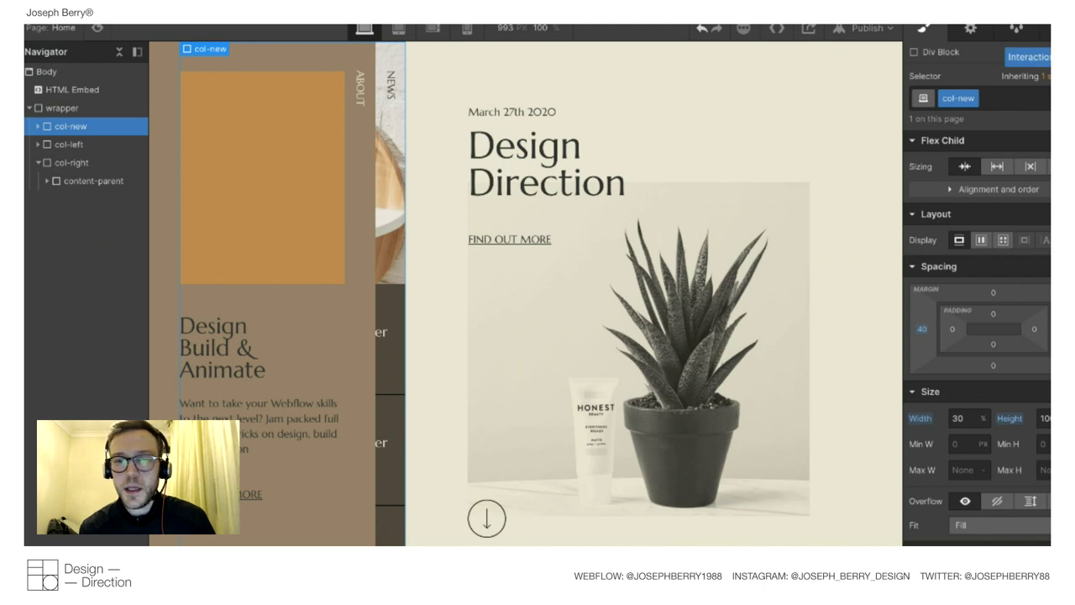
# Reopen the Intro-hero-load animation and add an Opacity action for col-new to its initial state.
pyautogui.scroll(-3, 944, 342)
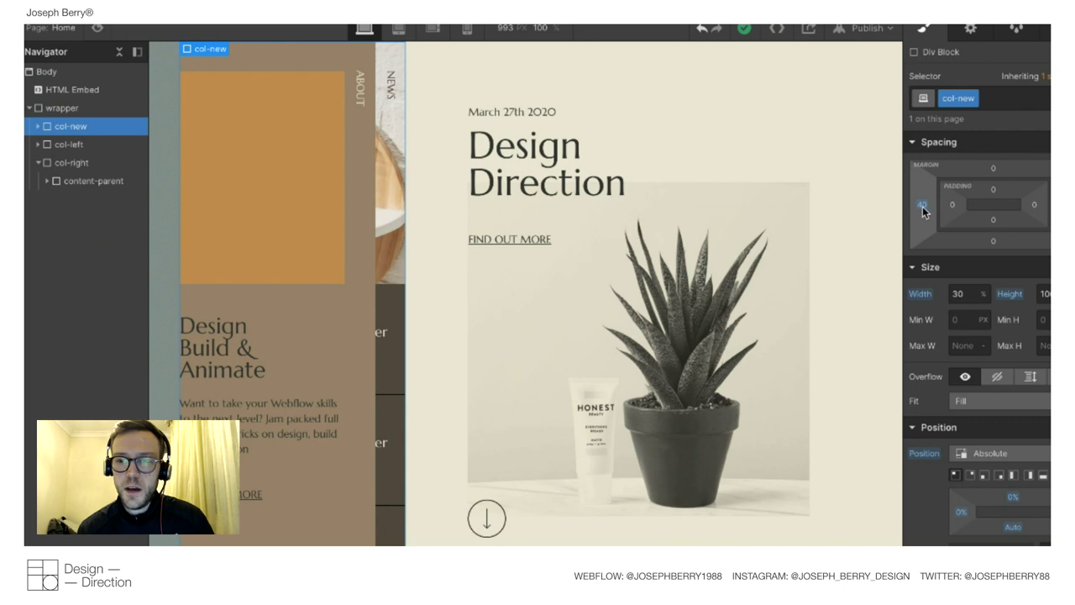
pyautogui.click(1046, 28)
pyautogui.click(959, 265)
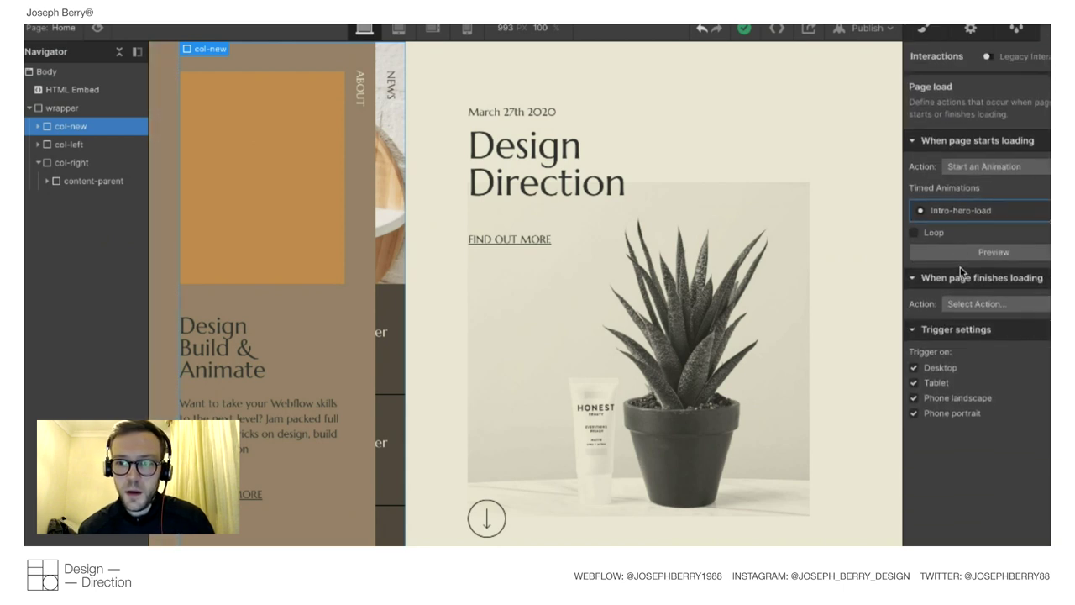
pyautogui.click(937, 214)
pyautogui.click(969, 159)
pyautogui.click(975, 136)
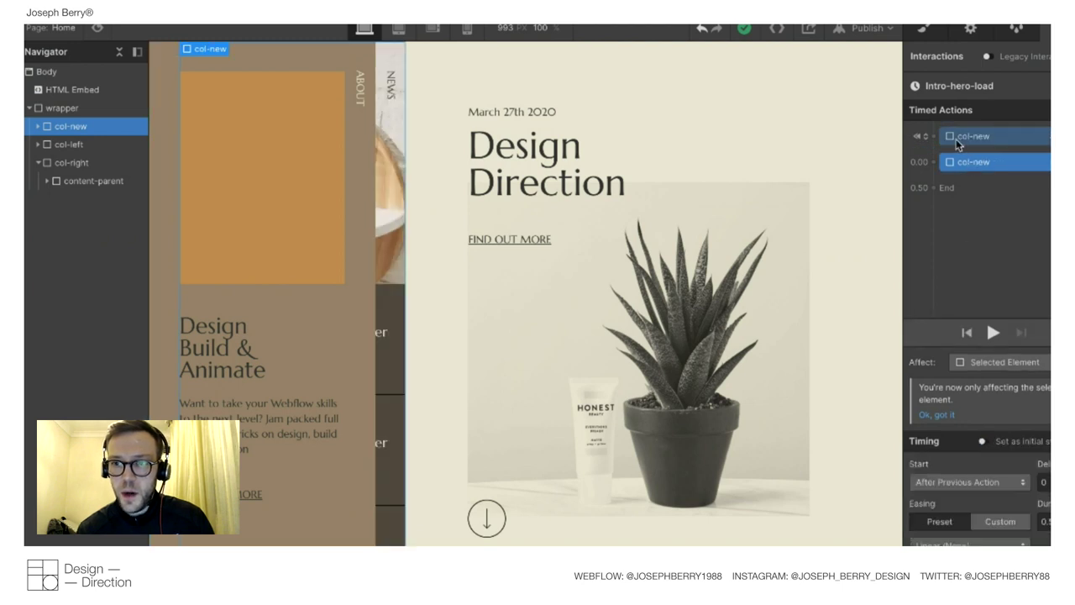
pyautogui.click(930, 137)
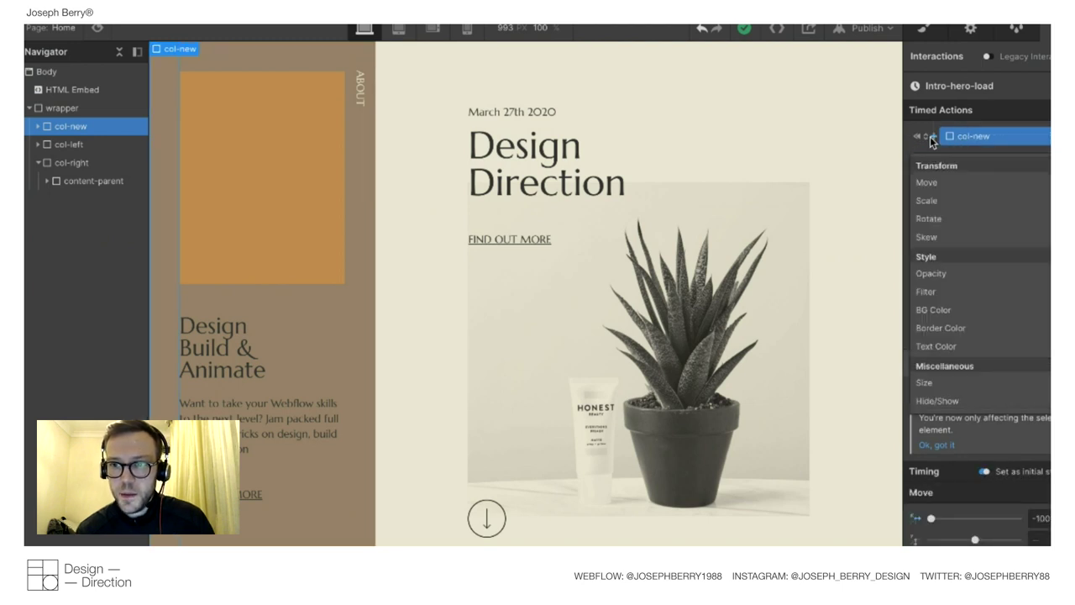
pyautogui.click(931, 273)
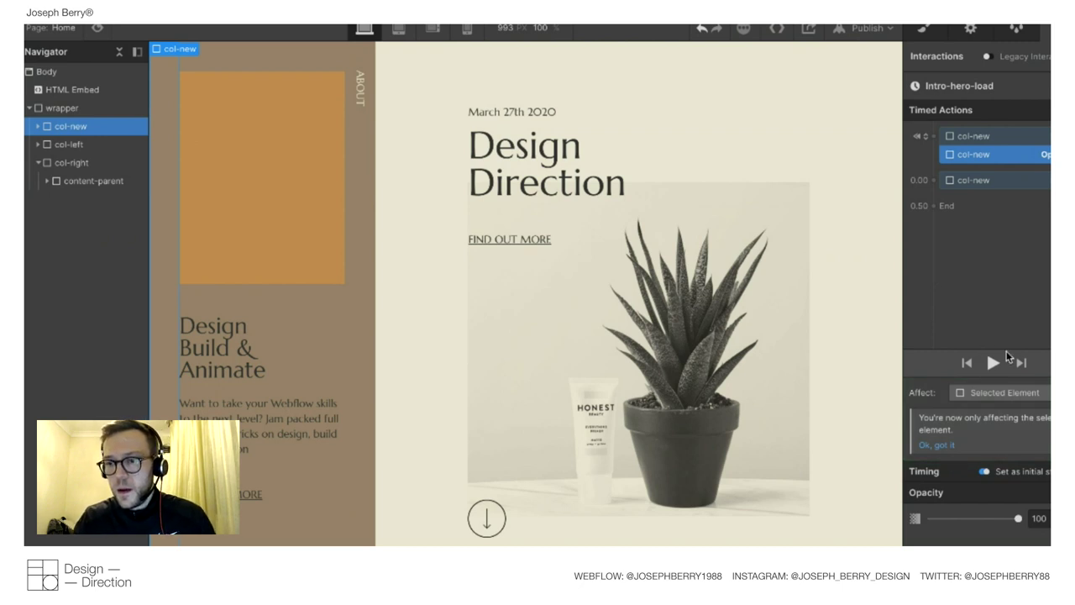
# Try a horizontal offset of -120 on col-new's initial Move action and set it back to -100.
pyautogui.click(975, 136)
pyautogui.click(1040, 519)
pyautogui.press('Down')
pyautogui.press('Down')
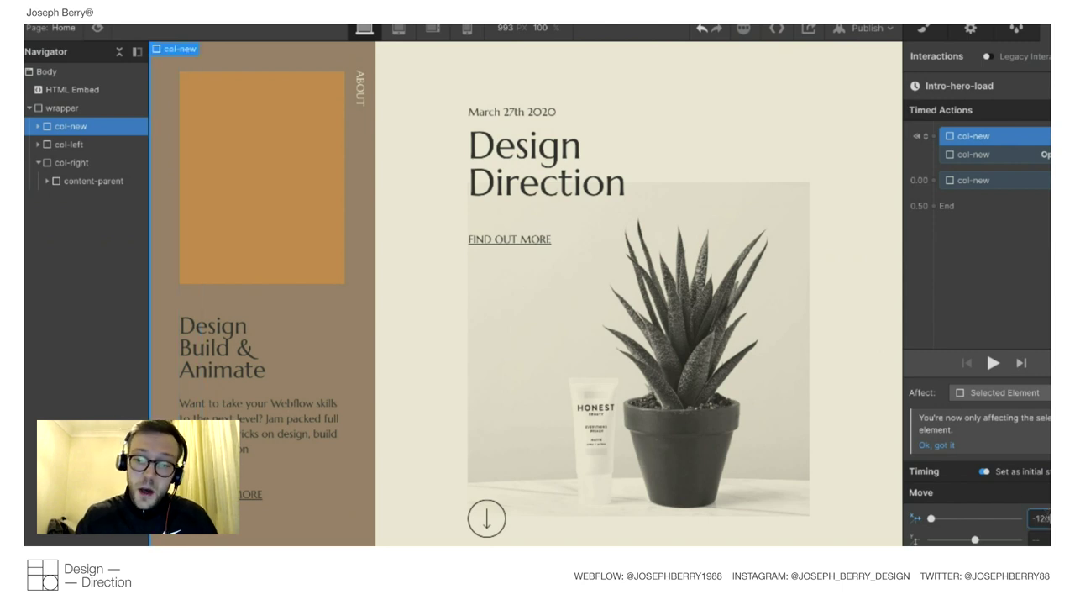
pyautogui.press('BackSpace')
pyautogui.press('BackSpace')
pyautogui.write('0')
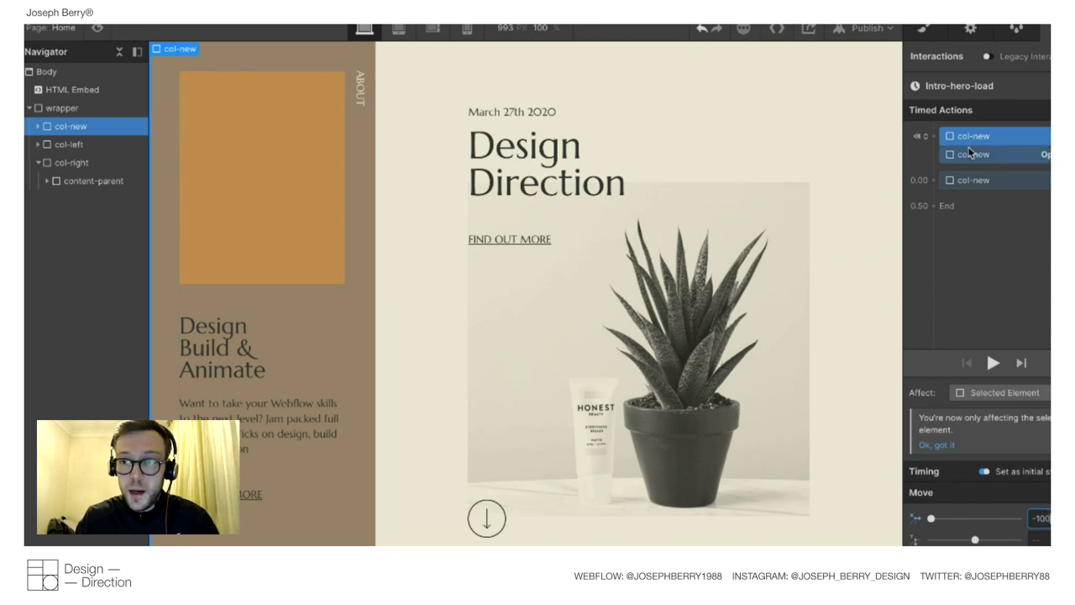
# Play the Intro-hero-load animation, and play it again with col-new's timed Move action selected.
pyautogui.click(993, 363)
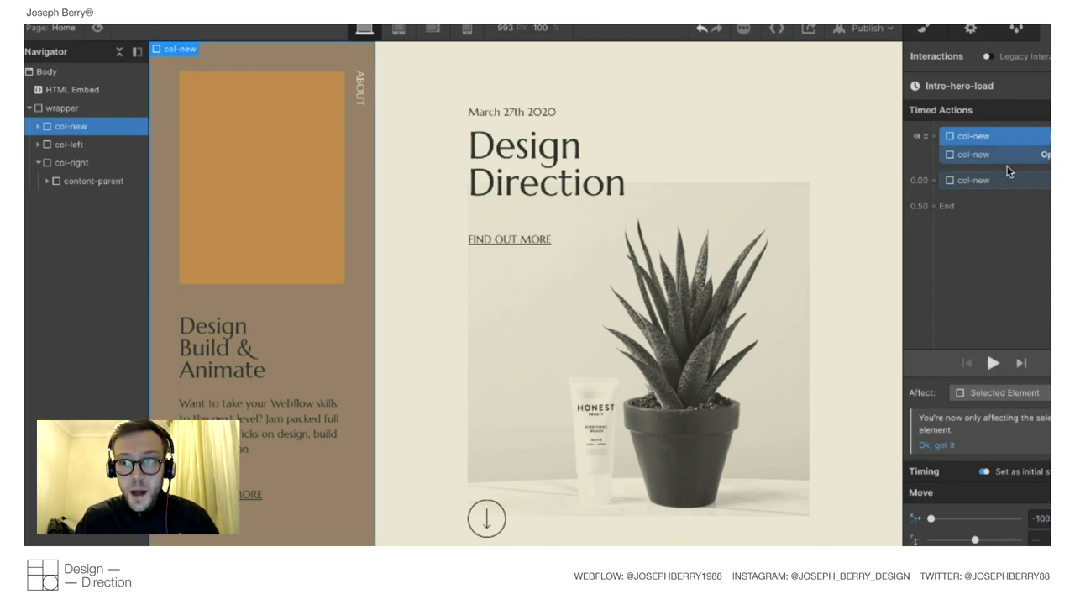
pyautogui.click(986, 180)
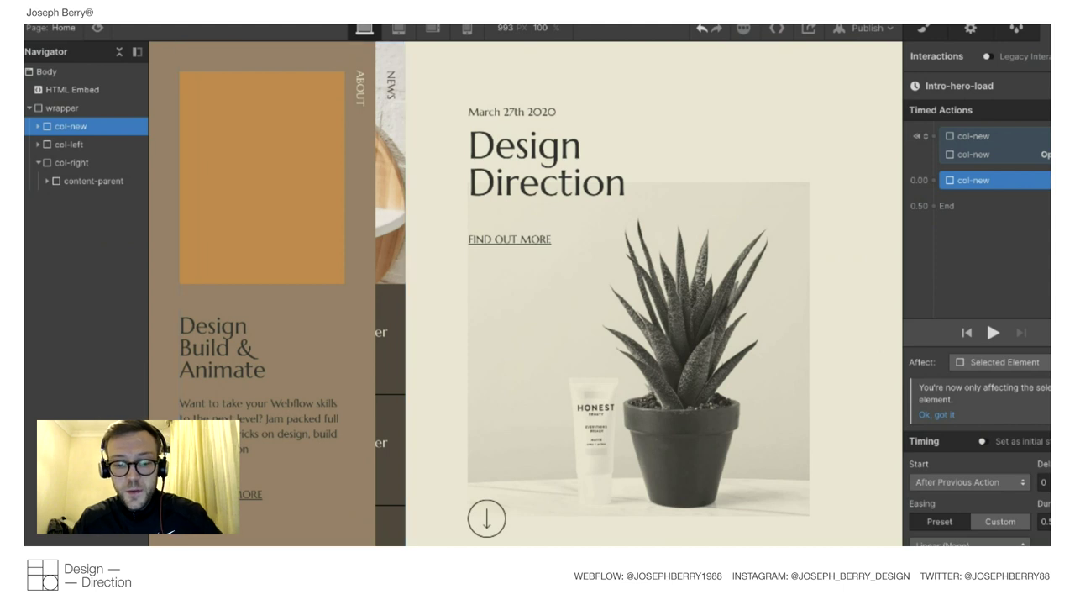
pyautogui.click(993, 332)
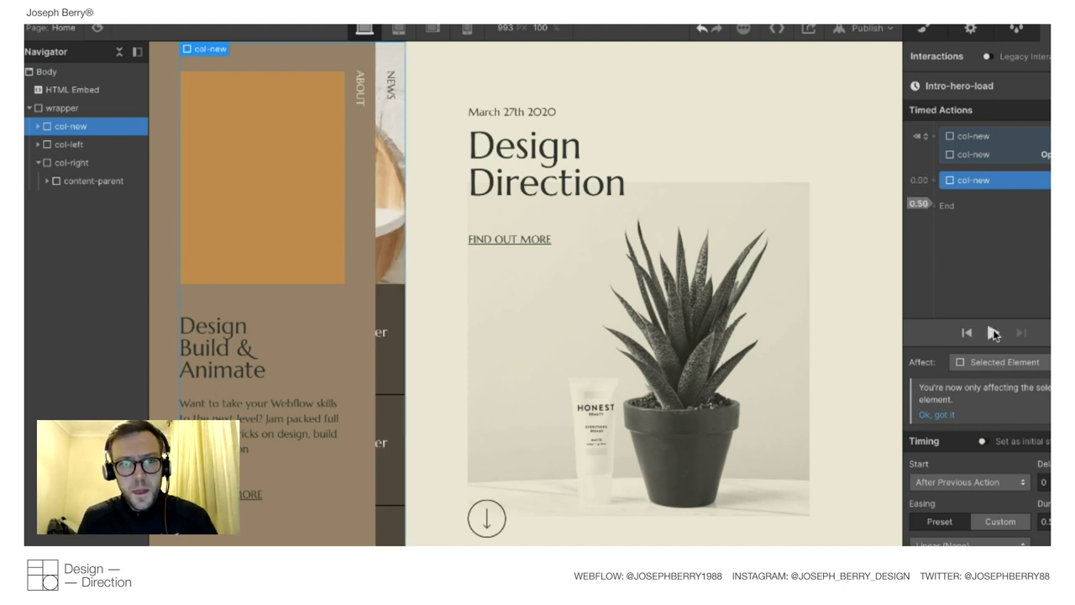
# Try In Out Sine easing with a 1.4-second duration on col-new's timed Move action and play the animation.
pyautogui.click(993, 332)
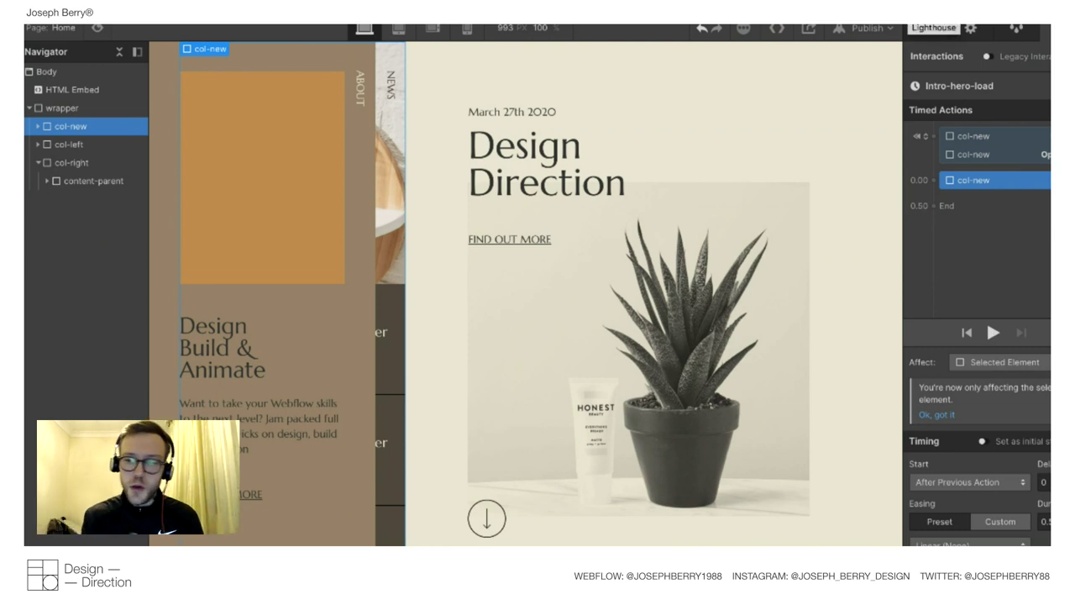
pyautogui.click(939, 541)
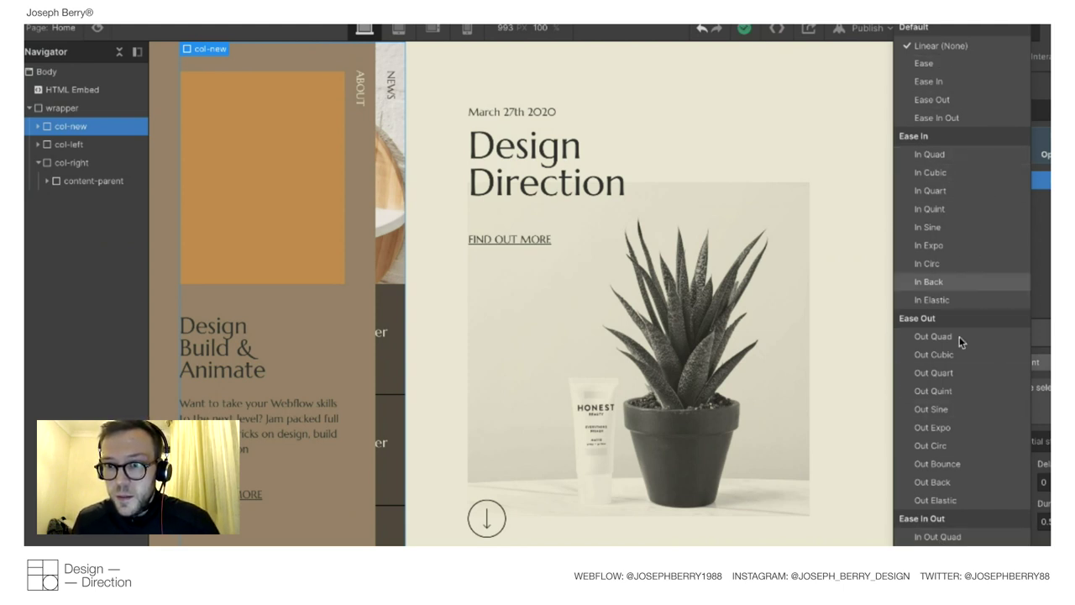
pyautogui.scroll(-5, 947, 391)
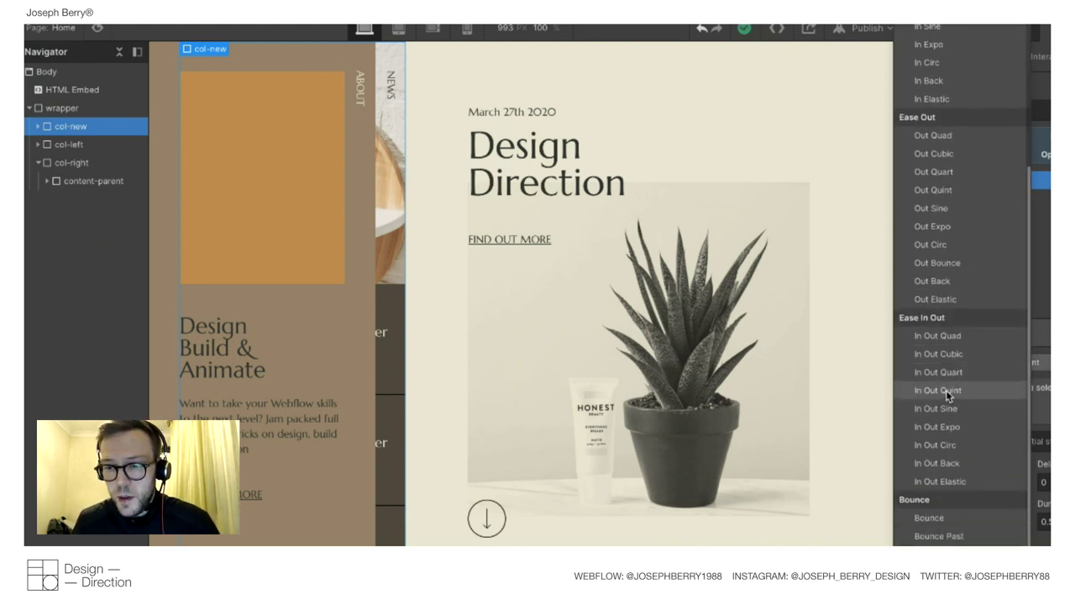
pyautogui.click(945, 407)
pyautogui.click(1043, 521)
pyautogui.write('1.4')
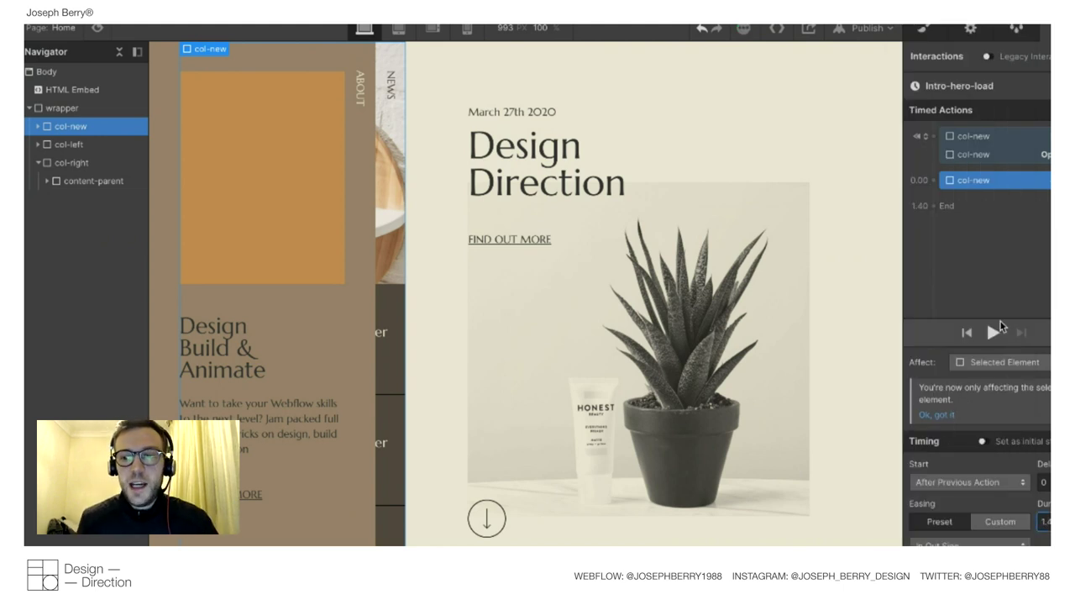
pyautogui.click(993, 333)
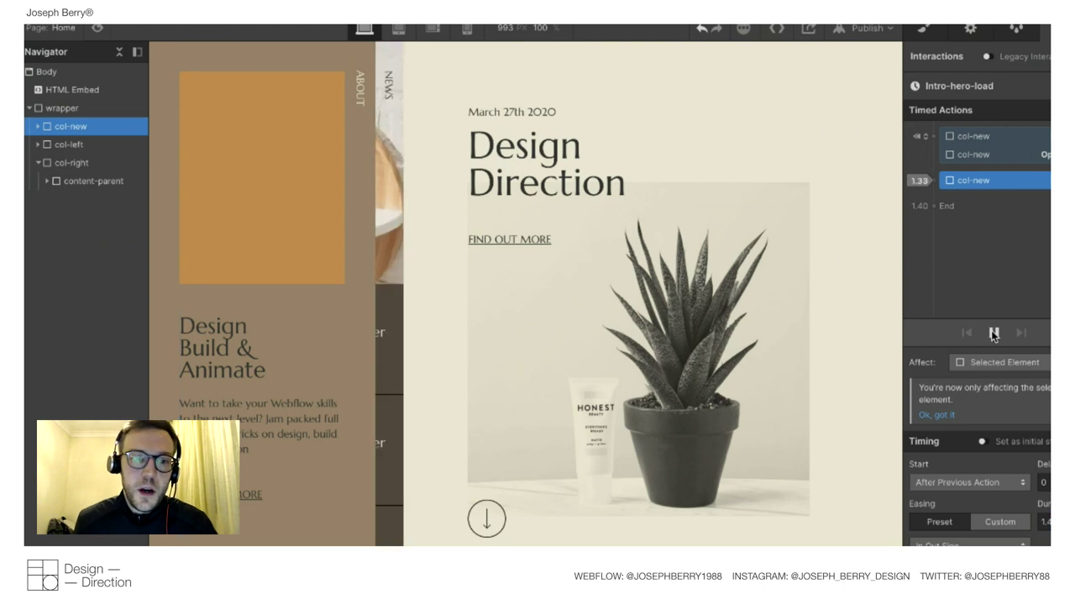
# Set col-new's timed Move action to In Out Quart easing and a 1.8-second duration, and preview the motion.
pyautogui.click(966, 543)
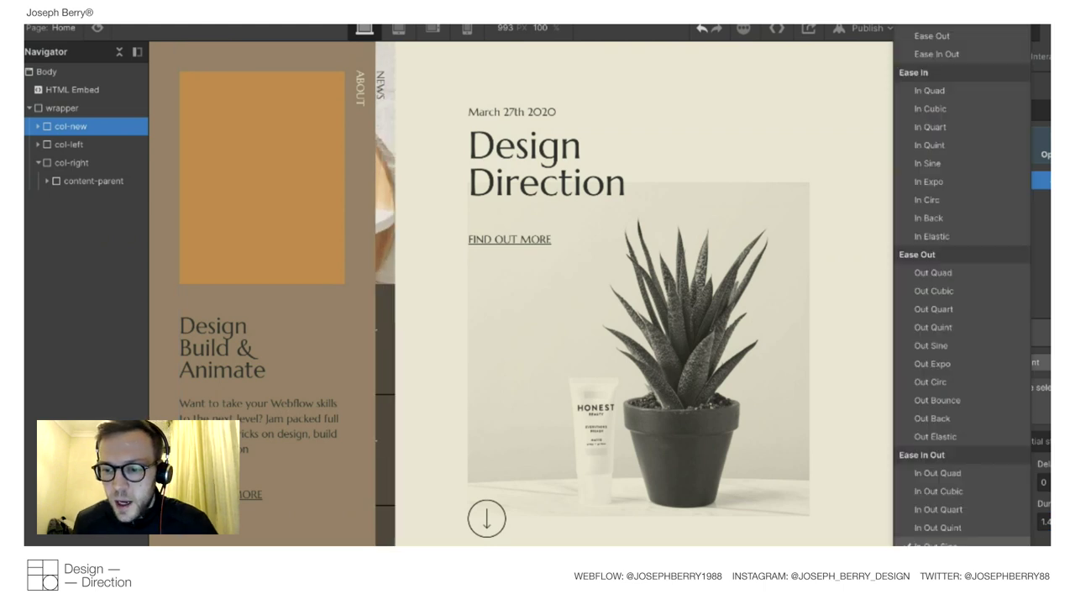
pyautogui.scroll(-3, 930, 359)
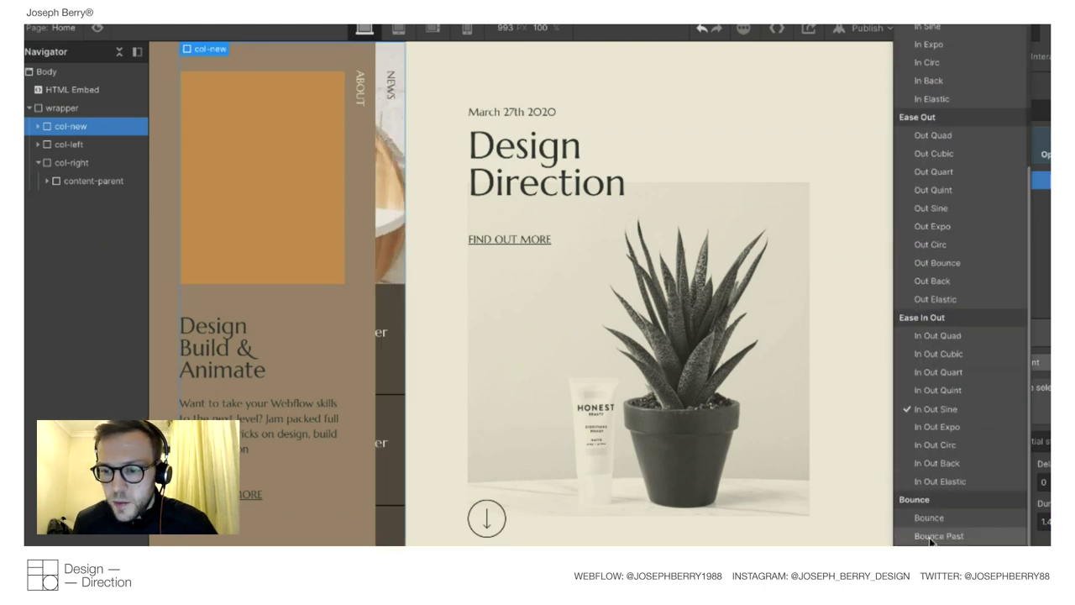
pyautogui.click(935, 372)
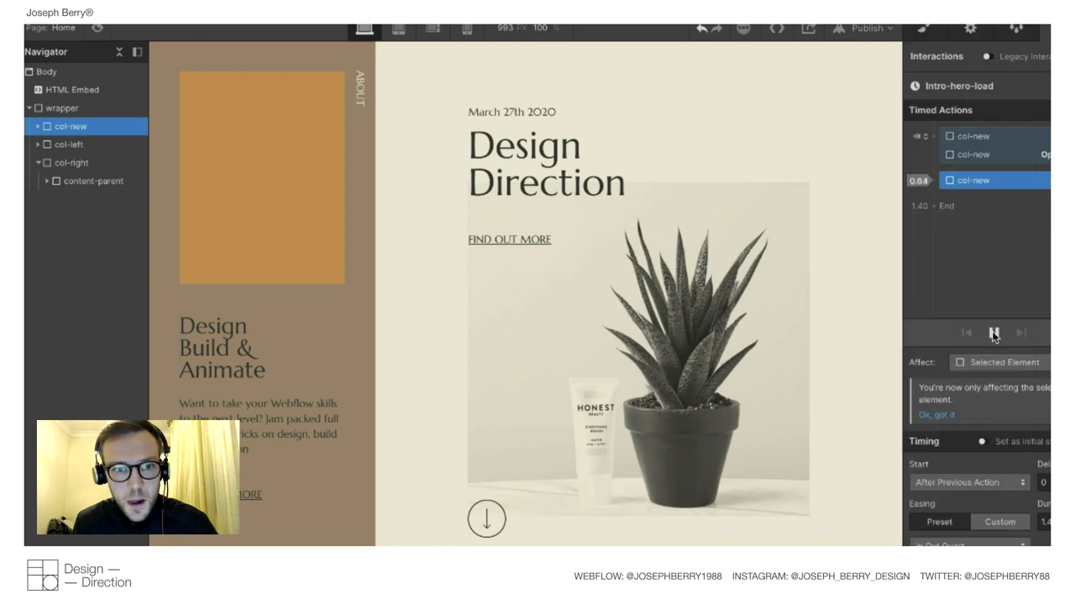
pyautogui.click(993, 334)
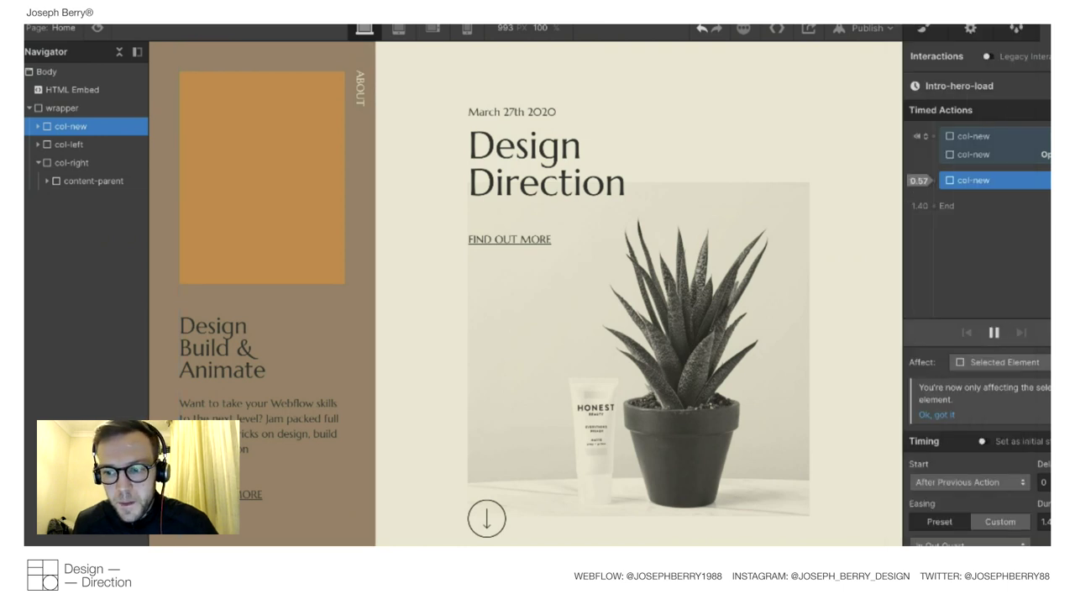
pyautogui.click(994, 333)
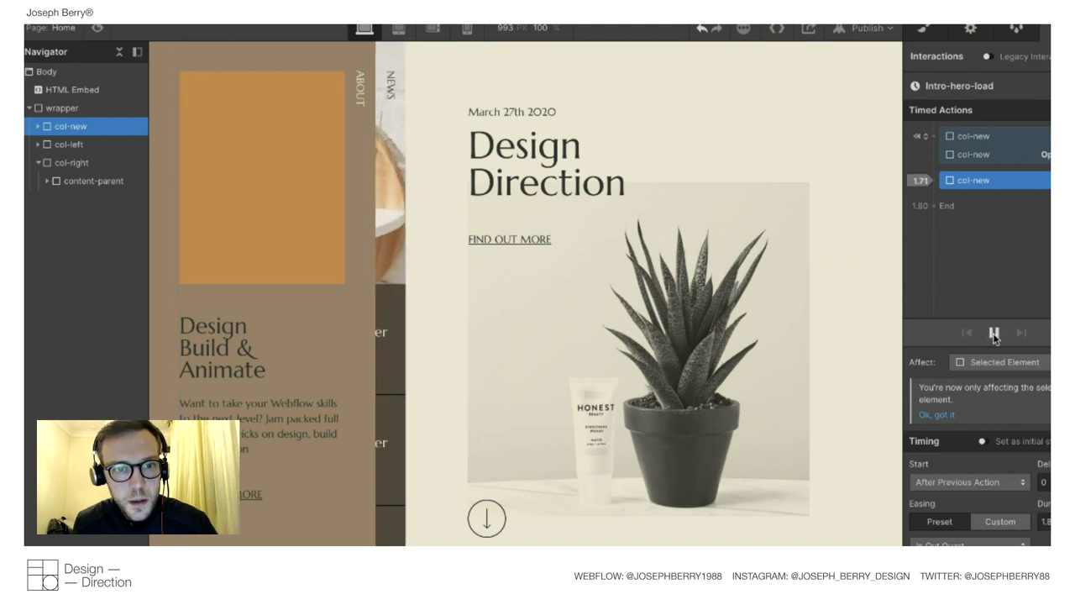
# Delete col-new's Opacity action from the initial state of the Intro-hero-load animation.
pyautogui.click(67, 144)
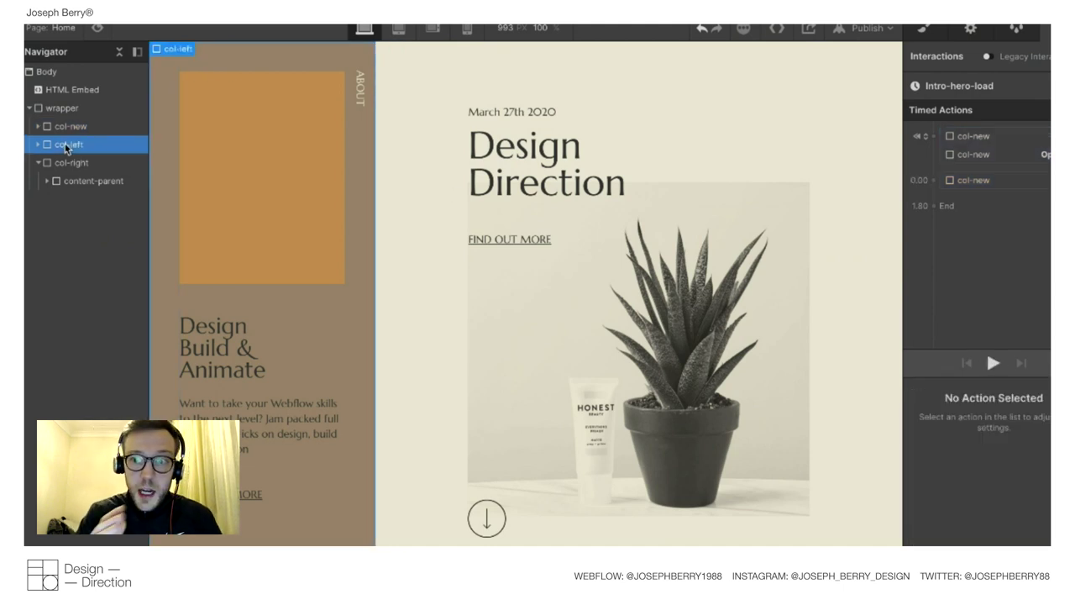
pyautogui.click(965, 154)
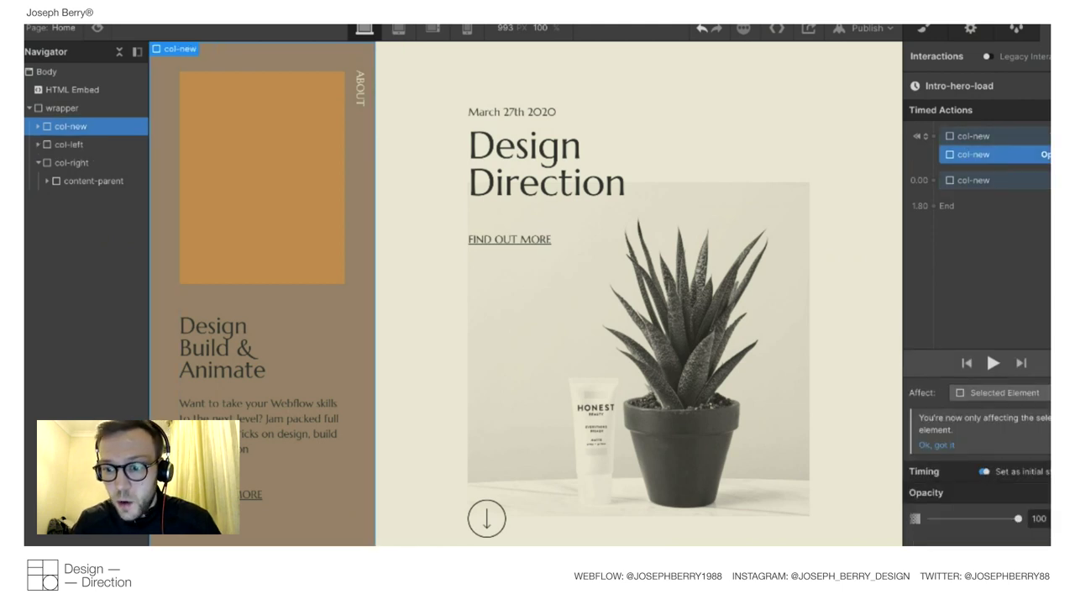
pyautogui.moveTo(931, 518); pyautogui.dragTo(1018, 518)
pyautogui.rightClick(964, 155)
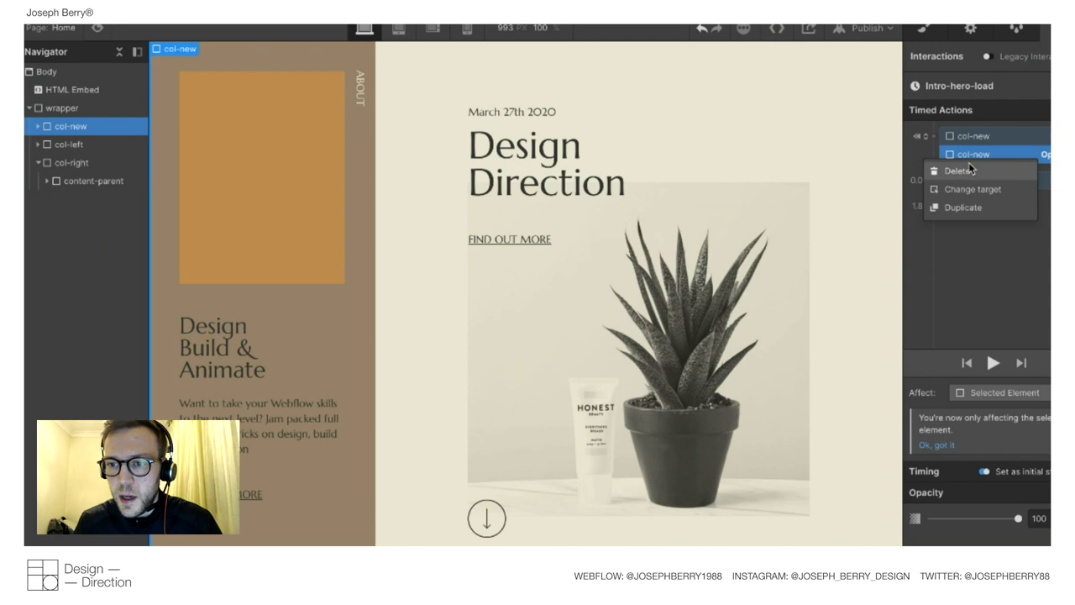
pyautogui.click(966, 167)
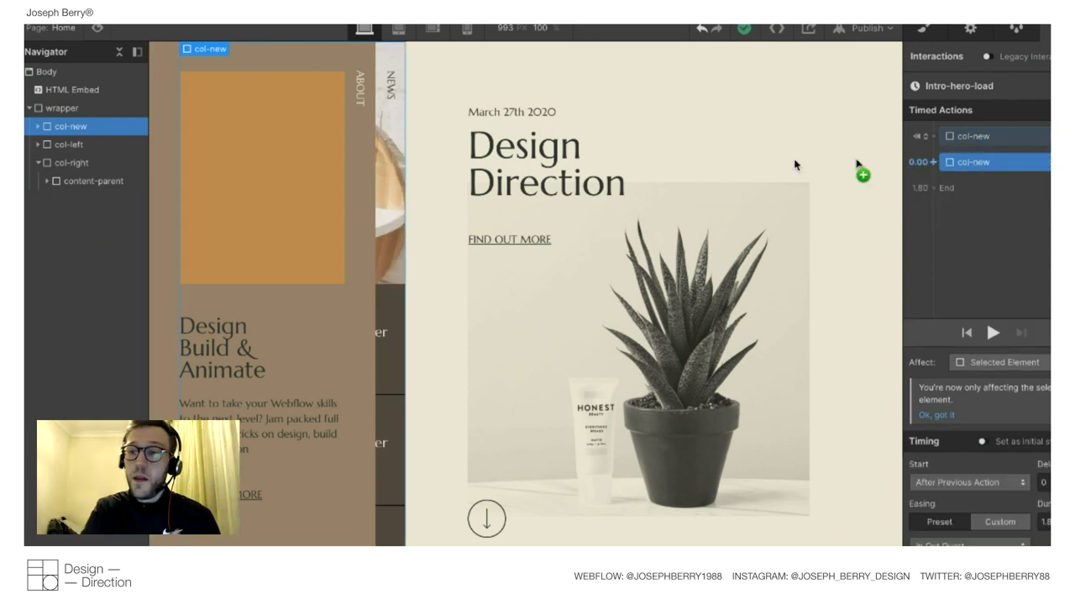
# Add an initial-state Move action for col-left with a horizontal offset of -100.
pyautogui.click(973, 136)
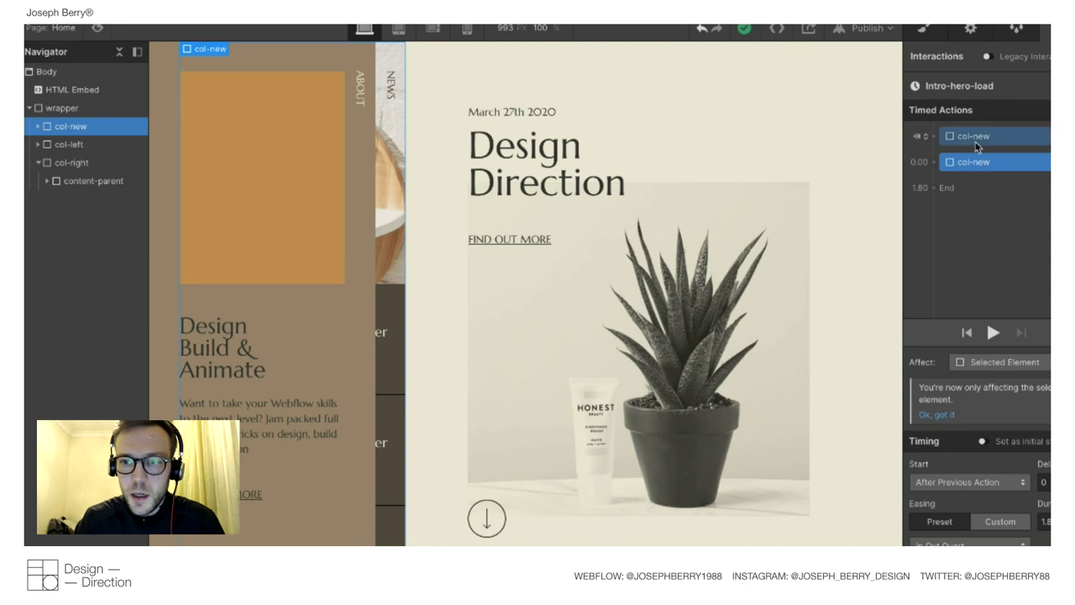
pyautogui.moveTo(84, 143); pyautogui.dragTo(930, 139)
pyautogui.click(924, 211)
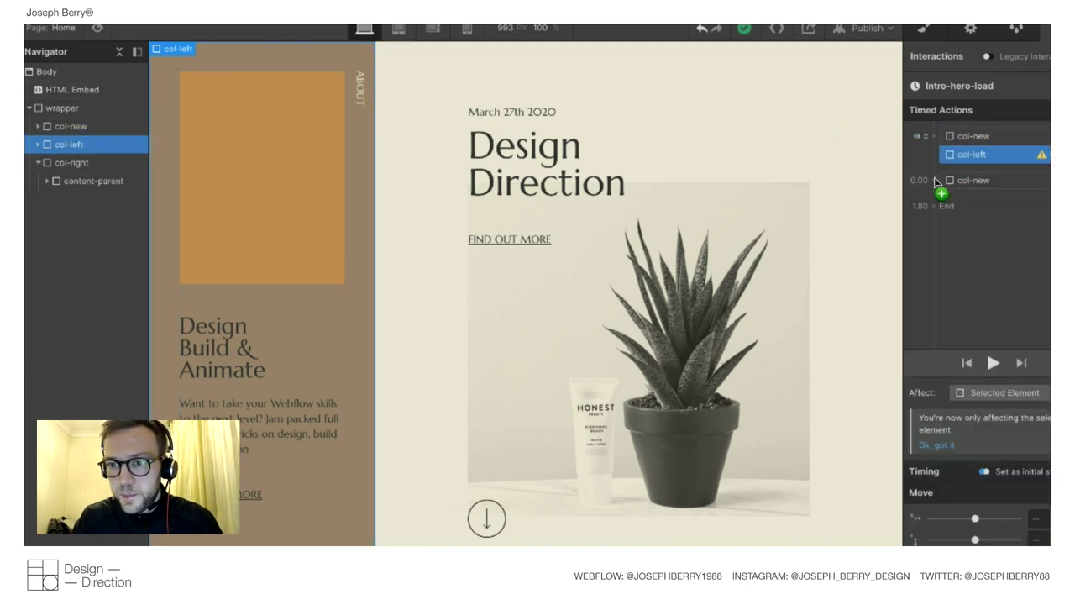
pyautogui.write('-10')
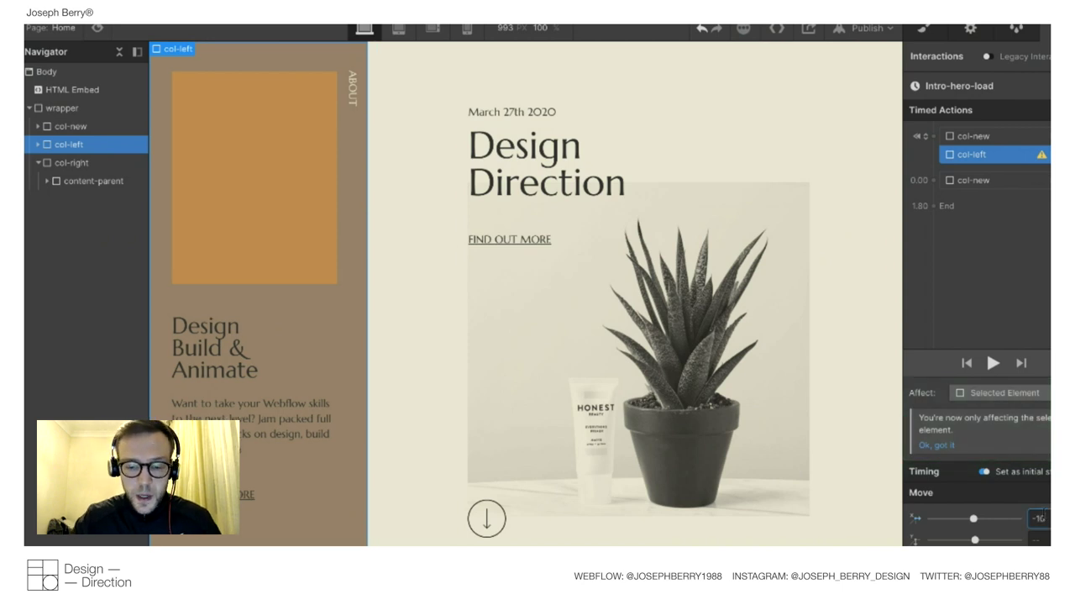
pyautogui.write('0')
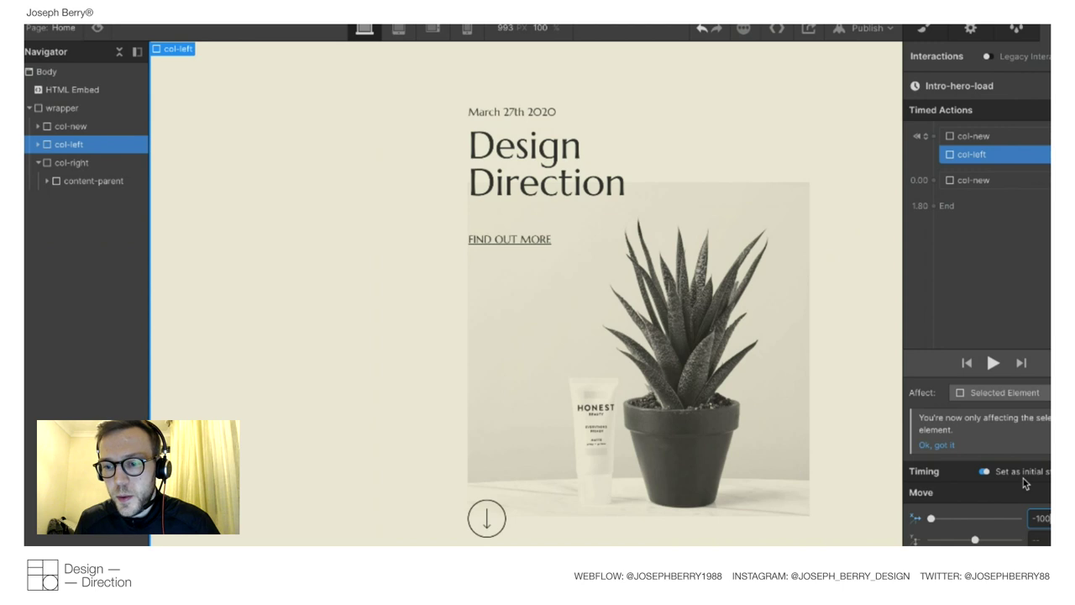
# Add a timed Move action for col-left that starts together with col-new's timed Move action.
pyautogui.click(938, 198)
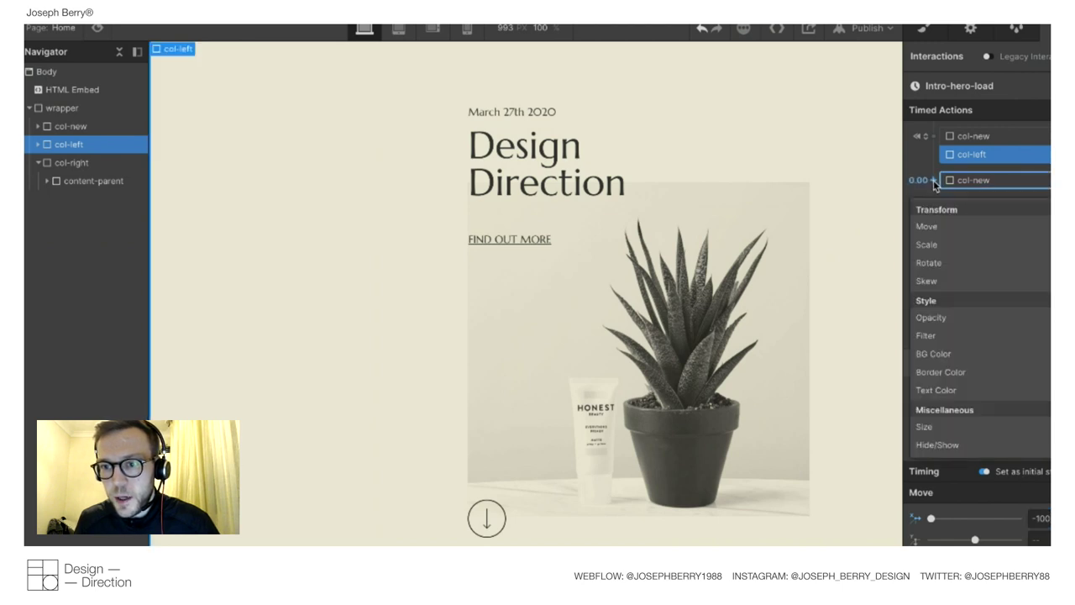
pyautogui.click(938, 228)
pyautogui.scroll(-1, 1045, 541)
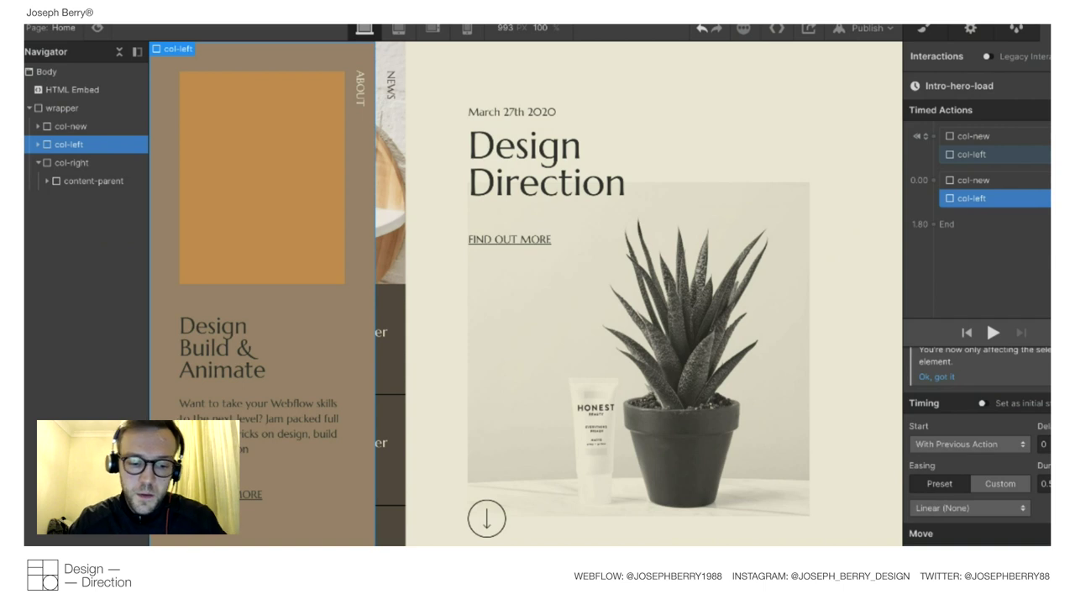
# Set the easing of both timed Move actions, col-left's and col-new's, to Out Quart.
pyautogui.click(972, 178)
pyautogui.click(973, 194)
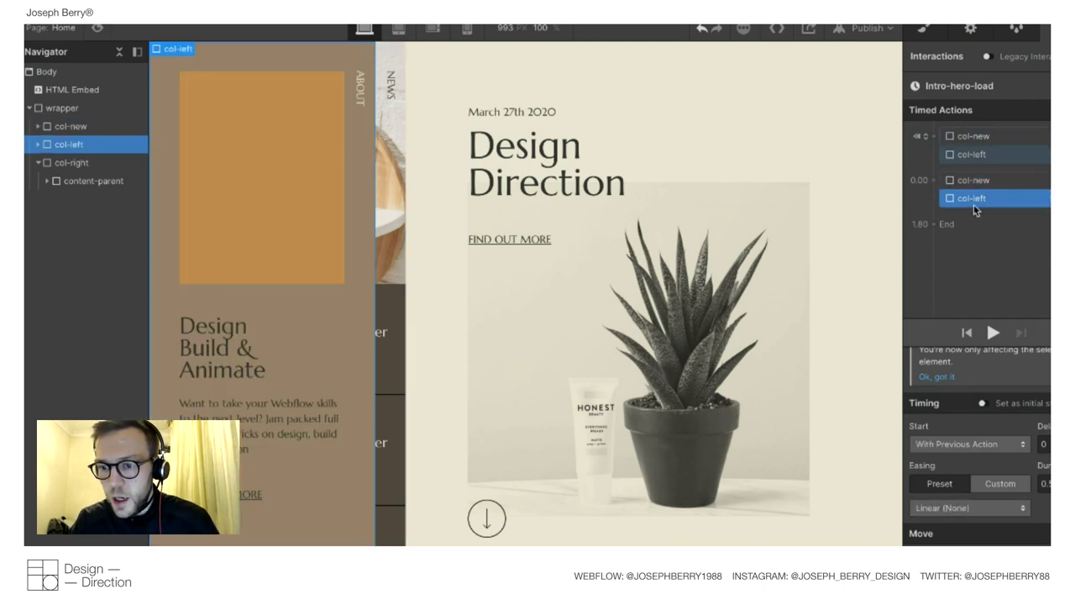
pyautogui.click(939, 508)
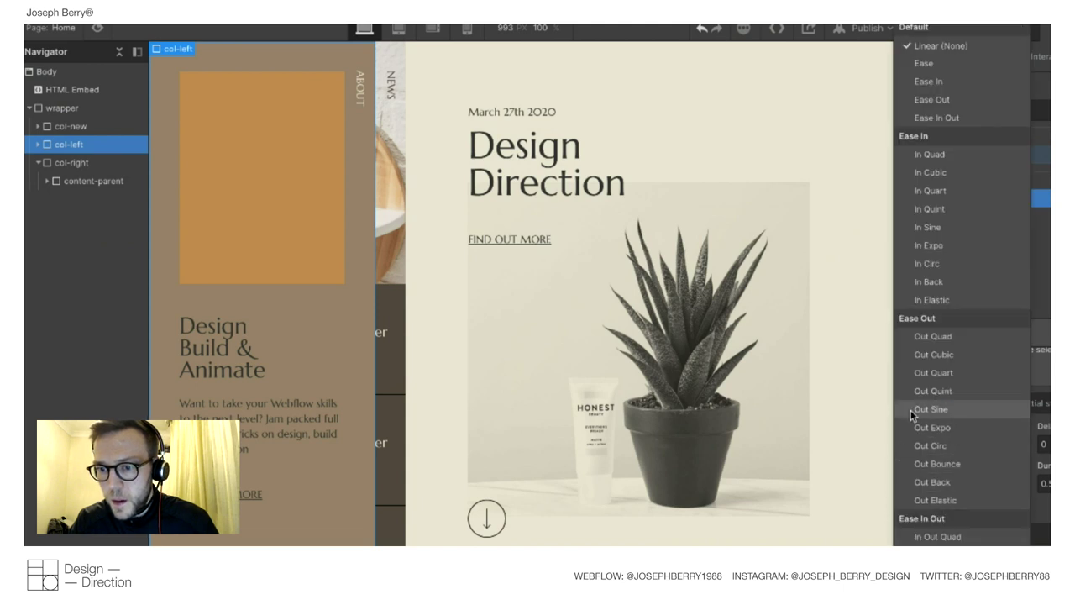
pyautogui.scroll(-2, 924, 496)
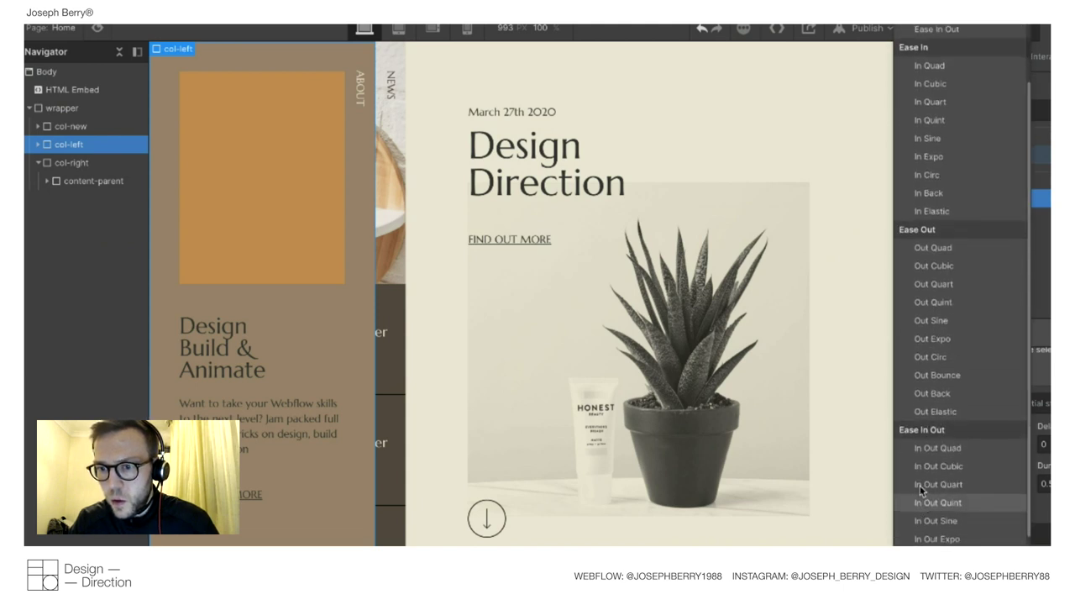
pyautogui.click(921, 304)
pyautogui.click(977, 504)
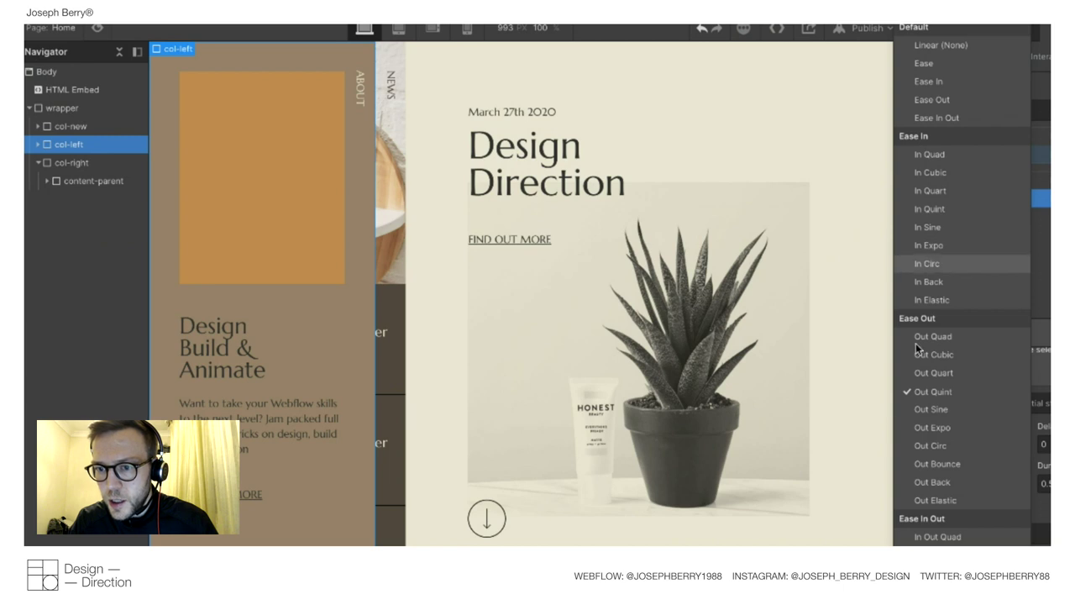
pyautogui.click(924, 374)
pyautogui.click(1032, 181)
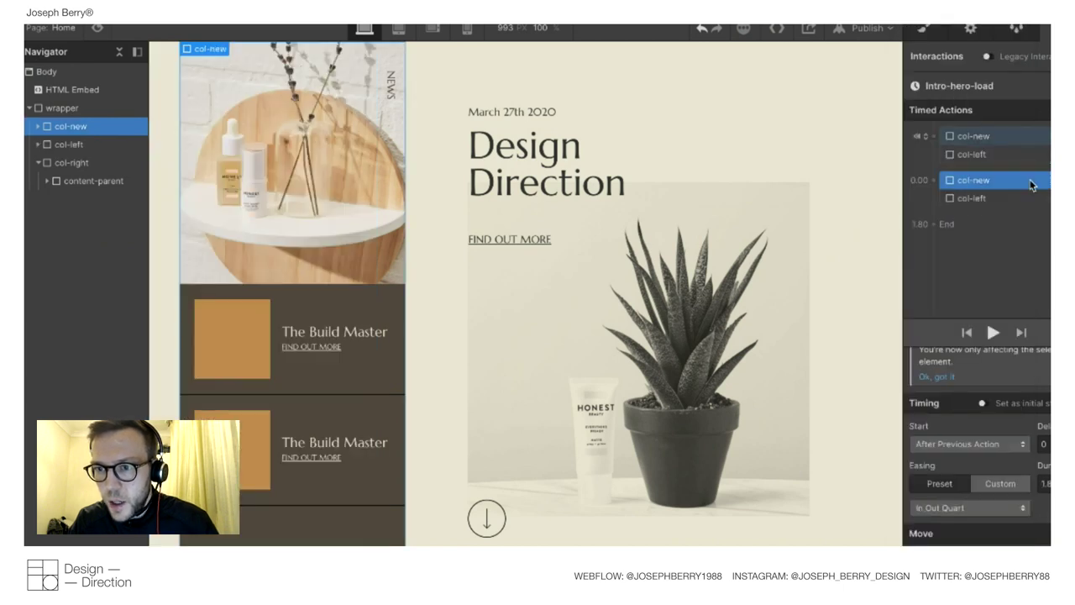
pyautogui.click(949, 509)
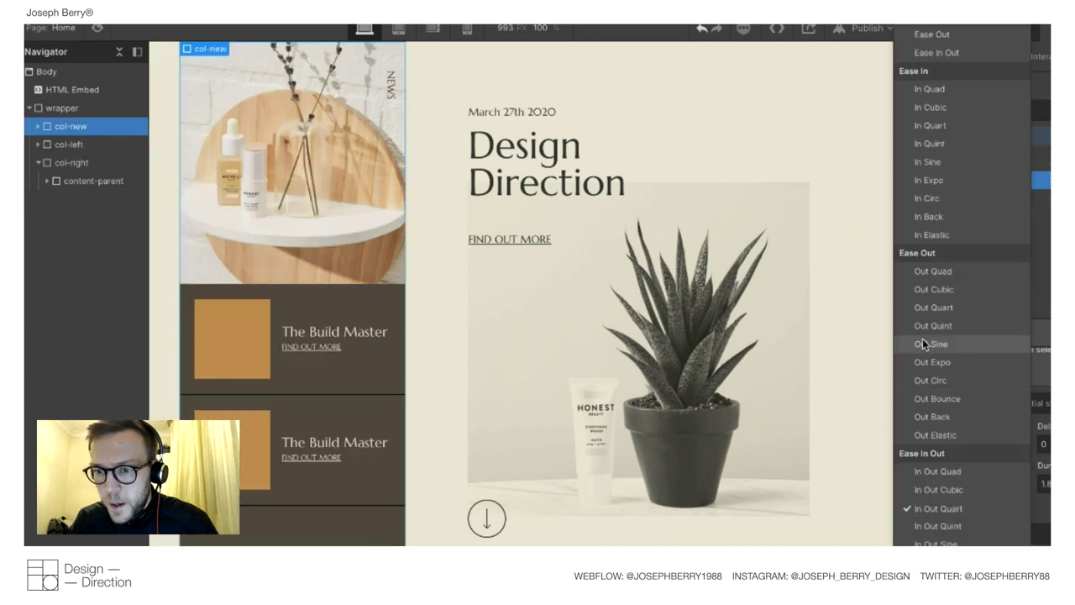
pyautogui.click(923, 307)
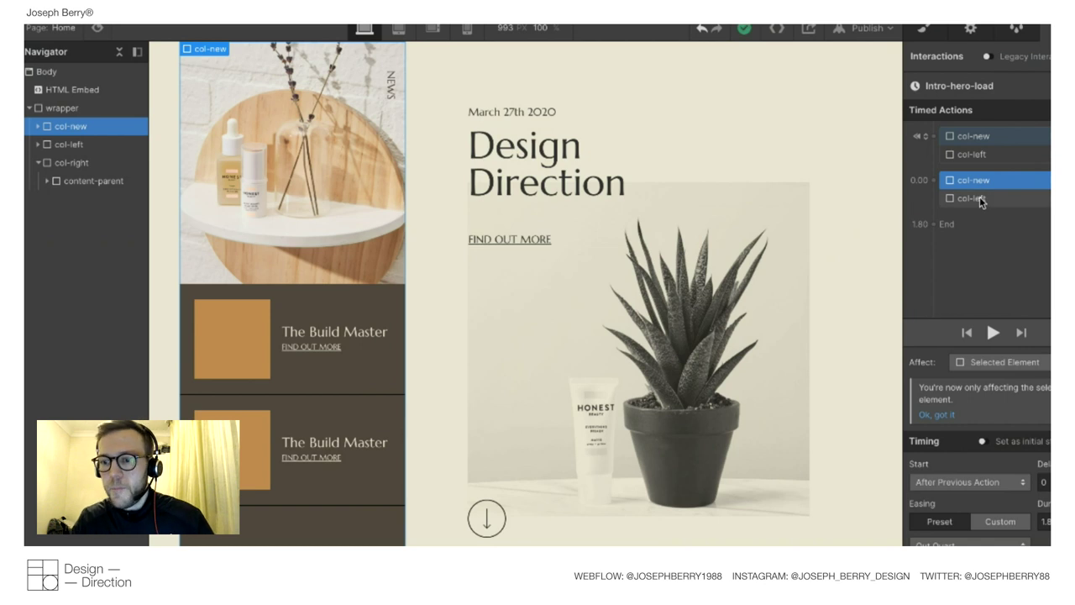
# Change the duration of col-left's timed Move action and set a 0.4-second delay on col-new's timed Move action.
pyautogui.click(984, 200)
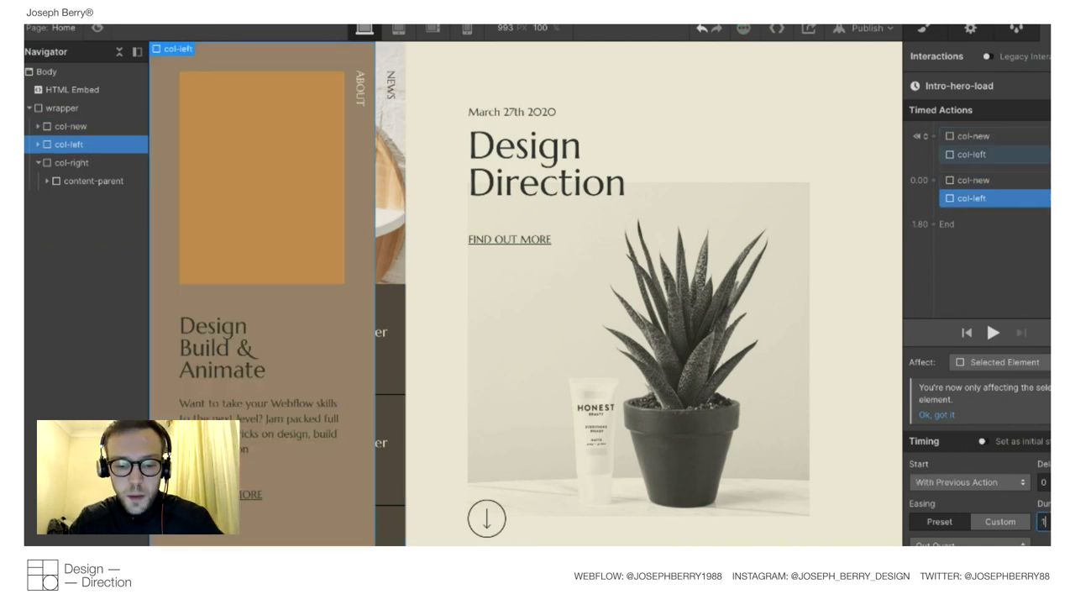
pyautogui.click(975, 179)
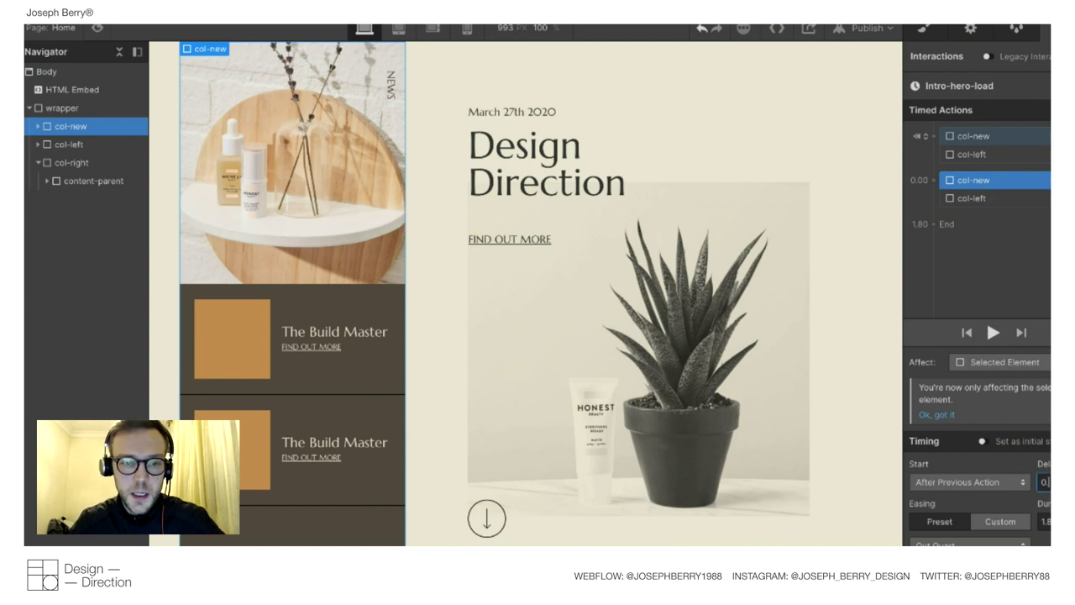
pyautogui.write('4')
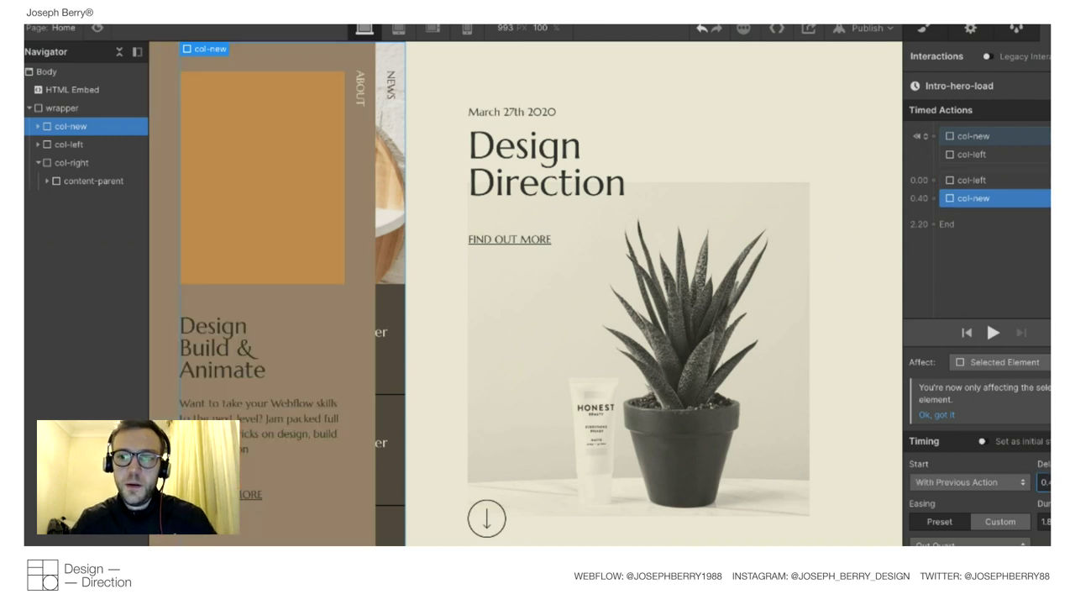
# Play the Intro-hero-load animation repeatedly to check the staggered slide-in of col-left and col-new.
pyautogui.click(994, 332)
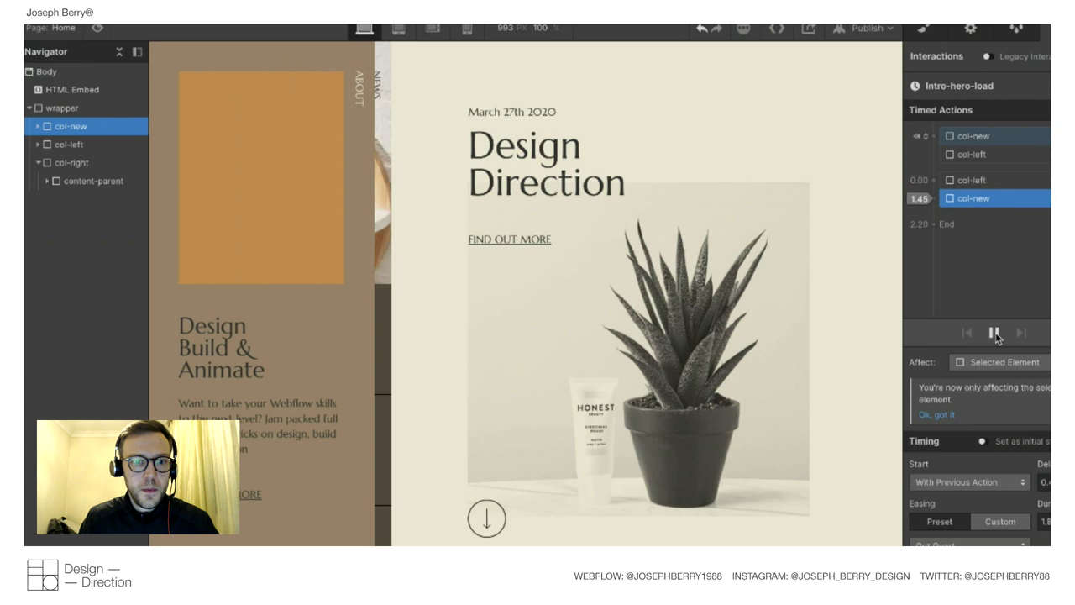
pyautogui.click(993, 333)
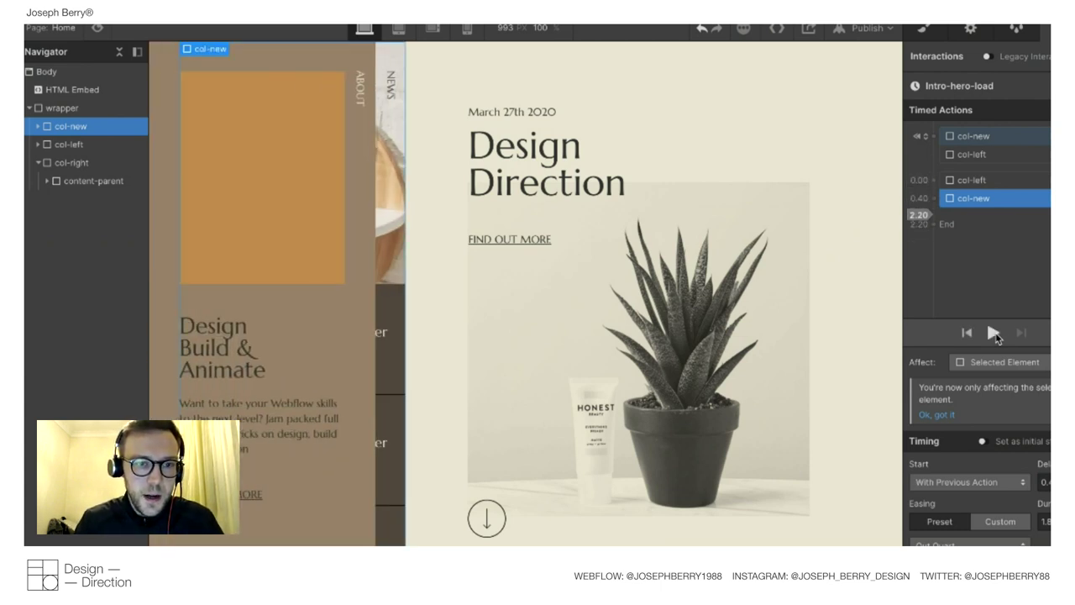
pyautogui.click(993, 332)
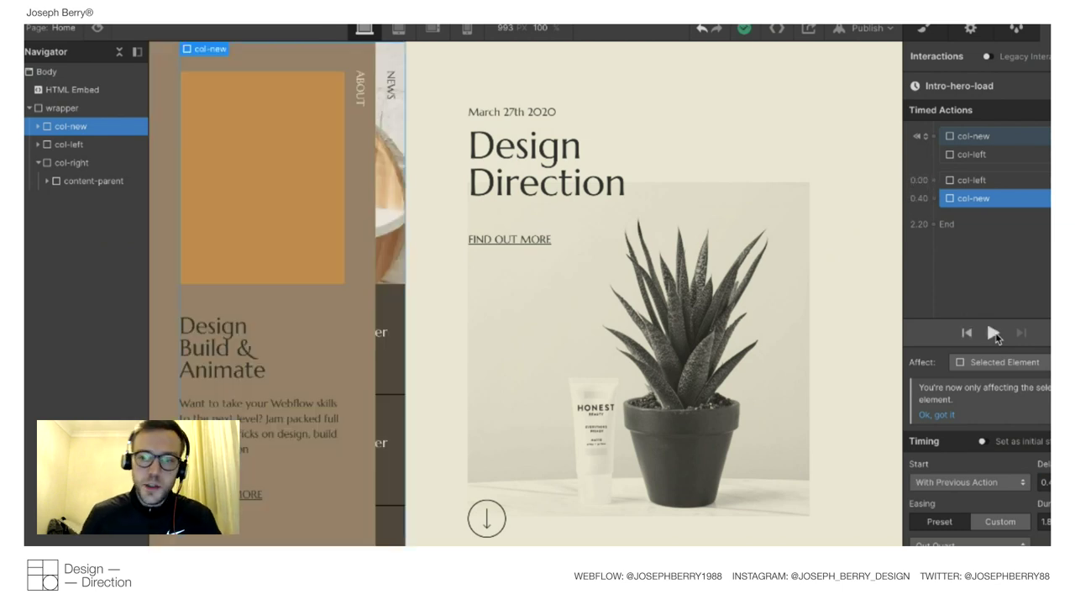
pyautogui.click(994, 332)
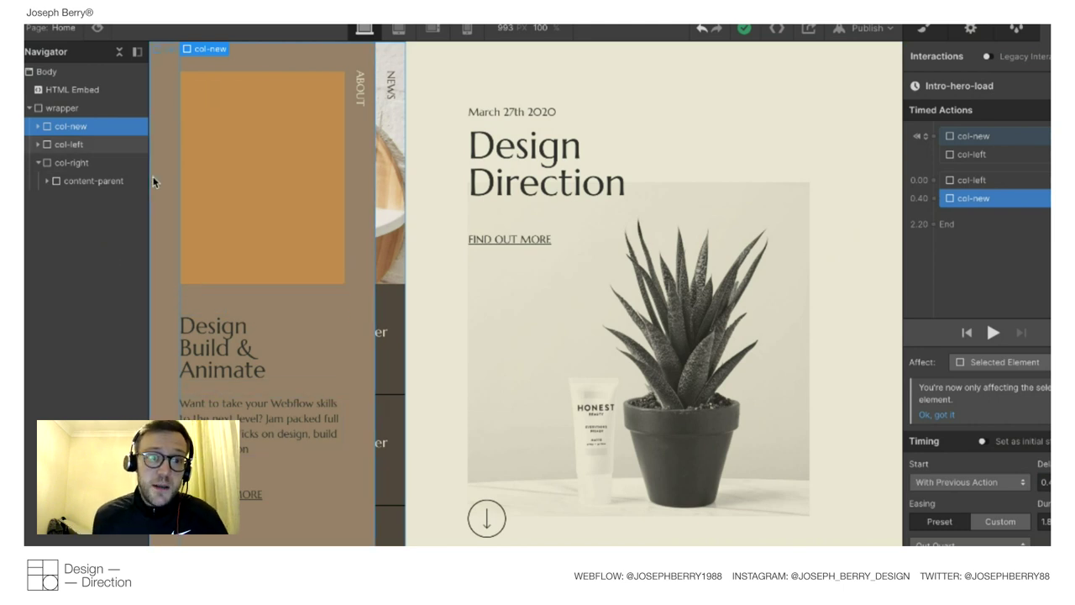
# Set the overflow of lottie-parent inside col-left to hidden.
pyautogui.click(271, 139)
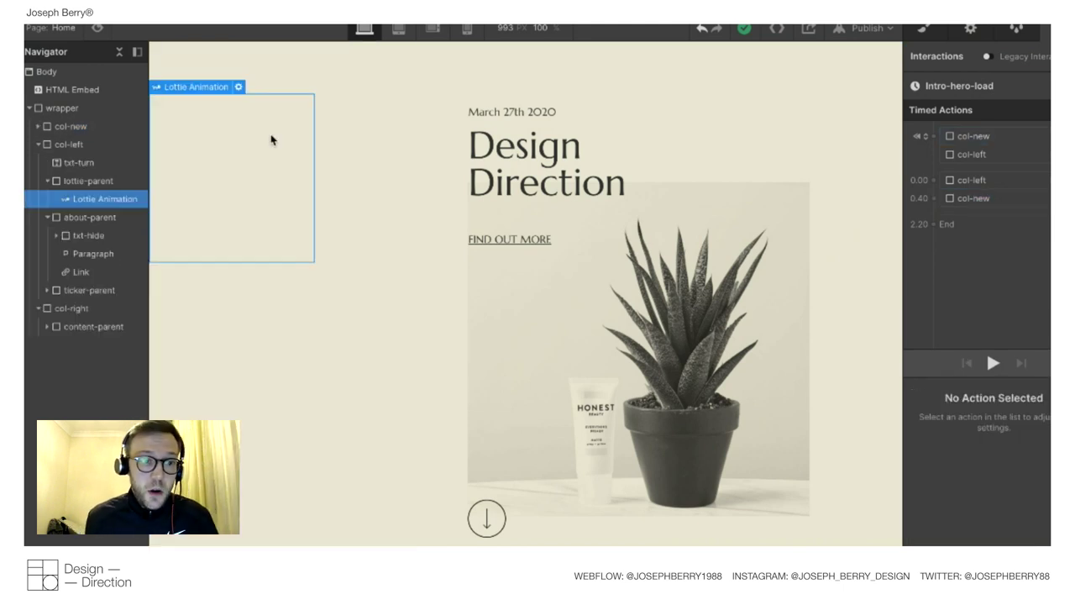
pyautogui.click(81, 181)
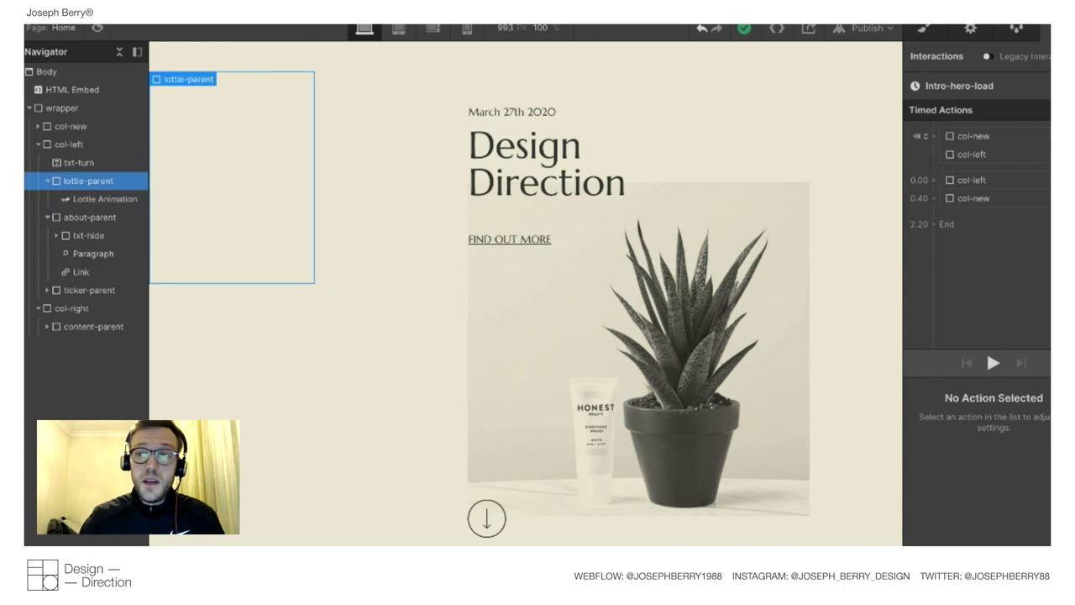
pyautogui.click(927, 32)
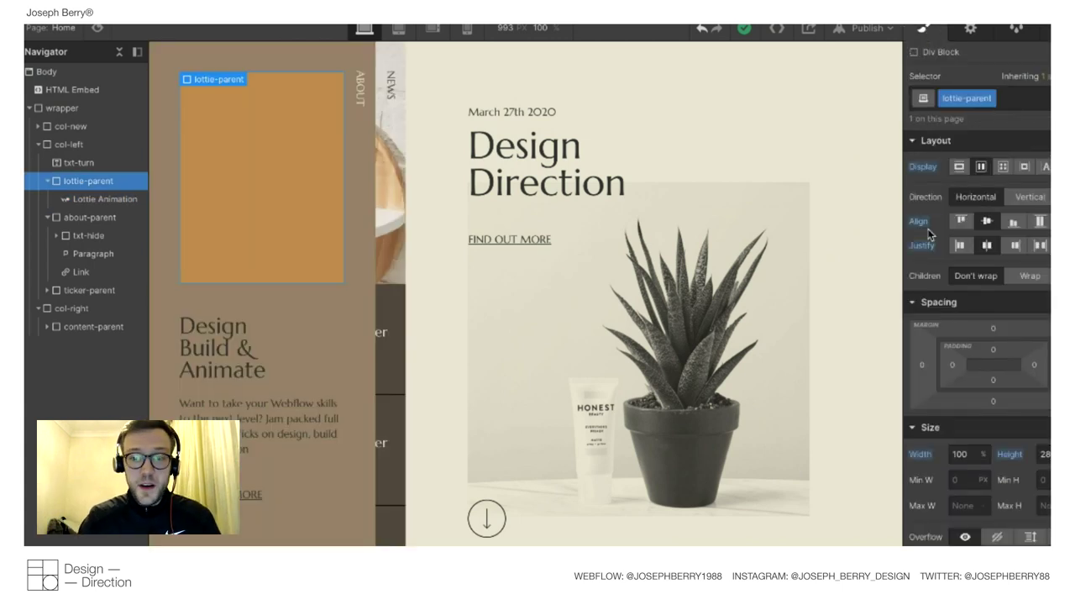
pyautogui.click(1000, 538)
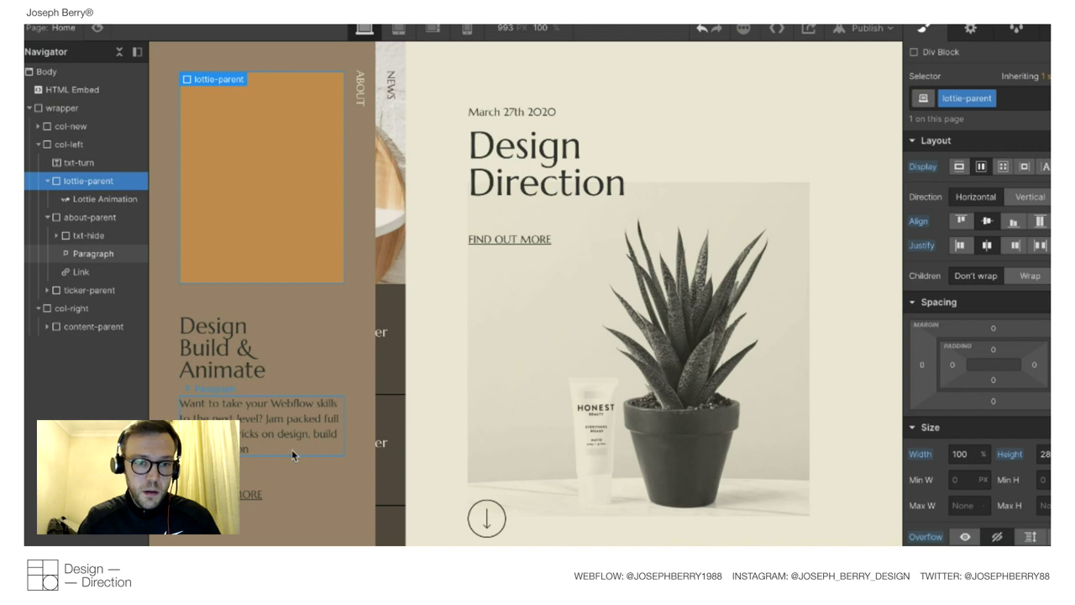
# Reopen the Intro-hero-load page load animation and check how the Lottie block in col-left appears on the canvas and in preview.
pyautogui.click(67, 74)
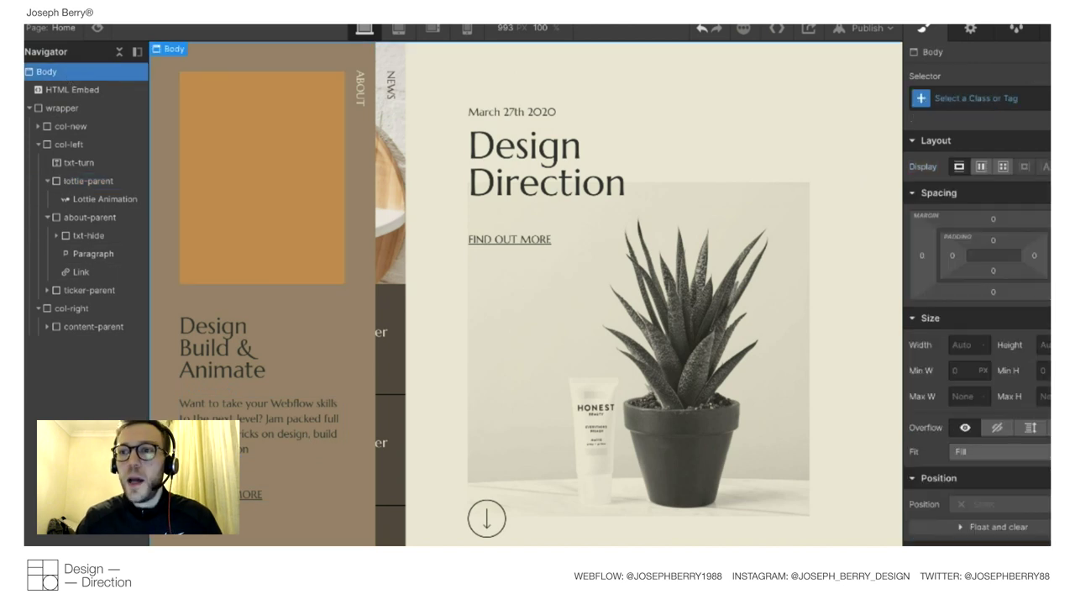
pyautogui.press('h')
pyautogui.click(987, 282)
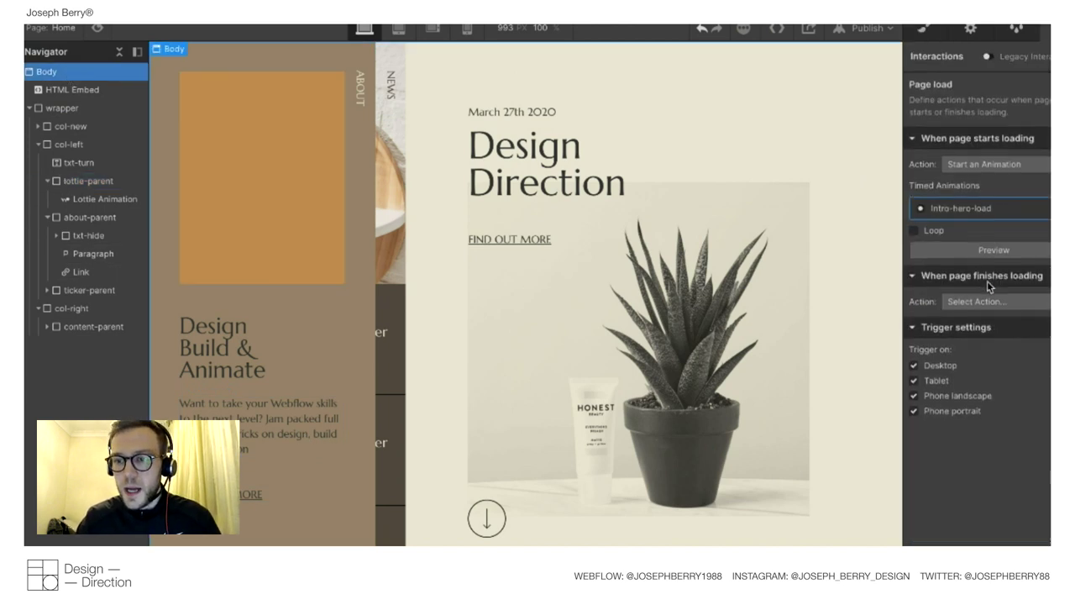
pyautogui.click(952, 210)
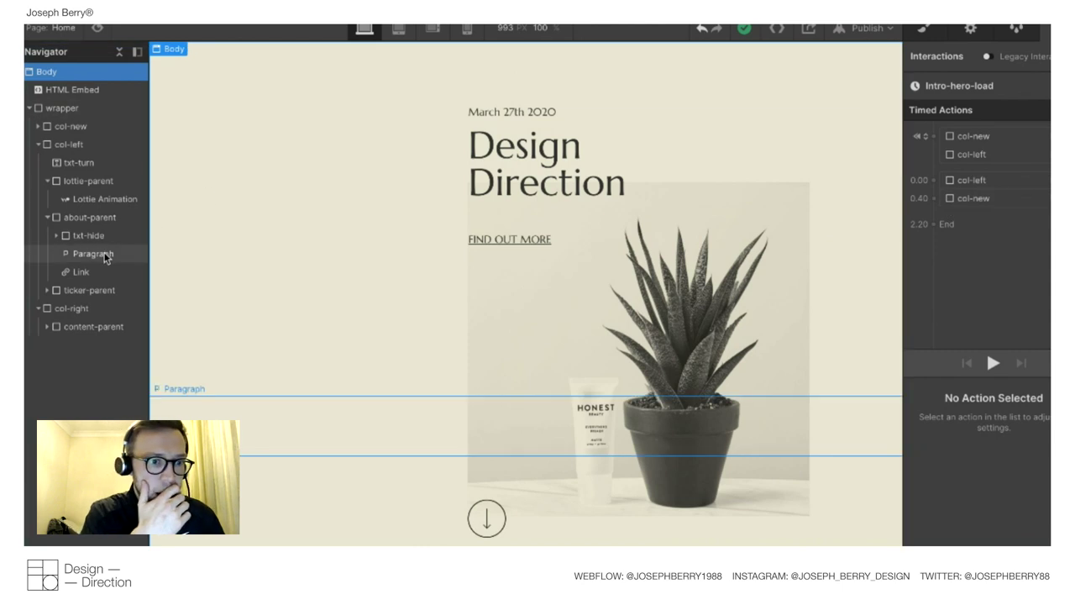
pyautogui.click(84, 201)
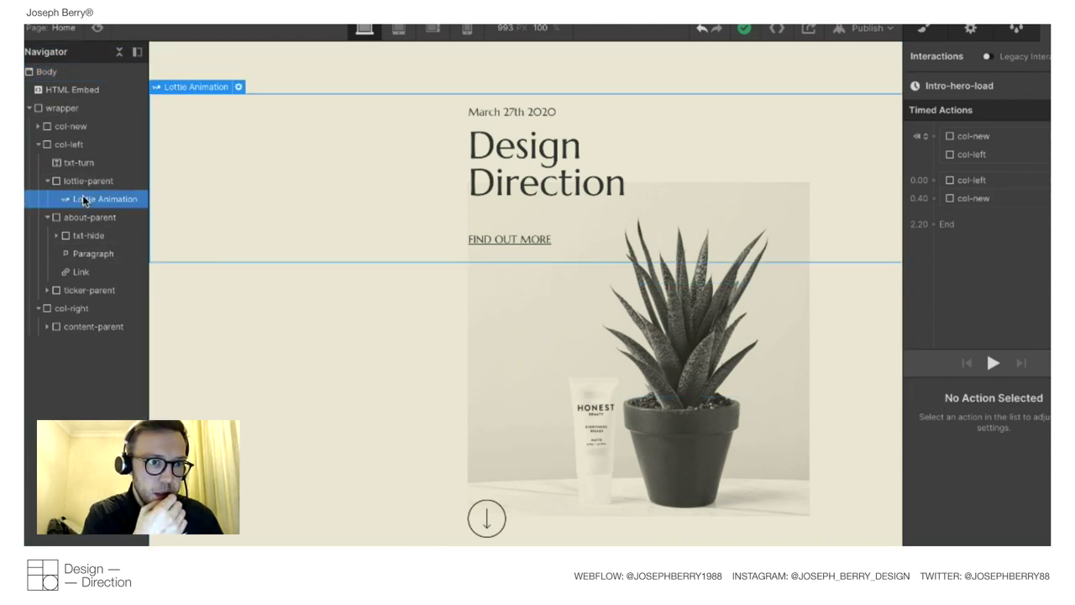
pyautogui.click(74, 181)
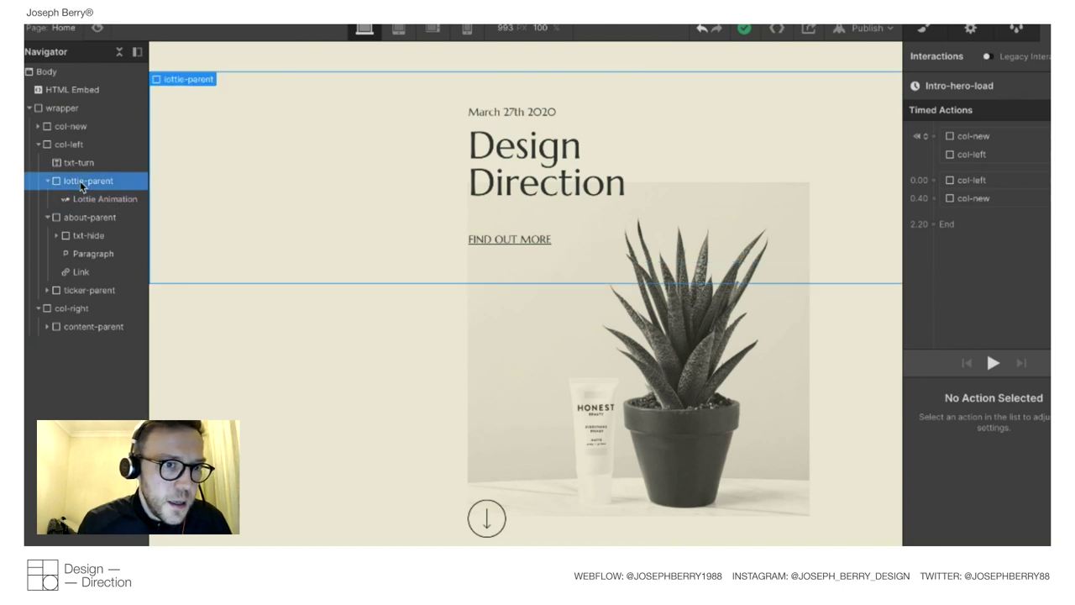
pyautogui.click(85, 201)
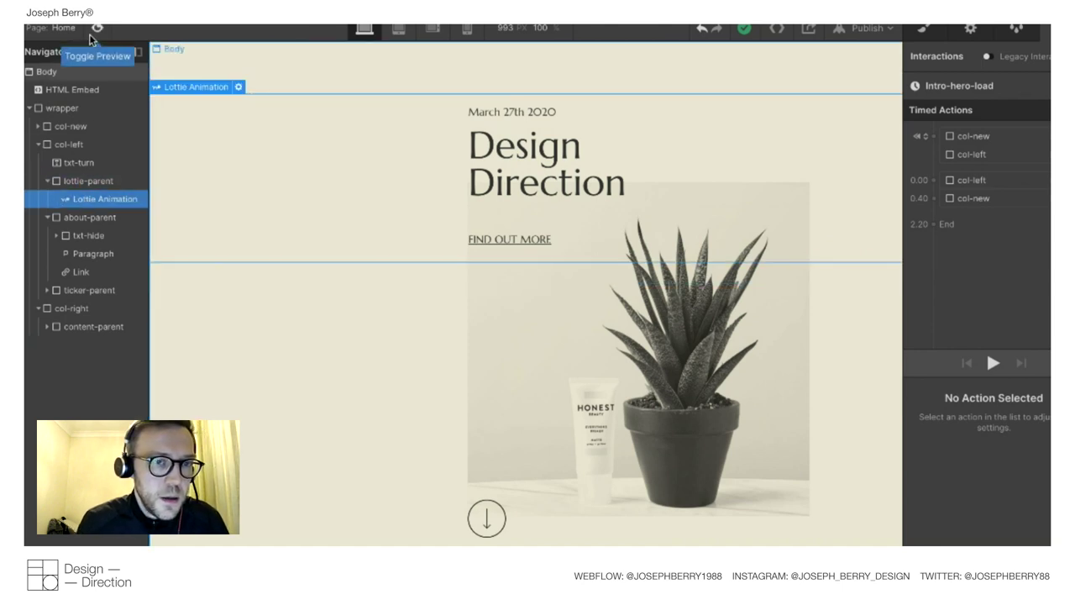
pyautogui.click(991, 363)
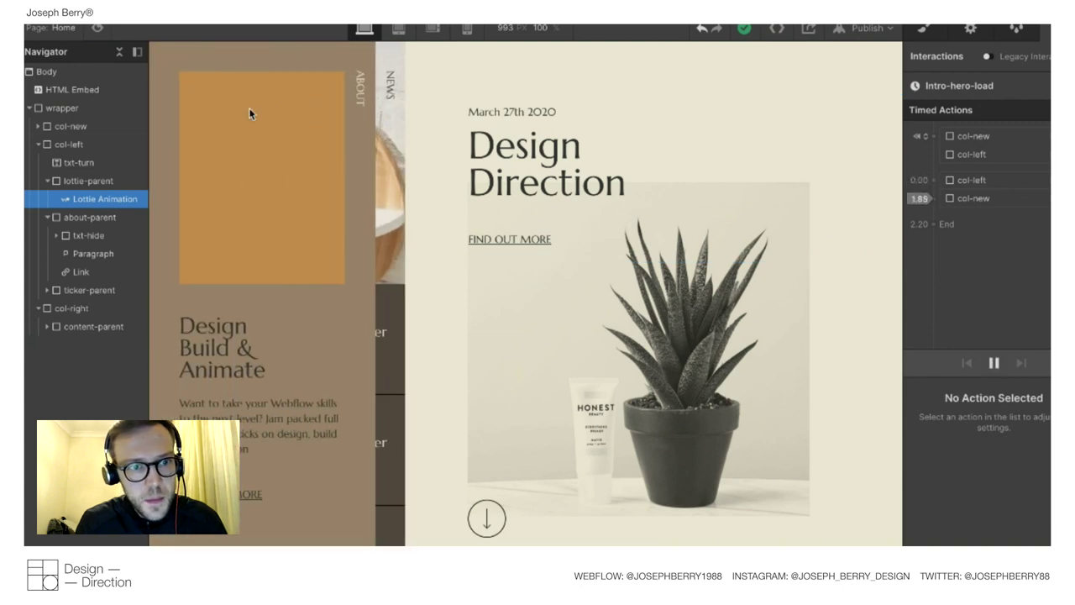
pyautogui.click(97, 29)
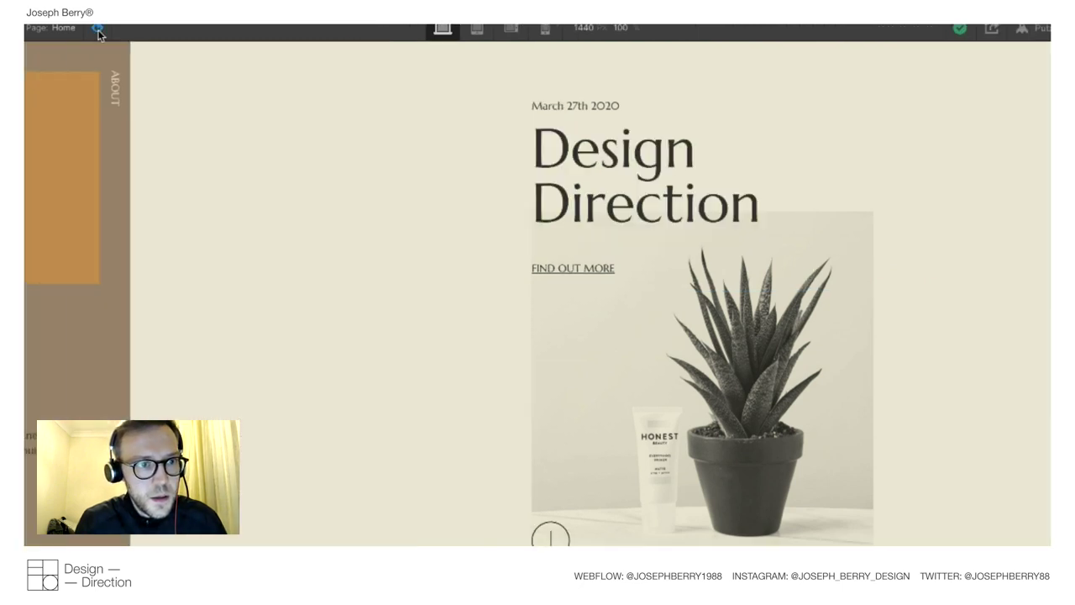
pyautogui.click(98, 28)
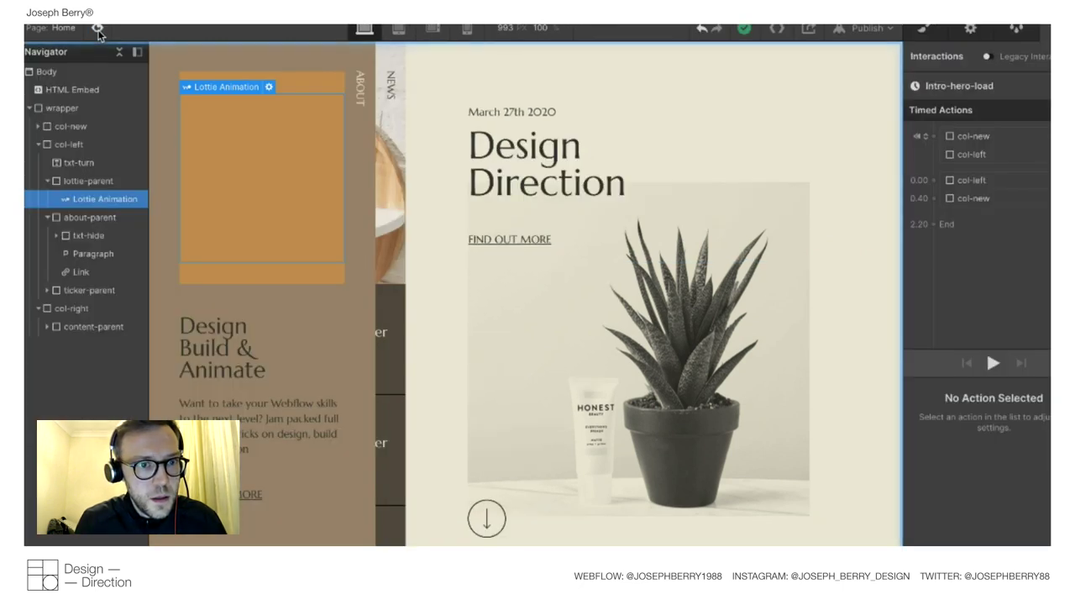
# Add a Size action for lottie-parent as an initial state in Intro-hero-load, with a width of 0.
pyautogui.click(274, 109)
pyautogui.click(107, 179)
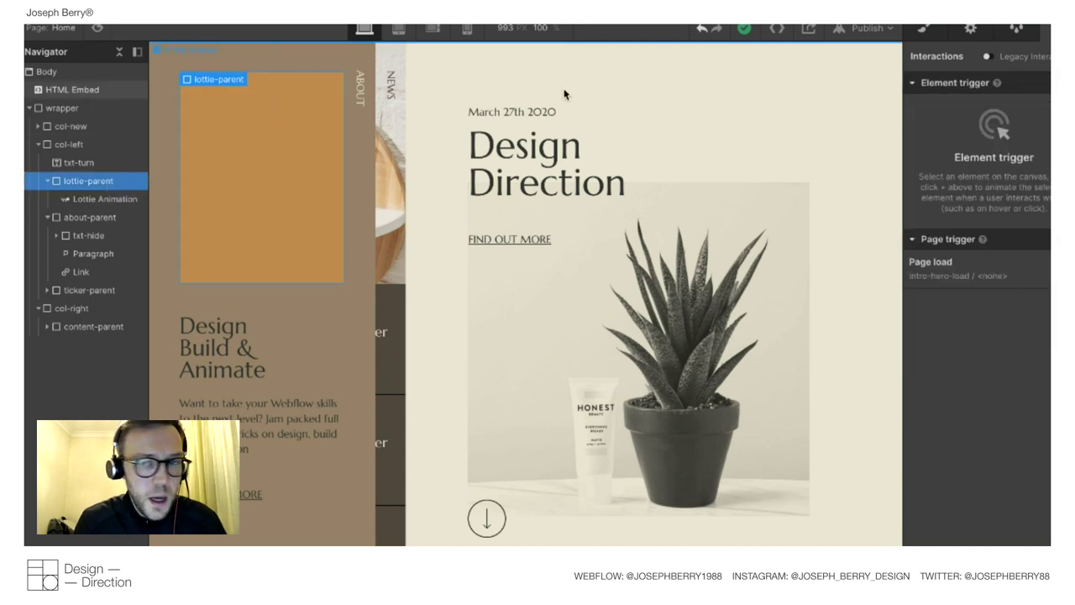
pyautogui.click(960, 275)
pyautogui.click(945, 211)
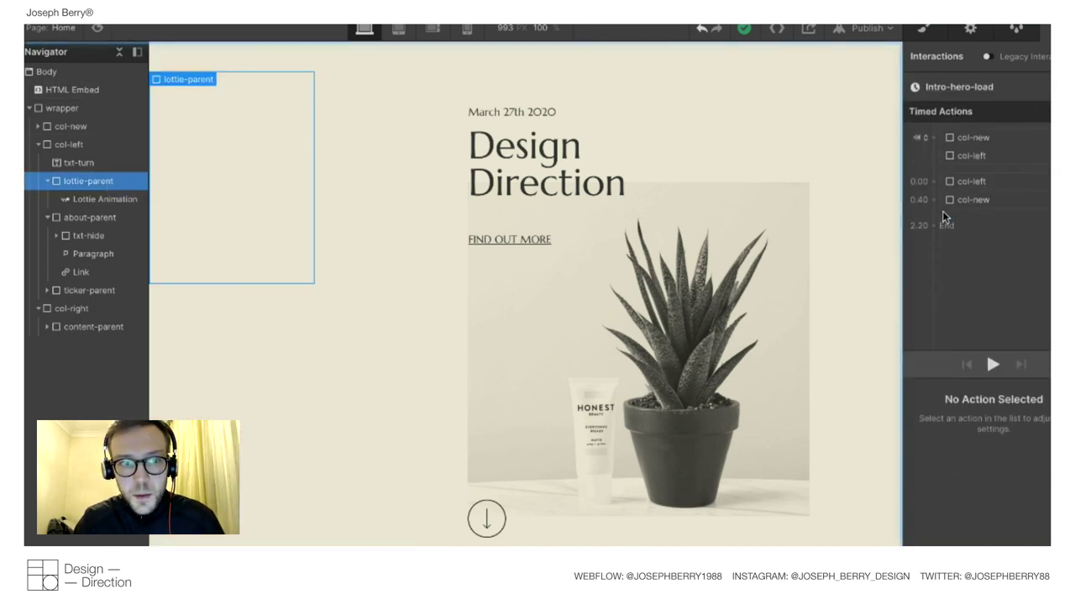
pyautogui.click(933, 136)
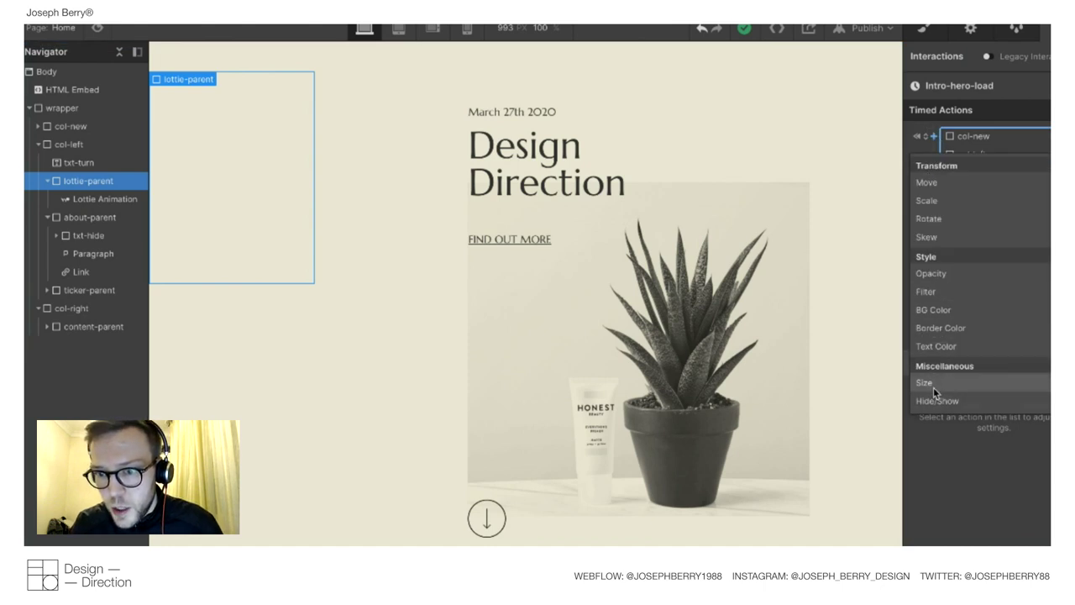
pyautogui.click(928, 384)
pyautogui.click(1030, 518)
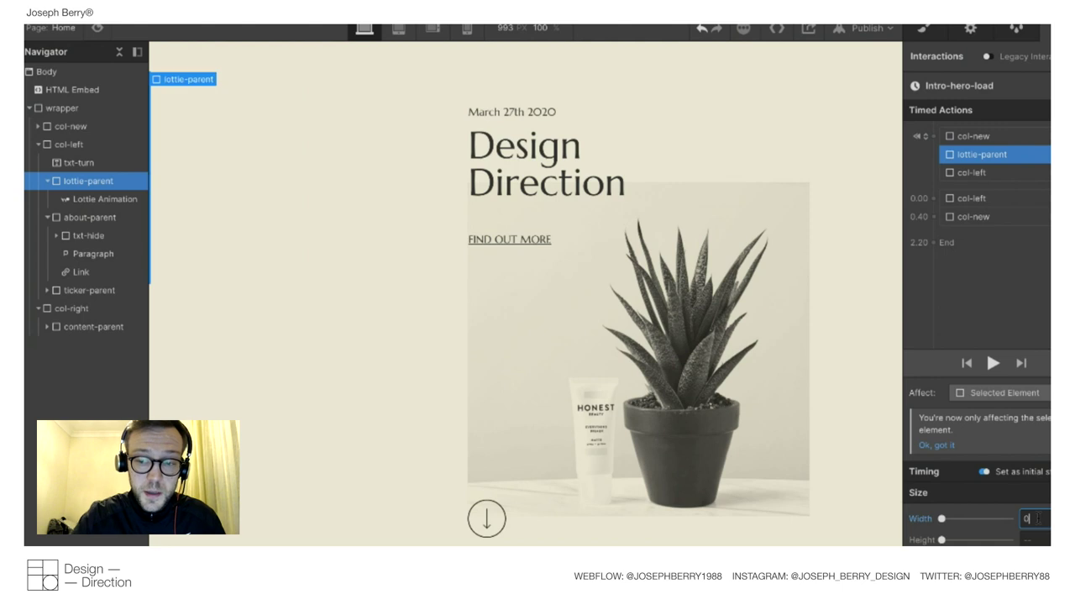
# Add a timed Size action for lottie-parent alongside col-new, with Out Quart easing, a 0.6-second delay and a 1.2-second duration.
pyautogui.click(933, 216)
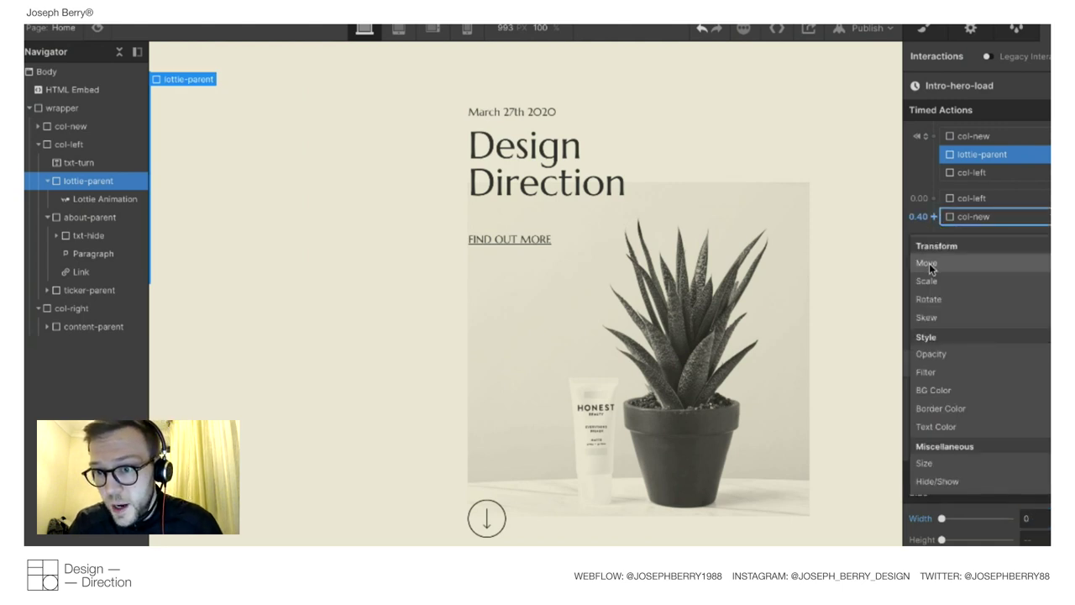
pyautogui.click(927, 464)
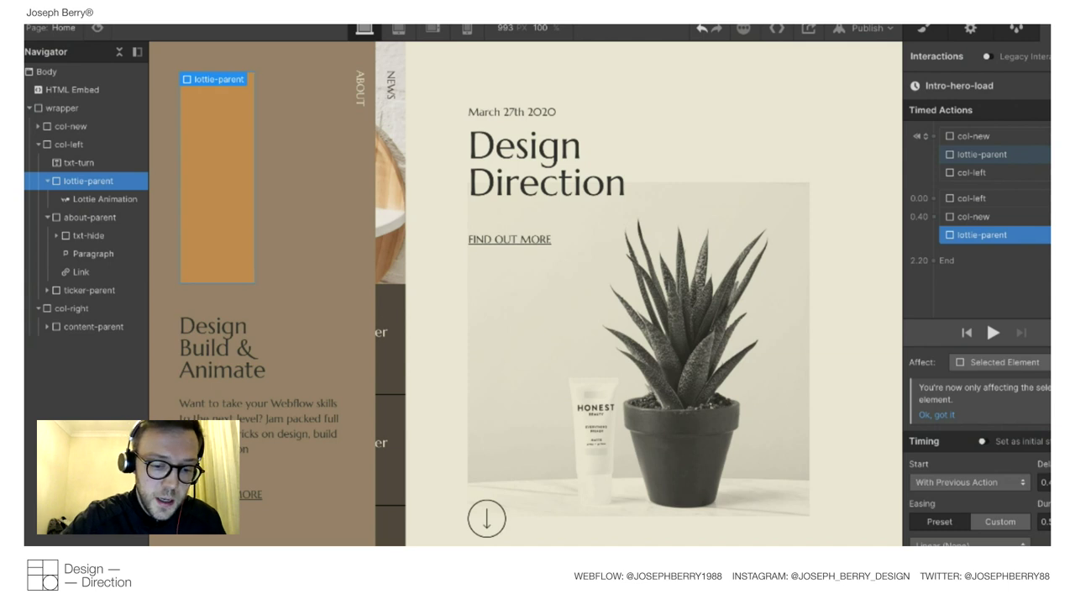
pyautogui.click(966, 542)
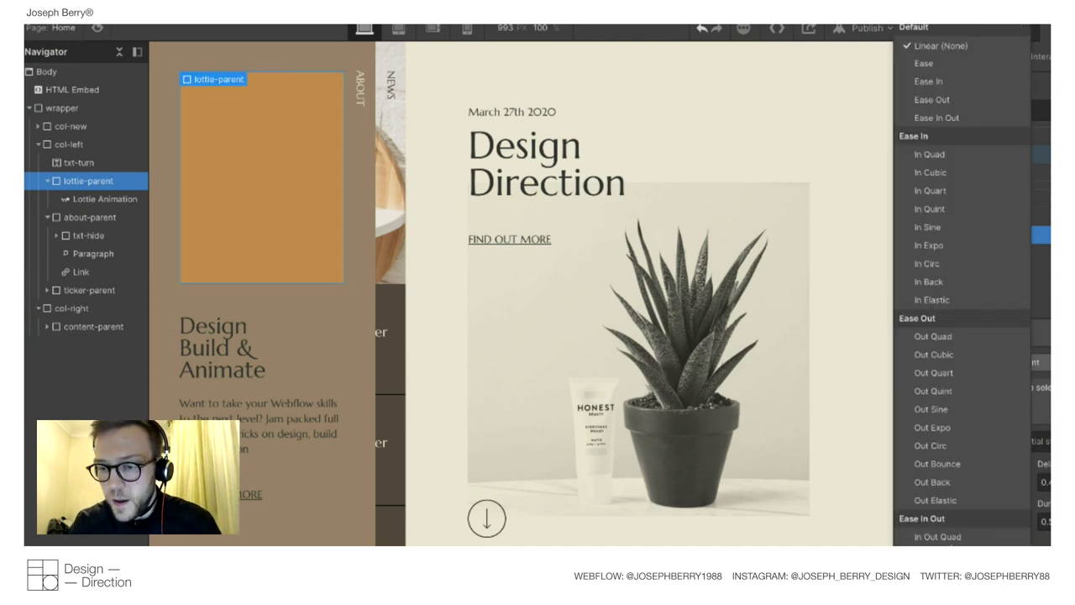
pyautogui.click(938, 373)
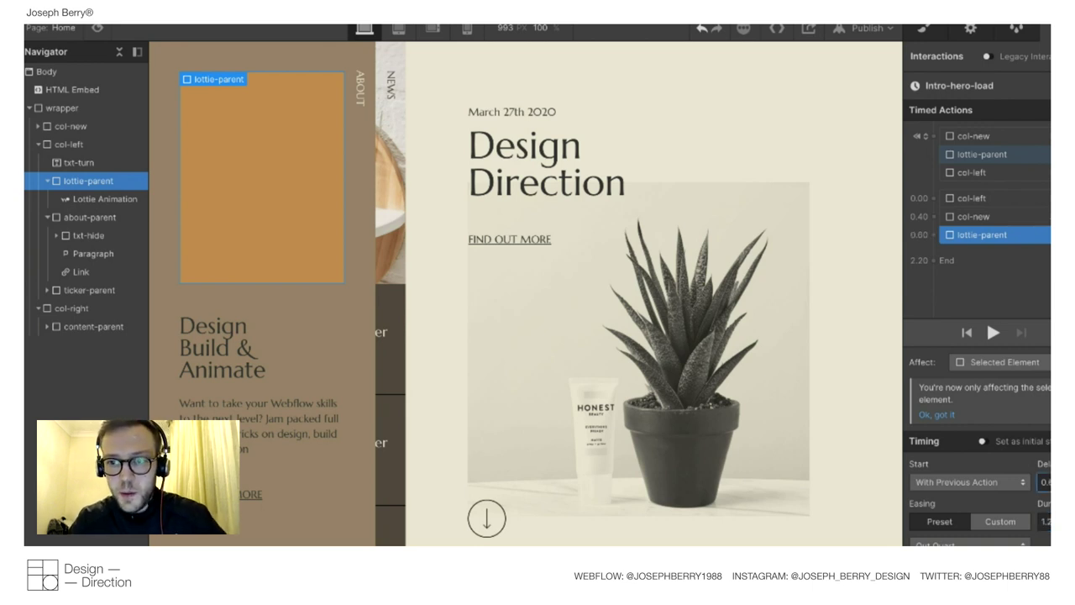
# Test the lottie-parent reveal, setting its timed Size action to a 0.8-second delay and a 1.8-second duration.
pyautogui.click(993, 333)
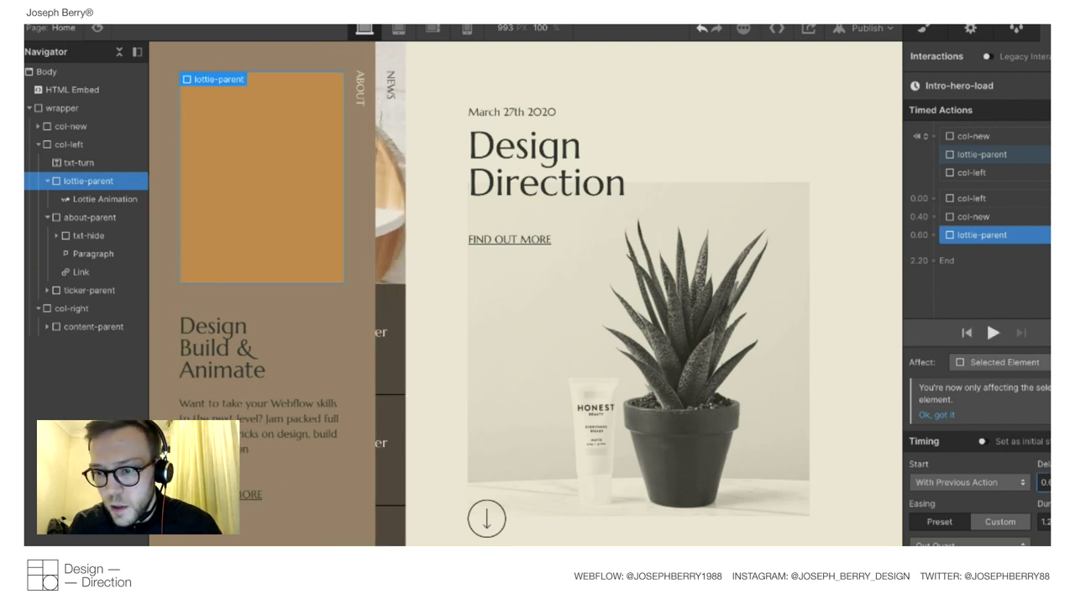
pyautogui.click(993, 333)
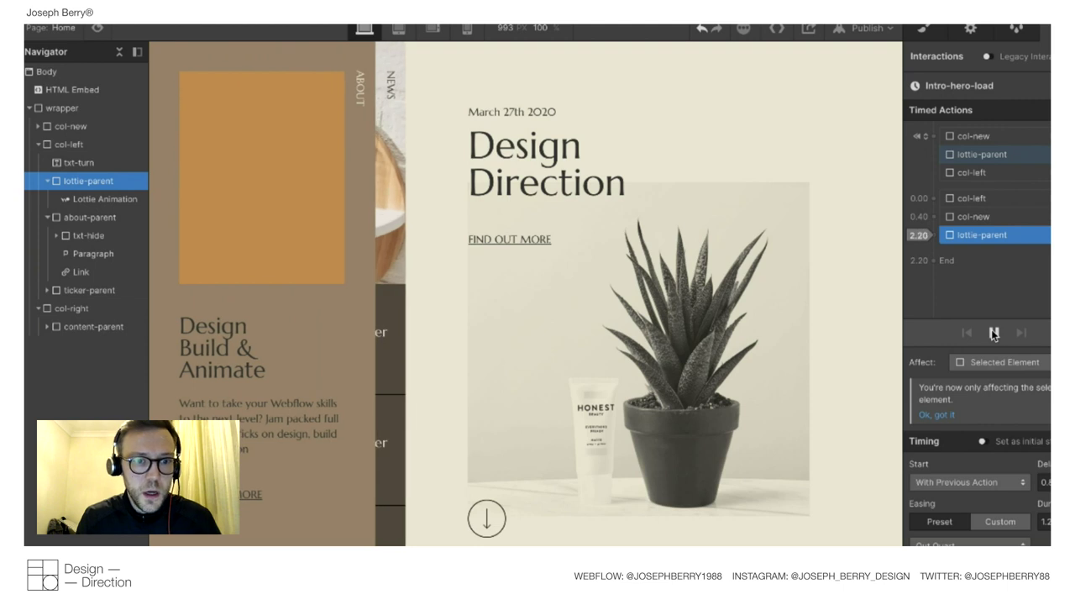
pyautogui.click(992, 334)
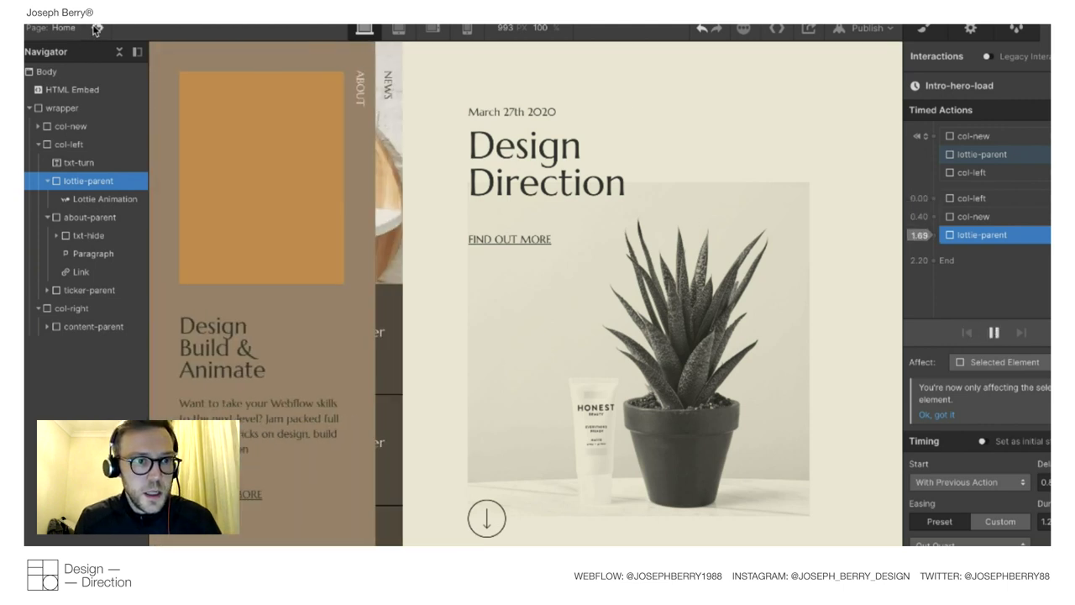
pyautogui.click(94, 28)
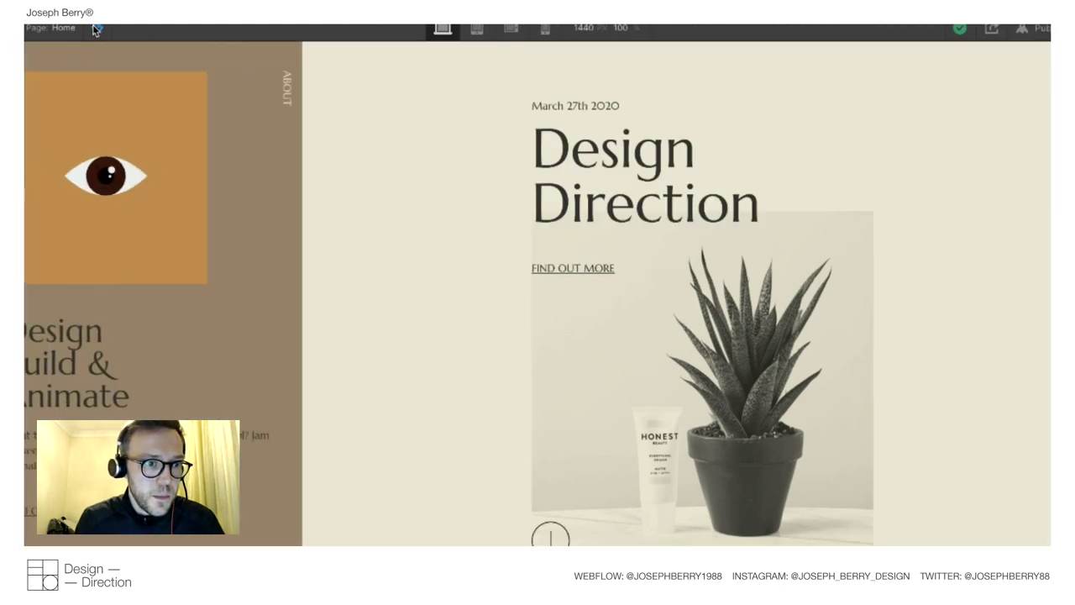
pyautogui.click(94, 28)
pyautogui.click(1045, 521)
pyautogui.write('1.8')
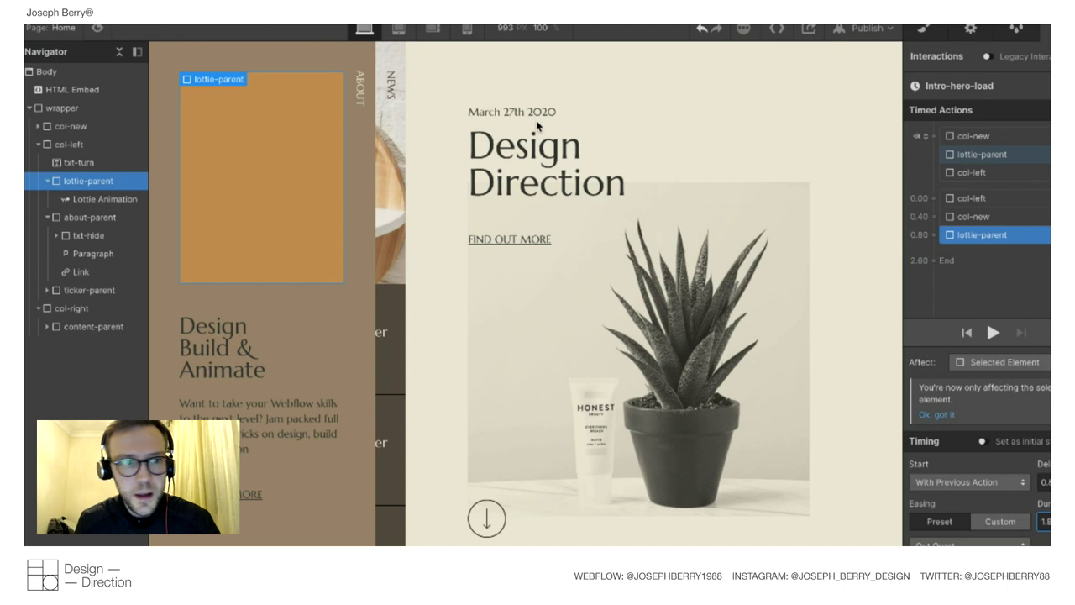
# Preview the page load animation twice to check the retimed lottie-parent reveal.
pyautogui.click(94, 29)
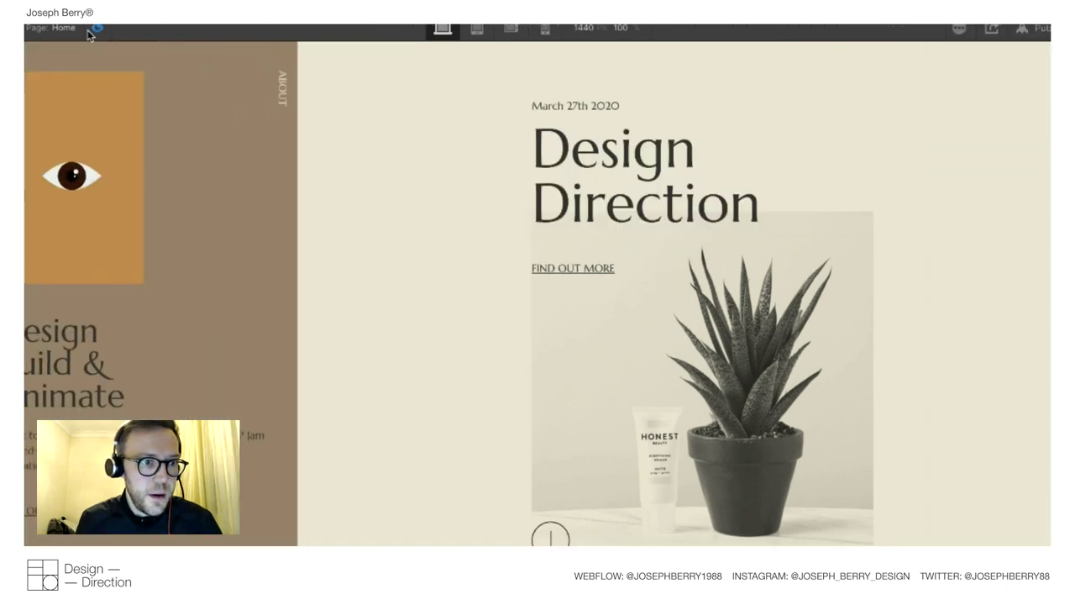
pyautogui.click(91, 32)
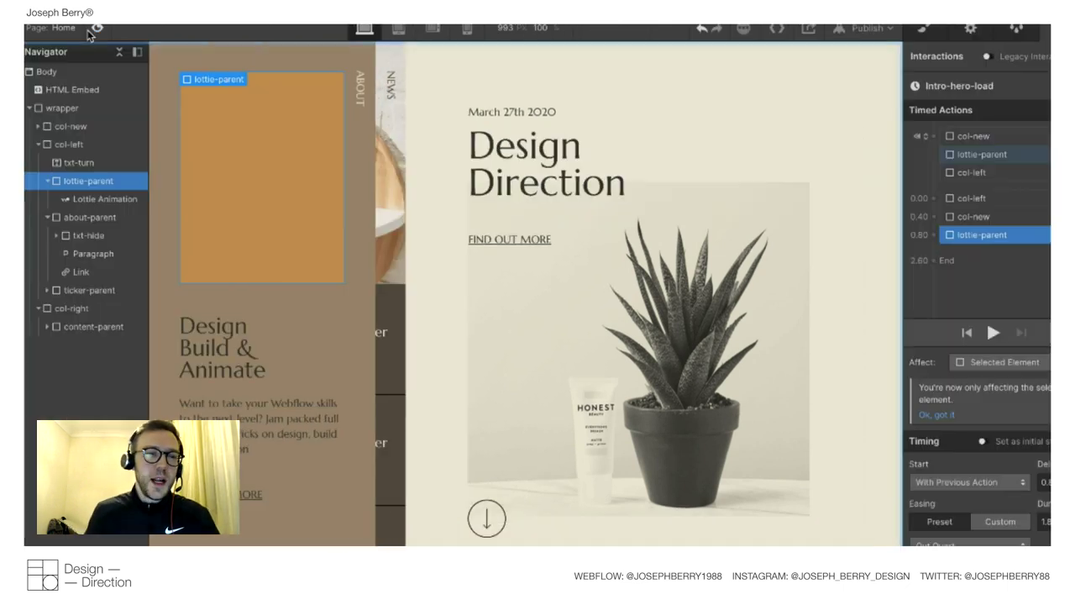
pyautogui.click(94, 31)
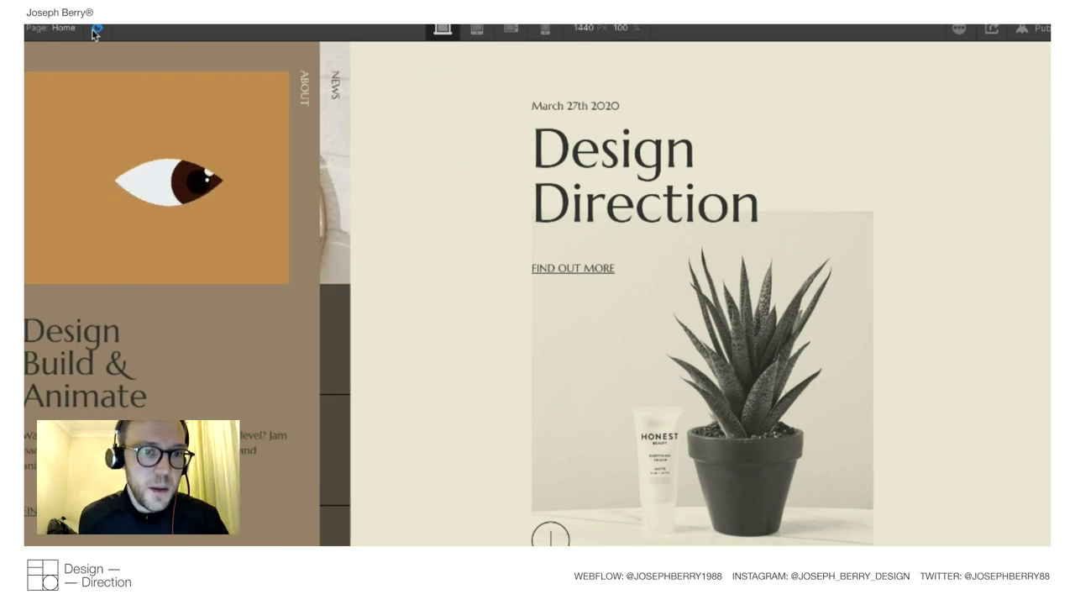
pyautogui.click(94, 31)
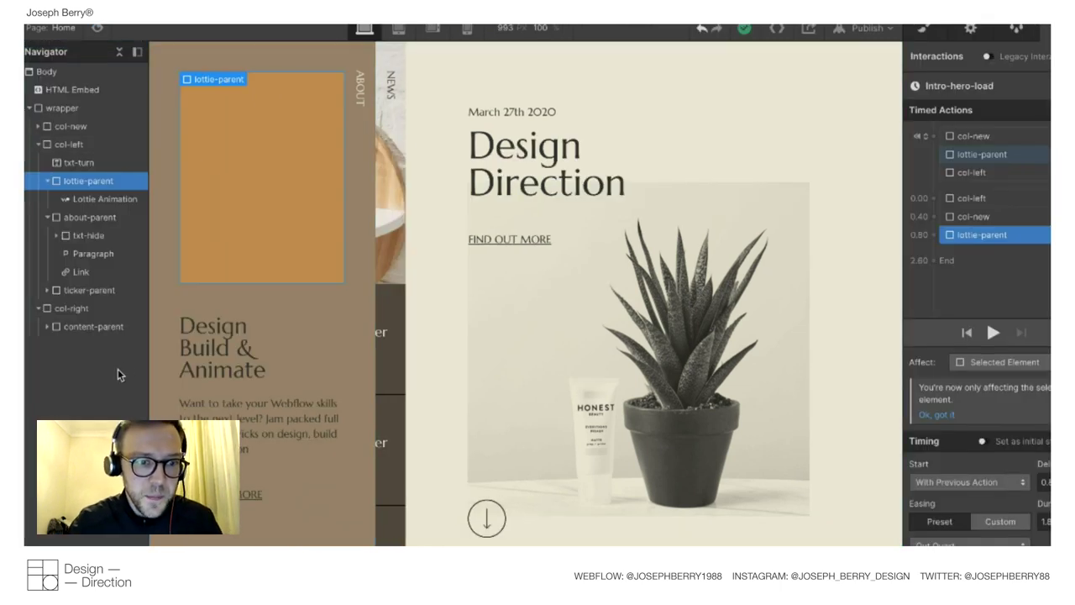
# Add a Move action for the Design Build & Animate heading as an initial state, with a horizontal offset.
pyautogui.click(227, 332)
pyautogui.click(933, 135)
pyautogui.click(934, 182)
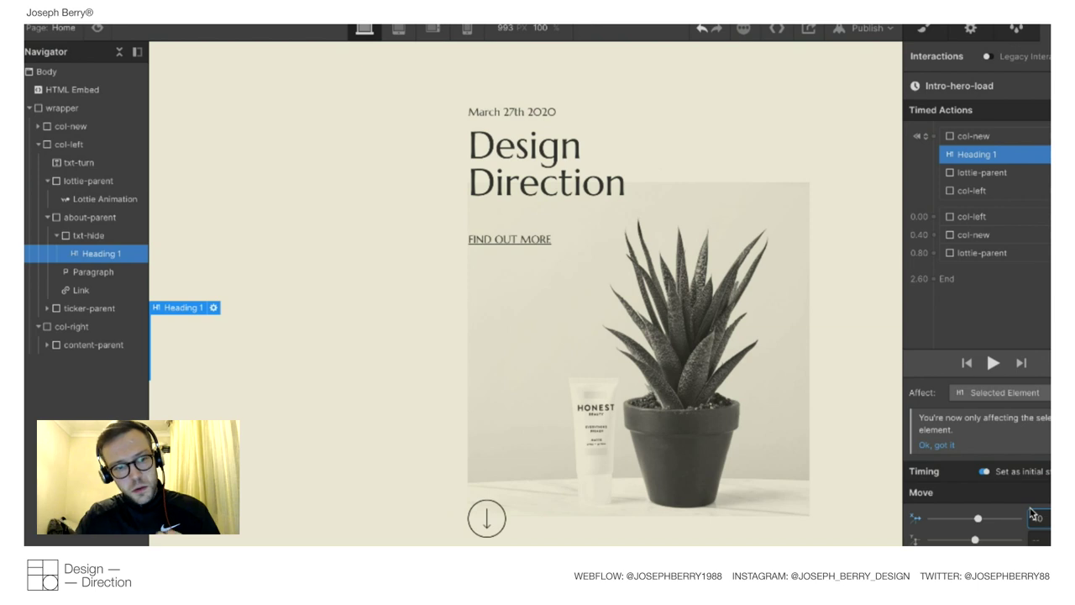
# Add a timed Move action returning Heading 1 to its original position, with a 1-second delay, 1.8-second duration and Out Quart easing.
pyautogui.click(942, 278)
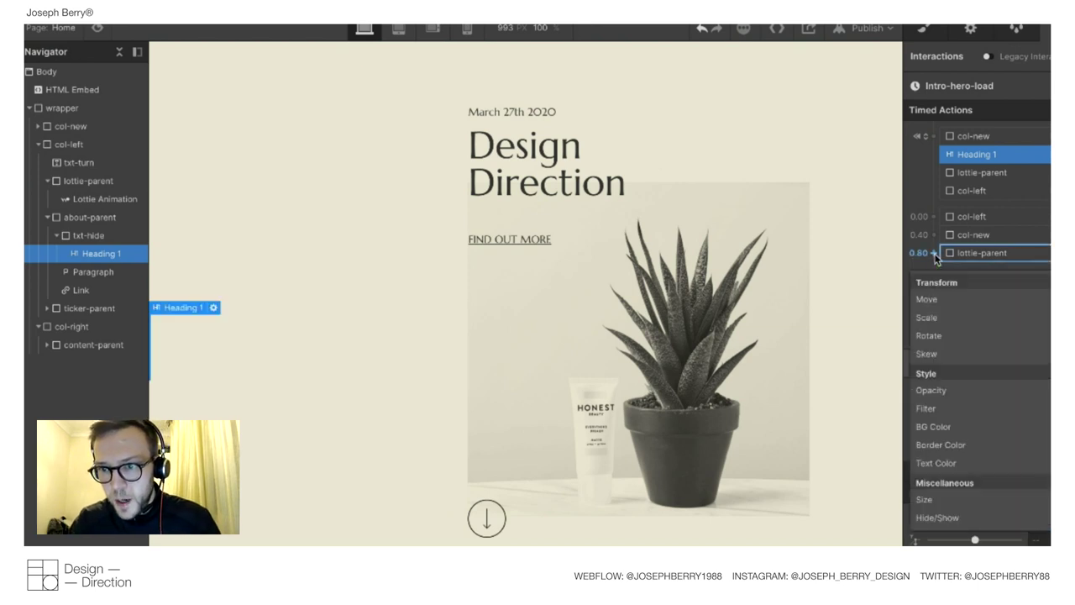
pyautogui.click(939, 295)
pyautogui.click(1044, 482)
pyautogui.write('1')
pyautogui.write('1')
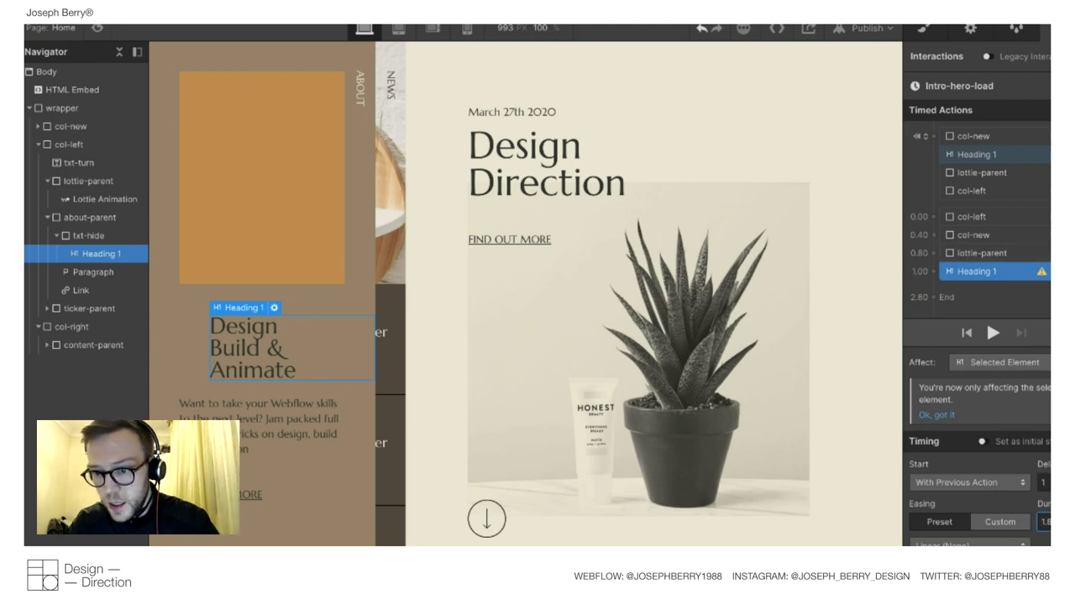
pyautogui.click(970, 543)
pyautogui.click(927, 373)
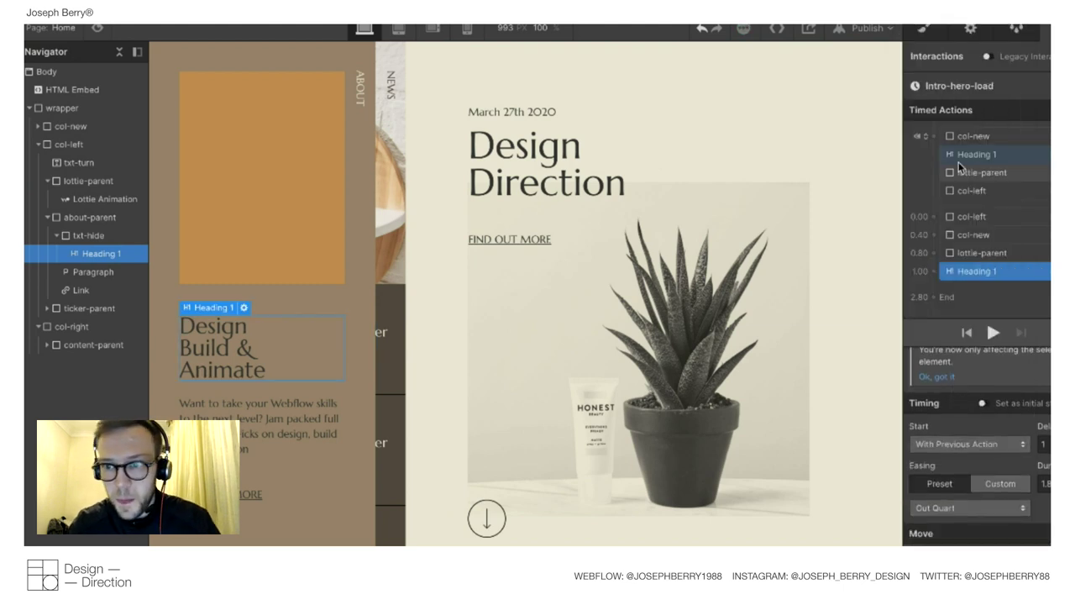
# Add an Opacity action for Heading 1 as an initial state, set to 0.
pyautogui.click(933, 136)
pyautogui.click(934, 274)
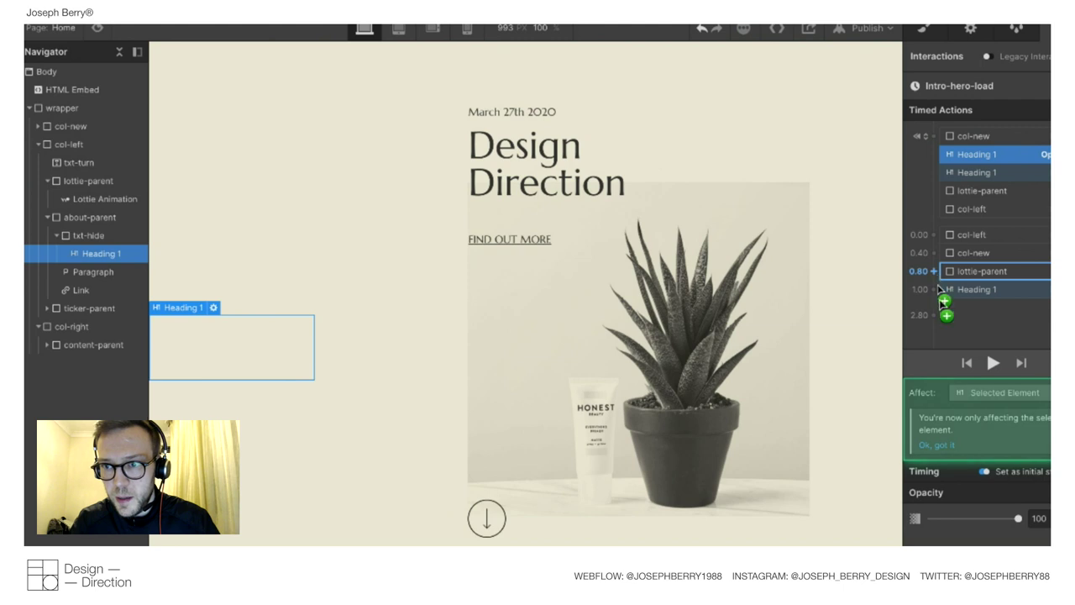
pyautogui.moveTo(931, 519); pyautogui.dragTo(942, 518)
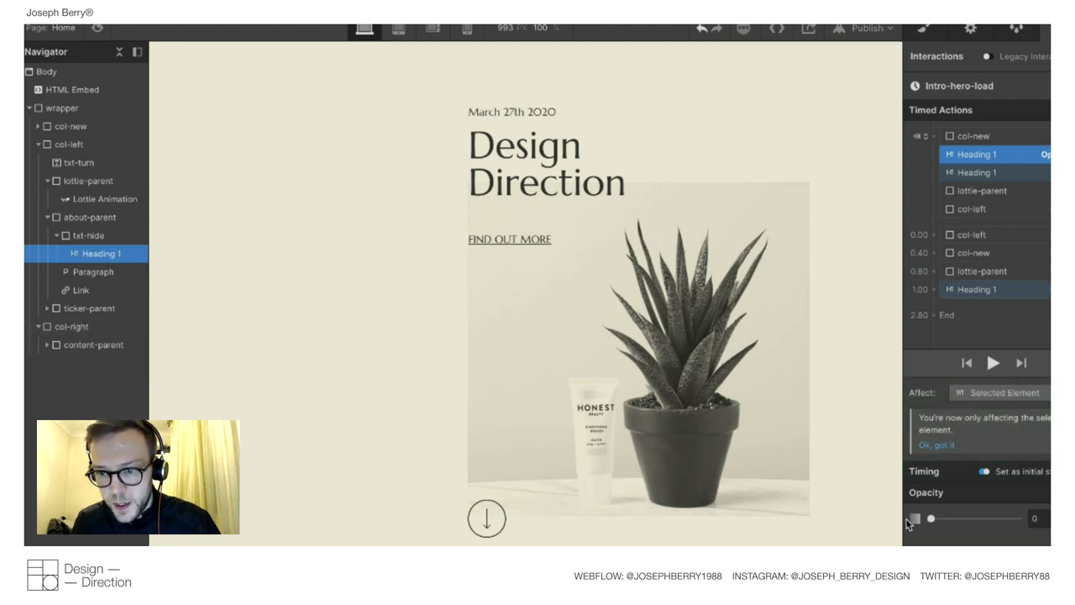
# Add a timed Opacity action for Heading 1 with Ease easing, a 1.2-second delay and a 1-second duration, and play the timeline.
pyautogui.click(933, 289)
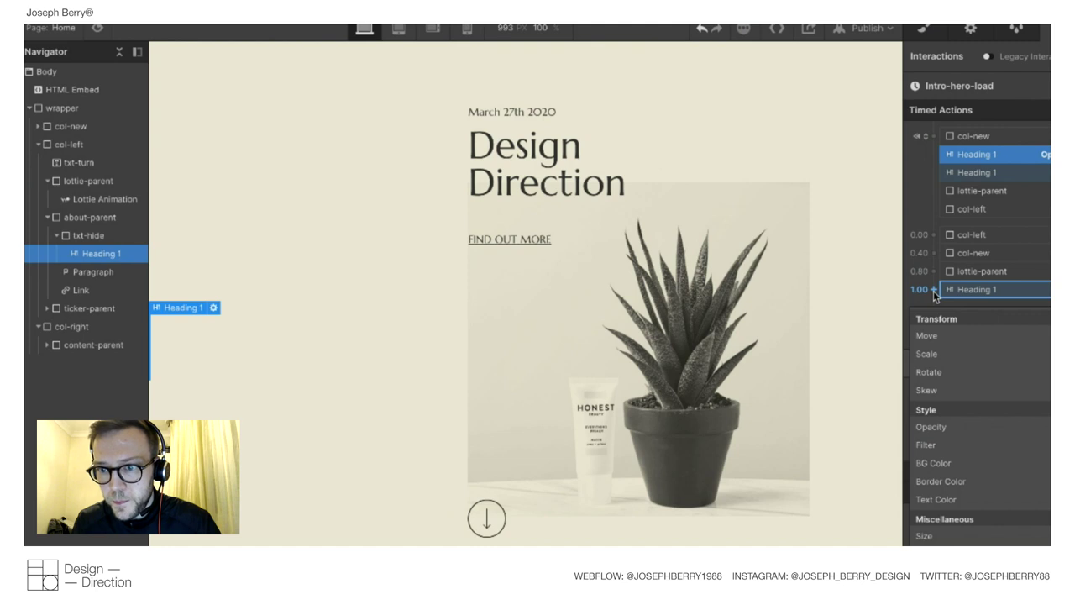
pyautogui.click(931, 427)
pyautogui.click(966, 544)
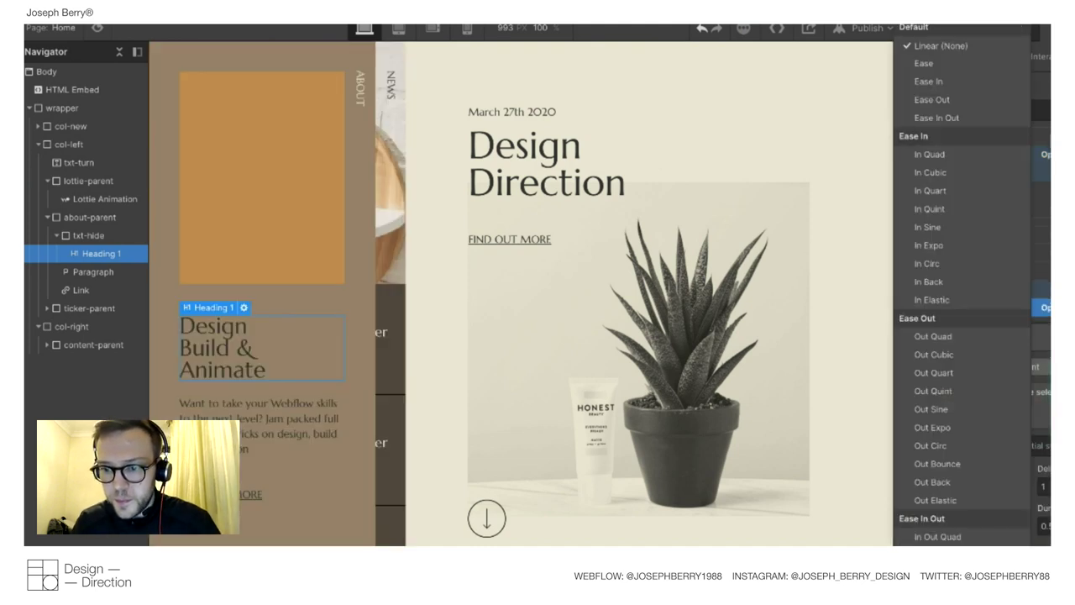
pyautogui.click(930, 63)
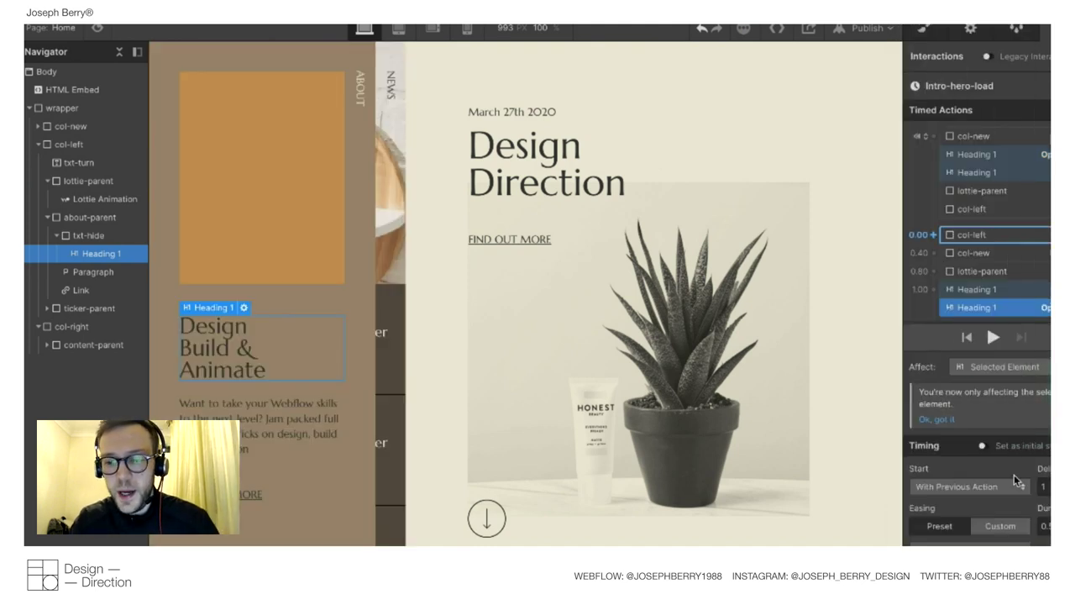
pyautogui.click(993, 336)
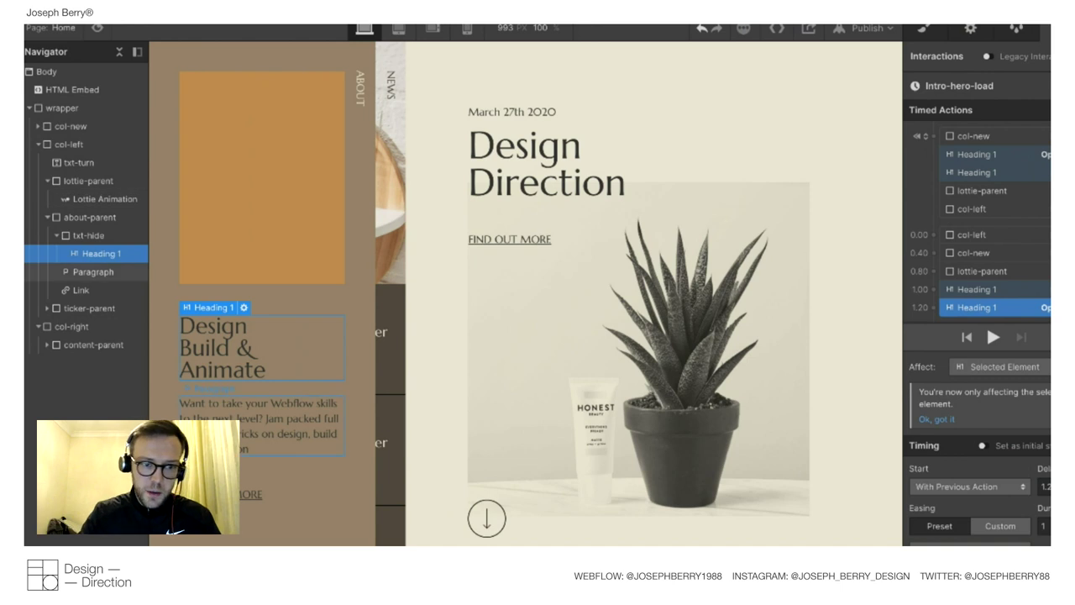
# Add a Move action for the Paragraph as an initial state, with a horizontal offset of 20.
pyautogui.click(286, 416)
pyautogui.click(933, 136)
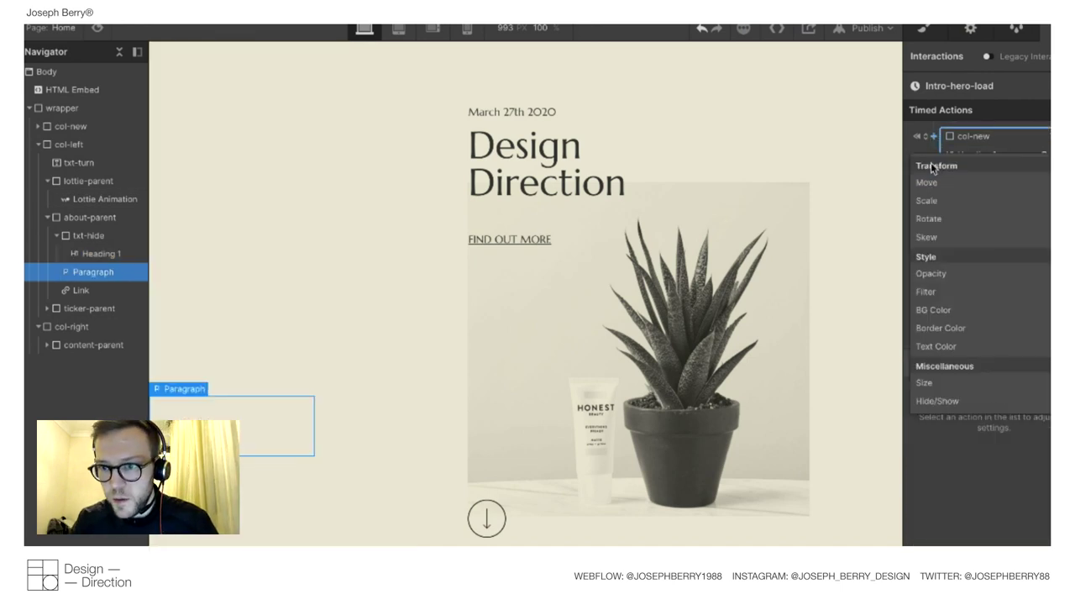
pyautogui.click(927, 182)
pyautogui.click(1039, 517)
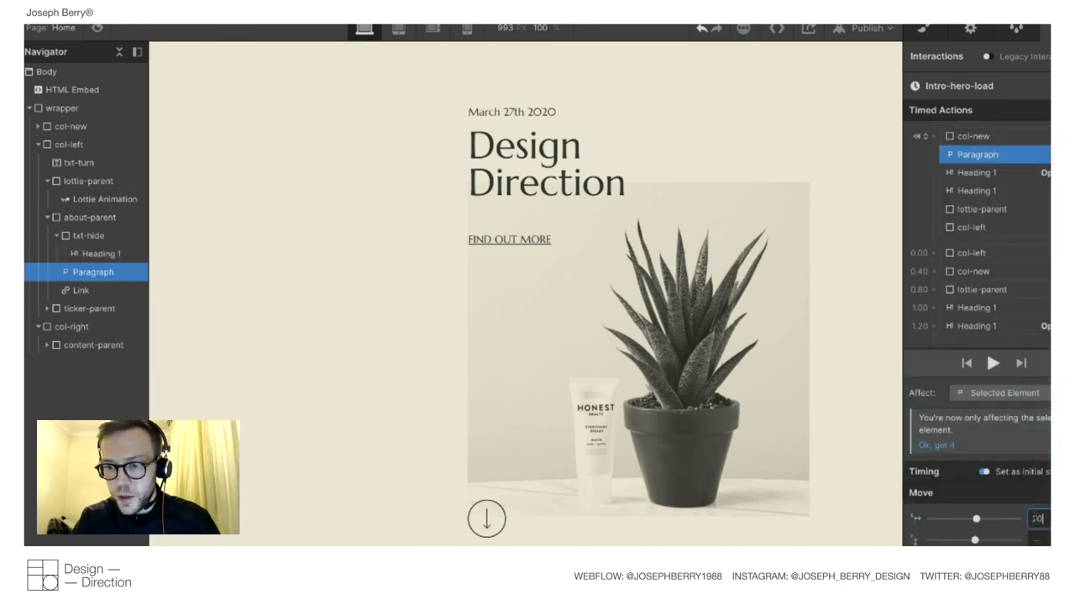
# Add a timed Move action returning the Paragraph to its position, with a 1.4-second delay, 1.8-second duration and Out Quart easing.
pyautogui.click(933, 326)
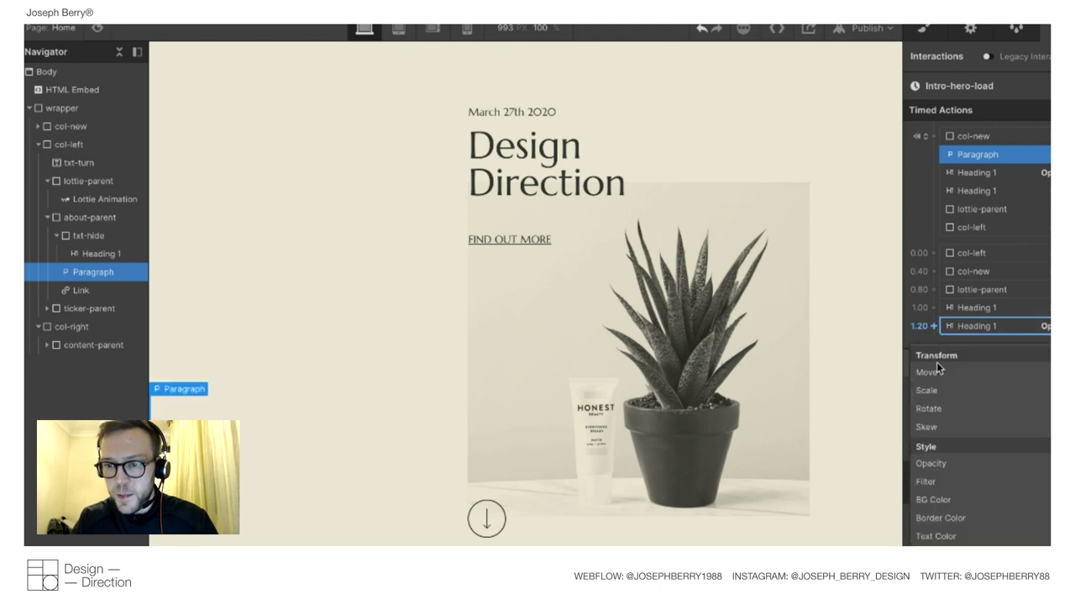
pyautogui.click(939, 370)
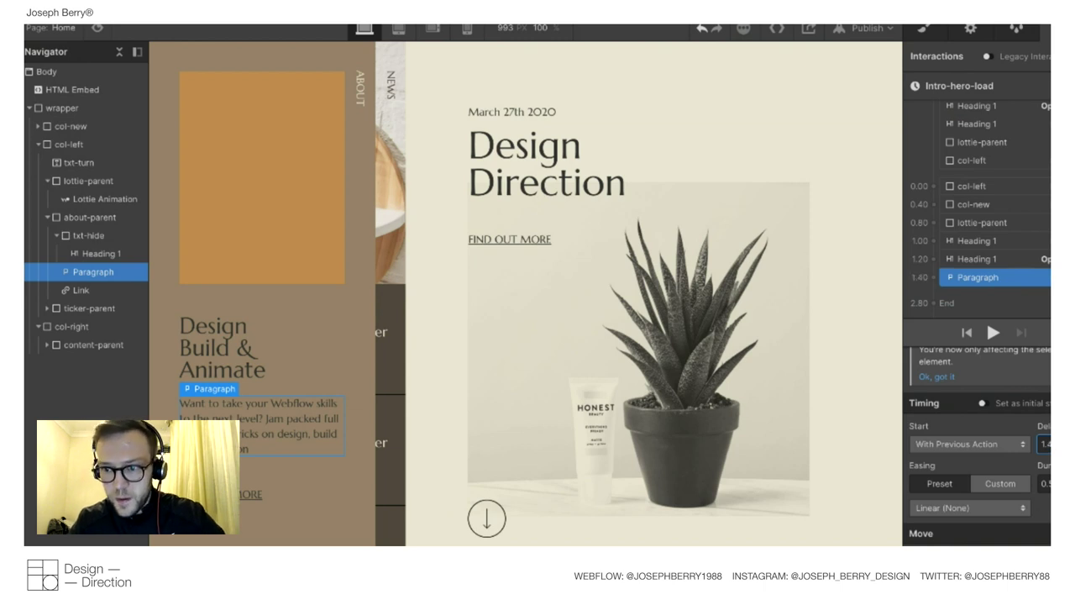
pyautogui.click(949, 508)
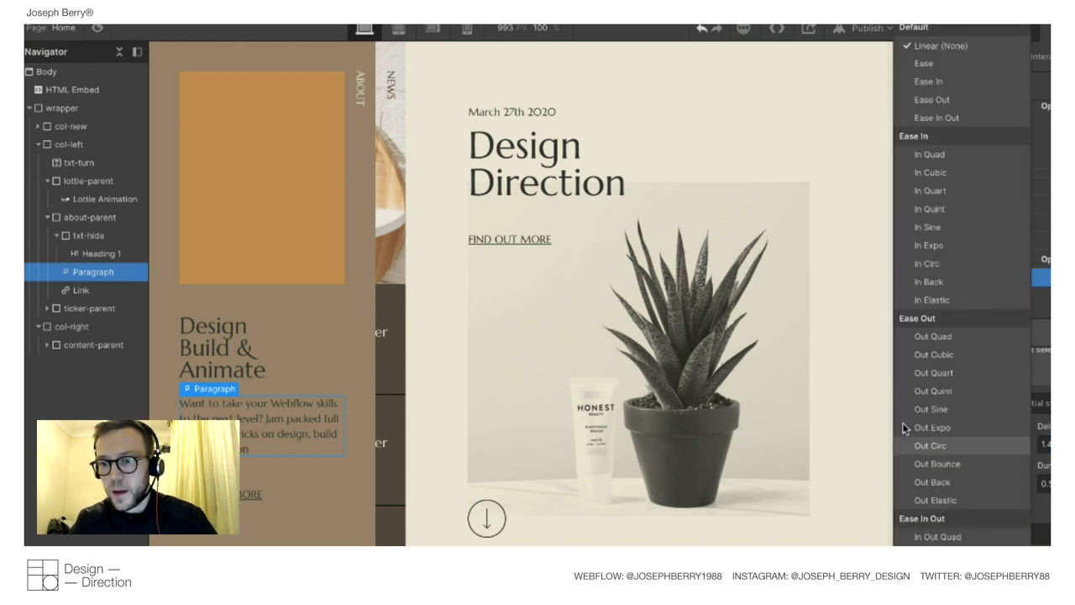
pyautogui.click(924, 373)
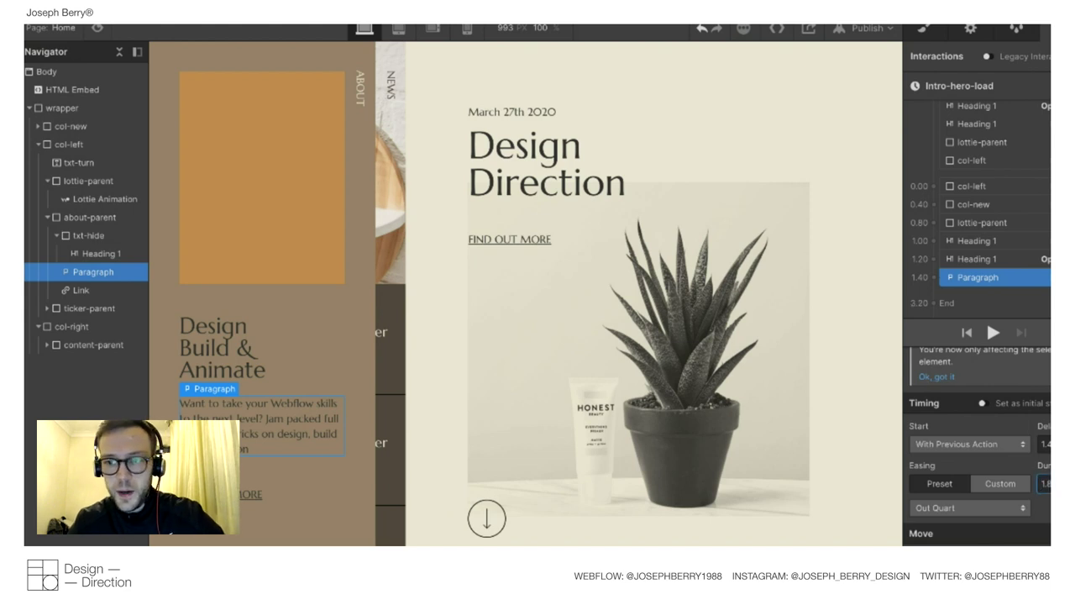
# Start the Heading 1 Opacity action together with its Move action at 1 second and set the Paragraph's delay to 1.2 seconds.
pyautogui.click(976, 241)
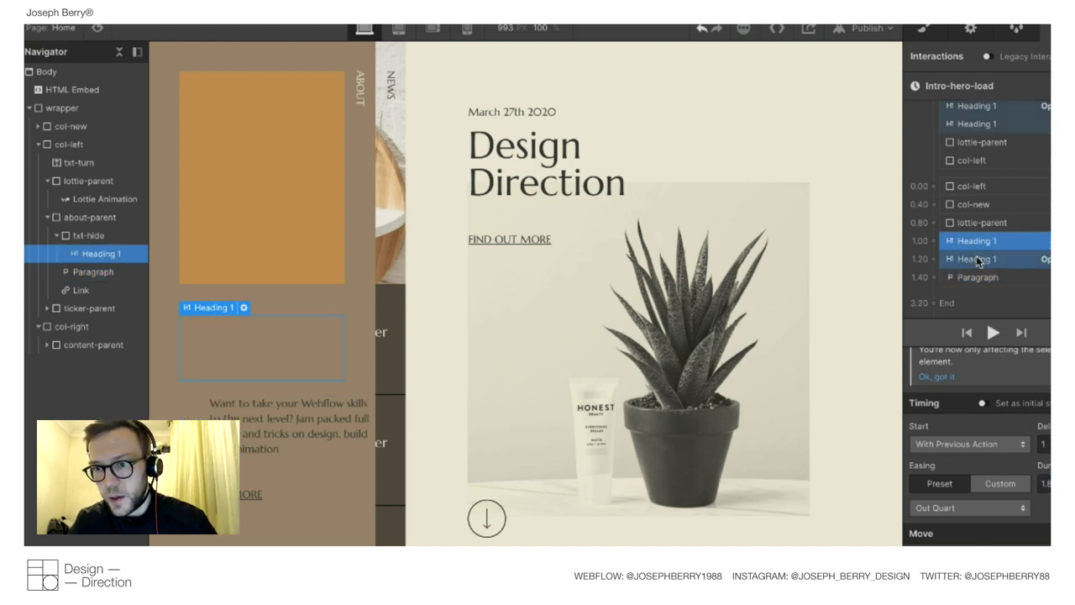
pyautogui.moveTo(976, 255); pyautogui.dragTo(976, 243)
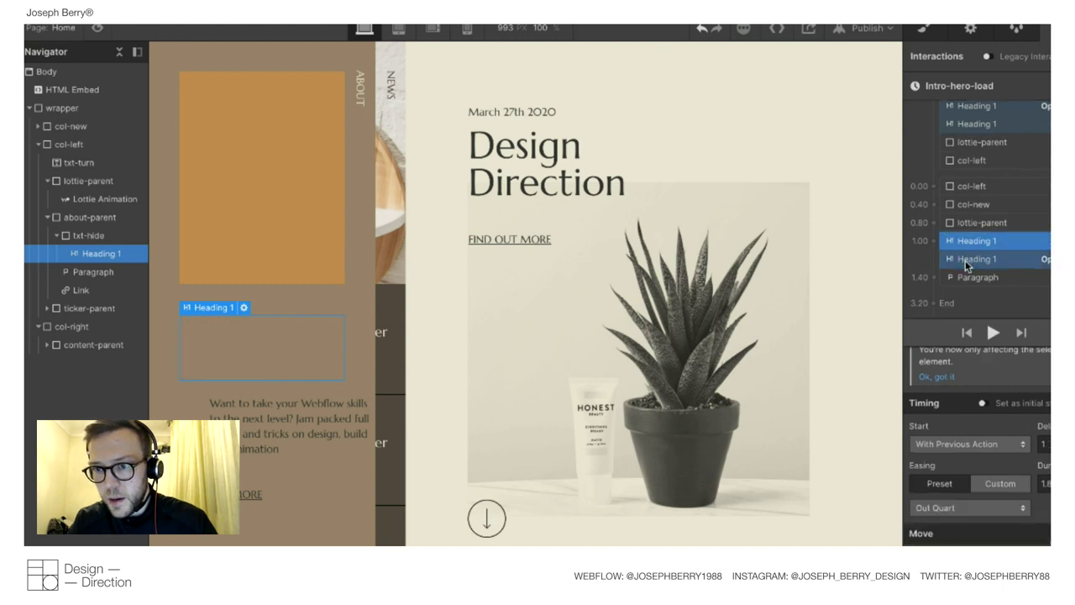
pyautogui.click(977, 277)
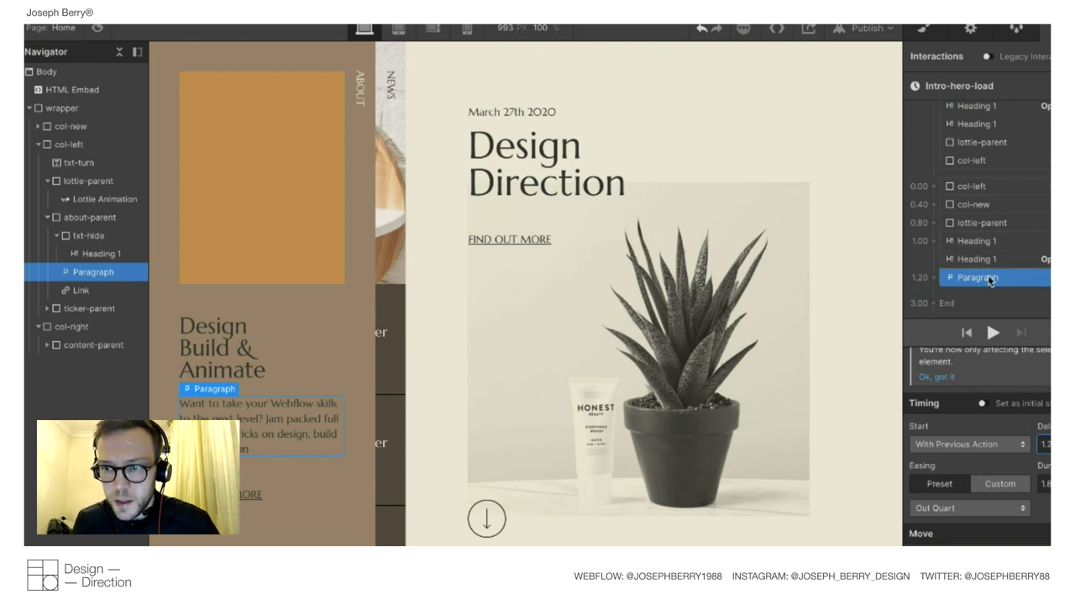
pyautogui.click(984, 244)
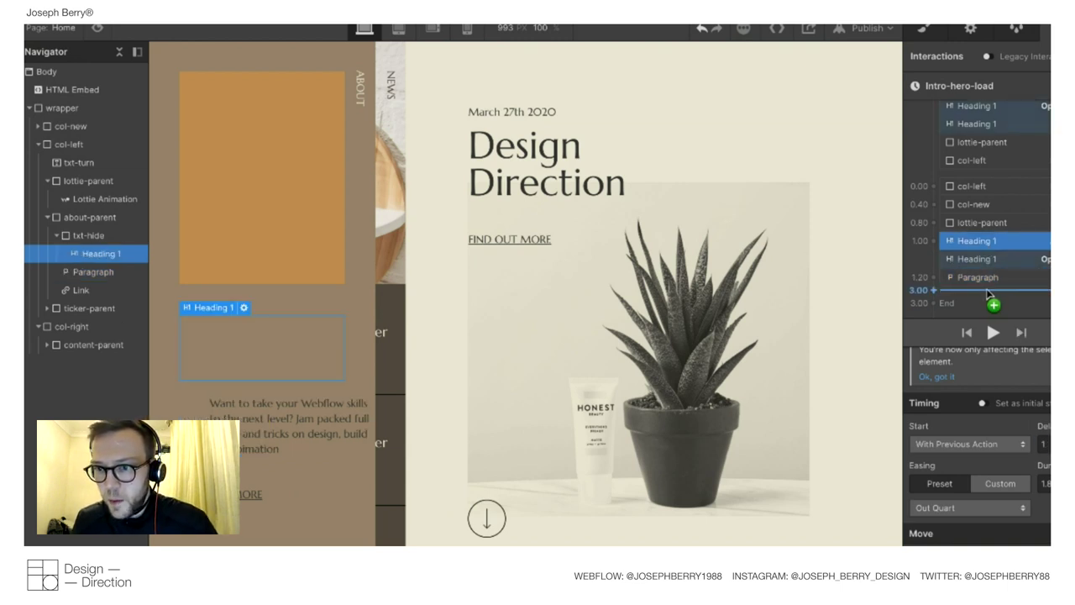
pyautogui.click(985, 282)
# Add a timed Opacity action for the Paragraph alongside its Move action, with a 1-second duration and Ease easing.
pyautogui.click(933, 277)
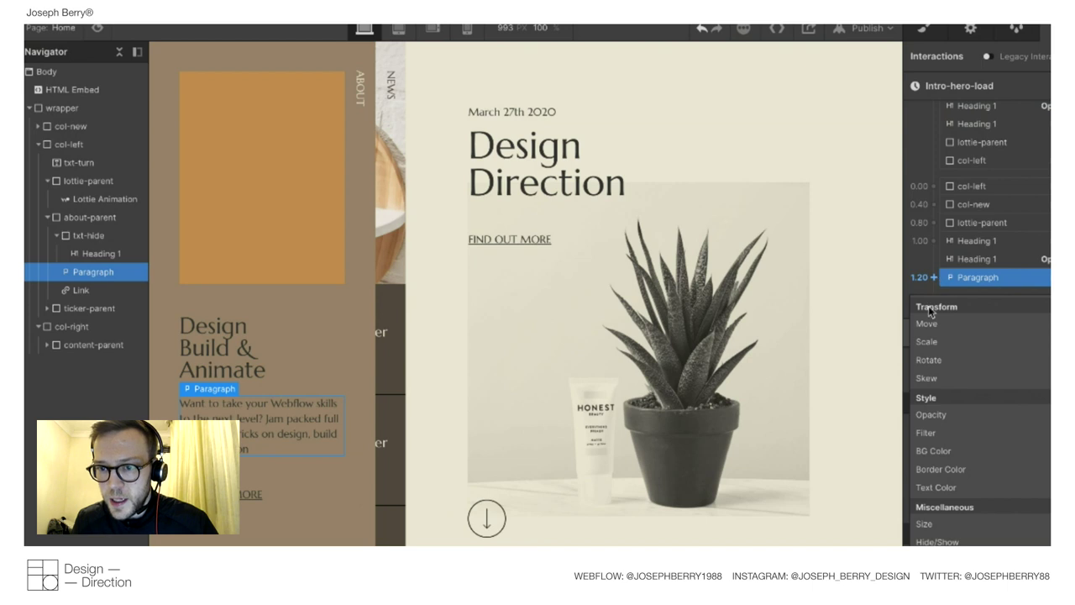
pyautogui.click(931, 412)
pyautogui.click(1044, 526)
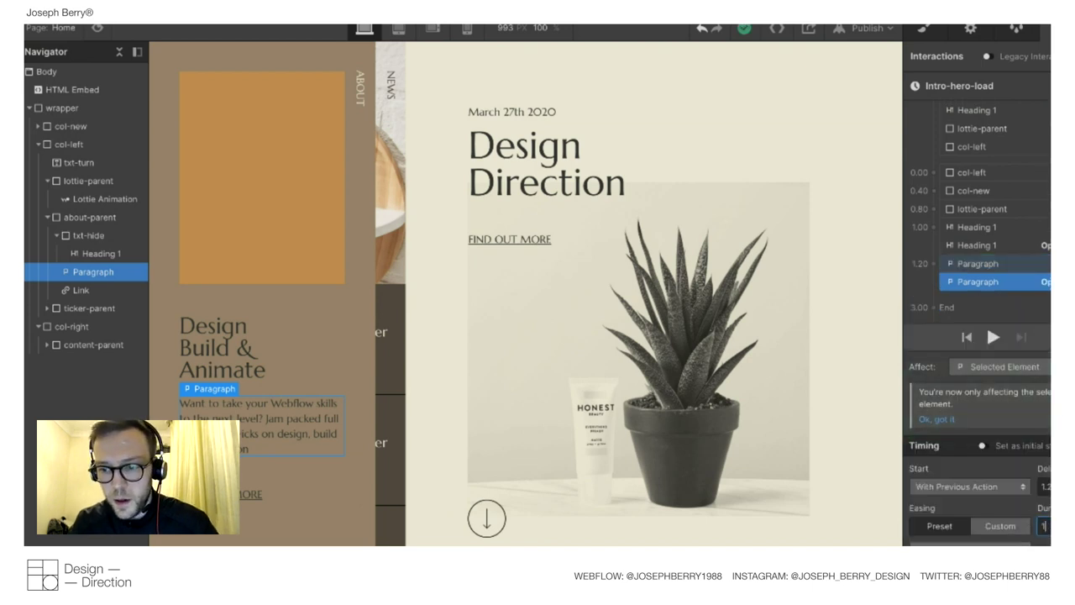
pyautogui.click(982, 63)
# Add a Paragraph Opacity action of 0 as an initial state and preview the page load animation.
pyautogui.scroll(2, 953, 263)
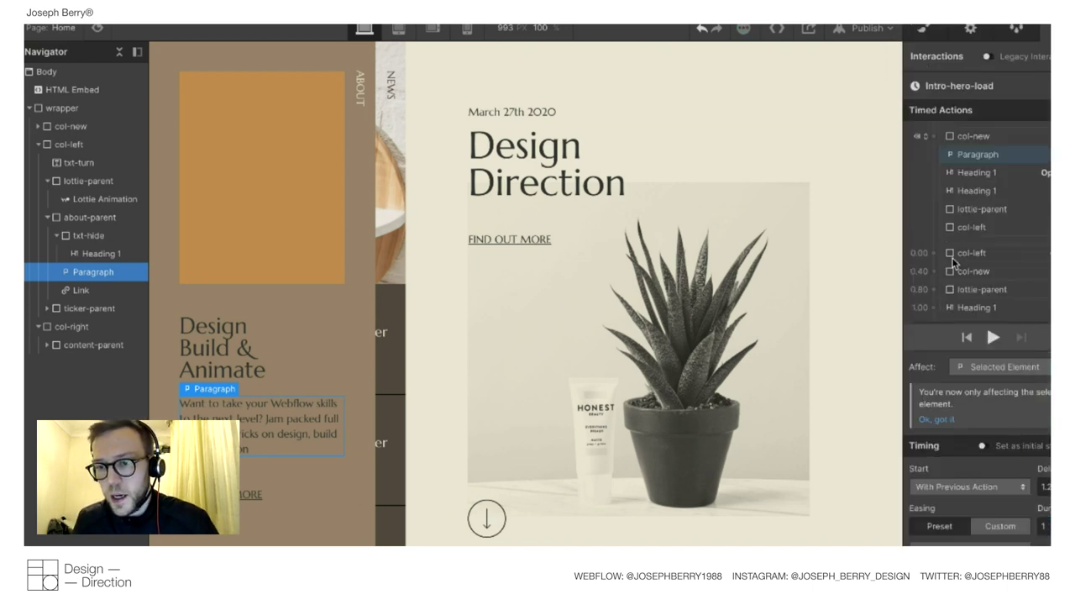
pyautogui.click(933, 136)
pyautogui.click(943, 277)
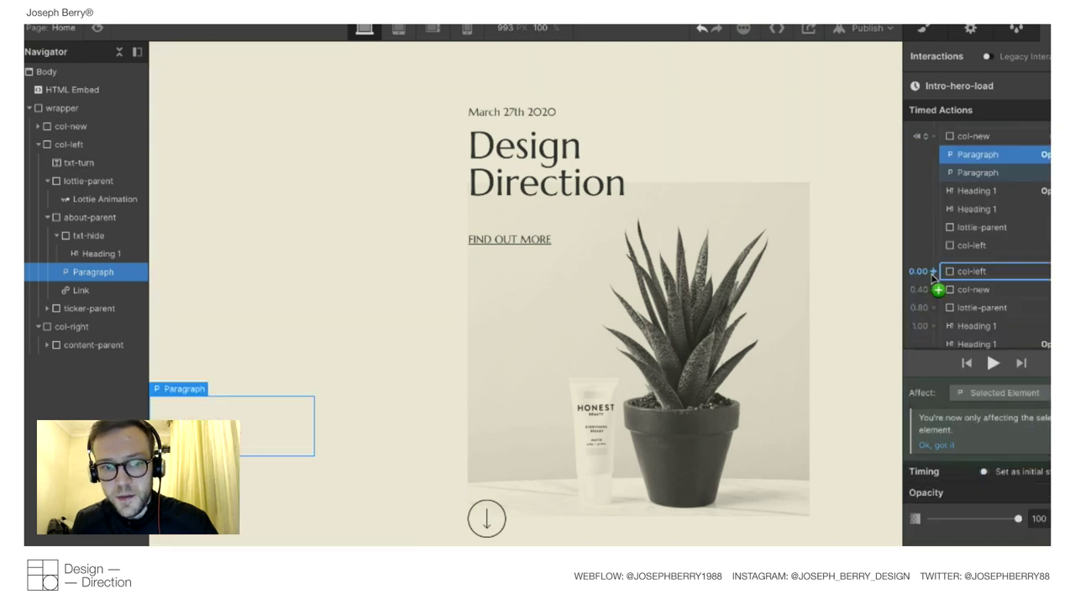
pyautogui.moveTo(1022, 519); pyautogui.dragTo(900, 528)
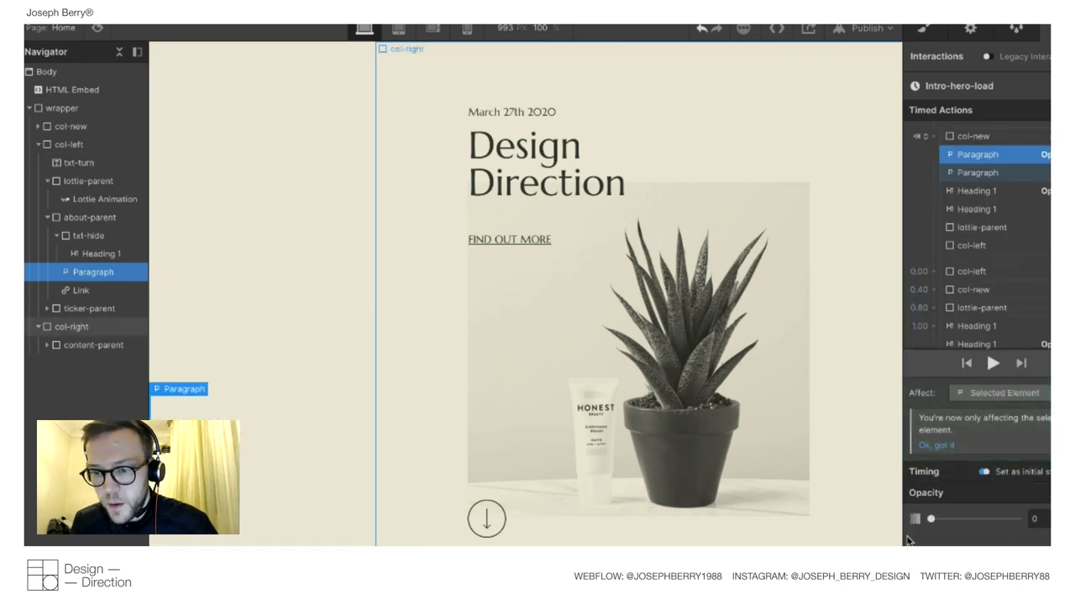
pyautogui.click(97, 28)
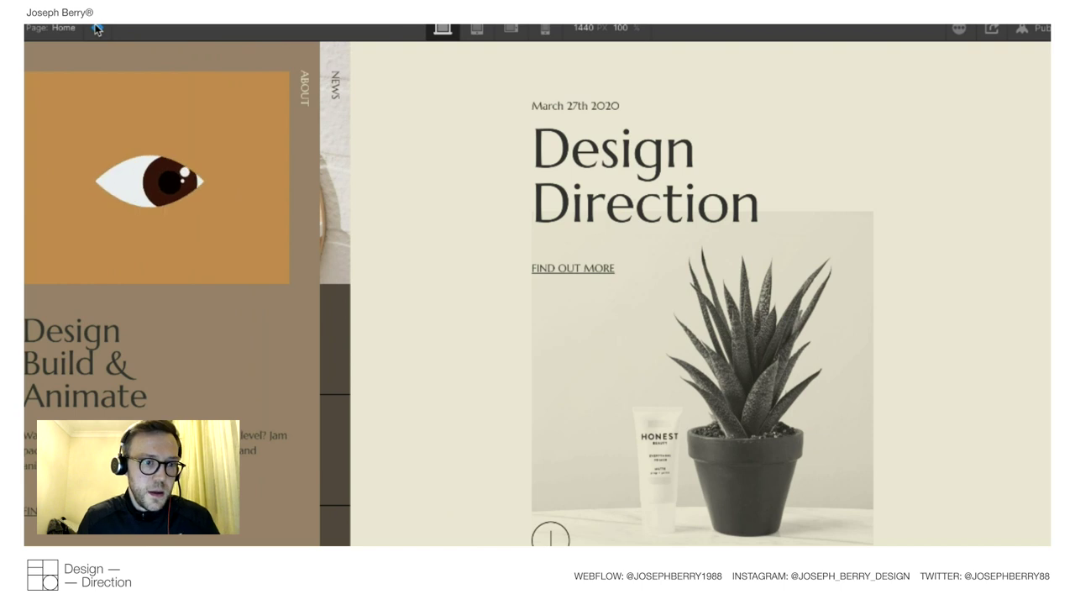
pyautogui.click(97, 29)
# Set the delay of both timed Paragraph actions to 1.4 seconds.
pyautogui.scroll(-2, 972, 292)
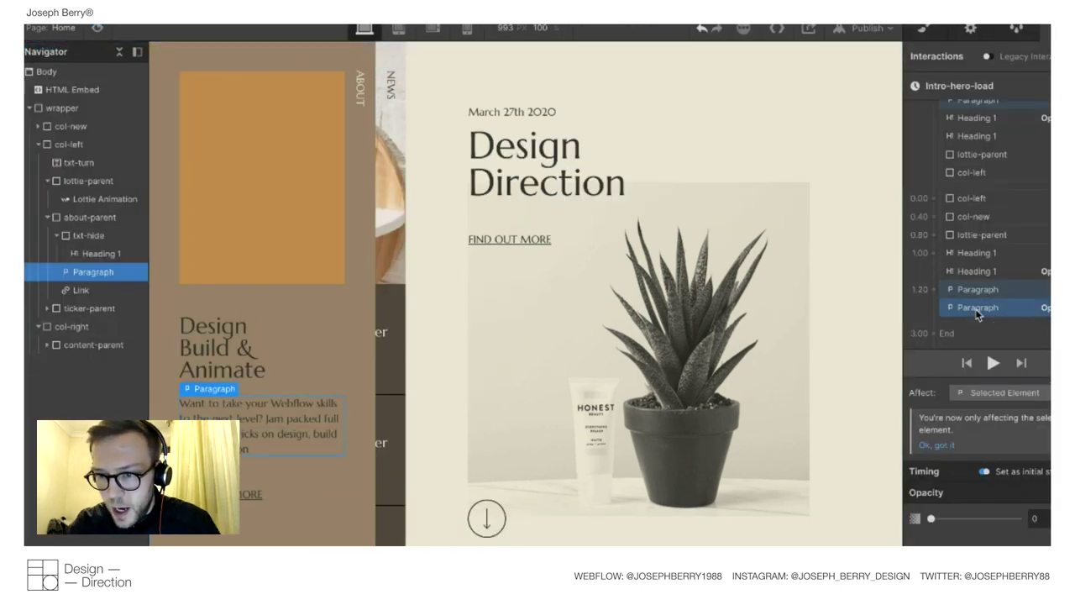
pyautogui.click(977, 309)
pyautogui.keyDown('shift'); pyautogui.click(963, 290); pyautogui.keyUp('shift')
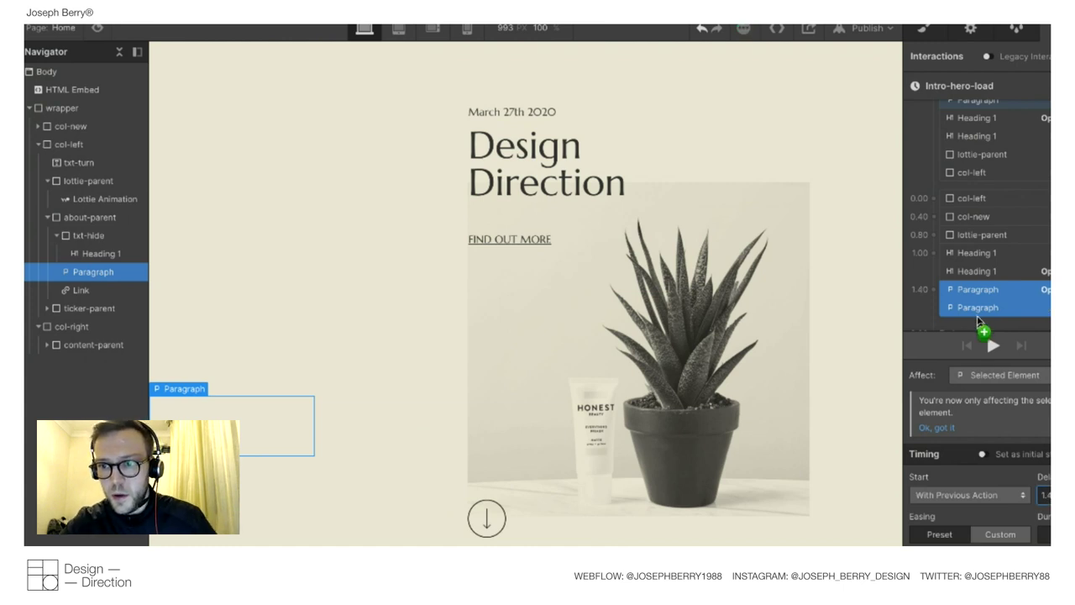
# Set the delay of both timed Heading 1 actions to 1.2 seconds and preview the page load animation.
pyautogui.click(974, 270)
pyautogui.keyDown('shift'); pyautogui.click(966, 255); pyautogui.keyUp('shift')
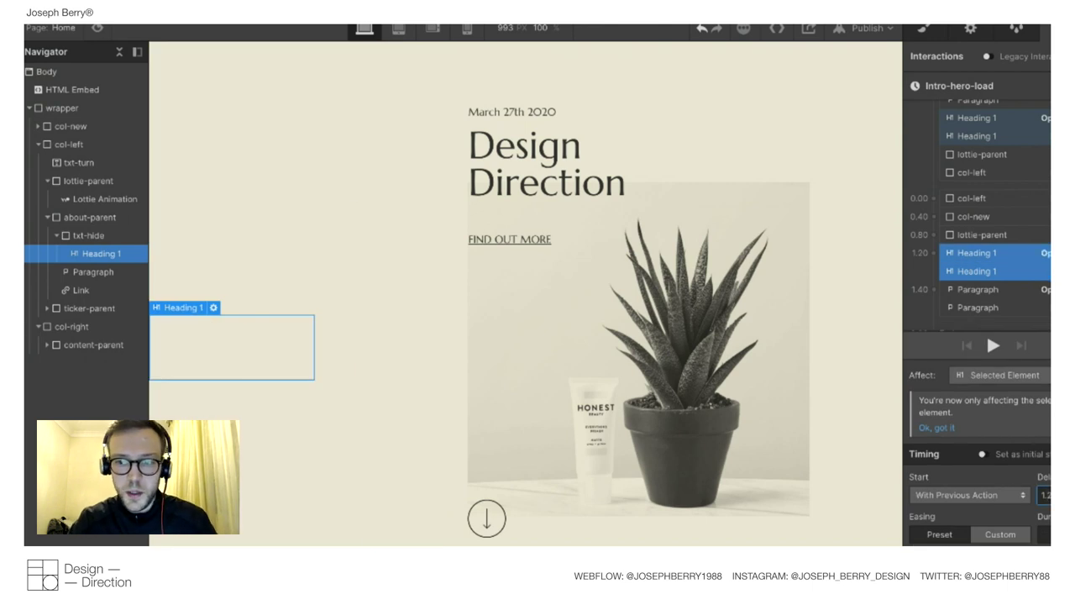
pyautogui.click(98, 29)
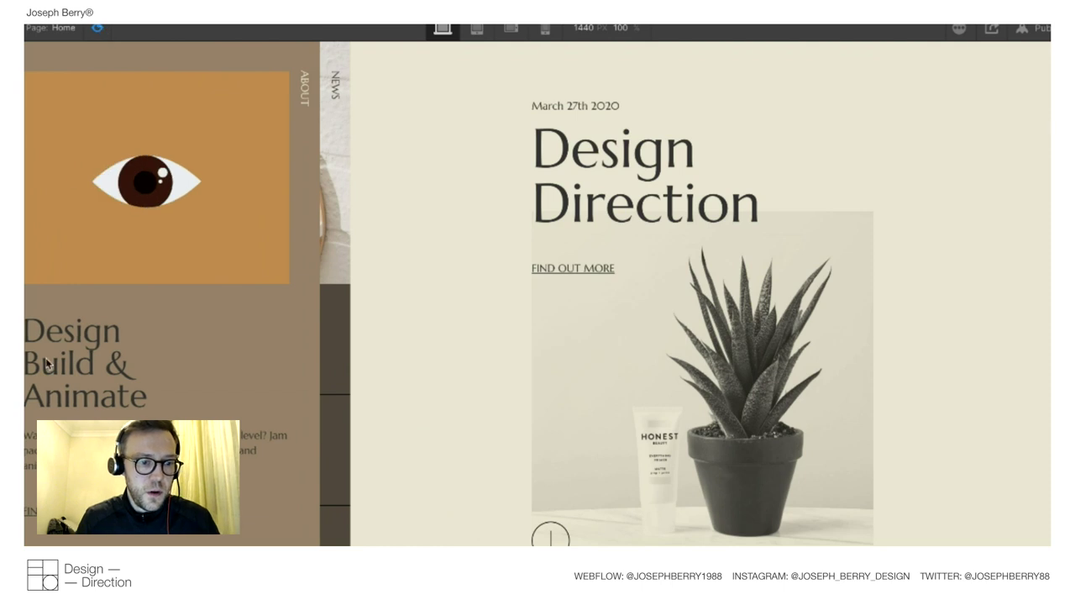
pyautogui.click(98, 28)
# Duplicate Heading 1's initial-state Opacity and Move actions and retarget the copies to the Link, keeping them as initial states.
pyautogui.scroll(2, 1038, 182)
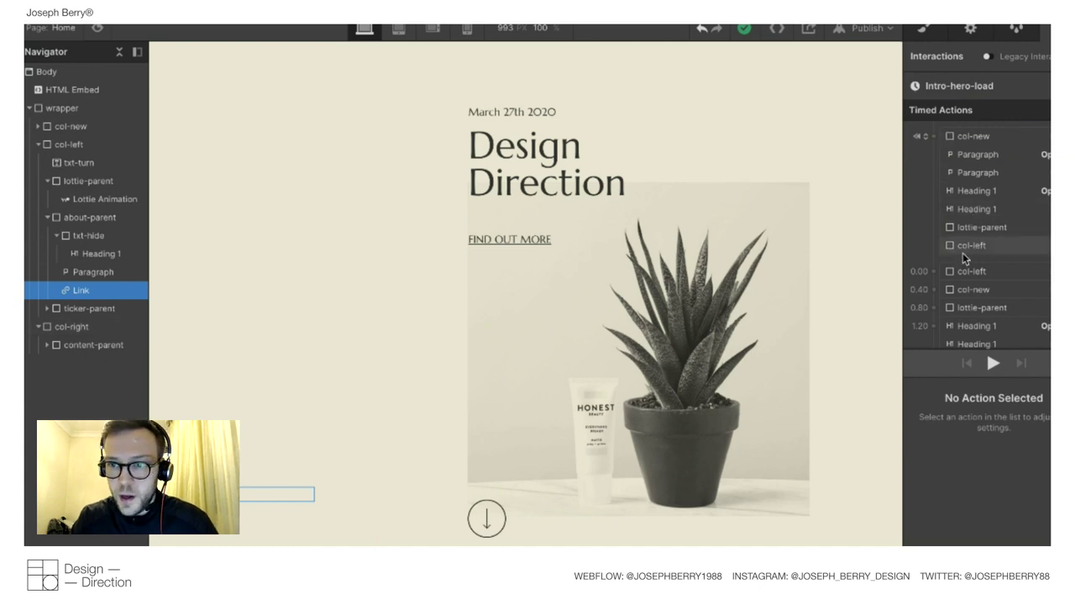
pyautogui.click(976, 192)
pyautogui.keyDown('shift'); pyautogui.click(984, 210); pyautogui.keyUp('shift')
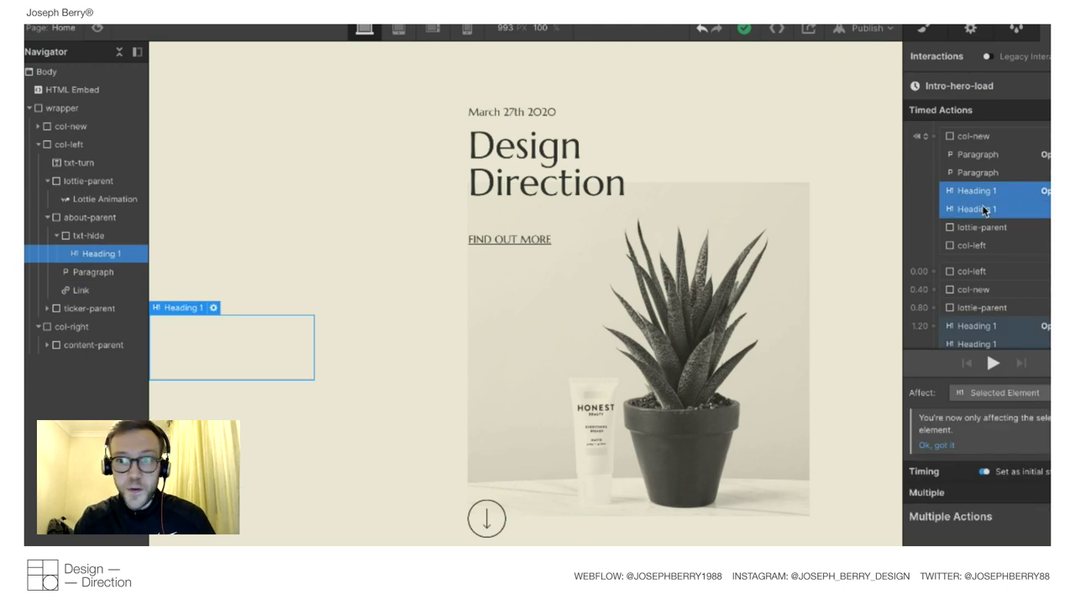
pyautogui.moveTo(984, 210); pyautogui.dragTo(979, 277)
pyautogui.rightClick(976, 284)
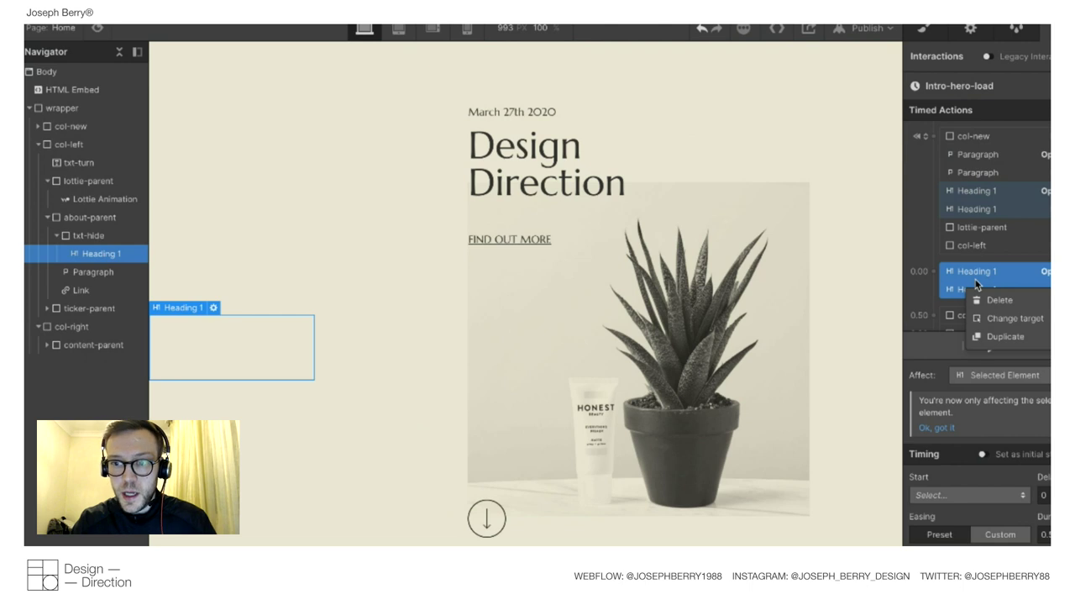
pyautogui.click(999, 318)
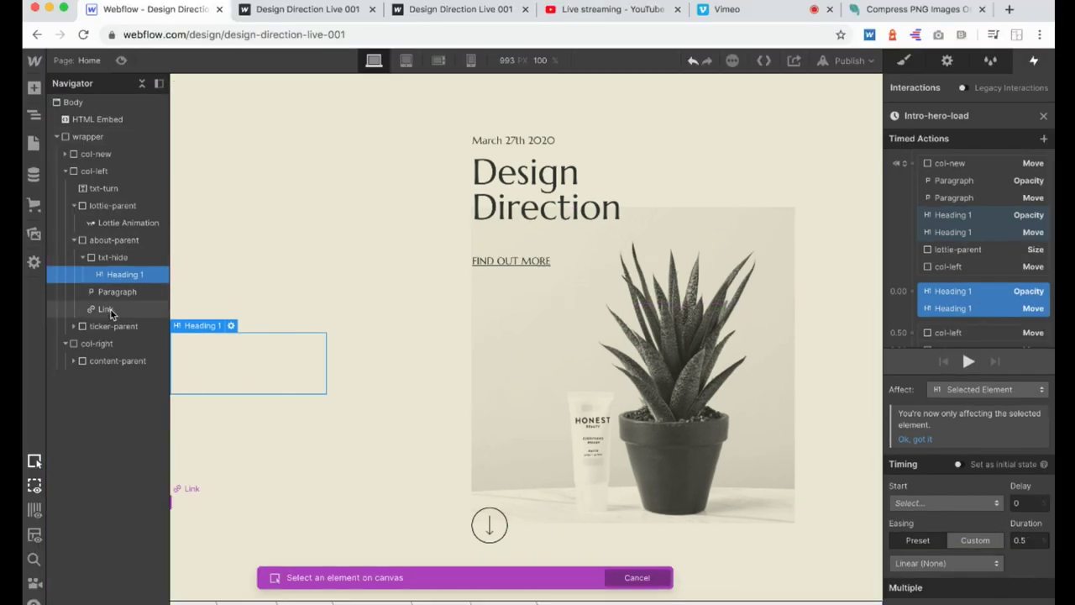
pyautogui.click(107, 309)
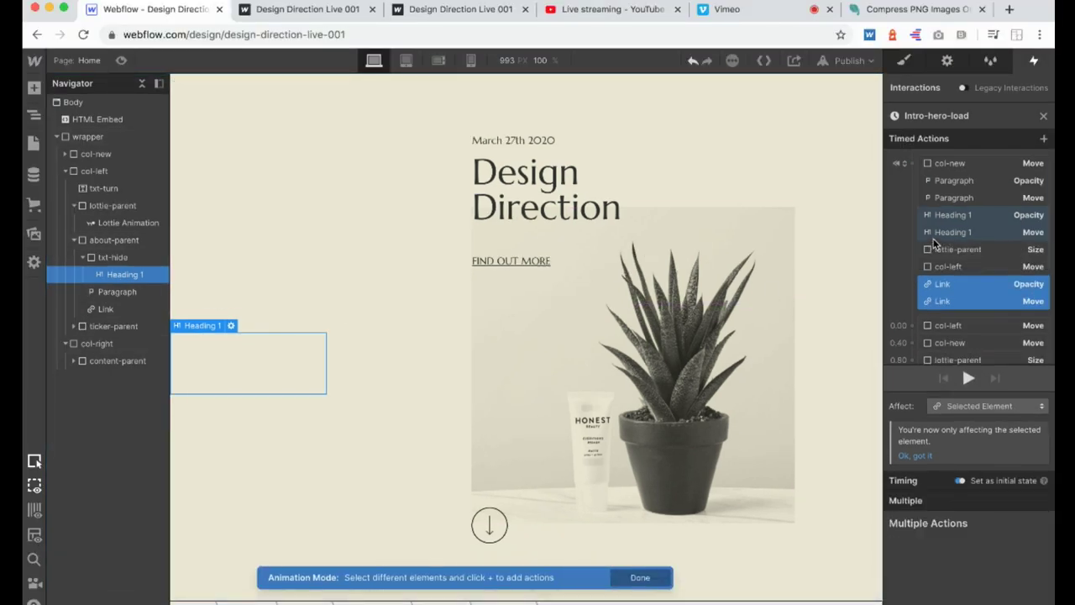
# Duplicate Heading 1's timed Opacity and Move actions and change the target of the copies to the Link.
pyautogui.scroll(-3, 953, 269)
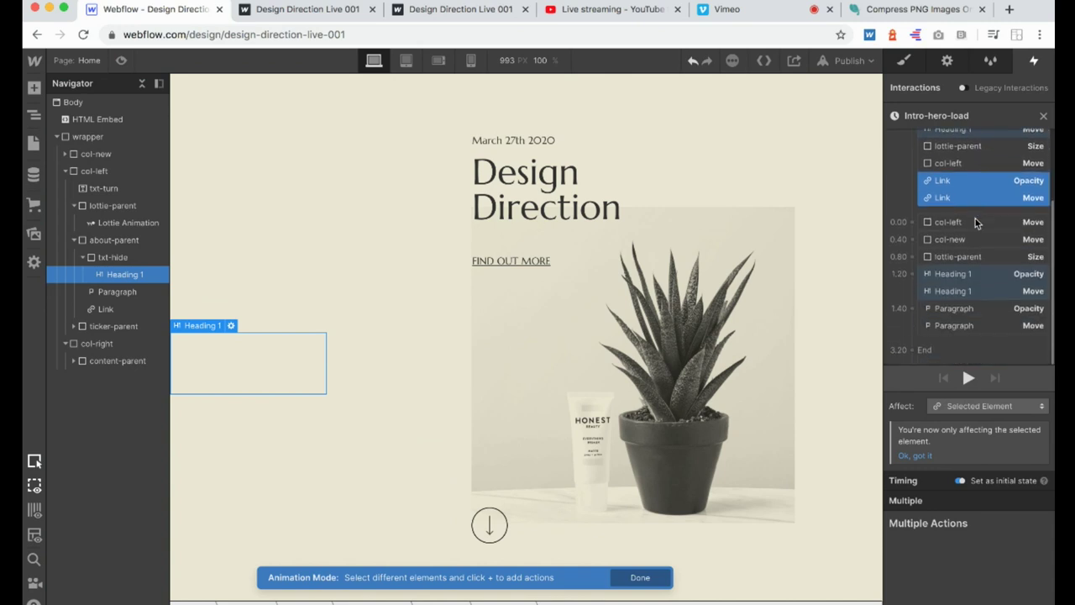
pyautogui.click(954, 296)
pyautogui.keyDown('shift'); pyautogui.click(954, 275); pyautogui.keyUp('shift')
pyautogui.rightClick(953, 282)
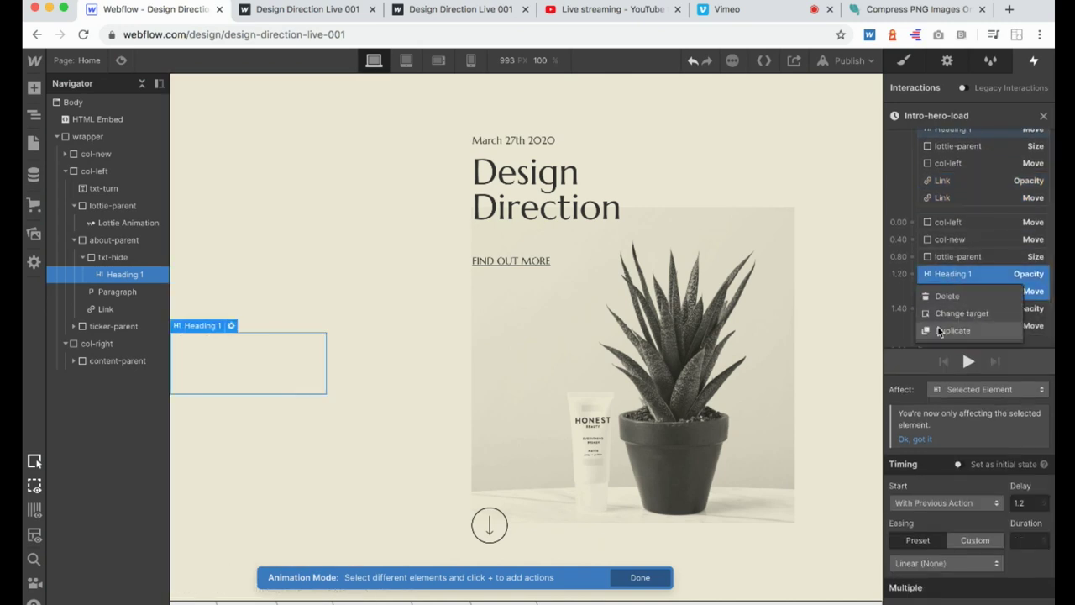
pyautogui.click(941, 331)
pyautogui.rightClick(940, 296)
pyautogui.click(966, 329)
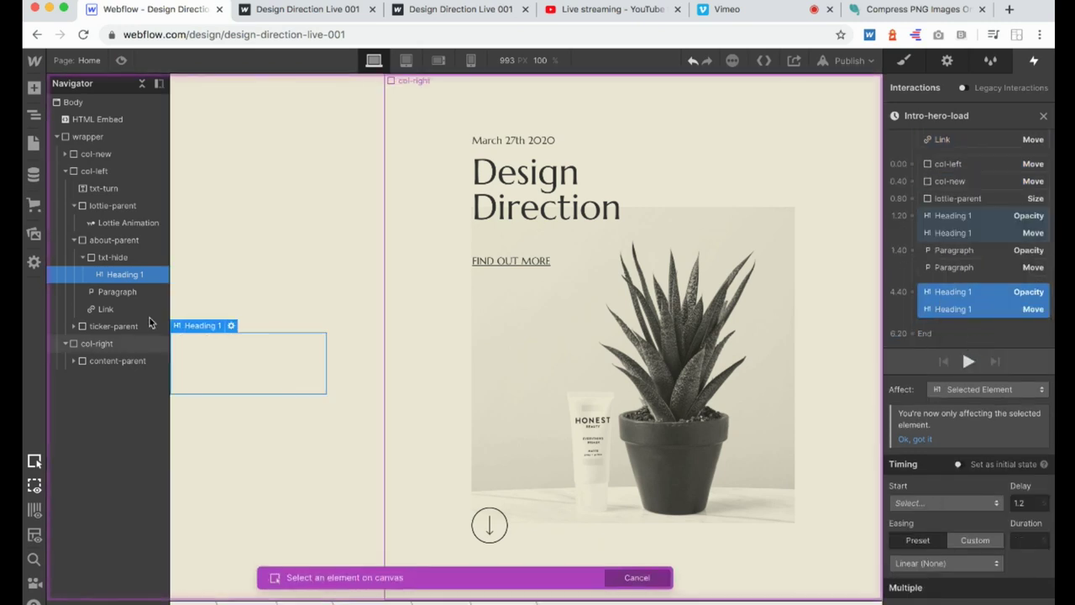
pyautogui.click(105, 309)
# Time the Link's Opacity and Move actions with the previous action at a 1.6-second delay and preview the page load animation.
pyautogui.moveTo(959, 300); pyautogui.dragTo(958, 269)
pyautogui.click(1032, 503)
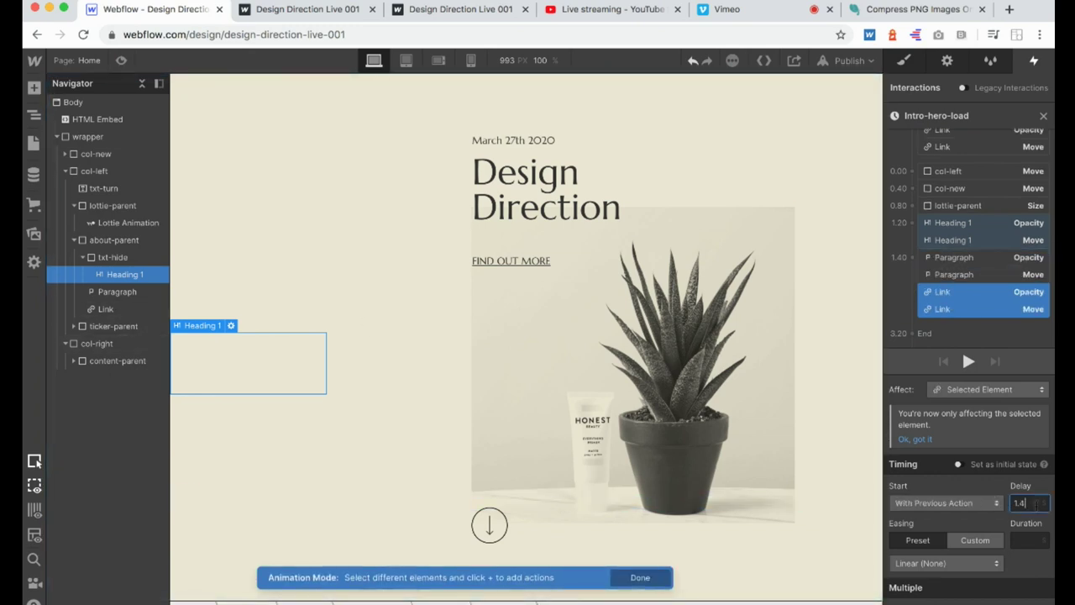
pyautogui.press('BackSpace')
pyautogui.write('6')
pyautogui.click(963, 302)
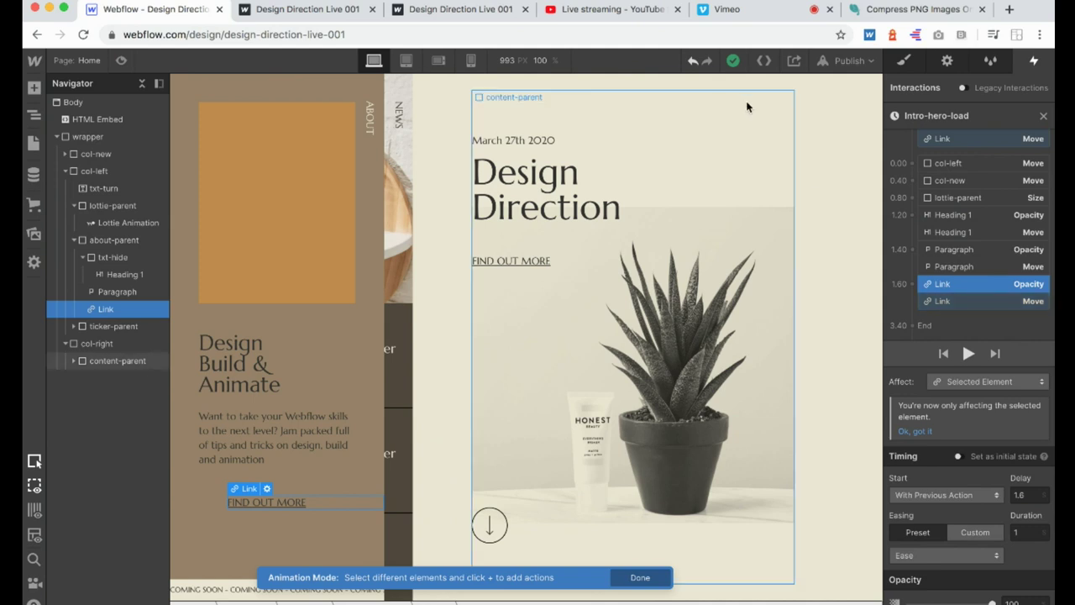
pyautogui.click(120, 61)
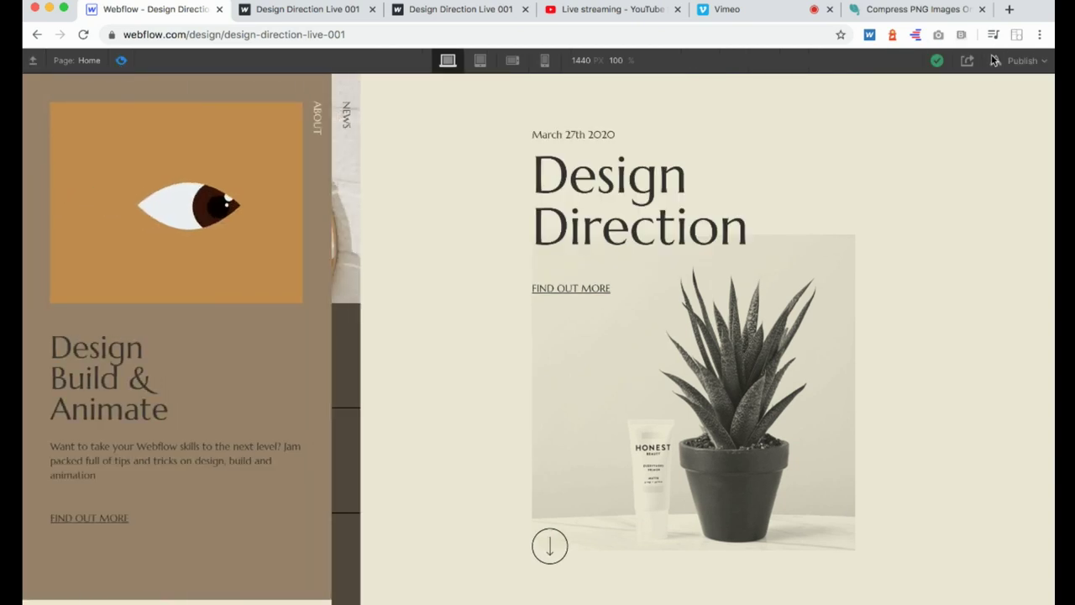
# Publish the site to its webflow.io domain, open the live page and reload it to check the load animation.
pyautogui.click(1018, 60)
pyautogui.click(940, 240)
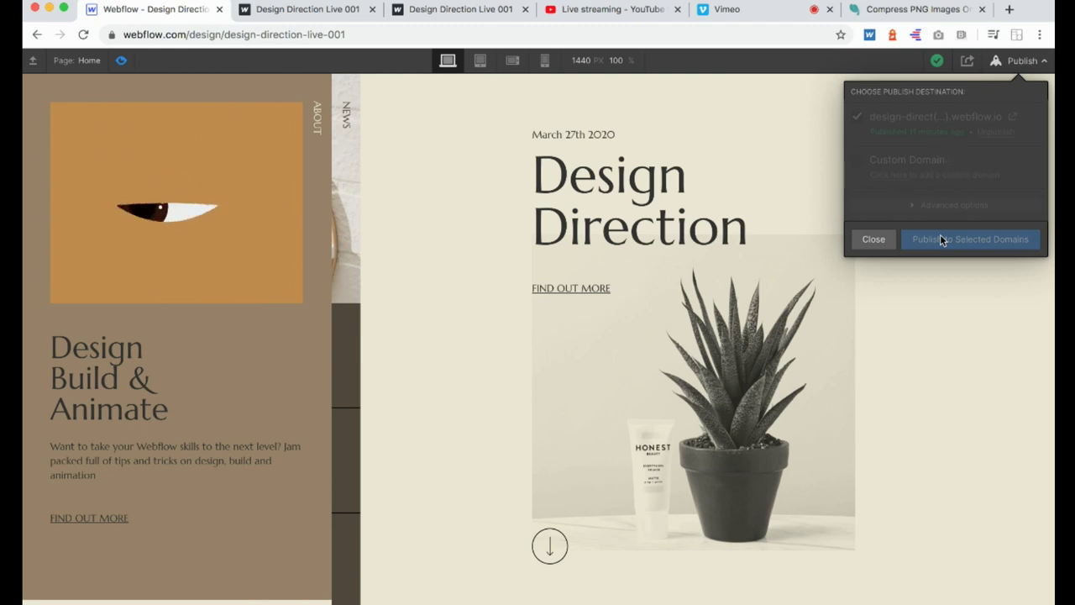
pyautogui.click(1012, 118)
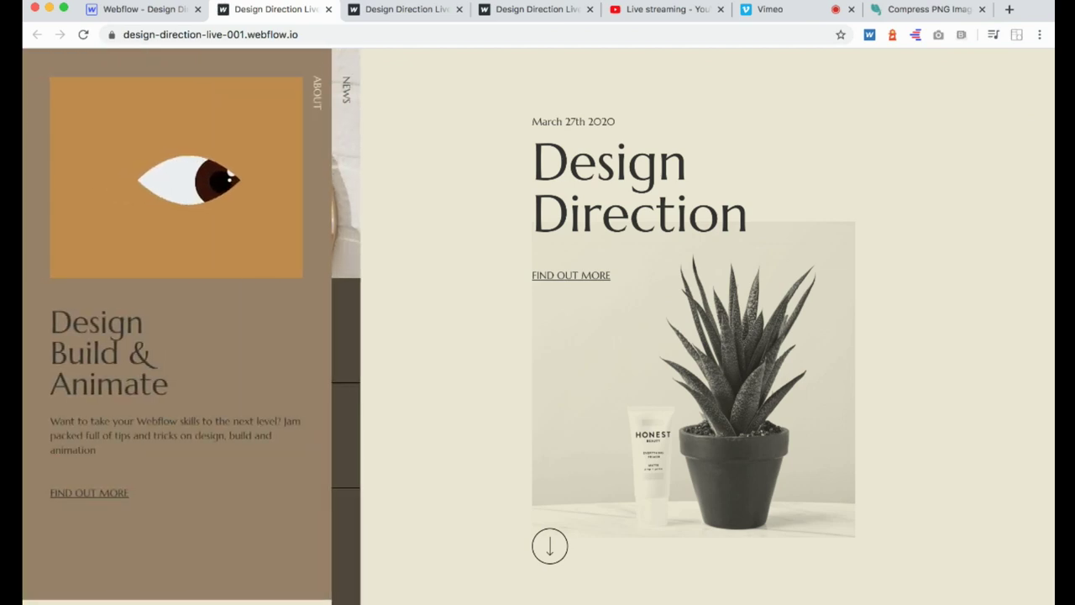
pyautogui.click(291, 34)
pyautogui.press('Return')
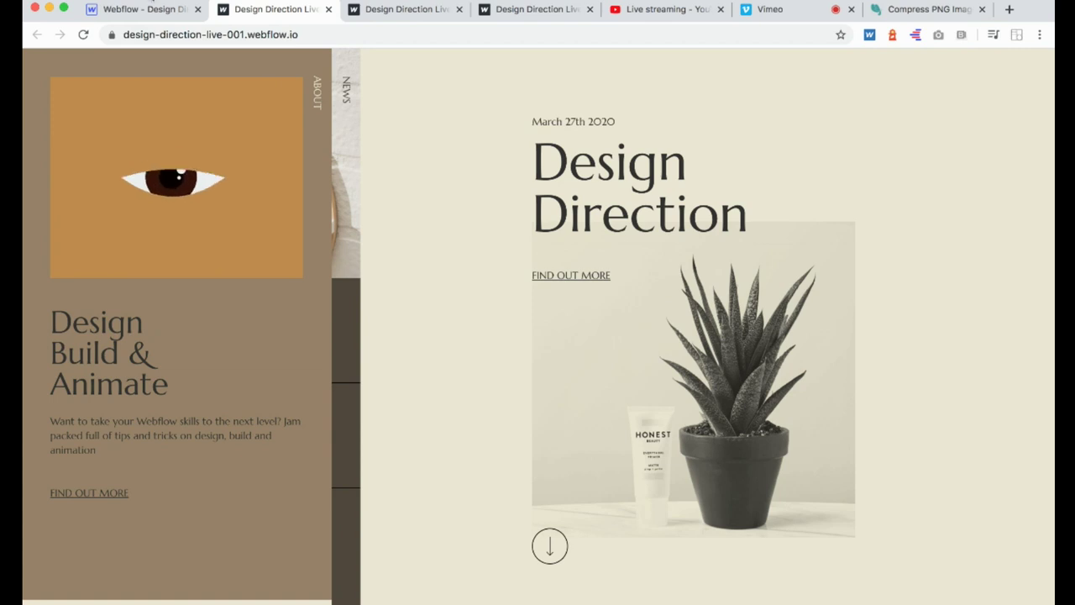
# Return to the Webflow Designer, leave the preview and close the Intro-hero-load animation.
pyautogui.click(141, 10)
pyautogui.click(120, 62)
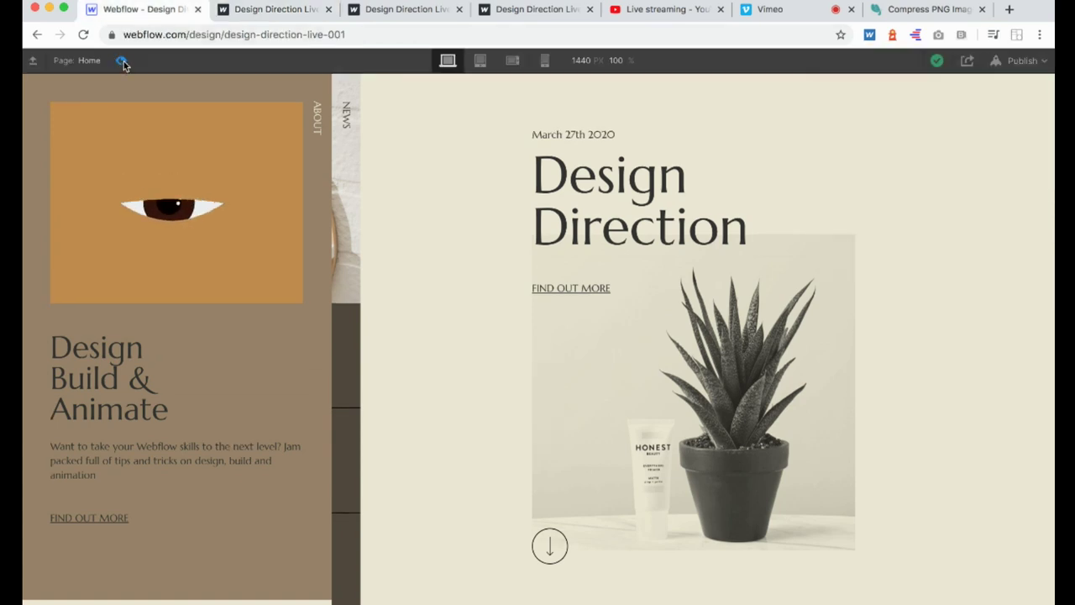
pyautogui.click(121, 61)
pyautogui.click(73, 102)
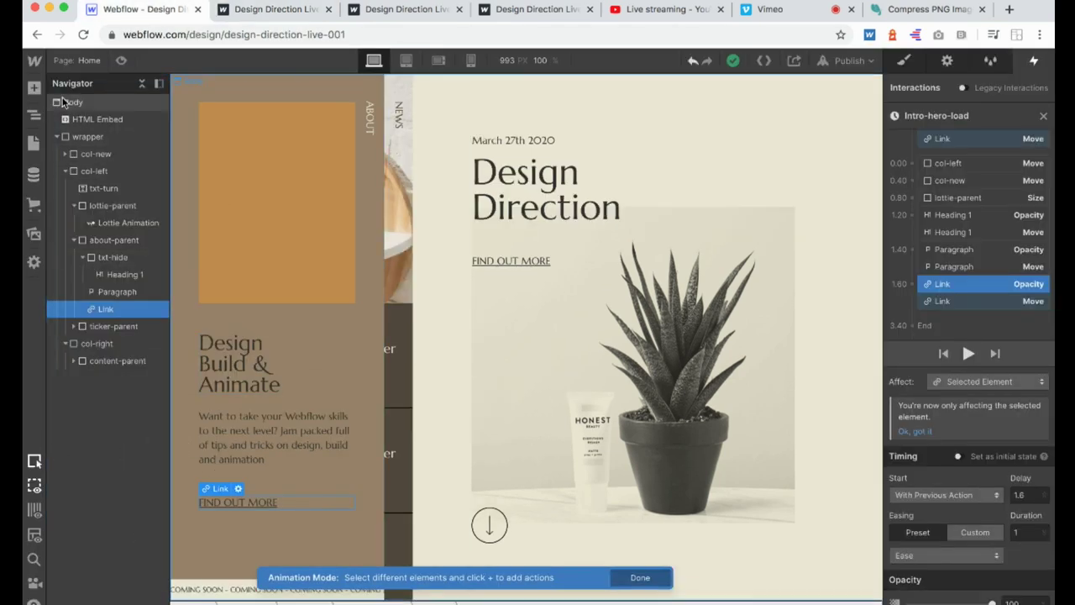
pyautogui.click(1042, 117)
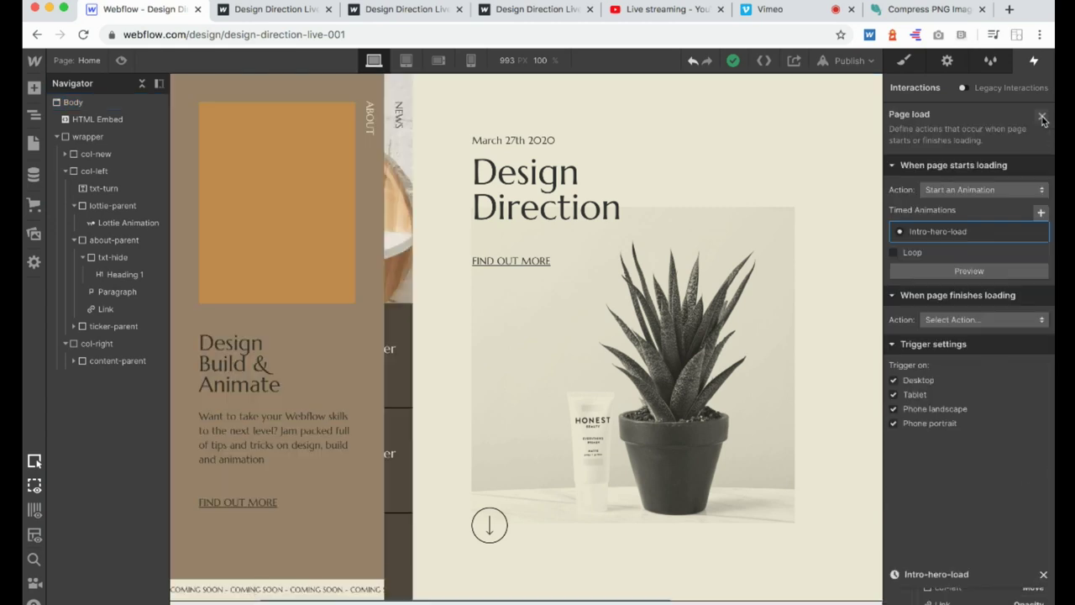
# With the ticker-txt element selected, add a timed animation named coming-soon-txt-loop to the page load start trigger.
pyautogui.click(305, 587)
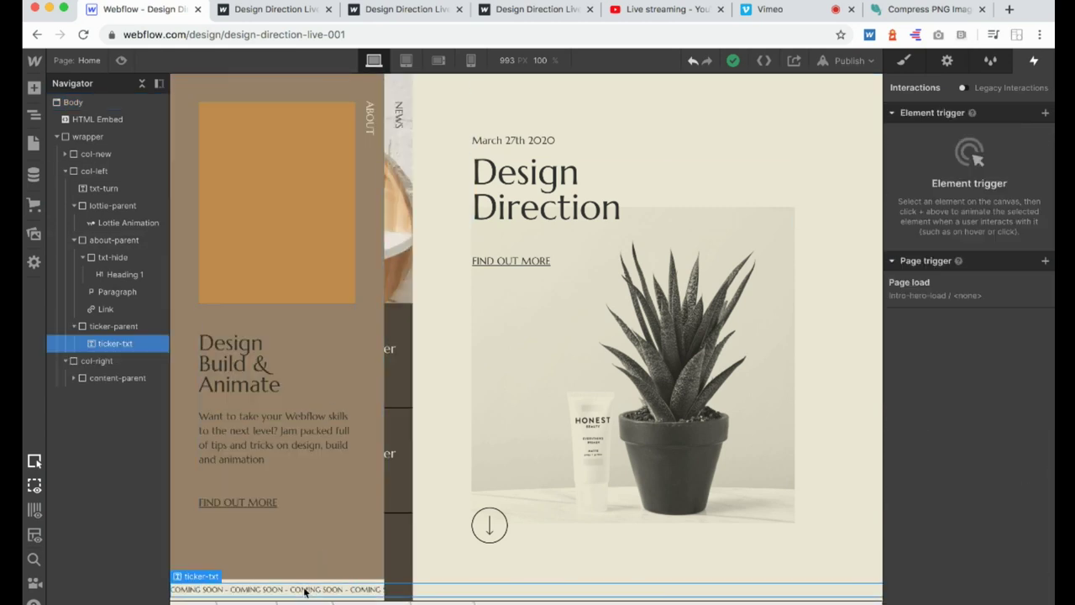
pyautogui.click(1045, 260)
pyautogui.click(937, 283)
pyautogui.click(982, 189)
pyautogui.click(966, 231)
pyautogui.click(941, 231)
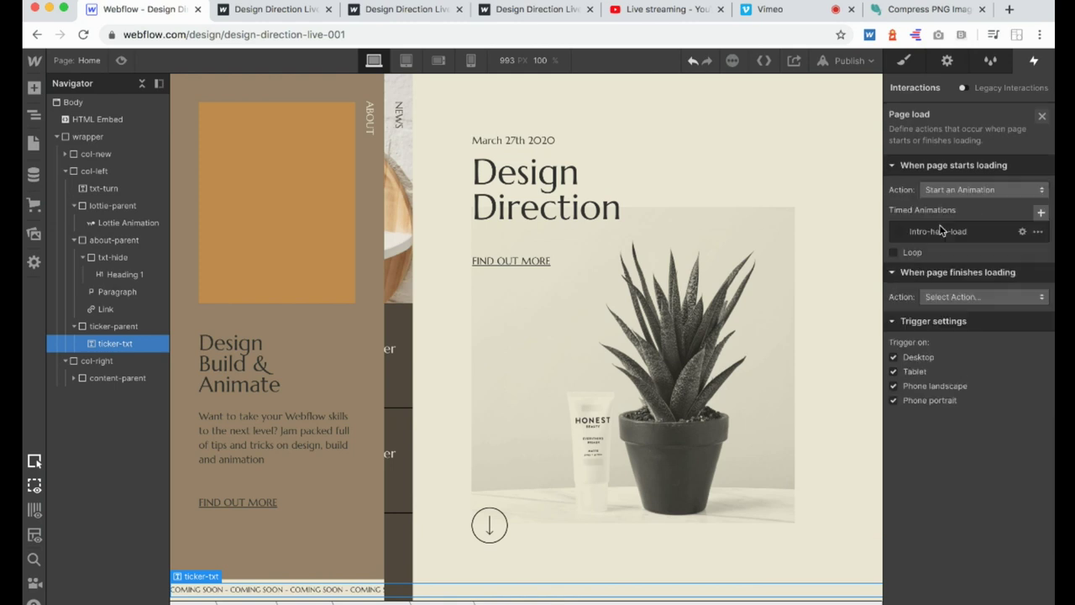
pyautogui.click(1039, 212)
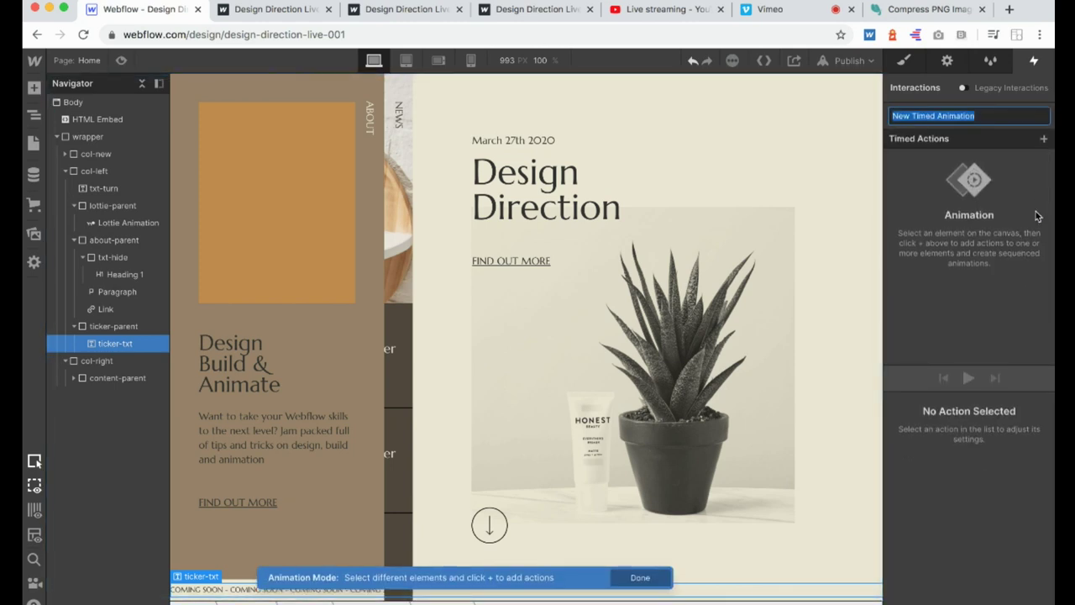
pyautogui.write('coming-soon-txt-lop')
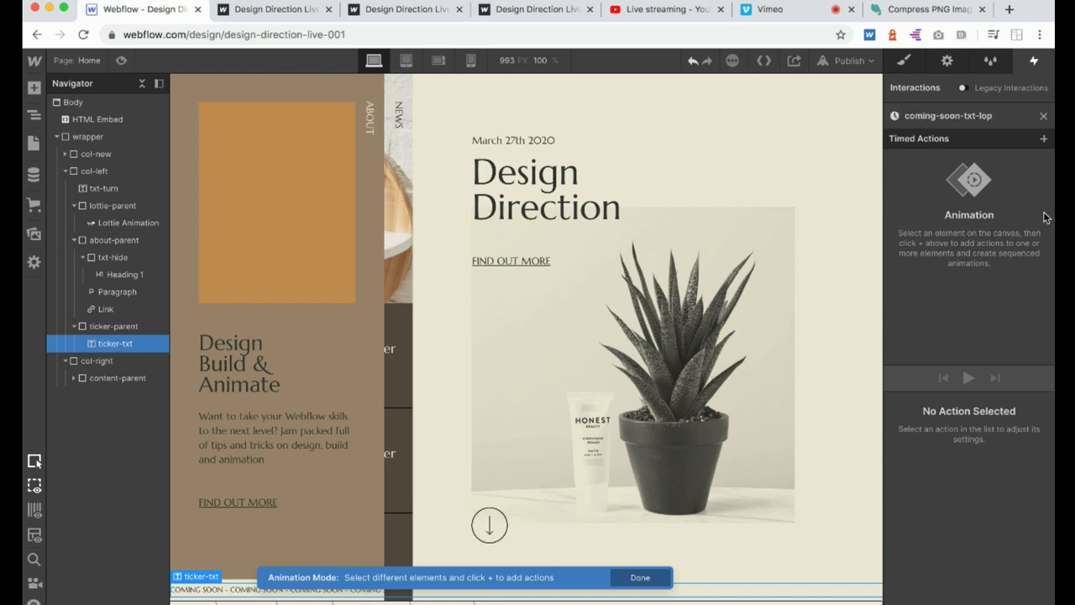
pyautogui.click(978, 117)
pyautogui.click(979, 118)
pyautogui.press('BackSpace')
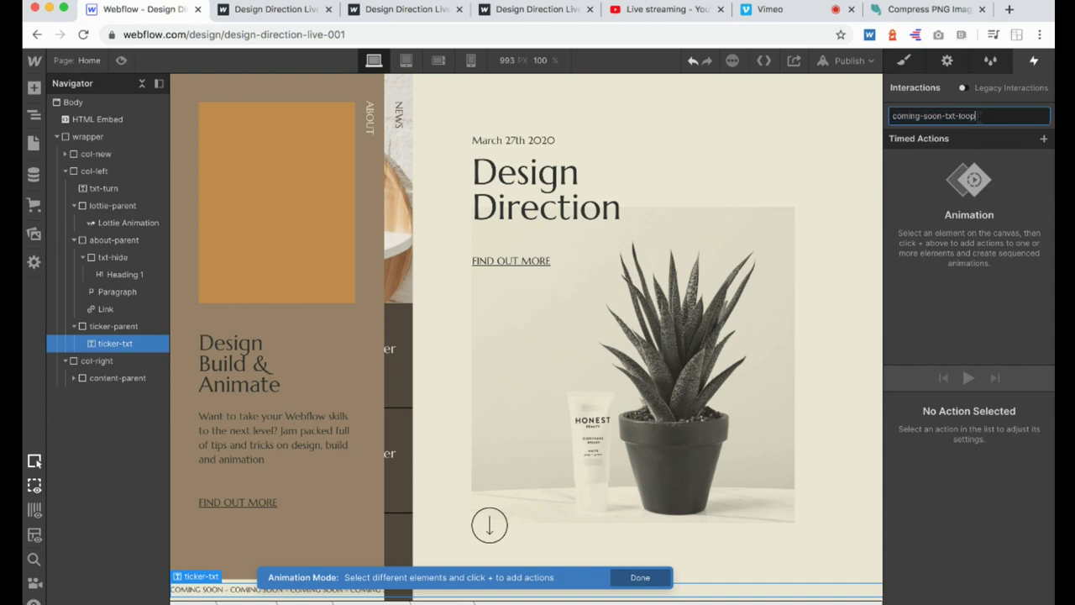
pyautogui.press('Return')
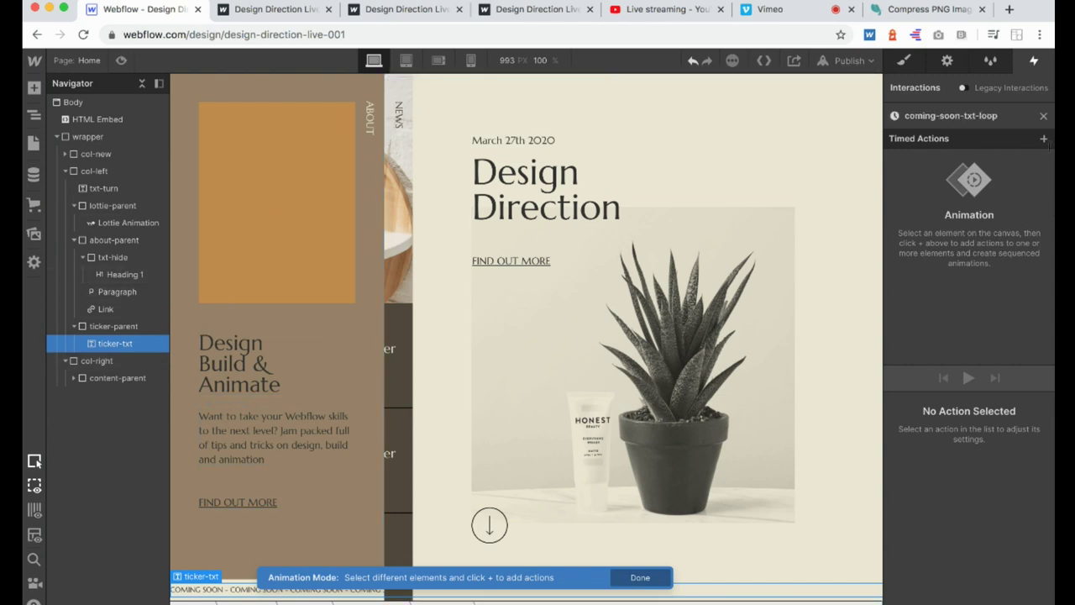
# Add a Move action for ticker-txt as an initial state with its X offset at 0.
pyautogui.click(1043, 138)
pyautogui.click(949, 179)
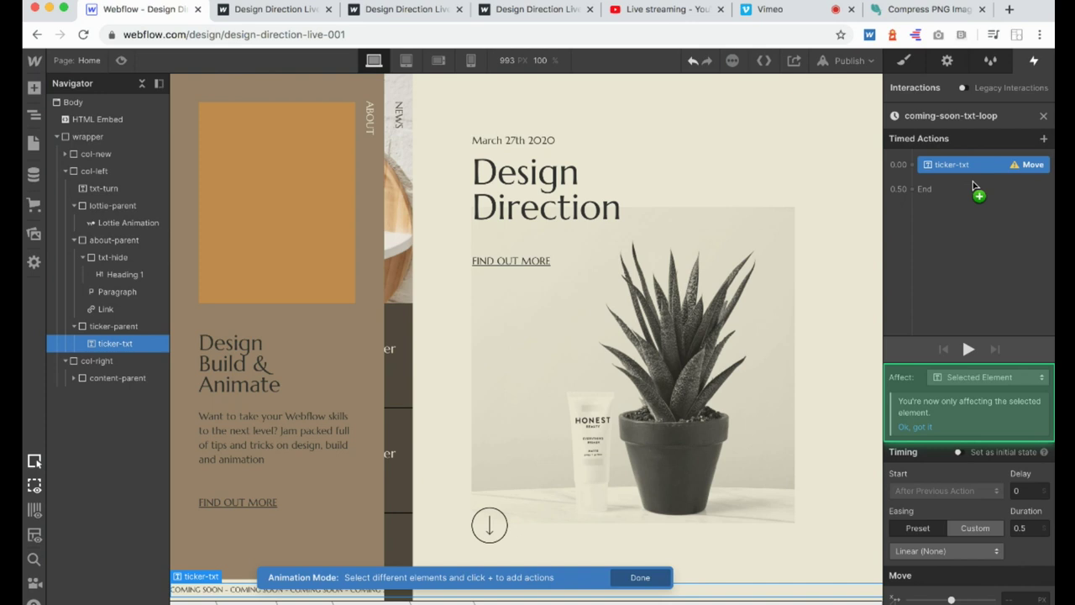
pyautogui.click(958, 452)
pyautogui.click(1009, 524)
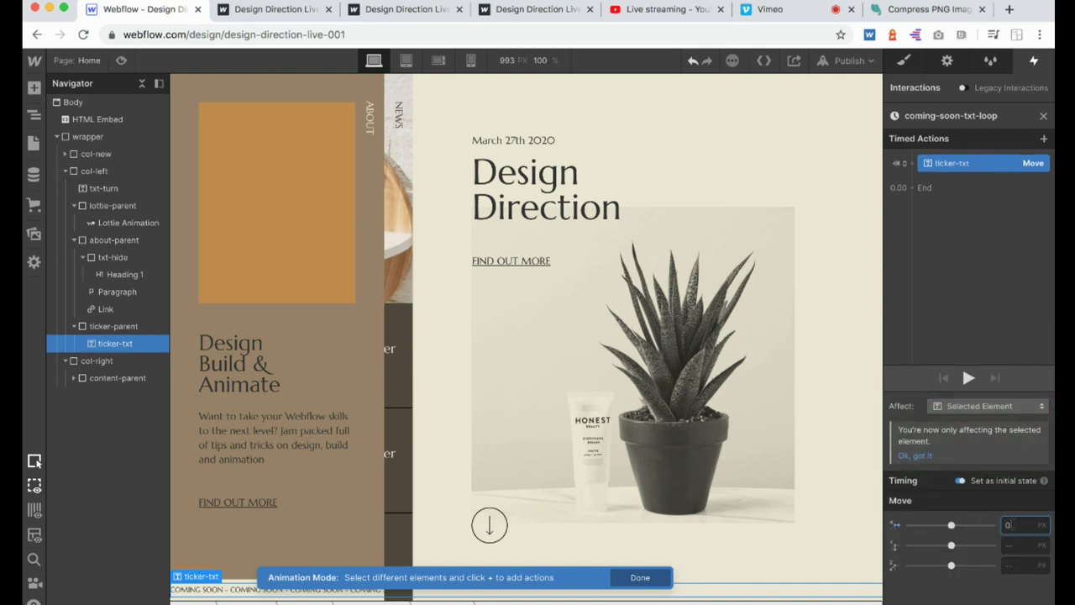
pyautogui.write('0')
# Add a second ticker-txt Move action with an X offset of -50% and a duration of 20 seconds.
pyautogui.click(912, 188)
pyautogui.click(916, 231)
pyautogui.click(1016, 599)
pyautogui.write('-10')
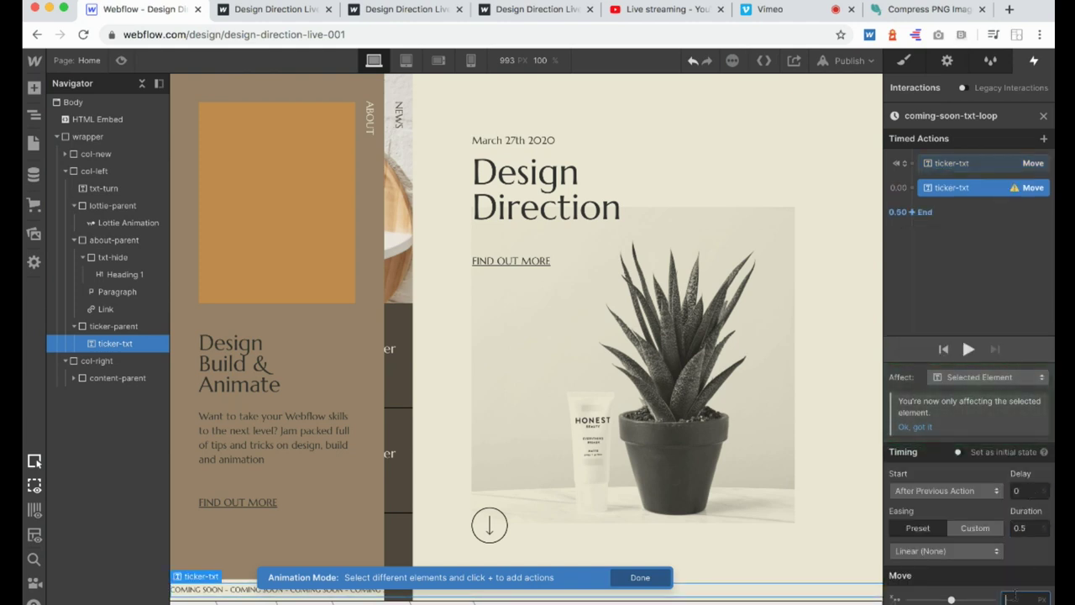
pyautogui.write('0-70')
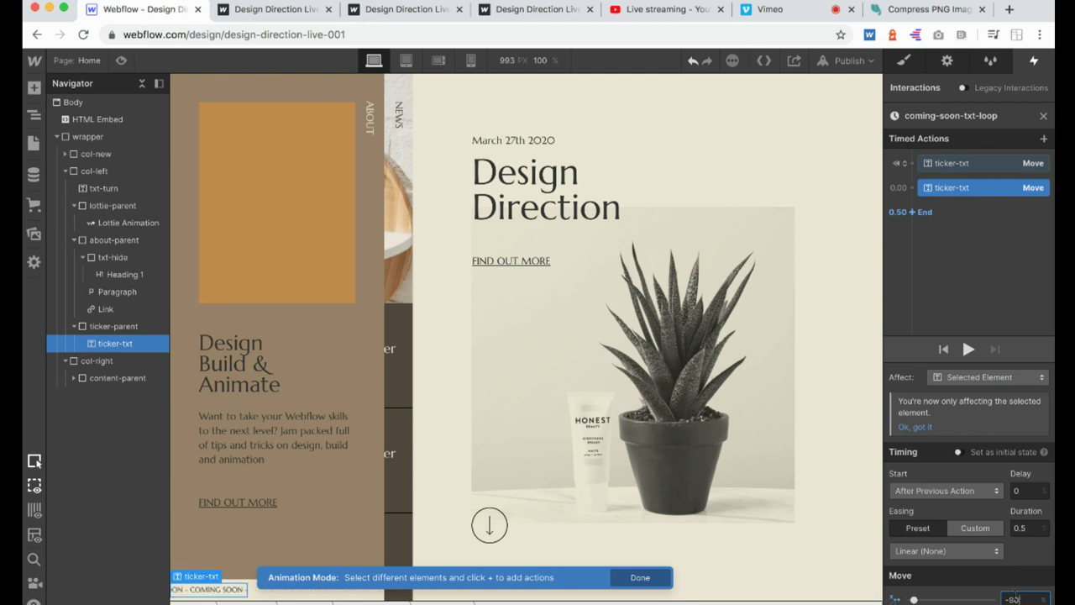
pyautogui.write('-50')
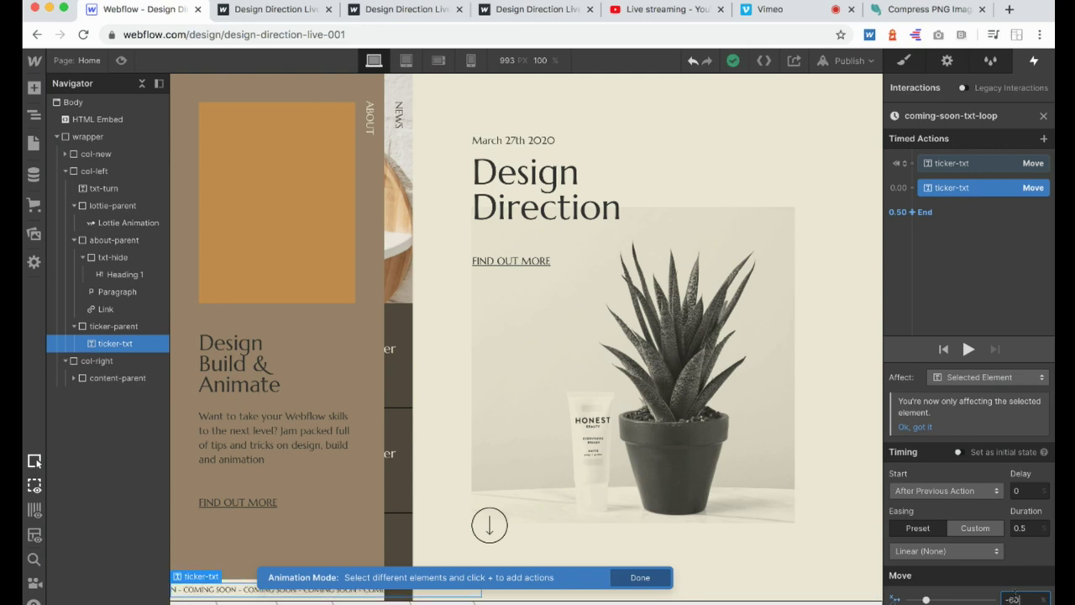
pyautogui.click(1019, 528)
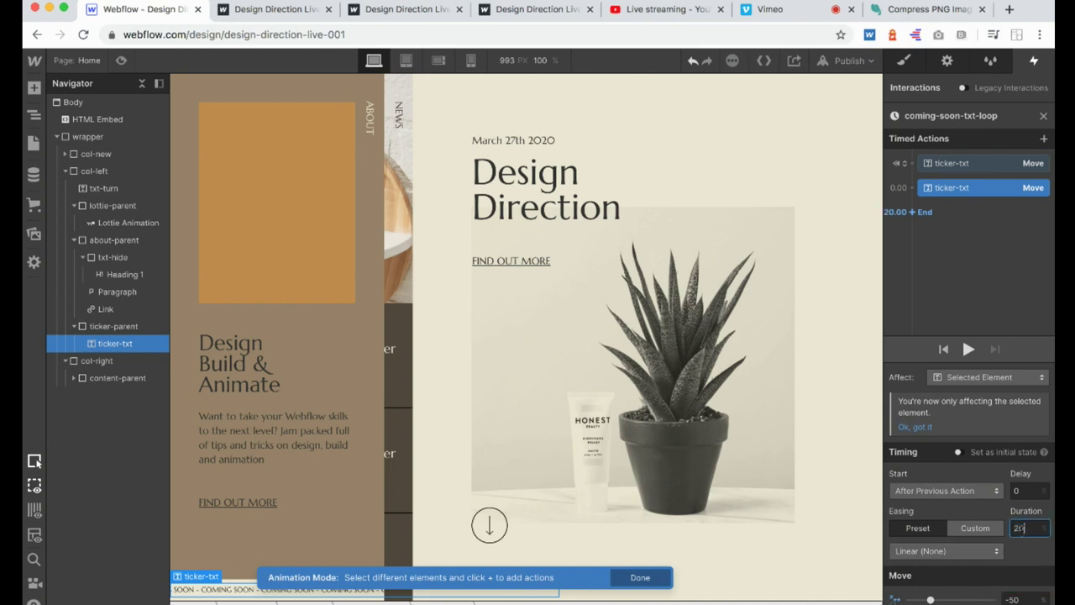
# Add a third ticker-txt Move action that returns the X offset to 0%.
pyautogui.click(913, 212)
pyautogui.click(924, 252)
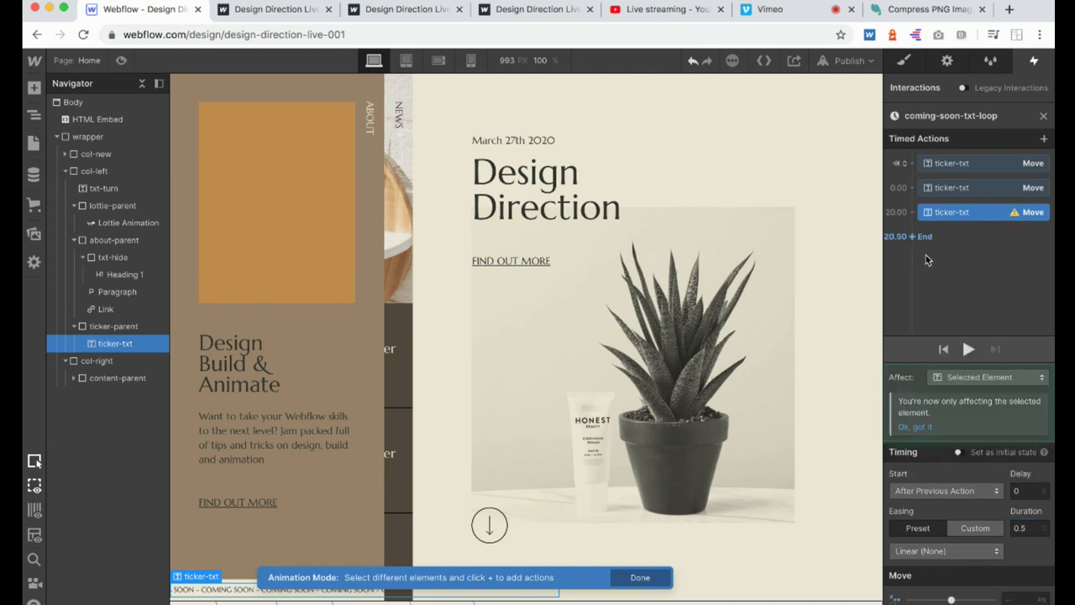
pyautogui.scroll(-1, 1019, 564)
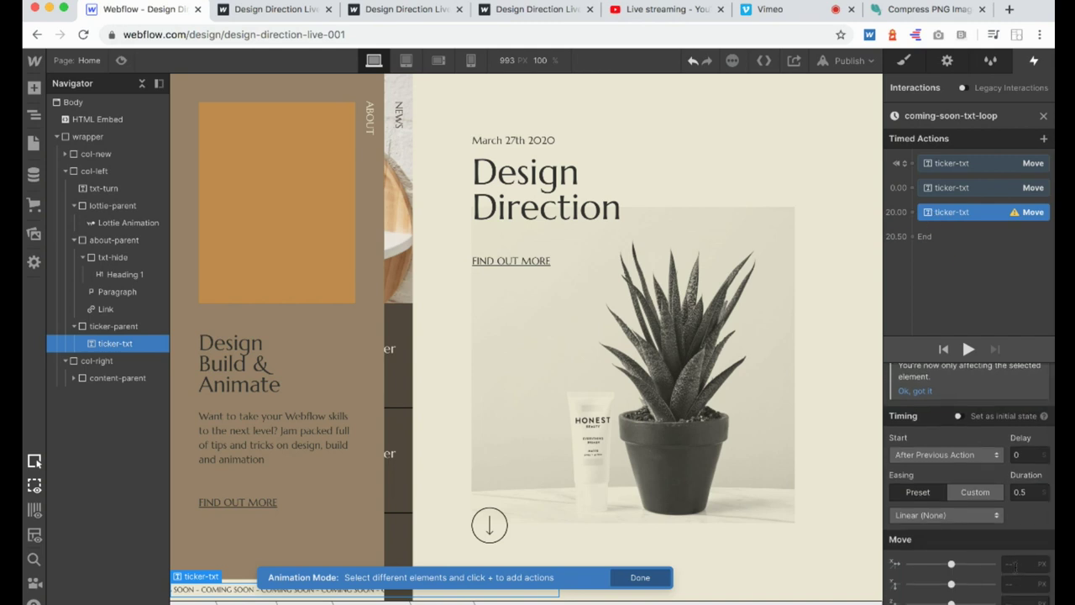
pyautogui.click(1015, 565)
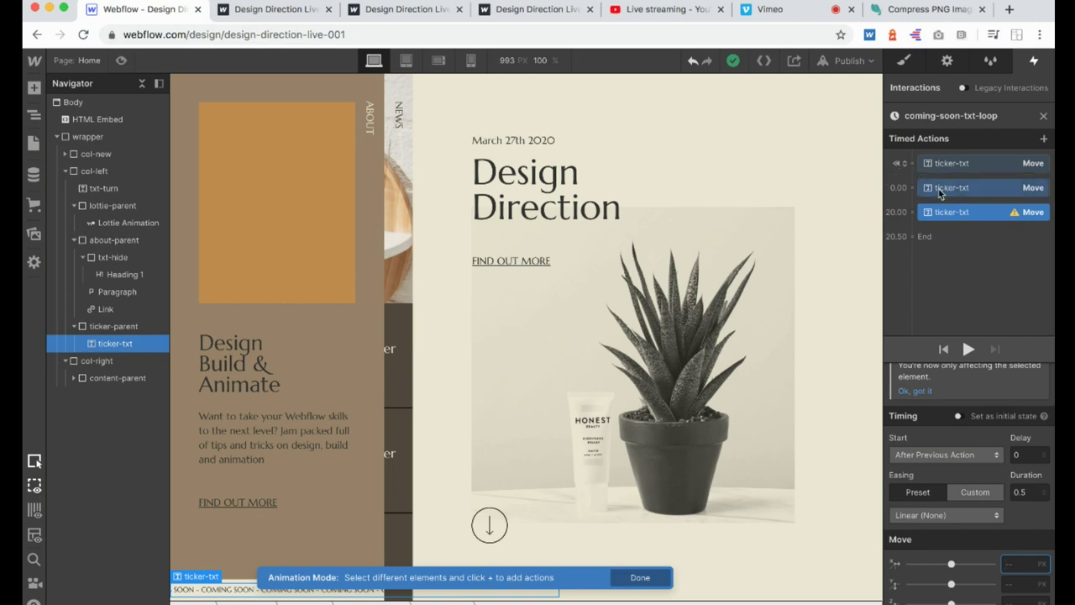
pyautogui.write('-50')
pyautogui.press('Return')
pyautogui.click(1015, 565)
pyautogui.write('0')
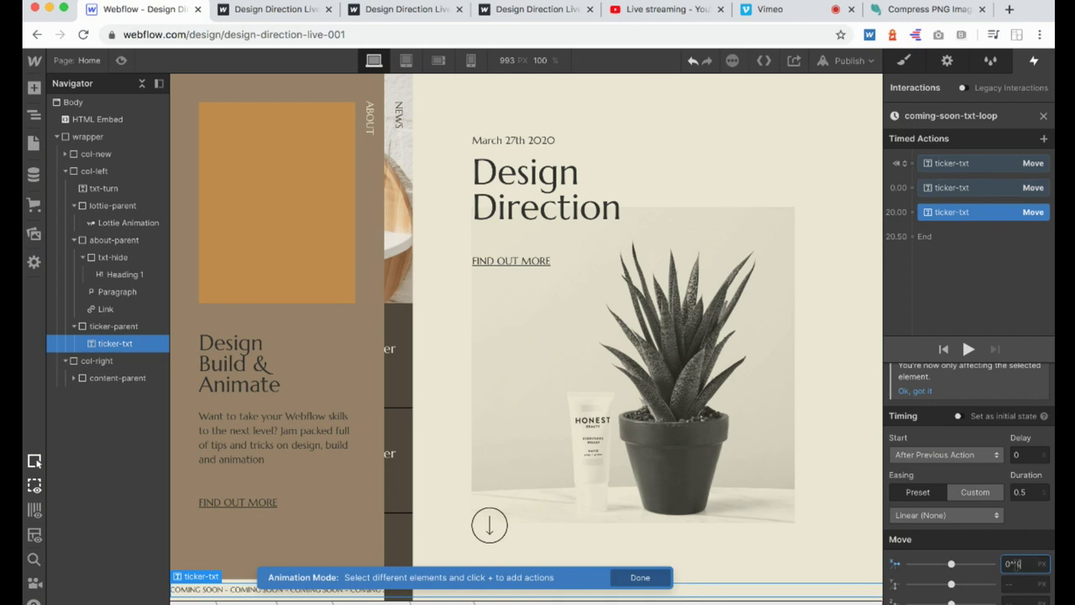
pyautogui.press('BackSpace')
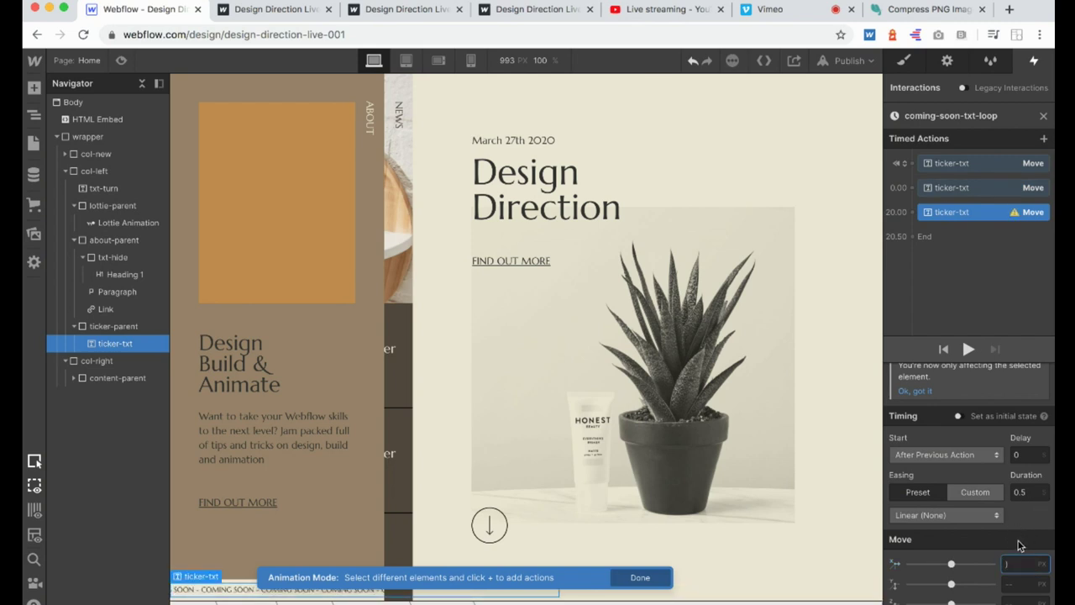
pyautogui.write('0')
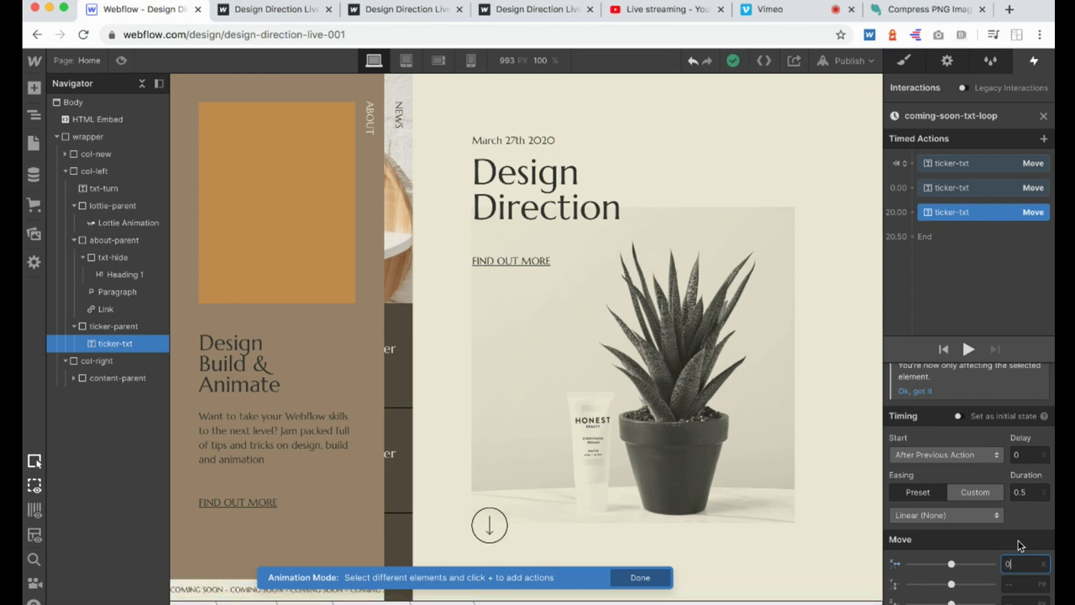
# Set the duration of the third ticker-txt Move action to 20 seconds and play the animation.
pyautogui.click(939, 515)
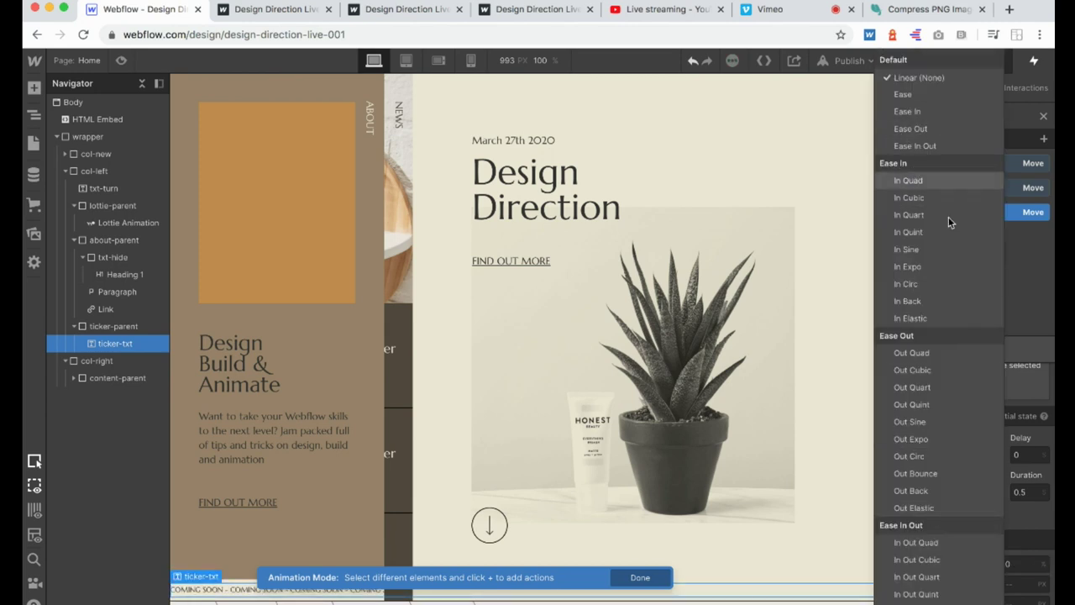
pyautogui.click(1014, 296)
pyautogui.click(1019, 526)
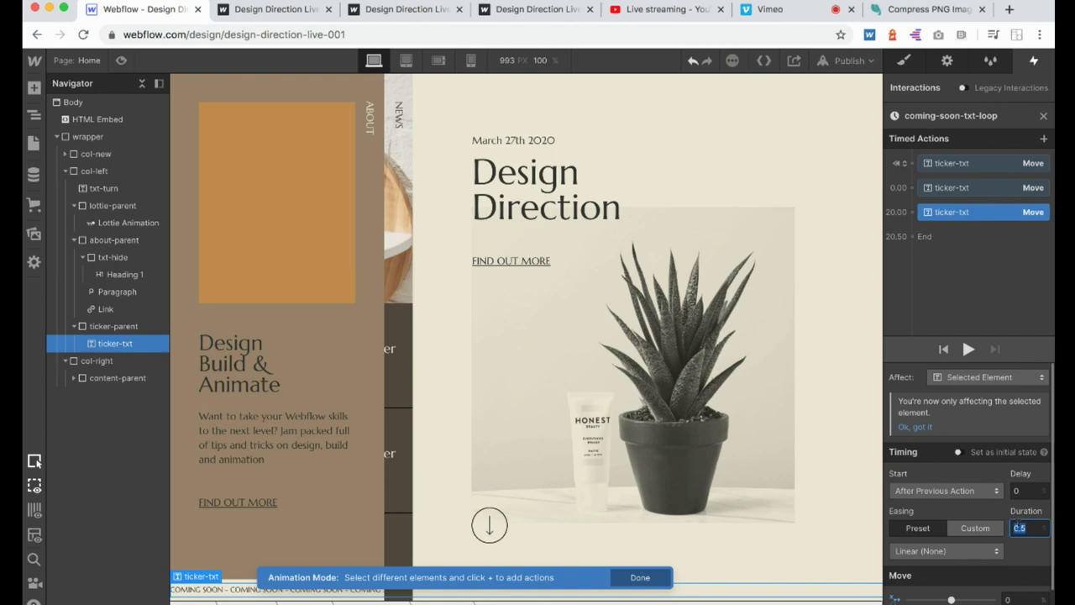
pyautogui.write('20')
pyautogui.press('Return')
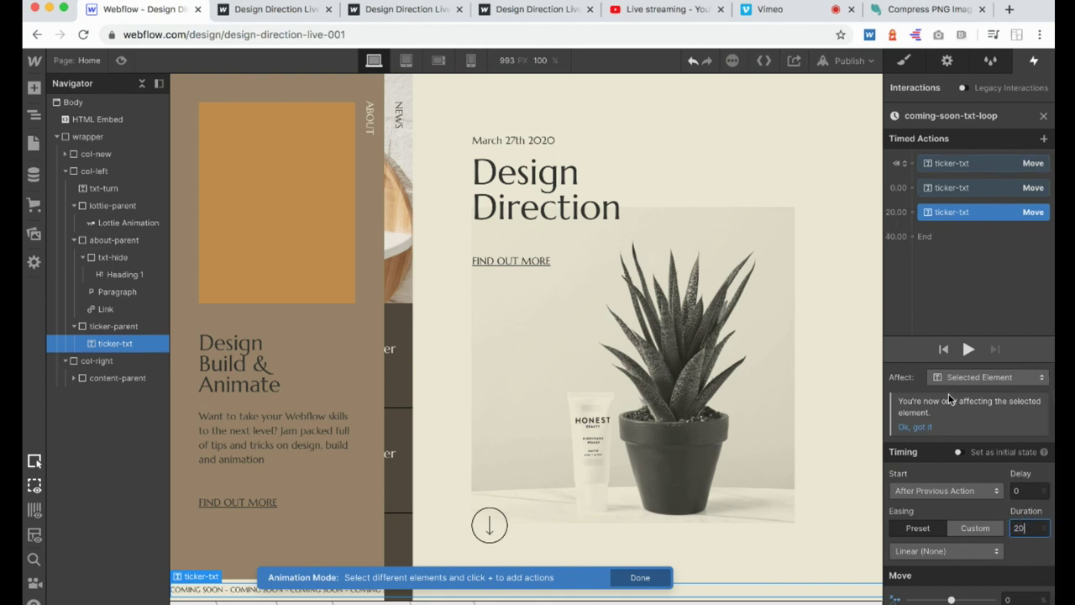
pyautogui.click(968, 350)
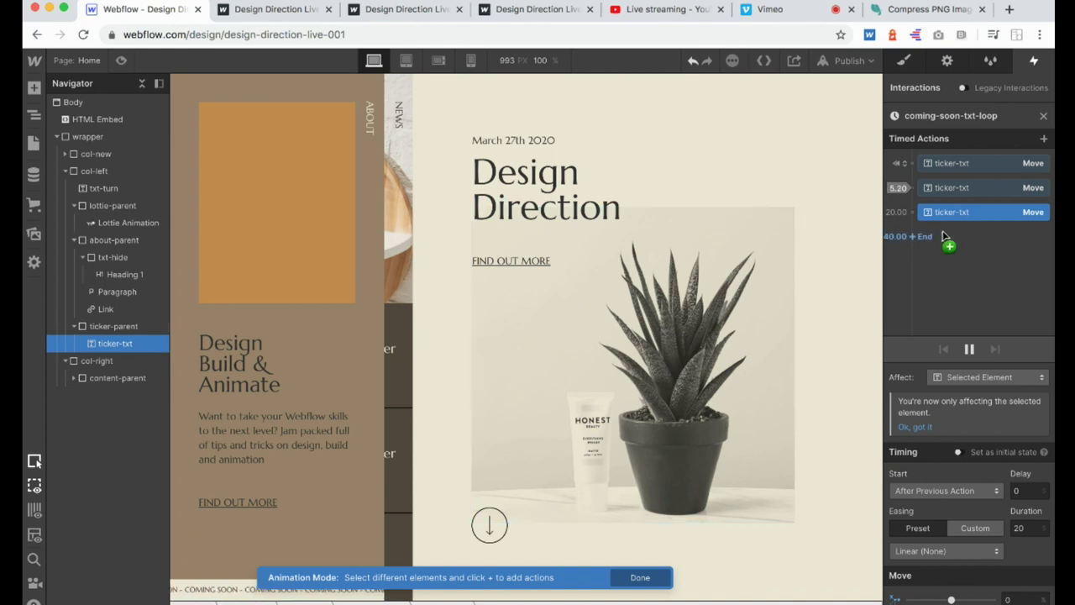
# Set the third ticker-txt Move action's delay to 2 seconds and open the second Move action's delay for editing.
pyautogui.click(1025, 490)
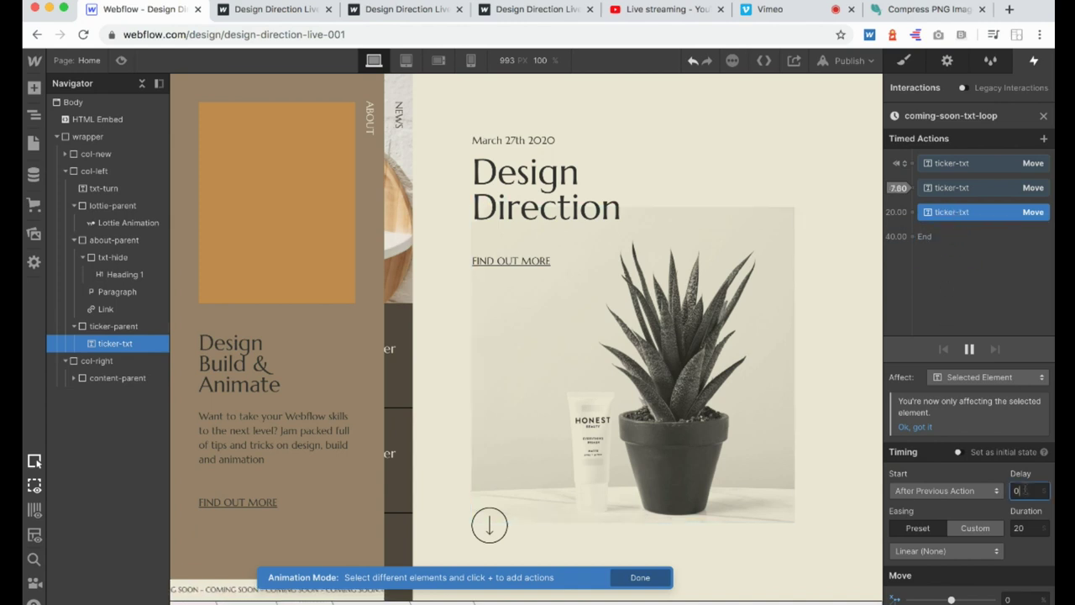
pyautogui.write('2')
pyautogui.press('Return')
pyautogui.click(940, 189)
pyautogui.click(1022, 490)
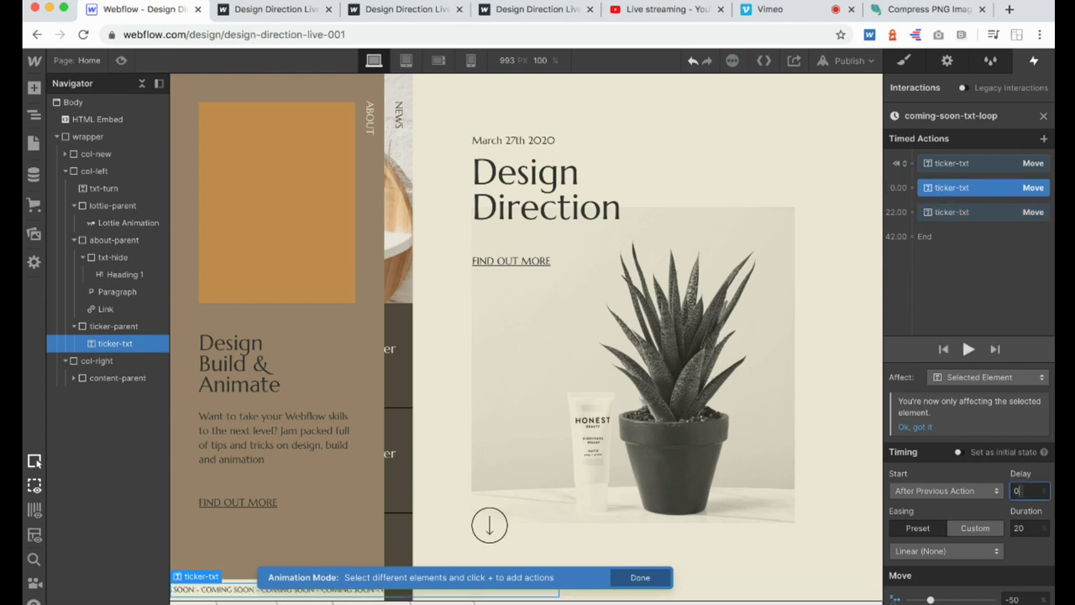
# Close the animation editor, turn on looping for coming-soon-txt-loop and preview the page.
pyautogui.click(1043, 117)
pyautogui.click(895, 274)
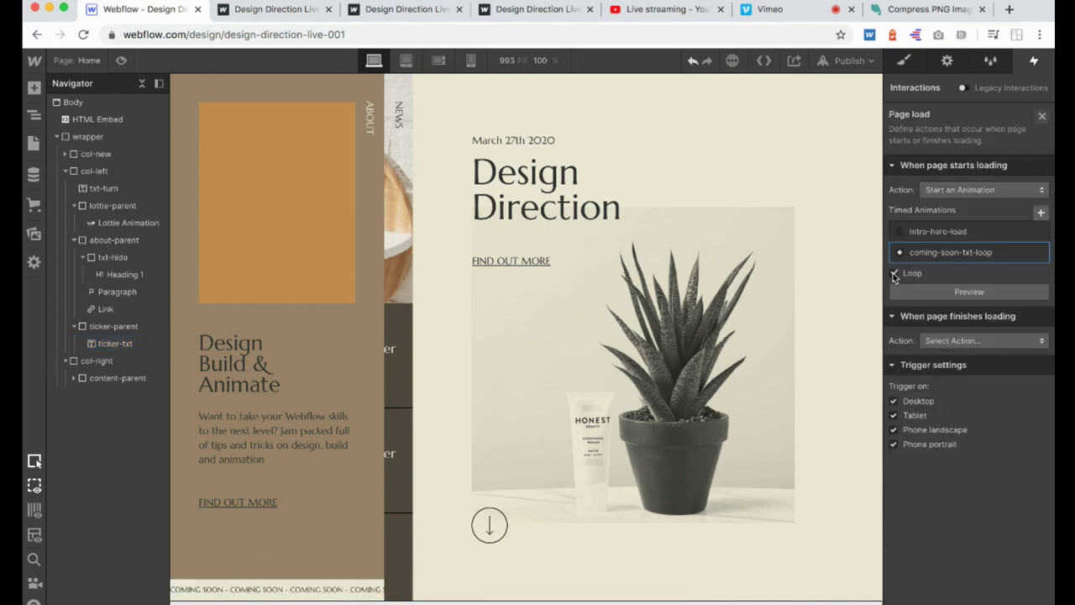
pyautogui.click(123, 60)
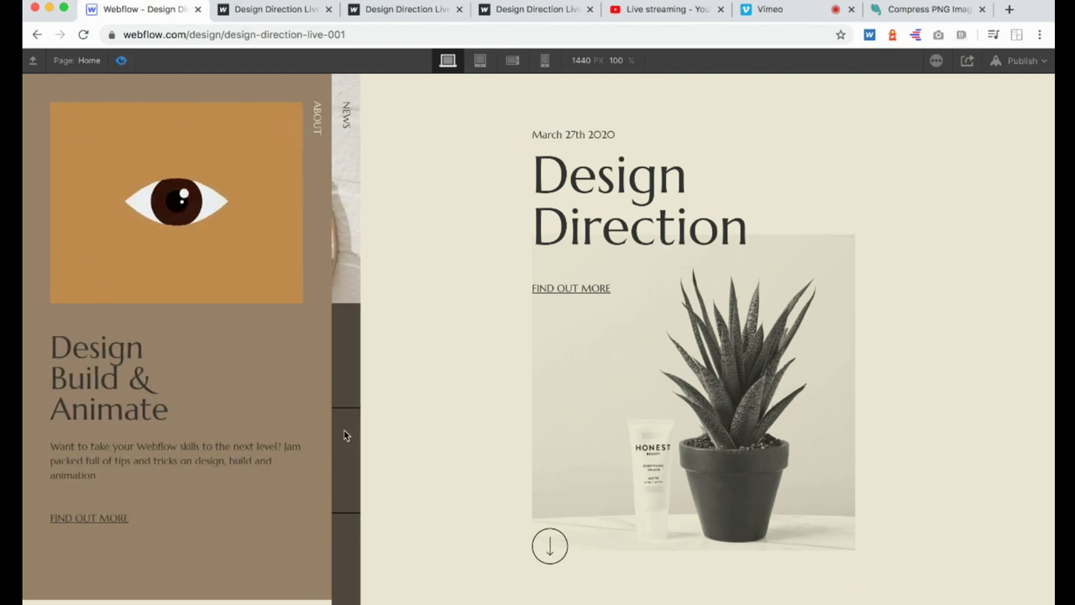
# Exit the preview and open the Intro-hero-load page load animation for editing with ticker-parent selected.
pyautogui.click(122, 62)
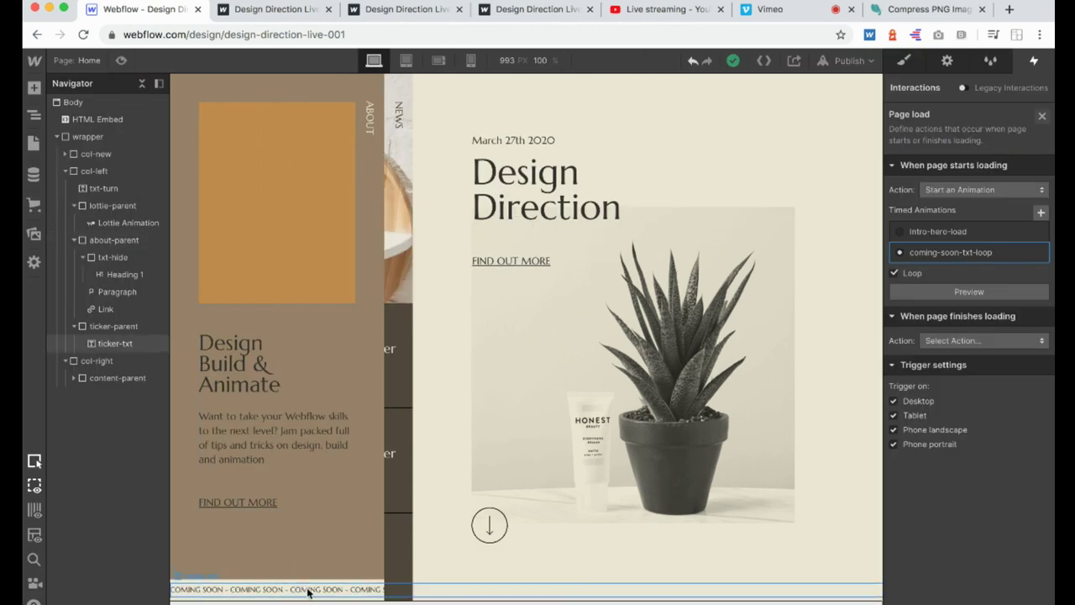
pyautogui.click(1042, 115)
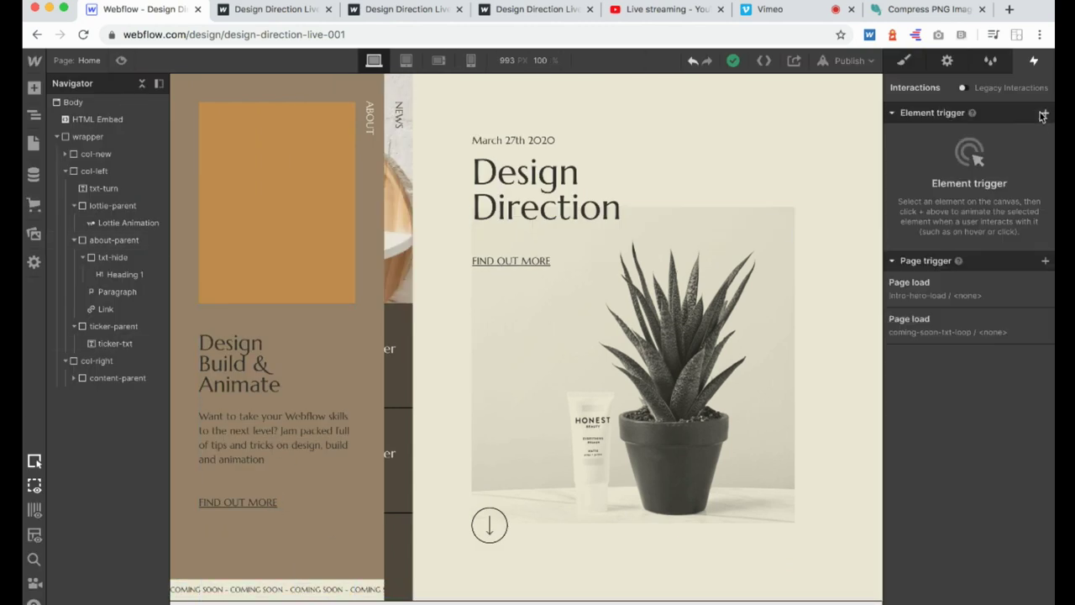
pyautogui.click(183, 584)
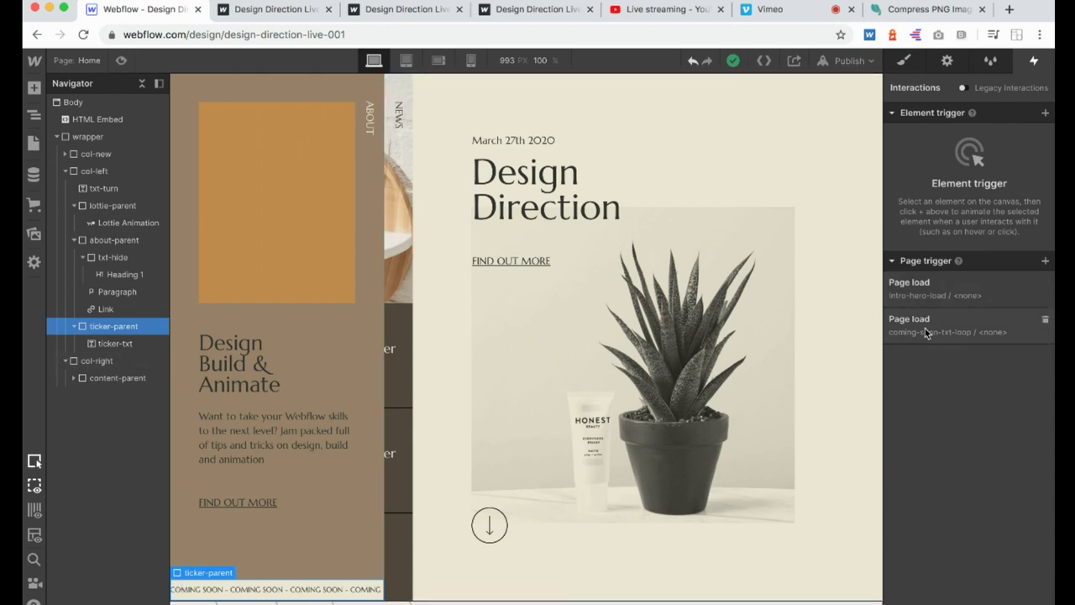
pyautogui.click(912, 297)
pyautogui.click(924, 234)
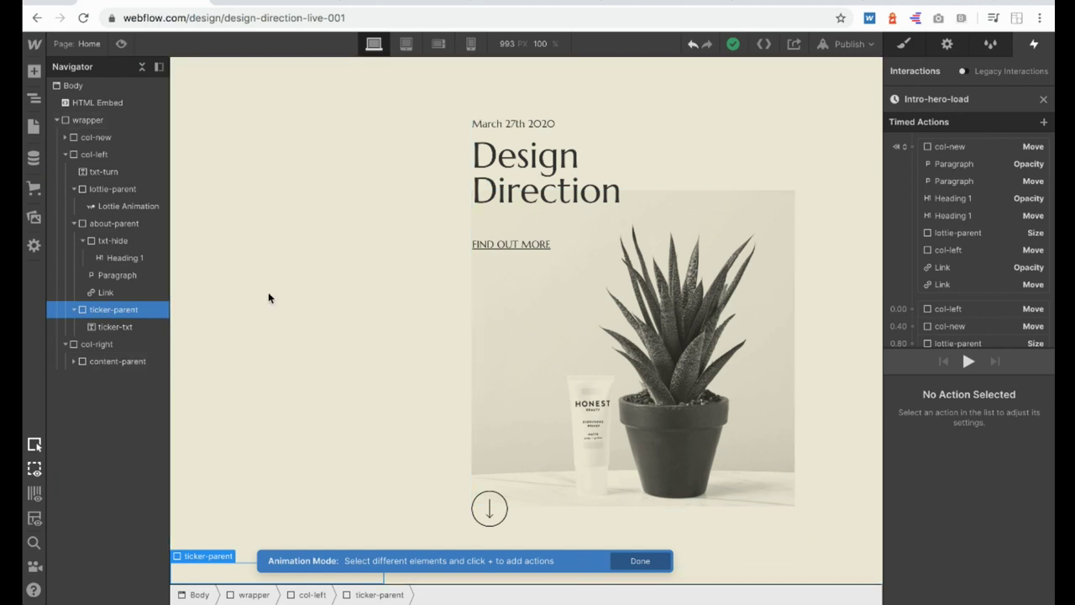
# Add a ticker-parent Move action to the initial state with a Y offset of 100%.
pyautogui.click(909, 156)
pyautogui.click(921, 193)
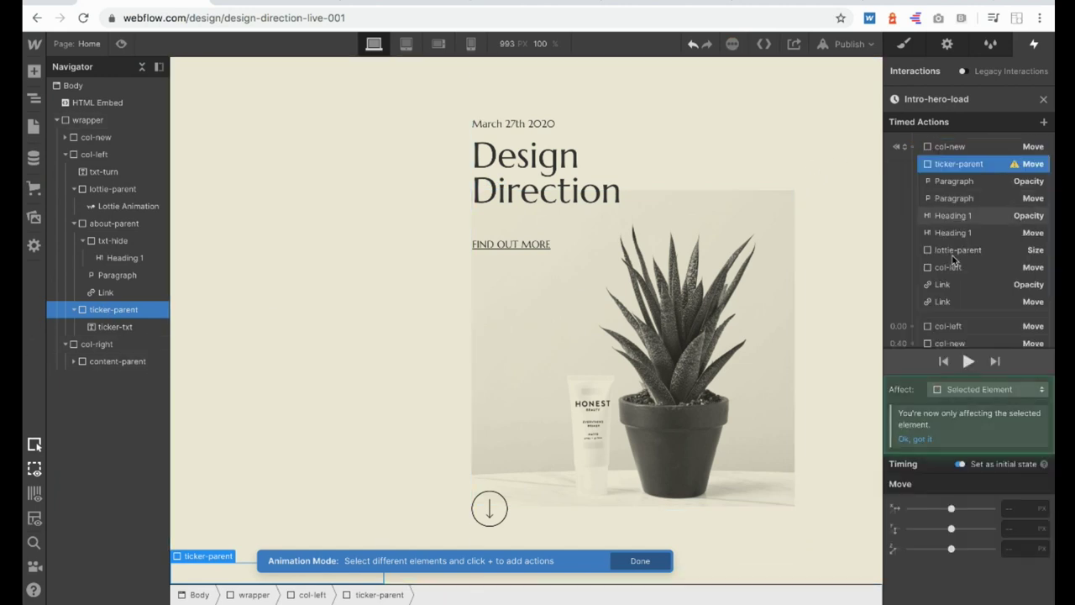
pyautogui.click(1010, 529)
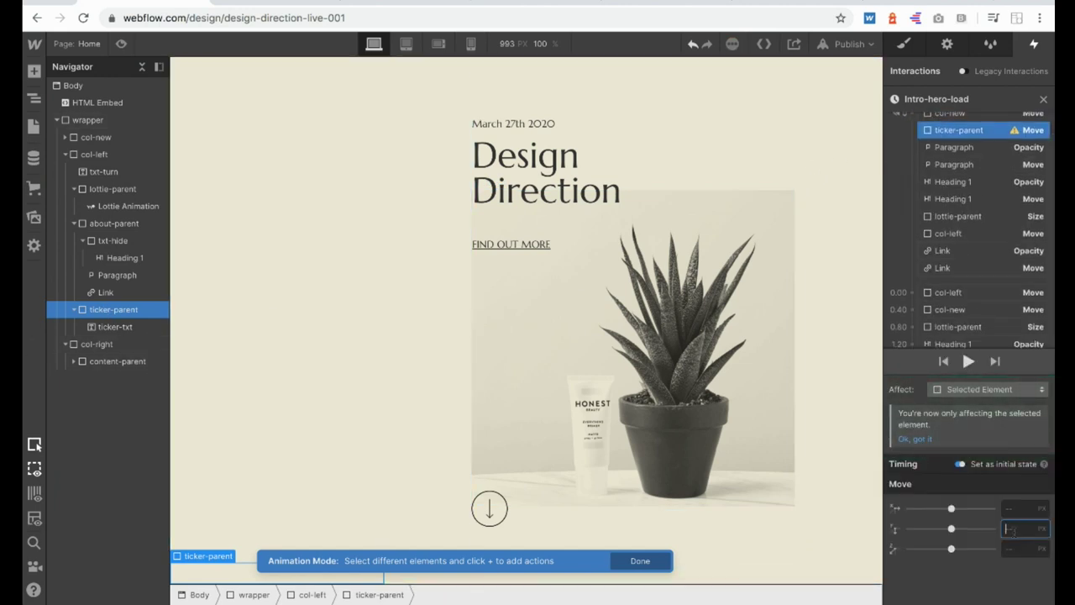
pyautogui.write('10')
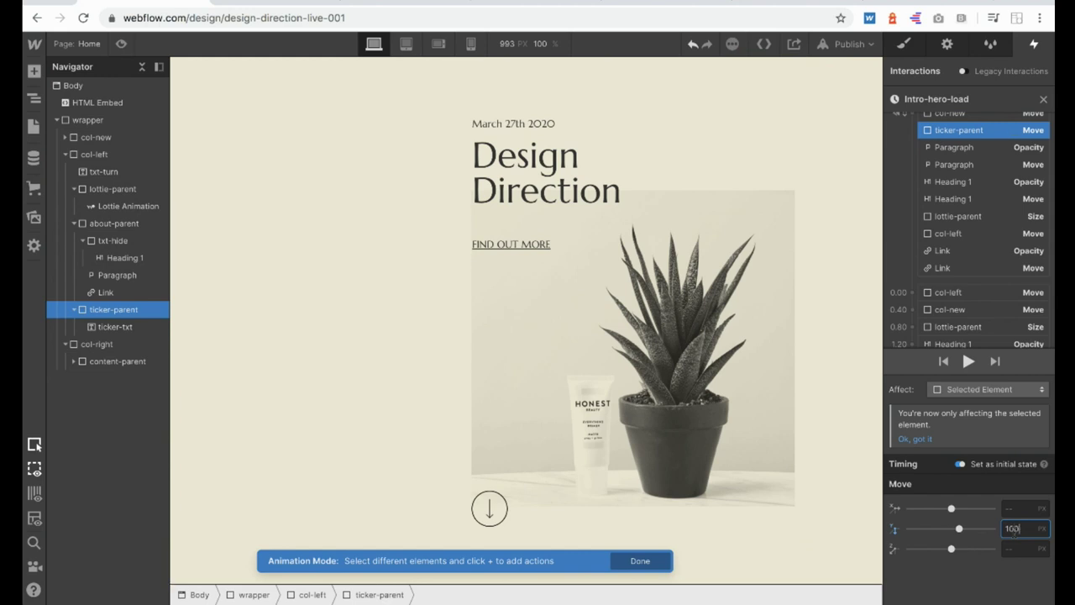
pyautogui.write('0')
# Add a second ticker-parent Move action to the 1.60-second group with a Y offset of 0%.
pyautogui.scroll(-3, 935, 191)
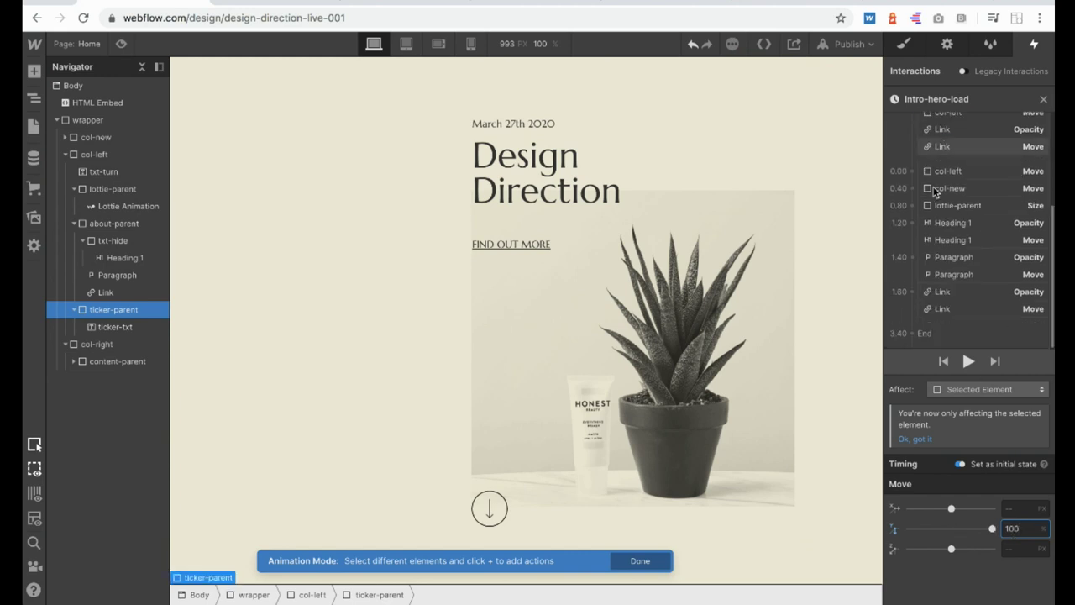
pyautogui.click(930, 311)
pyautogui.click(912, 334)
pyautogui.scroll(-1, 1030, 568)
pyautogui.click(1028, 567)
pyautogui.write('0')
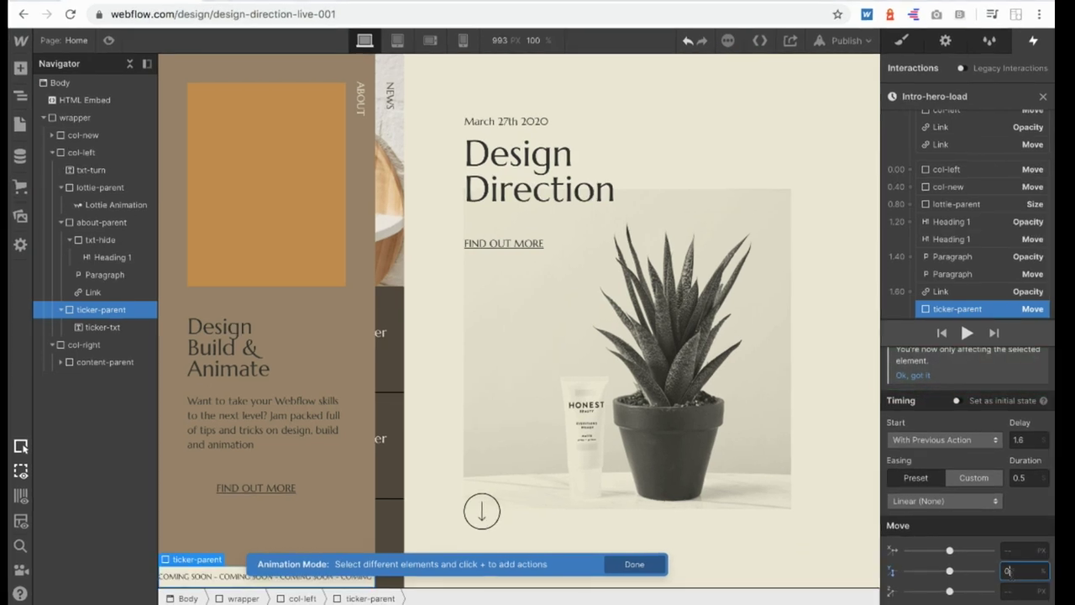
# Set the second ticker-parent Move action to Out Quart easing, a 1.8-second duration and a 1.8-second delay.
pyautogui.click(914, 501)
pyautogui.click(897, 376)
pyautogui.click(1018, 477)
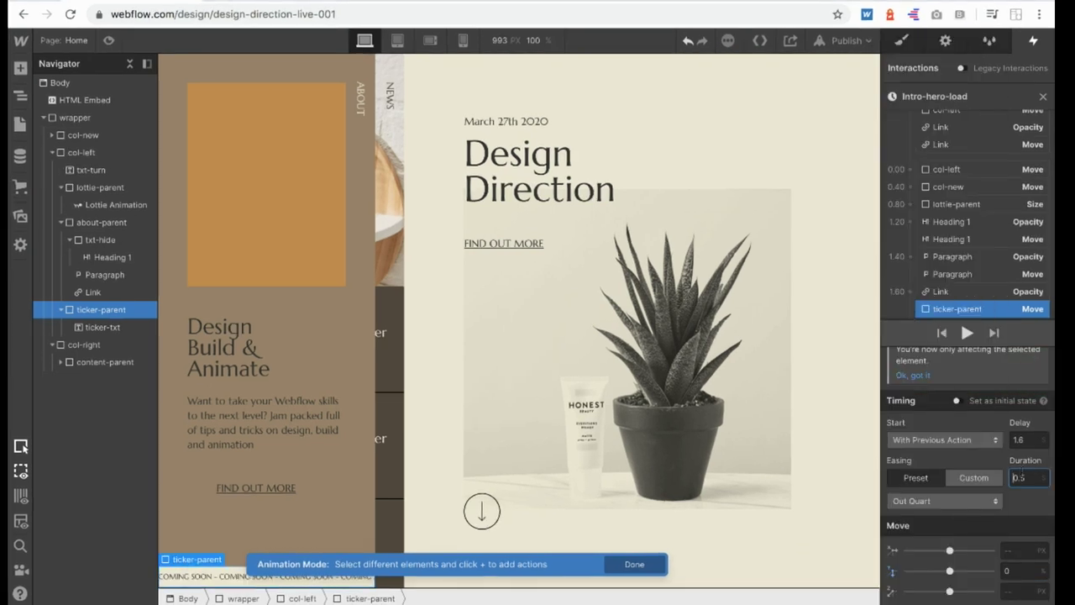
pyautogui.write('1.8')
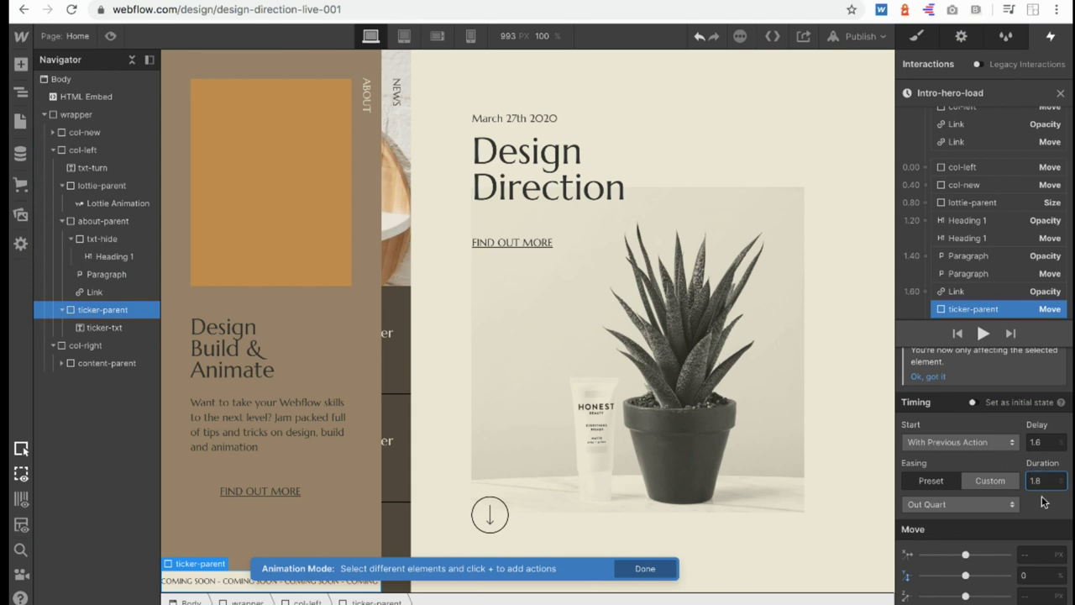
pyautogui.doubleClick(1038, 442)
pyautogui.write('1.8')
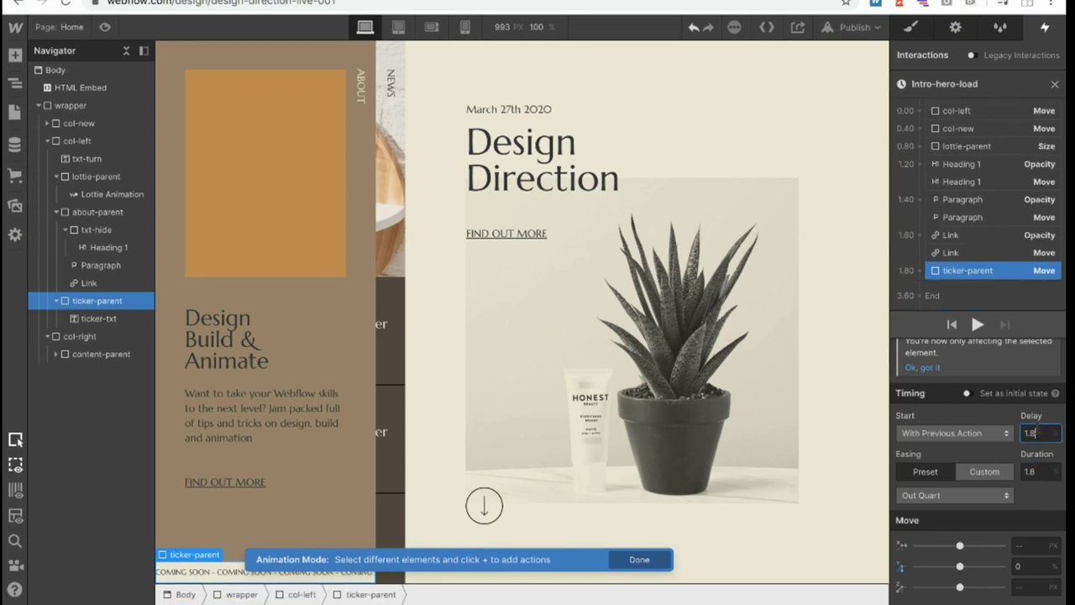
# Preview the page twice to check the load animation, and return to the editor.
pyautogui.click(104, 28)
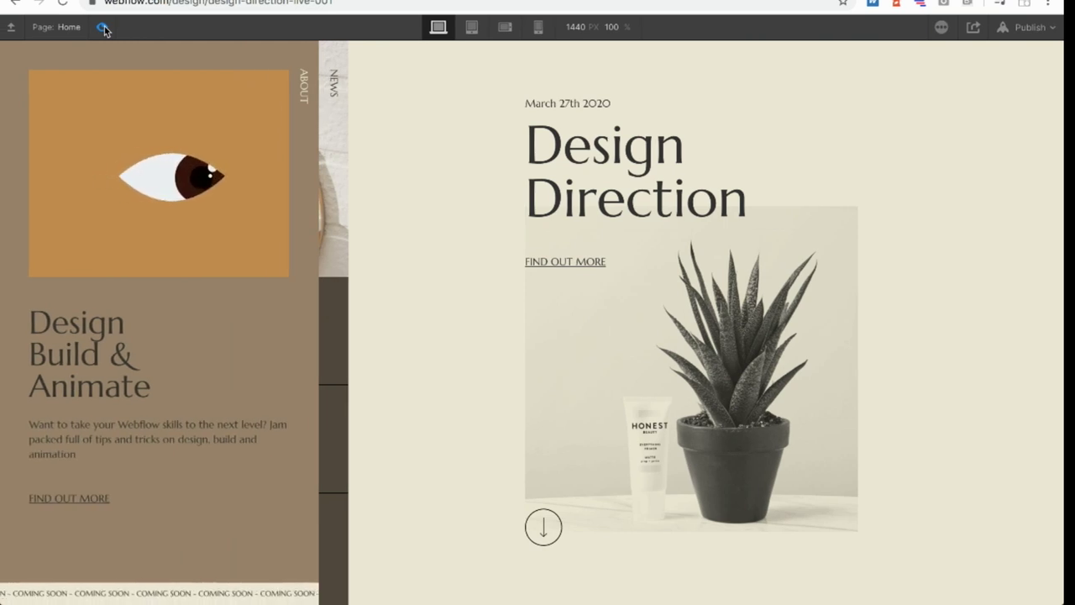
pyautogui.click(103, 29)
pyautogui.click(103, 28)
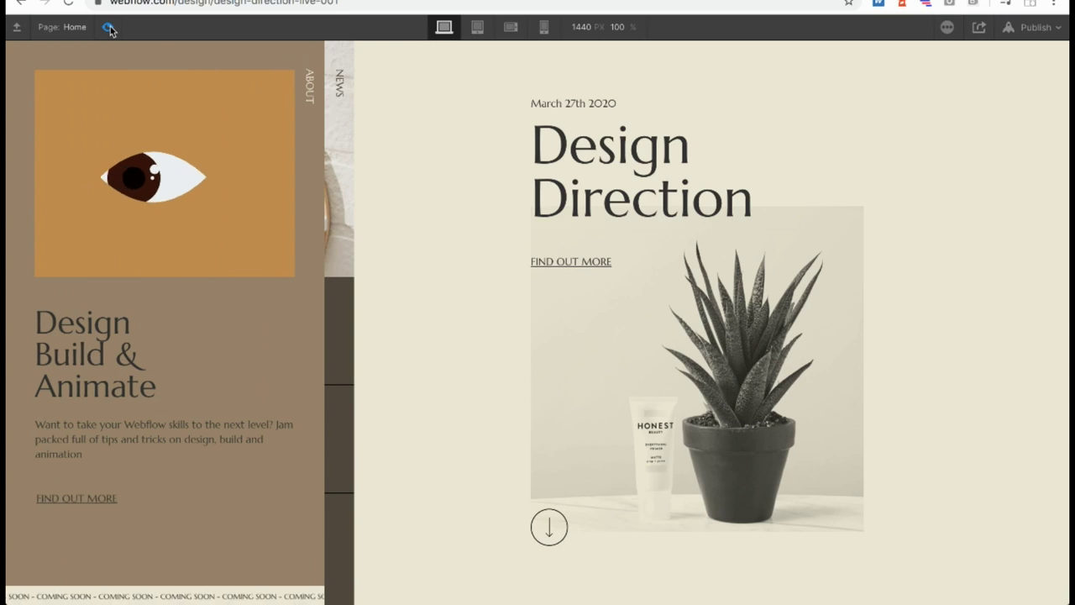
pyautogui.click(109, 29)
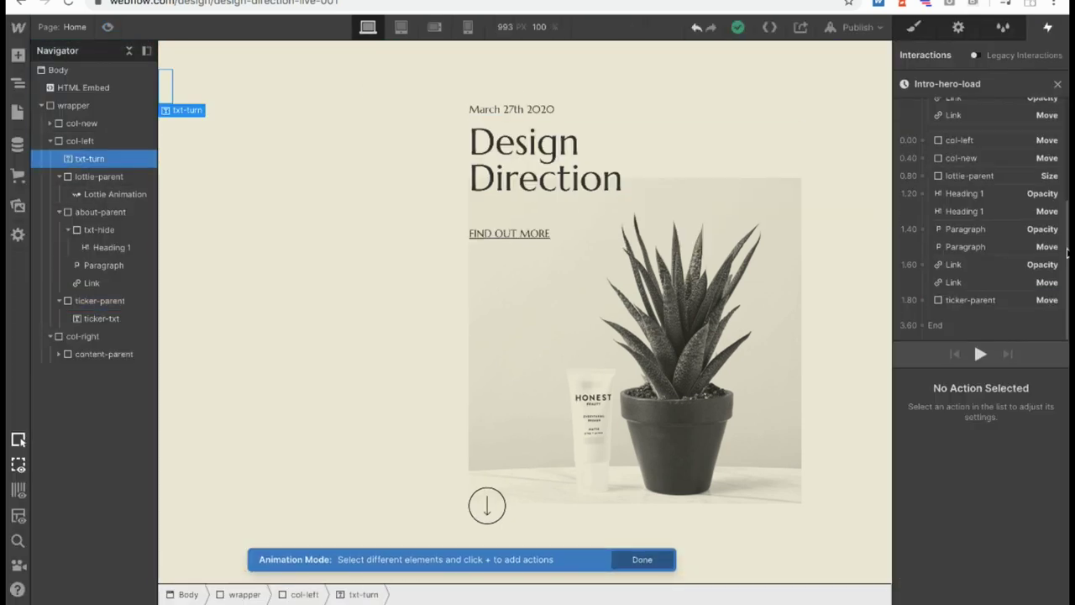
# Add a txt-turn Opacity action to the initial state of Intro-hero-load and set it to 0%.
pyautogui.scroll(2, 1068, 252)
pyautogui.click(923, 133)
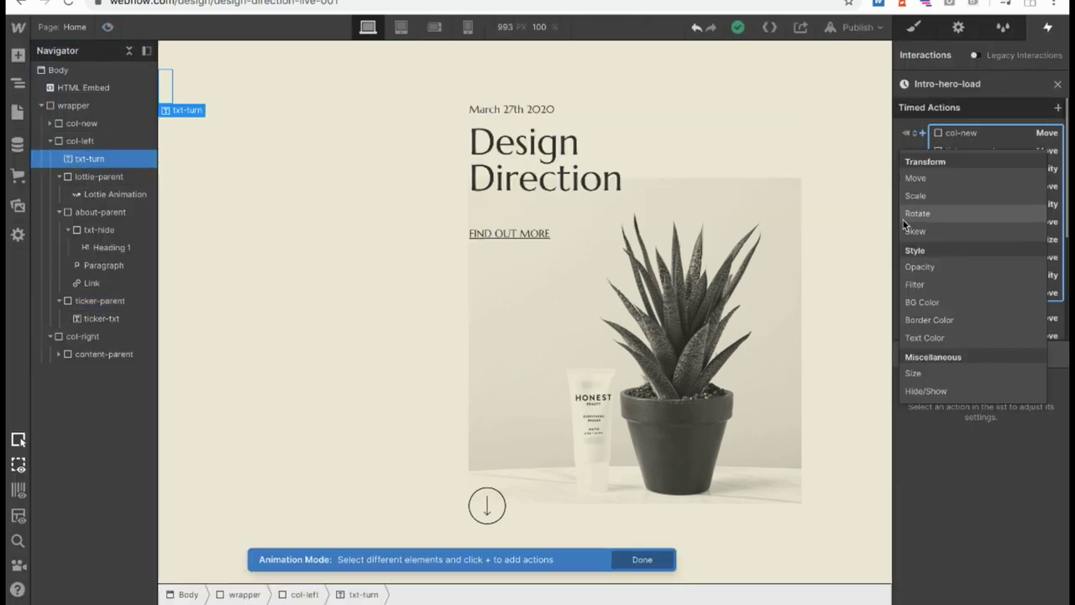
pyautogui.click(919, 266)
pyautogui.moveTo(1001, 506); pyautogui.dragTo(940, 505)
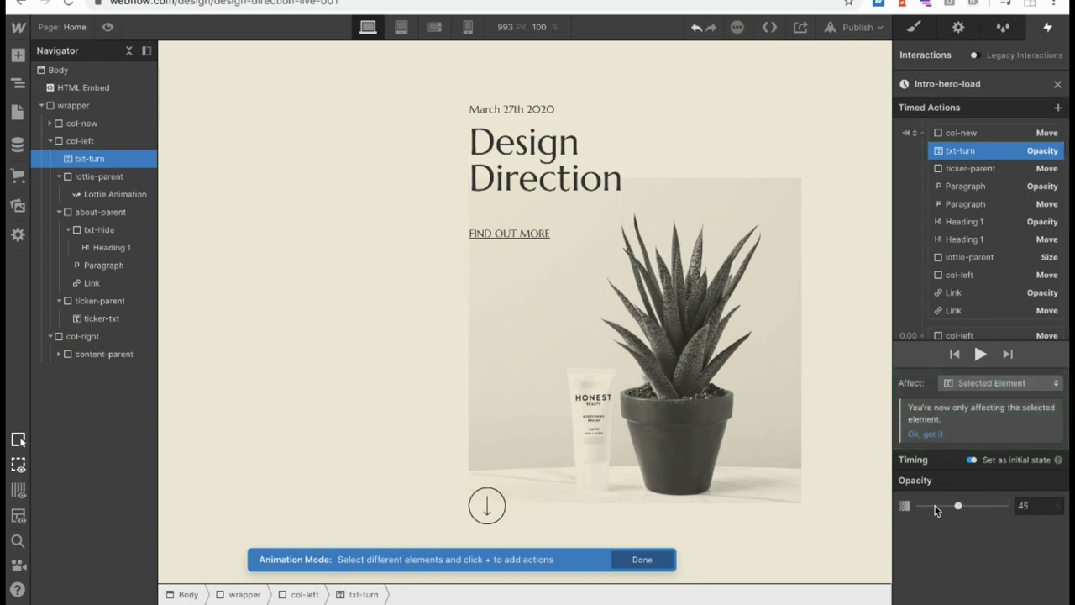
# Add a txt-turn Opacity action at 100% to the 1.20-second group with Ease easing, and open its duration for editing.
pyautogui.scroll(-4, 946, 160)
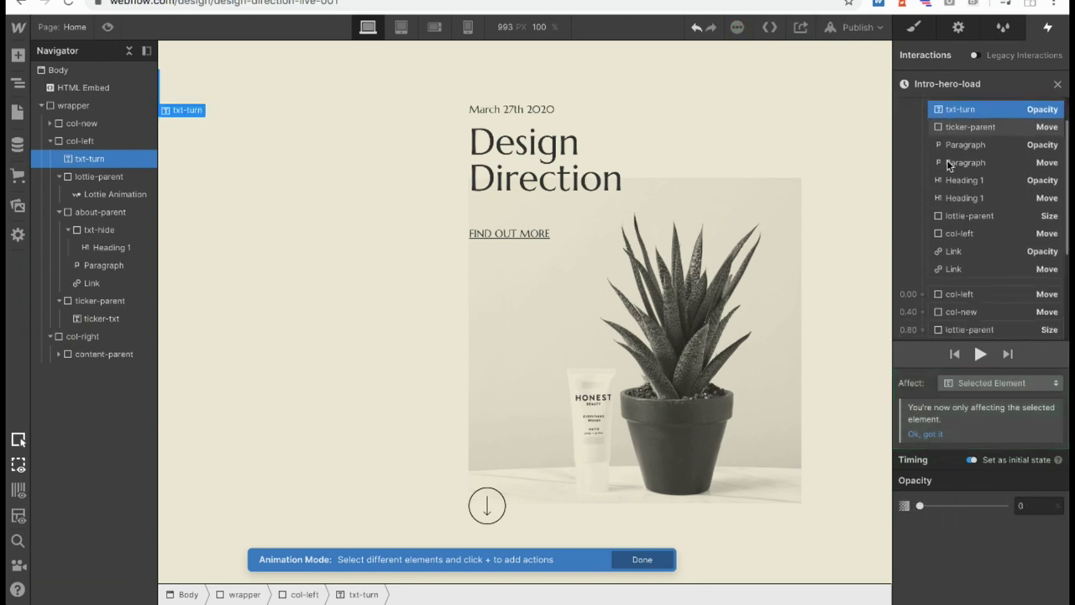
pyautogui.scroll(-2, 946, 160)
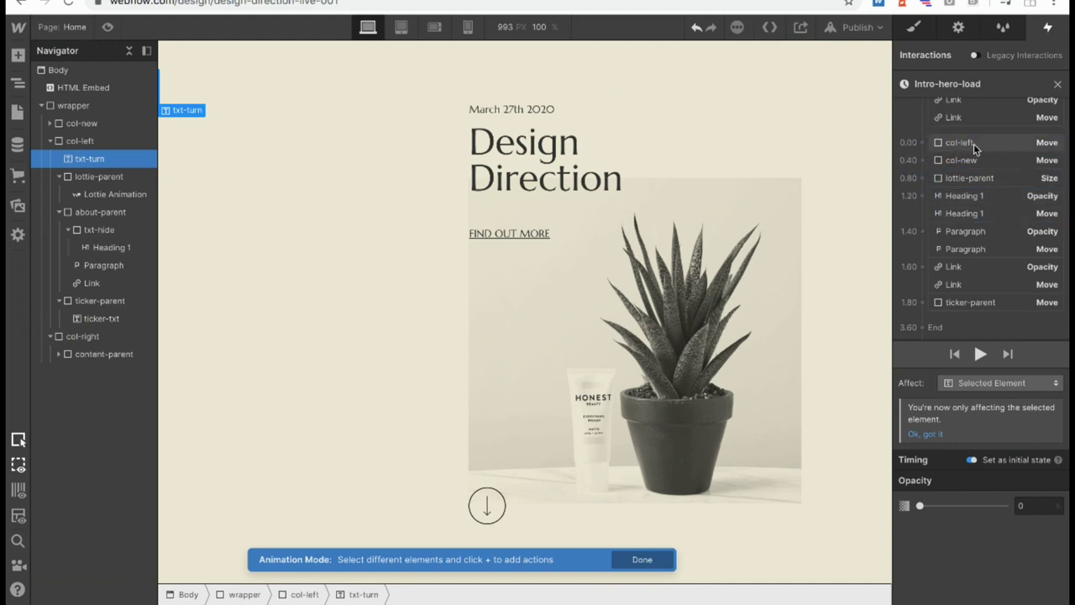
pyautogui.click(919, 206)
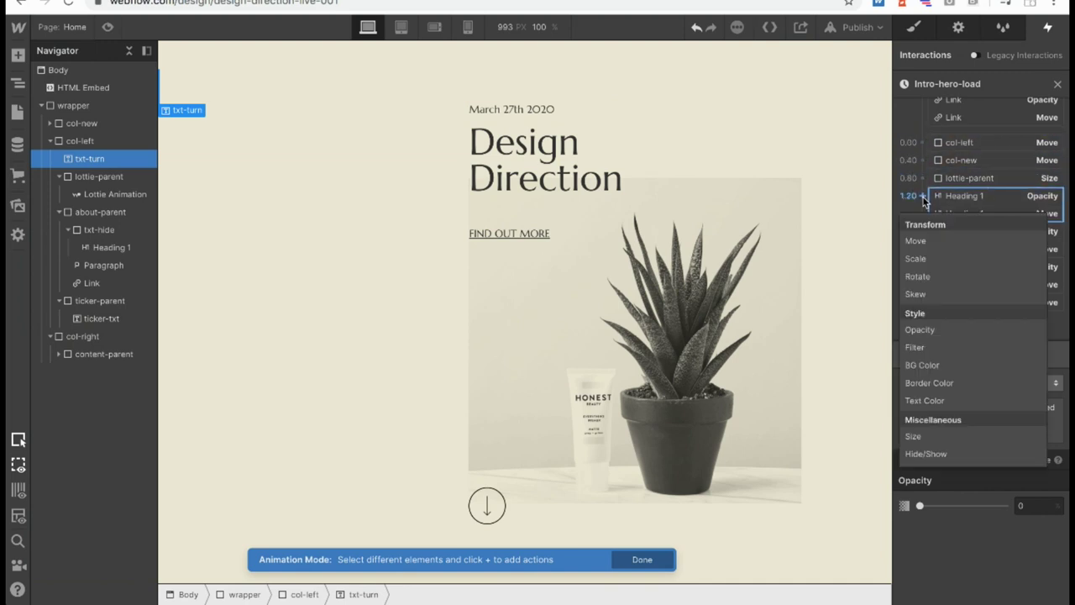
pyautogui.click(921, 329)
pyautogui.click(957, 535)
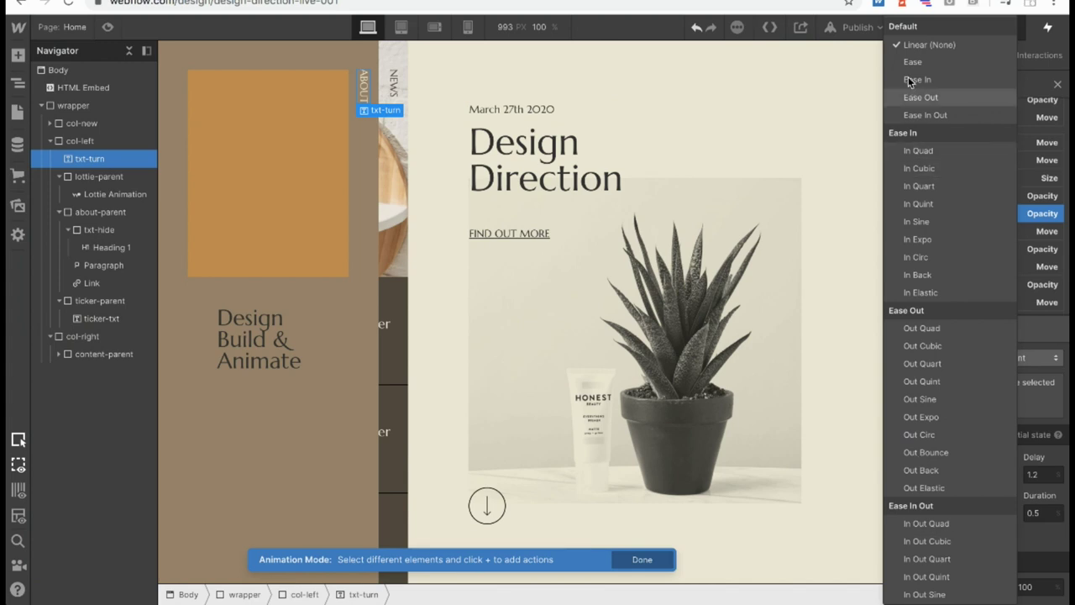
pyautogui.click(912, 62)
pyautogui.click(1038, 514)
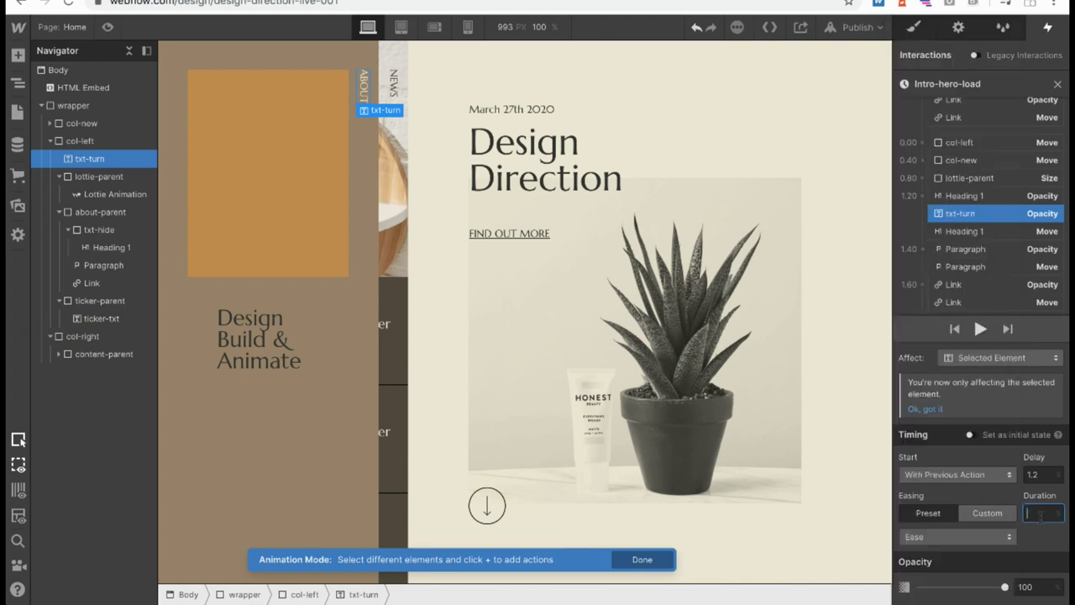
# Try making the initial-state actions of col-new, txt-turn and ticker-parent affect their class instead of the selected element.
pyautogui.scroll(1, 991, 218)
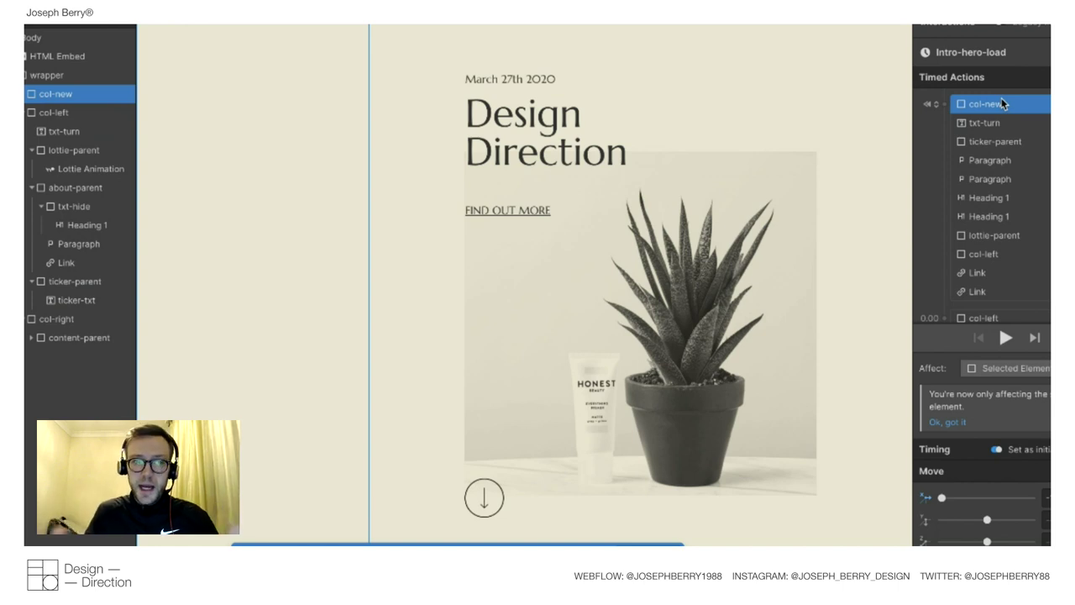
pyautogui.click(999, 368)
pyautogui.click(989, 349)
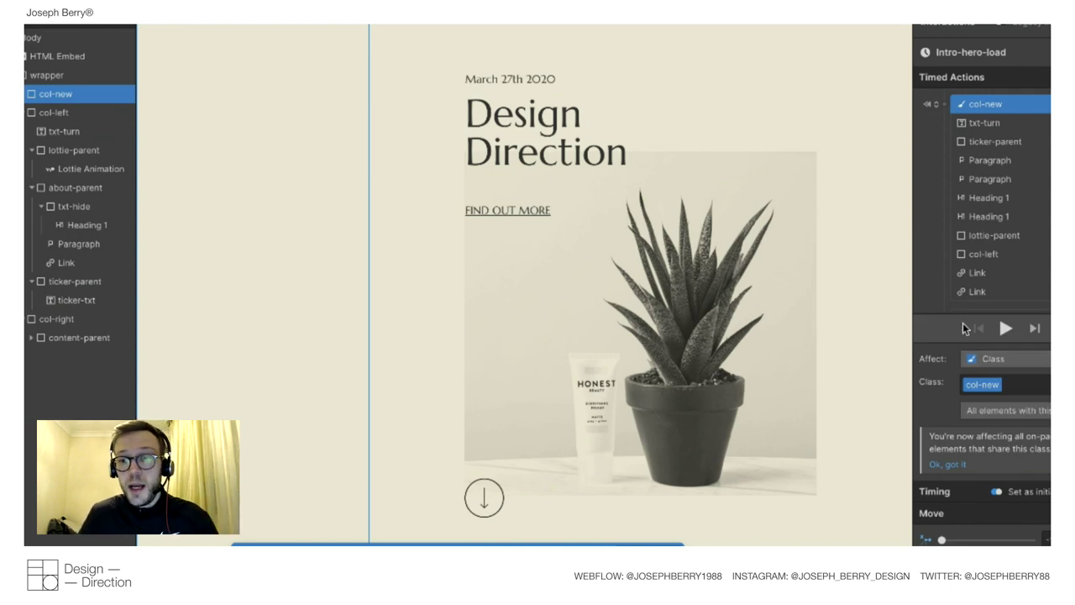
pyautogui.click(981, 123)
pyautogui.click(982, 368)
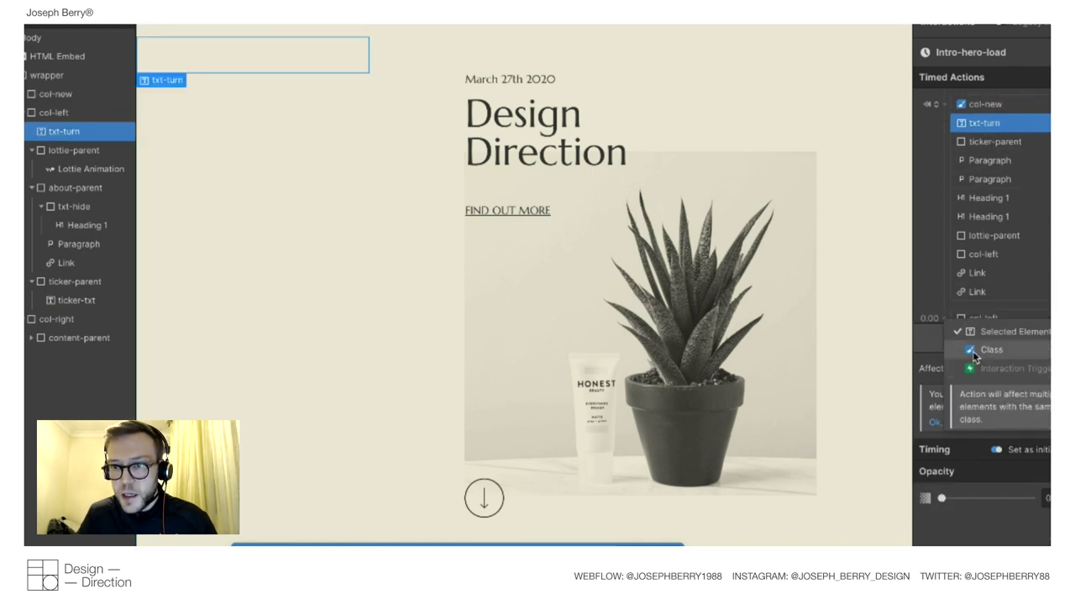
pyautogui.click(989, 349)
pyautogui.click(983, 142)
pyautogui.click(993, 370)
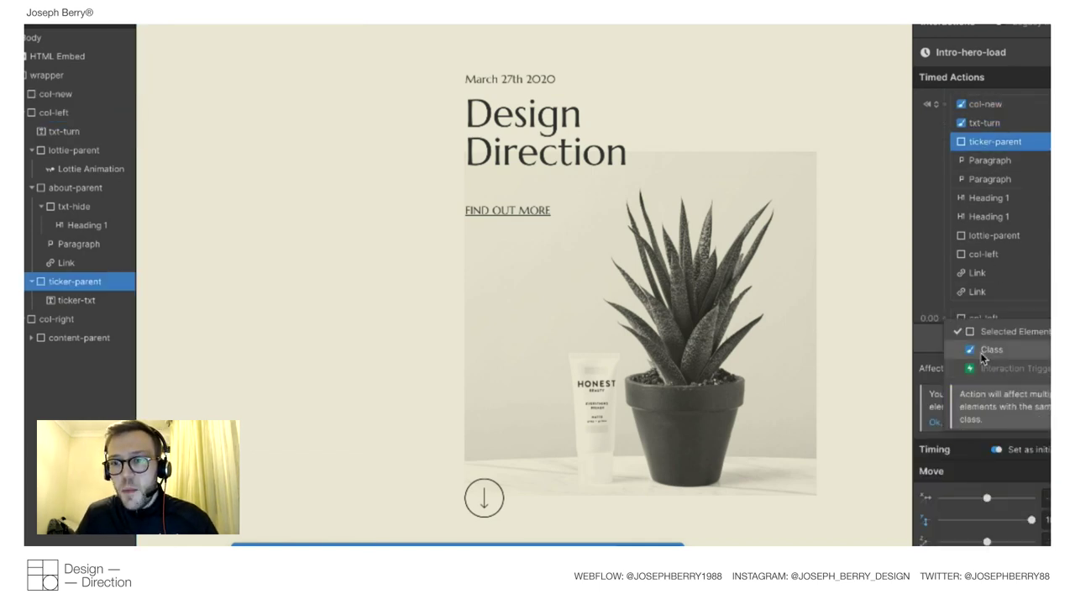
pyautogui.click(984, 351)
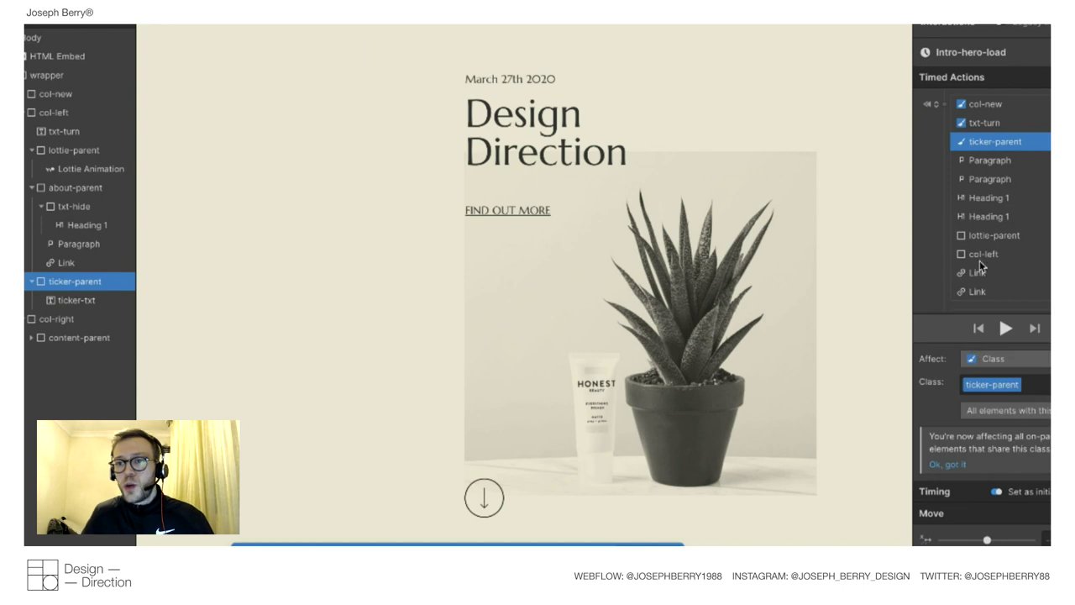
pyautogui.click(985, 162)
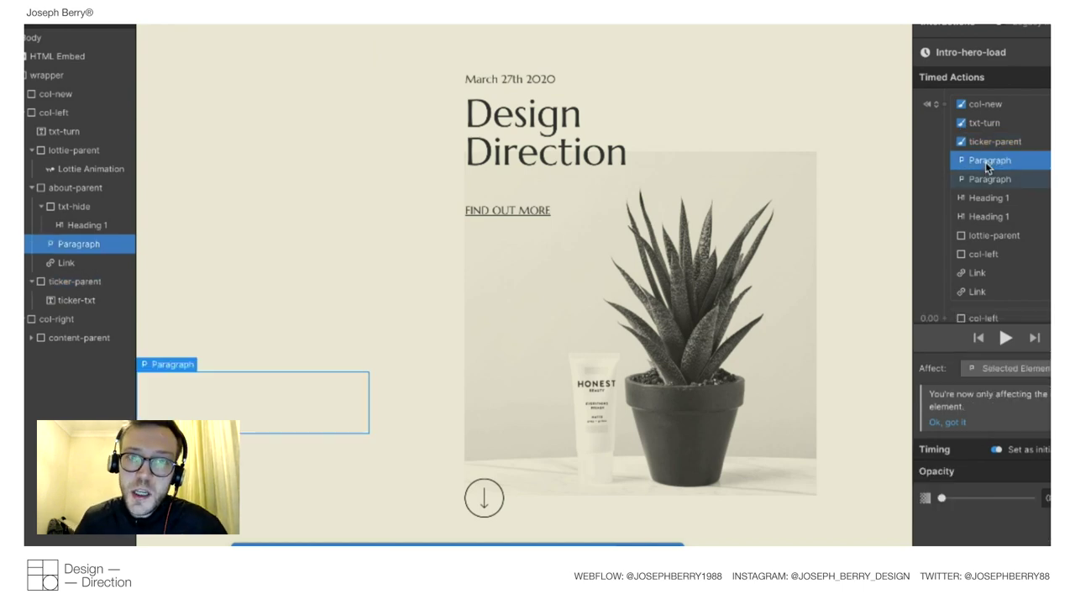
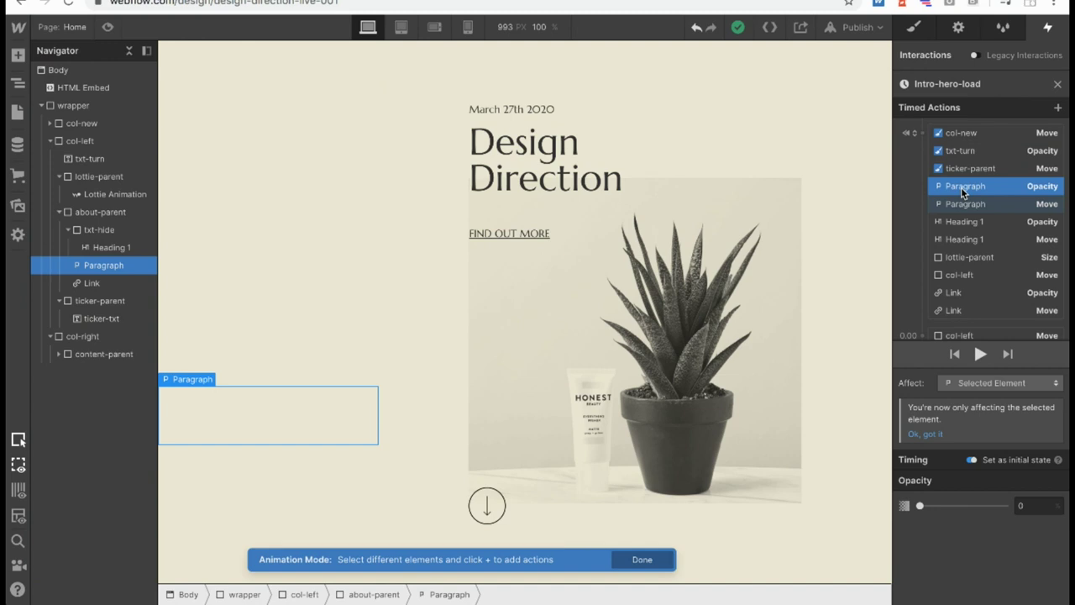
pyautogui.click(713, 145)
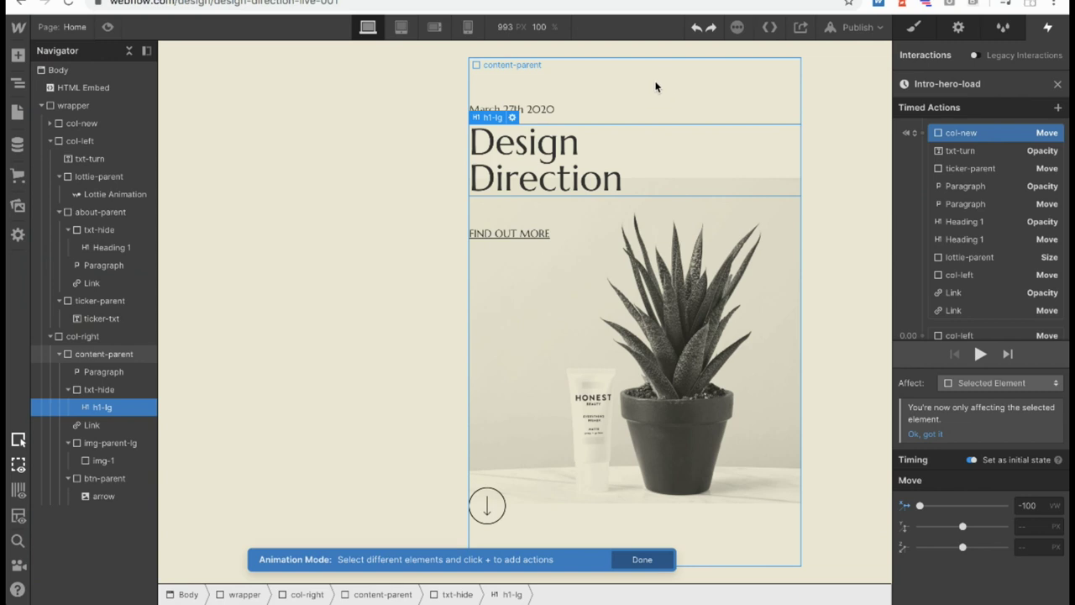
pyautogui.click(449, 114)
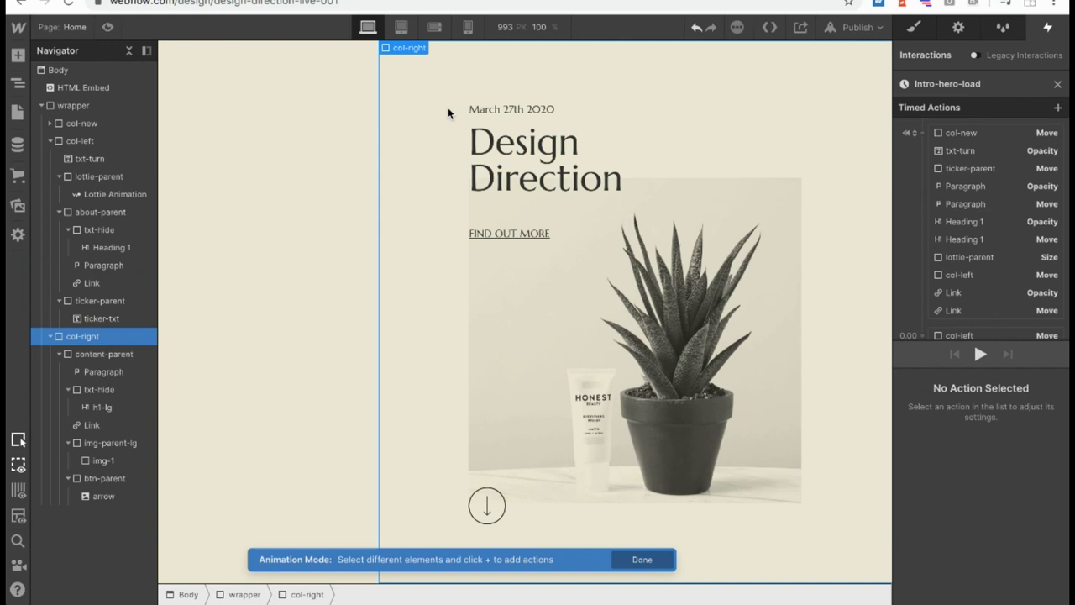
pyautogui.click(241, 79)
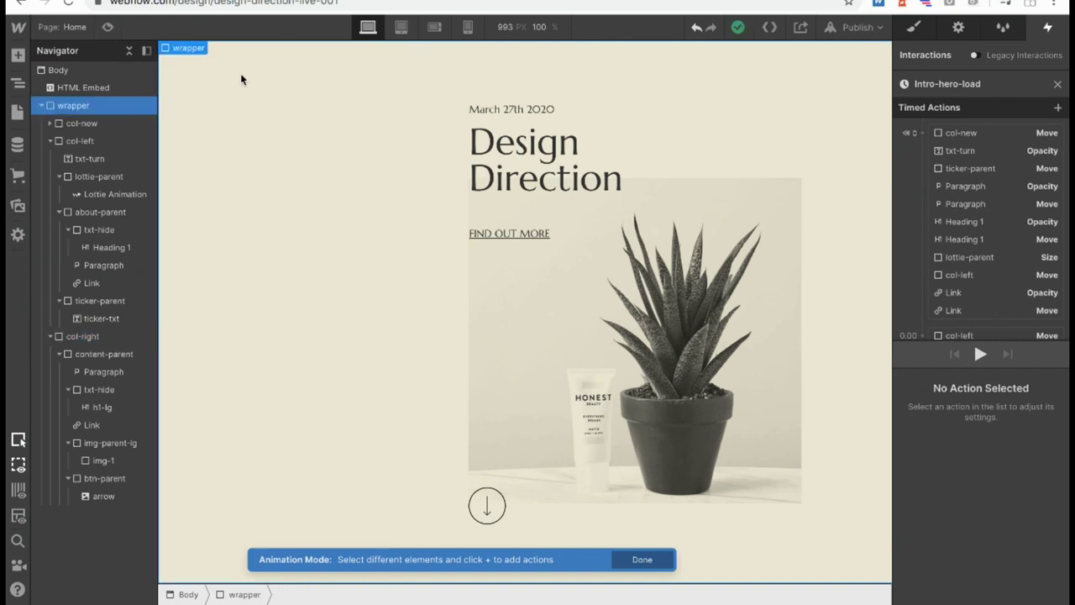
# Collapse col-left and col-right in the element tree and check the timed actions of col-new, col-left and col-right.
pyautogui.click(49, 141)
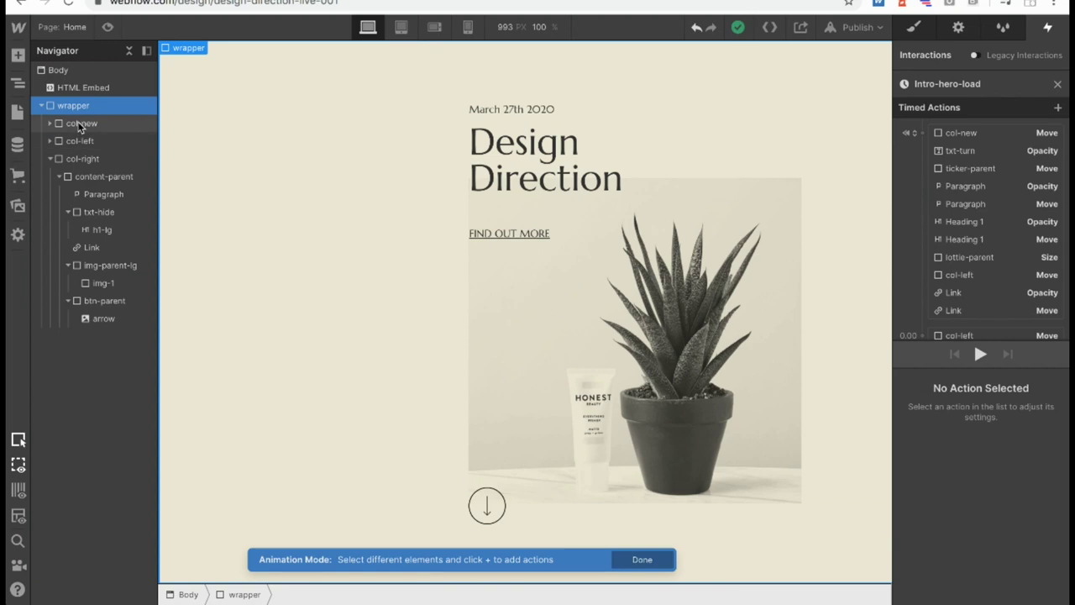
pyautogui.click(81, 123)
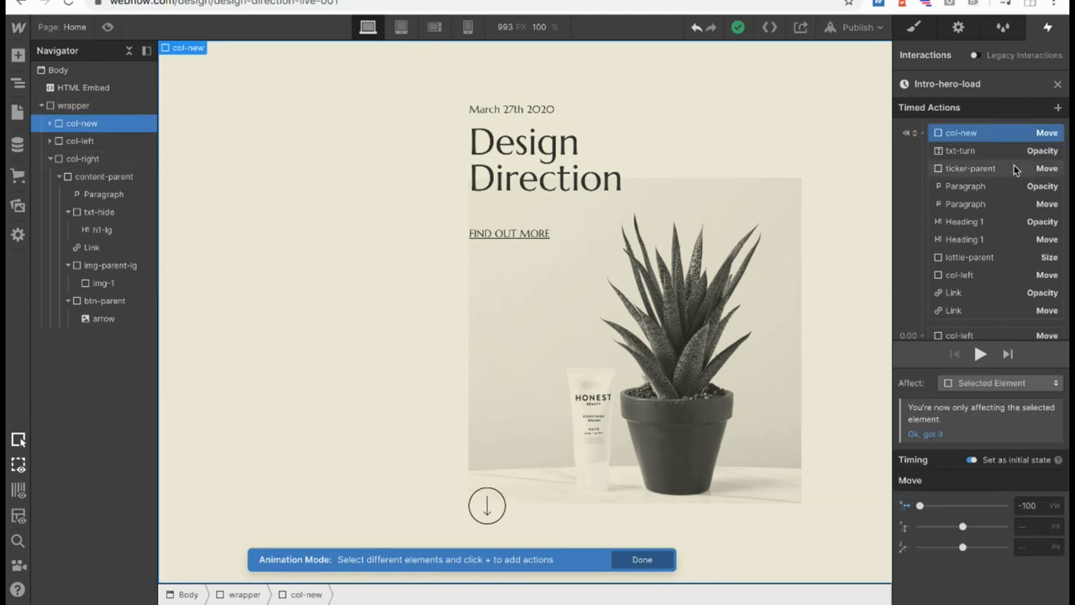
pyautogui.click(131, 141)
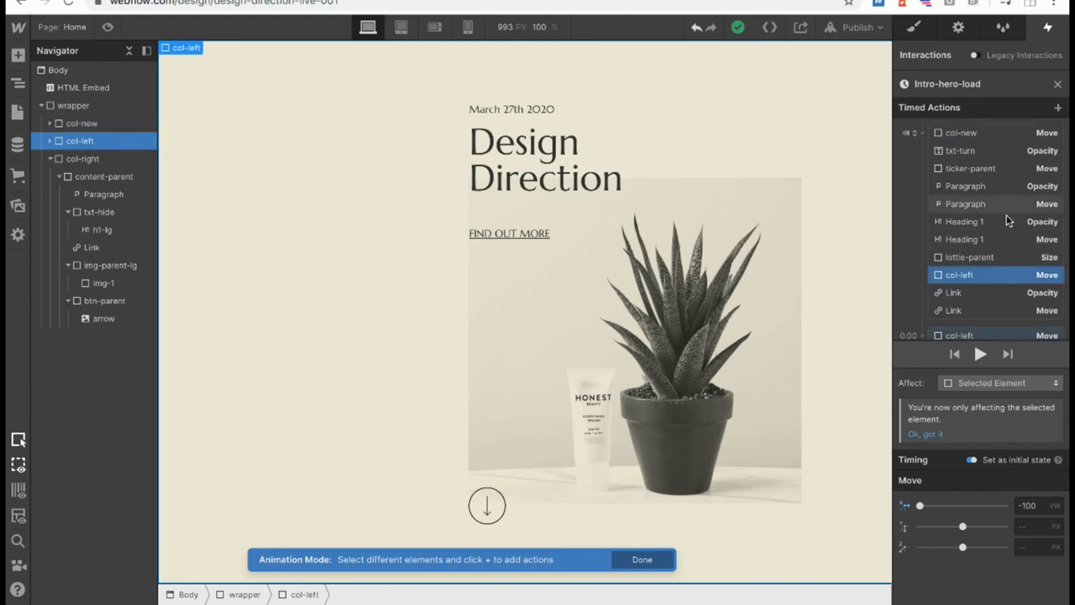
pyautogui.click(50, 158)
pyautogui.click(87, 159)
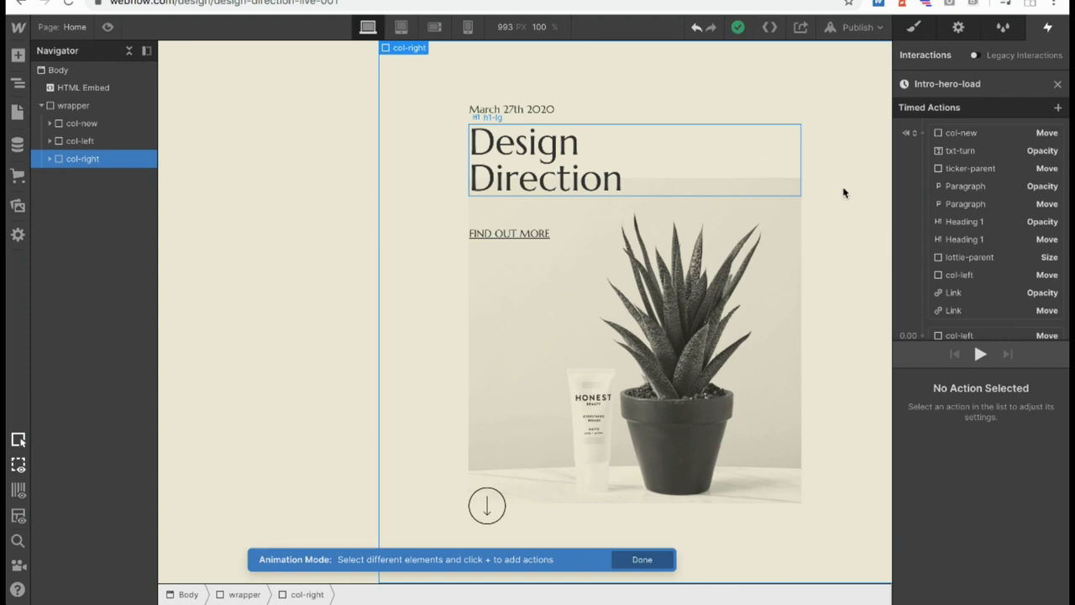
# Set the delay of the ticker-parent Move action at the end of the Intro-hero-load animation to 3 s.
pyautogui.scroll(-5, 1012, 210)
pyautogui.click(974, 300)
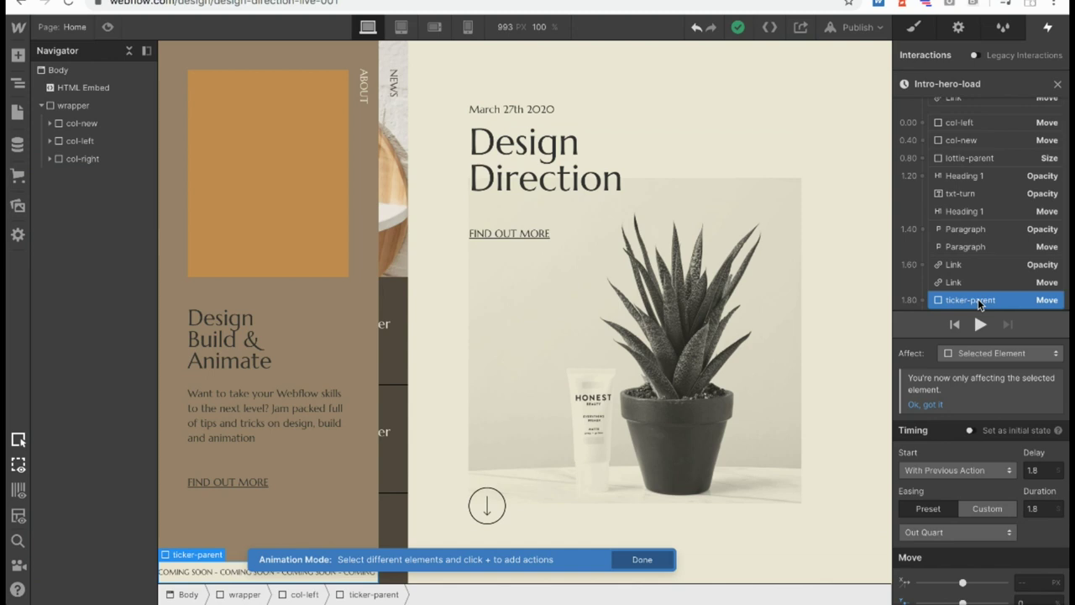
pyautogui.scroll(-1, 1026, 468)
pyautogui.click(1041, 472)
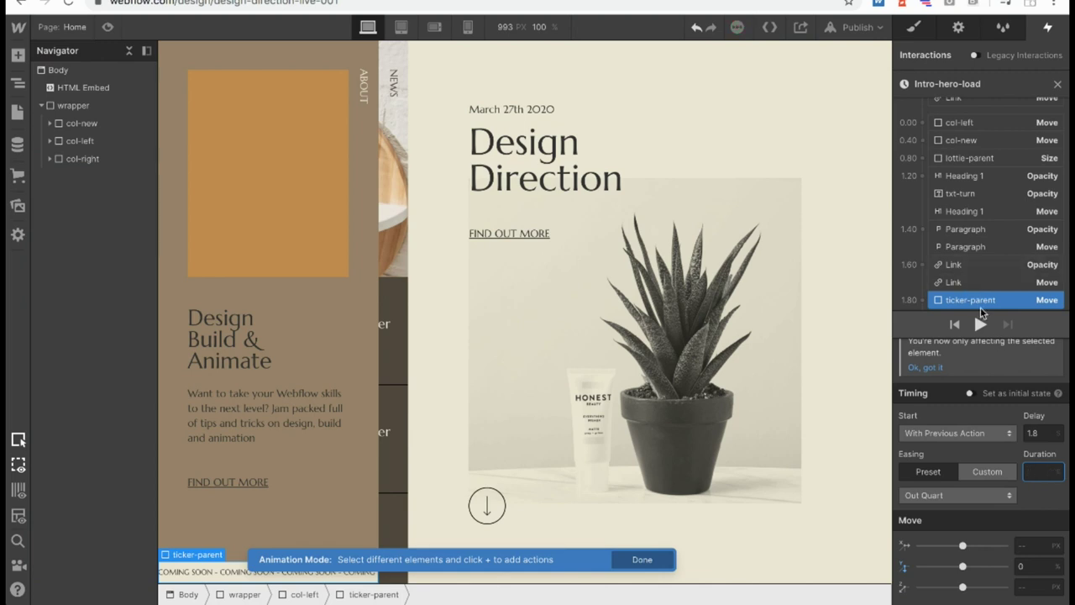
pyautogui.click(1036, 433)
pyautogui.write('3')
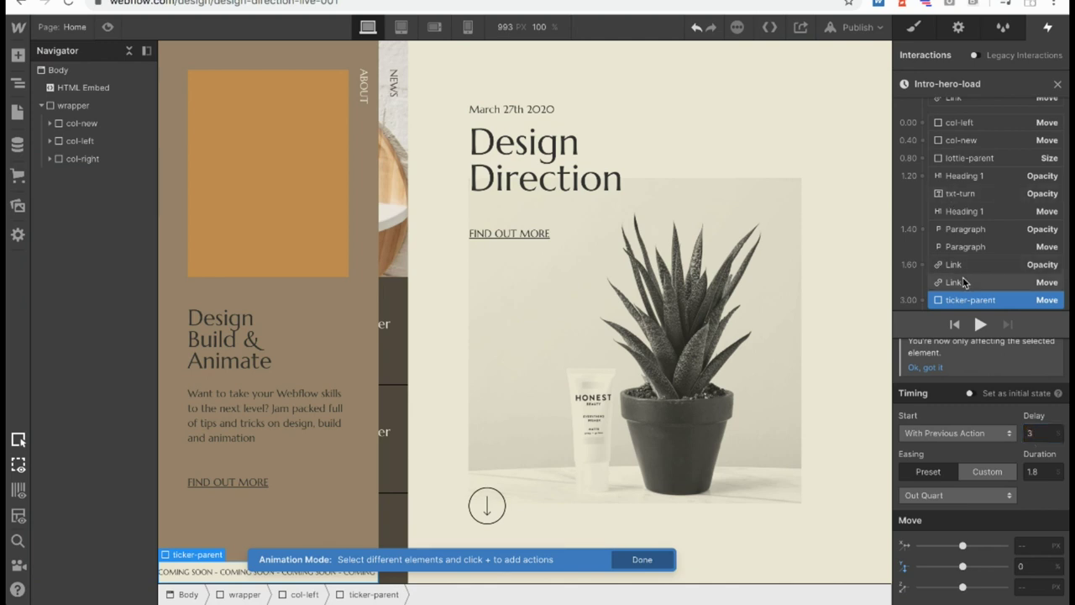
# Set the delay of the Link Move and Opacity actions together to 2.8 s.
pyautogui.click(957, 263)
pyautogui.click(1047, 481)
pyautogui.write('2.8')
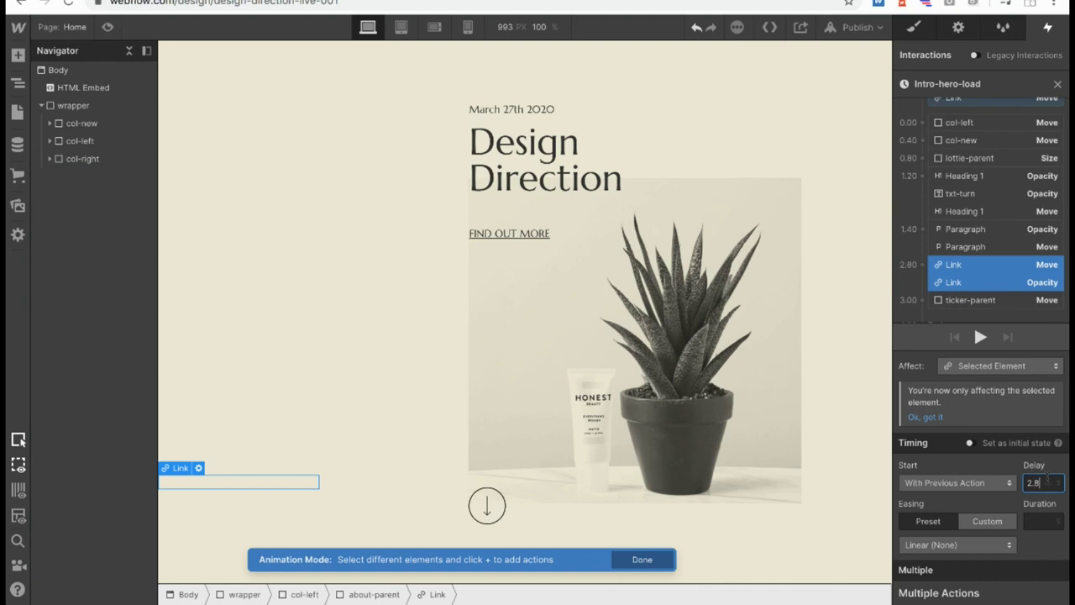
pyautogui.press('Return')
# Set the delay of the Paragraph Move and Opacity actions together to 2.6 s.
pyautogui.click(949, 246)
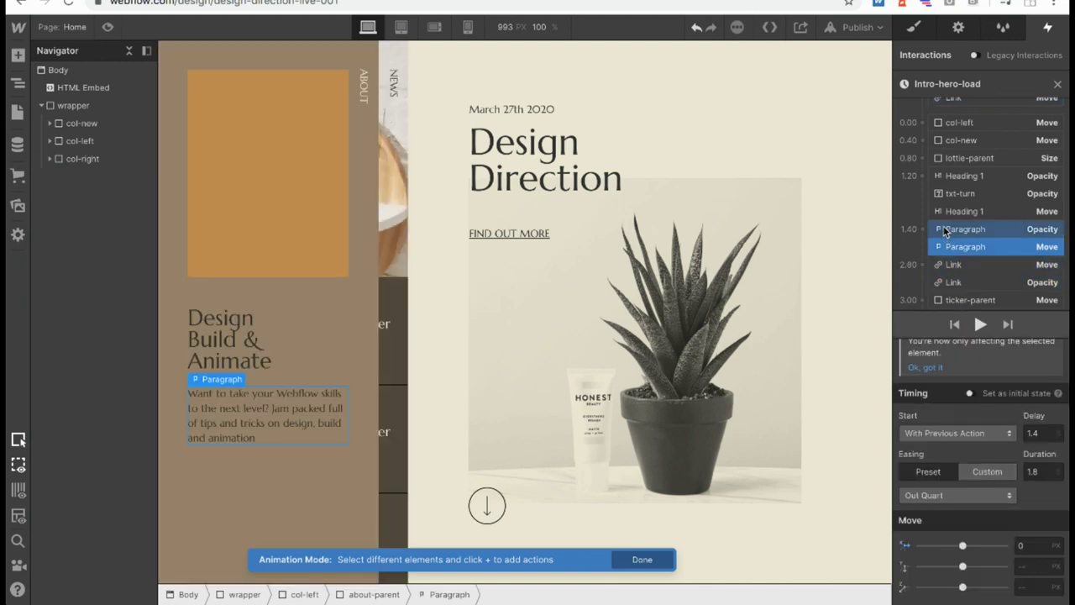
pyautogui.click(944, 230)
pyautogui.click(1041, 482)
pyautogui.write('.6')
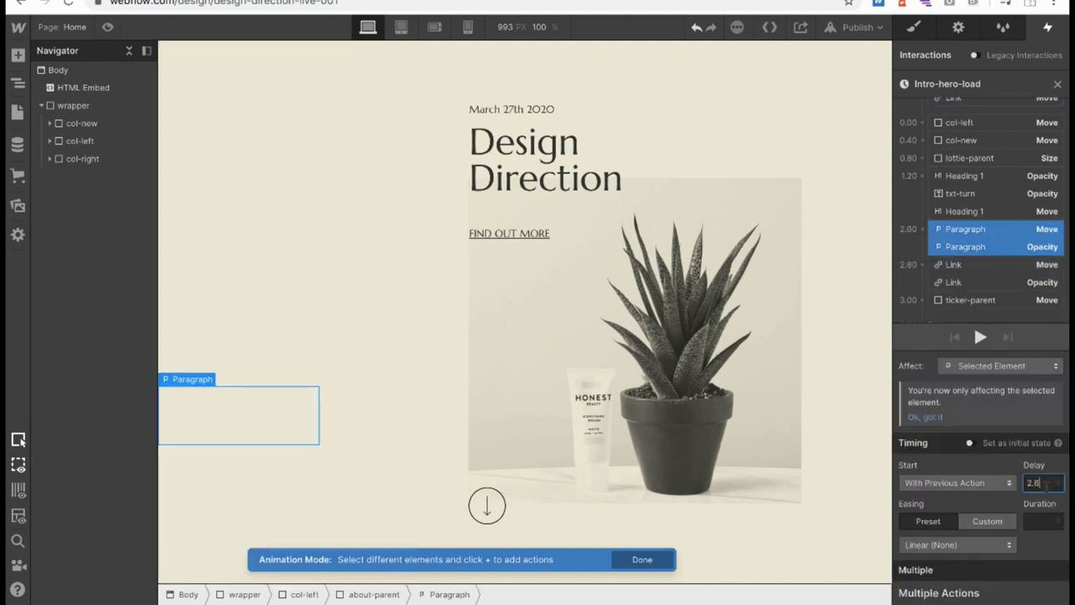
# Set the delay of the Heading 1 Move and Opacity actions and the txt-turn Opacity action to 2.4 s.
pyautogui.click(958, 211)
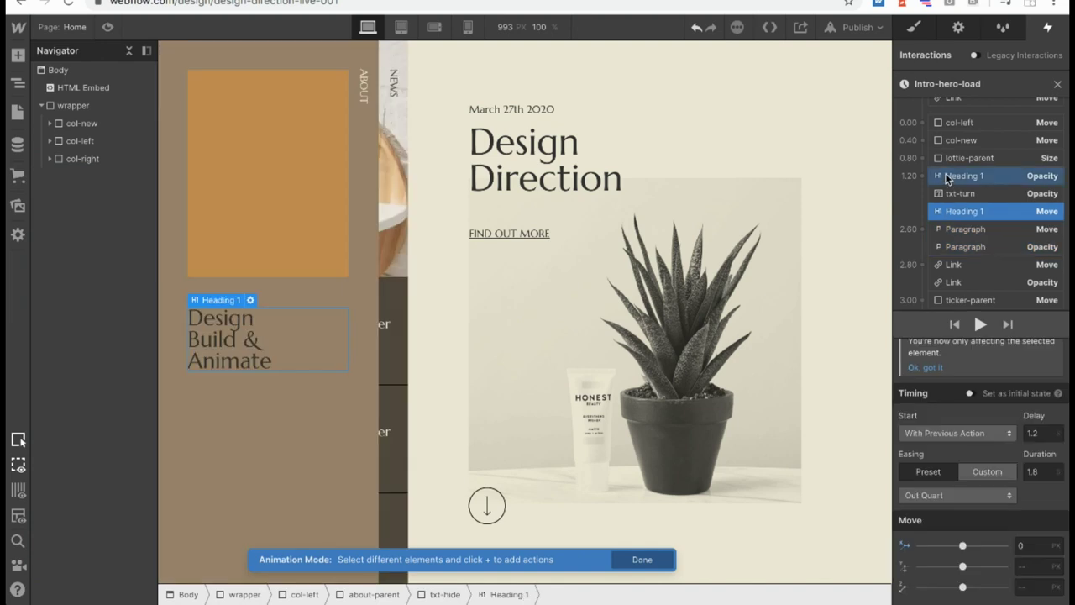
pyautogui.keyDown('shift'); pyautogui.click(947, 178); pyautogui.keyUp('shift')
pyautogui.click(1044, 482)
pyautogui.write('2.4')
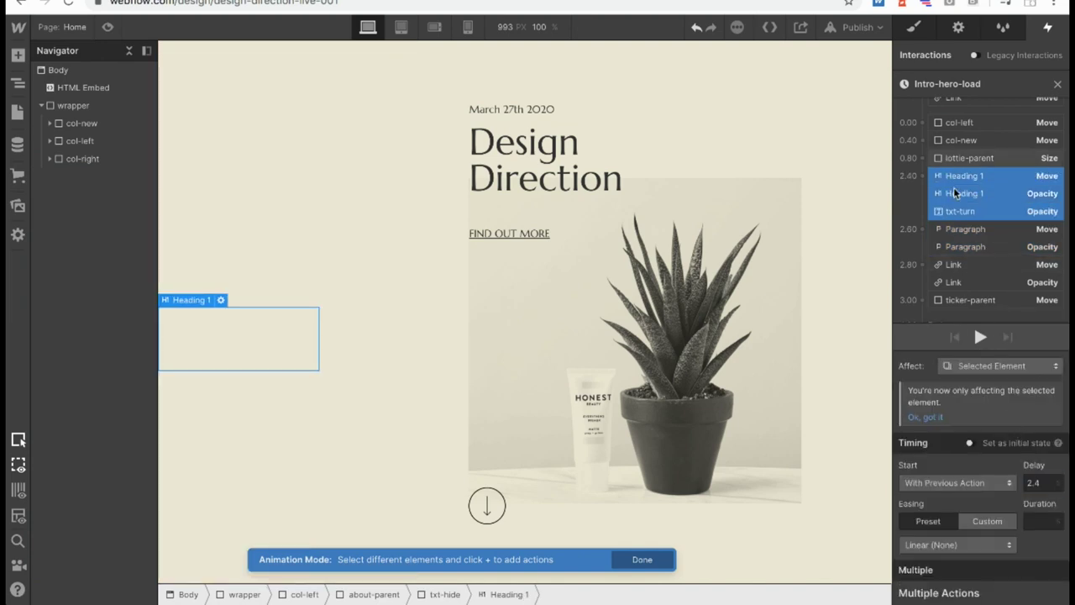
# Set the delay of the lottie-parent Size action to 2.2 s.
pyautogui.click(966, 158)
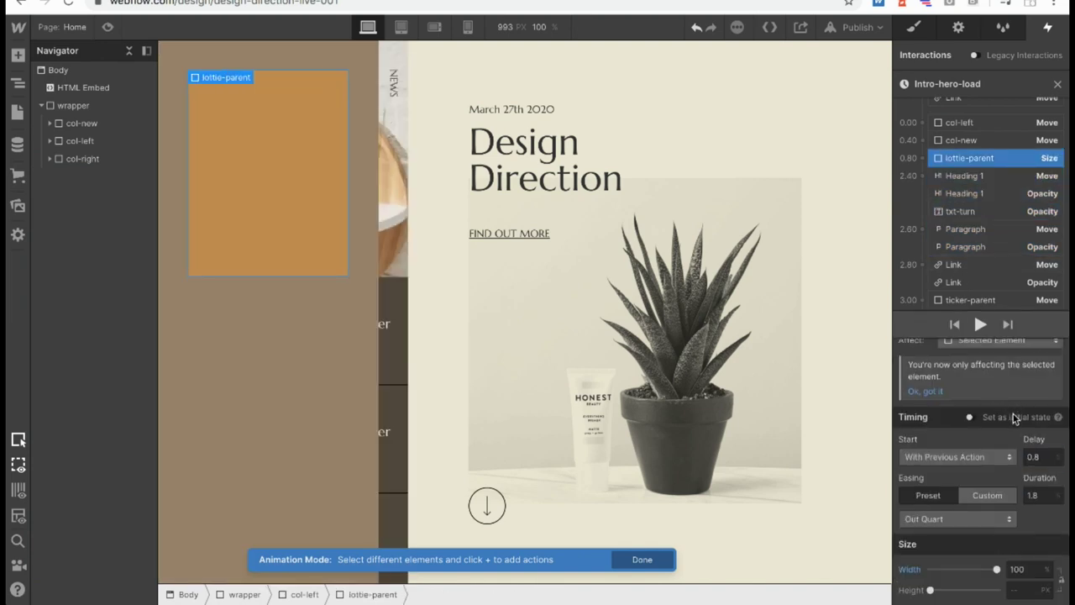
pyautogui.doubleClick(1040, 456)
pyautogui.write('2.2')
# Set the delay of the Heading 1 and txt-turn actions to 2.2 s and of the lottie-parent Size action to 2 s.
pyautogui.click(956, 210)
pyautogui.keyDown('shift'); pyautogui.click(949, 176); pyautogui.keyUp('shift')
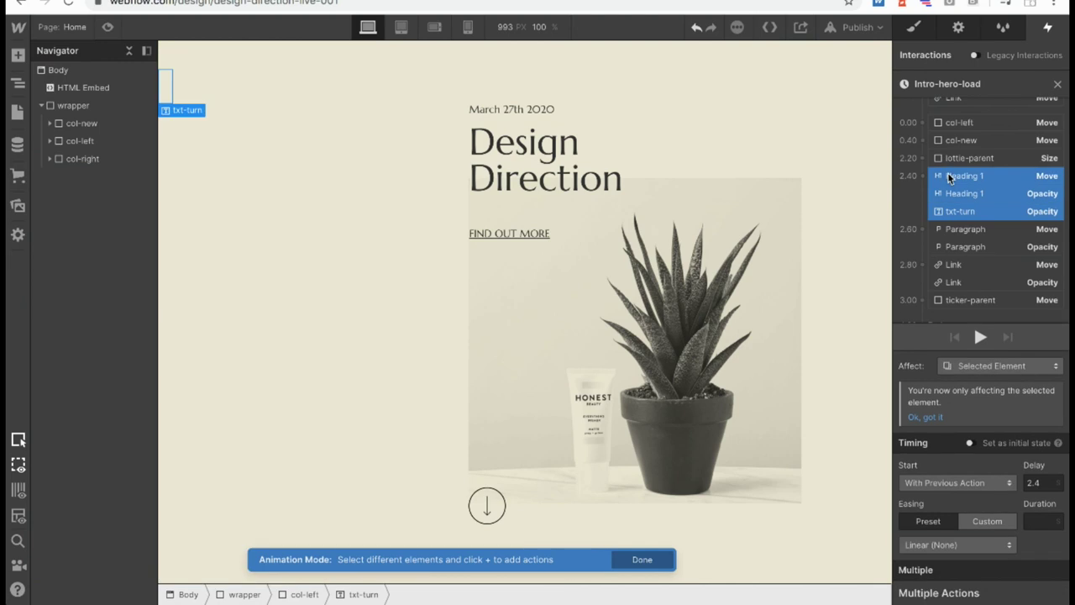
pyautogui.click(1048, 481)
pyautogui.write('2.2')
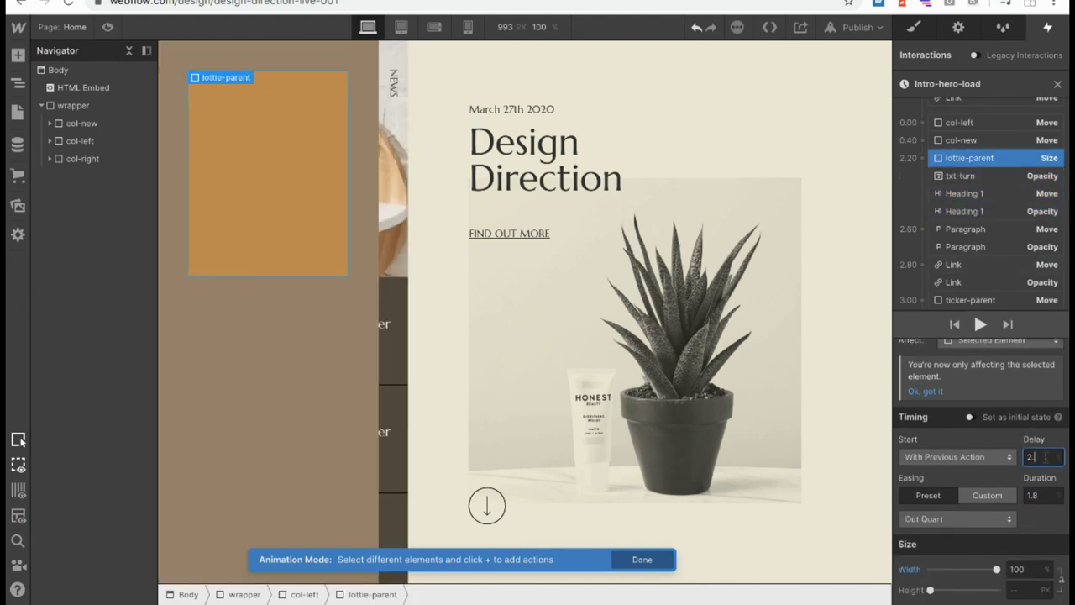
# Set the delay of the col-new Move action to 1.8 s.
pyautogui.click(943, 141)
pyautogui.click(1038, 433)
pyautogui.write('1.8')
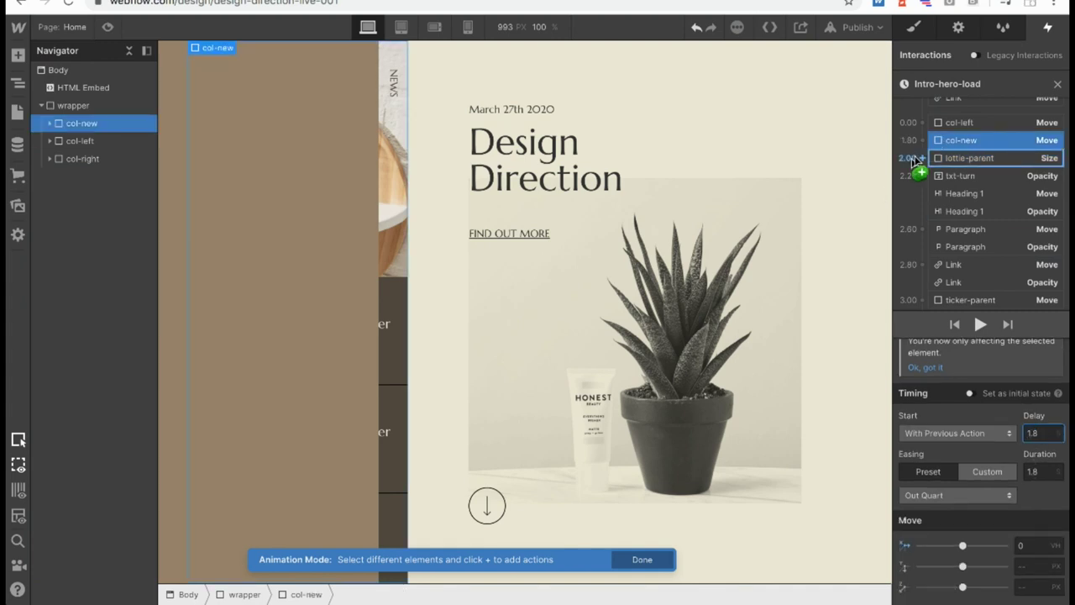
# Set the delay of the timed col-left Move action to 1.6 s and preview the animation.
pyautogui.click(960, 123)
pyautogui.click(1045, 433)
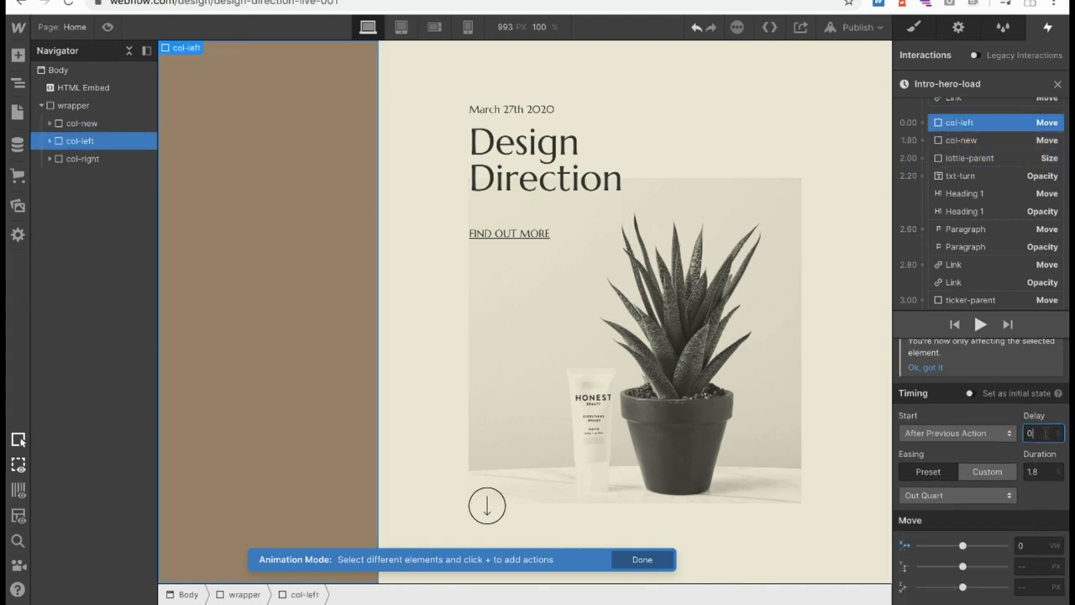
pyautogui.press('BackSpace')
pyautogui.write('1.6')
pyautogui.click(980, 326)
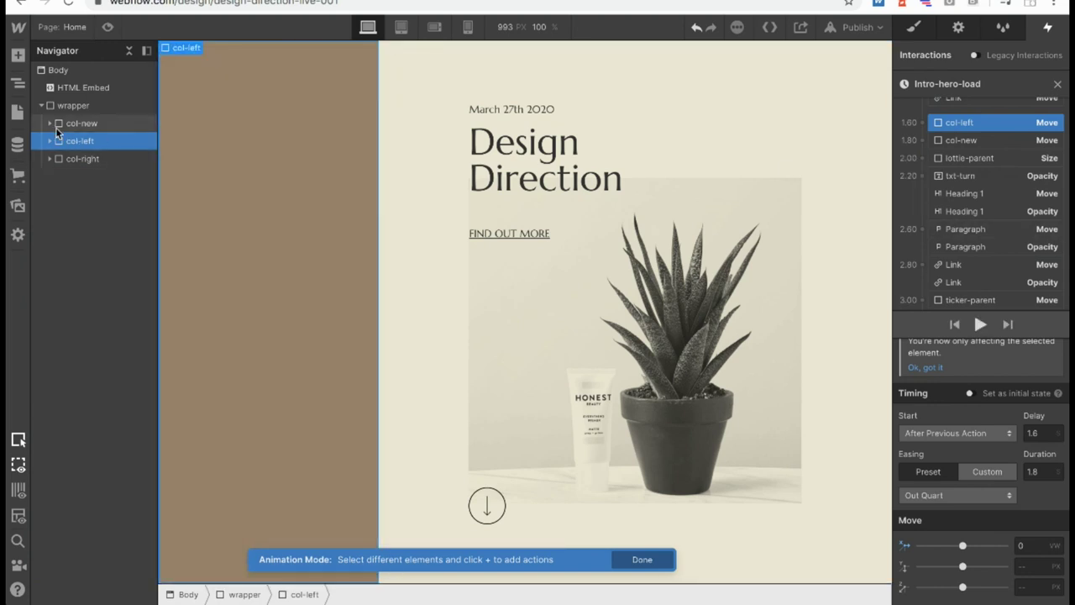
# Add a Size action for col-left to the initial states with a width of 0%.
pyautogui.scroll(3, 1016, 170)
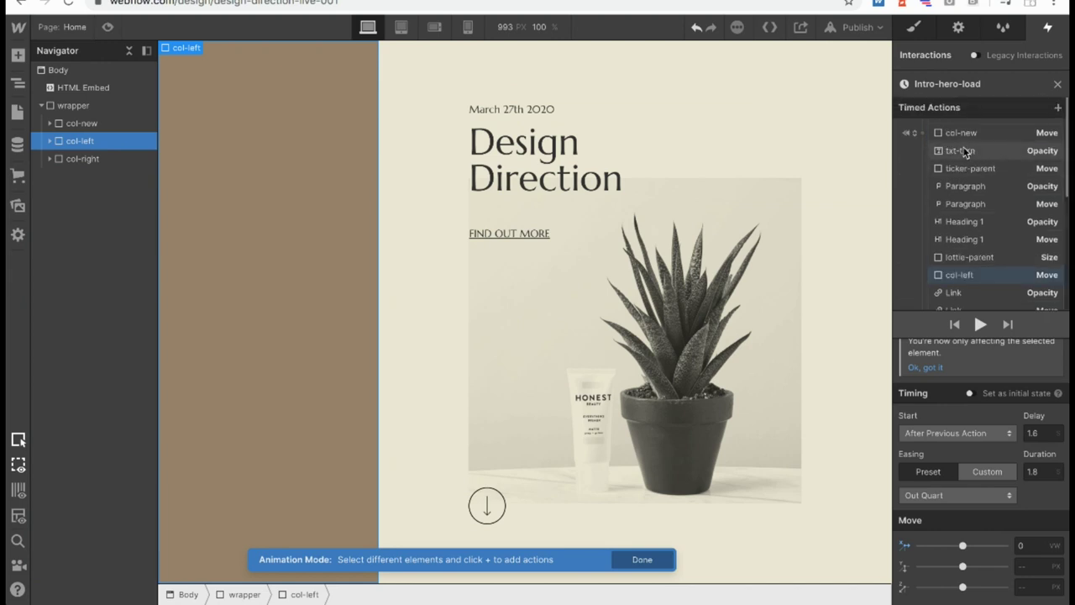
pyautogui.click(921, 133)
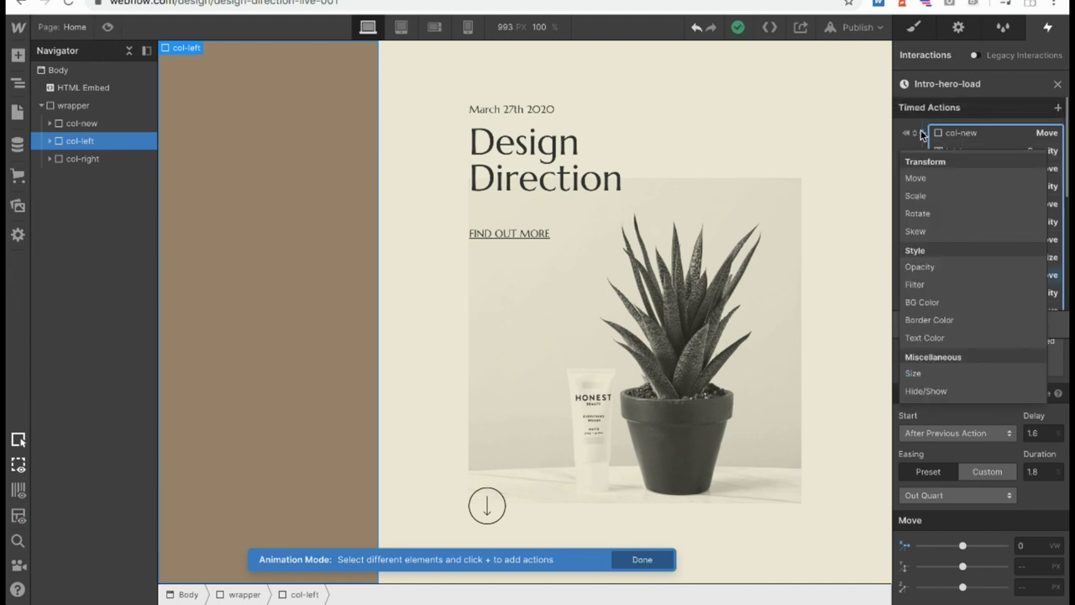
pyautogui.click(926, 370)
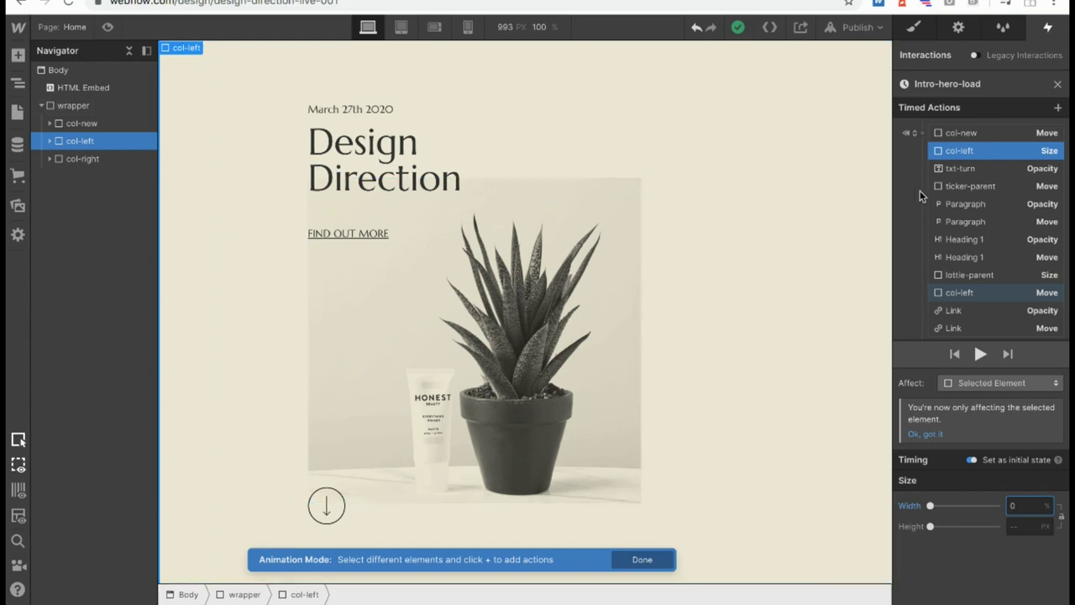
# Add a second Size action for col-left at 0.00 s, ahead of its timed Move action.
pyautogui.scroll(-5, 973, 187)
pyautogui.scroll(2, 973, 187)
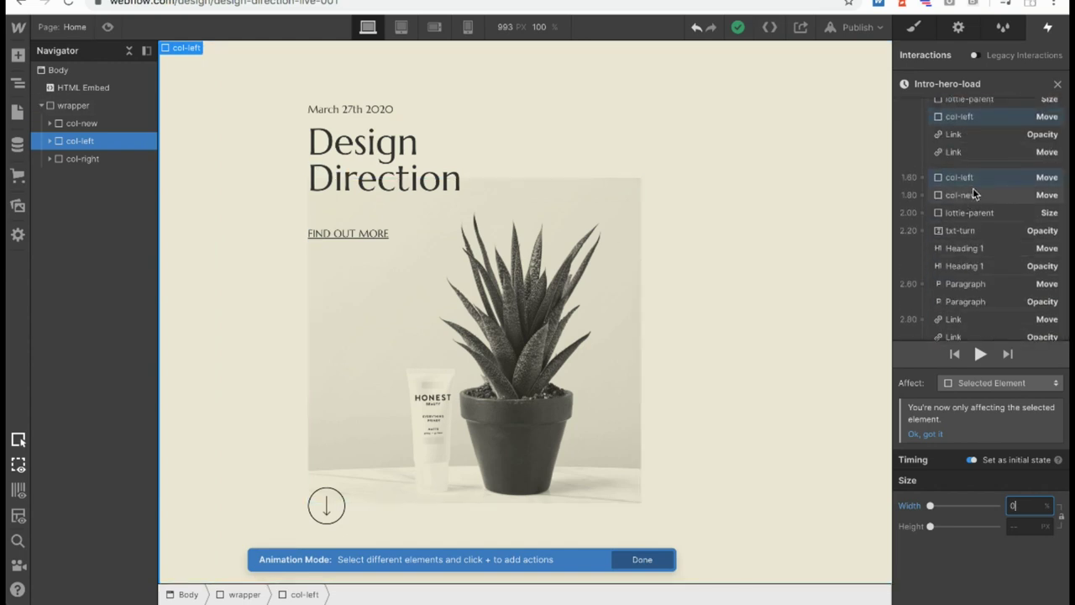
pyautogui.click(923, 174)
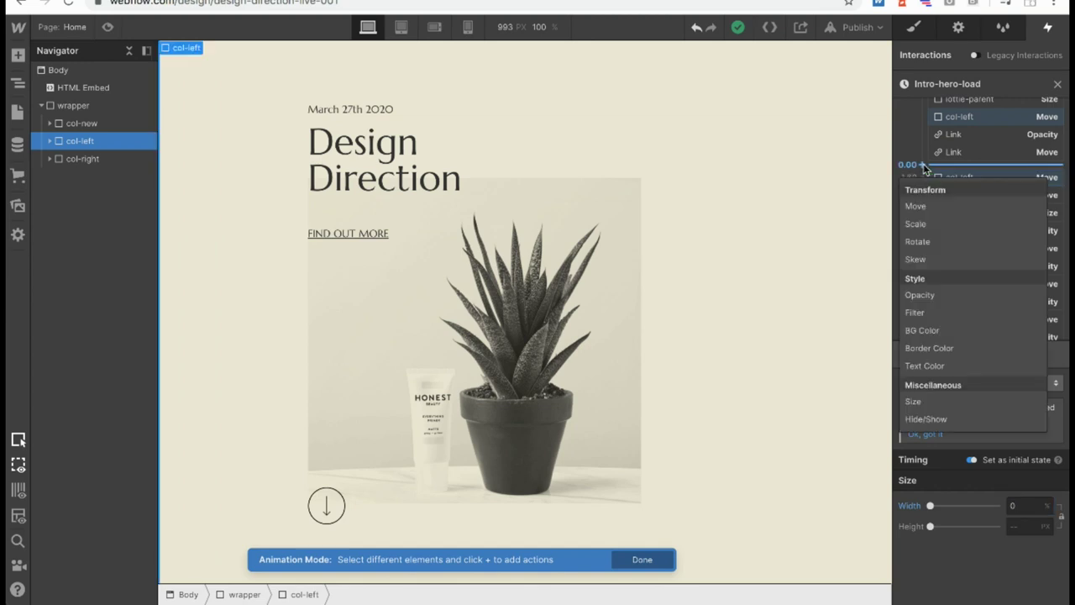
pyautogui.click(913, 401)
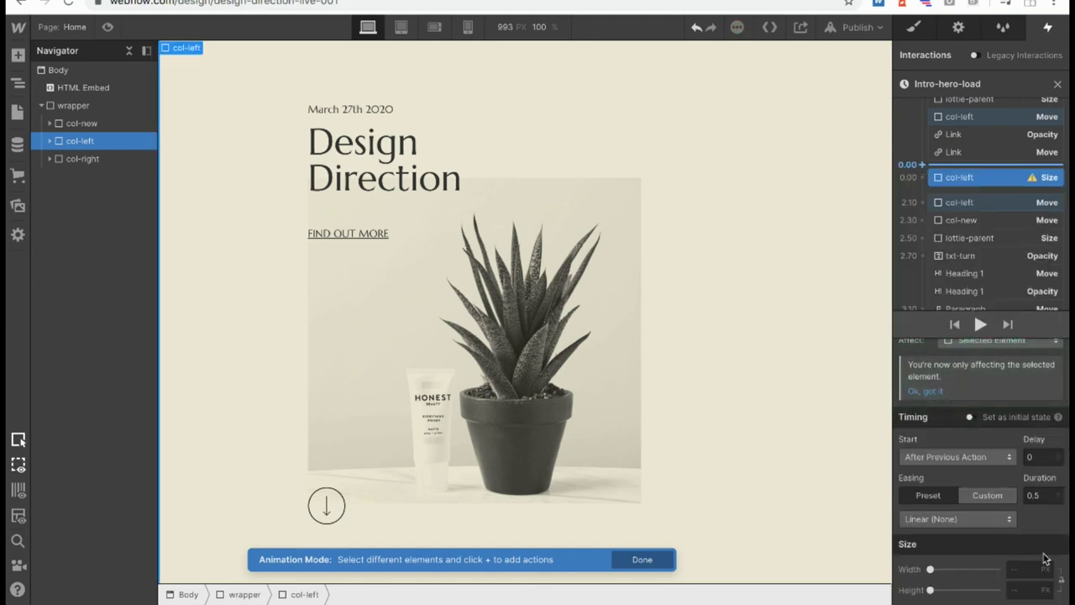
# Set the width of the timed col-left Size action to 30%.
pyautogui.click(1023, 571)
pyautogui.write('100%')
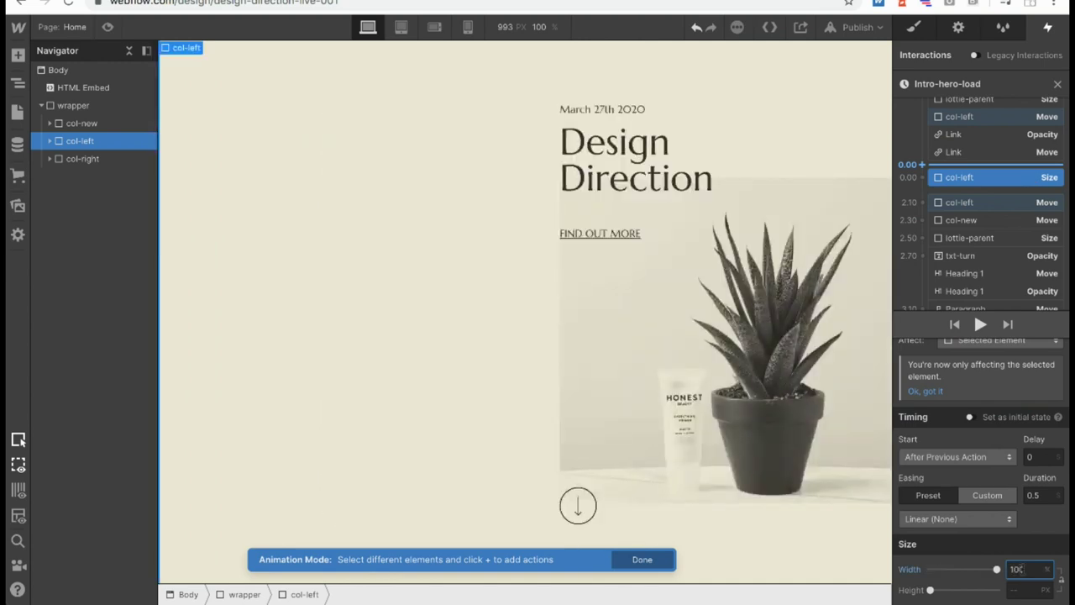
pyautogui.press('BackSpace')
pyautogui.press('BackSpace')
pyautogui.press('BackSpace')
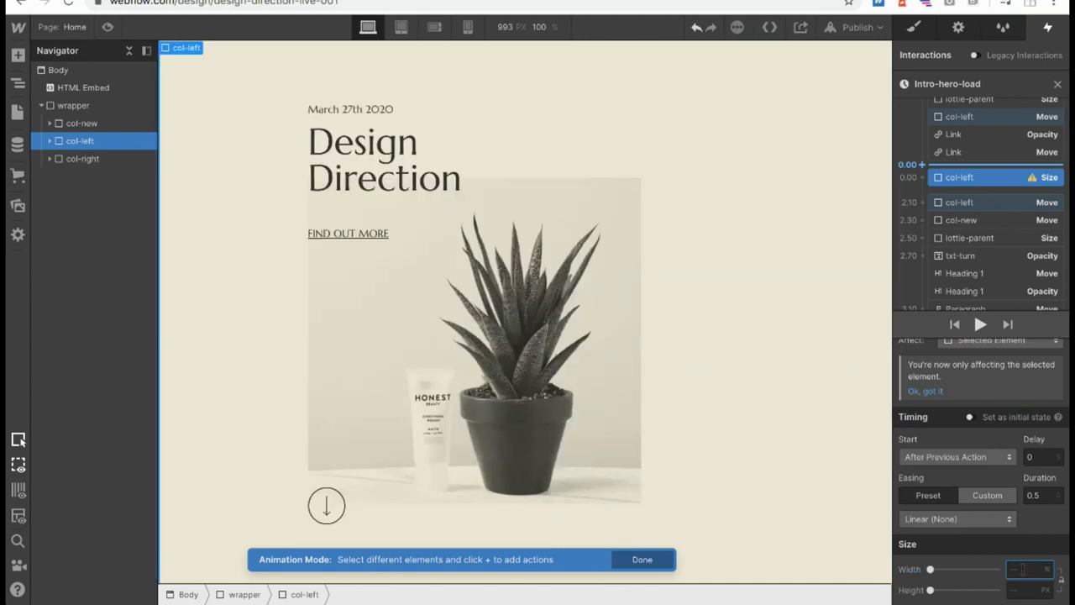
pyautogui.write('25')
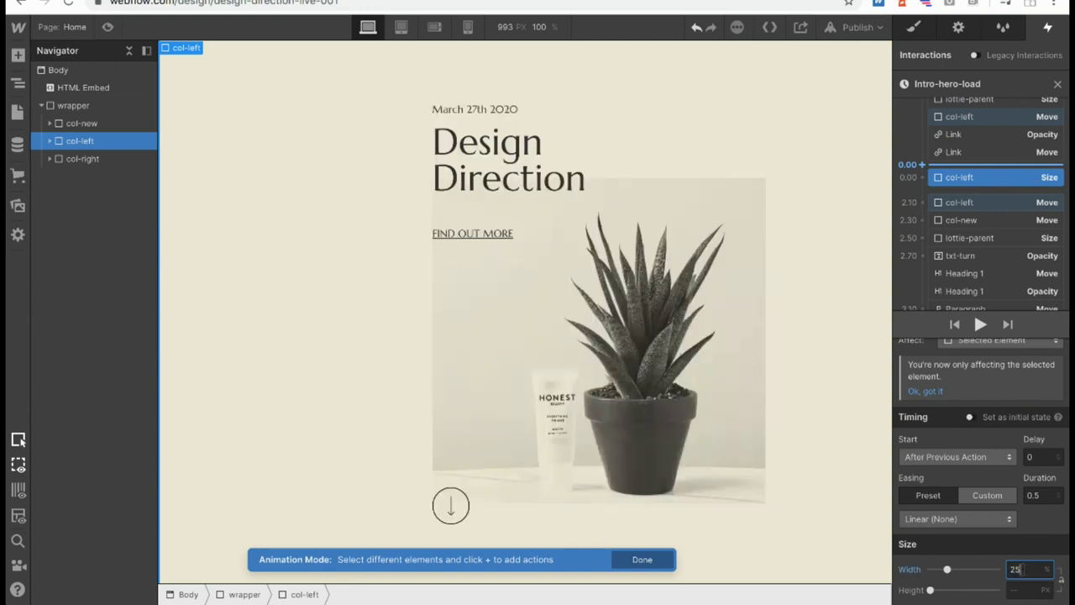
pyautogui.hotkey('shift', 'Up')
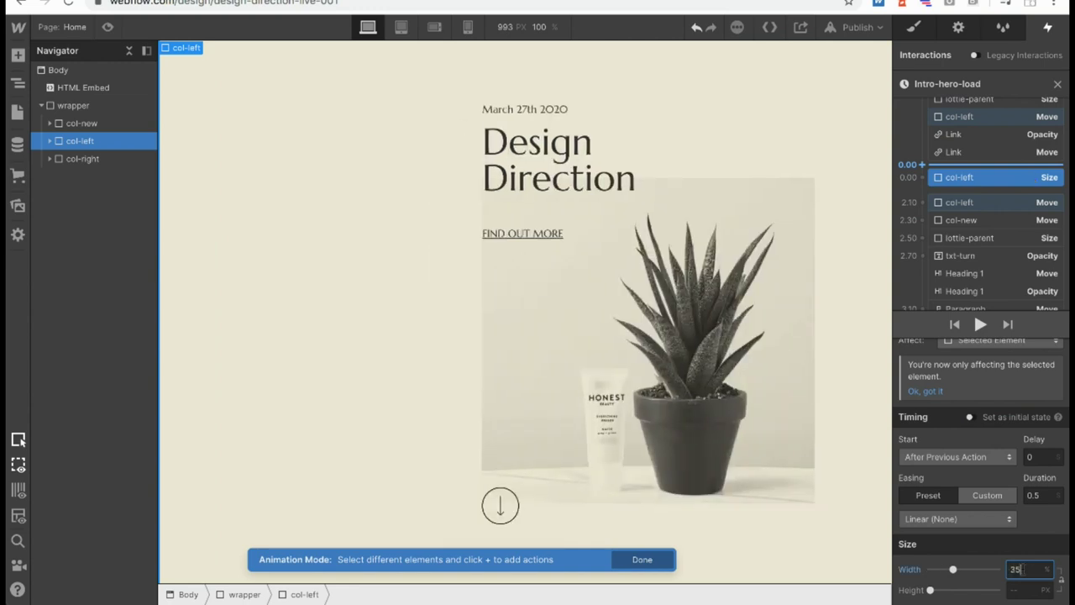
pyautogui.press('Down')
pyautogui.press('Down')
pyautogui.press('Down')
pyautogui.press('Down')
pyautogui.press('Down')
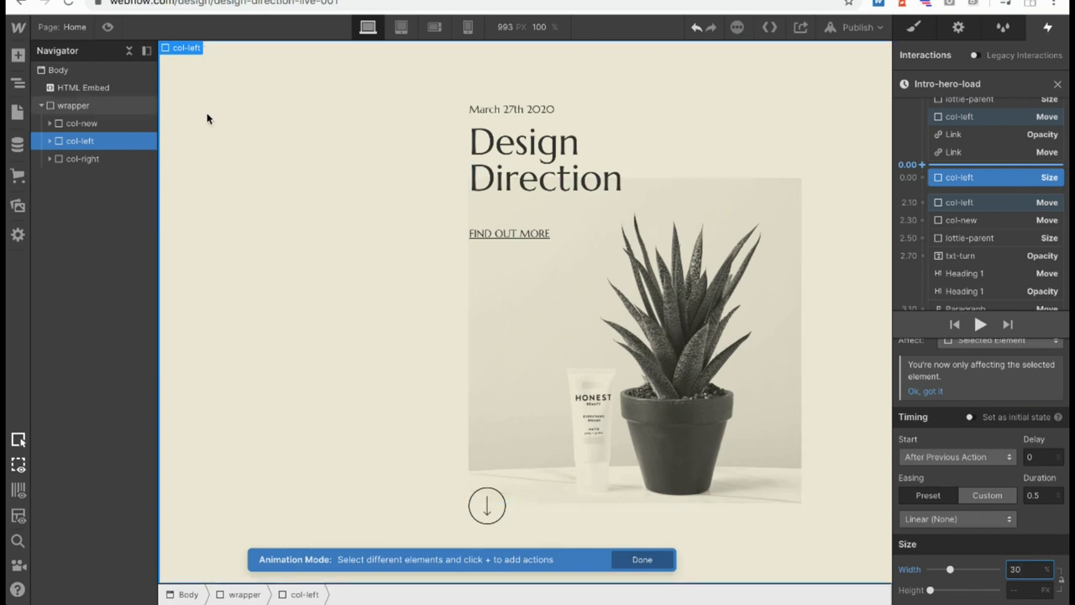
# Set the timed col-left Size action to Out Quart easing with a 1.8 s duration, previewing the animation.
pyautogui.click(980, 325)
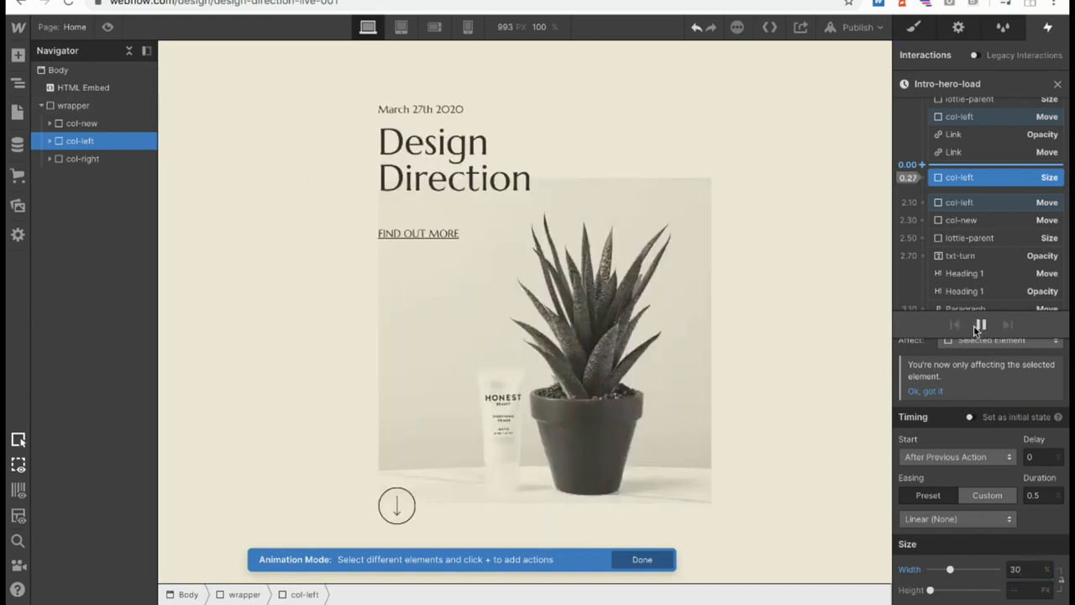
pyautogui.click(977, 325)
pyautogui.click(976, 325)
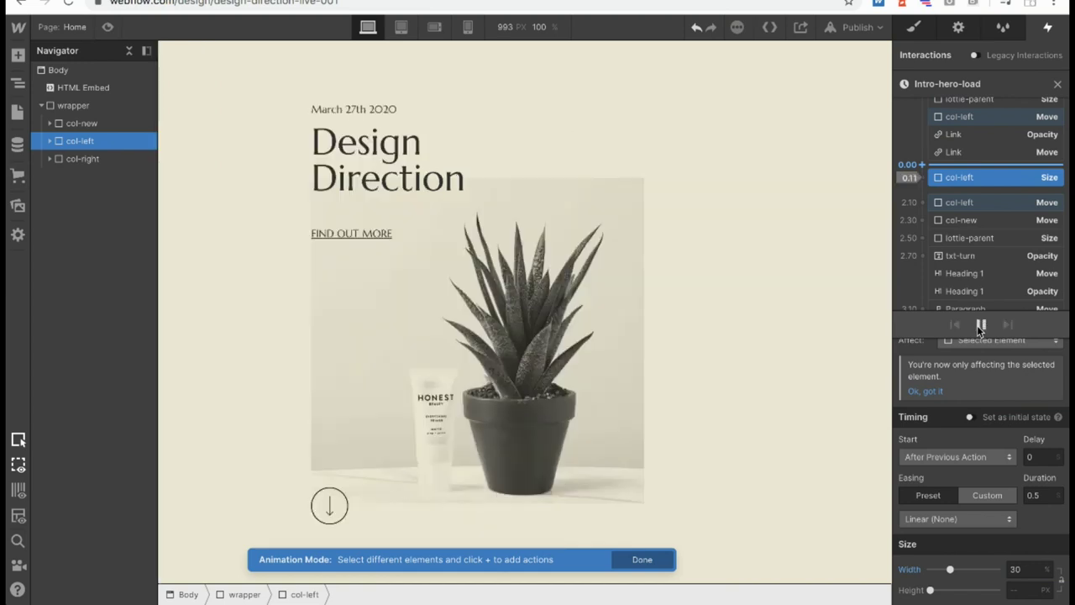
pyautogui.click(977, 325)
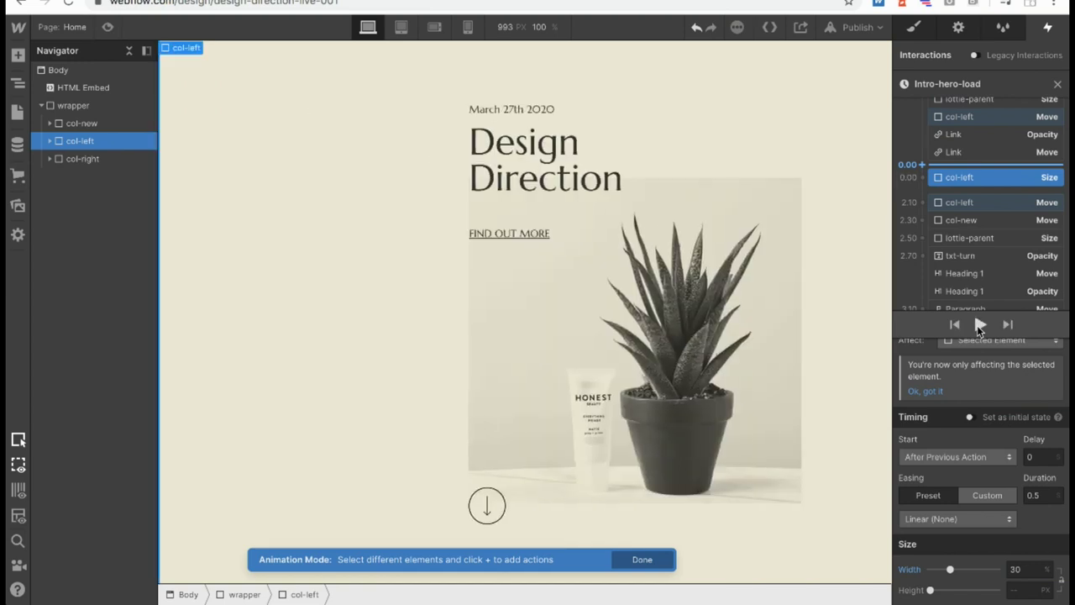
pyautogui.click(977, 325)
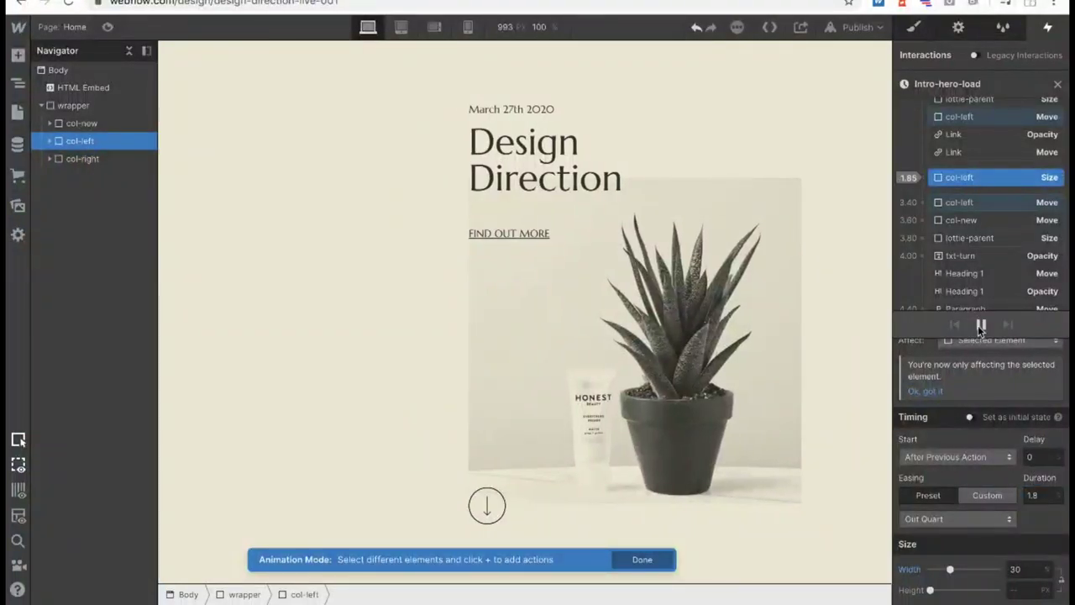
# Add a Size action for col-right to the initial states with a width of 100%.
pyautogui.click(80, 159)
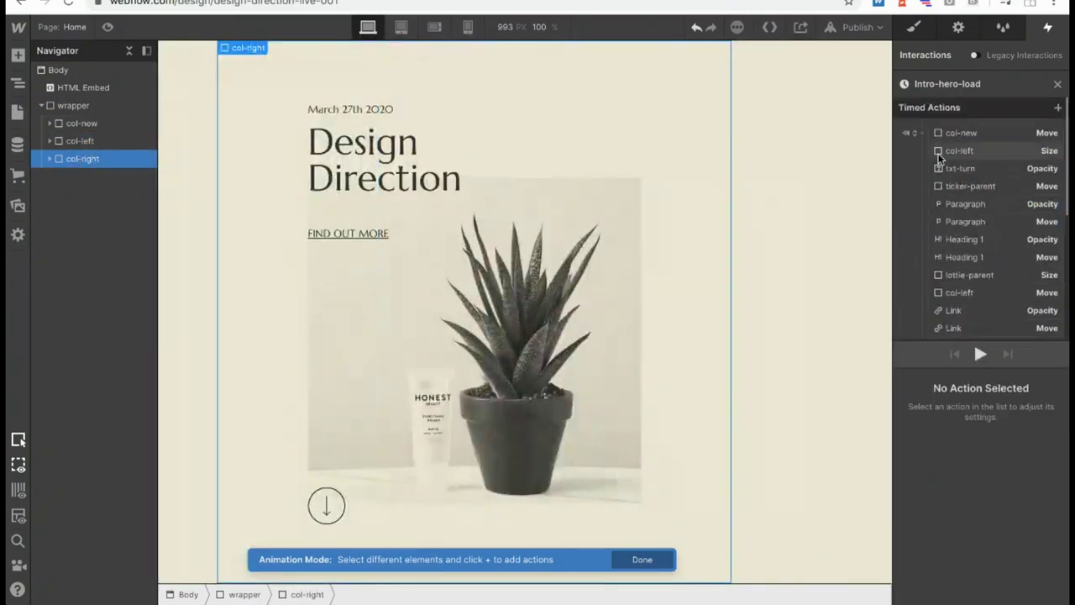
pyautogui.click(922, 132)
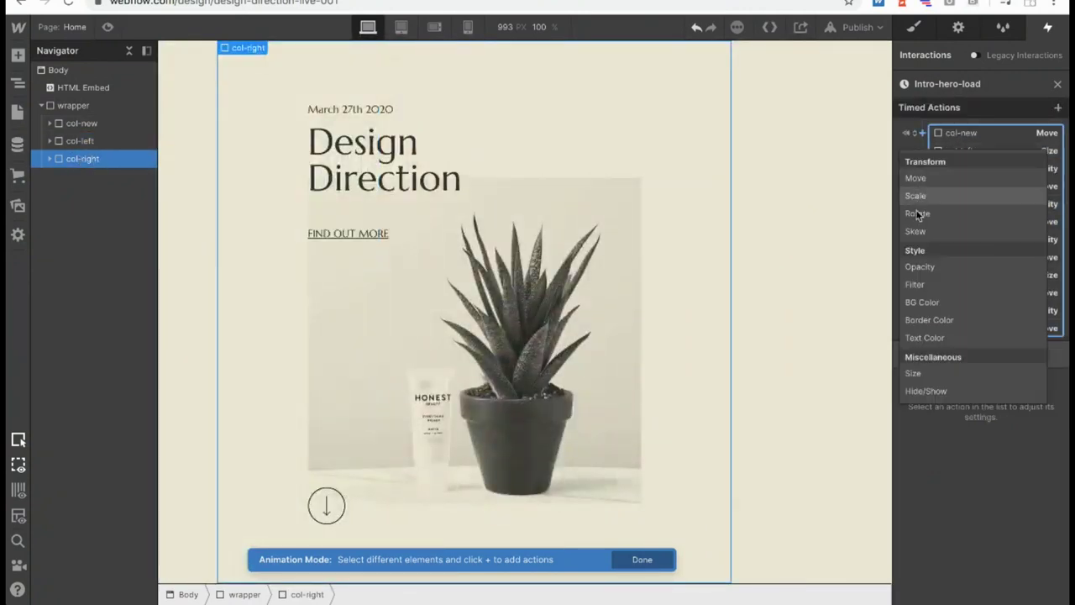
pyautogui.click(916, 373)
pyautogui.write('100%')
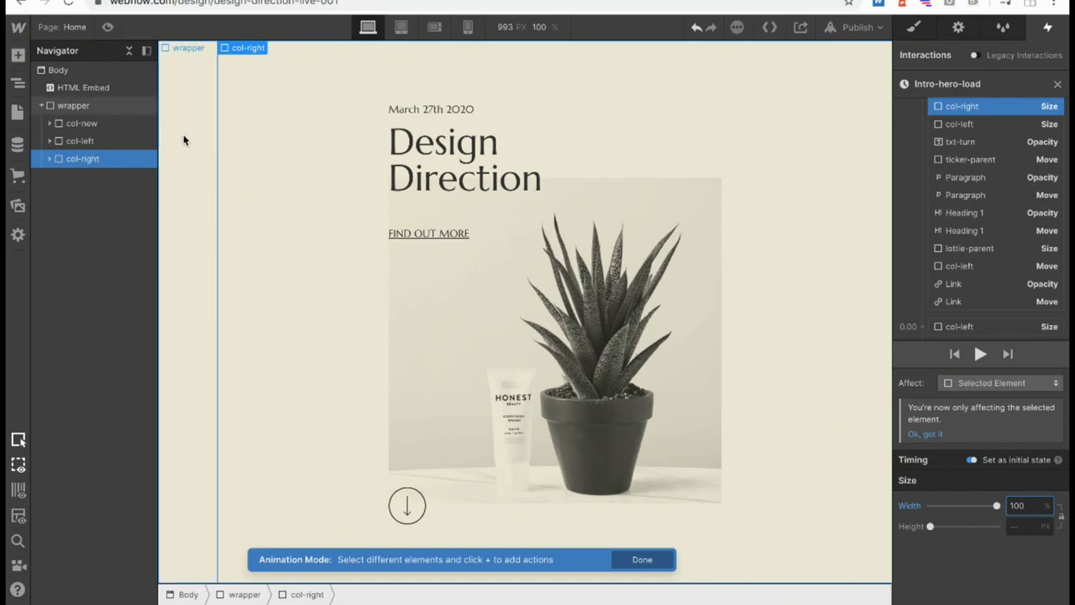
# Review the initial-state actions, check col-right's width in its style settings, and preview the page load animation.
pyautogui.scroll(-3, 1023, 205)
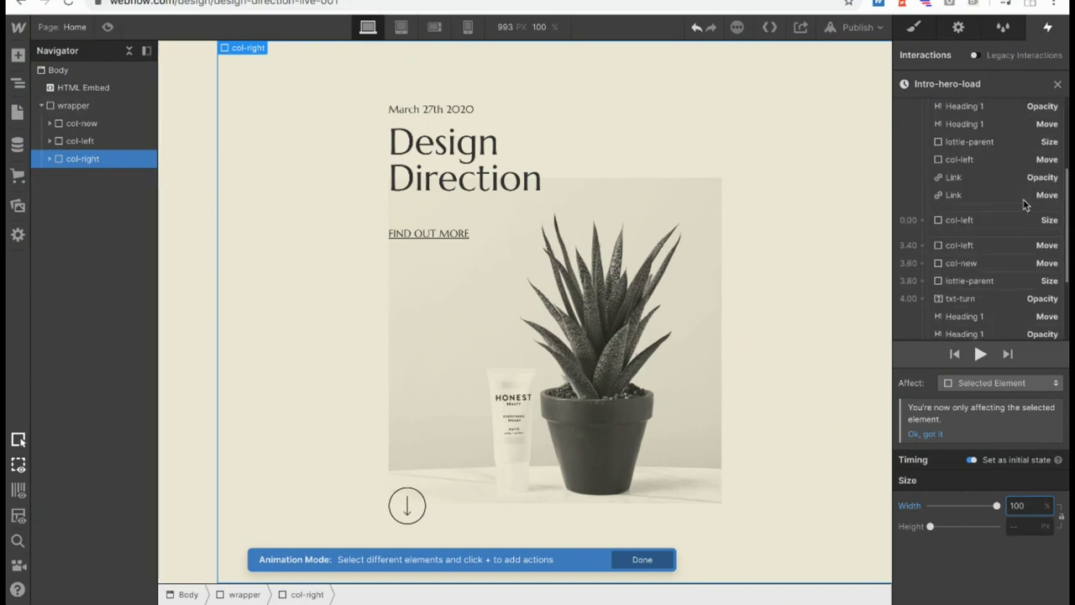
pyautogui.scroll(3, 1023, 205)
pyautogui.click(984, 296)
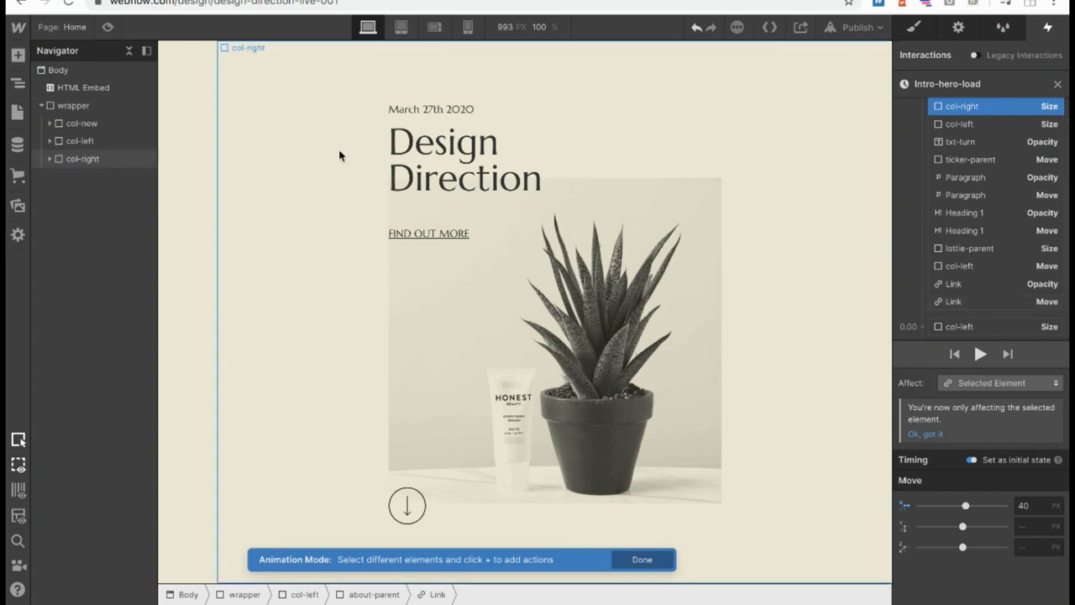
pyautogui.click(268, 170)
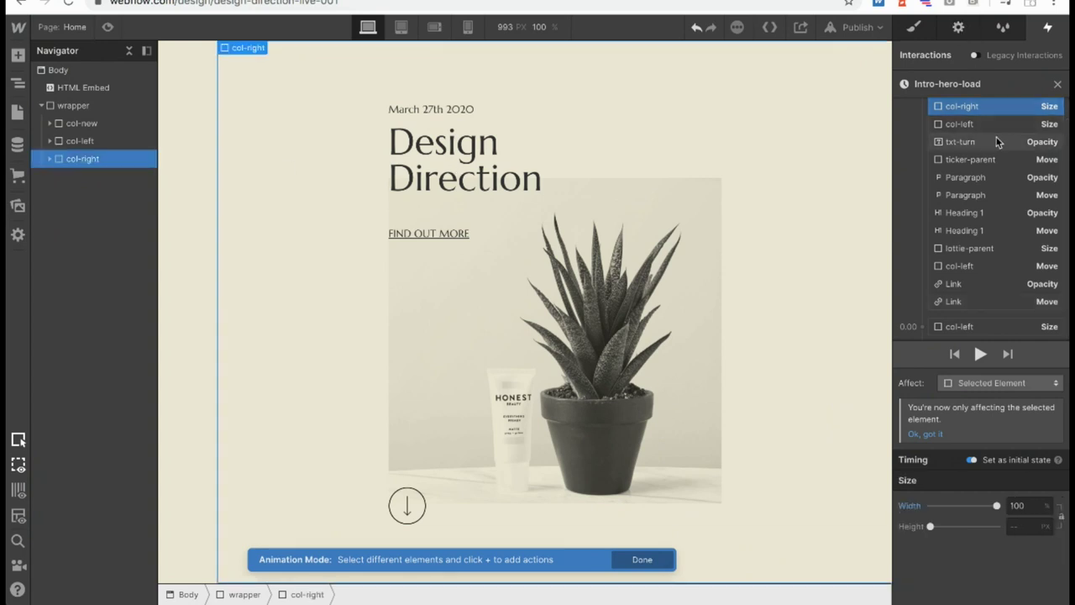
pyautogui.scroll(1, 997, 143)
pyautogui.click(916, 29)
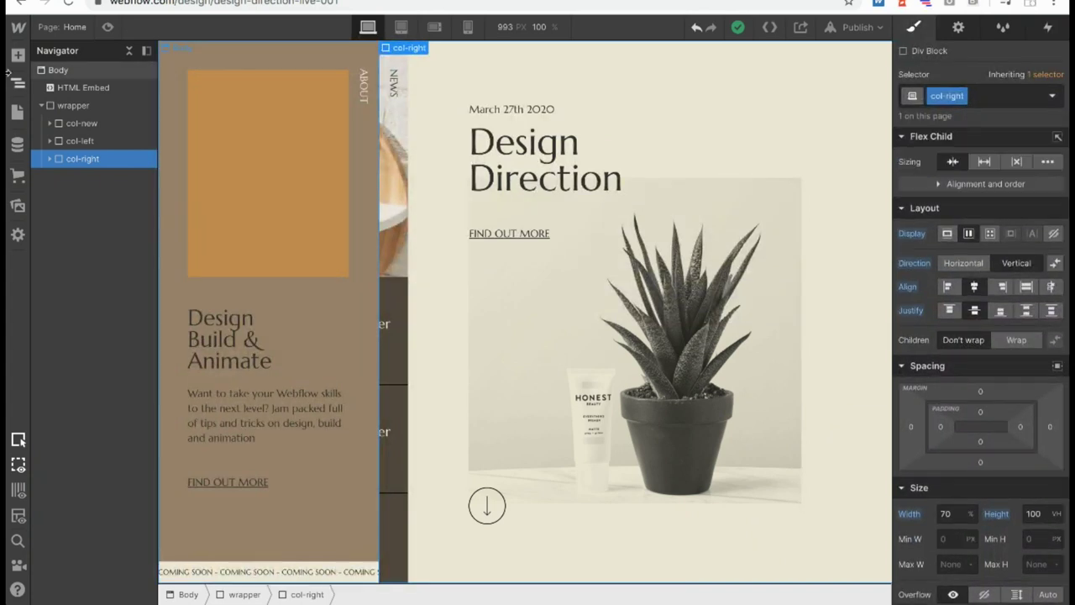
pyautogui.click(50, 71)
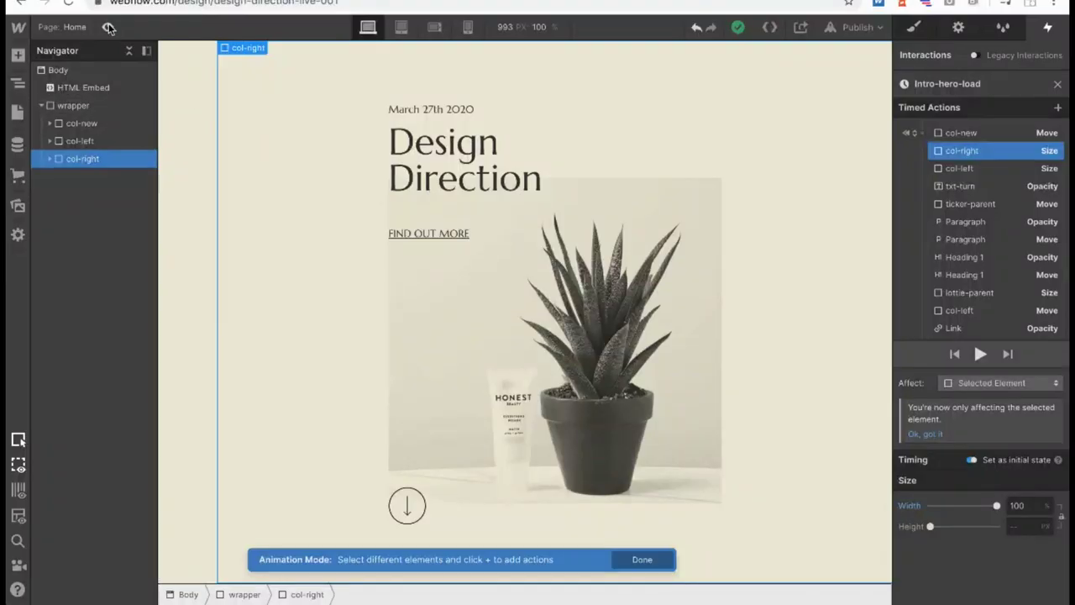
pyautogui.click(108, 27)
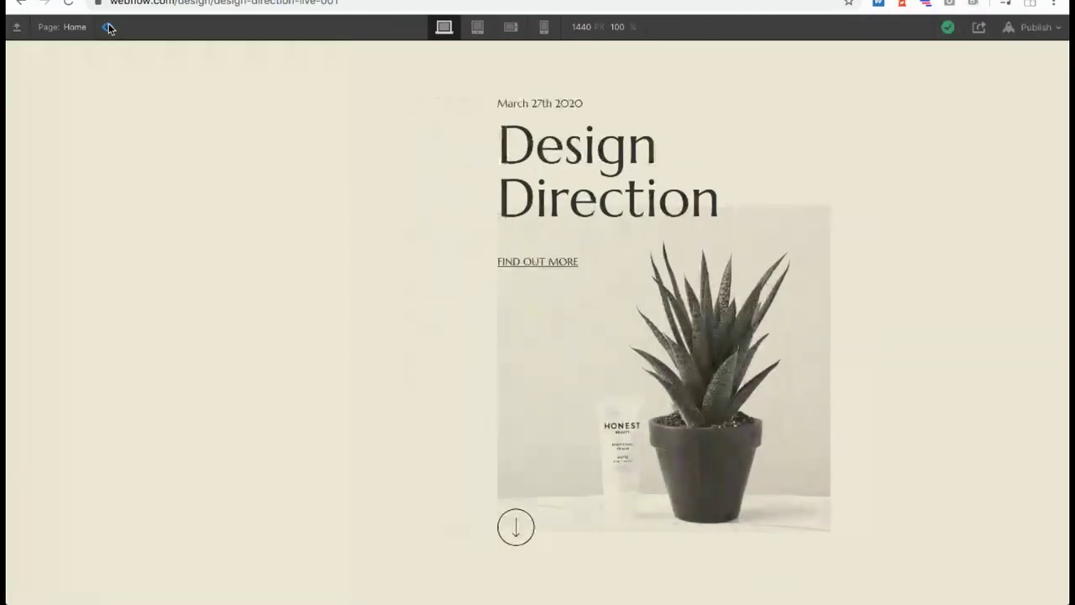
pyautogui.click(108, 27)
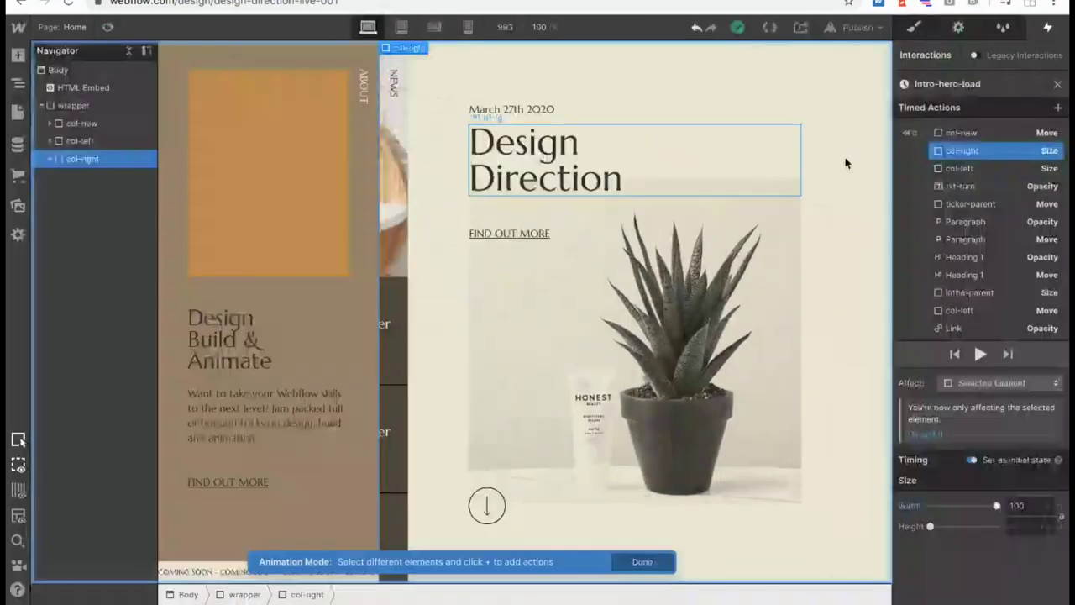
# Add a timed col-right Size action at 0.00 s alongside the col-left one, set its width to 70%, and preview the page.
pyautogui.click(962, 167)
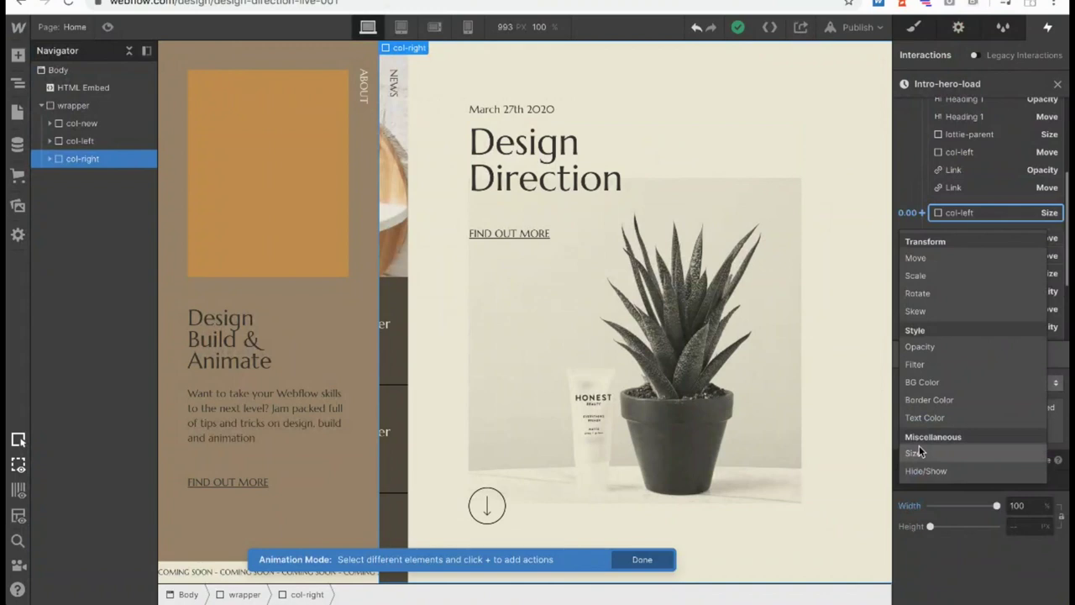
pyautogui.click(916, 452)
pyautogui.doubleClick(1014, 569)
pyautogui.write('70')
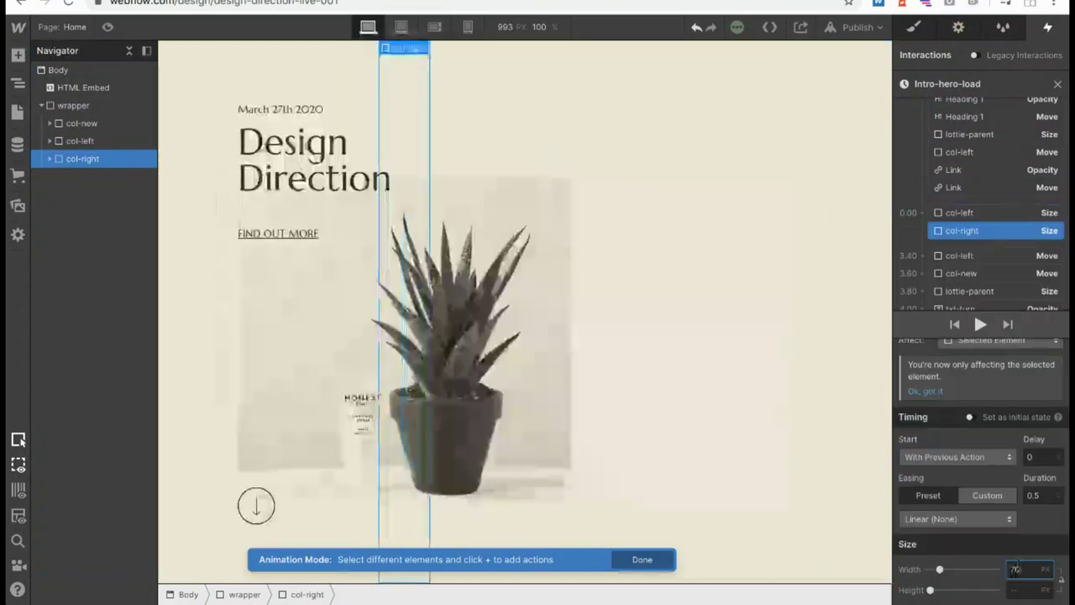
pyautogui.press('Return')
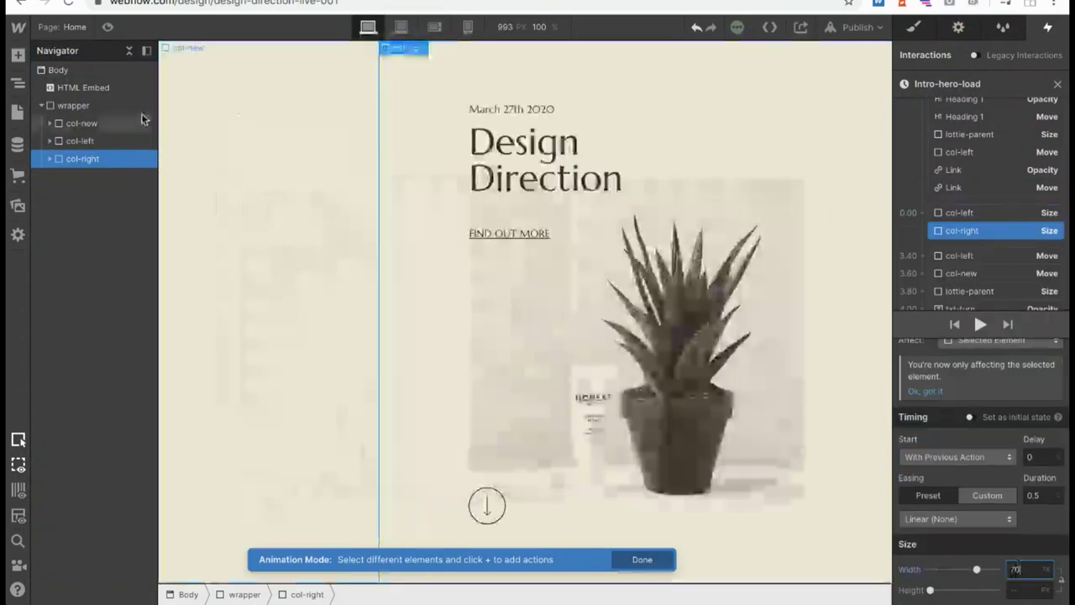
pyautogui.click(107, 27)
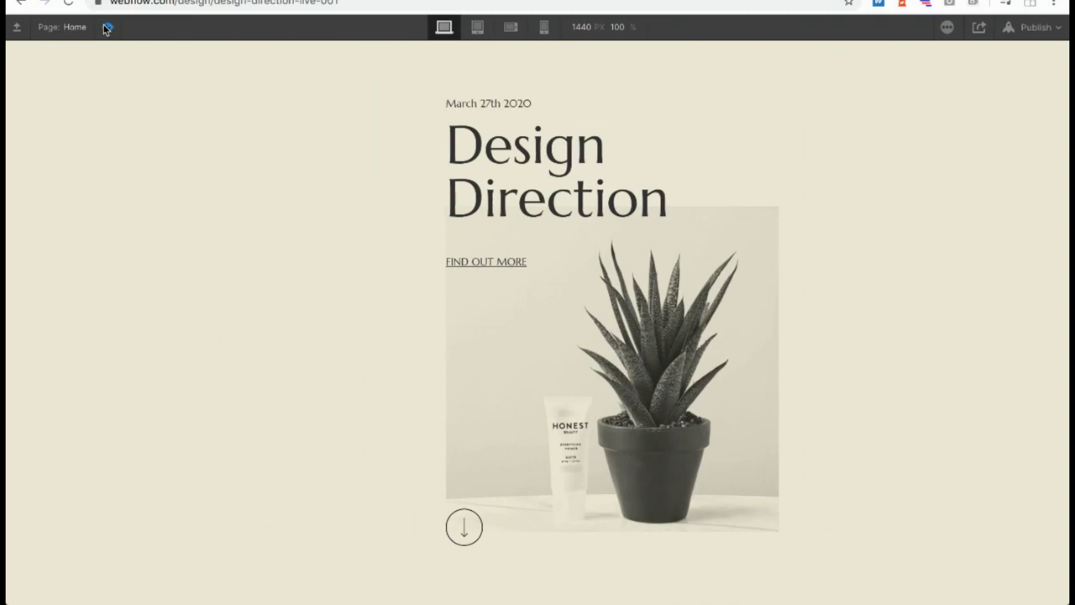
pyautogui.click(106, 28)
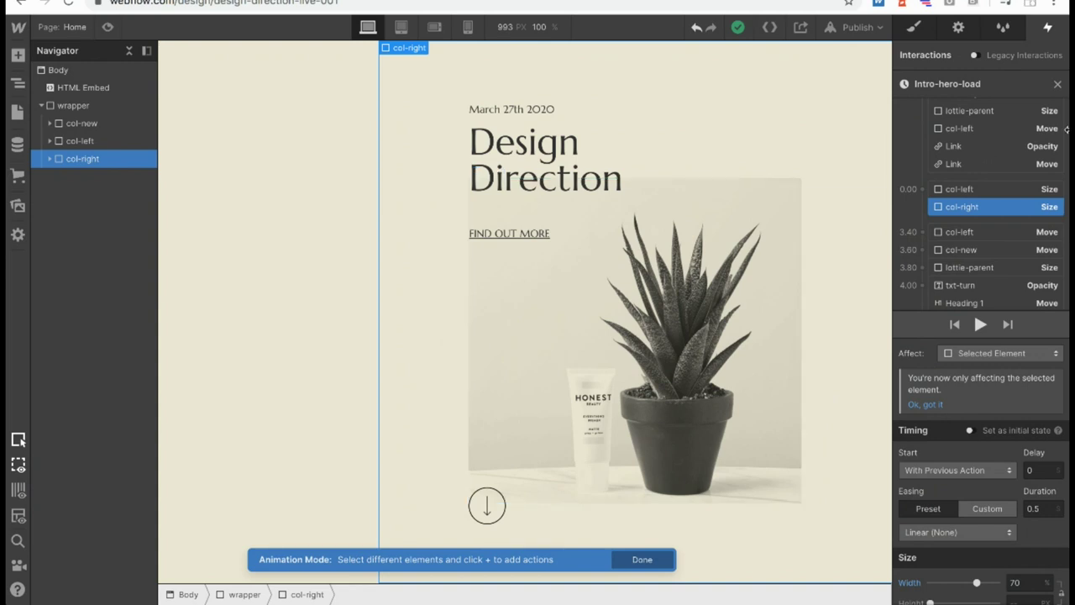
# Compare the two timed Size actions and reorder them so col-right's comes before col-left's.
pyautogui.click(973, 186)
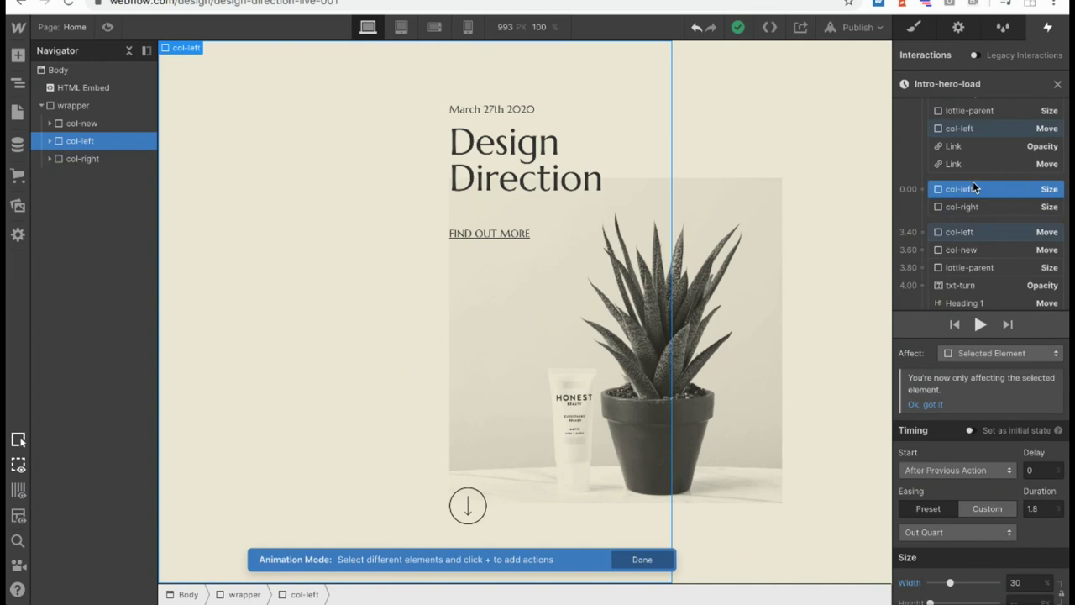
pyautogui.scroll(1, 974, 189)
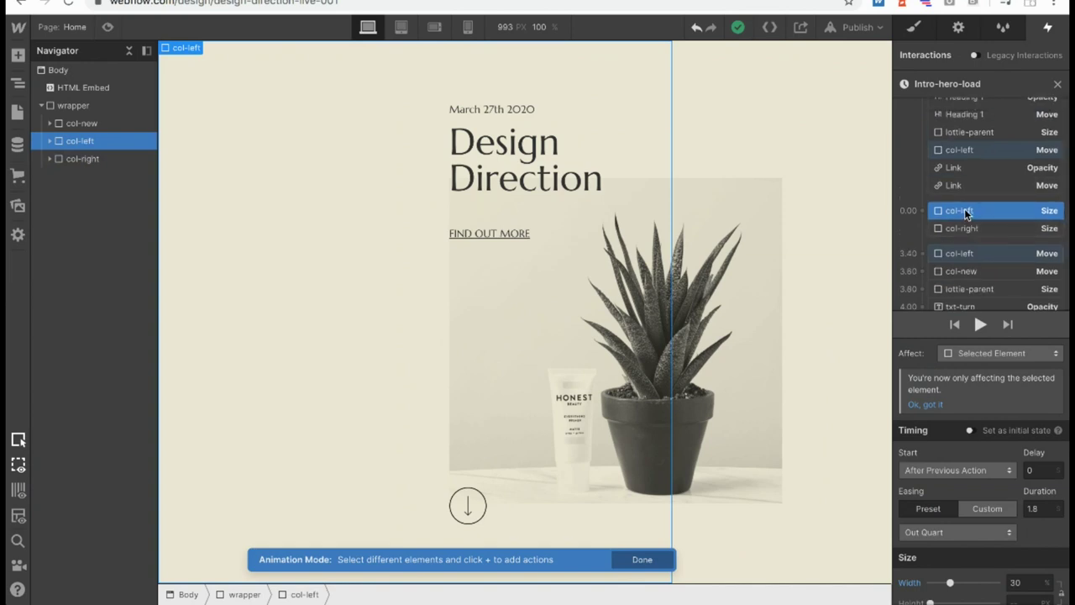
pyautogui.click(966, 227)
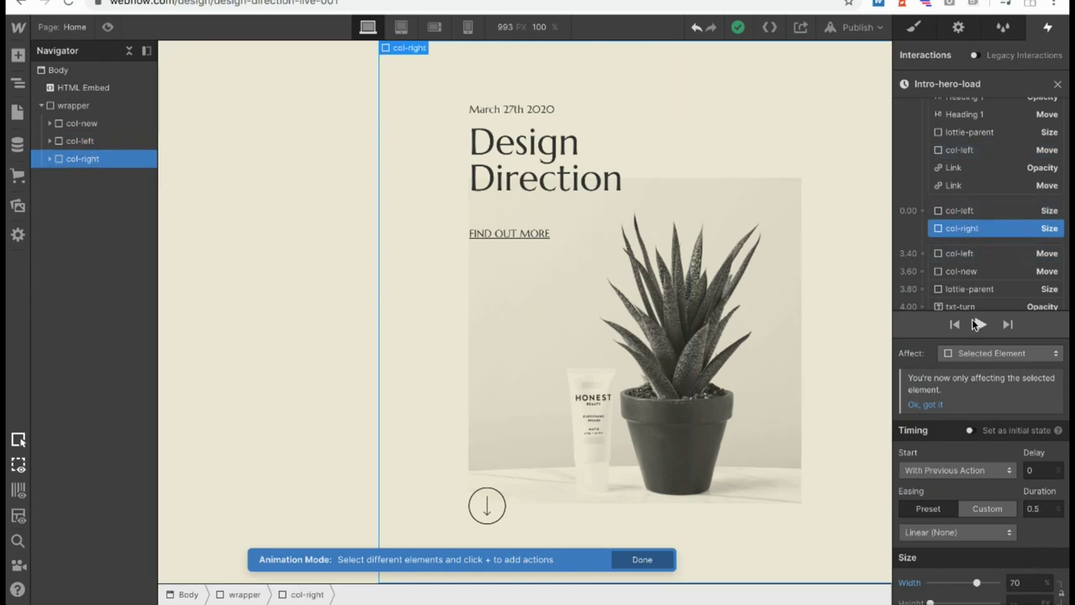
pyautogui.click(942, 211)
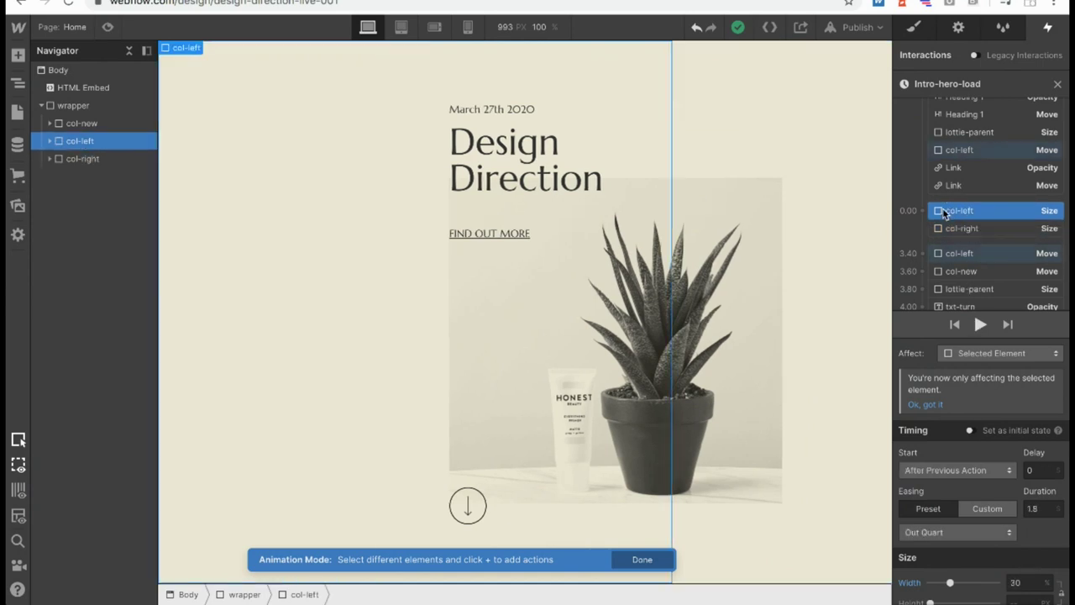
pyautogui.moveTo(963, 228); pyautogui.dragTo(963, 207)
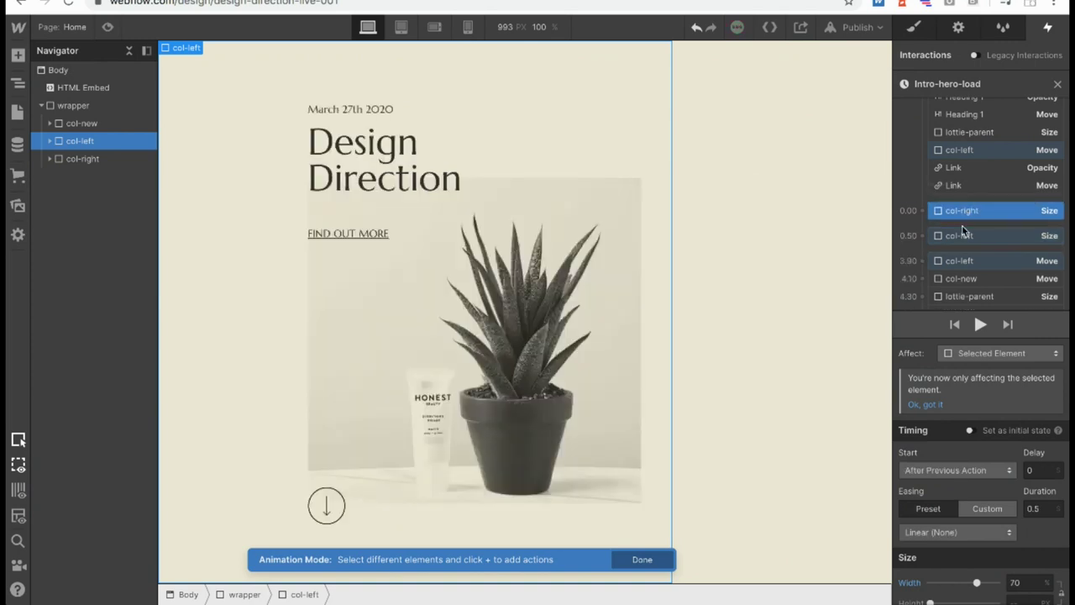
# Delete the timed col-left Size action.
pyautogui.click(961, 242)
pyautogui.rightClick(957, 251)
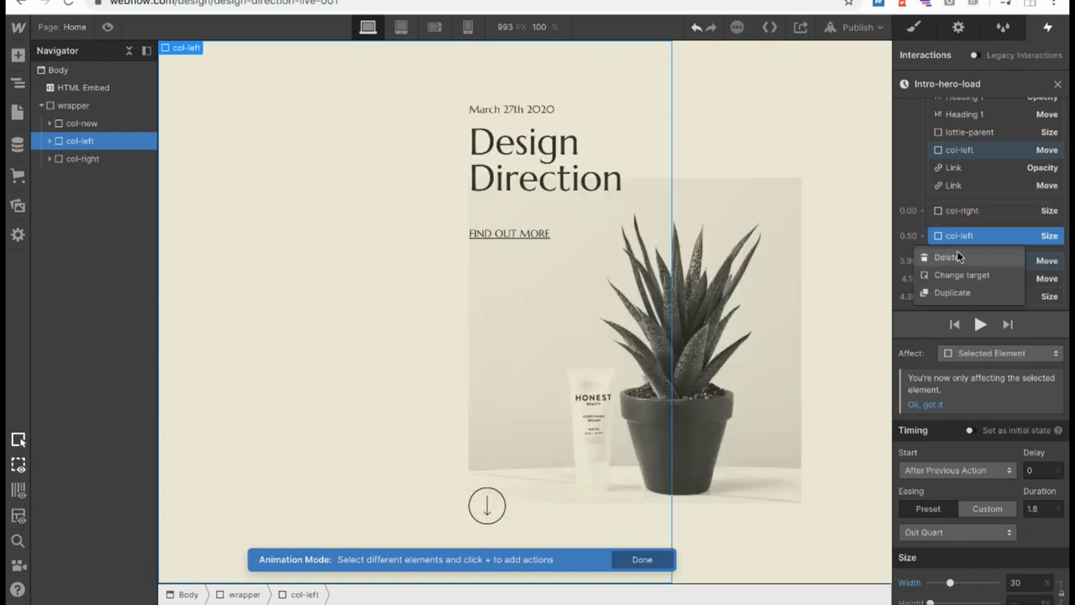
pyautogui.click(956, 252)
# Try deleting the initial-state col-left Move action and undo the deletion.
pyautogui.click(958, 149)
pyautogui.rightClick(959, 146)
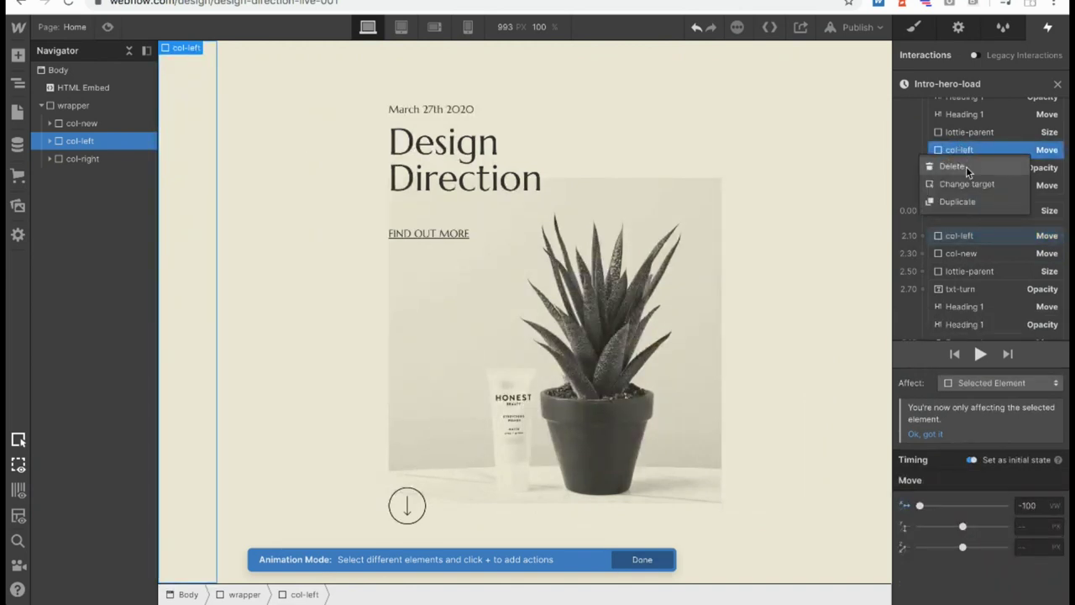
pyautogui.click(966, 166)
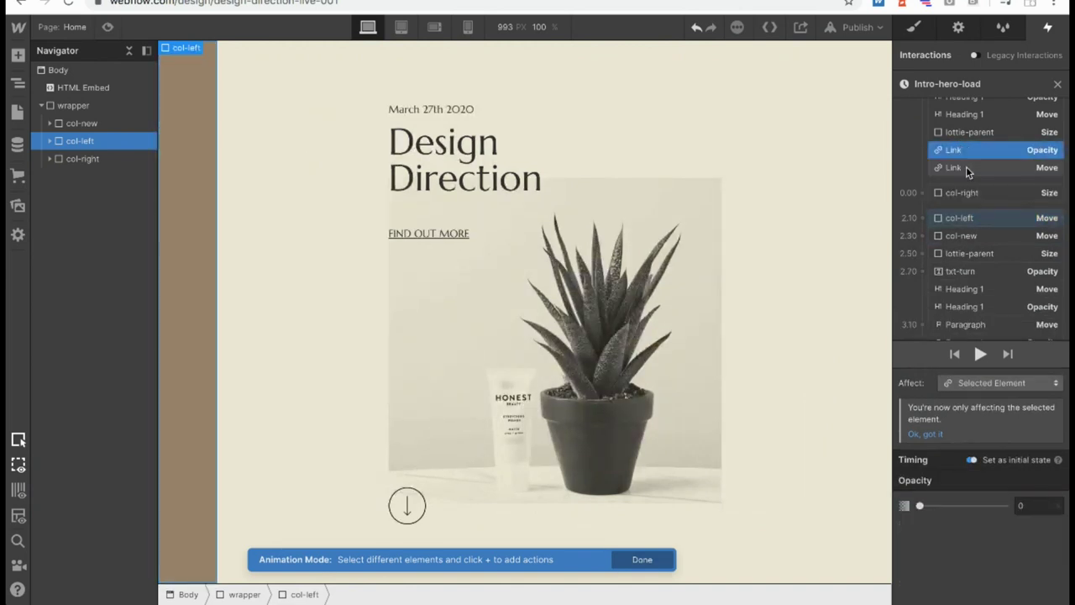
pyautogui.hotkey('ctrl', 'z')
# Play the animation and delete the timed col-right Size action at 0.00 s.
pyautogui.click(979, 354)
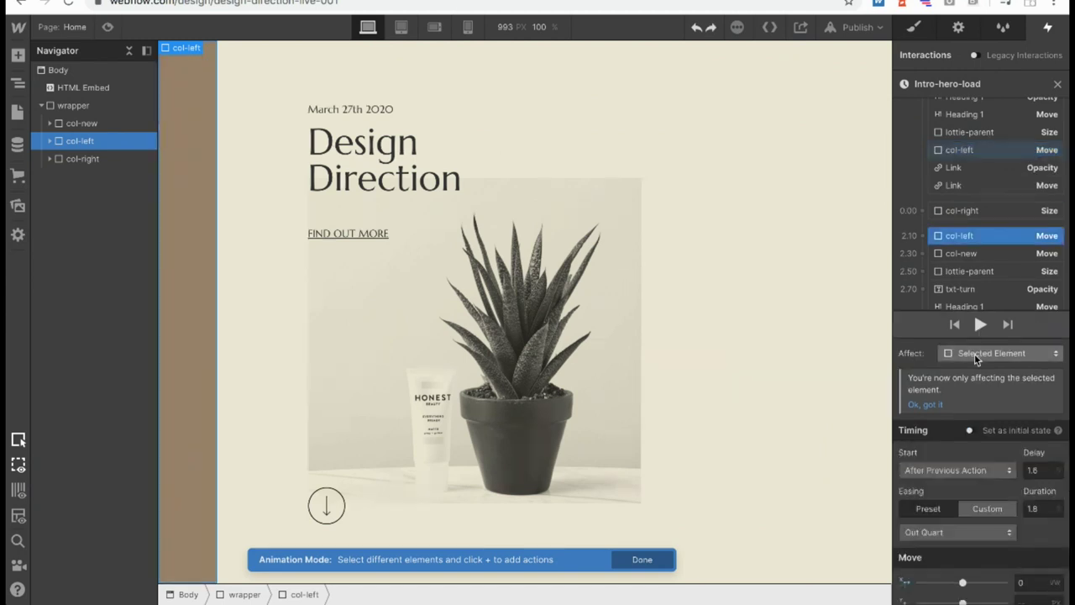
pyautogui.click(966, 323)
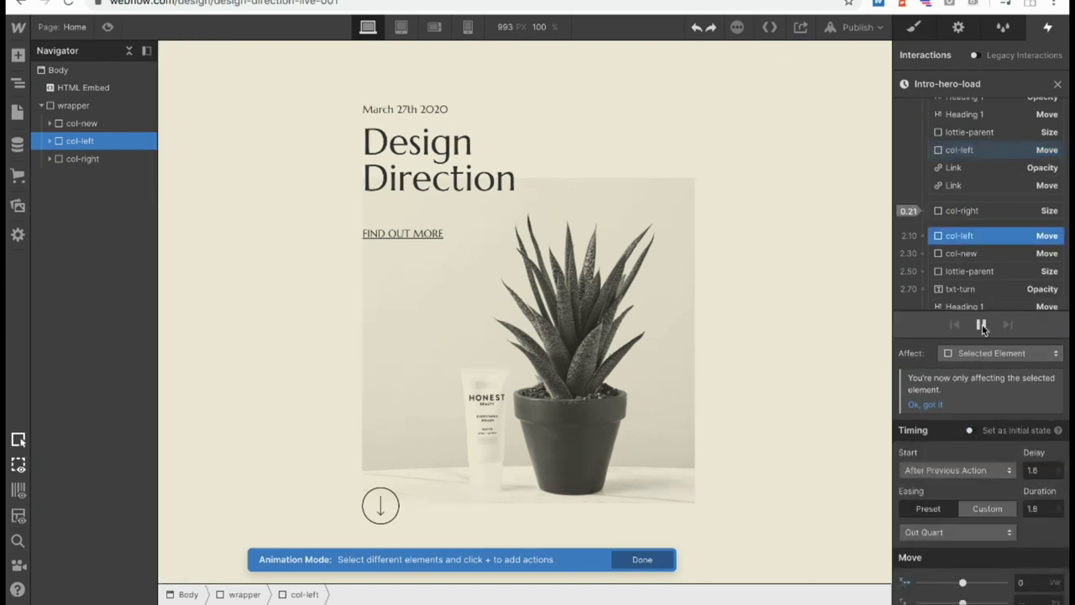
pyautogui.click(955, 212)
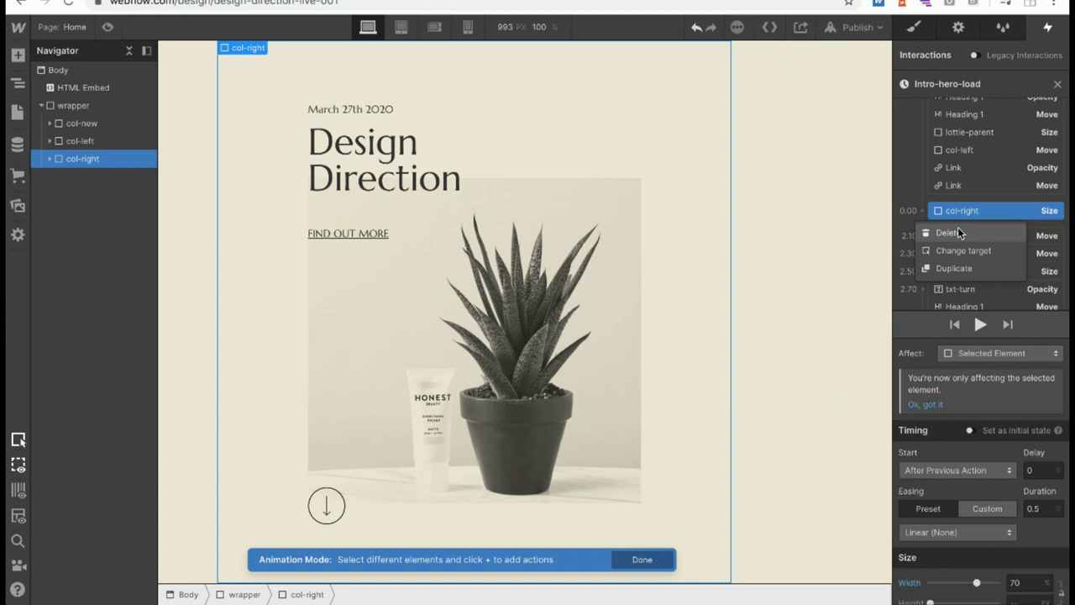
pyautogui.click(958, 229)
# Delete the initial-state col-right Size action and play the animation.
pyautogui.scroll(2, 965, 223)
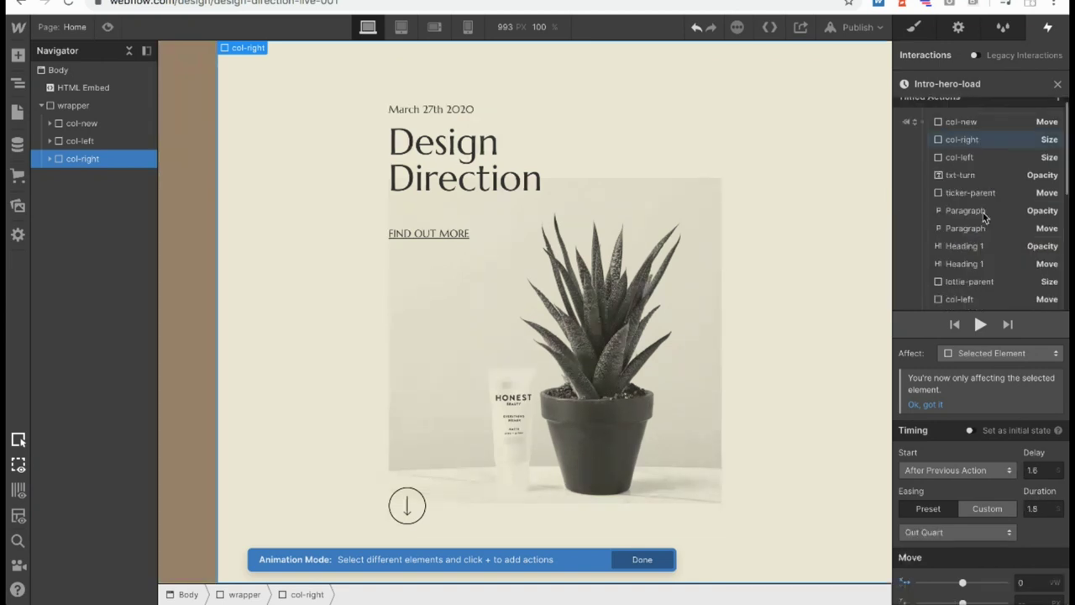
pyautogui.click(961, 144)
pyautogui.rightClick(965, 150)
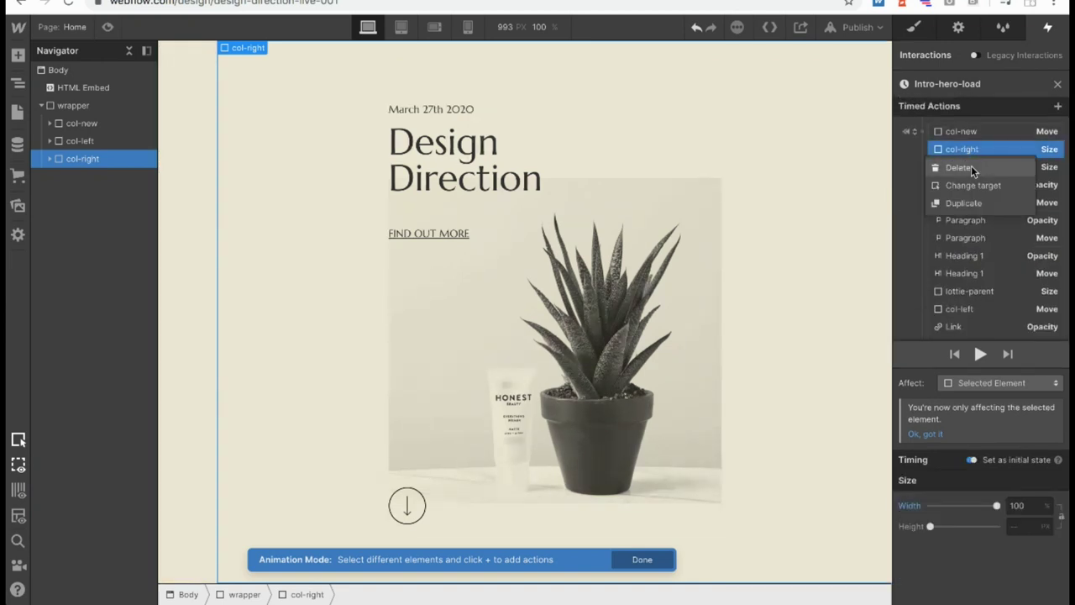
pyautogui.click(968, 166)
pyautogui.click(979, 353)
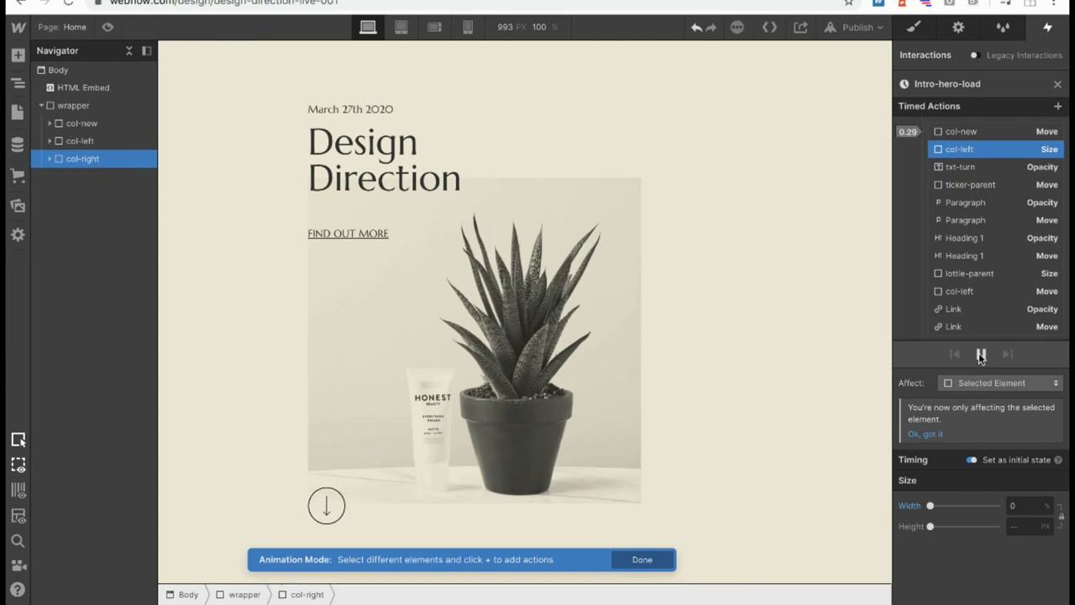
# Delete the initial-state col-left Size action and play the animation.
pyautogui.rightClick(959, 148)
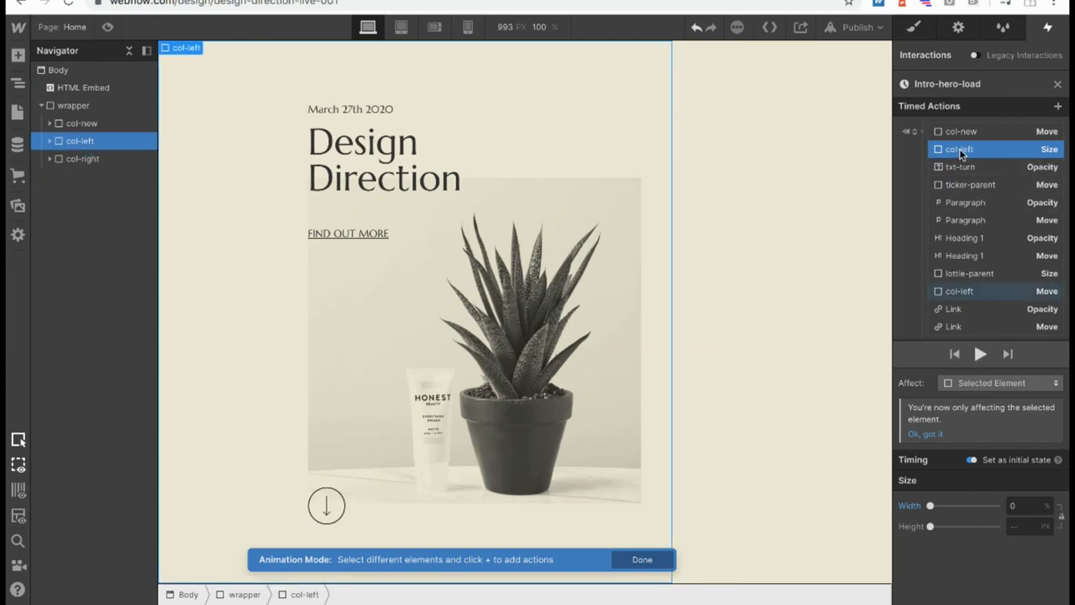
pyautogui.click(964, 168)
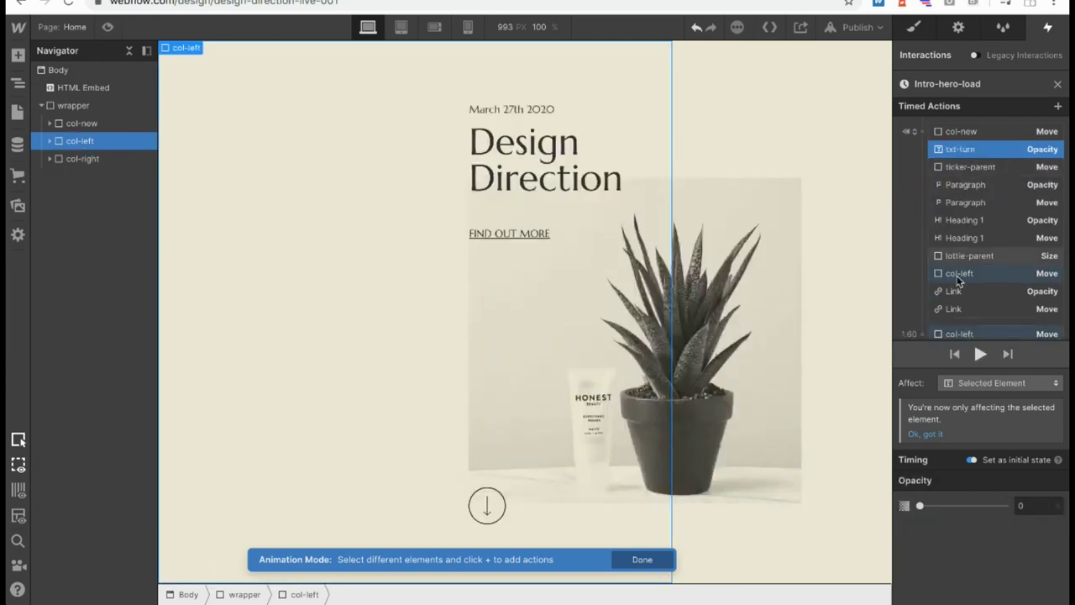
pyautogui.click(980, 353)
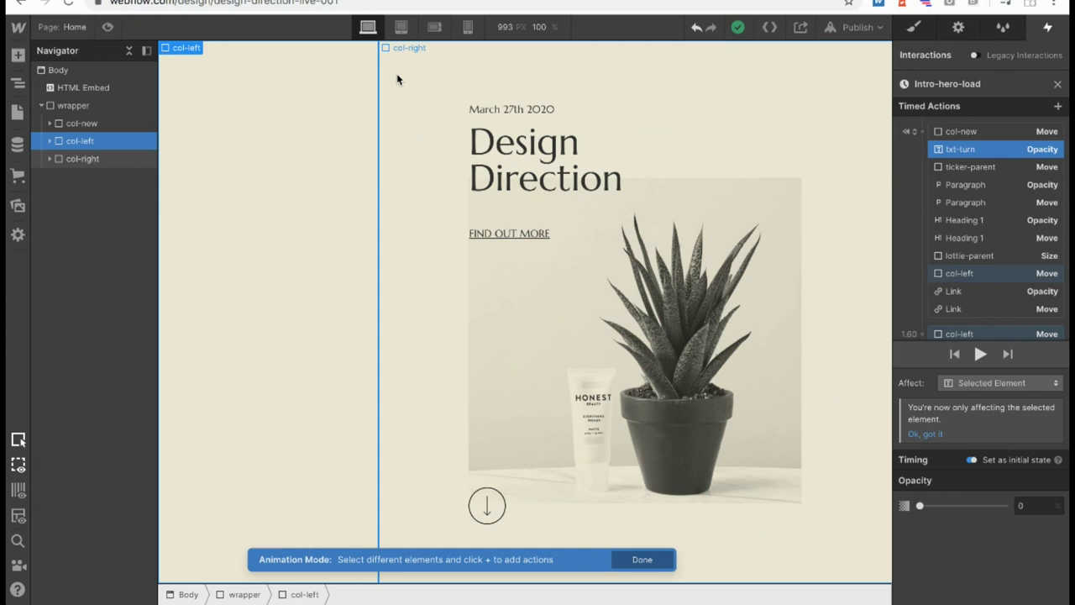
# Add a new initial-state Size action for col-right and raise its width from 100% to 120%.
pyautogui.click(399, 78)
pyautogui.click(924, 131)
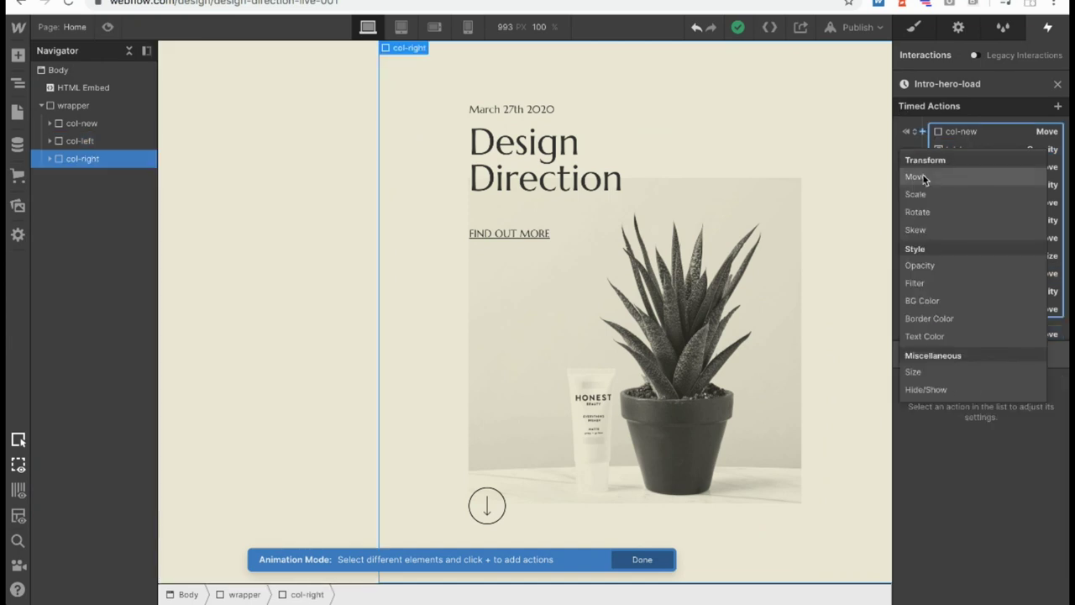
pyautogui.click(933, 371)
pyautogui.click(1014, 505)
pyautogui.write('100%')
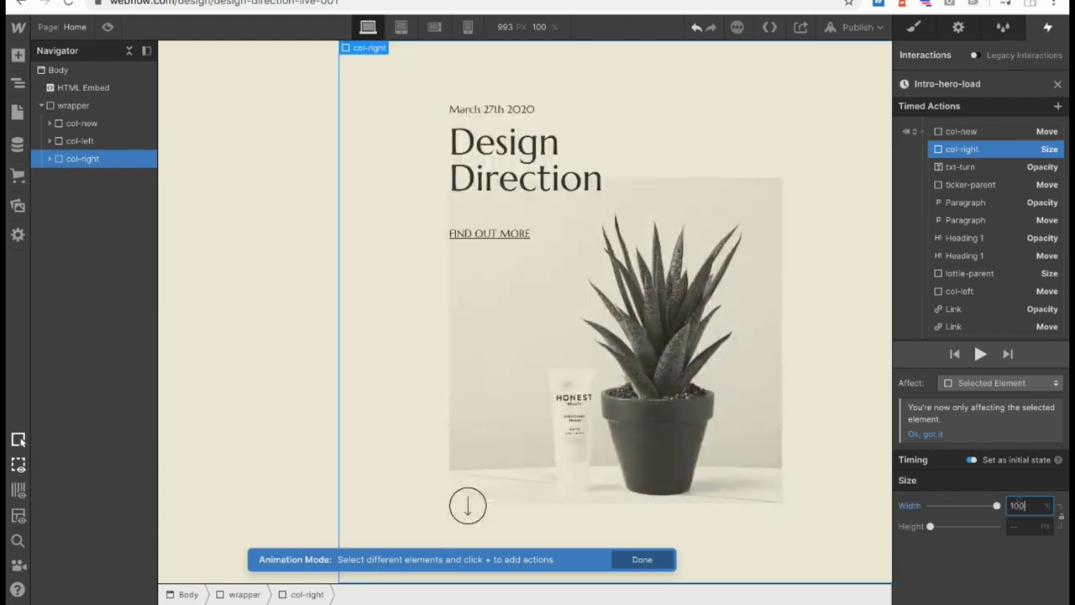
pyautogui.hotkey('shift', 'Up')
pyautogui.hotkey('shift', 'Up')
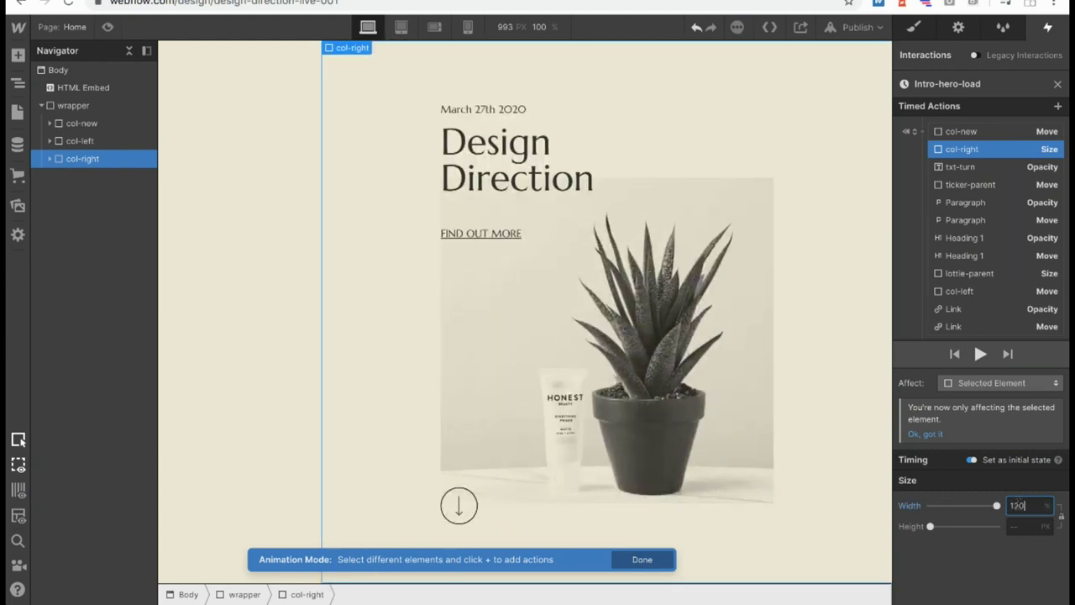
# Try a width of 100 VW in the initial-state col-right Size action and clear the value.
pyautogui.hotkey('shift', 'Down')
pyautogui.hotkey('shift', 'Down')
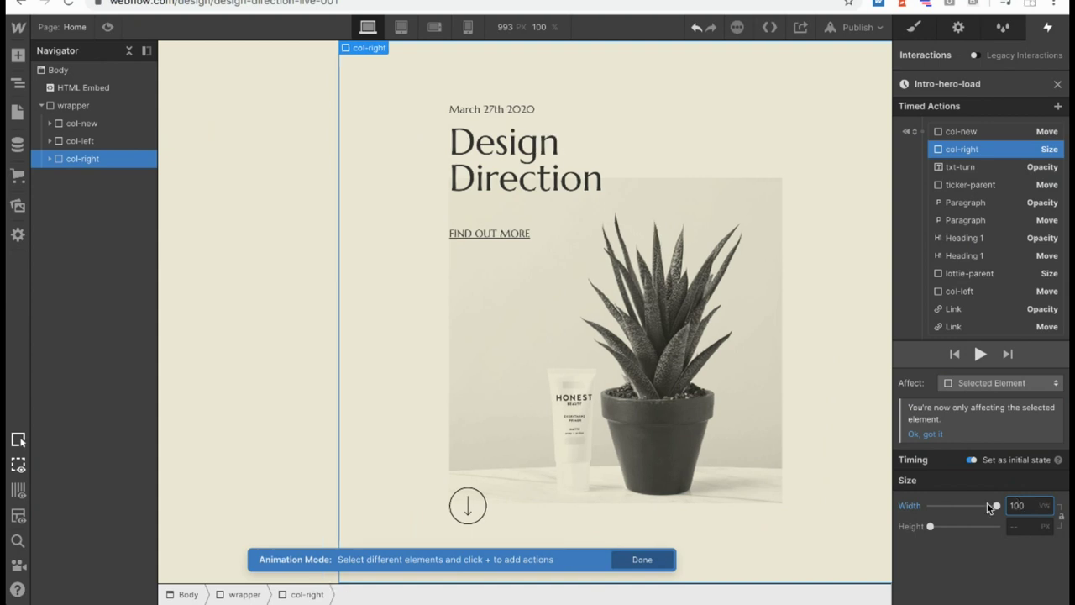
pyautogui.moveTo(988, 504); pyautogui.dragTo(897, 499)
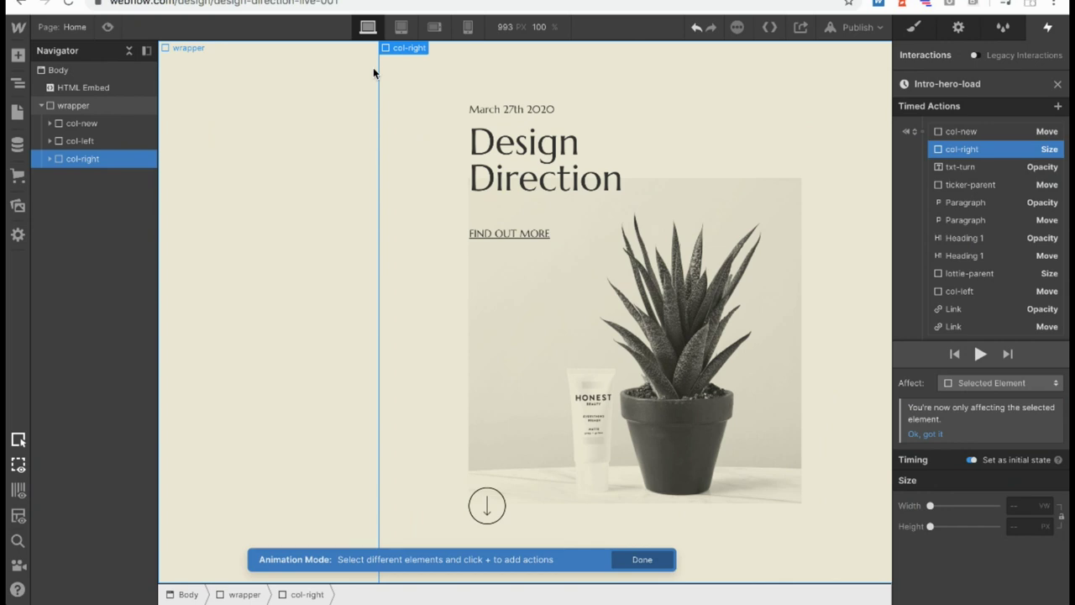
# Delete the initial-state Size action for col-right.
pyautogui.click(259, 108)
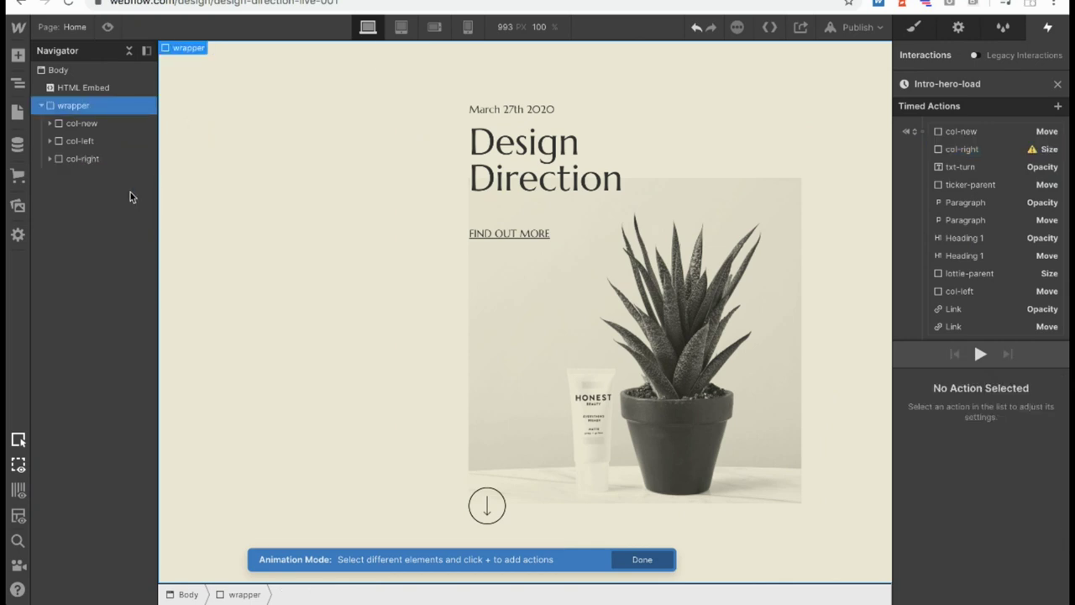
pyautogui.click(80, 141)
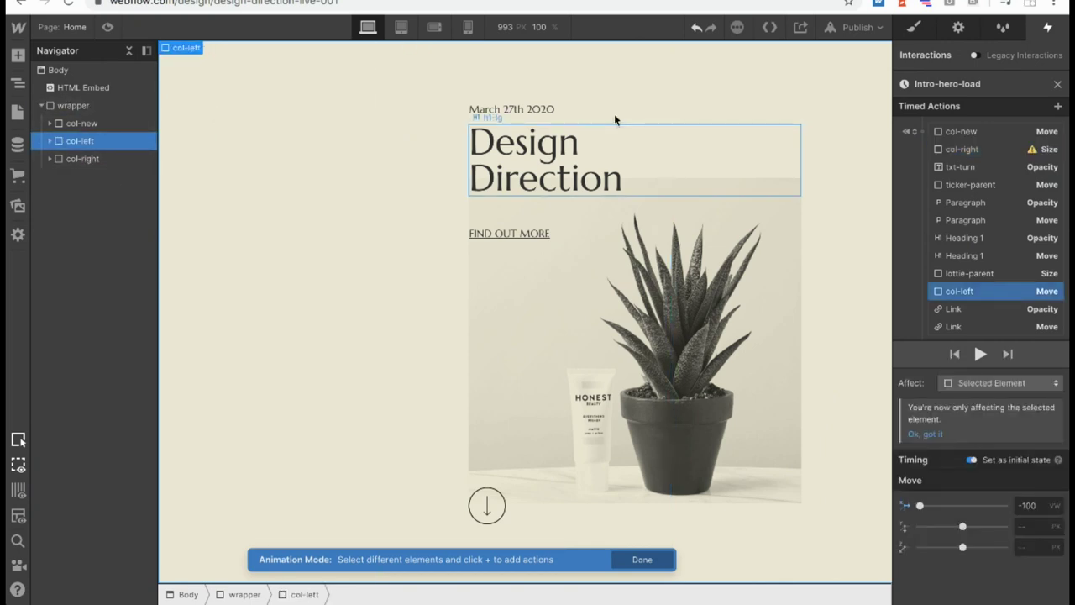
pyautogui.click(1008, 152)
pyautogui.press('Delete')
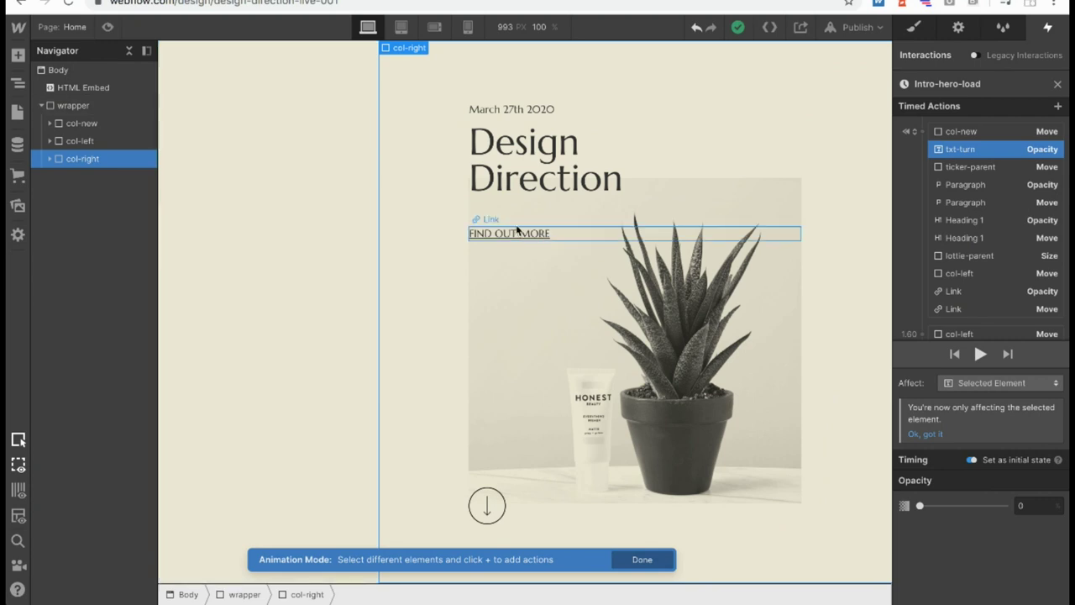
# Review the timed actions of the animation, select col-left and play the animation.
pyautogui.scroll(-3, 1011, 267)
pyautogui.scroll(-3, 972, 195)
pyautogui.scroll(2, 972, 195)
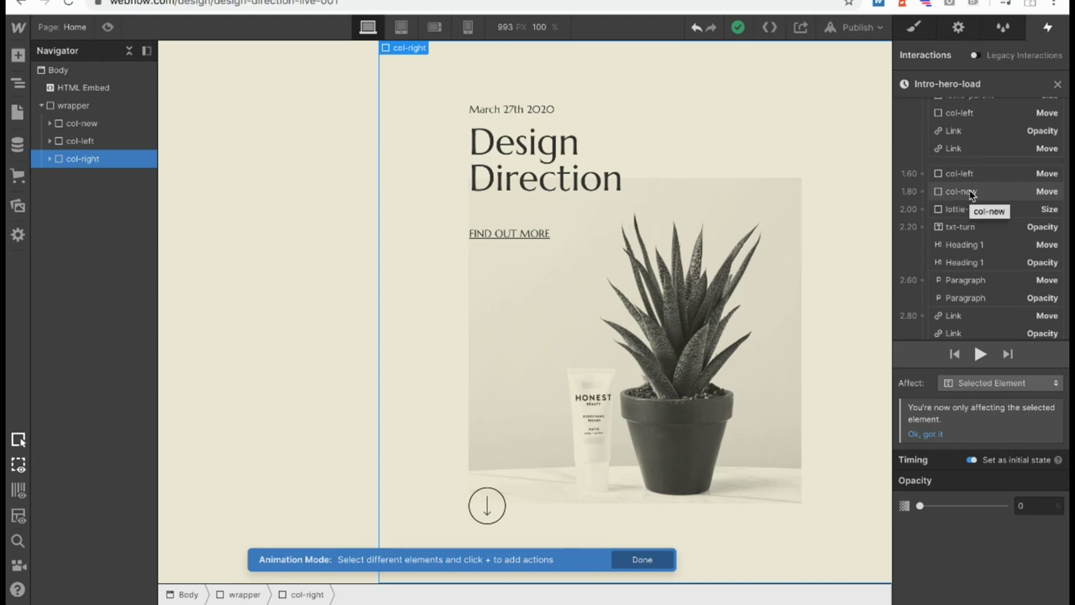
pyautogui.scroll(5, 972, 195)
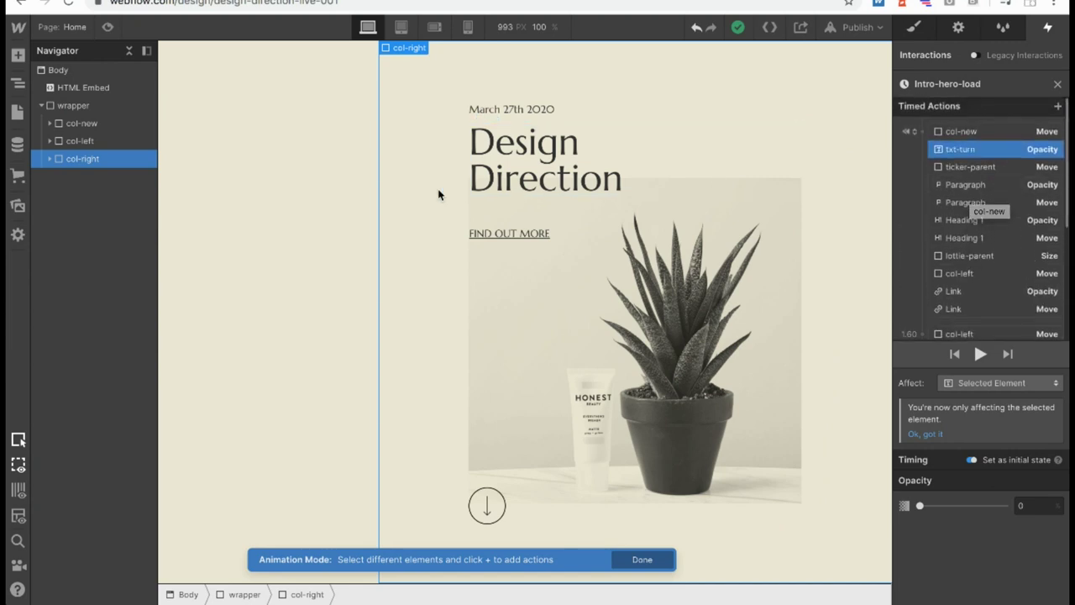
pyautogui.click(66, 145)
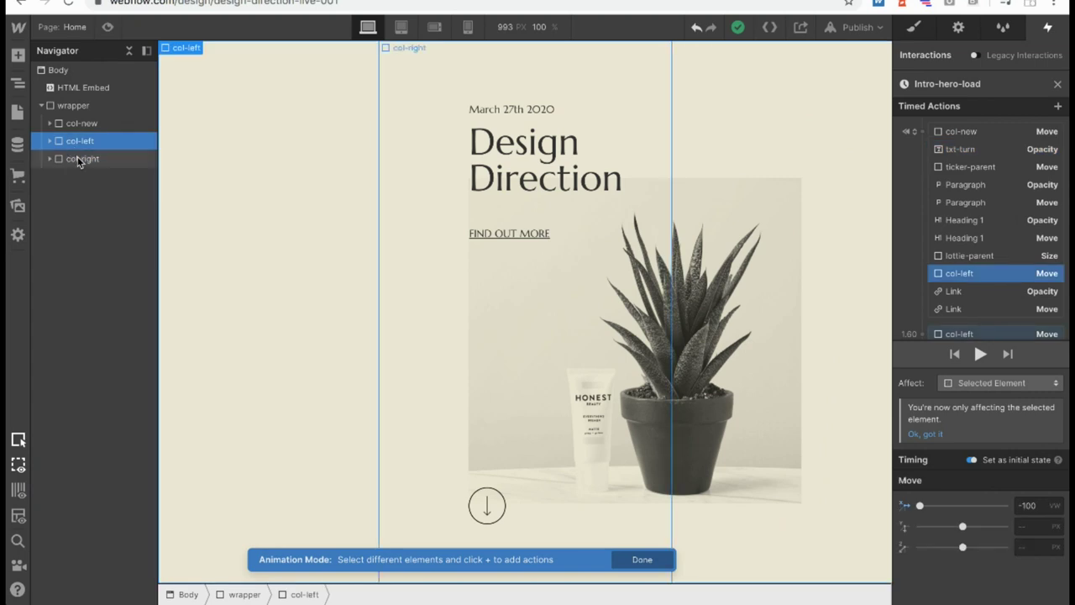
pyautogui.click(979, 354)
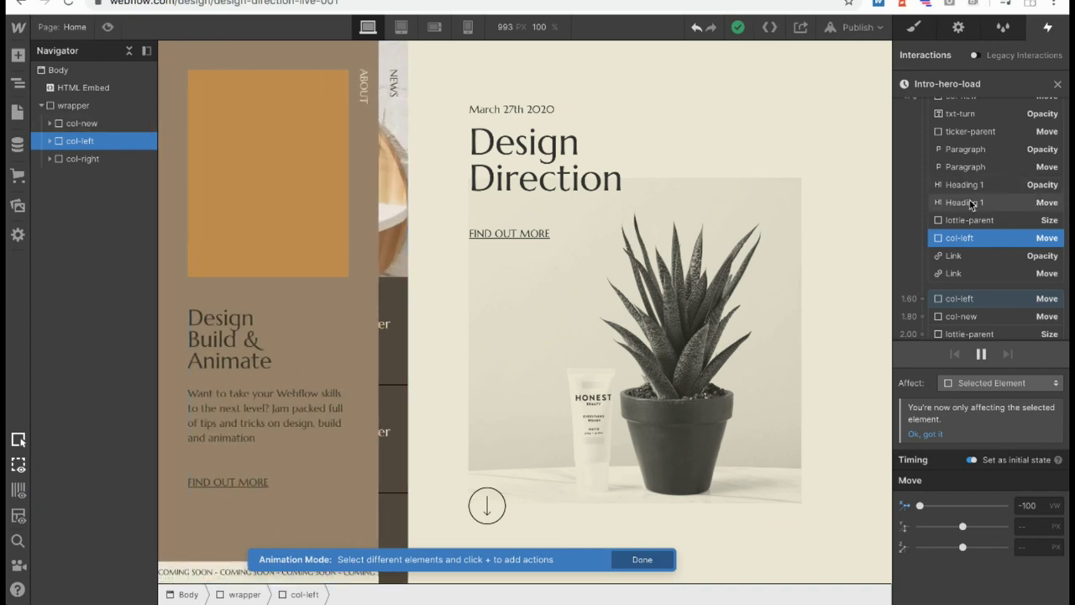
# Add an initial-state Hide/Show action for col-left with its display set to none.
pyautogui.click(923, 134)
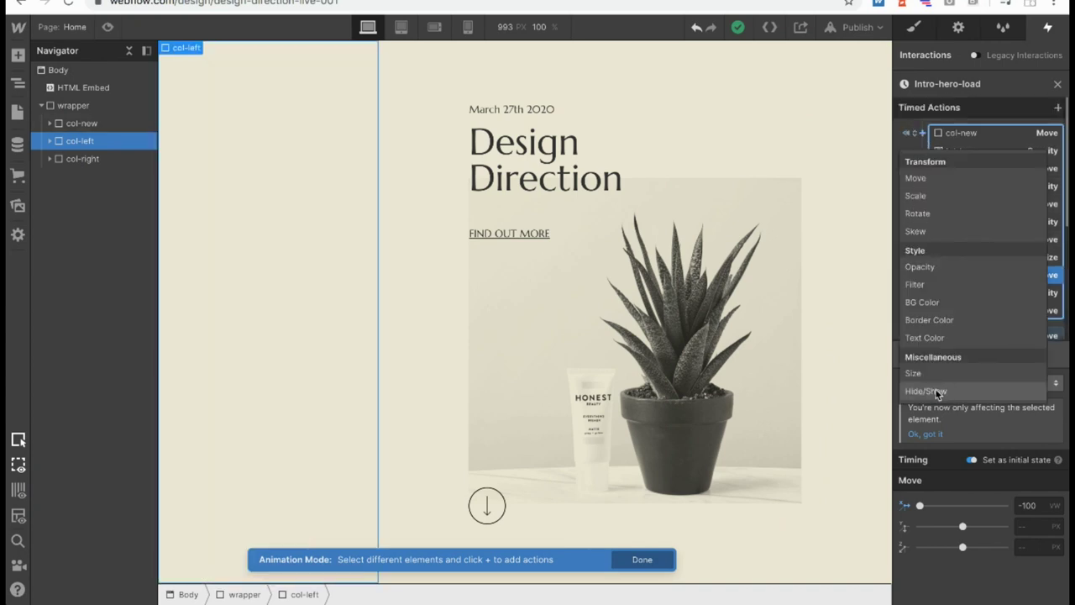
pyautogui.click(922, 391)
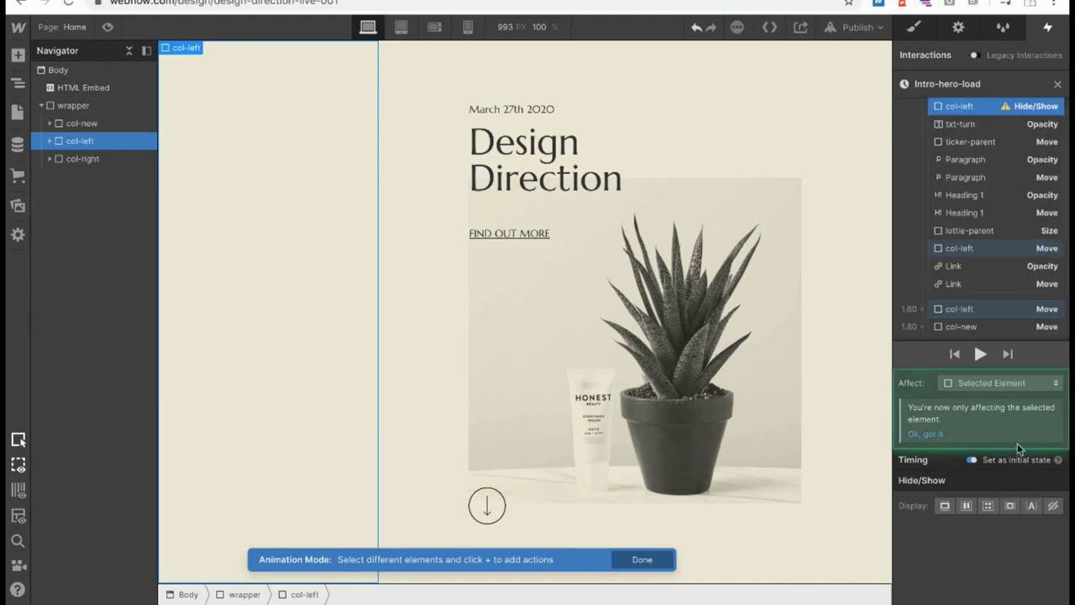
pyautogui.click(1053, 505)
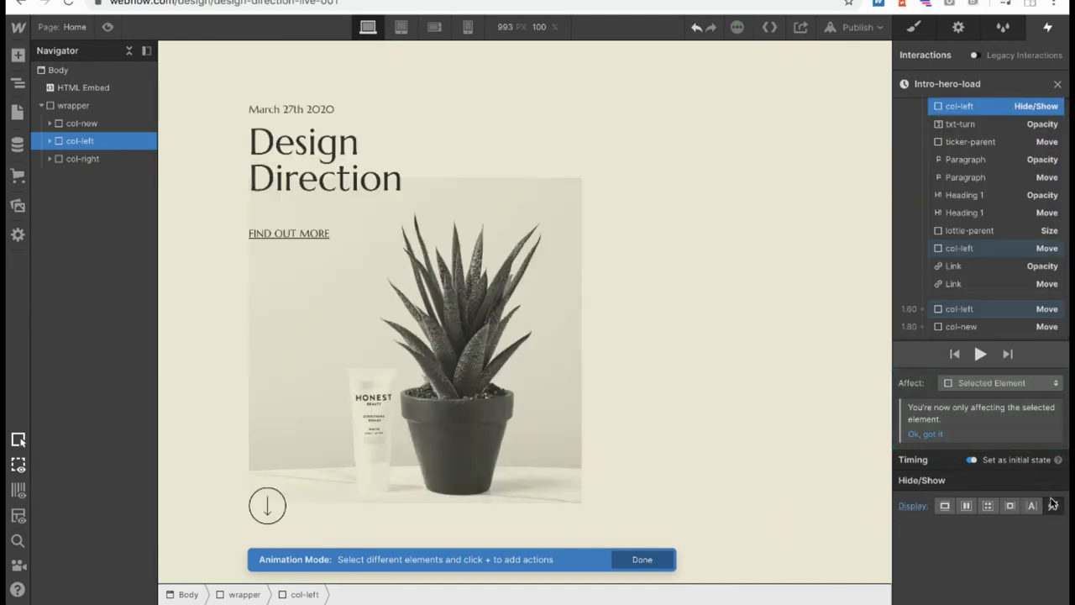
# Add a timed Hide/Show action for col-left at 0.00 s with its display set to flex.
pyautogui.moveTo(959, 106); pyautogui.dragTo(924, 244)
pyautogui.click(923, 240)
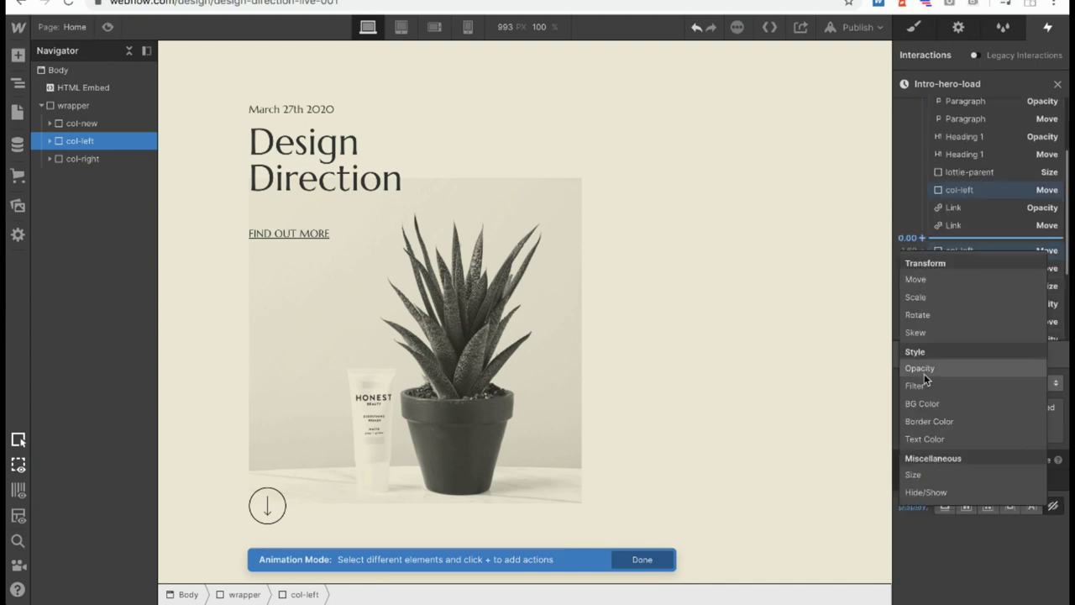
pyautogui.click(931, 493)
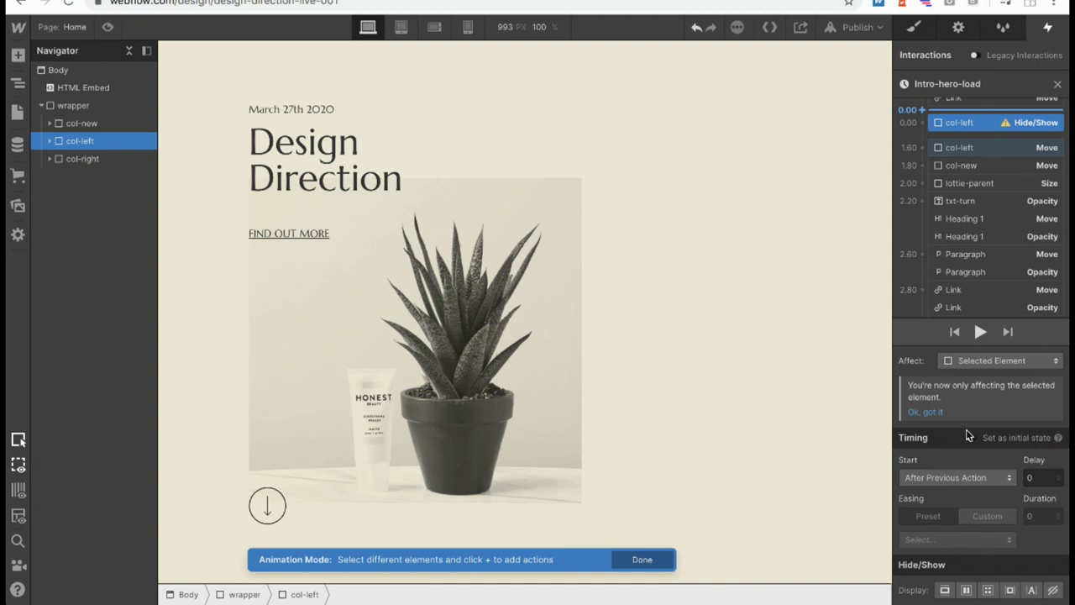
pyautogui.click(966, 591)
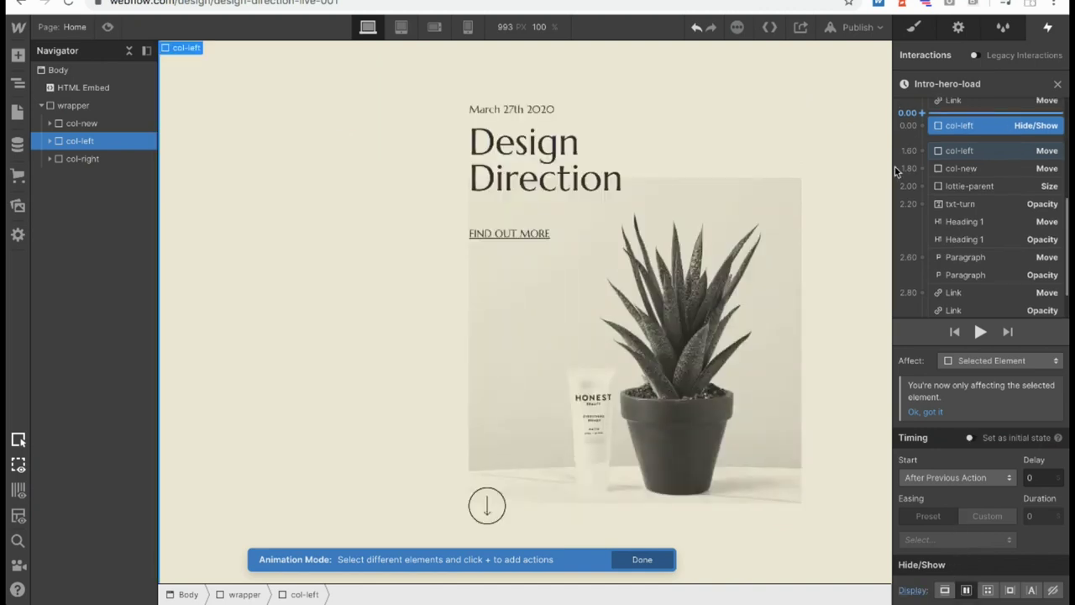
# Add an initial-state Size action for col-left with its width set to 0.
pyautogui.scroll(1, 967, 212)
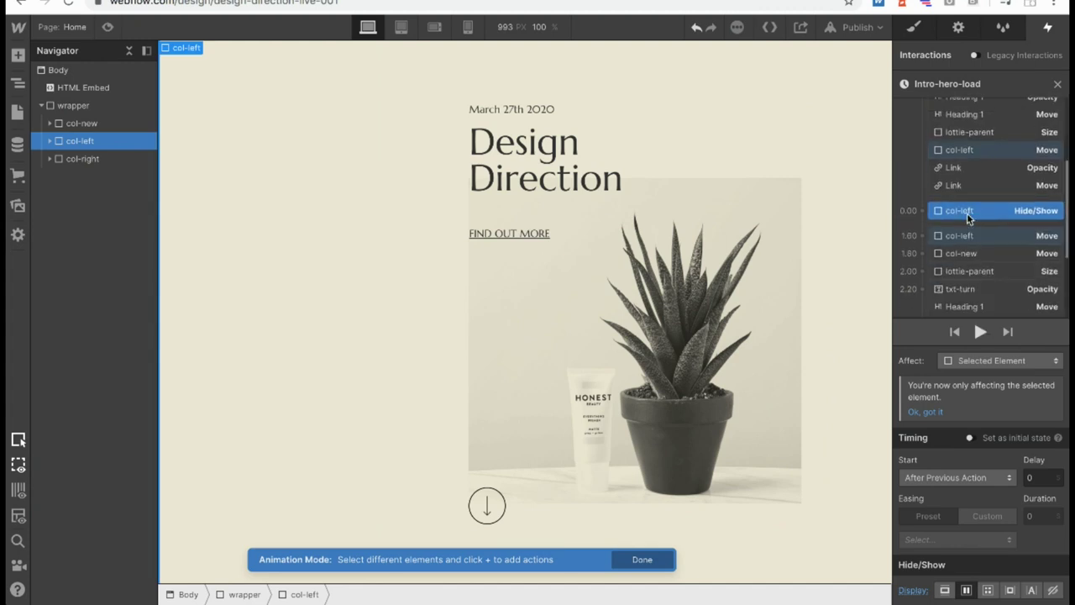
pyautogui.scroll(2, 966, 212)
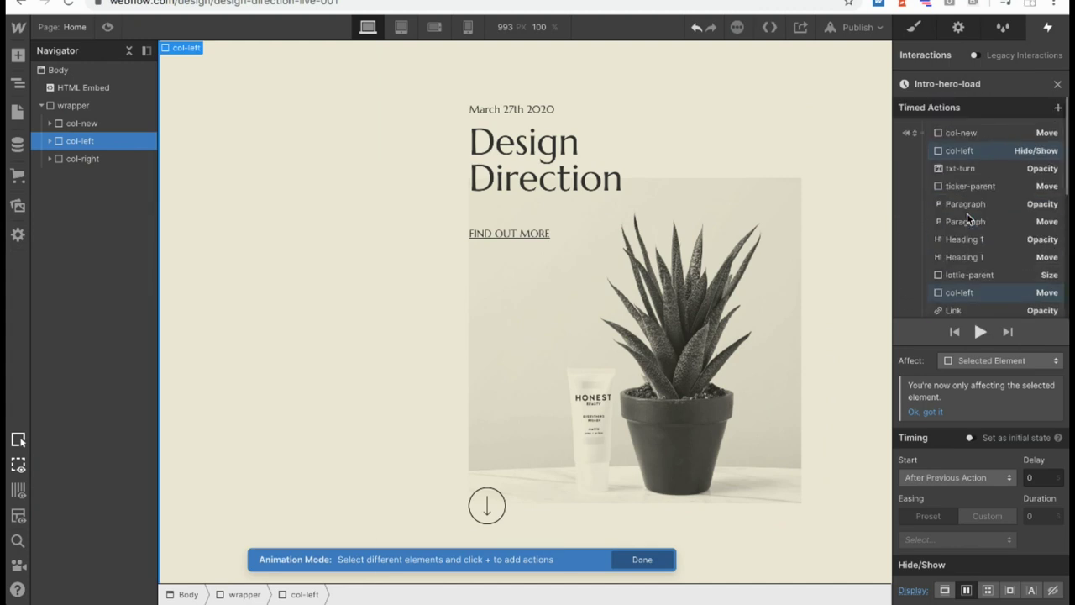
pyautogui.click(923, 132)
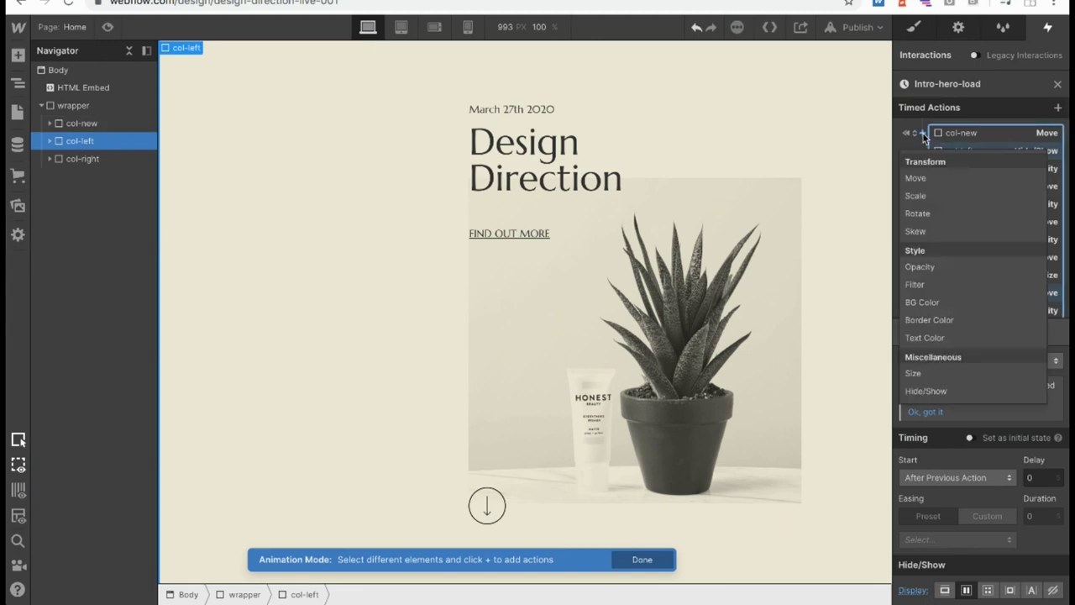
pyautogui.click(927, 375)
pyautogui.click(1024, 505)
pyautogui.write('0')
# Add a timed Size action for col-left at 0.00 s and set its width to 30%.
pyautogui.moveTo(959, 186); pyautogui.dragTo(924, 245)
pyautogui.click(924, 245)
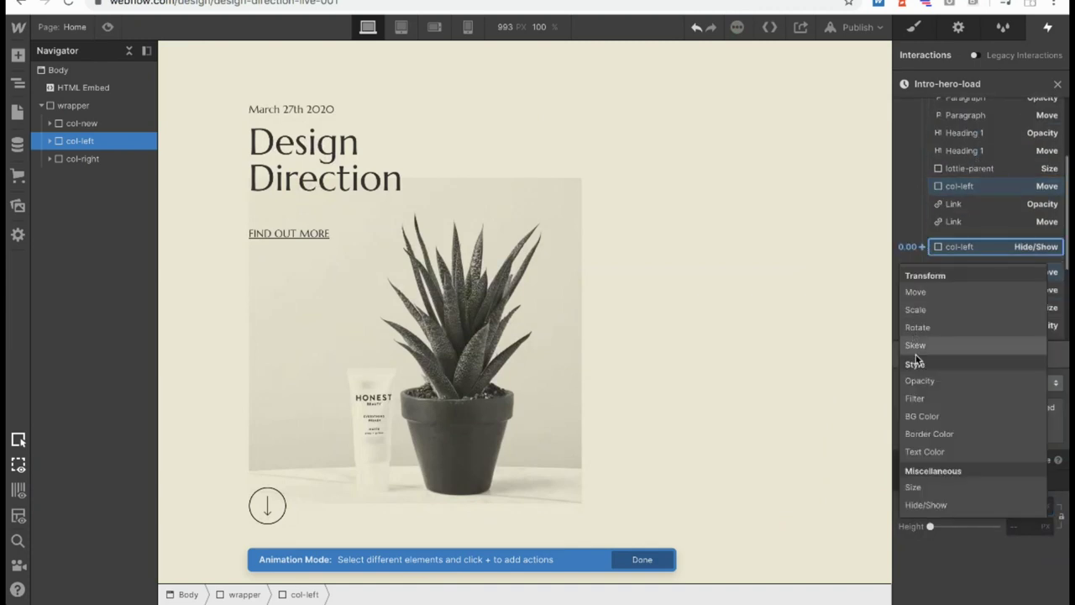
pyautogui.click(927, 484)
pyautogui.click(1022, 581)
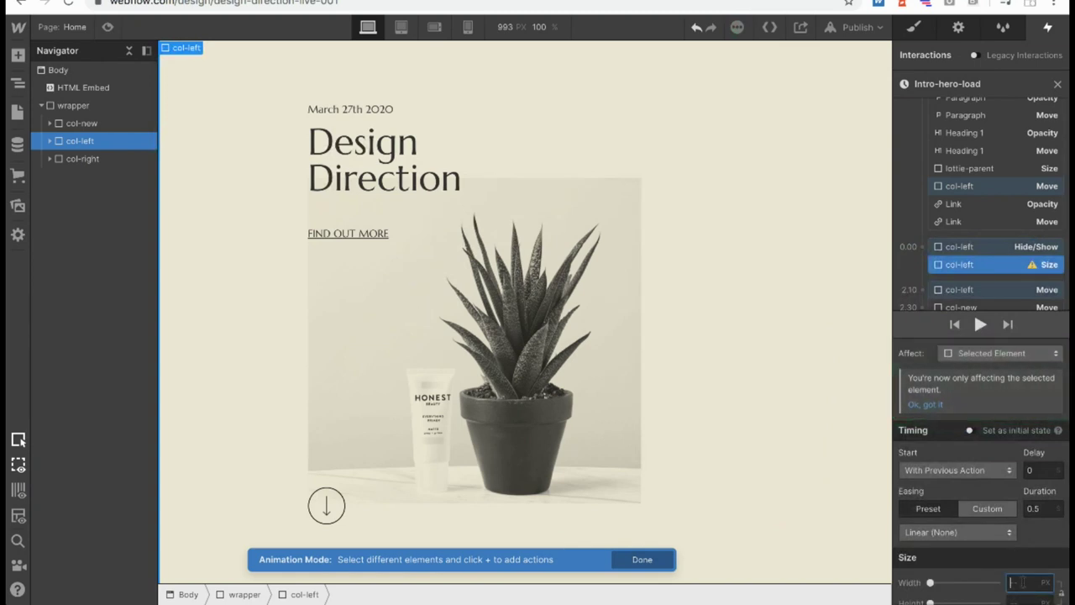
pyautogui.write('100')
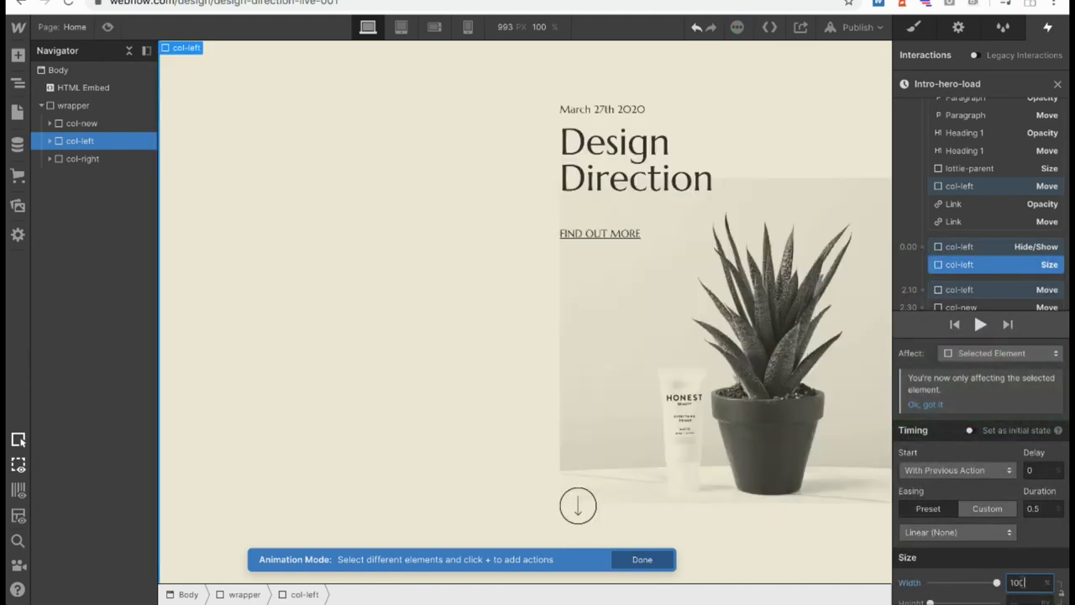
pyautogui.press('BackSpace')
pyautogui.press('BackSpace')
pyautogui.press('BackSpace')
pyautogui.write('70%')
pyautogui.press('BackSpace')
pyautogui.press('BackSpace')
pyautogui.write('30')
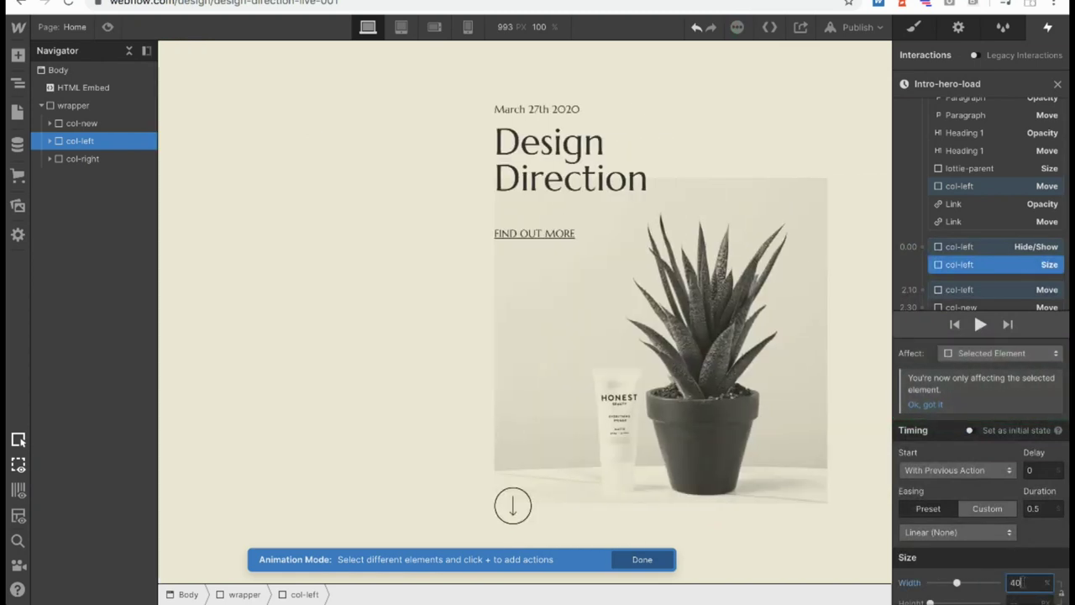
# Give the timed col-left Size action Out Quint easing and a 1.8 s duration, and preview the animation.
pyautogui.click(934, 533)
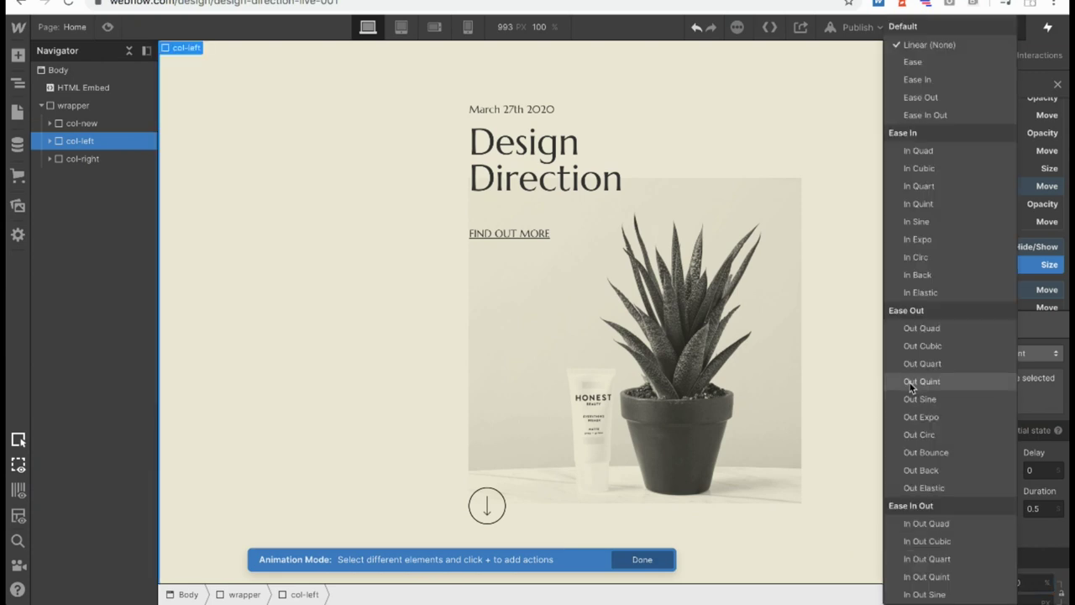
pyautogui.click(916, 382)
pyautogui.click(1041, 506)
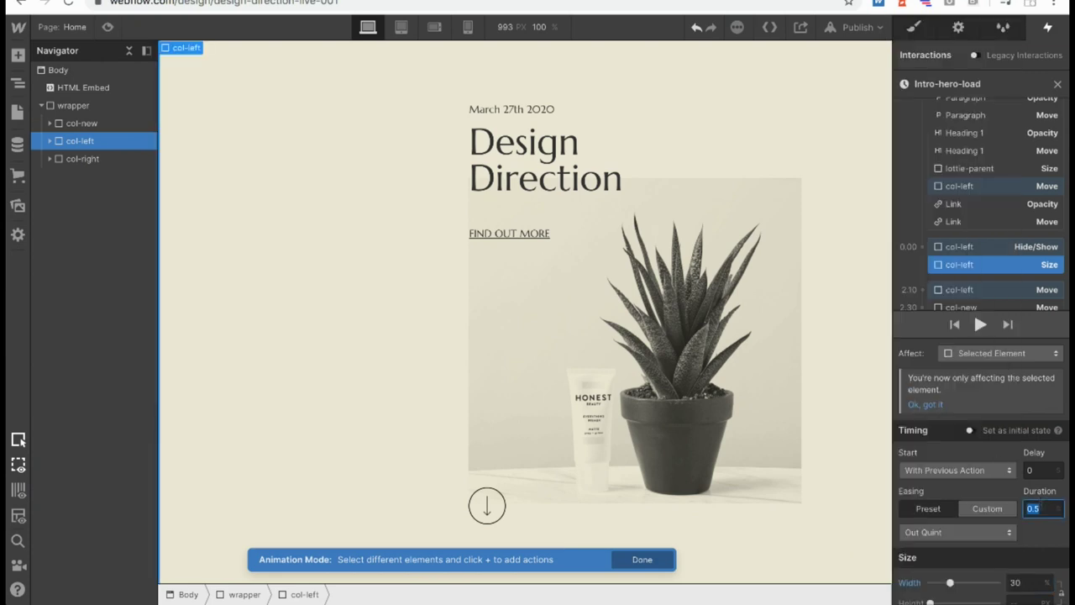
pyautogui.write('1.8')
pyautogui.click(980, 323)
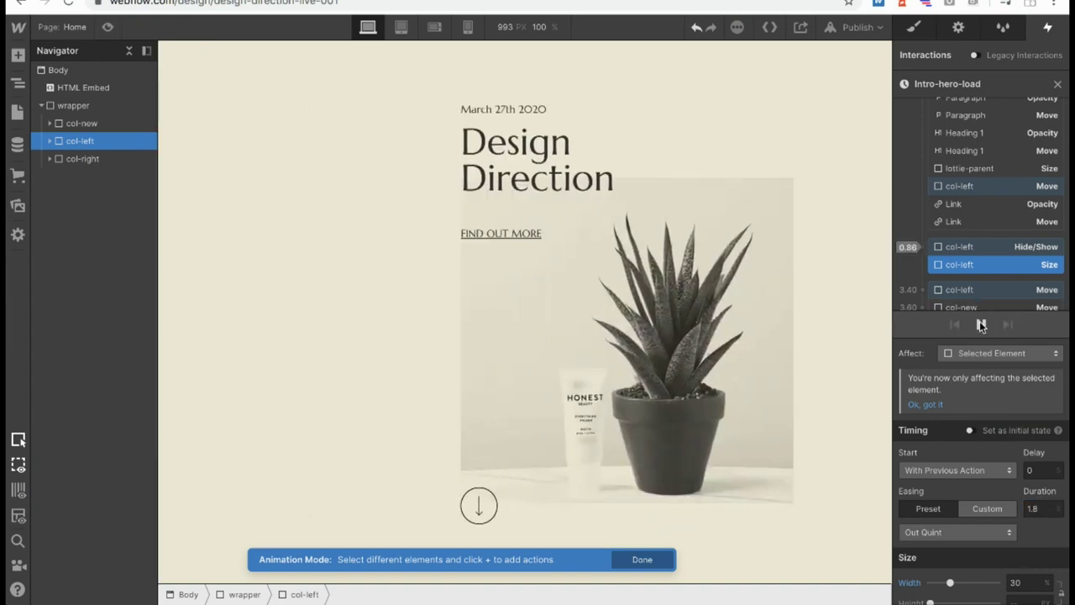
pyautogui.click(979, 322)
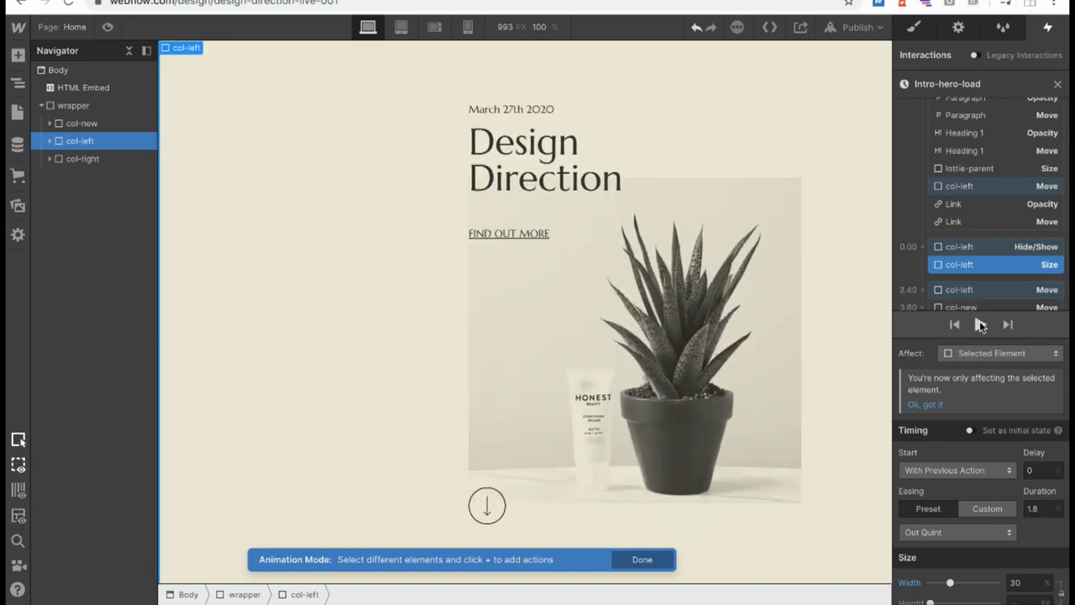
pyautogui.click(979, 323)
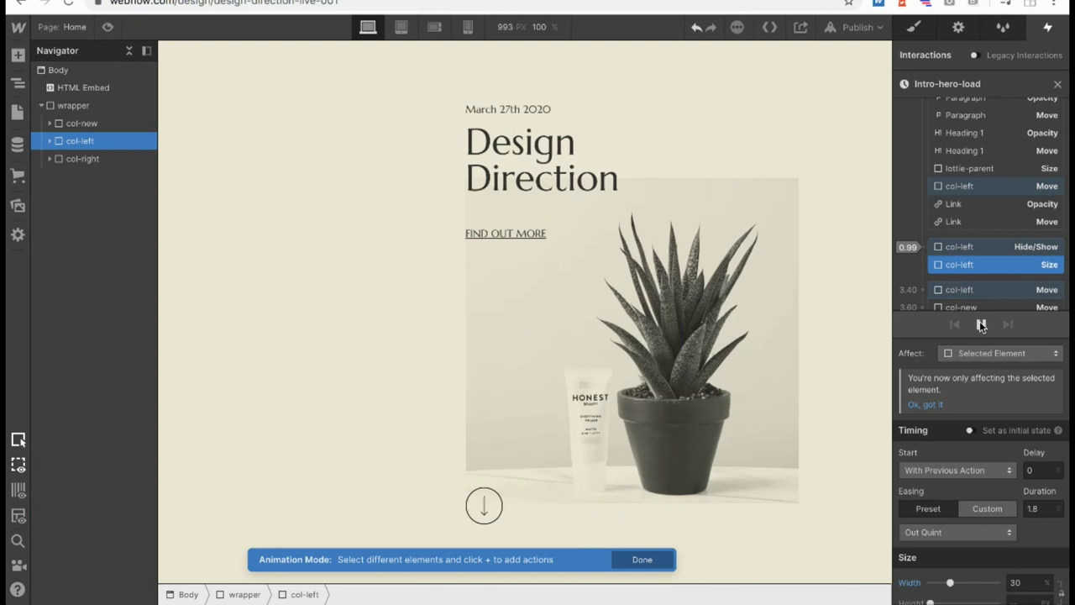
# Add an initial-state Size action for col-right with its width set to 100%.
pyautogui.click(404, 68)
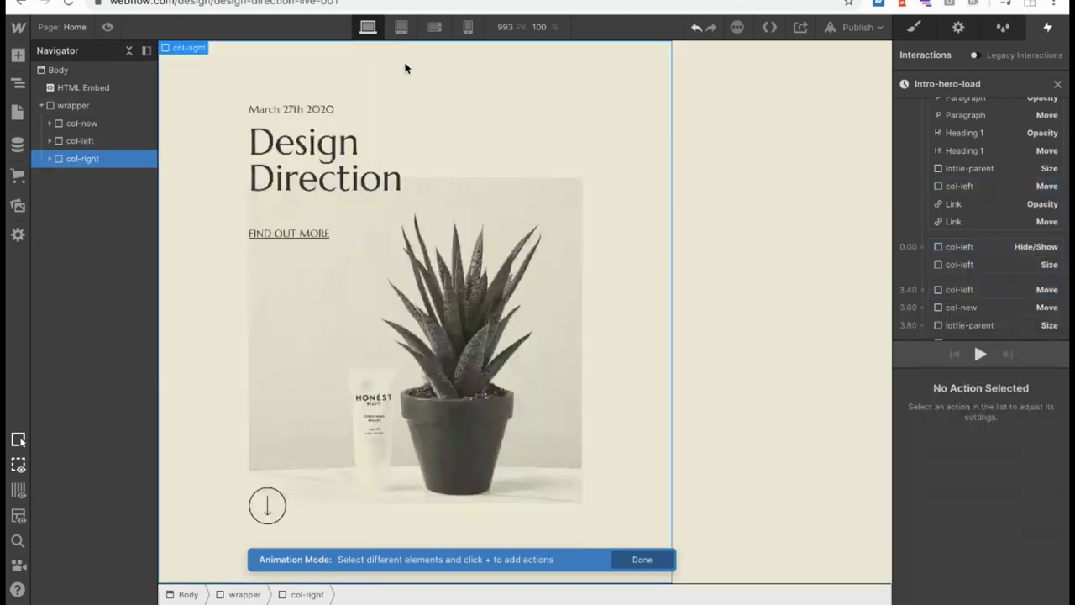
pyautogui.scroll(5, 966, 247)
pyautogui.click(923, 128)
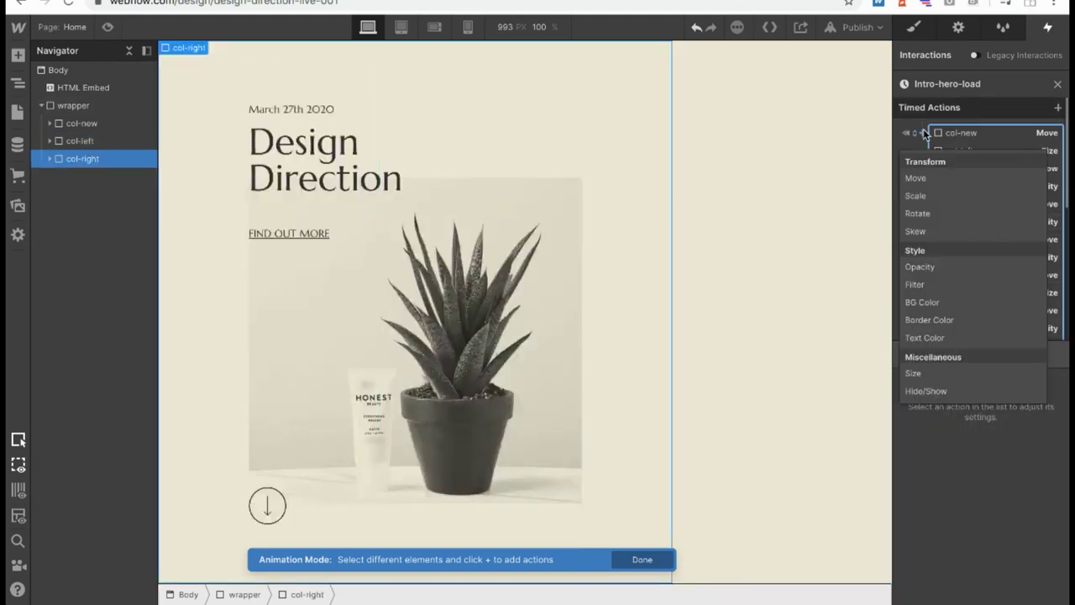
pyautogui.click(930, 374)
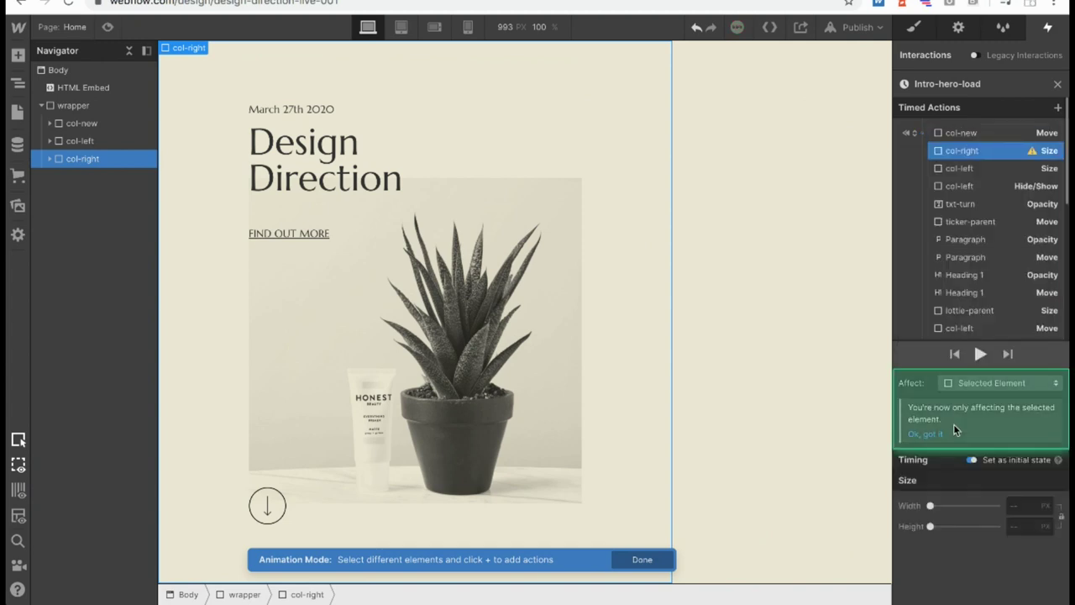
pyautogui.click(1014, 506)
pyautogui.write('100%')
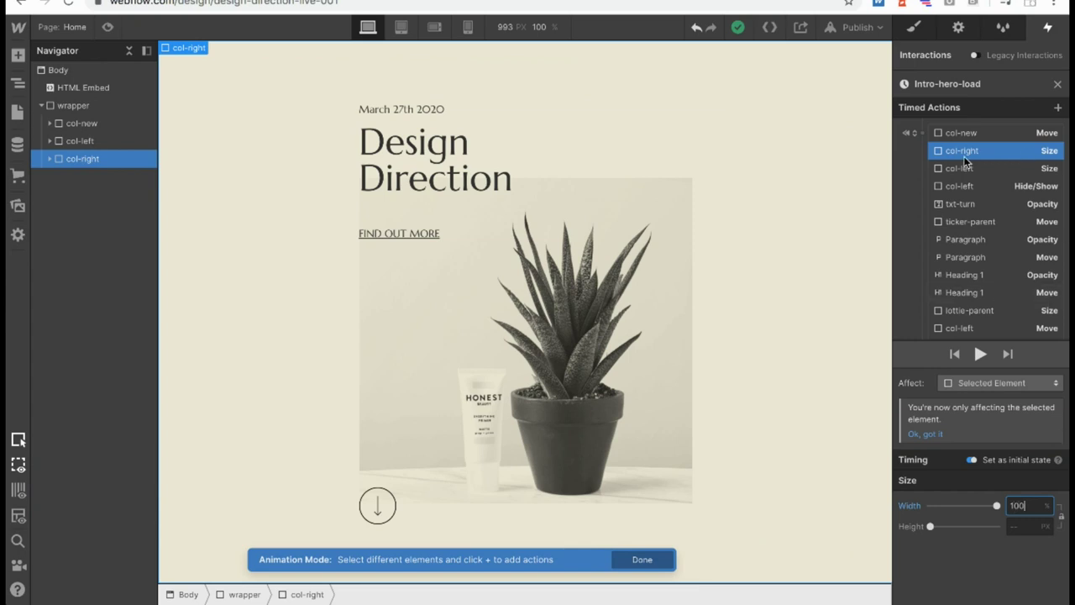
# Add a timed col-right Size action at 0.00 s with 70% width, Out Quart easing and a 1.8 s duration, and play the animation.
pyautogui.scroll(-2, 965, 161)
pyautogui.scroll(-3, 965, 161)
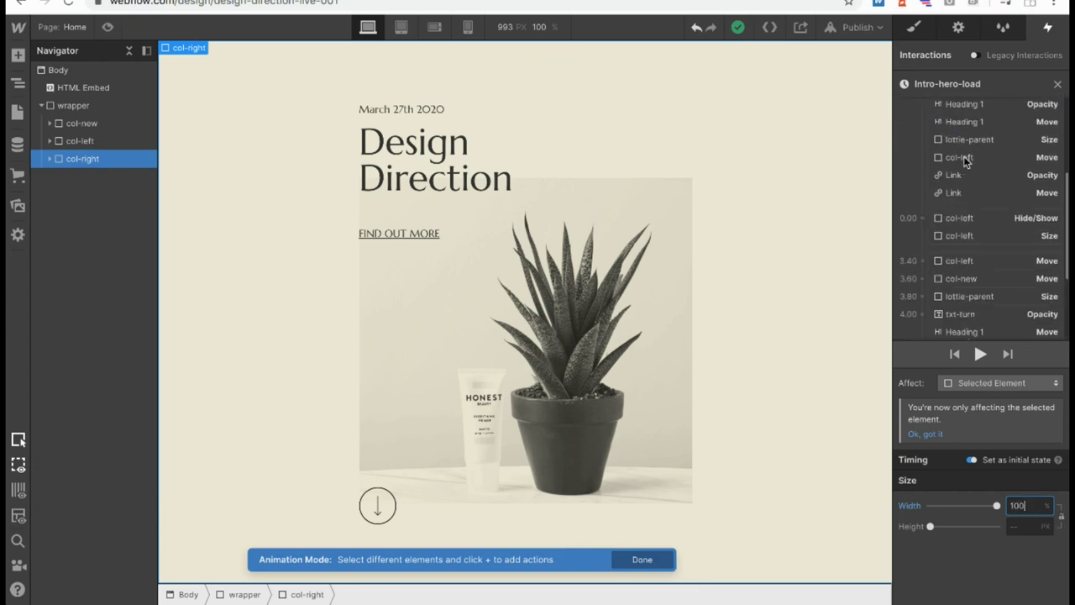
pyautogui.scroll(-1, 965, 162)
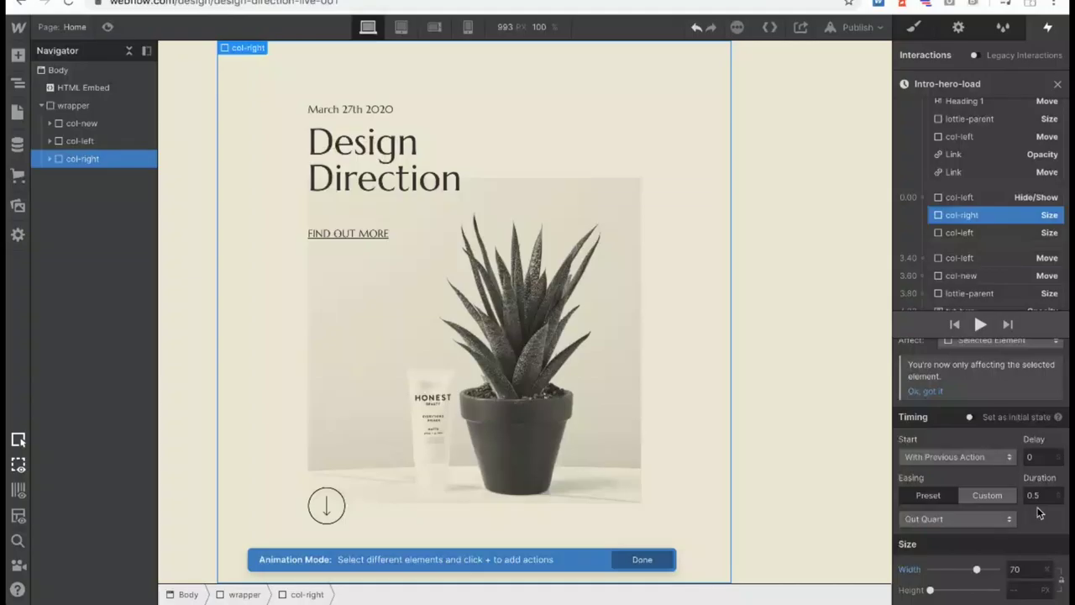
pyautogui.click(1037, 496)
pyautogui.write('1.8')
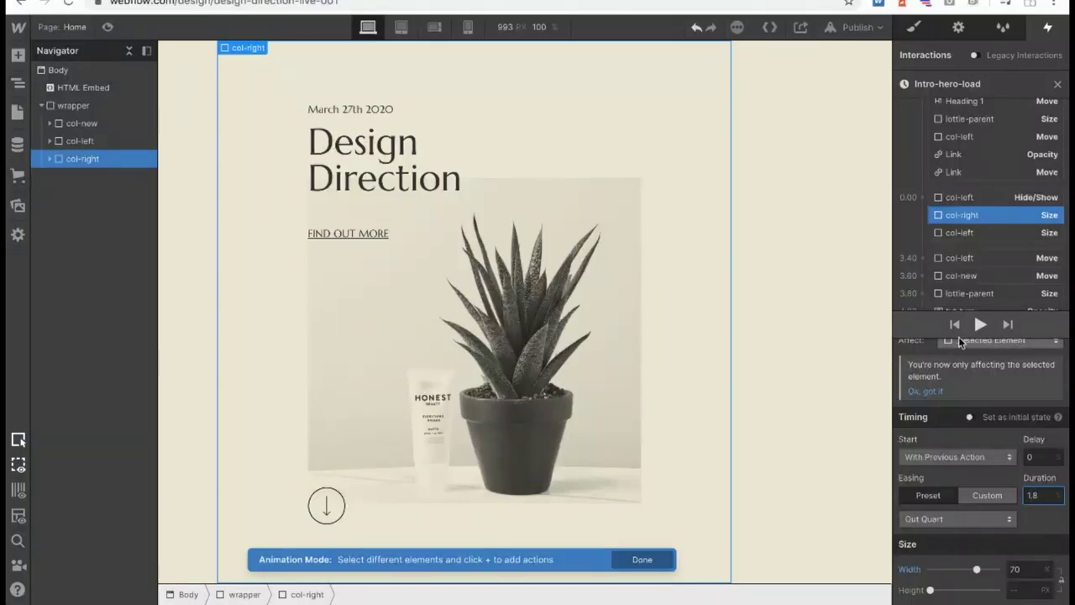
pyautogui.click(980, 324)
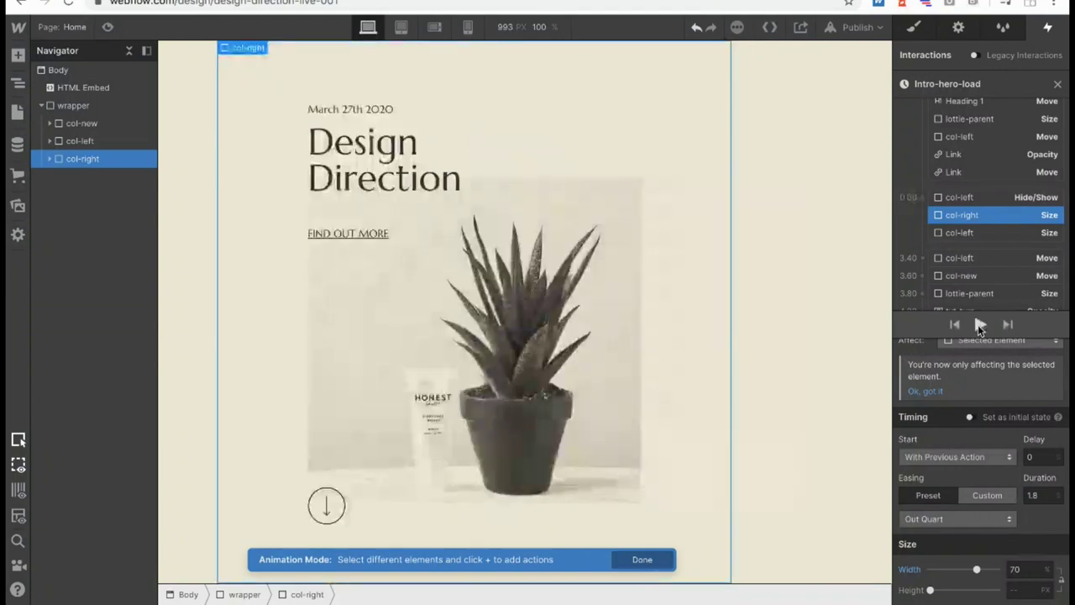
# Preview the page-load animation and set the delay of the timed col-right and col-left Size actions to 1 s.
pyautogui.click(955, 197)
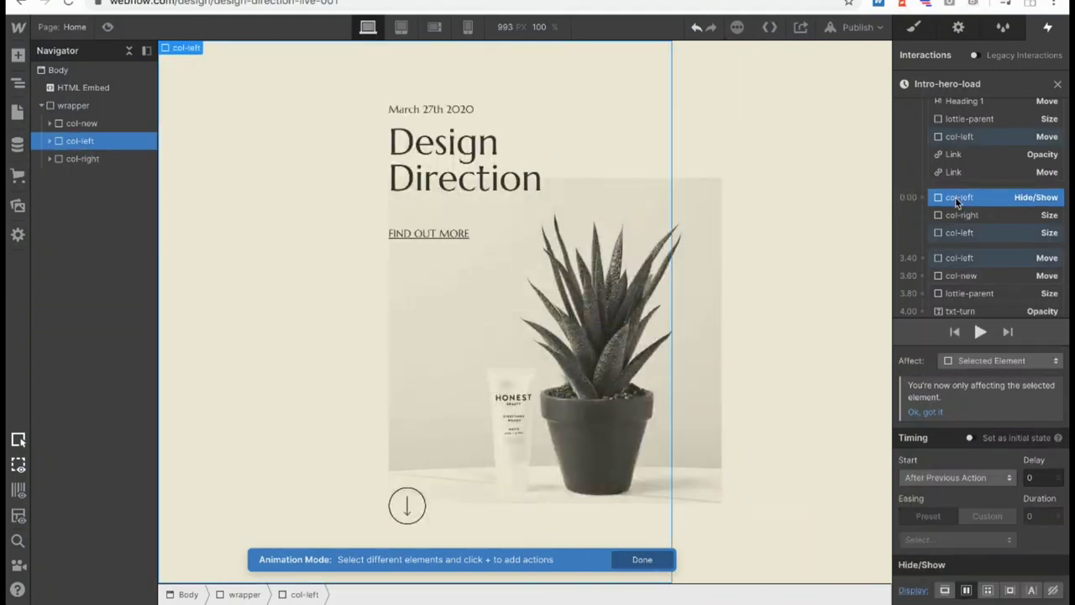
pyautogui.scroll(2, 955, 196)
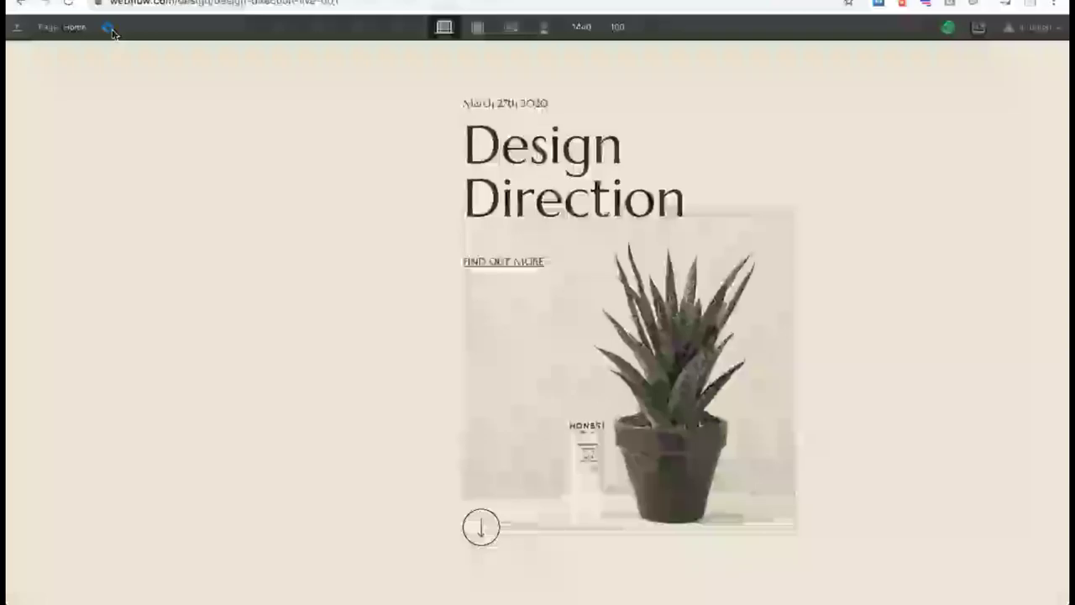
pyautogui.click(109, 28)
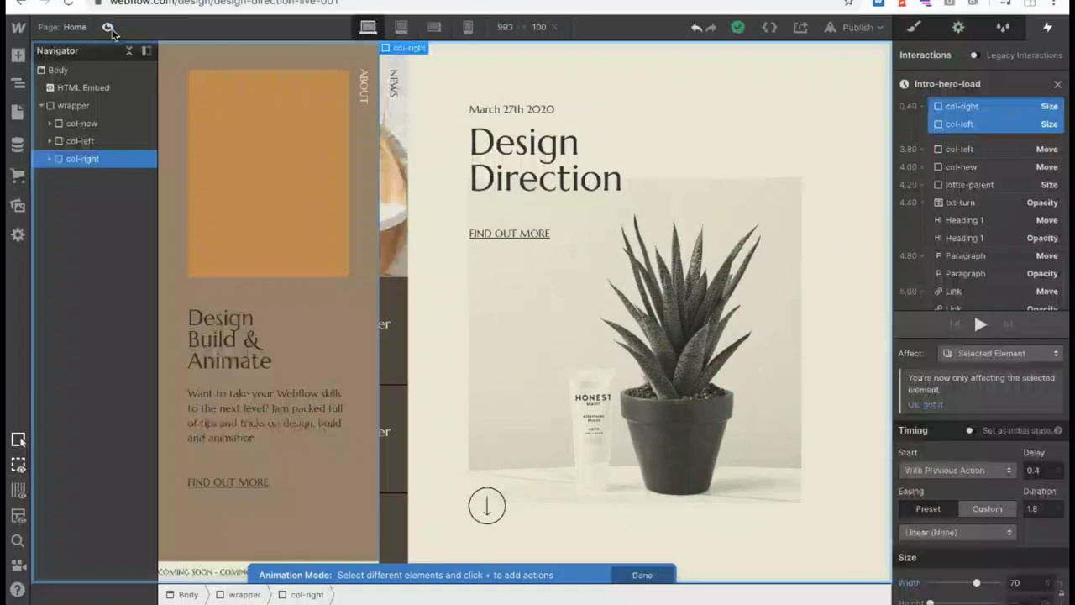
pyautogui.click(109, 28)
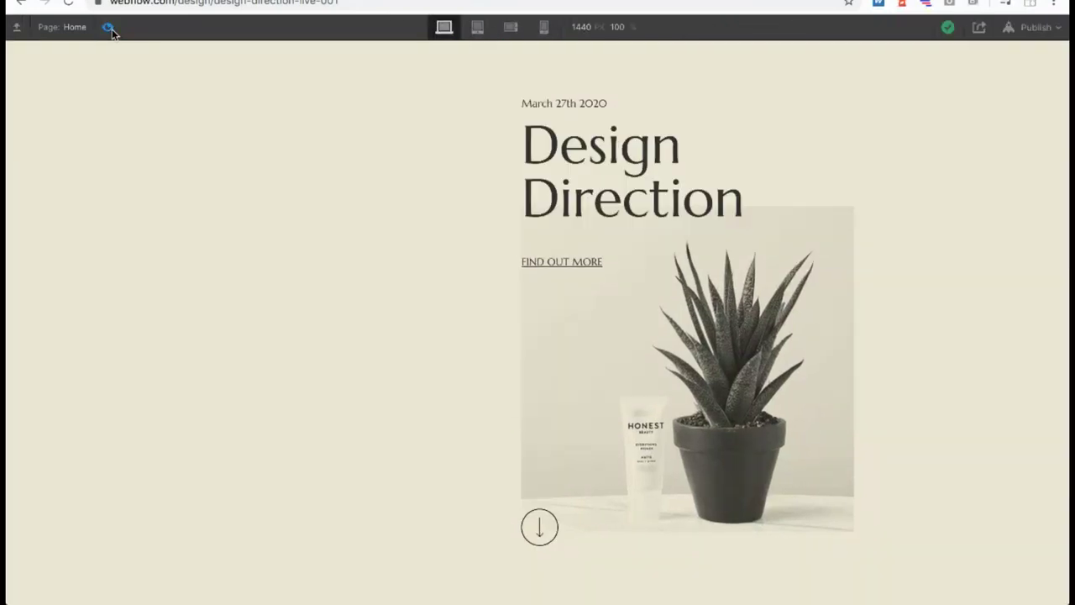
pyautogui.click(109, 27)
pyautogui.press('BackSpace')
pyautogui.press('BackSpace')
pyautogui.press('BackSpace')
pyautogui.write('1')
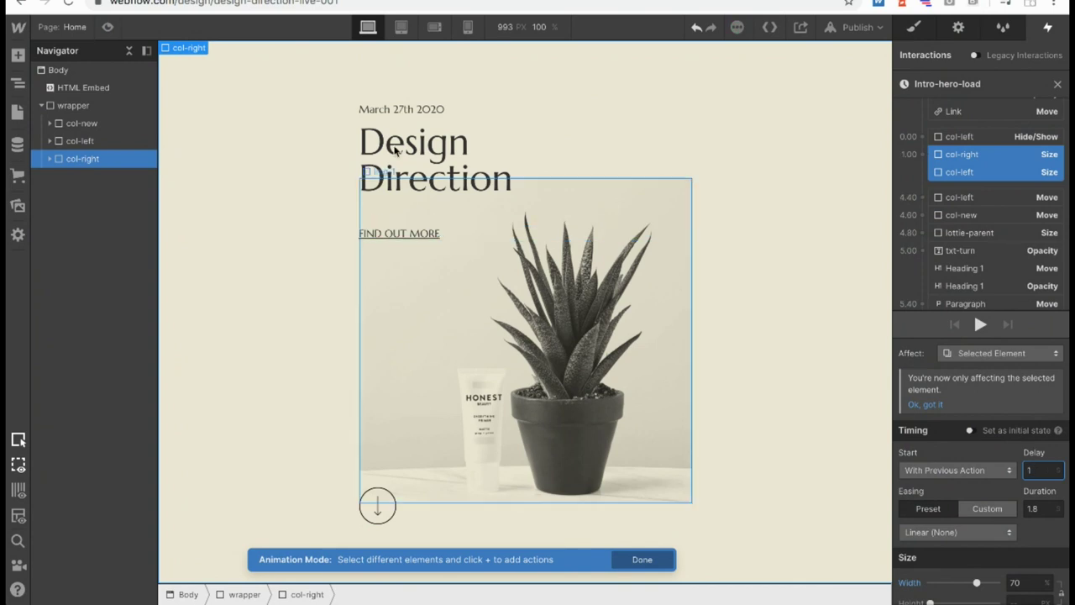
# Duplicate the initial-state Heading 1 Opacity and Move actions.
pyautogui.click(386, 112)
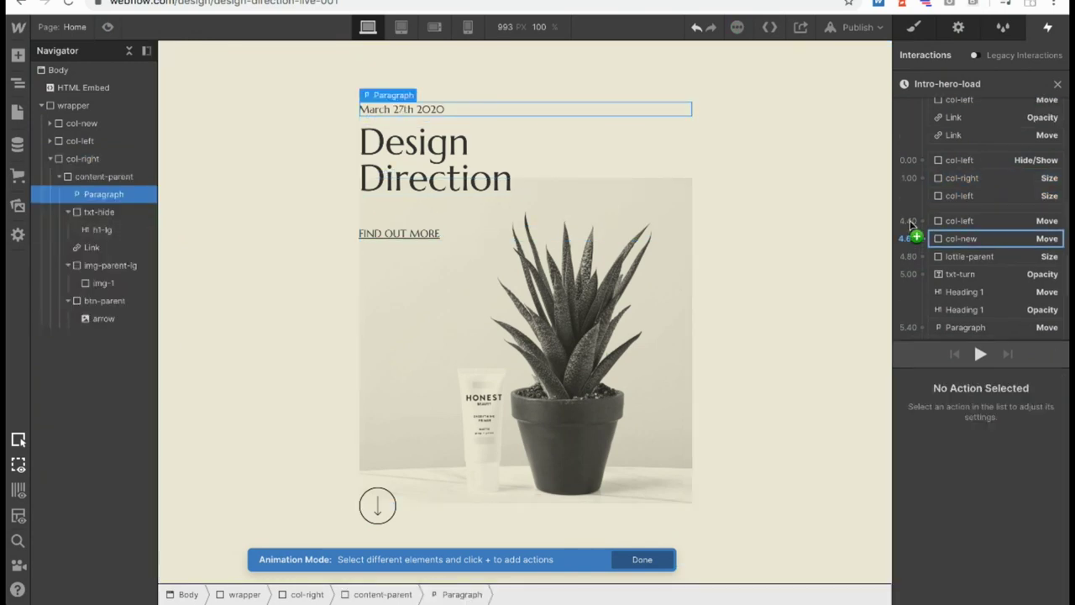
pyautogui.moveTo(910, 222); pyautogui.dragTo(913, 227)
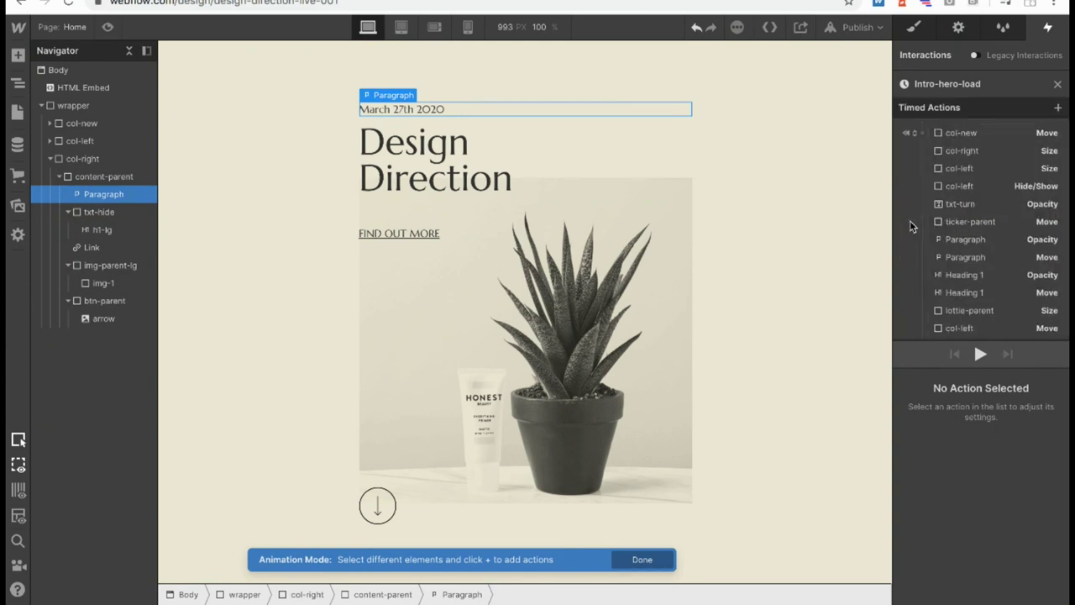
pyautogui.scroll(-1, 996, 252)
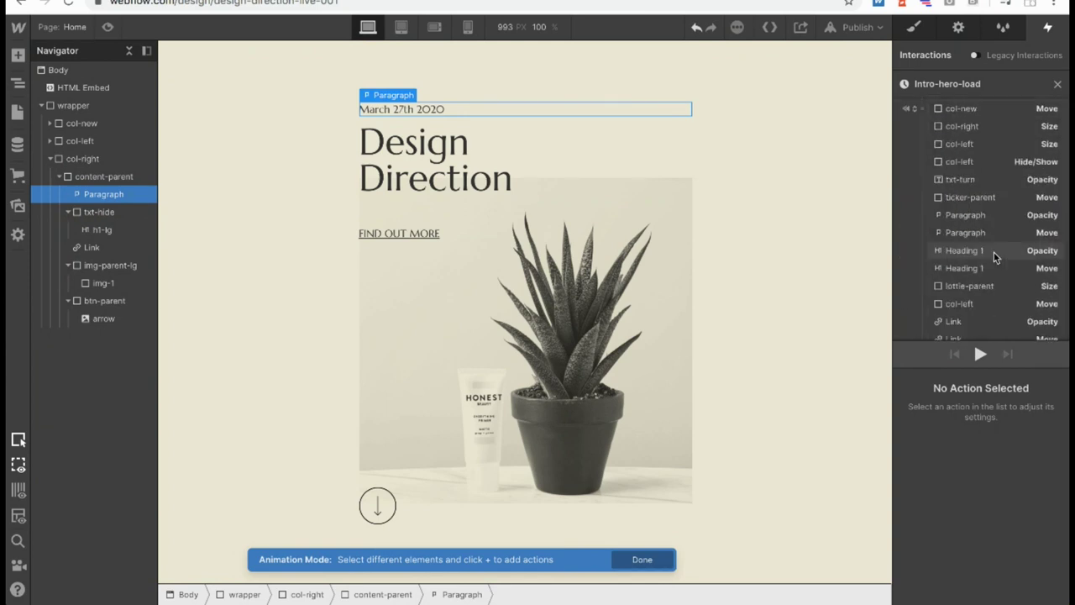
pyautogui.click(994, 250)
pyautogui.keyDown('shift'); pyautogui.click(976, 269); pyautogui.keyUp('shift')
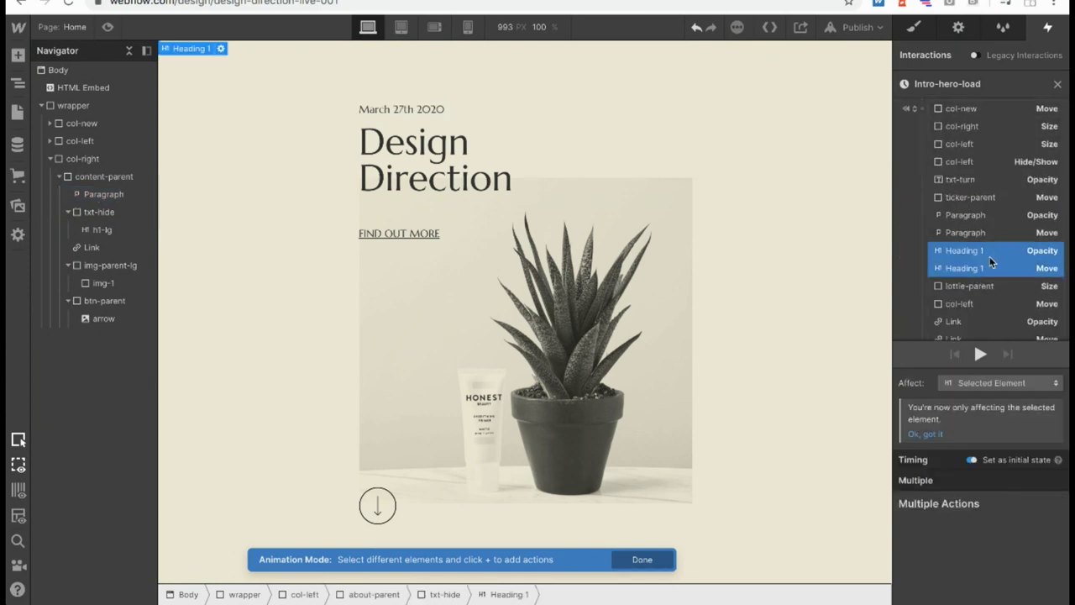
pyautogui.rightClick(977, 270)
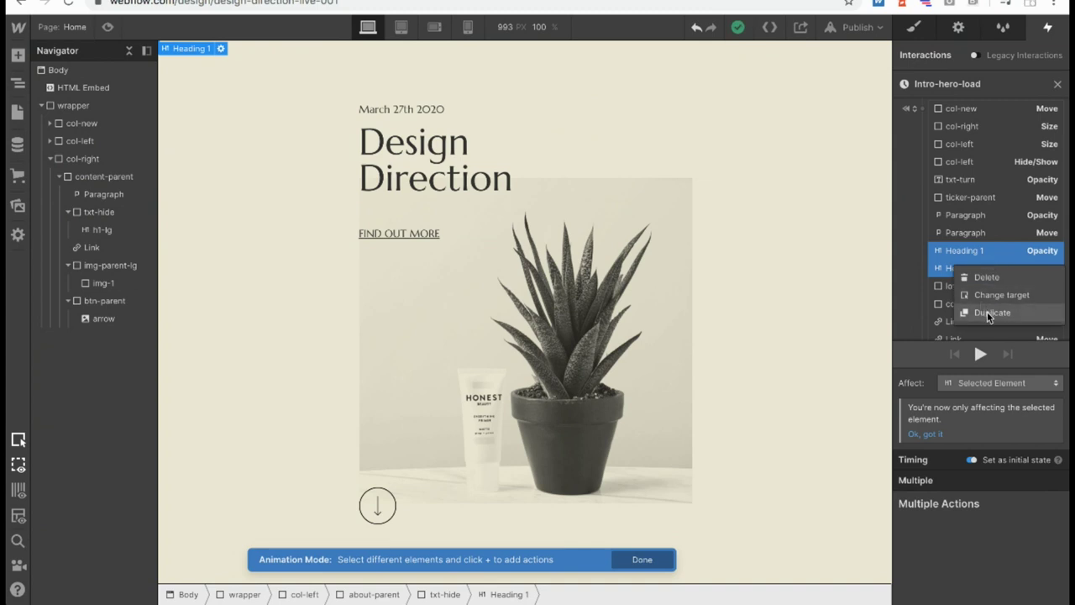
pyautogui.click(987, 312)
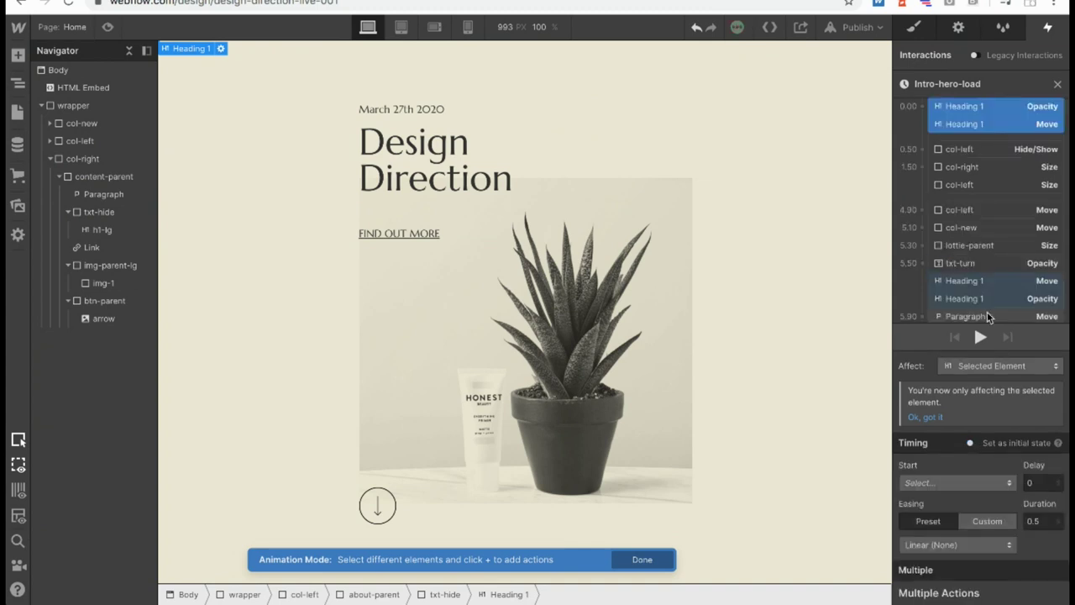
# Retarget the duplicated Opacity and Move actions to the date paragraph in col-right and place them among the initial-state actions.
pyautogui.rightClick(966, 191)
pyautogui.click(962, 231)
pyautogui.click(384, 110)
pyautogui.scroll(1, 937, 264)
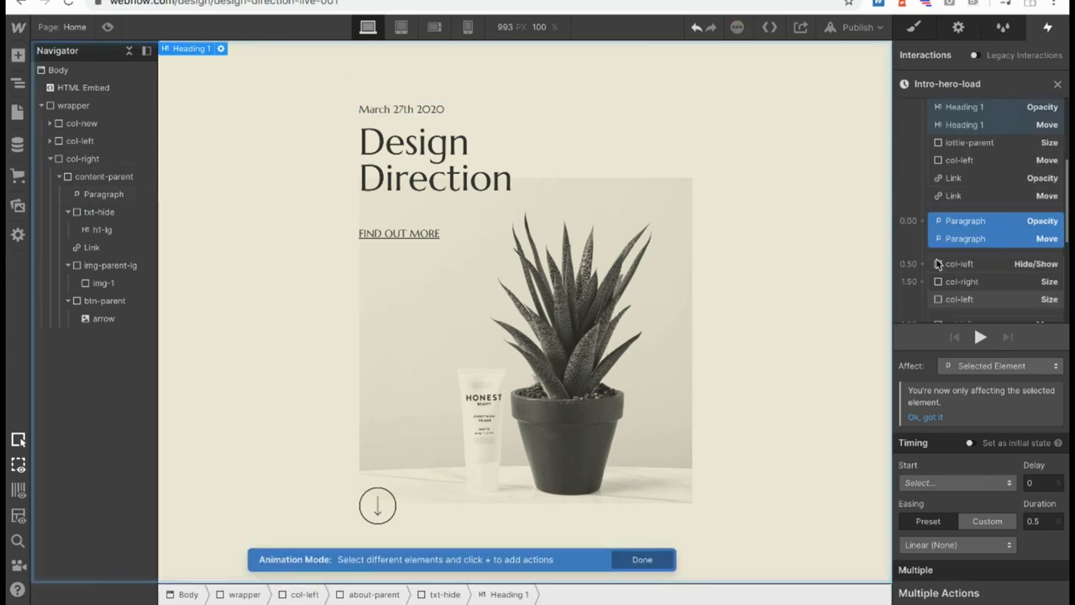
pyautogui.moveTo(942, 235); pyautogui.dragTo(953, 155)
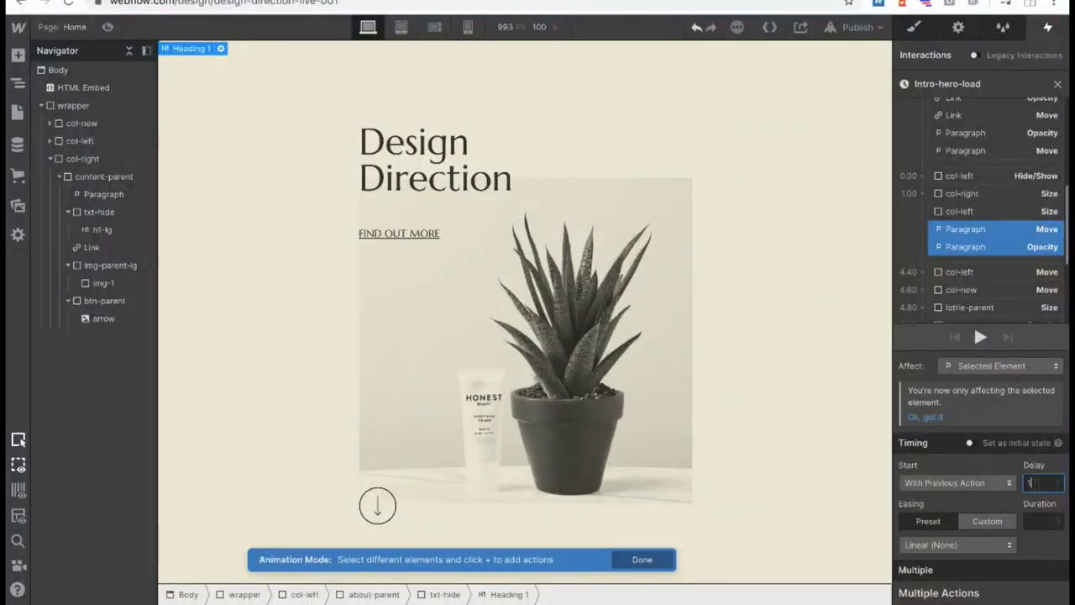
# Set the delay of the date paragraph's timed Move and Opacity actions to 0 s and preview the animation.
pyautogui.write('0')
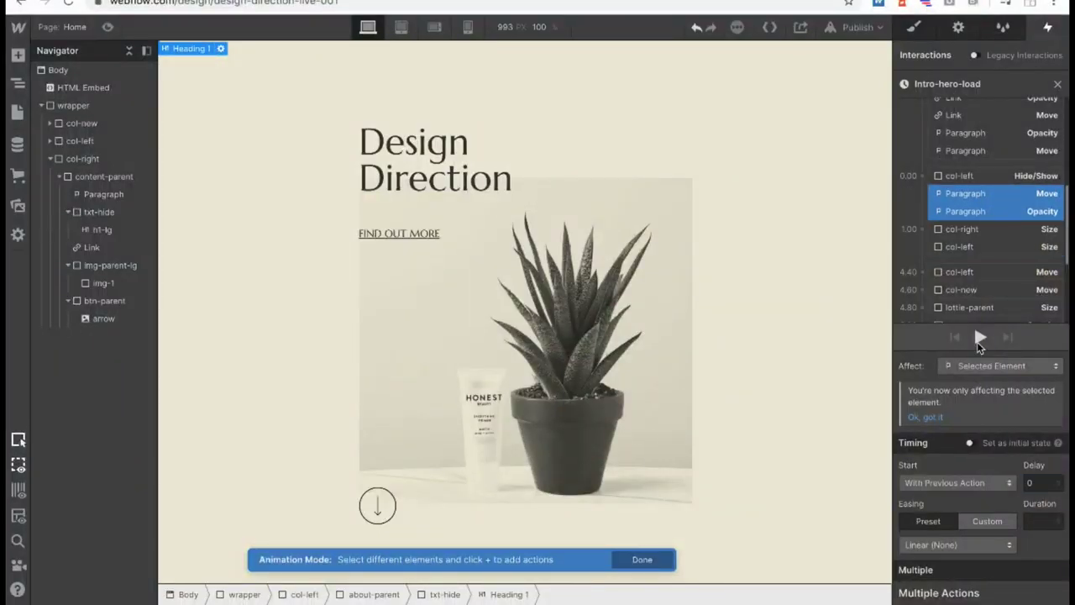
pyautogui.click(977, 341)
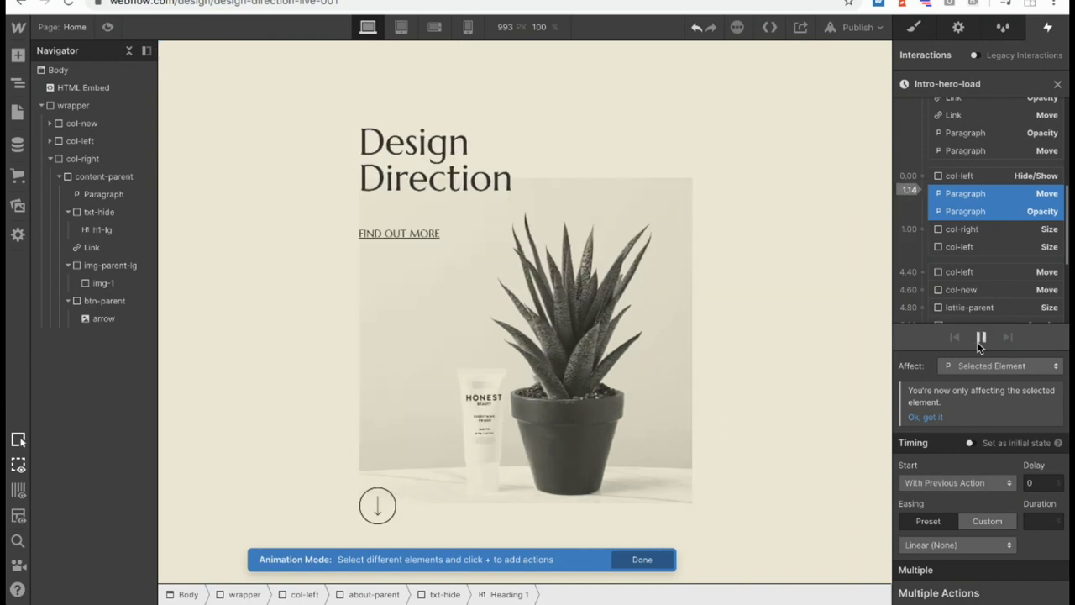
pyautogui.click(107, 28)
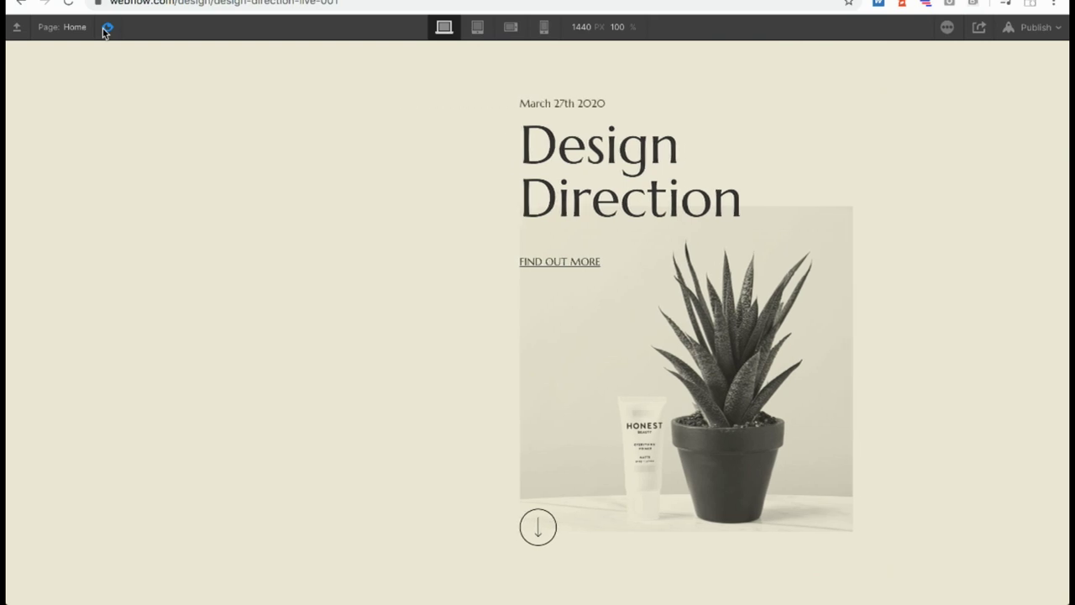
pyautogui.click(108, 27)
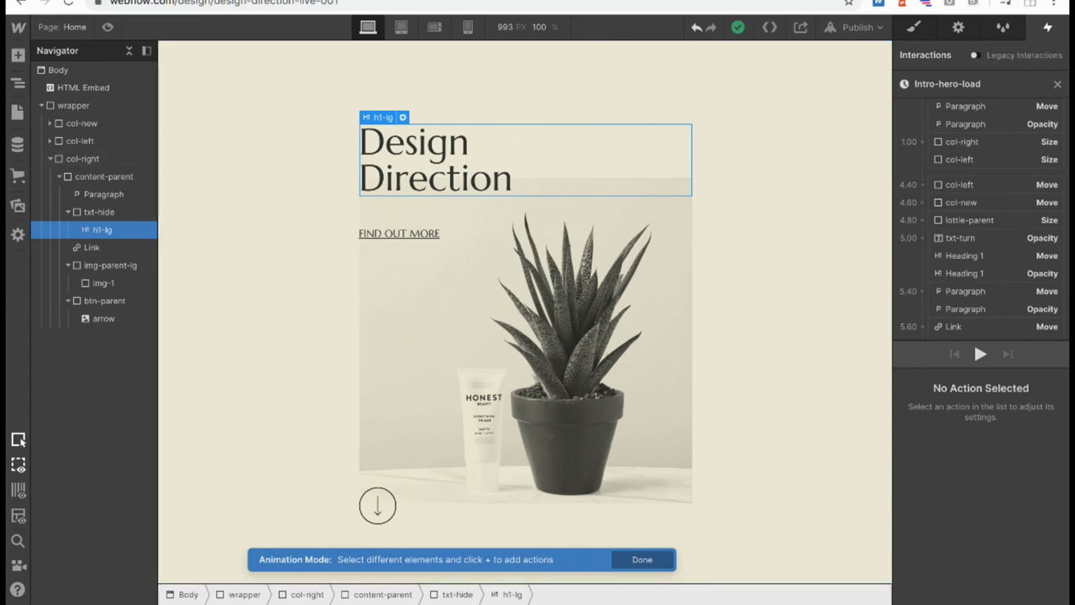
# Add an initial-state Move action for the h1-lg heading with its Y offset set to 100%.
pyautogui.scroll(-3, 996, 170)
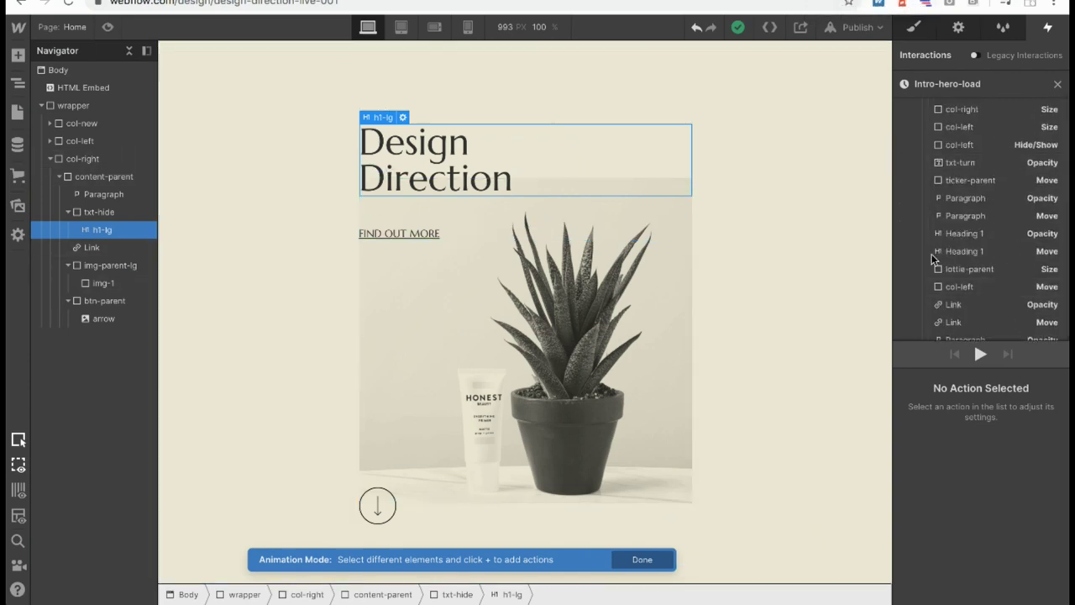
pyautogui.scroll(3, 973, 258)
pyautogui.click(923, 132)
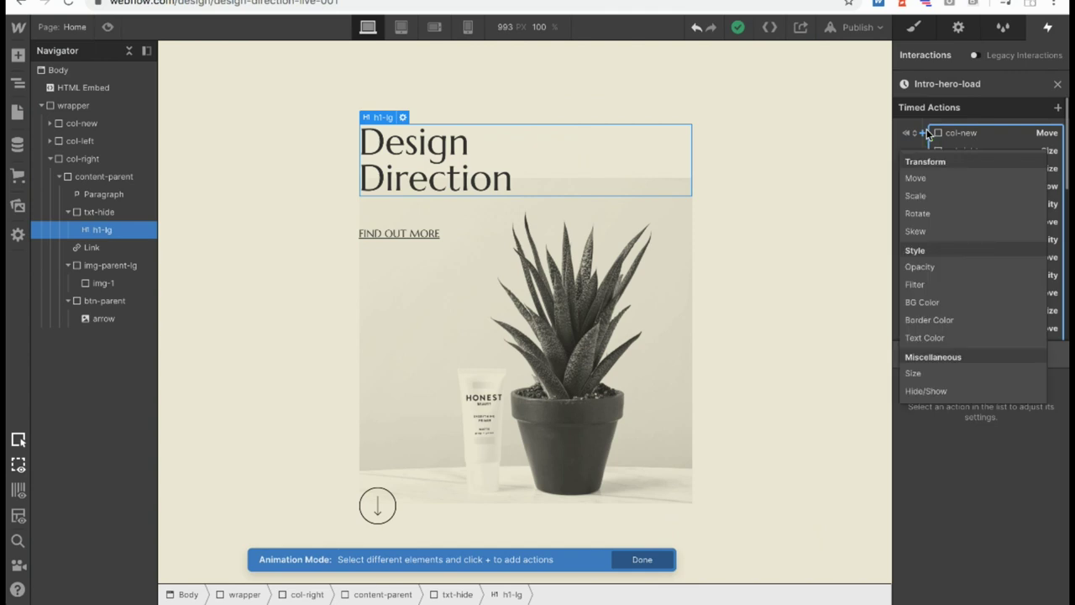
pyautogui.click(915, 178)
pyautogui.scroll(-3, 966, 268)
pyautogui.click(1021, 526)
pyautogui.write('10')
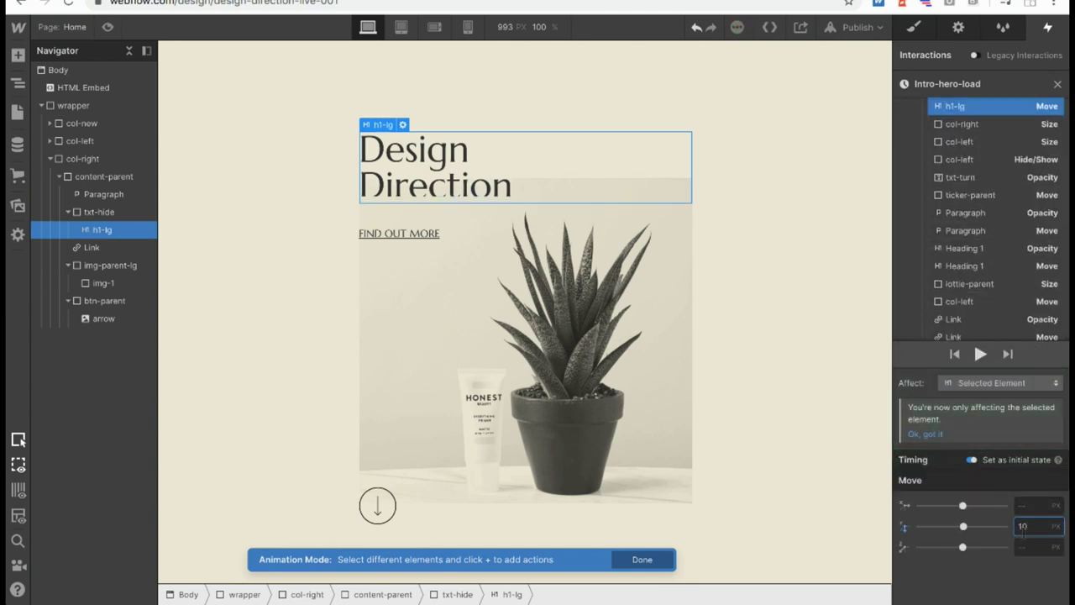
pyautogui.write('0%')
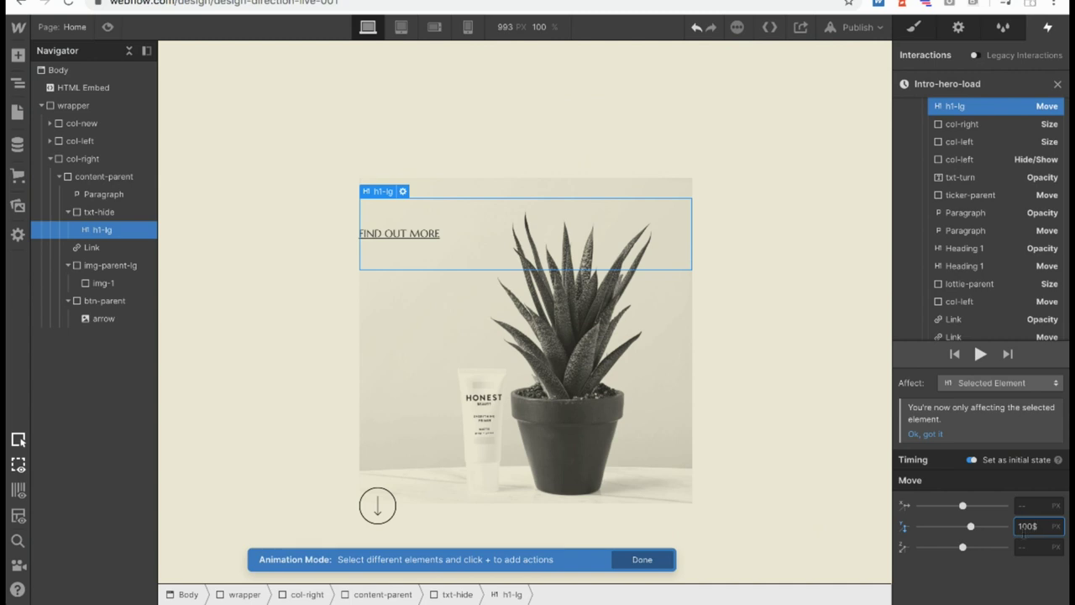
pyautogui.press('BackSpace')
pyautogui.press('BackSpace')
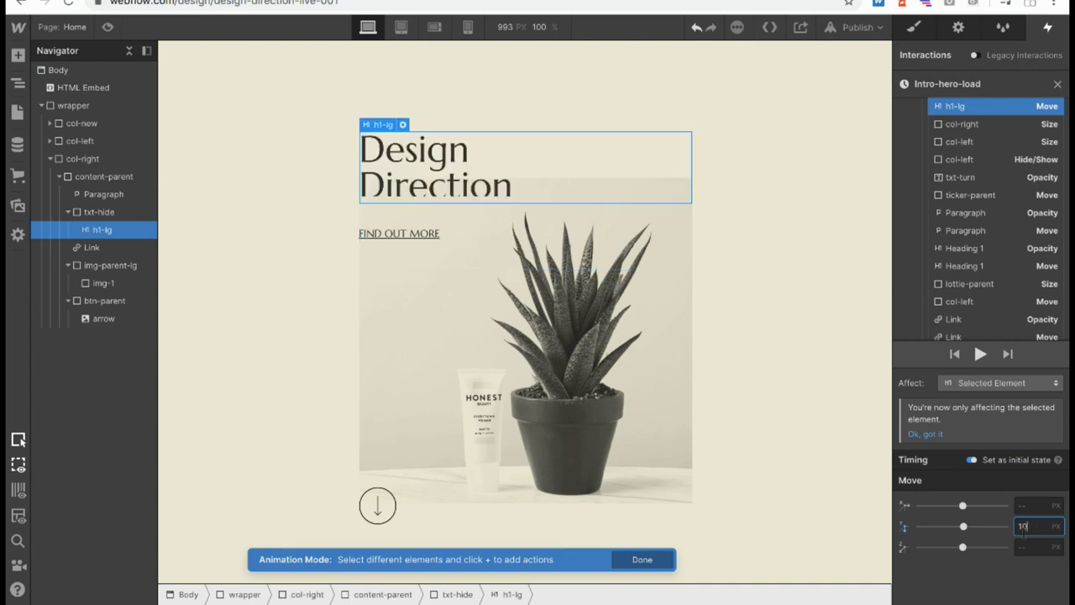
pyautogui.write('0')
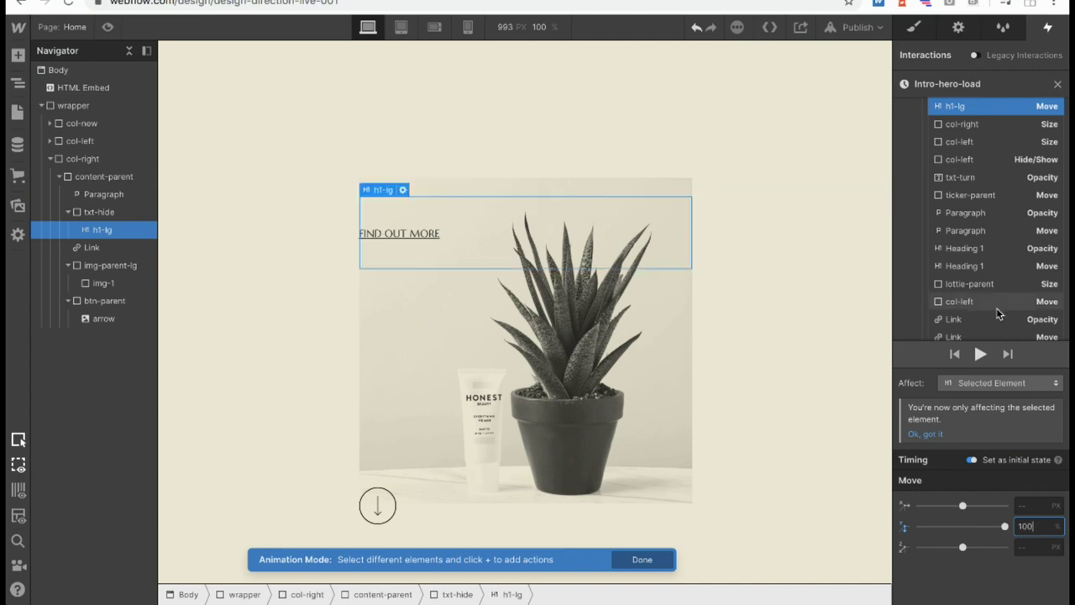
# Add a timed Move action for h1-lg at 0.00 s with its Y offset set to 0%.
pyautogui.scroll(-3, 996, 307)
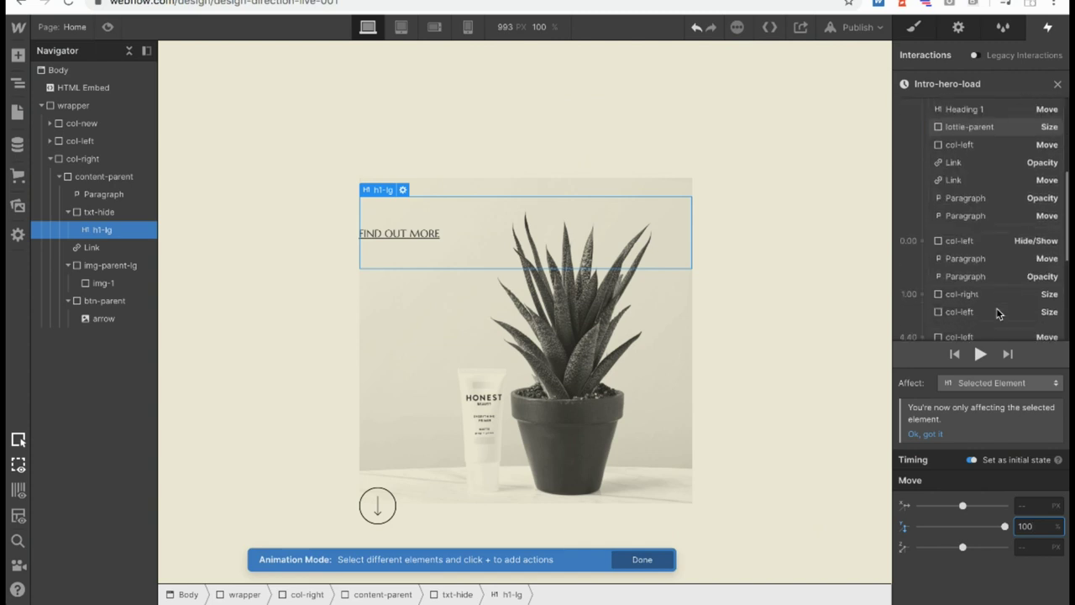
pyautogui.scroll(-1, 996, 307)
pyautogui.click(921, 191)
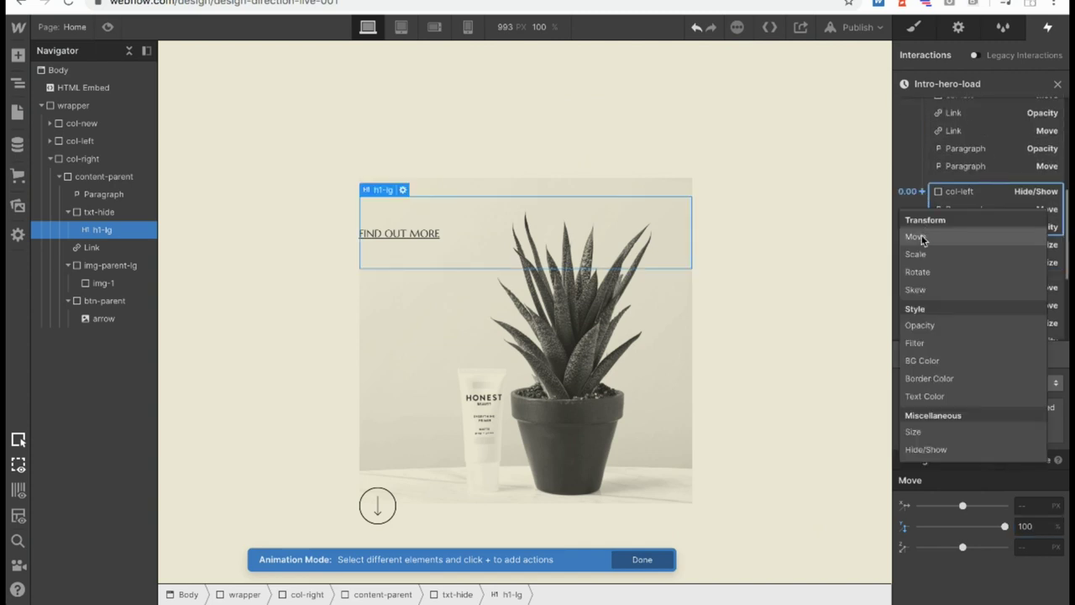
pyautogui.click(921, 237)
pyautogui.click(1029, 564)
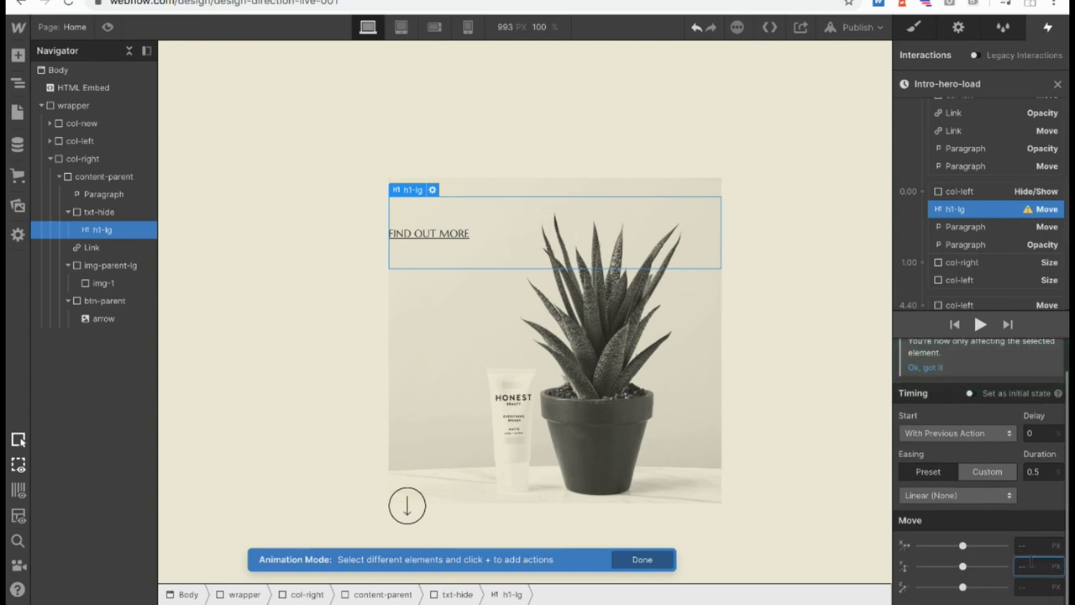
pyautogui.write('0')
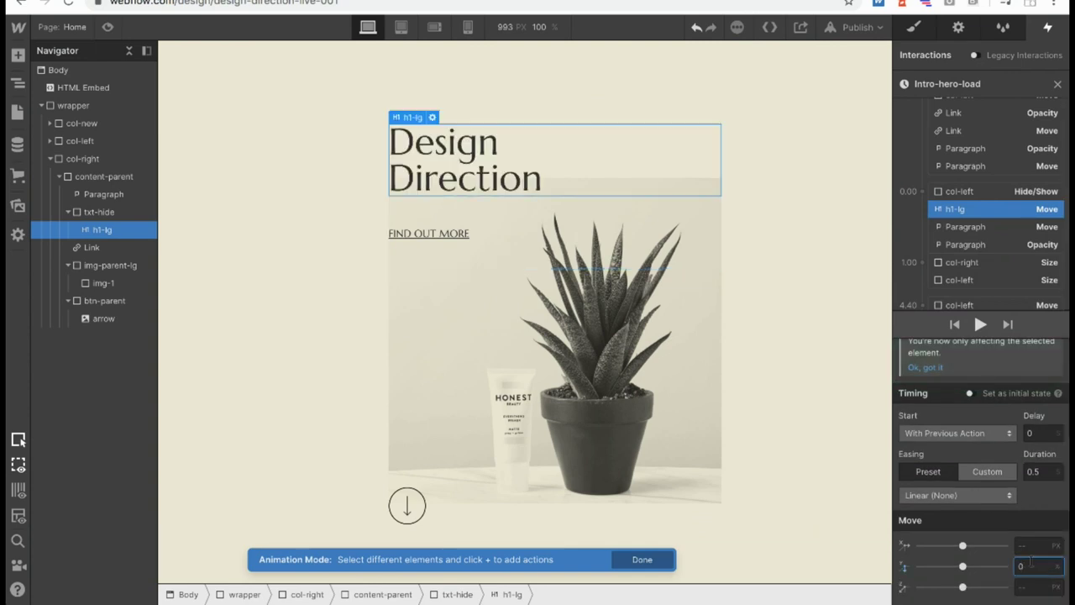
# Give the timed h1-lg Move action Out Quart easing, a 1.8 s duration and a 0.2 s delay, playing the animation to check it.
pyautogui.click(949, 495)
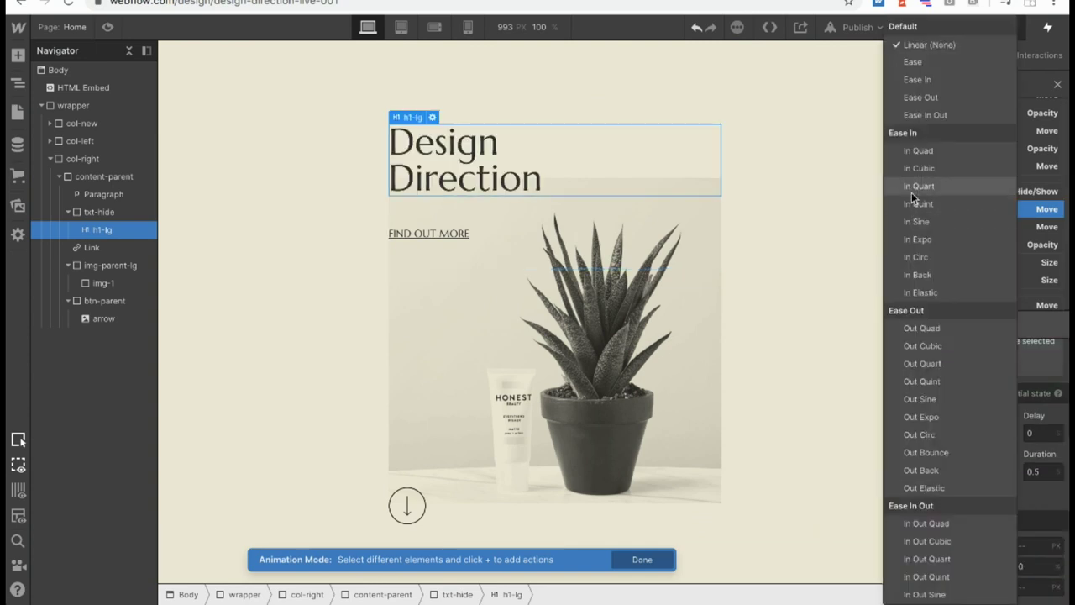
pyautogui.click(906, 362)
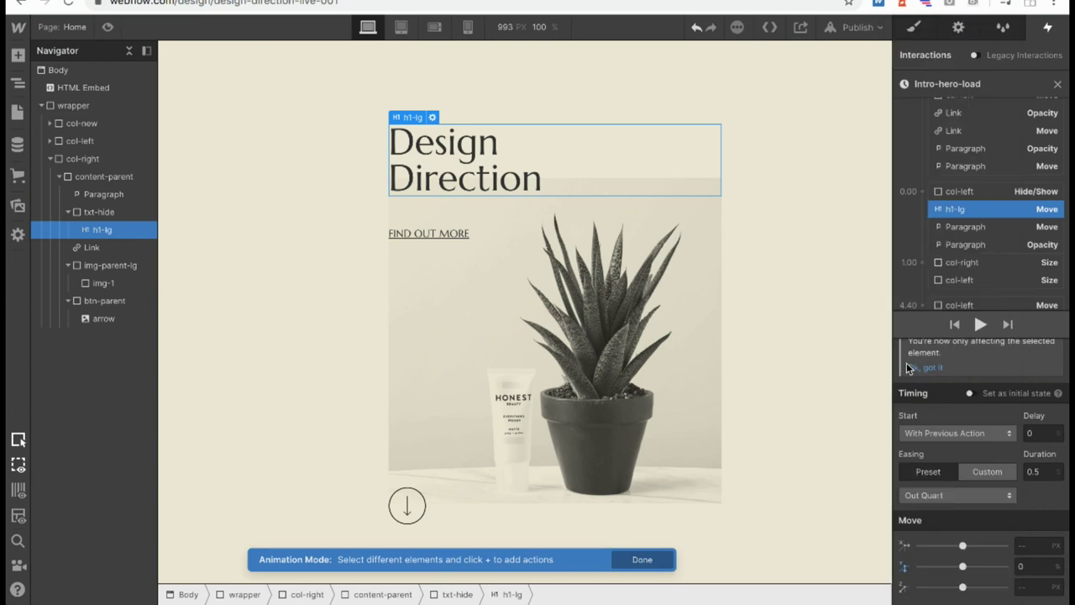
pyautogui.click(1048, 471)
pyautogui.write('1.8')
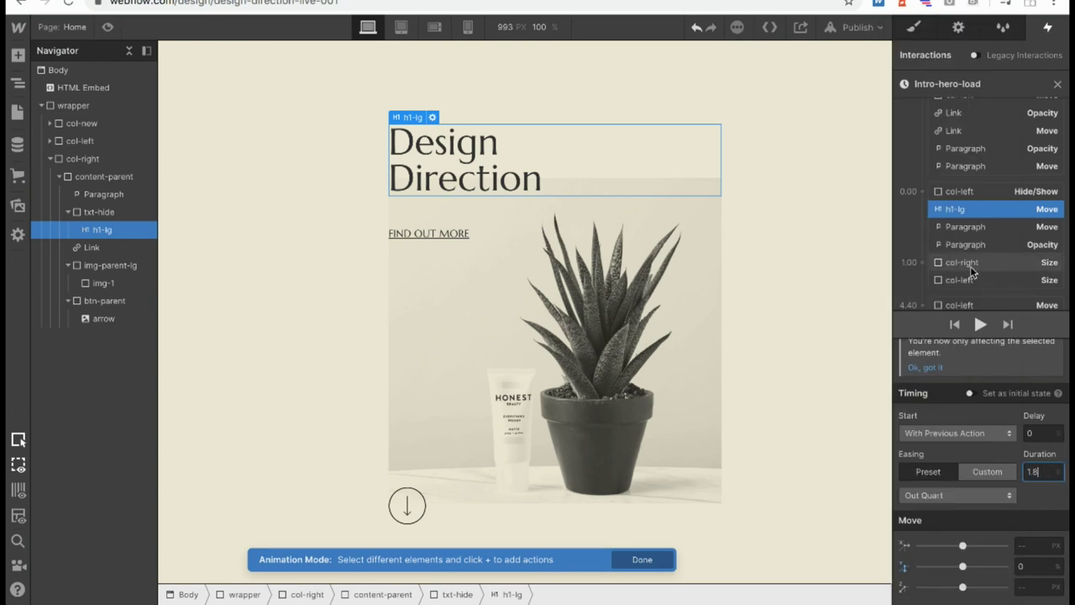
pyautogui.click(979, 324)
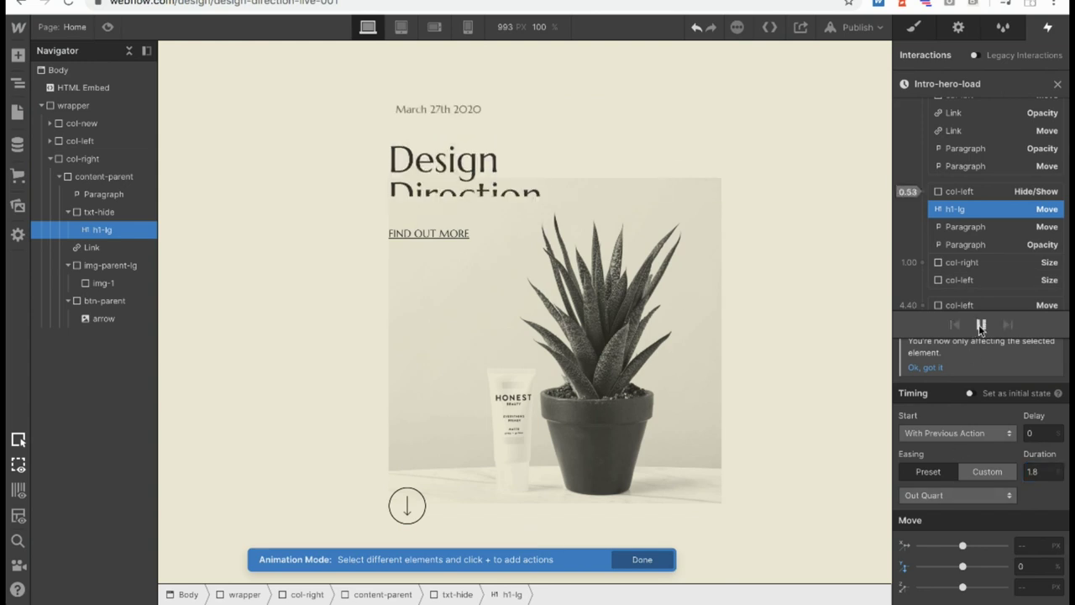
pyautogui.click(1042, 432)
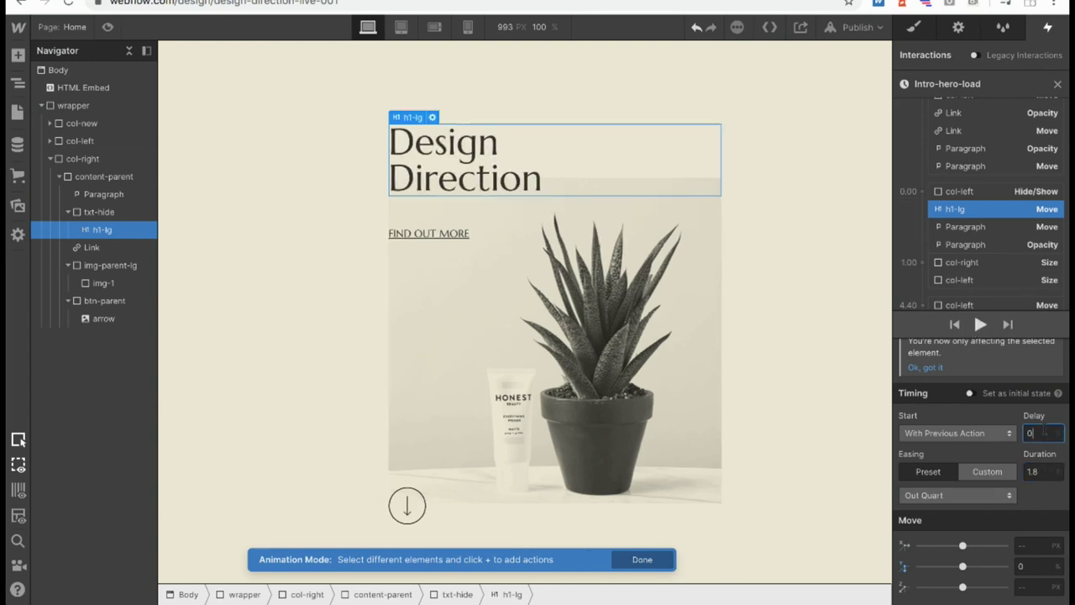
pyautogui.write('0.2')
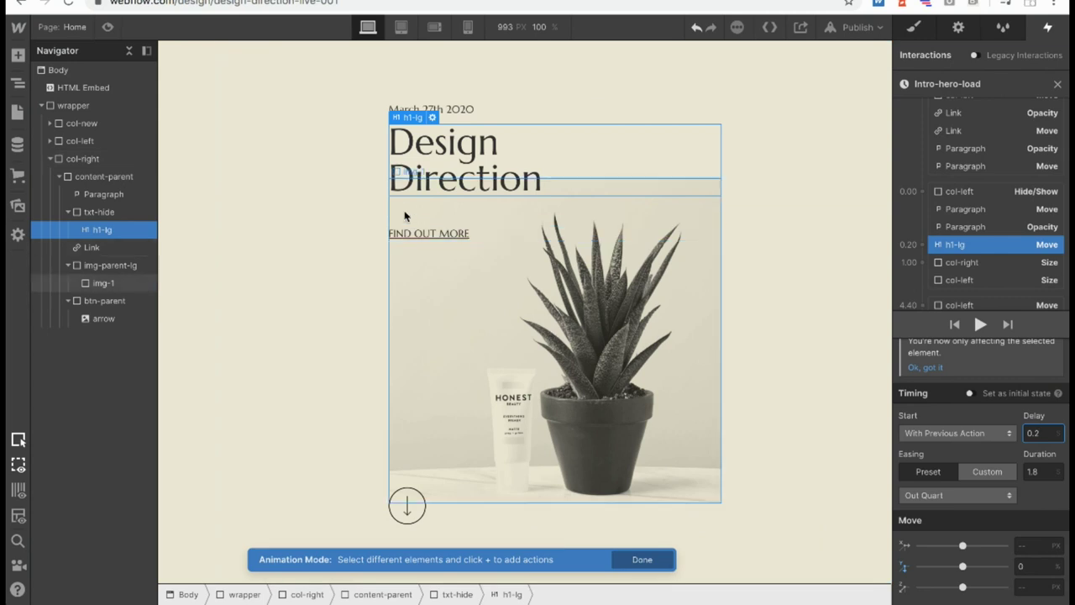
# Duplicate the date paragraph's initial-state Opacity and Move actions and retarget the copies to the Find Out More link in col-right.
pyautogui.scroll(3, 972, 244)
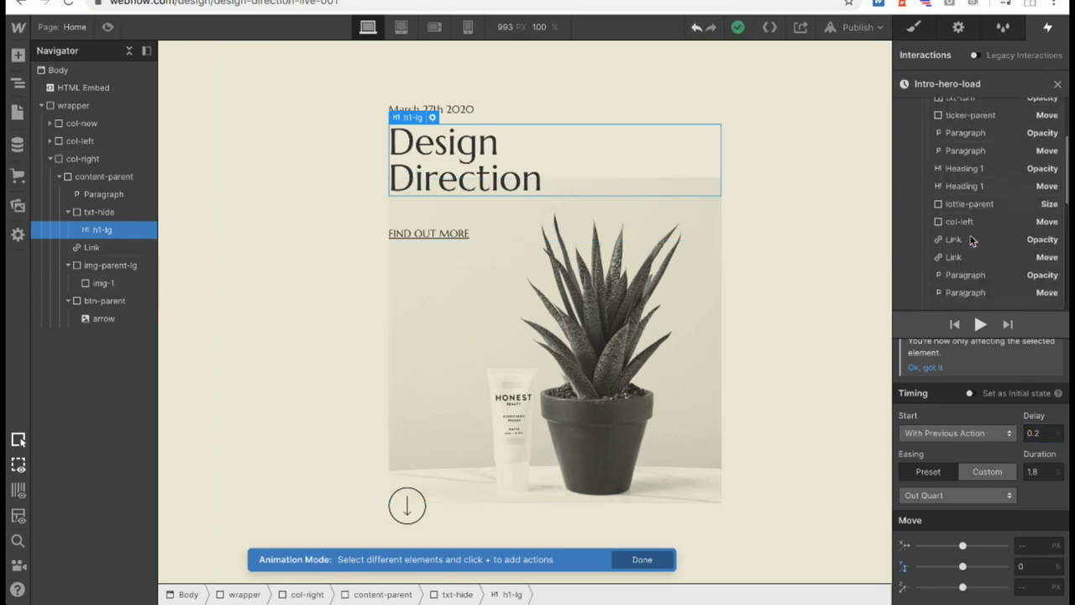
pyautogui.click(971, 269)
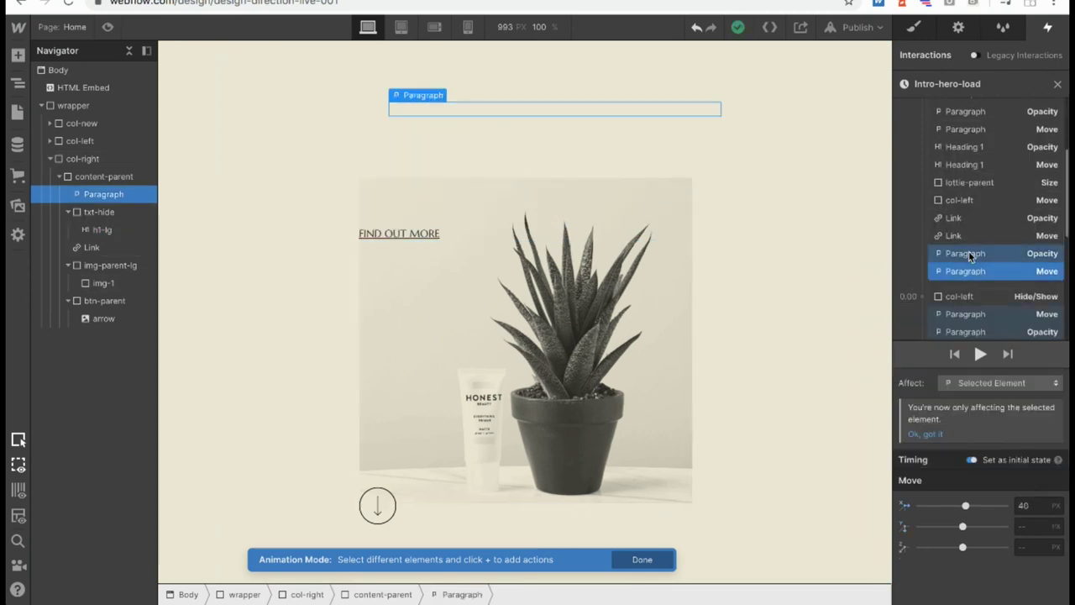
pyautogui.keyDown('shift'); pyautogui.click(968, 251); pyautogui.keyUp('shift')
pyautogui.rightClick(968, 260)
pyautogui.click(964, 305)
pyautogui.rightClick(963, 307)
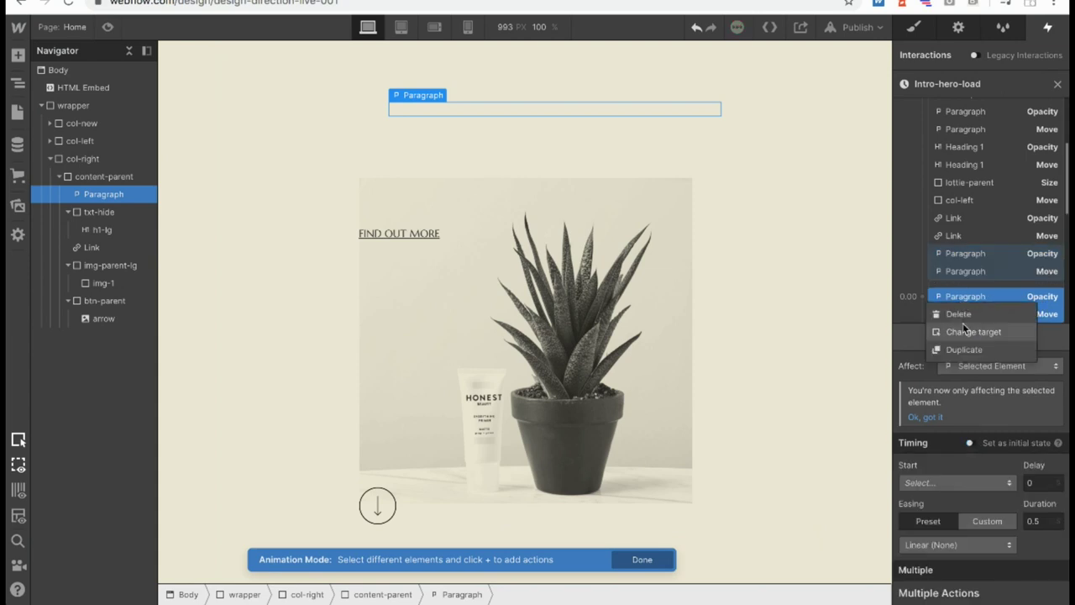
pyautogui.click(966, 333)
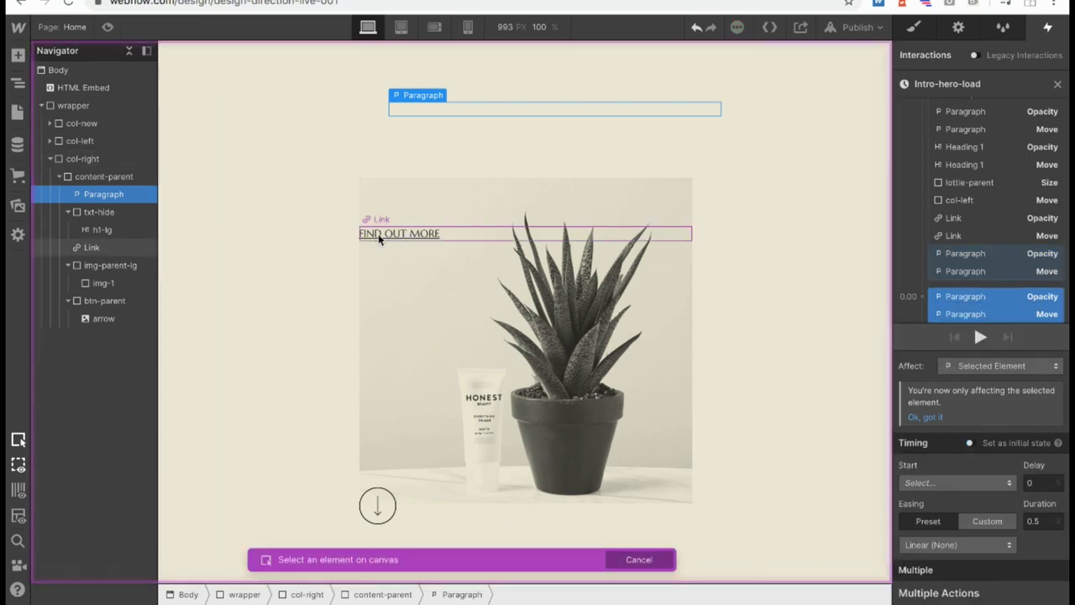
pyautogui.click(378, 235)
# Duplicate the date paragraph's timed Move and Opacity actions and open the options for the copies.
pyautogui.scroll(-3, 986, 212)
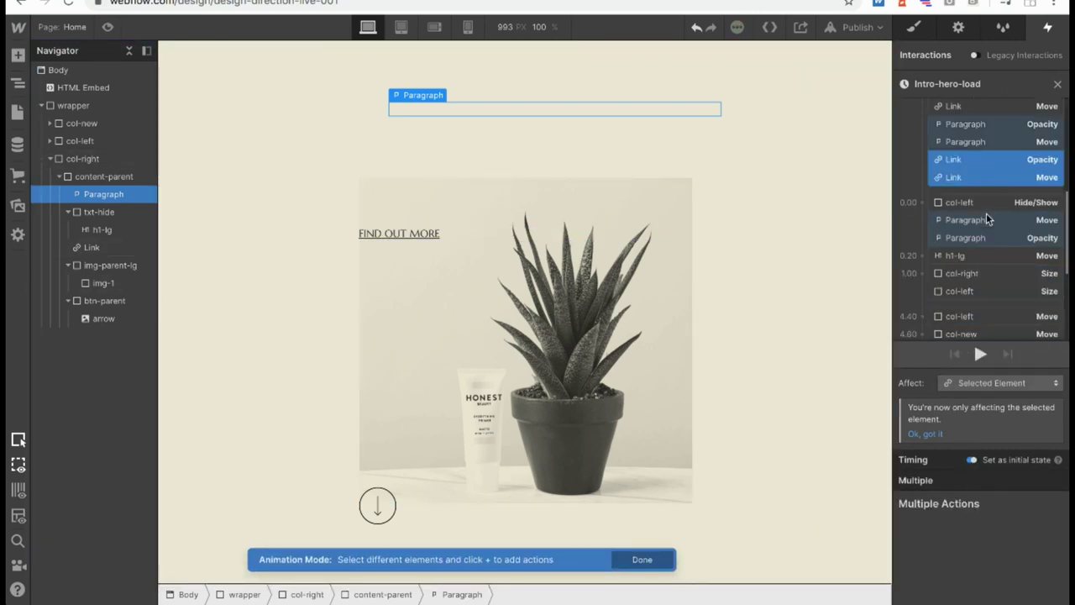
pyautogui.scroll(-1, 966, 186)
pyautogui.click(965, 187)
pyautogui.rightClick(959, 178)
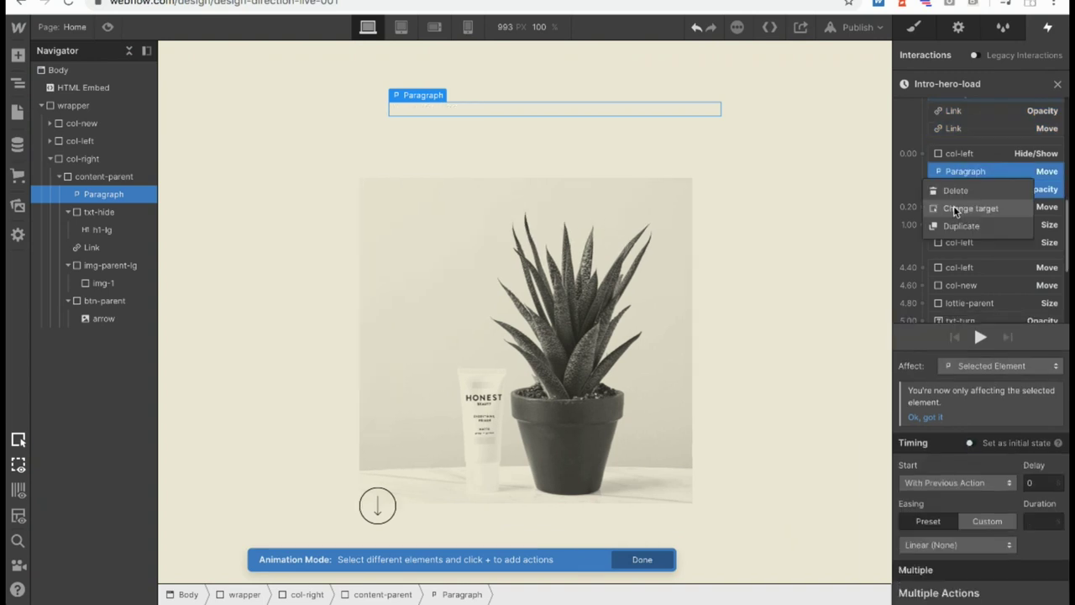
pyautogui.click(955, 223)
pyautogui.rightClick(963, 268)
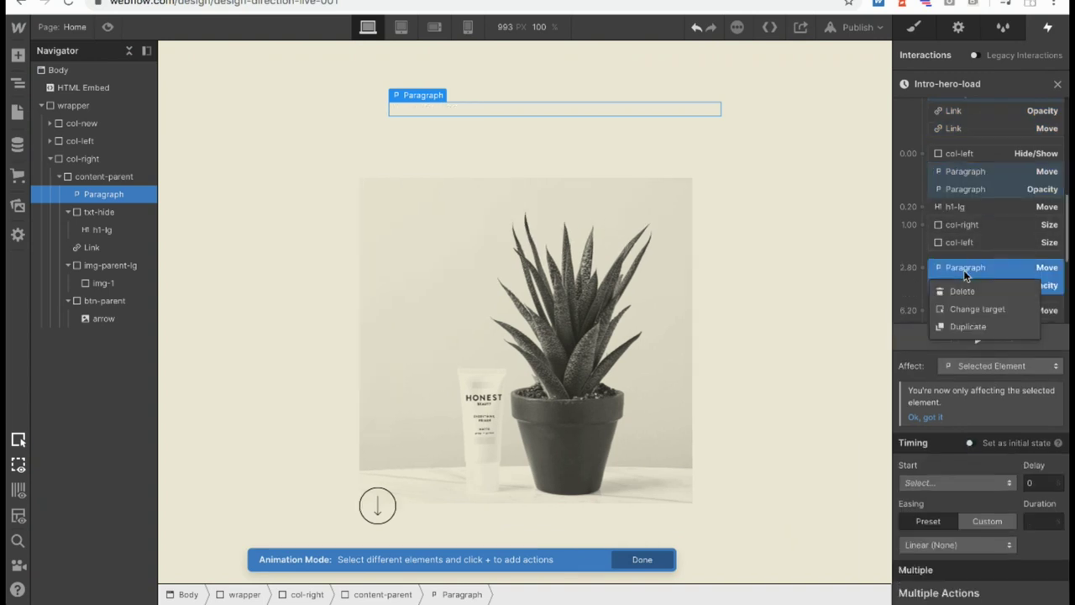
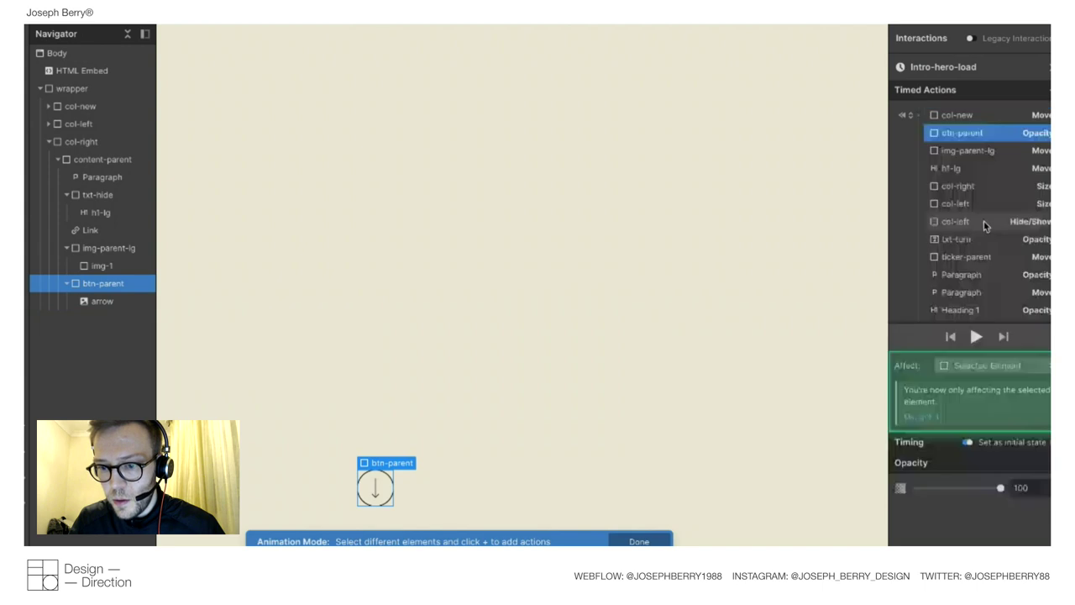
# Add a timed Opacity action of 100% for btn-parent alongside the img-parent-lg Move at 0.60 s.
pyautogui.scroll(-10, 921, 180)
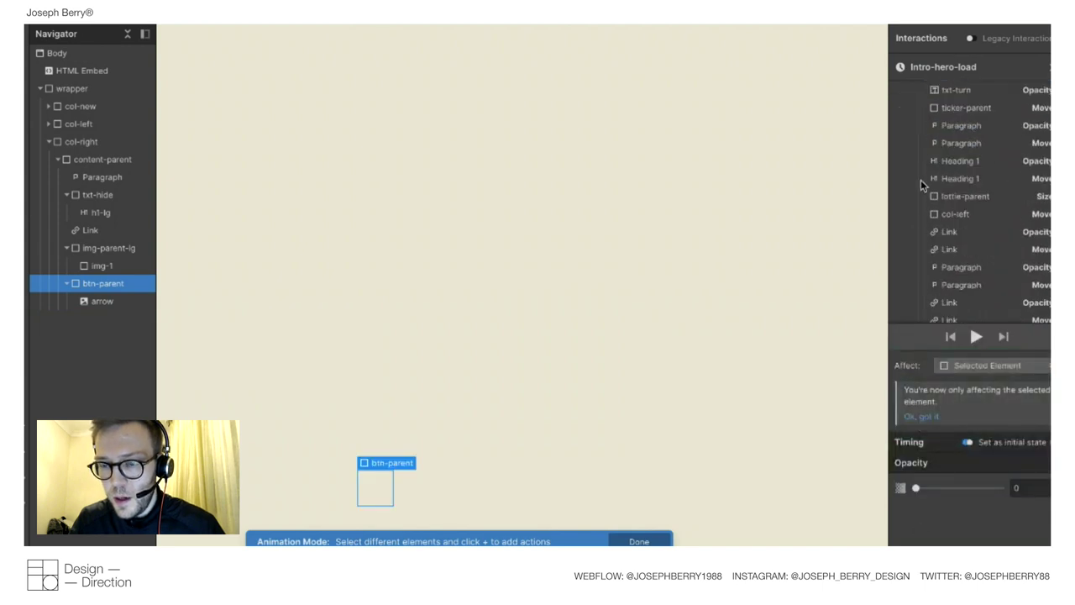
pyautogui.moveTo(910, 173)
pyautogui.mouseDown()
pyautogui.moveTo(924, 226)
pyautogui.moveTo(919, 175)
pyautogui.mouseUp()
pyautogui.click(918, 152)
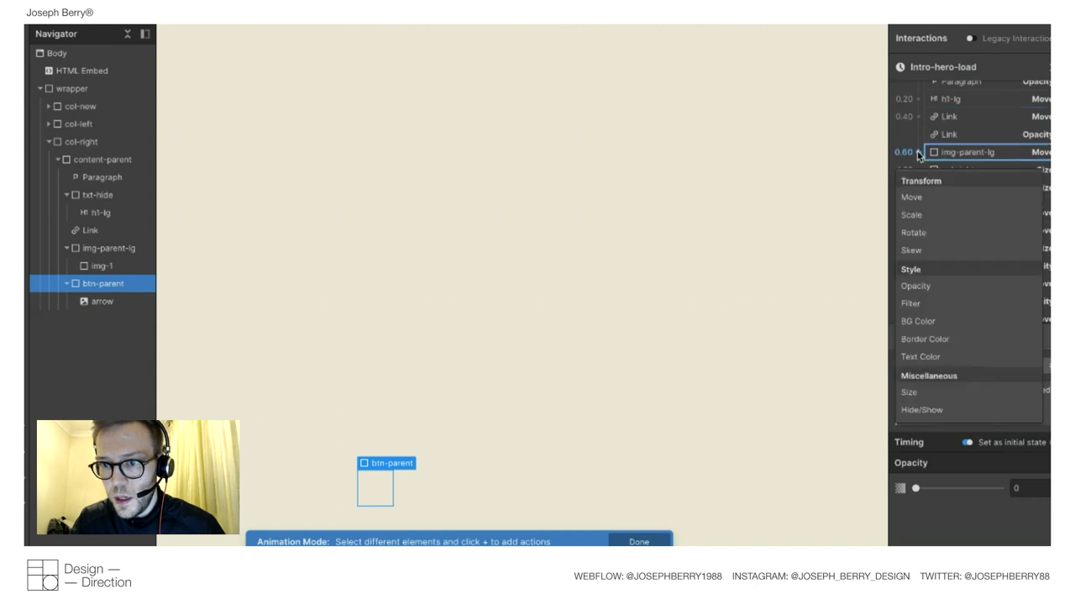
pyautogui.click(907, 287)
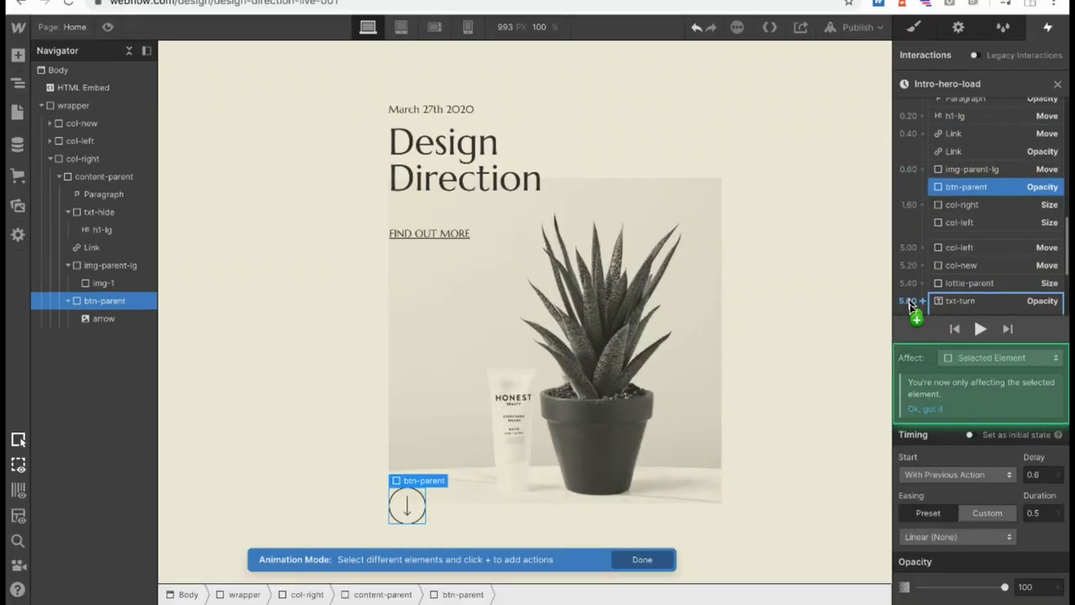
# Give the timed btn-parent Opacity action Ease easing, a 1 s duration and a 0.8 s delay.
pyautogui.click(958, 536)
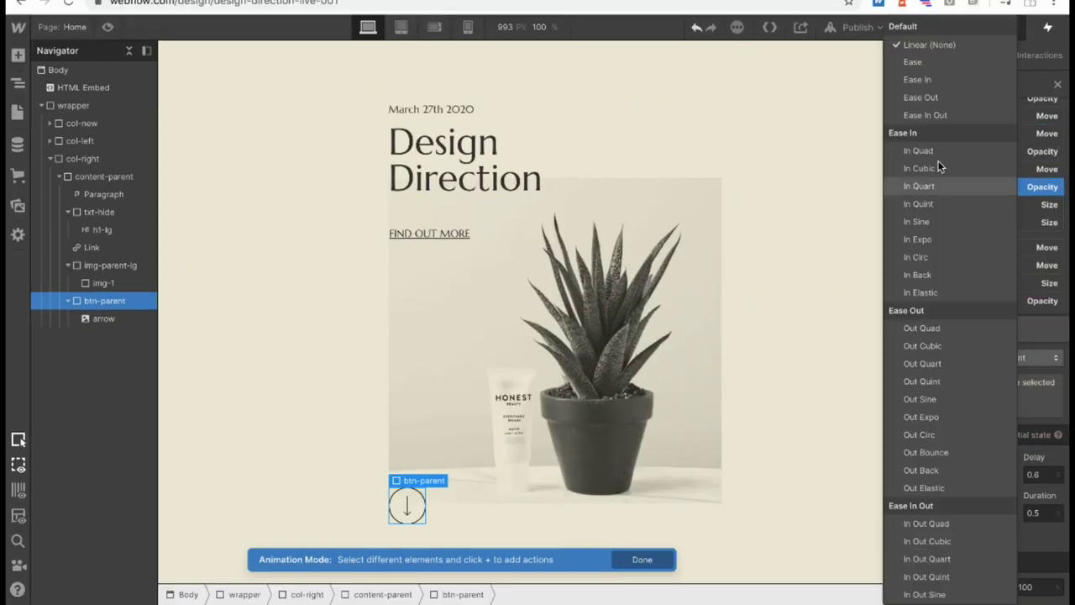
pyautogui.click(912, 61)
pyautogui.click(1042, 512)
pyautogui.write('1')
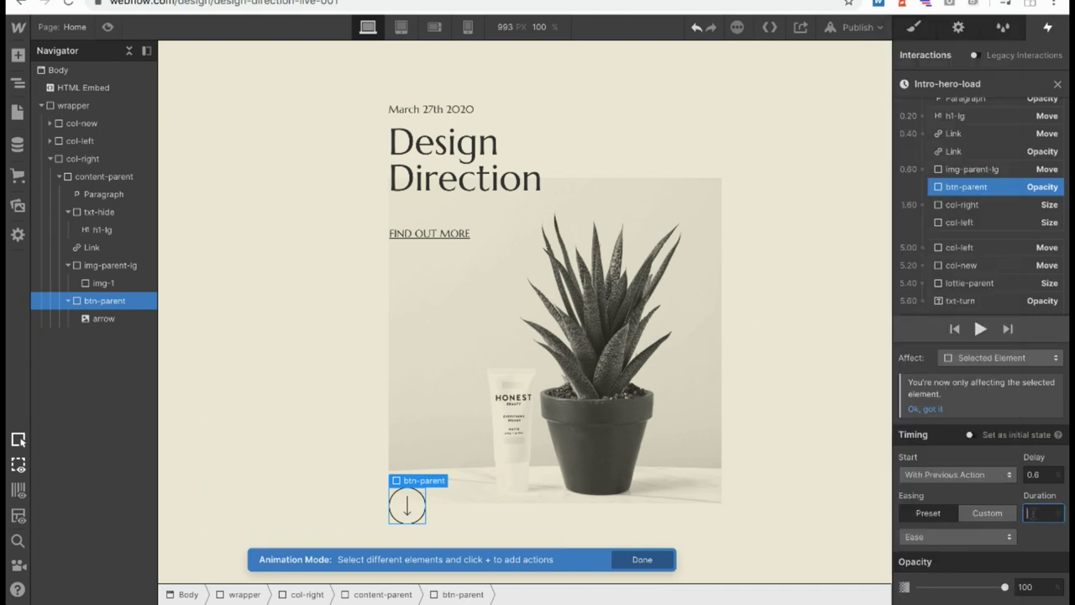
pyautogui.click(1044, 475)
pyautogui.press('BackSpace')
pyautogui.write('8')
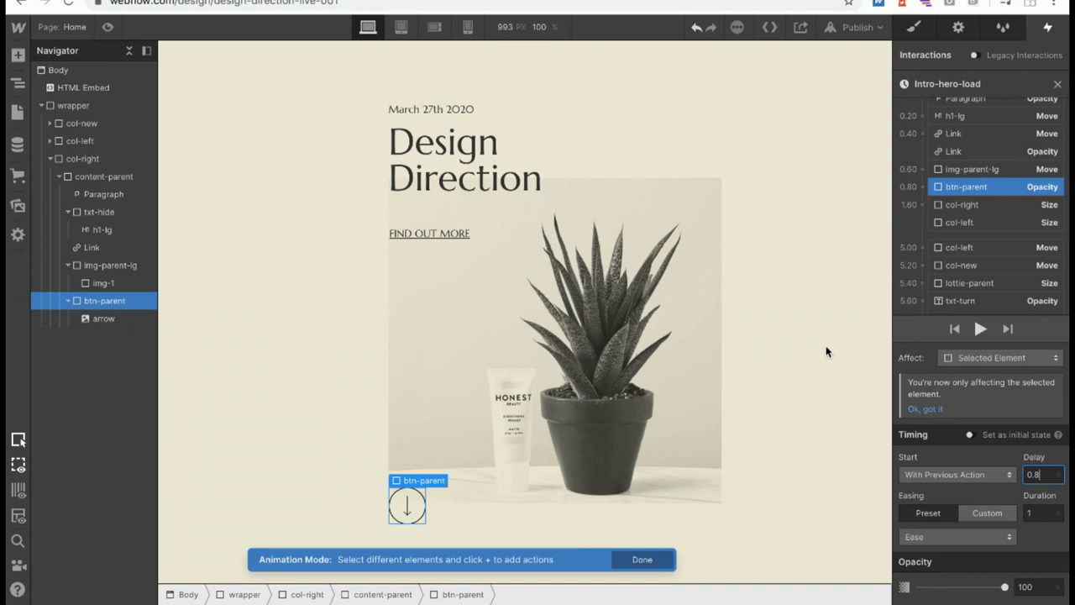
# Bring the timed col-left and col-new Move actions into the preceding action group, with delays of 1.8 s and 2 s respectively.
pyautogui.scroll(-1, 973, 225)
pyautogui.click(973, 225)
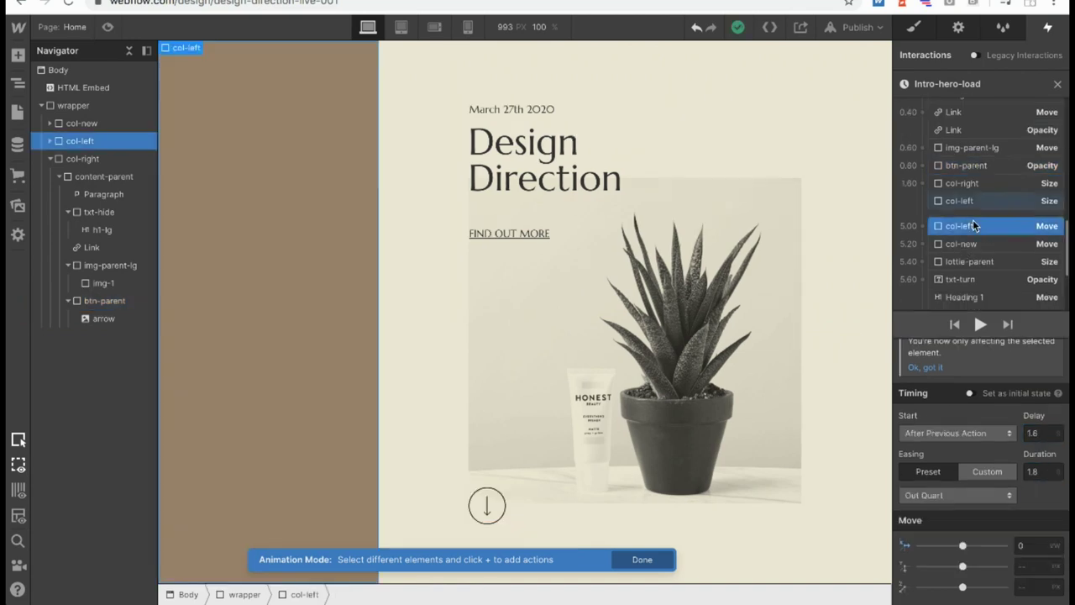
pyautogui.moveTo(973, 224); pyautogui.dragTo(972, 205)
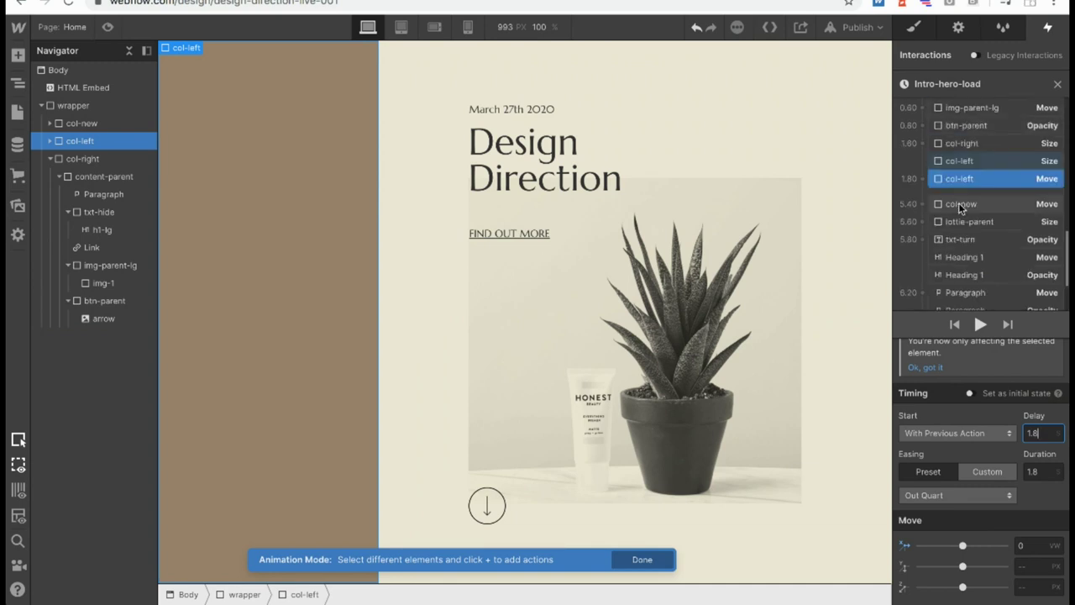
pyautogui.moveTo(959, 205); pyautogui.dragTo(960, 192)
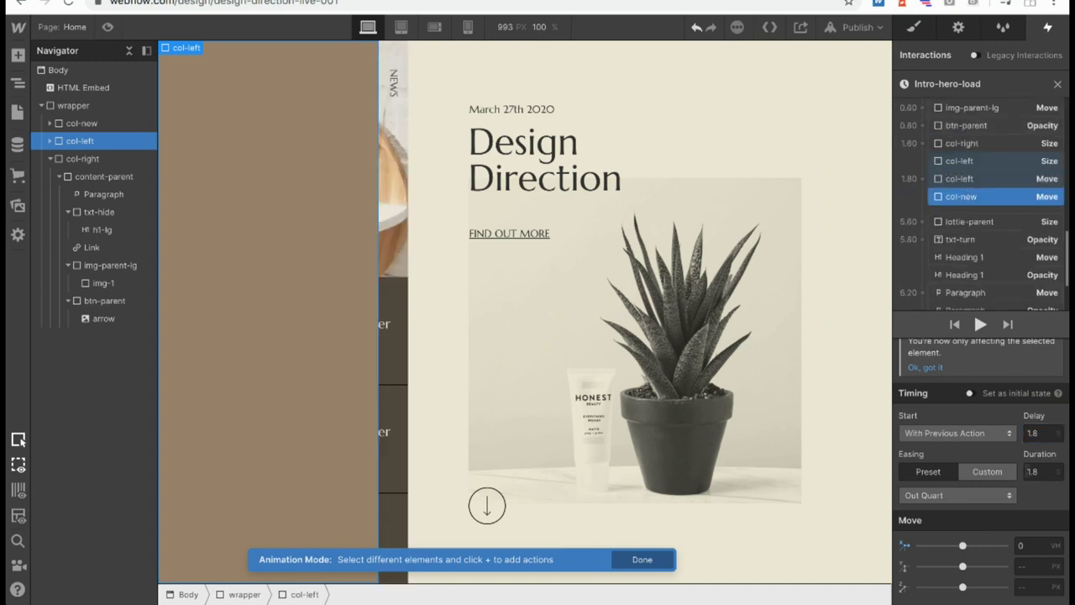
pyautogui.doubleClick(1038, 432)
pyautogui.write('2')
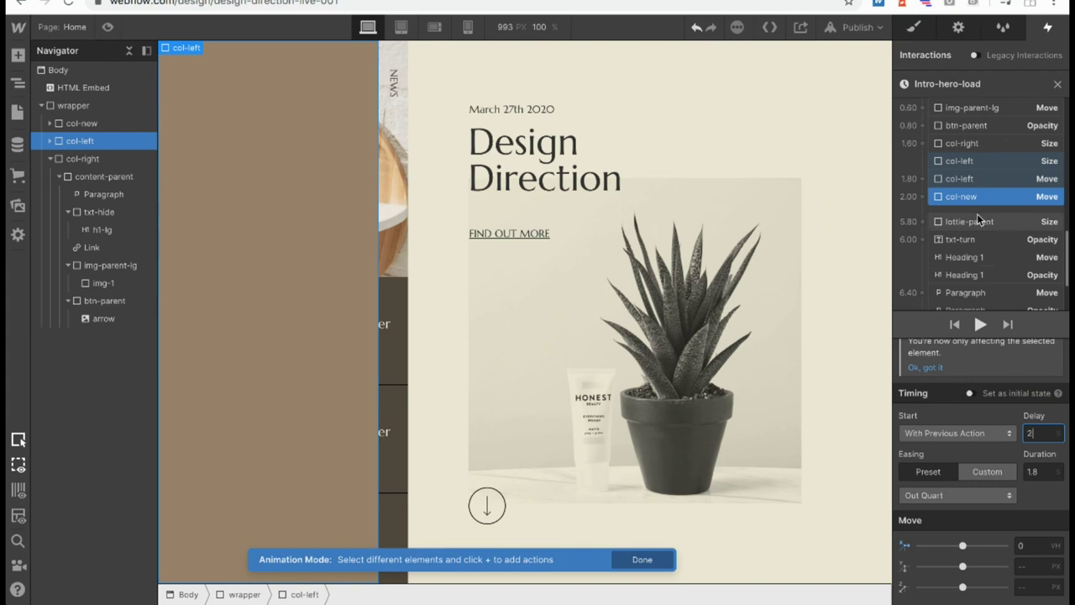
# Bring the timed lottie-parent Size action into the same group after col-new, with a 2.2 s delay.
pyautogui.moveTo(977, 217); pyautogui.dragTo(977, 200)
pyautogui.click(1039, 457)
pyautogui.write('.2')
pyautogui.press('Return')
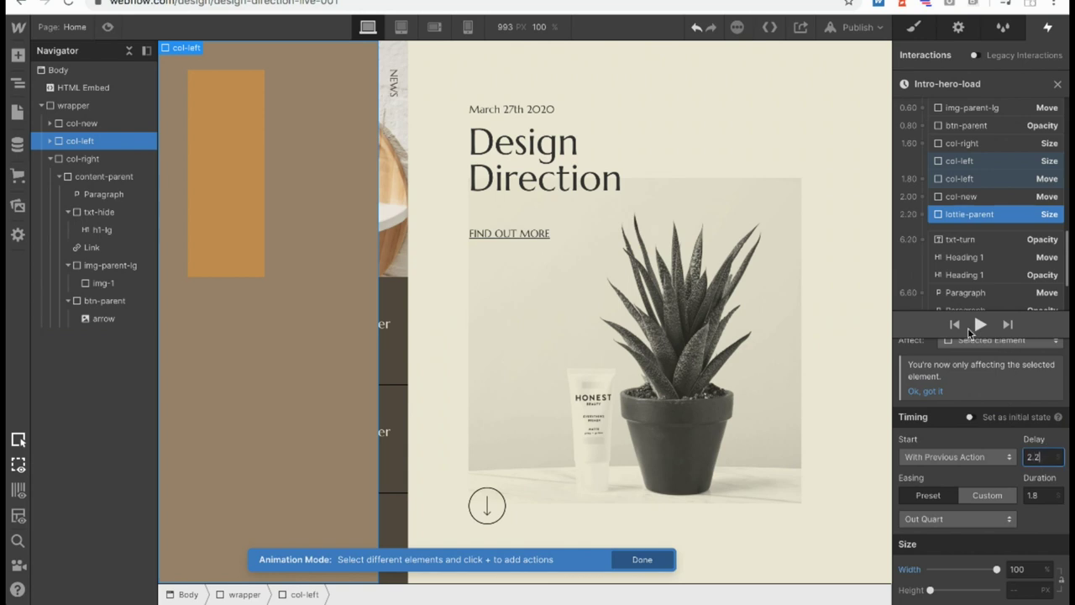
# Bring the timed txt-turn Opacity and Heading 1 Move and Opacity actions into the group with a 2.4 s delay.
pyautogui.click(951, 222)
pyautogui.moveTo(951, 222); pyautogui.dragTo(955, 278)
pyautogui.click(1041, 483)
pyautogui.press('BackSpace')
pyautogui.write('4')
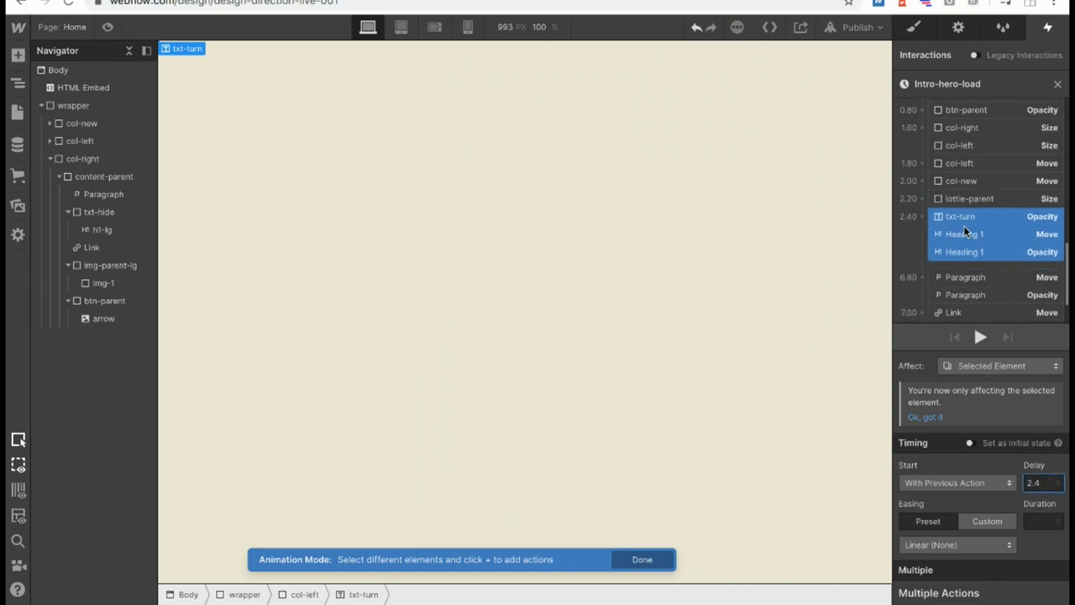
# Bring col-left's timed Paragraph Move and Opacity actions into the group after Heading 1, with a 2.6 s delay.
pyautogui.scroll(-1, 962, 239)
pyautogui.click(959, 231)
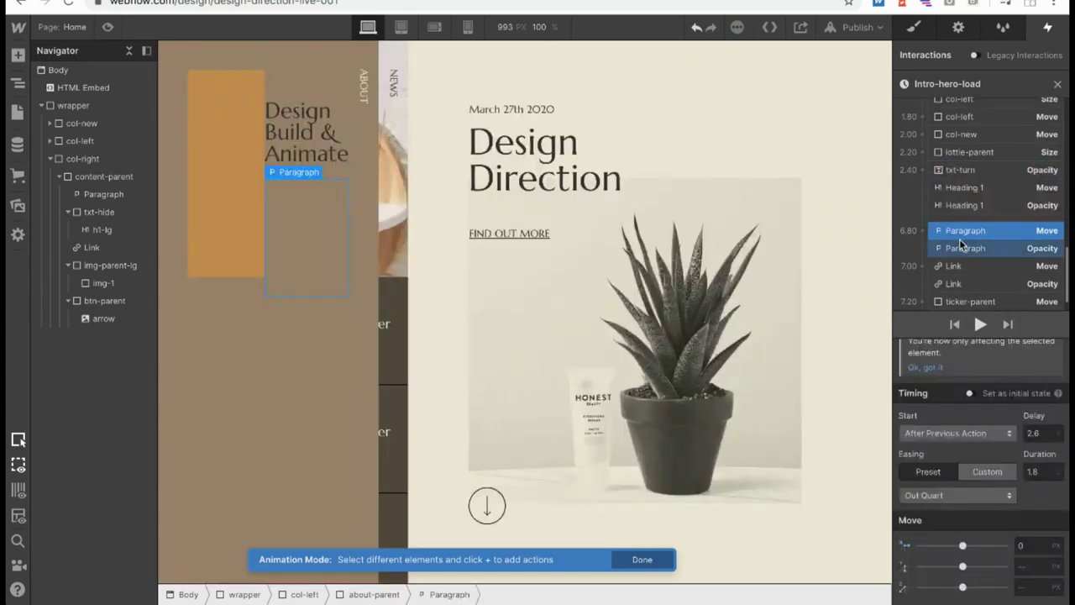
pyautogui.keyDown('shift'); pyautogui.click(960, 244); pyautogui.keyUp('shift')
pyautogui.moveTo(960, 243); pyautogui.dragTo(962, 215)
pyautogui.click(1041, 483)
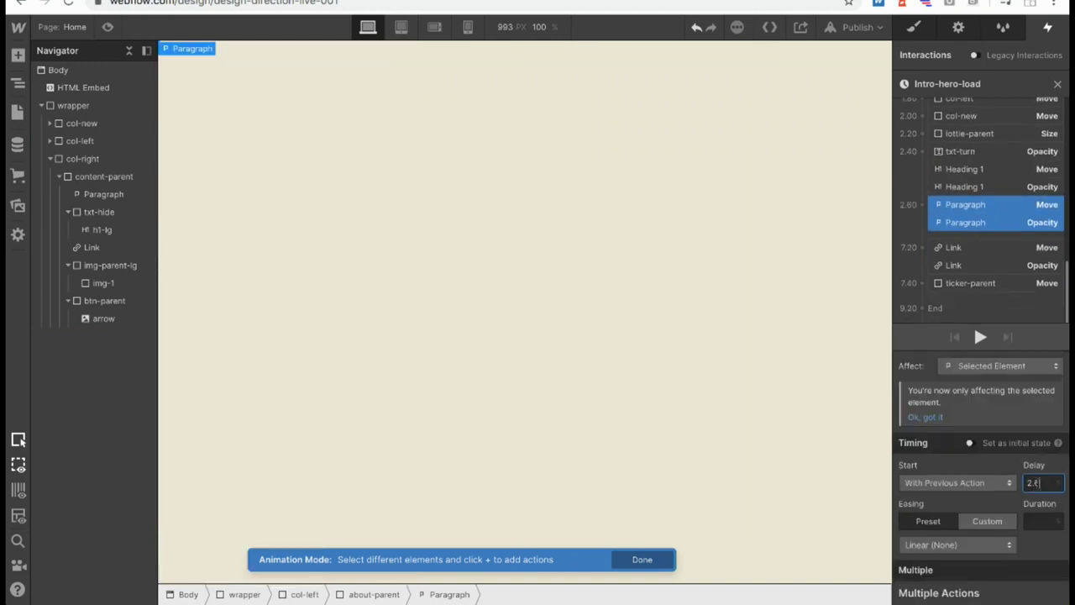
# Bring col-left's timed Link Move and Opacity actions into the group after the paragraph, with a 2.8 s delay.
pyautogui.click(958, 247)
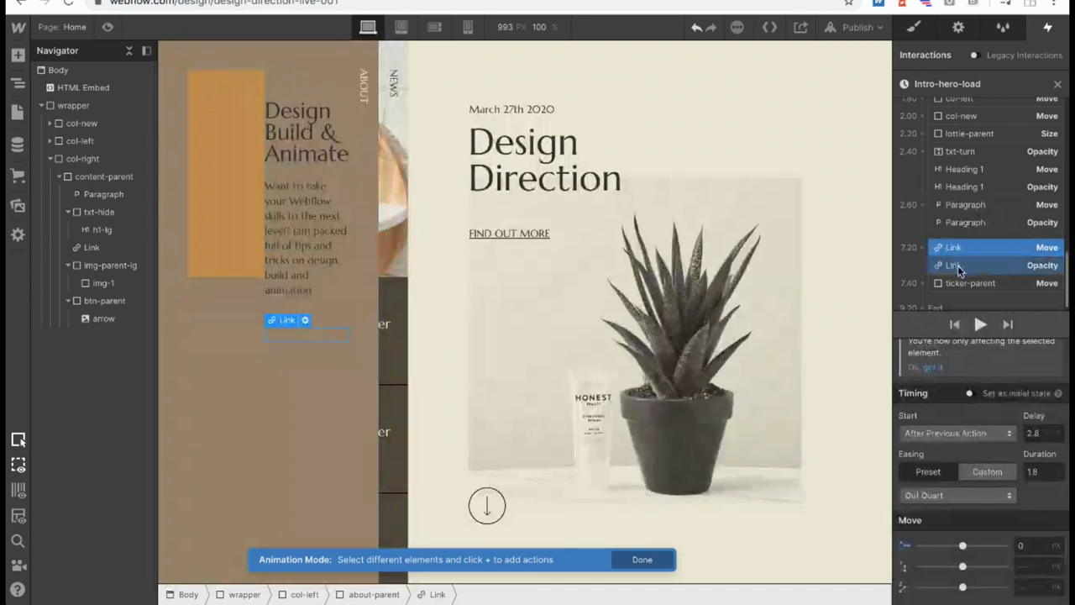
pyautogui.keyDown('shift'); pyautogui.click(958, 266); pyautogui.keyUp('shift')
pyautogui.moveTo(957, 265); pyautogui.dragTo(957, 235)
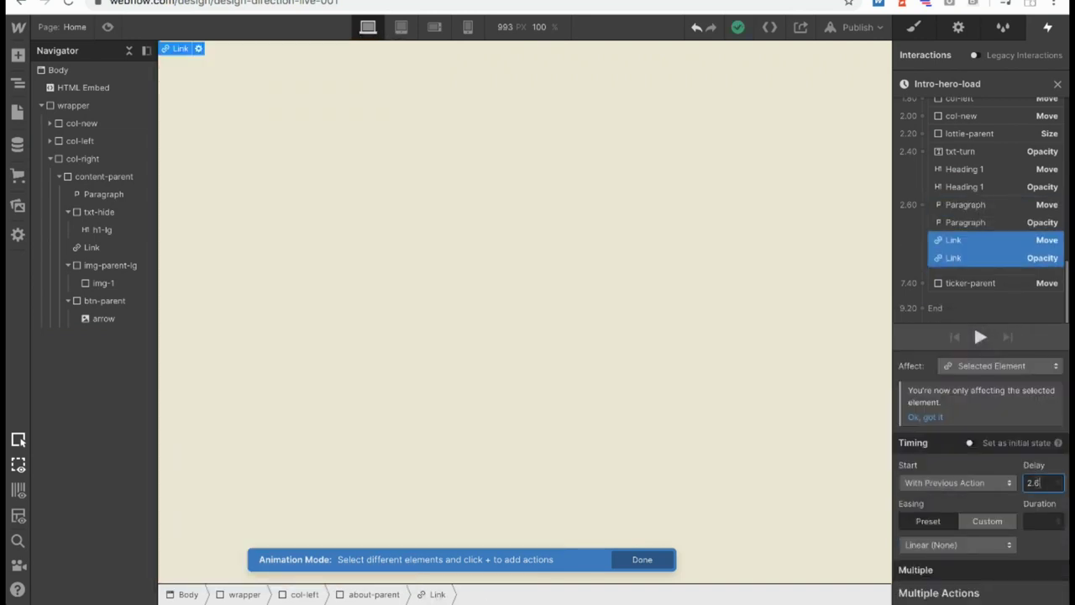
pyautogui.press('BackSpace')
pyautogui.write('8')
# Bring the timed ticker-parent Move action into the group with a 3 s delay, and publish the site to its webflow.io domain.
pyautogui.click(957, 283)
pyautogui.moveTo(957, 283); pyautogui.dragTo(956, 264)
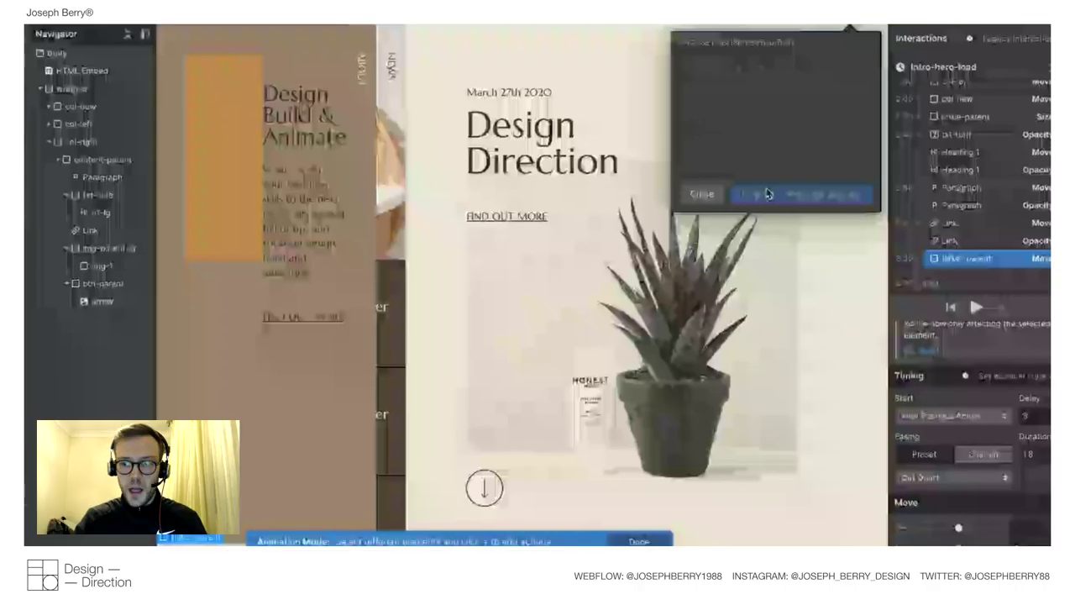
pyautogui.click(766, 193)
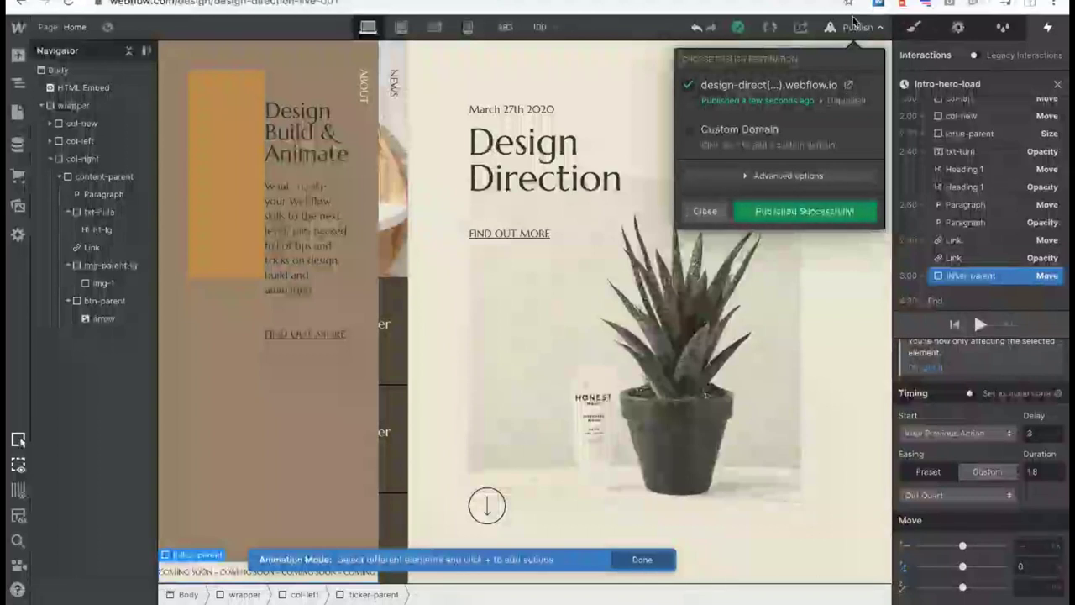
pyautogui.press('Escape')
# Review the timed action list, and open and reload the published site to watch the intro animation.
pyautogui.scroll(10, 1025, 135)
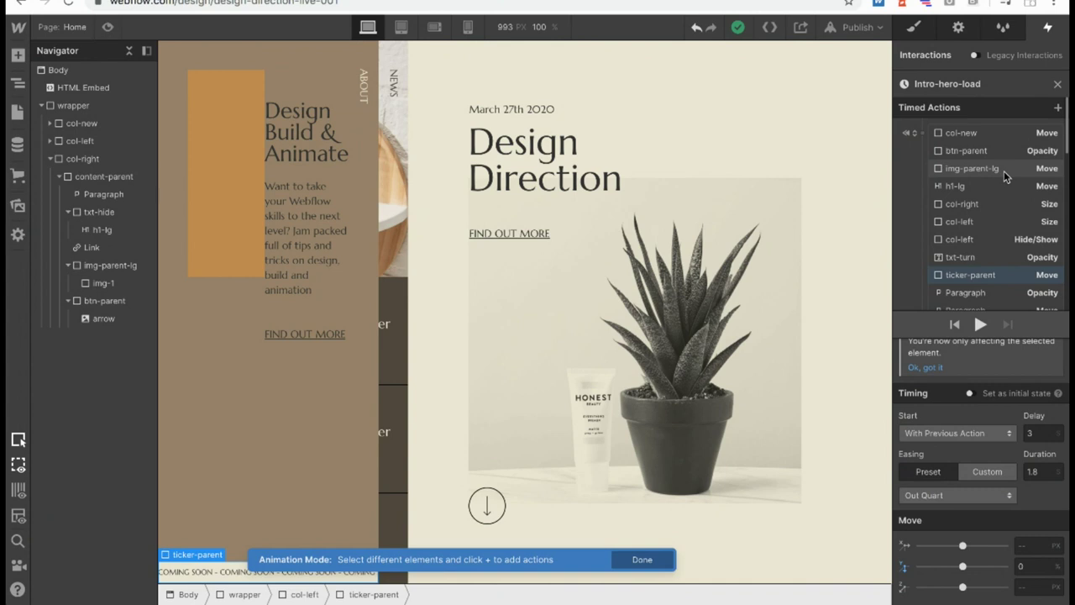
pyautogui.scroll(-5, 1004, 171)
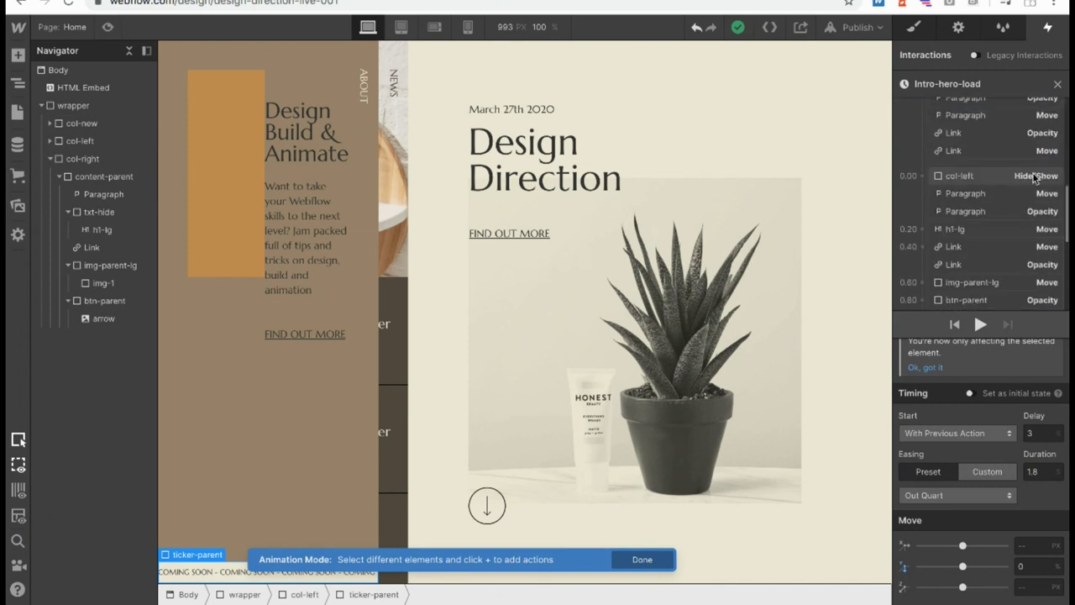
pyautogui.click(870, 29)
pyautogui.click(847, 88)
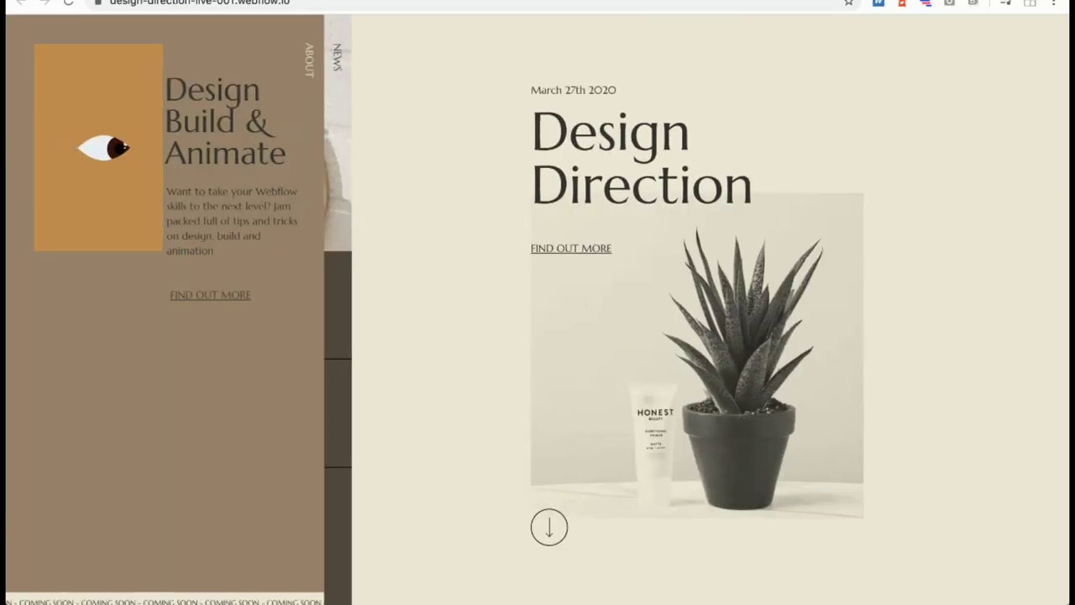
pyautogui.click(299, 5)
pyautogui.press('Return')
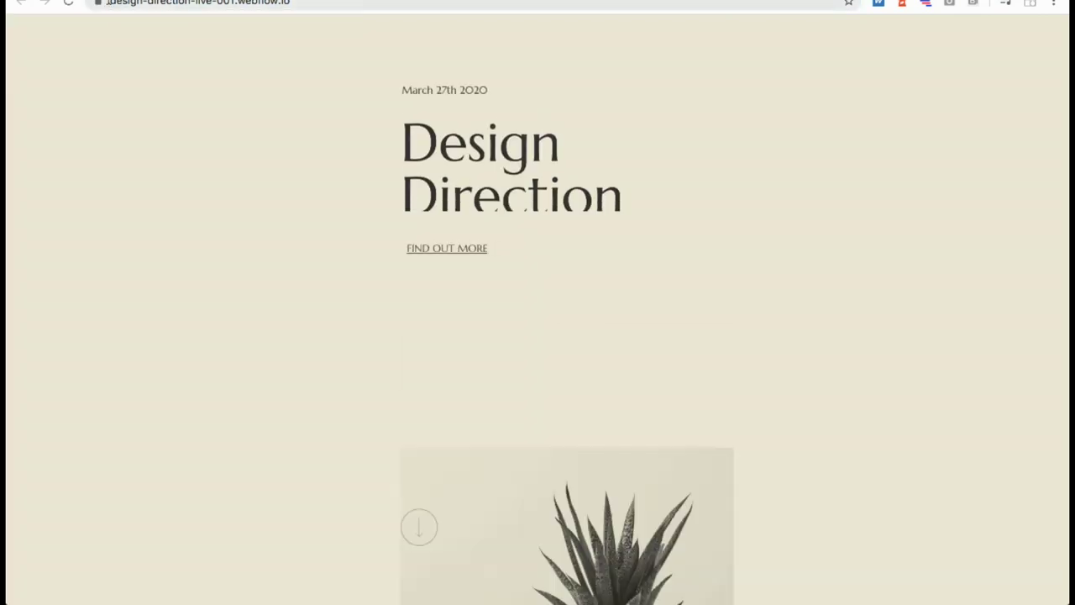
pyautogui.click(98, 2)
pyautogui.click(181, 4)
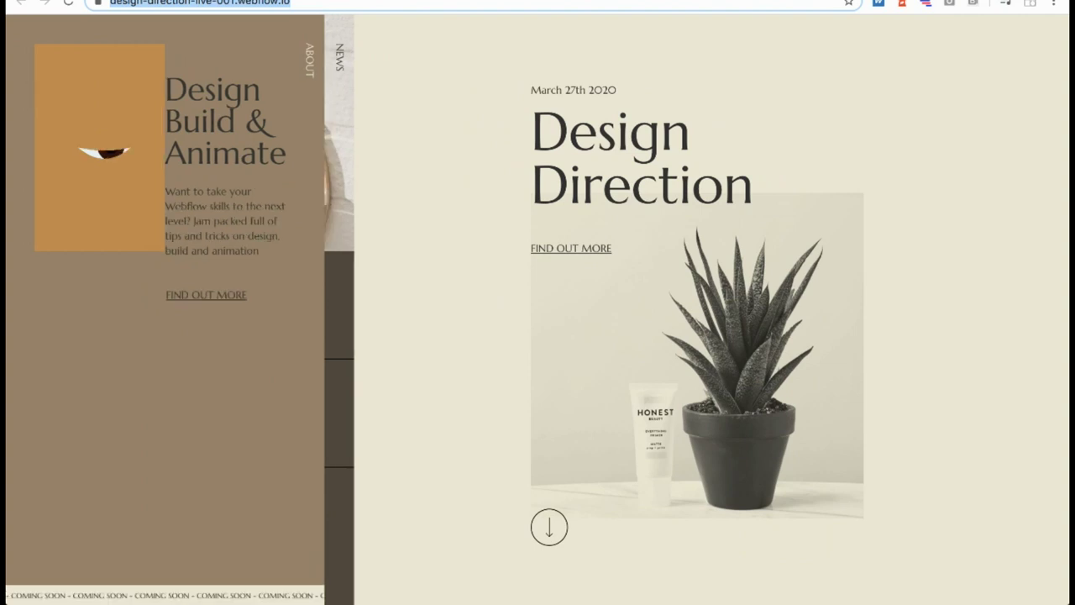
pyautogui.hotkey('ctrl', 'w')
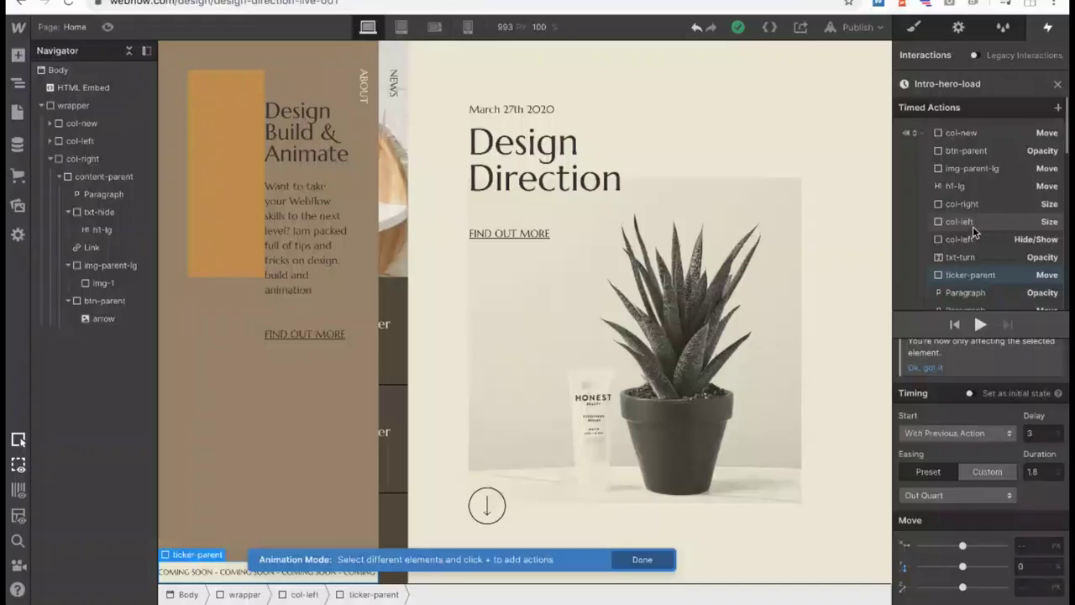
# Inspect col-left's initial-state and timed Hide/Show actions, and preview the page's load animation.
pyautogui.click(973, 225)
pyautogui.scroll(-2, 972, 223)
pyautogui.scroll(-2, 972, 223)
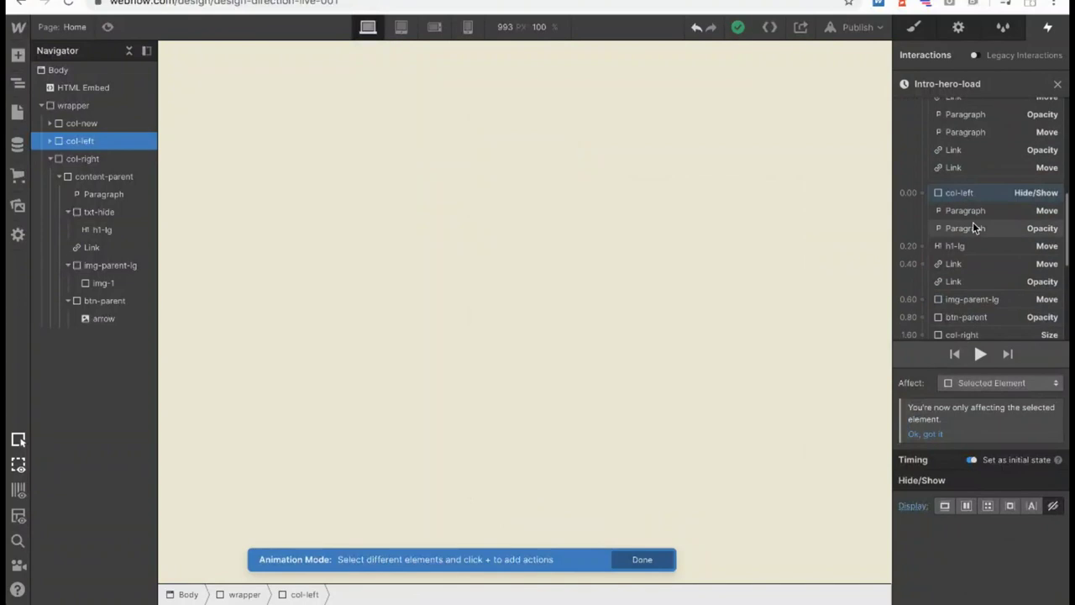
pyautogui.click(961, 194)
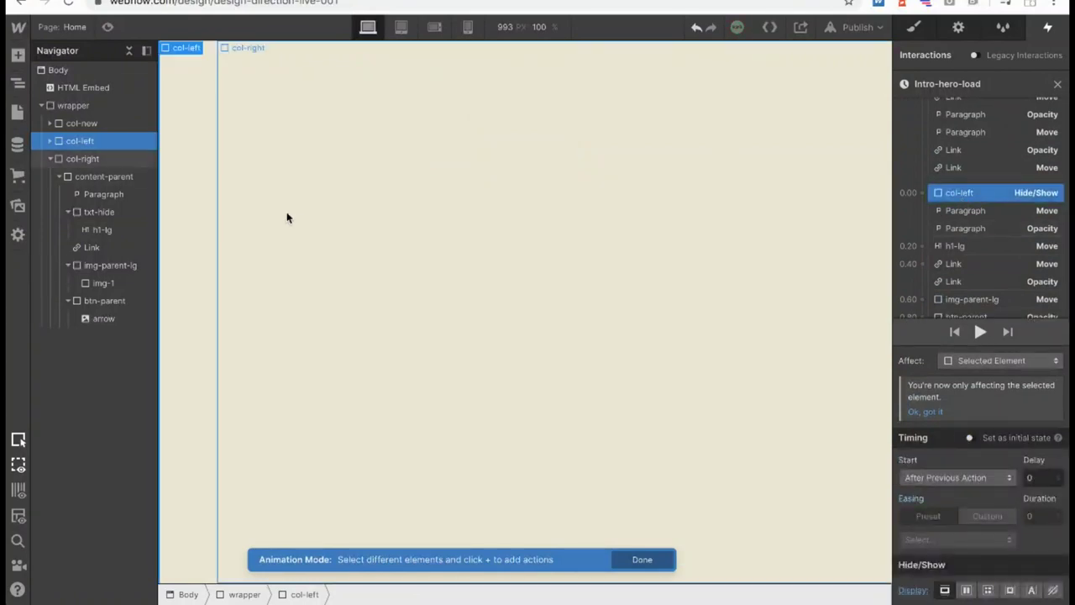
pyautogui.click(108, 27)
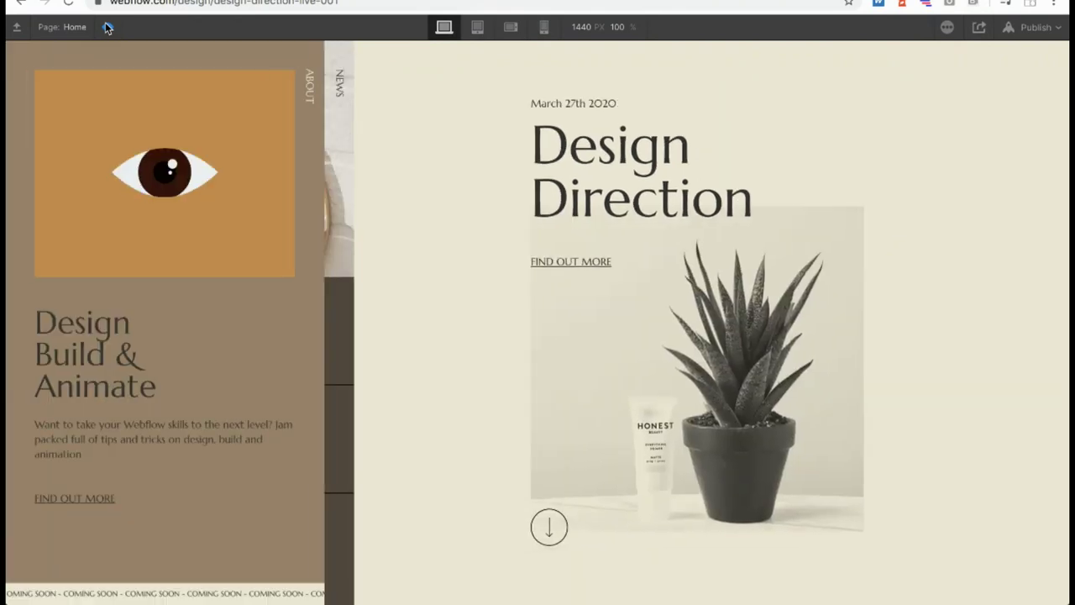
# Set the timed col-new Move action's delay to 2.2 s and play the animation in the designer.
pyautogui.click(106, 28)
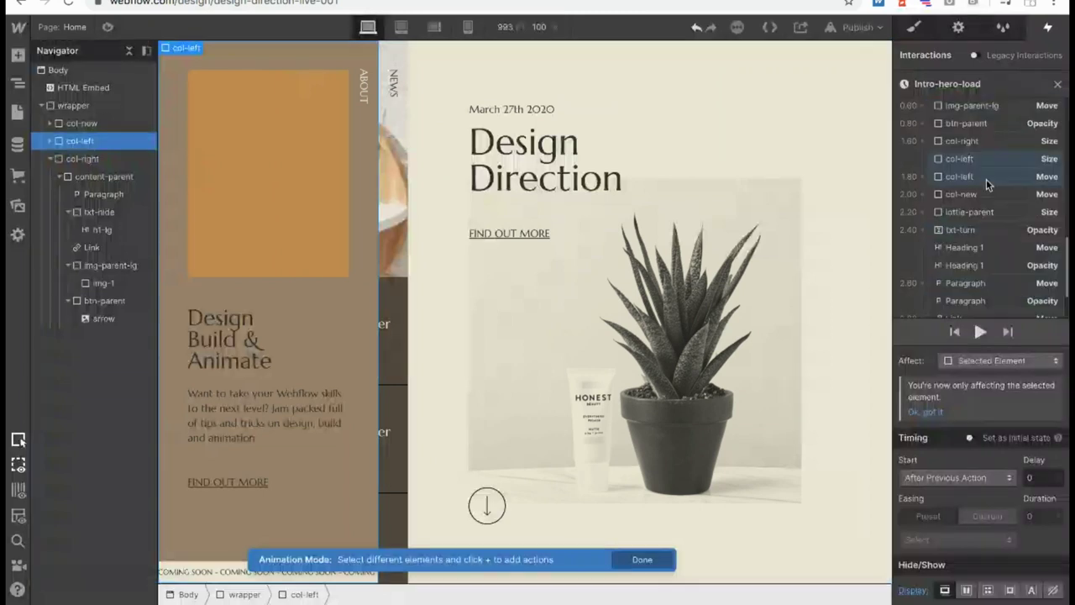
pyautogui.scroll(-3, 986, 179)
pyautogui.click(978, 192)
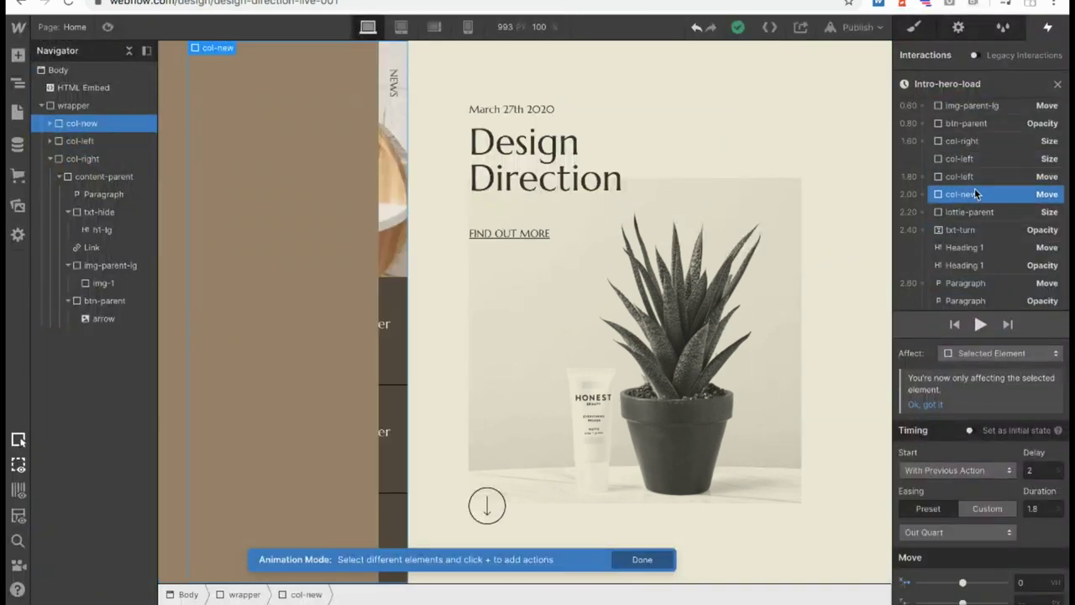
pyautogui.click(1037, 470)
pyautogui.write('.2')
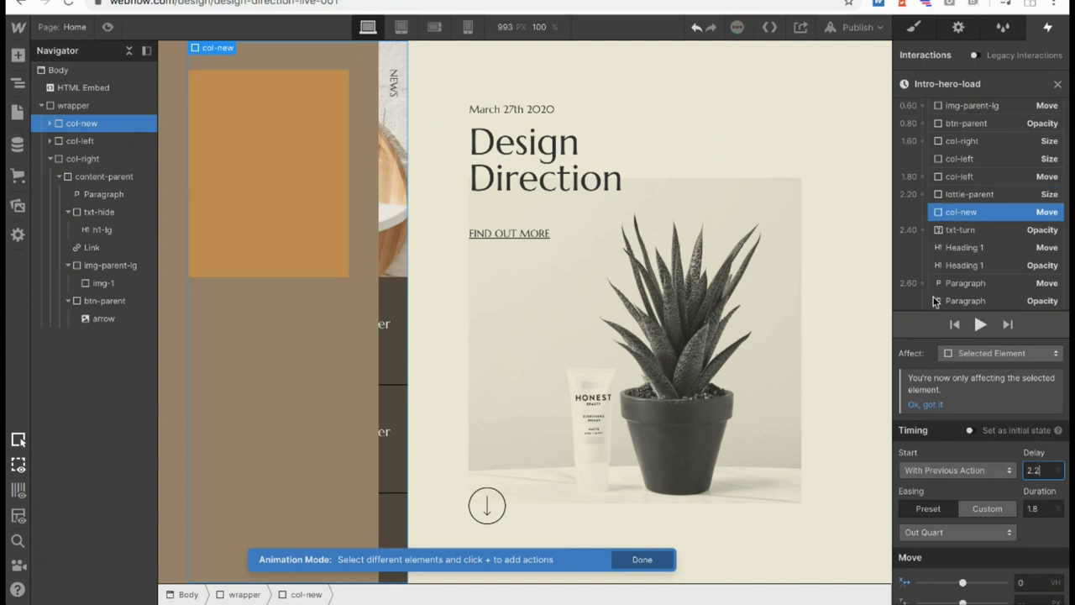
pyautogui.press('Return')
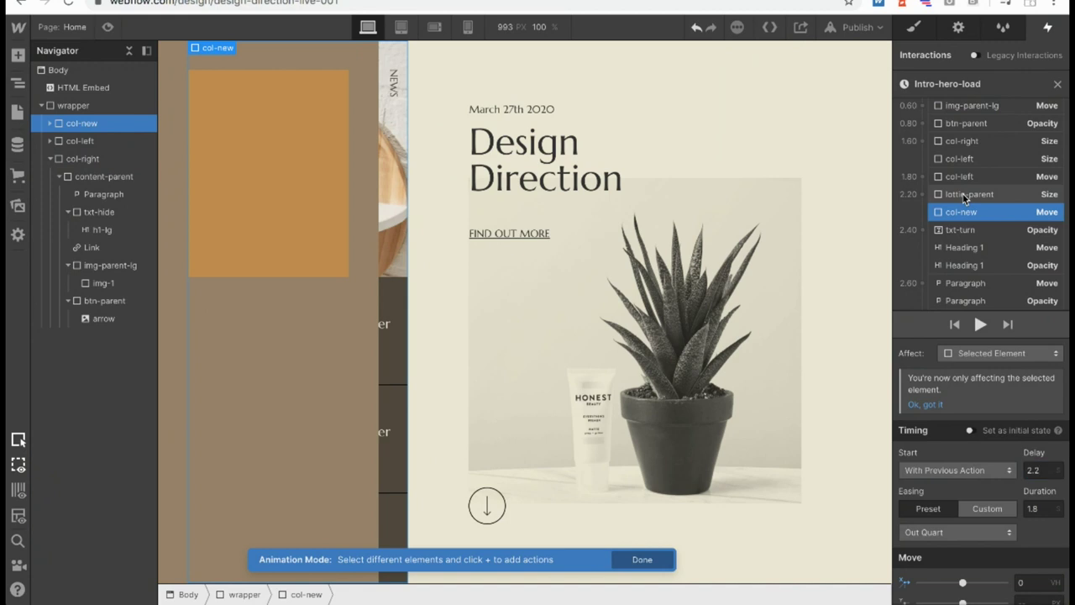
pyautogui.click(965, 194)
pyautogui.click(980, 324)
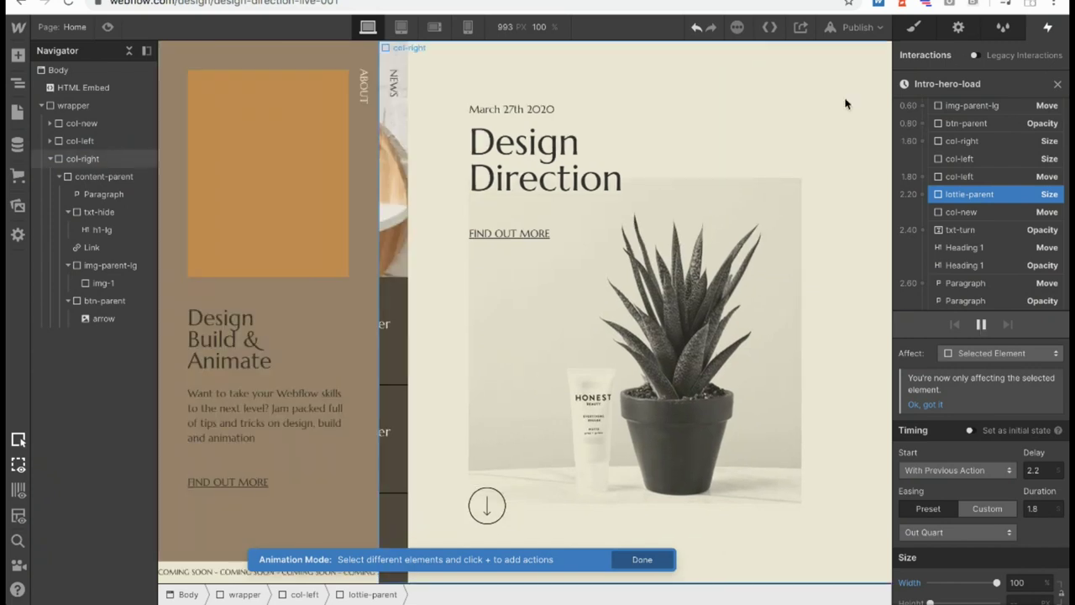
# Publish the site to its webflow.io domain, then open and reload the published page to watch the intro animation.
pyautogui.click(857, 27)
pyautogui.click(753, 211)
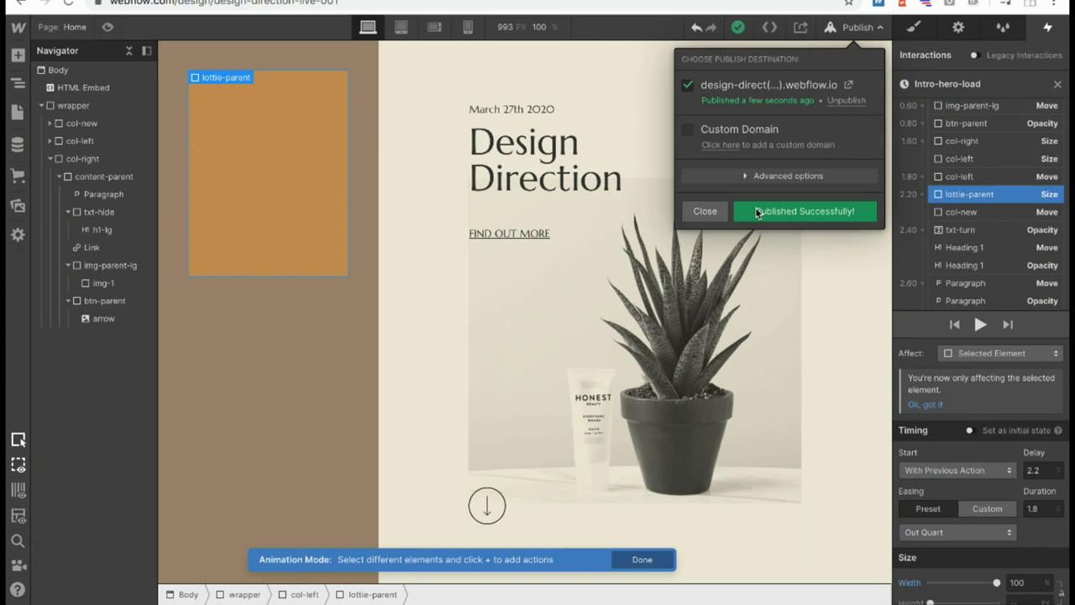
pyautogui.click(848, 90)
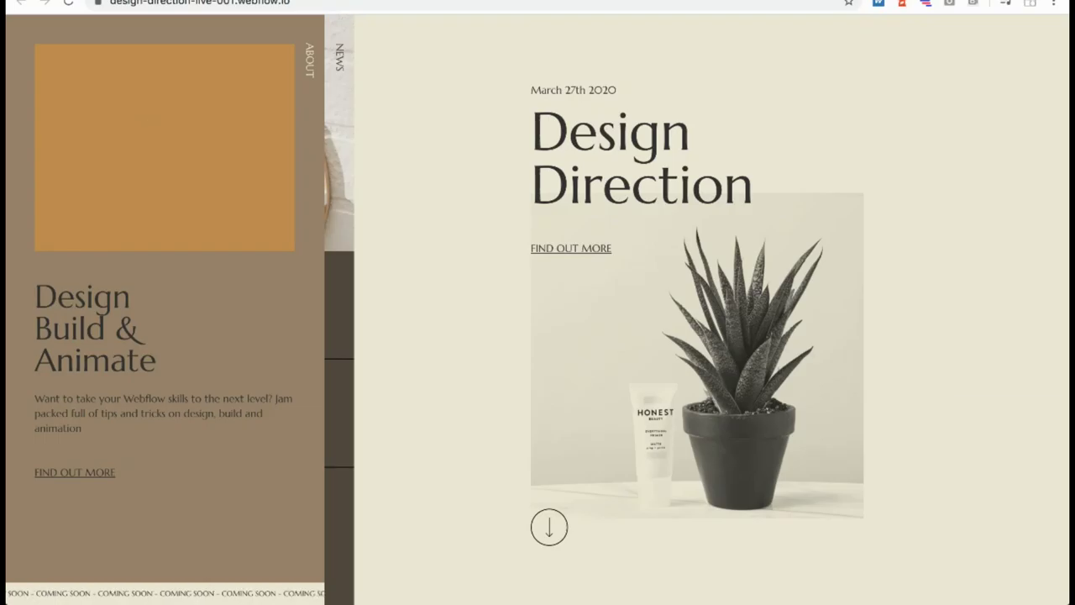
pyautogui.press('super+r')
pyautogui.click(239, 4)
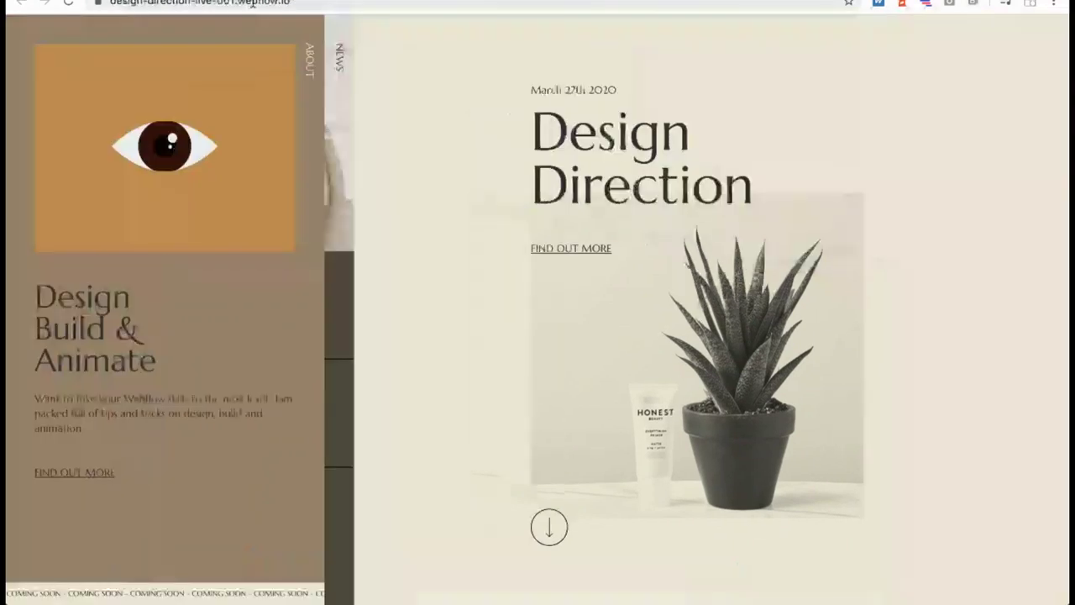
pyautogui.press('super+r')
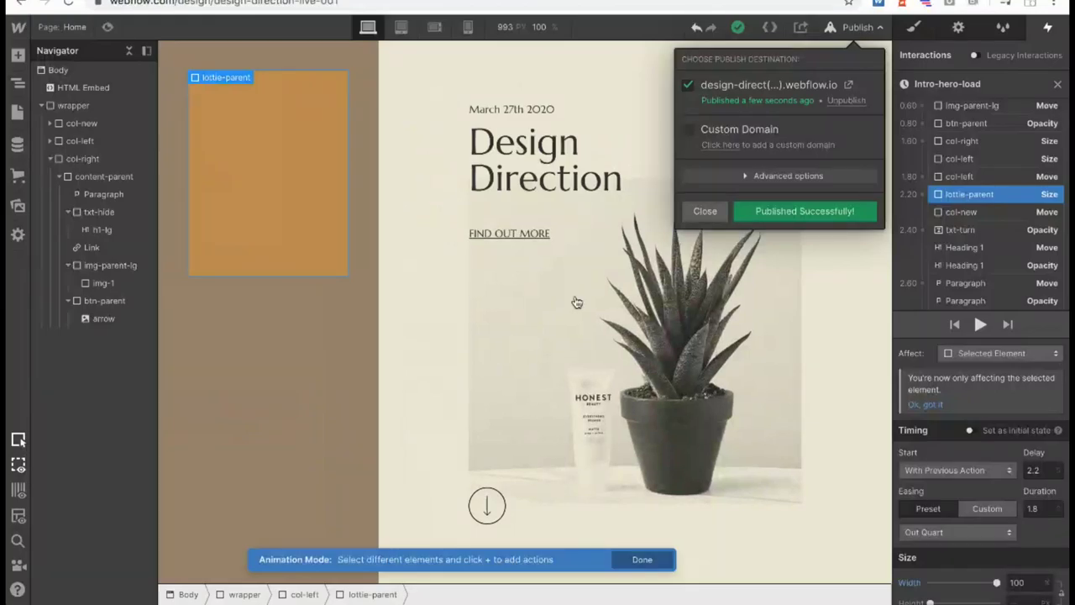
# Add an initial-state Scale action for img-parent-lg with a Y scale of 1.2.
pyautogui.press('Escape')
pyautogui.scroll(1, 986, 231)
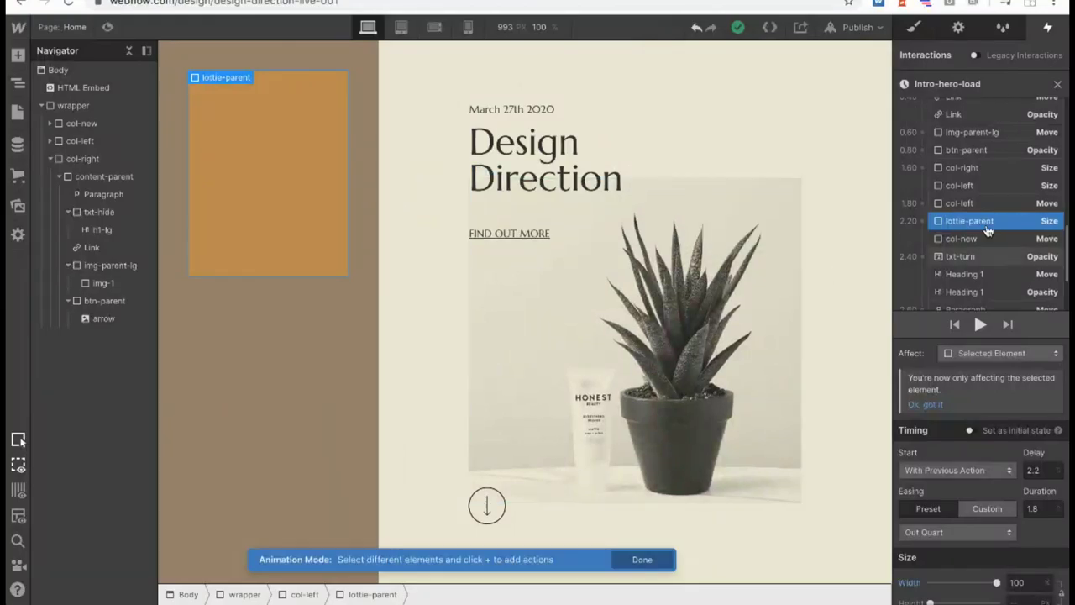
pyautogui.scroll(5, 985, 219)
pyautogui.moveTo(973, 180); pyautogui.dragTo(922, 136)
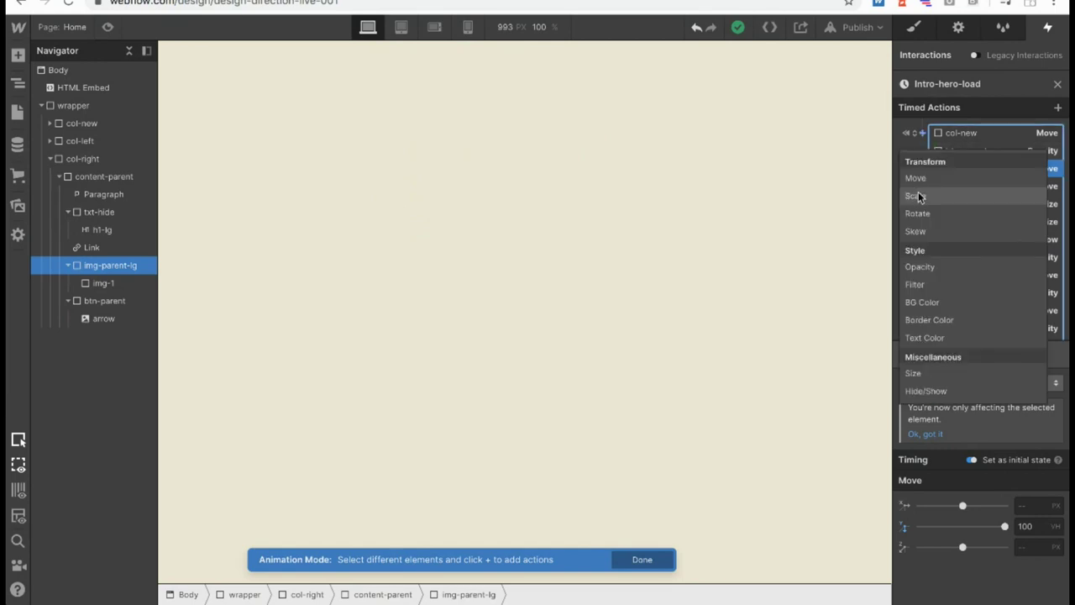
pyautogui.click(924, 194)
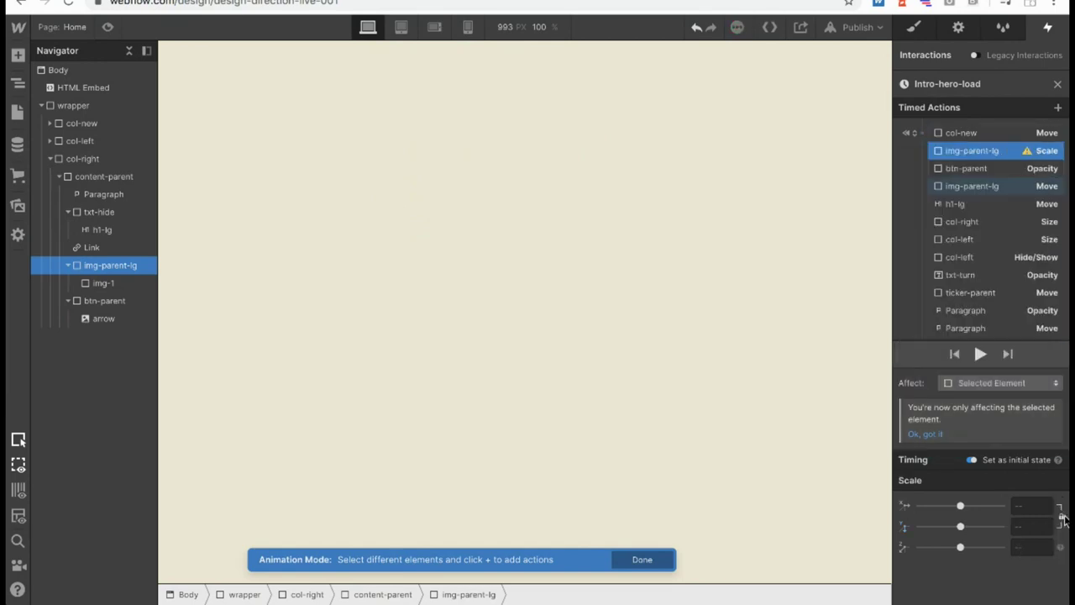
pyautogui.click(1025, 528)
pyautogui.write('1.2')
# Add a timed Scale action for img-parent-lg alongside its Move at 0.6 s, with a Y scale of 1.
pyautogui.scroll(-3, 940, 212)
pyautogui.scroll(-2, 940, 211)
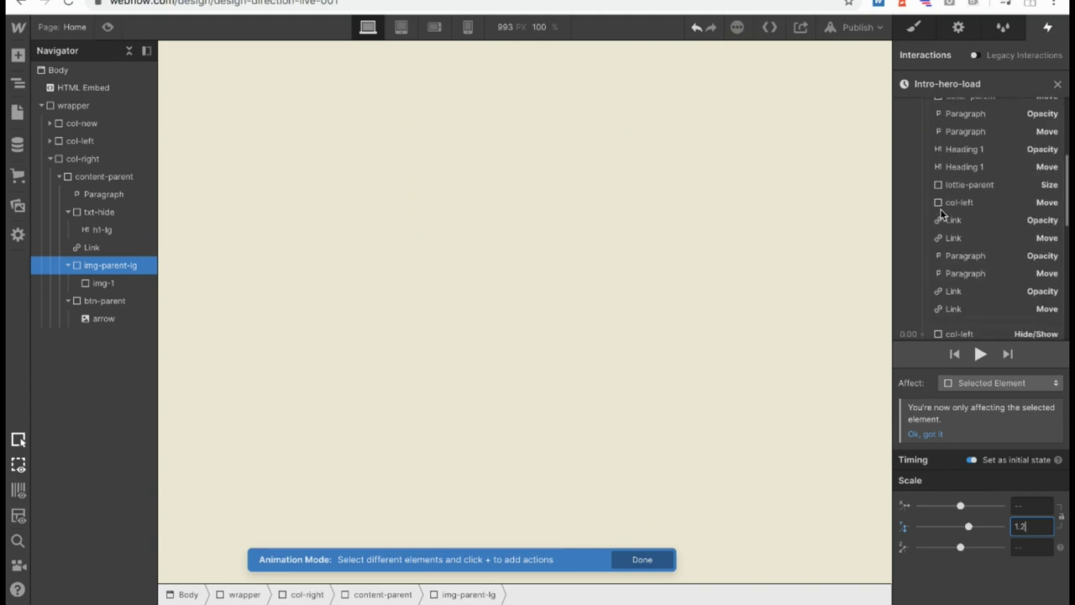
pyautogui.scroll(-2, 940, 214)
pyautogui.click(924, 237)
pyautogui.click(924, 298)
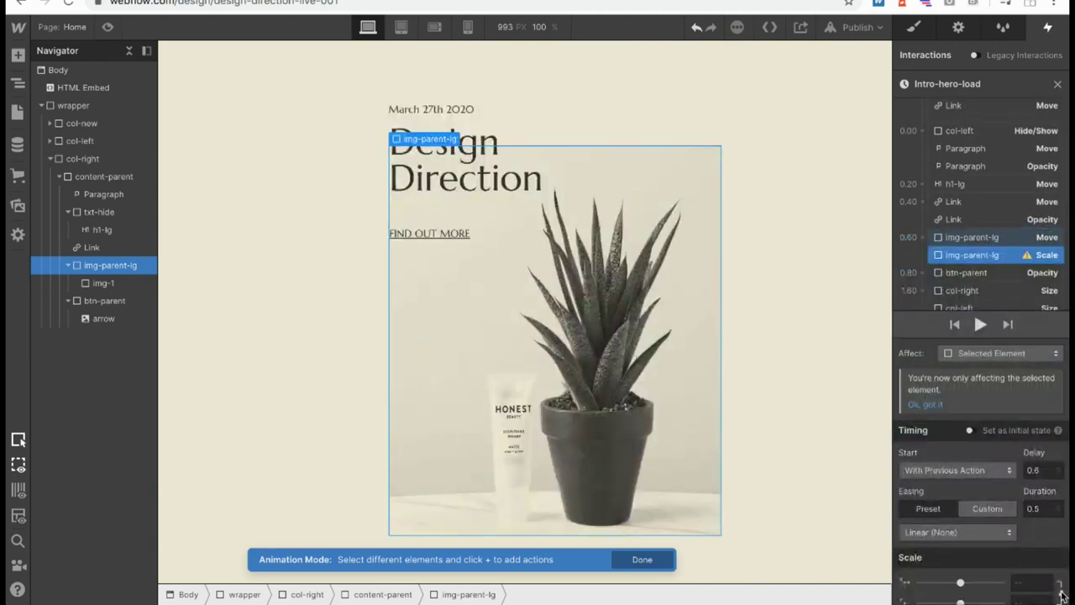
pyautogui.scroll(-1, 1063, 594)
pyautogui.click(1028, 569)
pyautogui.write('1')
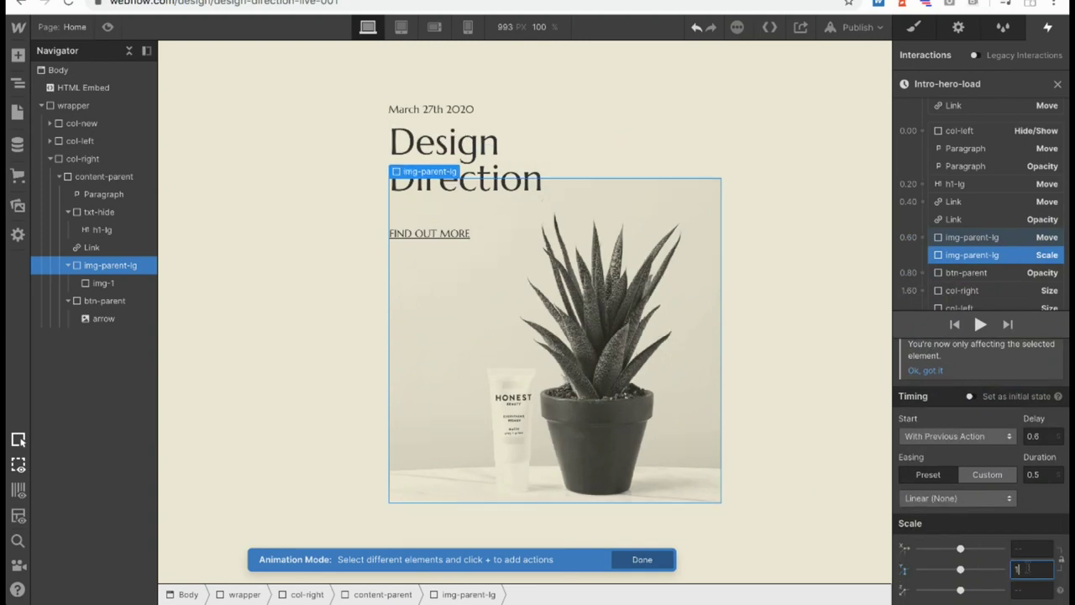
# Give img-parent-lg's timed Scale action Ease easing and a 0.8 s duration, playing the animation to check it.
pyautogui.click(944, 498)
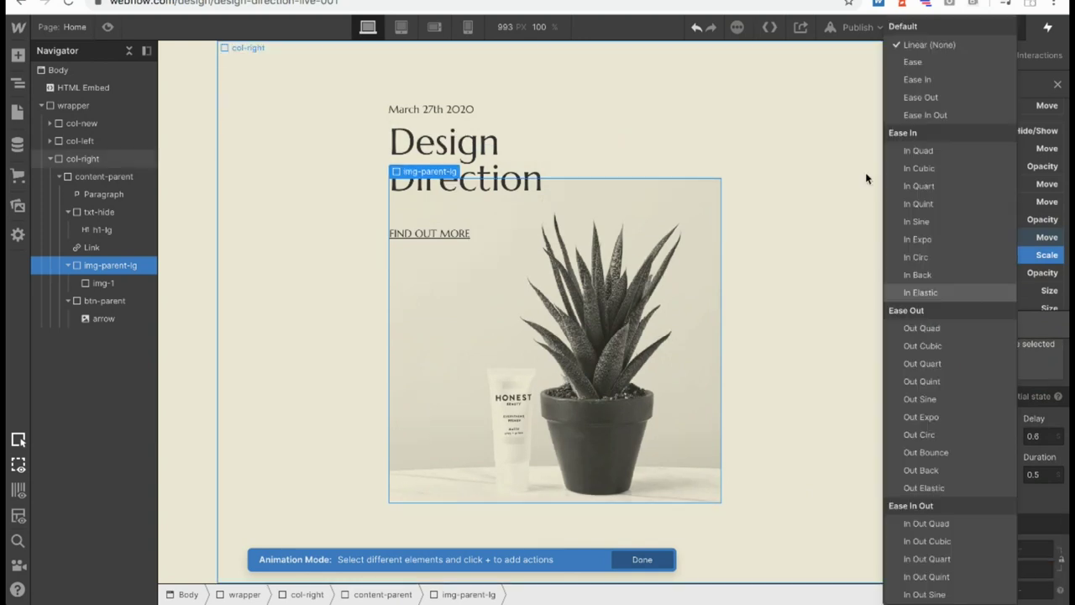
pyautogui.click(912, 61)
pyautogui.click(1046, 508)
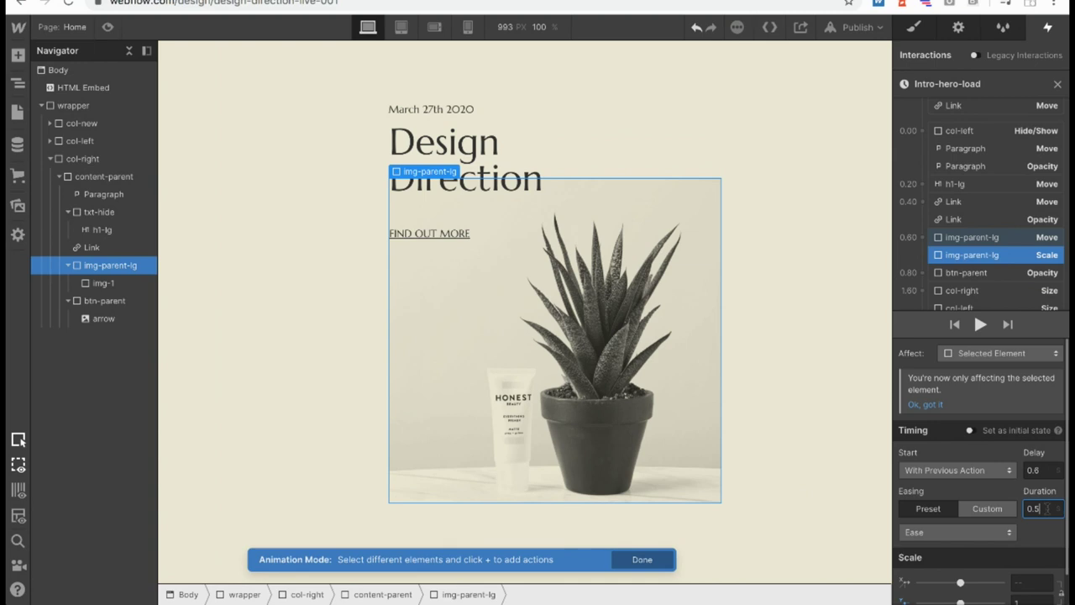
pyautogui.press('BackSpace')
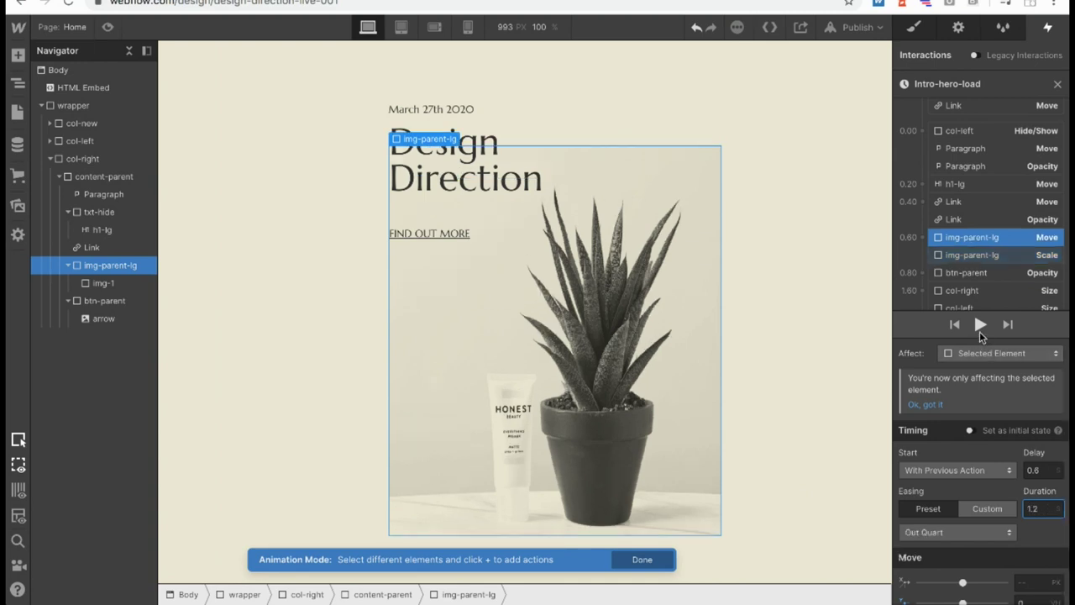
pyautogui.click(979, 327)
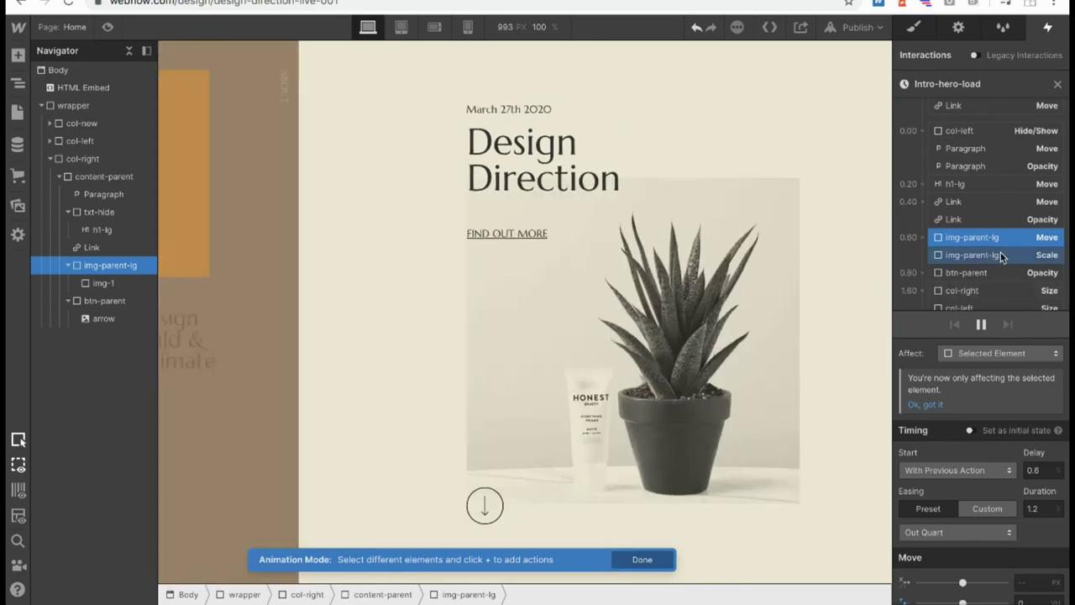
pyautogui.click(1001, 255)
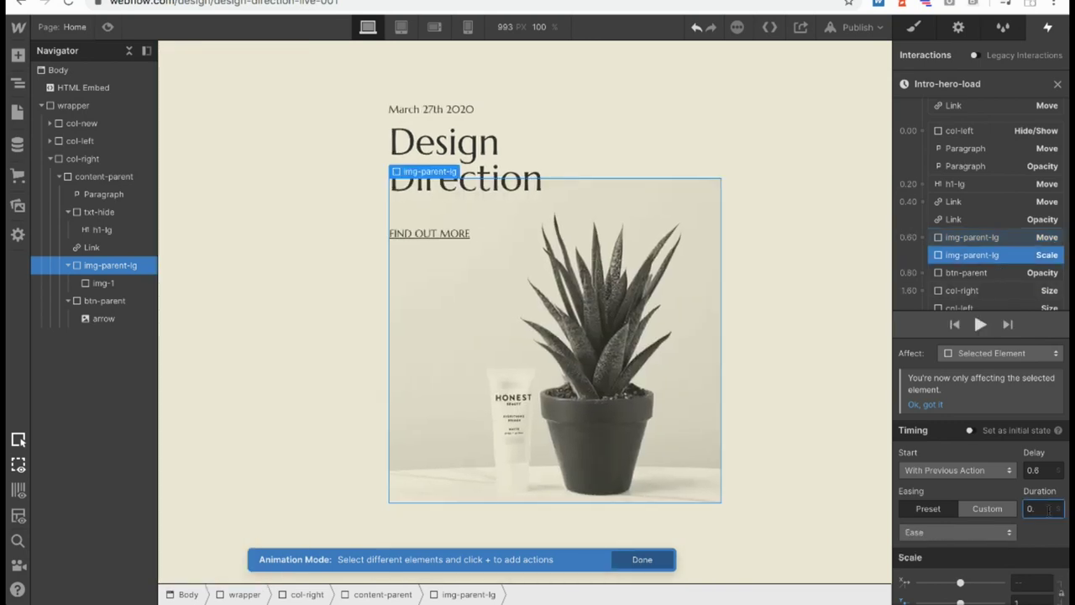
# Preview the page, publish it to the webflow.io domain, and watch the intro animation on the published site.
pyautogui.click(107, 27)
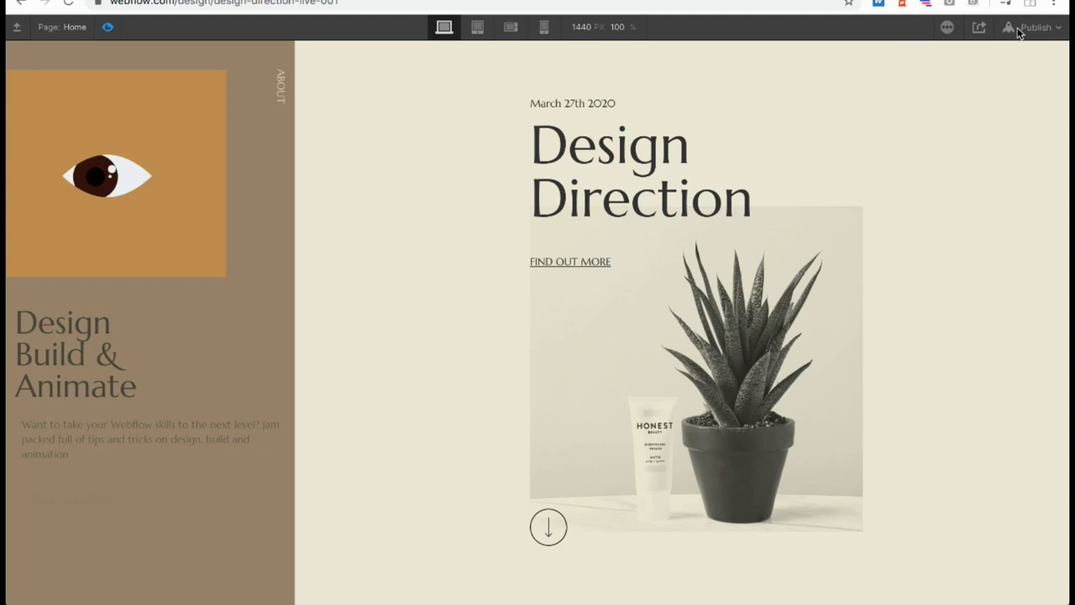
pyautogui.click(1036, 27)
pyautogui.click(957, 210)
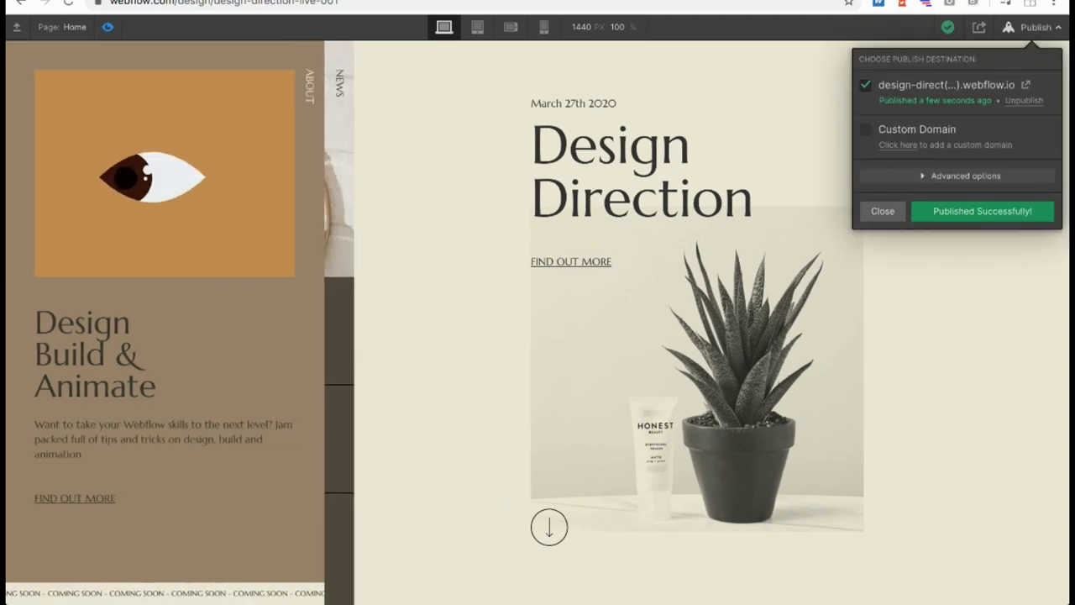
pyautogui.click(946, 84)
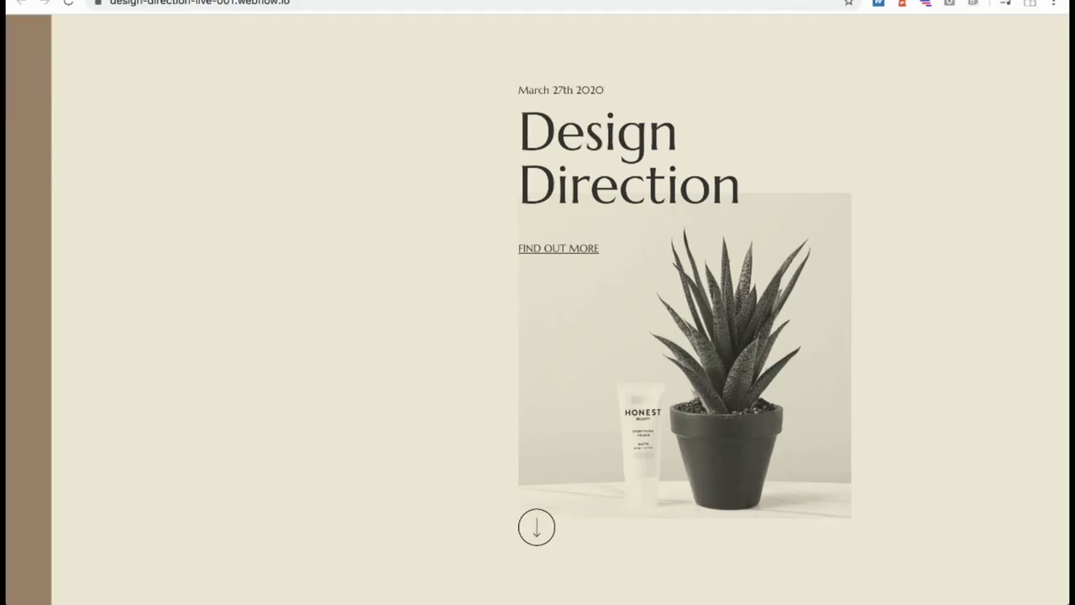
pyautogui.hotkey('ctrl', 'w')
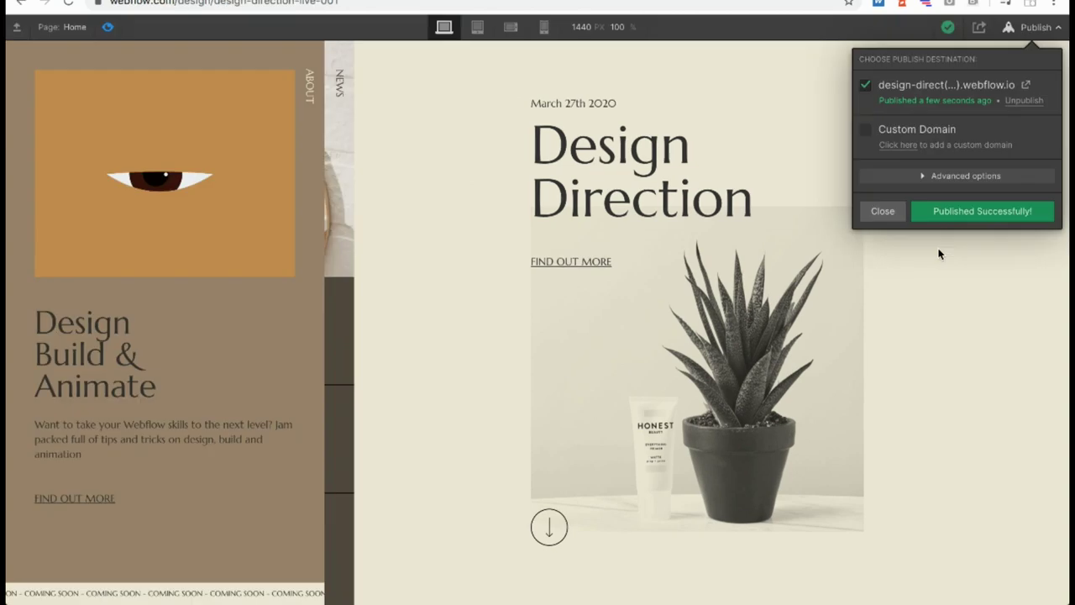
# Set img-parent-lg's initial-state Y scale to 1.4 and publish the site to its webflow.io domain.
pyautogui.click(102, 30)
pyautogui.click(105, 31)
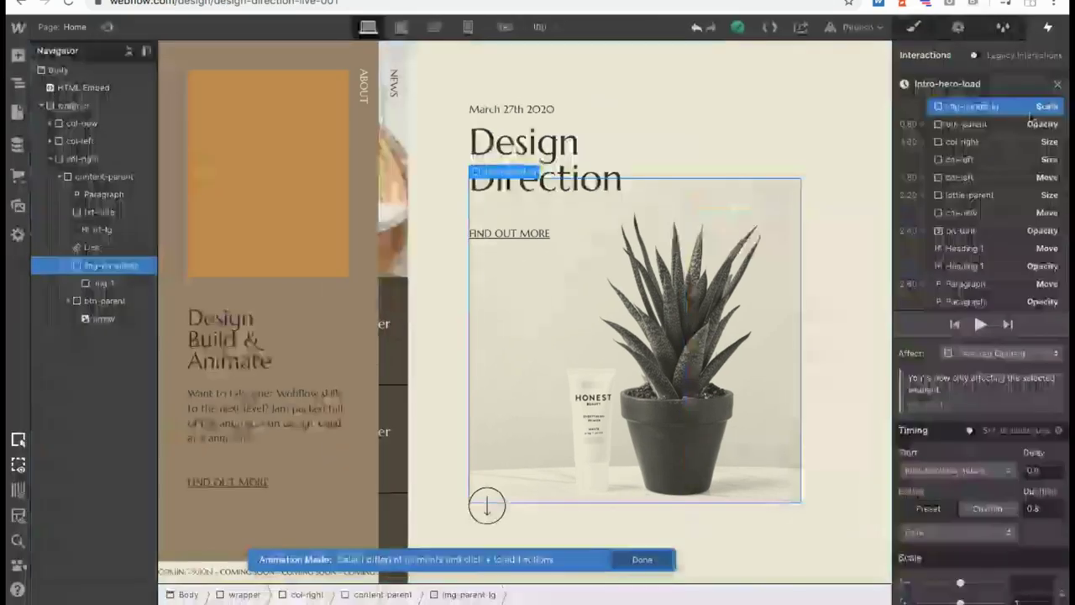
pyautogui.scroll(2, 972, 143)
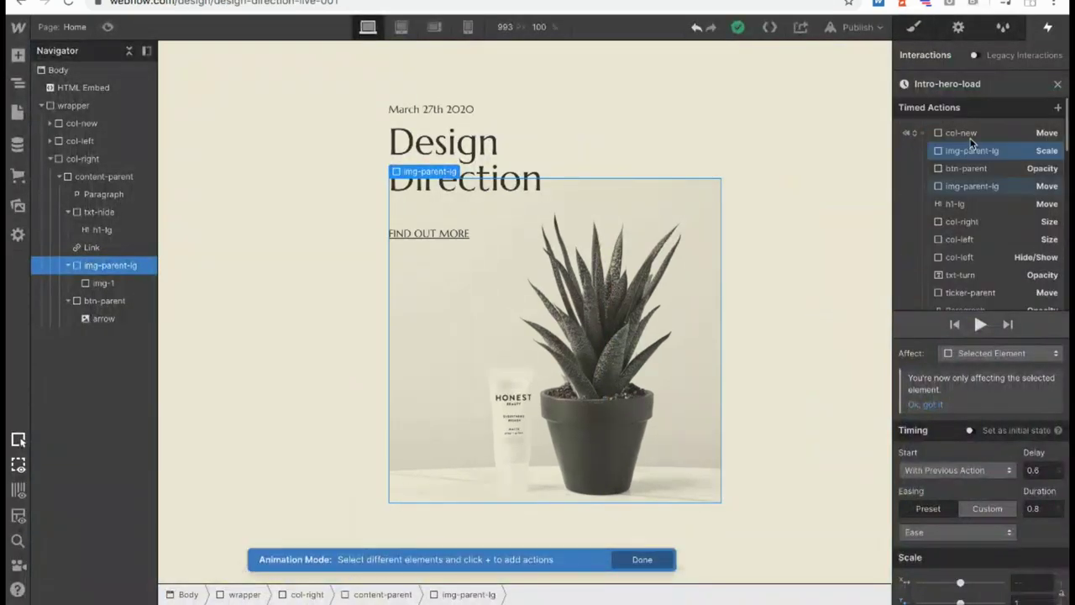
pyautogui.click(969, 430)
pyautogui.click(1031, 526)
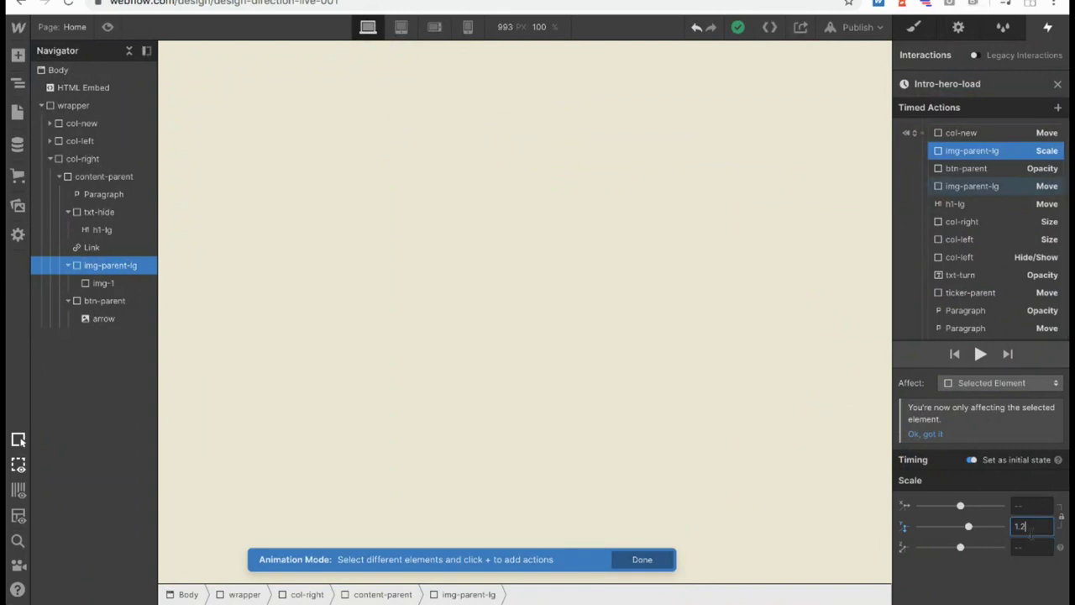
pyautogui.press('BackSpace')
pyautogui.write('4')
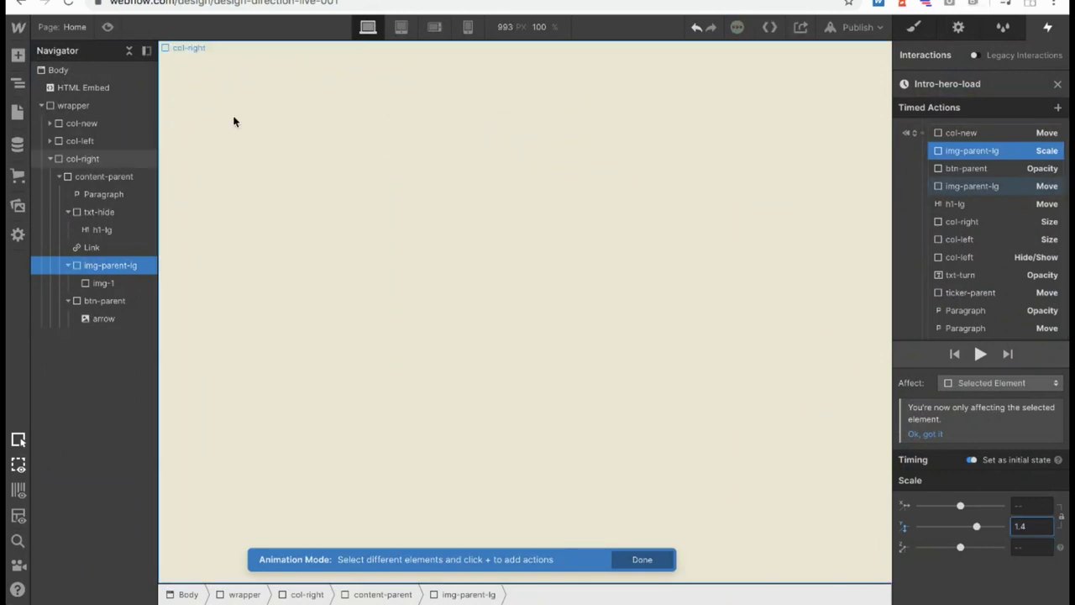
pyautogui.click(857, 27)
pyautogui.click(758, 213)
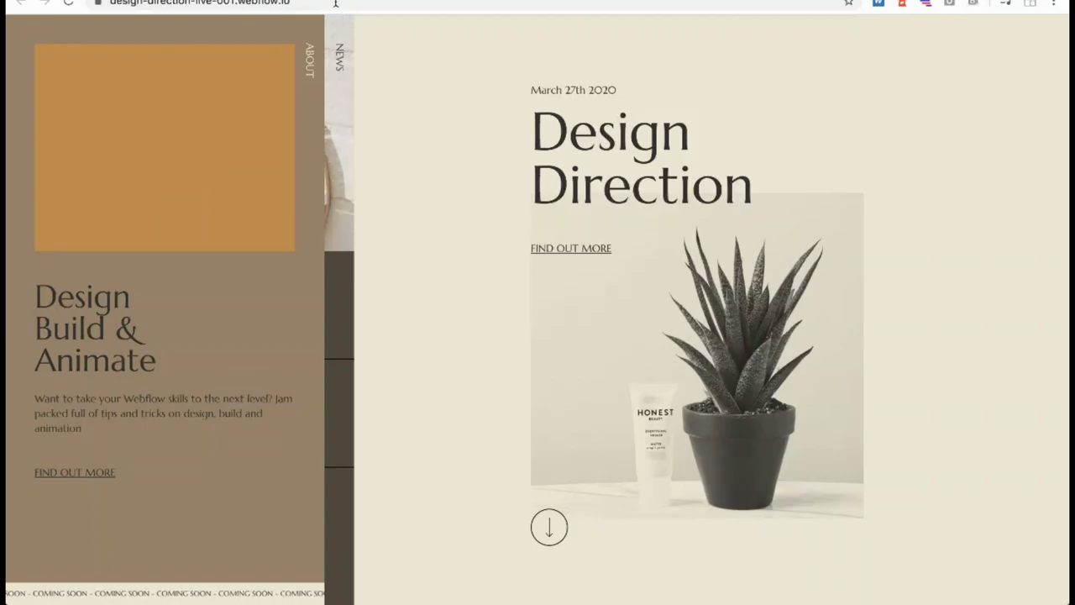
# Copy the published site's URL and send it to the contact in a Facebook Messenger chat.
pyautogui.click(335, 4)
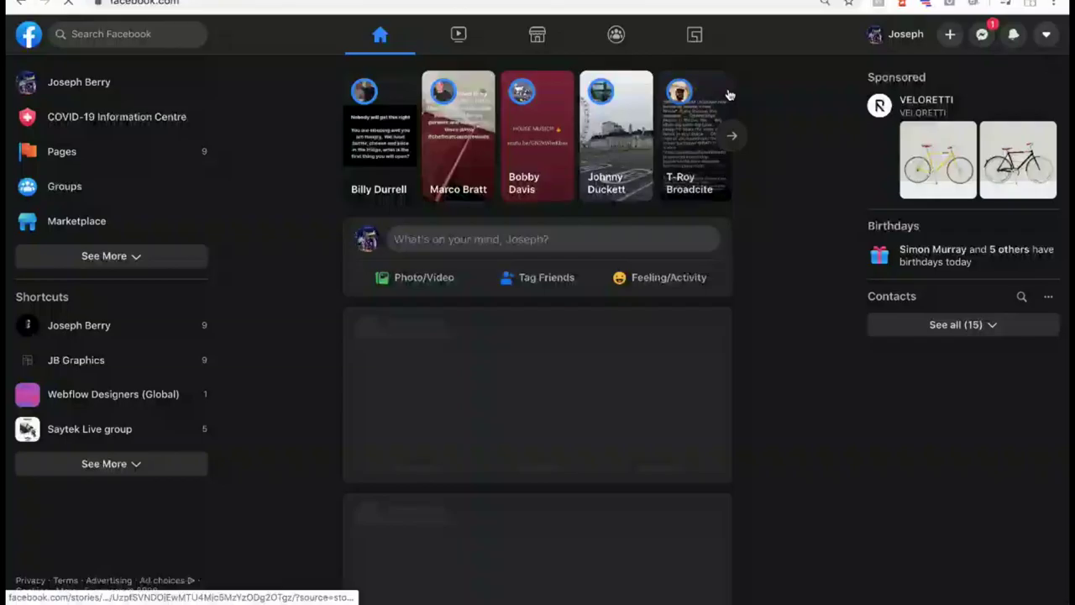
pyautogui.click(982, 33)
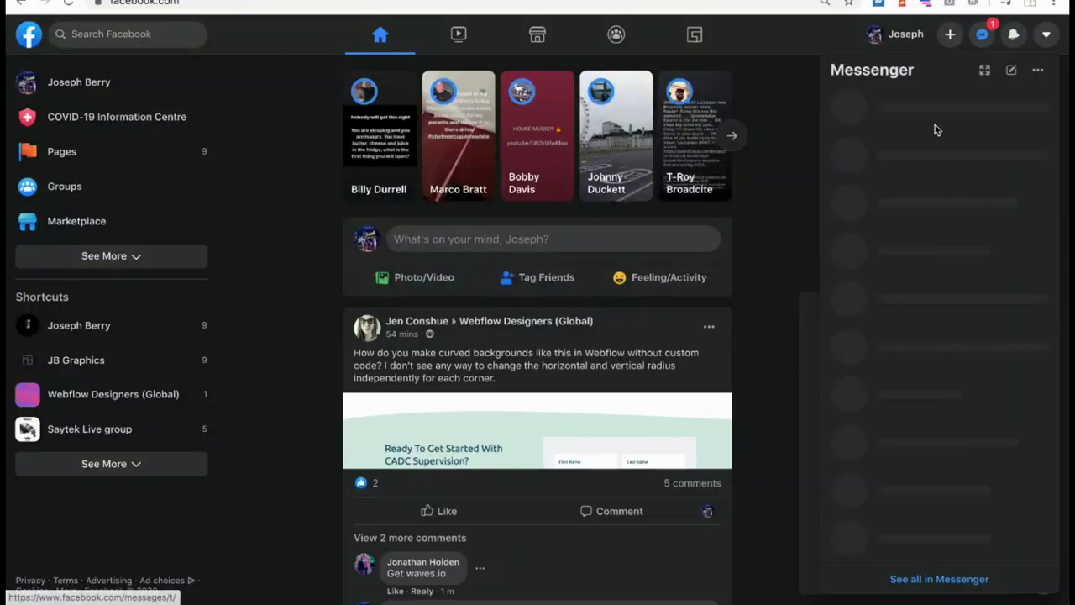
pyautogui.click(931, 137)
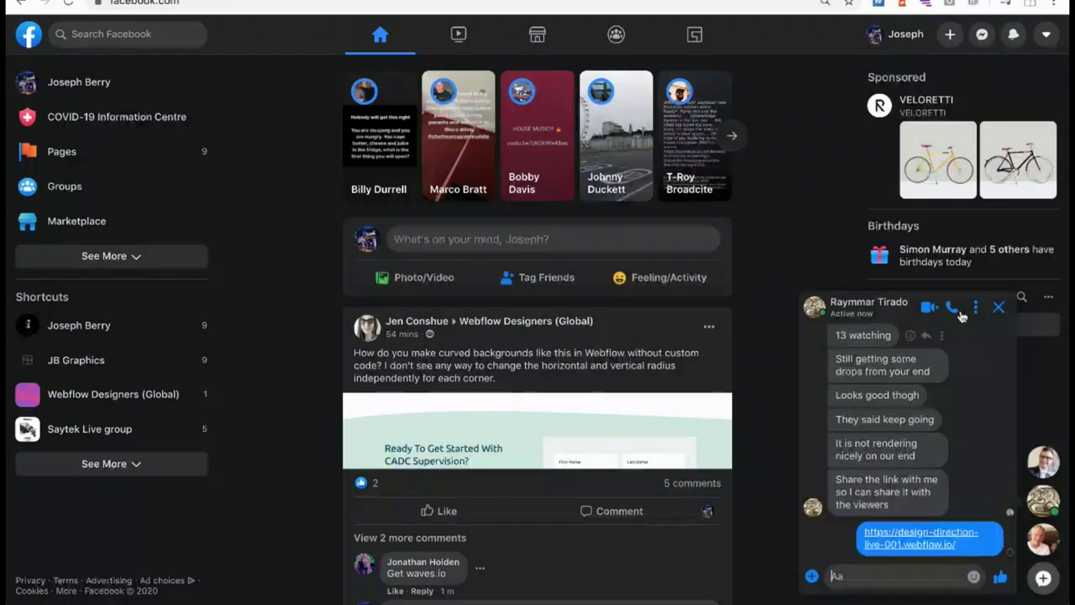
pyautogui.press('Escape')
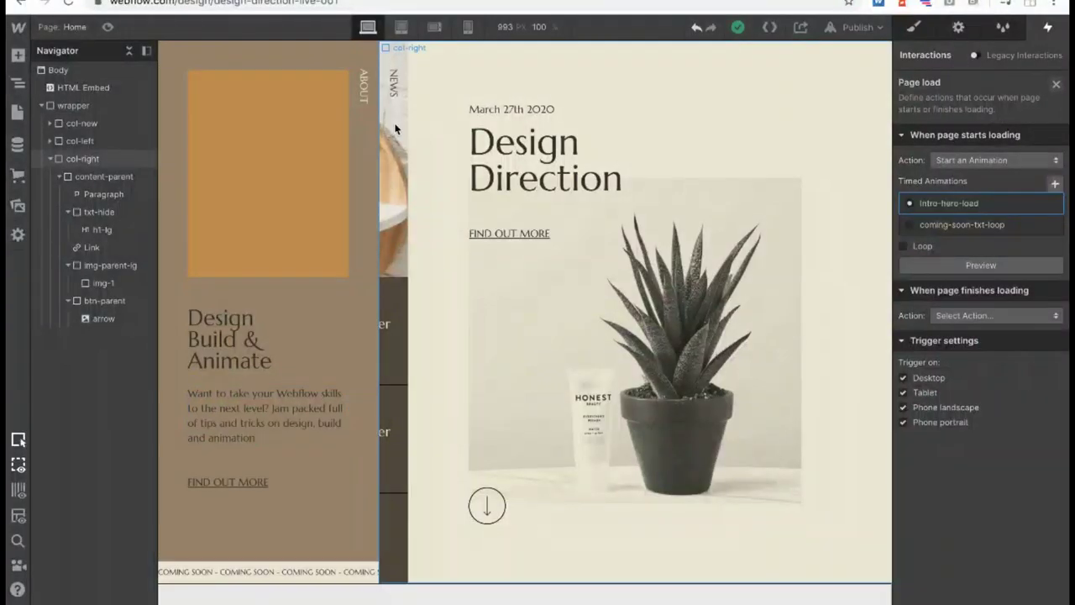
# Back in Webflow, collapse col-right in the element tree and select col-new.
pyautogui.click(382, 143)
pyautogui.click(49, 159)
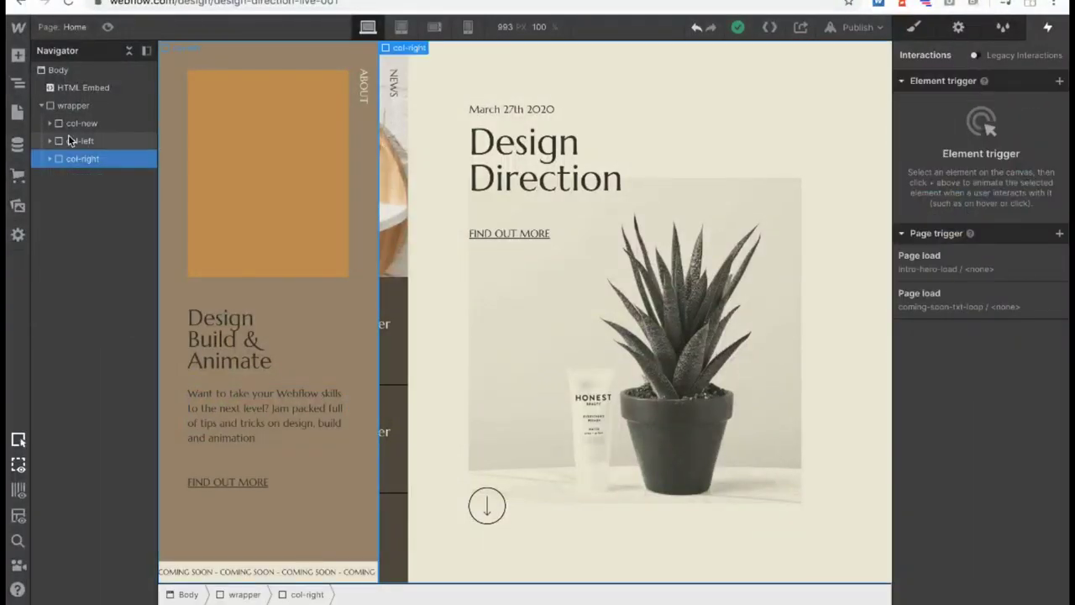
pyautogui.click(72, 124)
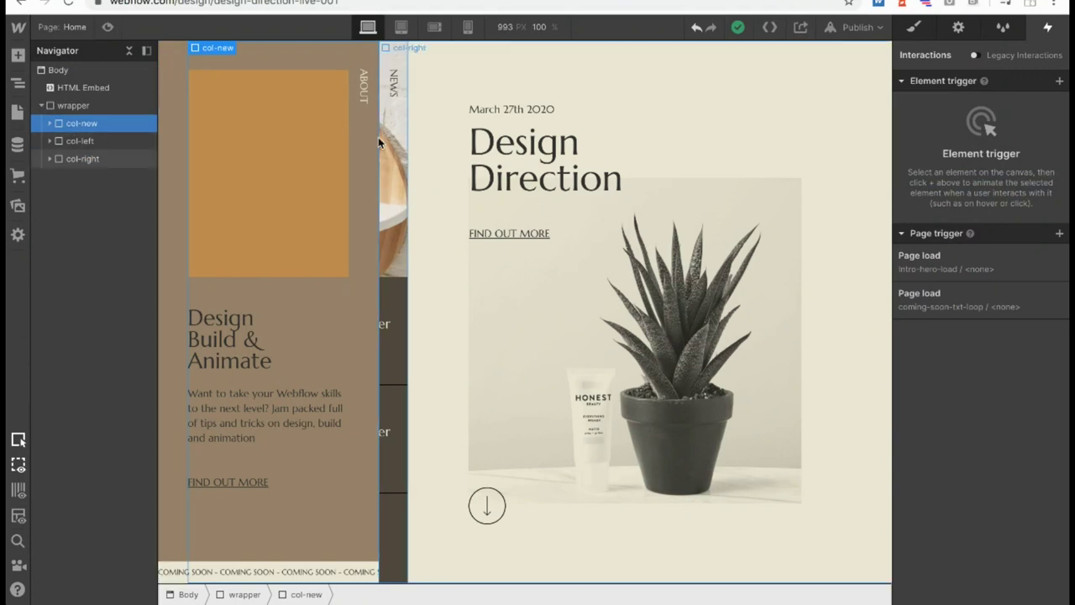
# Add a Mouse hover trigger to col-new whose on-hover action starts a new timed animation named news-slide-hover.
pyautogui.click(1059, 82)
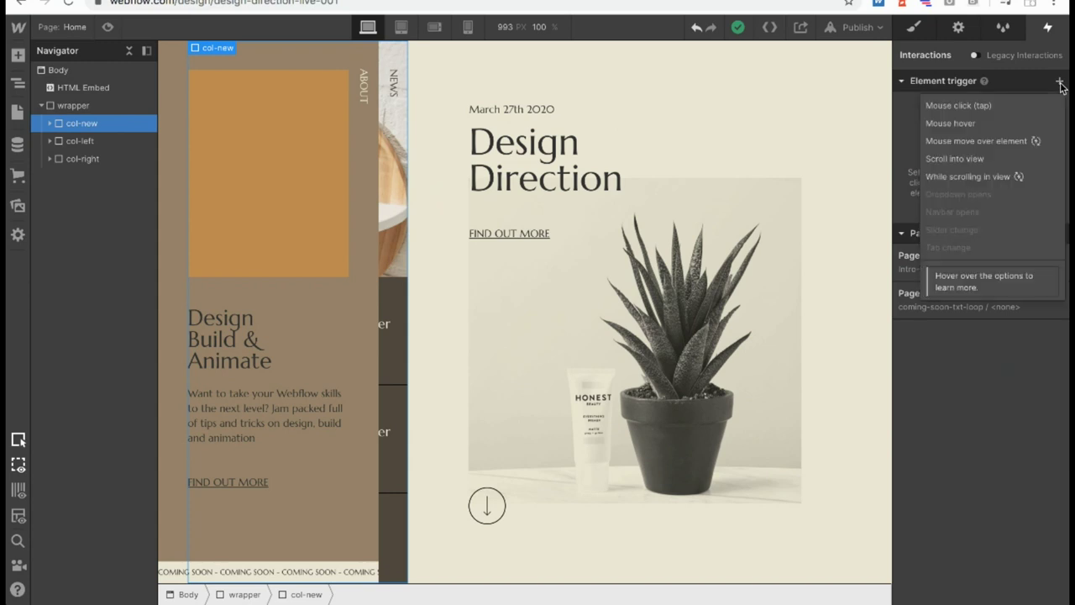
pyautogui.click(994, 124)
pyautogui.click(977, 160)
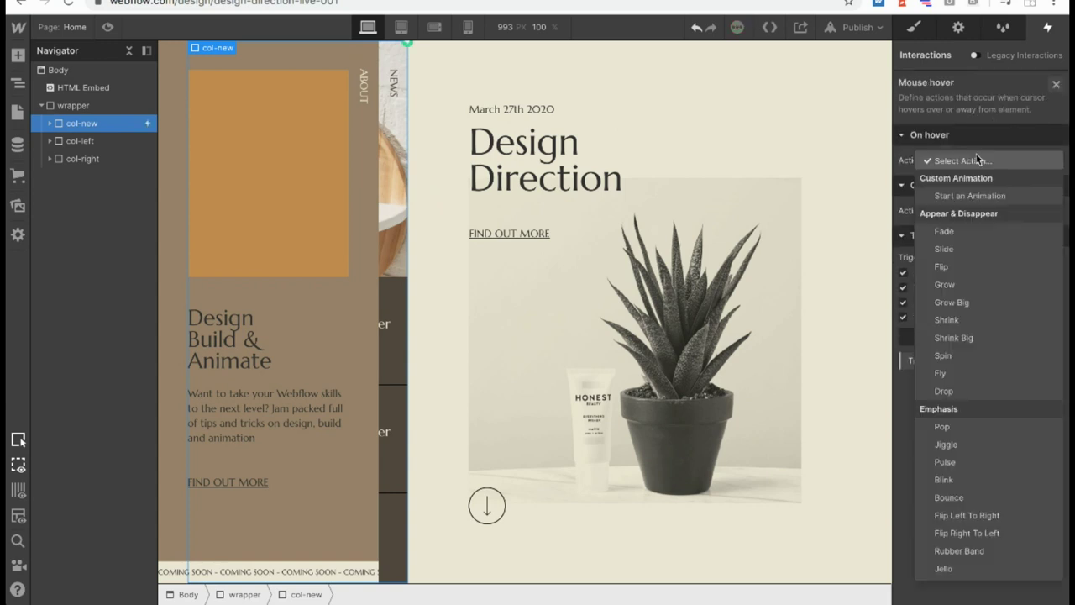
pyautogui.click(970, 195)
pyautogui.click(1049, 185)
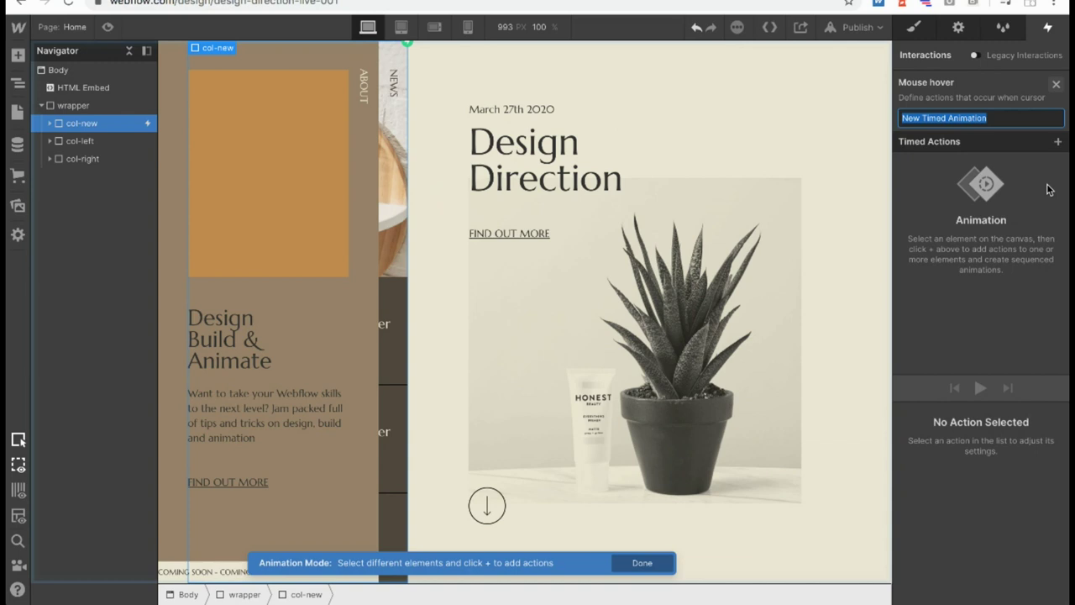
pyautogui.write('news-slide-hover')
pyautogui.press('Return')
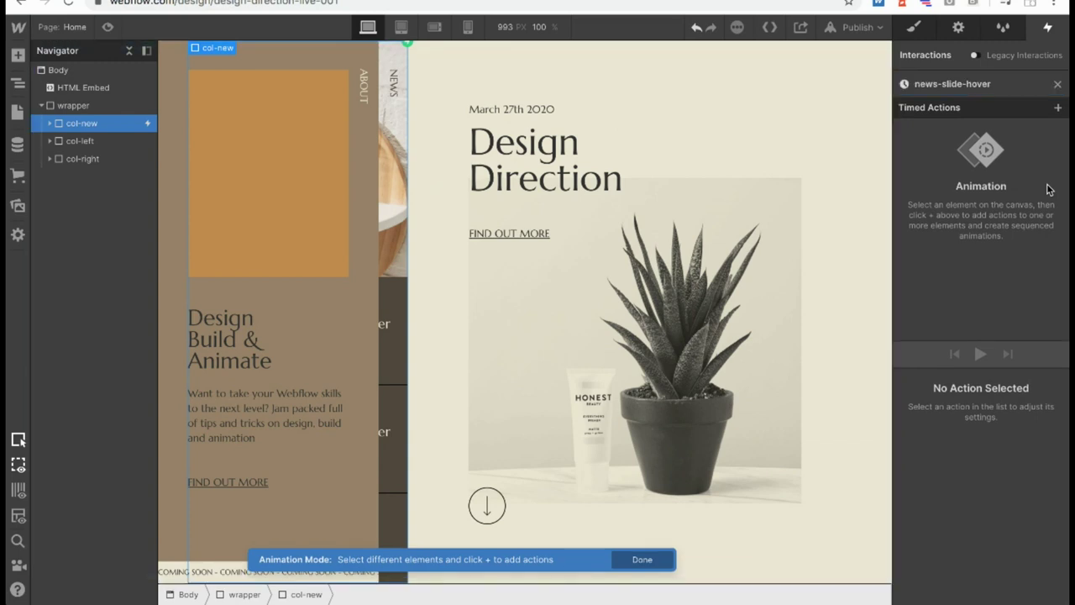
# Add an Opacity action of 0 for col-new's img-parent and set it as the initial state.
pyautogui.click(50, 123)
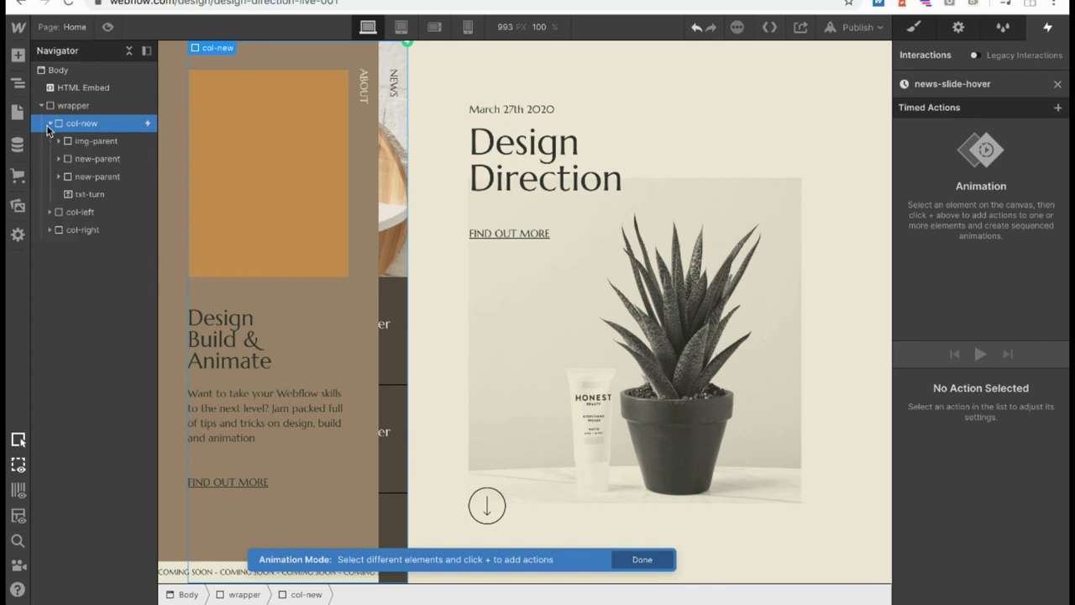
pyautogui.click(84, 141)
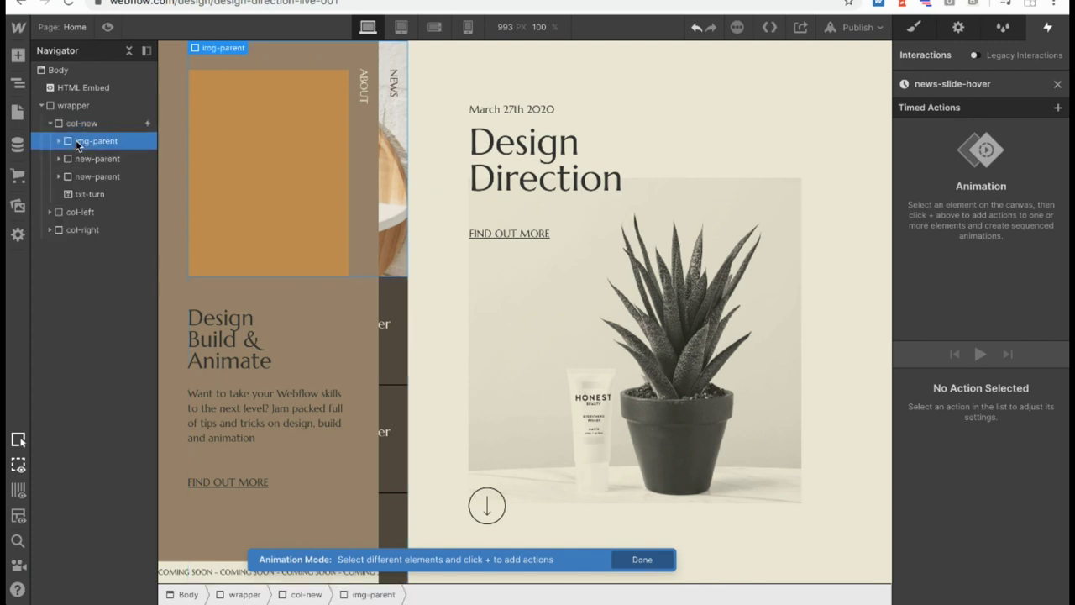
pyautogui.click(1056, 108)
pyautogui.click(964, 243)
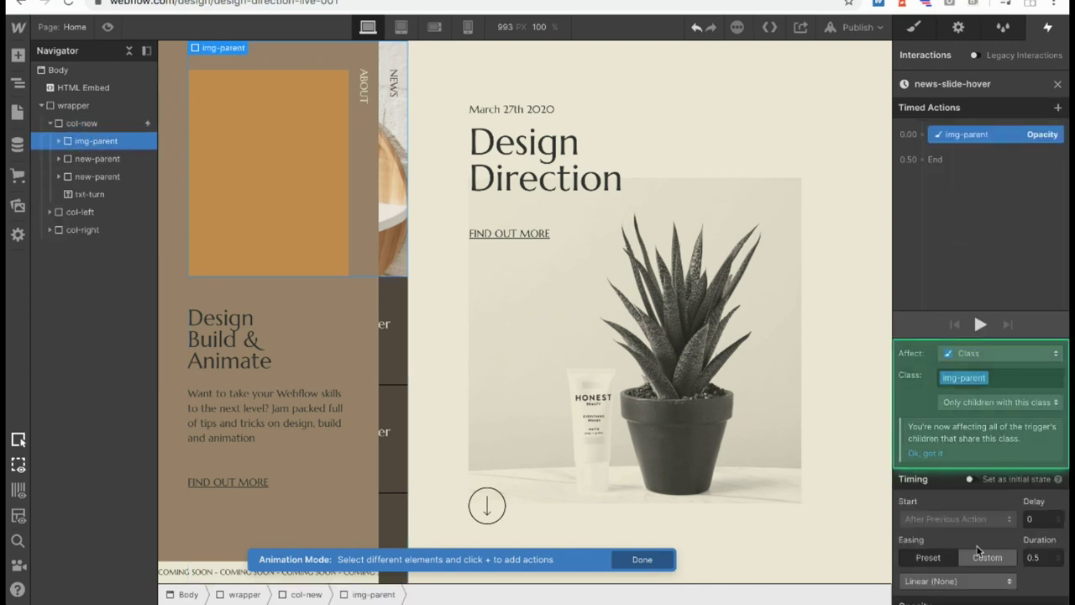
pyautogui.scroll(-1, 978, 541)
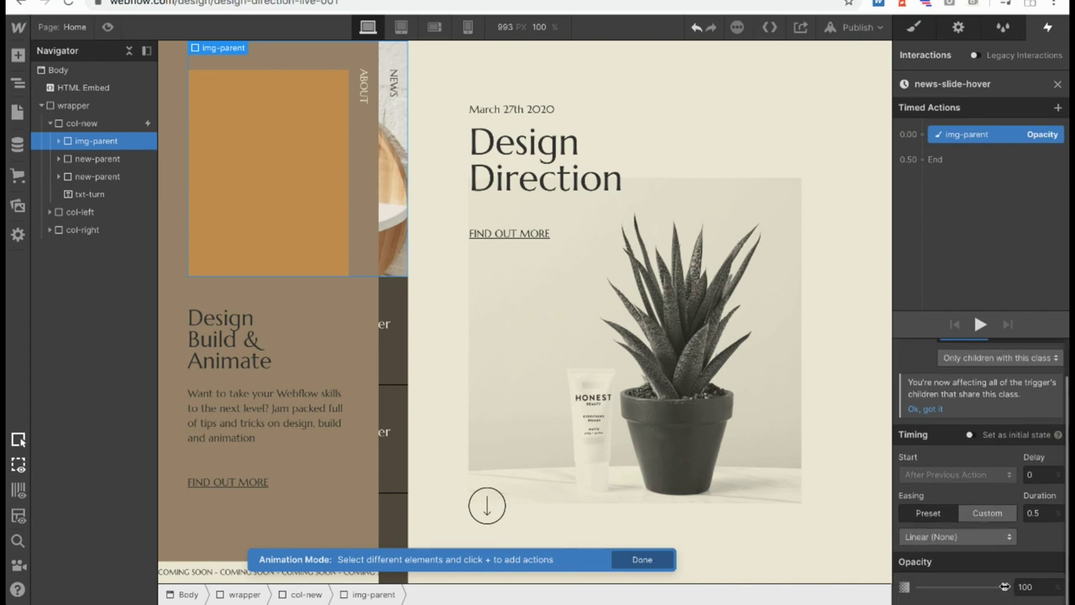
pyautogui.moveTo(1004, 586); pyautogui.dragTo(916, 588)
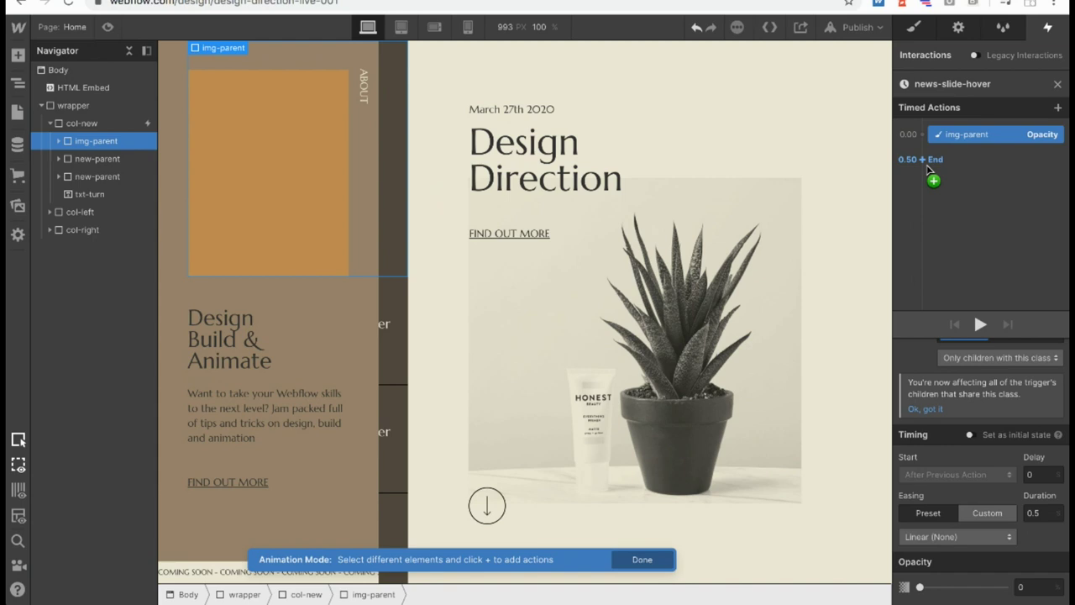
pyautogui.click(971, 435)
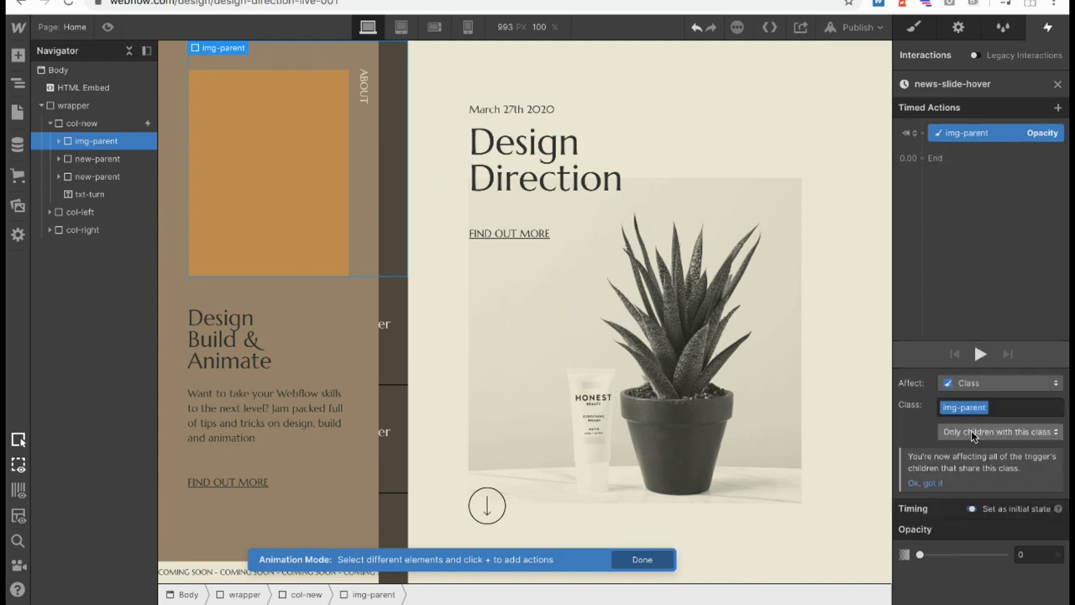
# Add a second img-parent Opacity action at 100 after the initial state, with Ease easing and a 1-second duration.
pyautogui.click(922, 158)
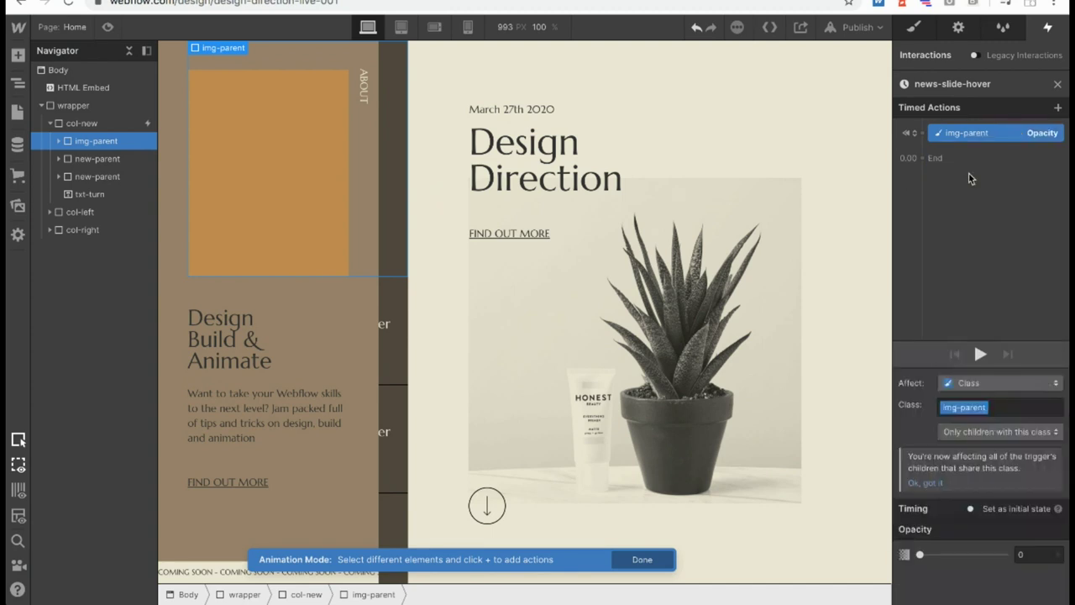
pyautogui.click(923, 158)
pyautogui.click(934, 294)
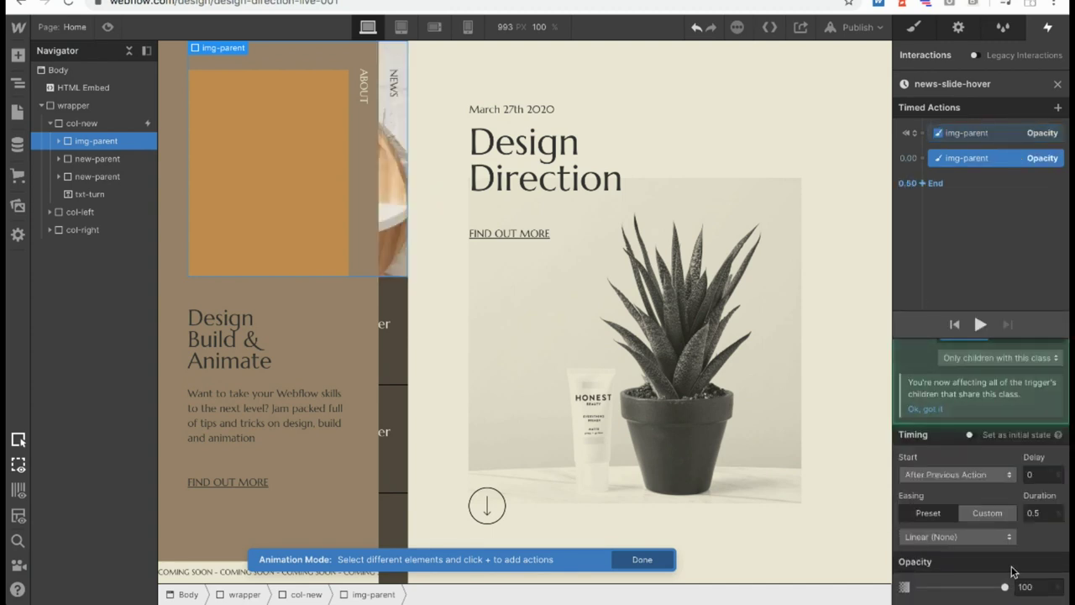
pyautogui.click(936, 536)
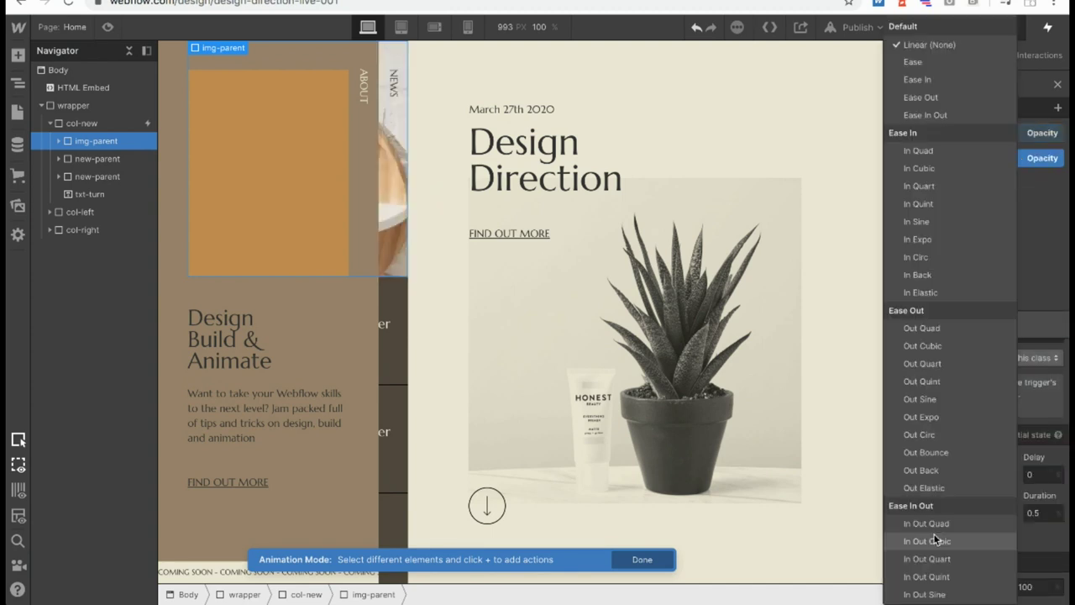
pyautogui.click(912, 62)
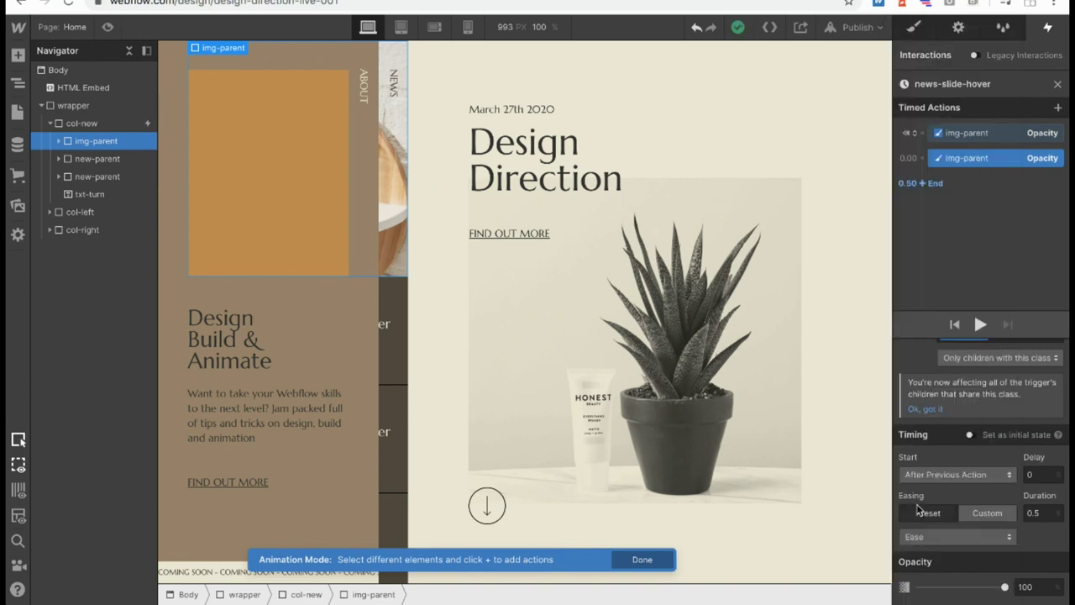
pyautogui.click(1027, 513)
pyautogui.write('1')
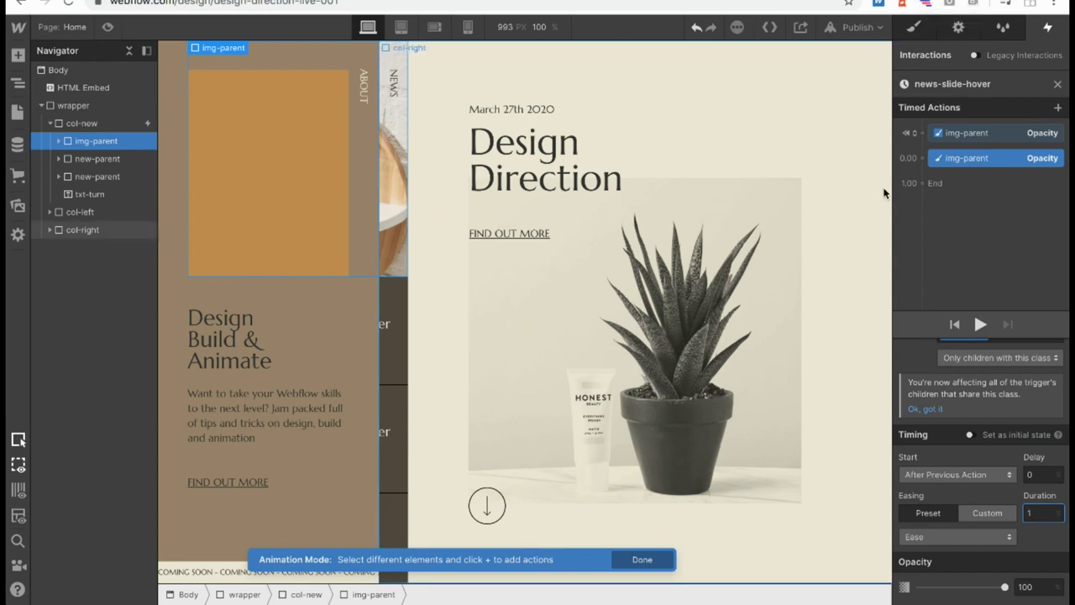
# Animate the scale of img inside img-parent over 3 seconds with Ease easing, and delay its end action and img-parent's by 0.2 seconds.
pyautogui.click(58, 140)
pyautogui.click(98, 158)
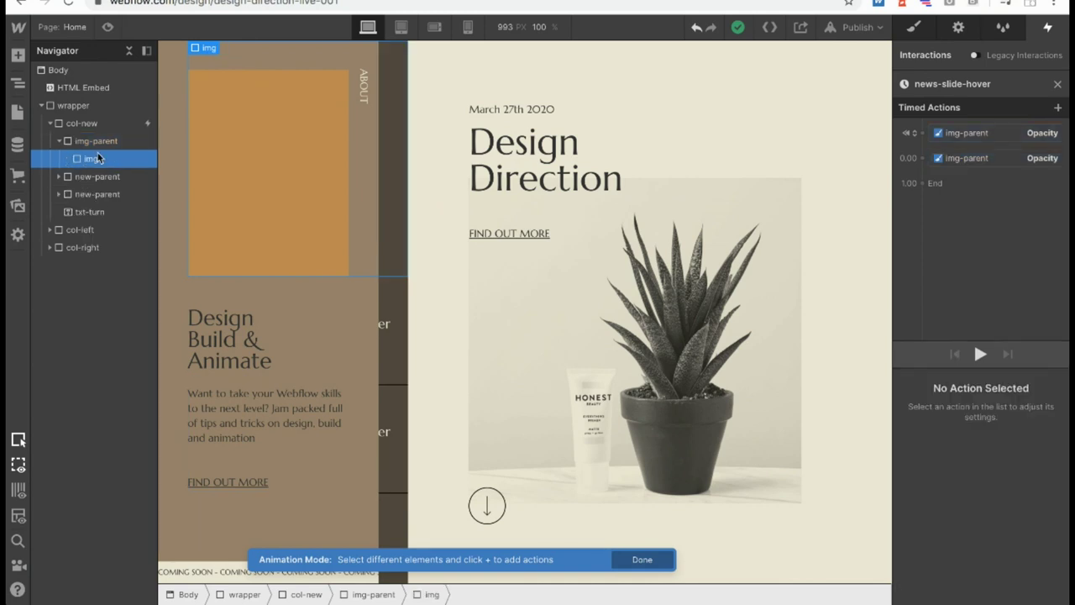
pyautogui.click(922, 133)
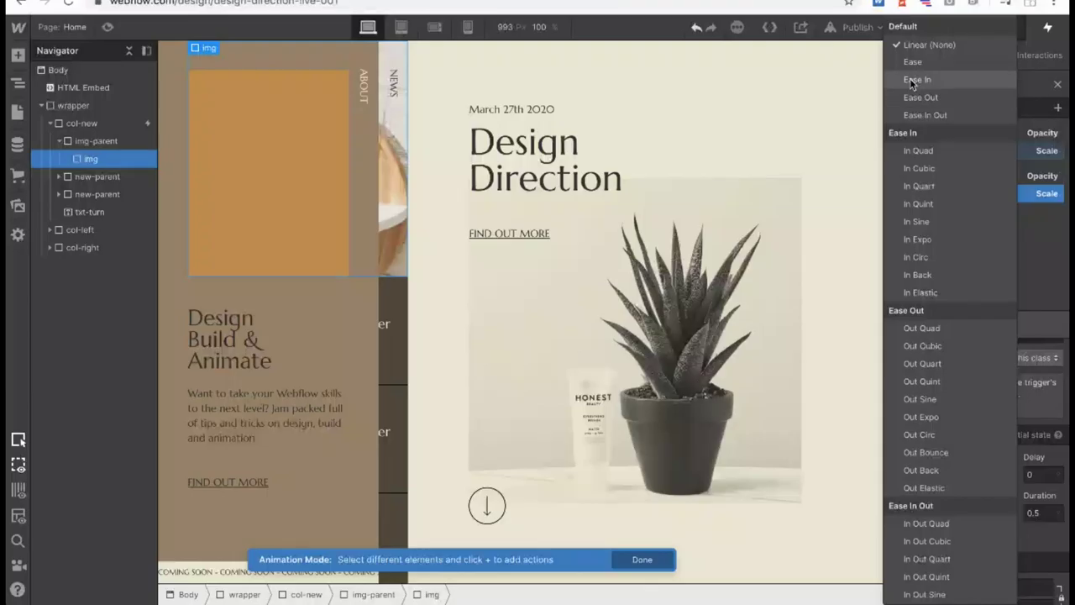
pyautogui.click(916, 80)
pyautogui.click(1042, 559)
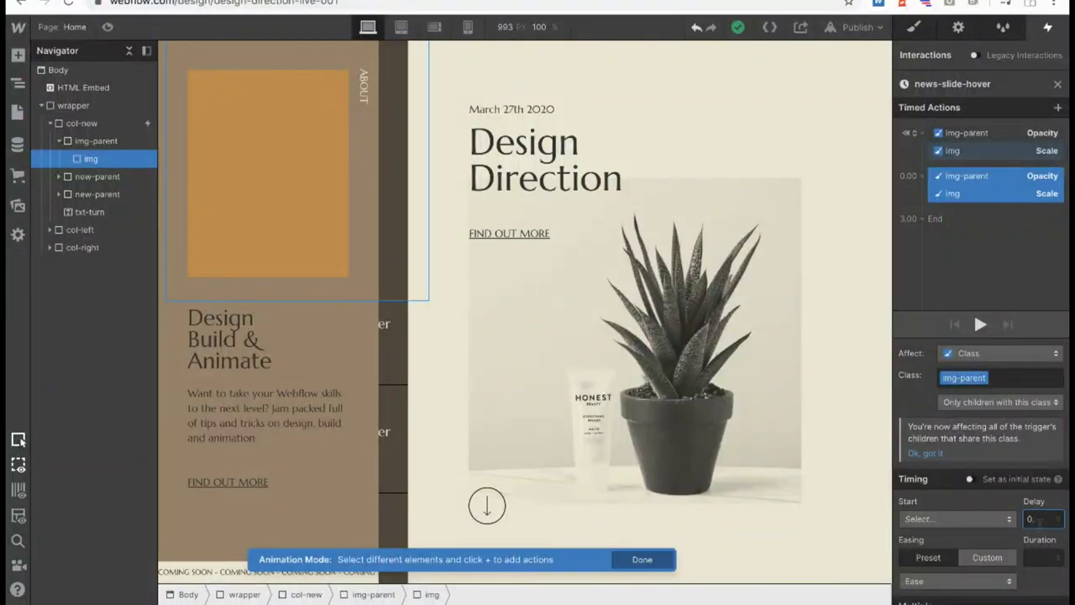
pyautogui.write('2')
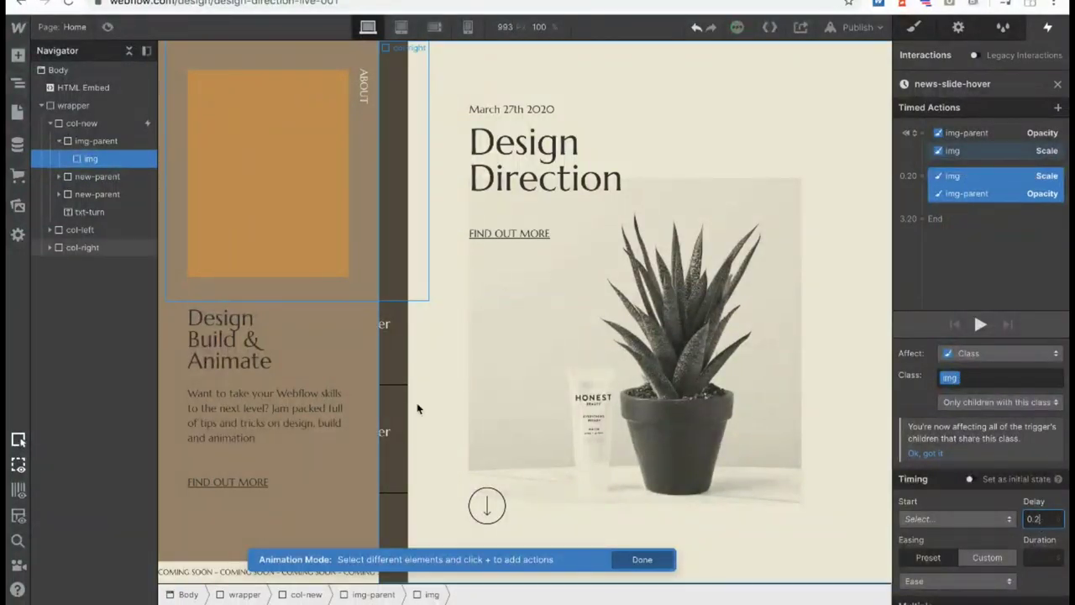
# Add a Move action for col-new's new-parent elements to the initial state, with an X offset of 40 px.
pyautogui.click(59, 194)
pyautogui.click(68, 229)
pyautogui.click(68, 230)
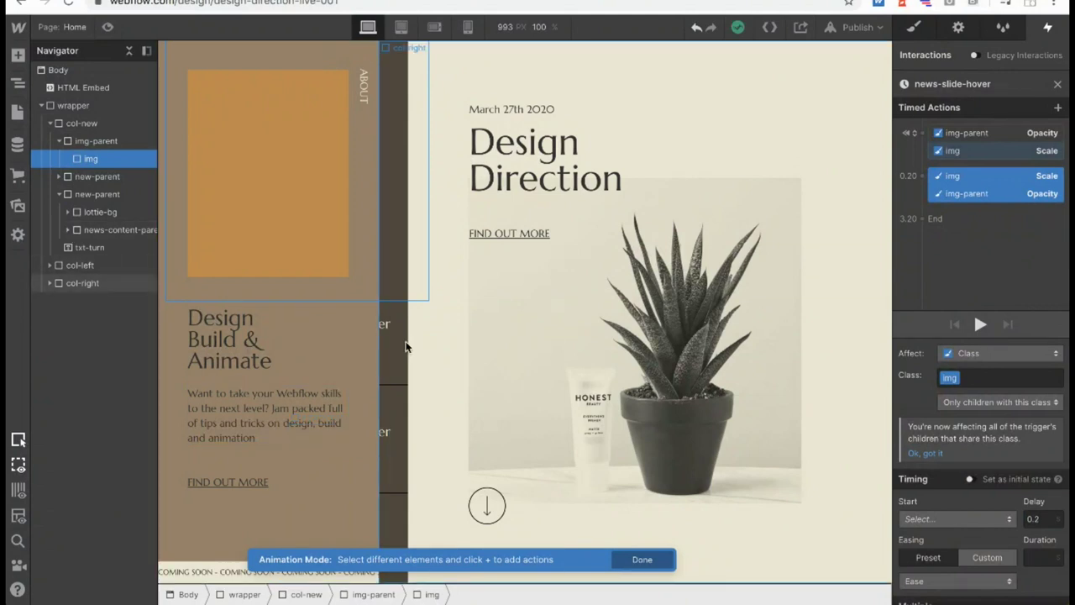
pyautogui.click(59, 176)
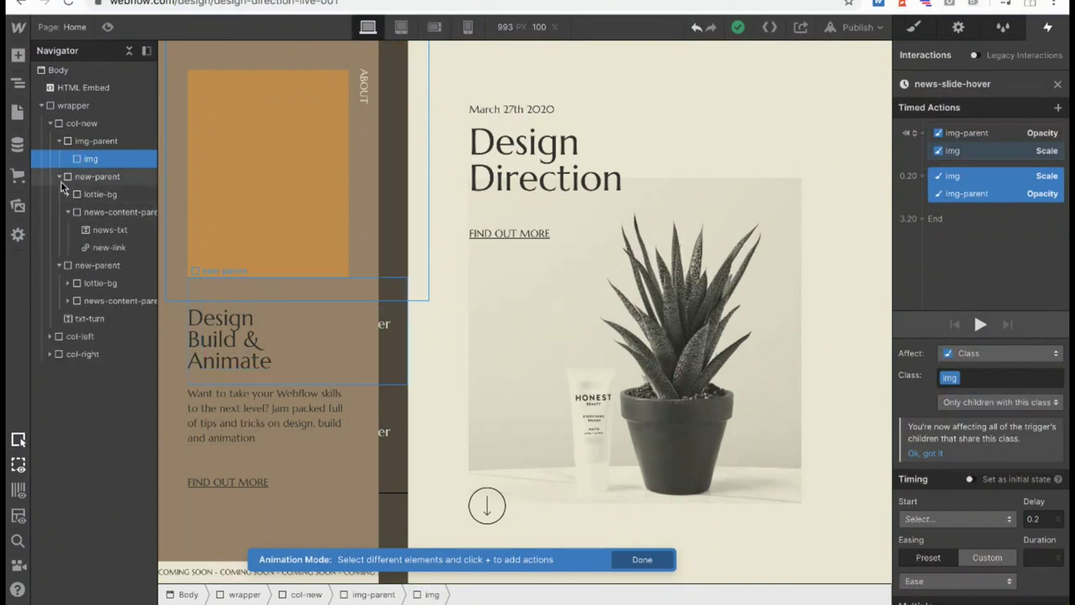
pyautogui.click(59, 176)
pyautogui.click(99, 179)
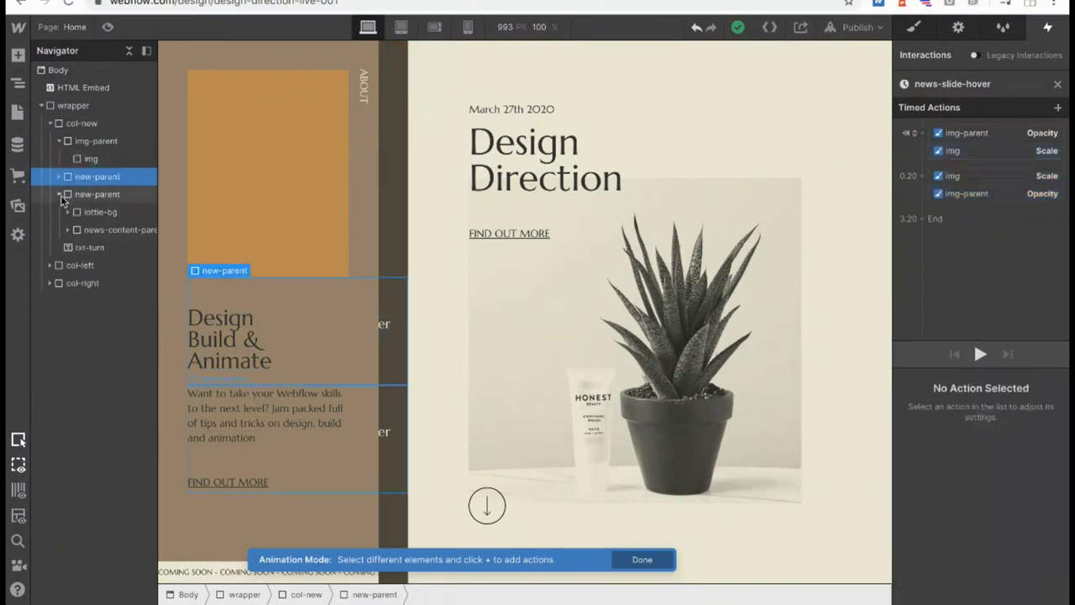
pyautogui.click(907, 133)
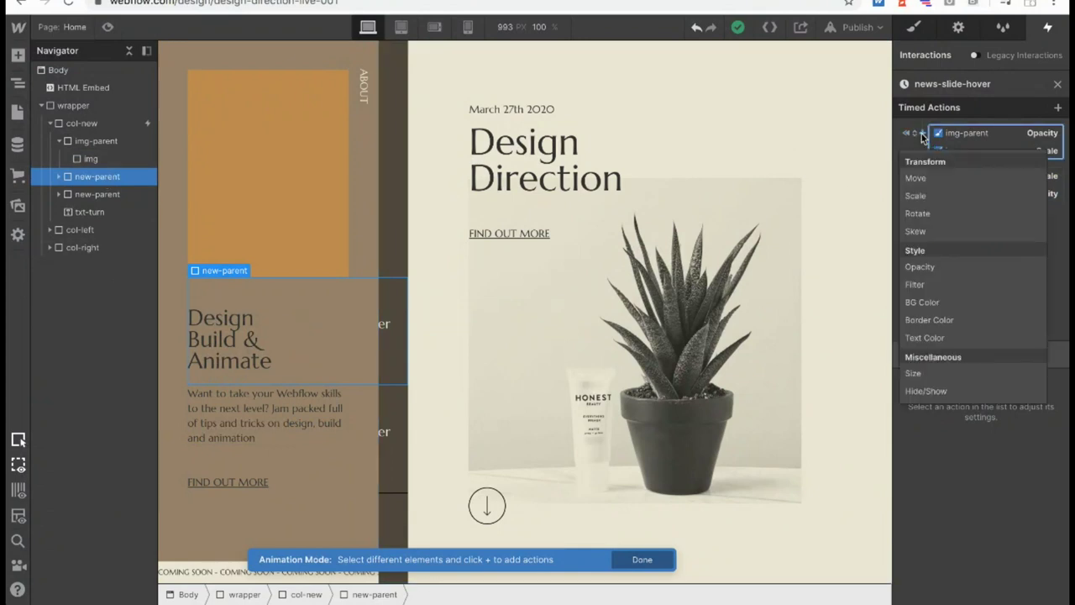
pyautogui.click(930, 179)
pyautogui.click(1038, 545)
pyautogui.write('10')
pyautogui.hotkey('shift', 'Up')
pyautogui.hotkey('shift', 'Up')
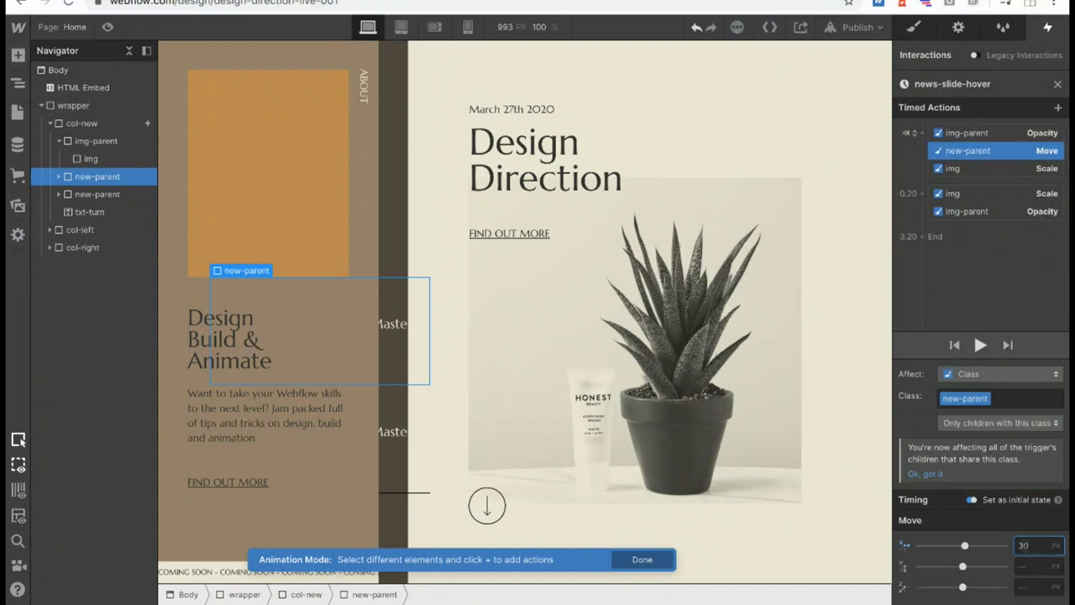
pyautogui.hotkey('shift', 'Up')
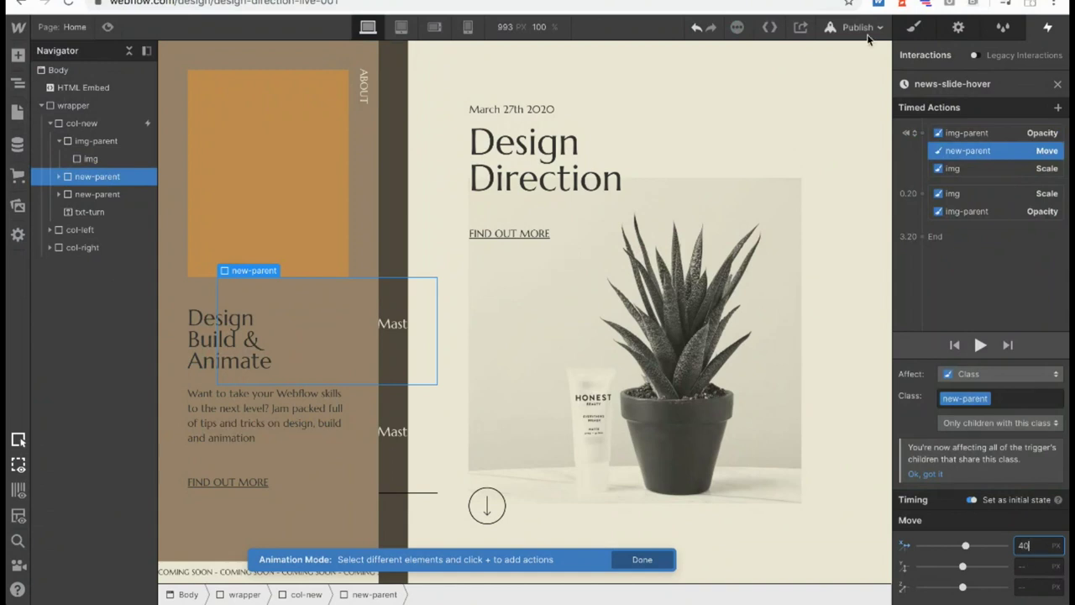
# Add a new-parent Move action to X 0 in the 0.20 s group, with Out Quart easing and 1.8-second duration, and play the animation.
pyautogui.click(922, 193)
pyautogui.click(915, 239)
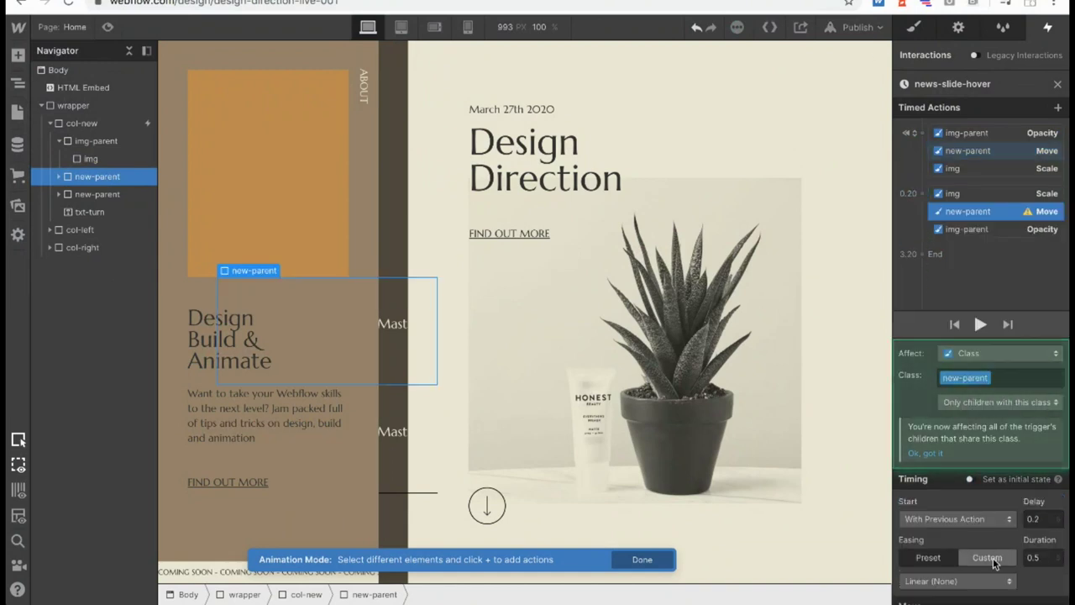
pyautogui.click(1022, 545)
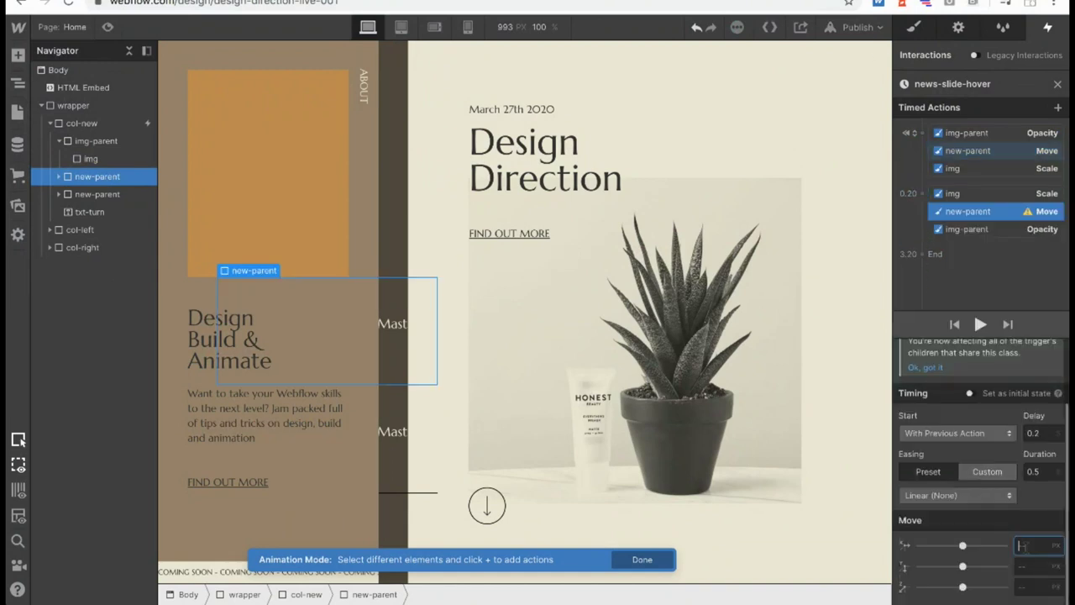
pyautogui.click(957, 494)
pyautogui.click(908, 363)
pyautogui.doubleClick(1038, 472)
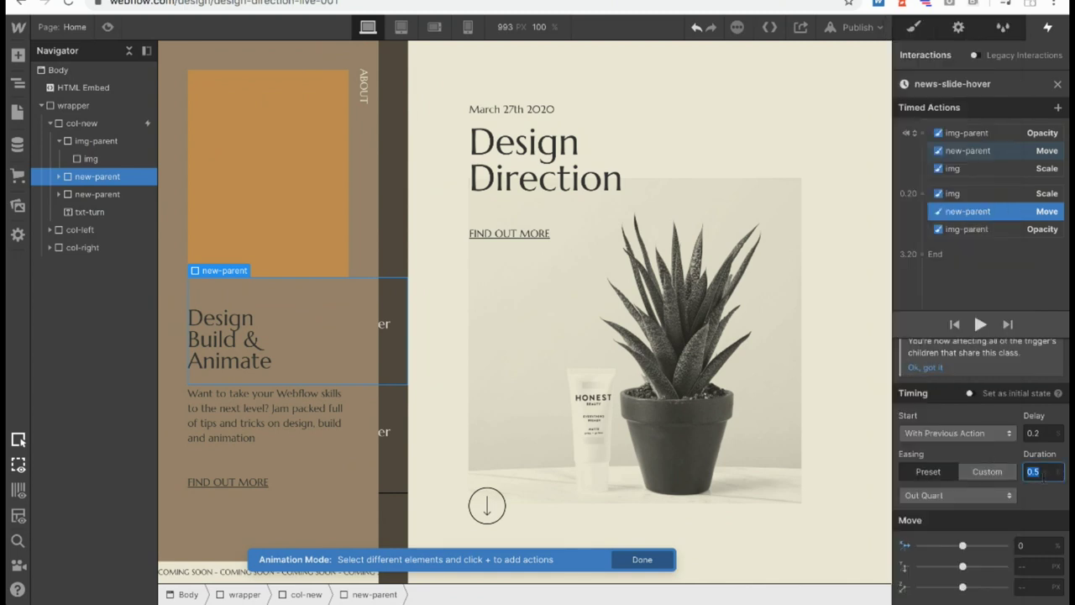
pyautogui.write('1.8')
pyautogui.click(979, 326)
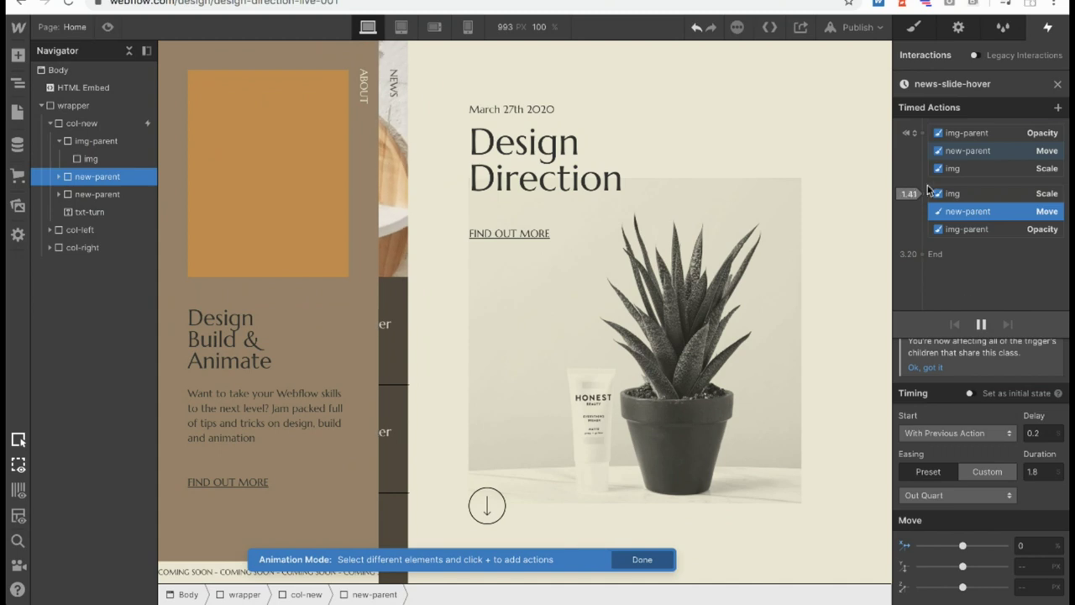
# Add new-parent Opacity actions from 0 in the initial state to 100 in the 0.20 s group, with Ease easing and 1-second duration.
pyautogui.click(923, 133)
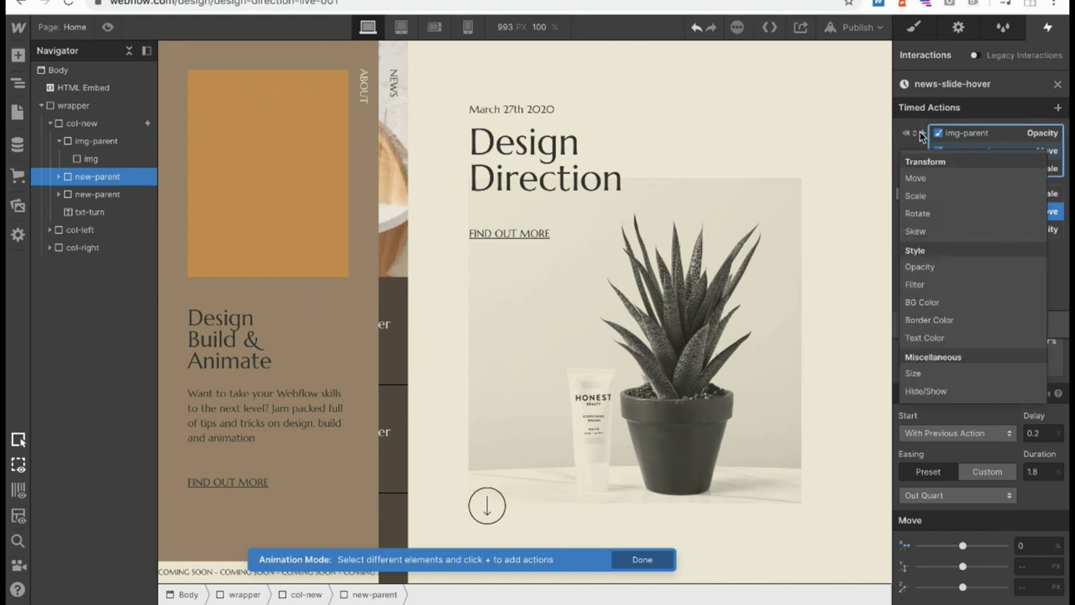
pyautogui.click(918, 267)
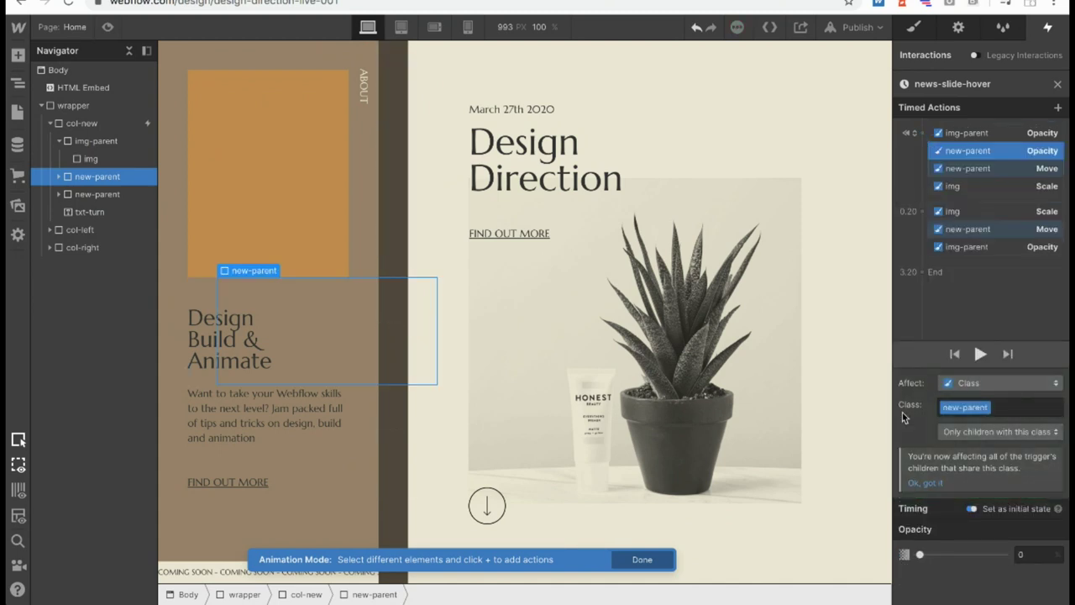
pyautogui.click(922, 211)
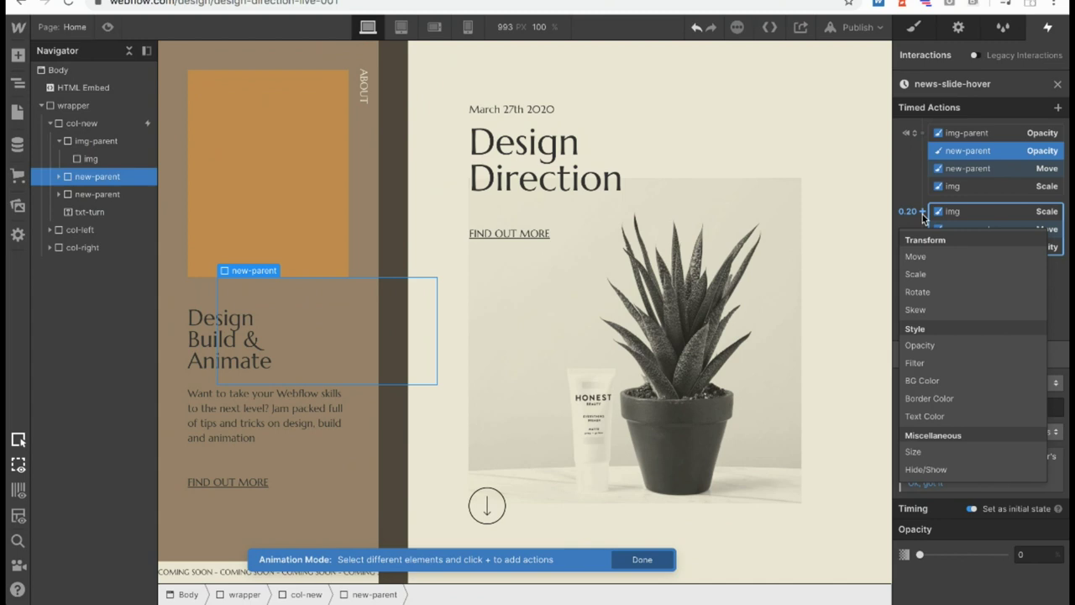
pyautogui.click(927, 343)
pyautogui.click(952, 531)
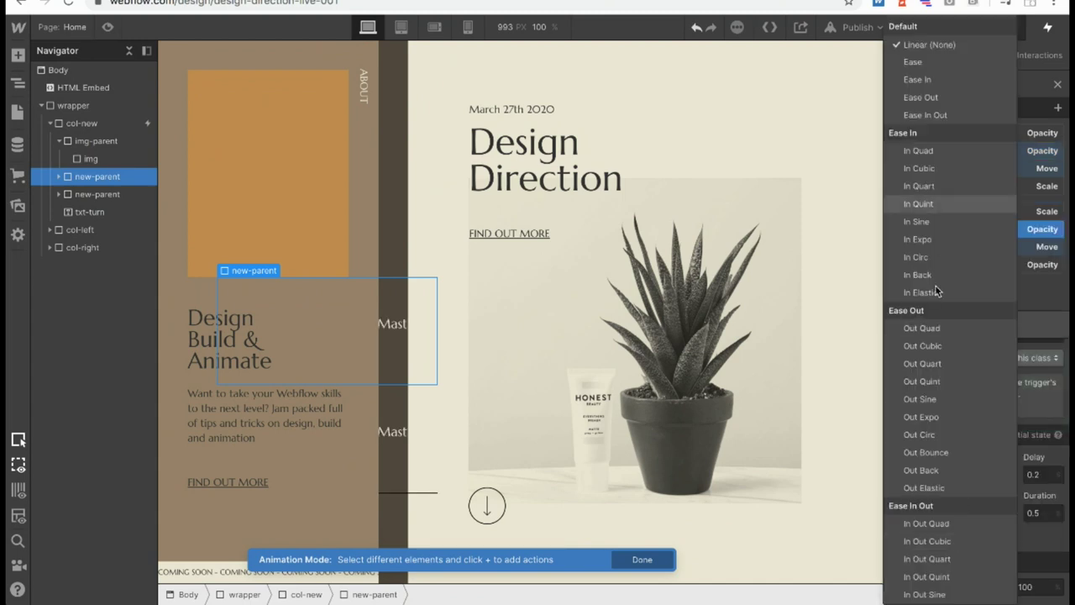
pyautogui.click(899, 56)
pyautogui.click(1042, 557)
pyautogui.write('1')
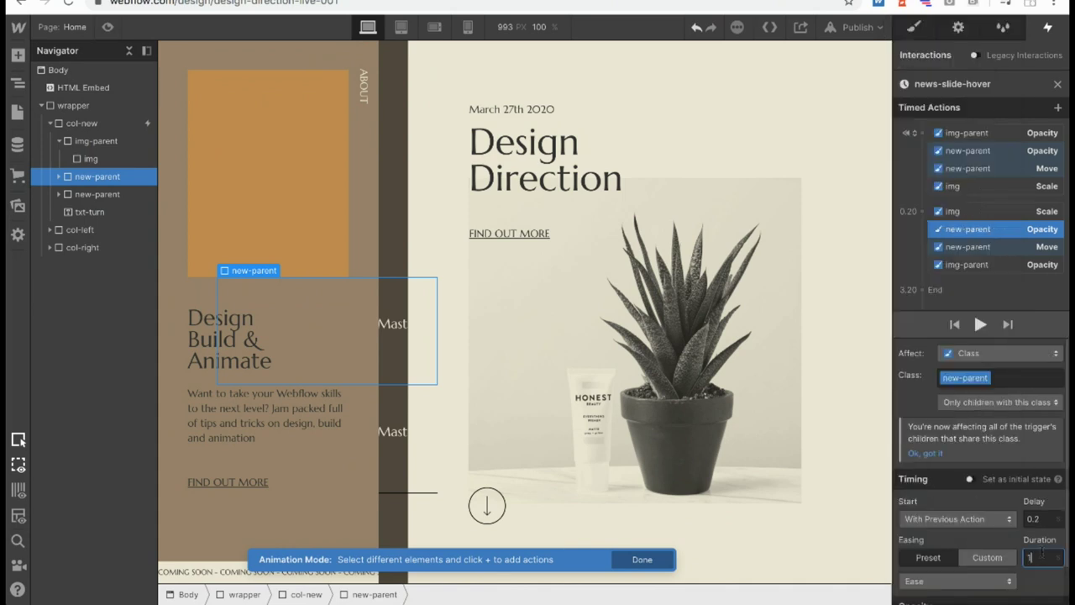
# Set a 0.4-second delay on both new-parent end actions, Opacity and Move.
pyautogui.keyDown('shift'); pyautogui.click(971, 247); pyautogui.keyUp('shift')
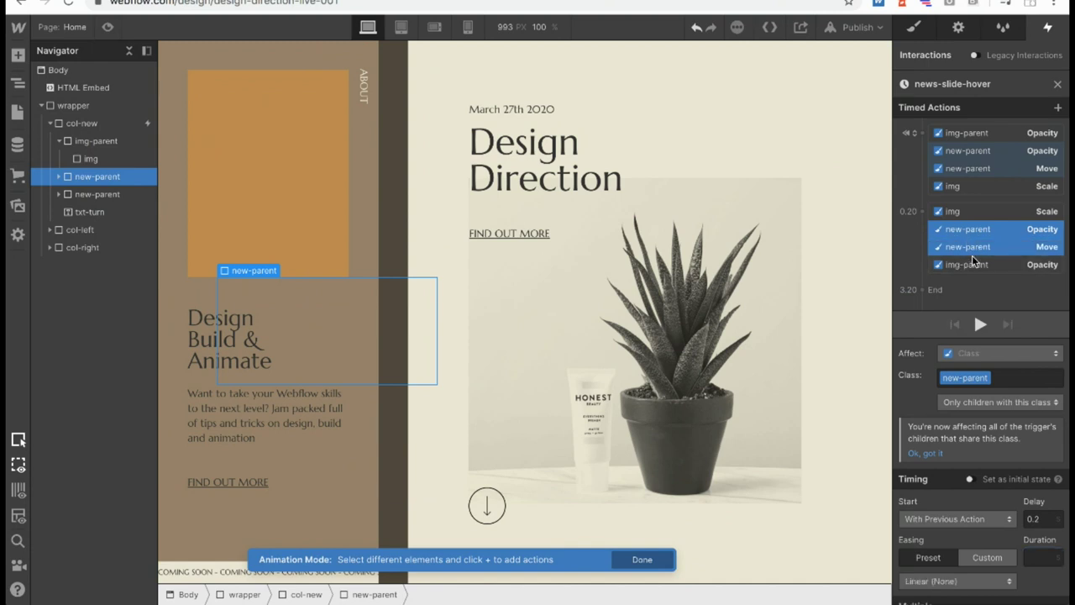
pyautogui.click(1041, 518)
pyautogui.write('0.4')
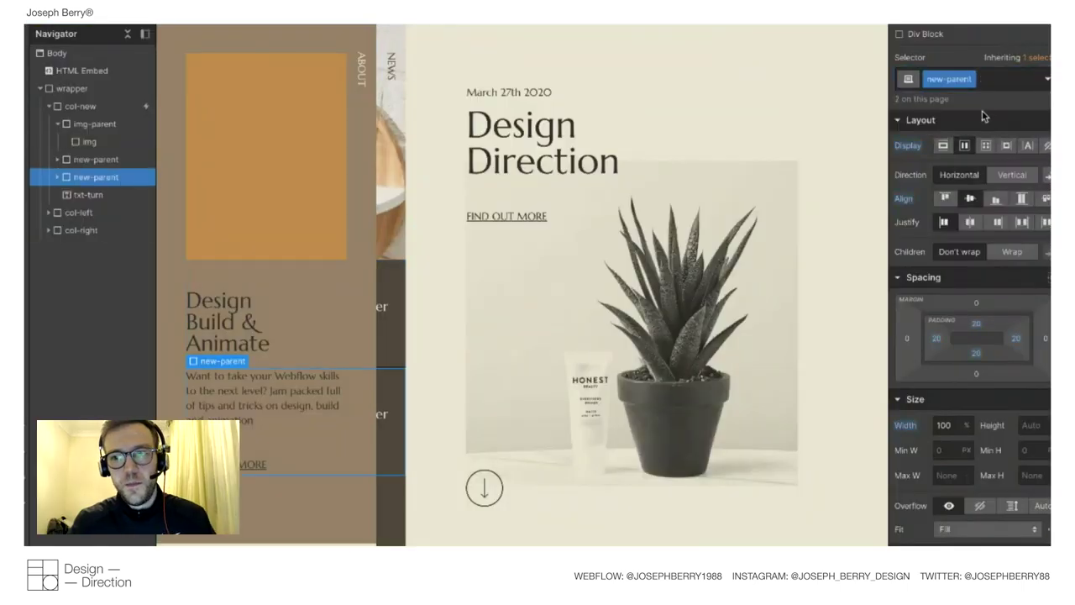
# Add the combo class "second" to the lower new-parent news item.
pyautogui.click(991, 80)
pyautogui.write('second')
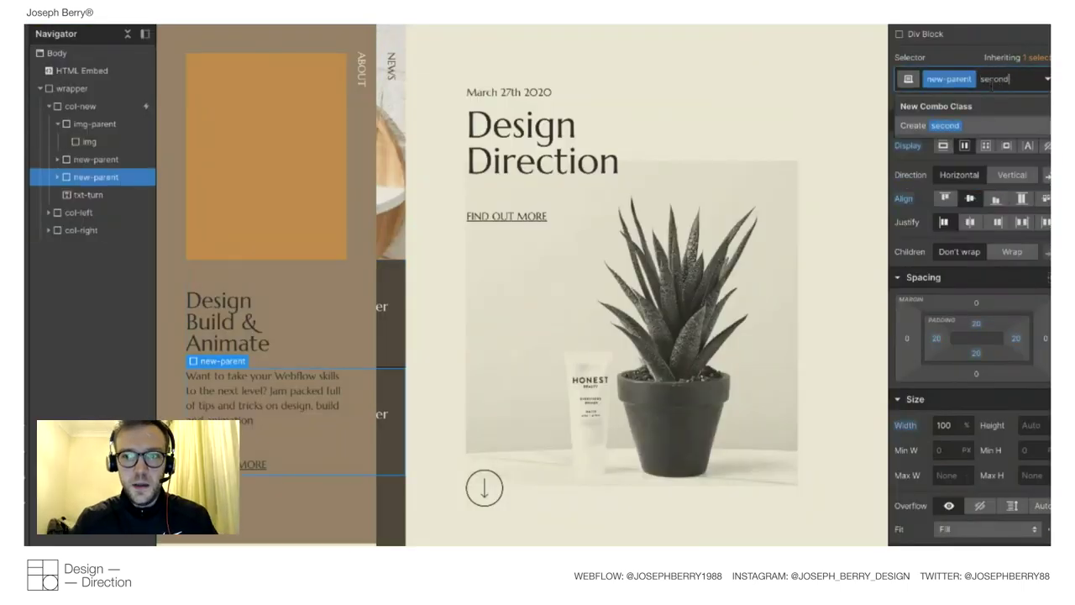
pyautogui.press('Return')
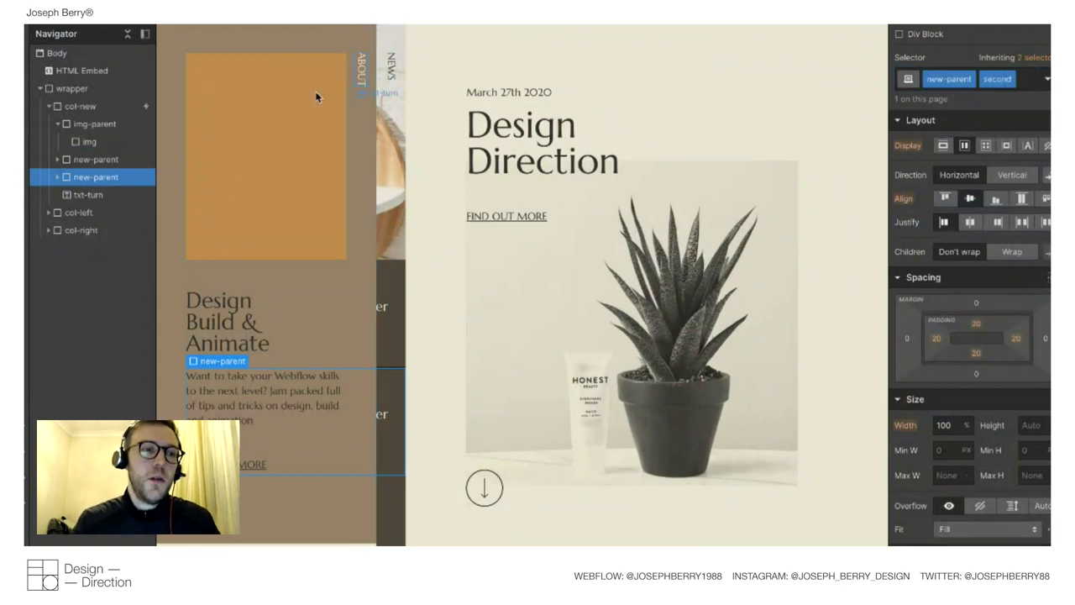
# Reopen col-new's news-slide-hover animation from its Mouse hover trigger and select the new-parent Opacity action in the 0.40 s group.
pyautogui.click(121, 105)
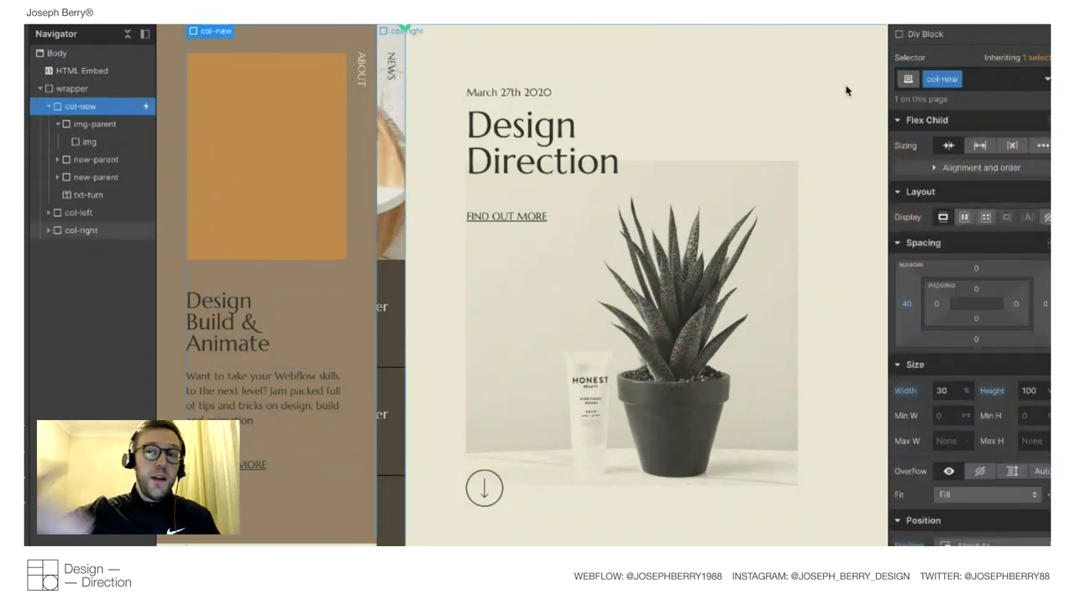
pyautogui.press('h')
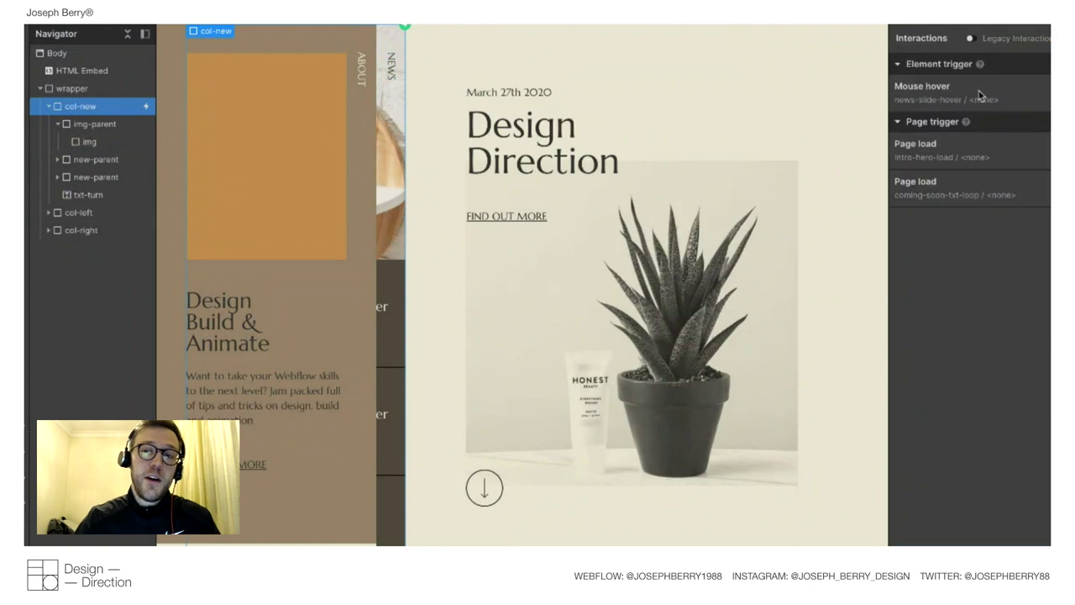
pyautogui.click(918, 84)
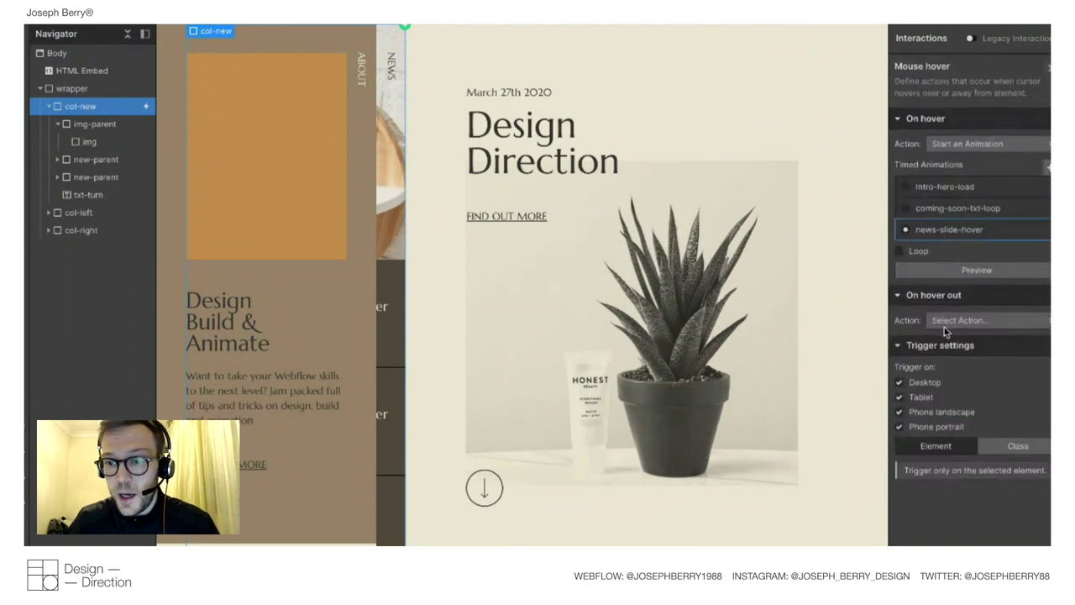
pyautogui.click(949, 228)
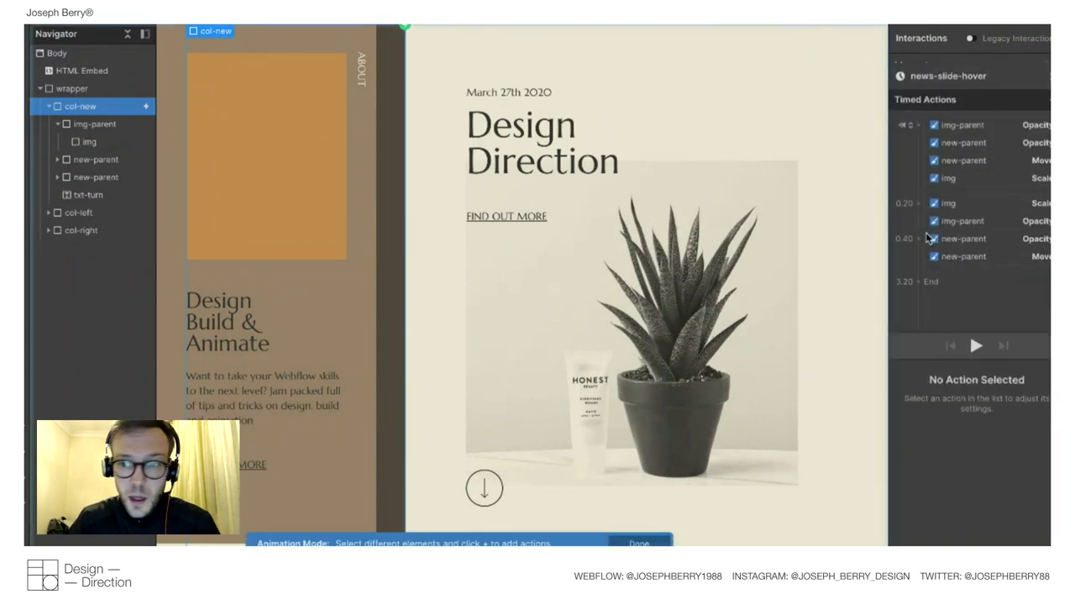
pyautogui.click(989, 227)
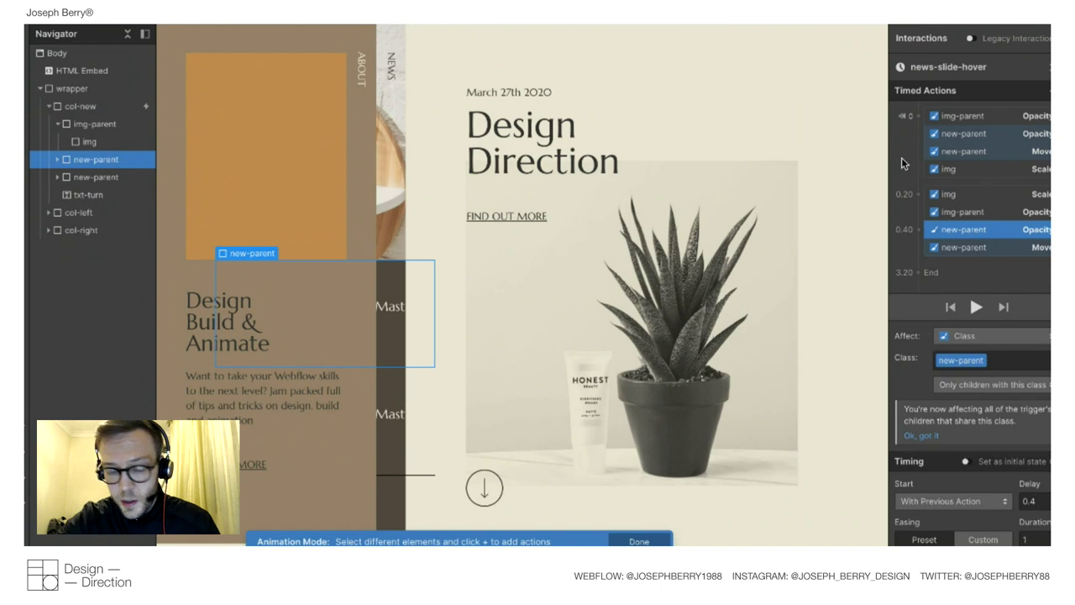
# Change the target of all four new-parent Opacity and Move actions to the second news item.
pyautogui.keyDown('shift'); pyautogui.click(958, 151); pyautogui.keyUp('shift')
pyautogui.keyDown('shift'); pyautogui.click(956, 133); pyautogui.keyUp('shift')
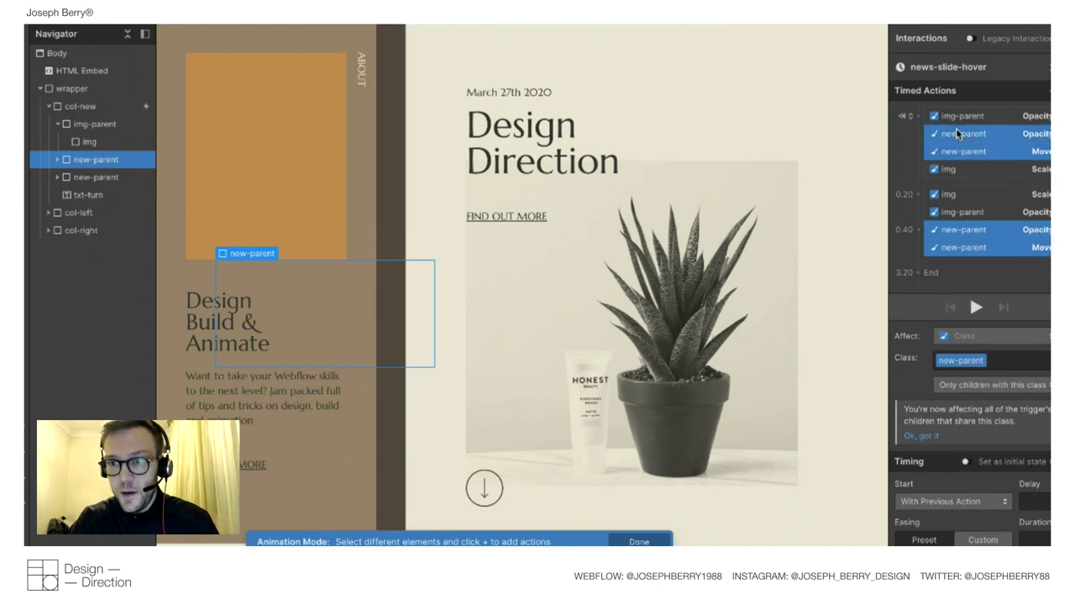
pyautogui.rightClick(956, 130)
pyautogui.click(968, 166)
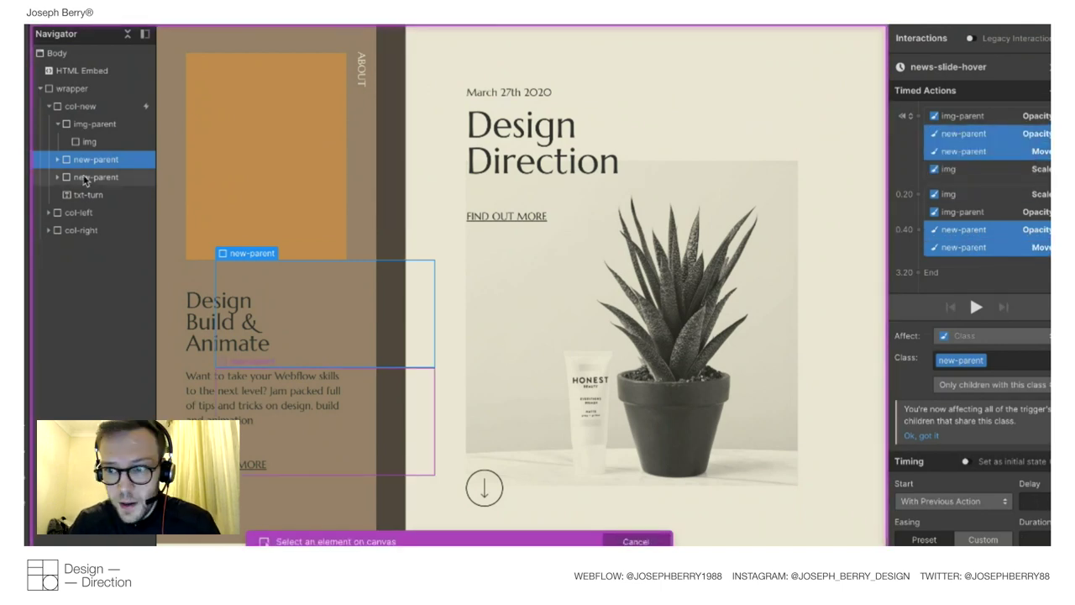
pyautogui.click(85, 178)
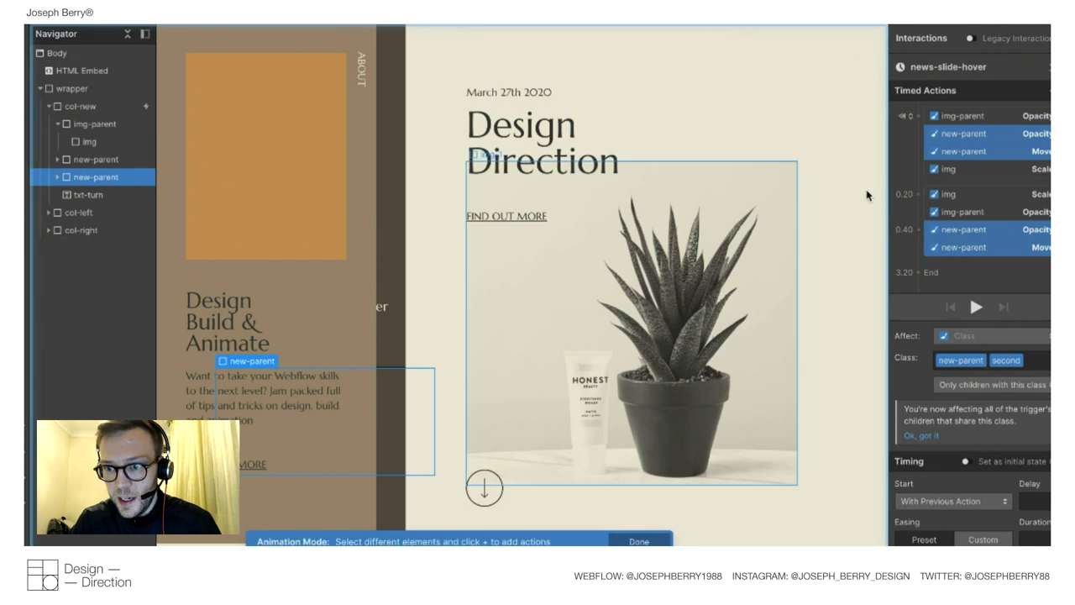
# Retarget the four selected Opacity and Move actions to the first new-parent, with the combo class "first".
pyautogui.rightClick(934, 151)
pyautogui.click(996, 221)
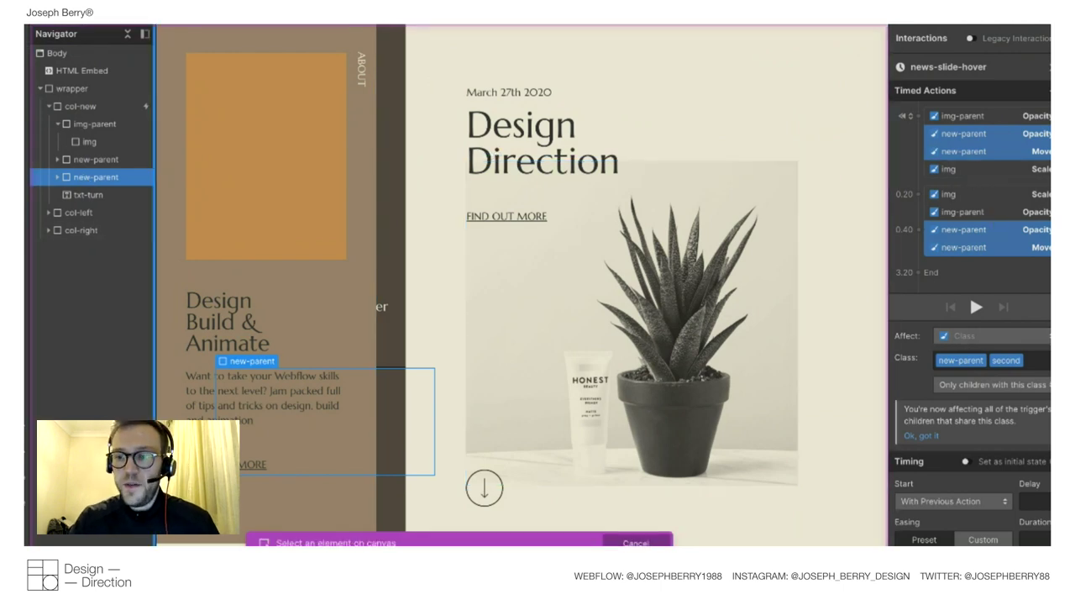
pyautogui.click(87, 159)
# Duplicate the first news item's Opacity and Move actions, both in the initial state and in the 0.40 s group.
pyautogui.click(956, 155)
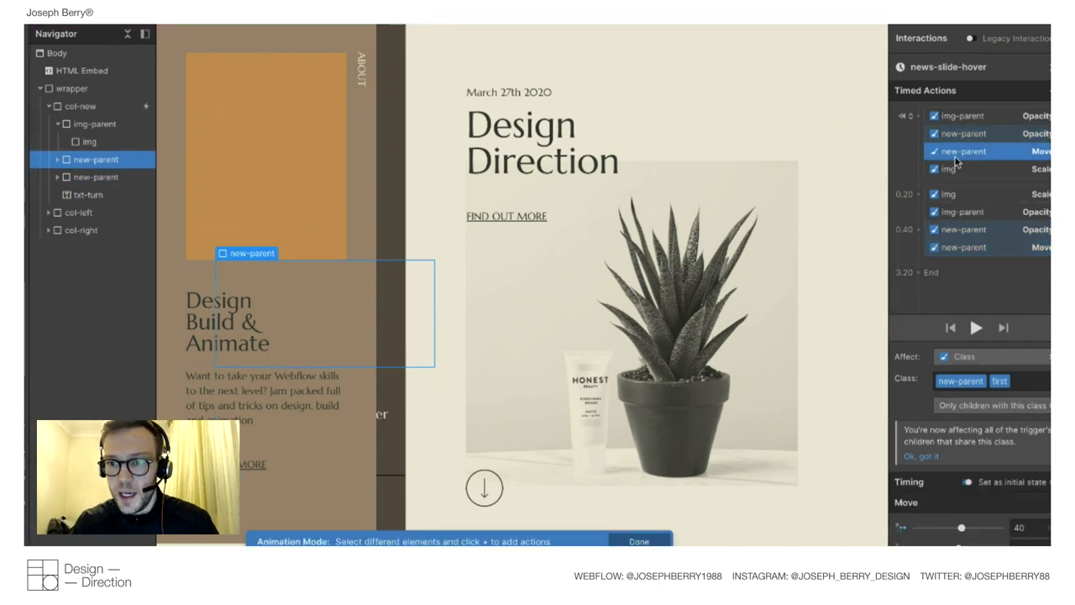
pyautogui.keyDown('shift'); pyautogui.click(950, 136); pyautogui.keyUp('shift')
pyautogui.rightClick(950, 136)
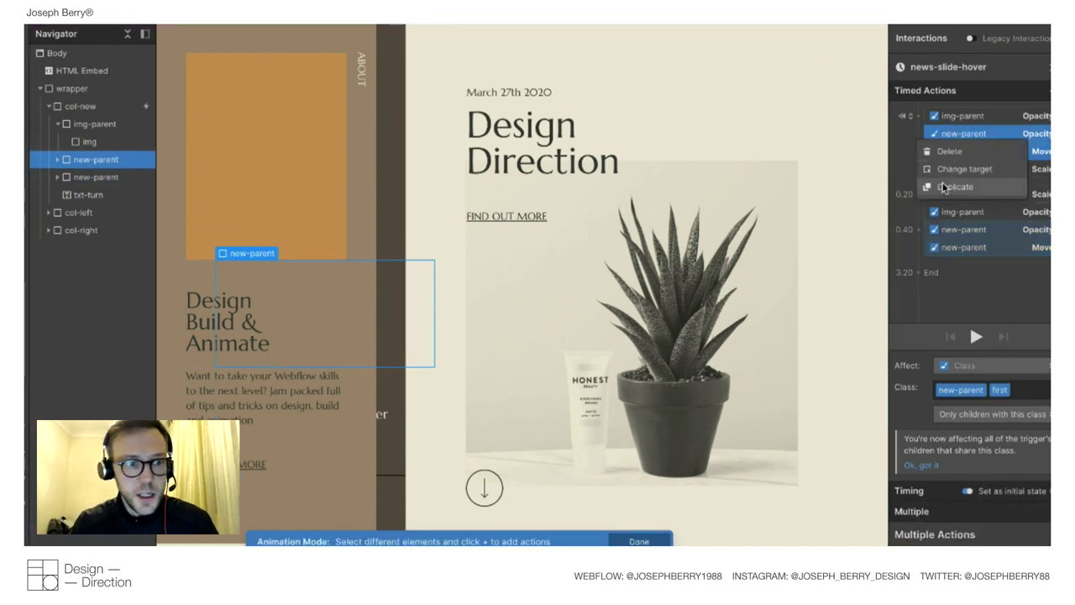
pyautogui.click(942, 186)
pyautogui.rightClick(965, 213)
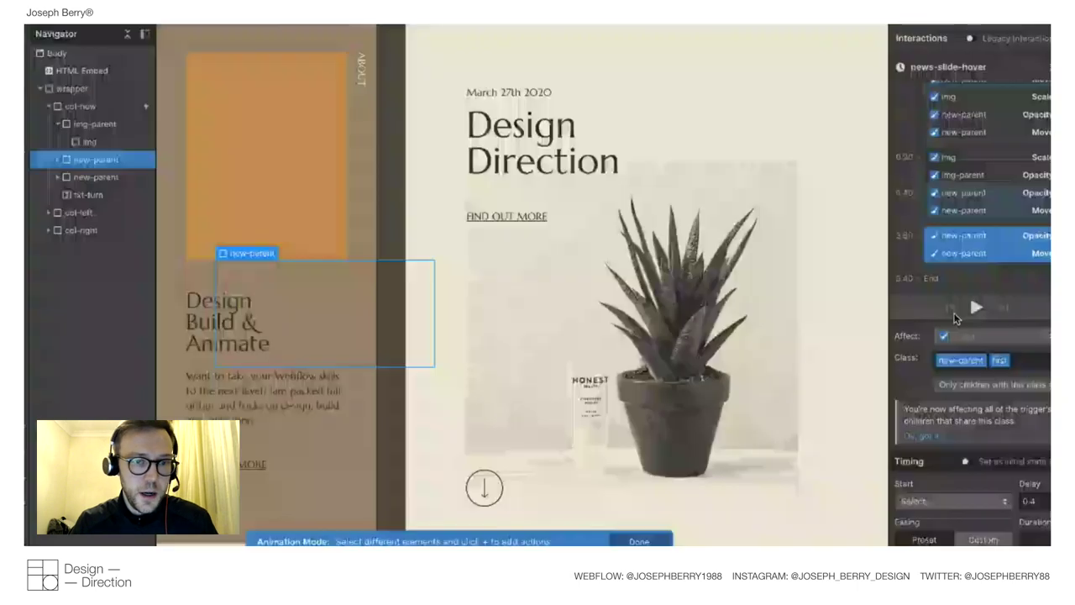
# Change the target of the duplicated end Opacity and Move actions to the second new-parent.
pyautogui.rightClick(955, 249)
pyautogui.click(978, 269)
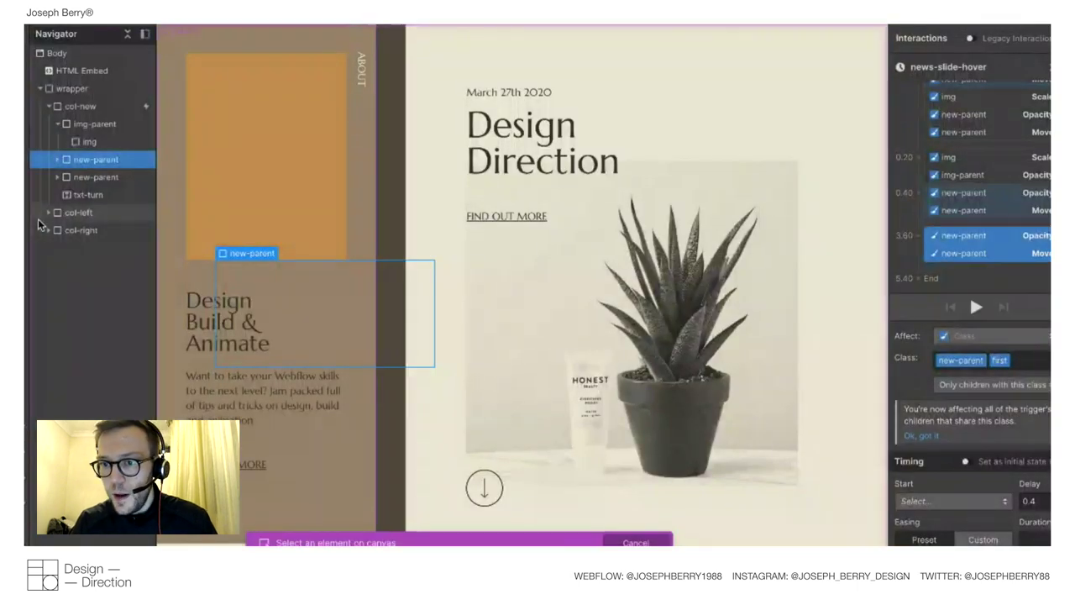
pyautogui.click(80, 177)
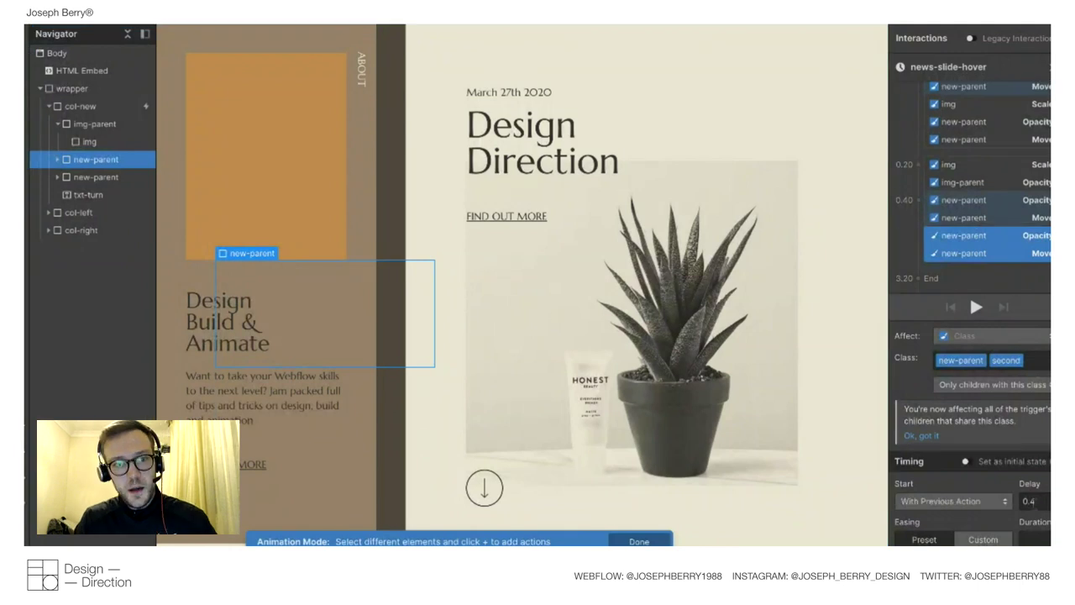
# Start the second item's end actions with the previous action, set their delay to 0.6 seconds and play the animation.
pyautogui.press('BackSpace')
pyautogui.write('6')
pyautogui.click(976, 308)
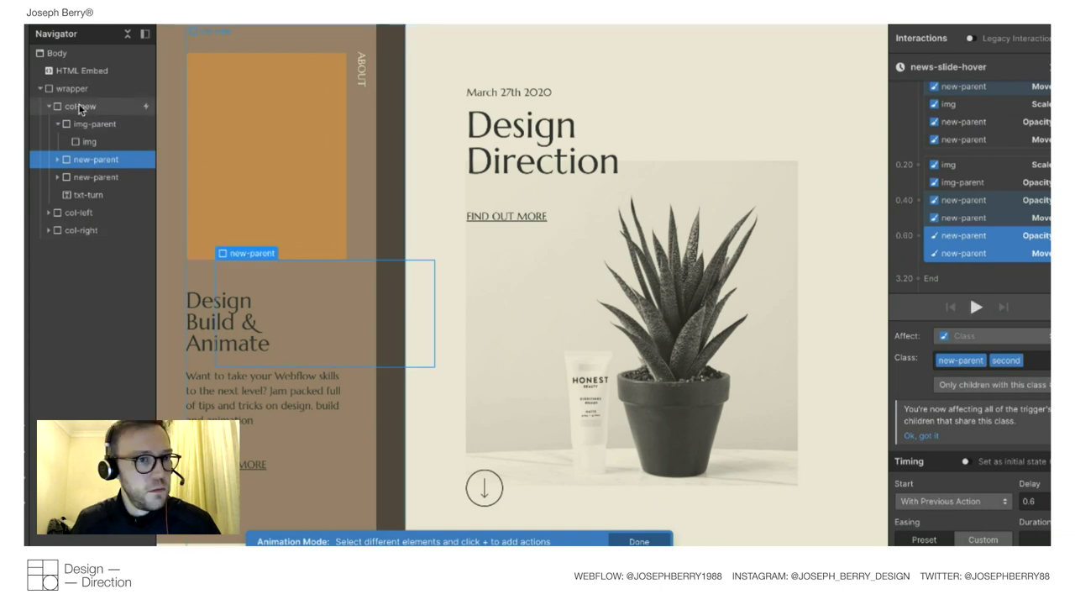
# Delete the Mouse hover trigger from col-new.
pyautogui.click(80, 106)
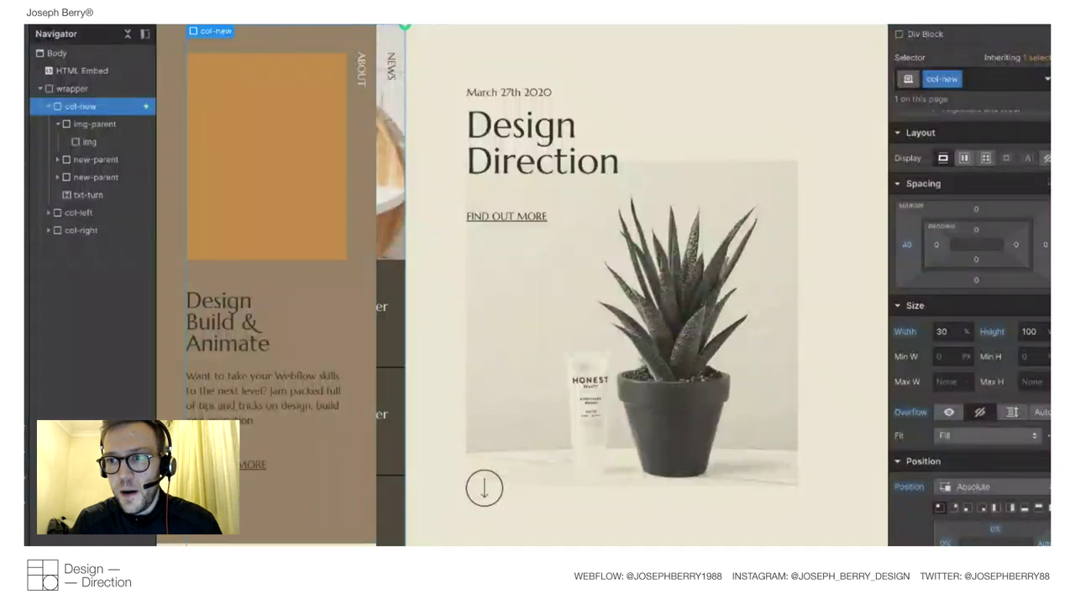
pyautogui.press('h')
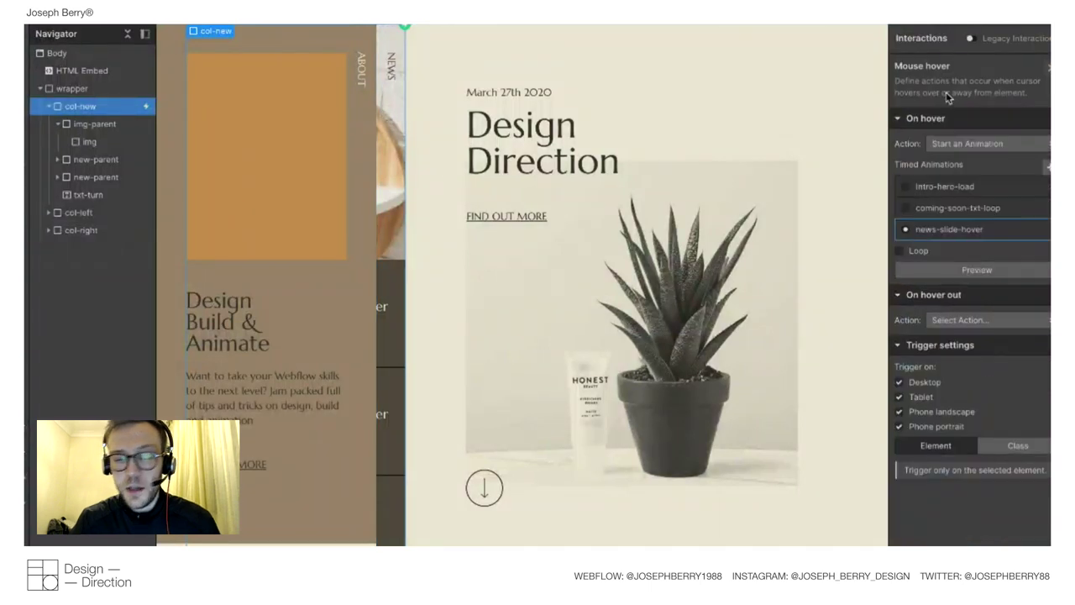
pyautogui.press('Escape')
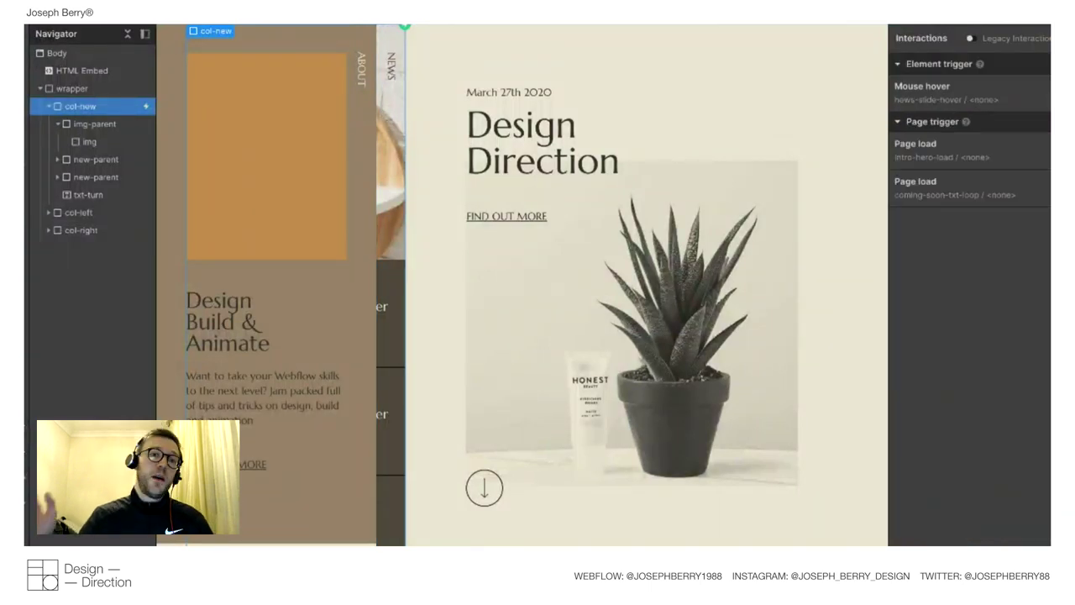
pyautogui.press('Delete')
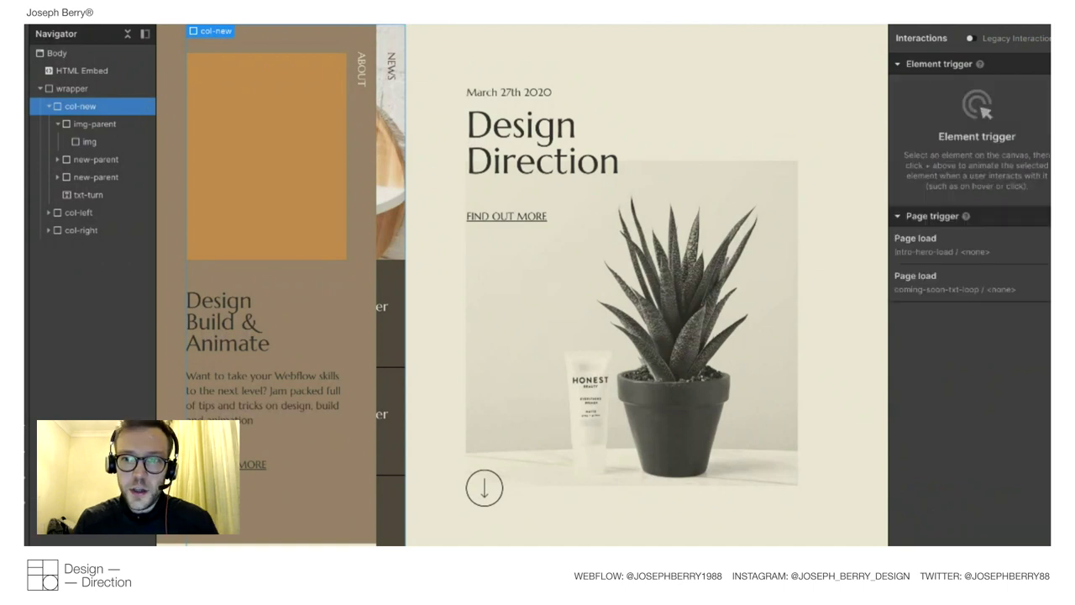
# Add a Mouse click (tap) trigger to col-new that starts the news-slide-hover animation on 1st click.
pyautogui.click(1033, 67)
pyautogui.click(958, 89)
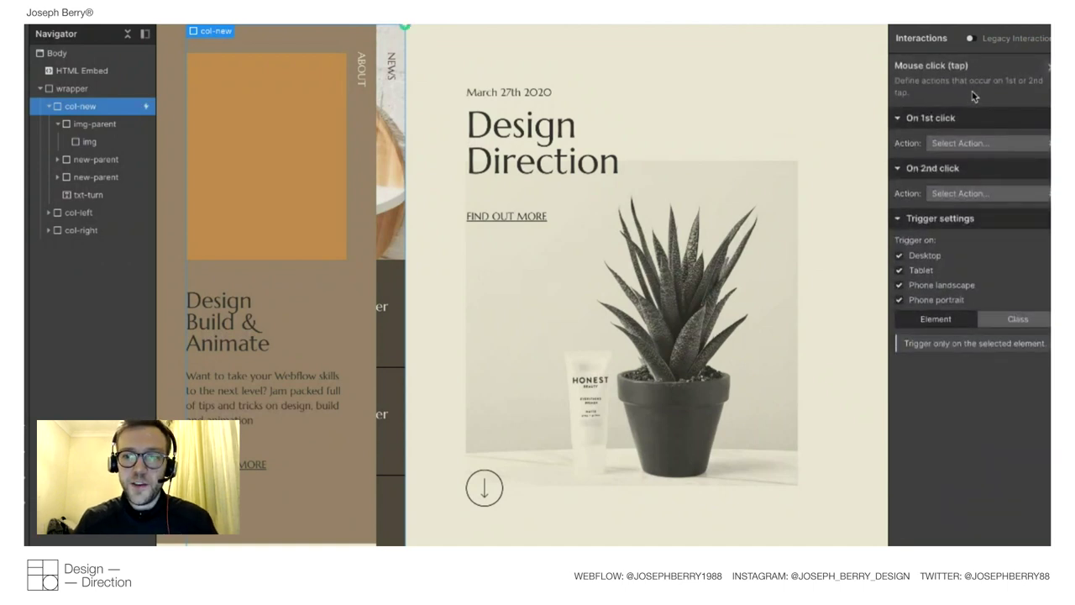
pyautogui.click(959, 144)
pyautogui.click(913, 245)
pyautogui.click(949, 228)
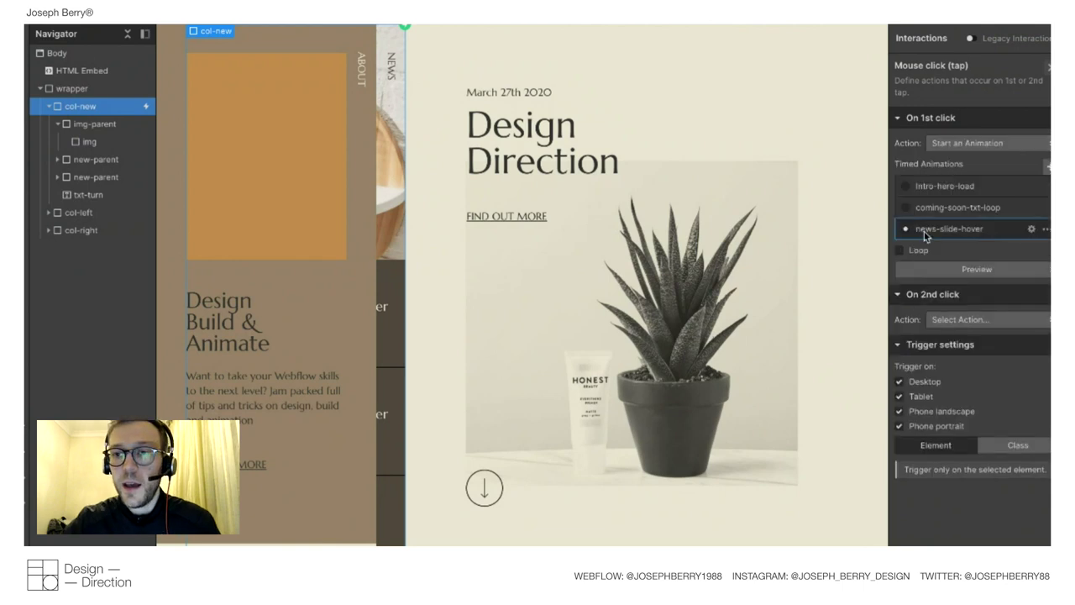
# Rename the news-slide-hover animation as news-slide-click and preview the page.
pyautogui.click(1033, 228)
pyautogui.click(962, 67)
pyautogui.doubleClick(961, 67)
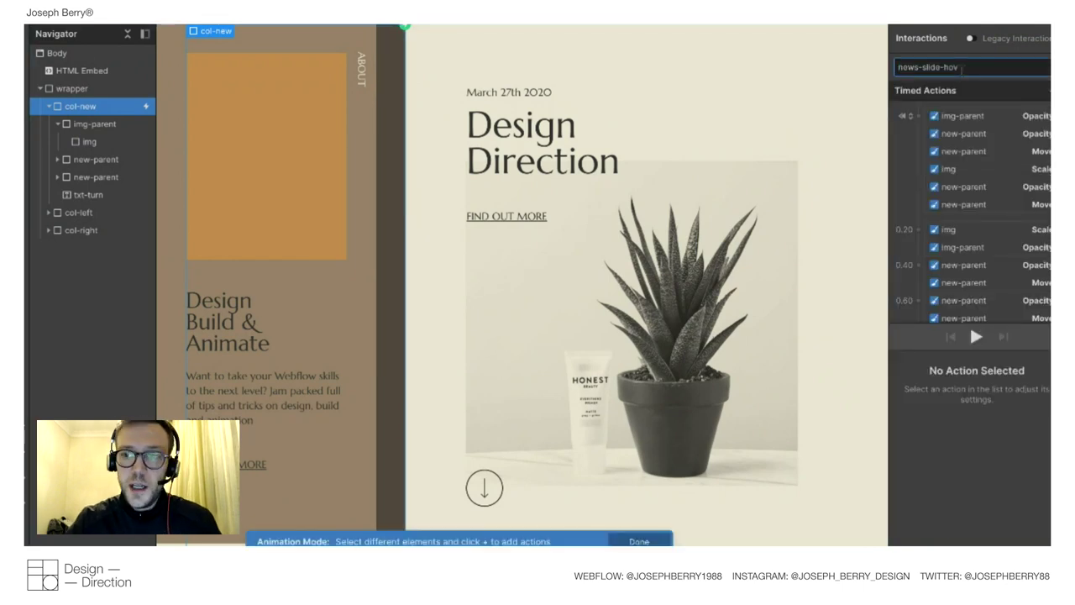
pyautogui.write('click')
pyautogui.press('Return')
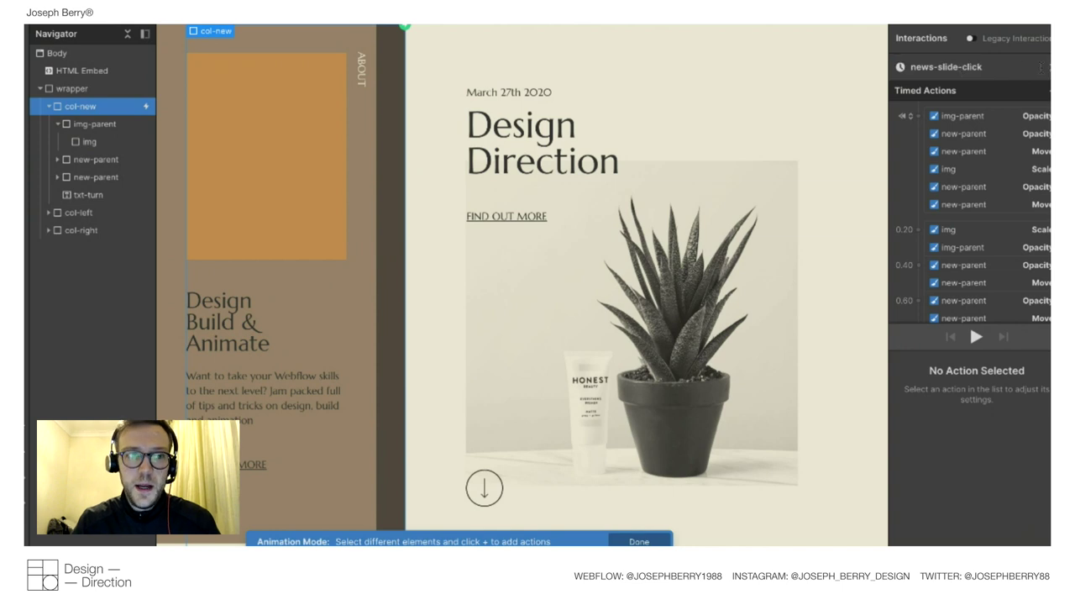
pyautogui.click(1049, 68)
pyautogui.hotkey('ctrl', 'shift', 'p')
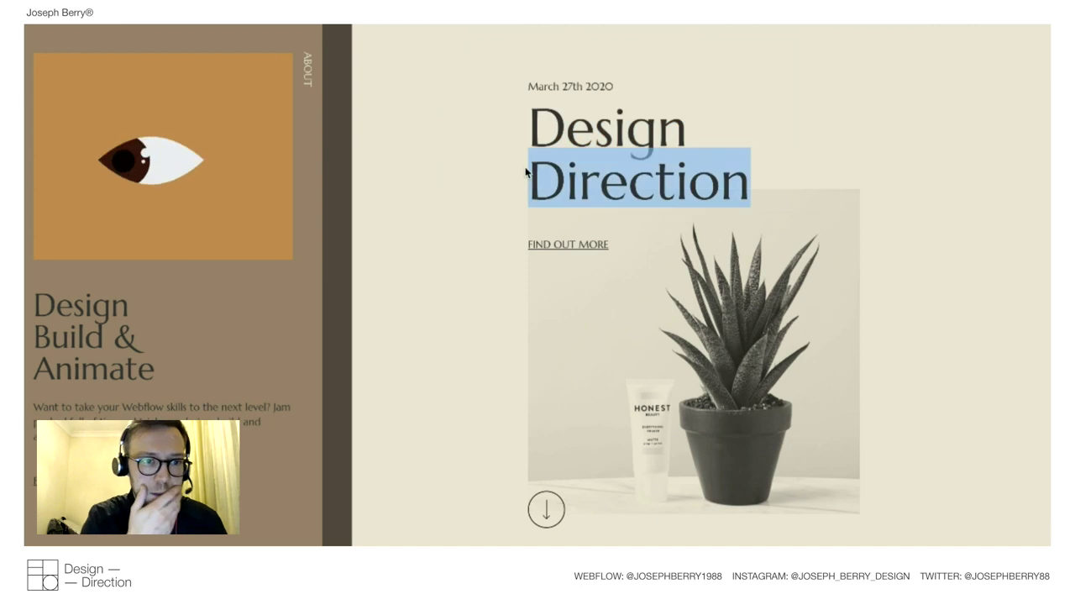
pyautogui.hotkey('ctrl', 'shift', 'p')
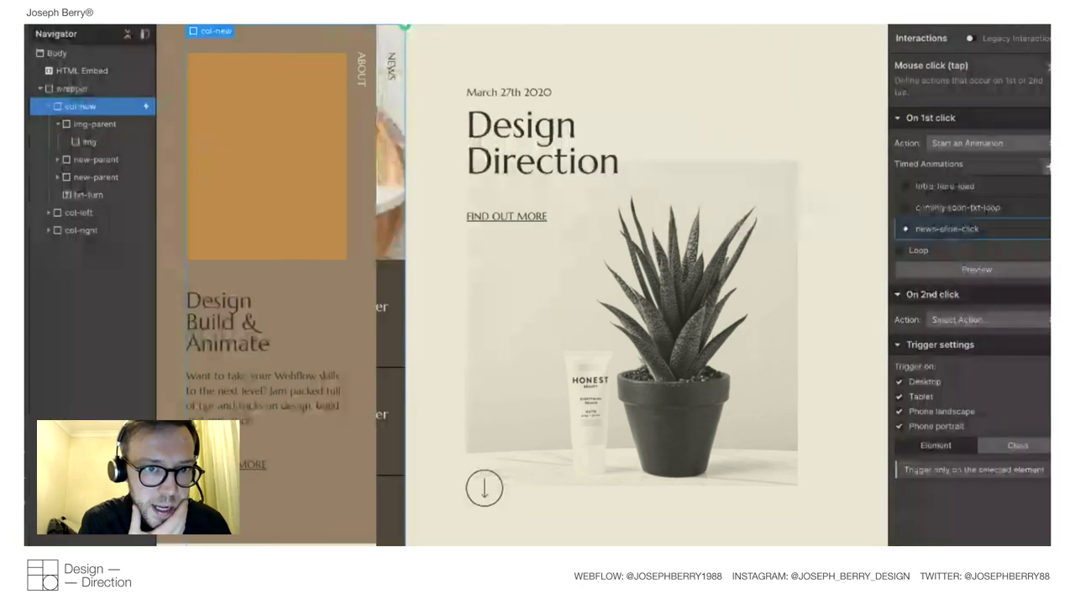
# Set col-new's z-index to 1 and select col-left.
pyautogui.click(425, 97)
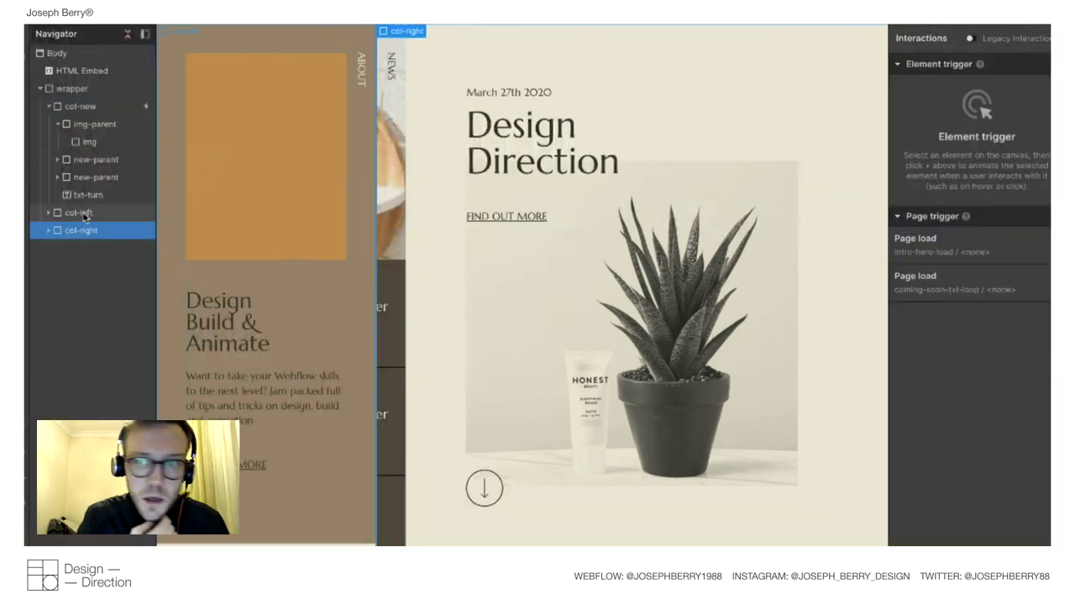
pyautogui.click(49, 106)
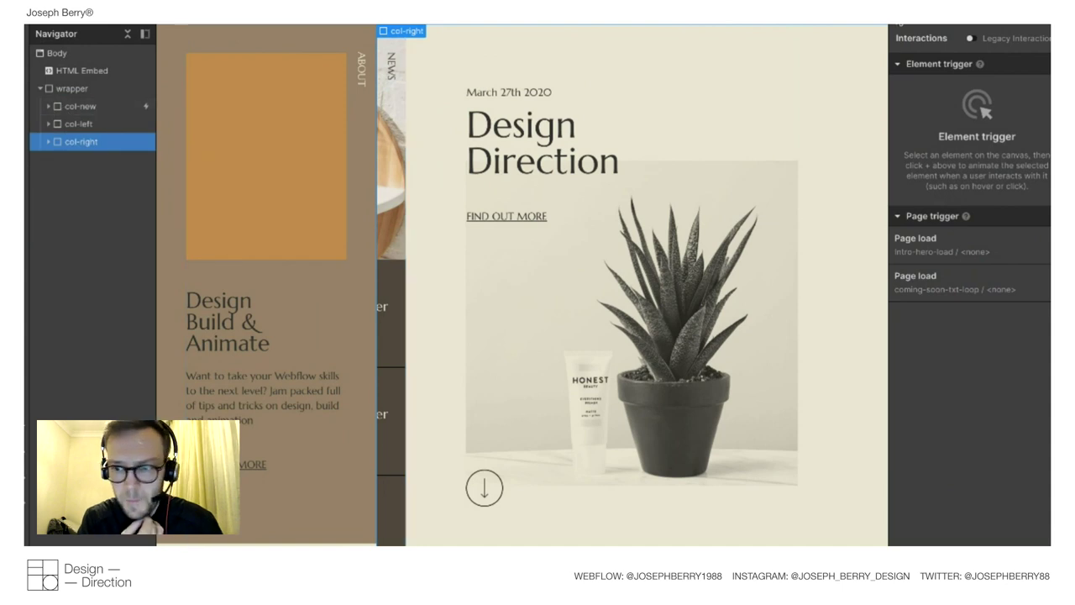
pyautogui.press('s')
pyautogui.scroll(-3, 946, 402)
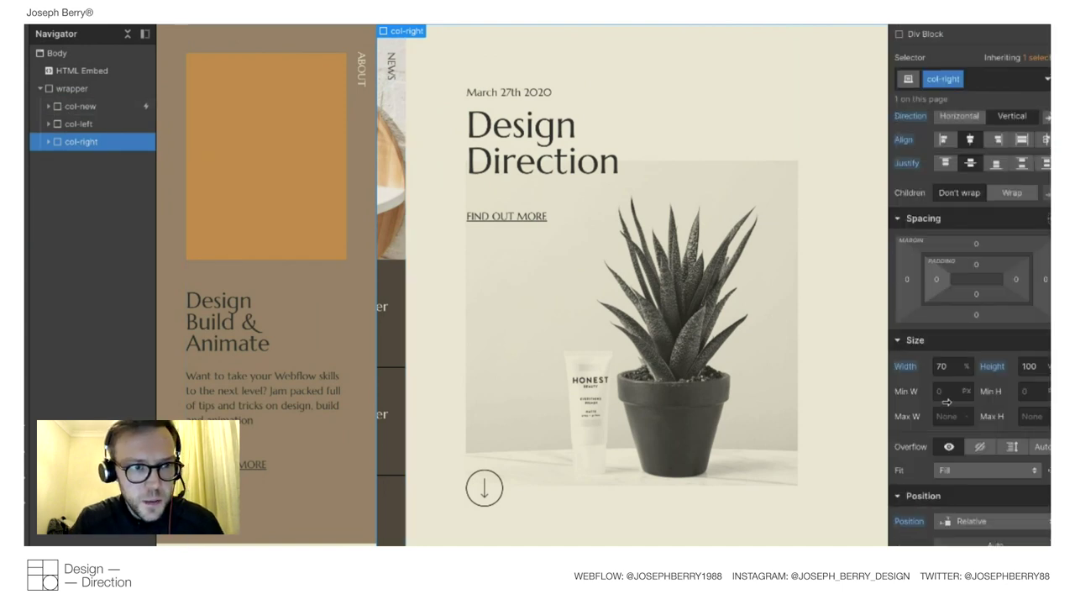
pyautogui.click(88, 106)
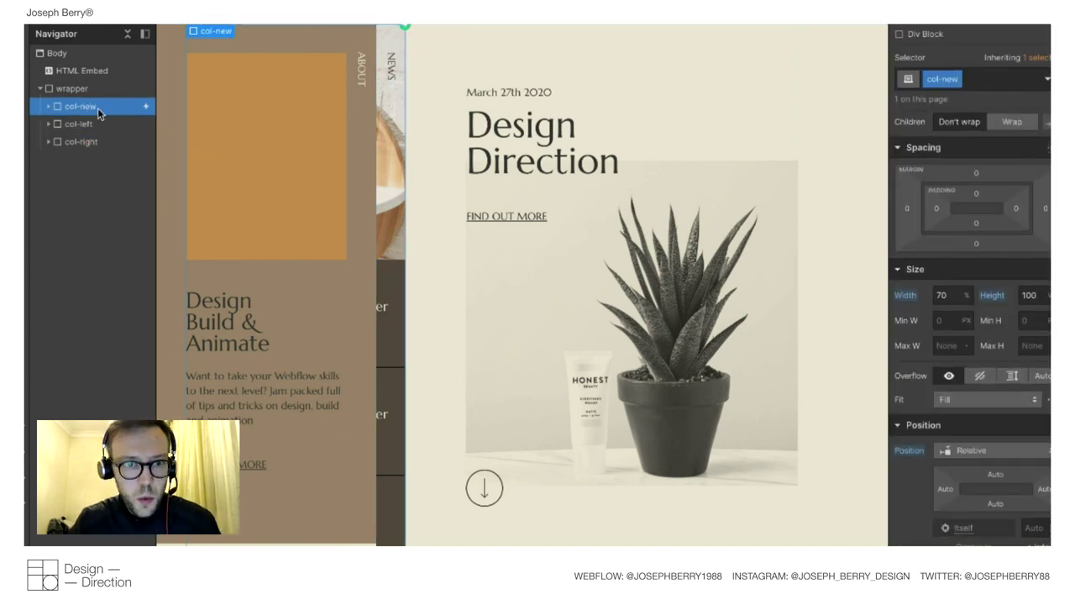
pyautogui.click(1033, 440)
pyautogui.write('1')
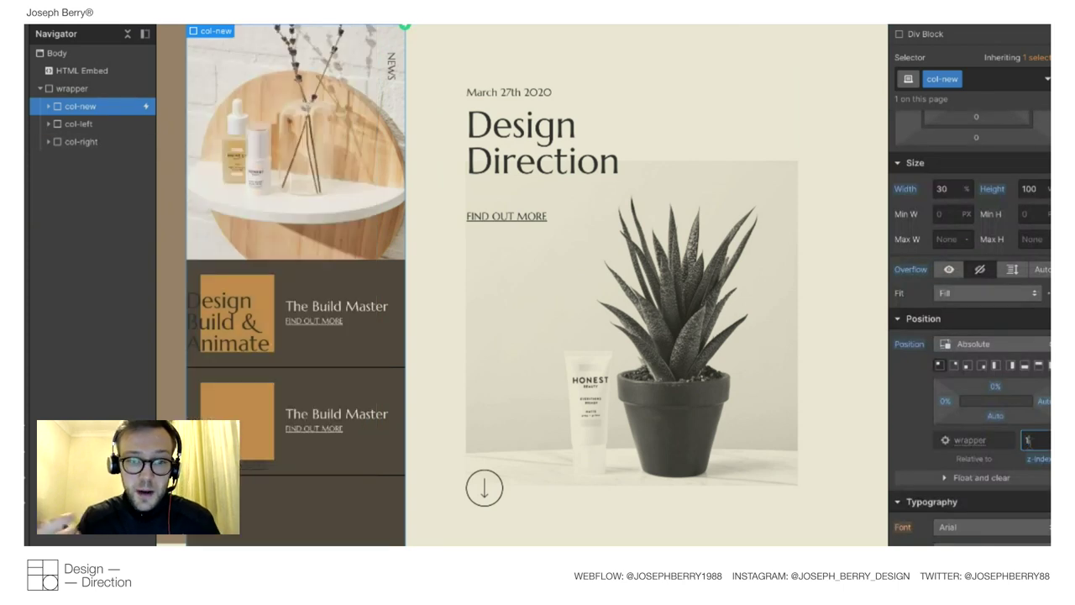
pyautogui.click(68, 126)
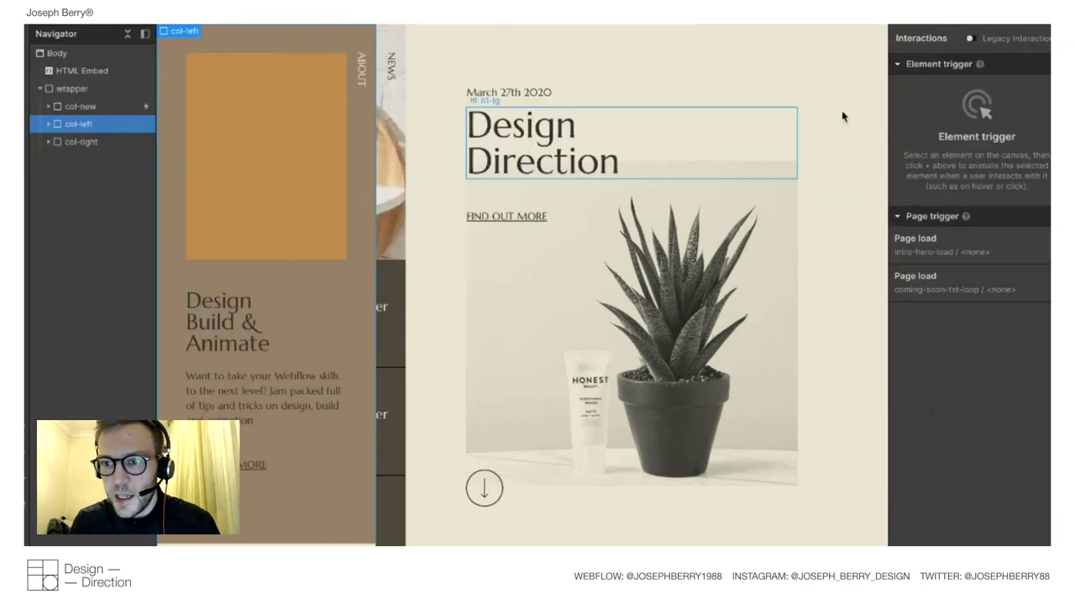
# Add an initial-state Move action for col-new to the news-slide-click animation with its X offset set to 0.
pyautogui.click(80, 106)
pyautogui.click(966, 84)
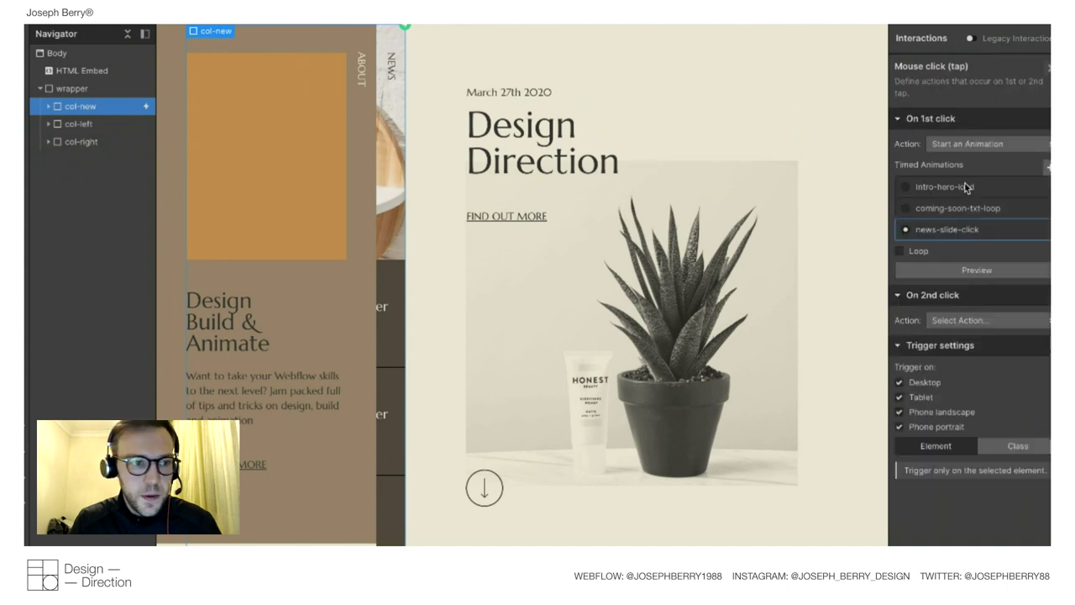
pyautogui.click(947, 229)
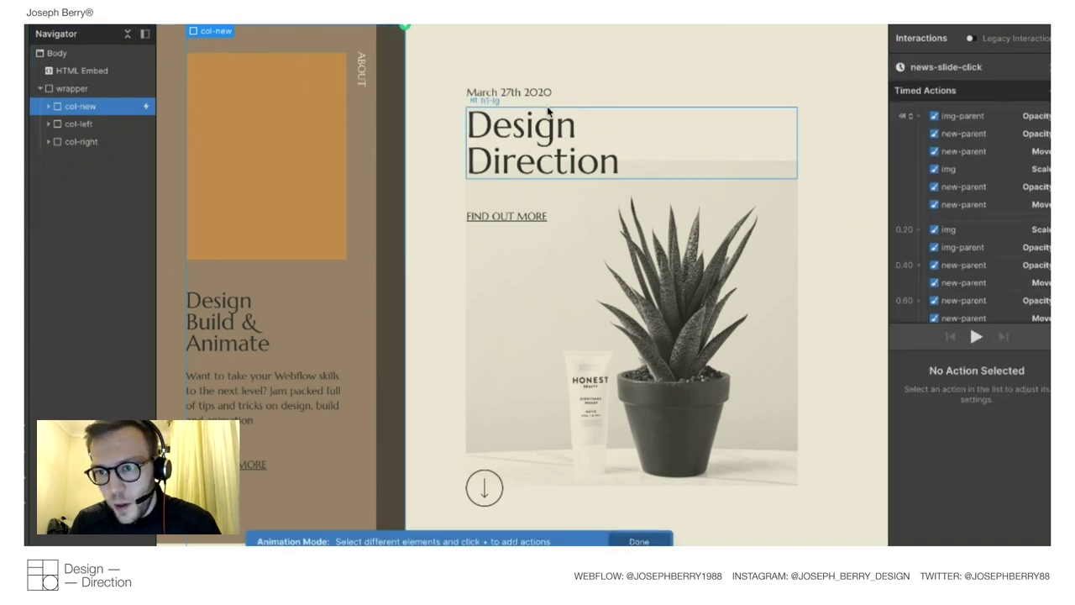
pyautogui.click(1046, 90)
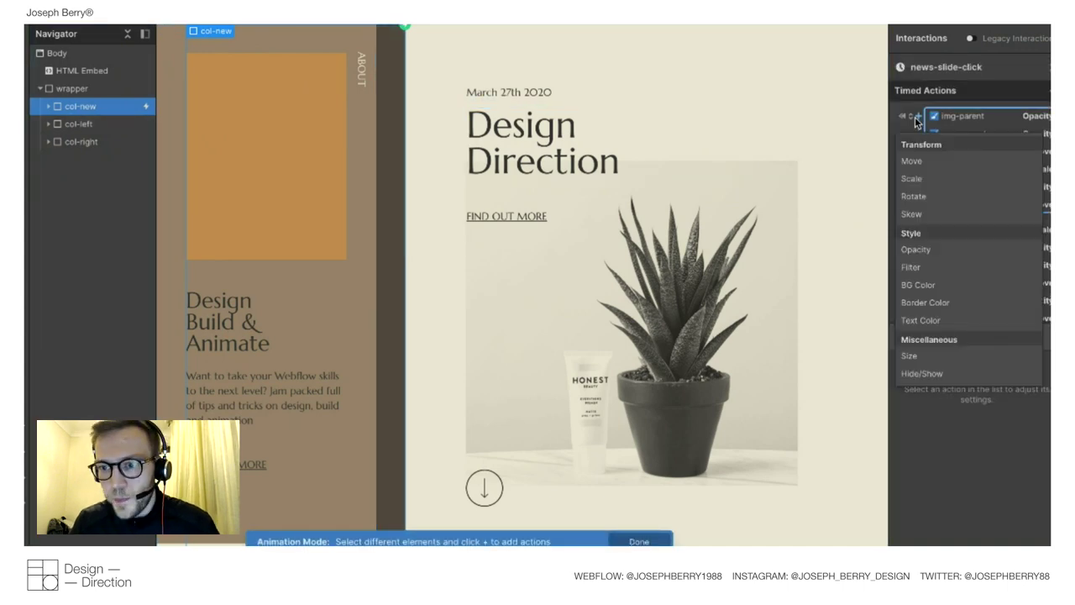
pyautogui.click(917, 160)
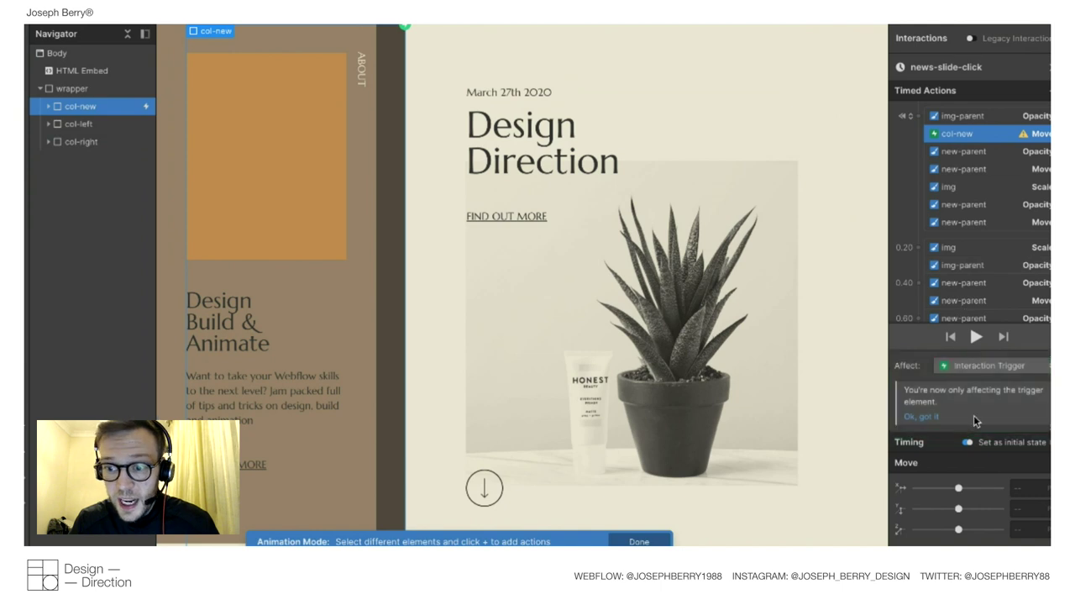
pyautogui.click(1017, 486)
pyautogui.write('0')
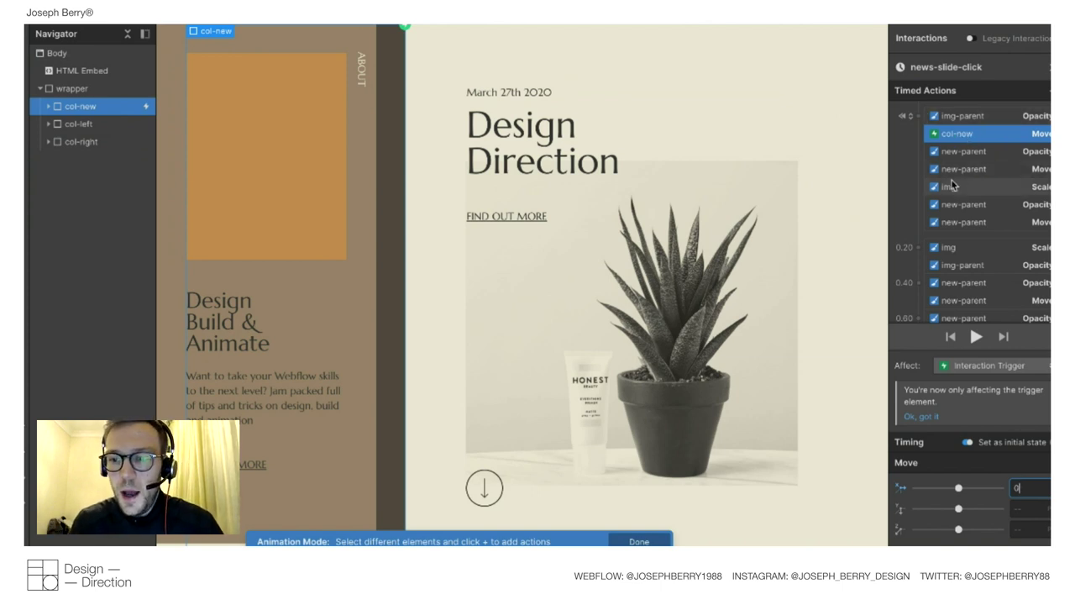
# Add a second col-new Move action with Out Quart easing, 1.2 s duration and 0 delay, and play the animation.
pyautogui.scroll(-1, 950, 185)
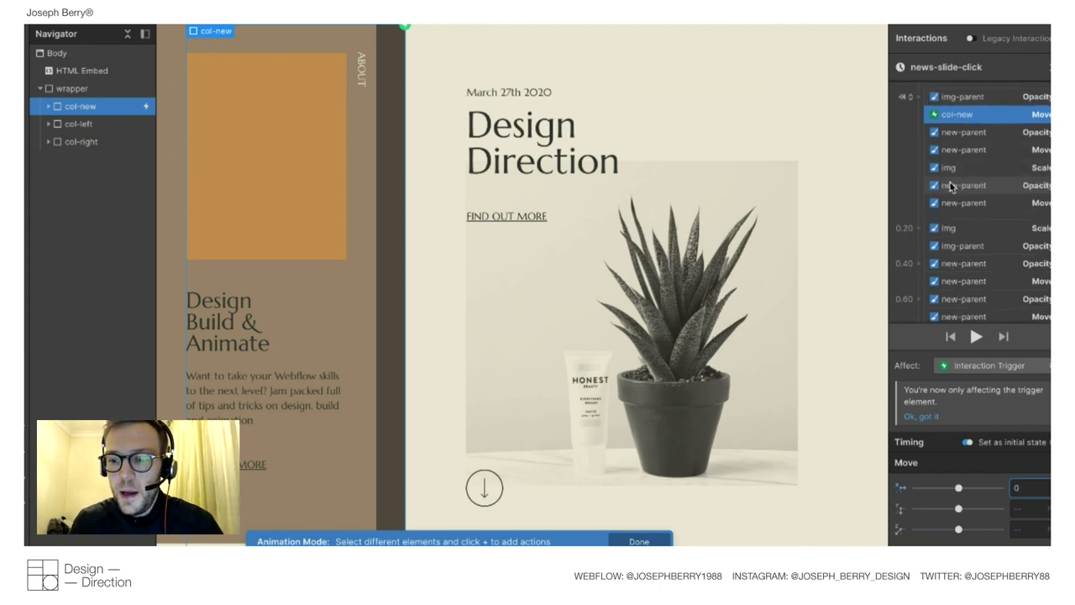
pyautogui.click(918, 230)
pyautogui.click(927, 274)
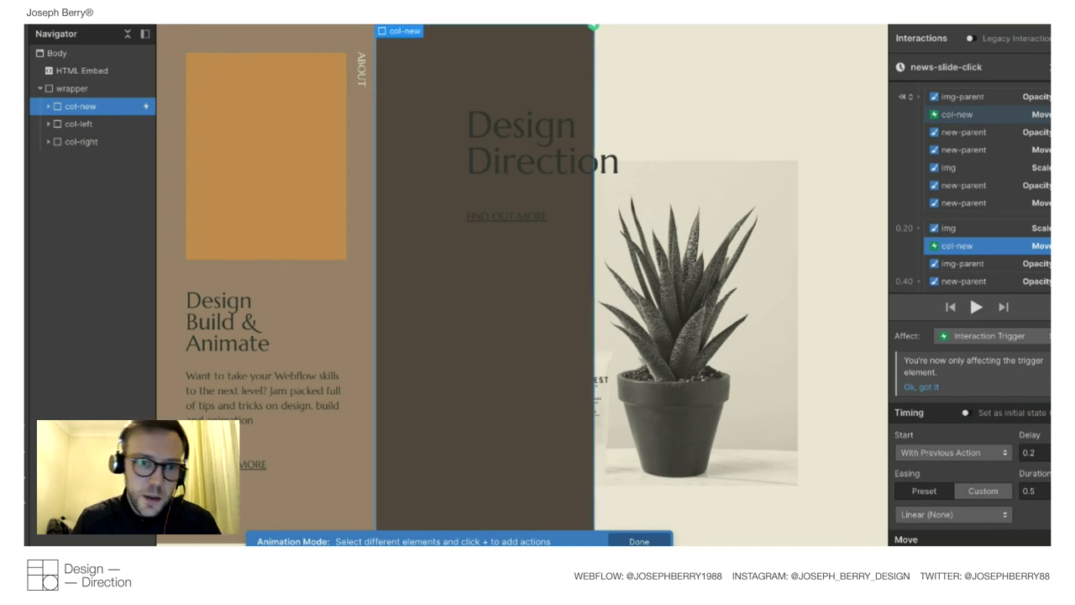
pyautogui.click(933, 515)
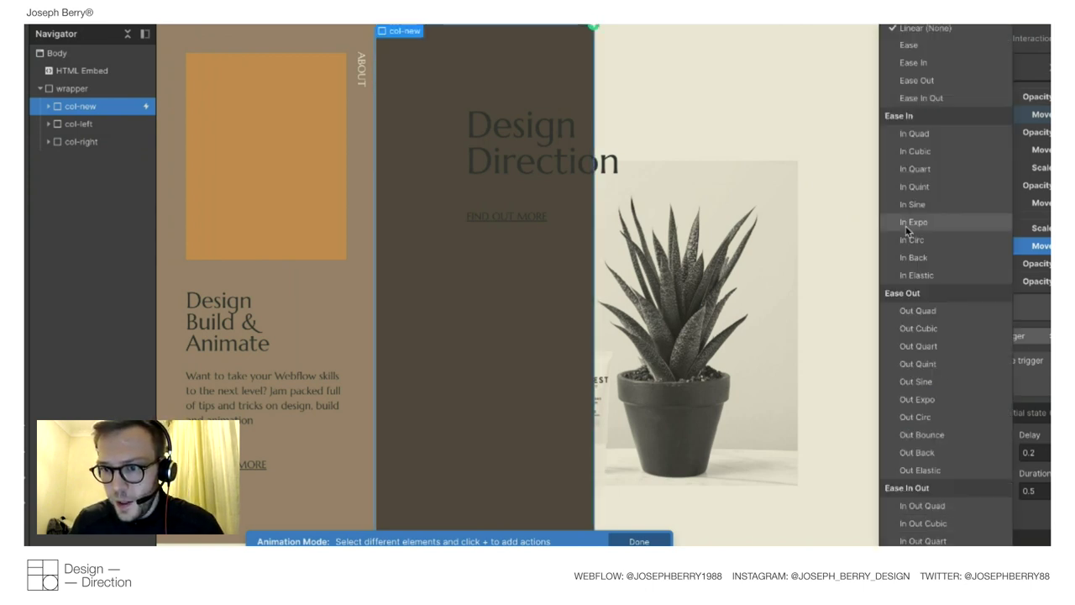
pyautogui.click(916, 346)
pyautogui.doubleClick(1033, 491)
pyautogui.write('1.2')
pyautogui.doubleClick(1036, 452)
pyautogui.press('BackSpace')
pyautogui.write('0')
pyautogui.scroll(-1, 968, 249)
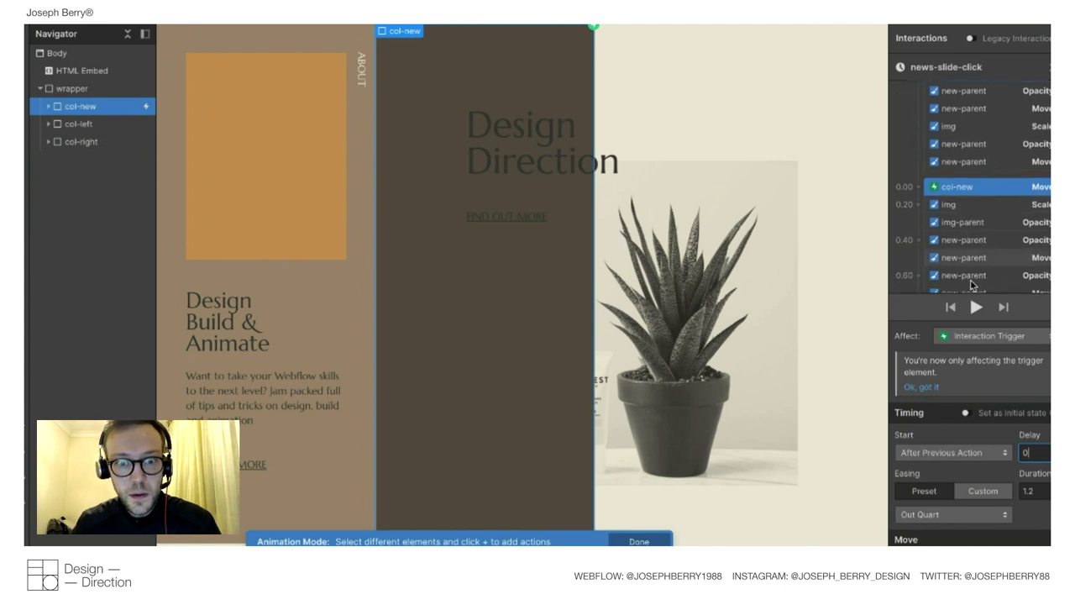
pyautogui.click(976, 308)
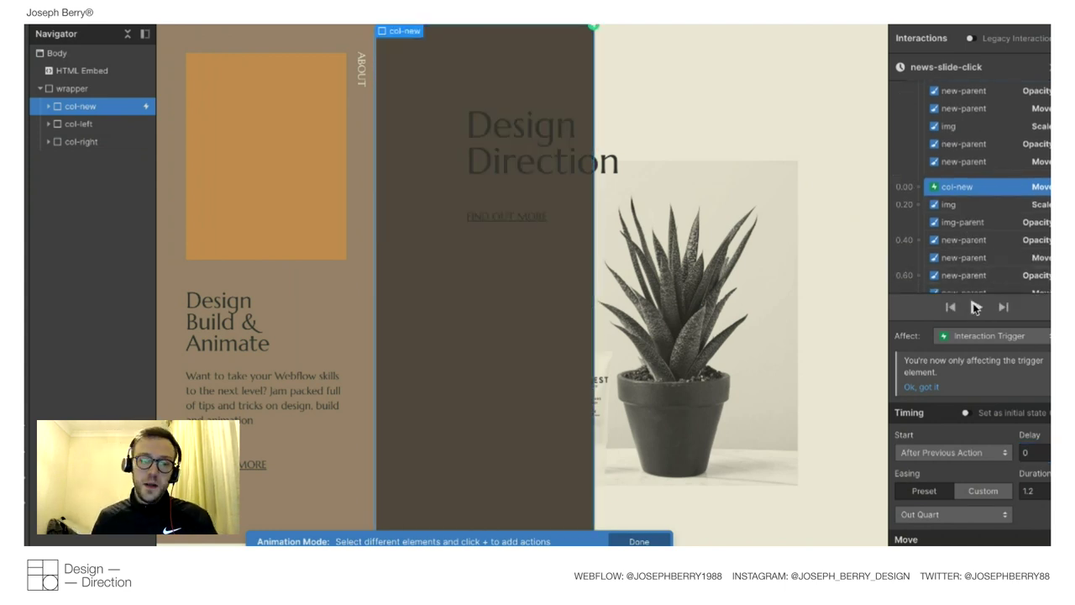
pyautogui.click(975, 307)
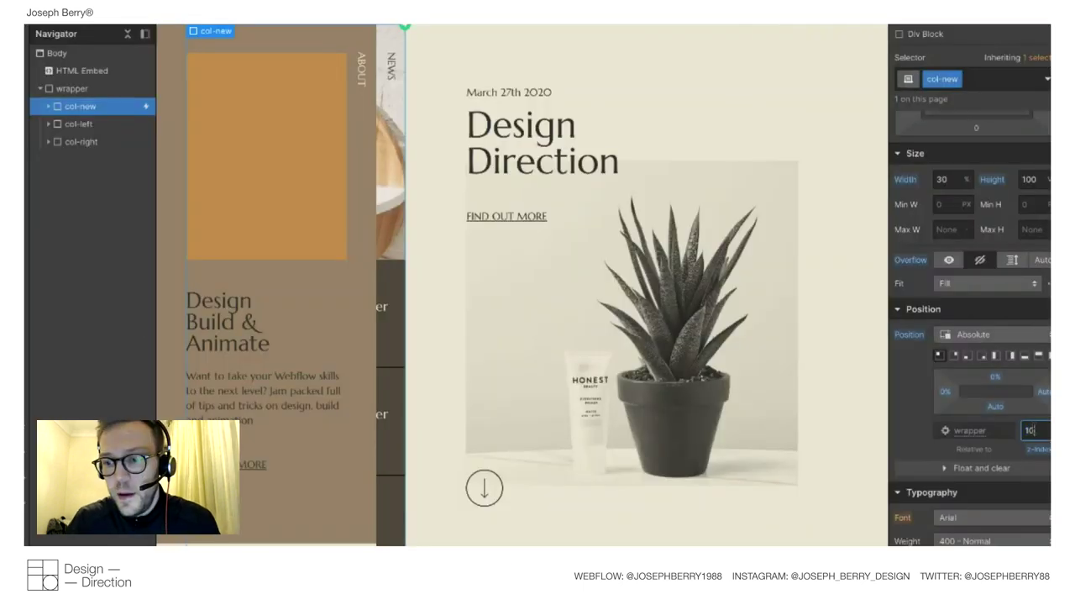
# Set the z-index of col-new to 10 and of col-left to 11, and preview the page.
pyautogui.press('Return')
pyautogui.click(98, 128)
pyautogui.click(1033, 412)
pyautogui.write('11')
pyautogui.press('Return')
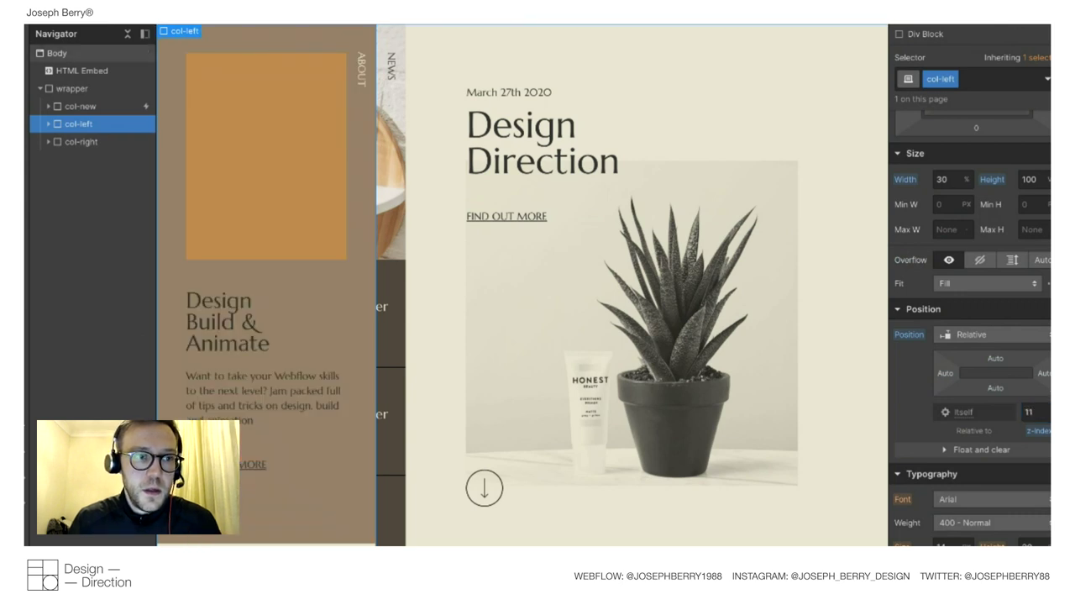
pyautogui.hotkey('ctrl', 'shift', 'p')
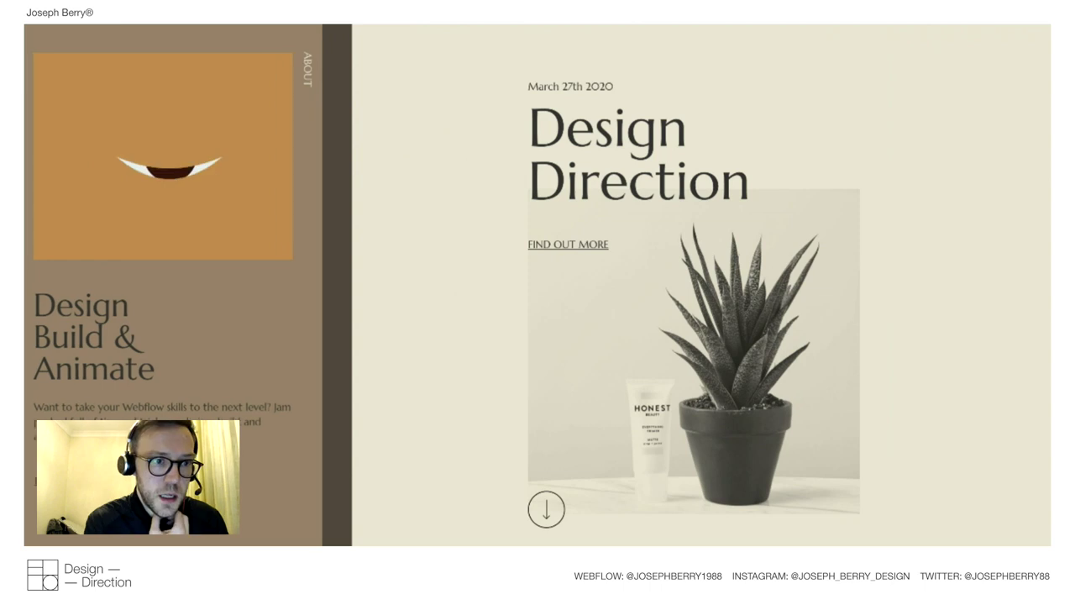
pyautogui.hotkey('ctrl', 'shift', 'p')
# Open the intro-hero-load animation from the Body's page load trigger.
pyautogui.click(94, 103)
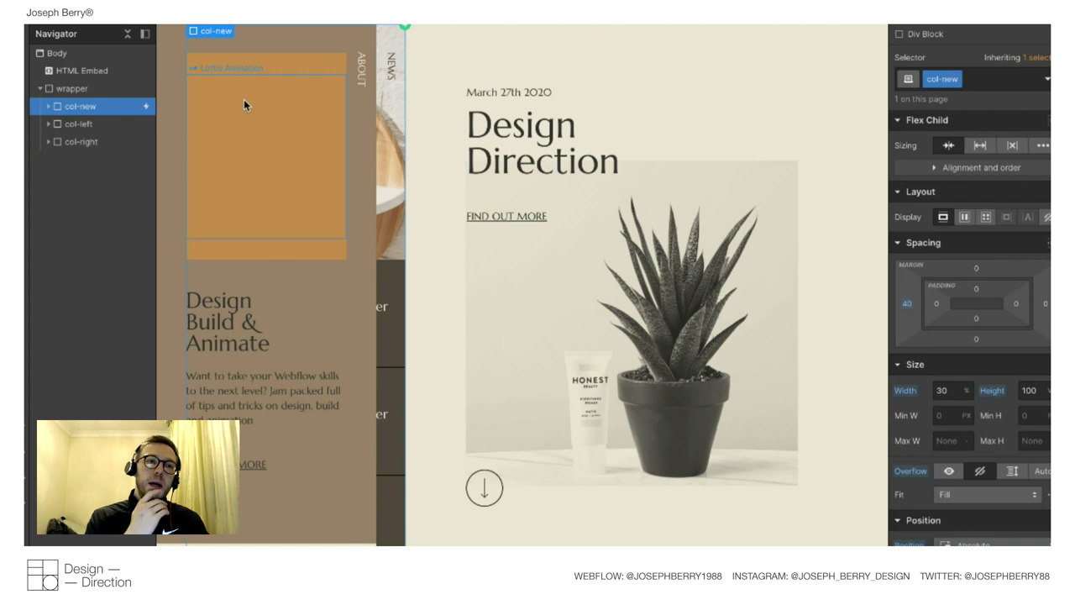
pyautogui.click(58, 56)
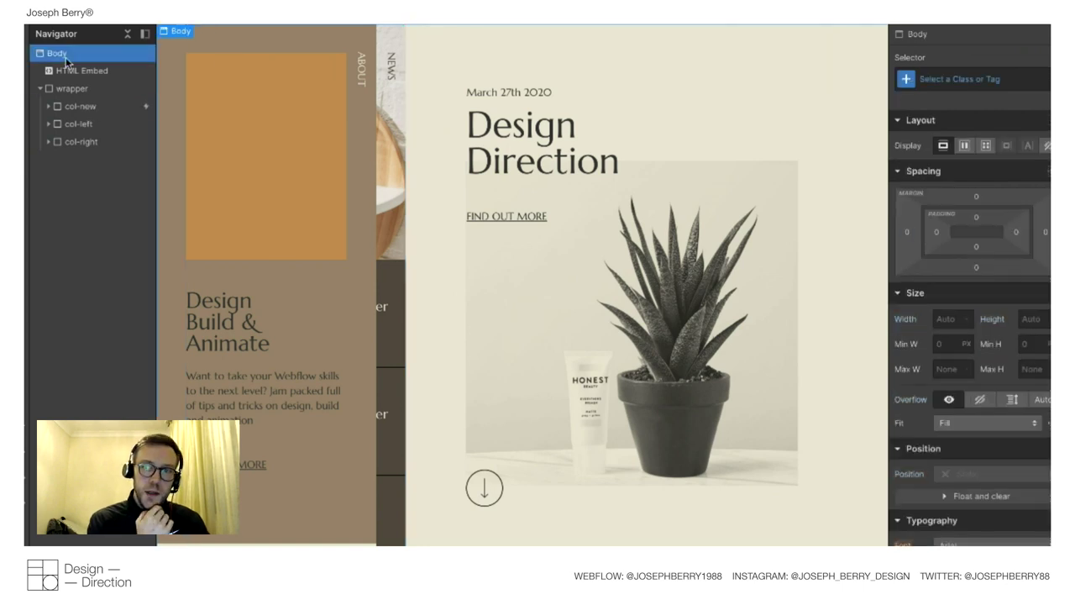
pyautogui.click(1017, 27)
pyautogui.click(919, 236)
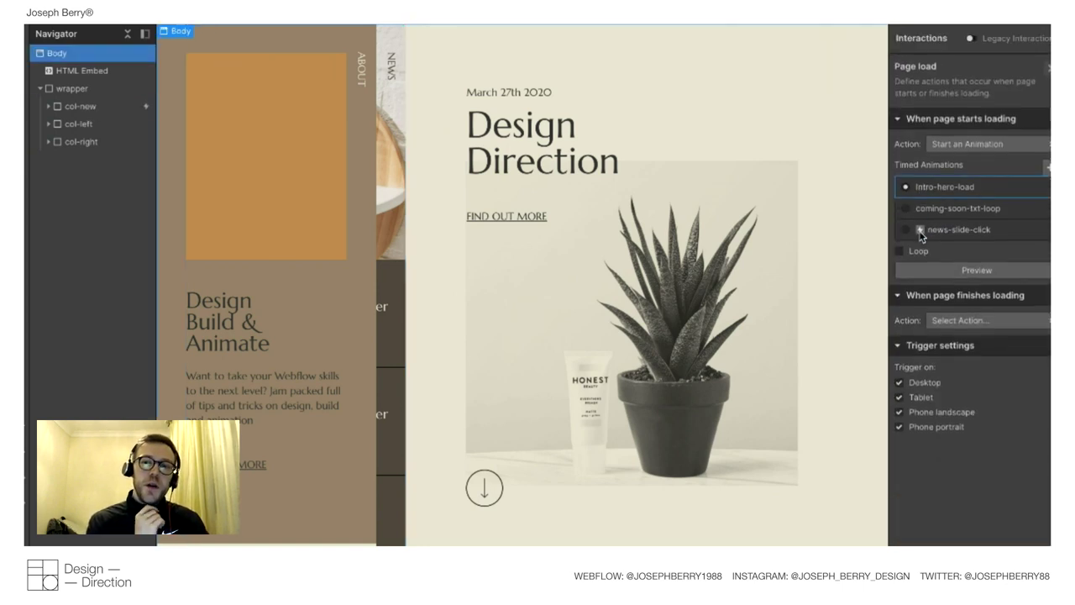
pyautogui.click(931, 189)
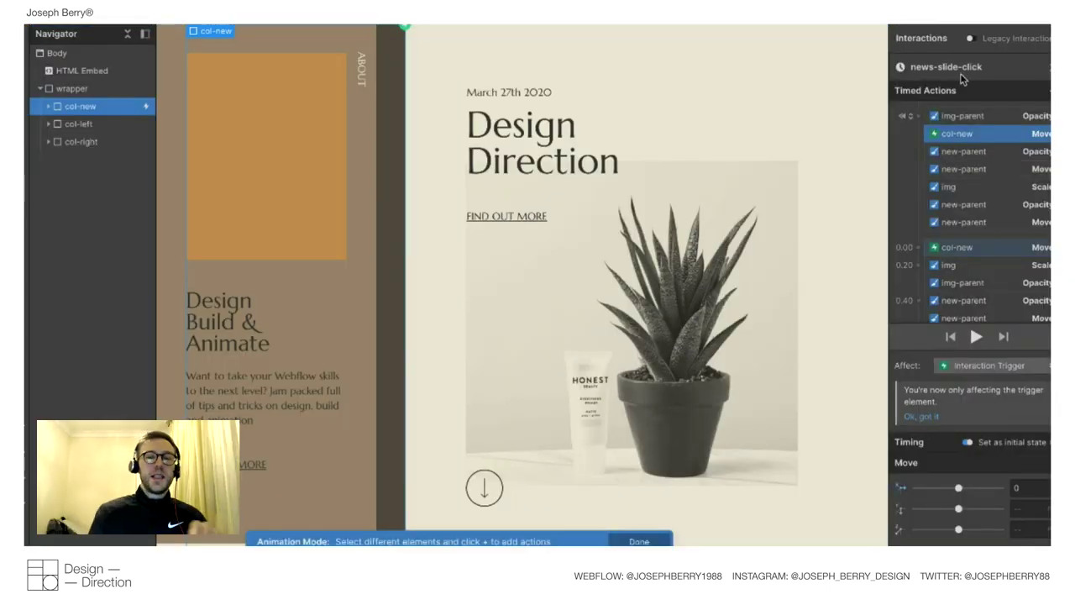
# Delete col-new's initial-state Move action from the news-slide-click animation.
pyautogui.rightClick(951, 128)
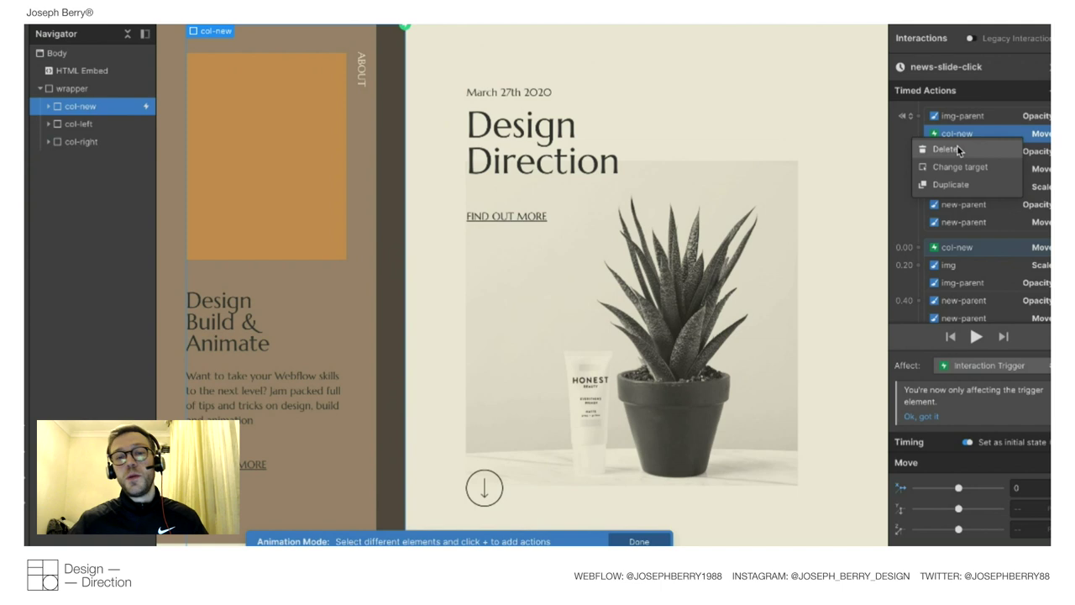
pyautogui.click(944, 149)
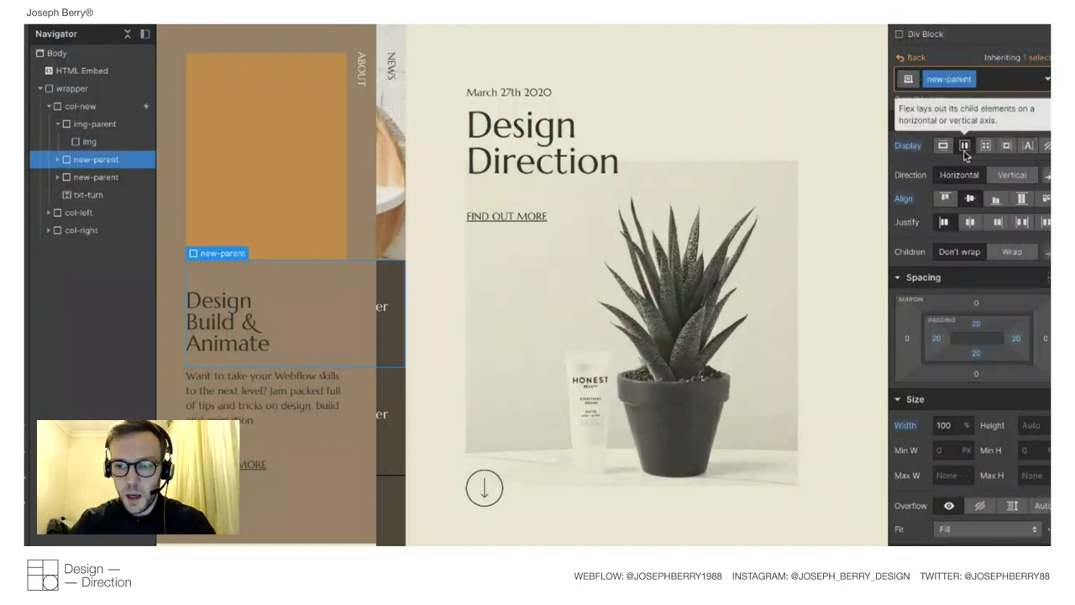
# Set the left padding of the new-parent class to 30 and preview the page.
pyautogui.click(937, 337)
pyautogui.write('30')
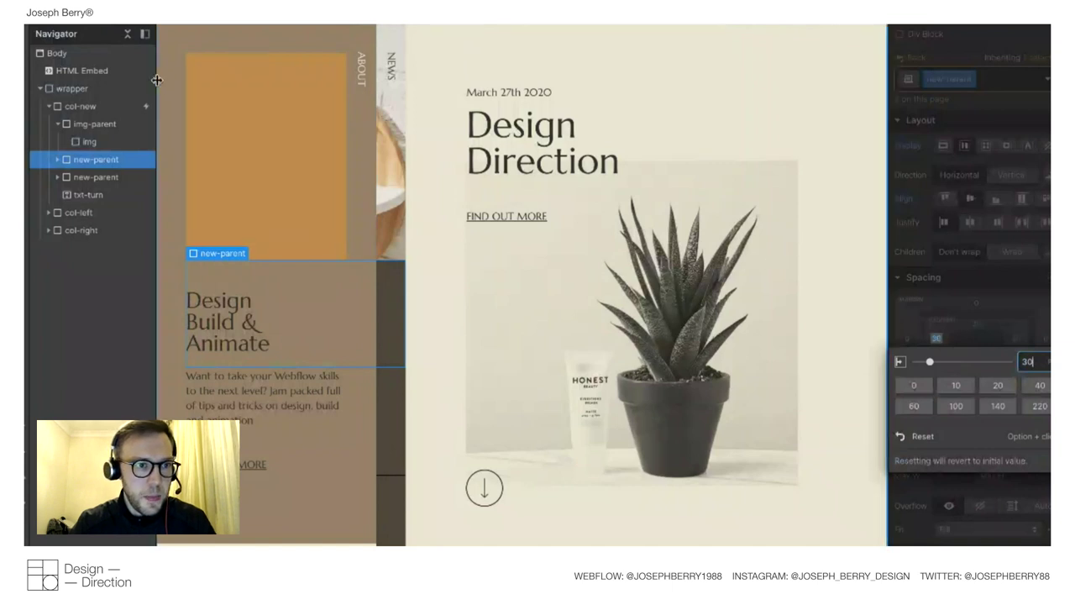
pyautogui.press('super+shift+p')
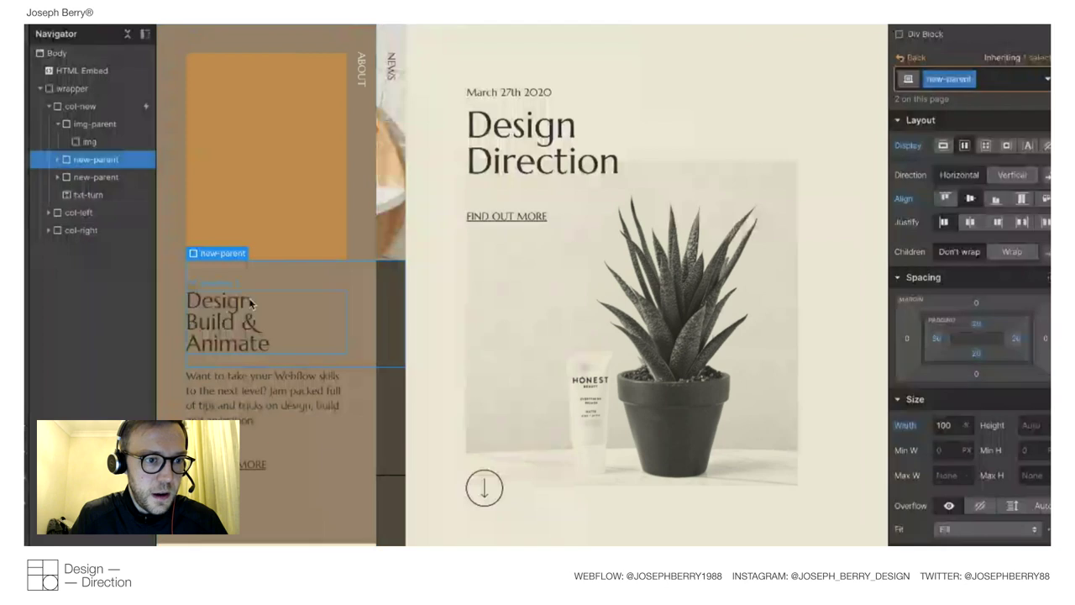
# Enable looping for the lottie-size animations in both new-parent blocks and preview the page.
pyautogui.click(57, 159)
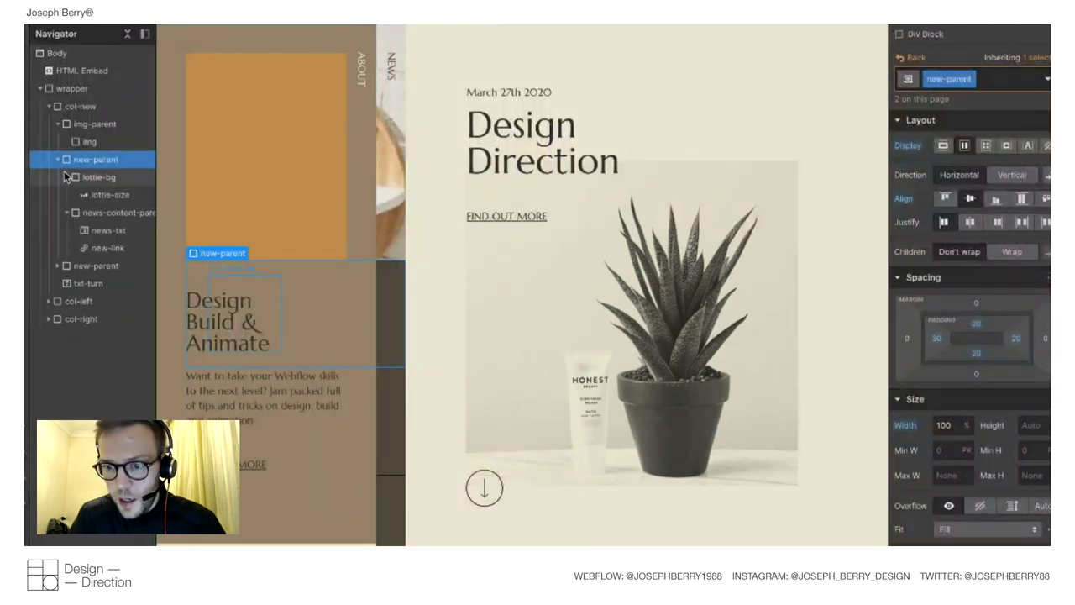
pyautogui.click(107, 194)
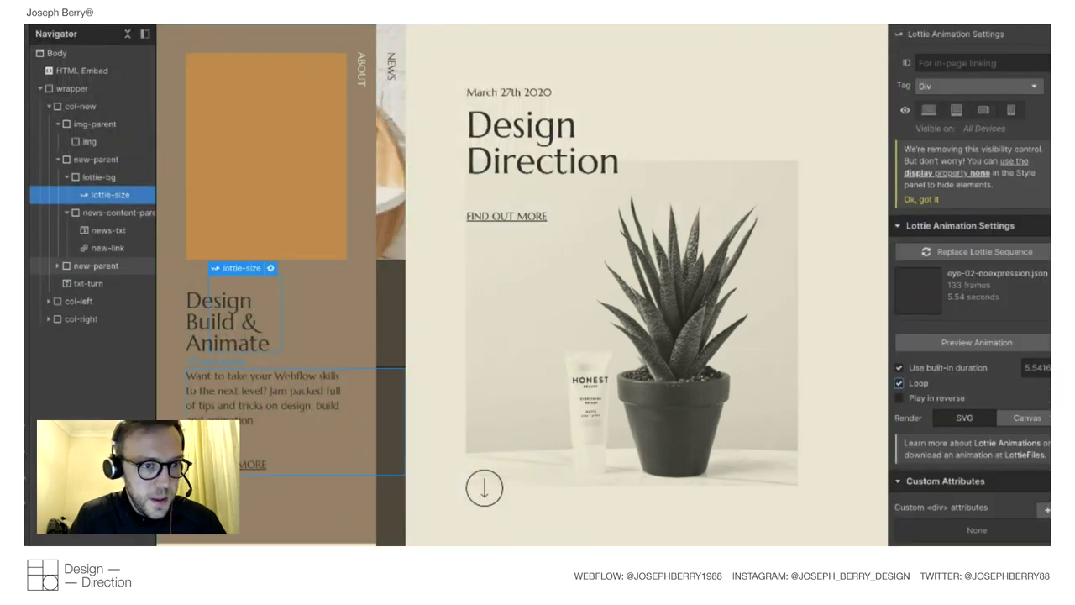
pyautogui.click(58, 265)
pyautogui.click(94, 283)
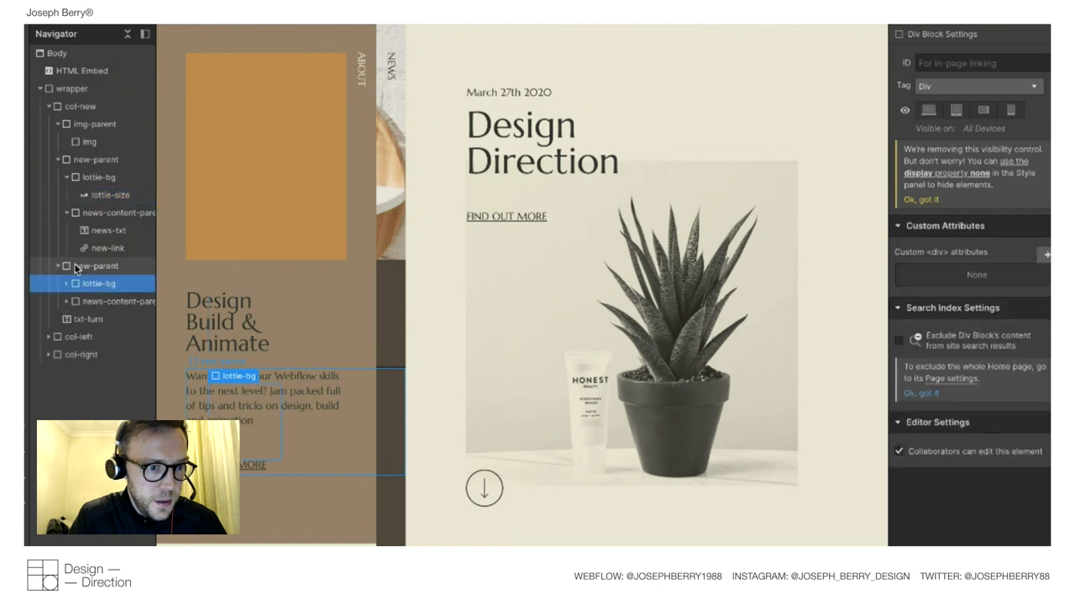
pyautogui.click(99, 301)
pyautogui.click(898, 385)
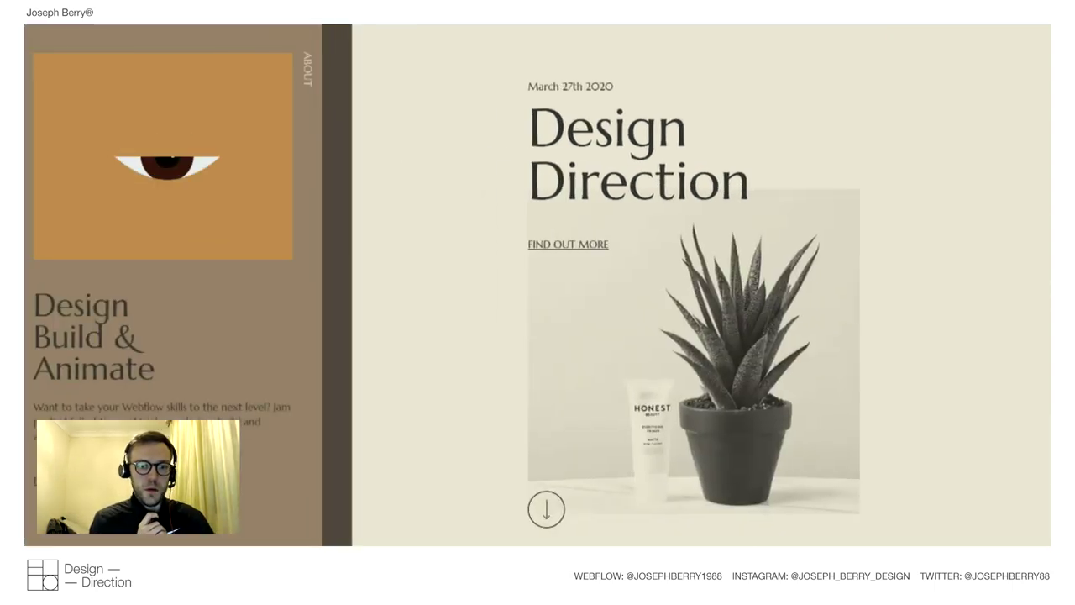
pyautogui.moveTo(337, 84)
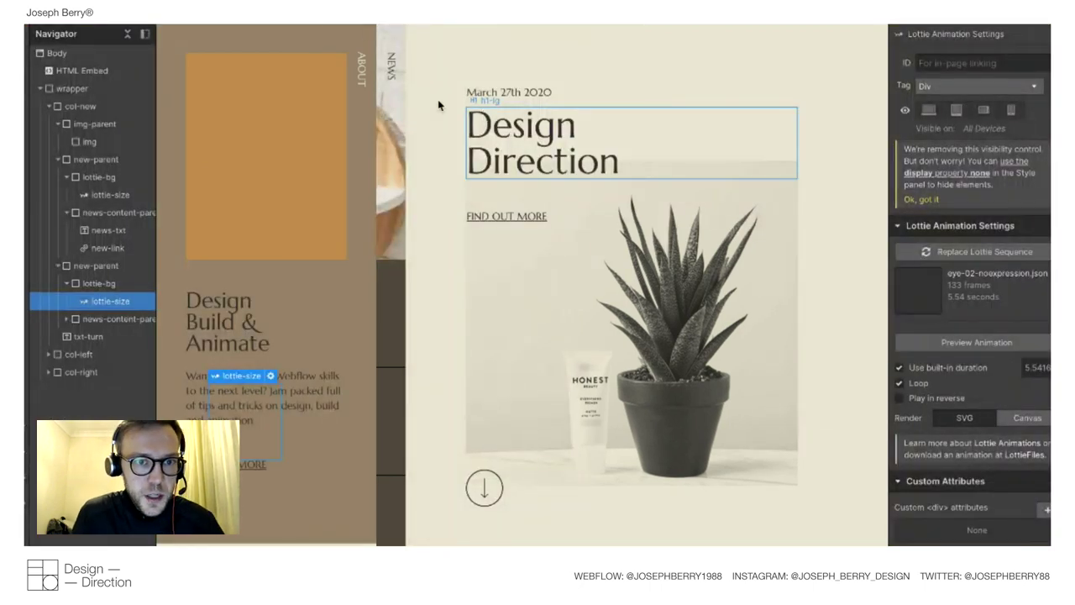
# Open the news-slide-click animation from col-new's Mouse click (tap) trigger.
pyautogui.click(311, 133)
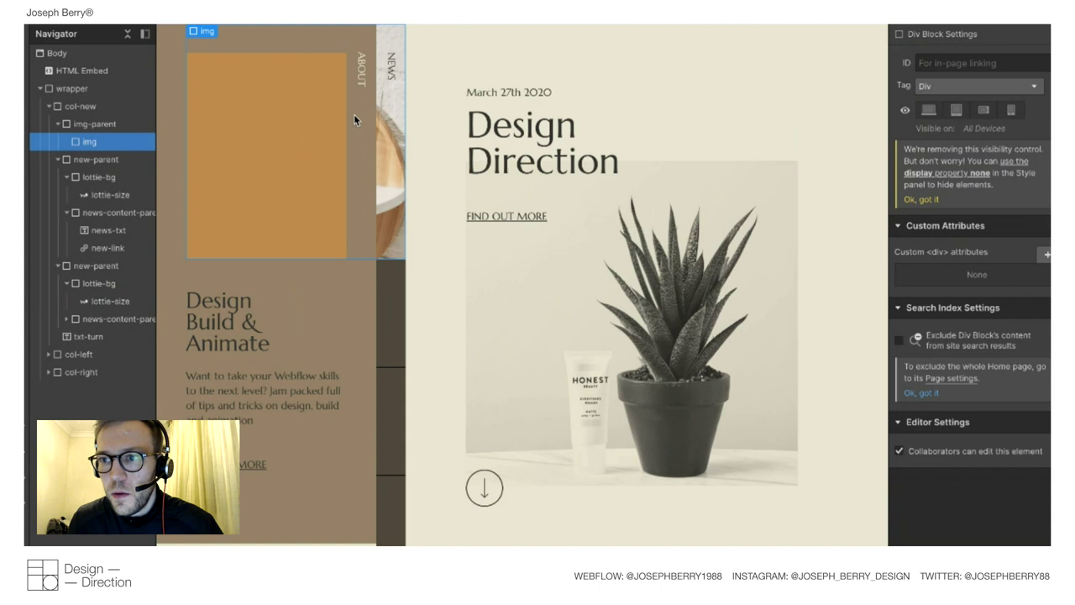
pyautogui.click(67, 106)
pyautogui.press('h')
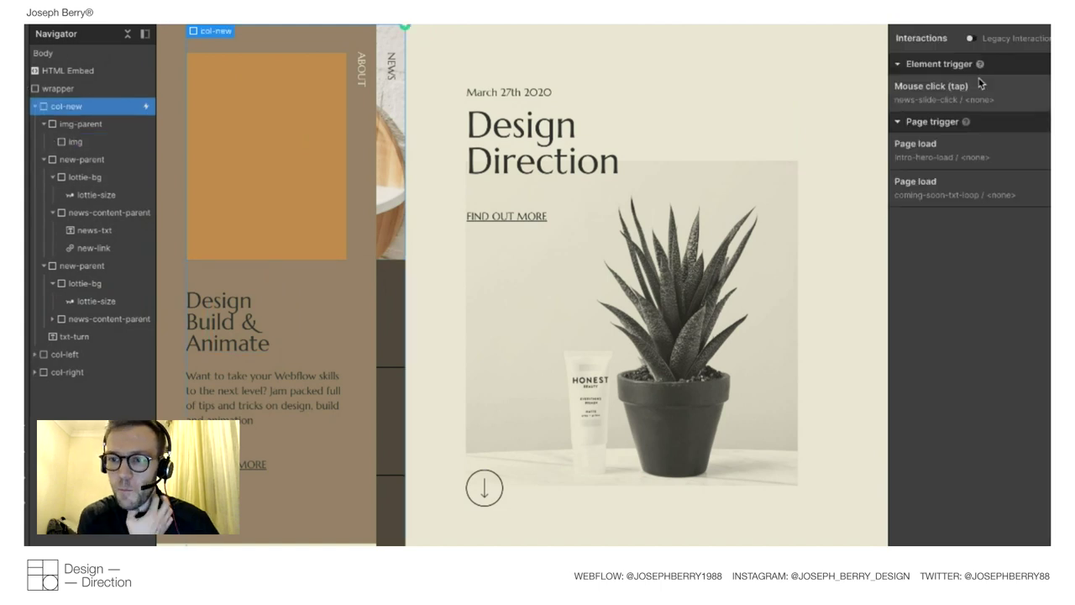
pyautogui.click(974, 102)
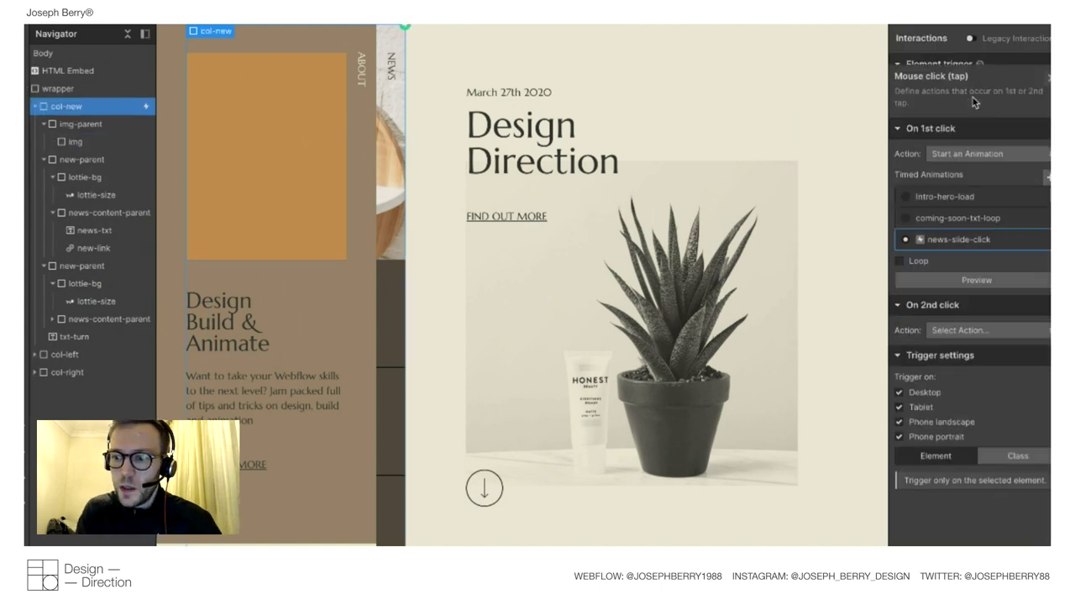
pyautogui.click(966, 228)
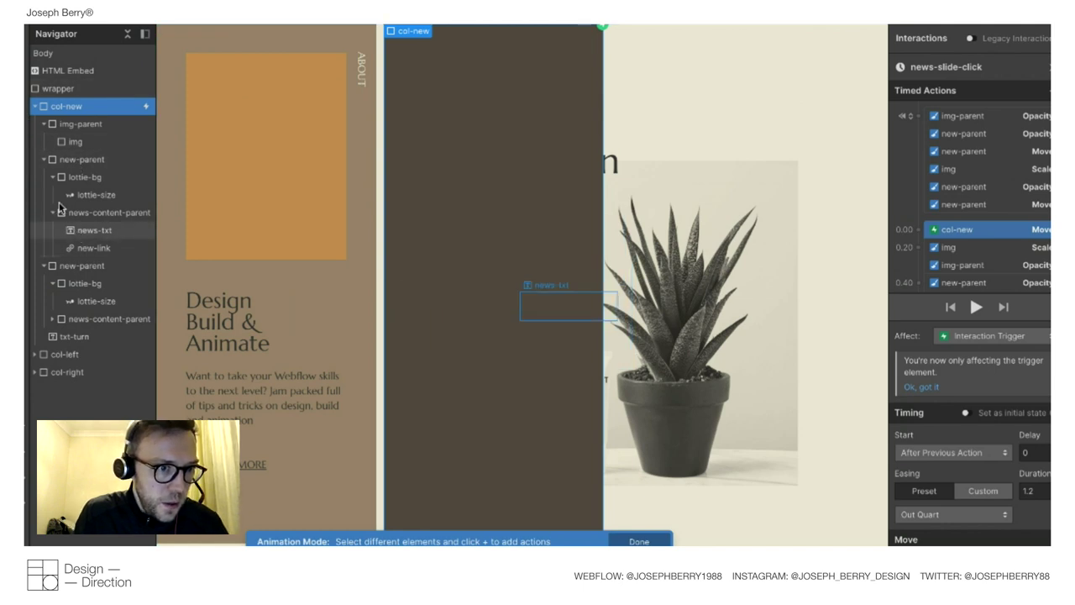
pyautogui.click(37, 124)
pyautogui.click(36, 106)
pyautogui.click(44, 106)
pyautogui.click(52, 141)
pyautogui.click(52, 159)
pyautogui.click(52, 158)
pyautogui.click(52, 142)
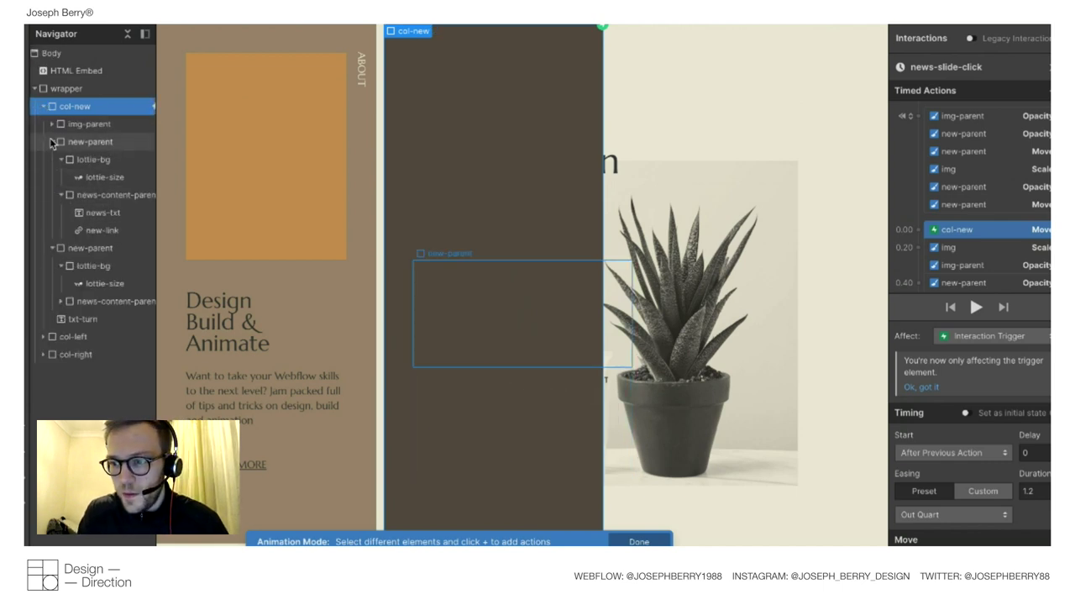
pyautogui.click(52, 123)
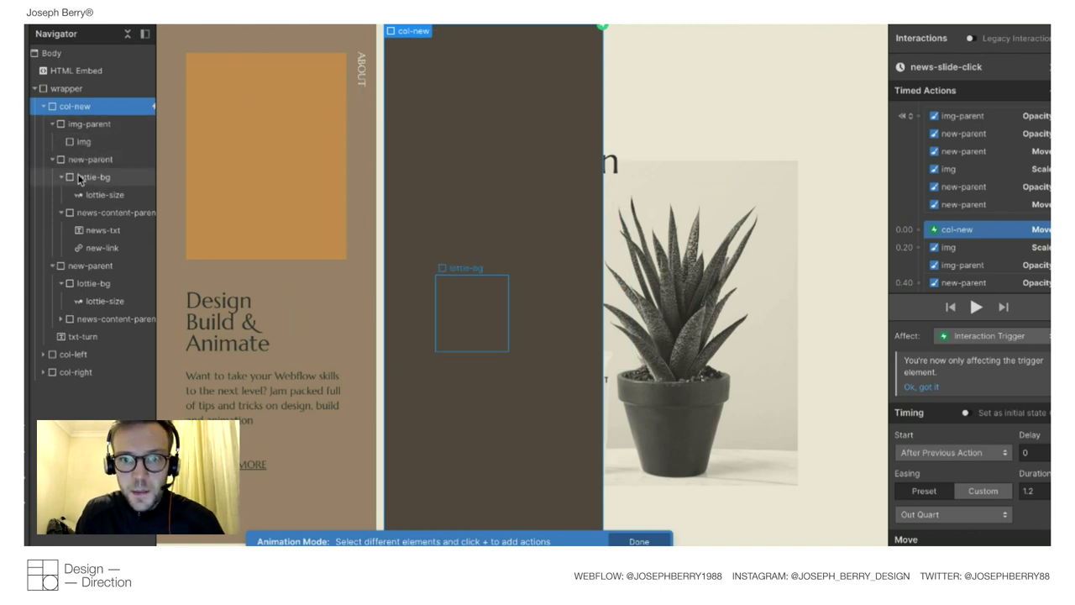
# Add an initial-state Text Color action for the NEWS label txt-turn, using Old Lace (#ede7d4).
pyautogui.click(585, 66)
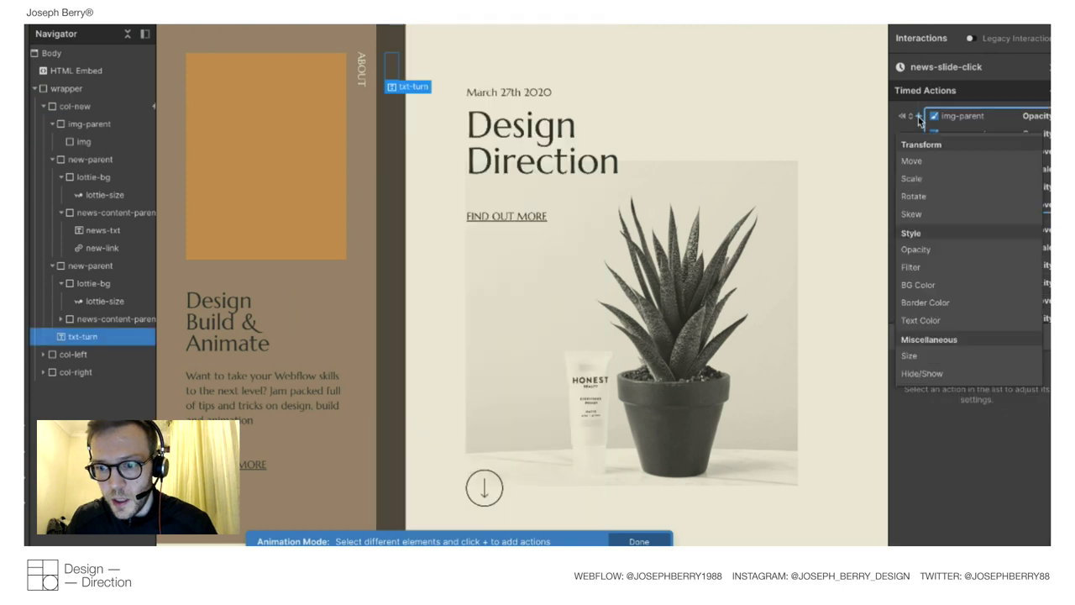
pyautogui.click(907, 320)
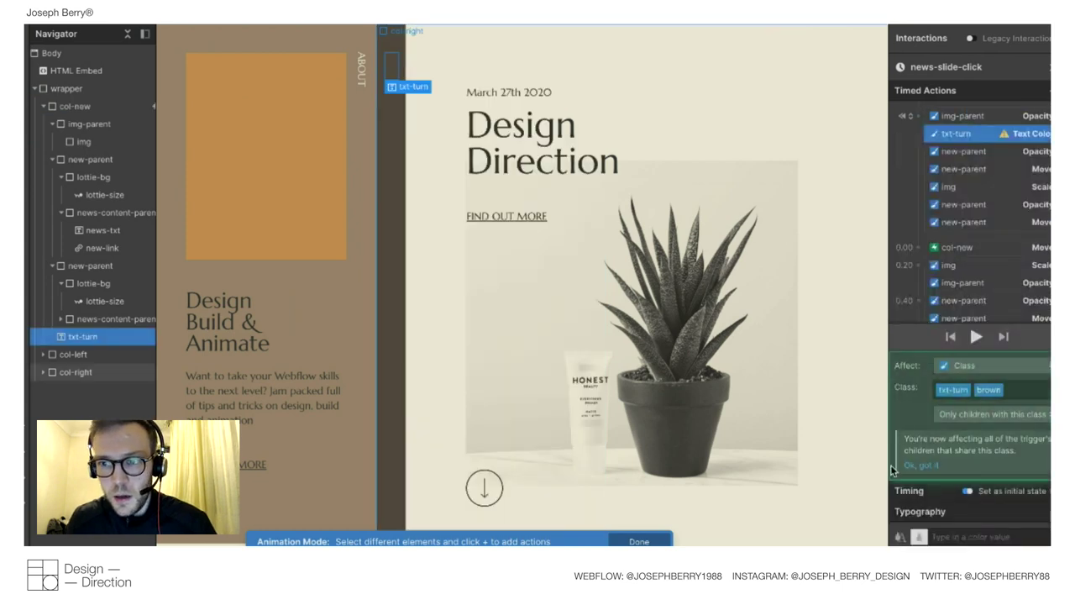
pyautogui.click(918, 538)
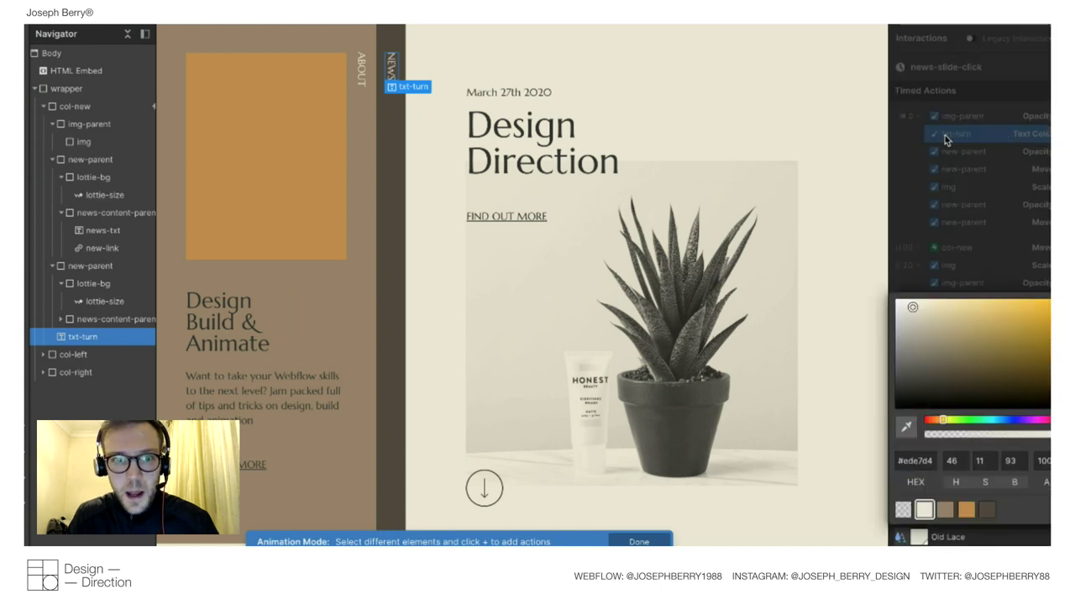
# Add a Text Color action for txt-turn at 0.40 s in news-slide-click, using the dark brown swatch.
pyautogui.click(946, 136)
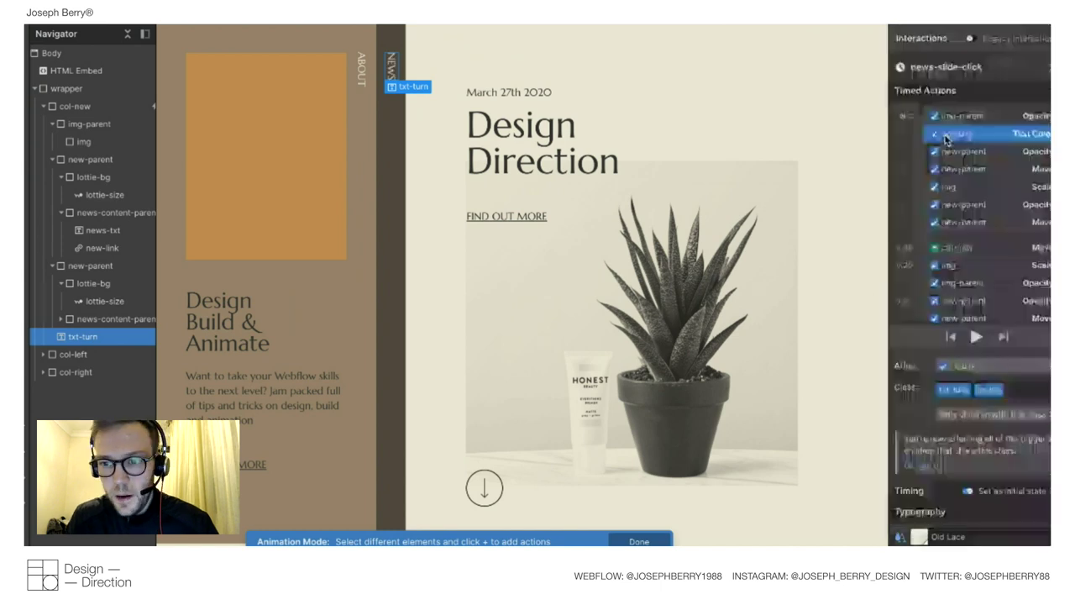
pyautogui.moveTo(946, 138); pyautogui.dragTo(920, 247)
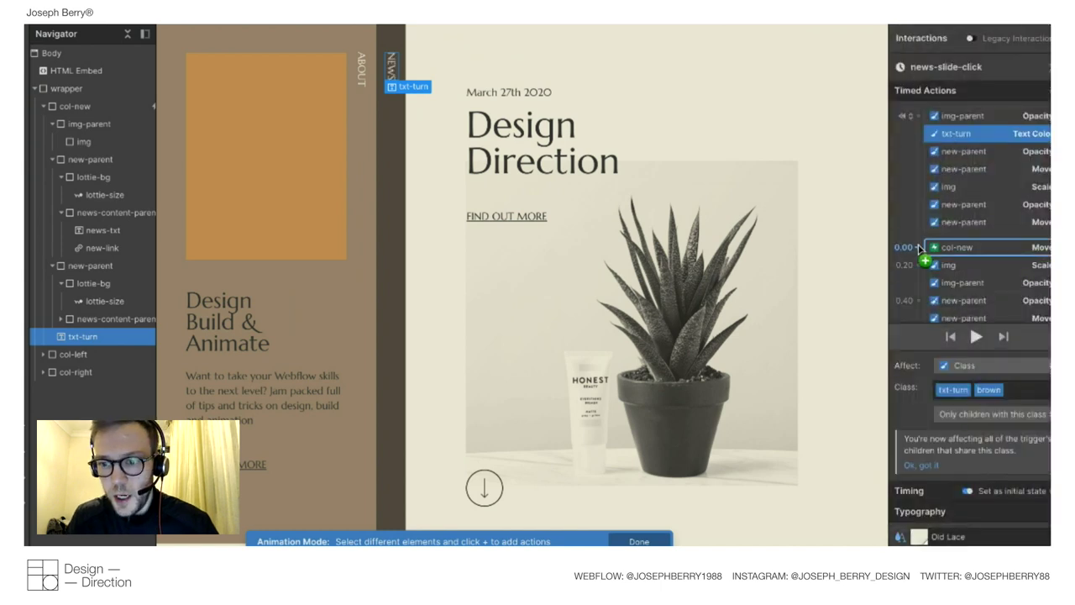
pyautogui.click(919, 248)
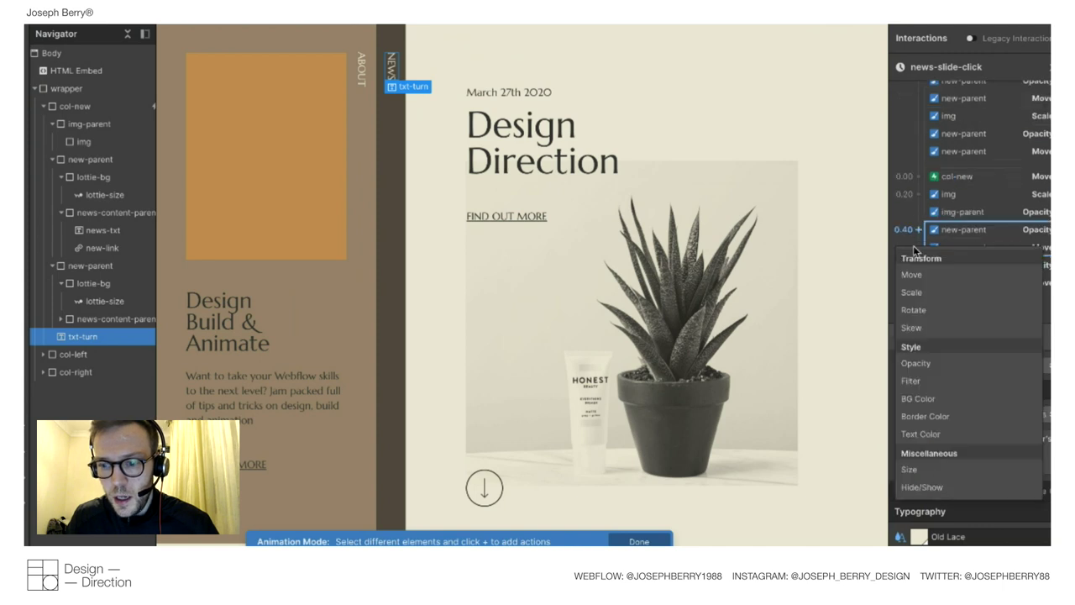
pyautogui.click(927, 435)
pyautogui.scroll(-1, 912, 535)
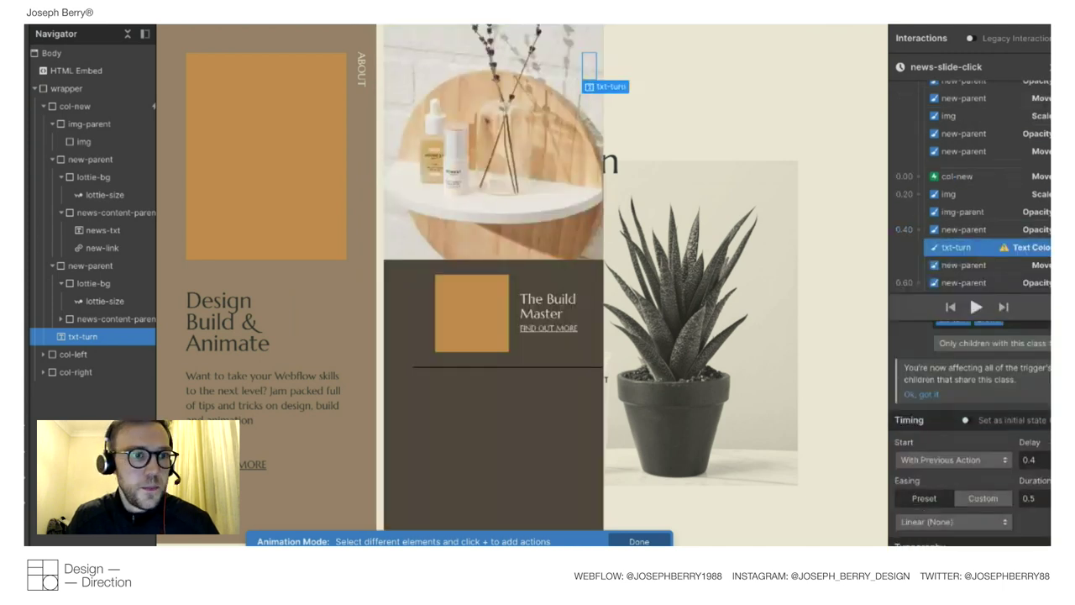
pyautogui.click(912, 538)
pyautogui.click(987, 540)
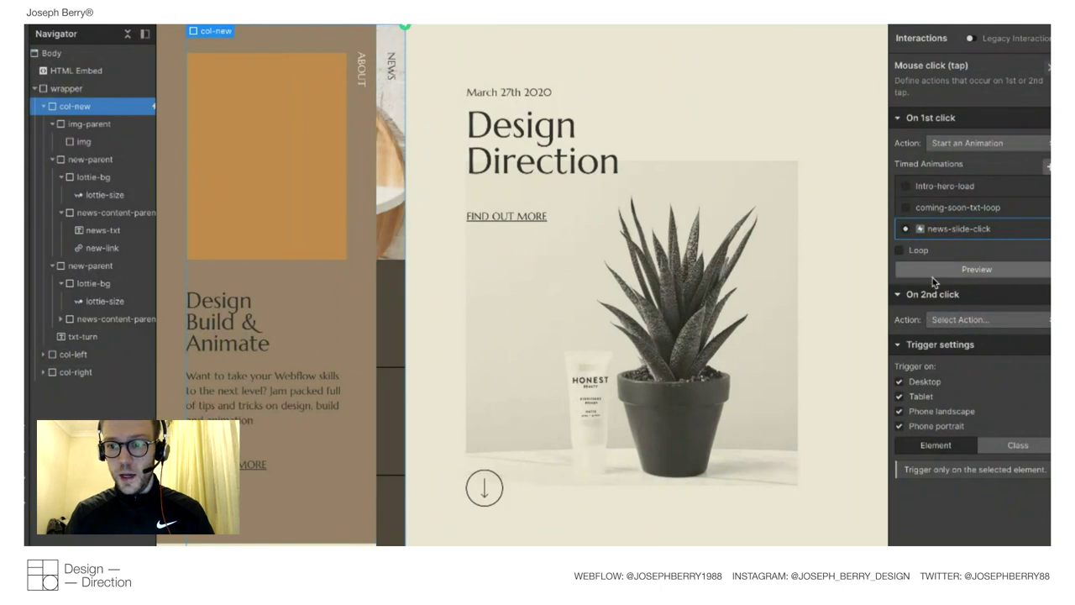
# Set the 2nd click to start an animation, duplicate news-slide-click as news-slide-click 2, and open the copy.
pyautogui.click(958, 319)
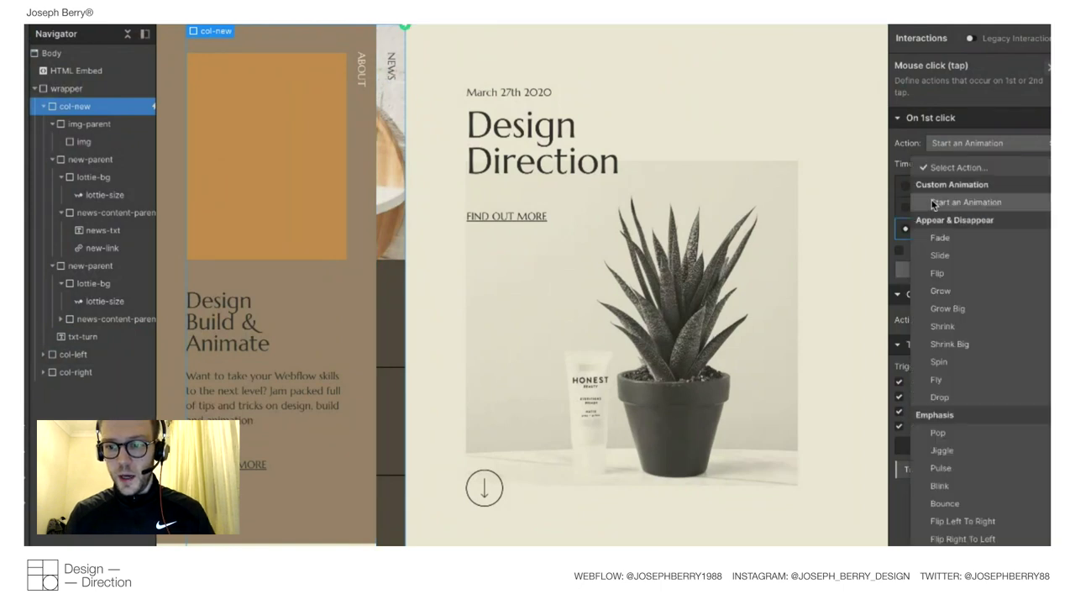
pyautogui.click(966, 202)
pyautogui.click(1046, 405)
pyautogui.click(1007, 463)
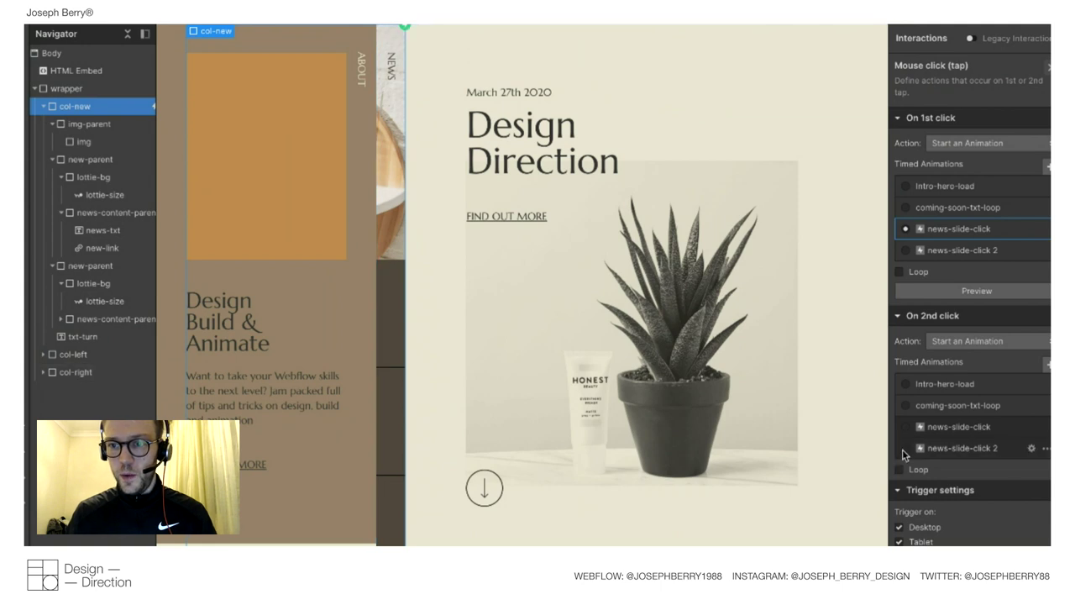
pyautogui.click(949, 449)
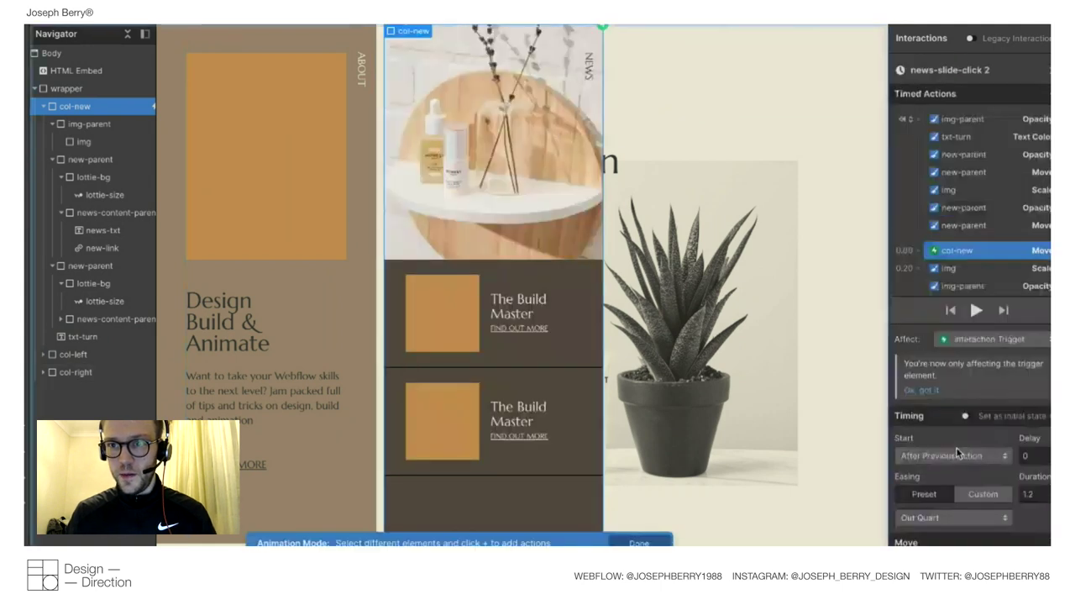
# Set the X distance of the second new-parent's timed Move action at 0.60 s to 40 px.
pyautogui.moveTo(958, 249); pyautogui.dragTo(947, 223)
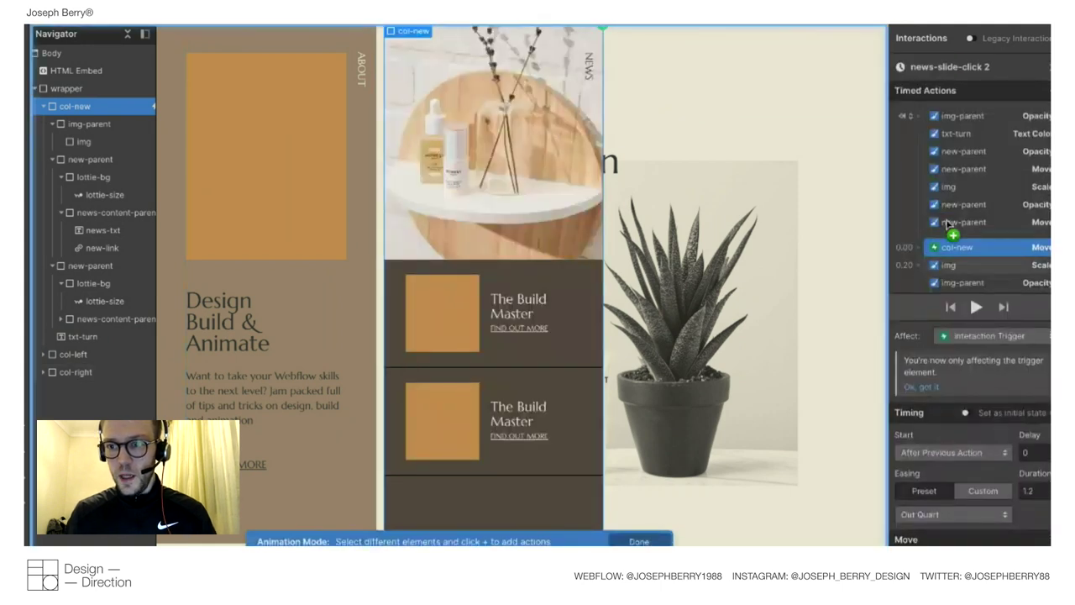
pyautogui.scroll(-3, 958, 244)
pyautogui.click(962, 253)
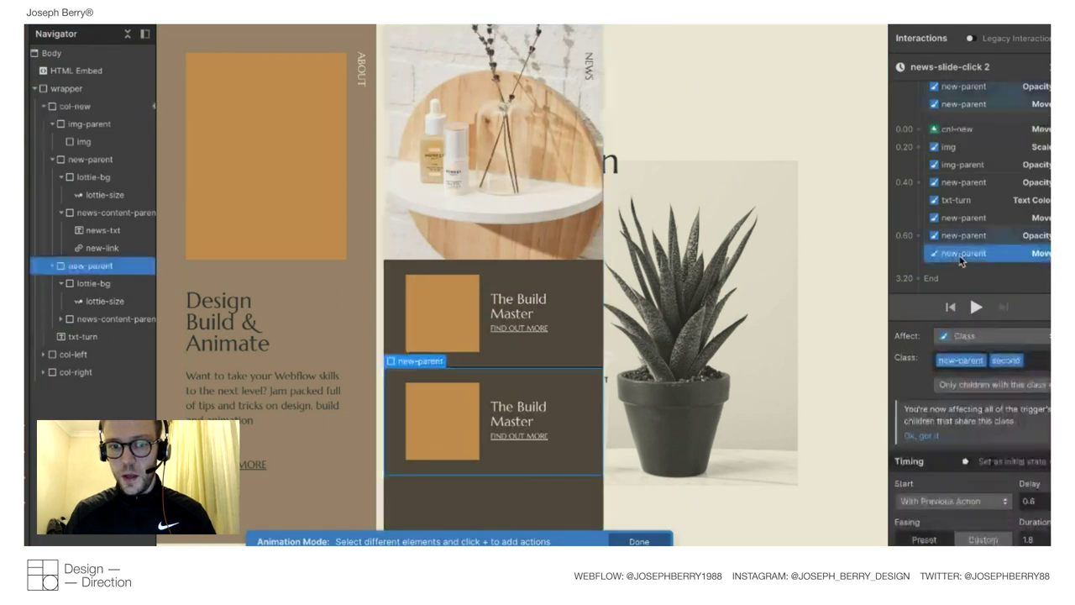
pyautogui.scroll(-2, 1014, 524)
pyautogui.click(1018, 528)
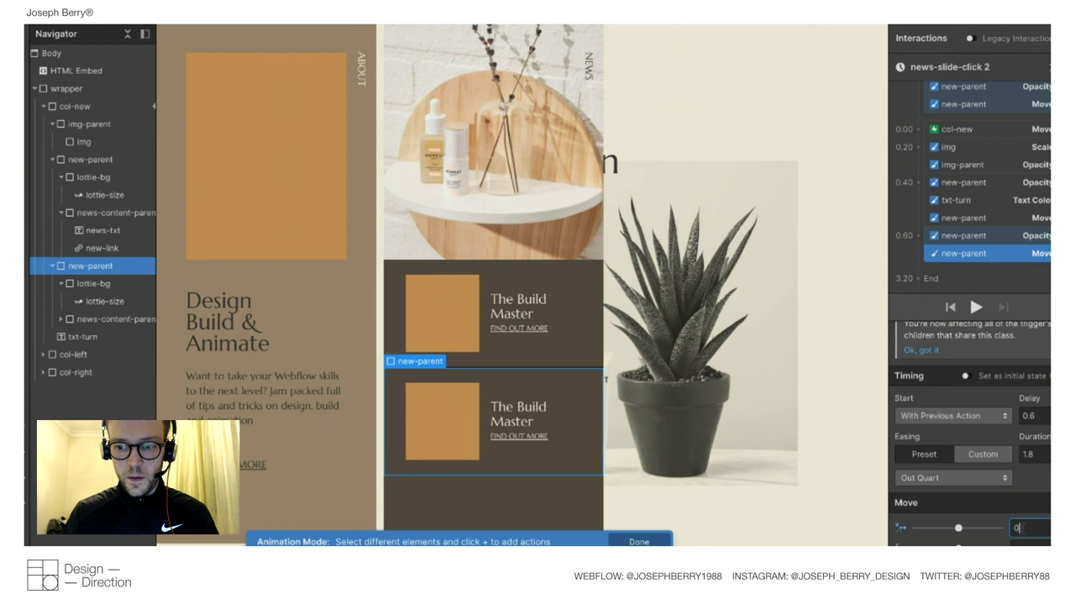
pyautogui.hotkey('shift', 'Up')
pyautogui.hotkey('shift', 'Up')
pyautogui.hotkey('shift', 'Up')
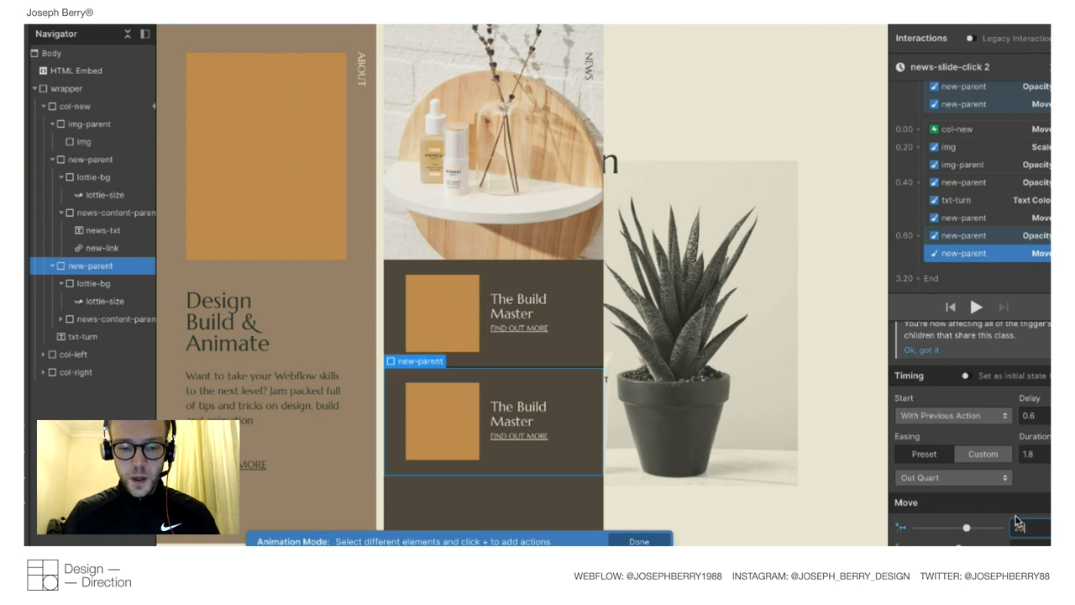
pyautogui.hotkey('shift', 'Down')
pyautogui.hotkey('shift', 'Down')
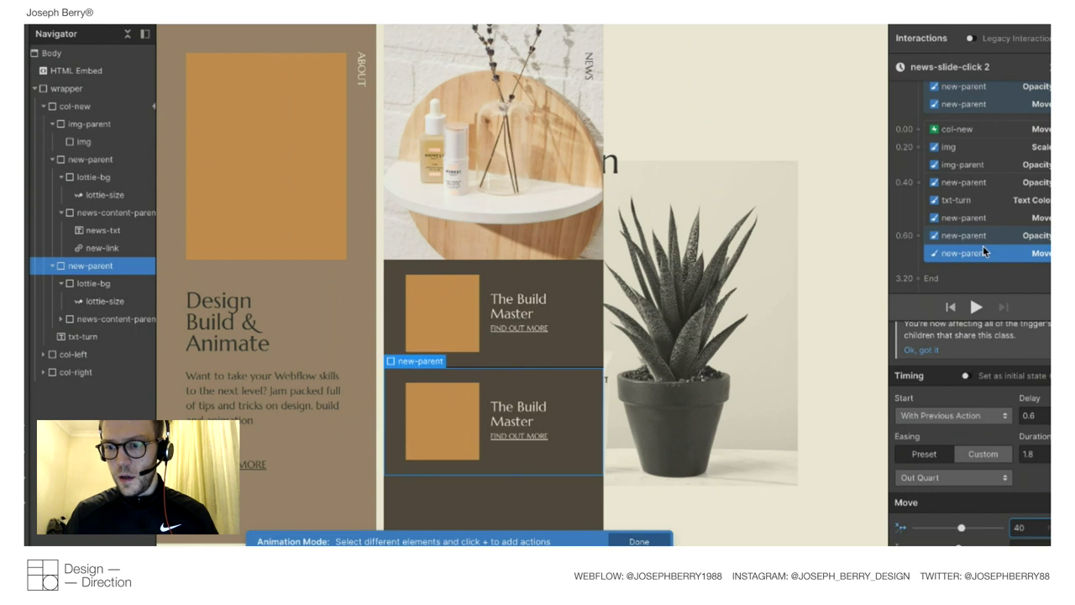
# Check the second new-parent's initial move values and set the first new-parent's timed X move to 40 px.
pyautogui.scroll(3, 984, 247)
pyautogui.click(964, 211)
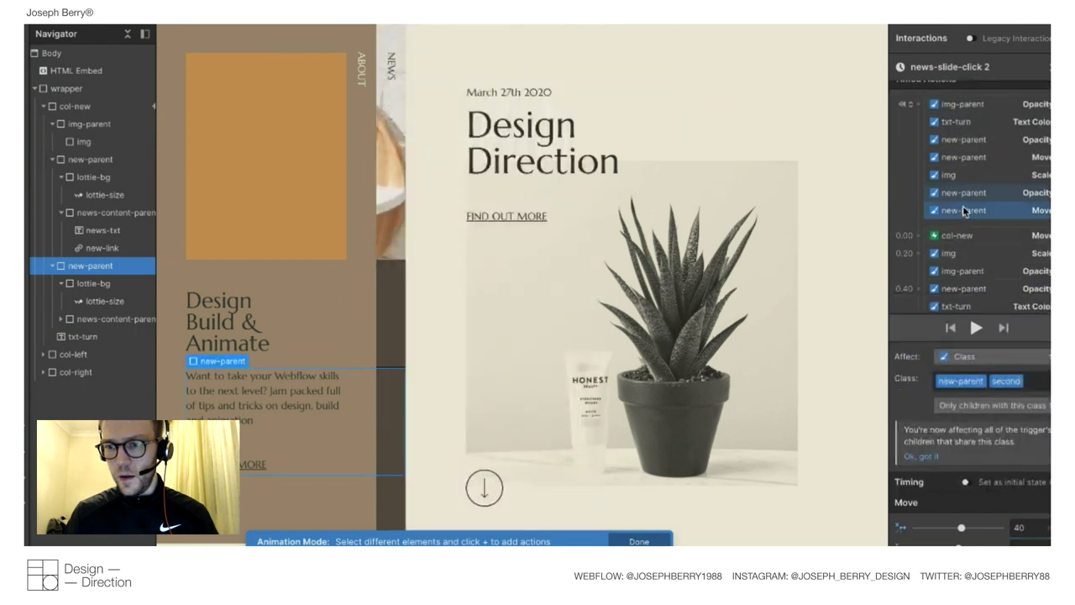
pyautogui.scroll(-2, 963, 215)
pyautogui.click(965, 274)
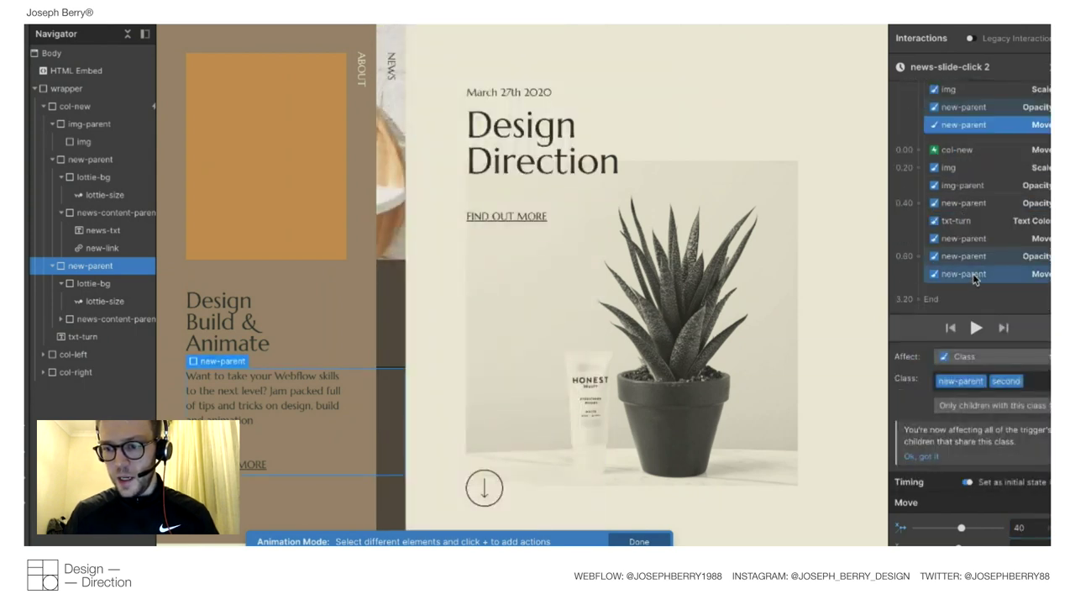
pyautogui.click(963, 256)
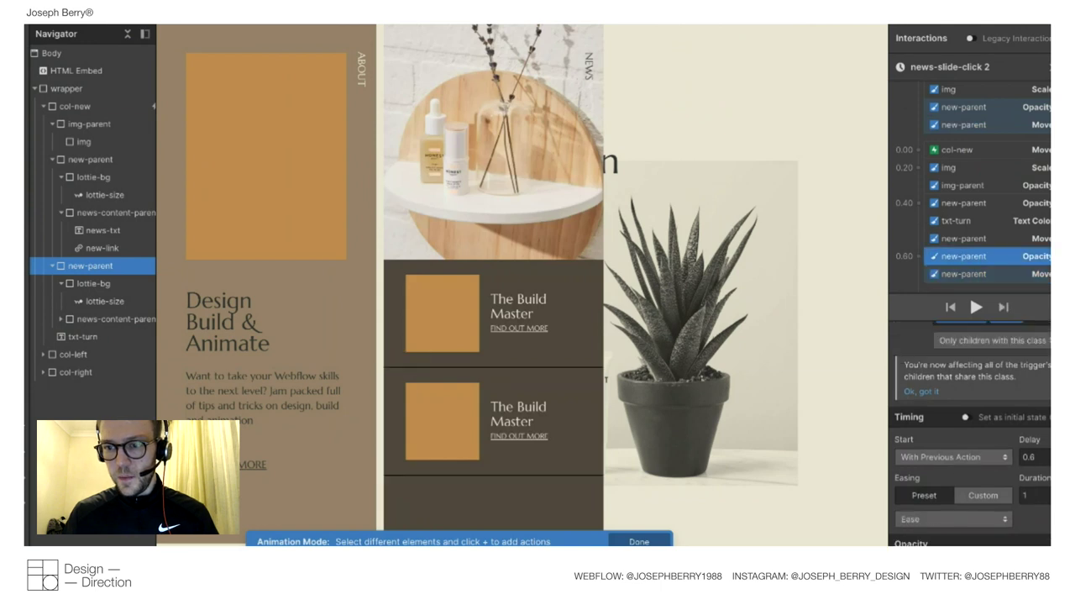
pyautogui.click(966, 239)
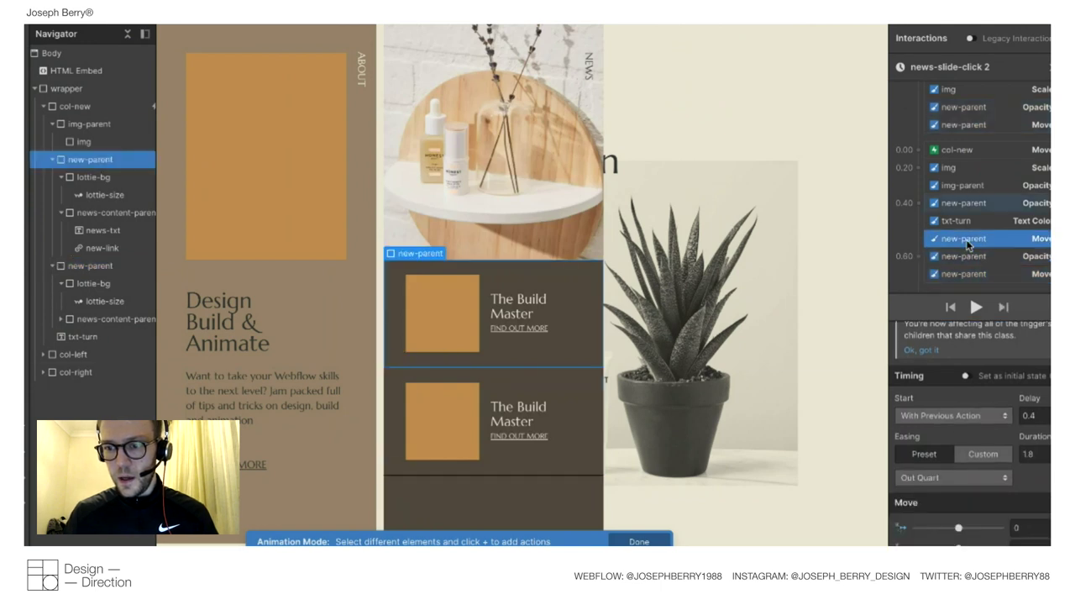
pyautogui.click(1025, 527)
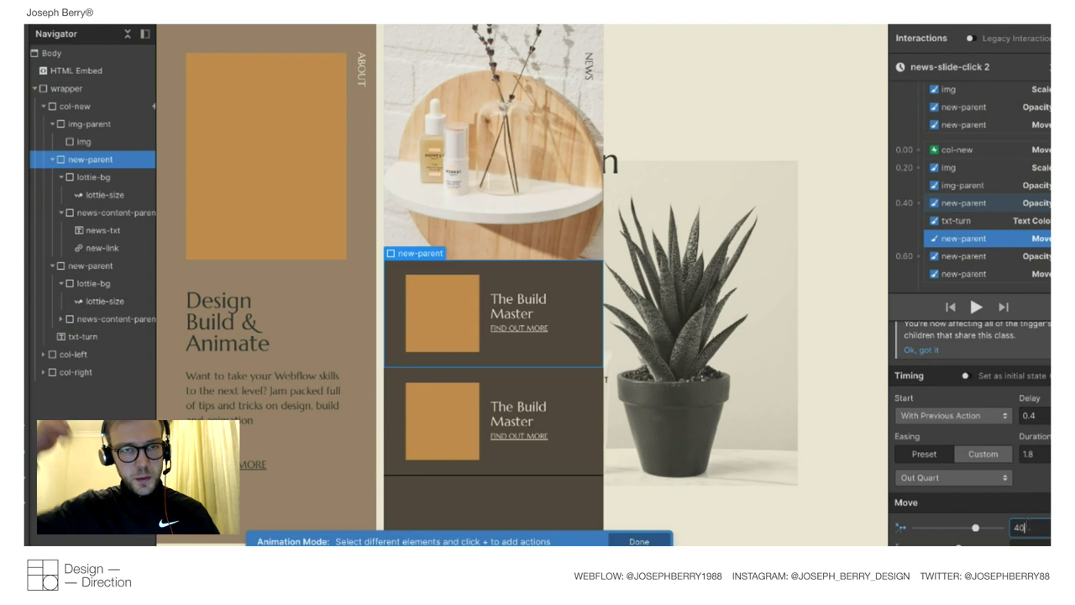
pyautogui.write('40')
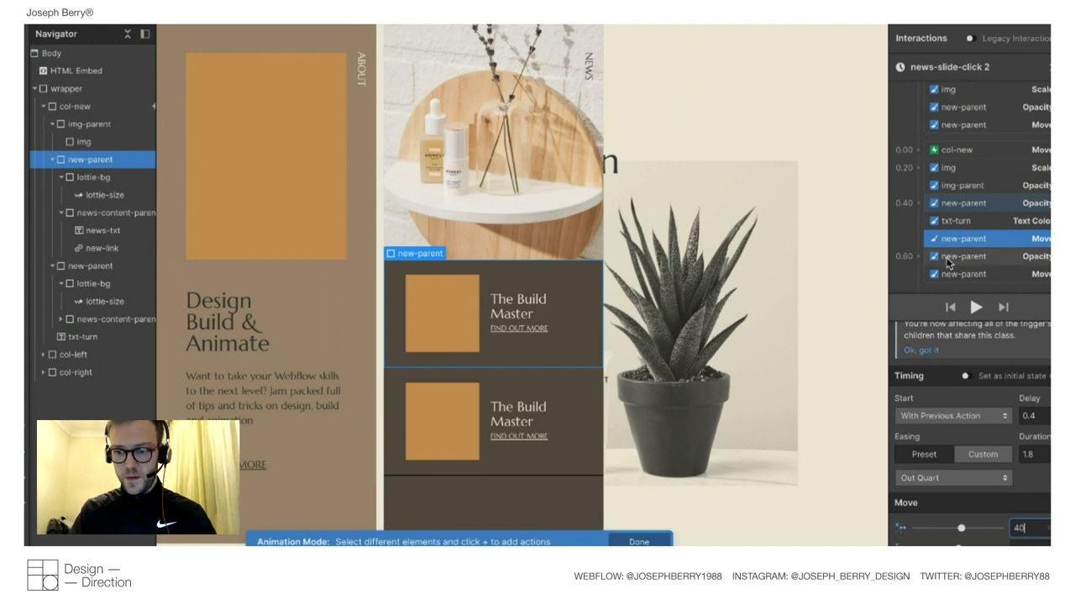
# Set the first new-parent's timed opacity to 0 and the img's timed scale to 1.2.
pyautogui.click(953, 221)
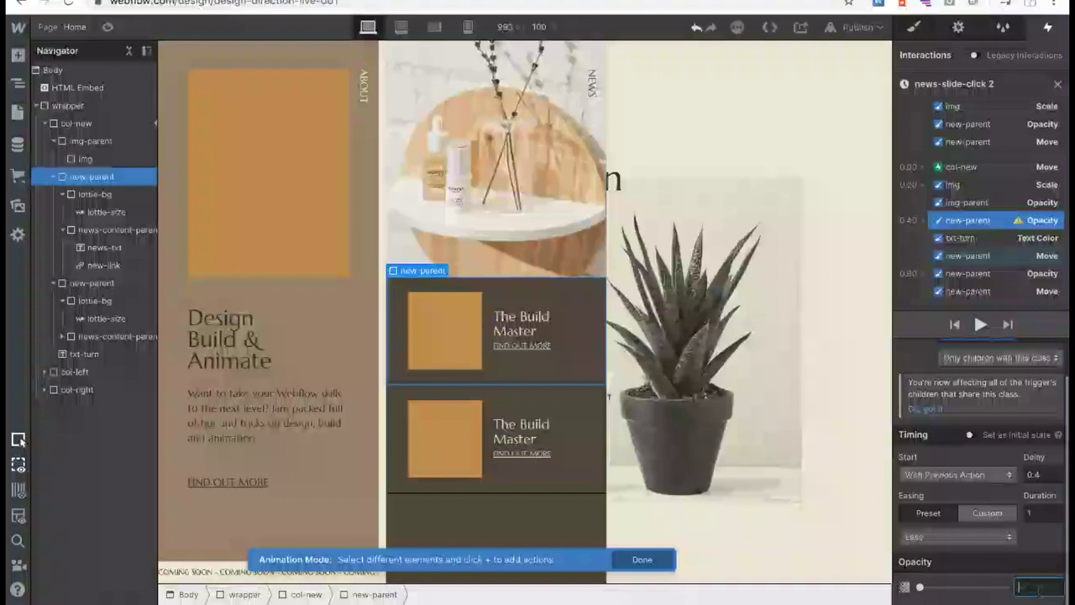
pyautogui.write('0')
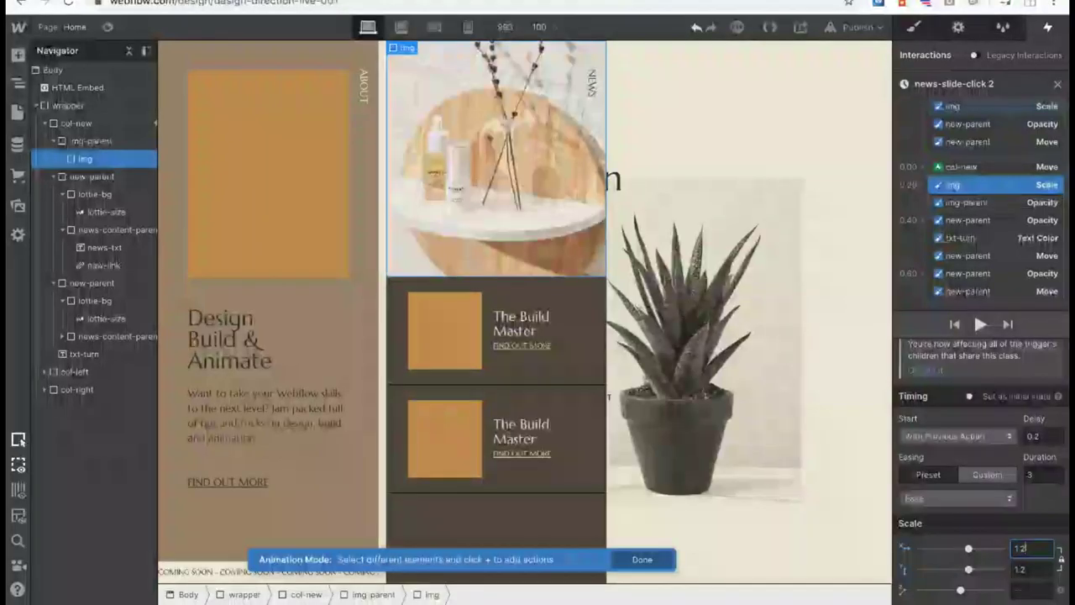
pyautogui.click(974, 282)
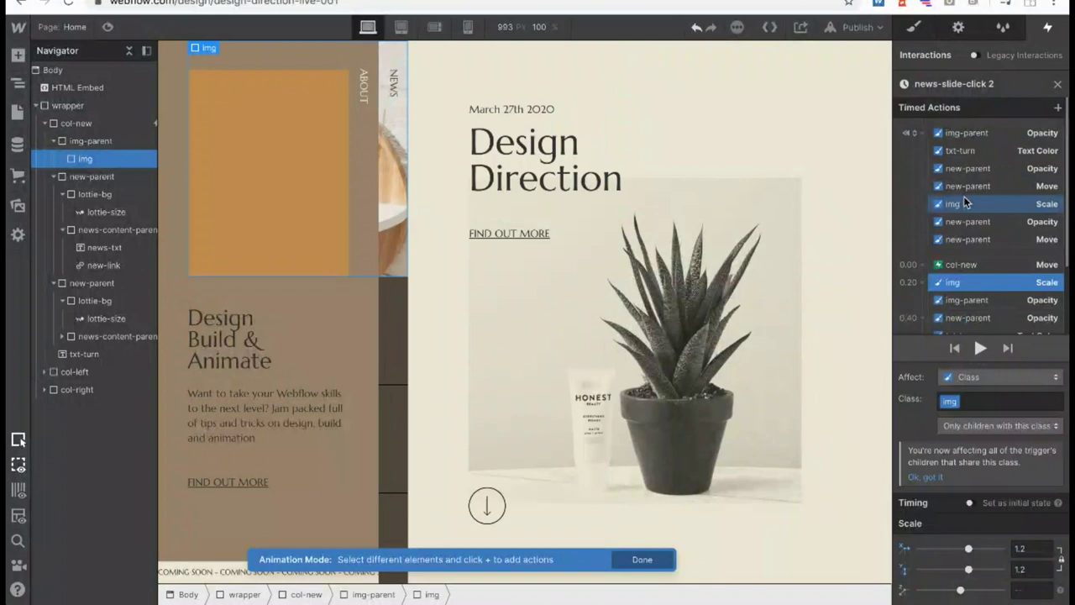
# Move the second new-parent's timed Opacity and Move actions together ahead of the col-new Move action.
pyautogui.scroll(-3, 964, 206)
pyautogui.click(957, 253)
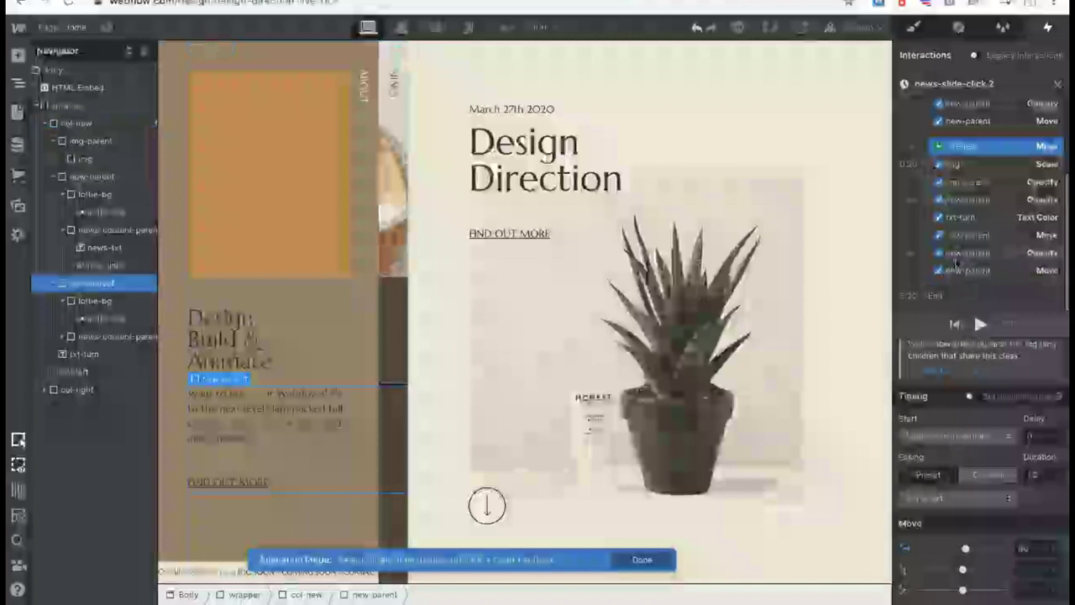
pyautogui.keyDown('shift'); pyautogui.click(953, 263); pyautogui.keyUp('shift')
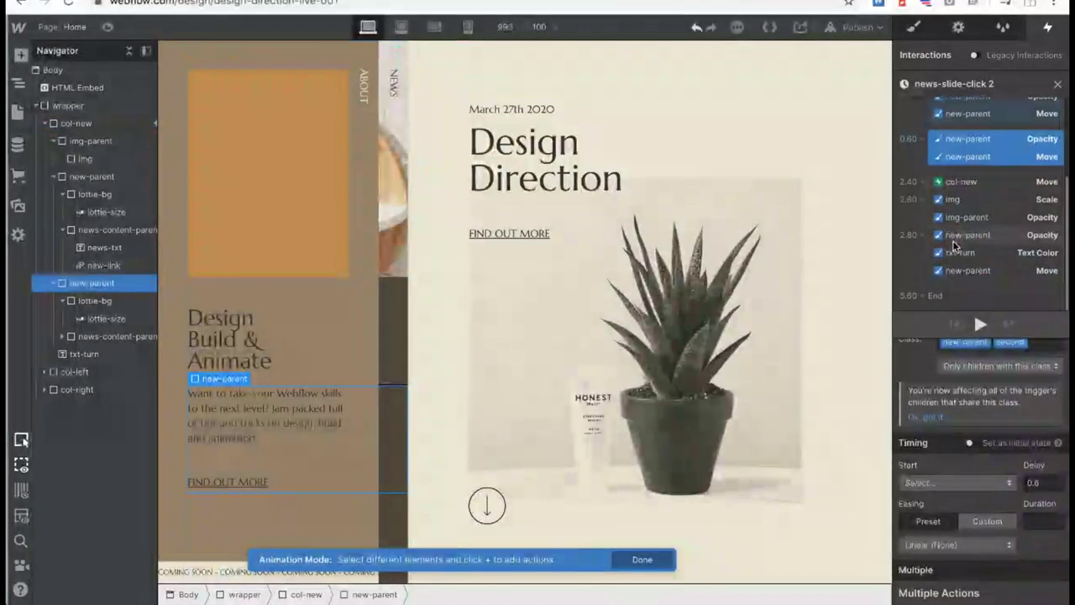
# Move the first new-parent's Opacity and Move and the txt-turn Text Color actions ahead of col-new, with a 0.2 s delay.
pyautogui.click(956, 251)
pyautogui.keyDown('shift'); pyautogui.click(958, 269); pyautogui.keyUp('shift')
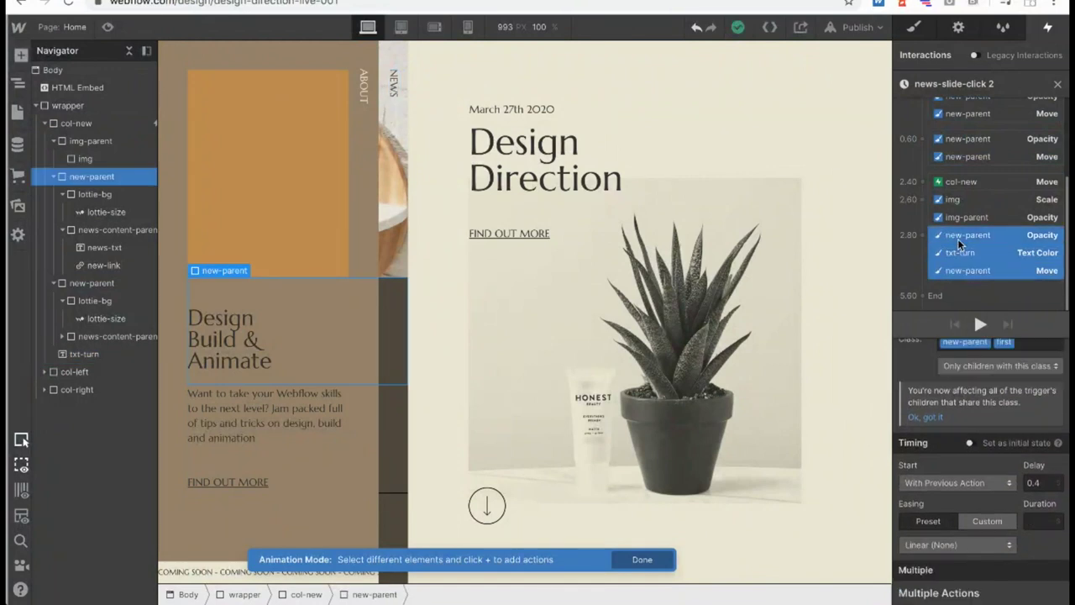
pyautogui.moveTo(958, 270); pyautogui.dragTo(964, 159)
pyautogui.doubleClick(1041, 483)
pyautogui.write('0.2')
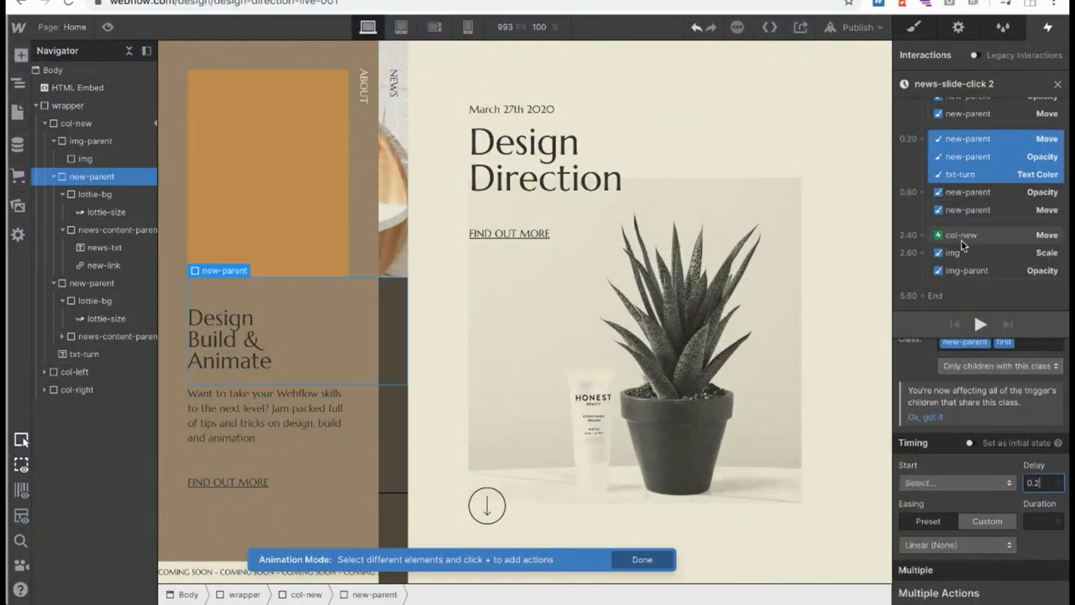
# Set the delay of the second new-parent's Opacity and Move actions to 0 so they start the timeline.
pyautogui.click(949, 209)
pyautogui.keyDown('shift'); pyautogui.click(952, 198); pyautogui.keyUp('shift')
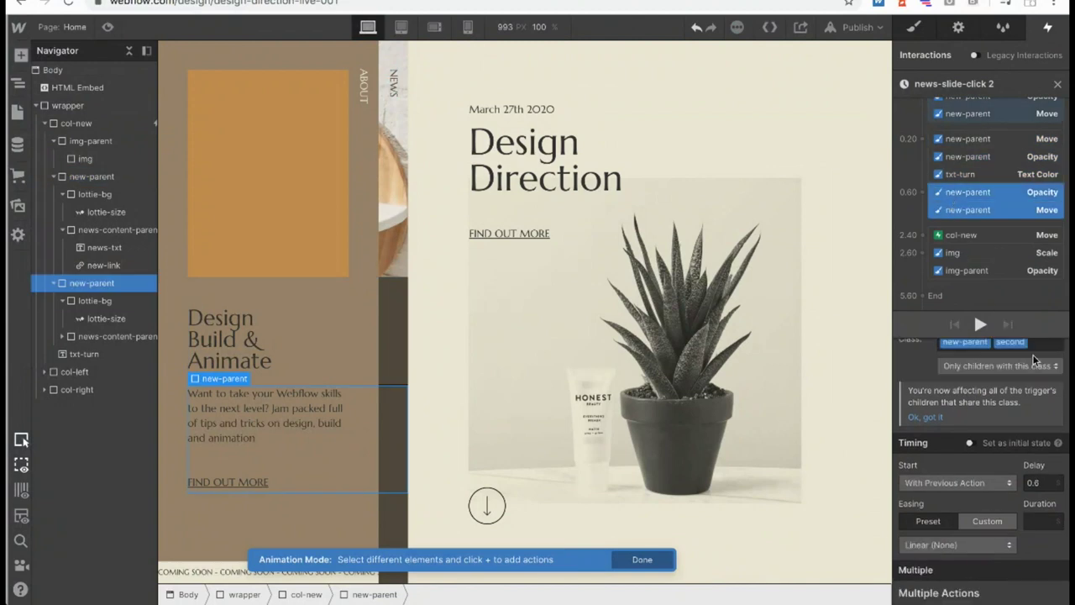
pyautogui.click(1041, 482)
pyautogui.press('BackSpace')
pyautogui.press('BackSpace')
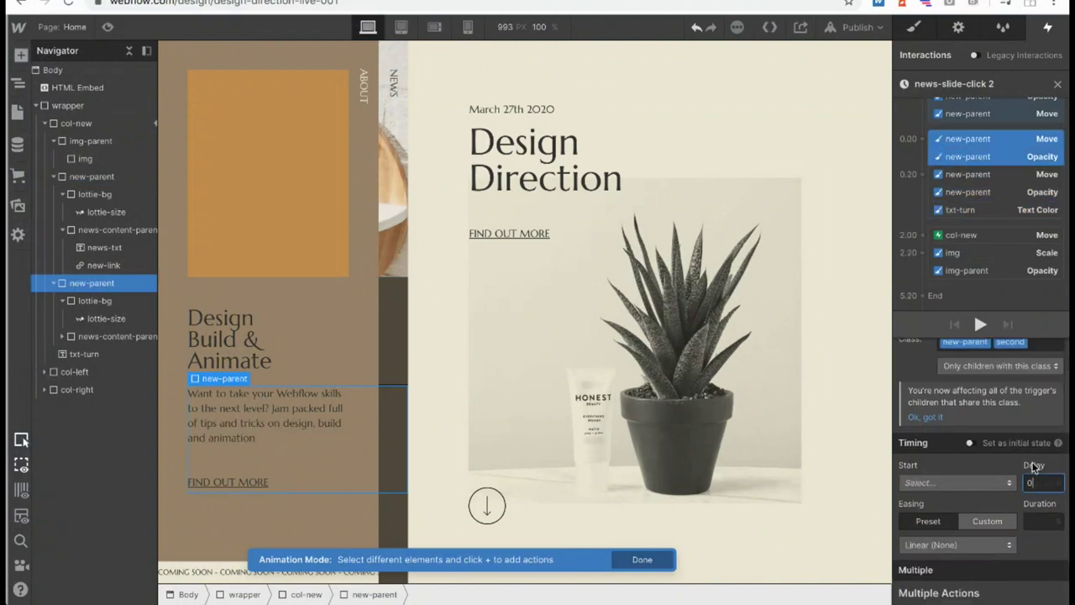
# Move the img Scale and img-parent Opacity actions ahead of the col-new Move and set their delay to 0.4 s.
pyautogui.click(965, 267)
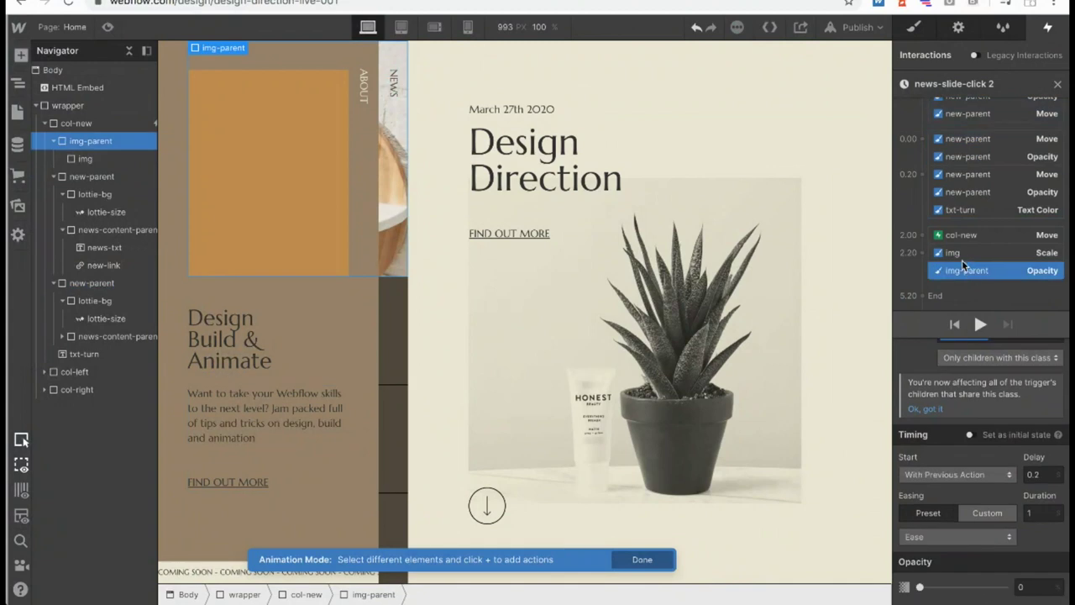
pyautogui.keyDown('shift'); pyautogui.click(961, 254); pyautogui.keyUp('shift')
pyautogui.click(1042, 482)
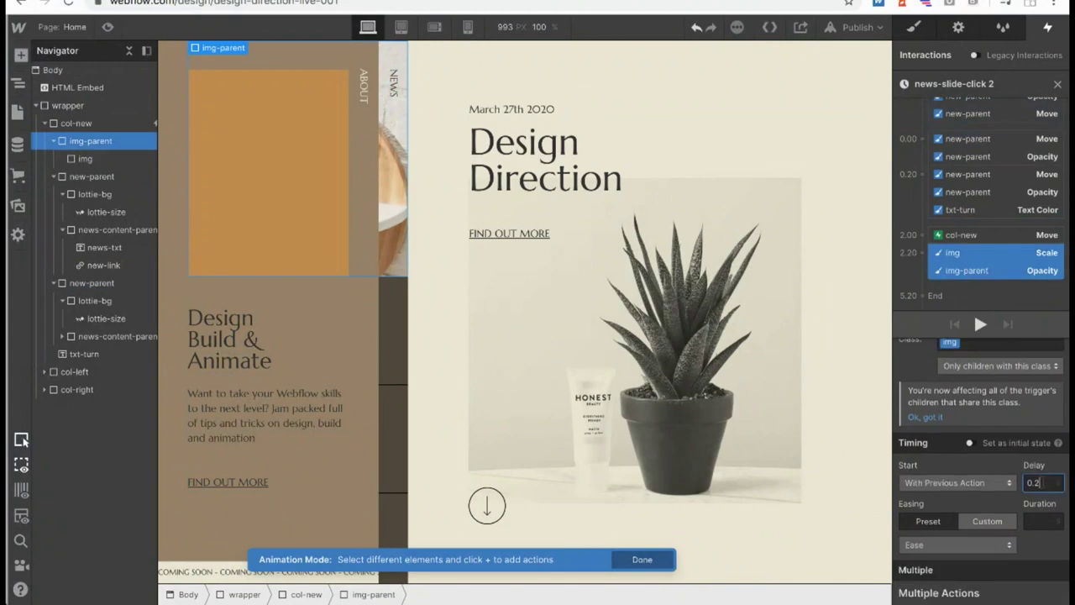
pyautogui.moveTo(940, 257); pyautogui.dragTo(954, 204)
pyautogui.click(1041, 482)
pyautogui.press('BackSpace')
pyautogui.write('4')
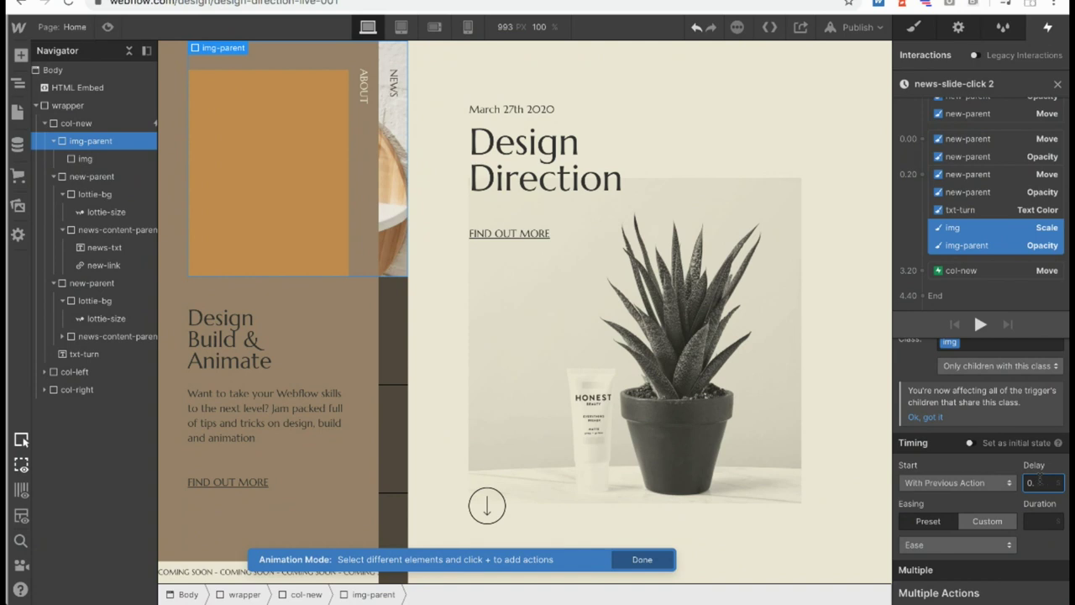
# Make the col-new Move action start with the previous action and set its delay to 0.8 s.
pyautogui.click(949, 270)
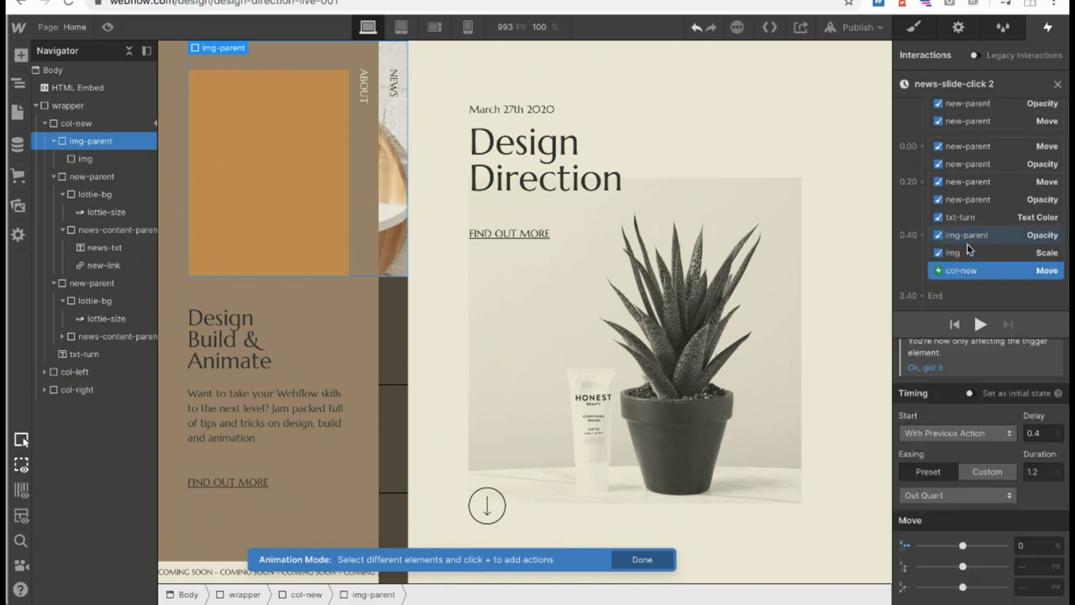
pyautogui.click(1039, 433)
pyautogui.press('BackSpace')
pyautogui.write('6')
pyautogui.press('BackSpace')
pyautogui.write('8')
pyautogui.scroll(3, 1040, 434)
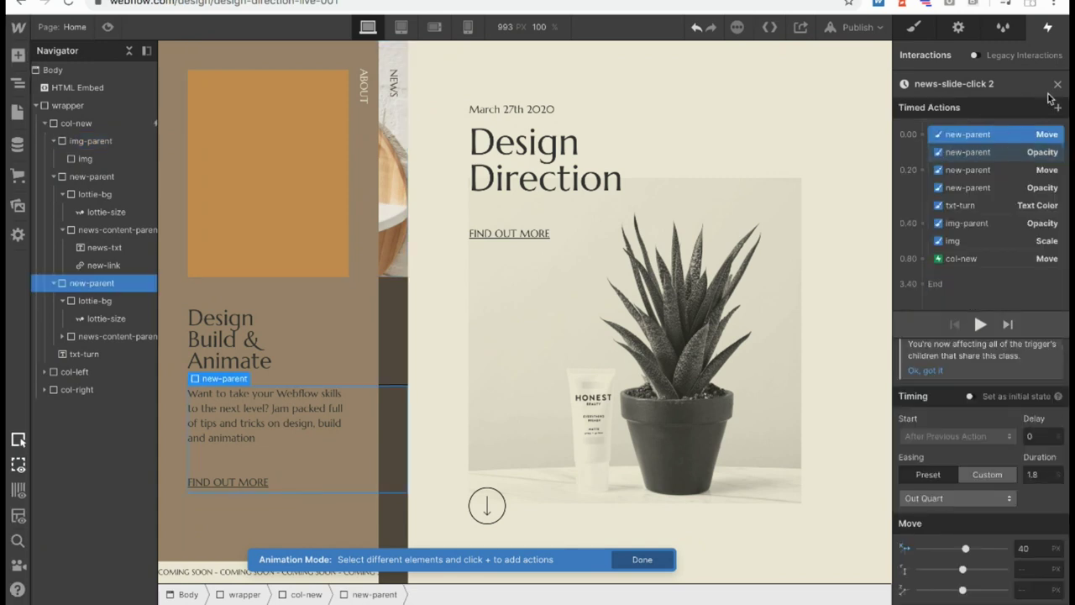